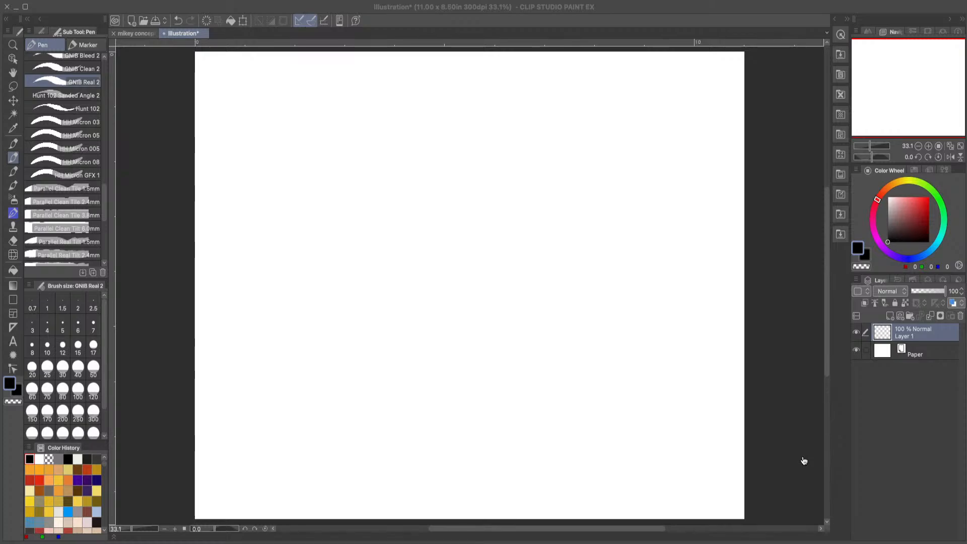
Step: Check the mikey concept art reference image and return to the blank illustration
left_click(940, 5)
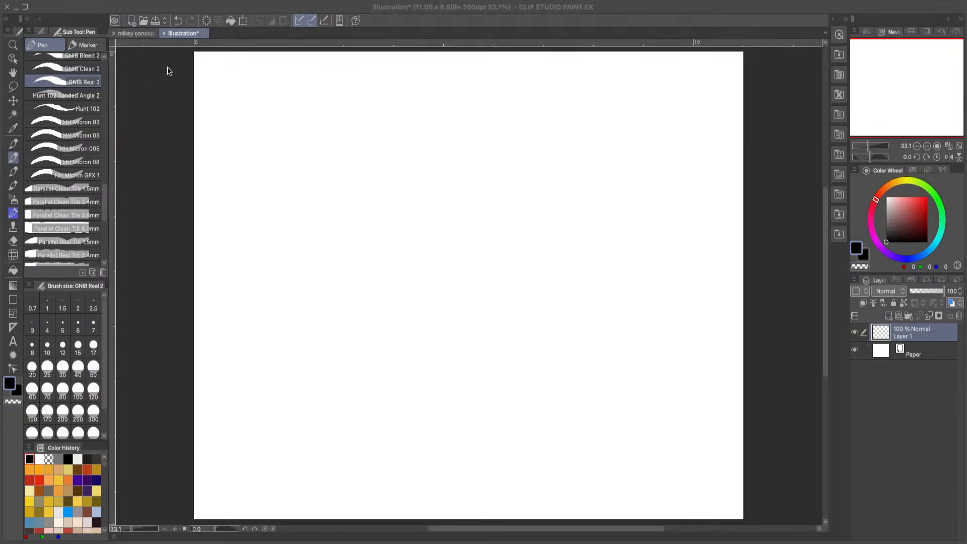
left_click(139, 32)
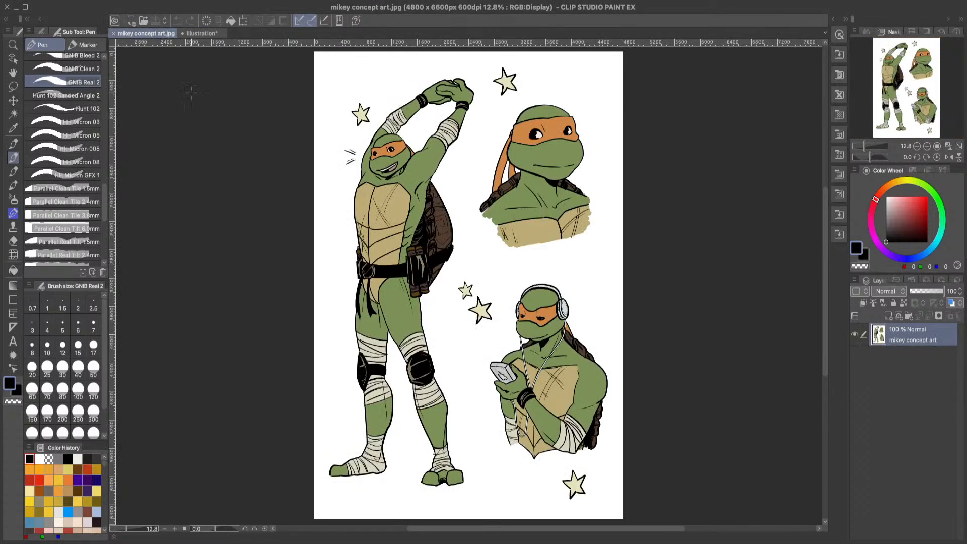
left_click(202, 33)
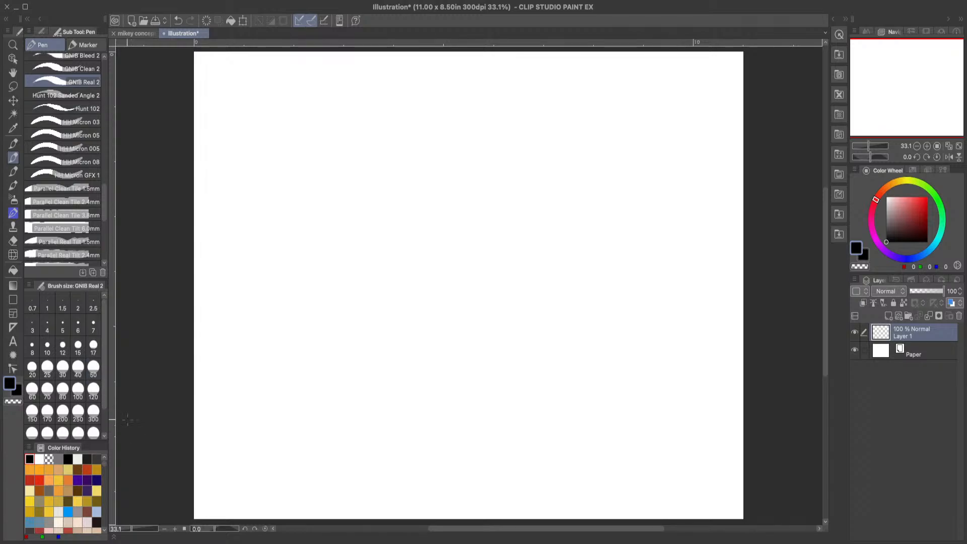
Step: Show the GNIB Real 2 pen's properties and try test scribbles on the blank canvas, undoing each
left_click(45, 33)
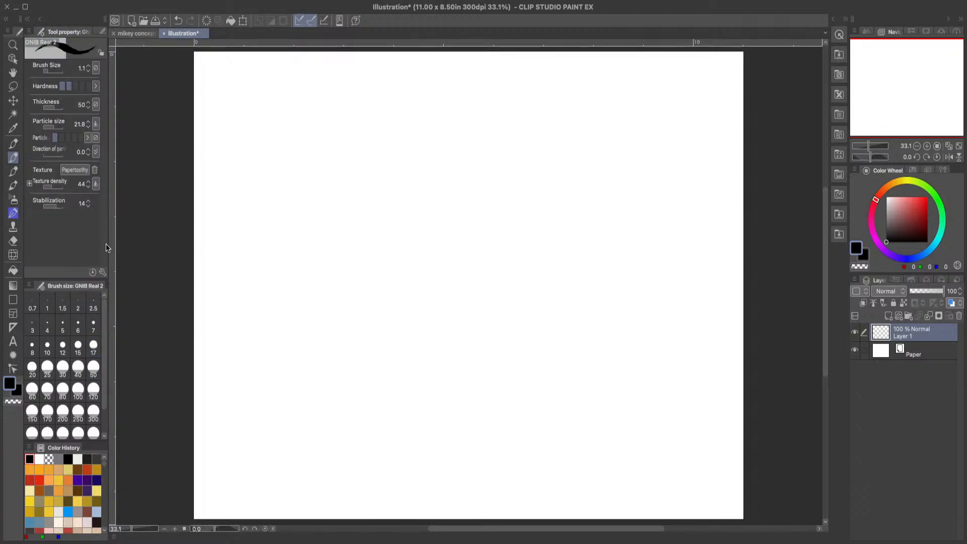
mouse_move(285, 151)
left_mouse_down()
mouse_move(334, 185)
mouse_move(385, 181)
left_mouse_up()
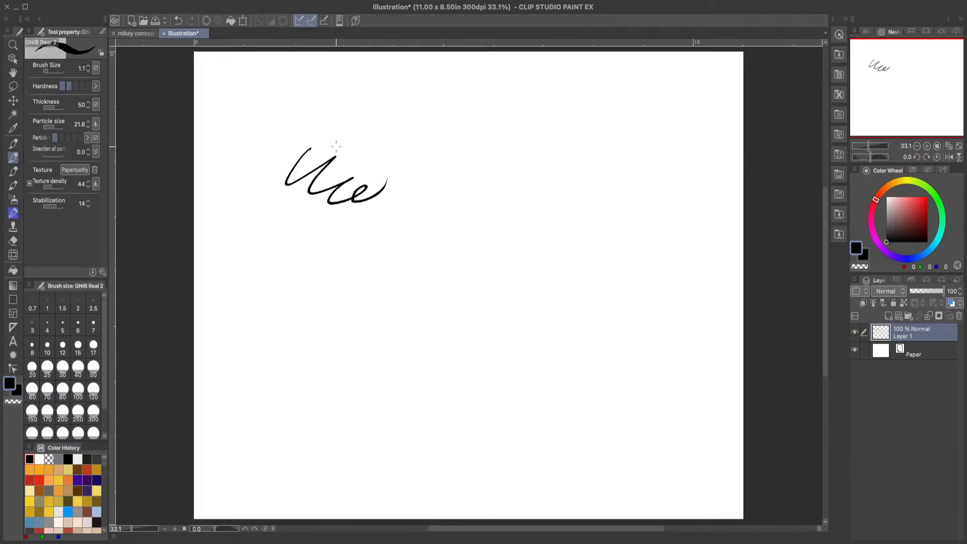
key("ctrl+z")
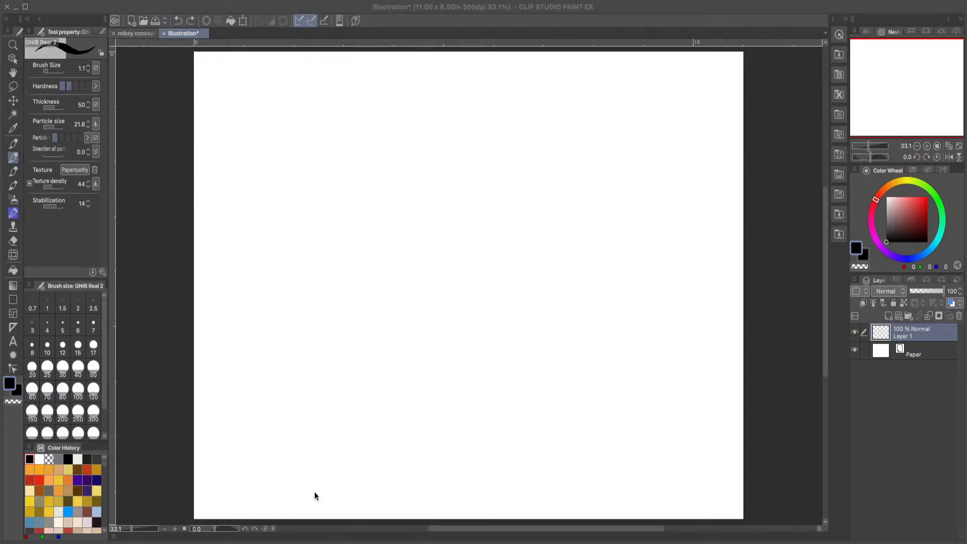
left_click(934, 398)
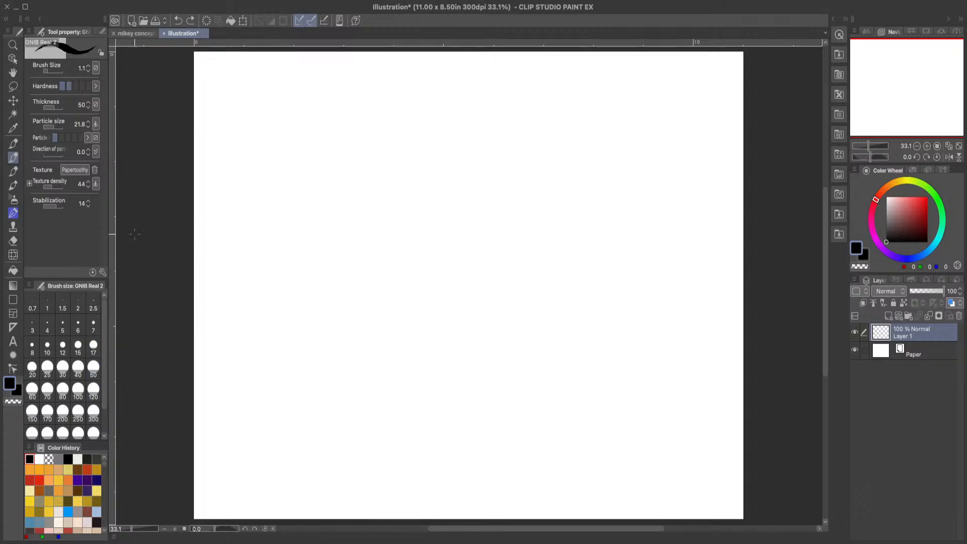
mouse_move(307, 119)
left_mouse_down()
mouse_move(281, 155)
mouse_move(365, 138)
left_mouse_up()
left_click(177, 21)
Step: Try the GNIB Real 2 pen at brush sizes 50 and 17 with test scribbles, undoing each one
left_click(93, 368)
mouse_move(328, 156)
left_mouse_down()
mouse_move(352, 194)
mouse_move(403, 158)
left_mouse_up()
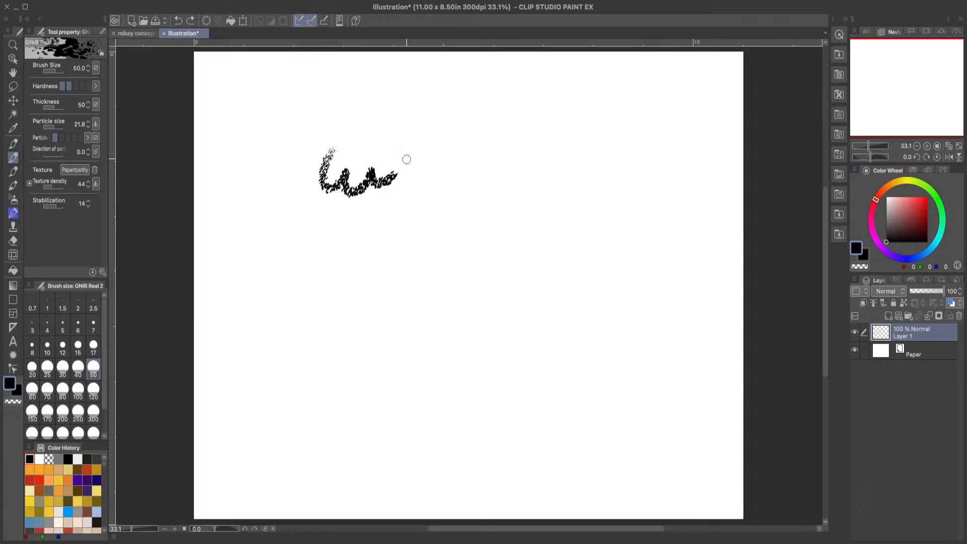
left_click(177, 20)
left_click(90, 348)
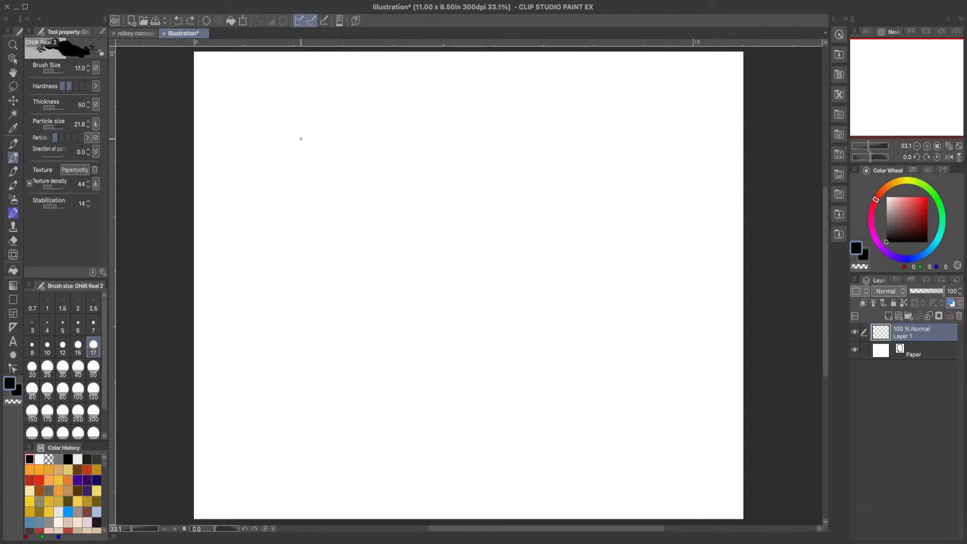
mouse_move(310, 126)
left_mouse_down()
mouse_move(295, 168)
mouse_move(373, 145)
left_mouse_up()
left_click(178, 21)
Step: Try the pen at brush sizes 7, 4 and 3 with test scribbles, undoing each one
left_click(93, 326)
mouse_move(299, 106)
left_mouse_down()
mouse_move(335, 134)
mouse_move(376, 126)
left_mouse_up()
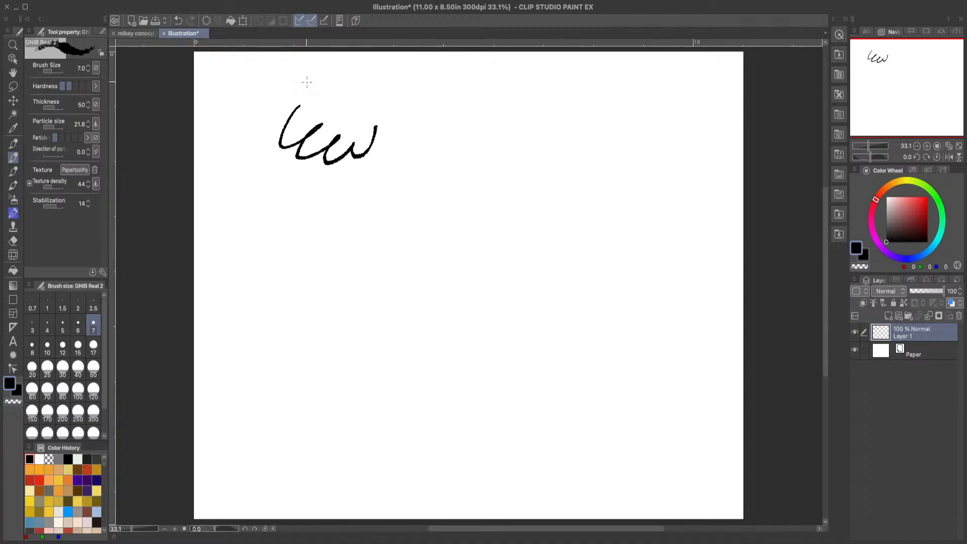
left_click(178, 22)
left_click(47, 326)
mouse_move(303, 124)
left_mouse_down()
mouse_move(346, 156)
mouse_move(413, 149)
left_mouse_up()
left_click(173, 20)
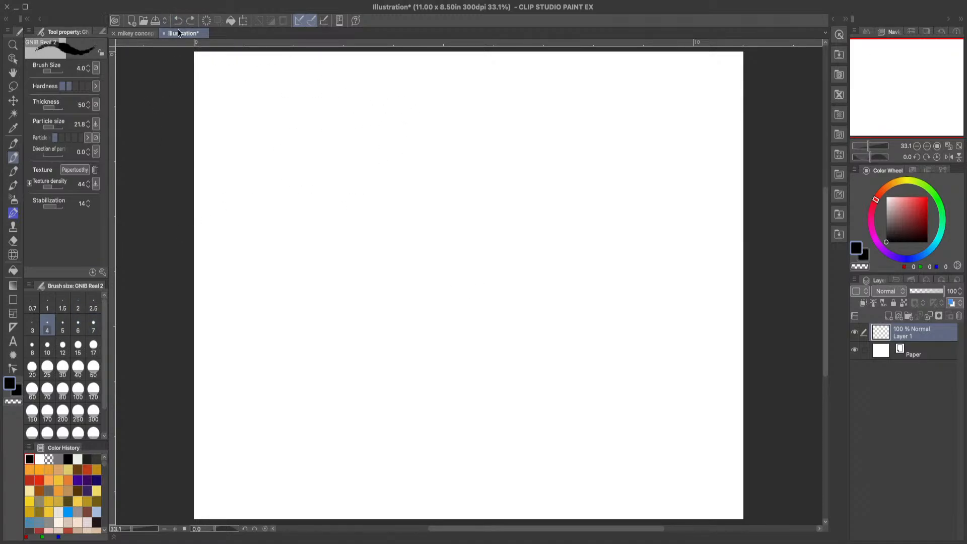
left_click(32, 326)
mouse_move(284, 117)
left_mouse_down()
mouse_move(319, 149)
mouse_move(376, 152)
left_mouse_up()
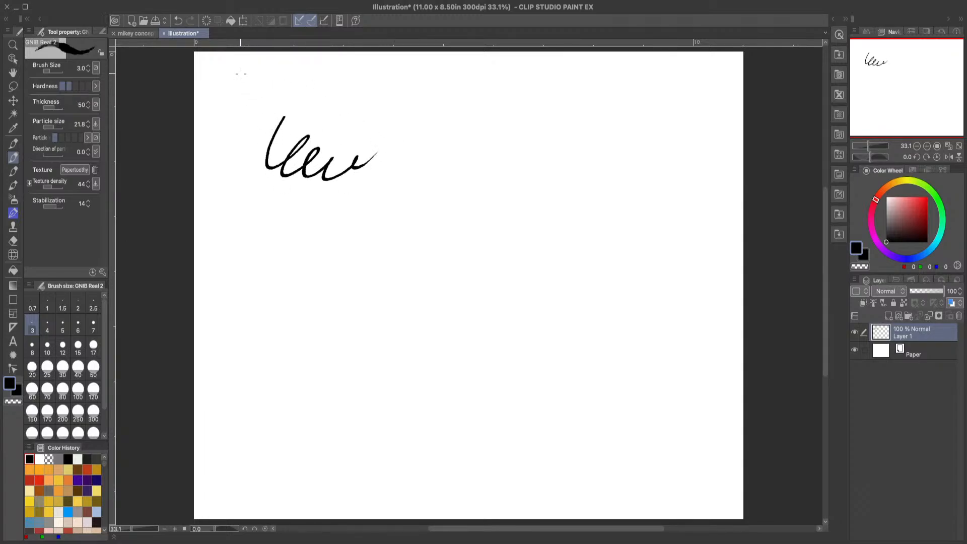
left_click(179, 20)
Step: Set the brush size to 2.5, check it with a test scribble and undo the scribble
left_click(93, 302)
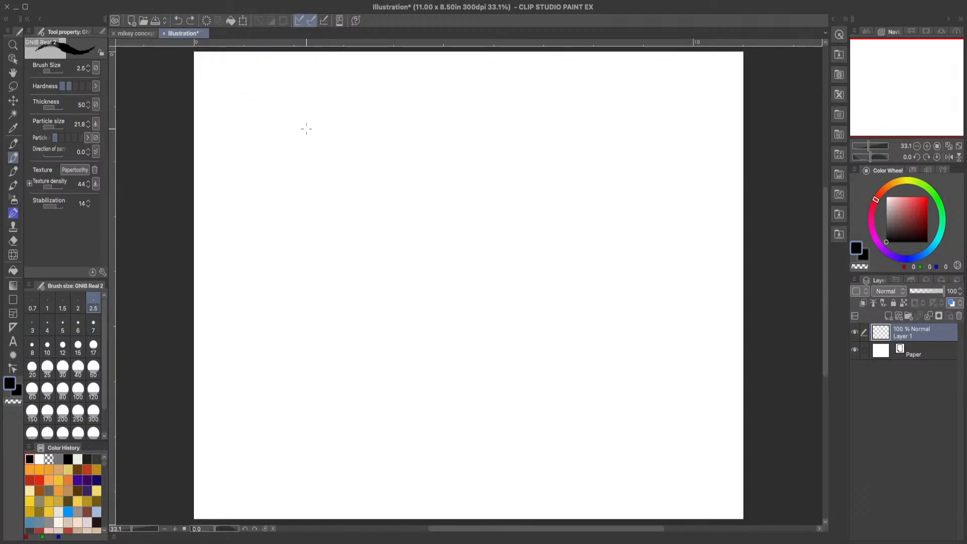
left_click_drag(309, 121, 329, 137)
left_click_drag(304, 184, 398, 164)
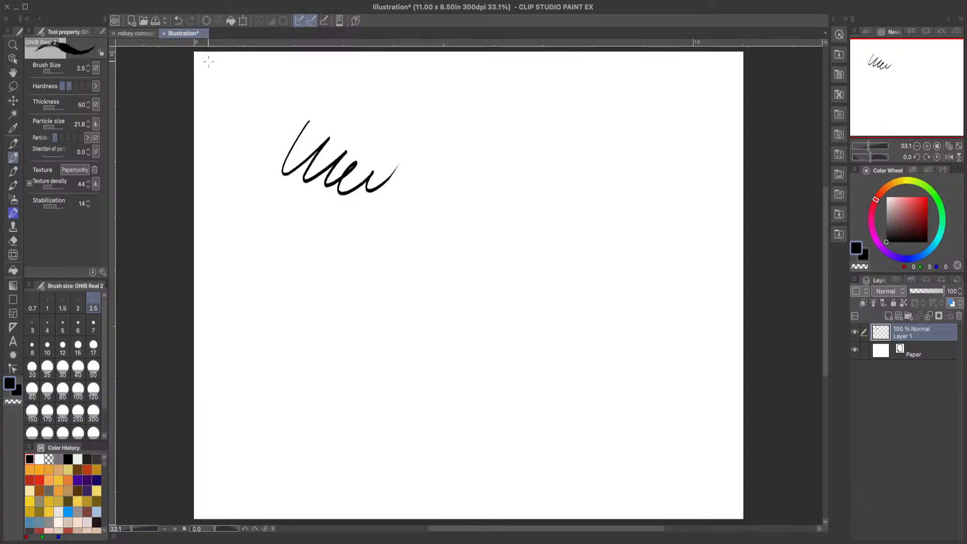
left_click(179, 20)
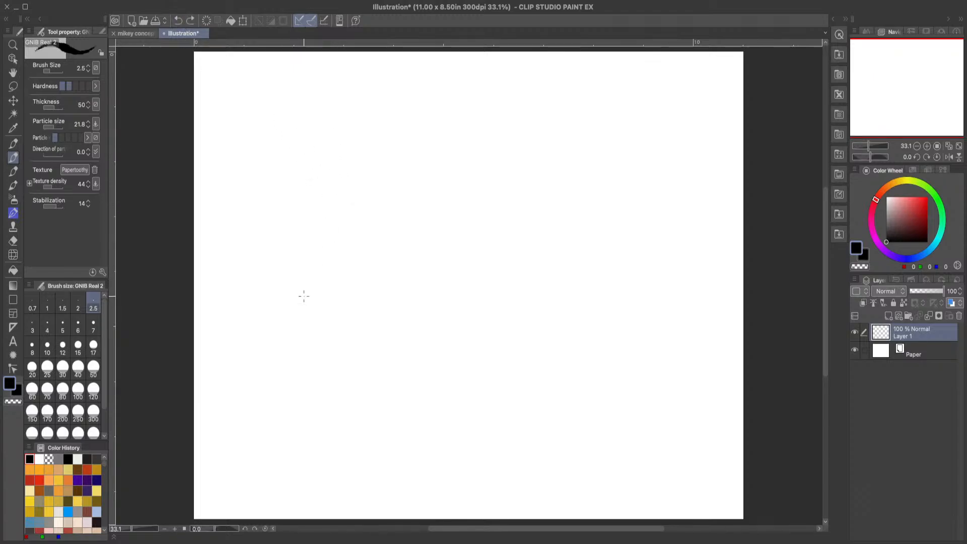
Step: Sketch a long curved back line and a rounded turtle head with a mask band across the face
mouse_move(303, 296)
left_mouse_down()
mouse_move(310, 228)
mouse_move(303, 280)
mouse_move(323, 212)
mouse_move(314, 227)
mouse_move(380, 156)
mouse_move(404, 156)
mouse_move(414, 167)
mouse_move(412, 198)
mouse_move(402, 209)
mouse_move(380, 203)
mouse_move(401, 216)
left_mouse_up()
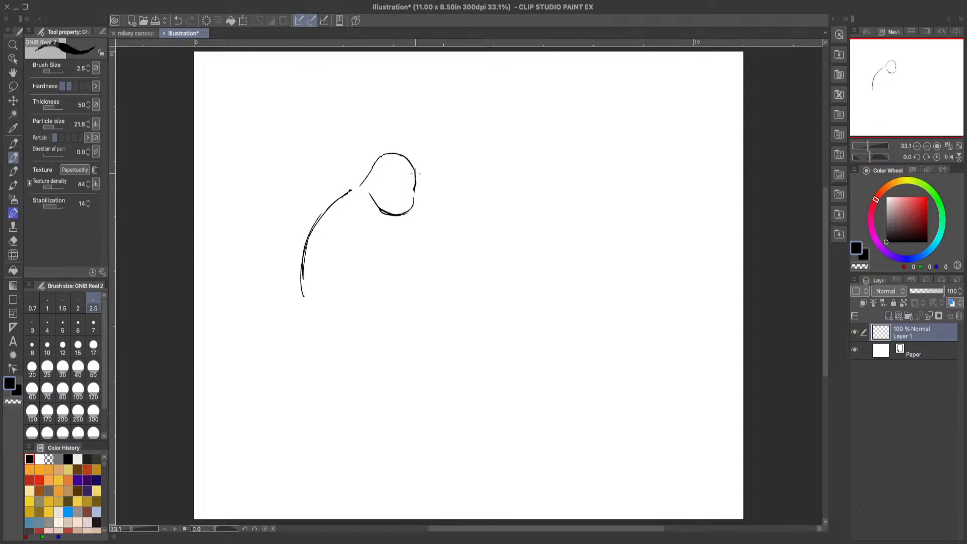
left_click_drag(415, 177, 376, 164)
mouse_move(388, 196)
left_mouse_down()
mouse_move(413, 197)
mouse_move(369, 178)
left_mouse_up()
Step: Erase the long curved back line beside the head with the Hard eraser at size 50
left_click(13, 240)
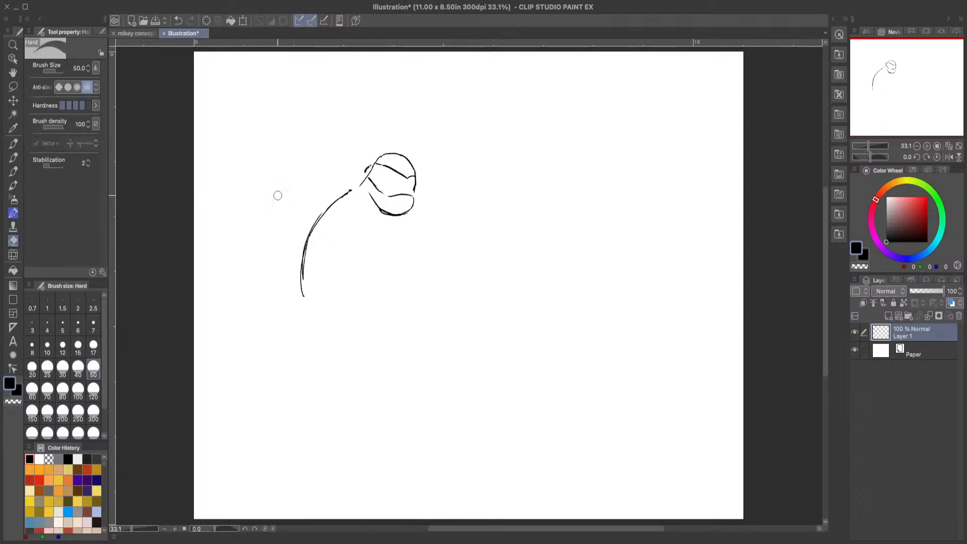
mouse_move(351, 191)
left_mouse_down()
mouse_move(309, 244)
mouse_move(302, 306)
left_mouse_up()
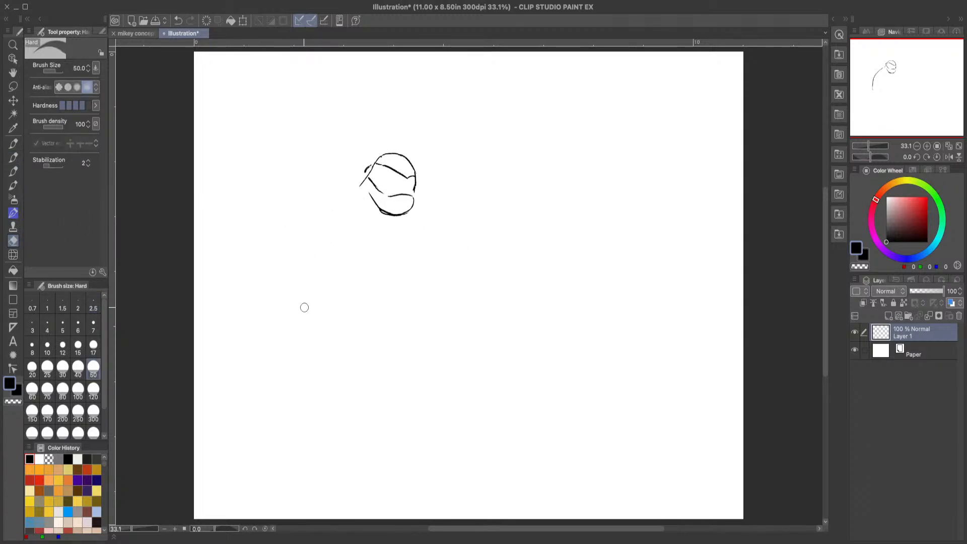
Step: Draw two small eyes in the mask band and darken the mask knot with the GNIB Real 2 pen
left_click(17, 145)
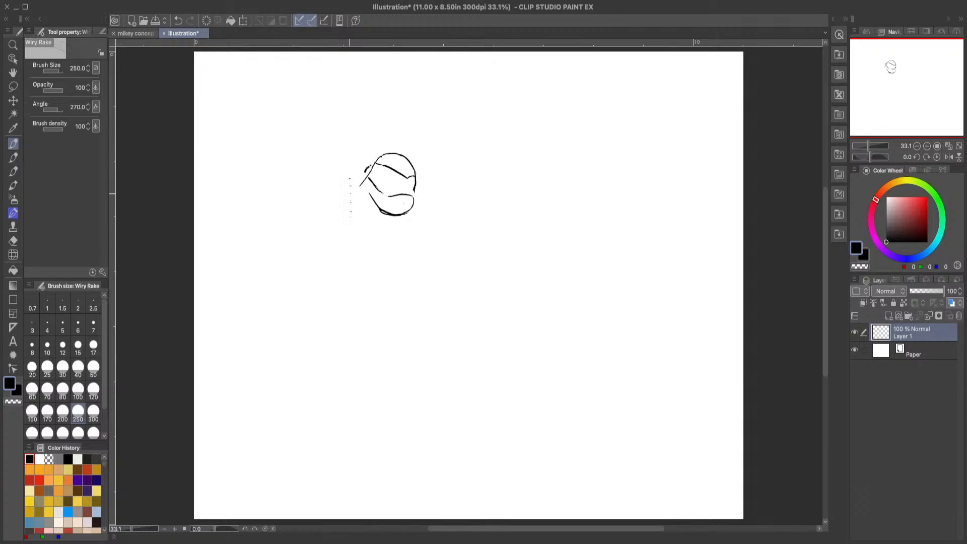
left_click(13, 157)
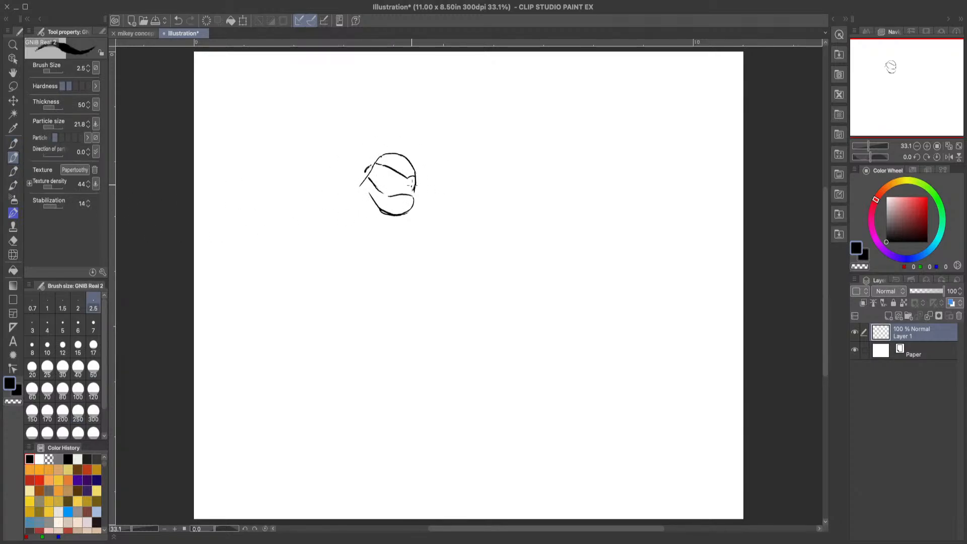
left_click_drag(411, 185, 395, 188)
left_click_drag(366, 170, 367, 174)
Step: Try freehand strokes beside the head with the GNIB Real 2 and HH Micron 05 pens, undoing them all
left_click_drag(483, 188, 590, 220)
left_click(183, 20)
left_click(102, 31)
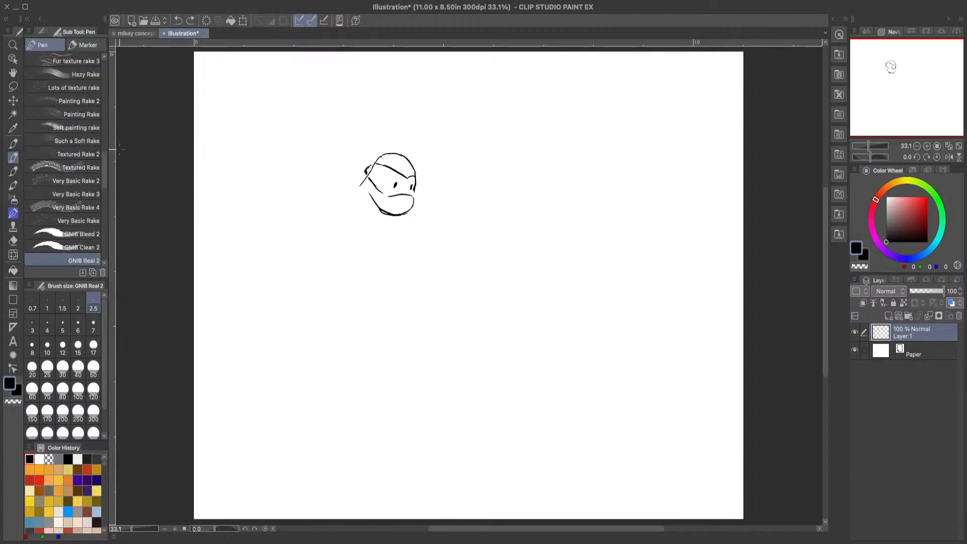
left_click_drag(105, 173, 105, 172)
scroll(103, 171, "down", 5)
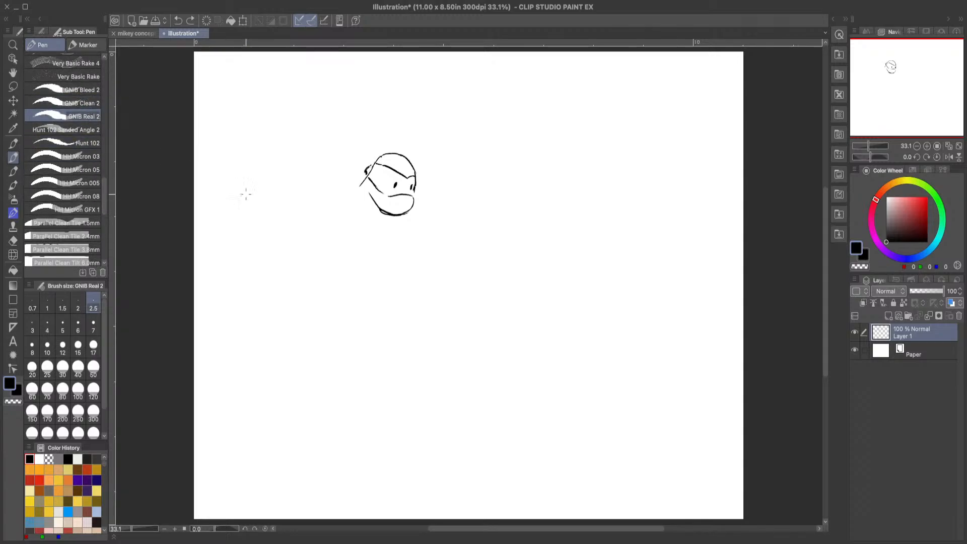
mouse_move(507, 150)
left_mouse_down()
mouse_move(571, 138)
mouse_move(581, 208)
left_mouse_up()
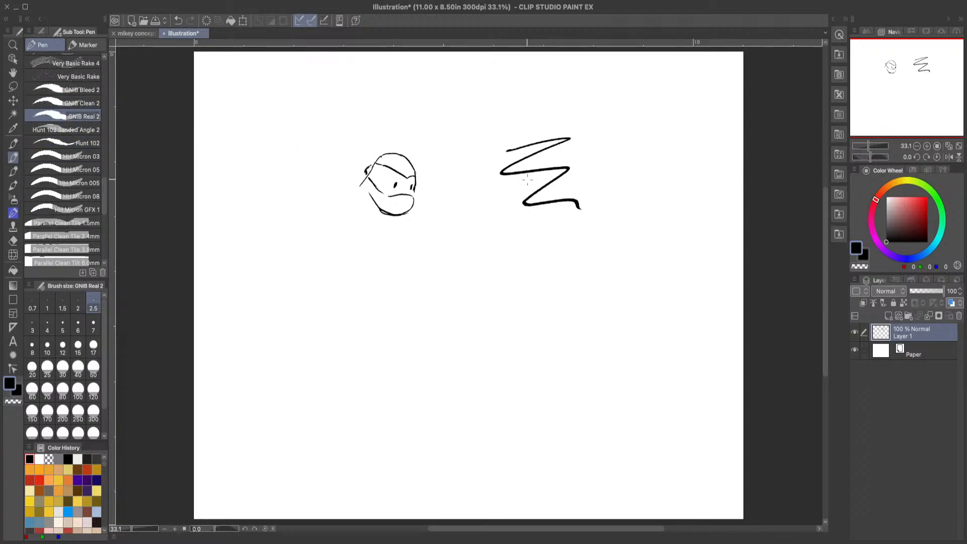
left_click(89, 169)
mouse_move(492, 108)
left_mouse_down()
mouse_move(549, 120)
mouse_move(650, 105)
left_mouse_up()
left_click(178, 20)
left_click(179, 20)
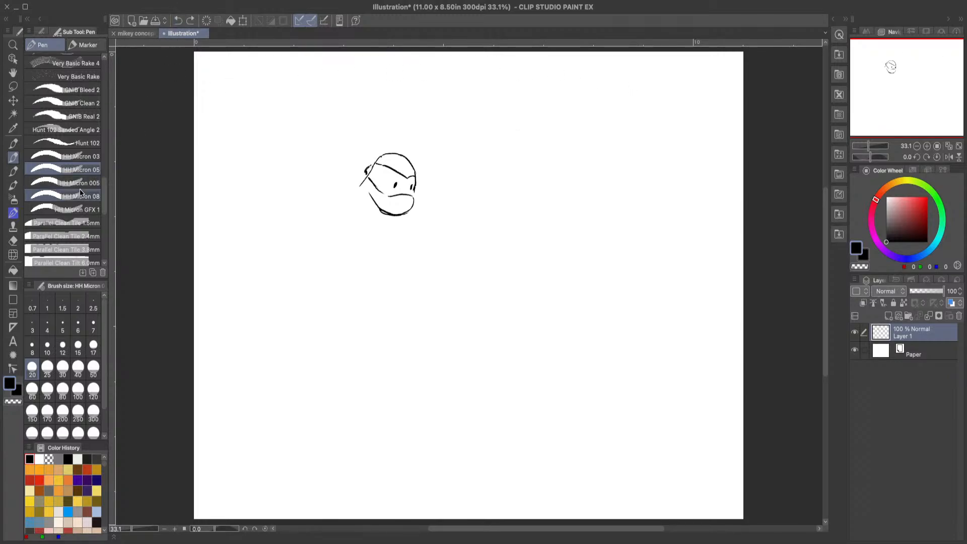
Step: Try test strokes with the Hunt 102 Sanded Angle 2 and Parallel Clean Tile 1.5mm pens, undoing each one
left_click(71, 130)
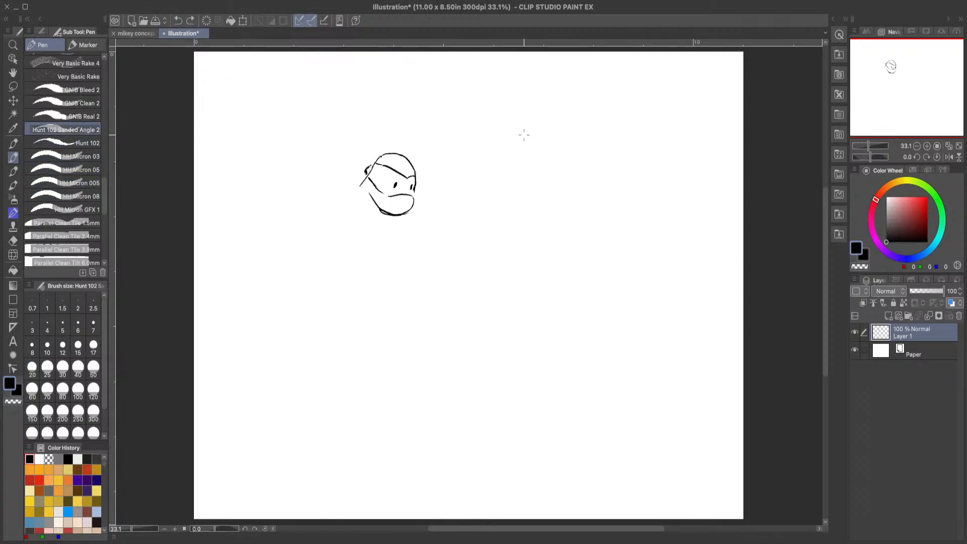
mouse_move(537, 109)
left_mouse_down()
mouse_move(604, 127)
mouse_move(635, 107)
left_mouse_up()
left_click(178, 20)
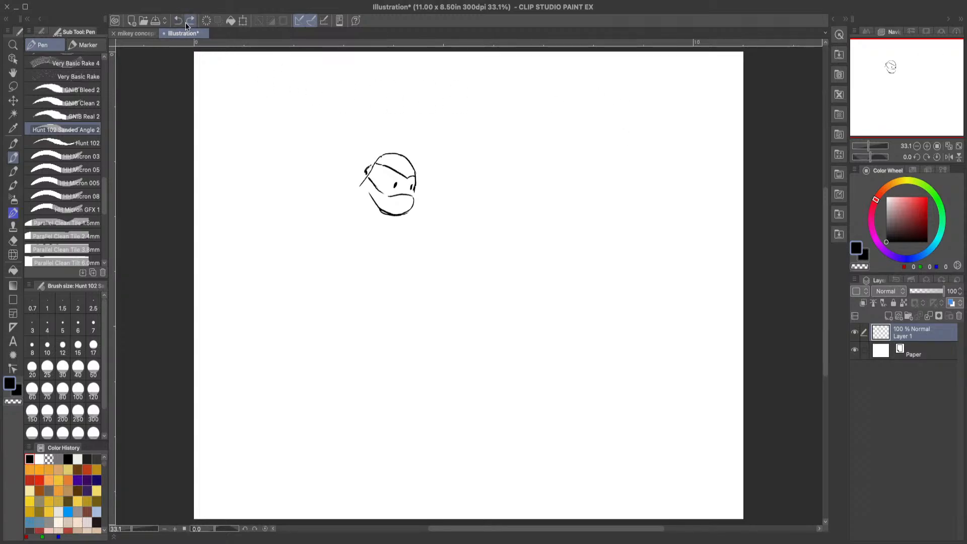
left_click(85, 104)
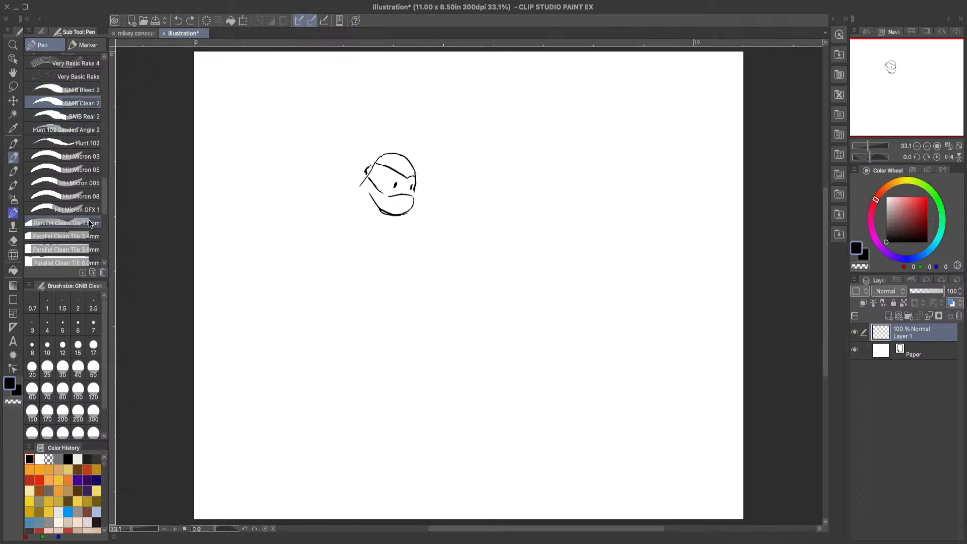
left_click(61, 222)
mouse_move(500, 159)
left_mouse_down()
mouse_move(505, 222)
mouse_move(611, 168)
mouse_move(601, 148)
left_mouse_up()
left_click(179, 20)
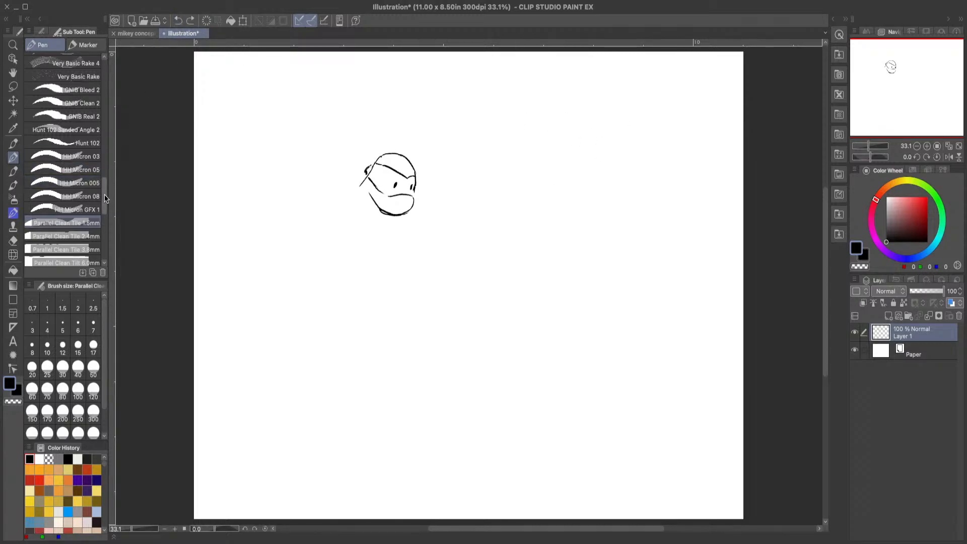
Step: Try the Heavy Coverage splatter brush on the empty area beside the head and undo all of its splatter
scroll(105, 230, "down", 5)
scroll(106, 230, "down", 2)
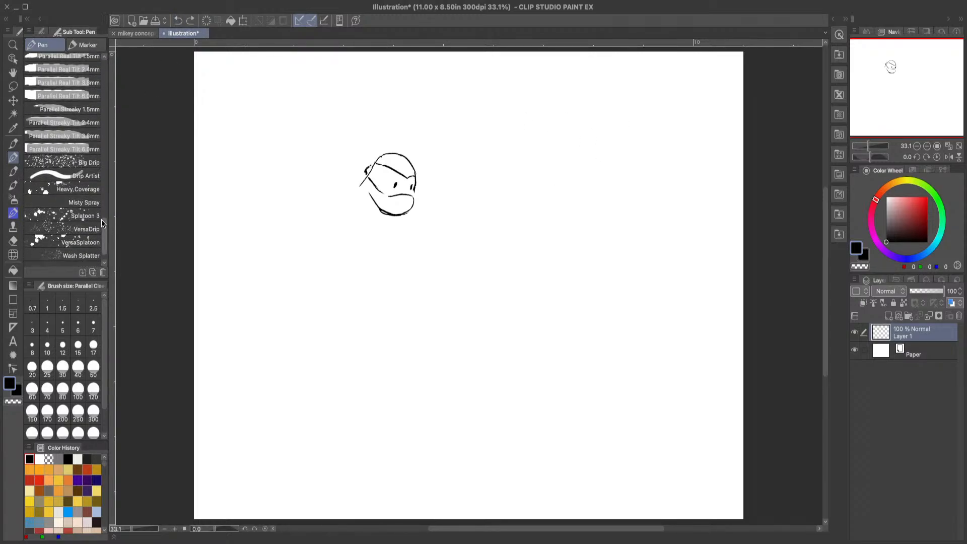
left_click(96, 188)
mouse_move(544, 143)
left_mouse_down()
mouse_move(556, 138)
mouse_move(476, 178)
mouse_move(572, 222)
mouse_move(630, 202)
mouse_move(571, 163)
mouse_move(577, 177)
mouse_move(554, 164)
left_mouse_up()
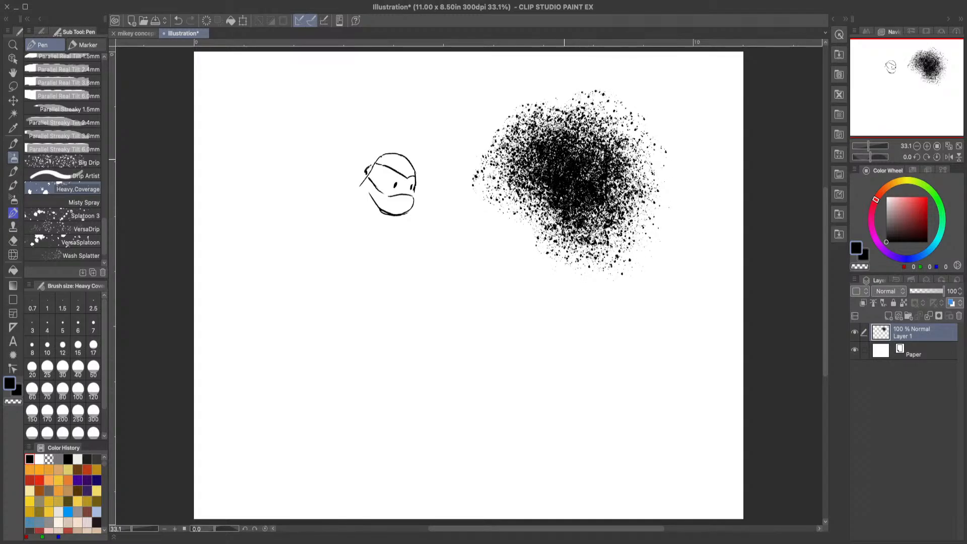
left_click(180, 22)
left_click(182, 25)
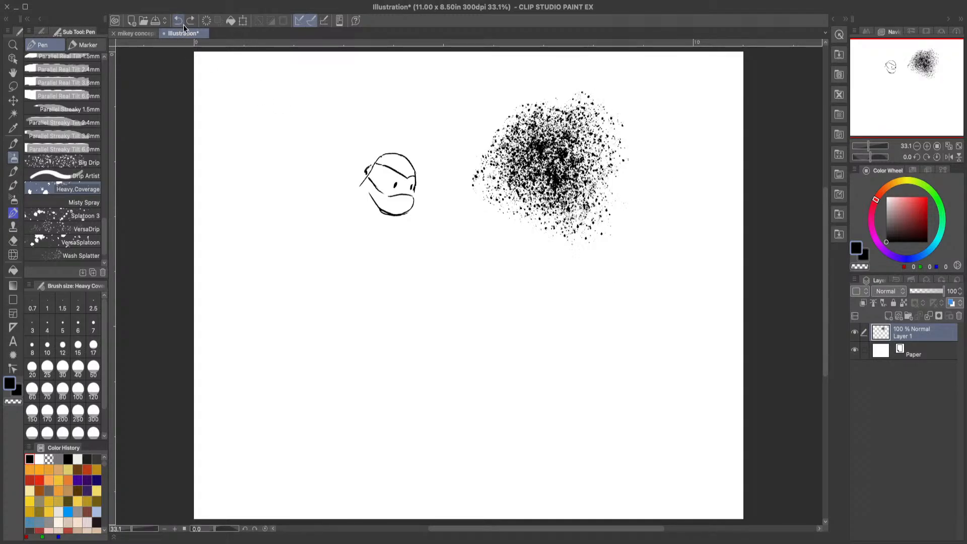
left_click(182, 24)
Step: Switch from the Heavy Coverage splatter brush back to the GNIB Real 2 pen
scroll(101, 226, "up", 10)
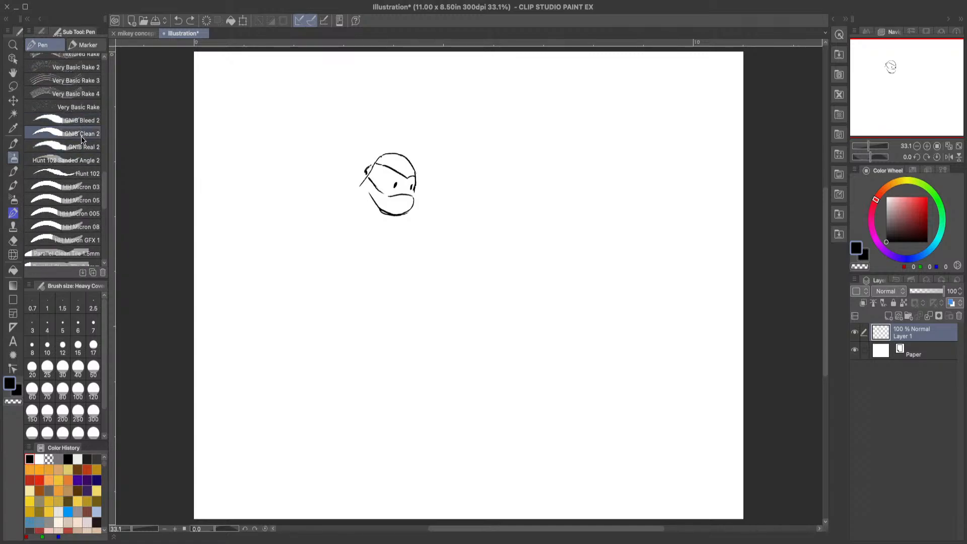
left_click(84, 146)
key("slash")
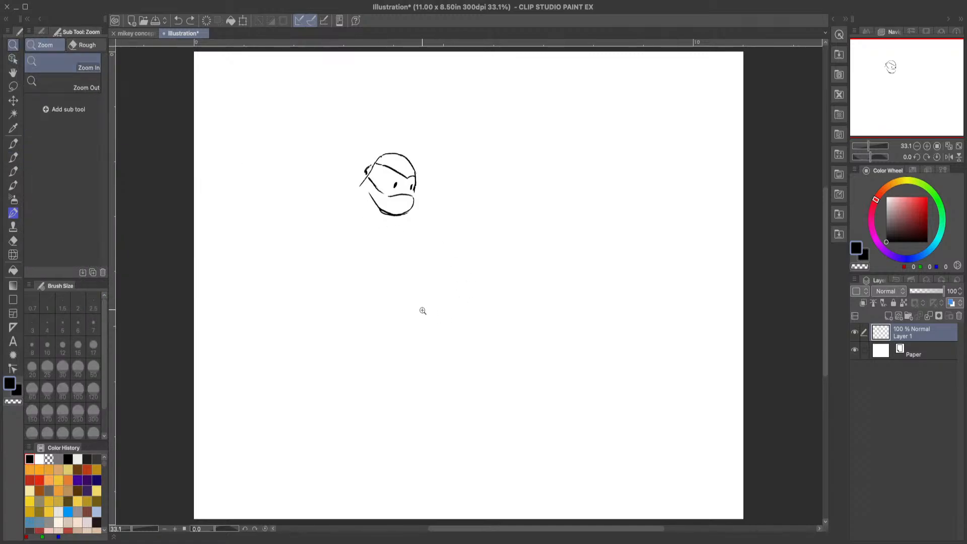
left_click(423, 310)
left_click(408, 118)
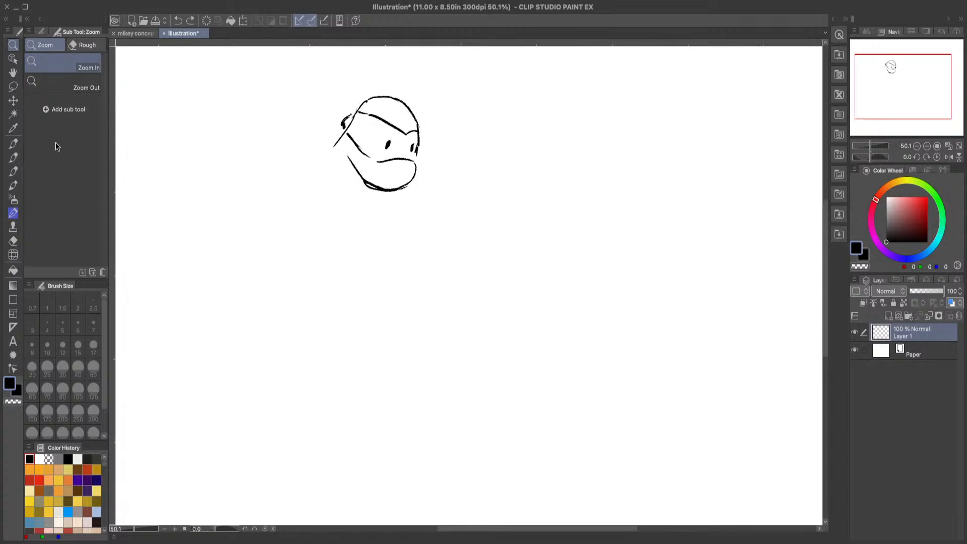
left_click(14, 143)
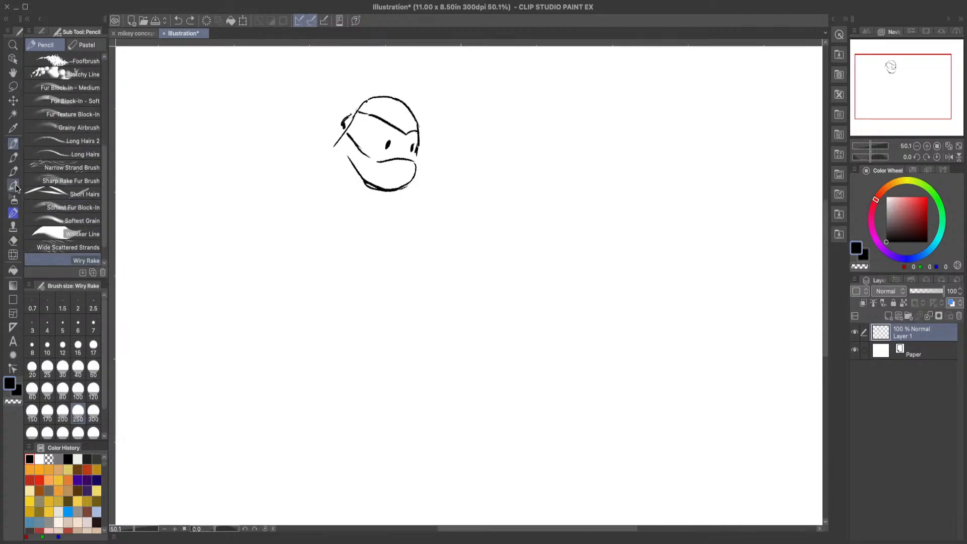
key("p")
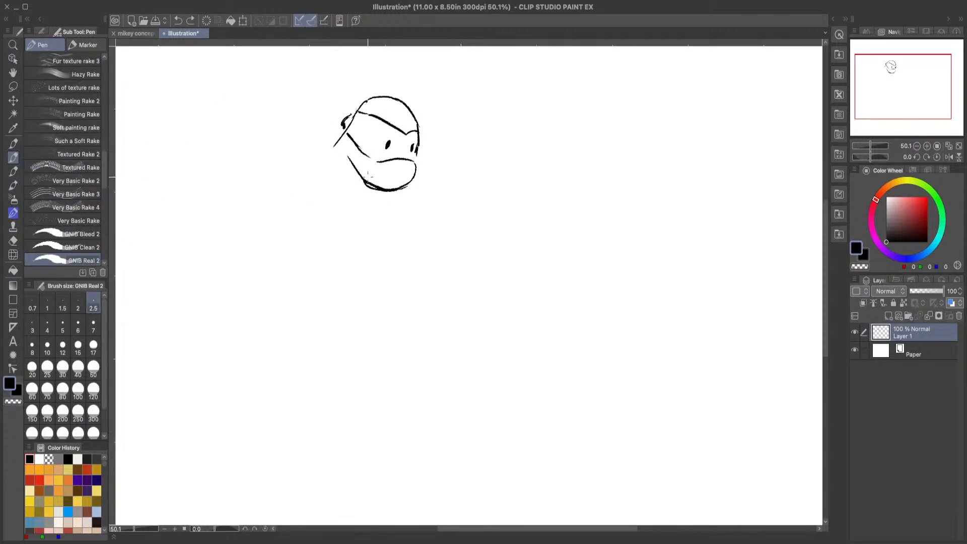
Step: Draw a short mouth line on the turtle's jaw and mask tails trailing behind the head with the GNIB Real 2 pen
left_click_drag(370, 175, 384, 182)
left_click(13, 240)
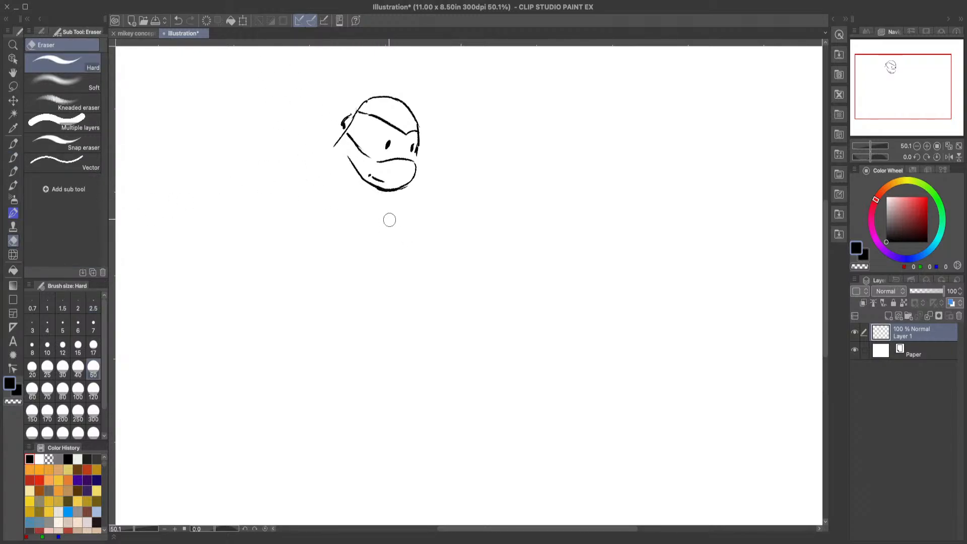
left_click(13, 153)
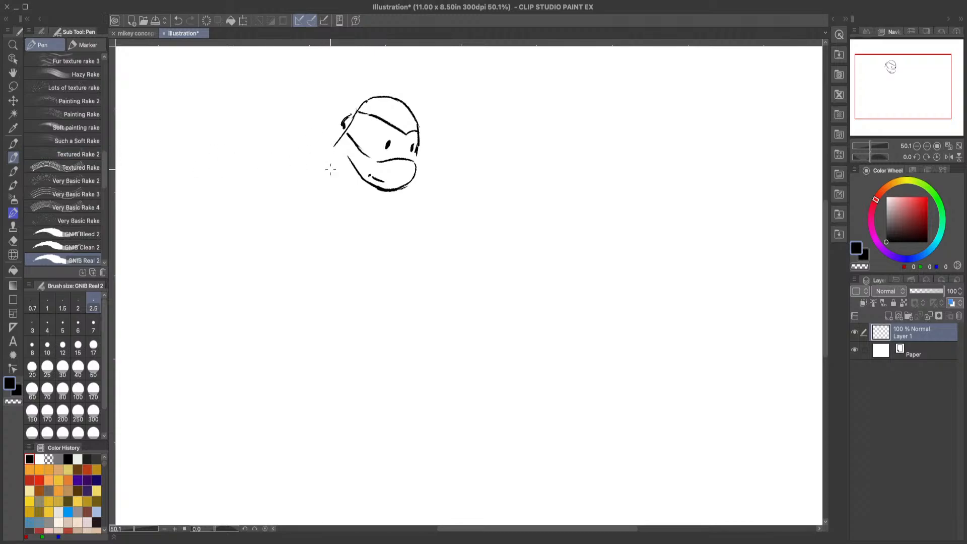
left_click_drag(333, 148, 323, 156)
left_click(180, 22)
mouse_move(348, 126)
left_mouse_down()
mouse_move(323, 171)
mouse_move(334, 150)
mouse_move(293, 178)
left_mouse_up()
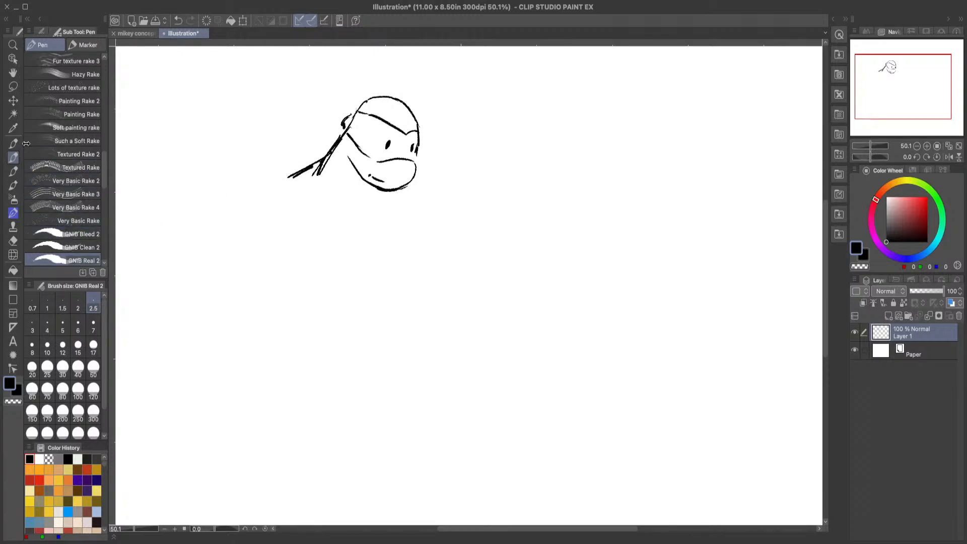
Step: Clear the layer and sketch a large loose circle for the torso with the GNIB Real 2 pen
left_click(207, 20)
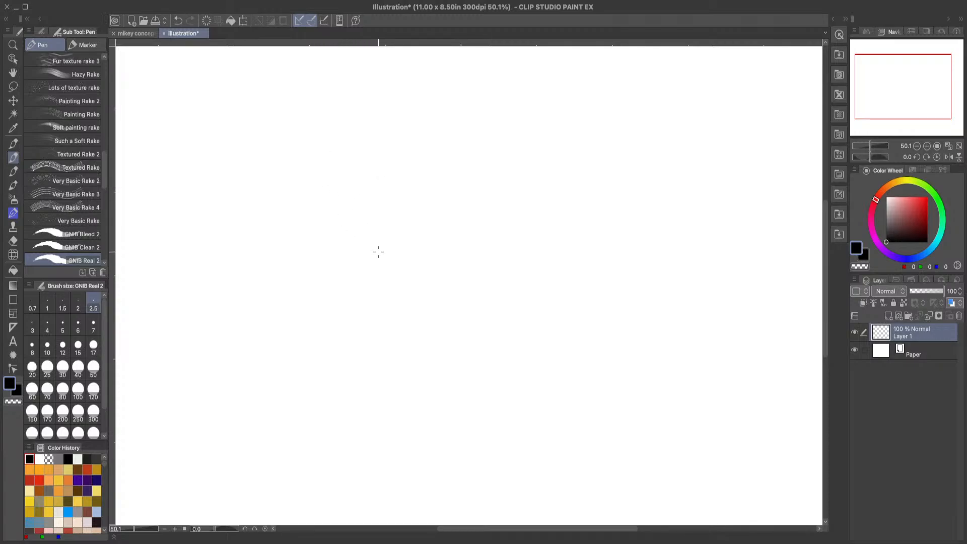
mouse_move(291, 302)
left_mouse_down()
mouse_move(285, 238)
mouse_move(346, 205)
left_mouse_up()
mouse_move(327, 199)
left_mouse_down()
mouse_move(388, 246)
mouse_move(395, 240)
mouse_move(363, 308)
mouse_move(367, 278)
mouse_move(299, 284)
mouse_move(286, 253)
mouse_move(350, 297)
mouse_move(297, 308)
mouse_move(385, 281)
mouse_move(404, 266)
mouse_move(393, 215)
mouse_move(315, 199)
left_mouse_up()
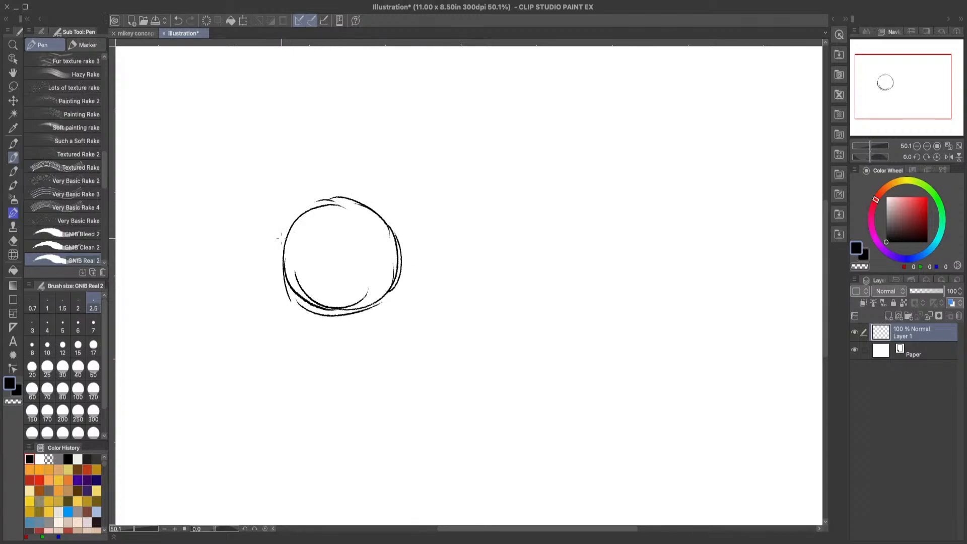
Step: Sketch a round near shoulder overlapping the torso circle and a curved far shoulder on its opposite side
mouse_move(280, 238)
left_mouse_down()
mouse_move(312, 215)
mouse_move(317, 235)
mouse_move(287, 247)
mouse_move(309, 261)
left_mouse_up()
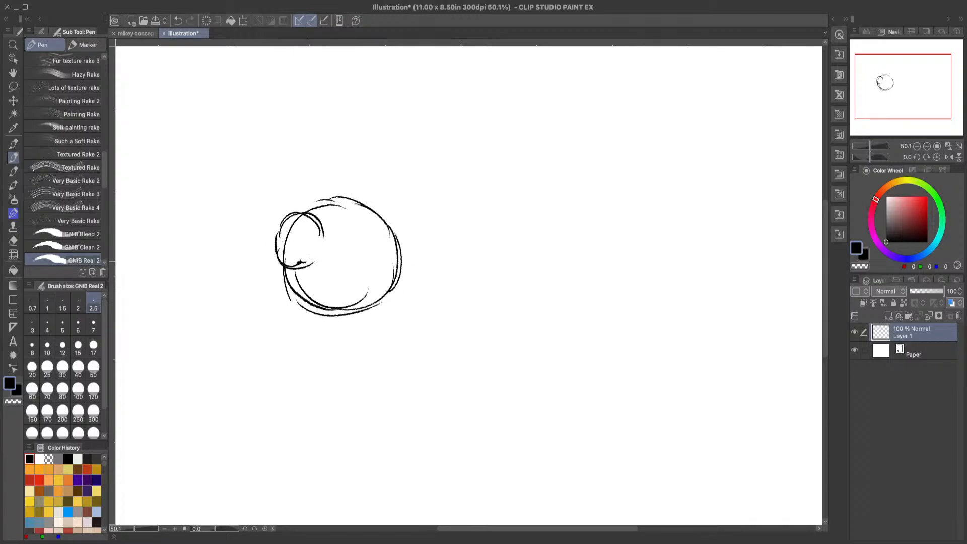
left_click_drag(305, 217, 328, 249)
left_click_drag(375, 208, 404, 237)
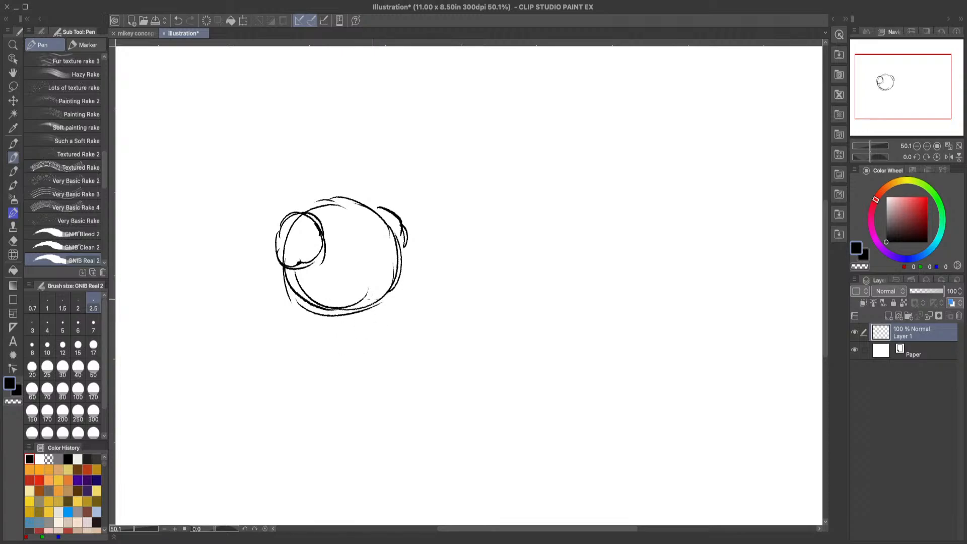
Step: Sketch a tapered waist with a curved base below the torso circle and undo the stray mark beside it
left_click_drag(387, 290, 368, 348)
left_click_drag(385, 301, 358, 362)
mouse_move(352, 350)
left_mouse_down()
mouse_move(328, 364)
mouse_move(297, 354)
left_mouse_up()
mouse_move(346, 352)
left_mouse_down()
mouse_move(315, 361)
mouse_move(292, 305)
left_mouse_up()
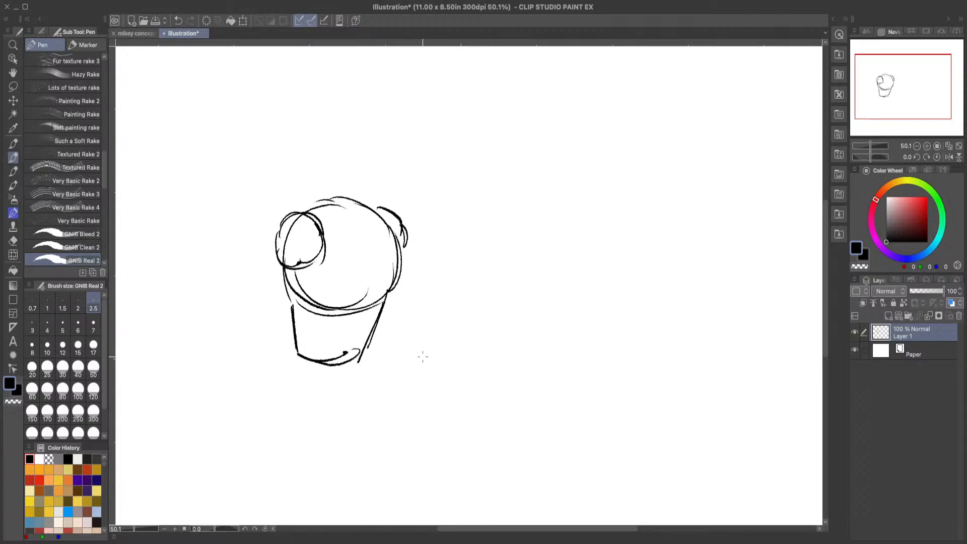
left_click_drag(410, 351, 408, 357)
left_click(177, 20)
Step: Sketch a small neck opening on top of the torso and undo the stray strokes around the near shoulder
left_click_drag(276, 226, 272, 253)
mouse_move(333, 206)
left_mouse_down()
mouse_move(369, 209)
mouse_move(351, 198)
mouse_move(351, 222)
mouse_move(333, 204)
left_mouse_up()
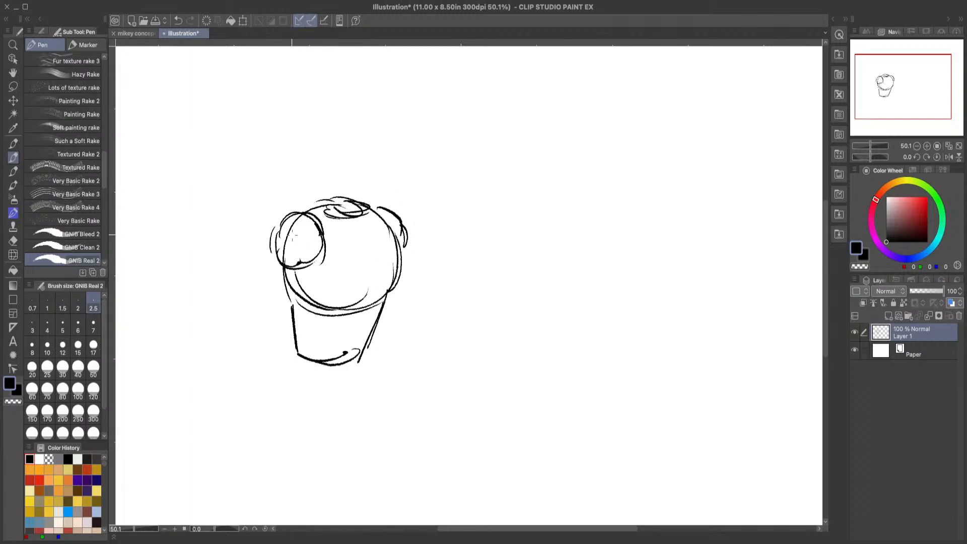
mouse_move(311, 183)
left_mouse_down()
mouse_move(297, 185)
mouse_move(260, 224)
mouse_move(261, 389)
mouse_move(282, 223)
left_mouse_up()
left_click(178, 21)
left_click(179, 21)
left_click(178, 20)
Step: Sketch the shell's curved outline from above the neck, around the near shoulder and down past the waist
mouse_move(288, 195)
left_mouse_down()
mouse_move(369, 198)
mouse_move(376, 206)
mouse_move(298, 172)
mouse_move(285, 190)
left_mouse_up()
mouse_move(358, 177)
left_mouse_down()
mouse_move(320, 172)
mouse_move(302, 182)
mouse_move(267, 262)
left_mouse_up()
mouse_move(288, 197)
left_mouse_down()
mouse_move(260, 301)
mouse_move(259, 286)
left_mouse_up()
left_click_drag(301, 178, 269, 226)
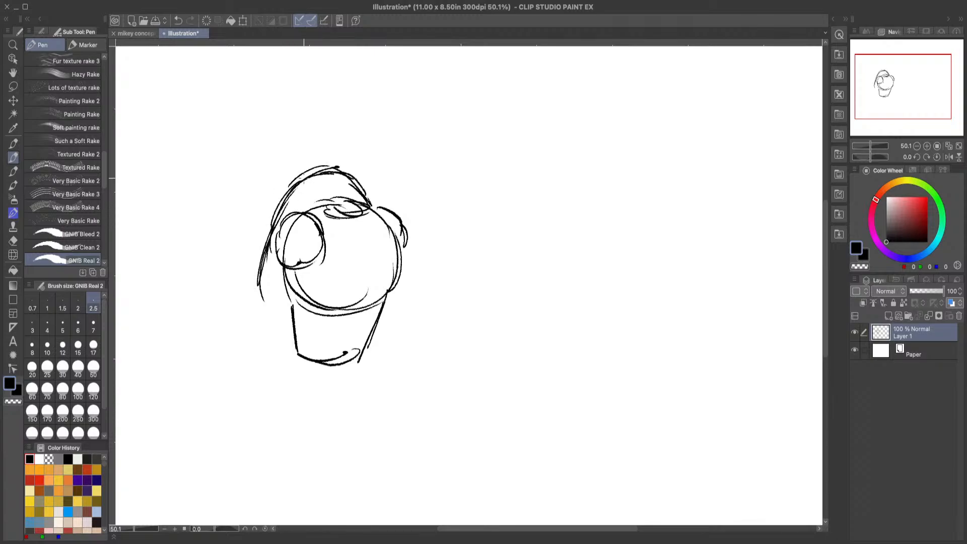
left_click_drag(288, 194, 262, 291)
mouse_move(266, 253)
left_mouse_down()
mouse_move(263, 312)
mouse_move(269, 351)
left_mouse_up()
left_click_drag(261, 284, 279, 364)
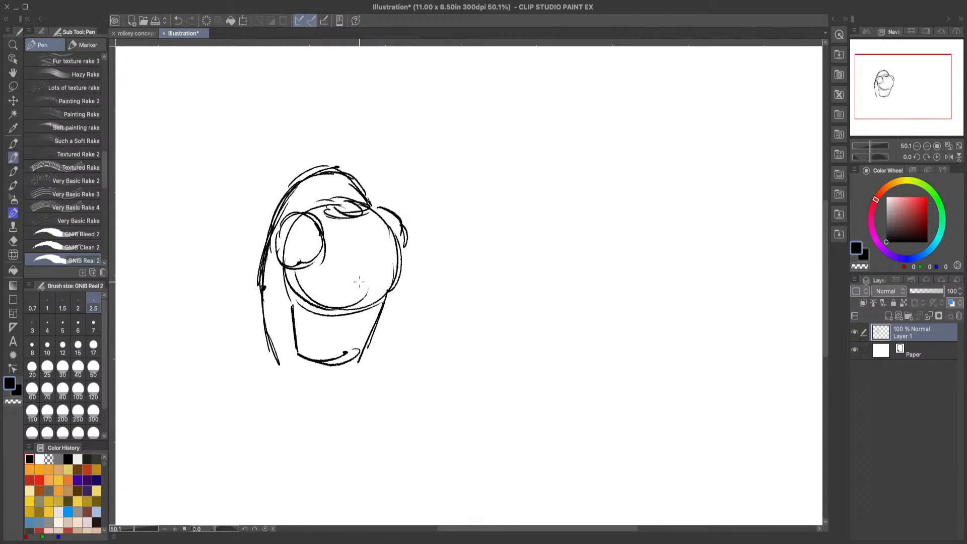
Step: Sketch the neck with a thick collar between torso and shell, and trim its lines with the Hard eraser
mouse_move(322, 215)
left_mouse_down()
mouse_move(337, 179)
mouse_move(367, 185)
mouse_move(356, 179)
mouse_move(371, 201)
mouse_move(362, 211)
mouse_move(350, 187)
mouse_move(365, 189)
left_mouse_up()
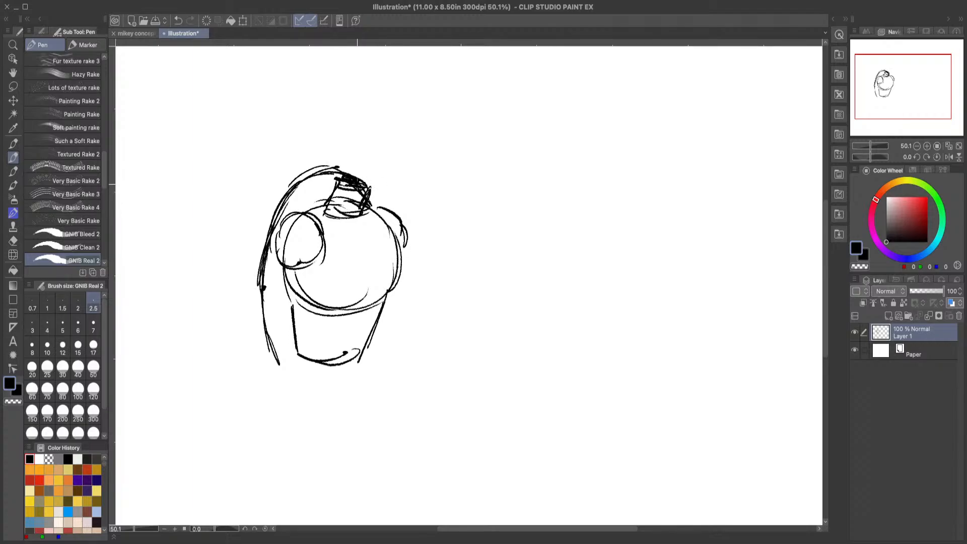
left_click(14, 268)
left_click(14, 242)
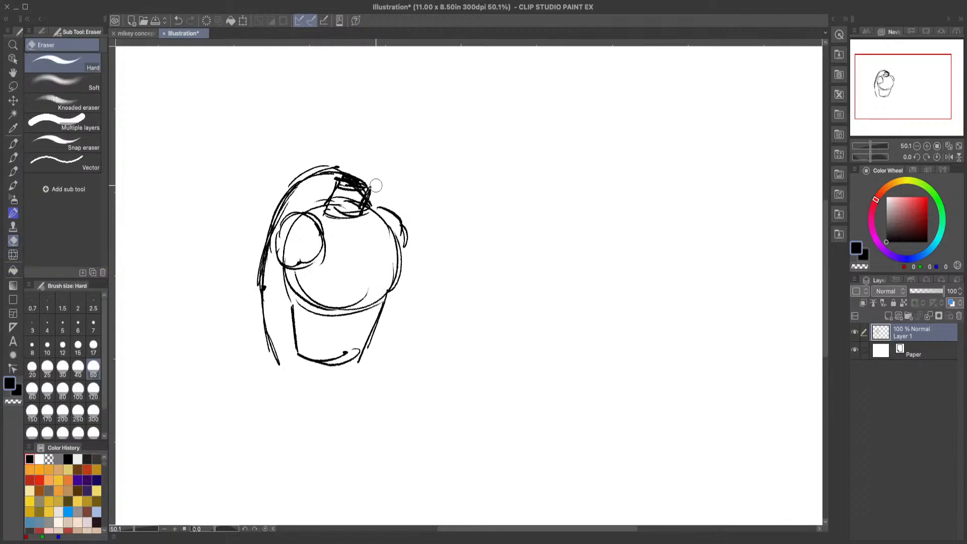
left_click(14, 144)
left_click(13, 158)
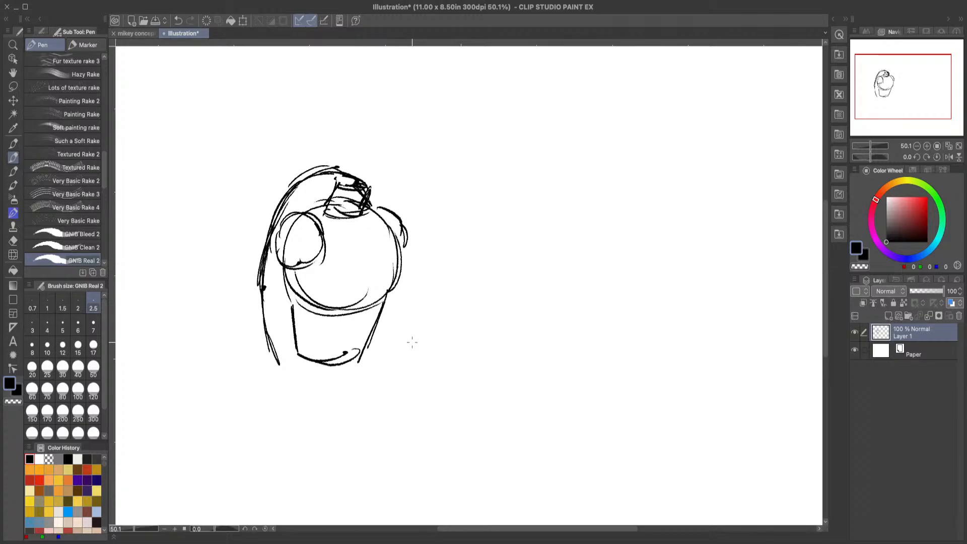
Step: Reinforce the shell outline and sketch the near upper arm hanging down from the round shoulder
mouse_move(279, 215)
left_mouse_down()
mouse_move(318, 177)
mouse_move(329, 182)
left_mouse_up()
mouse_move(265, 242)
left_mouse_down()
mouse_move(257, 286)
mouse_move(276, 343)
left_mouse_up()
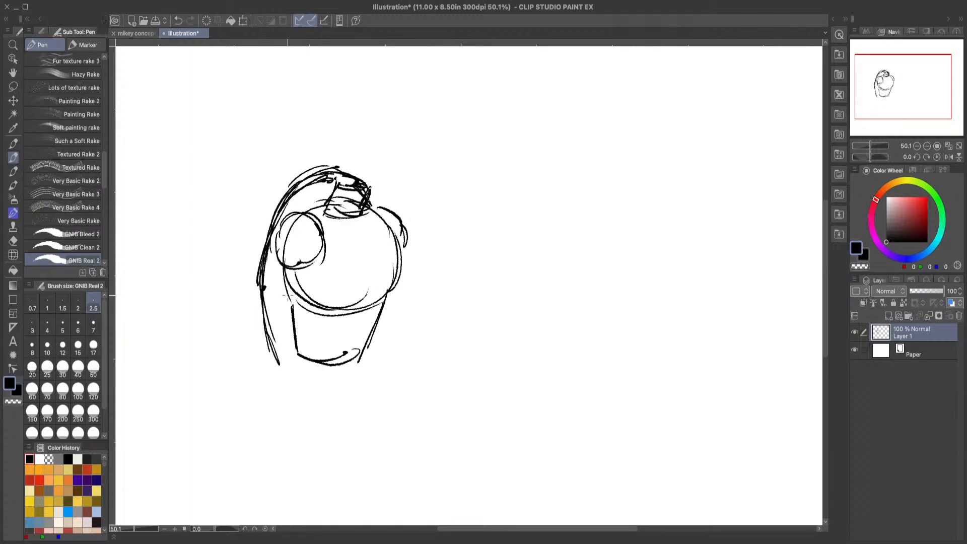
mouse_move(286, 288)
left_mouse_down()
mouse_move(294, 343)
mouse_move(293, 335)
left_mouse_up()
left_click_drag(280, 260, 290, 320)
mouse_move(322, 276)
left_mouse_down()
mouse_move(295, 318)
mouse_move(303, 313)
mouse_move(302, 329)
left_mouse_up()
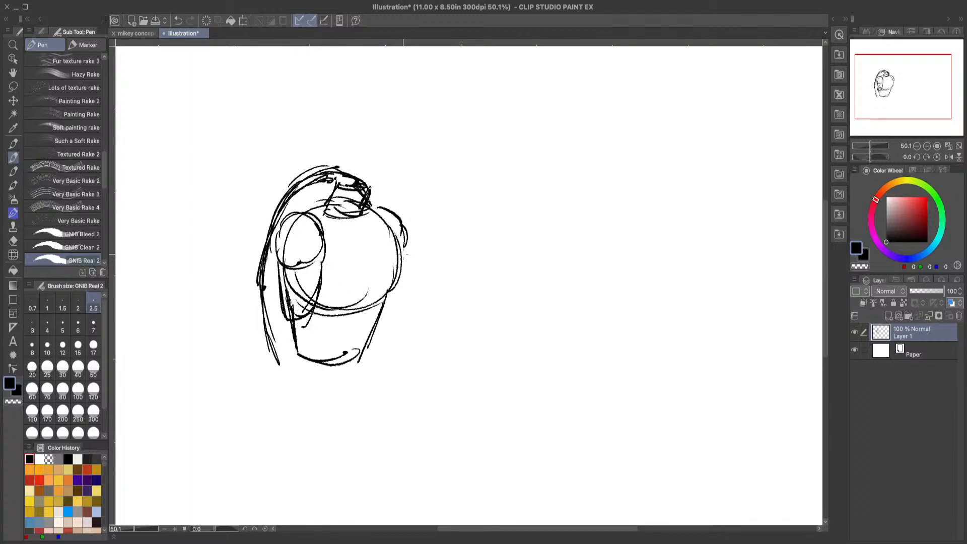
Step: Sketch the far upper arm from the shoulder down to a thick elbow line beside the waist
mouse_move(406, 246)
left_mouse_down()
mouse_move(418, 291)
mouse_move(393, 317)
left_mouse_up()
left_click_drag(421, 284, 405, 315)
left_click_drag(406, 243, 425, 302)
left_click_drag(420, 278, 425, 312)
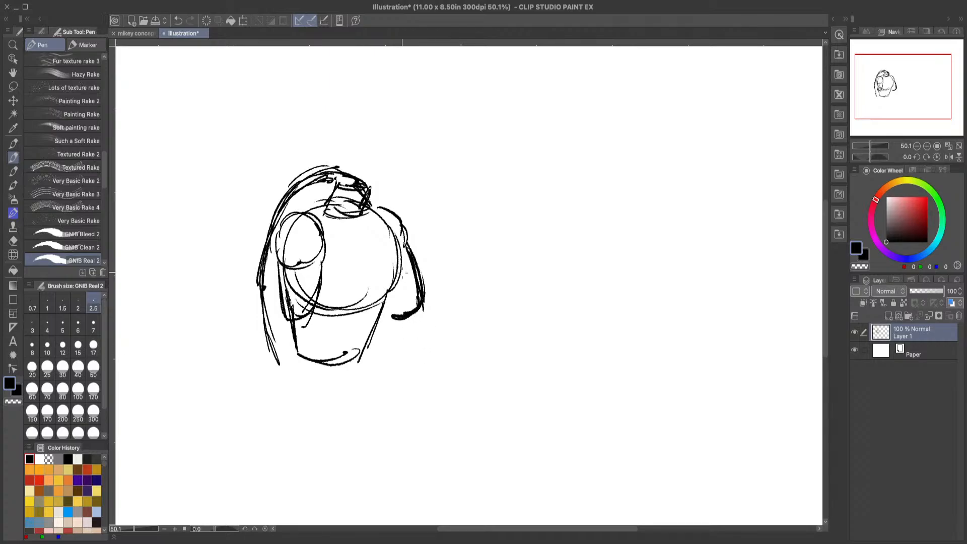
mouse_move(389, 291)
left_mouse_down()
mouse_move(404, 312)
mouse_move(417, 311)
mouse_move(417, 267)
left_mouse_up()
Step: Refine the near upper arm and add a curved elbow shape at the end of the far arm
mouse_move(285, 259)
left_mouse_down()
mouse_move(280, 290)
mouse_move(294, 320)
mouse_move(310, 302)
left_mouse_up()
mouse_move(294, 273)
left_mouse_down()
mouse_move(314, 267)
mouse_move(306, 222)
left_mouse_up()
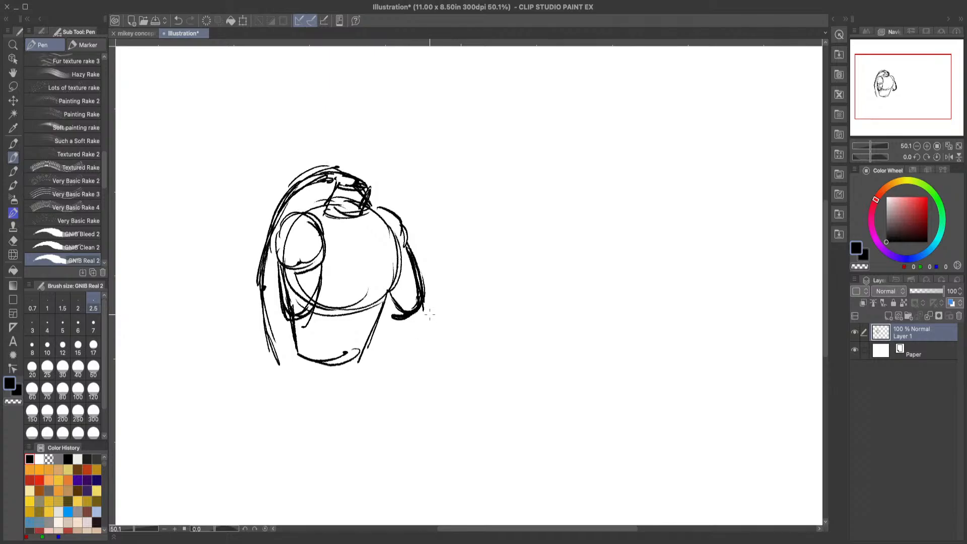
mouse_move(400, 306)
left_mouse_down()
mouse_move(416, 285)
mouse_move(439, 305)
mouse_move(435, 322)
left_mouse_up()
left_click_drag(427, 290, 439, 320)
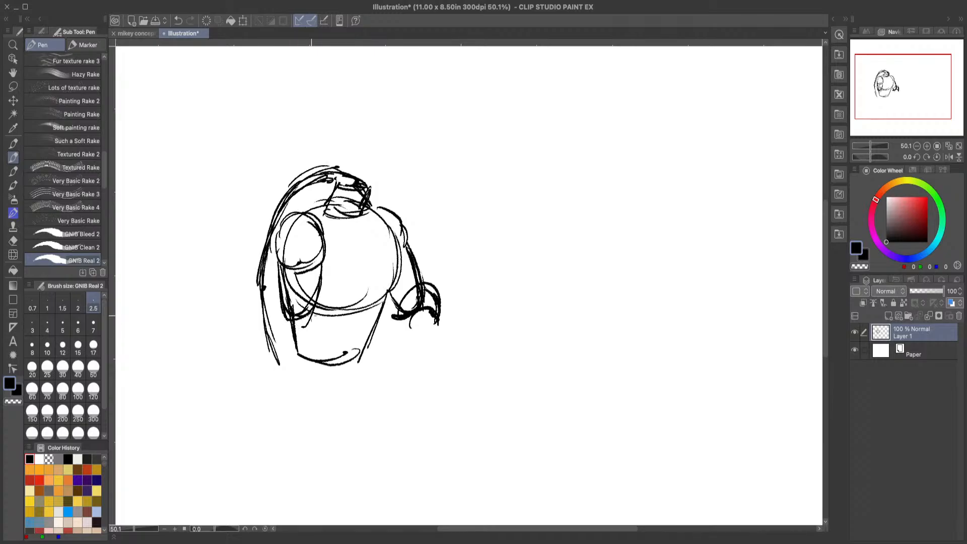
Step: Sketch the near elbow and forearm reaching across the waist, and extend the waist's sides and curved base
mouse_move(281, 322)
left_mouse_down()
mouse_move(316, 298)
mouse_move(397, 345)
mouse_move(318, 343)
mouse_move(286, 328)
mouse_move(335, 351)
left_mouse_up()
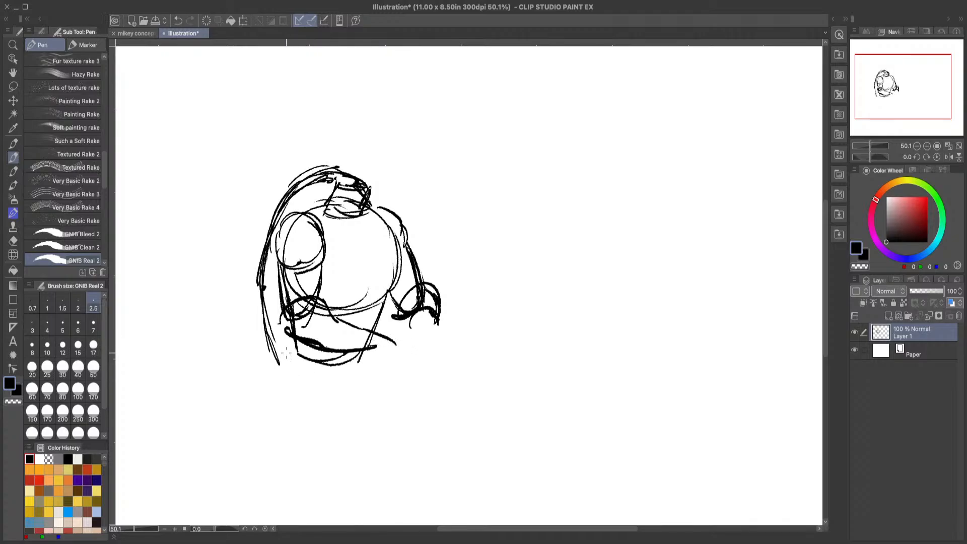
left_click_drag(295, 337, 284, 361)
left_click_drag(290, 309, 284, 334)
mouse_move(292, 338)
left_mouse_down()
mouse_move(289, 362)
mouse_move(311, 375)
mouse_move(363, 365)
left_mouse_up()
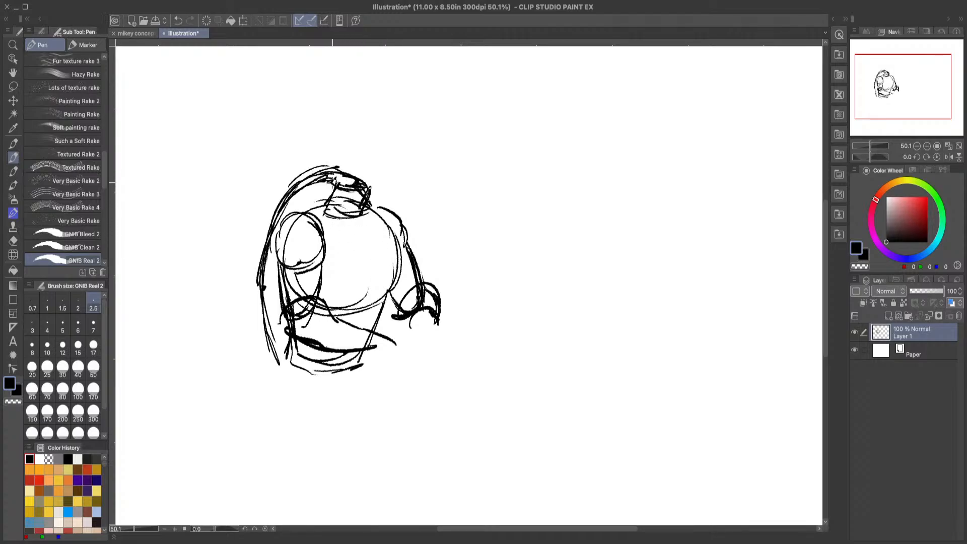
Step: Sketch a round head above the neck and thicken the shell's outer edge with repeated long strokes
left_click_drag(330, 173, 358, 134)
mouse_move(325, 174)
left_mouse_down()
mouse_move(380, 126)
mouse_move(403, 191)
mouse_move(353, 202)
mouse_move(322, 182)
mouse_move(337, 134)
mouse_move(396, 133)
mouse_move(402, 179)
left_mouse_up()
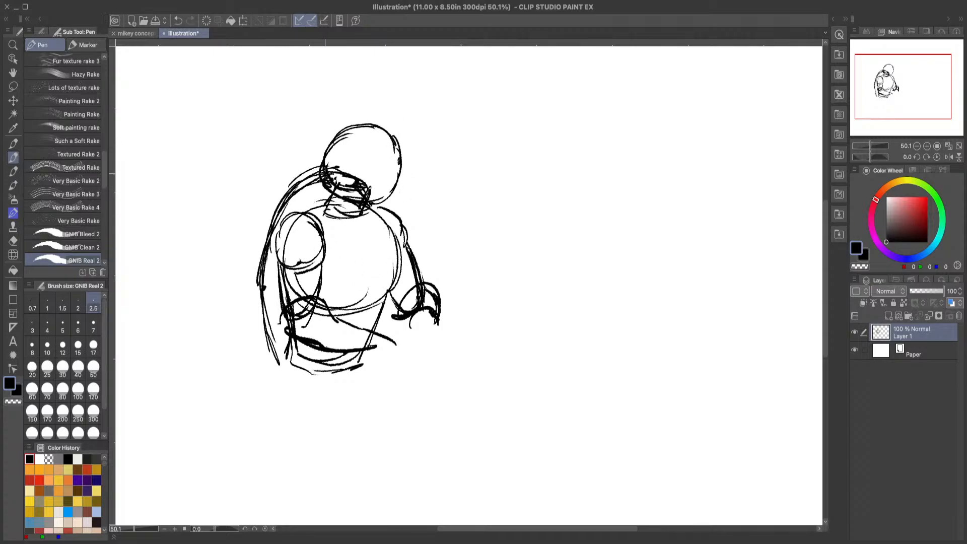
mouse_move(325, 172)
left_mouse_down()
mouse_move(286, 210)
mouse_move(268, 246)
mouse_move(264, 342)
left_mouse_up()
left_click_drag(262, 310, 272, 366)
mouse_move(261, 252)
left_mouse_down()
mouse_move(255, 332)
mouse_move(263, 347)
left_mouse_up()
left_click_drag(254, 297, 258, 332)
left_click_drag(253, 277, 263, 336)
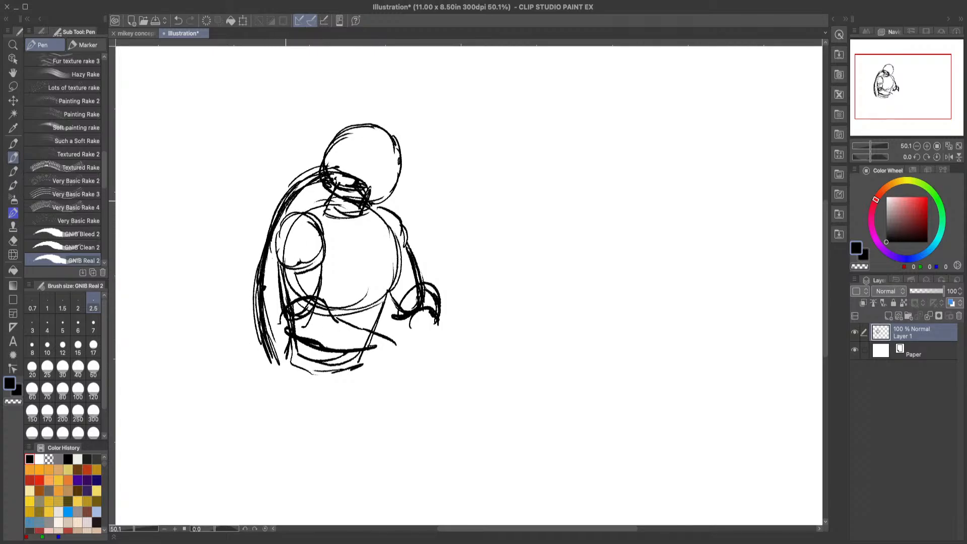
mouse_move(281, 205)
left_mouse_down()
mouse_move(265, 307)
mouse_move(293, 401)
left_mouse_up()
left_click_drag(266, 343, 296, 398)
left_click(181, 21)
left_click(182, 20)
left_click_drag(284, 367, 490, 357)
left_click_drag(346, 354, 569, 353)
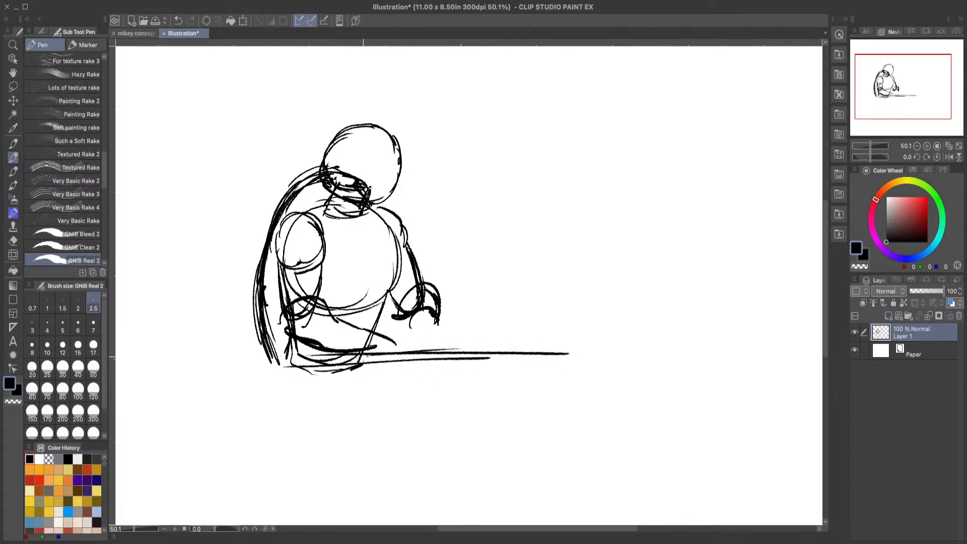
left_click(180, 20)
left_click(180, 20)
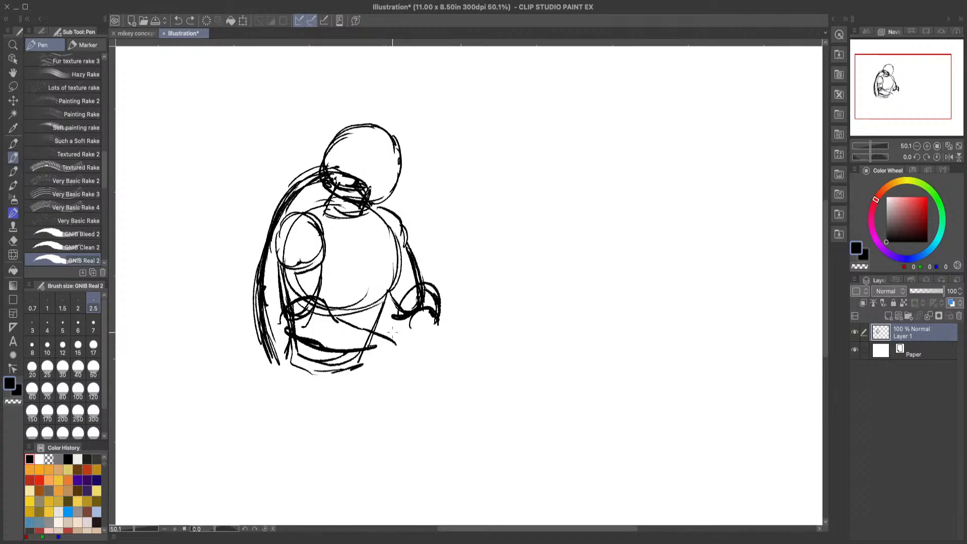
Step: Sketch surface lines on both sides of the waist and erase the waist lines below them with the Hard eraser
left_click_drag(381, 330, 404, 325)
left_click_drag(322, 350, 249, 358)
left_click_drag(298, 350, 200, 358)
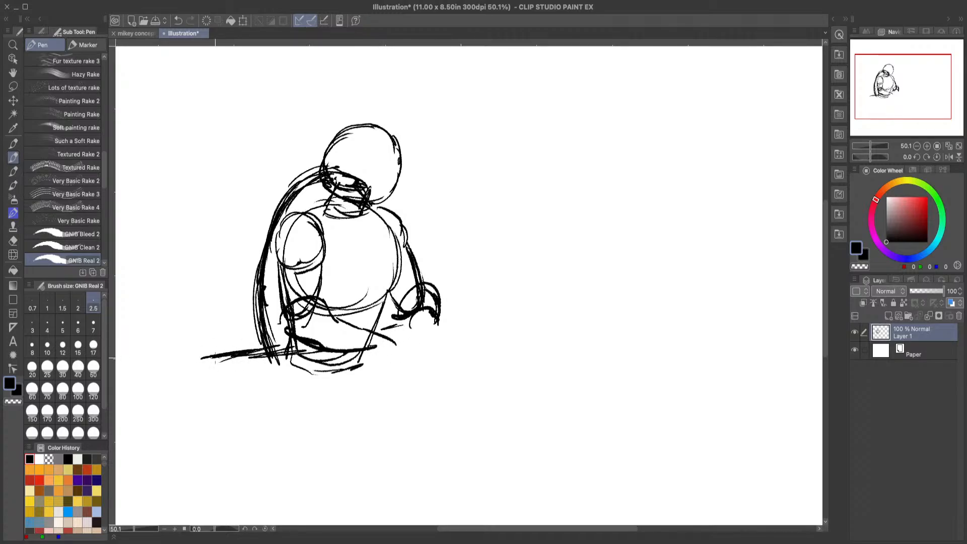
left_click_drag(372, 329, 416, 320)
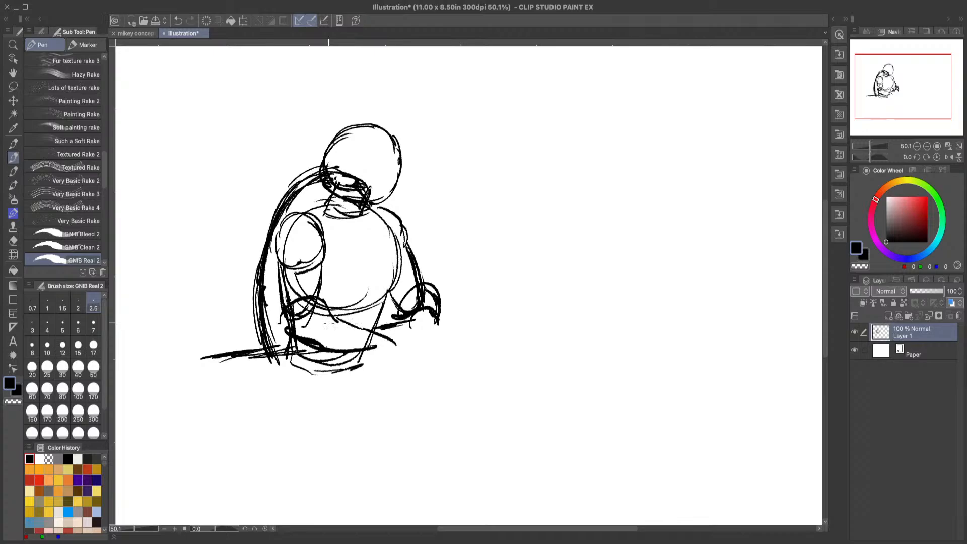
left_click(13, 241)
mouse_move(346, 358)
left_mouse_down()
mouse_move(319, 367)
mouse_move(334, 367)
mouse_move(260, 367)
mouse_move(312, 366)
left_mouse_up()
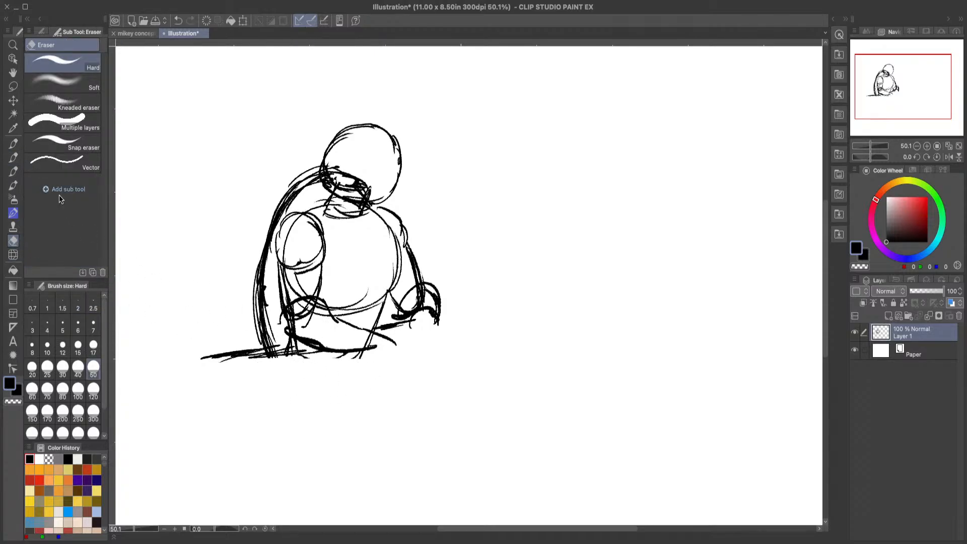
Step: Add GNIB Real 2 strokes joining the back of the head to the shell, and erase the collar lines inside the head
left_click(13, 157)
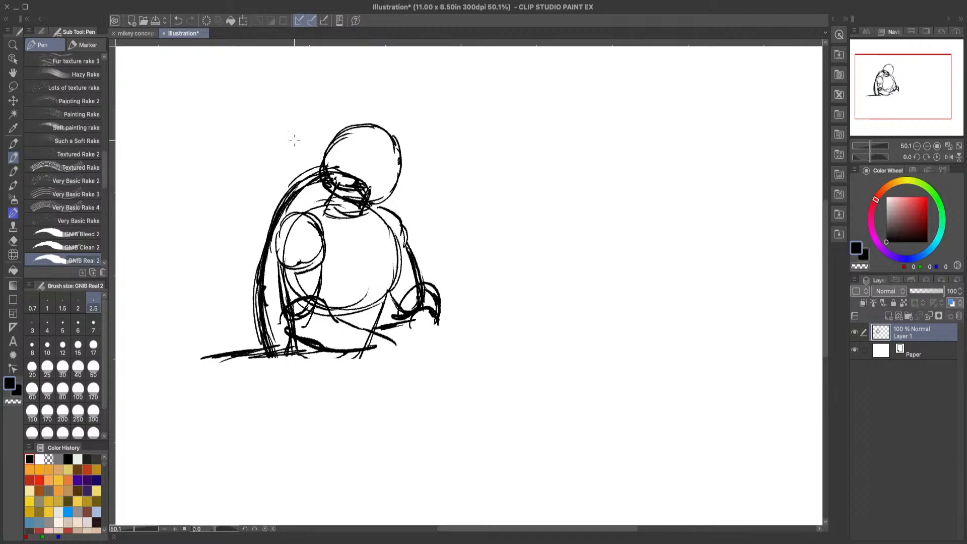
left_click_drag(322, 148, 295, 181)
mouse_move(273, 213)
left_mouse_down()
mouse_move(258, 250)
mouse_move(254, 297)
left_mouse_up()
left_click(13, 241)
mouse_move(344, 163)
left_mouse_down()
mouse_move(367, 174)
mouse_move(350, 186)
mouse_move(374, 184)
left_mouse_up()
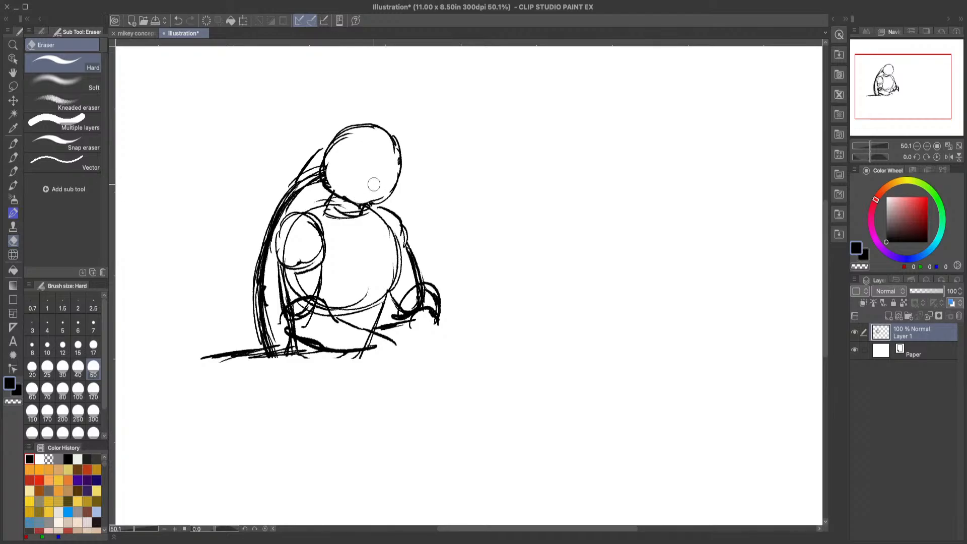
left_click(14, 159)
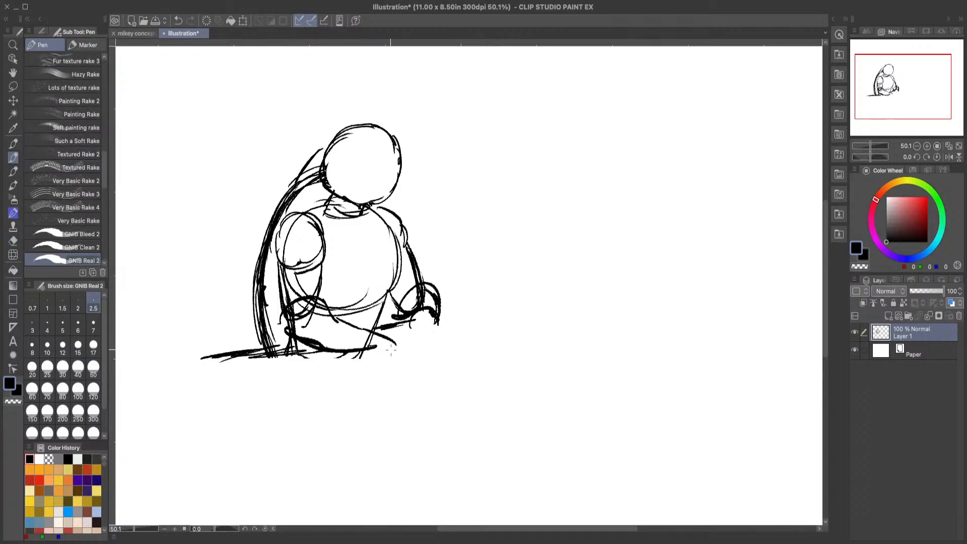
Step: Block in a cylindrical mug below the far hand, checking the mikey concept art reference along the way
left_click_drag(355, 356, 388, 355)
mouse_move(404, 319)
left_mouse_down()
mouse_move(431, 329)
mouse_move(433, 350)
left_mouse_up()
left_click(135, 32)
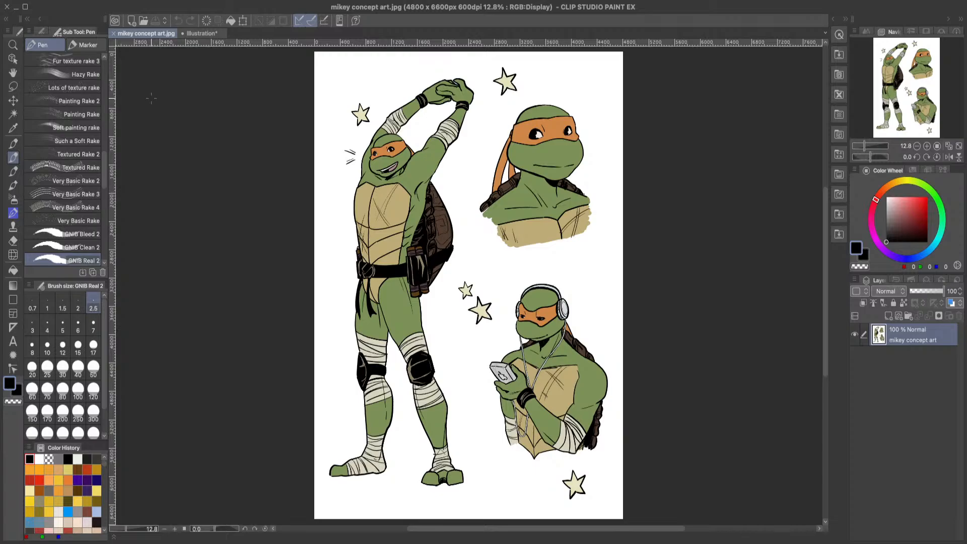
left_click(201, 33)
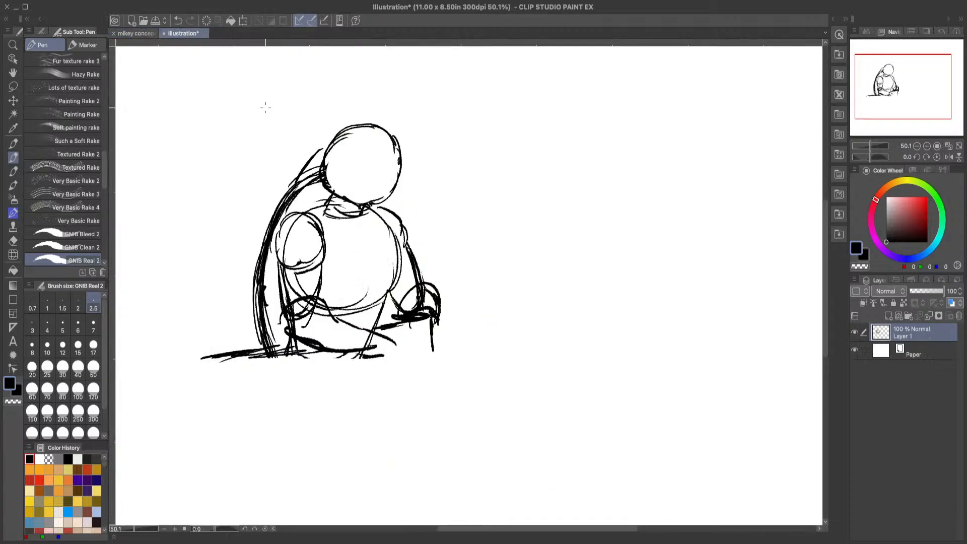
mouse_move(417, 305)
left_mouse_down()
mouse_move(394, 311)
mouse_move(432, 359)
mouse_move(391, 365)
mouse_move(390, 325)
mouse_move(394, 363)
mouse_move(416, 368)
left_mouse_up()
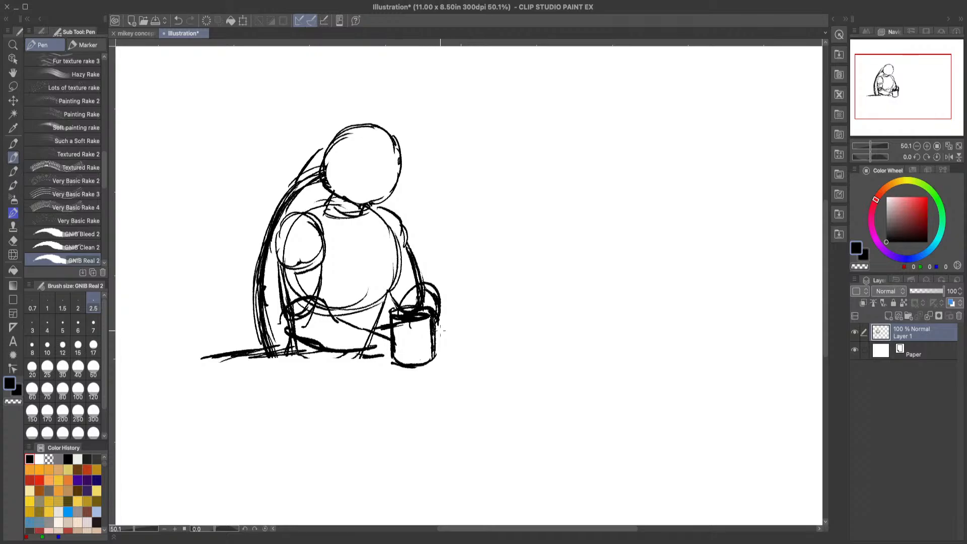
Step: Sketch the fingers of both hands wrapping around the mug and add short lines beside its base
mouse_move(428, 339)
left_mouse_down()
mouse_move(421, 330)
mouse_move(431, 335)
mouse_move(425, 355)
left_mouse_up()
mouse_move(420, 322)
left_mouse_down()
mouse_move(430, 332)
mouse_move(426, 351)
mouse_move(428, 340)
left_mouse_up()
left_click_drag(376, 330, 385, 355)
mouse_move(382, 330)
left_mouse_down()
mouse_move(414, 347)
mouse_move(402, 364)
left_mouse_up()
mouse_move(397, 359)
left_mouse_down()
mouse_move(380, 364)
mouse_move(412, 367)
left_mouse_up()
left_click_drag(412, 333, 421, 343)
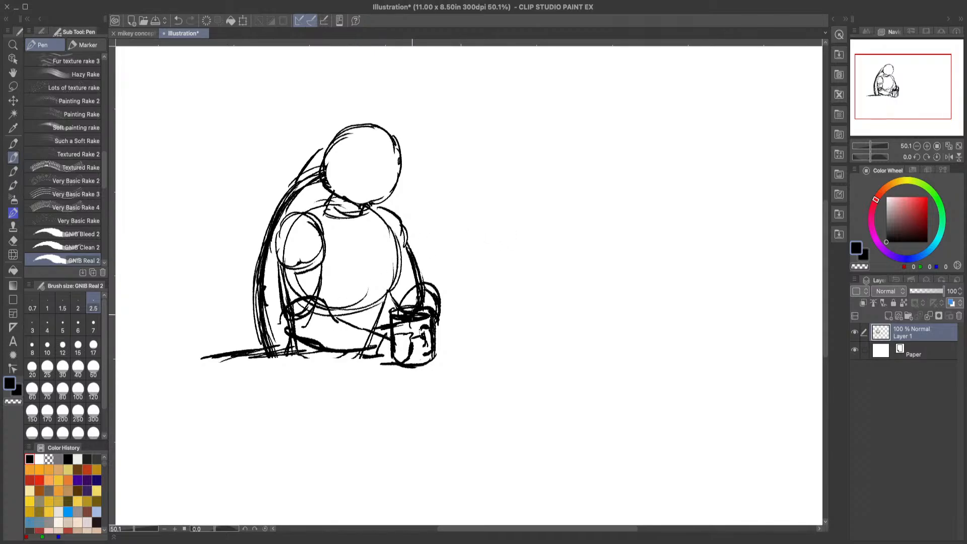
Step: Strengthen the far shoulder and arm outline, and add rough strokes along the shell's outer edge
mouse_move(382, 212)
left_mouse_down()
mouse_move(400, 222)
mouse_move(418, 276)
mouse_move(438, 291)
mouse_move(428, 267)
left_mouse_up()
left_click_drag(390, 295, 400, 305)
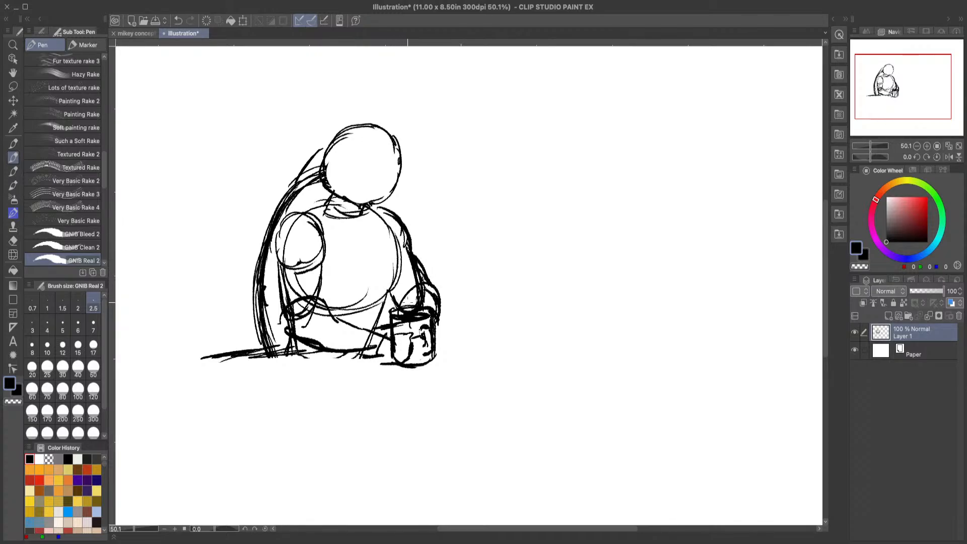
left_click_drag(305, 184, 294, 193)
left_click_drag(262, 285, 263, 352)
mouse_move(256, 295)
left_mouse_down()
mouse_move(258, 242)
mouse_move(297, 176)
mouse_move(373, 202)
mouse_move(382, 215)
left_mouse_up()
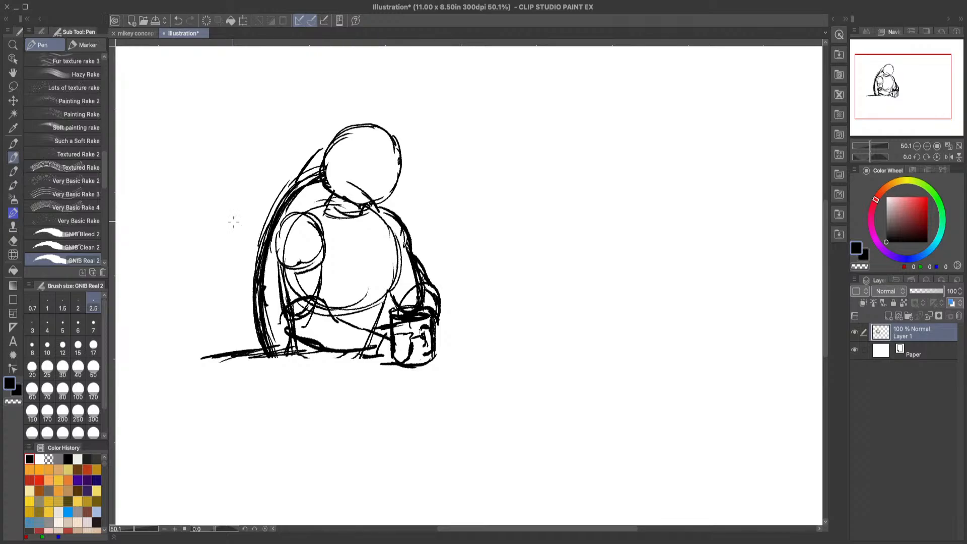
Step: Erase the stray stroke inside the head, and sketch a heavier base and curved handle strokes on the mug
left_click(12, 240)
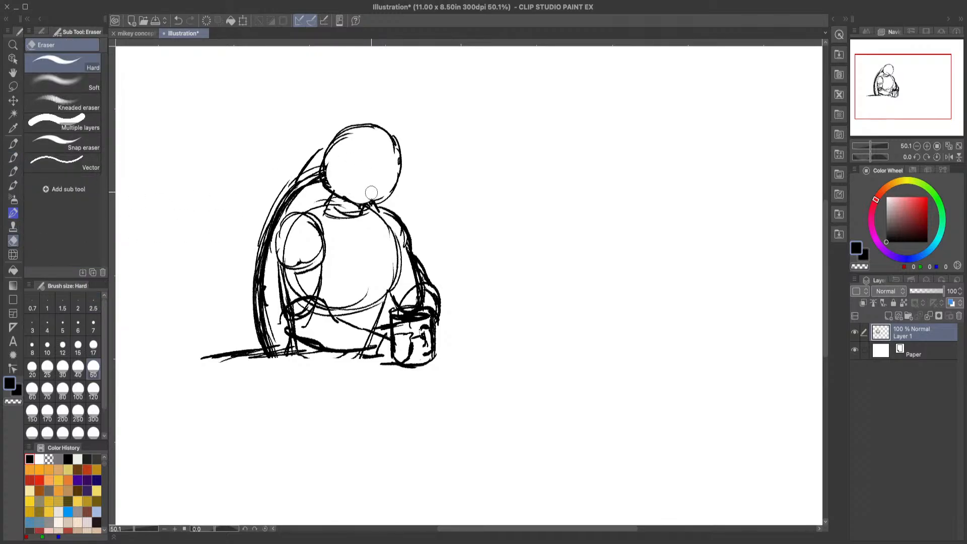
left_click(13, 157)
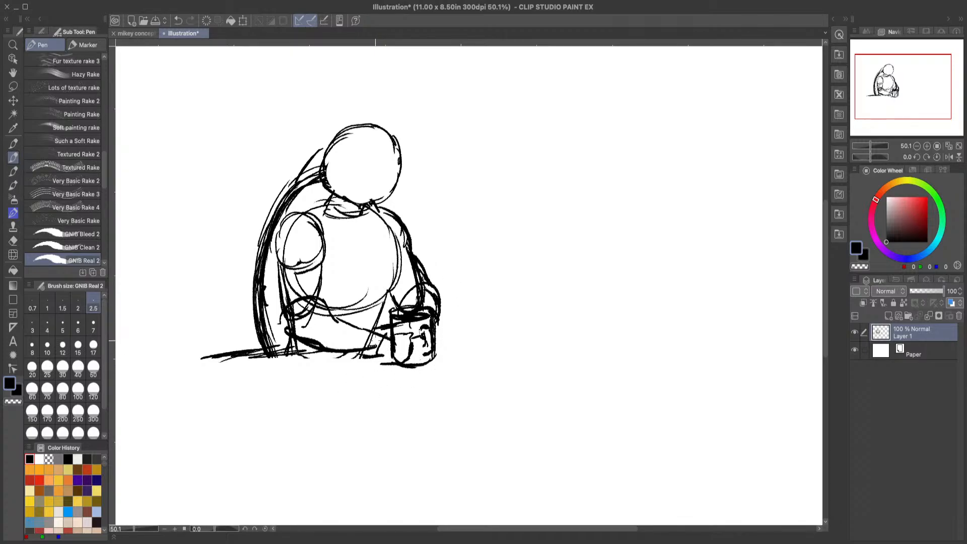
mouse_move(378, 336)
left_mouse_down()
mouse_move(373, 353)
mouse_move(407, 333)
mouse_move(442, 334)
mouse_move(442, 348)
mouse_move(429, 366)
mouse_move(385, 373)
mouse_move(379, 337)
left_mouse_up()
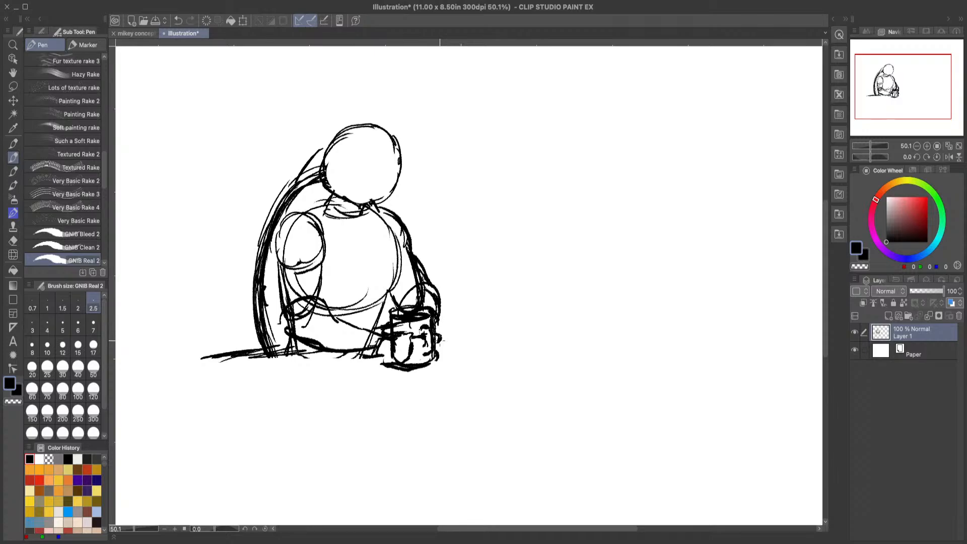
left_click_drag(436, 326, 443, 361)
Step: Fade the sketch on Layer 1 to 32% opacity and ready the GNIB Real 2 pen on a new layer above it
left_click(926, 291)
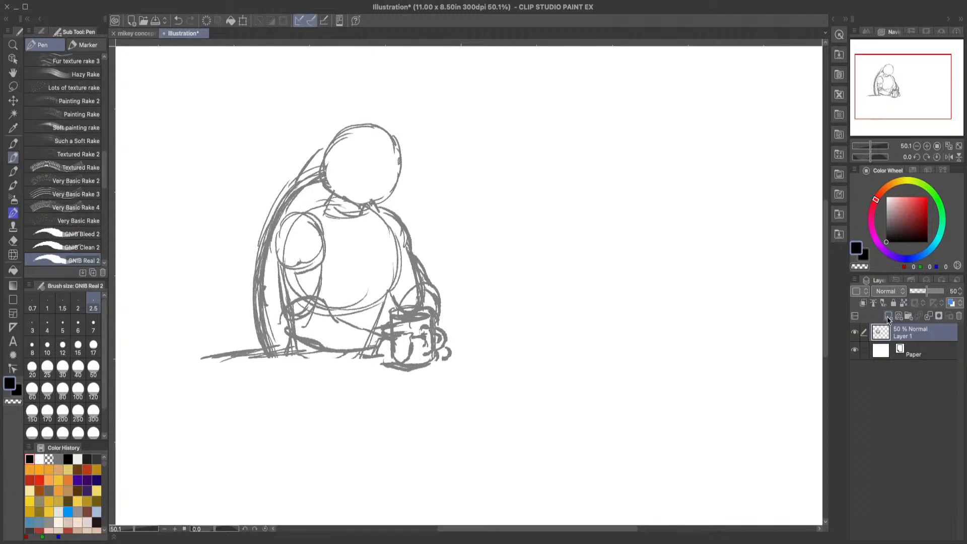
left_click(887, 315)
left_click(923, 353)
left_click(921, 292)
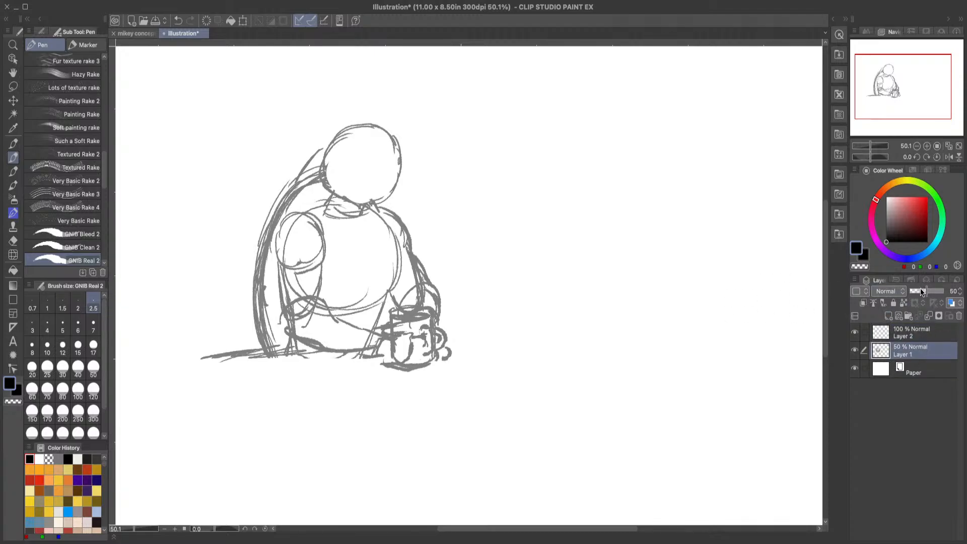
left_click(916, 332)
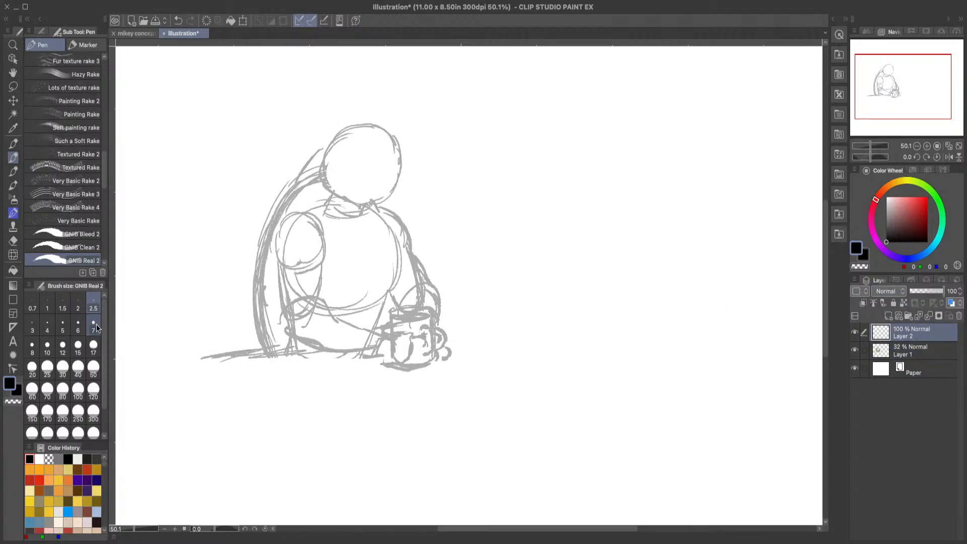
left_click(13, 45)
left_click(316, 190)
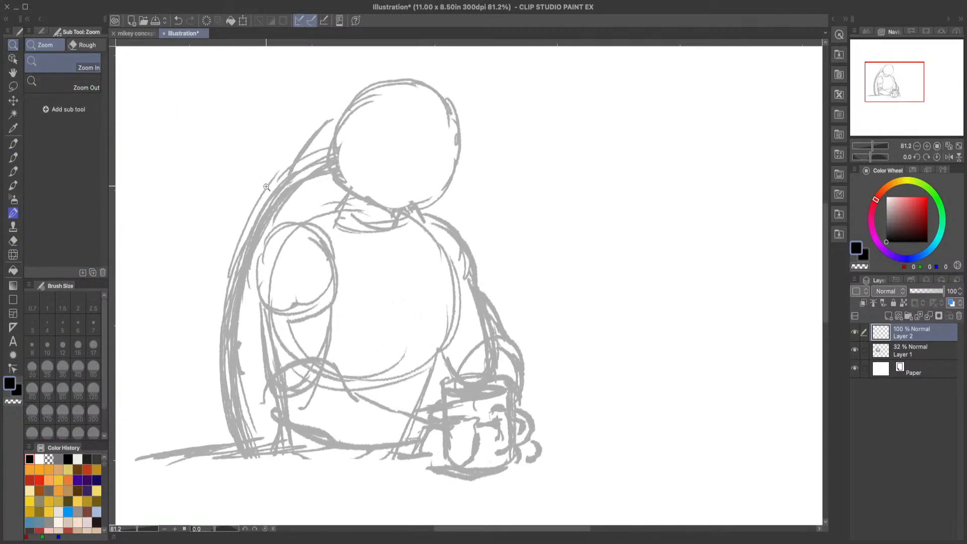
left_click(14, 157)
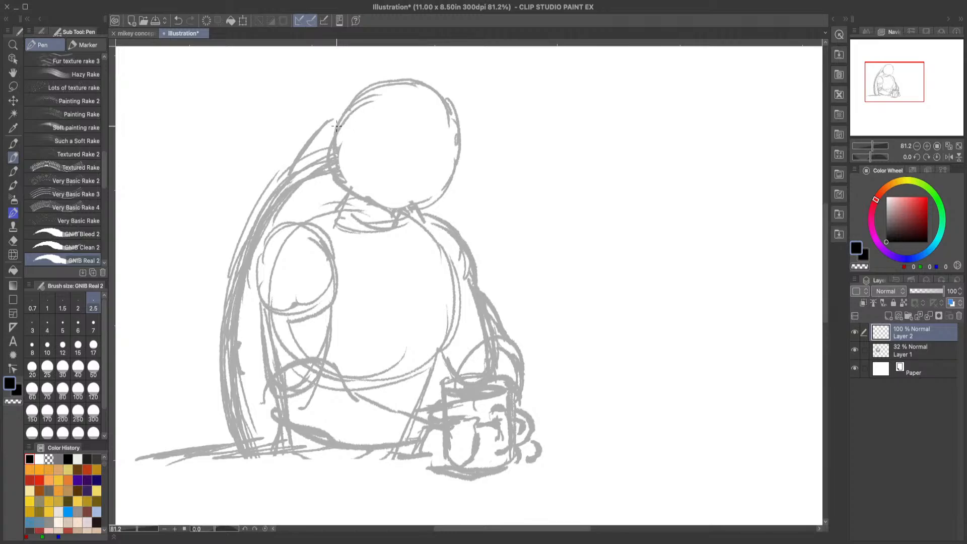
mouse_move(336, 127)
left_mouse_down()
mouse_move(359, 96)
mouse_move(366, 109)
mouse_move(385, 117)
left_mouse_up()
left_click(177, 20)
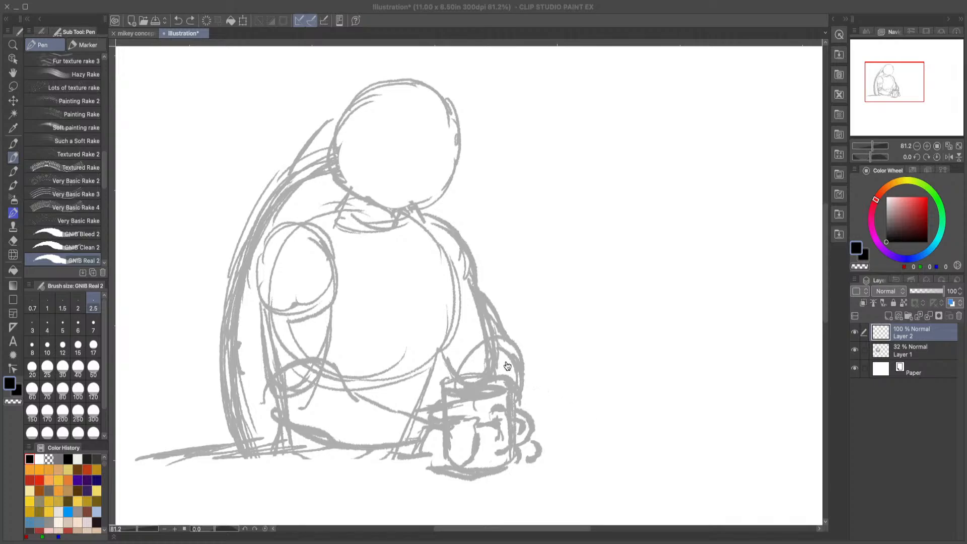
left_click(934, 425)
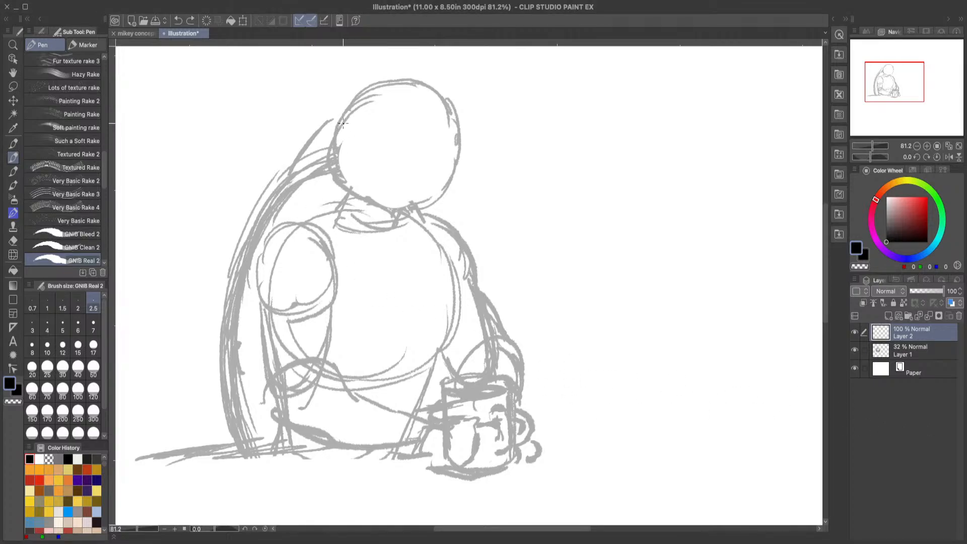
mouse_move(340, 134)
left_mouse_down()
mouse_move(361, 97)
mouse_move(355, 103)
mouse_move(382, 83)
left_mouse_up()
left_click(180, 22)
left_click(180, 22)
left_click(180, 22)
Step: Ink the top of the head, the front of the face and the lower edge of the mask over the sketch
mouse_move(341, 133)
left_mouse_down()
mouse_move(369, 92)
mouse_move(360, 100)
mouse_move(412, 82)
mouse_move(372, 85)
mouse_move(439, 102)
left_mouse_up()
mouse_move(412, 89)
left_mouse_down()
mouse_move(452, 121)
mouse_move(382, 86)
left_mouse_up()
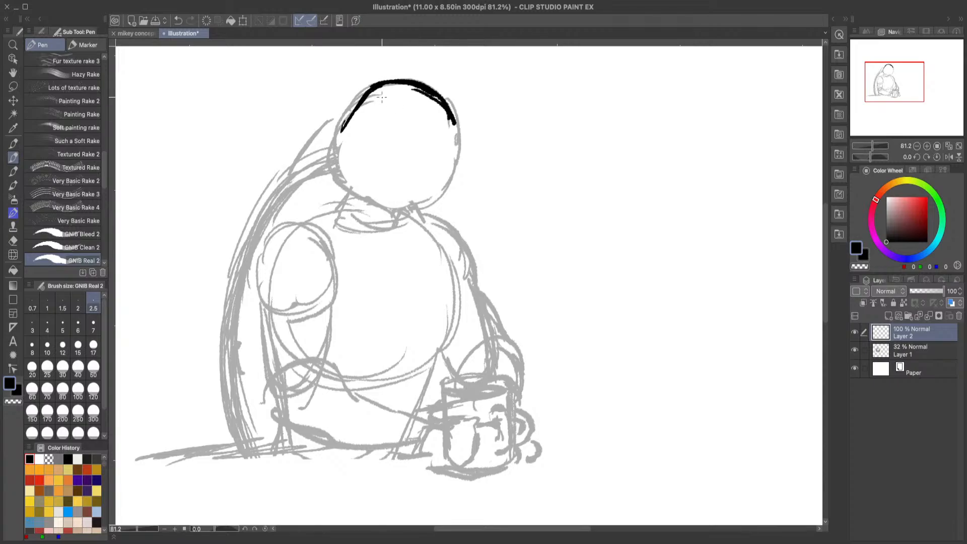
mouse_move(452, 121)
left_mouse_down()
mouse_move(463, 127)
mouse_move(456, 182)
mouse_move(438, 173)
mouse_move(458, 181)
left_mouse_up()
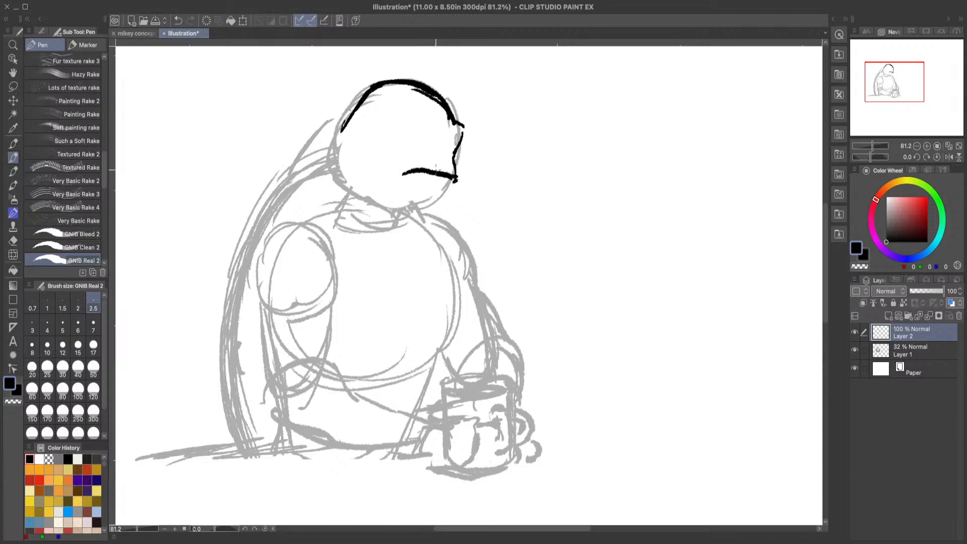
mouse_move(396, 176)
left_mouse_down()
mouse_move(352, 145)
mouse_move(391, 166)
left_mouse_up()
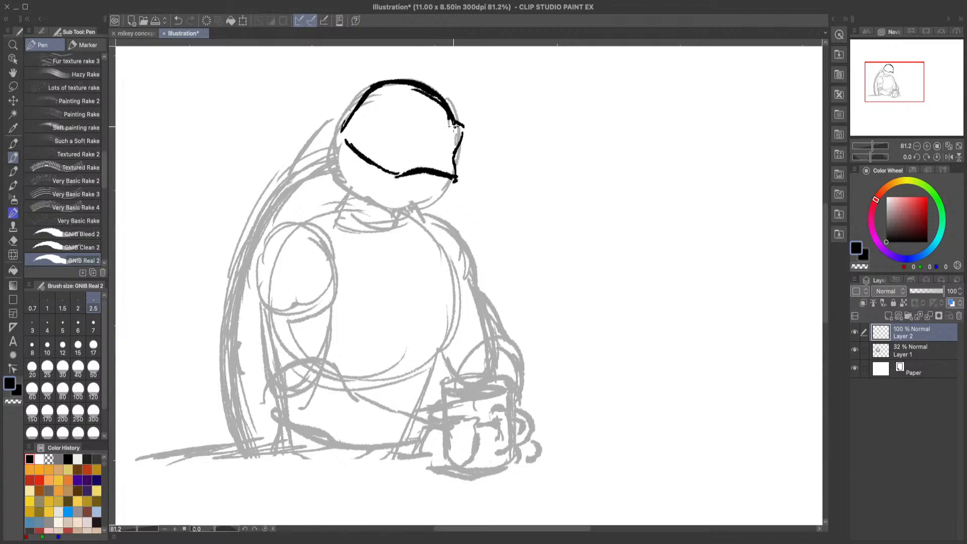
Step: Ink the mask's curved upper edge across the forehead, using the mikey concept art as reference
left_click_drag(458, 126, 405, 130)
left_click(177, 21)
left_click(151, 33)
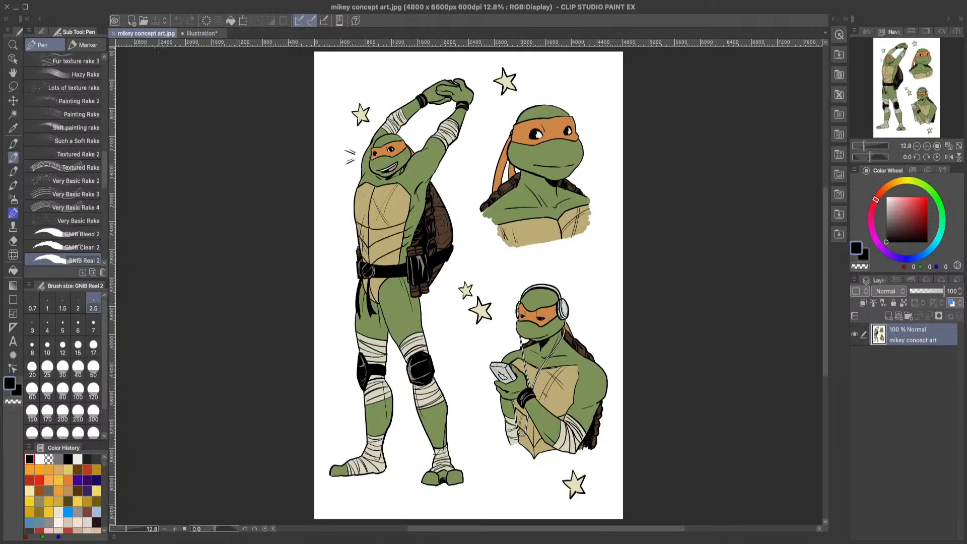
left_click(194, 33)
left_click_drag(459, 130, 363, 110)
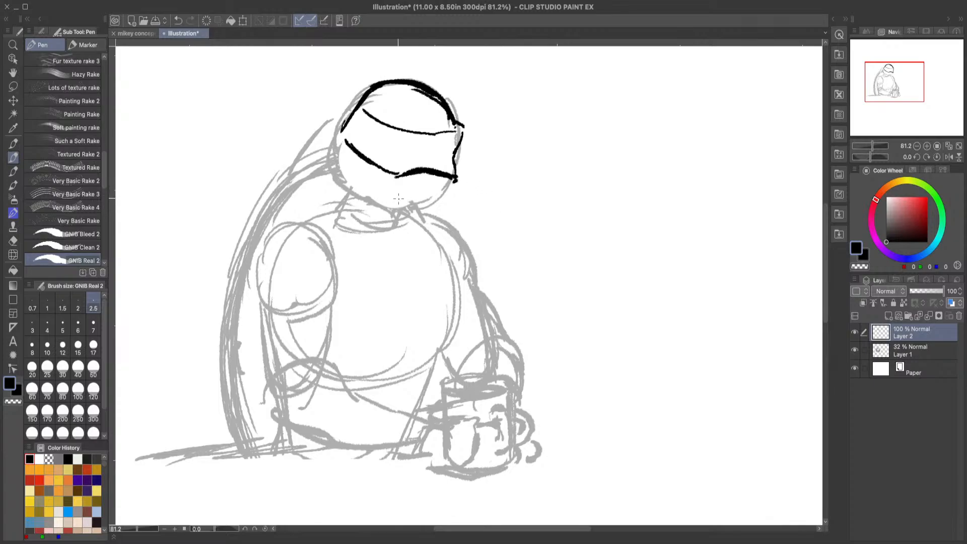
left_click_drag(361, 109, 390, 125)
Step: Ink the front of the jaw, and close and thicken the mask's side and lower edges
mouse_move(456, 180)
left_mouse_down()
mouse_move(453, 196)
mouse_move(431, 211)
left_mouse_up()
mouse_move(342, 141)
left_mouse_down()
mouse_move(331, 166)
mouse_move(338, 184)
left_mouse_up()
left_click(178, 20)
left_click(179, 20)
mouse_move(347, 144)
left_mouse_down()
mouse_move(340, 135)
mouse_move(354, 116)
left_mouse_up()
left_click_drag(391, 175, 423, 178)
left_click_drag(456, 129, 460, 137)
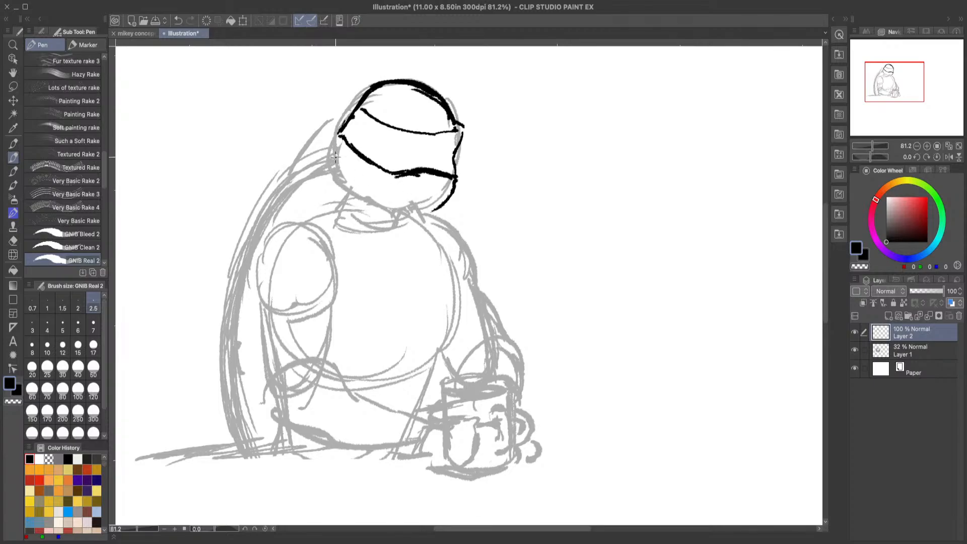
Step: Ink the back of the head, the chin and both sides of the neck, filling the shadow under the jaw with black
mouse_move(336, 136)
left_mouse_down()
mouse_move(332, 173)
mouse_move(368, 200)
left_mouse_up()
mouse_move(442, 205)
left_mouse_down()
mouse_move(394, 212)
mouse_move(364, 199)
mouse_move(409, 208)
left_mouse_up()
left_click_drag(343, 186, 331, 216)
left_click_drag(409, 212, 400, 241)
mouse_move(367, 198)
left_mouse_down()
mouse_move(399, 227)
mouse_move(375, 208)
mouse_move(405, 228)
mouse_move(406, 211)
left_mouse_up()
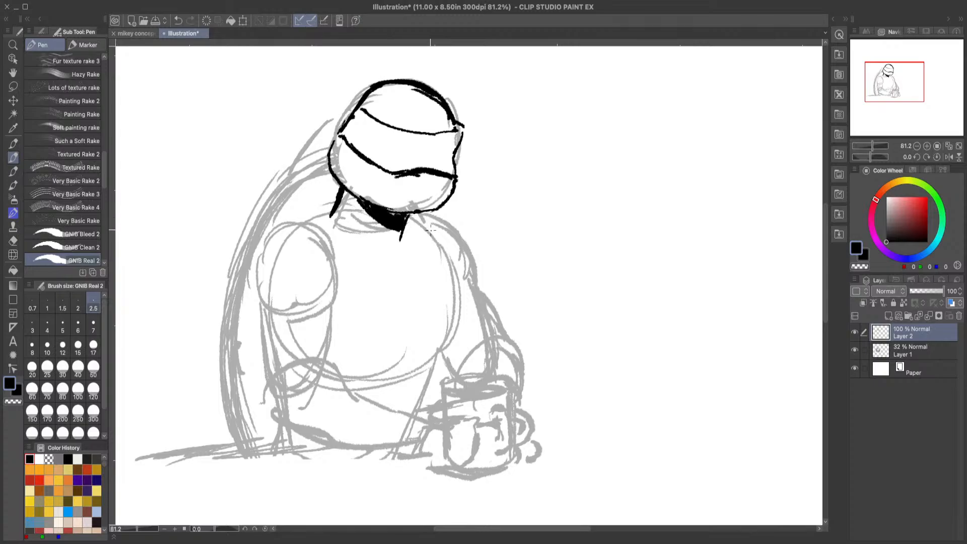
Step: Ink the neck muscle line and a small notch at the base of the throat
left_click_drag(345, 195, 360, 227)
left_click_drag(379, 244, 396, 241)
left_click(13, 241)
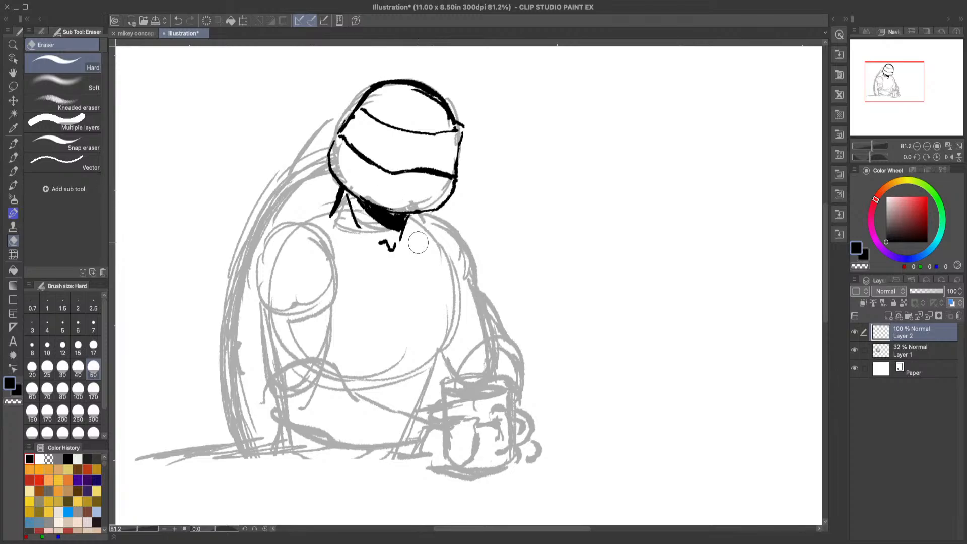
left_click(13, 144)
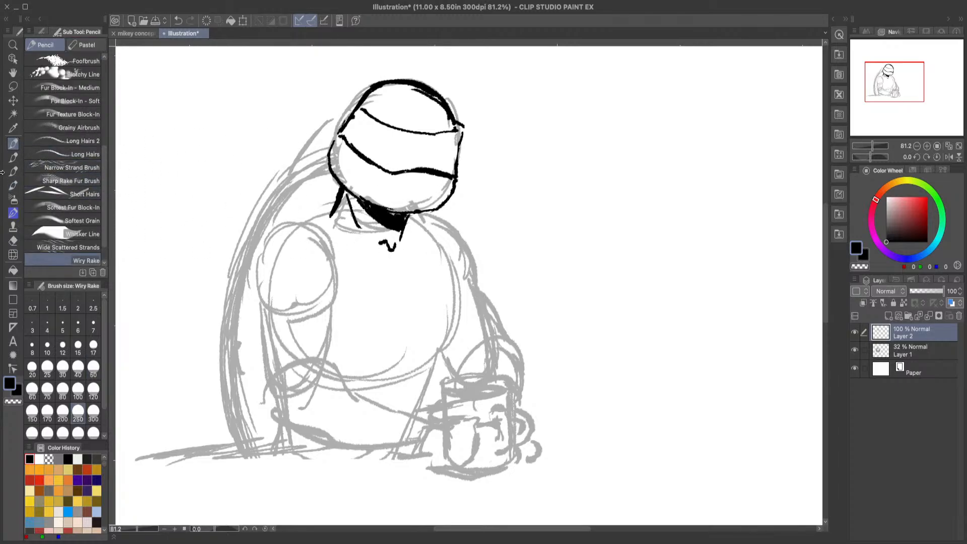
left_click(13, 157)
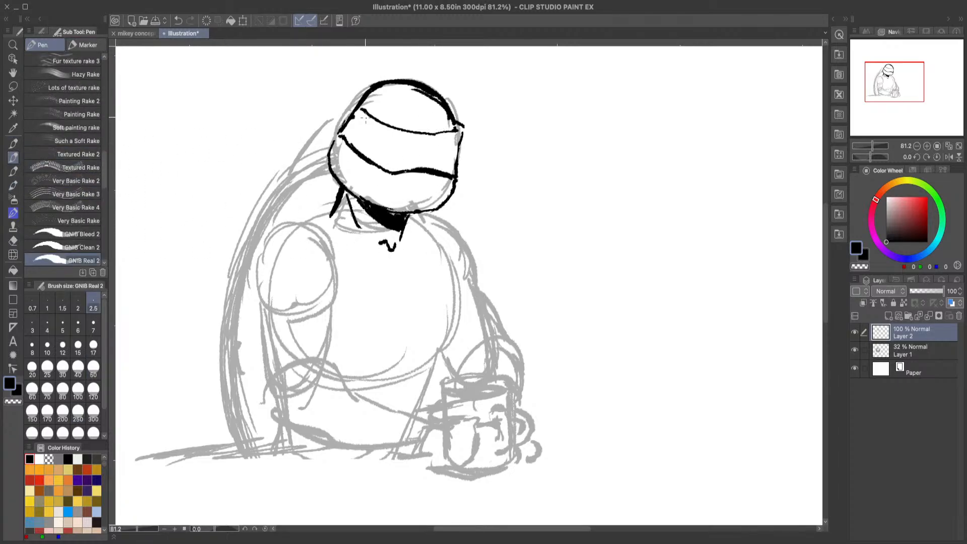
Step: Ink the mask's tail trailing behind the head and the near shoulder line sloping down from the neck
left_click_drag(364, 109, 355, 115)
left_click_drag(351, 116, 302, 166)
left_click_drag(332, 200, 285, 234)
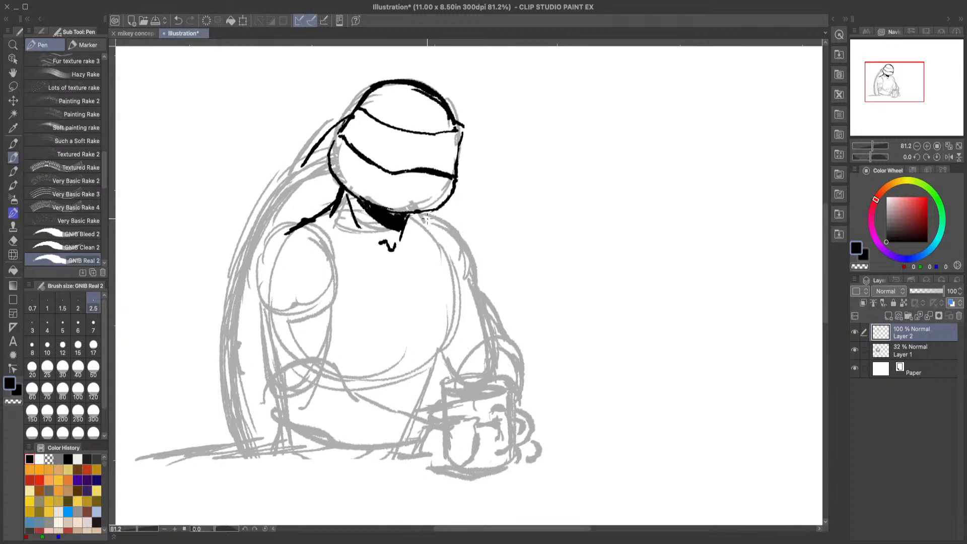
mouse_move(427, 220)
left_mouse_down()
mouse_move(416, 214)
mouse_move(469, 247)
left_mouse_up()
left_click(180, 18)
left_click(181, 20)
left_click(179, 24)
Step: Ink a short stroke beside the neck to start the far shoulder
left_click_drag(412, 212, 428, 222)
left_click(14, 241)
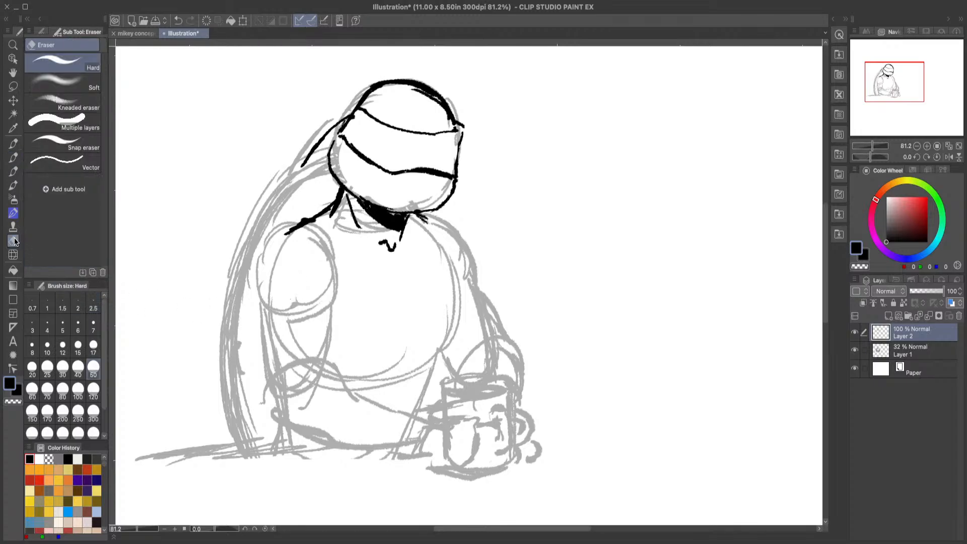
left_click(13, 158)
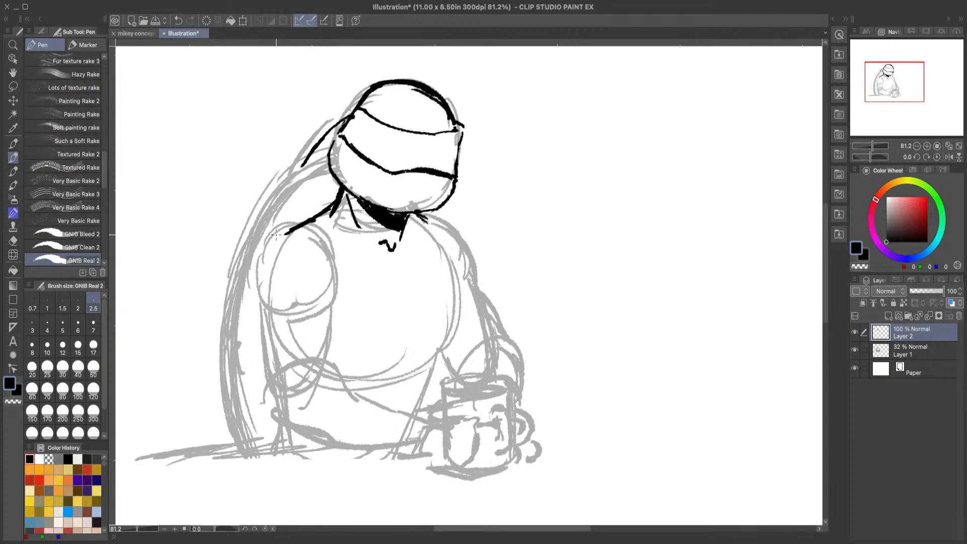
Step: Ink the near shoulder's curve, the inner arm crease and the outer upper arm, consulting the mikey concept art
mouse_move(264, 246)
left_mouse_down()
mouse_move(282, 234)
mouse_move(253, 279)
mouse_move(252, 304)
mouse_move(272, 326)
left_mouse_up()
left_click(142, 33)
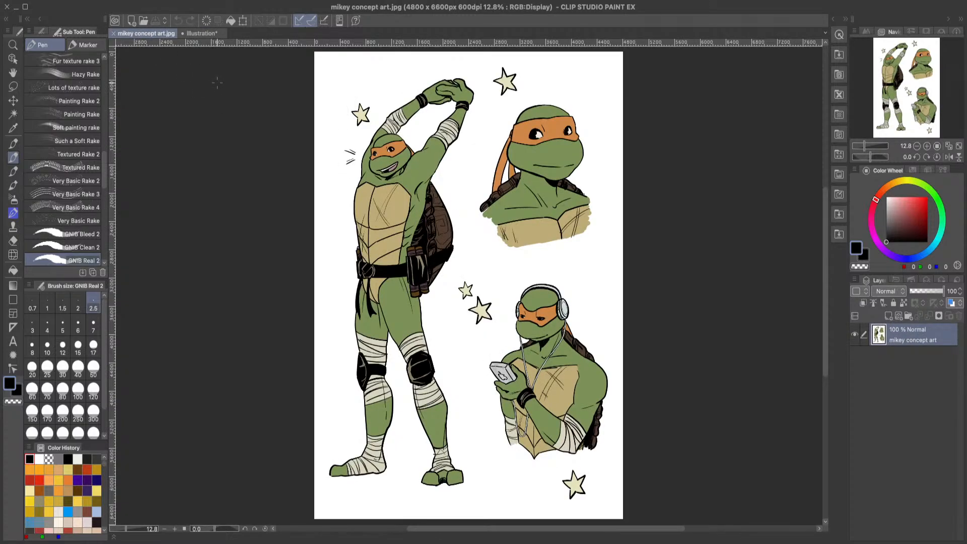
left_click(204, 33)
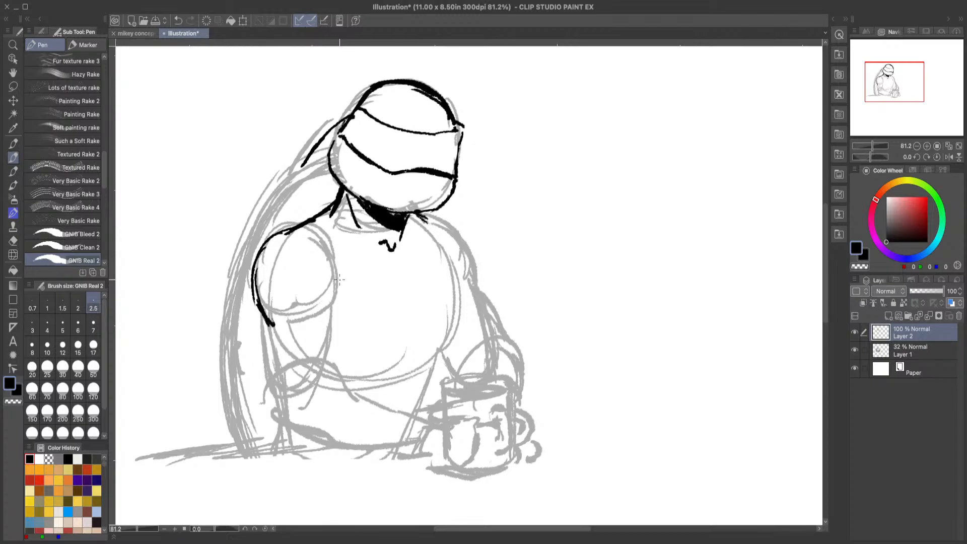
mouse_move(339, 277)
left_mouse_down()
mouse_move(328, 325)
mouse_move(302, 317)
mouse_move(268, 375)
mouse_move(272, 386)
left_mouse_up()
left_click_drag(265, 328, 274, 403)
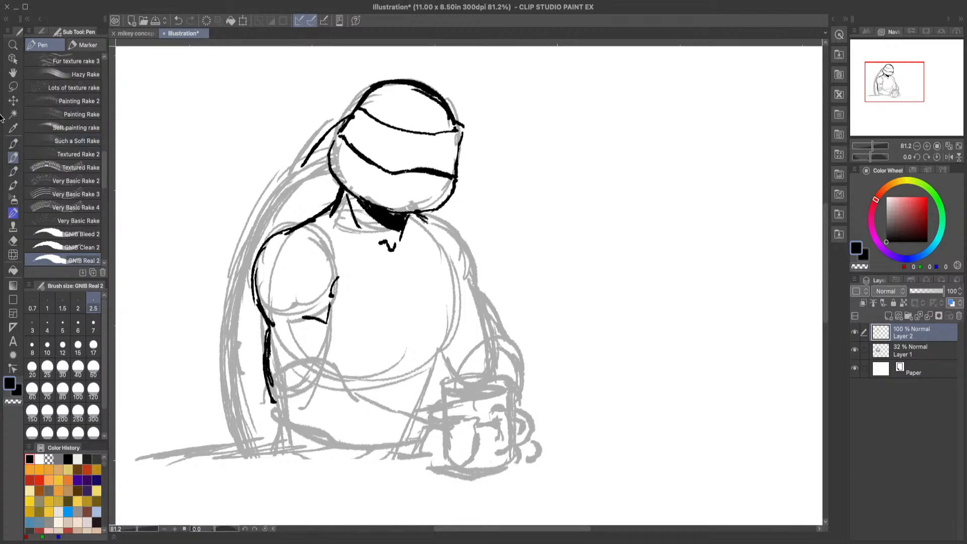
Step: Lasso the near arm's ink lines, transform them with a slight clockwise tilt outward from the torso, and deselect
key("m")
mouse_move(289, 220)
left_mouse_down()
mouse_move(366, 288)
mouse_move(331, 381)
mouse_move(249, 413)
mouse_move(221, 278)
mouse_move(282, 215)
left_mouse_up()
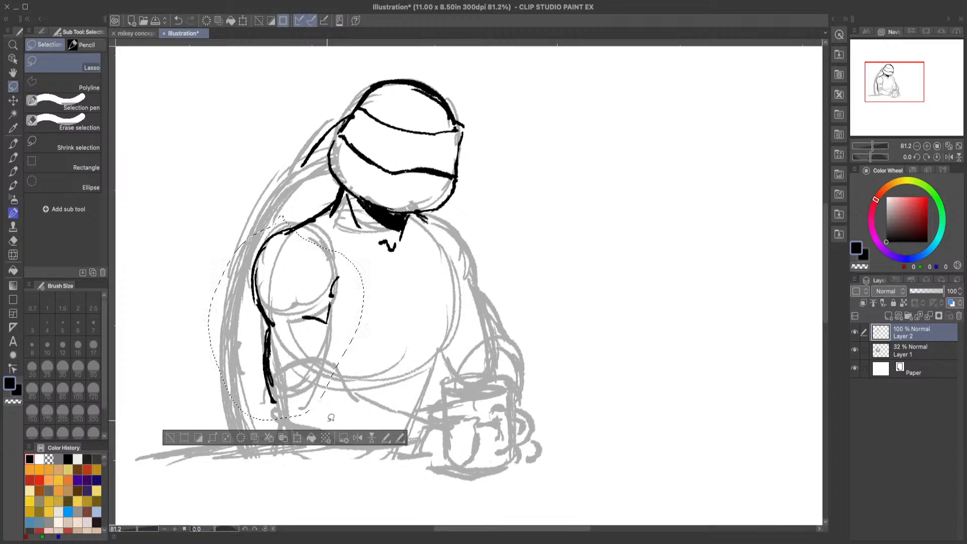
left_click(297, 438)
left_click_drag(403, 306, 403, 312)
left_click_drag(283, 328, 277, 329)
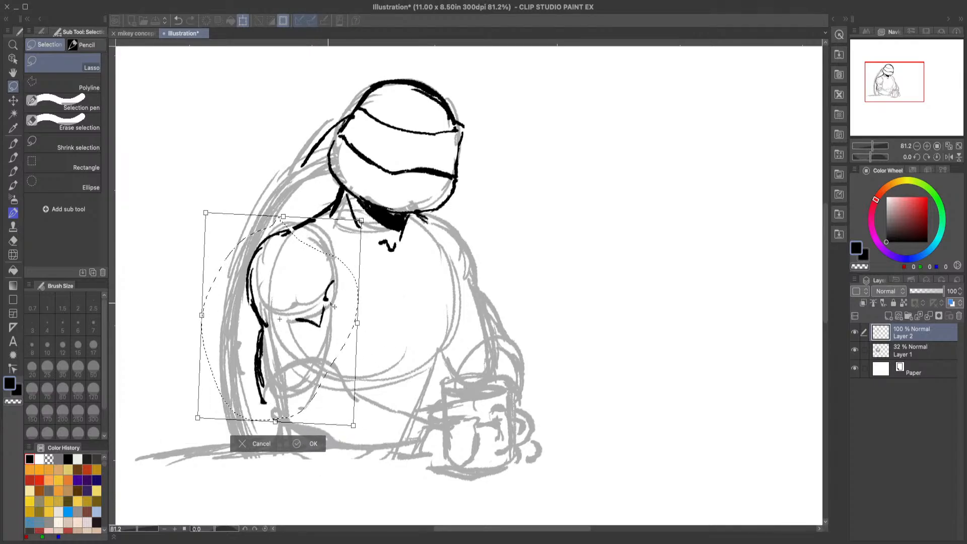
left_click_drag(374, 280, 374, 286)
left_click_drag(307, 326, 304, 325)
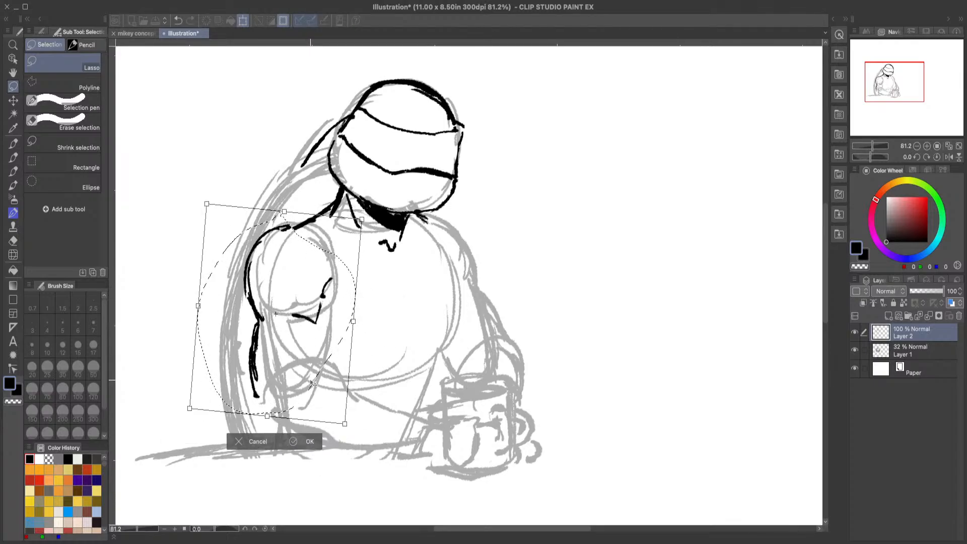
left_click(302, 445)
key("p")
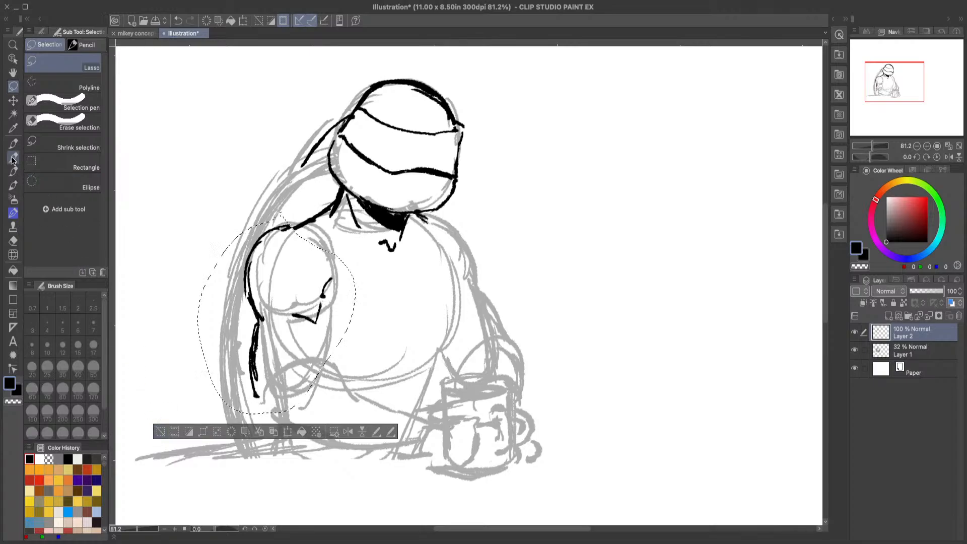
left_click(160, 432)
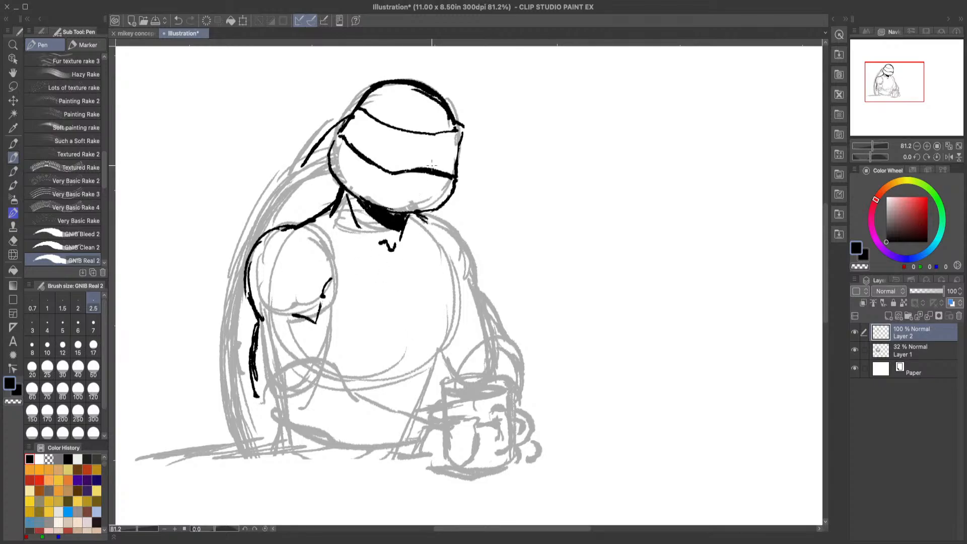
Step: Ink the far shoulder's outer curve and the near upper arm's inner line, consulting the mikey concept art
left_click(137, 35)
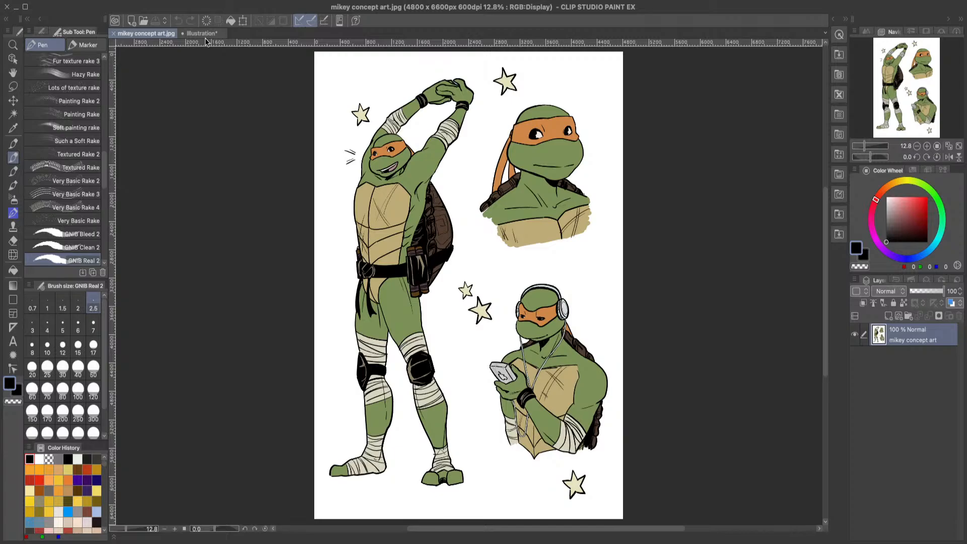
left_click(207, 36)
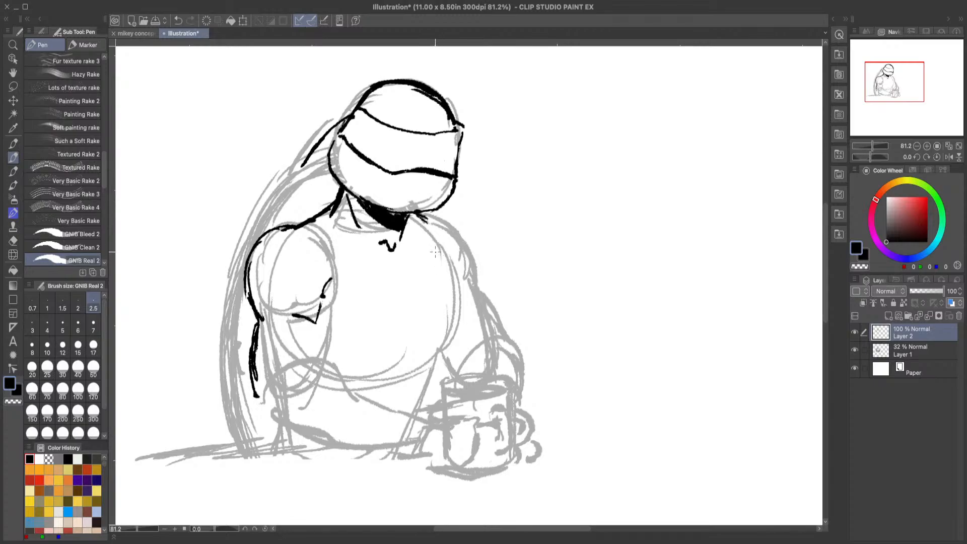
mouse_move(429, 218)
left_mouse_down()
mouse_move(462, 243)
mouse_move(458, 235)
mouse_move(469, 292)
left_mouse_up()
mouse_move(327, 313)
left_mouse_down()
mouse_move(329, 368)
mouse_move(369, 403)
mouse_move(425, 416)
left_mouse_up()
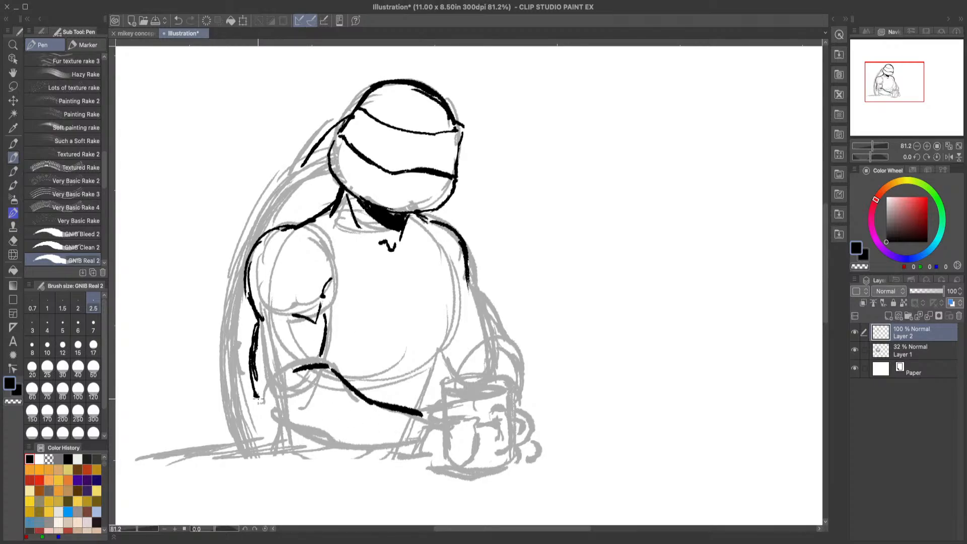
mouse_move(255, 398)
left_mouse_down()
mouse_move(351, 442)
mouse_move(389, 434)
left_mouse_up()
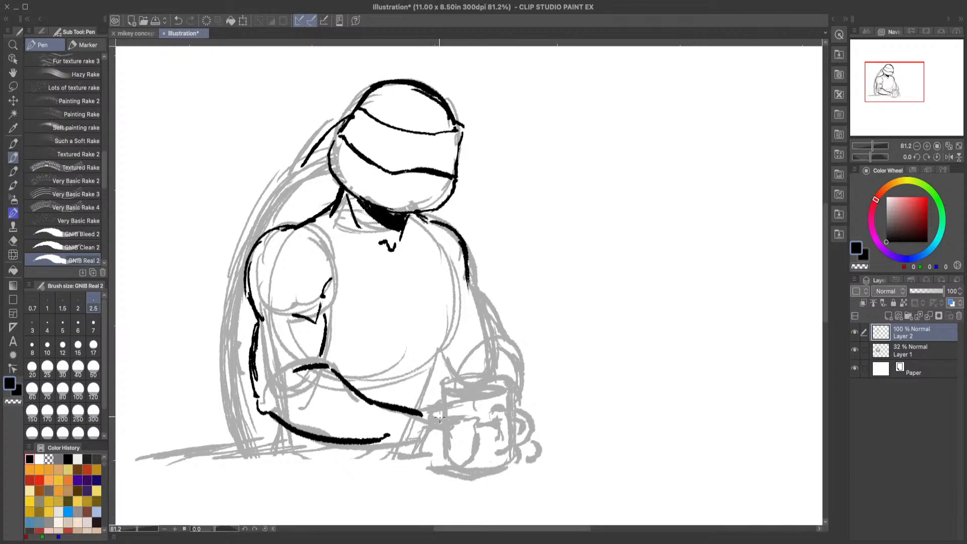
left_click(179, 20)
left_click(180, 20)
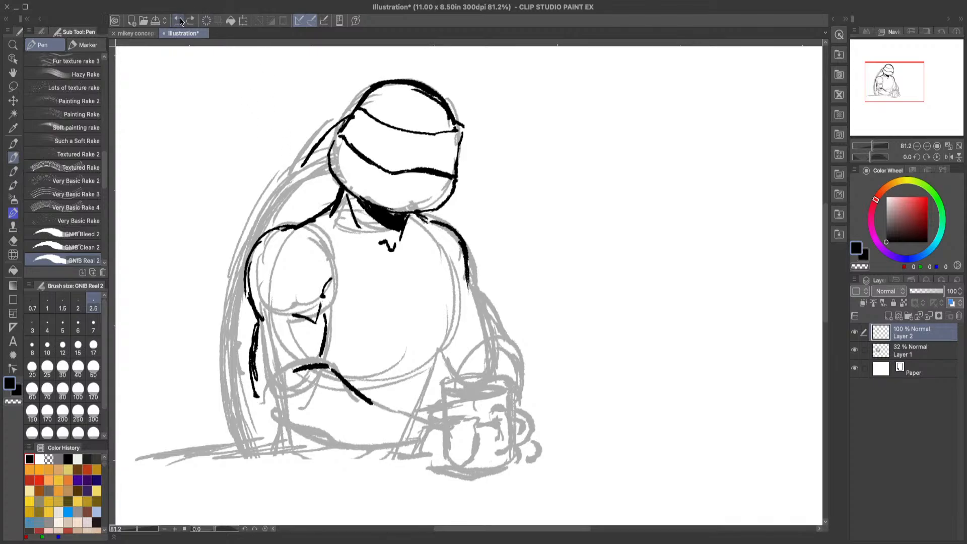
left_click(181, 21)
left_click(181, 21)
Step: Ink the near forearm's upper and lower contours, extend the inner arm line, and add a short line below the elbow
mouse_move(306, 375)
left_mouse_down()
mouse_move(333, 367)
mouse_move(372, 403)
mouse_move(417, 419)
left_mouse_up()
mouse_move(404, 456)
left_mouse_down()
mouse_move(268, 417)
mouse_move(255, 394)
left_mouse_up()
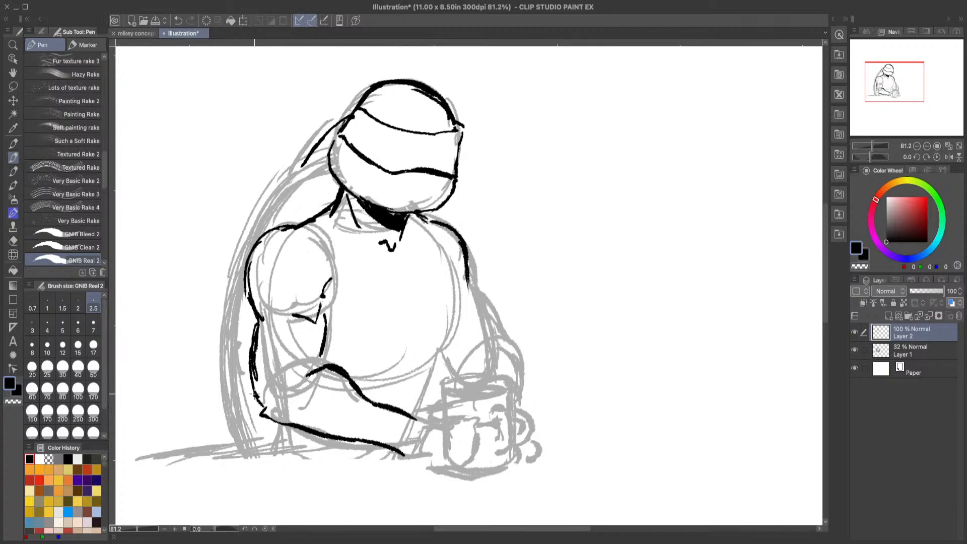
left_click_drag(322, 346, 320, 368)
left_click_drag(272, 421, 277, 448)
Step: Ink the upper part of the chest plate's near side edge beside the arm, consulting the mikey concept art
left_click(140, 34)
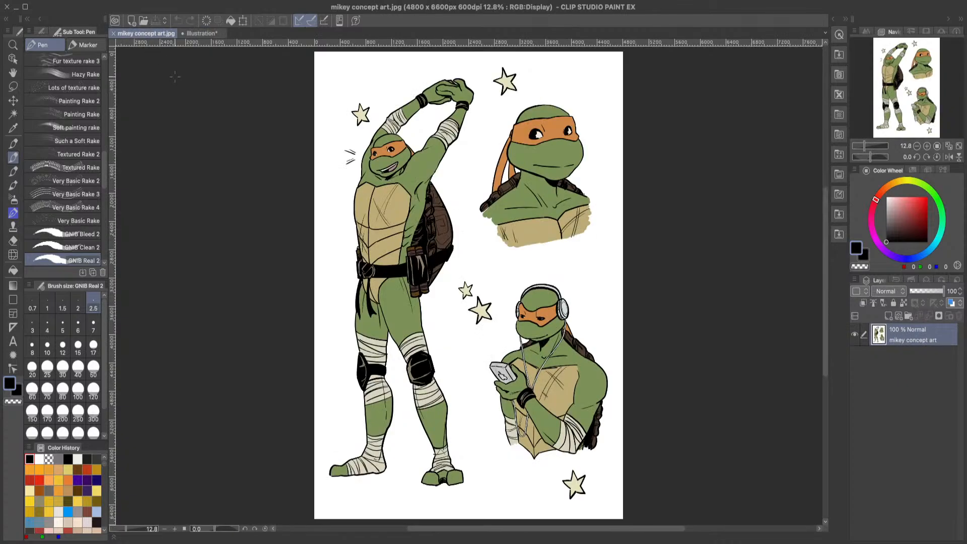
left_click(200, 33)
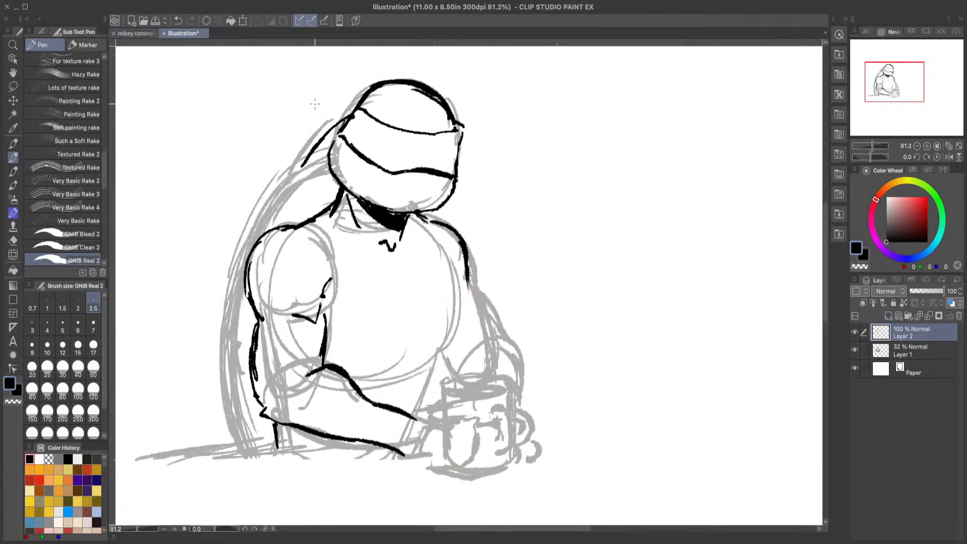
mouse_move(330, 257)
left_mouse_down()
mouse_move(325, 302)
mouse_move(332, 267)
left_mouse_up()
left_click_drag(393, 258, 328, 262)
left_click_drag(393, 257, 429, 241)
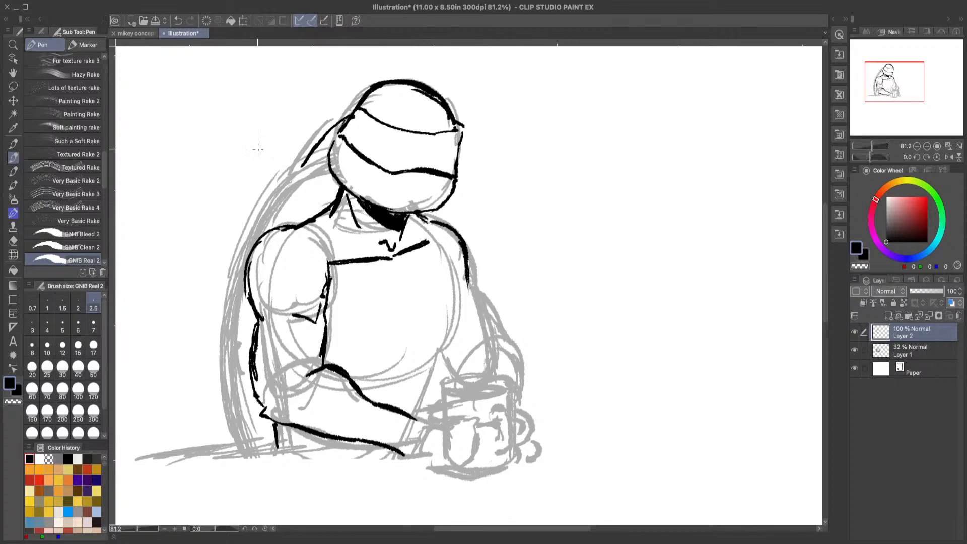
left_click(178, 22)
left_click(178, 21)
left_click(179, 22)
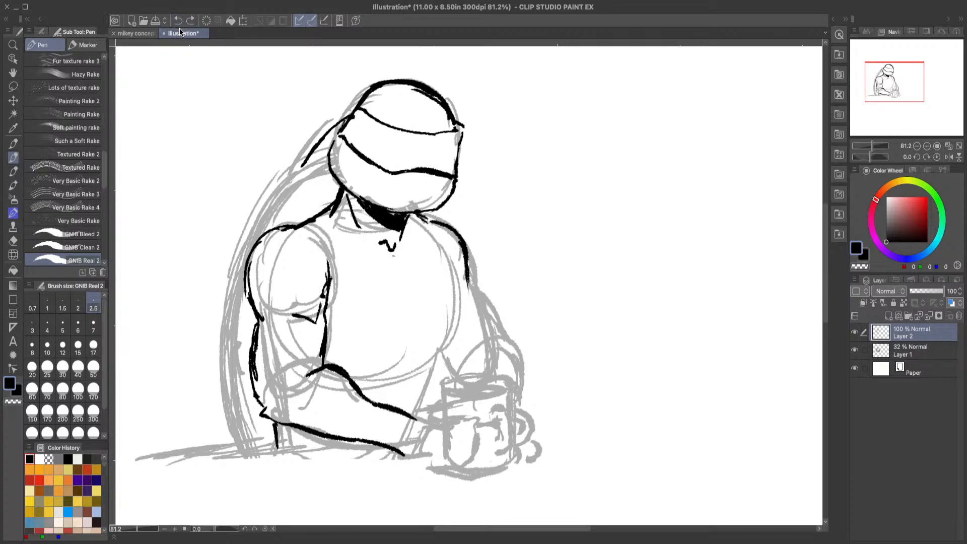
Step: Ink the chest plate's angled top edge, its far side edge down to the waist, and its vertical centre line
left_click_drag(328, 261, 389, 262)
mouse_move(328, 263)
left_mouse_down()
mouse_move(401, 262)
mouse_move(429, 243)
mouse_move(446, 312)
mouse_move(425, 408)
mouse_move(438, 368)
left_mouse_up()
left_click_drag(393, 266, 397, 360)
mouse_move(451, 327)
left_mouse_down()
mouse_move(398, 363)
mouse_move(329, 349)
left_mouse_up()
left_click_drag(375, 351, 330, 351)
left_click_drag(402, 364, 399, 409)
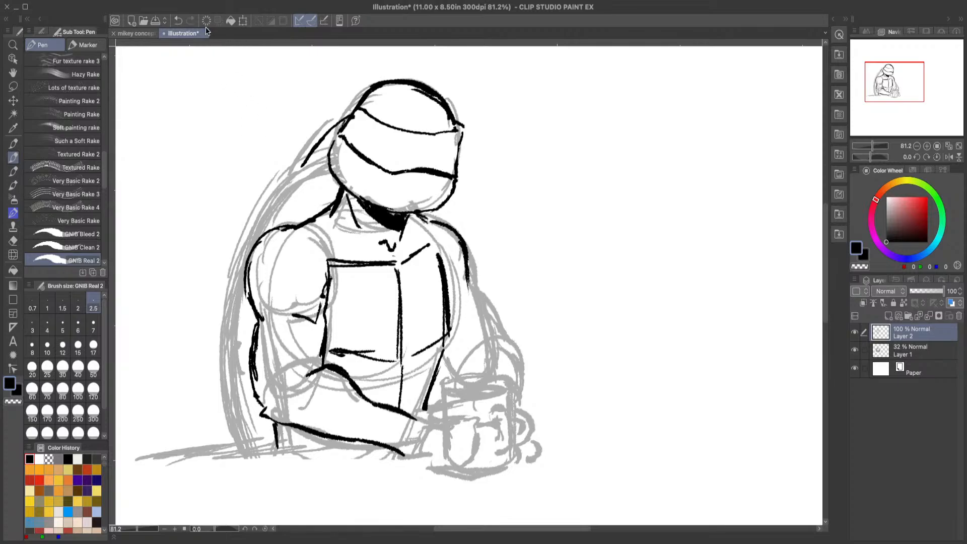
left_click(178, 20)
left_click(178, 20)
left_click(178, 20)
left_click(178, 20)
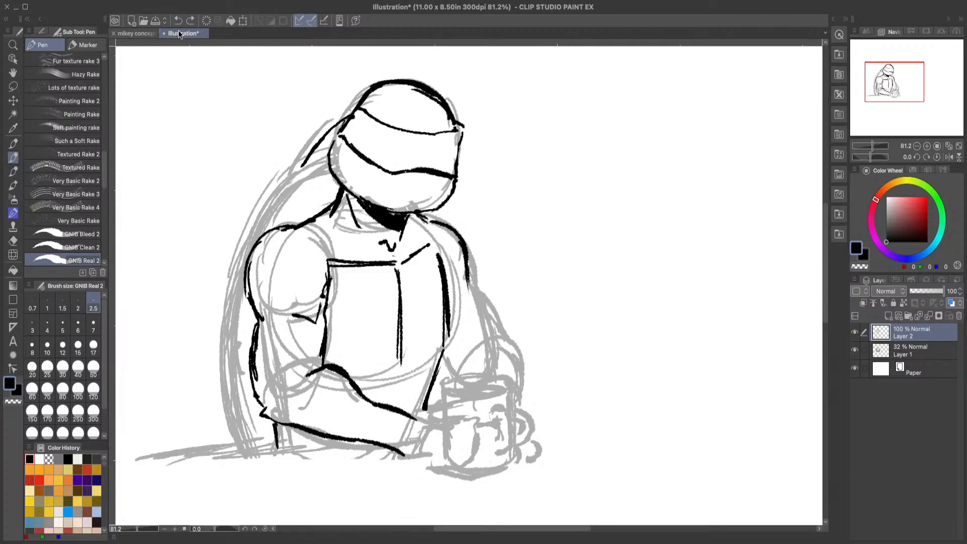
left_click(180, 20)
Step: Erase the wrist end of the forearm's upper line, consulting the mikey concept art
left_click(136, 34)
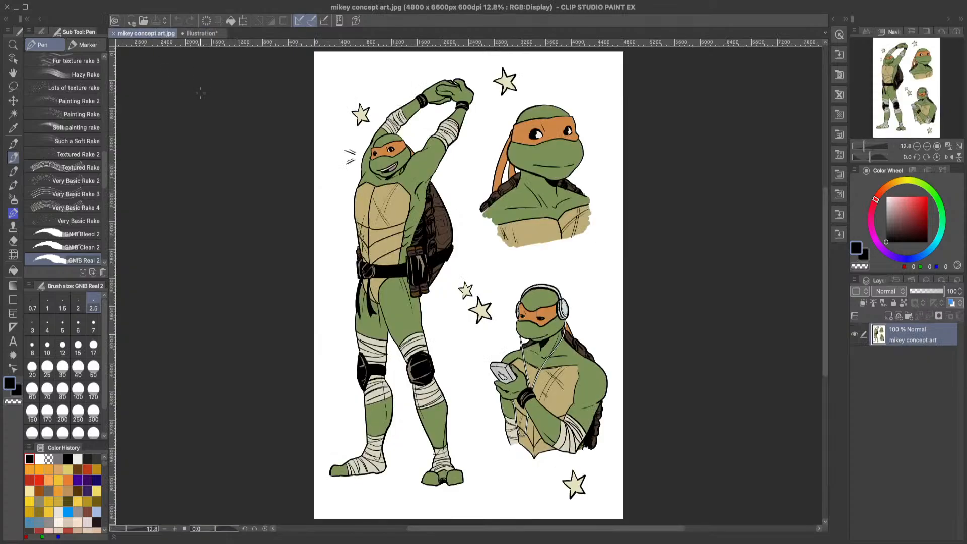
left_click(201, 33)
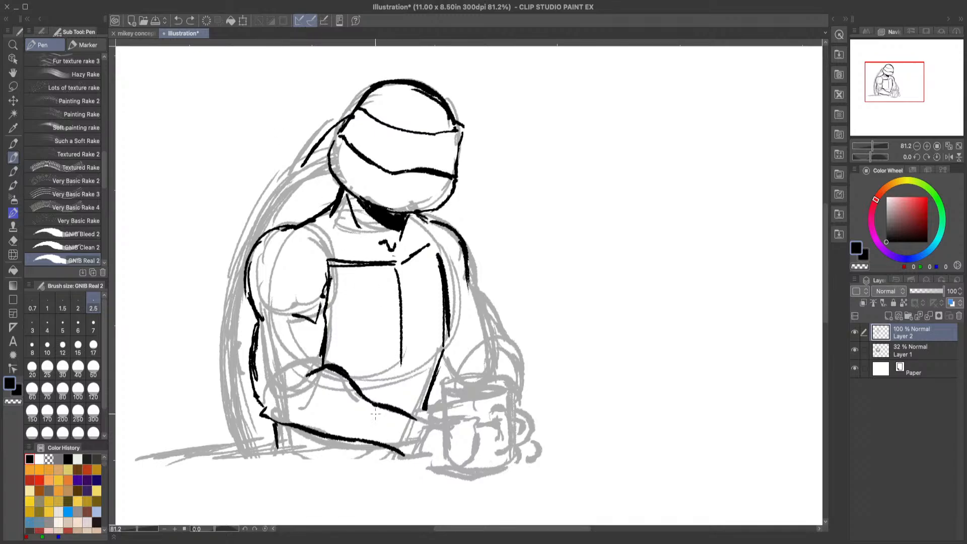
key("e")
mouse_move(413, 421)
left_mouse_down()
mouse_move(389, 409)
mouse_move(426, 430)
left_mouse_up()
key("p")
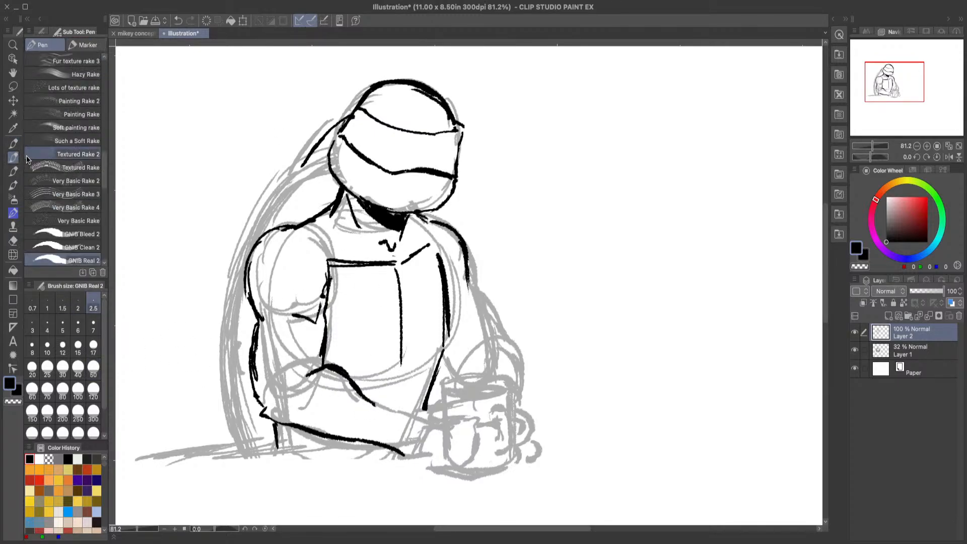
Step: Ink the wristband on the near forearm with a thick outline and curved bands running across the wrist
mouse_move(373, 405)
left_mouse_down()
mouse_move(414, 424)
mouse_move(372, 438)
mouse_move(370, 450)
mouse_move(387, 408)
mouse_move(416, 420)
left_mouse_up()
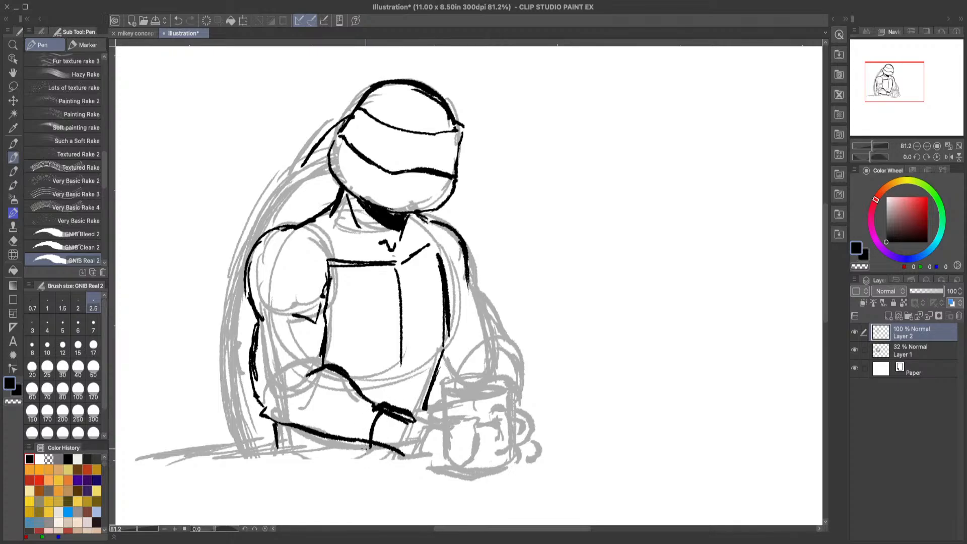
mouse_move(366, 441)
left_mouse_down()
mouse_move(370, 456)
mouse_move(409, 463)
left_mouse_up()
mouse_move(414, 421)
left_mouse_down()
mouse_move(407, 447)
mouse_move(409, 418)
mouse_move(403, 446)
mouse_move(383, 415)
mouse_move(374, 453)
mouse_move(385, 433)
mouse_move(408, 456)
left_mouse_up()
mouse_move(383, 423)
left_mouse_down()
mouse_move(399, 423)
mouse_move(395, 441)
mouse_move(398, 416)
mouse_move(377, 451)
left_mouse_up()
Step: Erase the forearm line past the wristband, thicken the band's inner lines, and trim its upper edge with the transparent colour
left_click(13, 241)
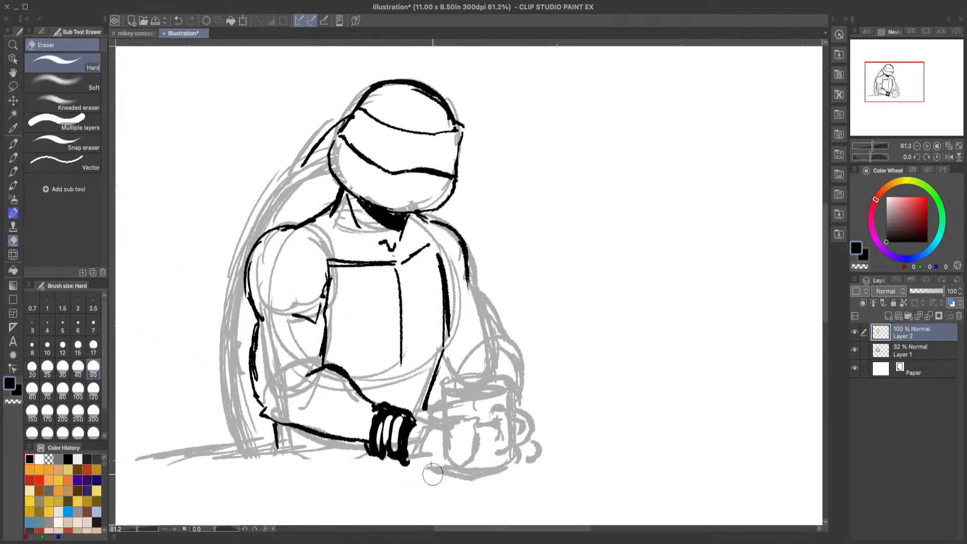
left_click(13, 157)
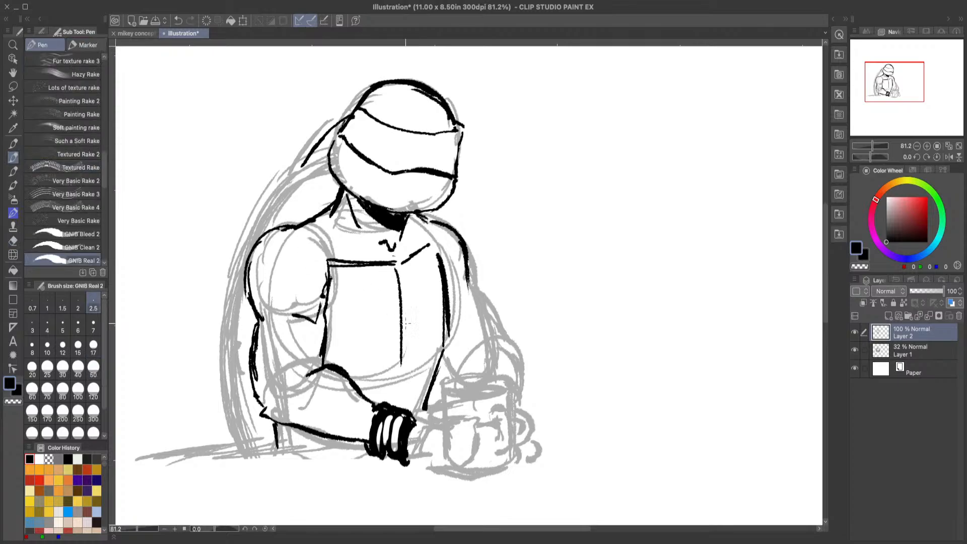
mouse_move(398, 418)
left_mouse_down()
mouse_move(390, 452)
mouse_move(395, 434)
mouse_move(381, 450)
mouse_move(387, 412)
mouse_move(397, 431)
left_mouse_up()
left_click(13, 401)
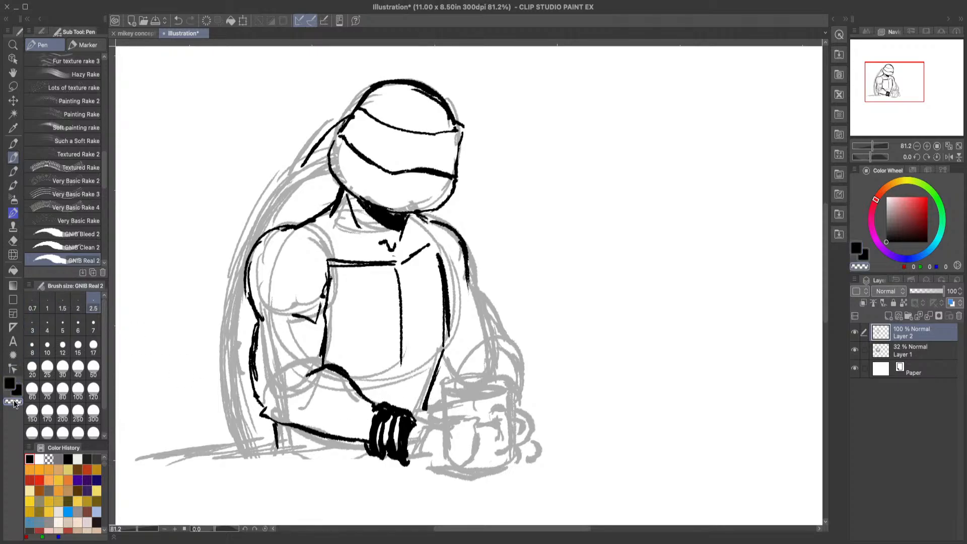
mouse_move(393, 401)
left_mouse_down()
mouse_move(379, 422)
mouse_move(391, 408)
mouse_move(383, 411)
left_mouse_up()
left_click(9, 382)
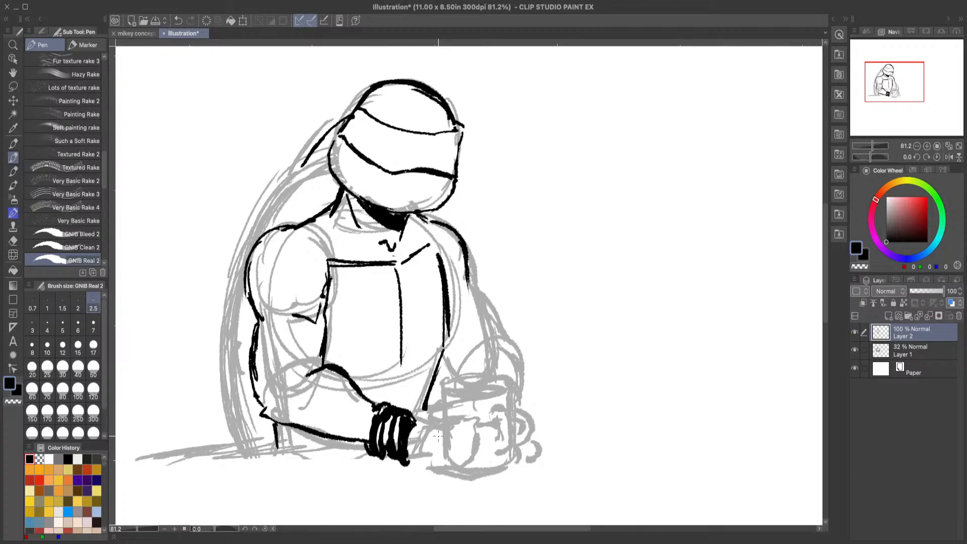
Step: Redraw the near arm's outer contour down to the elbow and thin it with the transparent colour, consulting the mikey concept art
left_click(135, 33)
left_click(201, 33)
left_click_drag(253, 316, 261, 405)
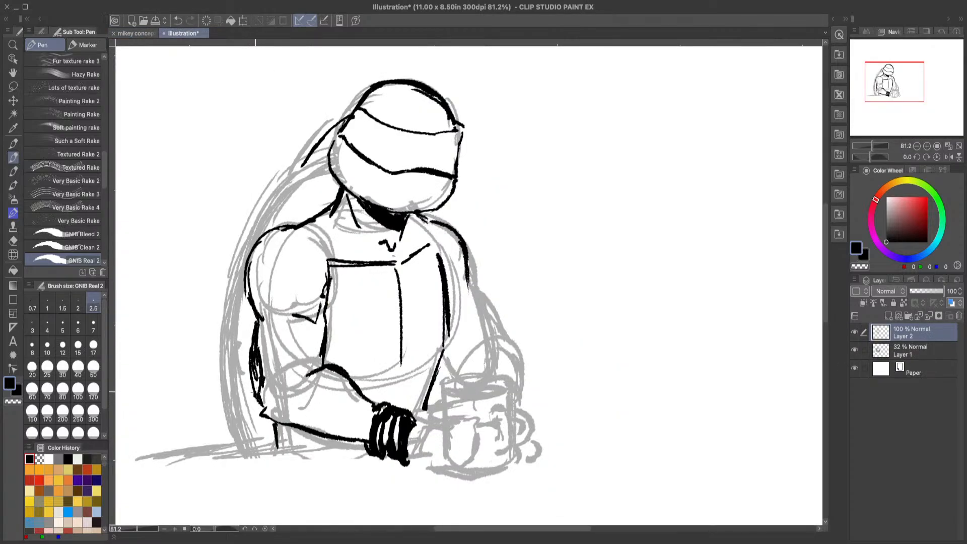
left_click_drag(257, 344, 254, 398)
left_click(10, 384)
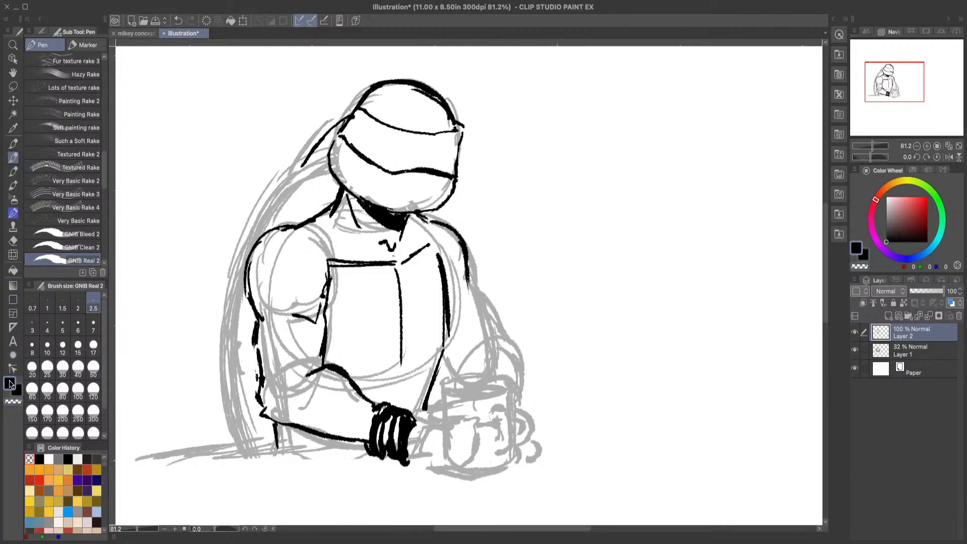
Step: Thicken the near shoulder's outer curve and the outer arm line above the elbow with black ink
mouse_move(280, 230)
left_mouse_down()
mouse_move(259, 245)
mouse_move(245, 279)
mouse_move(253, 310)
left_mouse_up()
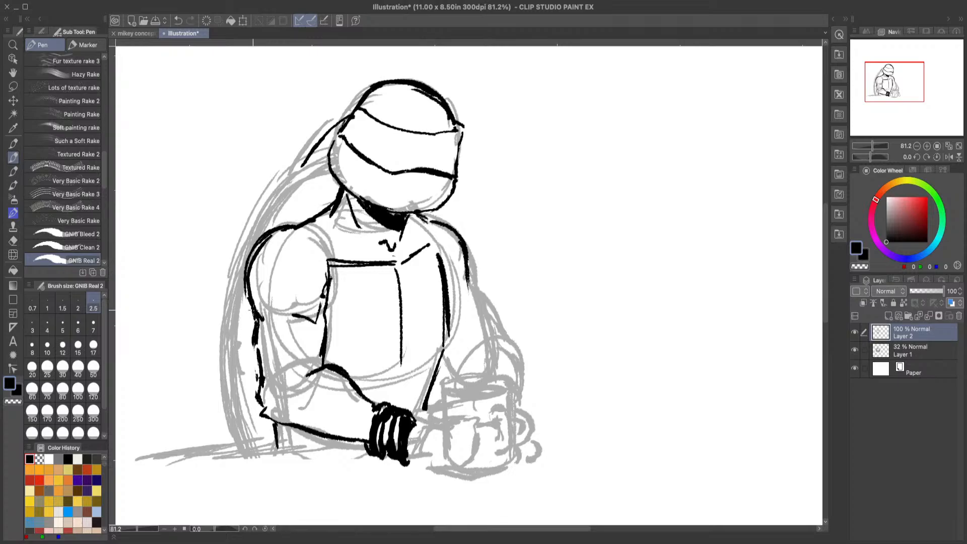
left_click(12, 402)
left_click(9, 383)
left_click_drag(255, 337, 262, 393)
mouse_move(563, 217)
left_mouse_down()
mouse_move(622, 247)
mouse_move(675, 209)
left_mouse_up()
left_click(178, 20)
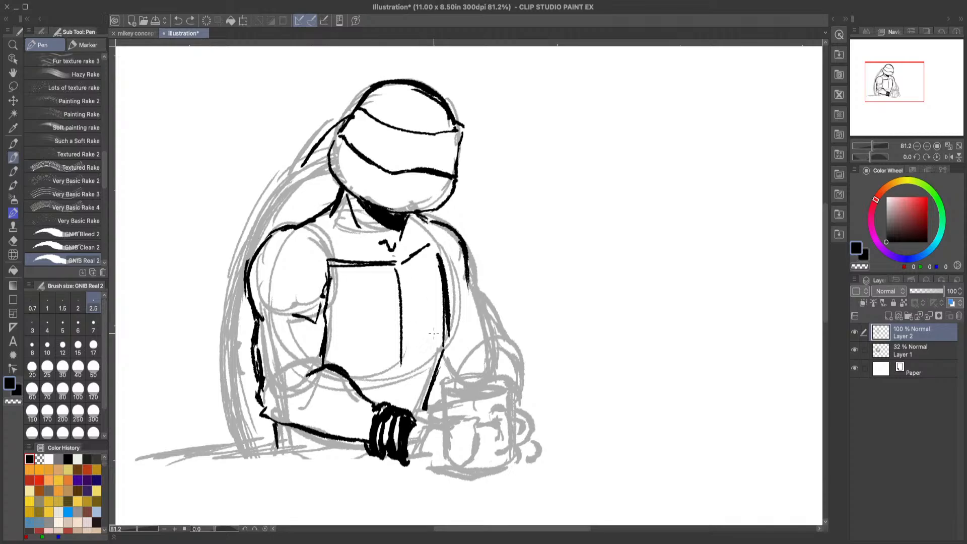
Step: Ink the far arm's outer line down toward the elbow and reinforce the torso's far edge at the waist
left_click_drag(466, 274, 499, 334)
mouse_move(442, 348)
left_mouse_down()
mouse_move(455, 370)
mouse_move(429, 412)
mouse_move(424, 402)
left_mouse_up()
mouse_move(400, 372)
left_mouse_down()
mouse_move(426, 362)
mouse_move(353, 372)
left_mouse_up()
left_click(178, 21)
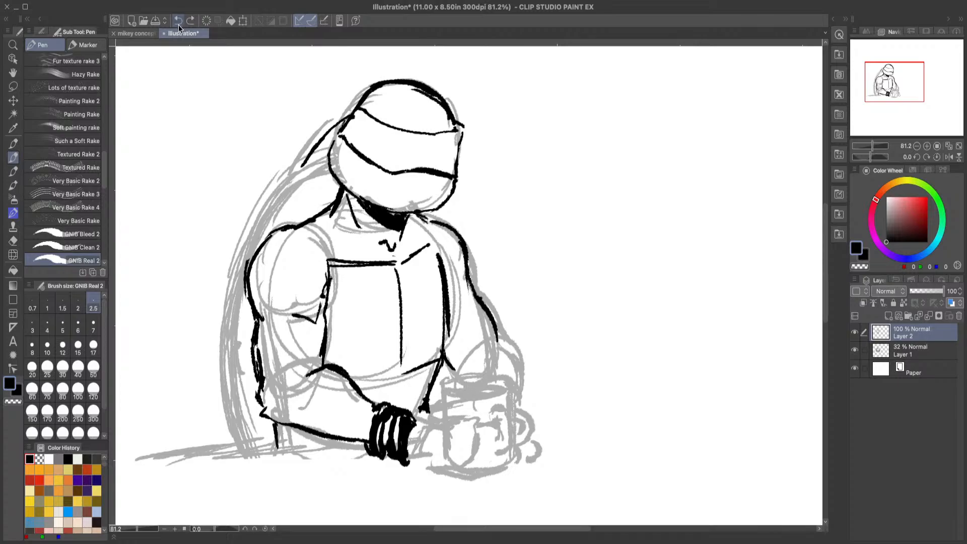
left_click(178, 21)
Step: Extend the chest plate's centre line down to the wristband and ink a cross line on each half of the plate
left_click_drag(401, 365, 399, 404)
mouse_move(444, 312)
left_mouse_down()
mouse_move(410, 340)
mouse_move(335, 342)
left_mouse_up()
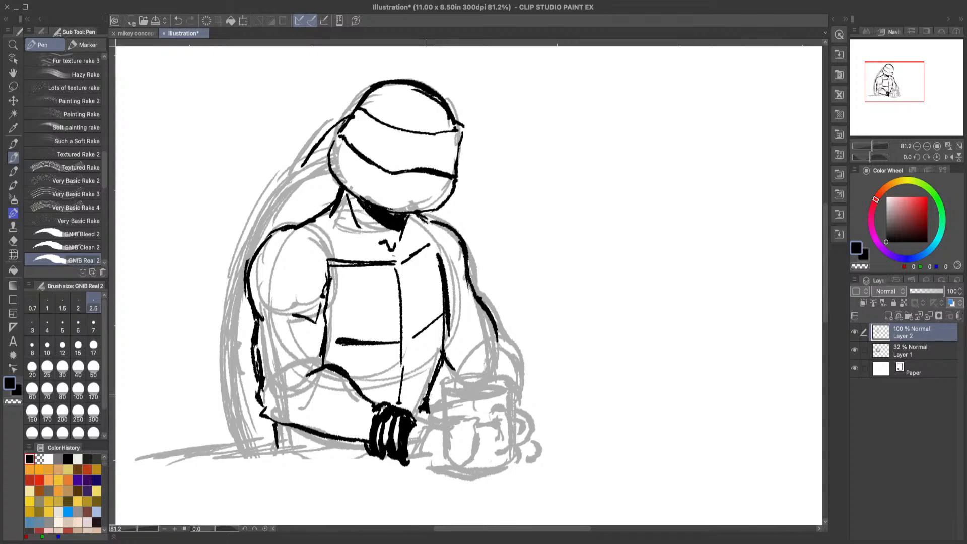
Step: Fill in solid black beside the wristband at the waist and along the underside of the near forearm
left_click(205, 32)
mouse_move(431, 398)
left_mouse_down()
mouse_move(409, 415)
mouse_move(432, 414)
mouse_move(410, 420)
left_mouse_up()
mouse_move(273, 431)
left_mouse_down()
mouse_move(301, 437)
mouse_move(281, 437)
mouse_move(306, 433)
mouse_move(273, 429)
mouse_move(293, 448)
mouse_move(306, 439)
mouse_move(358, 445)
left_mouse_up()
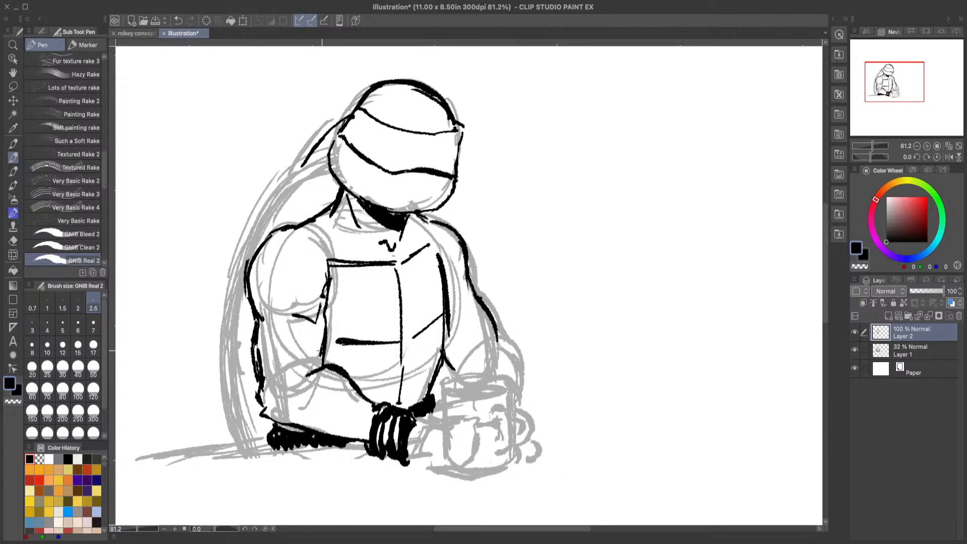
Step: Ink the elbow wrap's edges with one curve across the lower upper arm and another across the forearm
left_click_drag(323, 351, 261, 360)
left_click_drag(328, 373, 296, 425)
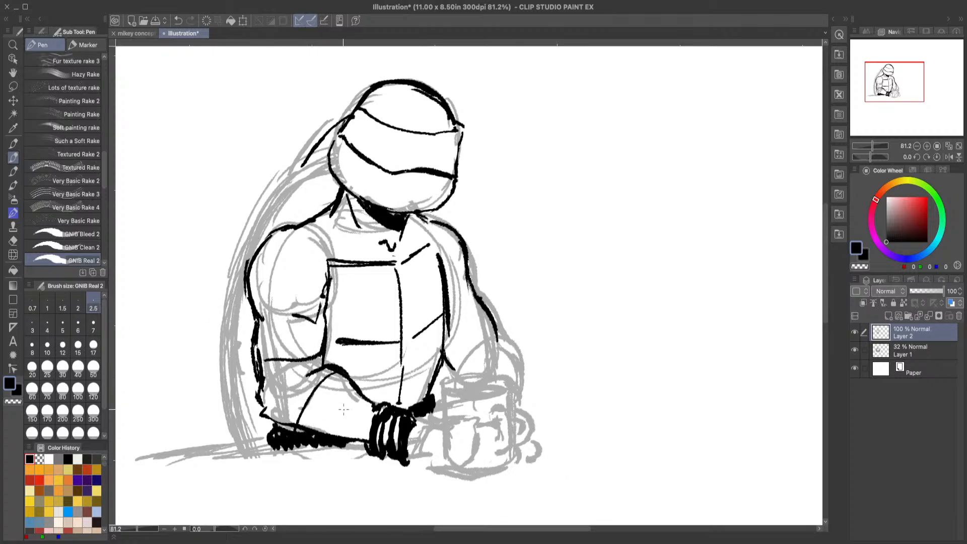
left_click(178, 20)
left_click_drag(327, 368, 304, 427)
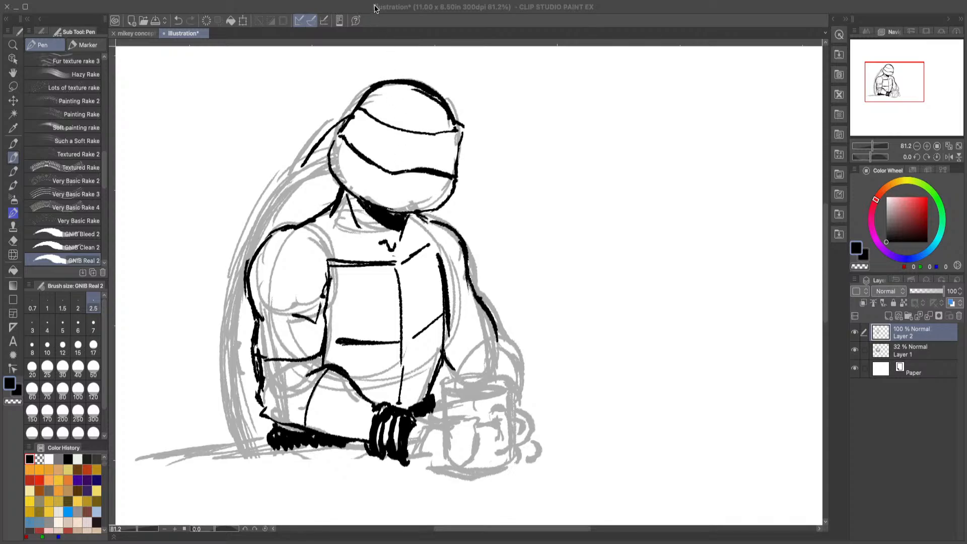
Step: Ink the elbow wrap's overlapping bands with thin curved lines between its upper-arm edge and its forearm edge
left_click(944, 457)
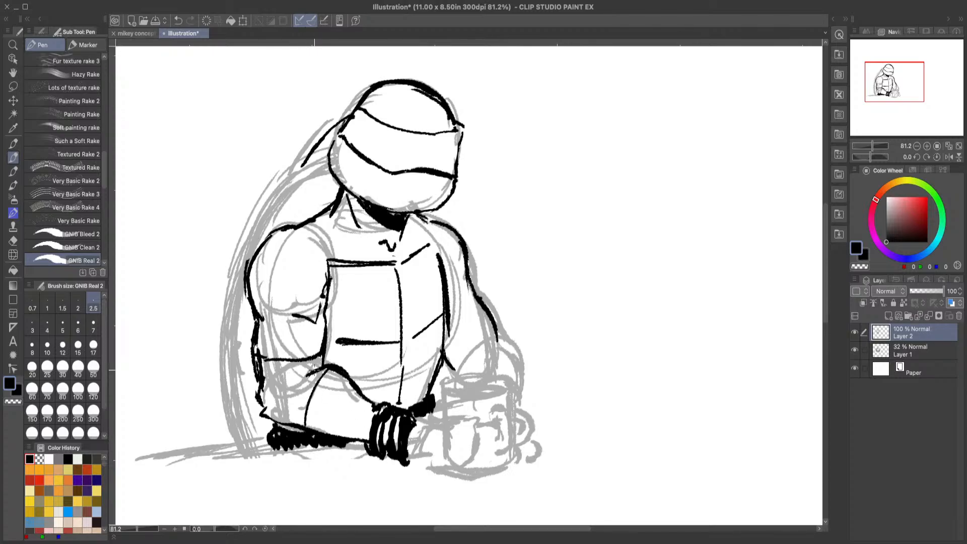
left_click_drag(318, 363, 261, 440)
left_click(177, 23)
mouse_move(323, 367)
left_mouse_down()
mouse_move(297, 399)
mouse_move(291, 425)
left_mouse_up()
left_click_drag(313, 373, 299, 428)
mouse_move(308, 373)
left_mouse_down()
mouse_move(262, 406)
mouse_move(260, 390)
left_mouse_up()
mouse_move(323, 359)
left_mouse_down()
mouse_move(262, 372)
mouse_move(288, 389)
mouse_move(274, 428)
left_mouse_up()
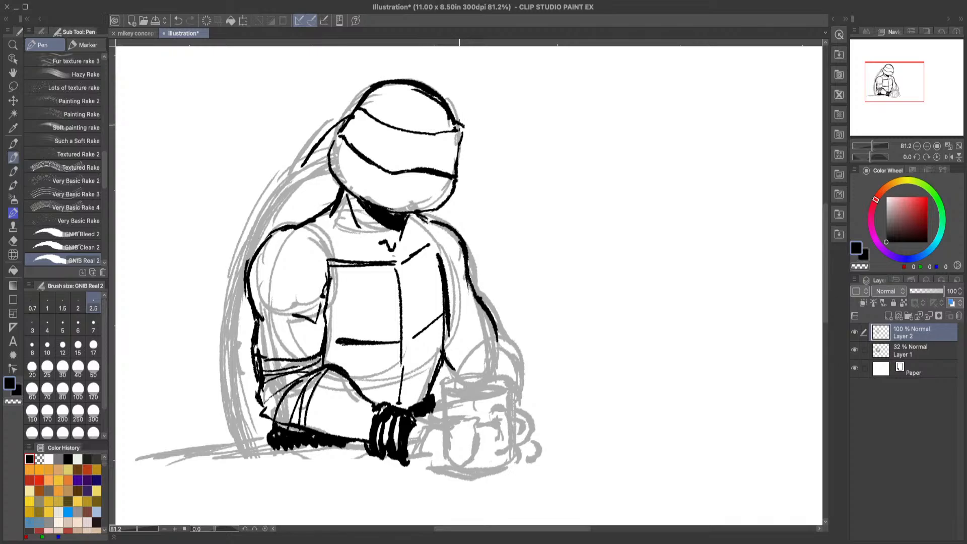
Step: Ink both narrowed eyes with short vertical brow creases inside the mask band
left_click_drag(462, 124, 459, 143)
left_click(179, 21)
mouse_move(443, 125)
left_mouse_down()
mouse_move(450, 157)
mouse_move(442, 155)
mouse_move(452, 174)
mouse_move(448, 155)
mouse_move(411, 150)
mouse_move(420, 151)
mouse_move(397, 155)
left_mouse_up()
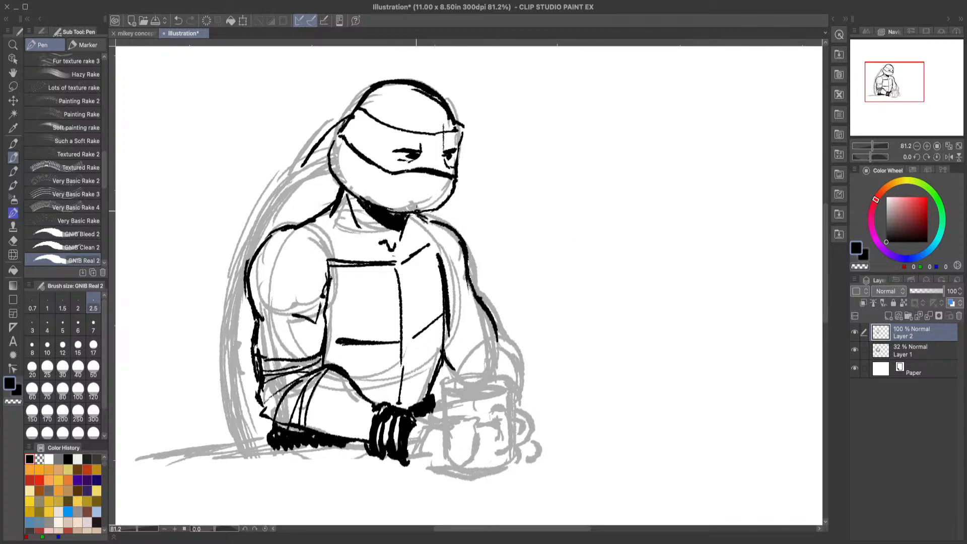
Step: Undo the trial marks at the chin and erase along the jaw's lower edge with the Hard eraser
mouse_move(418, 211)
left_mouse_down()
mouse_move(386, 206)
mouse_move(419, 201)
left_mouse_up()
left_click(180, 22)
left_click(180, 22)
left_click(180, 22)
left_click(13, 241)
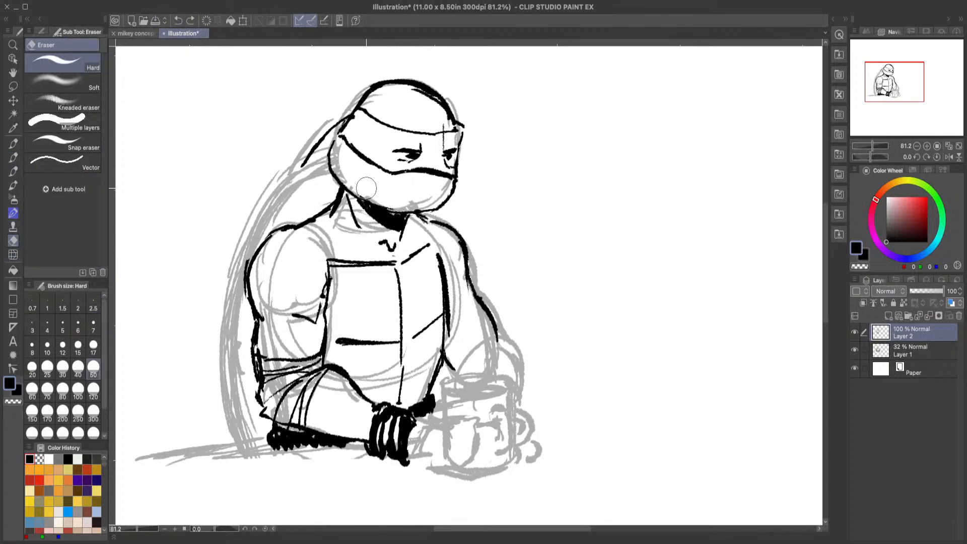
mouse_move(367, 189)
left_mouse_down()
mouse_move(355, 190)
mouse_move(401, 202)
left_mouse_up()
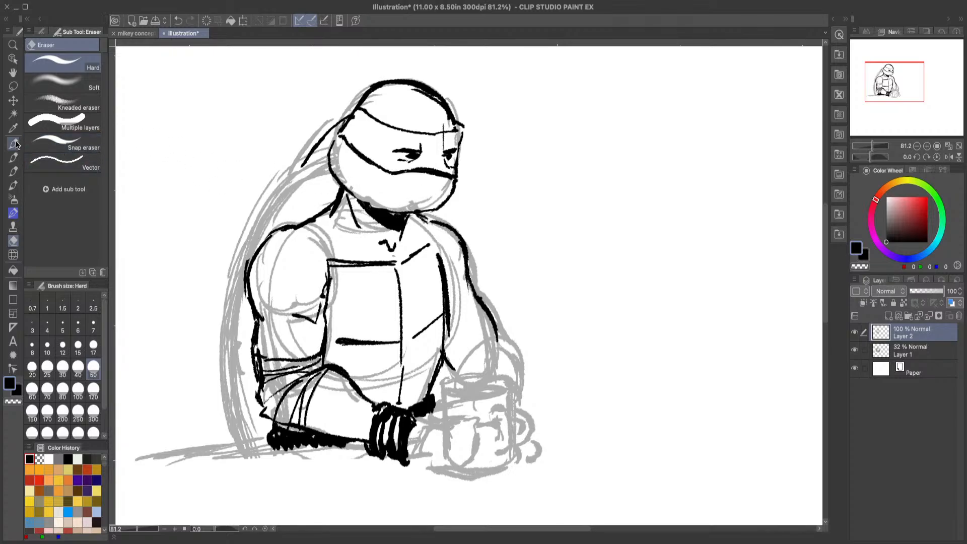
Step: Lower the opacity of Layer 1 to 13% and make Layer 2 the active layer again
left_click(921, 351)
left_click_drag(920, 291, 914, 291)
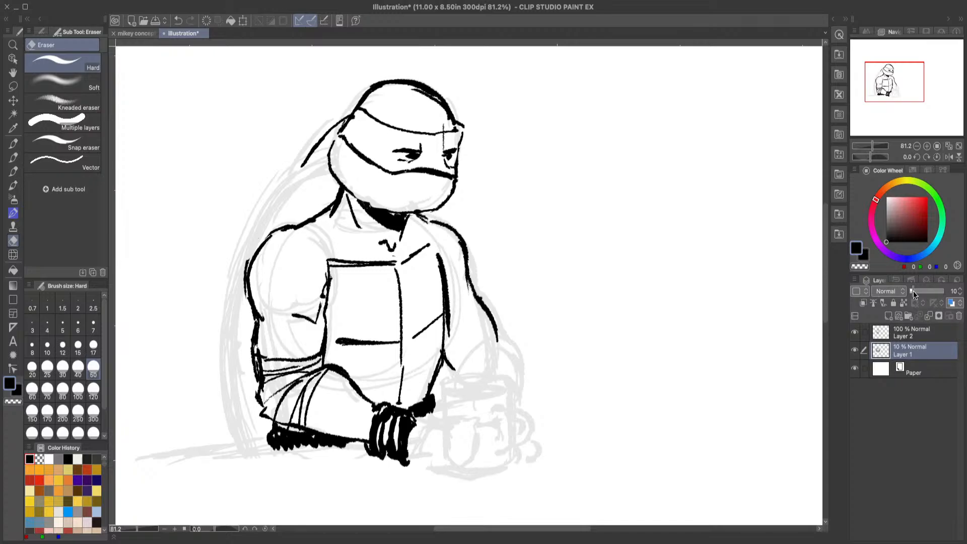
left_click(908, 332)
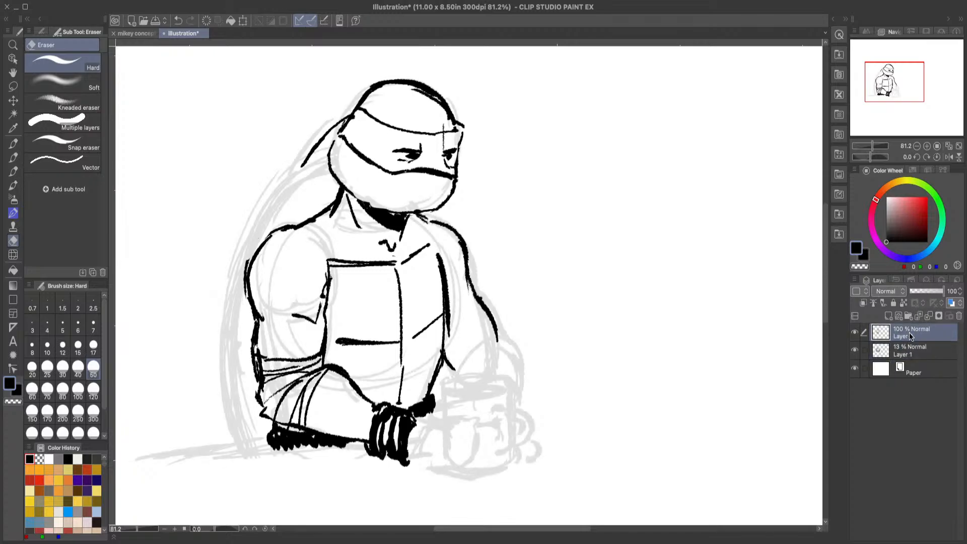
Step: Re-ink the jaw's lower edge above the neck shadow with the GNIB Real 2 pen
left_click(13, 157)
left_click_drag(378, 218, 359, 202)
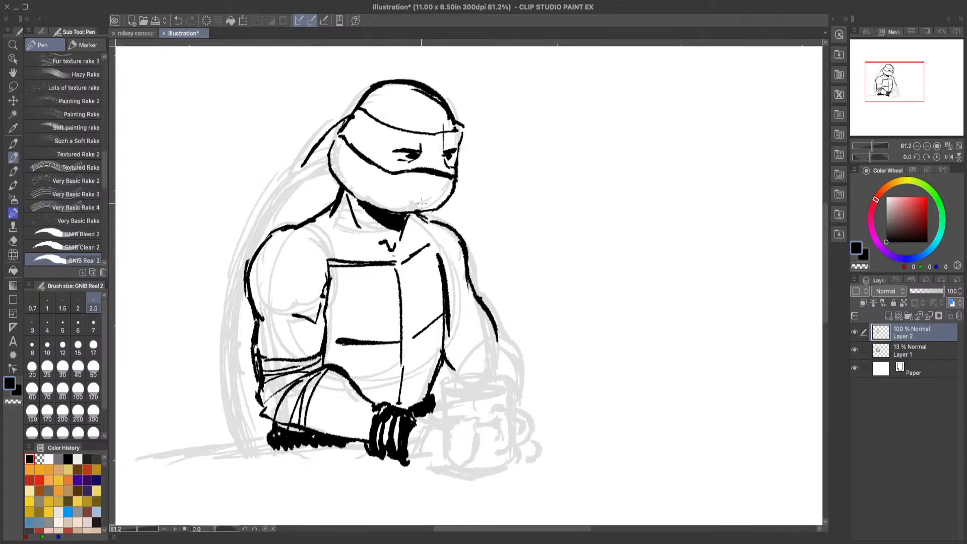
mouse_move(369, 199)
left_mouse_down()
mouse_move(406, 204)
mouse_move(413, 215)
mouse_move(419, 206)
left_mouse_up()
Step: Ink the shell's rim from behind the neck around the near shoulder and upper arm, shading its inner side black
mouse_move(327, 167)
left_mouse_down()
mouse_move(301, 180)
mouse_move(281, 207)
mouse_move(335, 193)
mouse_move(332, 181)
mouse_move(298, 206)
mouse_move(313, 186)
mouse_move(309, 202)
mouse_move(332, 194)
mouse_move(260, 228)
mouse_move(242, 256)
left_mouse_up()
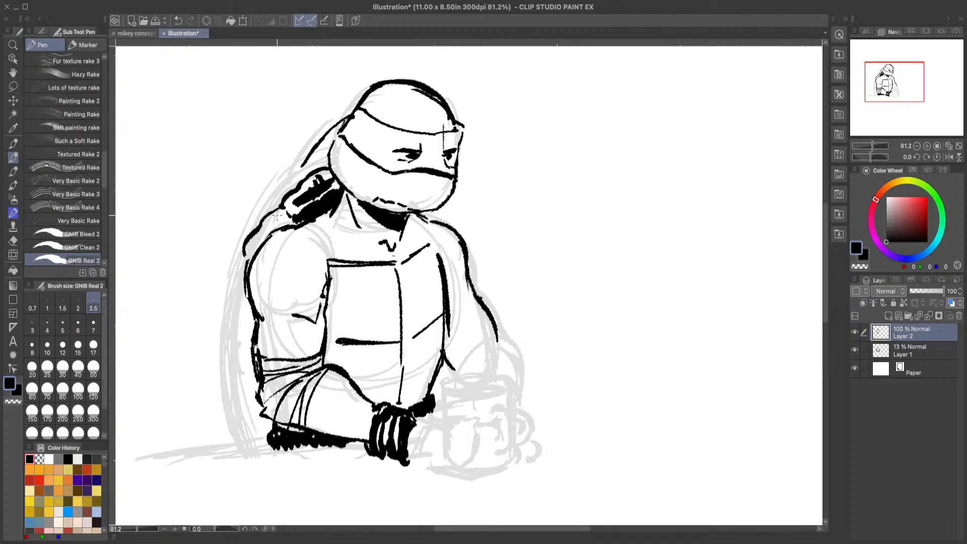
mouse_move(284, 211)
left_mouse_down()
mouse_move(261, 246)
mouse_move(276, 226)
mouse_move(261, 231)
mouse_move(296, 228)
left_mouse_up()
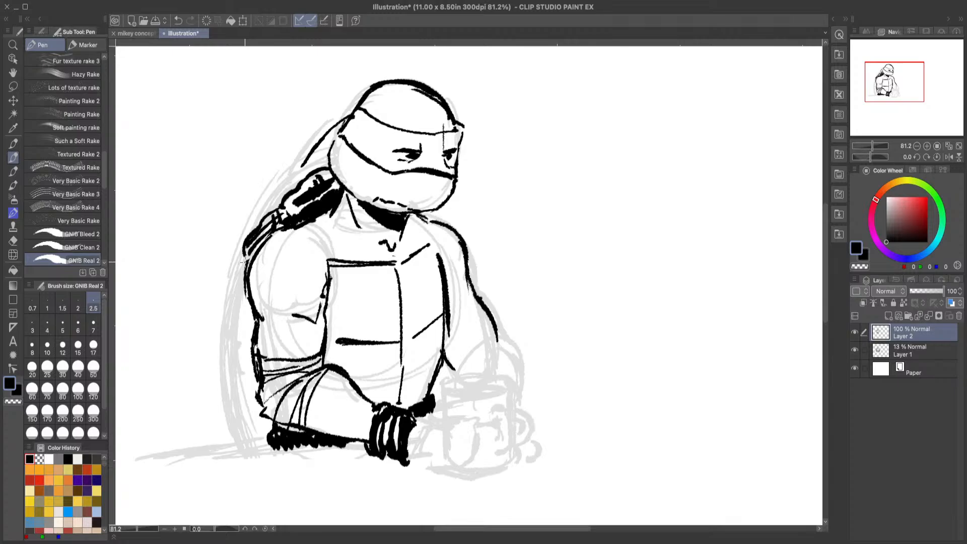
mouse_move(245, 257)
left_mouse_down()
mouse_move(231, 326)
mouse_move(251, 324)
left_mouse_up()
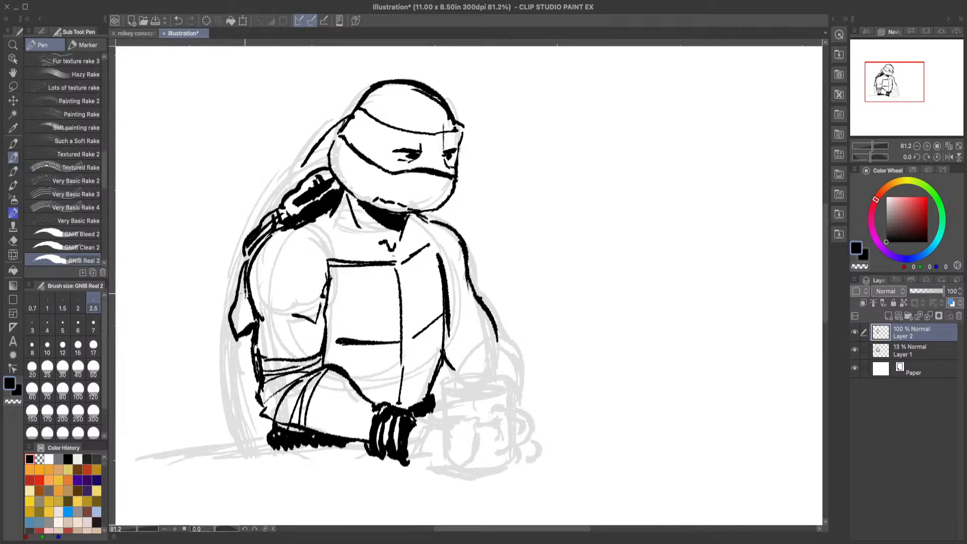
mouse_move(249, 288)
left_mouse_down()
mouse_move(250, 330)
mouse_move(248, 319)
mouse_move(231, 364)
mouse_move(233, 385)
left_mouse_up()
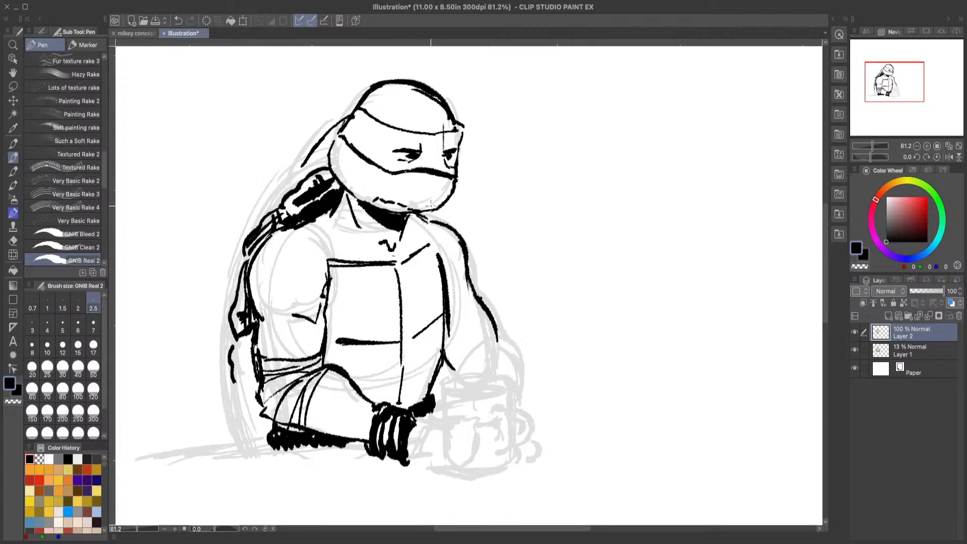
Step: Ink and shade the shell's lower rim segments behind the near elbow and darken the neck shadow's far end
left_click_drag(431, 204, 430, 220)
mouse_move(237, 362)
left_mouse_down()
mouse_move(247, 368)
mouse_move(255, 357)
left_mouse_up()
mouse_move(238, 354)
left_mouse_down()
mouse_move(253, 360)
mouse_move(242, 375)
left_mouse_up()
left_click_drag(245, 368, 241, 381)
left_click_drag(247, 339, 241, 352)
left_click_drag(247, 365, 247, 378)
left_click_drag(254, 355, 251, 390)
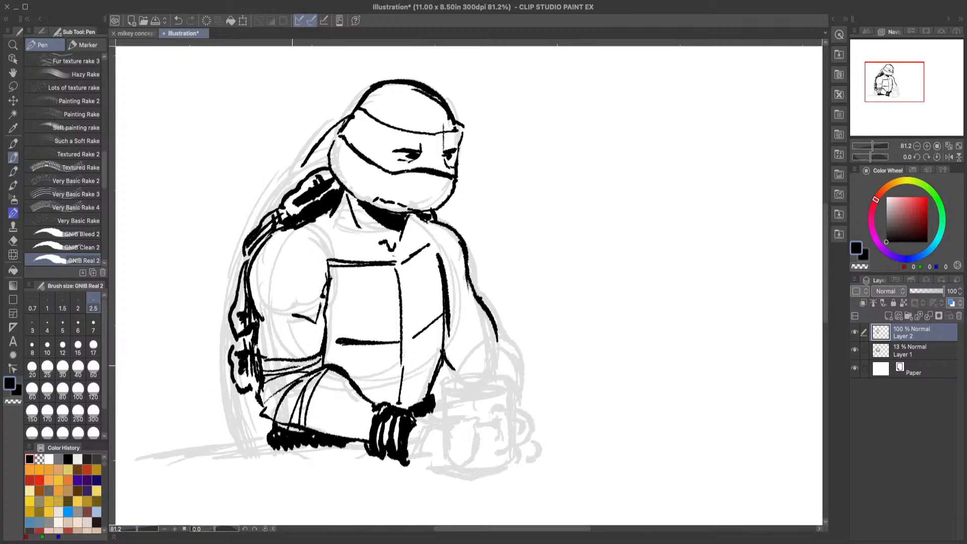
left_click_drag(230, 348, 236, 336)
mouse_move(241, 394)
left_mouse_down()
mouse_move(244, 425)
mouse_move(253, 435)
mouse_move(252, 407)
mouse_move(266, 439)
left_mouse_up()
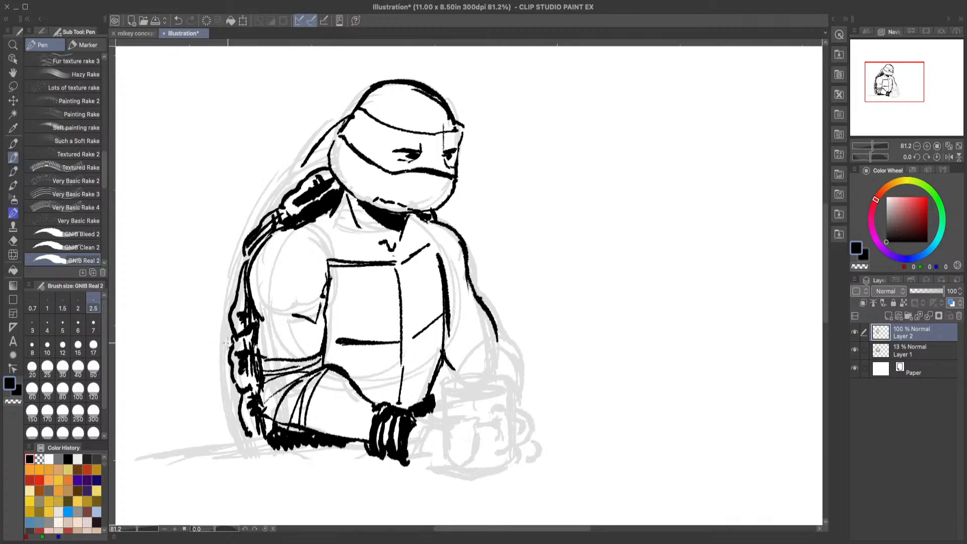
Step: Ink both collarbone lines and a curved wrap edge across the far arm just above the elbow
left_click_drag(313, 240, 353, 247)
left_click_drag(429, 228, 408, 242)
mouse_move(445, 334)
left_mouse_down()
mouse_move(489, 319)
mouse_move(467, 286)
left_mouse_up()
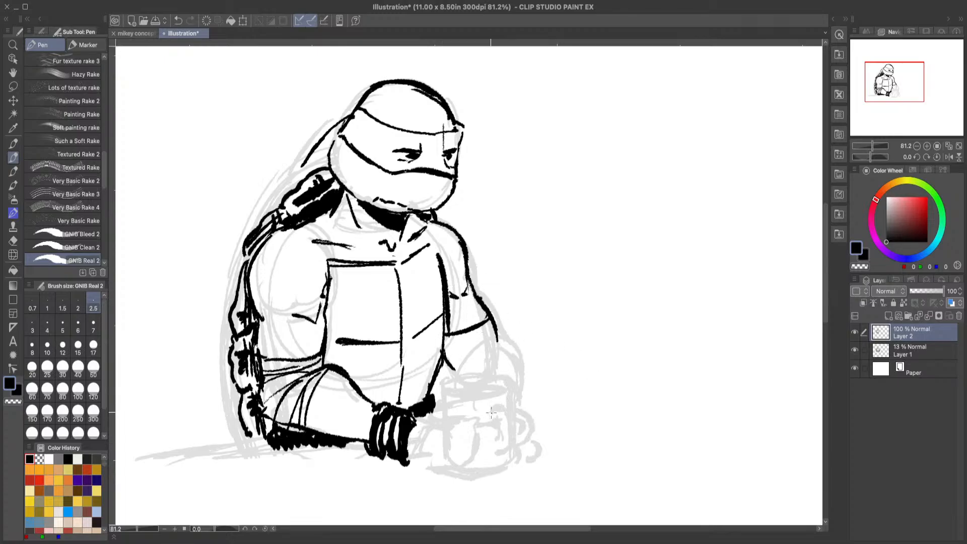
left_click(180, 22)
left_click(178, 21)
Step: Close the chest plate's upper far corner, trimming its far edge with transparent colour, and thicken the far upper arm's outline
mouse_move(435, 245)
left_mouse_down()
mouse_move(438, 273)
mouse_move(437, 245)
mouse_move(441, 265)
left_mouse_up()
left_click(12, 401)
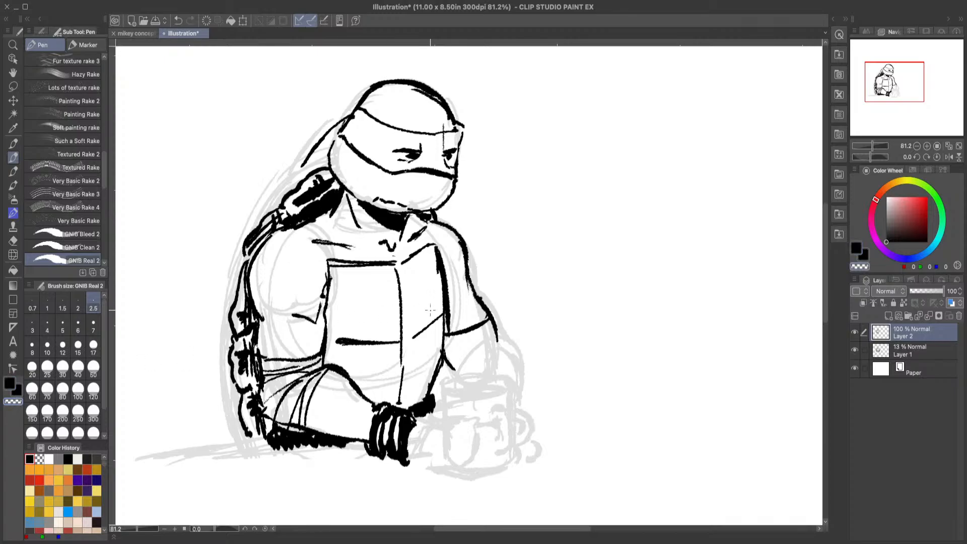
left_click_drag(447, 266, 450, 330)
key("c")
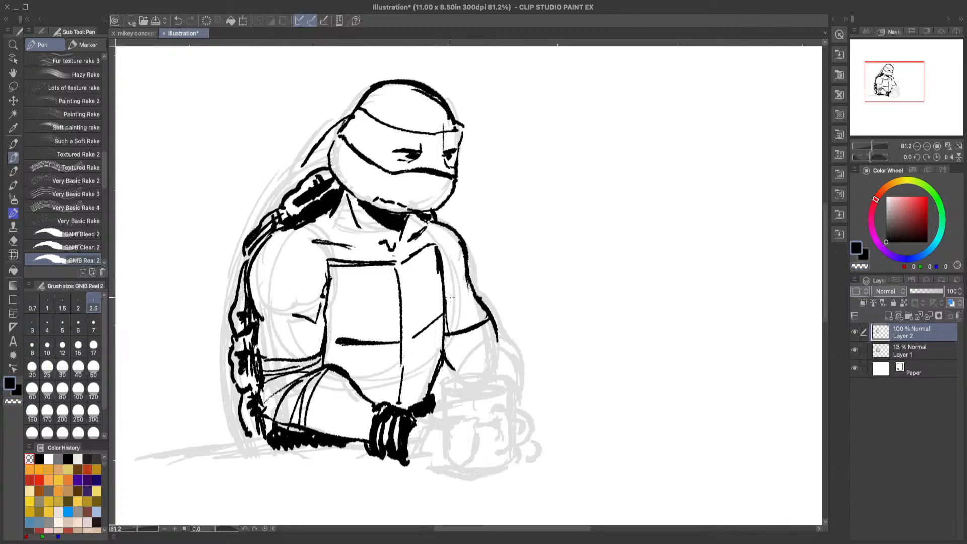
left_click_drag(466, 244, 465, 292)
Step: Erase the lower parts of both eyes and re-ink them as flatter, half-closed shapes
left_click(13, 241)
left_click_drag(408, 156, 451, 154)
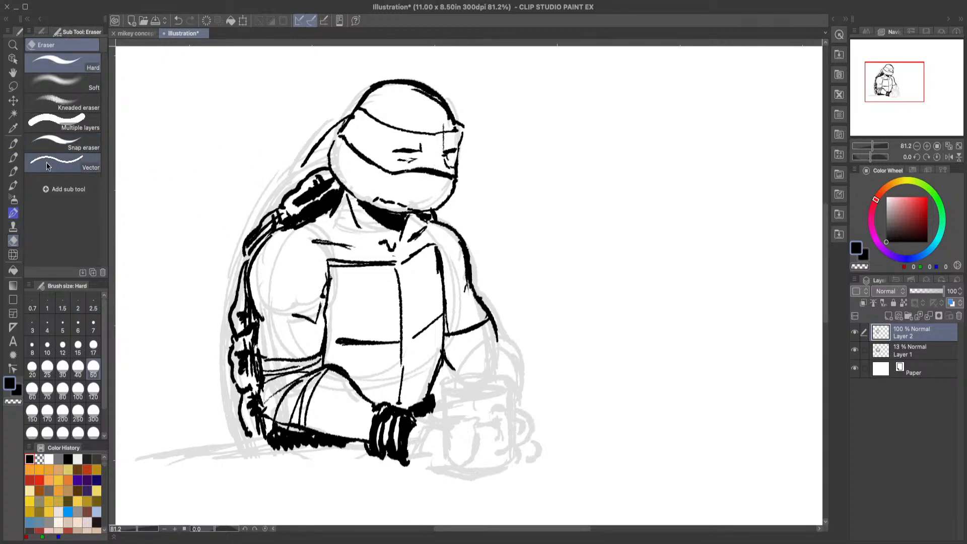
left_click(13, 157)
mouse_move(446, 151)
left_mouse_down()
mouse_move(458, 149)
mouse_move(421, 147)
mouse_move(418, 157)
left_mouse_up()
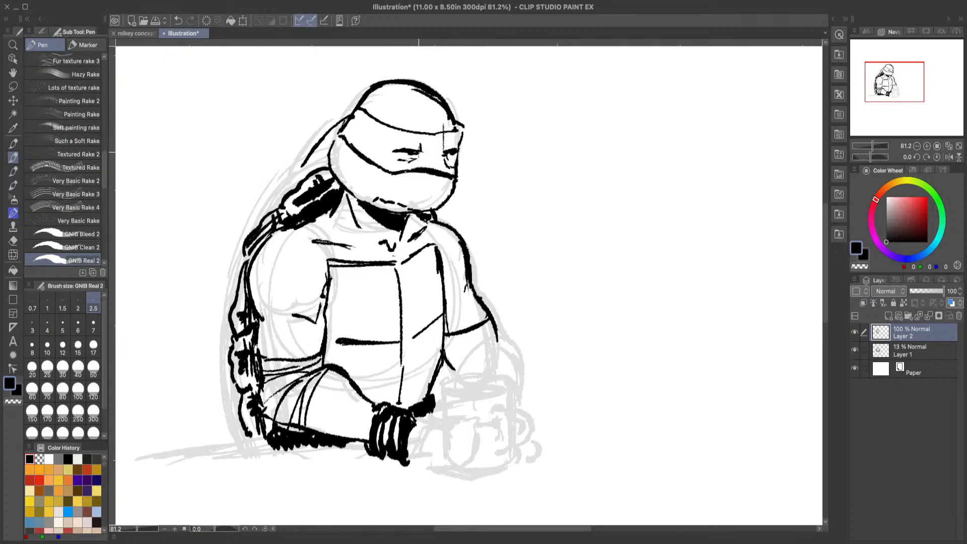
Step: Erase beneath the far eye and re-ink the missing stretch of the mask's lower edge
left_click(13, 241)
mouse_move(447, 162)
left_mouse_down()
mouse_move(433, 174)
mouse_move(446, 178)
left_mouse_up()
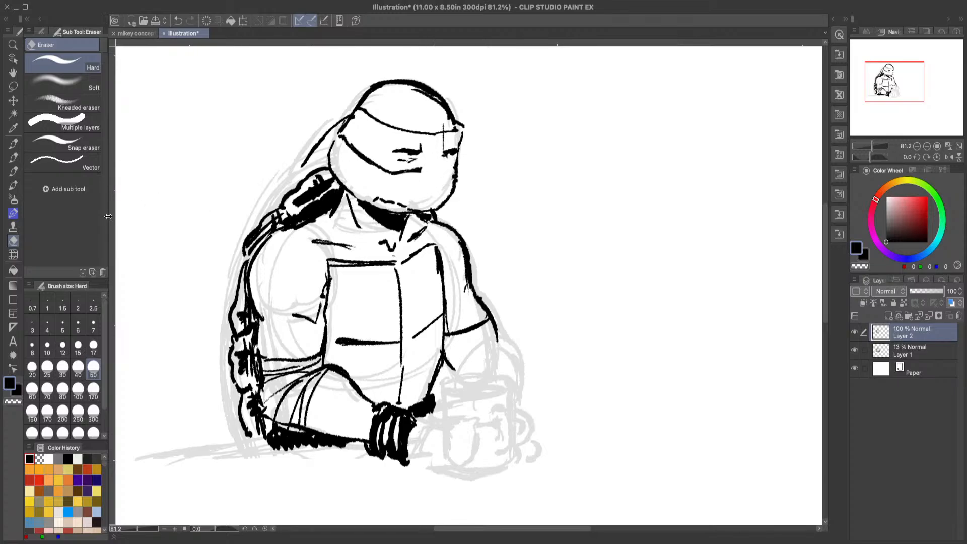
left_click(13, 157)
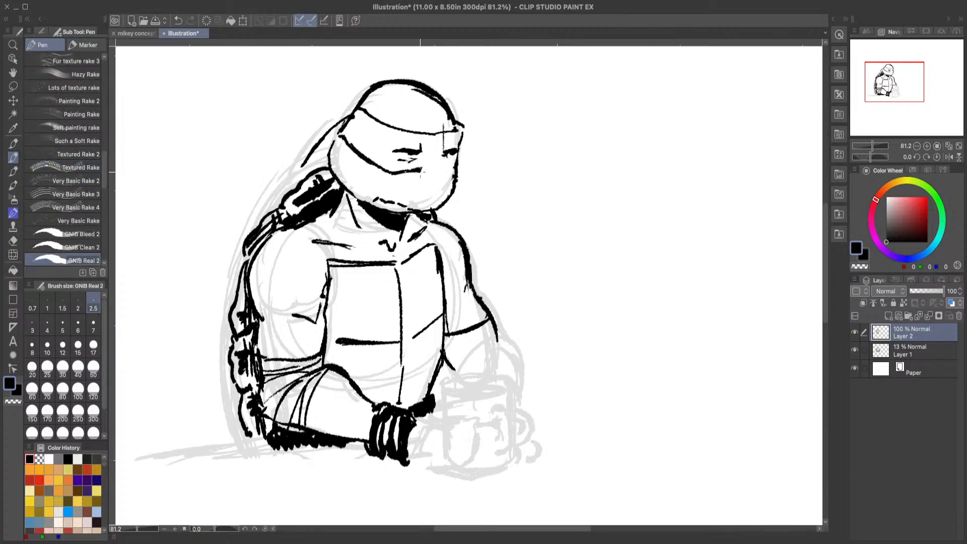
mouse_move(421, 172)
left_mouse_down()
mouse_move(453, 171)
mouse_move(444, 171)
left_mouse_up()
Step: Rework the back edge of the head below the mask and hatch a shadow behind it with the pen
left_click_drag(341, 140, 330, 169)
left_click_drag(341, 140, 343, 186)
left_click(13, 243)
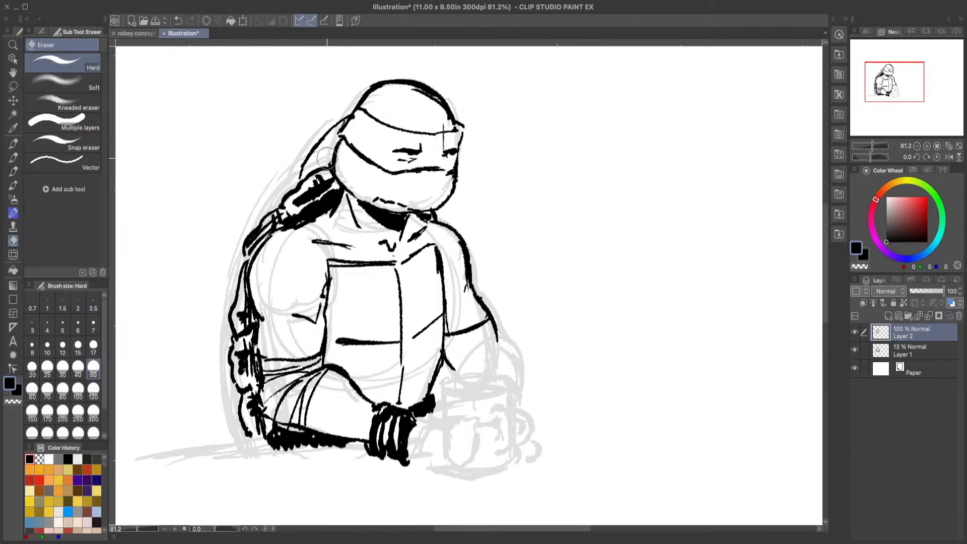
left_click(13, 171)
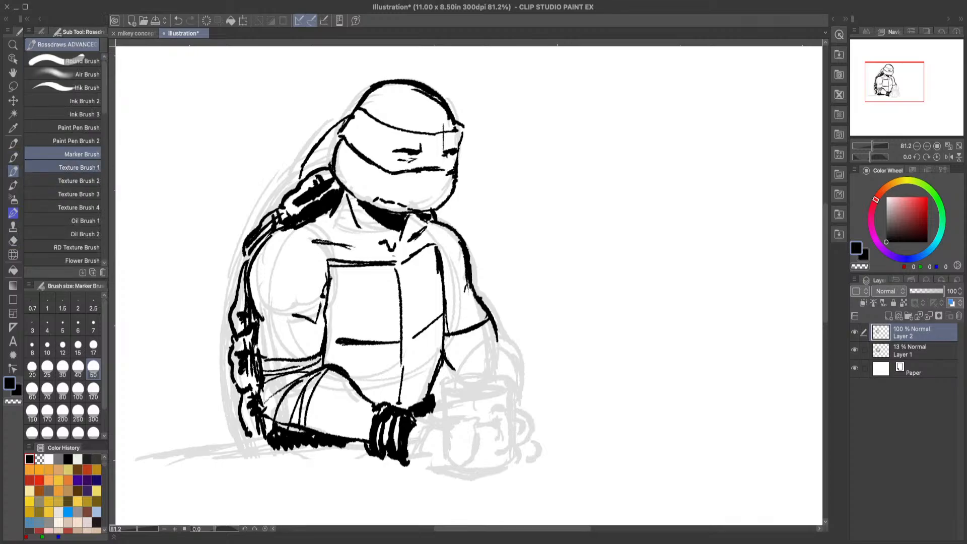
key("p")
left_click_drag(333, 141, 323, 174)
left_click_drag(340, 137, 335, 148)
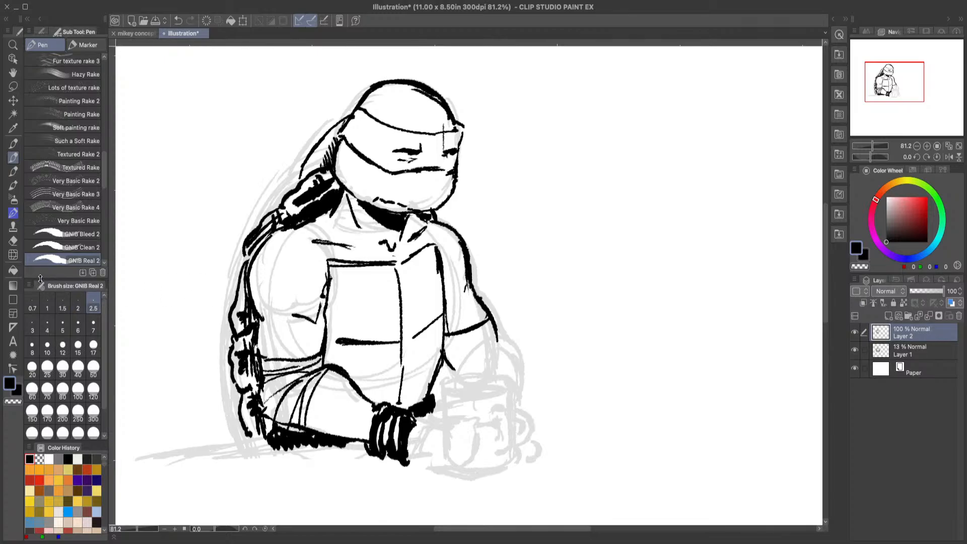
Step: Erase the outer line running from the back of the mask to the shell and re-ink it closer to the hatching
left_click(13, 240)
left_click_drag(314, 129, 296, 173)
left_click(13, 157)
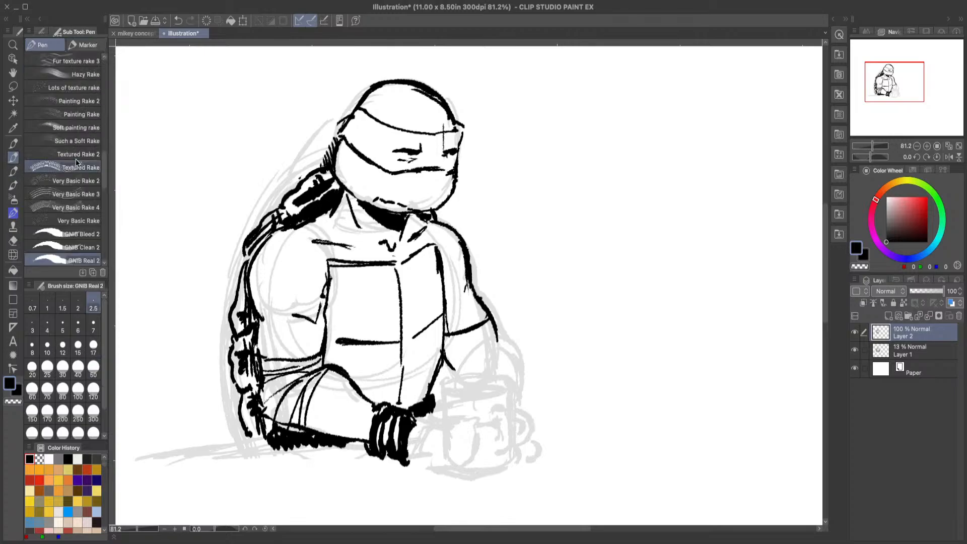
left_click_drag(338, 120, 301, 179)
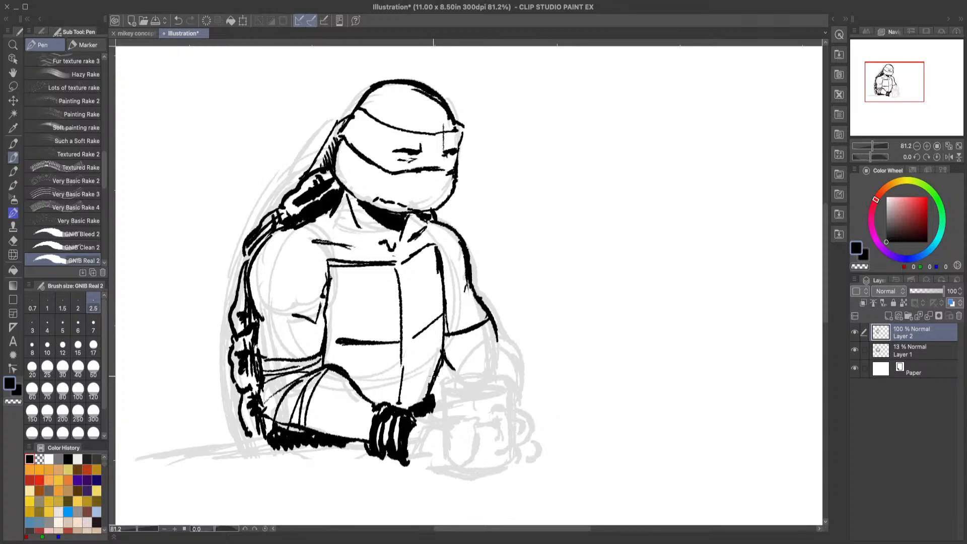
Step: Hatch a black shadow across the waist above the wristband and ink crossing wrap bands around the far elbow
mouse_move(434, 383)
left_mouse_down()
mouse_move(430, 399)
mouse_move(436, 377)
mouse_move(401, 410)
mouse_move(421, 408)
mouse_move(428, 377)
mouse_move(442, 372)
mouse_move(437, 408)
mouse_move(361, 394)
left_mouse_up()
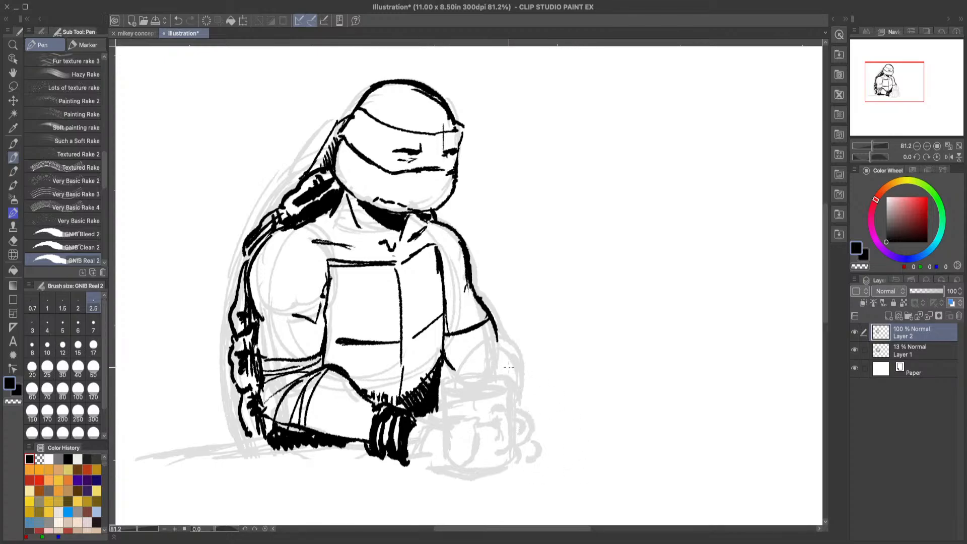
mouse_move(494, 333)
left_mouse_down()
mouse_move(448, 345)
mouse_move(480, 338)
left_mouse_up()
left_click_drag(467, 343, 443, 355)
left_click_drag(478, 330, 451, 355)
left_click_drag(488, 307, 459, 330)
left_click_drag(469, 285, 452, 305)
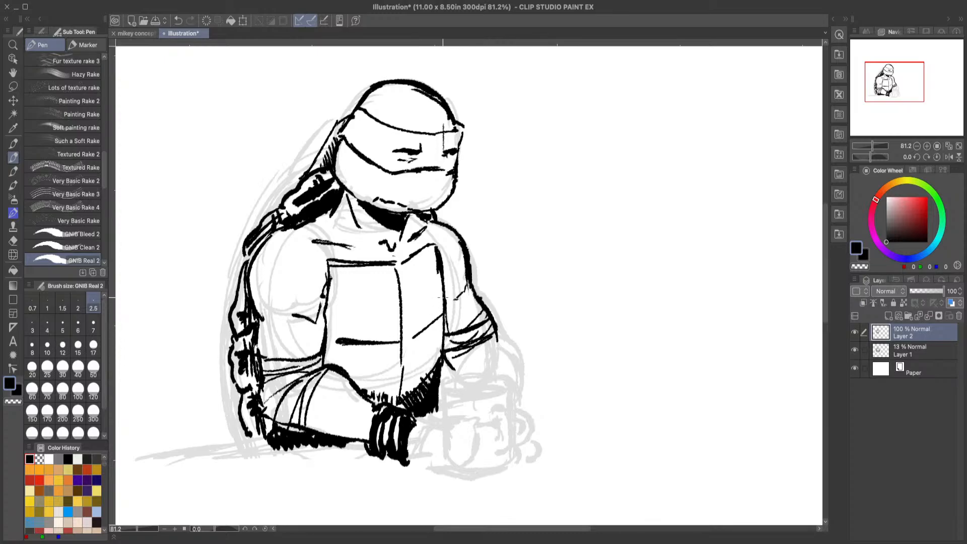
left_click_drag(443, 268, 448, 254)
mouse_move(457, 373)
left_mouse_down()
mouse_move(498, 345)
mouse_move(509, 377)
left_mouse_up()
left_click(177, 22)
left_click(178, 23)
left_click(178, 23)
left_click(180, 24)
Step: Ink a small anger mark beside the far side of the head and rework the creases under both eyes
mouse_move(472, 143)
left_mouse_down()
mouse_move(468, 160)
mouse_move(471, 150)
left_mouse_up()
left_click_drag(445, 154, 452, 162)
left_click(12, 401)
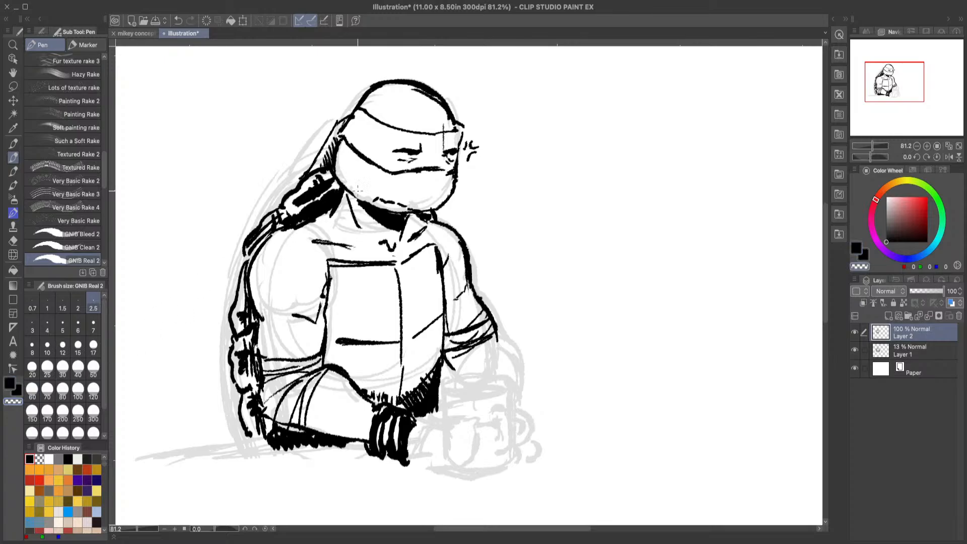
left_click_drag(418, 160, 390, 168)
left_click(9, 384)
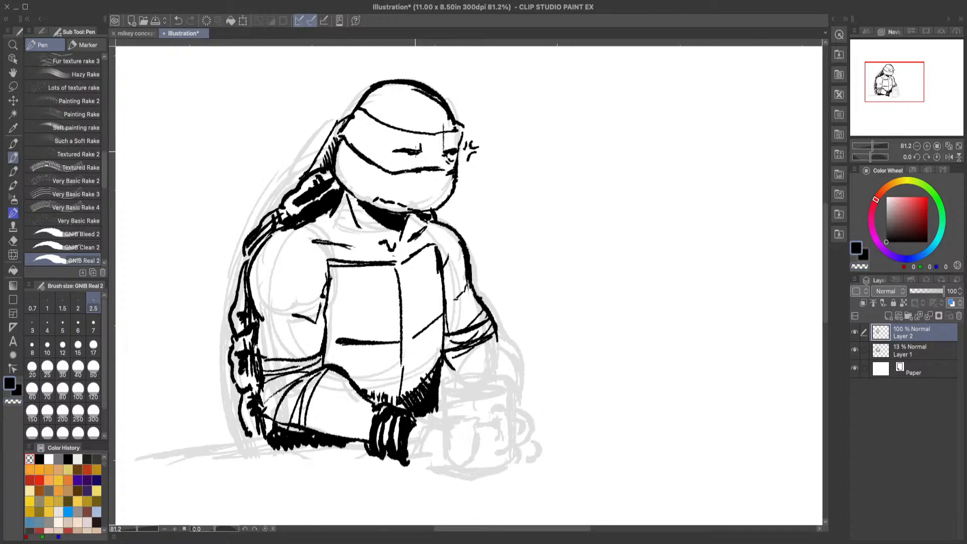
left_click_drag(410, 154, 407, 164)
Step: Thin the upper far outline of the head with transparent colour and return to black as the drawing colour
key("c")
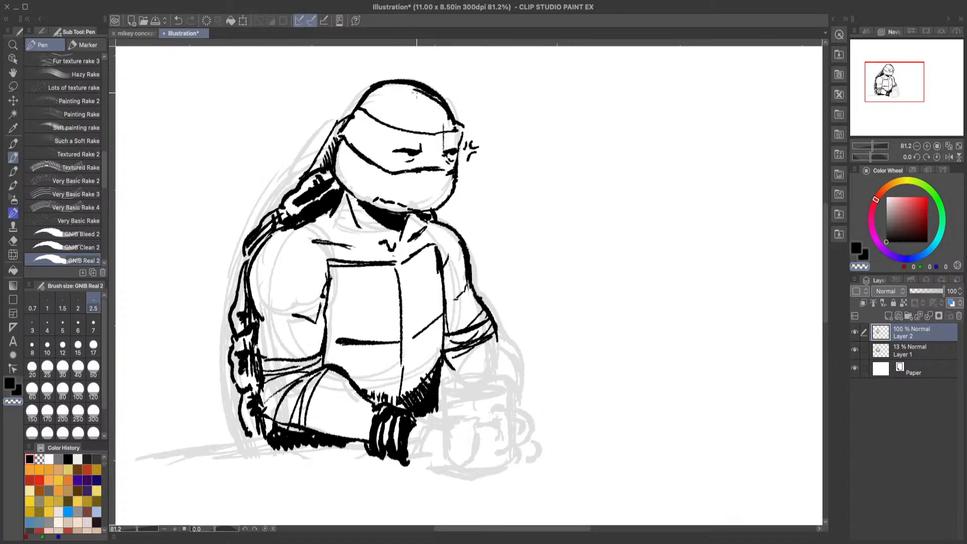
mouse_move(417, 92)
left_mouse_down()
mouse_move(440, 104)
mouse_move(453, 122)
left_mouse_up()
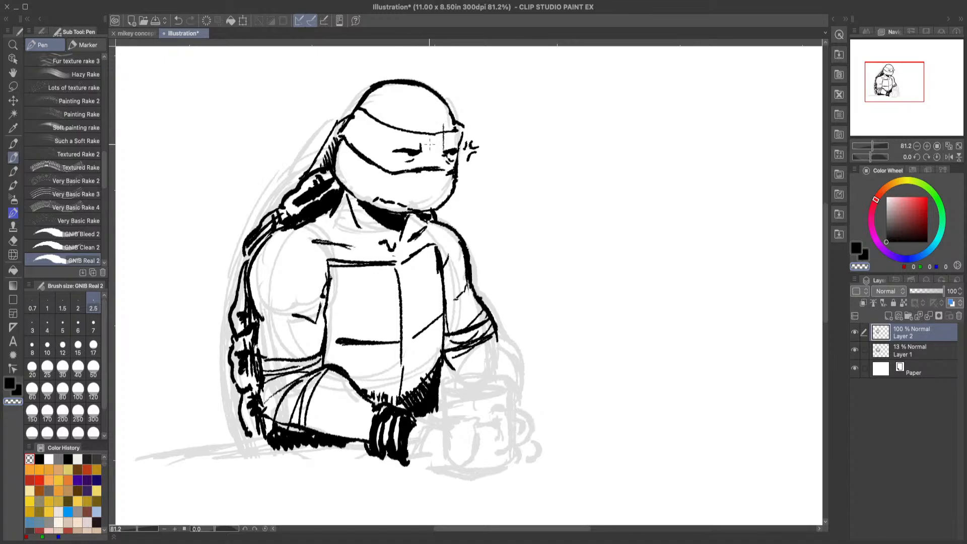
left_click(16, 381)
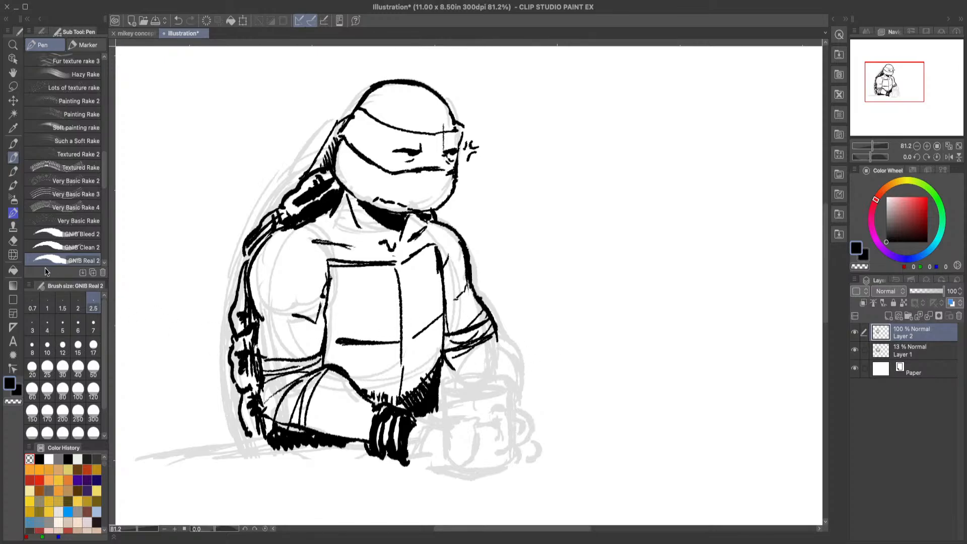
Step: Hatch a black shadow where the plastron's lower edge meets the near arm and ink a muscle line along the forearm
left_click(15, 401)
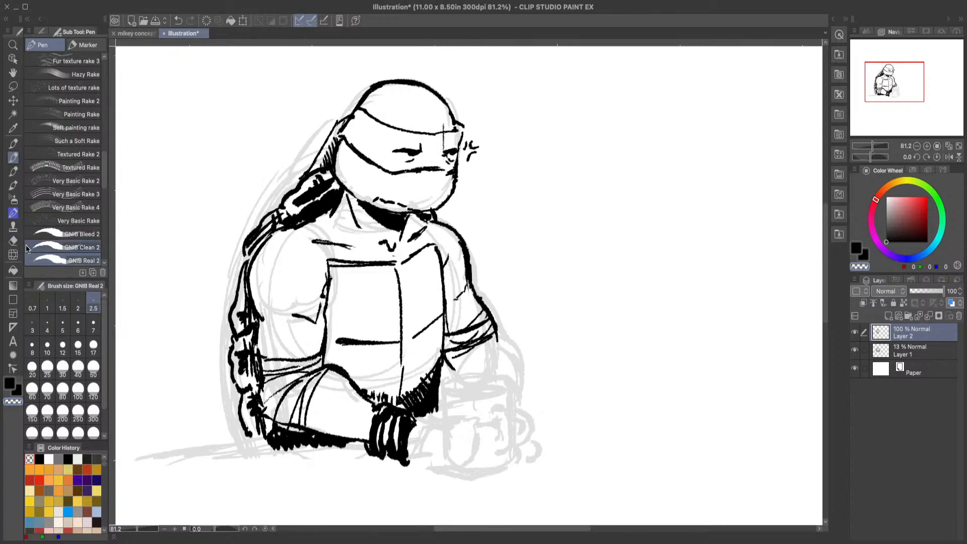
left_click(10, 383)
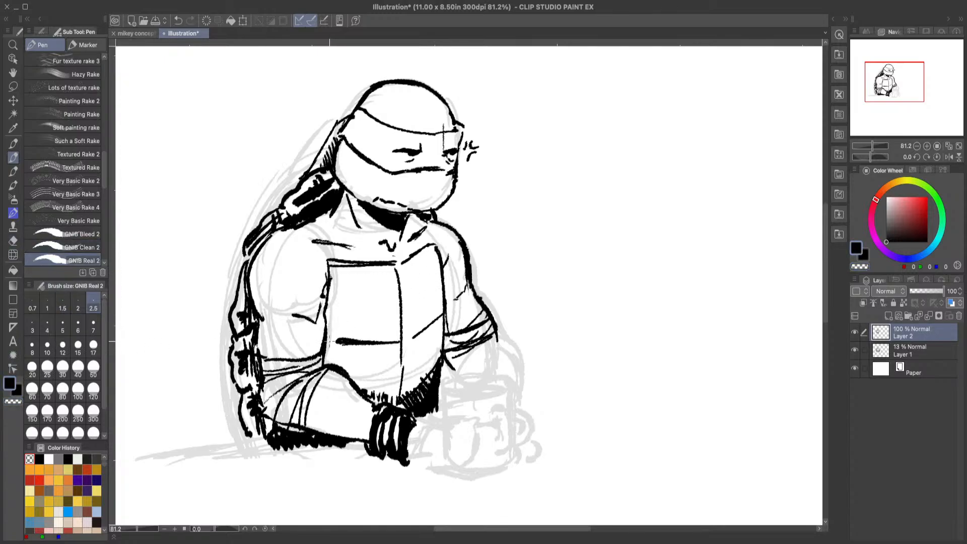
mouse_move(330, 341)
left_mouse_down()
mouse_move(331, 362)
mouse_move(348, 373)
left_mouse_up()
left_click_drag(377, 415, 339, 395)
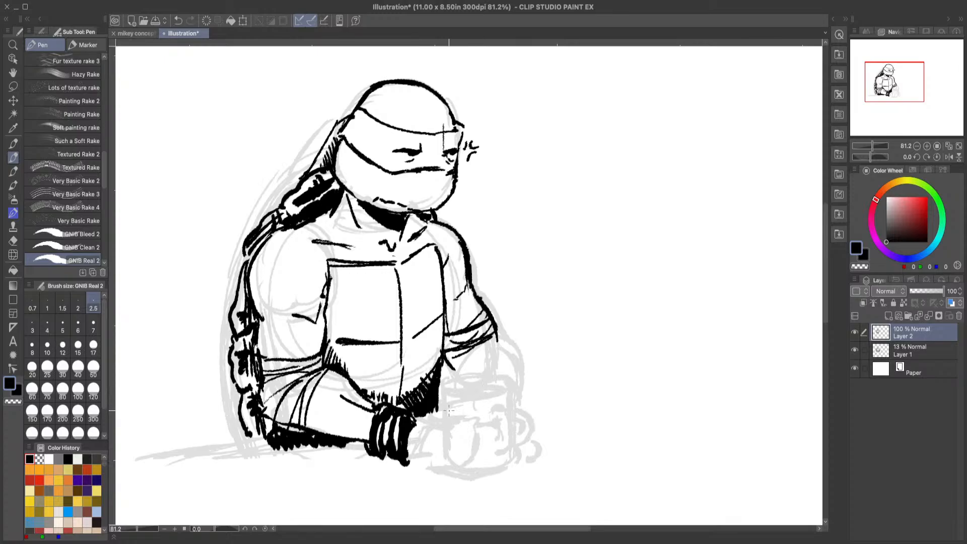
Step: Ink the mug's rim and its far side in black, undoing the trial strokes
left_click_drag(439, 404, 456, 378)
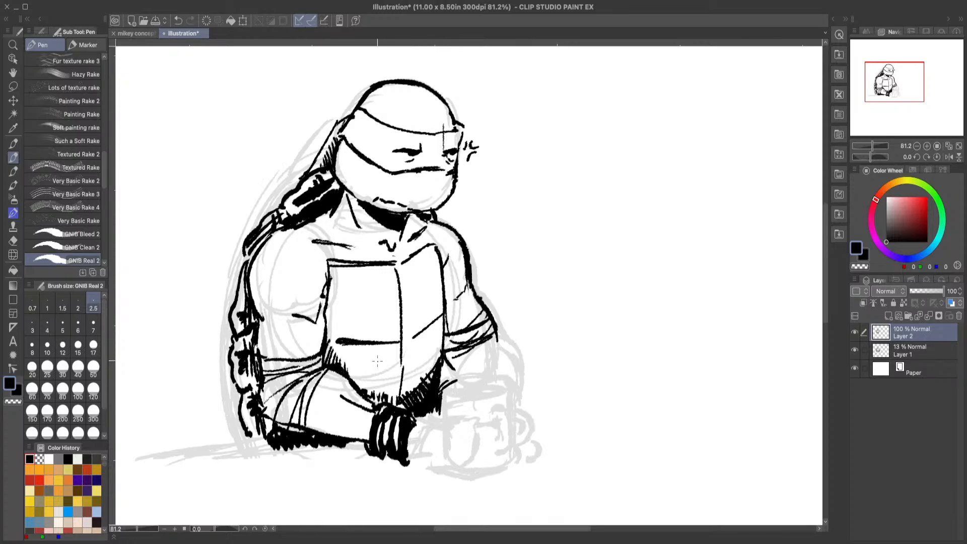
left_click(179, 21)
left_click(179, 21)
left_click(179, 21)
mouse_move(443, 400)
left_mouse_down()
mouse_move(446, 385)
mouse_move(499, 374)
left_mouse_up()
left_click(179, 20)
left_click(179, 21)
mouse_move(473, 378)
left_mouse_down()
mouse_move(507, 381)
mouse_move(508, 442)
left_mouse_up()
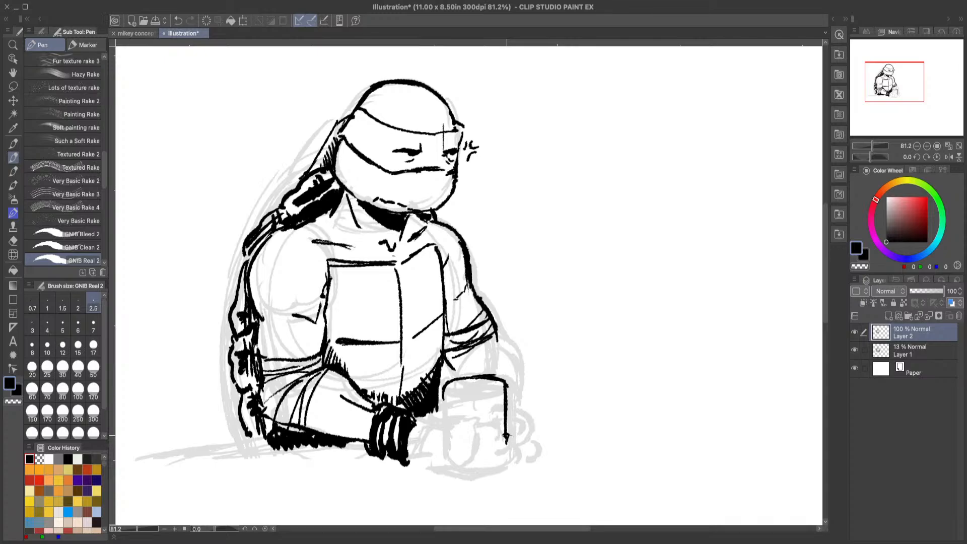
Step: Trim the lower end of the mug's far side with transparent colour, extend both sides in black and thin the near side
left_click(13, 402)
left_click_drag(503, 432, 508, 443)
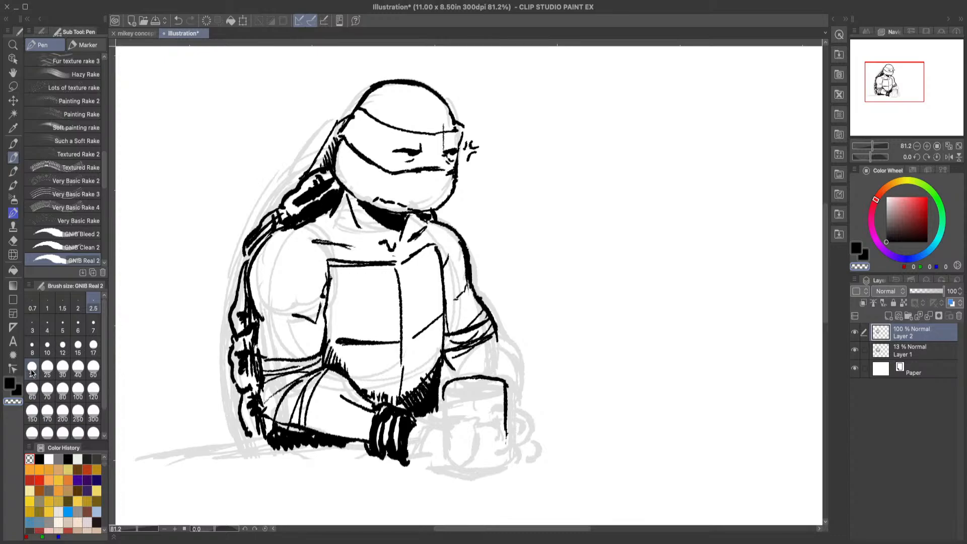
left_click(9, 383)
left_click_drag(508, 427, 507, 451)
left_click_drag(441, 393, 444, 451)
key("c")
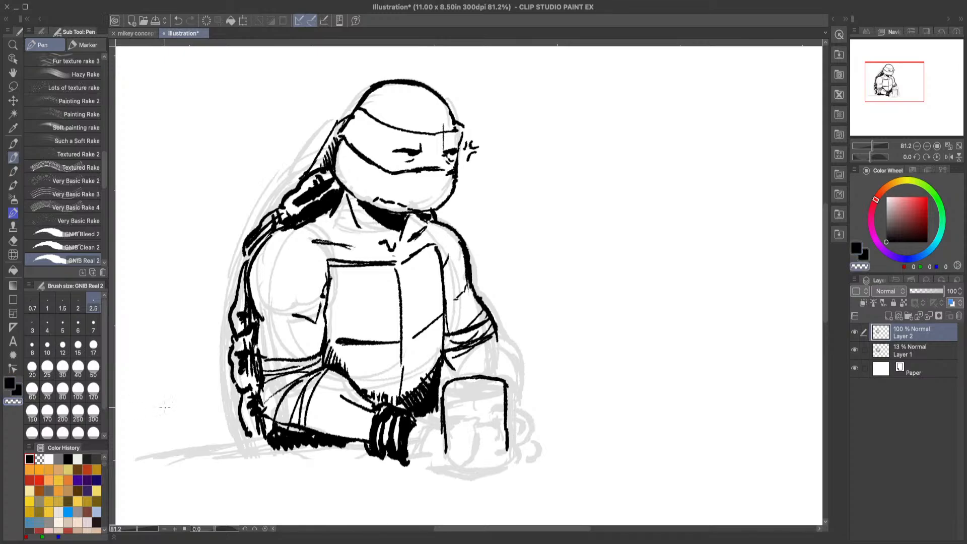
left_click_drag(443, 402, 441, 436)
left_click(14, 391)
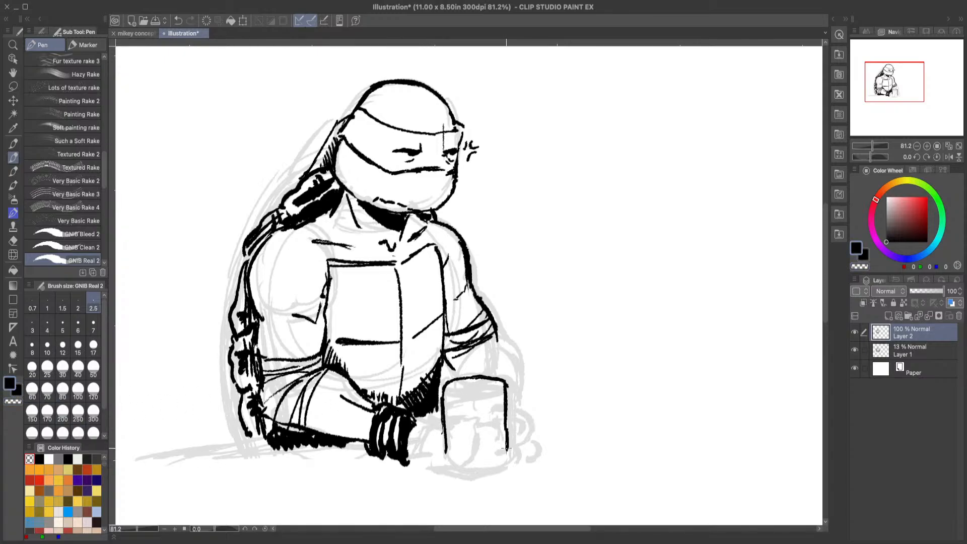
Step: Ink the mug's curved bottom edge, undo it and redraw it slightly higher to close the outline
mouse_move(507, 447)
left_mouse_down()
mouse_move(499, 460)
mouse_move(455, 464)
mouse_move(443, 456)
mouse_move(450, 439)
left_mouse_up()
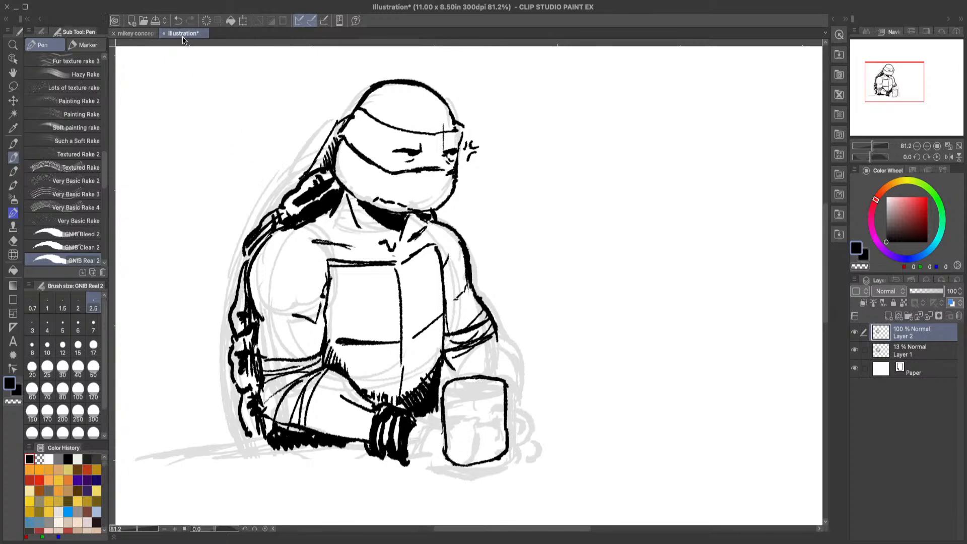
key("ctrl+z")
key("ctrl+z")
left_click_drag(445, 452, 500, 460)
Step: Ink a curved handle on the mug's face near its far side and hatch shading inside it
mouse_move(485, 405)
left_mouse_down()
mouse_move(499, 405)
mouse_move(503, 425)
mouse_move(502, 442)
mouse_move(487, 442)
left_mouse_up()
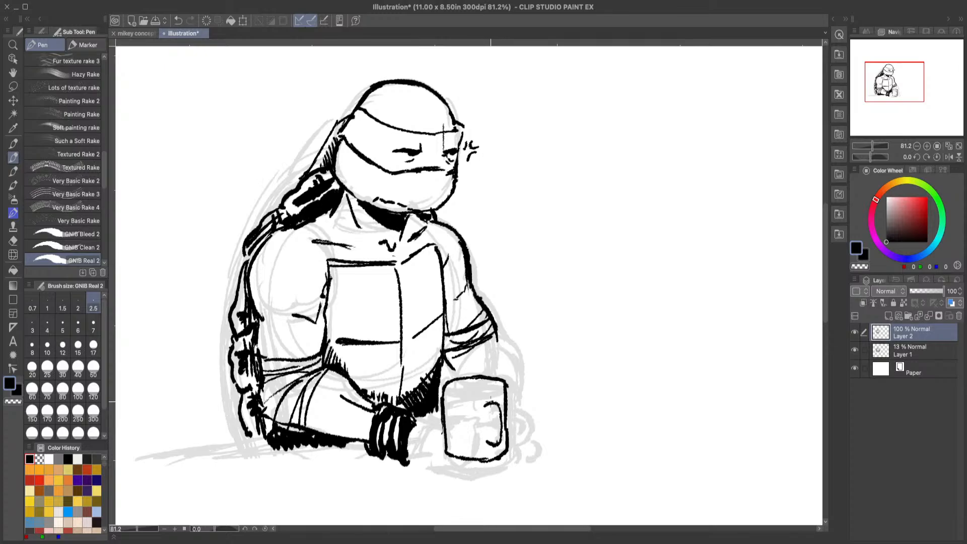
left_click_drag(484, 401, 492, 402)
left_click_drag(481, 409, 482, 419)
left_click_drag(492, 400, 499, 444)
Step: Clean up the mug's far outline and upper corner with transparent colour and re-ink the bottom edge in black
left_click(13, 402)
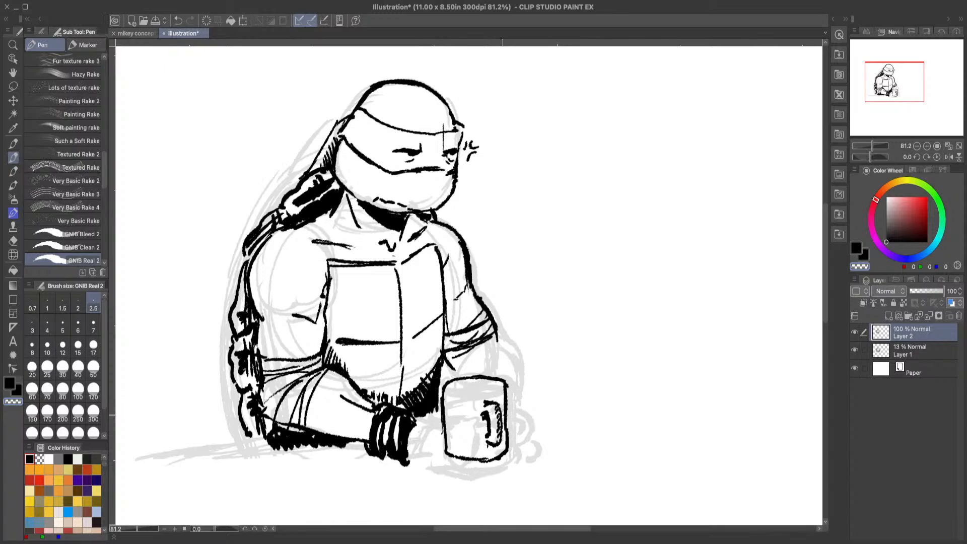
mouse_move(503, 419)
left_mouse_down()
mouse_move(504, 432)
mouse_move(505, 403)
mouse_move(509, 438)
left_mouse_up()
left_click(9, 383)
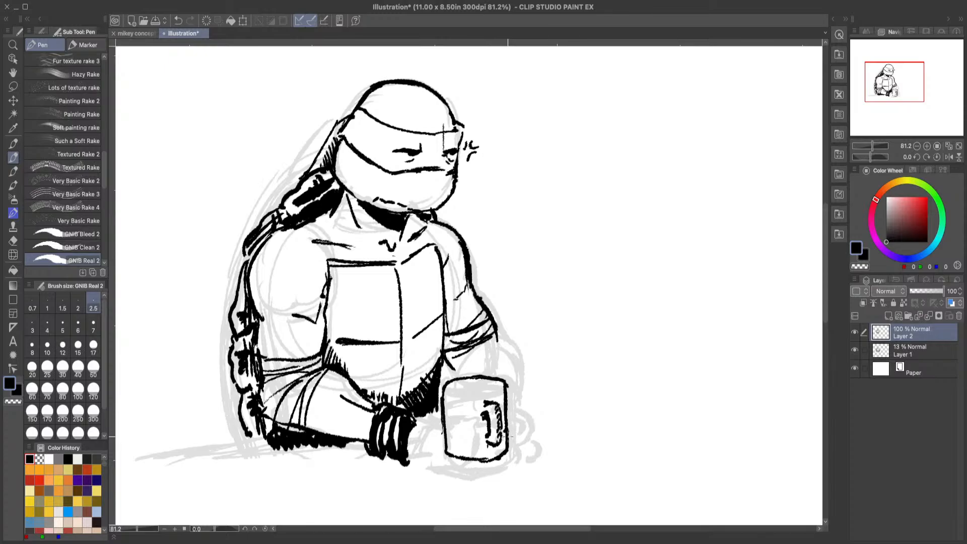
left_click(14, 401)
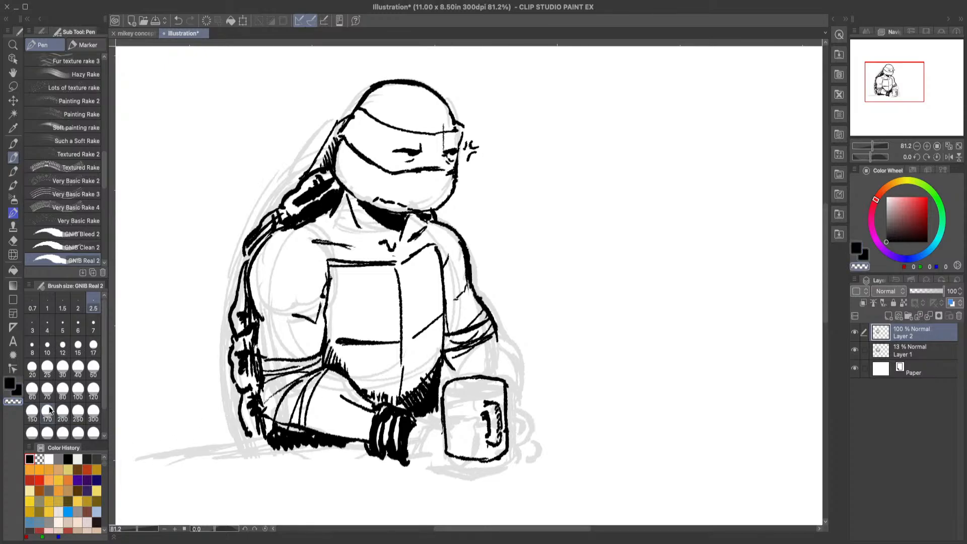
left_click_drag(509, 384, 511, 387)
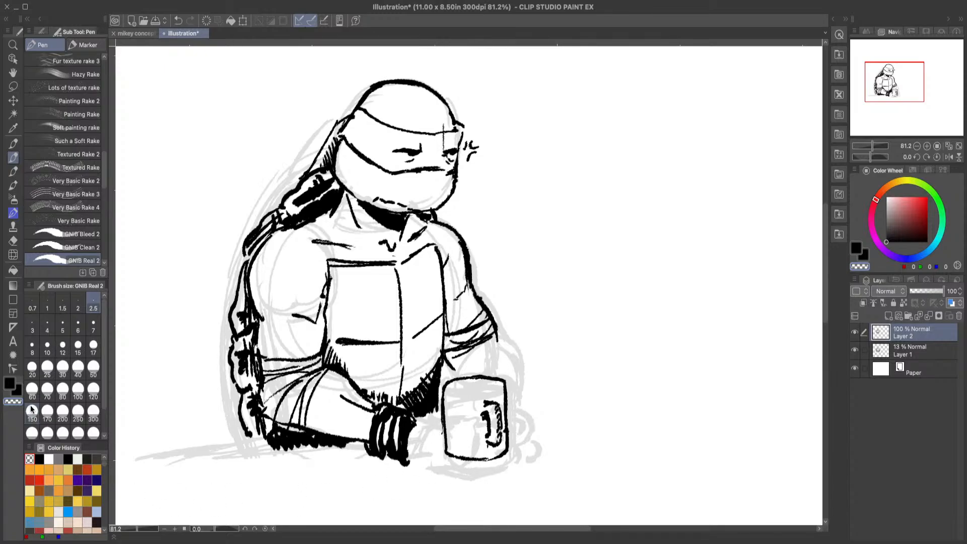
left_click(11, 386)
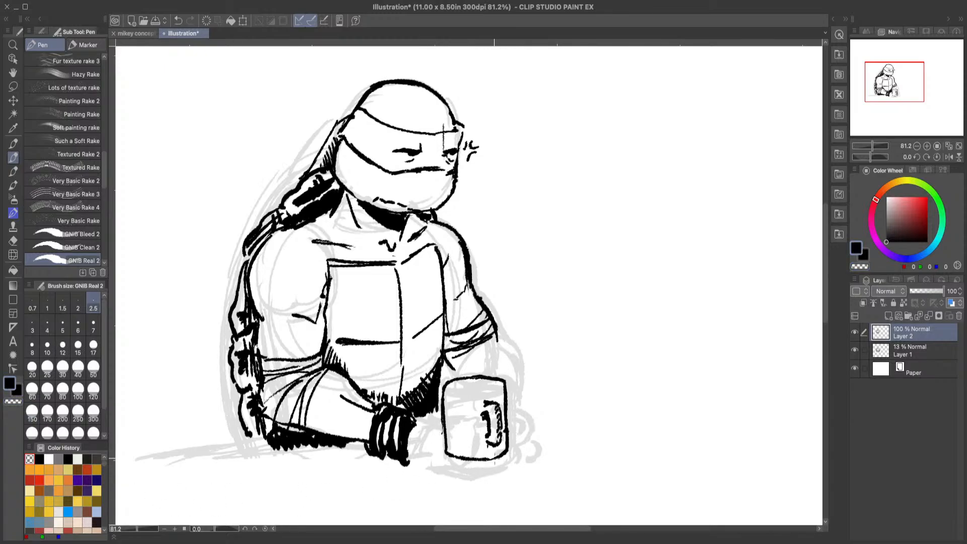
left_click_drag(482, 459, 507, 452)
Step: Ink the far hand curving behind the mug and add wrap lines along the far forearm down to the wrist
mouse_move(496, 336)
left_mouse_down()
mouse_move(502, 353)
mouse_move(484, 353)
mouse_move(506, 362)
mouse_move(511, 408)
left_mouse_up()
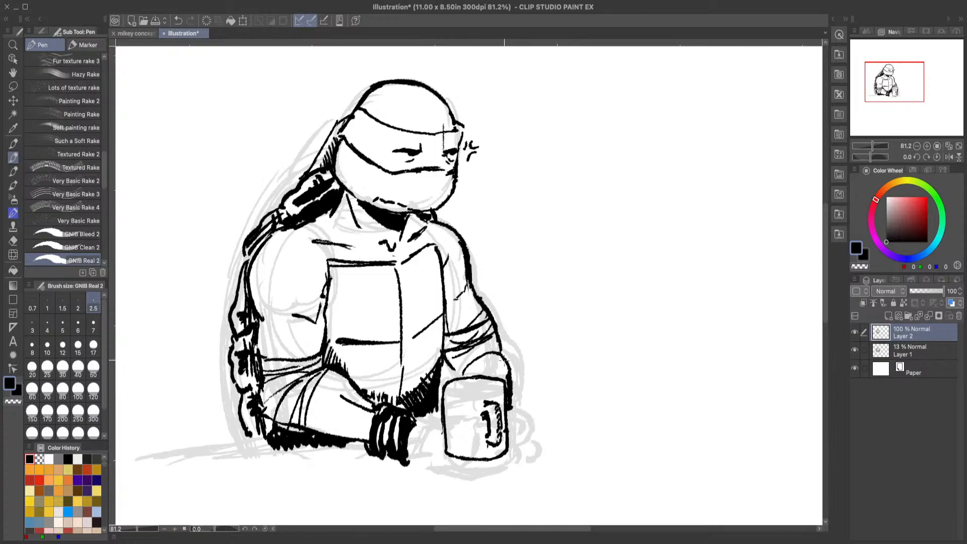
mouse_move(505, 361)
left_mouse_down()
mouse_move(464, 375)
mouse_move(462, 368)
left_mouse_up()
mouse_move(496, 335)
left_mouse_down()
mouse_move(451, 364)
mouse_move(456, 377)
left_mouse_up()
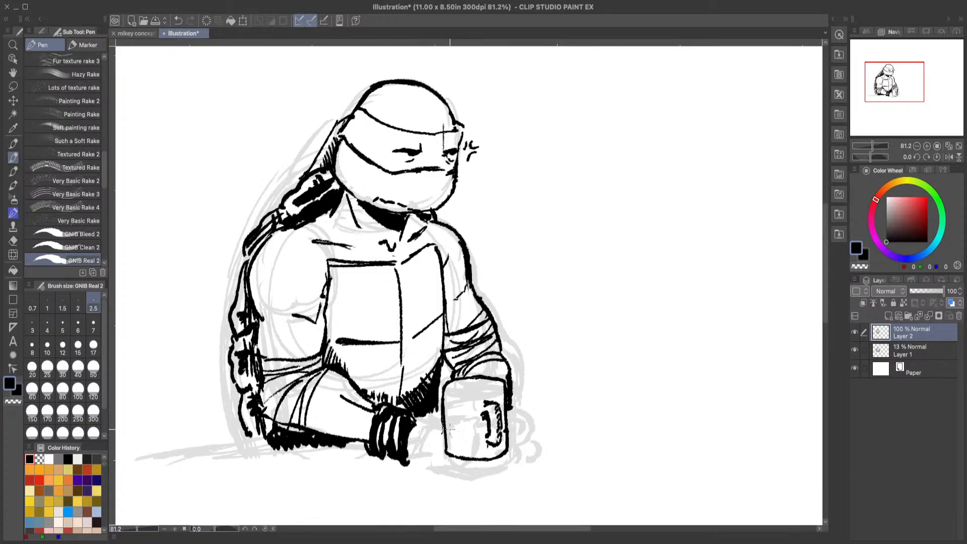
Step: Ink the near hand's upper line across the mug and blacken the mug's opening and the shadow behind its rim
left_click_drag(417, 429, 501, 460)
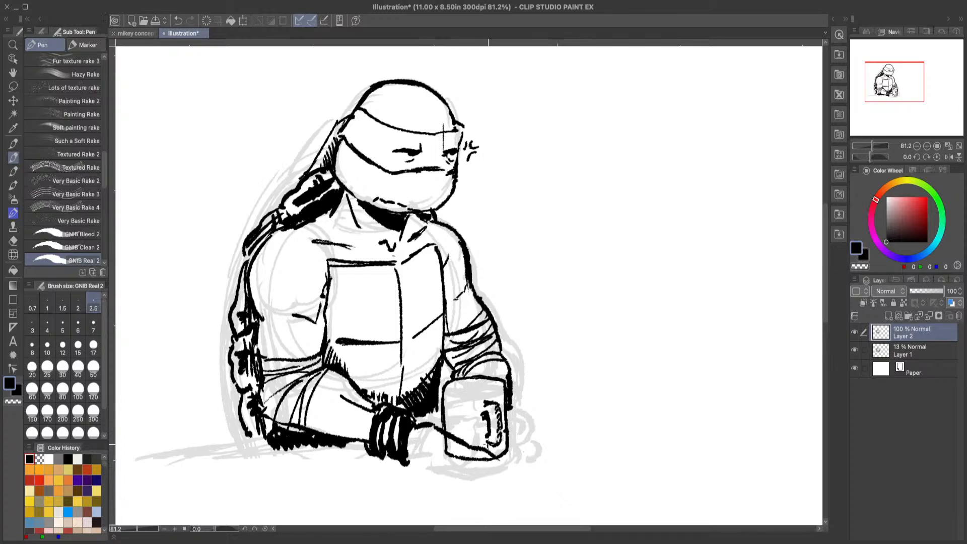
mouse_move(507, 380)
left_mouse_down()
mouse_move(479, 373)
mouse_move(498, 377)
left_mouse_up()
mouse_move(454, 384)
left_mouse_down()
mouse_move(496, 388)
mouse_move(466, 386)
left_mouse_up()
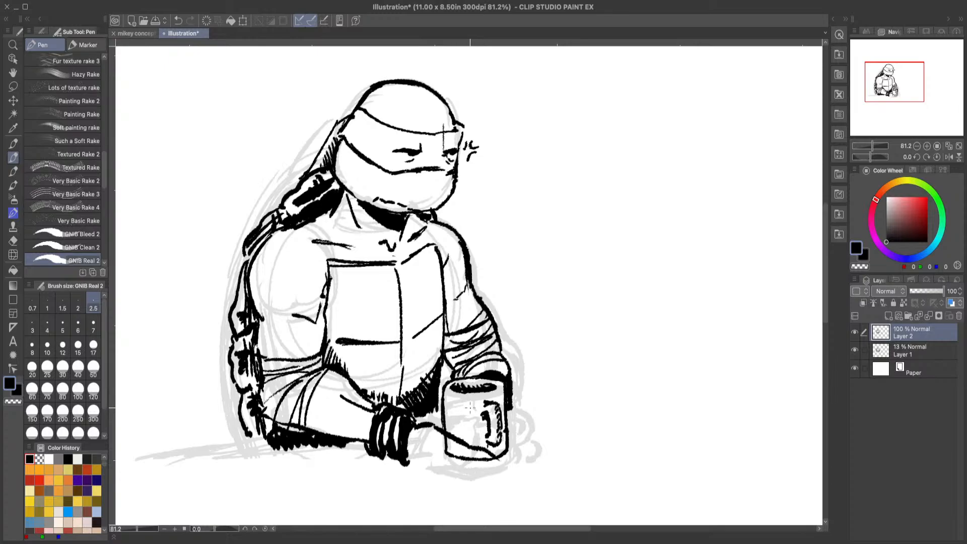
Step: Sketch a short curl off the far elbow and a loose looping shape in the blank space beside the arm
left_click_drag(485, 341, 524, 338)
mouse_move(527, 319)
left_mouse_down()
mouse_move(581, 242)
mouse_move(639, 292)
mouse_move(607, 310)
mouse_move(593, 280)
mouse_move(564, 317)
mouse_move(513, 357)
left_mouse_up()
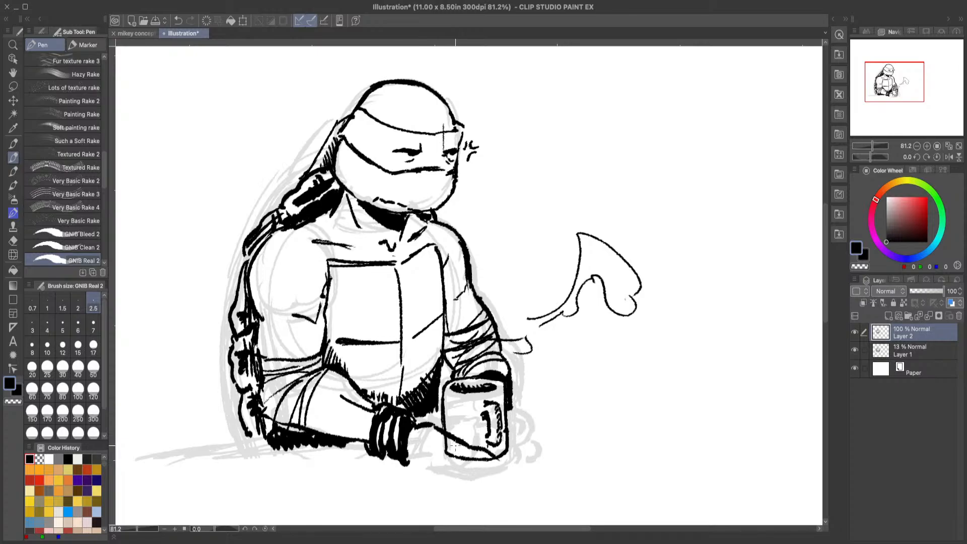
left_click_drag(411, 459, 503, 466)
left_click_drag(453, 431, 508, 463)
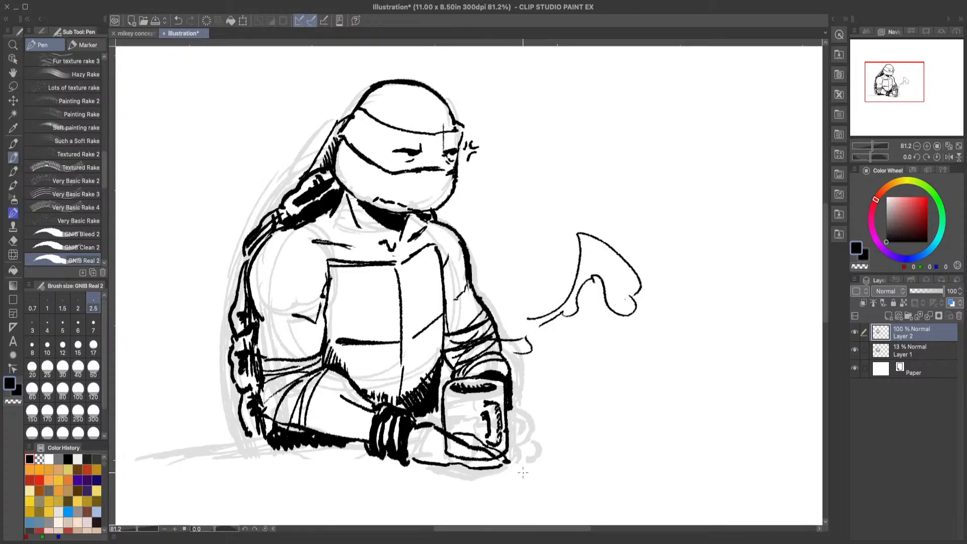
left_click(178, 23)
left_click(179, 23)
left_click(178, 25)
left_click(191, 21)
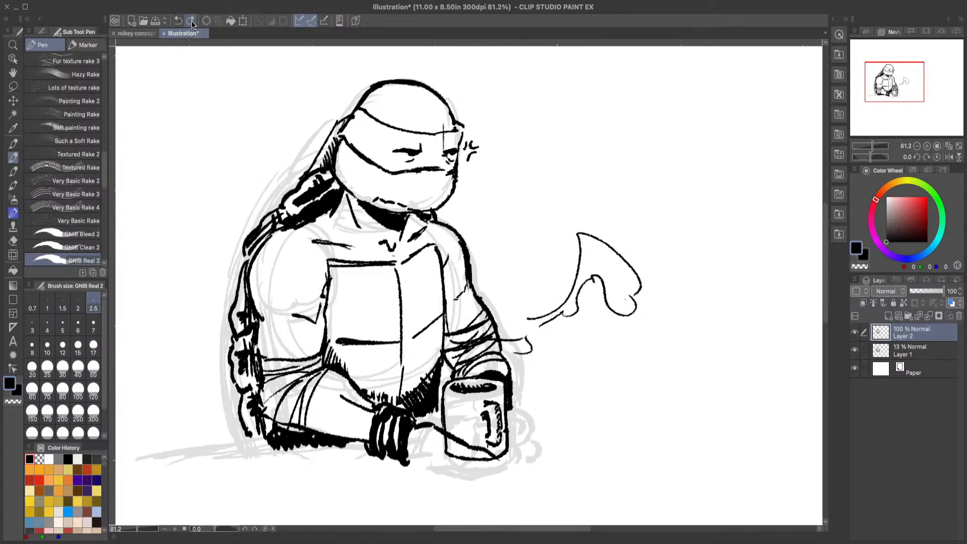
Step: Erase the near hand's diagonal line across the mug with the Hard eraser
left_click(13, 241)
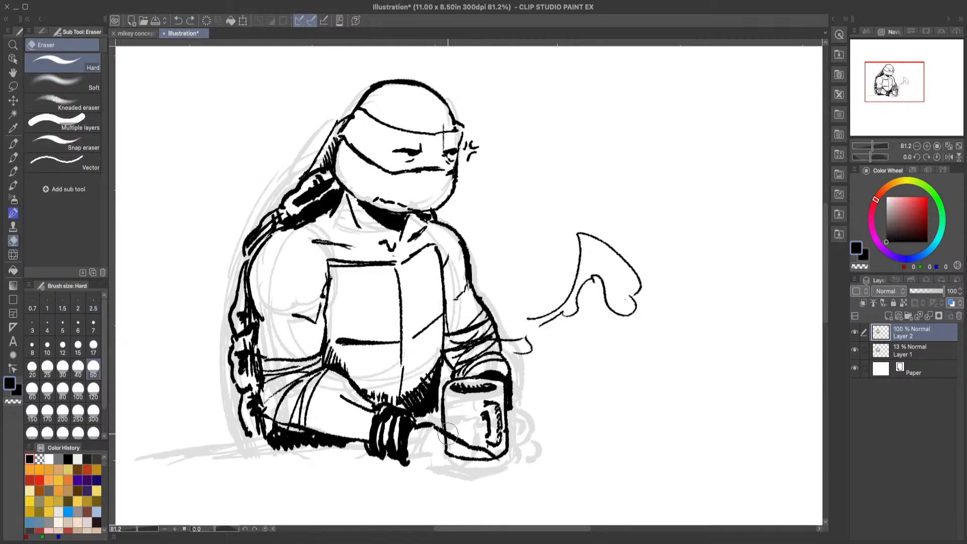
mouse_move(452, 429)
left_mouse_down()
mouse_move(453, 442)
mouse_move(494, 454)
mouse_move(494, 462)
mouse_move(429, 424)
mouse_move(439, 434)
left_mouse_up()
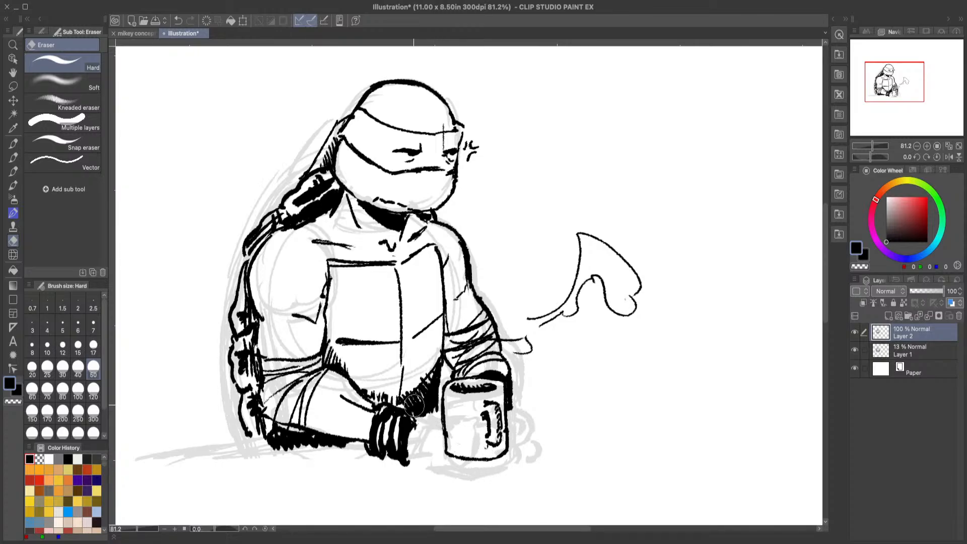
Step: Ink the table edge behind the near elbow with the GNIB Real 2 pen and extend the shell's base down to it
left_click(14, 157)
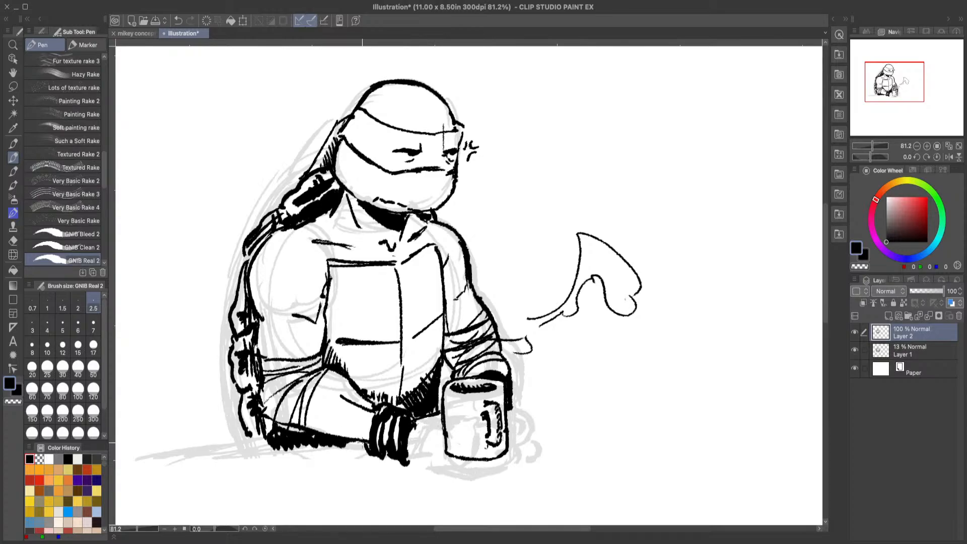
mouse_move(256, 451)
left_mouse_down()
mouse_move(323, 446)
mouse_move(191, 463)
left_mouse_up()
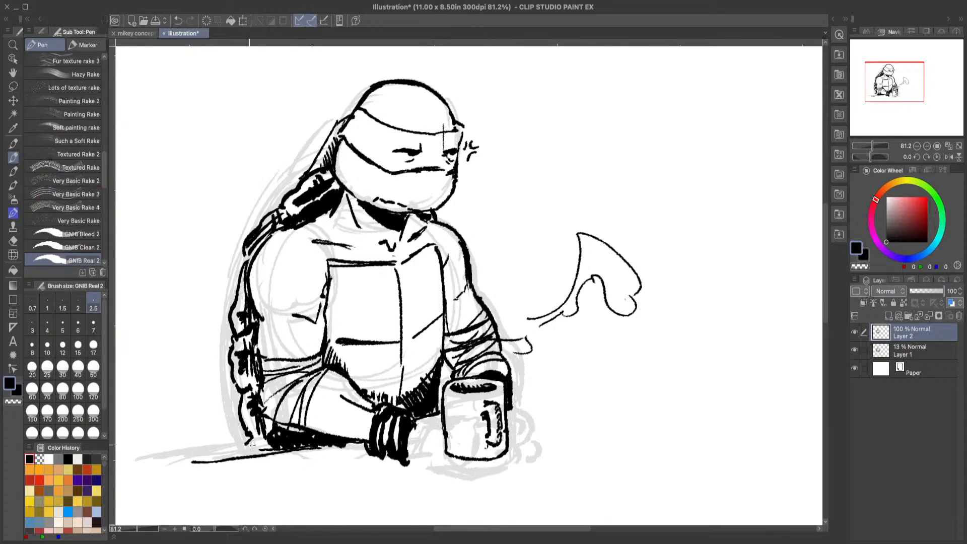
mouse_move(248, 444)
left_mouse_down()
mouse_move(269, 448)
mouse_move(248, 432)
left_mouse_up()
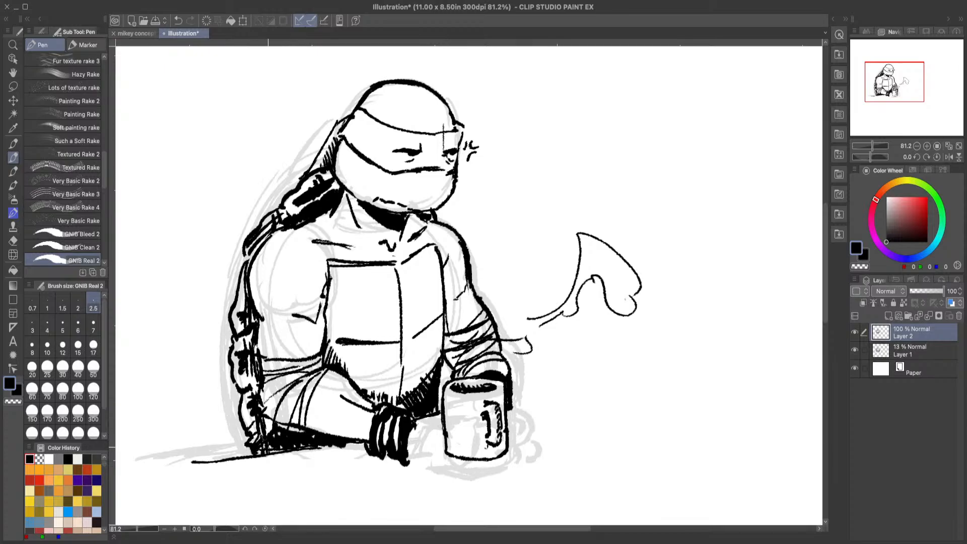
Step: Hide the Layer 1 sketch, then touch up the mask's far edge and ink crease lines under both eyes
left_click(855, 350)
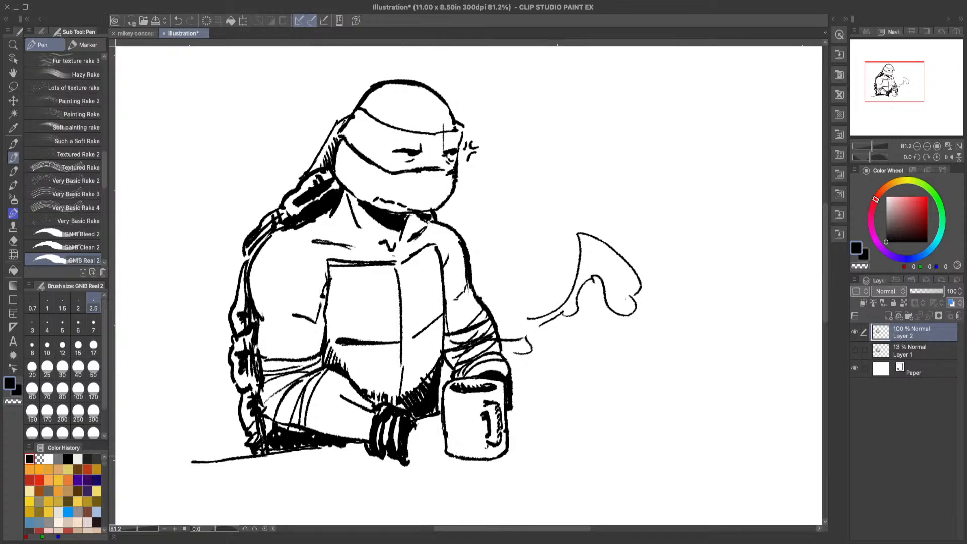
left_click_drag(454, 124, 457, 132)
left_click_drag(414, 160, 401, 165)
mouse_move(414, 156)
left_mouse_down()
mouse_move(395, 157)
mouse_move(456, 156)
left_mouse_up()
Step: Clear a small highlight in the near eye with transparent colour and return to black
left_click(13, 402)
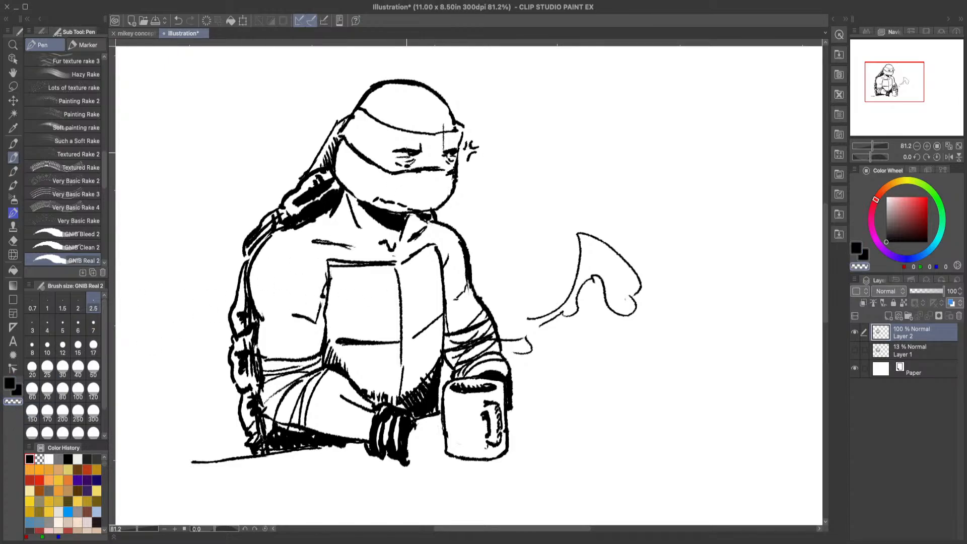
left_click_drag(407, 152, 409, 151)
key("ctrl+z")
left_click_drag(410, 150, 412, 149)
left_click(9, 383)
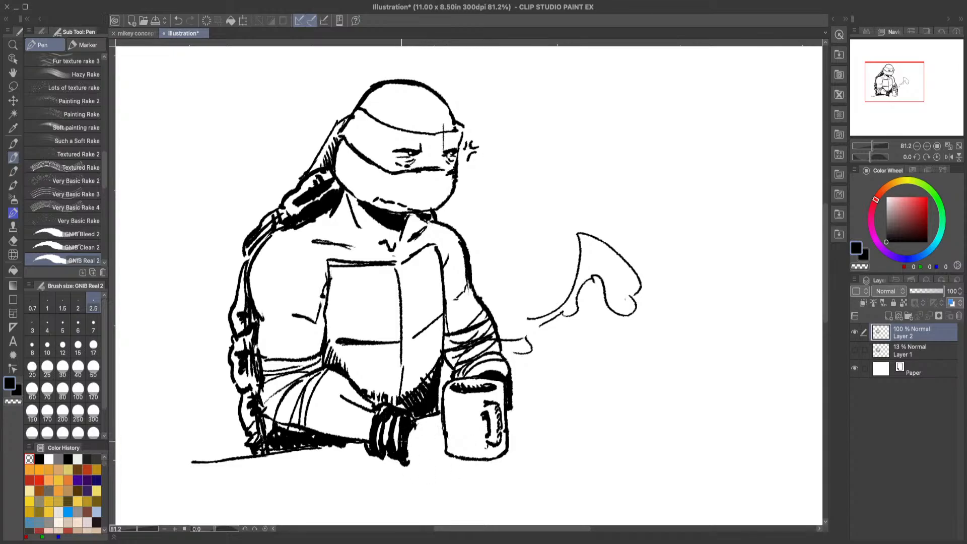
left_click_drag(416, 429, 487, 475)
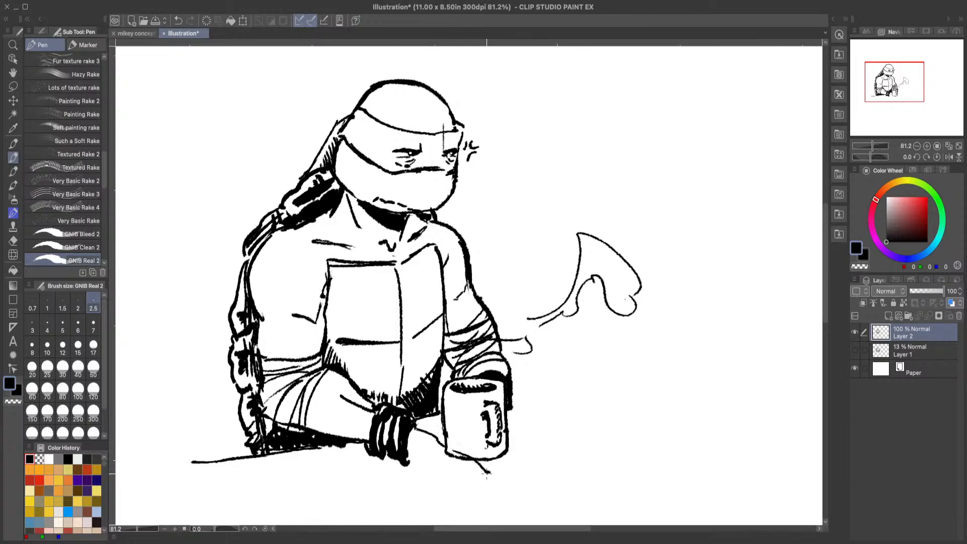
left_click(178, 21)
left_click(178, 20)
mouse_move(413, 424)
left_mouse_down()
mouse_move(439, 419)
mouse_move(419, 426)
left_mouse_up()
left_click_drag(449, 395, 436, 414)
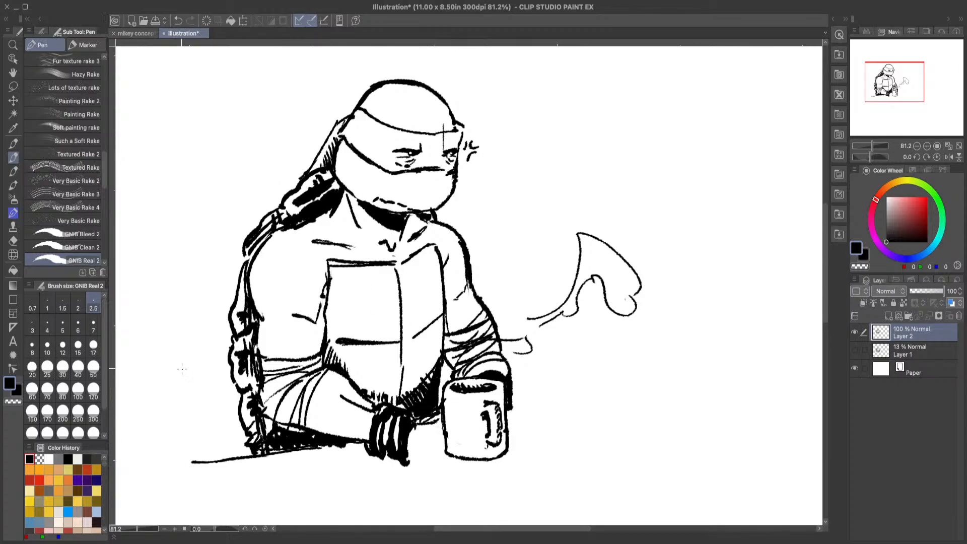
left_click(178, 21)
left_click(176, 21)
left_click(176, 21)
left_click(176, 22)
Step: Erase the stray ink between the wristband and the mug and ink the near hand wrapping around the mug's base with its fingers
left_click(13, 241)
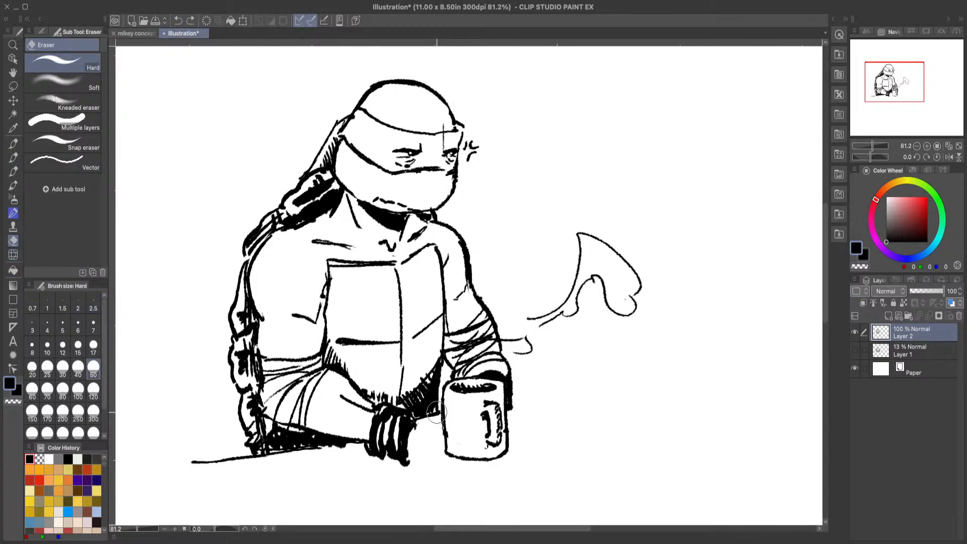
left_click_drag(436, 413, 418, 418)
left_click(13, 157)
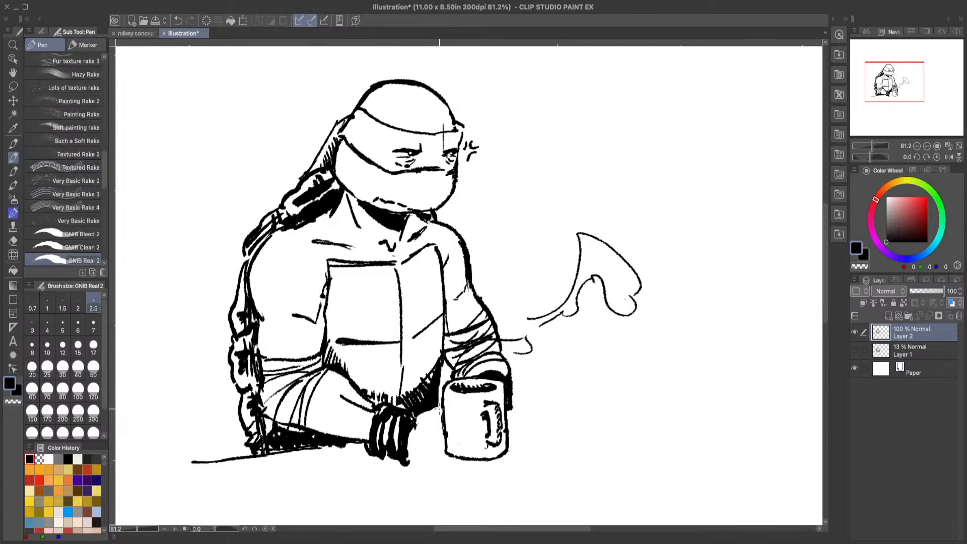
mouse_move(417, 424)
left_mouse_down()
mouse_move(441, 408)
mouse_move(417, 424)
mouse_move(436, 472)
mouse_move(481, 464)
left_mouse_up()
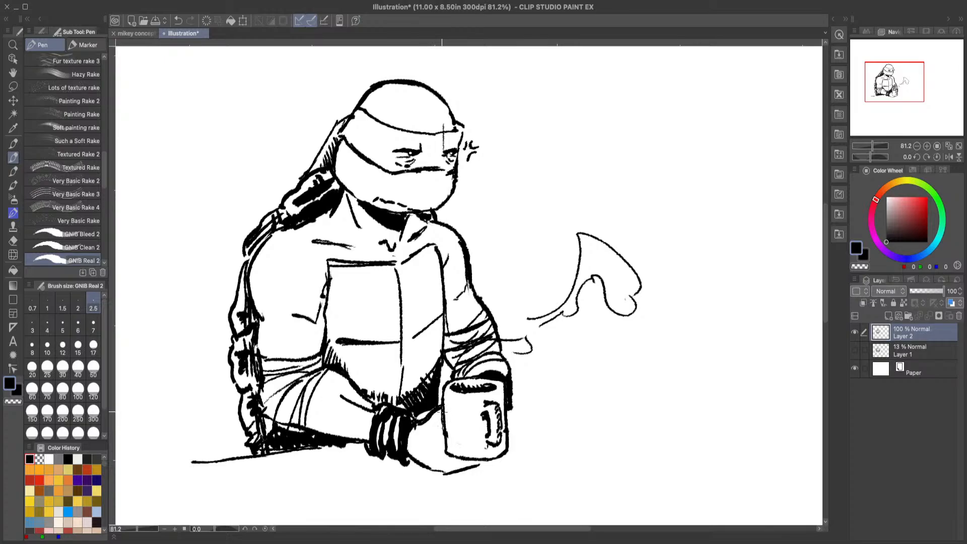
left_click_drag(465, 430, 482, 425)
mouse_move(462, 449)
left_mouse_down()
mouse_move(498, 456)
mouse_move(468, 470)
left_mouse_up()
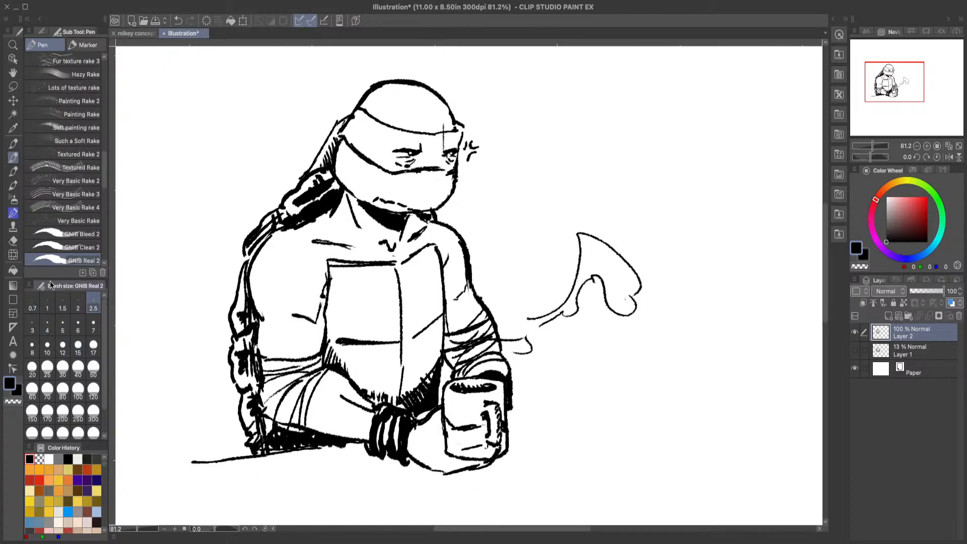
Step: Erase the mug's lower outline where it crosses the near hand with the Hard eraser
left_click(13, 241)
left_click(15, 269)
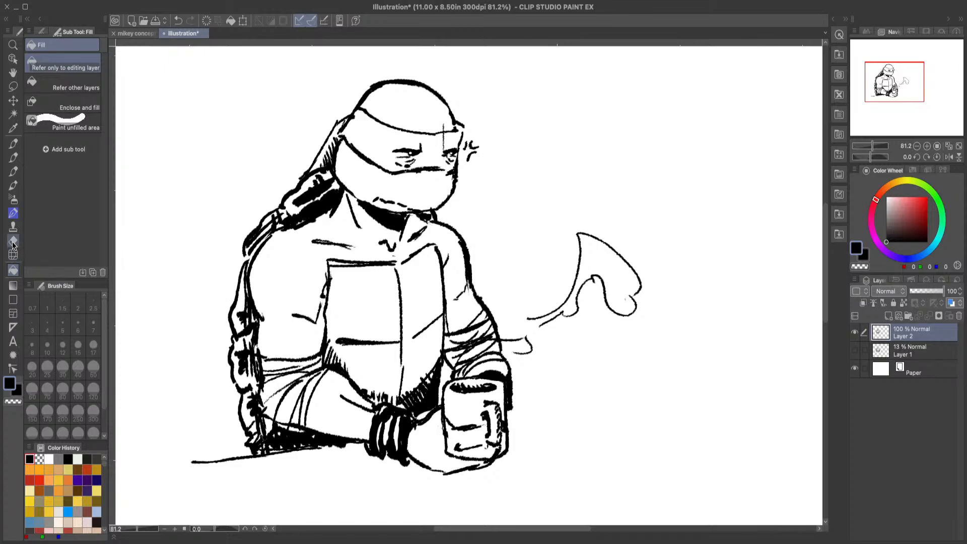
left_click(13, 240)
mouse_move(442, 434)
left_mouse_down()
mouse_move(462, 462)
mouse_move(487, 457)
left_mouse_up()
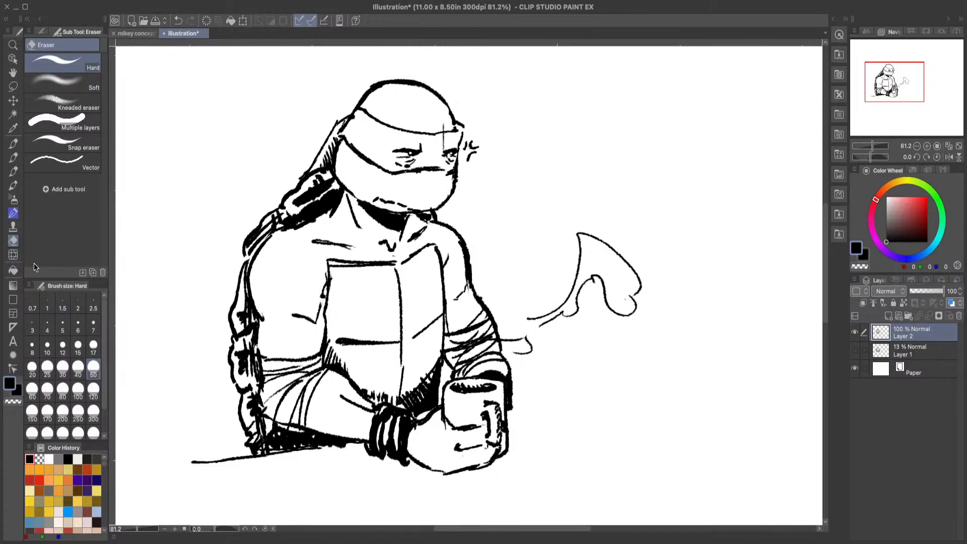
Step: Ink hatching in the shadow under the chin and strengthen the crease between the near arm and the chest plate with the GNIB Real 2 pen
left_click(13, 45)
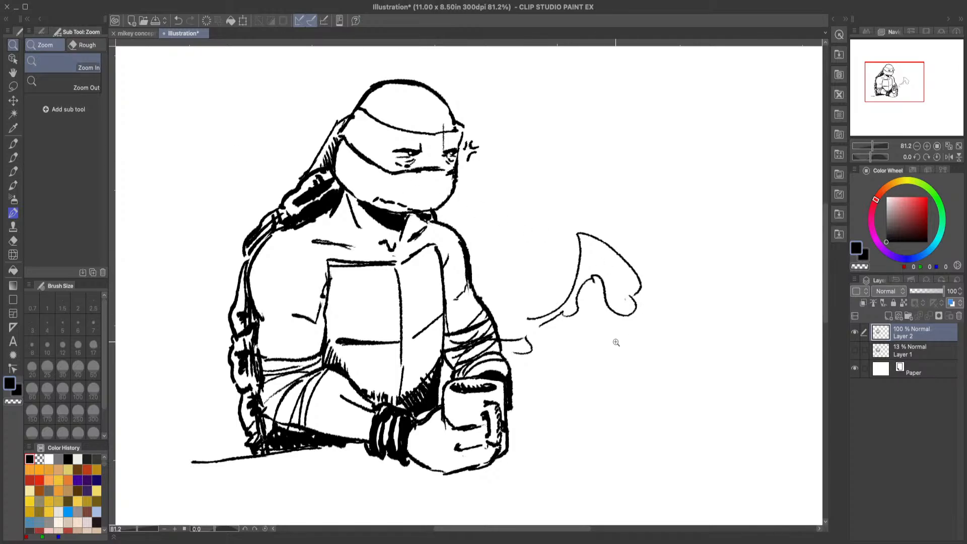
left_click_drag(611, 364, 595, 361)
left_click_drag(752, 343, 769, 349)
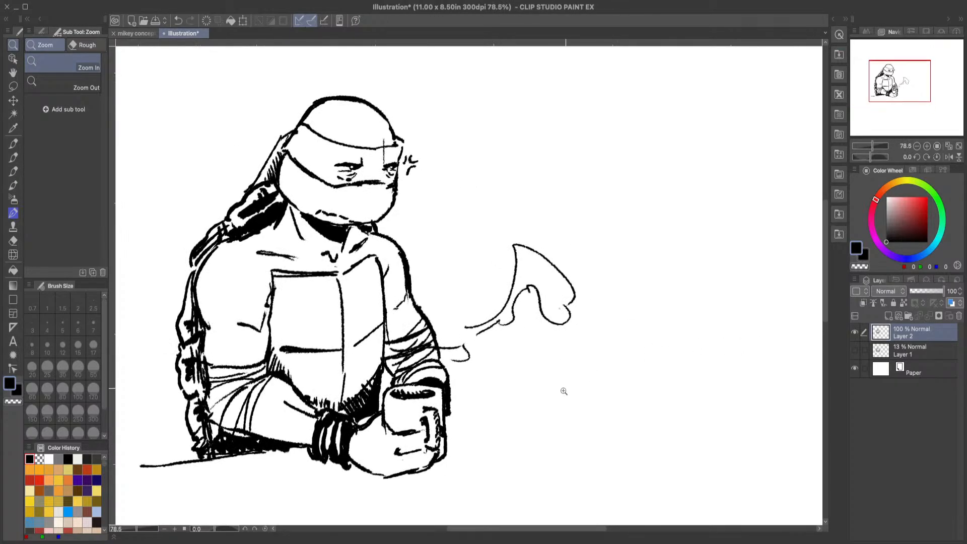
left_click(13, 157)
mouse_move(341, 237)
left_mouse_down()
mouse_move(333, 249)
mouse_move(302, 228)
left_mouse_up()
left_click_drag(311, 214, 304, 225)
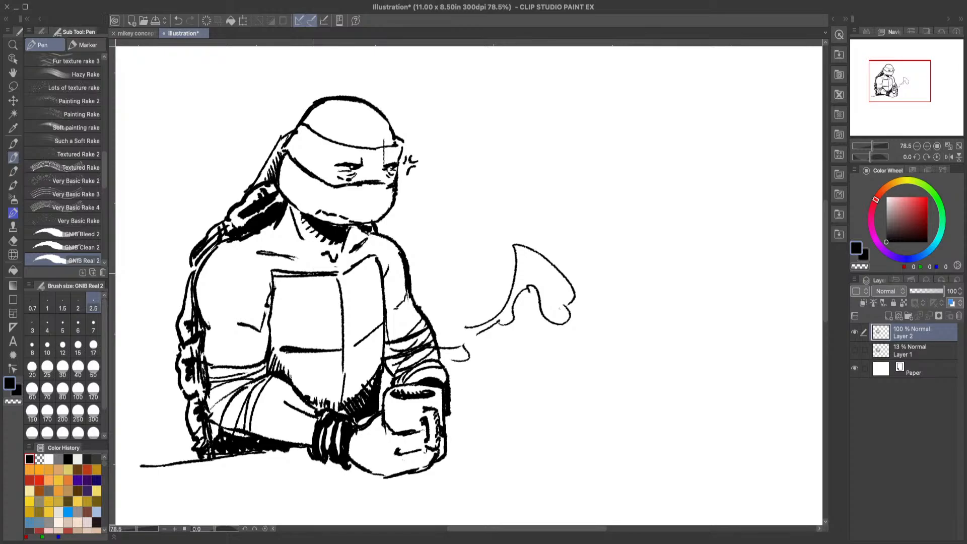
left_click_drag(270, 294, 257, 334)
mouse_move(825, 303)
left_mouse_down()
mouse_move(825, 291)
mouse_move(834, 295)
left_mouse_up()
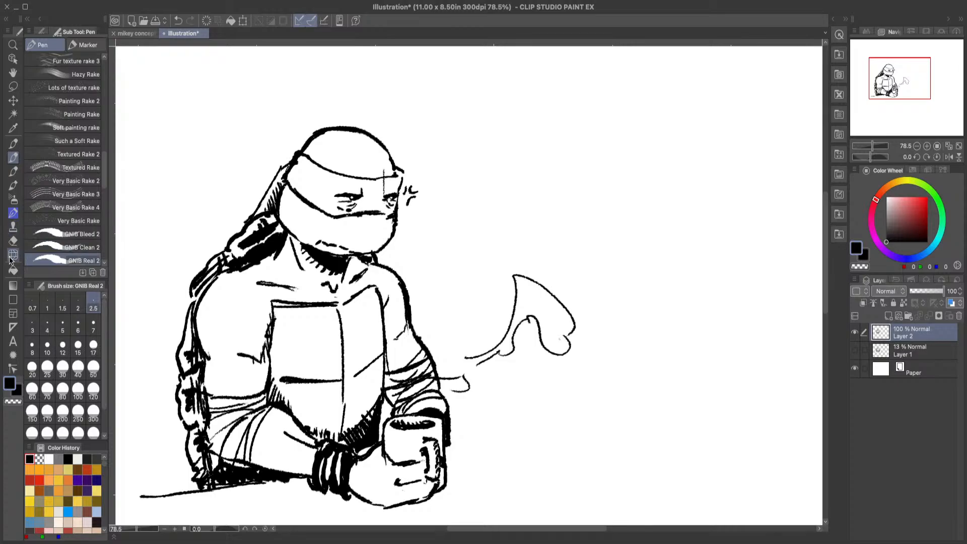
Step: Trim the ink at the back of the mask band and beside the far eye with transparent colour, returning to black
left_click(14, 402)
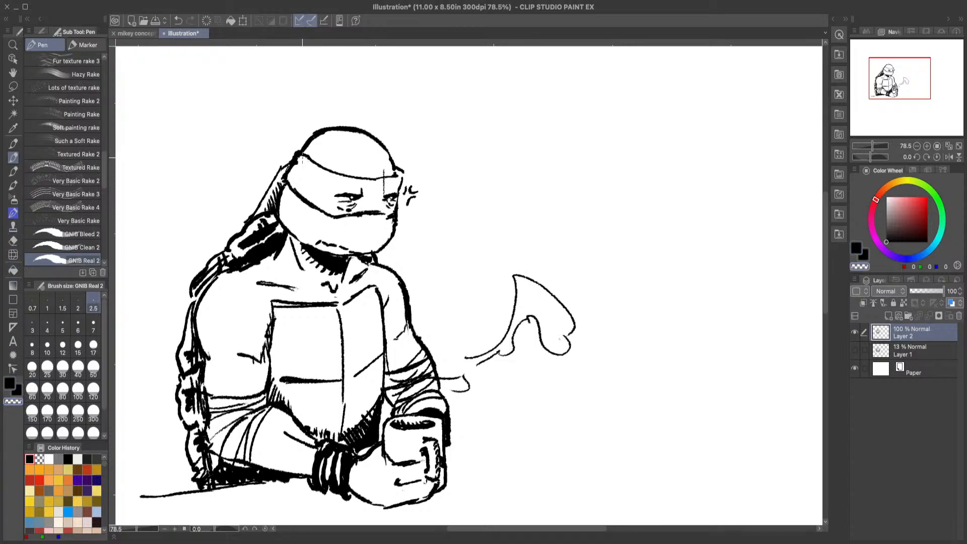
left_click_drag(302, 157, 288, 177)
left_click_drag(387, 213, 386, 212)
left_click(9, 384)
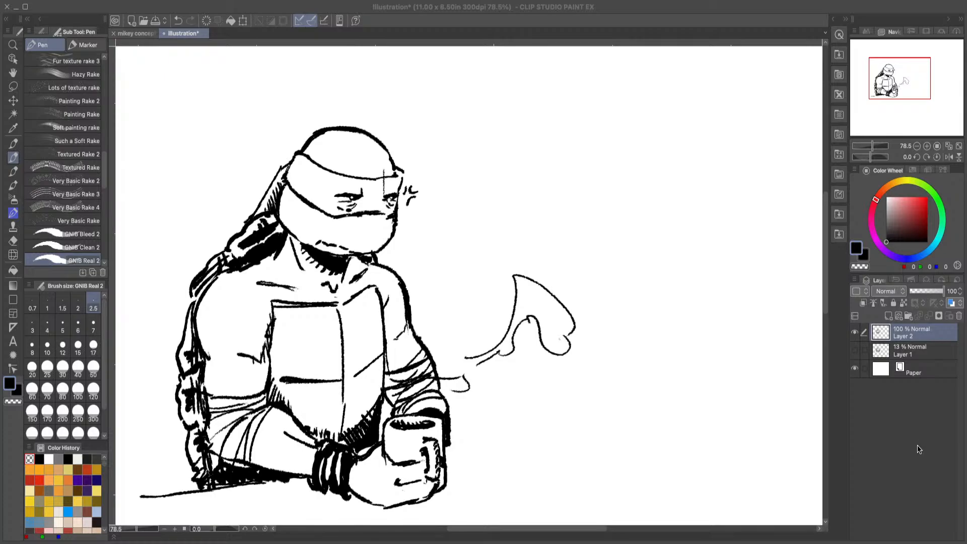
Step: Ink the mask's far corner, trim its lower far edge with transparent colour, and re-ink the mask's lower edge in black
left_click(932, 410)
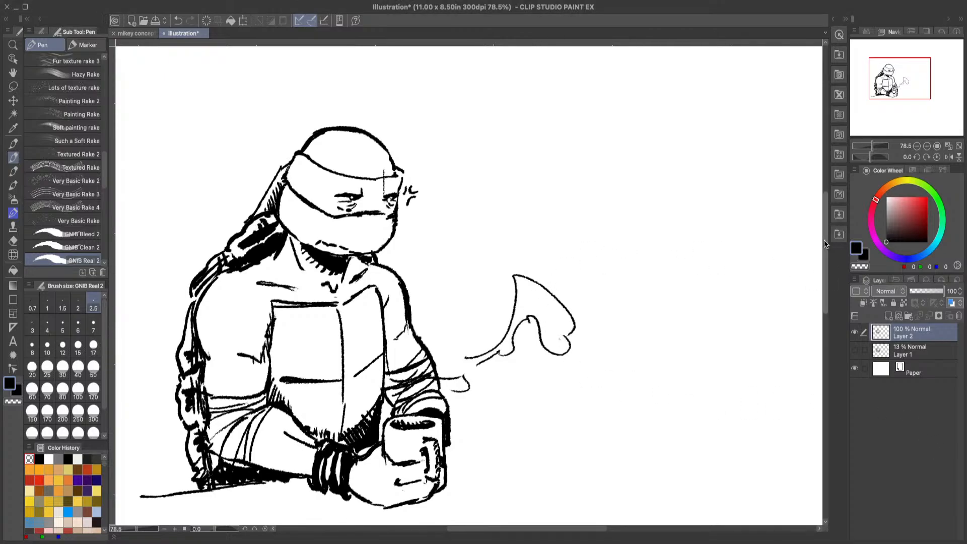
scroll(427, 129, "down", 3)
scroll(427, 129, "up", 2)
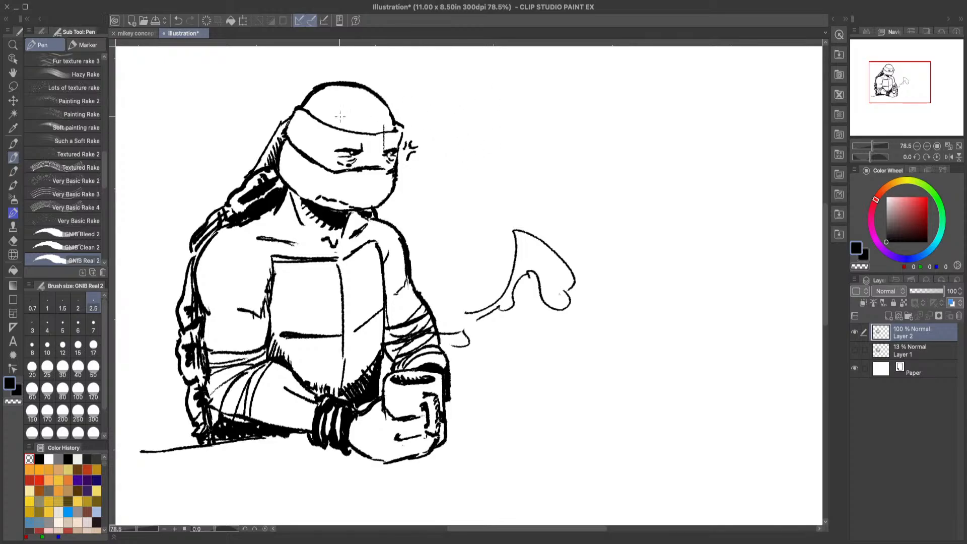
left_click_drag(826, 253, 825, 246)
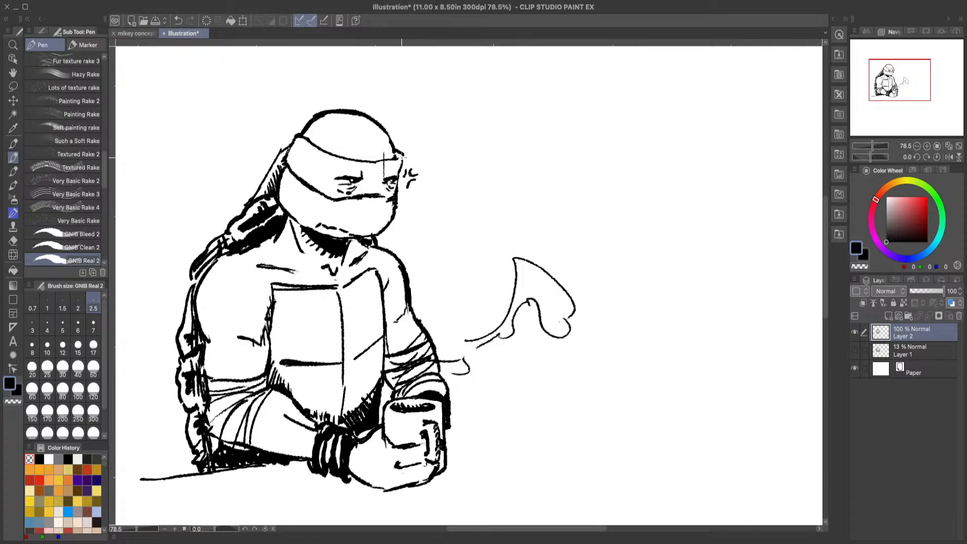
left_click_drag(403, 154, 402, 160)
left_click(15, 402)
left_click_drag(391, 195, 396, 192)
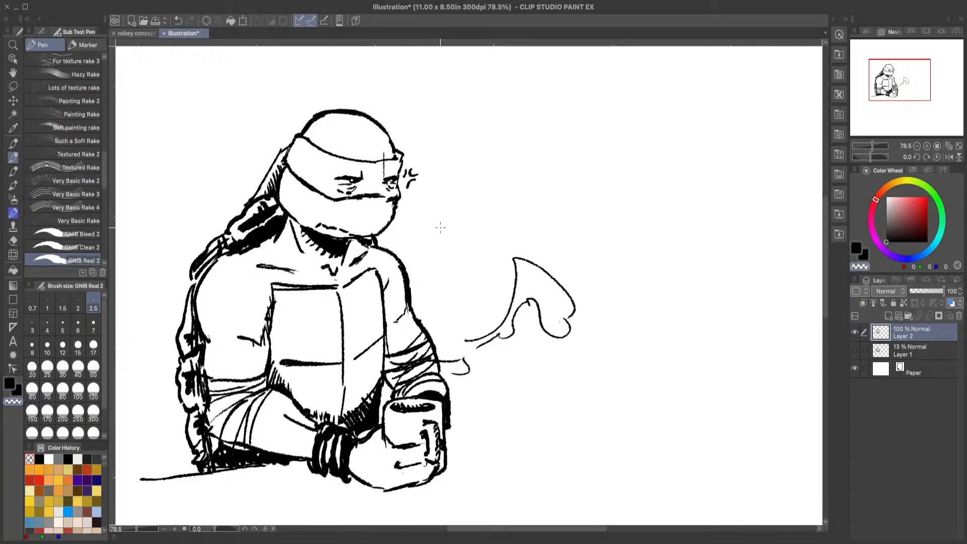
mouse_move(394, 200)
left_mouse_down()
mouse_move(395, 192)
mouse_move(347, 196)
mouse_move(398, 196)
left_mouse_up()
left_click(9, 384)
left_click_drag(401, 195, 346, 201)
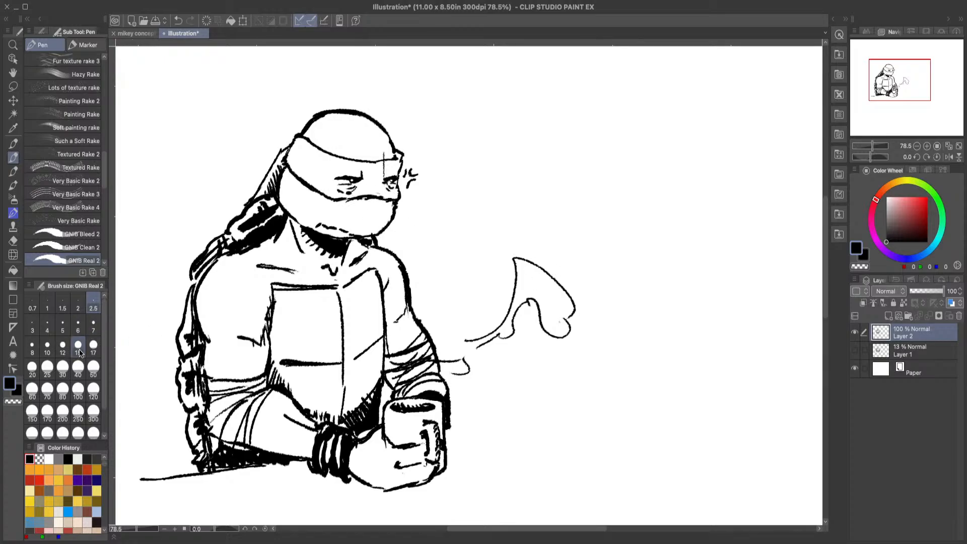
Step: Trim the outer end of the table edge behind the near elbow with transparent colour and return to black
key("c")
left_click(374, 232)
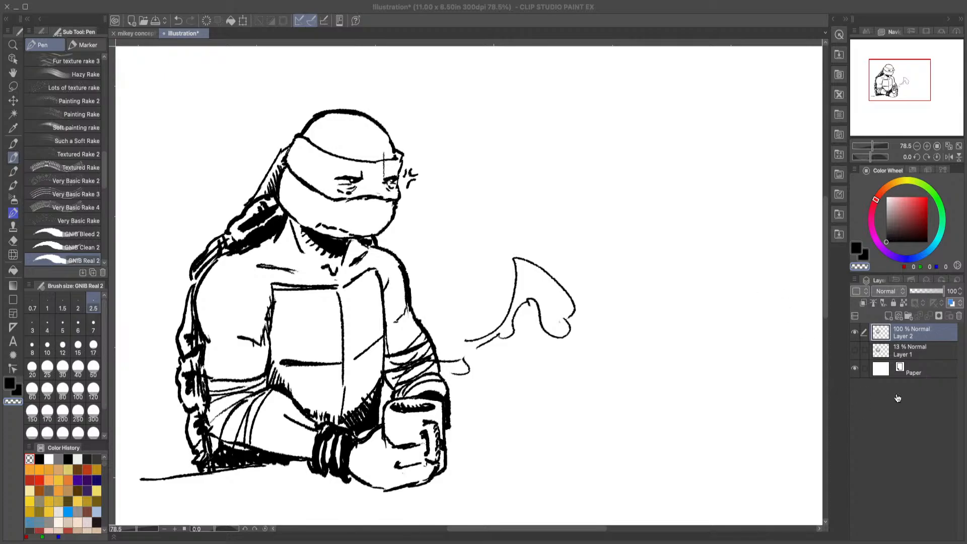
left_click(926, 425)
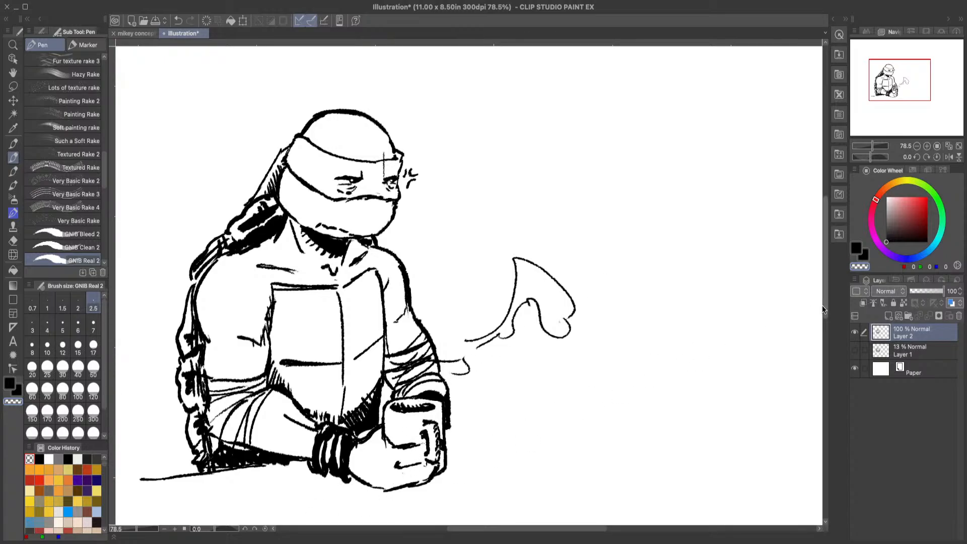
mouse_move(825, 301)
left_mouse_down()
mouse_move(824, 326)
mouse_move(825, 315)
left_mouse_up()
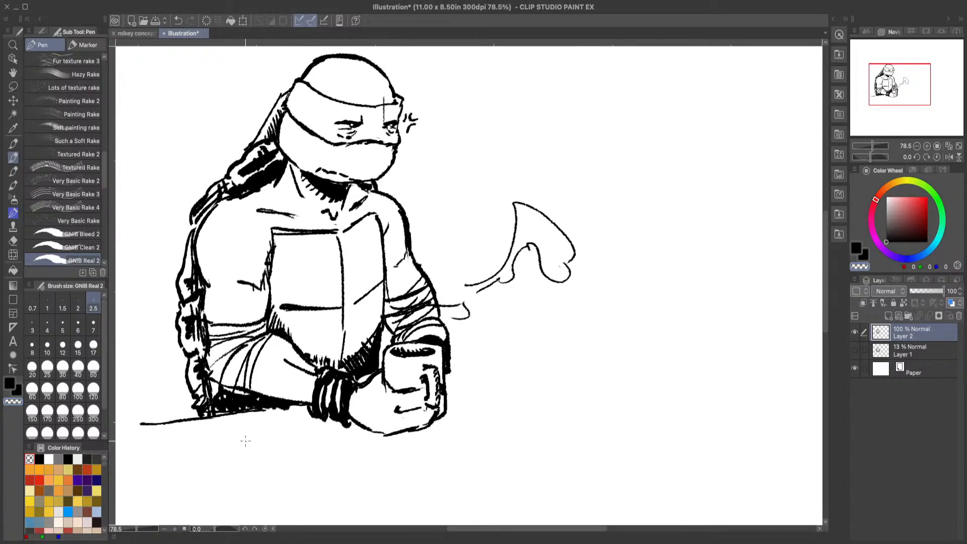
key("ctrl+z")
left_click_drag(145, 423, 140, 424)
left_click(10, 383)
left_click_drag(140, 425, 162, 421)
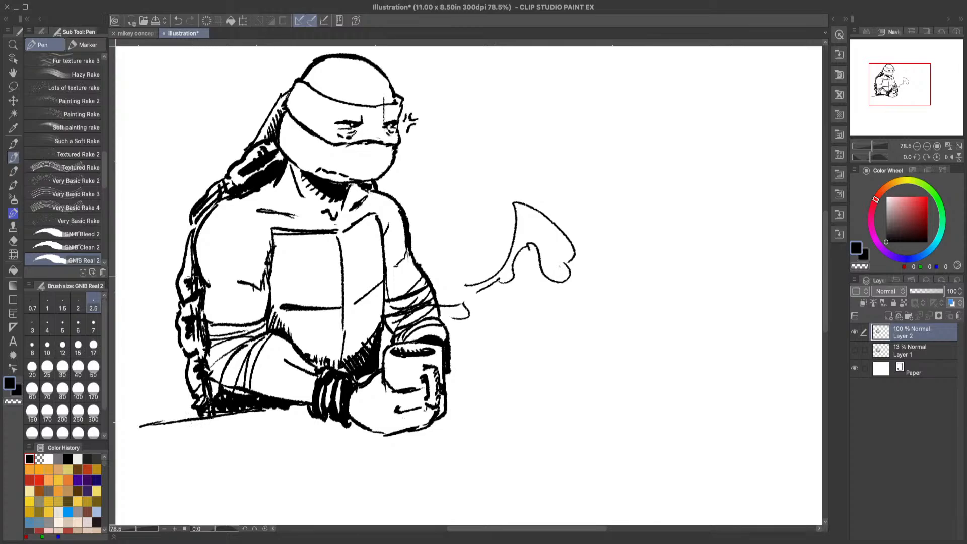
key("ctrl+z")
Step: Ink a short table edge beyond the mug and clear stray ink between the wristband and the near hand with transparent colour
left_click_drag(450, 369, 480, 363)
left_click(18, 402)
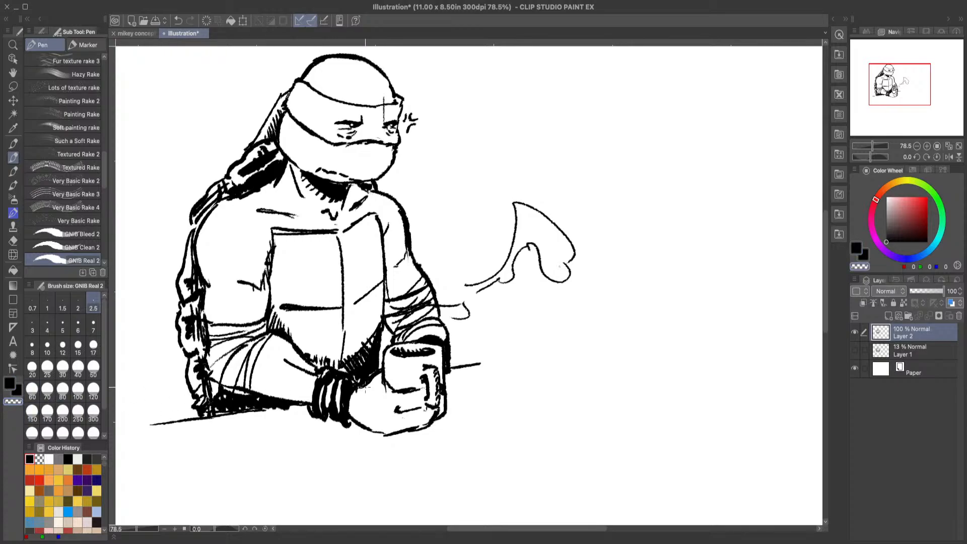
left_click_drag(360, 390, 375, 380)
left_click(9, 384)
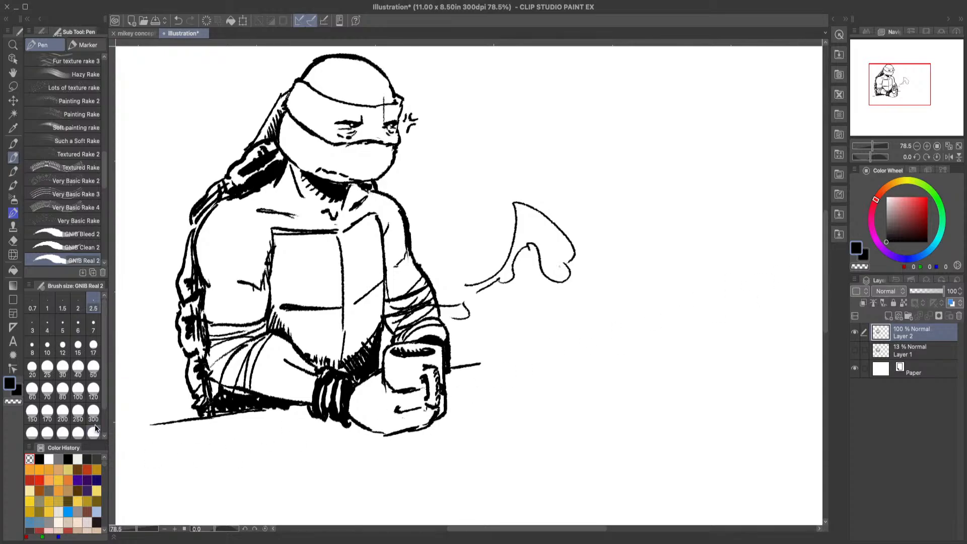
Step: Clear the far forearm's wrap lines where the steam passes in front of them with transparent colour, returning to black
left_click(13, 401)
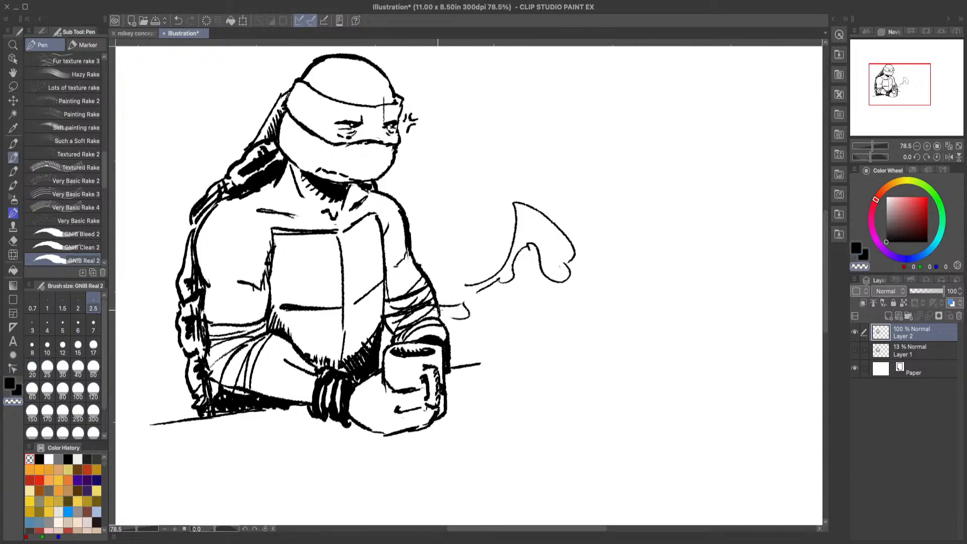
mouse_move(437, 309)
left_mouse_down()
mouse_move(418, 310)
mouse_move(396, 335)
left_mouse_up()
mouse_move(452, 317)
left_mouse_down()
mouse_move(400, 336)
mouse_move(424, 318)
left_mouse_up()
left_click(9, 384)
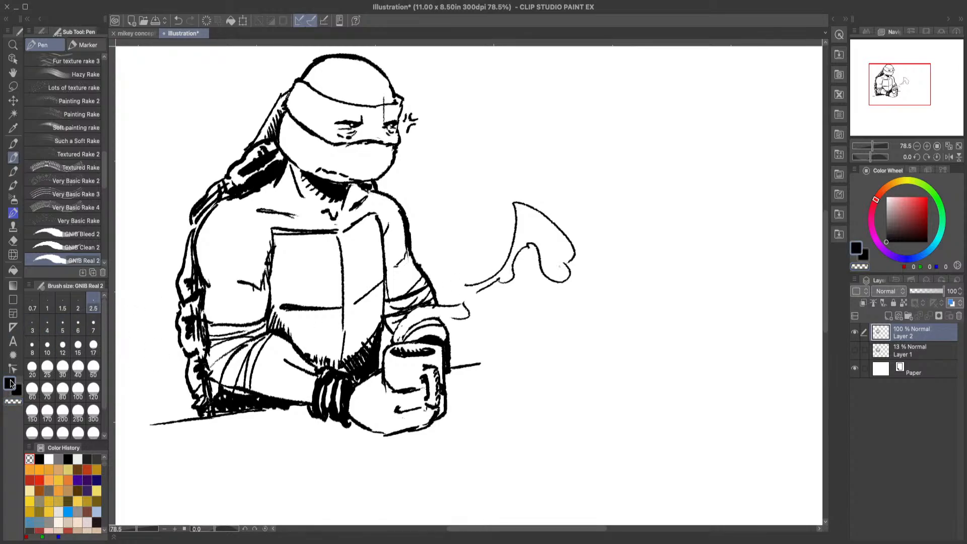
Step: Ink the steam's curling outline across the far forearm down to the mug, trimming the overlaps with transparent colour
left_click_drag(460, 284, 473, 317)
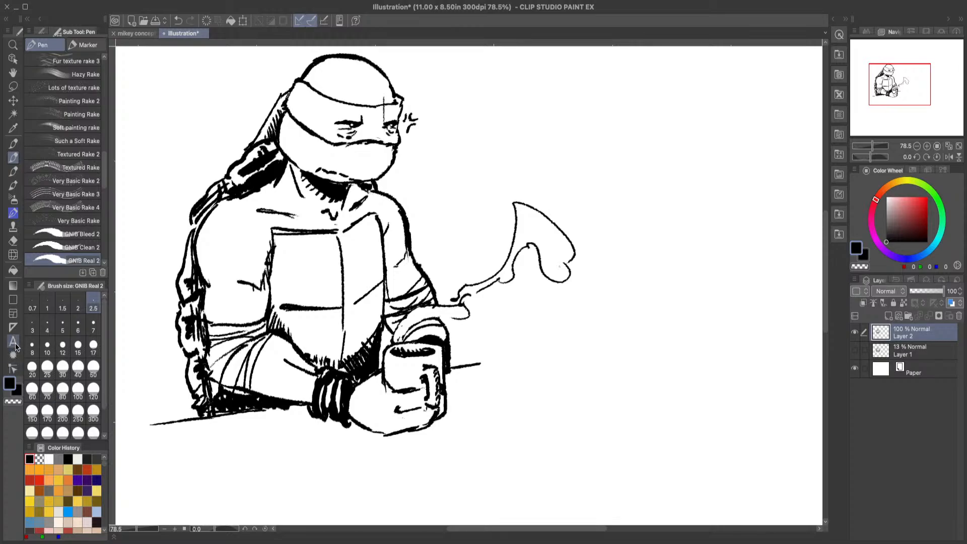
left_click(13, 401)
mouse_move(468, 299)
left_mouse_down()
mouse_move(461, 312)
mouse_move(457, 302)
left_mouse_up()
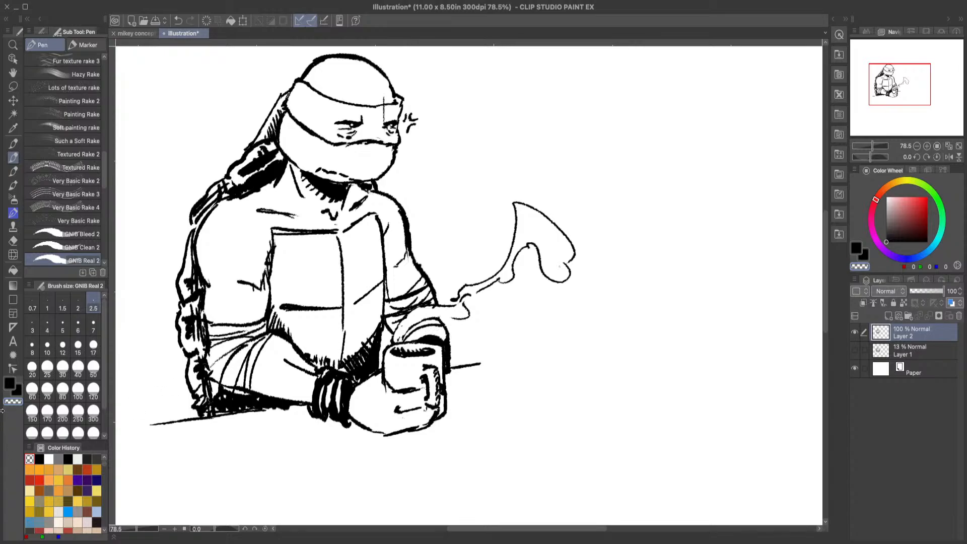
key("c")
mouse_move(455, 318)
left_mouse_down()
mouse_move(424, 316)
mouse_move(396, 341)
left_mouse_up()
left_click_drag(436, 317, 445, 323)
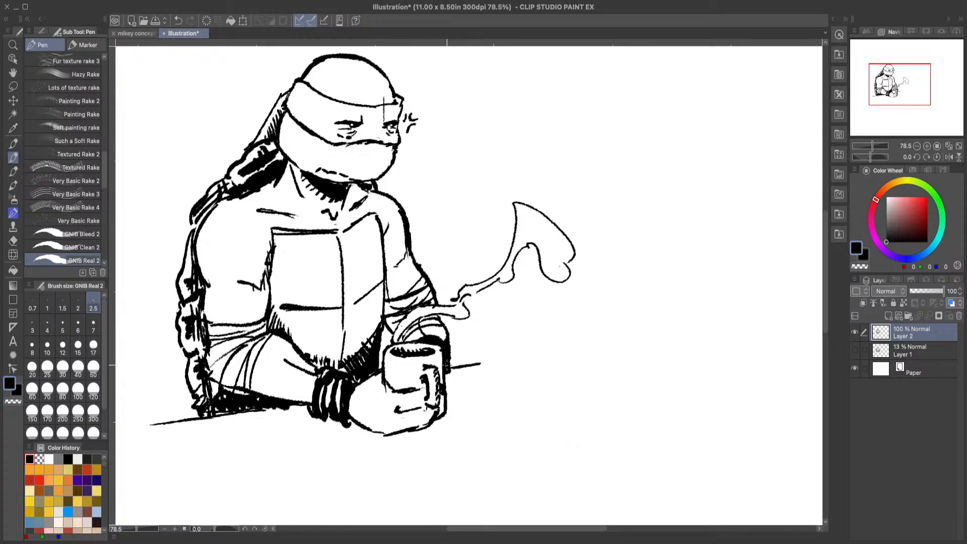
Step: Clear the ink inside the steam just above the mug's rim with transparent colour and retouch the steam's outline in black
left_click(19, 401)
mouse_move(415, 320)
left_mouse_down()
mouse_move(439, 353)
mouse_move(432, 340)
mouse_move(395, 341)
mouse_move(412, 321)
mouse_move(417, 336)
left_mouse_up()
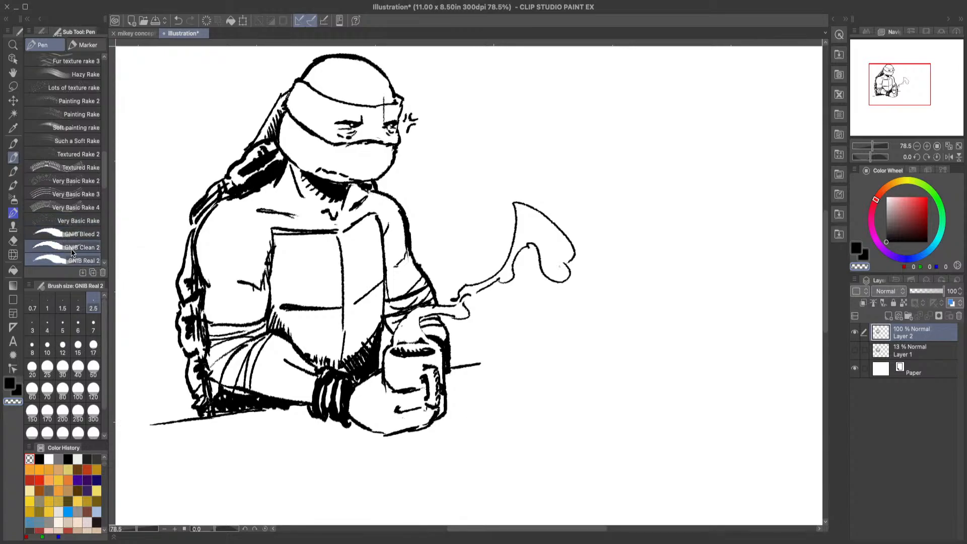
left_click(10, 385)
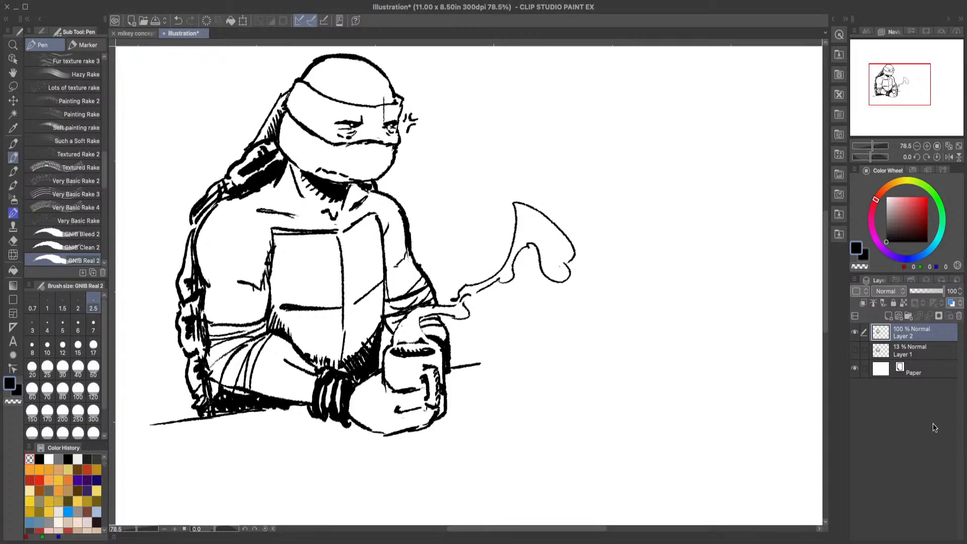
left_click_drag(461, 303, 485, 287)
scroll(459, 520, "right", 5)
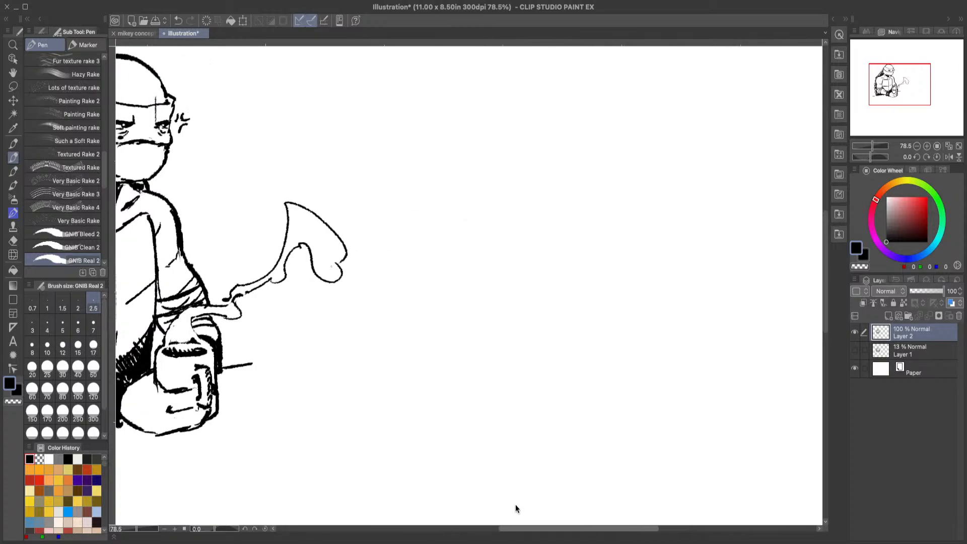
mouse_move(508, 217)
left_mouse_down()
mouse_move(526, 184)
mouse_move(551, 190)
mouse_move(558, 215)
left_mouse_up()
left_click_drag(558, 216, 539, 229)
left_click(178, 20)
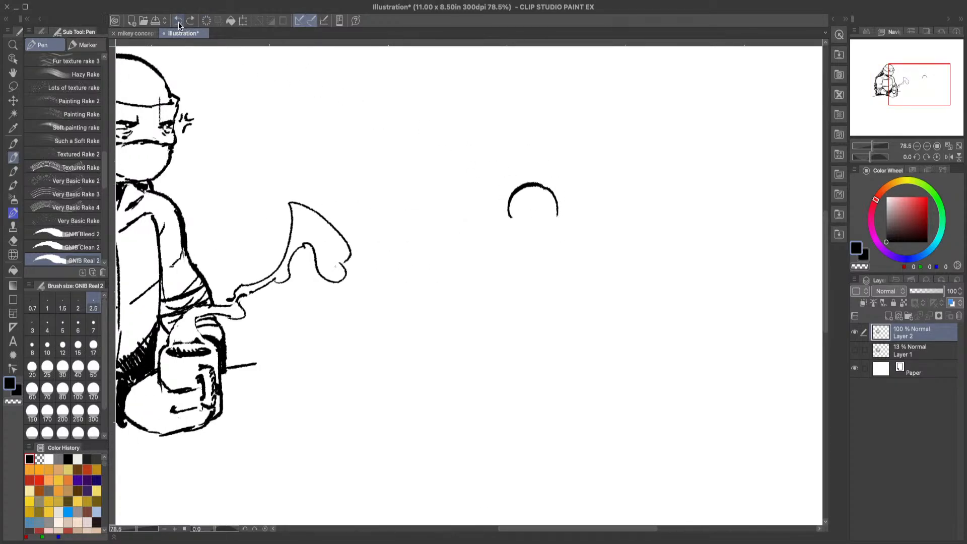
left_click(178, 21)
left_click(179, 22)
Step: Sketch a second figure's torso in the empty area beyond the steam, with a rounded chest, a tapering waist and a pointed pelvis
mouse_move(501, 252)
left_mouse_down()
mouse_move(557, 191)
mouse_move(573, 219)
mouse_move(570, 253)
mouse_move(499, 247)
mouse_move(538, 200)
mouse_move(571, 198)
mouse_move(579, 216)
mouse_move(567, 245)
mouse_move(512, 259)
mouse_move(513, 292)
mouse_move(540, 304)
mouse_move(566, 293)
left_mouse_up()
mouse_move(571, 256)
left_mouse_down()
mouse_move(568, 297)
mouse_move(553, 313)
left_mouse_up()
mouse_move(496, 273)
left_mouse_down()
mouse_move(508, 297)
mouse_move(557, 304)
mouse_move(544, 328)
mouse_move(558, 315)
mouse_move(553, 328)
mouse_move(526, 320)
left_mouse_up()
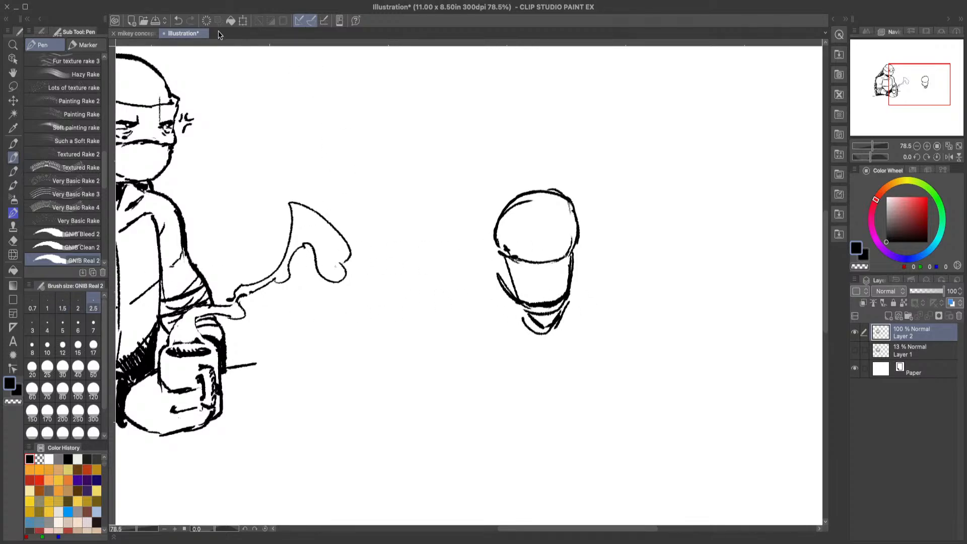
left_click(181, 21)
mouse_move(522, 311)
left_mouse_down()
mouse_move(557, 327)
mouse_move(565, 305)
left_mouse_up()
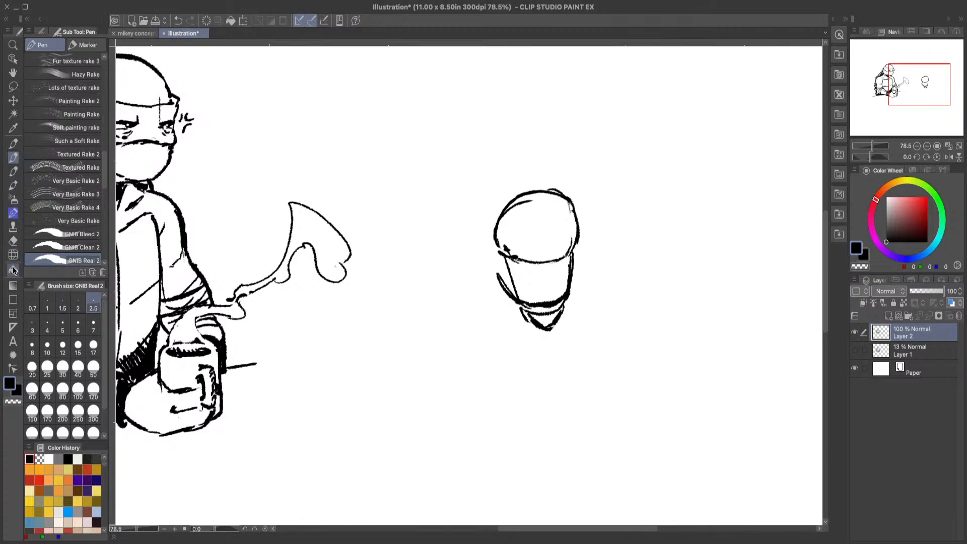
Step: Erase the waist lines inside the second figure's lower torso and re-ink its sides as one tapered shape
left_click(13, 240)
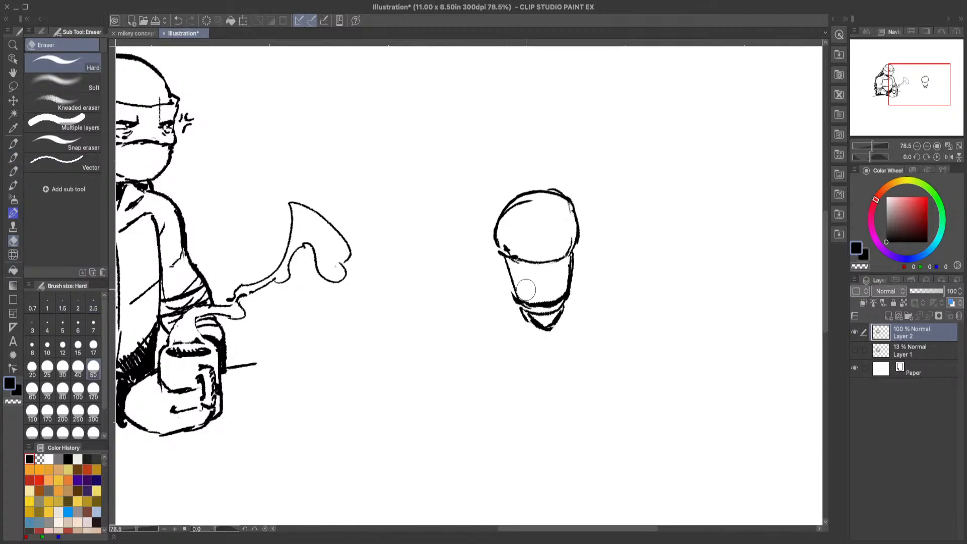
mouse_move(524, 282)
left_mouse_down()
mouse_move(534, 302)
mouse_move(559, 294)
mouse_move(557, 278)
left_mouse_up()
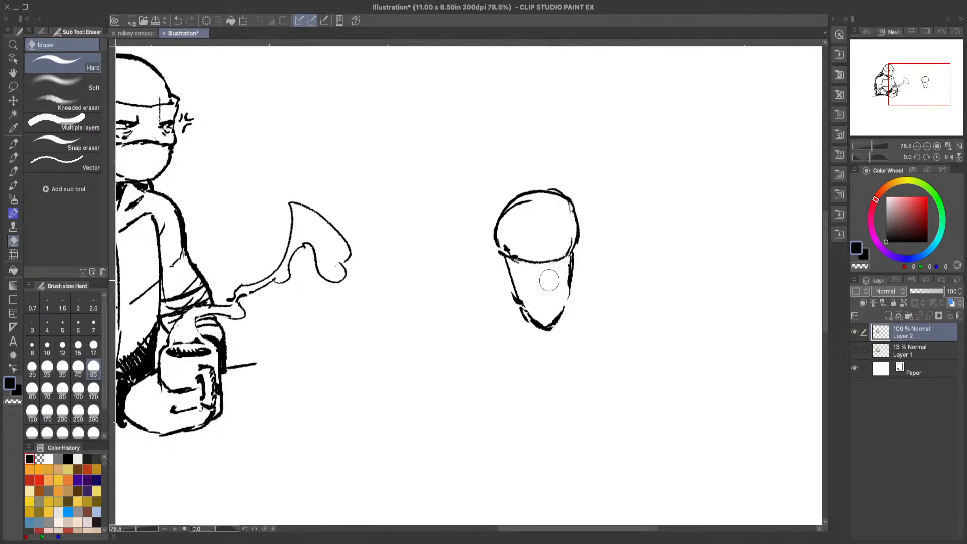
left_click(13, 156)
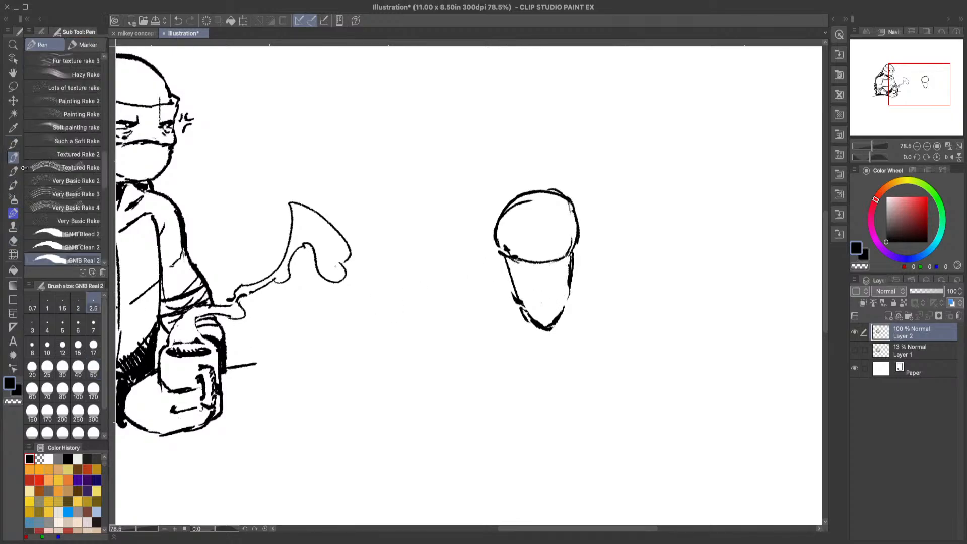
left_click_drag(507, 260, 516, 298)
mouse_move(576, 253)
left_mouse_down()
mouse_move(566, 312)
mouse_move(546, 329)
left_mouse_up()
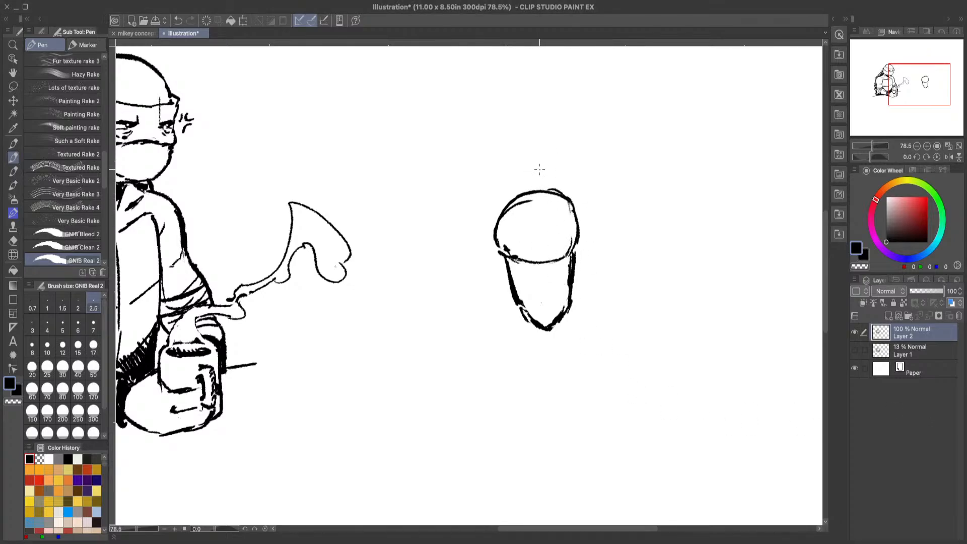
Step: Sketch a round head above the second figure's torso and undo its last two strokes
mouse_move(521, 160)
left_mouse_down()
mouse_move(518, 176)
mouse_move(547, 181)
left_mouse_up()
mouse_move(519, 177)
left_mouse_down()
mouse_move(545, 189)
mouse_move(561, 178)
left_mouse_up()
mouse_move(548, 184)
left_mouse_down()
mouse_move(556, 174)
mouse_move(544, 148)
left_mouse_up()
mouse_move(513, 150)
left_mouse_down()
mouse_move(507, 165)
mouse_move(553, 150)
mouse_move(561, 185)
mouse_move(527, 200)
mouse_move(520, 160)
left_mouse_up()
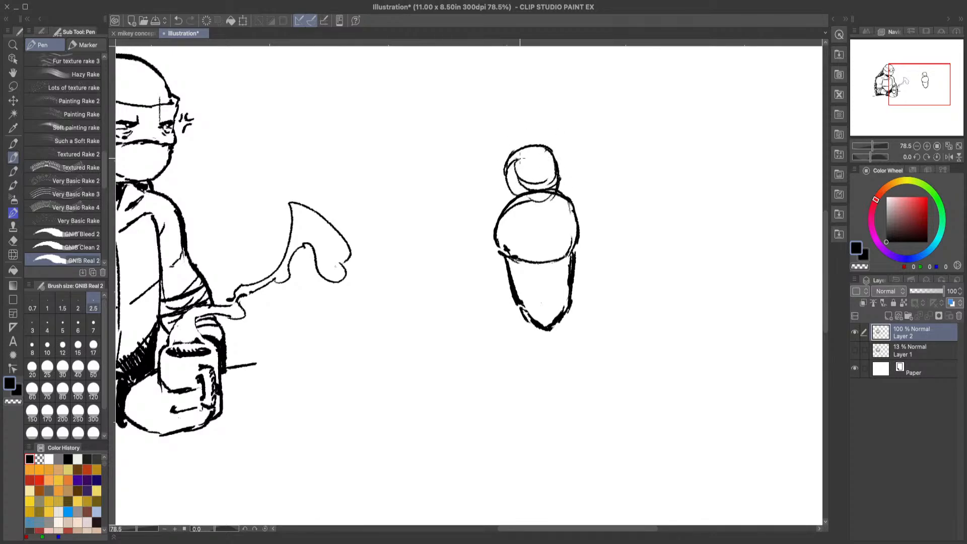
left_click(179, 20)
left_click(180, 20)
Step: Erase the entire second figure beyond the steam with the Hard eraser at brush size 300
left_click(13, 241)
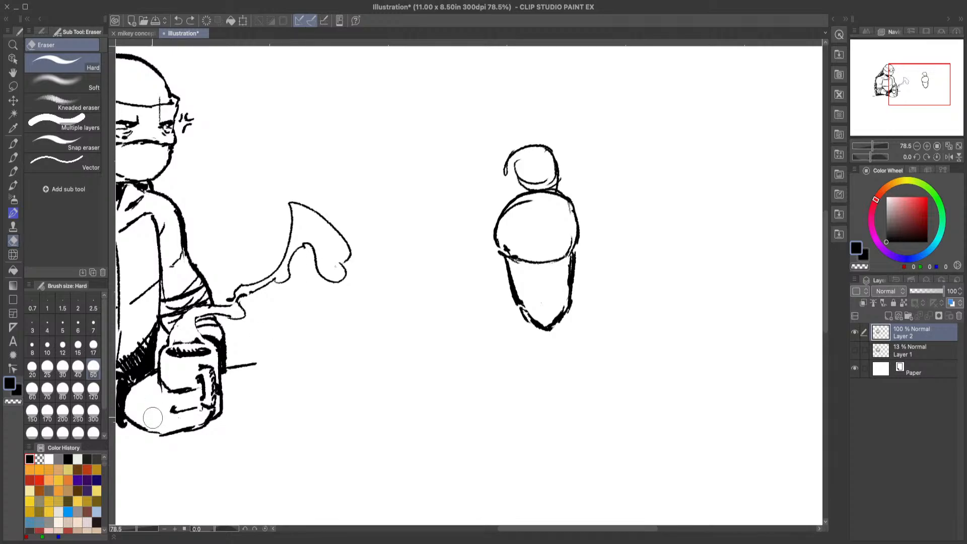
left_click(93, 411)
left_click_drag(557, 167, 531, 302)
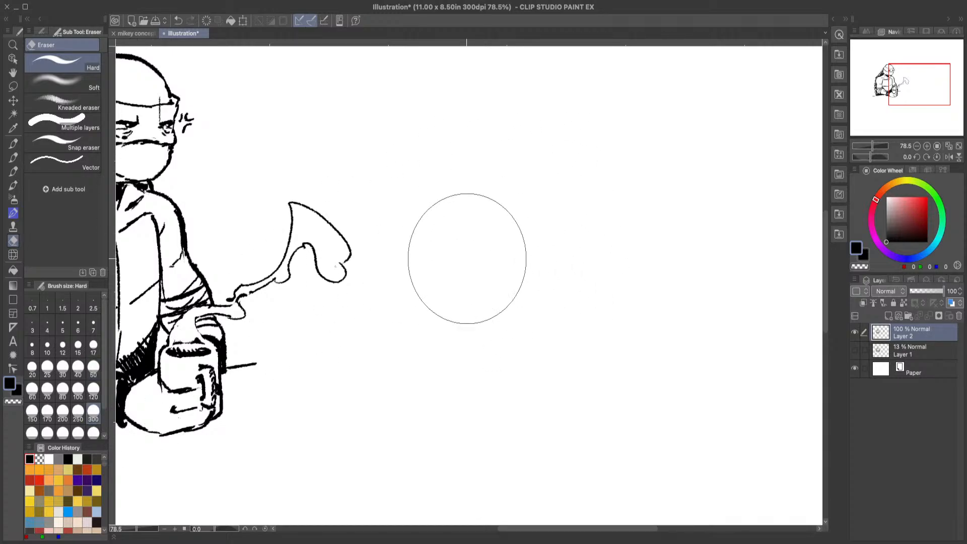
Step: Sketch a small thumbnail figure in the cleared area, with an oval head, a shoulder line and a tapered torso
left_click(14, 159)
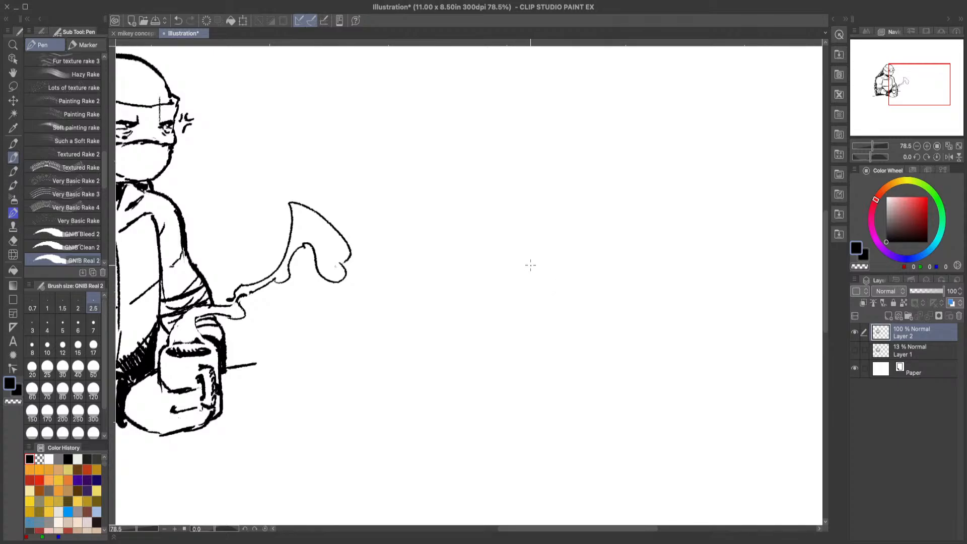
mouse_move(517, 259)
left_mouse_down()
mouse_move(533, 242)
mouse_move(525, 256)
mouse_move(535, 266)
left_mouse_up()
left_click_drag(541, 273, 537, 299)
left_click_drag(514, 298, 526, 301)
mouse_move(514, 282)
left_mouse_down()
mouse_move(522, 310)
mouse_move(536, 307)
left_mouse_up()
mouse_move(535, 245)
left_mouse_down()
mouse_move(532, 261)
mouse_move(516, 257)
mouse_move(532, 240)
left_mouse_up()
Step: Clean the inside of the thumbnail's head with the eraser at size 120 and sketch bent arms around its torso
left_click(13, 240)
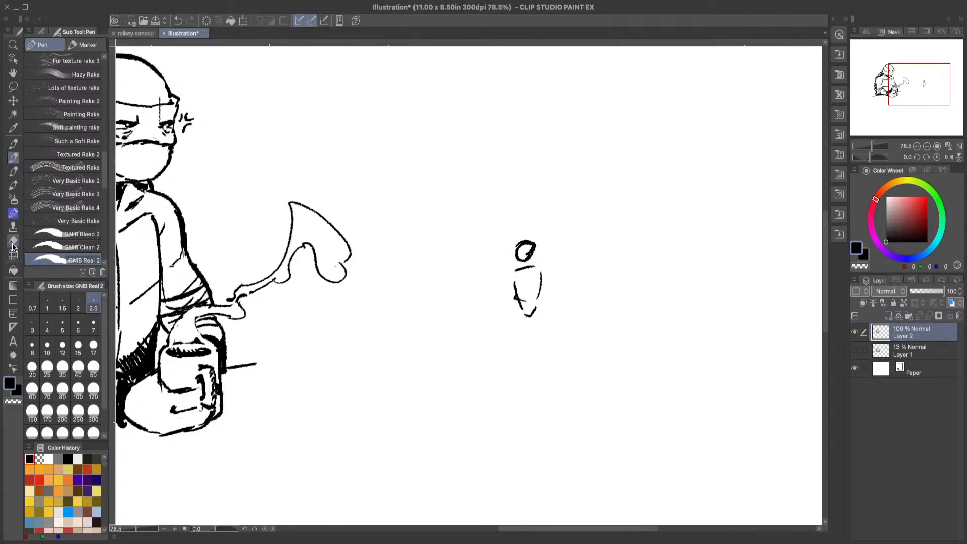
left_click(94, 390)
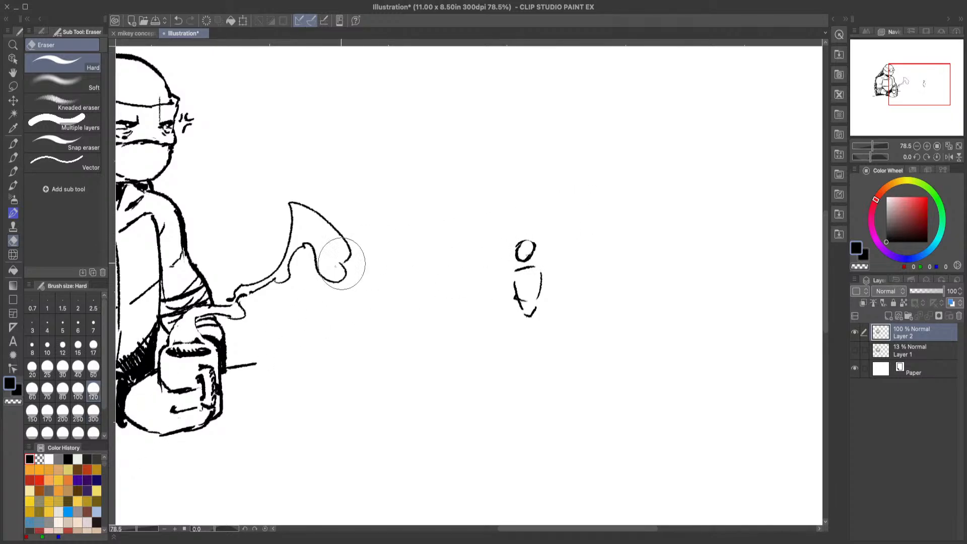
left_click(15, 159)
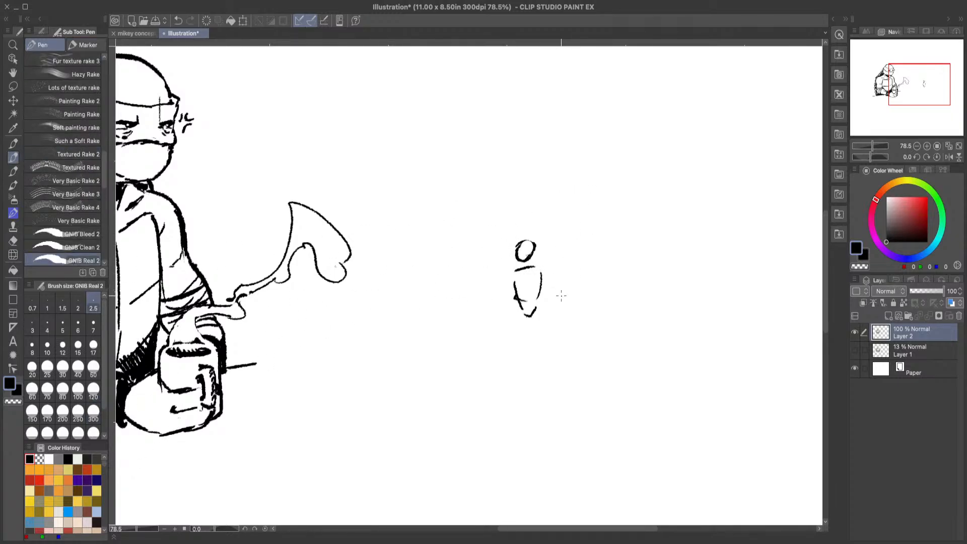
left_click_drag(536, 244, 524, 249)
left_click_drag(554, 295, 548, 297)
left_click(179, 20)
mouse_move(507, 276)
left_mouse_down()
mouse_move(495, 292)
mouse_move(512, 321)
mouse_move(500, 304)
left_mouse_up()
mouse_move(498, 295)
left_mouse_down()
mouse_move(511, 276)
mouse_move(549, 288)
mouse_move(514, 296)
mouse_move(541, 286)
mouse_move(543, 271)
mouse_move(553, 276)
mouse_move(554, 290)
mouse_move(504, 305)
left_mouse_up()
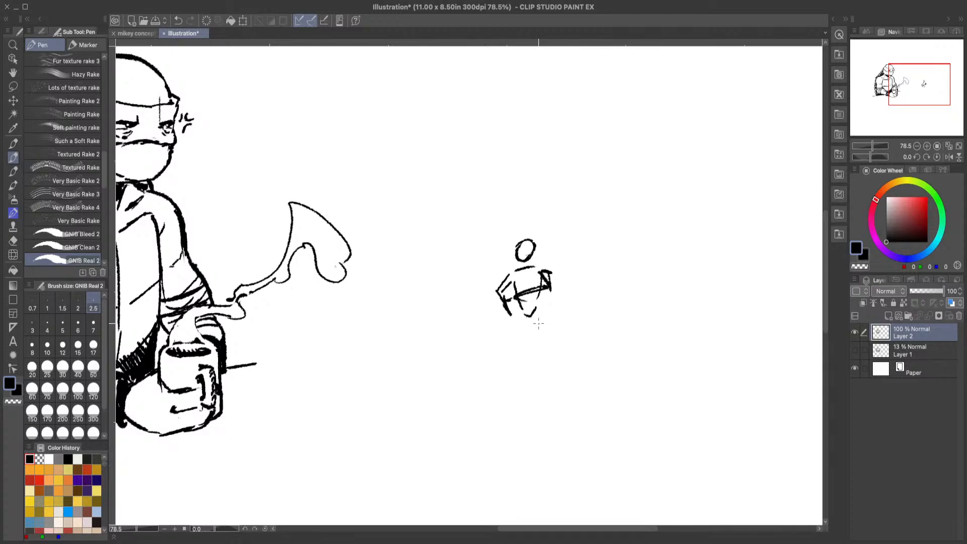
left_click_drag(526, 315, 524, 378)
left_click(175, 22)
left_click(176, 23)
Step: Sketch the thumbnail's shoulder and its seated legs, with one knee raised over a planted foot and the other leg folded outward
mouse_move(529, 251)
left_mouse_down()
mouse_move(540, 263)
mouse_move(509, 267)
left_mouse_up()
mouse_move(544, 294)
left_mouse_down()
mouse_move(528, 321)
mouse_move(515, 306)
left_mouse_up()
mouse_move(537, 319)
left_mouse_down()
mouse_move(557, 296)
mouse_move(554, 347)
left_mouse_up()
mouse_move(520, 319)
left_mouse_down()
mouse_move(490, 333)
mouse_move(526, 331)
left_mouse_up()
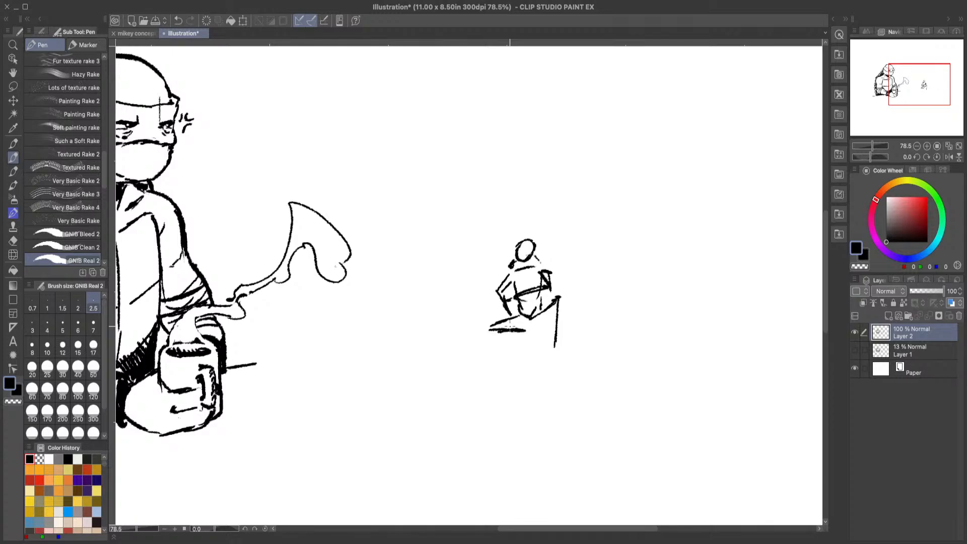
mouse_move(539, 319)
left_mouse_down()
mouse_move(557, 297)
mouse_move(555, 347)
mouse_move(564, 349)
mouse_move(544, 351)
mouse_move(552, 317)
mouse_move(523, 336)
mouse_move(530, 349)
mouse_move(527, 330)
mouse_move(491, 330)
mouse_move(530, 327)
mouse_move(523, 349)
mouse_move(537, 320)
left_mouse_up()
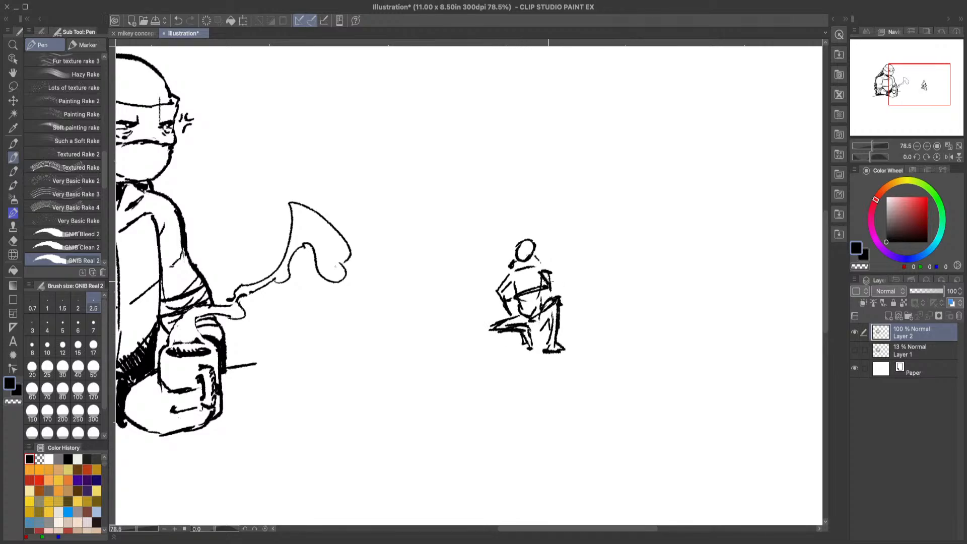
Step: Reinforce the thumbnail's shoulders, far arm and torso side with short pen strokes, undoing the misplaced ones
mouse_move(547, 268)
left_mouse_down()
mouse_move(542, 280)
mouse_move(546, 270)
left_mouse_up()
mouse_move(533, 259)
left_mouse_down()
mouse_move(537, 266)
mouse_move(502, 279)
mouse_move(507, 316)
left_mouse_up()
left_click_drag(537, 251, 549, 274)
left_click(179, 20)
left_click(177, 20)
left_click_drag(539, 250, 540, 272)
left_click_drag(543, 274, 535, 296)
left_click_drag(537, 258, 535, 280)
left_click_drag(546, 305, 537, 315)
mouse_move(519, 528)
left_mouse_down()
mouse_move(574, 526)
mouse_move(522, 526)
left_mouse_up()
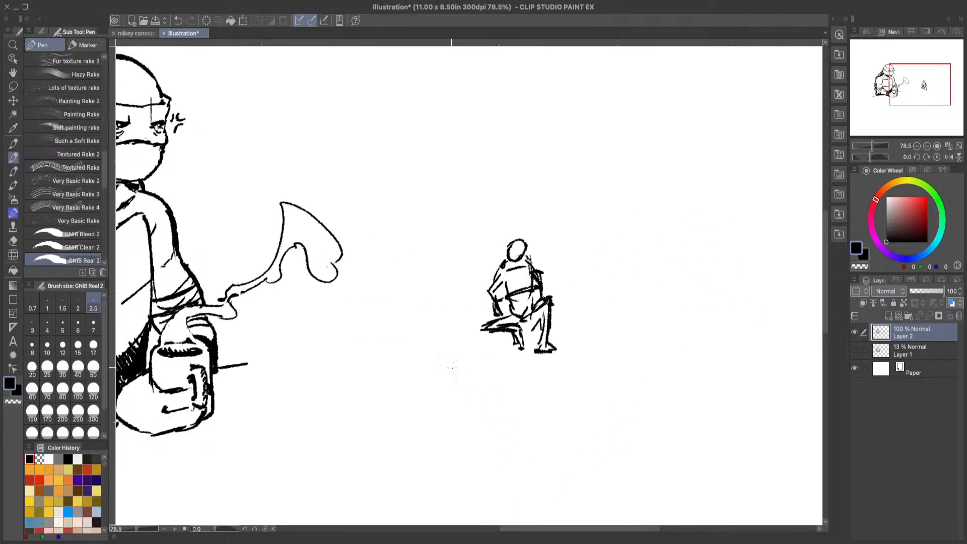
key("m")
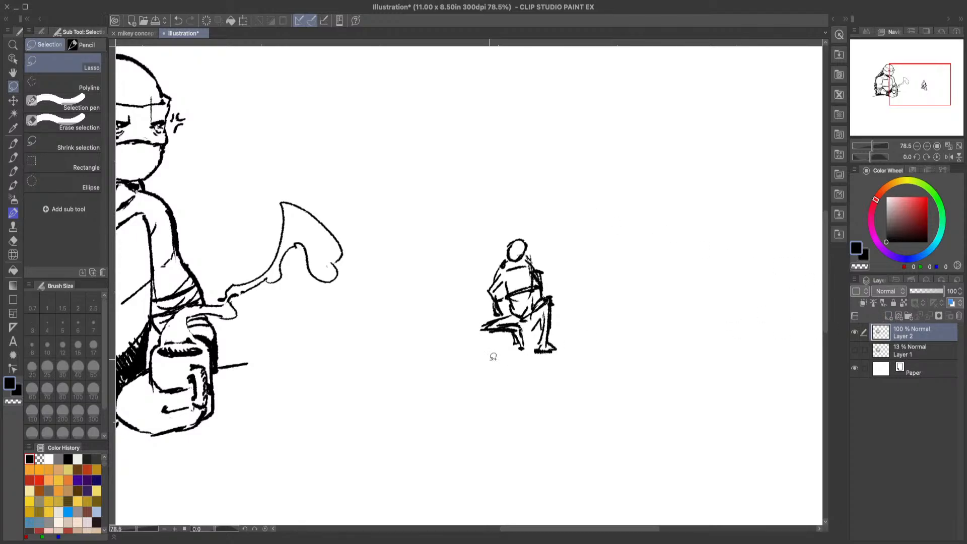
left_click(13, 157)
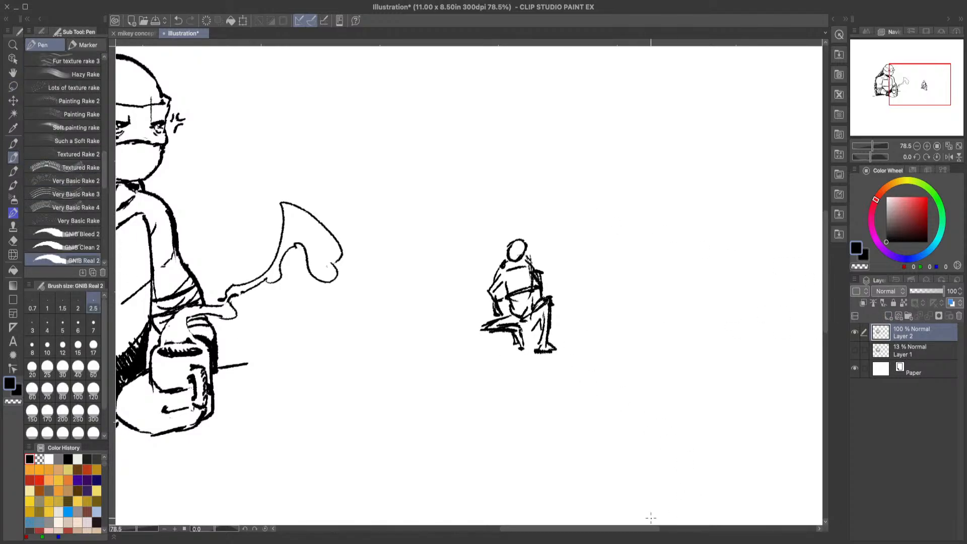
Step: Sketch a larger figure's upper body beside the thumbnail, with a round head, a broad rounded chest and a curved waist
left_click_drag(650, 528, 671, 531)
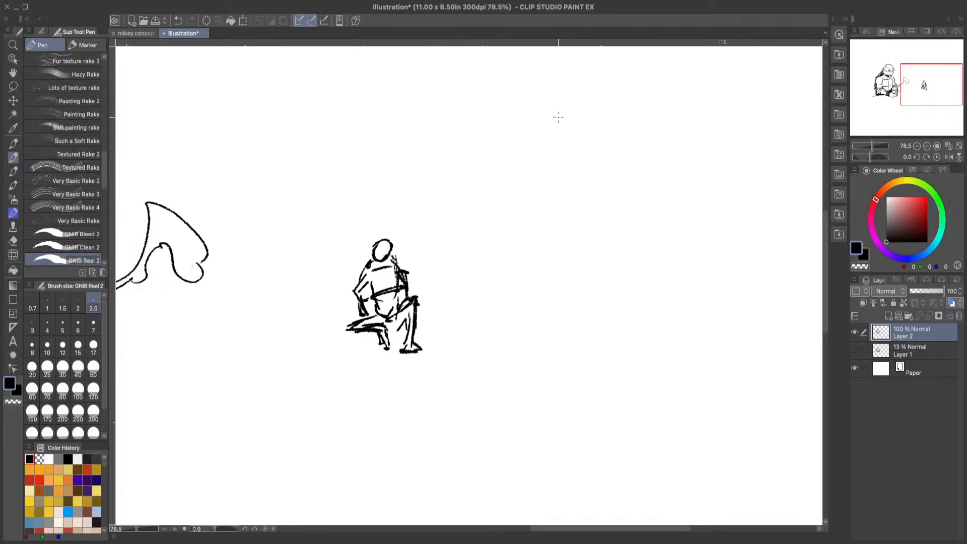
mouse_move(539, 143)
left_mouse_down()
mouse_move(593, 113)
mouse_move(599, 159)
mouse_move(567, 176)
mouse_move(610, 148)
mouse_move(560, 171)
mouse_move(537, 161)
mouse_move(606, 205)
mouse_move(636, 202)
left_mouse_up()
mouse_move(629, 202)
left_mouse_down()
mouse_move(632, 229)
mouse_move(617, 267)
mouse_move(586, 280)
mouse_move(524, 255)
mouse_move(515, 223)
mouse_move(527, 261)
mouse_move(565, 288)
mouse_move(533, 295)
mouse_move(556, 325)
left_mouse_up()
mouse_move(550, 318)
left_mouse_down()
mouse_move(591, 320)
mouse_move(619, 302)
left_mouse_up()
left_click_drag(619, 274, 623, 308)
mouse_move(619, 266)
left_mouse_down()
mouse_move(618, 307)
mouse_move(587, 320)
left_mouse_up()
Step: Sketch the larger figure's hips and pointed pelvis below the waist, and retouch its shoulder and head outlines
mouse_move(579, 323)
left_mouse_down()
mouse_move(531, 344)
mouse_move(580, 391)
mouse_move(635, 367)
mouse_move(645, 348)
mouse_move(634, 306)
mouse_move(638, 340)
mouse_move(591, 384)
mouse_move(639, 330)
left_mouse_up()
left_click_drag(630, 294, 646, 331)
left_click_drag(541, 320, 519, 342)
left_click_drag(515, 325, 511, 343)
mouse_move(520, 202)
left_mouse_down()
mouse_move(513, 245)
mouse_move(519, 205)
left_mouse_up()
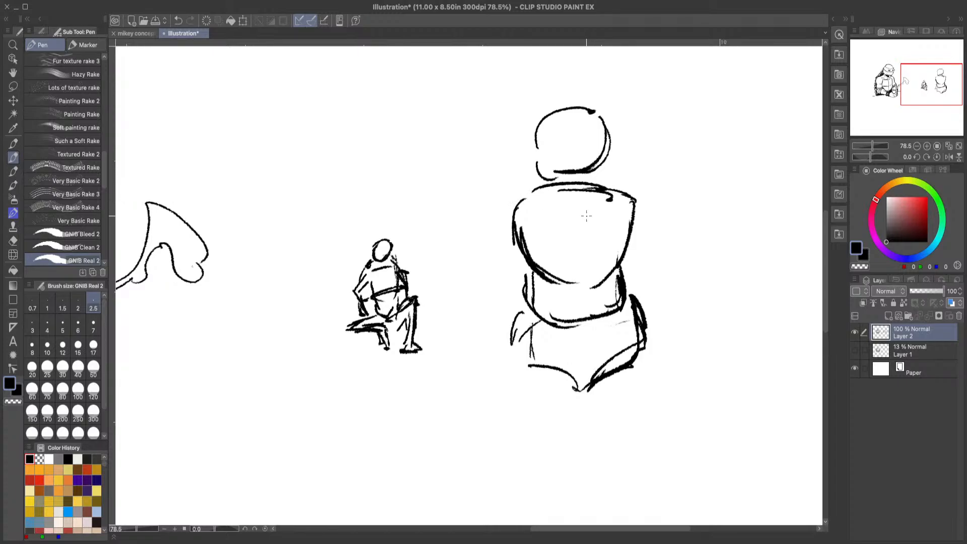
mouse_move(553, 169)
left_mouse_down()
mouse_move(548, 176)
mouse_move(572, 187)
mouse_move(608, 141)
mouse_move(583, 119)
left_mouse_up()
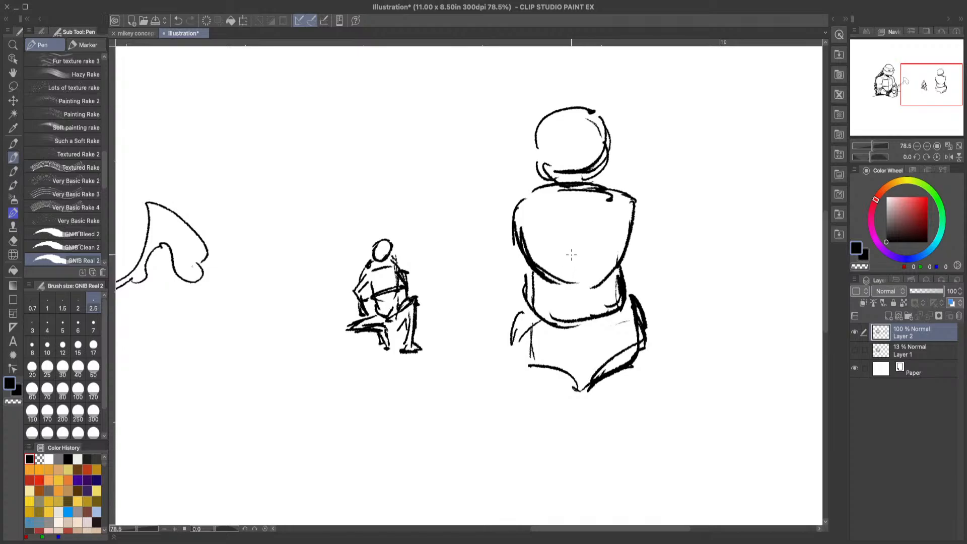
left_click_drag(529, 163, 514, 183)
key("ctrl+z")
left_click_drag(544, 166, 516, 206)
key("ctrl+z")
Step: Ink both sides of the larger figure's waist into the hips and erase the excess lines outside the near hip
mouse_move(532, 264)
left_mouse_down()
mouse_move(532, 308)
mouse_move(528, 266)
left_mouse_up()
left_click_drag(525, 309, 520, 352)
mouse_move(632, 249)
left_mouse_down()
mouse_move(632, 296)
mouse_move(622, 275)
left_mouse_up()
left_click_drag(629, 277, 638, 294)
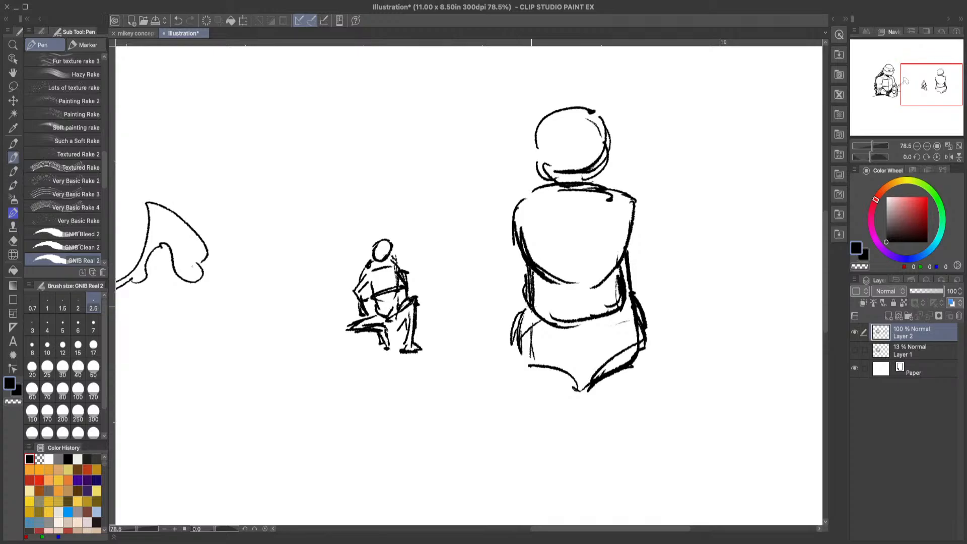
left_click(14, 242)
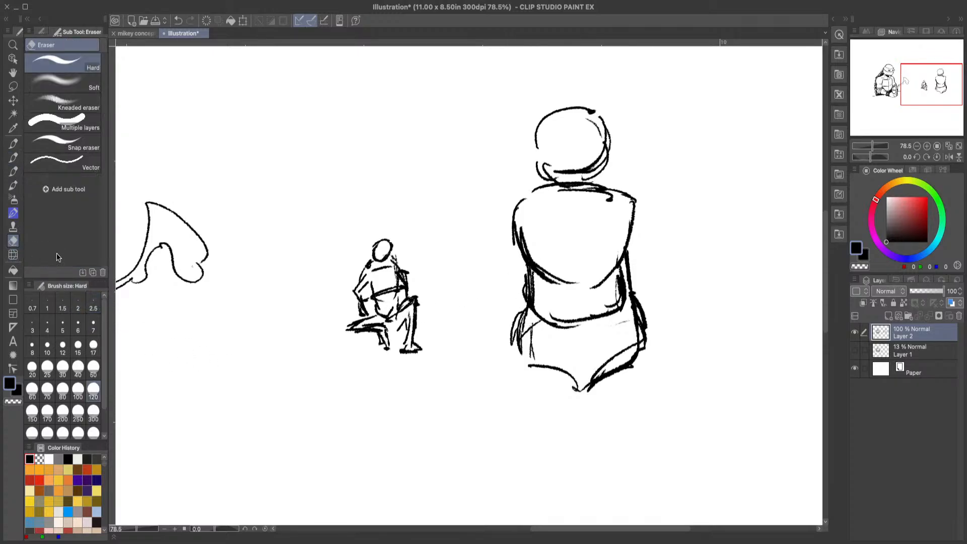
left_click_drag(501, 319, 504, 339)
Step: Sketch the near thigh as a rounded form extending forward and down from the larger figure's hip
left_click(13, 158)
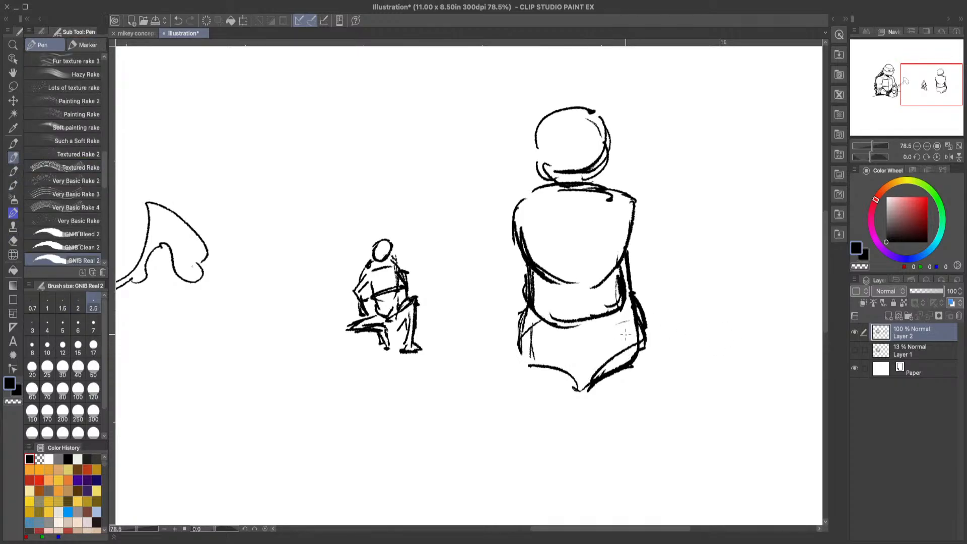
mouse_move(472, 398)
left_mouse_down()
mouse_move(489, 366)
mouse_move(536, 358)
left_mouse_up()
mouse_move(515, 353)
left_mouse_down()
mouse_move(554, 367)
mouse_move(567, 390)
left_mouse_up()
left_click_drag(558, 360, 569, 398)
mouse_move(489, 359)
left_mouse_down()
mouse_move(450, 403)
mouse_move(446, 432)
left_mouse_up()
left_click_drag(571, 389, 523, 420)
left_click_drag(498, 424, 464, 448)
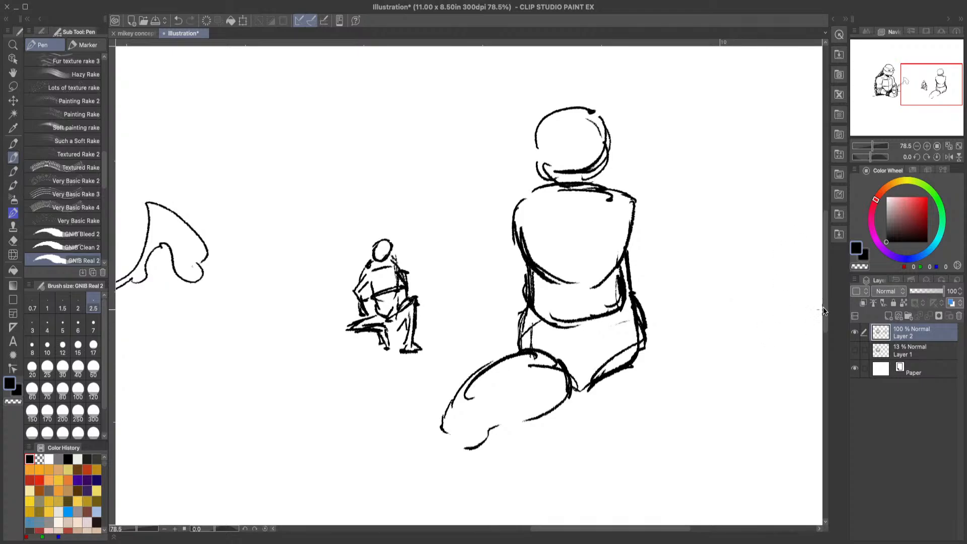
Step: Sketch the far thigh rising from the pelvis to a bent knee, and thicken the near side of the torso
left_click_drag(826, 274, 826, 280)
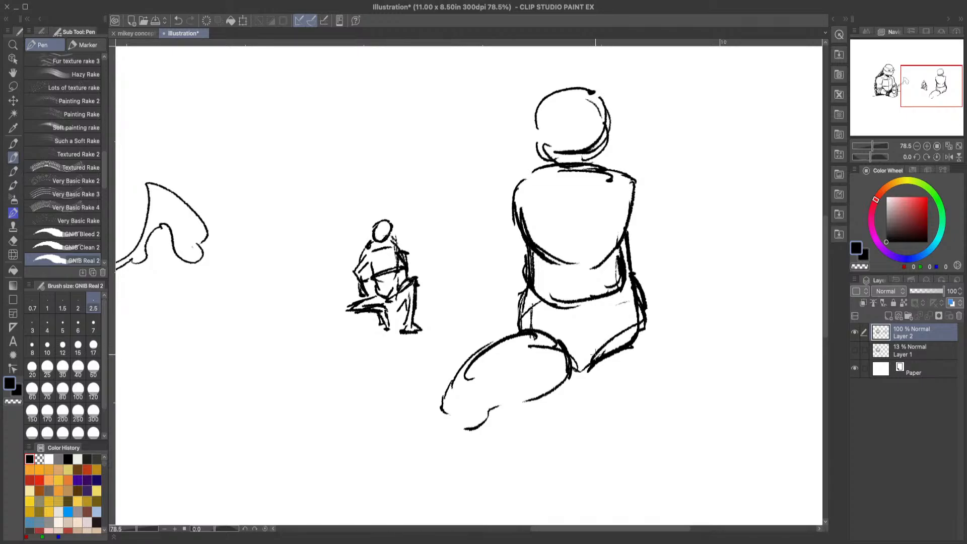
mouse_move(591, 358)
left_mouse_down()
mouse_move(635, 255)
mouse_move(631, 268)
mouse_move(649, 247)
mouse_move(641, 251)
mouse_move(664, 248)
mouse_move(685, 297)
left_mouse_up()
mouse_move(652, 252)
left_mouse_down()
mouse_move(659, 243)
mouse_move(683, 259)
mouse_move(685, 295)
left_mouse_up()
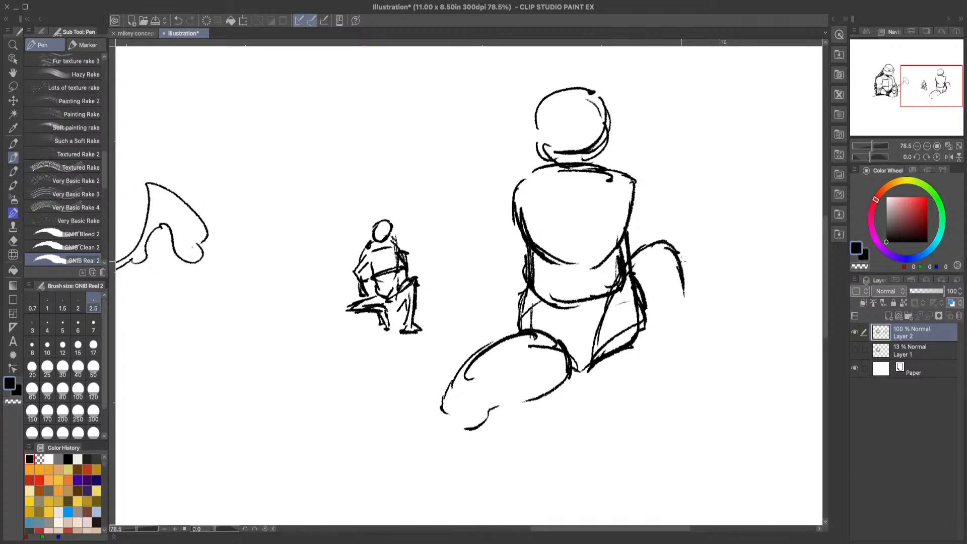
left_click_drag(682, 260, 685, 292)
mouse_move(523, 216)
left_mouse_down()
mouse_move(520, 189)
mouse_move(536, 176)
left_mouse_up()
left_click_drag(530, 283, 520, 331)
Step: Erase the raised far thigh together with the far side of the waist and pelvis
left_click(13, 241)
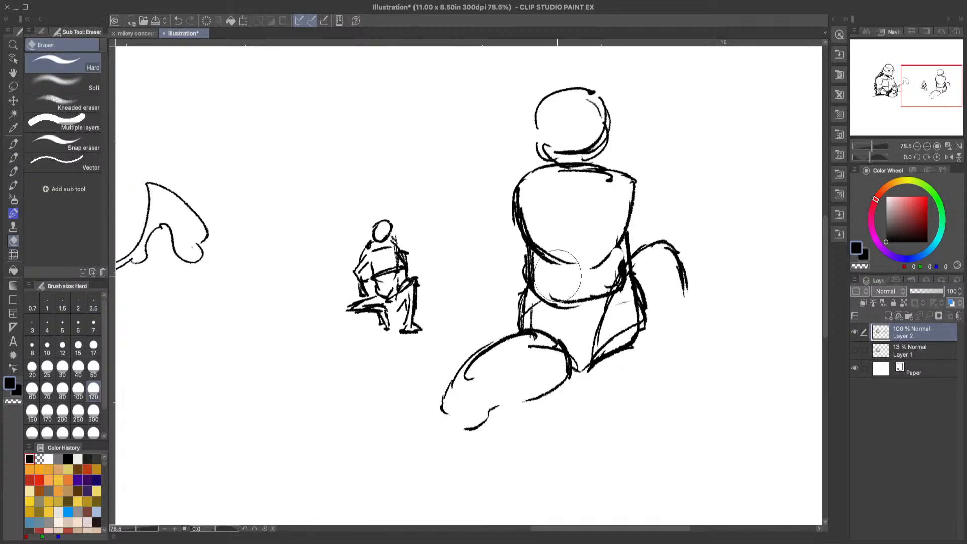
left_click(13, 159)
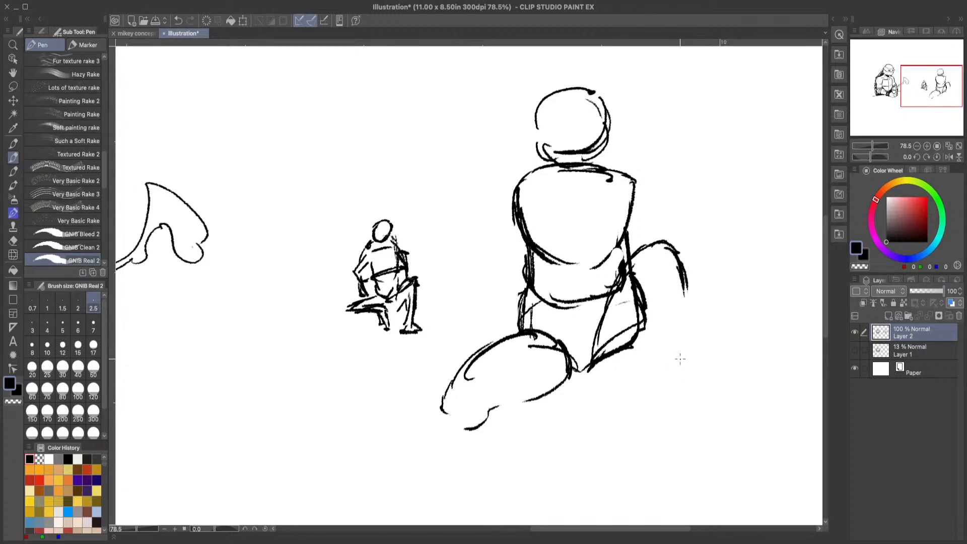
mouse_move(679, 267)
left_mouse_down()
mouse_move(694, 297)
mouse_move(677, 257)
mouse_move(645, 237)
mouse_move(665, 247)
left_mouse_up()
left_click(14, 240)
mouse_move(627, 276)
left_mouse_down()
mouse_move(648, 277)
mouse_move(686, 287)
mouse_move(670, 262)
mouse_move(642, 283)
mouse_move(611, 375)
mouse_move(636, 271)
mouse_move(623, 375)
left_mouse_up()
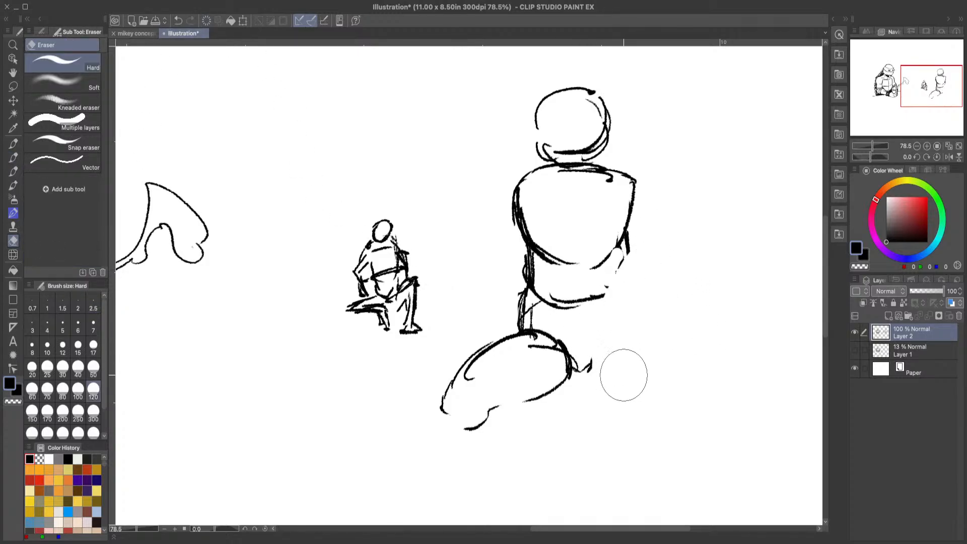
Step: Re-sketch the raised far thigh as a line slanting up from the pelvis and redraw the far side of the waist
left_click(13, 157)
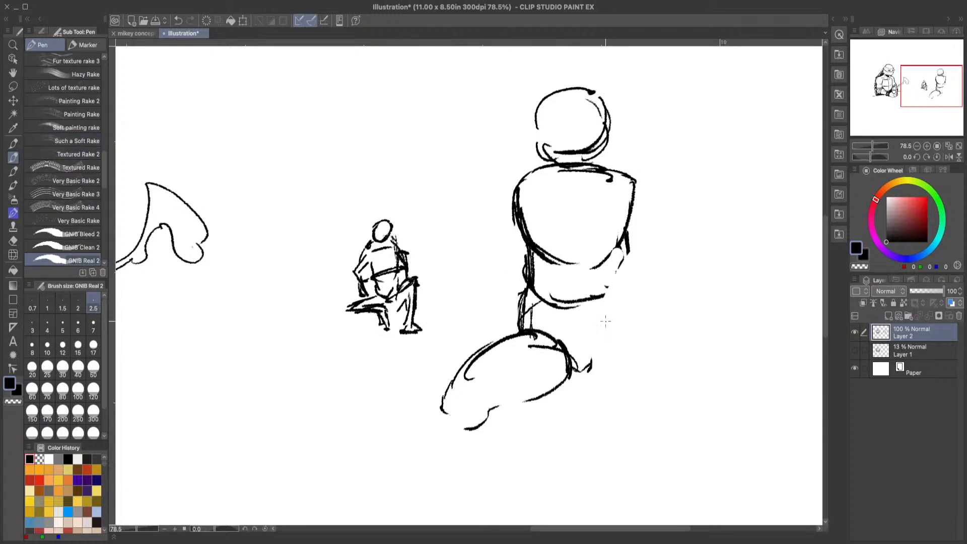
left_click_drag(606, 353, 649, 272)
mouse_move(623, 308)
left_mouse_down()
mouse_move(674, 248)
mouse_move(625, 285)
left_mouse_up()
left_click_drag(629, 236, 628, 292)
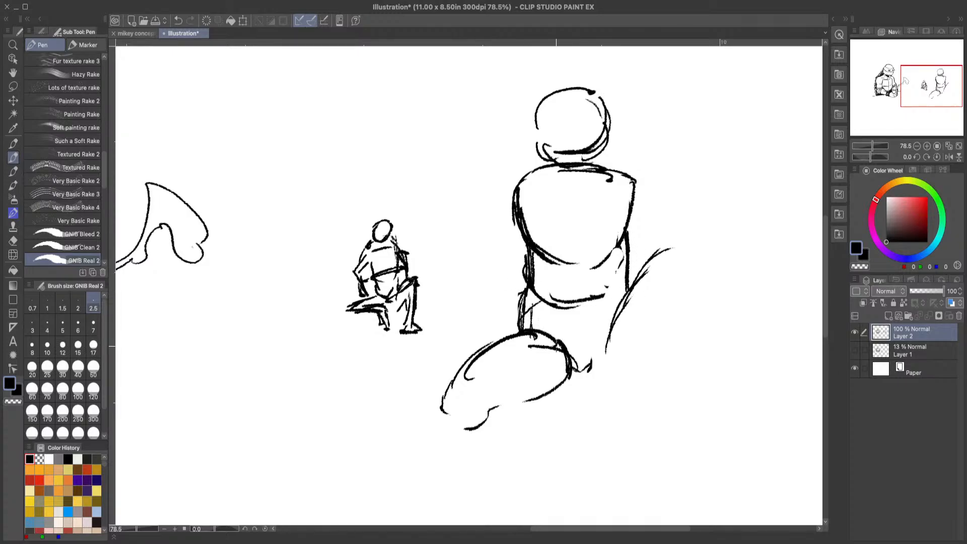
Step: Add slanted strokes along both outer sides of the larger figure's torso and erase the doubled line at the near hip
left_click_drag(523, 280, 526, 311)
mouse_move(512, 250)
left_mouse_down()
mouse_move(522, 274)
mouse_move(524, 265)
left_mouse_up()
left_click_drag(651, 221, 633, 288)
left_click_drag(526, 294, 520, 284)
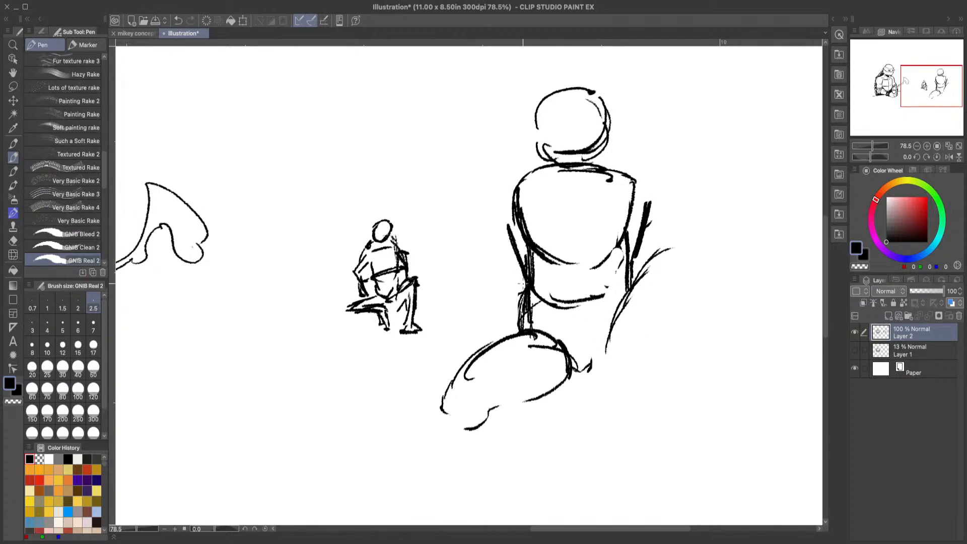
key("e")
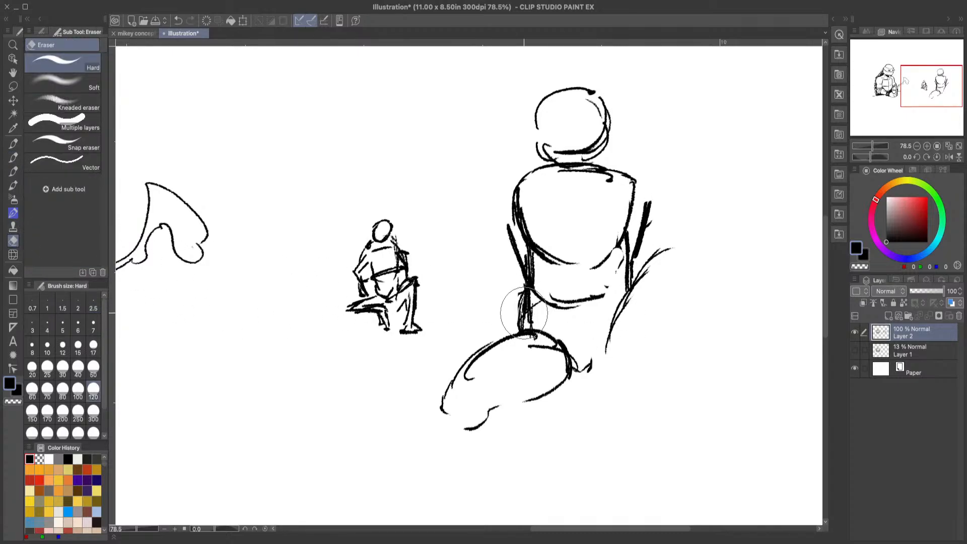
Step: Extend the raised thigh line into a rounded knee that curves downward
left_click(14, 158)
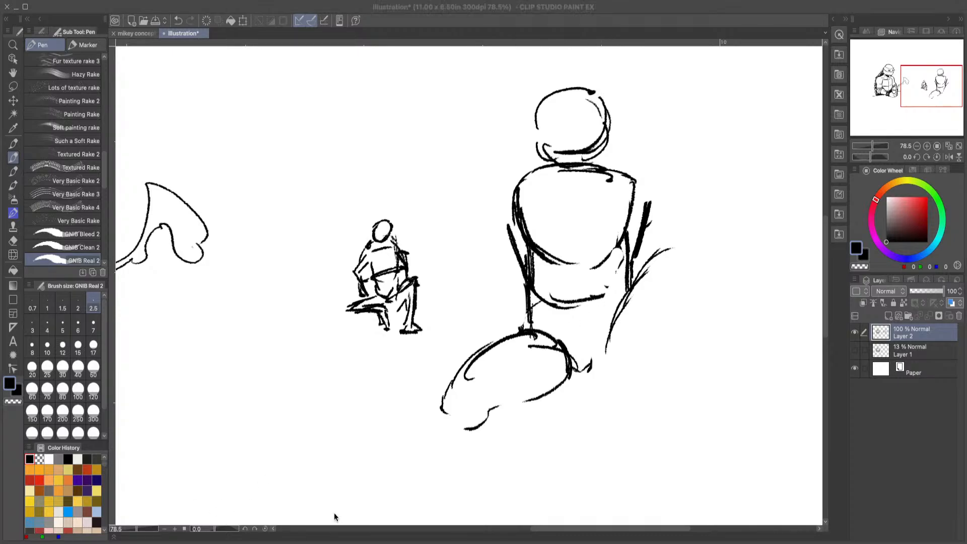
left_click(948, 408)
mouse_move(671, 247)
left_mouse_down()
mouse_move(688, 252)
mouse_move(690, 281)
left_mouse_up()
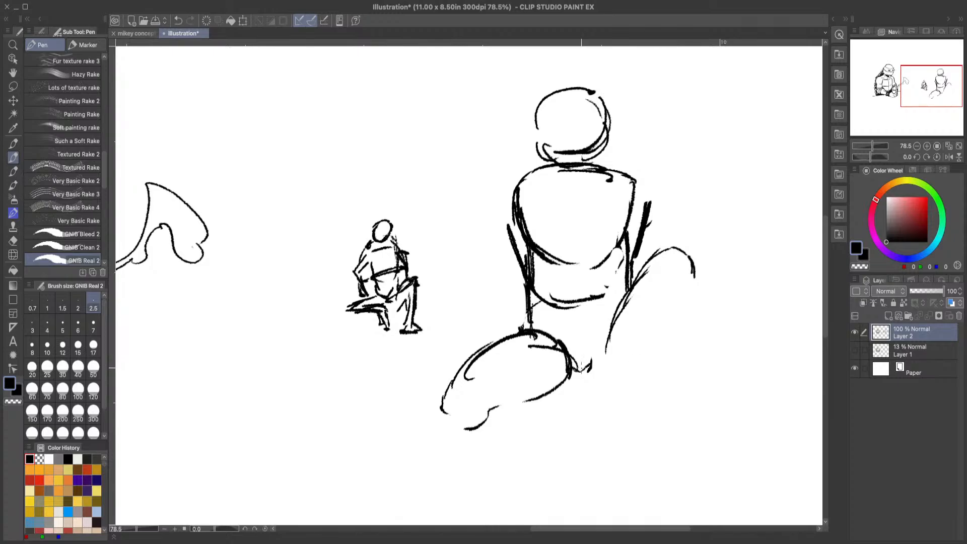
Step: Sketch the near leg's rounded knee at the thigh's end and the lower leg folding back beneath the thigh
mouse_move(458, 434)
left_mouse_down()
mouse_move(478, 391)
mouse_move(521, 420)
mouse_move(451, 391)
mouse_move(439, 422)
mouse_move(498, 446)
mouse_move(461, 443)
mouse_move(496, 428)
mouse_move(471, 436)
left_mouse_up()
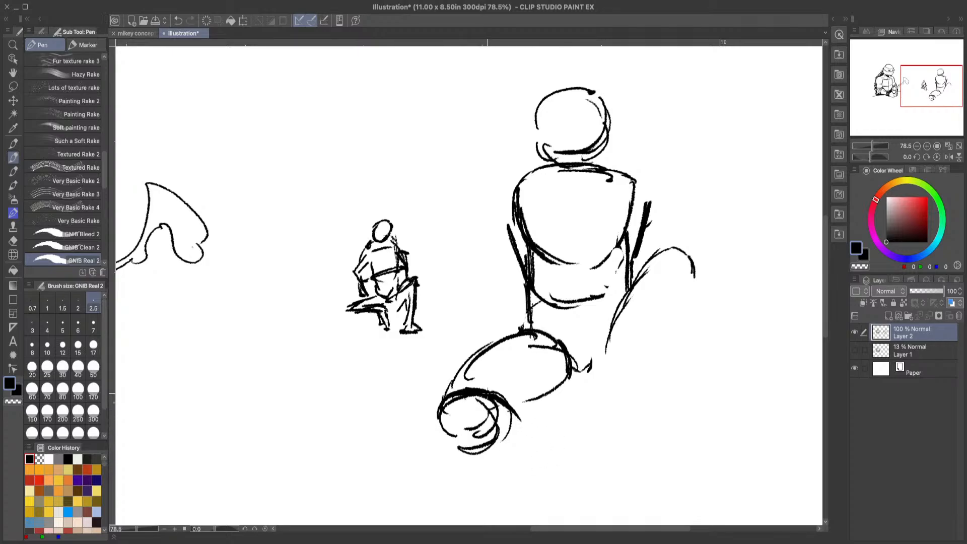
left_click_drag(470, 387, 556, 387)
left_click_drag(545, 398, 609, 415)
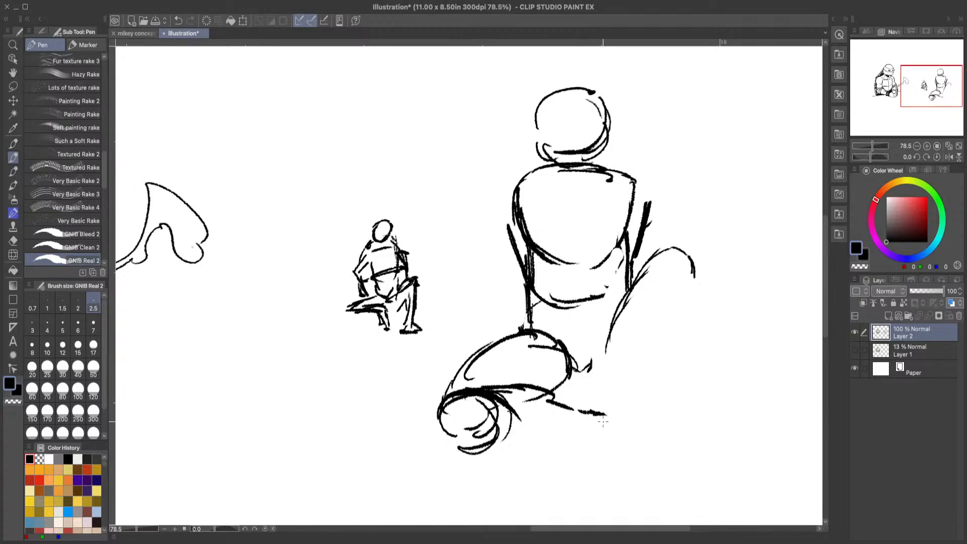
left_click_drag(496, 446, 585, 443)
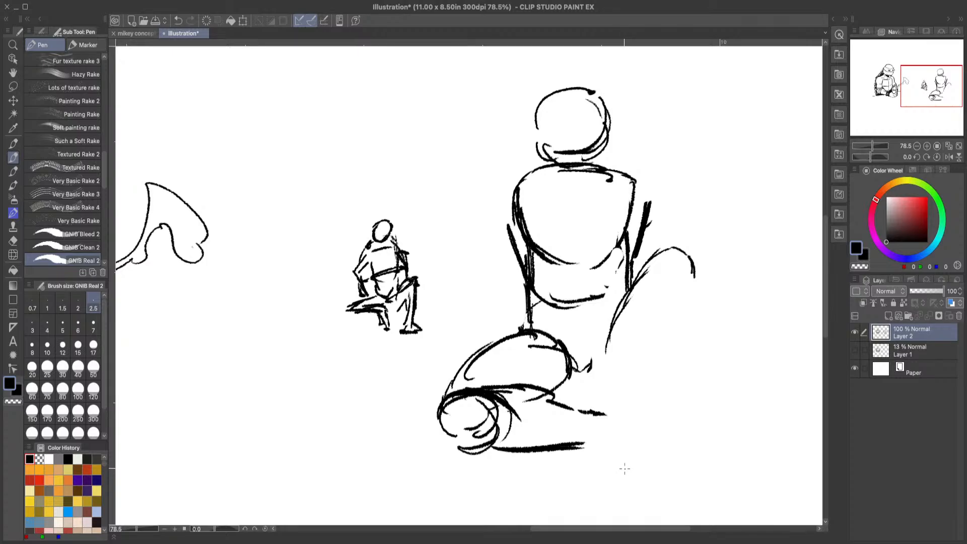
Step: Draw both sides of the raised leg's lower leg beneath the knee, and darken the inner thigh and crotch lines
mouse_move(646, 274)
left_mouse_down()
mouse_move(632, 362)
mouse_move(631, 345)
mouse_move(647, 435)
left_mouse_up()
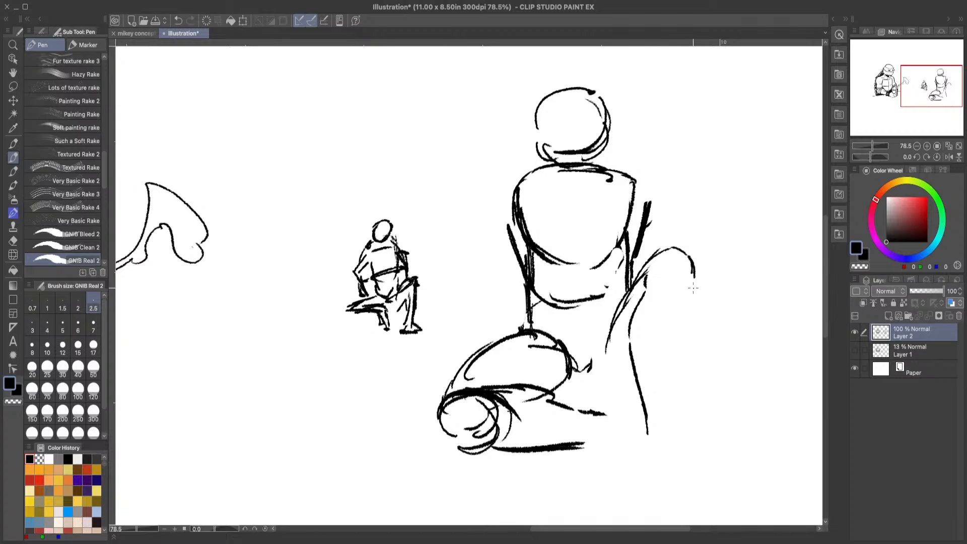
left_click_drag(694, 288, 675, 435)
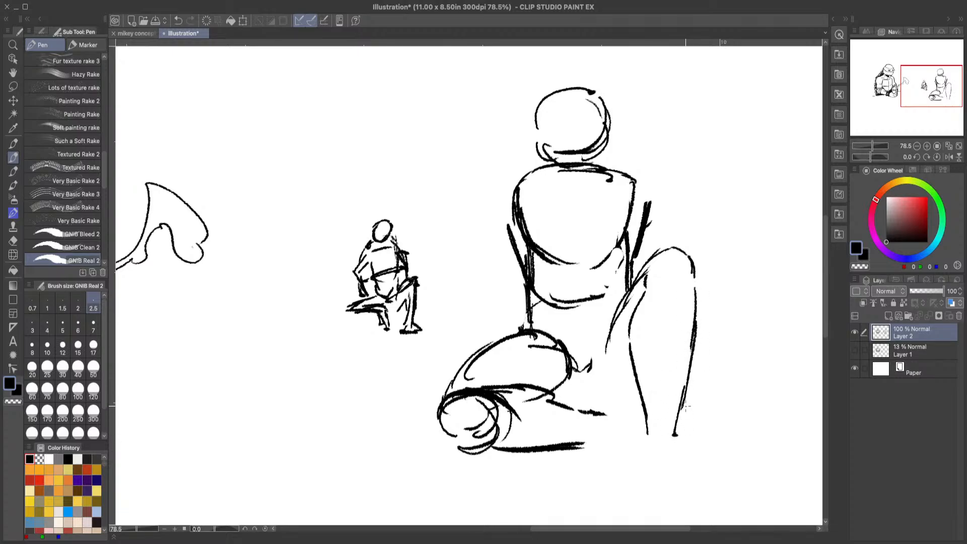
left_click_drag(598, 373, 621, 366)
mouse_move(610, 314)
left_mouse_down()
mouse_move(595, 357)
mouse_move(633, 291)
left_mouse_up()
mouse_move(631, 366)
left_mouse_down()
mouse_move(622, 375)
mouse_move(629, 368)
left_mouse_up()
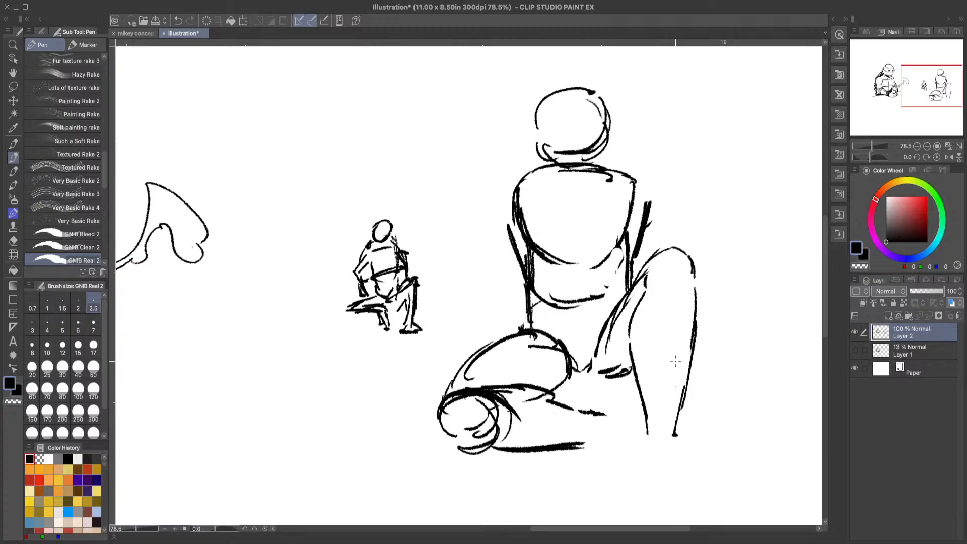
Step: Sketch the raised leg's ankle and a blocky, foreshortened foot with cross lines at the ankle, instep and toes
mouse_move(675, 361)
left_mouse_down()
mouse_move(674, 426)
mouse_move(686, 442)
left_mouse_up()
mouse_move(686, 381)
left_mouse_down()
mouse_move(676, 439)
mouse_move(688, 447)
left_mouse_up()
left_click_drag(673, 379, 650, 431)
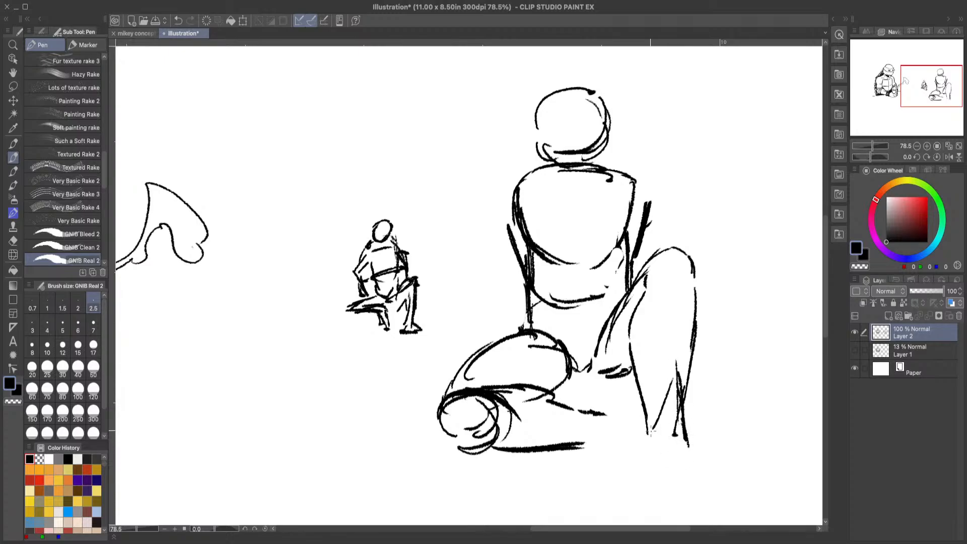
mouse_move(668, 396)
left_mouse_down()
mouse_move(648, 444)
mouse_move(691, 446)
mouse_move(644, 445)
mouse_move(655, 427)
mouse_move(685, 416)
mouse_move(649, 417)
mouse_move(701, 456)
mouse_move(705, 476)
mouse_move(653, 477)
left_mouse_up()
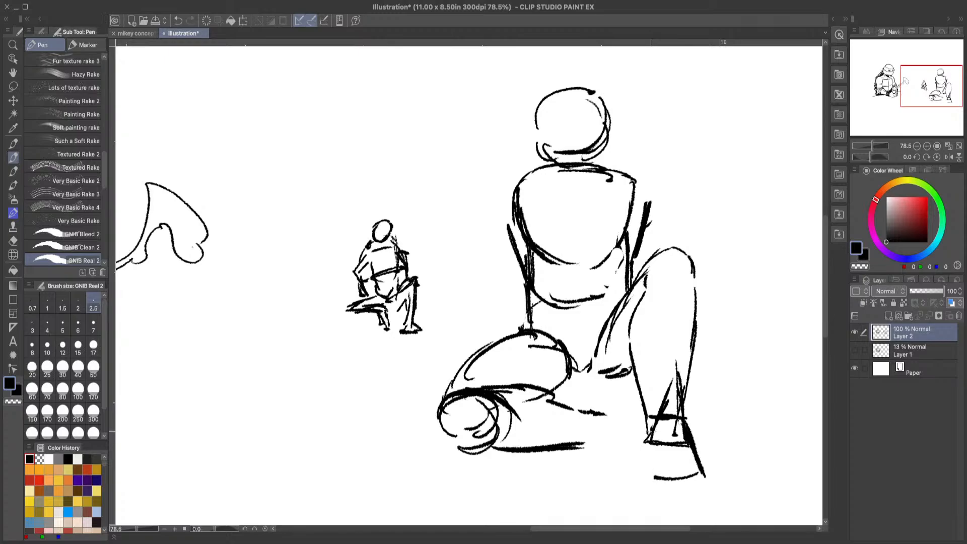
left_click_drag(650, 424, 655, 477)
left_click_drag(642, 443, 661, 483)
mouse_move(686, 435)
left_mouse_down()
mouse_move(700, 483)
mouse_move(660, 489)
left_mouse_up()
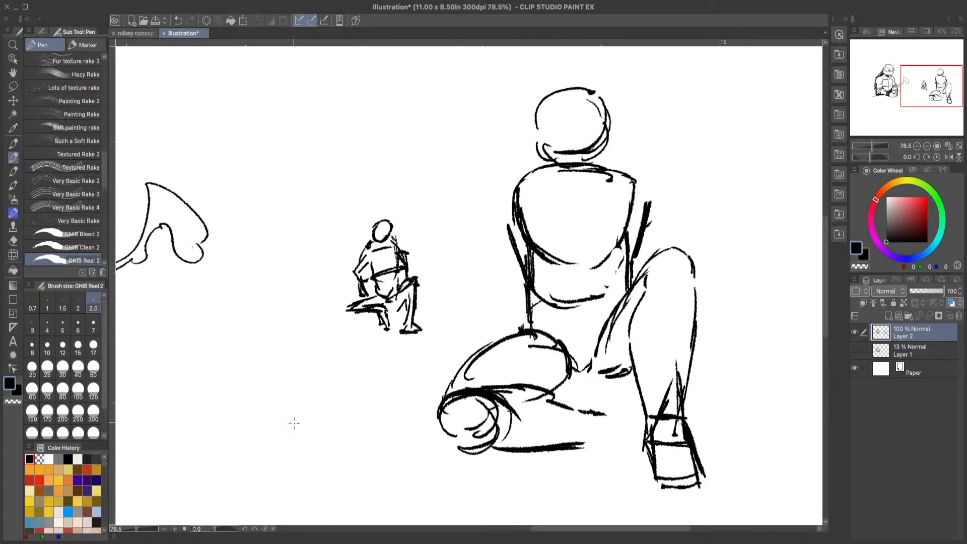
Step: Erase the heavy outer edge of the raised leg's foot and redraw the line from ankle to toes
left_click(13, 240)
mouse_move(680, 402)
left_mouse_down()
mouse_move(695, 409)
mouse_move(708, 453)
mouse_move(703, 479)
left_mouse_up()
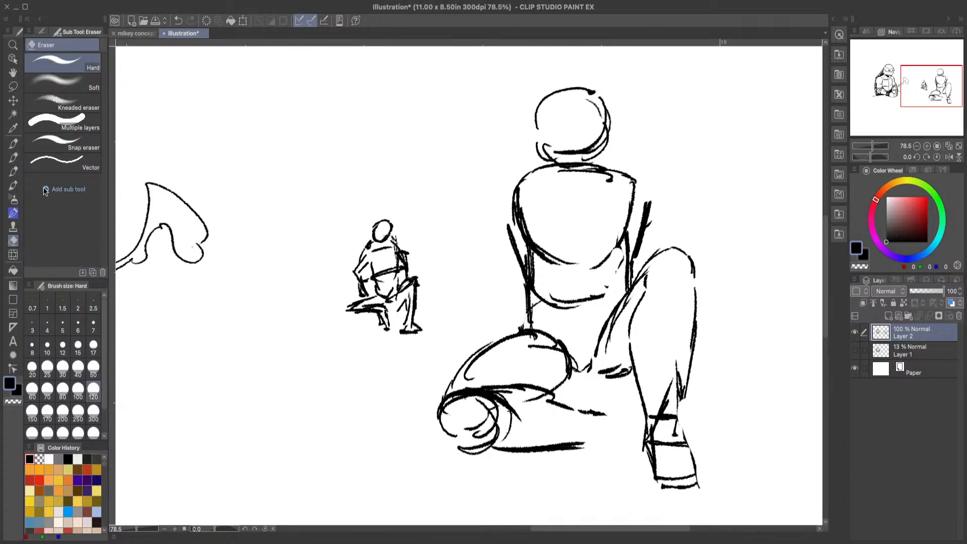
left_click(14, 158)
left_click_drag(683, 396, 679, 417)
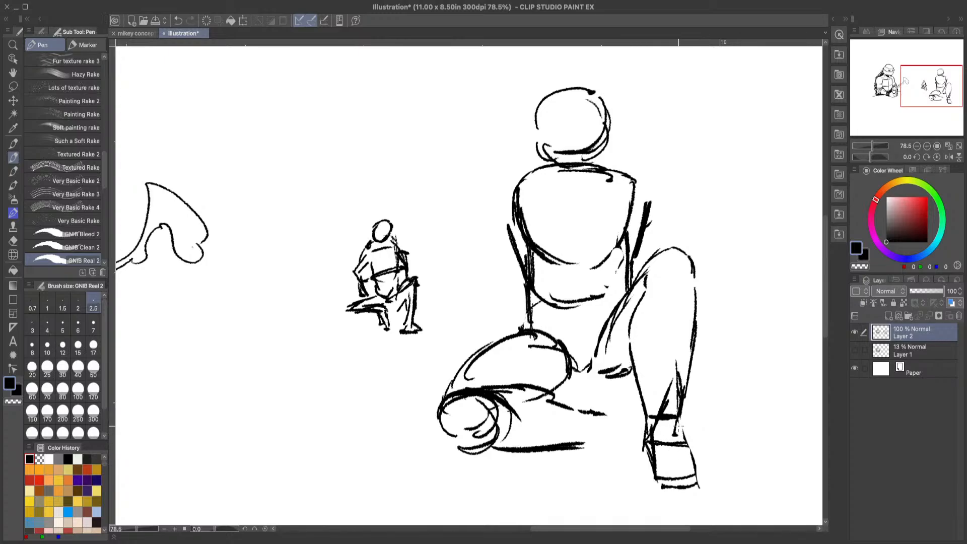
mouse_move(676, 418)
left_mouse_down()
mouse_move(708, 498)
mouse_move(706, 484)
left_mouse_up()
Step: Lasso the raised leg's foot, move it slightly down and outward to lengthen the shin, and deselect it
left_click(13, 72)
left_click_drag(601, 321, 557, 243)
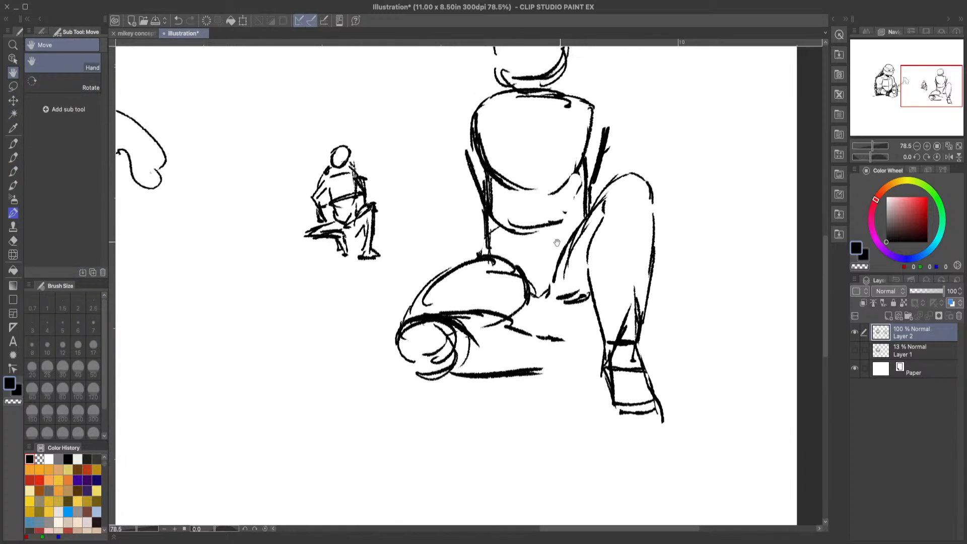
left_click(13, 86)
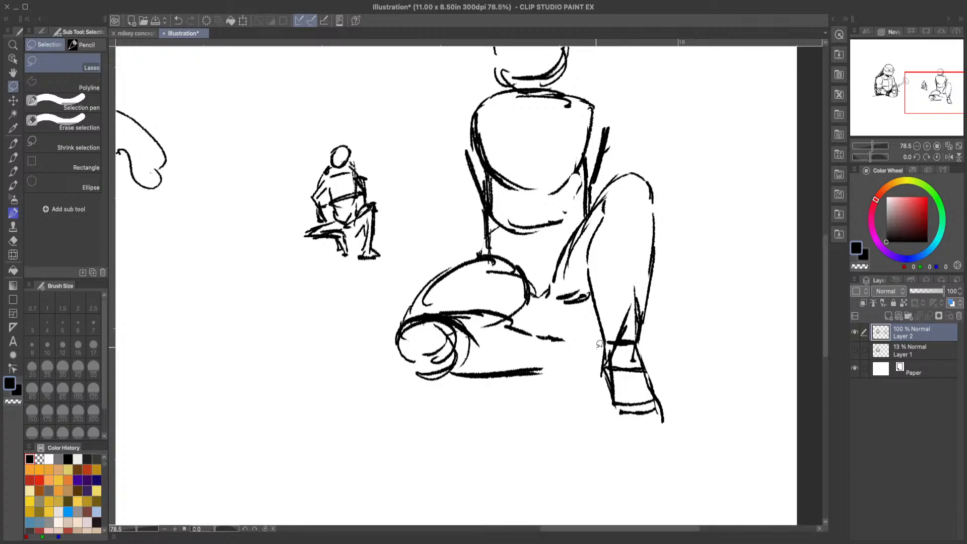
mouse_move(599, 343)
left_mouse_down()
mouse_move(690, 395)
mouse_move(641, 464)
mouse_move(593, 353)
left_mouse_up()
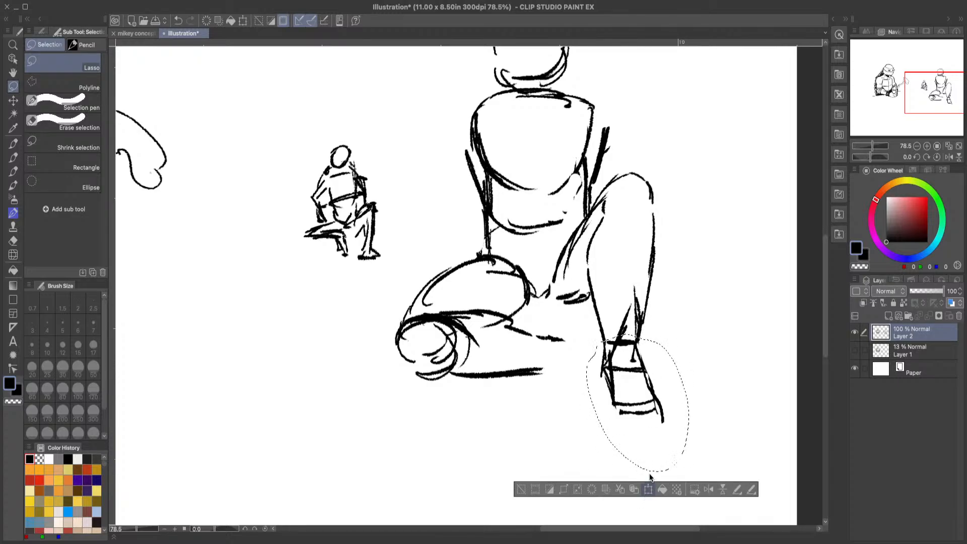
left_click(648, 489)
left_click_drag(662, 438, 663, 448)
left_click_drag(668, 386, 672, 394)
left_click(662, 505)
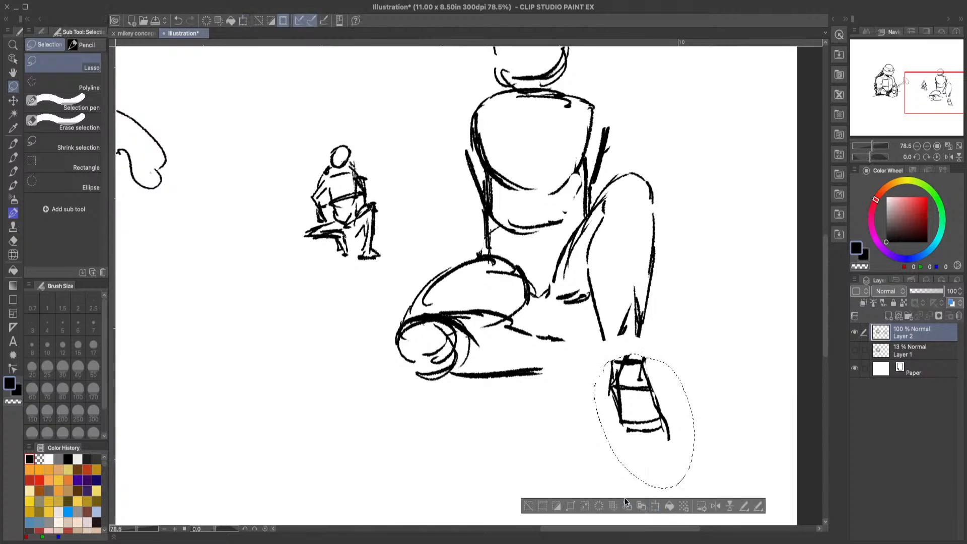
left_click(532, 375)
Step: Connect the shin lines to the moved foot and sketch rounded toes at its end
key("p")
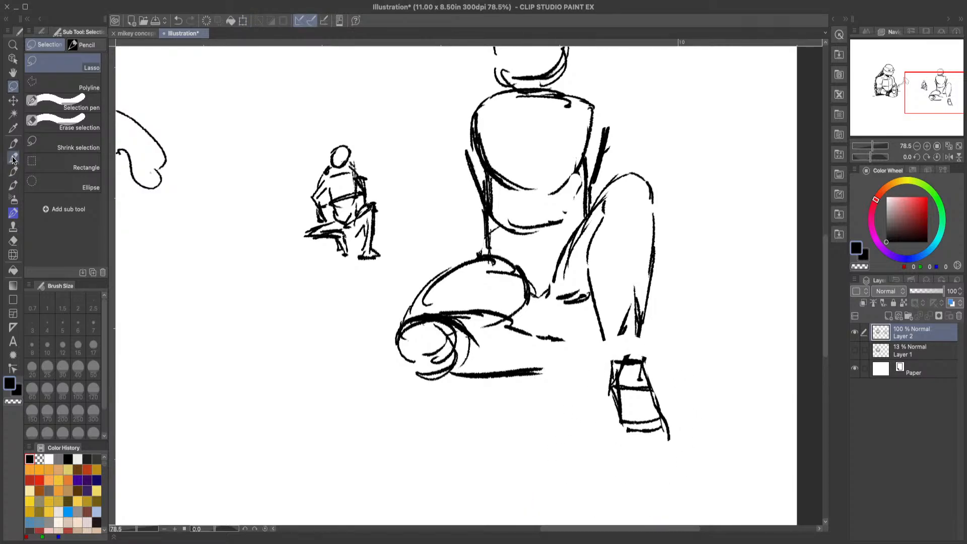
left_click_drag(603, 339, 616, 376)
mouse_move(642, 324)
left_mouse_down()
mouse_move(646, 356)
mouse_move(610, 398)
mouse_move(625, 430)
mouse_move(648, 428)
mouse_move(659, 453)
mouse_move(668, 446)
mouse_move(629, 445)
left_mouse_up()
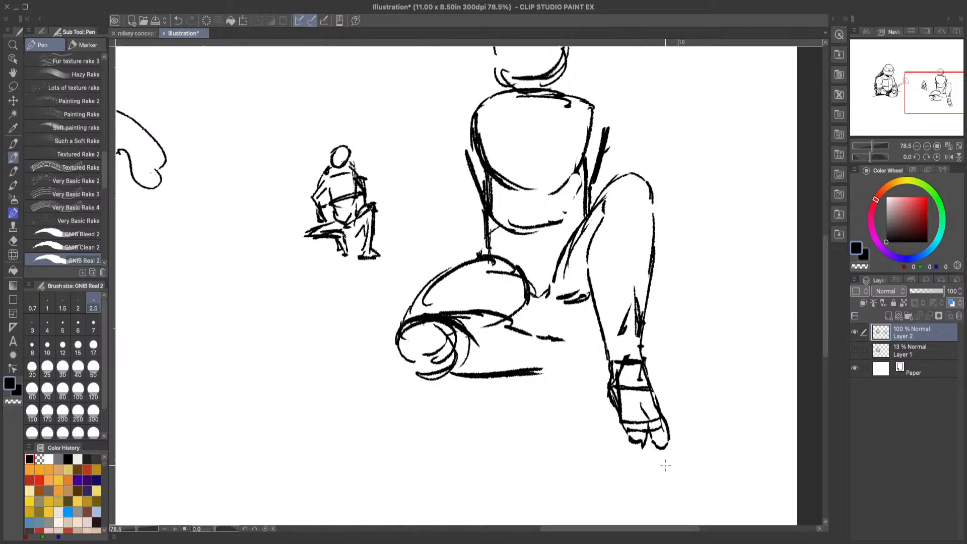
Step: Erase the toes and construction lines inside the raised leg's ankle and foot, and check the feet in the mikey concept art
key("e")
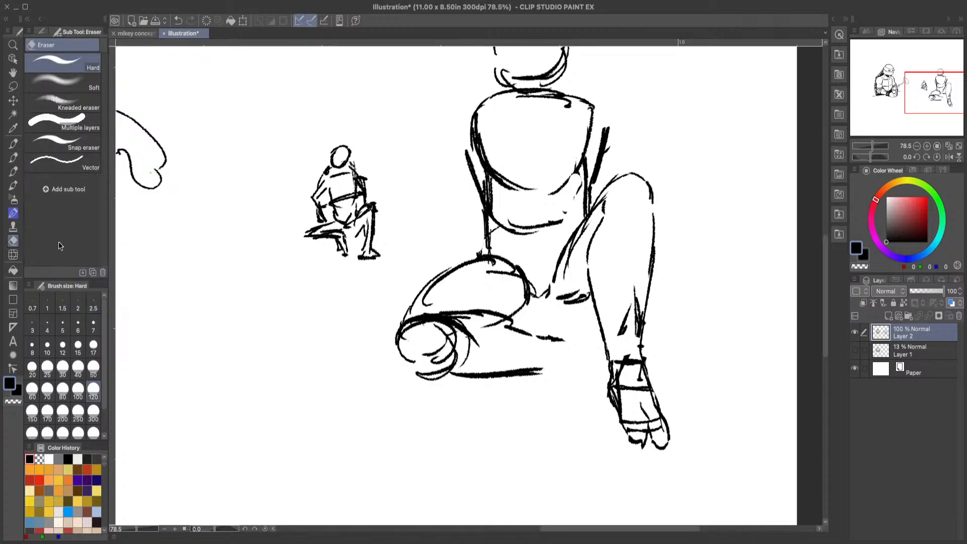
mouse_move(619, 276)
left_mouse_down()
mouse_move(624, 309)
mouse_move(637, 268)
mouse_move(624, 399)
mouse_move(623, 370)
mouse_move(647, 396)
mouse_move(643, 427)
mouse_move(632, 416)
mouse_move(630, 396)
mouse_move(671, 457)
mouse_move(639, 444)
left_mouse_up()
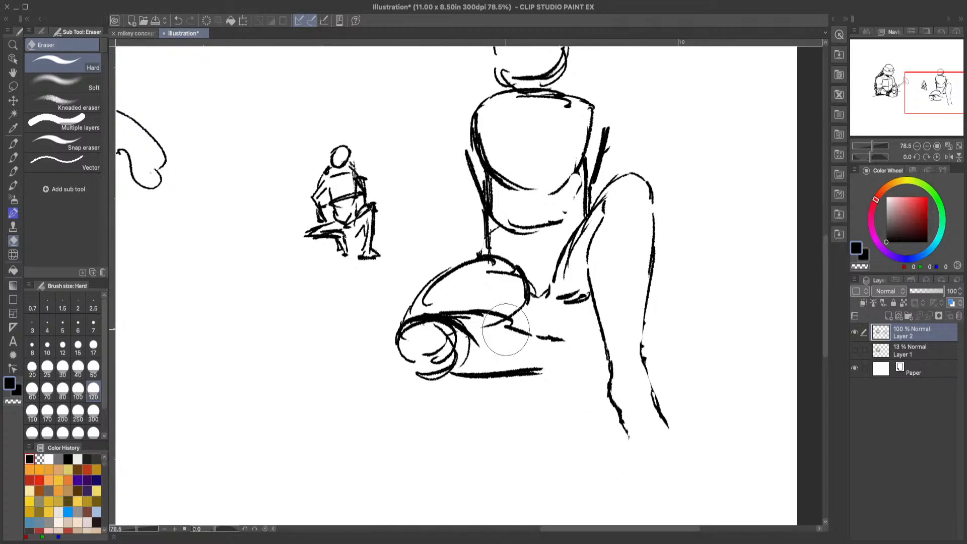
left_click(15, 159)
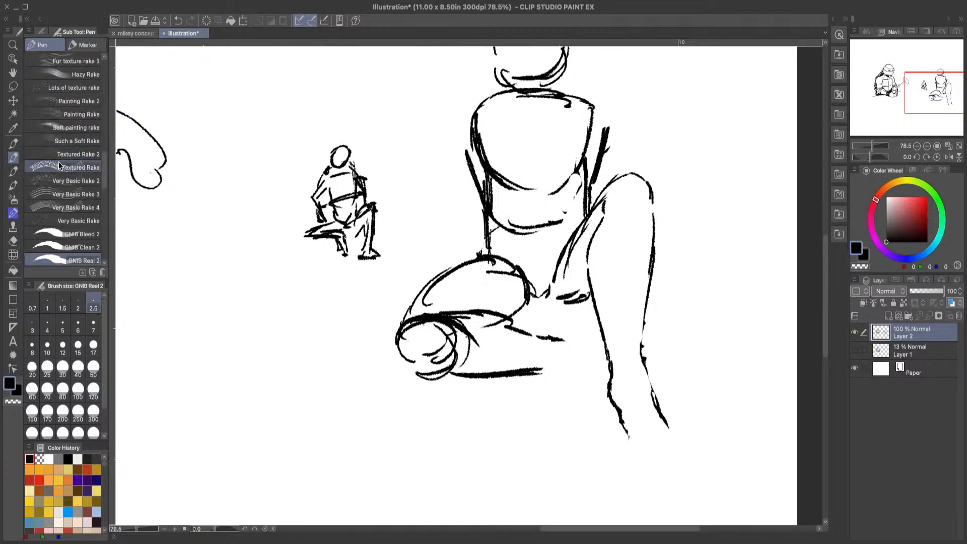
left_click(135, 33)
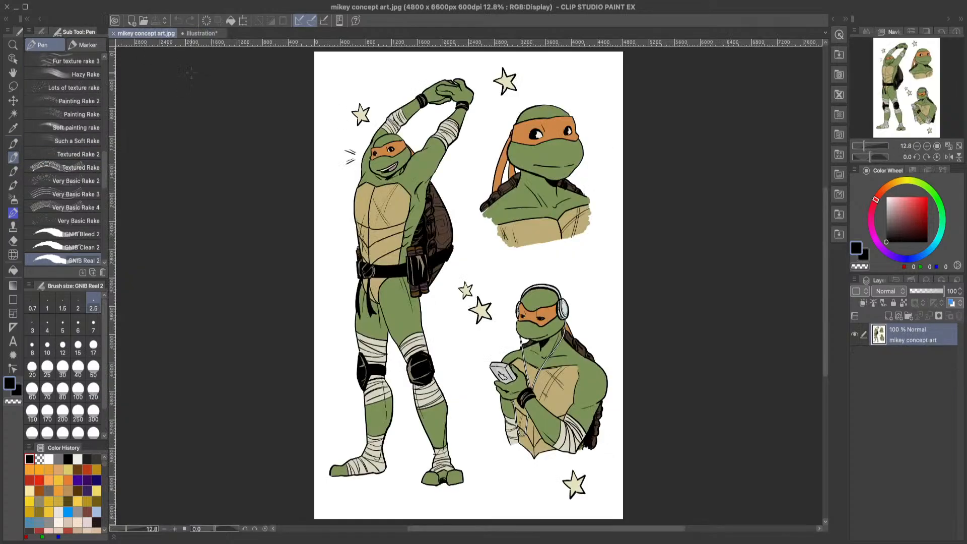
left_click(201, 33)
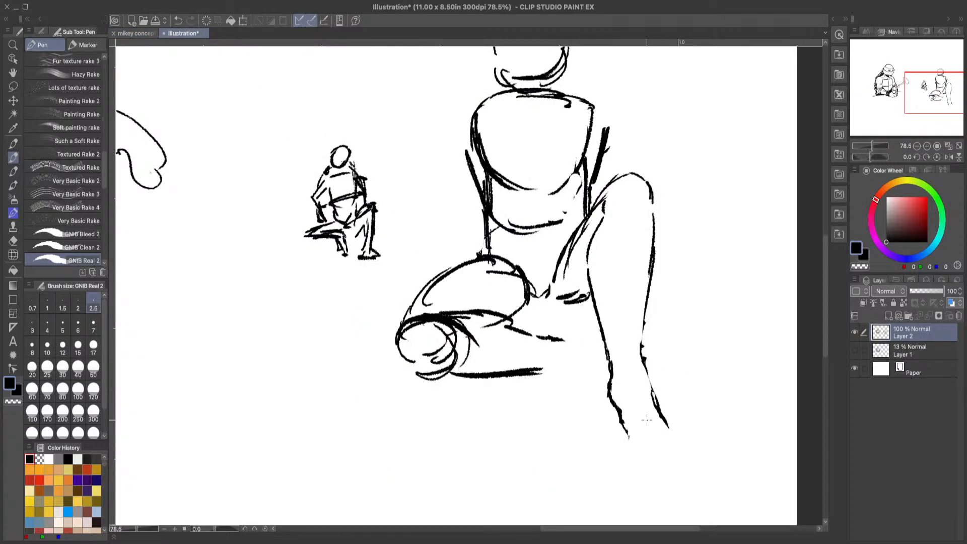
Step: Draw two thick toes on the raised leg's foot with wrap lines across the ankle and toe base, using the mikey concept art as reference
mouse_move(645, 419)
left_mouse_down()
mouse_move(648, 455)
mouse_move(626, 437)
mouse_move(660, 424)
mouse_move(664, 447)
mouse_move(659, 439)
left_mouse_up()
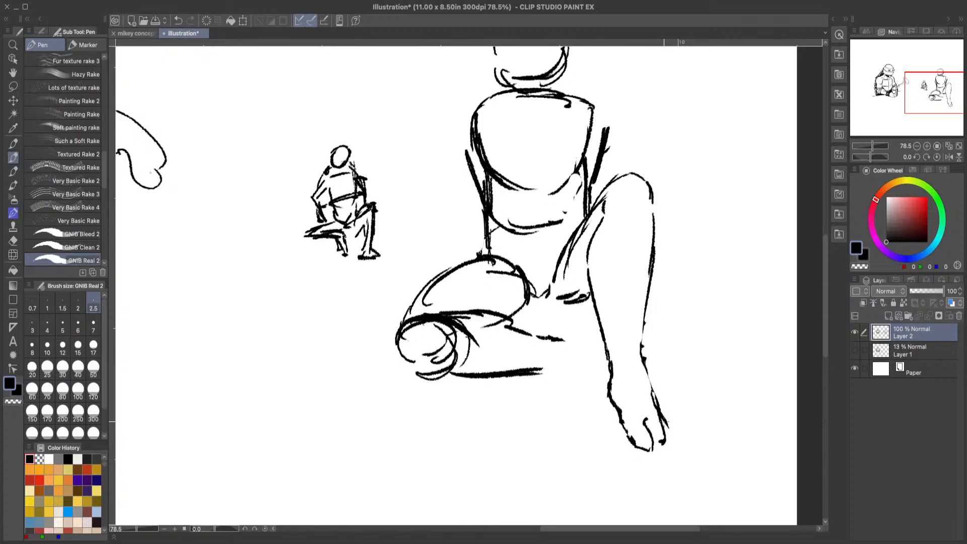
left_click(176, 20)
mouse_move(648, 424)
left_mouse_down()
mouse_move(664, 444)
mouse_move(662, 410)
left_mouse_up()
mouse_move(644, 342)
left_mouse_down()
mouse_move(624, 334)
mouse_move(638, 327)
mouse_move(606, 335)
left_mouse_up()
left_click(132, 33)
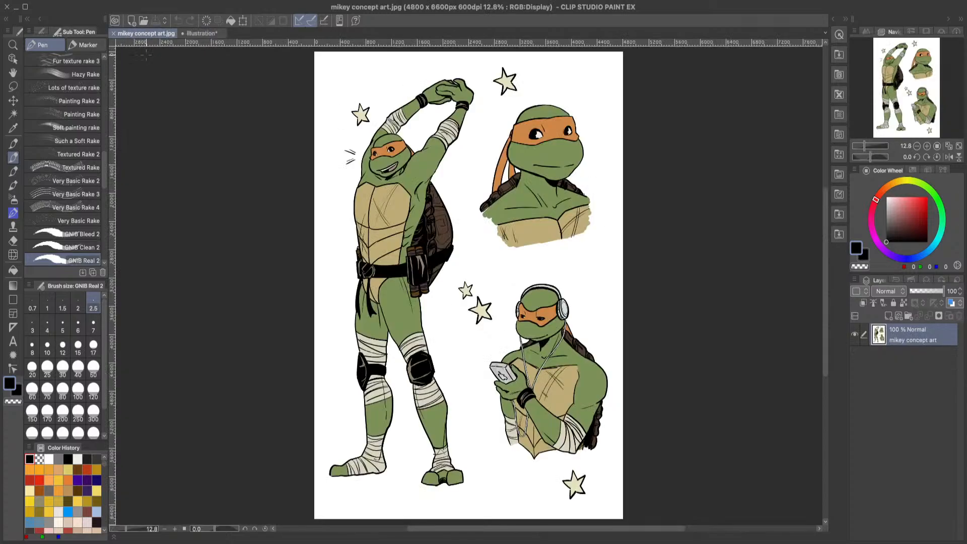
left_click(207, 34)
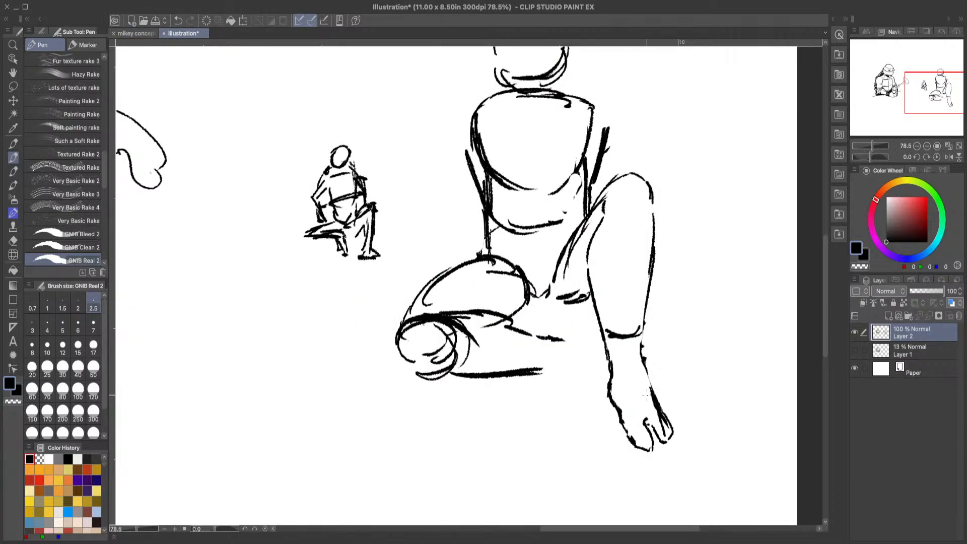
left_click_drag(625, 426, 661, 402)
left_click_drag(826, 300, 824, 293)
left_click_drag(536, 399, 607, 398)
left_click_drag(557, 361, 605, 375)
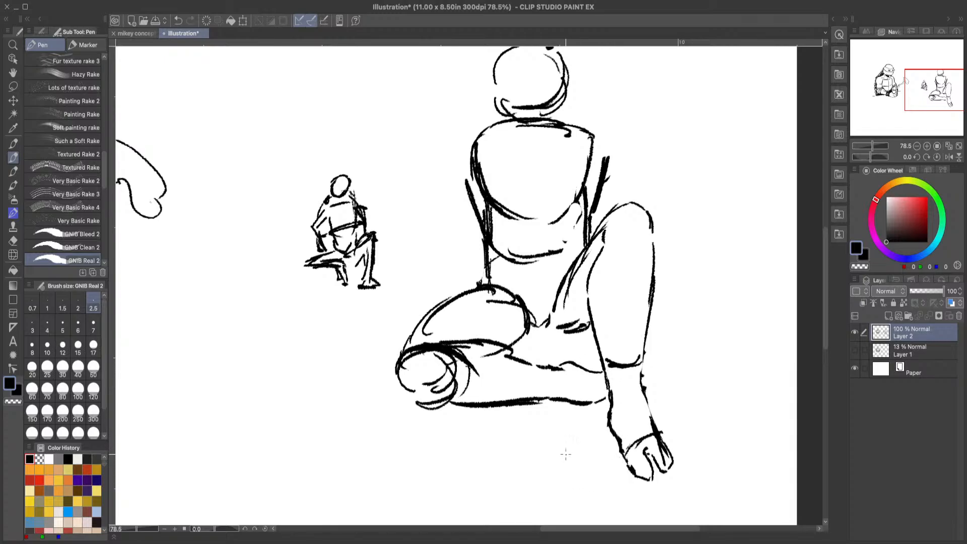
left_click(182, 20)
left_click(181, 20)
left_click(182, 21)
Step: Bend the folded leg's upper and lower lines downward into an ankle and foot beside the raised foot, trimming the underside line's end
scroll(553, 388, "up", 2)
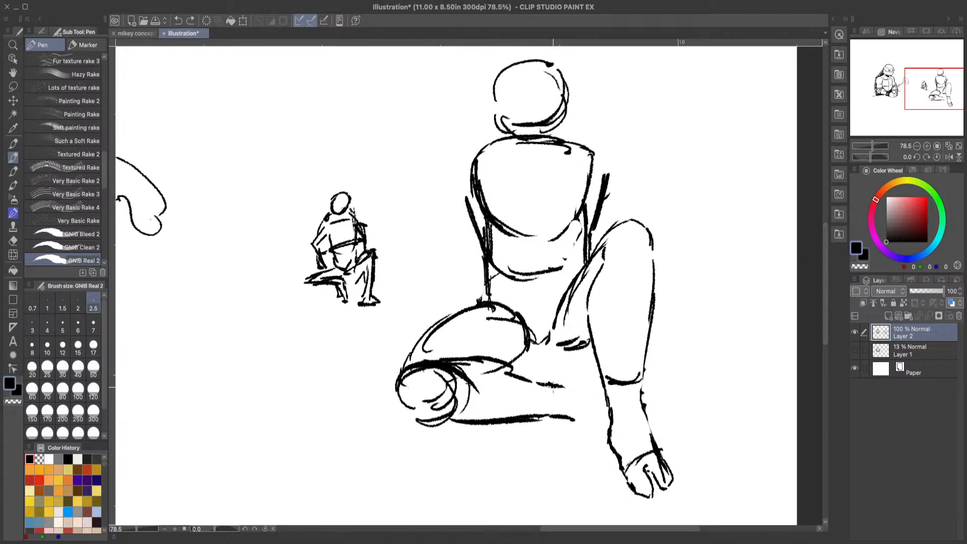
left_click_drag(557, 389, 578, 386)
mouse_move(580, 385)
left_mouse_down()
mouse_move(590, 387)
mouse_move(590, 416)
left_mouse_up()
left_click(14, 241)
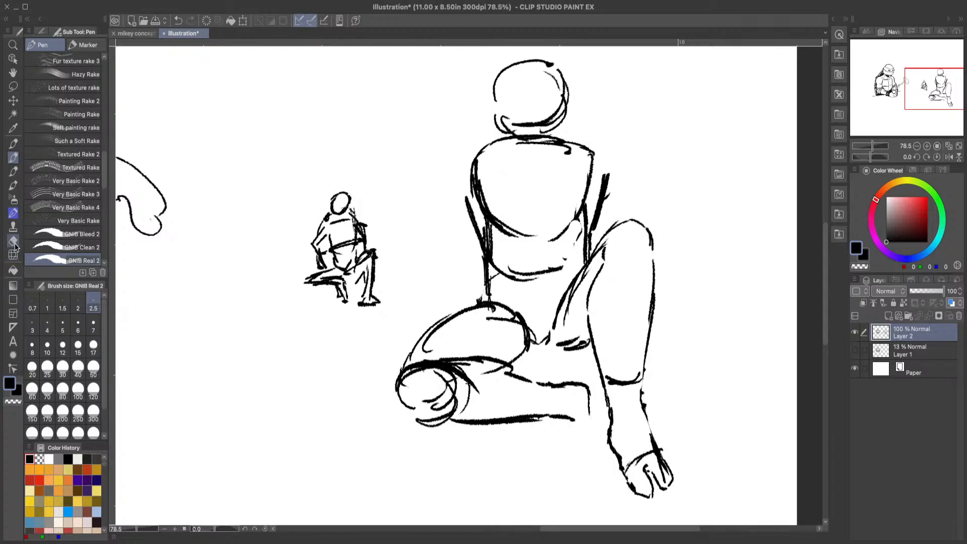
left_click(571, 415)
left_click(13, 157)
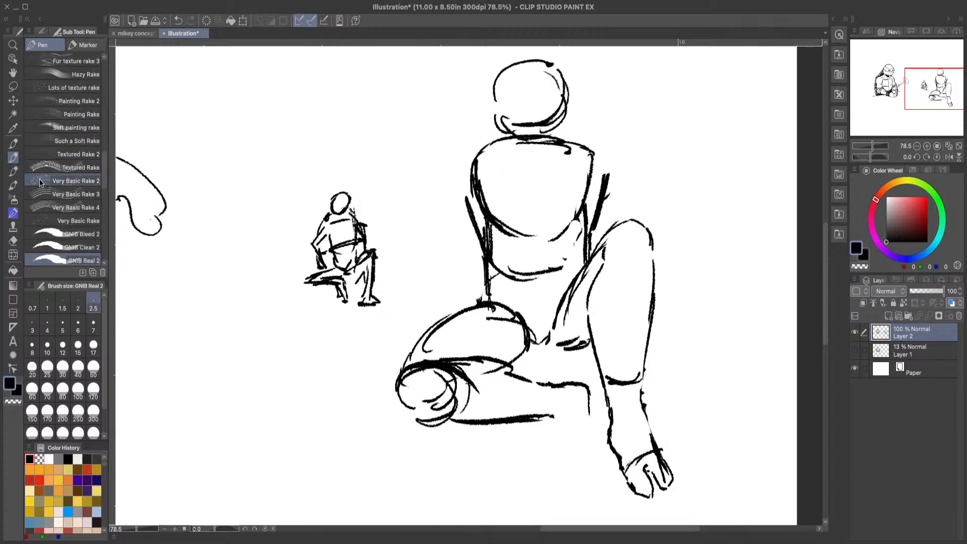
left_click_drag(588, 387, 601, 437)
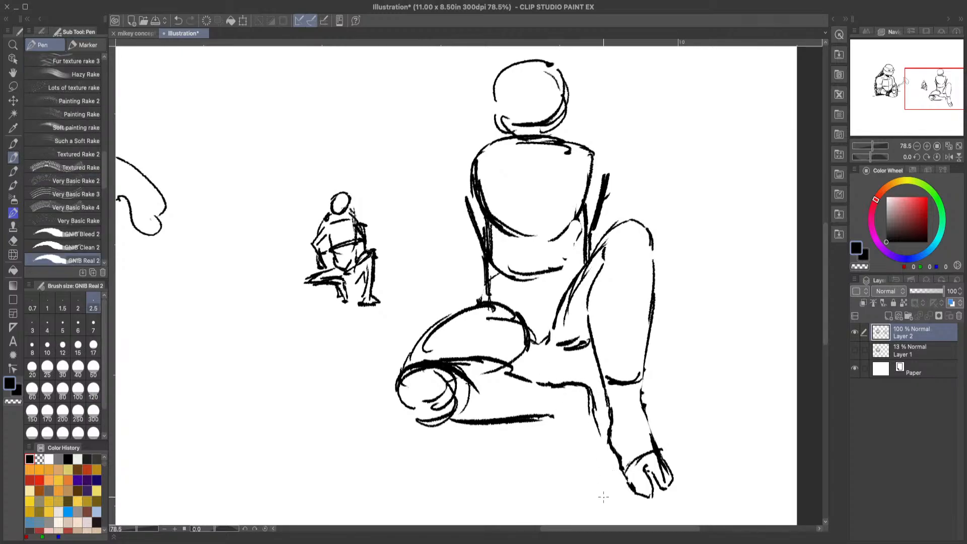
mouse_move(554, 425)
left_mouse_down()
mouse_move(587, 458)
mouse_move(595, 436)
mouse_move(600, 461)
mouse_move(587, 397)
left_mouse_up()
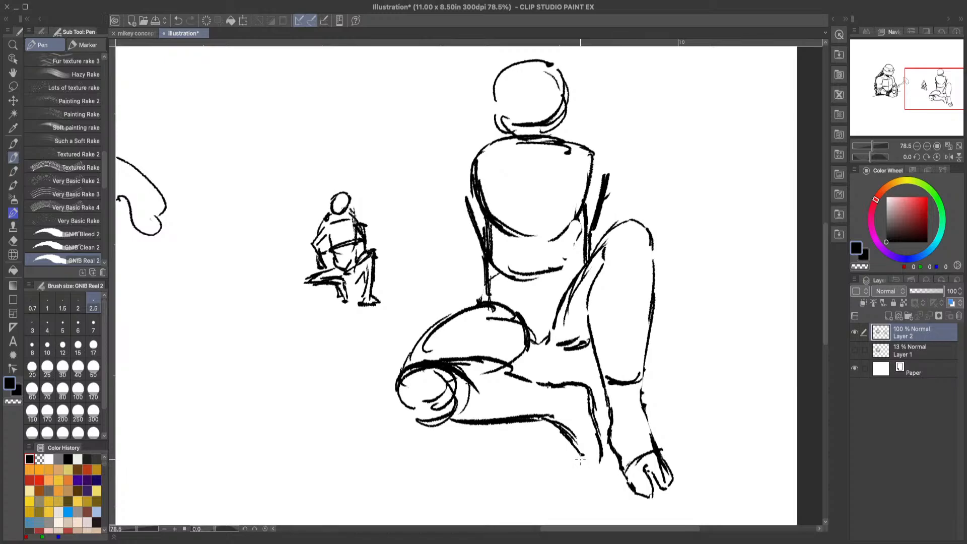
Step: Trim the folded leg's foot line, reinforce the knee circle, and close the foot with a heel and a tapered toe
left_click(13, 241)
left_click(571, 459)
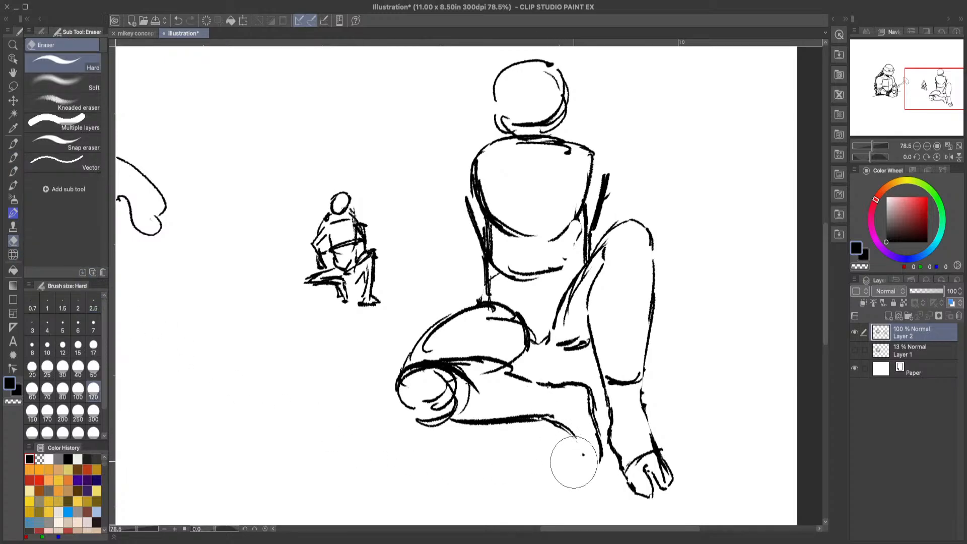
left_click(13, 157)
mouse_move(449, 423)
left_mouse_down()
mouse_move(406, 402)
mouse_move(422, 418)
left_mouse_up()
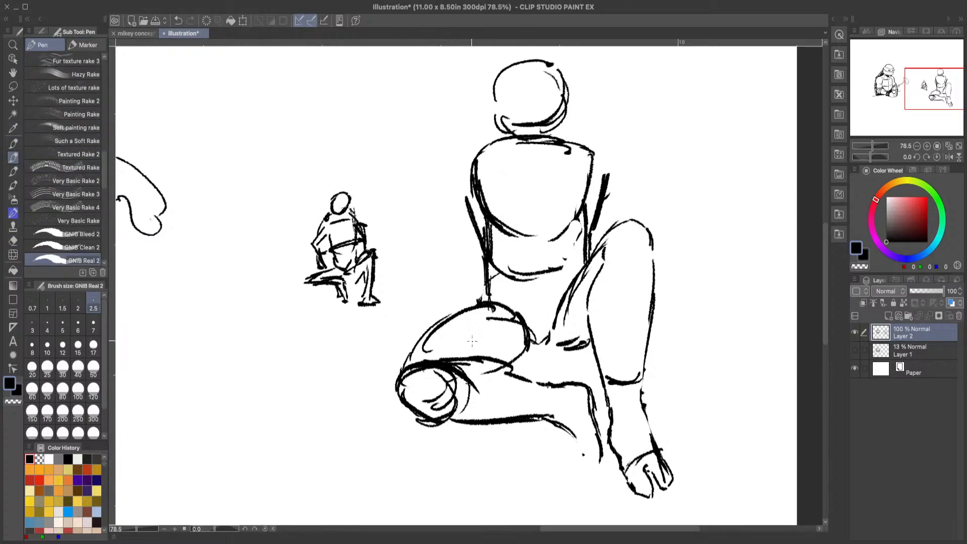
mouse_move(457, 351)
left_mouse_down()
mouse_move(553, 402)
mouse_move(529, 384)
mouse_move(560, 394)
mouse_move(548, 392)
mouse_move(553, 380)
mouse_move(591, 382)
mouse_move(586, 431)
mouse_move(652, 420)
mouse_move(630, 388)
mouse_move(541, 424)
mouse_move(573, 437)
mouse_move(588, 473)
mouse_move(596, 477)
mouse_move(597, 462)
mouse_move(603, 479)
mouse_move(599, 463)
mouse_move(587, 488)
mouse_move(573, 427)
left_mouse_up()
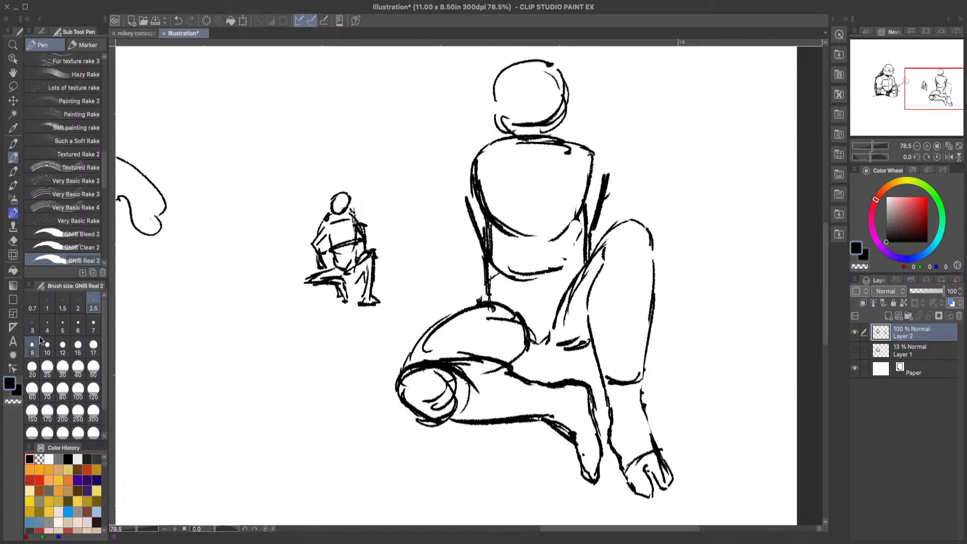
Step: Push the folded knee slightly outward with Liquify, and add wrap lines across that leg's shin and toe base
left_click(13, 255)
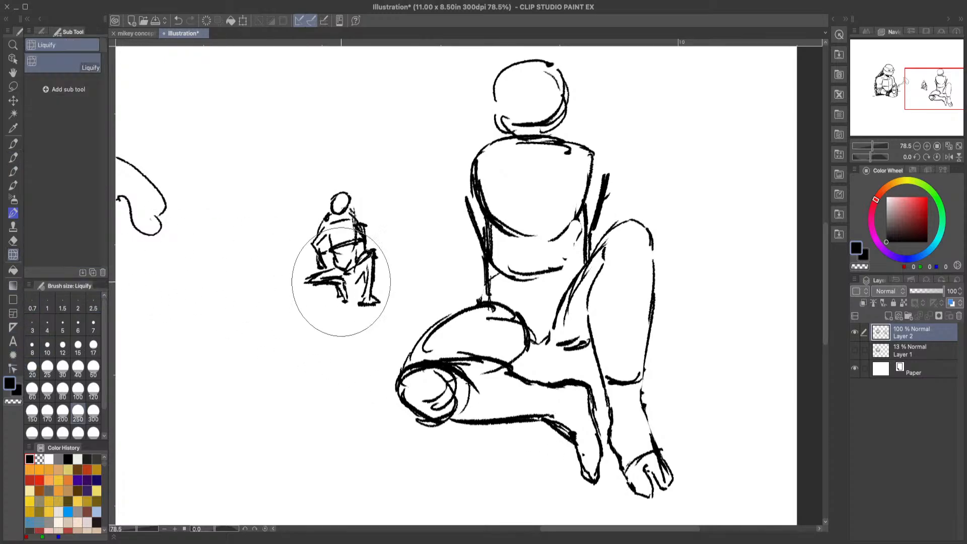
mouse_move(414, 399)
left_mouse_down()
mouse_move(429, 397)
mouse_move(420, 409)
mouse_move(416, 402)
left_mouse_up()
left_click(13, 157)
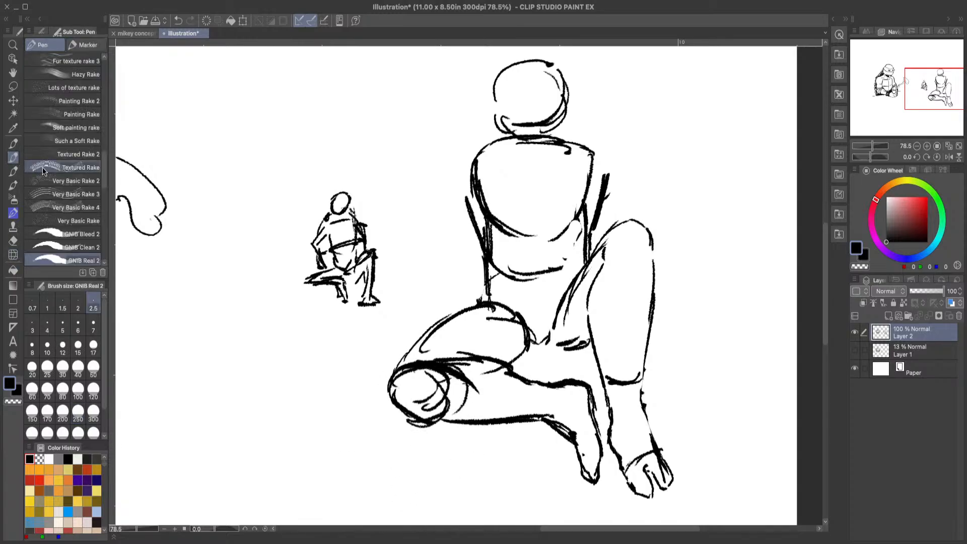
left_click_drag(534, 382, 533, 414)
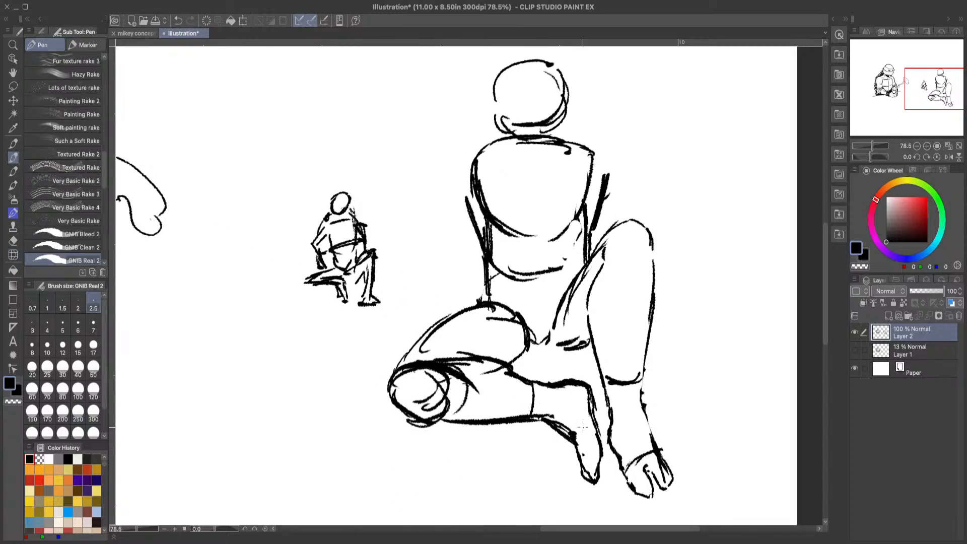
left_click_drag(577, 449, 595, 443)
scroll(825, 289, "up", 3)
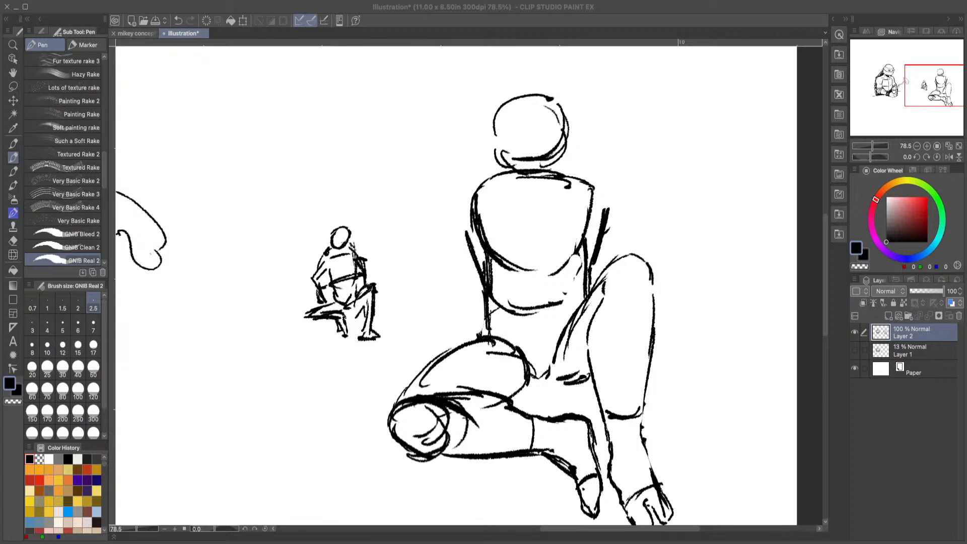
left_click(401, 382)
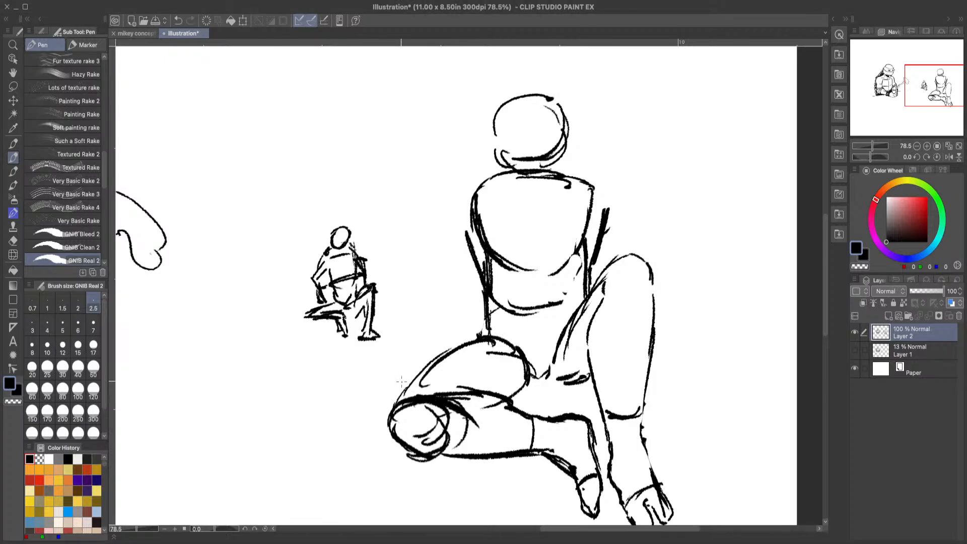
Step: Draw a round kneepad circle over the raised knee of the seated figure, using the mikey concept art as reference
left_click(134, 35)
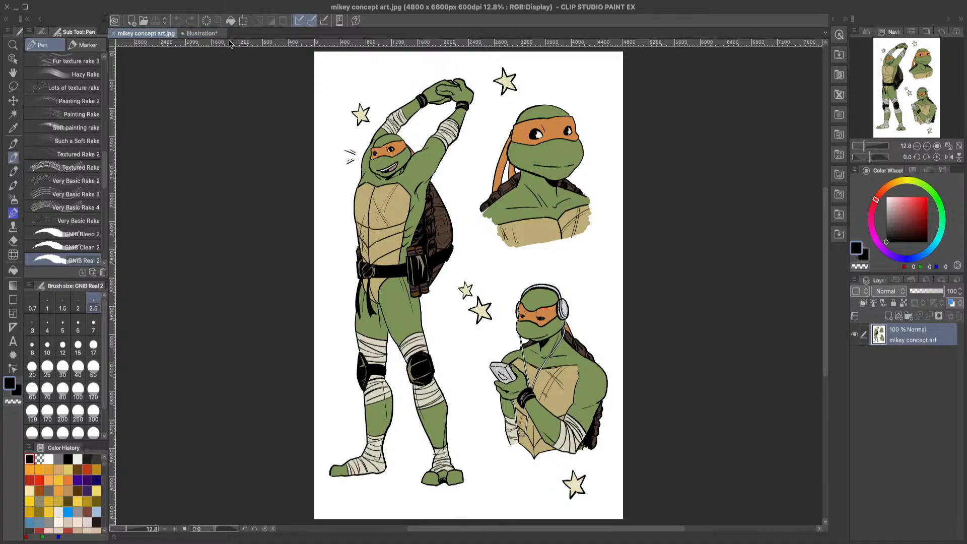
left_click(201, 33)
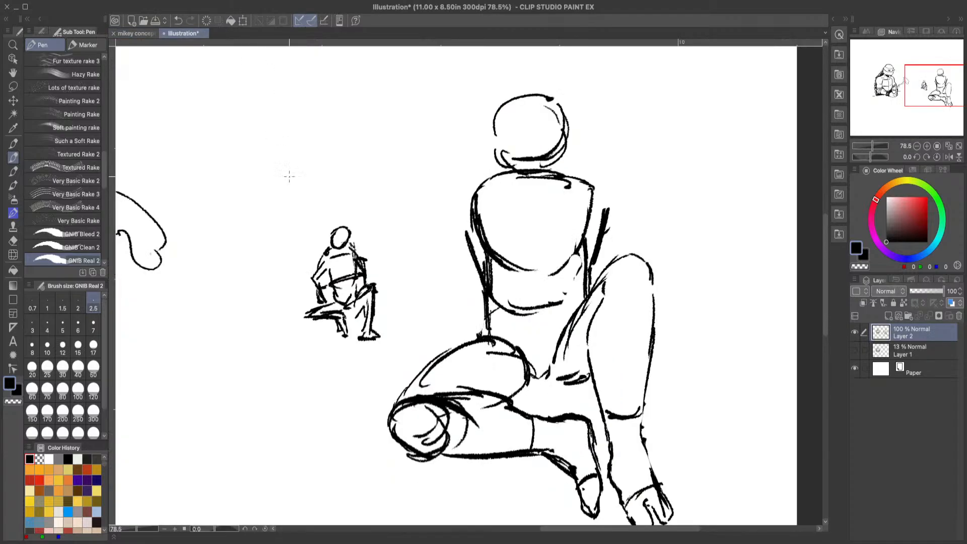
mouse_move(568, 529)
left_mouse_down()
mouse_move(451, 529)
mouse_move(586, 528)
mouse_move(565, 530)
left_mouse_up()
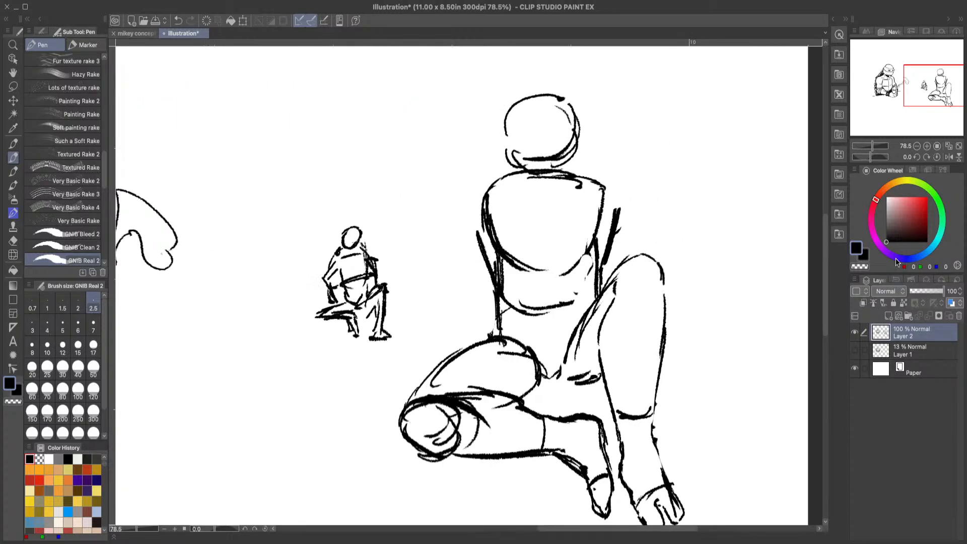
left_click_drag(831, 269, 825, 283)
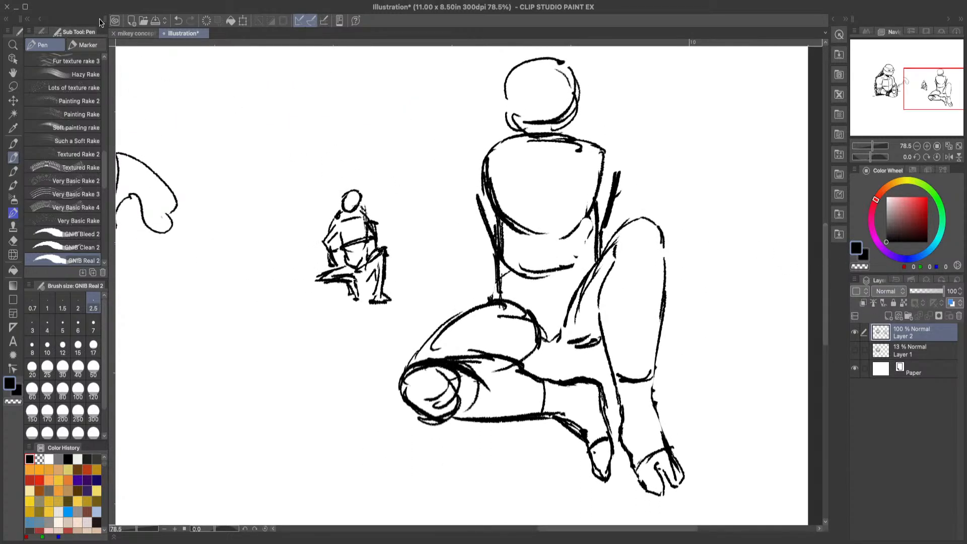
left_click(132, 33)
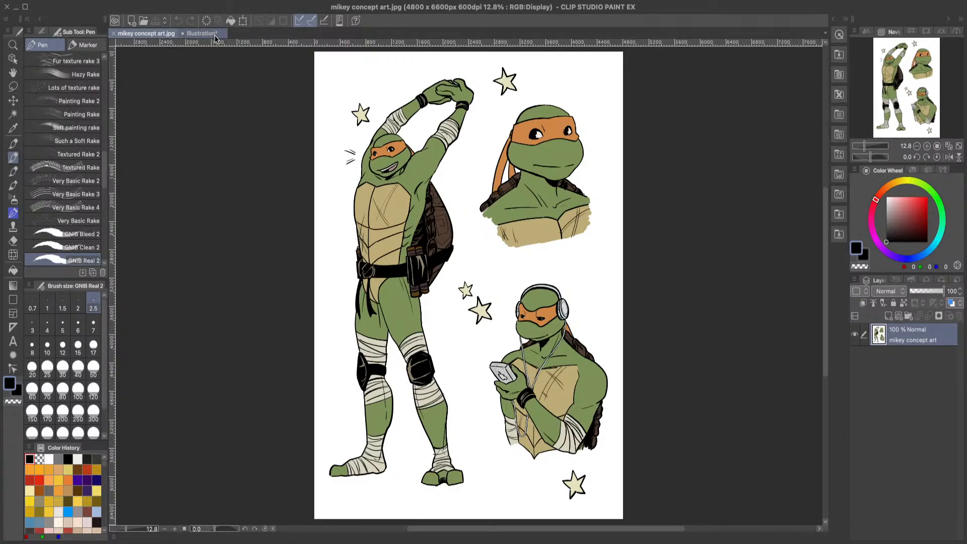
left_click(216, 35)
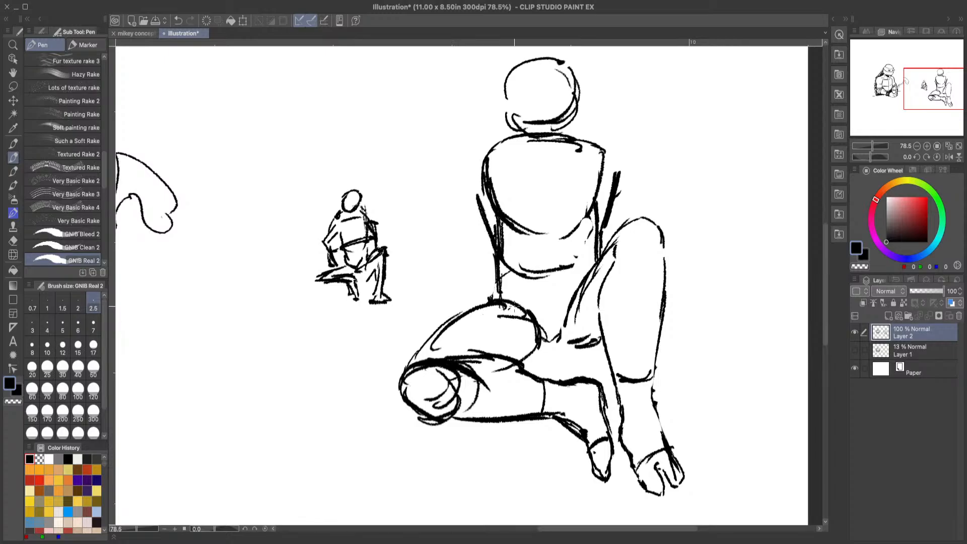
left_click(135, 34)
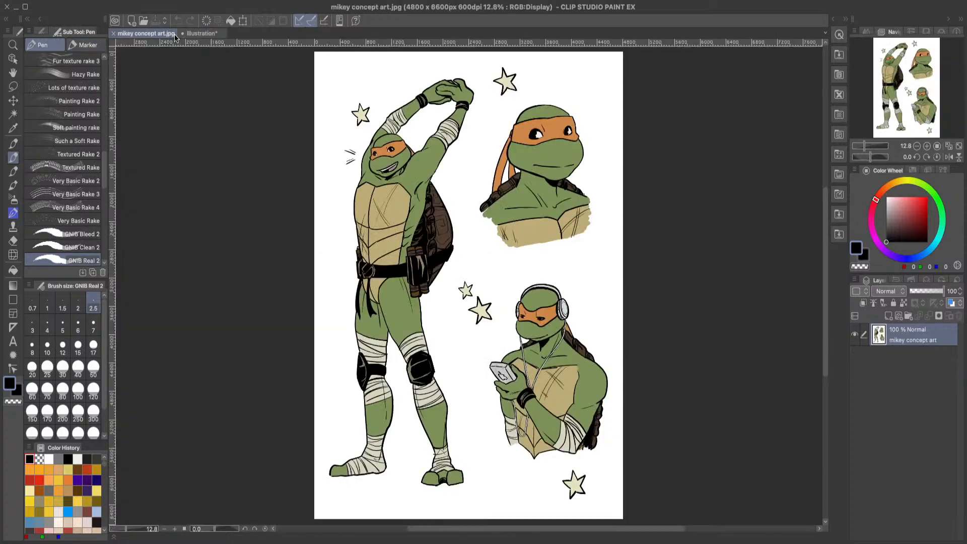
left_click(201, 35)
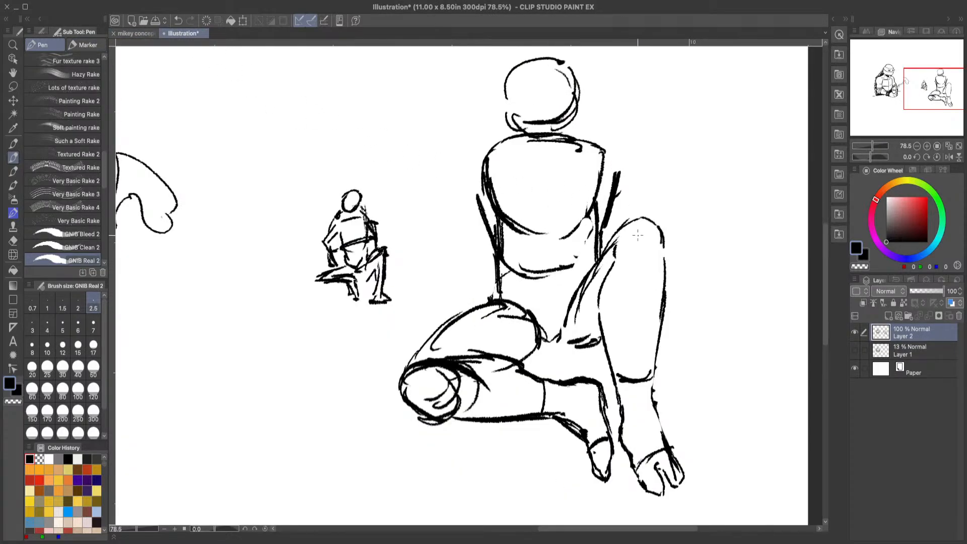
mouse_move(626, 252)
left_mouse_down()
mouse_move(615, 219)
mouse_move(672, 232)
mouse_move(664, 256)
mouse_move(665, 222)
mouse_move(630, 206)
mouse_move(606, 262)
mouse_move(620, 233)
mouse_move(612, 246)
mouse_move(665, 253)
mouse_move(632, 252)
mouse_move(623, 239)
left_mouse_up()
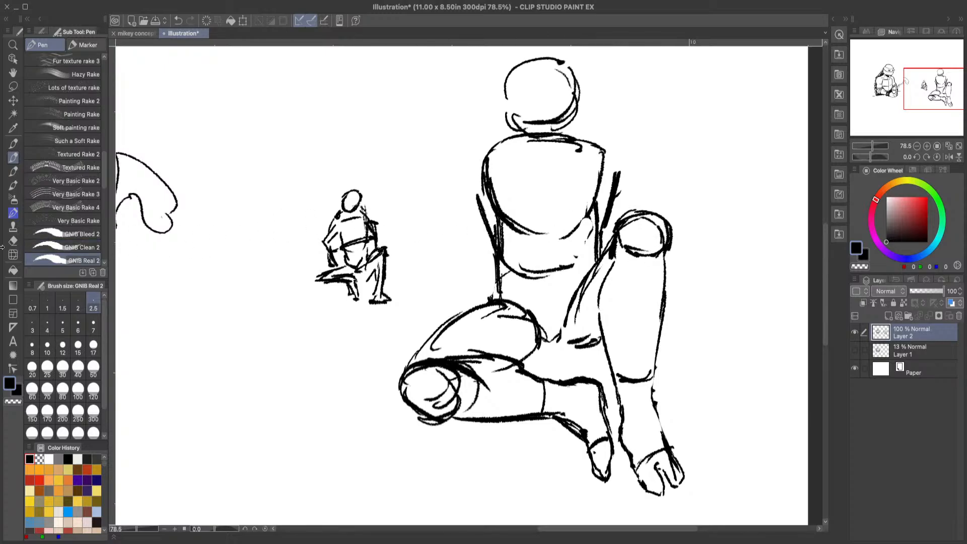
Step: Erase the kneepad's outer edge, redraw it flush with the raised leg, and add a curved band line below the knee
key("e")
mouse_move(634, 229)
left_mouse_down()
mouse_move(651, 237)
mouse_move(669, 216)
mouse_move(673, 234)
left_mouse_up()
left_click(12, 159)
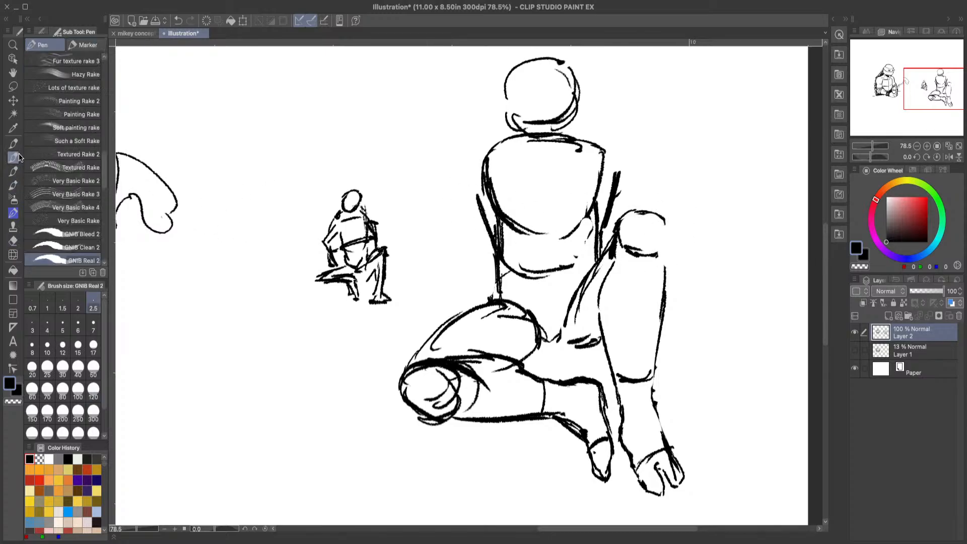
left_click_drag(664, 251, 665, 274)
mouse_move(659, 212)
left_mouse_down()
mouse_move(668, 246)
mouse_move(668, 229)
mouse_move(661, 250)
left_mouse_up()
mouse_move(611, 272)
left_mouse_down()
mouse_move(668, 282)
mouse_move(620, 270)
mouse_move(670, 271)
mouse_move(610, 265)
left_mouse_up()
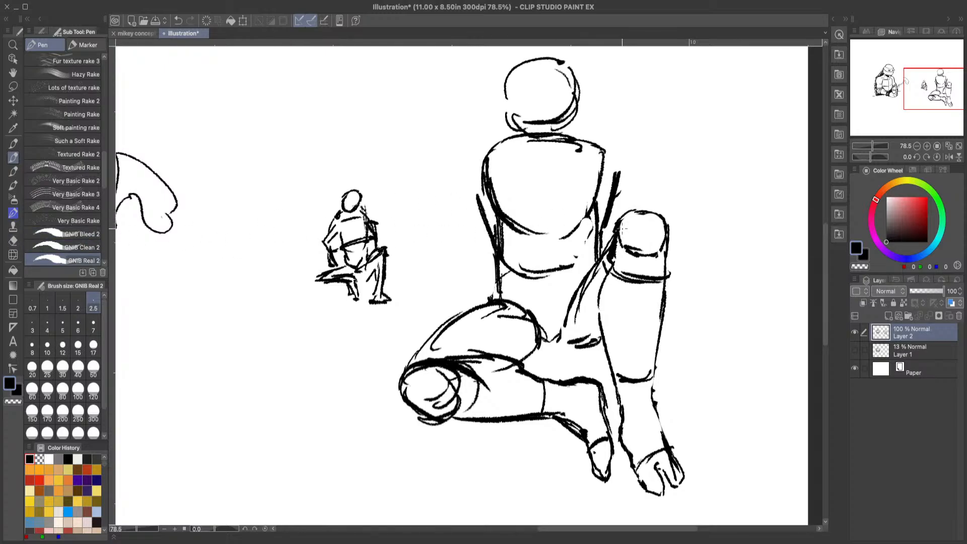
Step: Darken the raised leg's kneepad with thick curved strokes and add strap lines wrapping beneath it
mouse_move(620, 225)
left_mouse_down()
mouse_move(666, 217)
mouse_move(669, 247)
left_mouse_up()
mouse_move(614, 265)
left_mouse_down()
mouse_move(676, 258)
mouse_move(649, 262)
mouse_move(659, 258)
mouse_move(656, 280)
mouse_move(661, 267)
left_mouse_up()
mouse_move(614, 261)
left_mouse_down()
mouse_move(631, 251)
mouse_move(602, 258)
mouse_move(599, 275)
left_mouse_up()
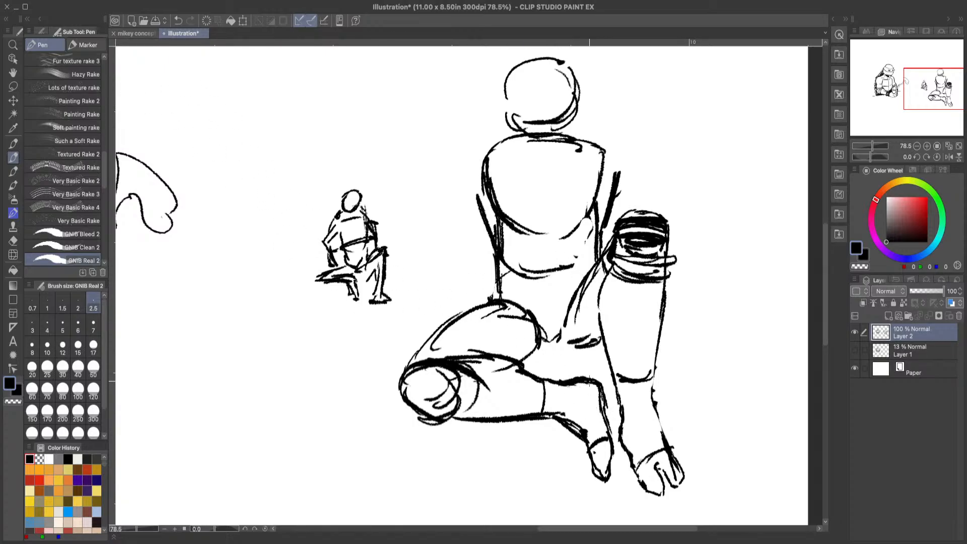
Step: Draw curved bandage wrap lines across the folded leg's ankle and along its foot to the toe base
mouse_move(579, 387)
left_mouse_down()
mouse_move(562, 421)
mouse_move(588, 406)
mouse_move(575, 434)
mouse_move(562, 391)
mouse_move(566, 414)
left_mouse_up()
left_click_drag(561, 384, 560, 415)
mouse_move(556, 384)
left_mouse_down()
mouse_move(549, 412)
mouse_move(590, 423)
left_mouse_up()
mouse_move(598, 419)
left_mouse_down()
mouse_move(582, 430)
mouse_move(586, 440)
left_mouse_up()
left_click_drag(607, 428, 601, 433)
Step: Draw curved bandage wrap lines around the raised leg's ankle and down its foot to the toes
mouse_move(654, 396)
left_mouse_down()
mouse_move(648, 408)
mouse_move(615, 404)
left_mouse_up()
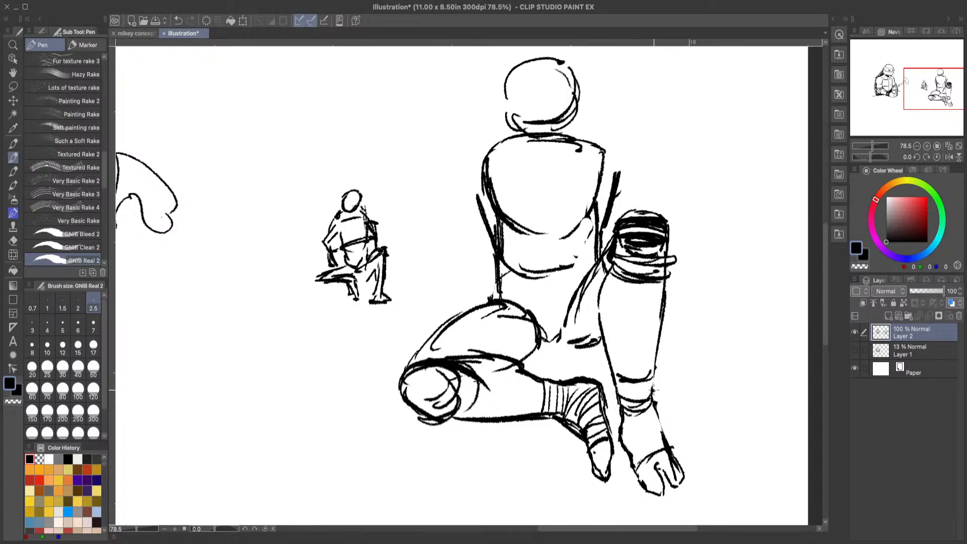
left_click_drag(654, 379, 612, 391)
mouse_move(619, 380)
left_mouse_down()
mouse_move(607, 391)
mouse_move(617, 390)
left_mouse_up()
mouse_move(657, 410)
left_mouse_down()
mouse_move(616, 428)
mouse_move(627, 434)
mouse_move(624, 454)
left_mouse_up()
mouse_move(663, 441)
left_mouse_down()
mouse_move(630, 454)
mouse_move(667, 445)
left_mouse_up()
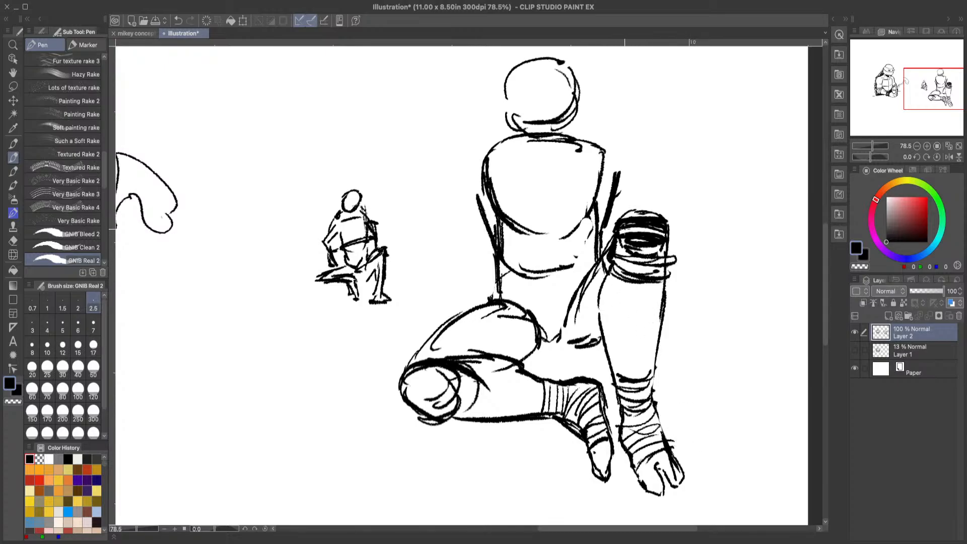
Step: Fill the top of the raised leg's kneepad in black and reinforce its upper outline, checking it against the mikey concept art
mouse_move(623, 231)
left_mouse_down()
mouse_move(632, 214)
mouse_move(647, 211)
mouse_move(672, 229)
mouse_move(671, 249)
left_mouse_up()
left_click(13, 241)
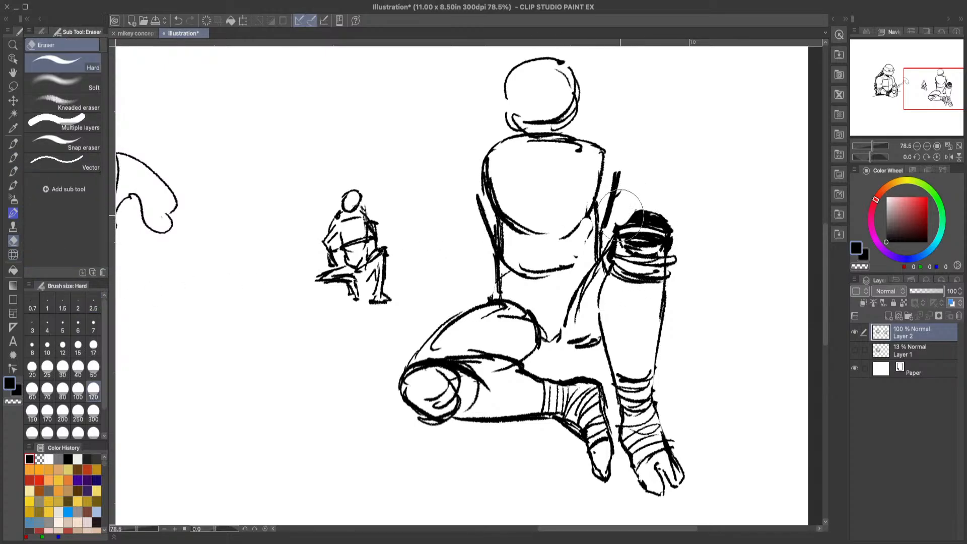
left_click(13, 158)
left_click_drag(618, 231, 643, 209)
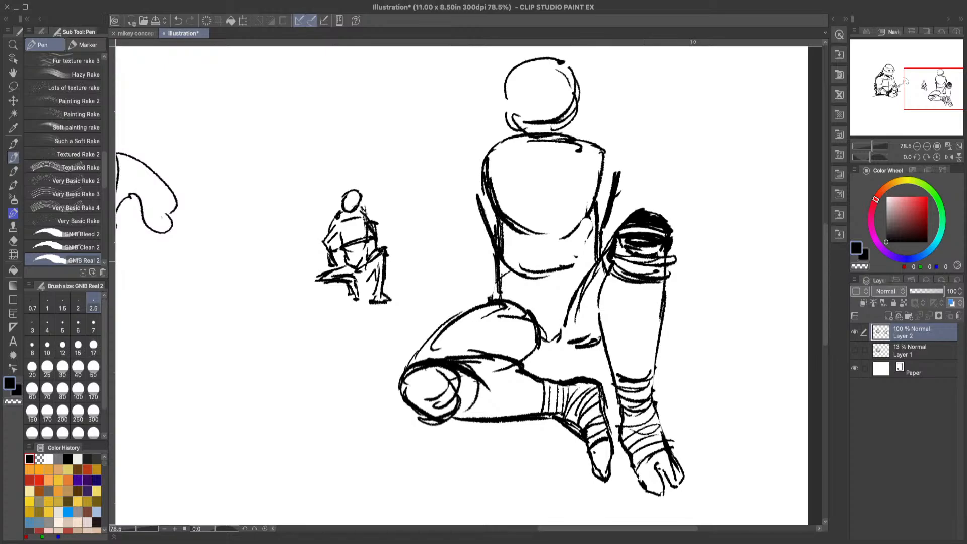
left_click(136, 33)
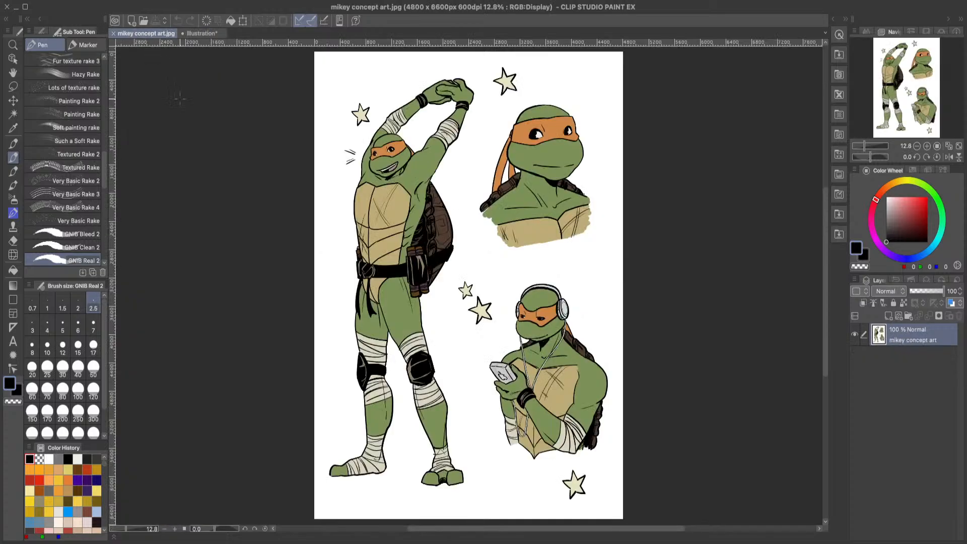
left_click(201, 33)
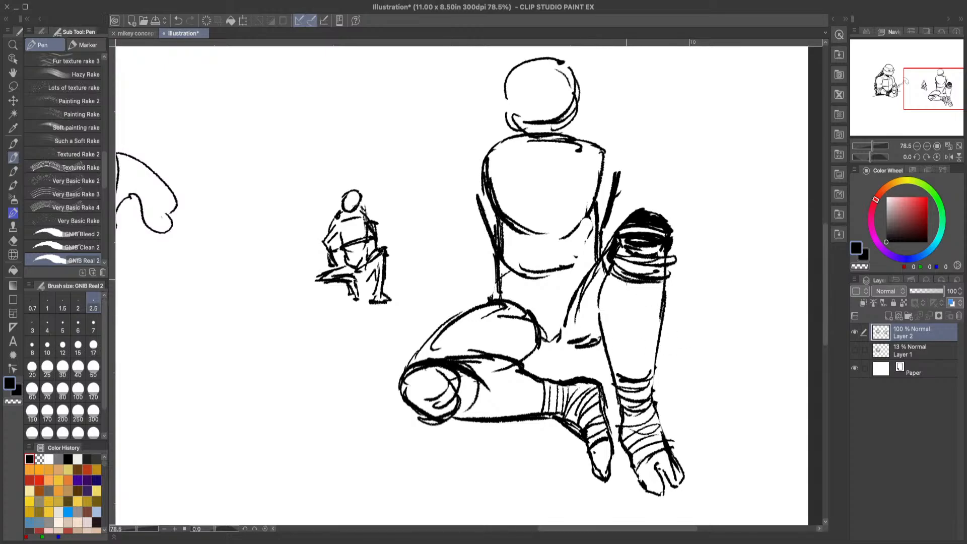
left_click_drag(636, 212, 624, 221)
Step: Erase the seated figure's head and the chest and belly curves inside the torso, keeping the outer side lines
left_click(13, 240)
mouse_move(535, 171)
left_mouse_down()
mouse_move(513, 225)
mouse_move(491, 184)
mouse_move(515, 273)
mouse_move(530, 238)
mouse_move(550, 258)
mouse_move(567, 246)
mouse_move(581, 203)
mouse_move(587, 259)
left_mouse_up()
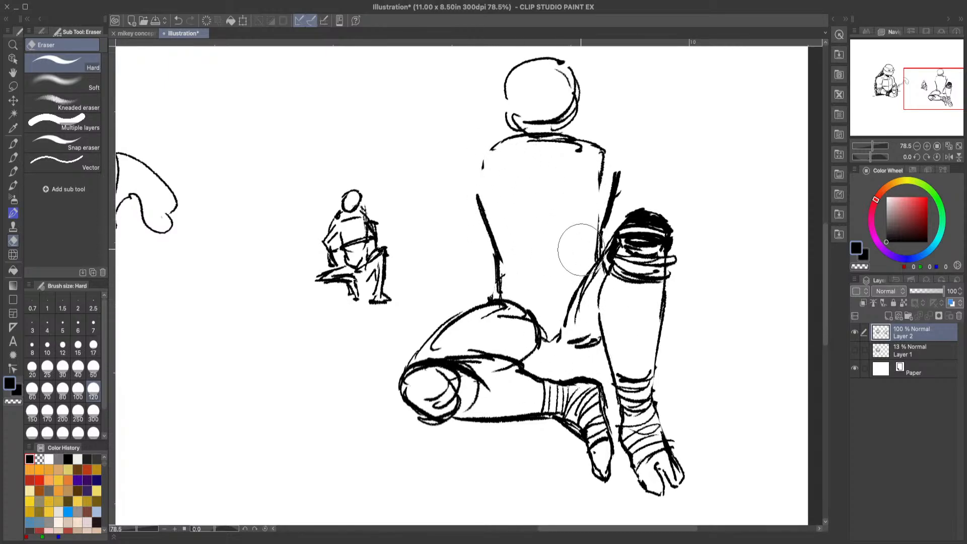
left_click_drag(528, 100, 576, 110)
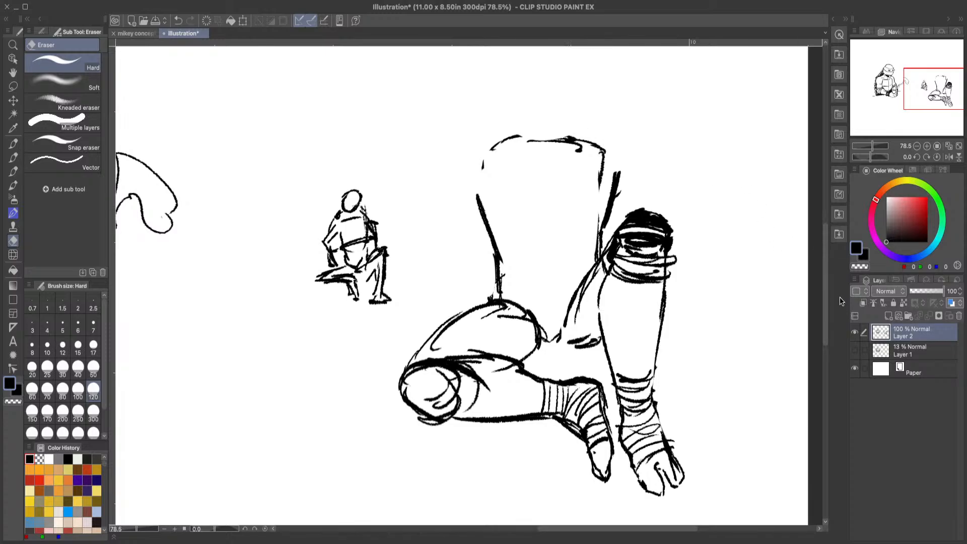
Step: Ready the GNIB Real 2 pen and compare the seated figure's remaining sketch with the mikey concept art
left_click_drag(825, 288, 826, 281)
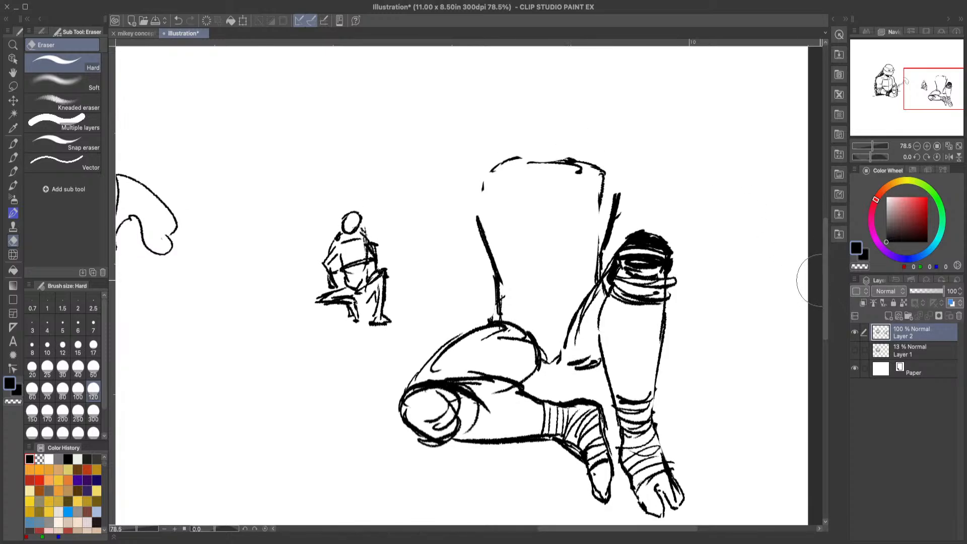
left_click(13, 157)
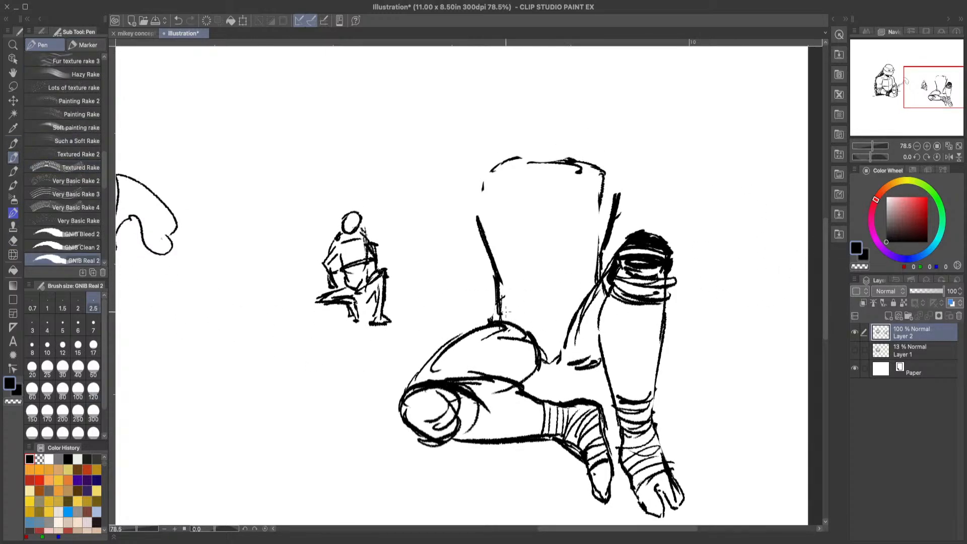
left_click(135, 33)
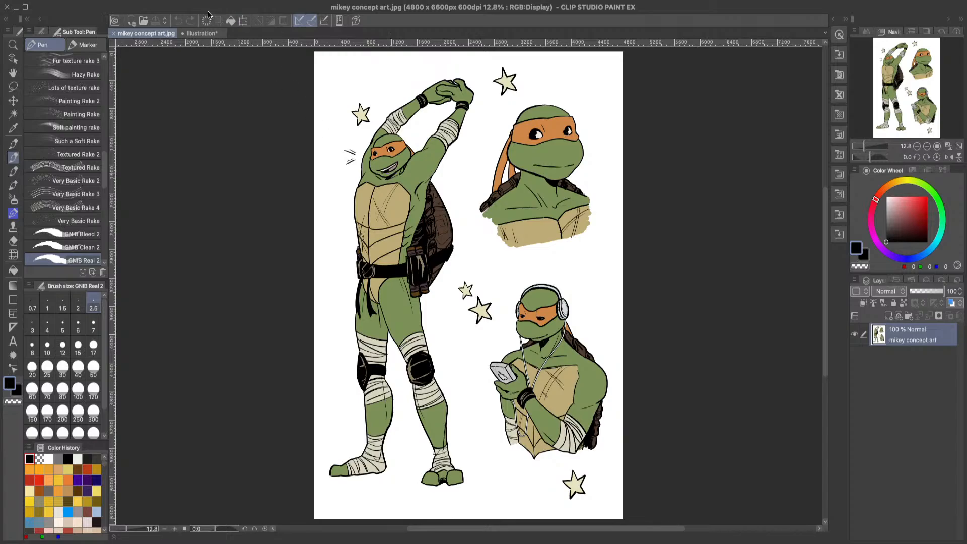
left_click(220, 34)
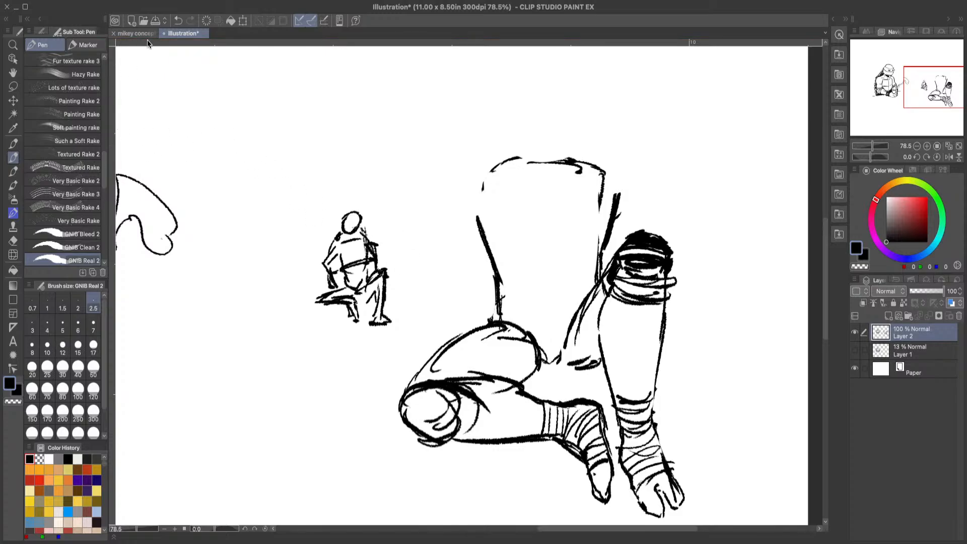
left_click(135, 33)
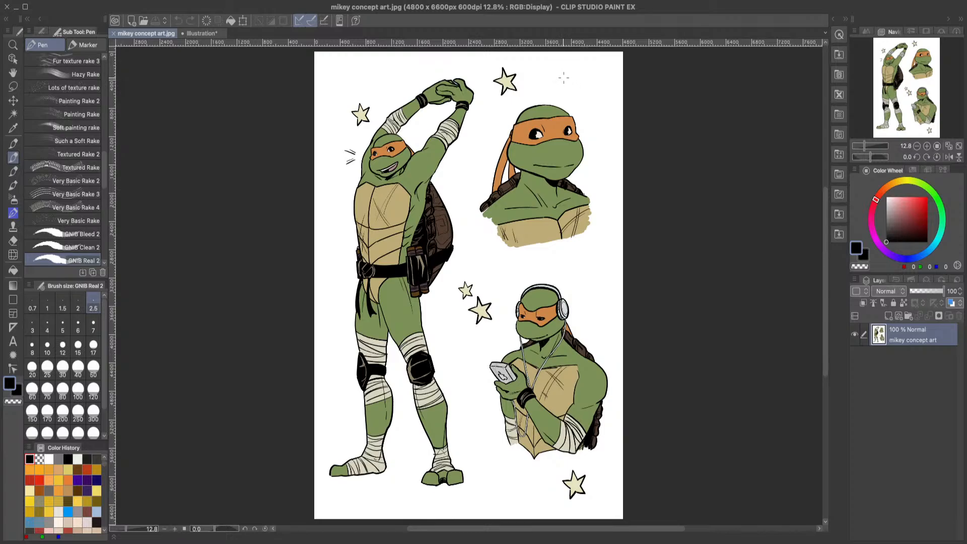
mouse_move(563, 78)
left_mouse_down()
mouse_move(599, 86)
mouse_move(590, 92)
mouse_move(595, 80)
mouse_move(585, 100)
mouse_move(562, 80)
mouse_move(591, 81)
left_mouse_up()
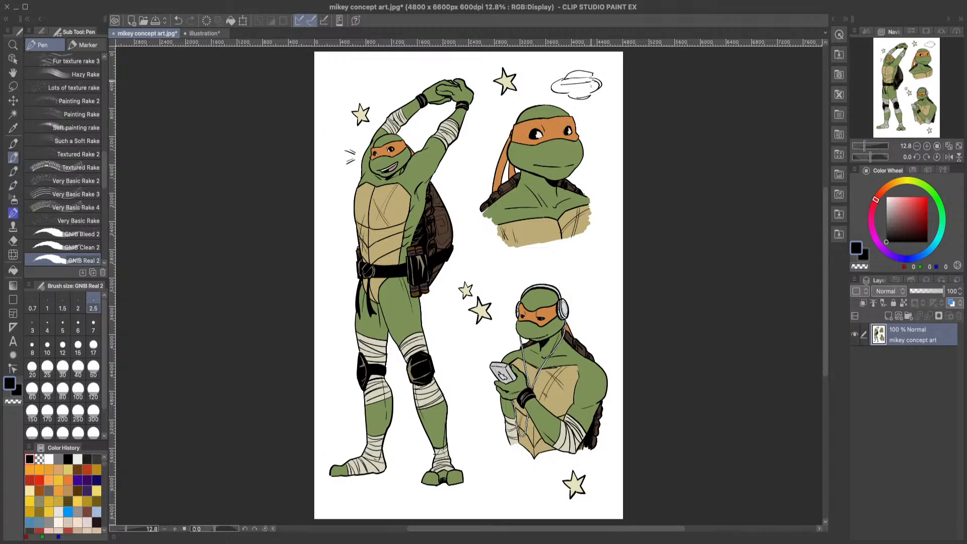
left_click(178, 21)
left_click(178, 20)
left_click(178, 21)
left_click(178, 21)
left_click(178, 21)
left_click(179, 22)
left_click(179, 22)
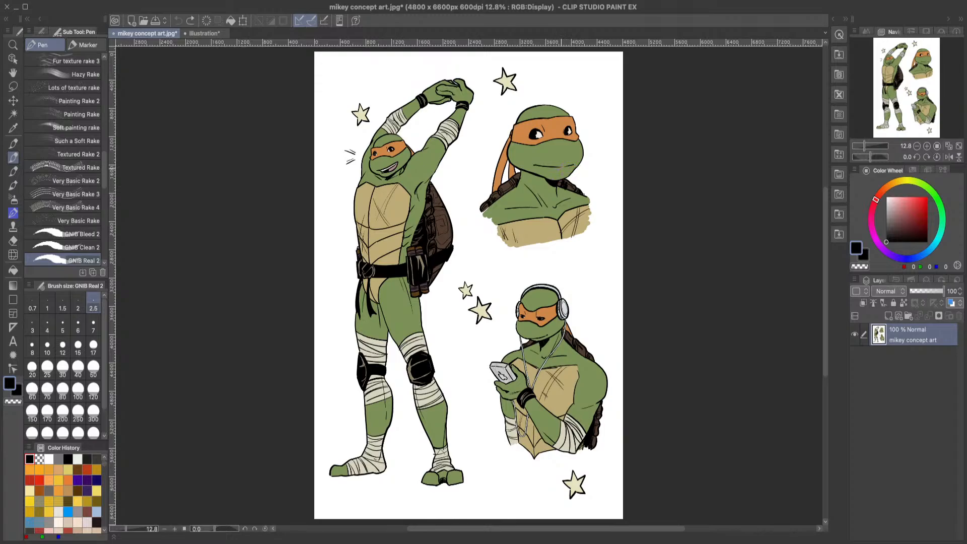
Step: Extend the seated figure's waist line down to the hip in the Illustration file and erase the thigh's overlapping upper line
left_click(210, 34)
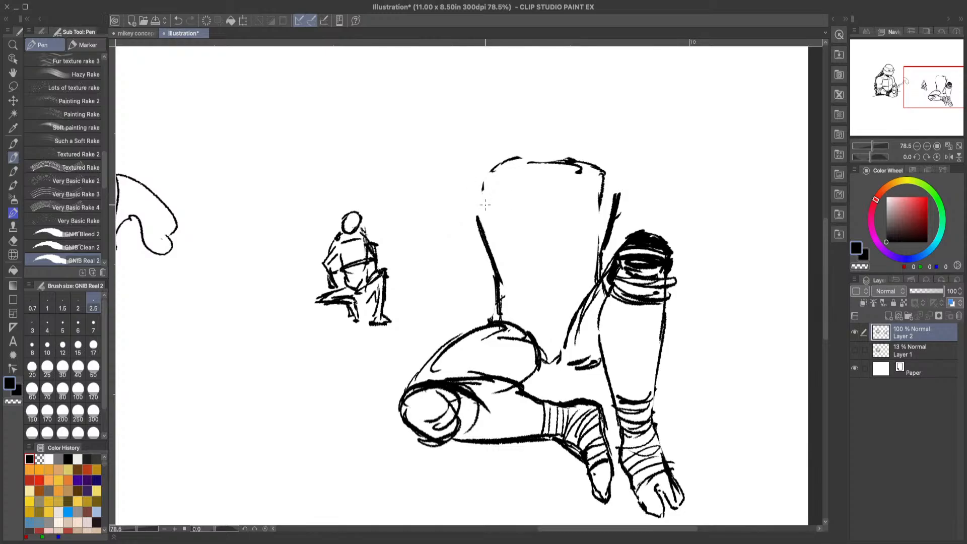
mouse_move(524, 330)
left_mouse_down()
mouse_move(506, 316)
mouse_move(480, 204)
mouse_move(491, 272)
mouse_move(476, 229)
mouse_move(509, 316)
left_mouse_up()
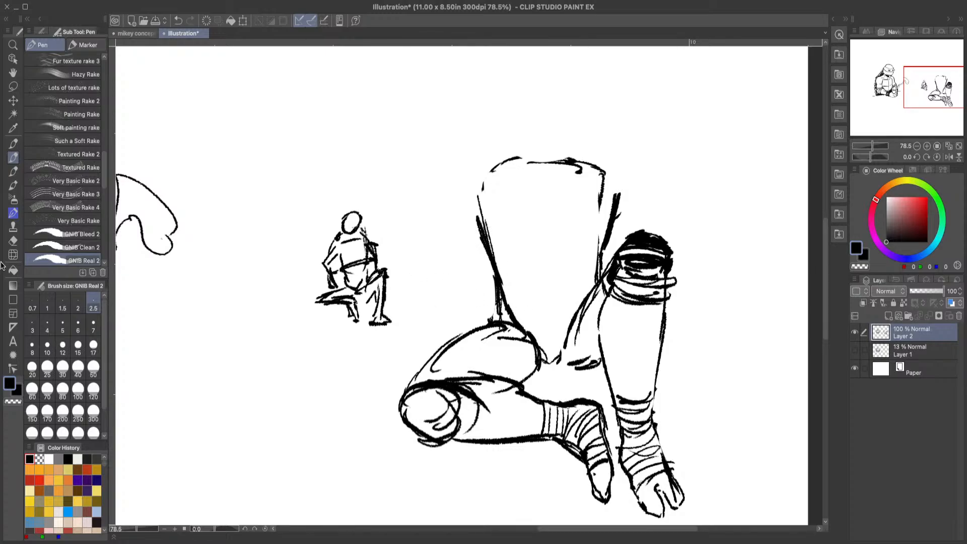
left_click(13, 241)
mouse_move(509, 322)
left_mouse_down()
mouse_move(493, 308)
mouse_move(480, 332)
mouse_move(487, 317)
left_mouse_up()
left_click(14, 157)
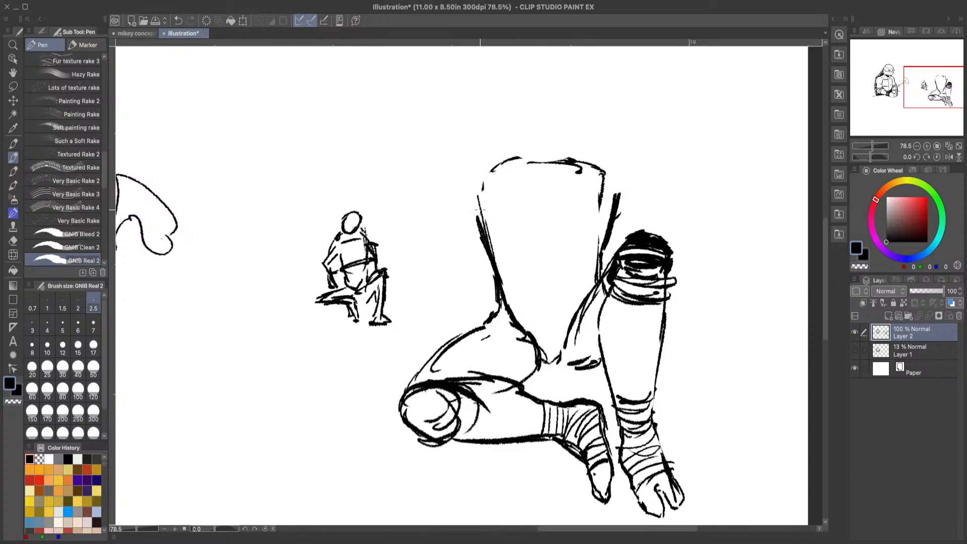
left_click(13, 241)
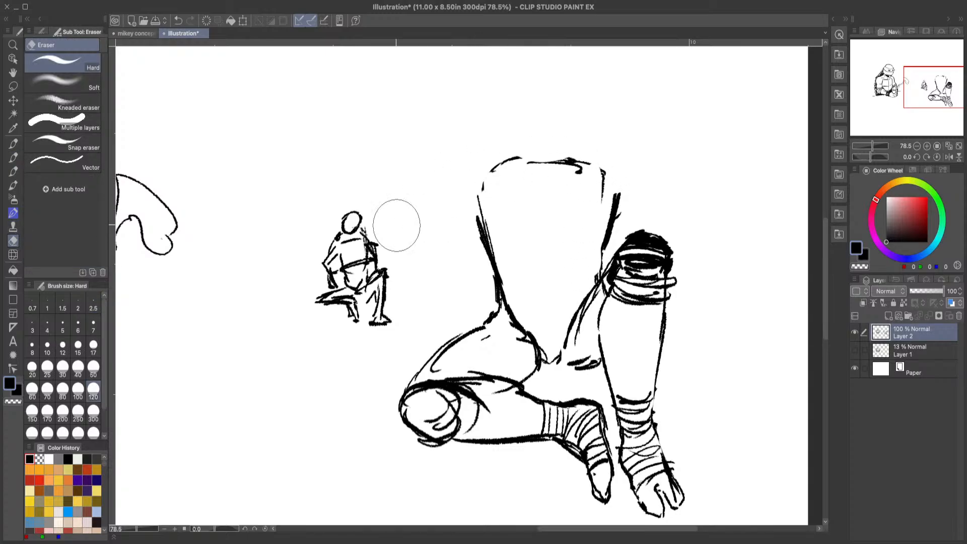
left_click(13, 157)
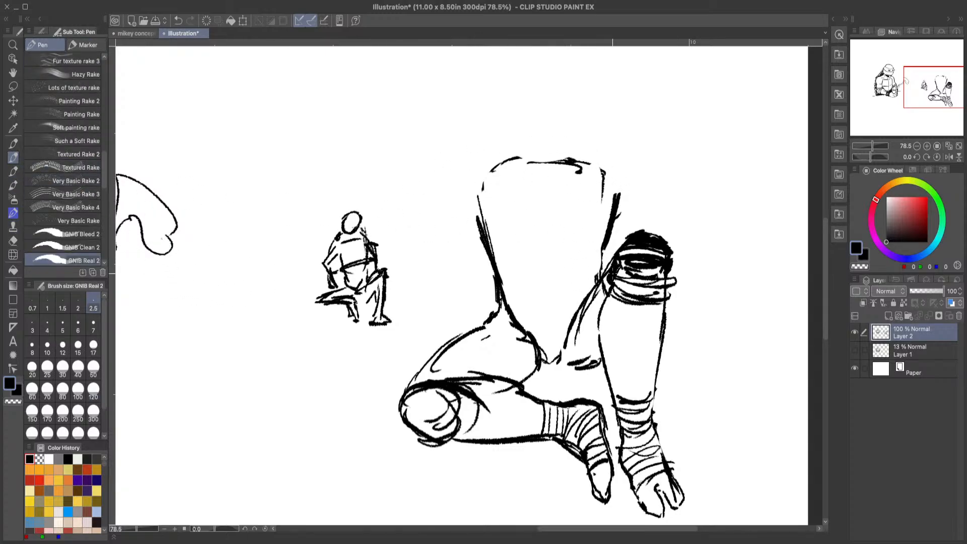
Step: Draw the seated figure's chest plates with a straight upper edge, reinforced sides, a vertical centre line and a horizontal dividing line
left_click_drag(605, 249, 602, 274)
left_click_drag(545, 157, 612, 172)
left_click(178, 20)
left_click(179, 20)
left_click(191, 23)
mouse_move(555, 159)
left_mouse_down()
mouse_move(477, 169)
mouse_move(490, 235)
left_mouse_up()
mouse_move(616, 165)
left_mouse_down()
mouse_move(619, 201)
mouse_move(604, 224)
mouse_move(611, 183)
left_mouse_up()
left_click_drag(613, 182, 607, 216)
mouse_move(550, 164)
left_mouse_down()
mouse_move(553, 225)
mouse_move(491, 230)
left_mouse_up()
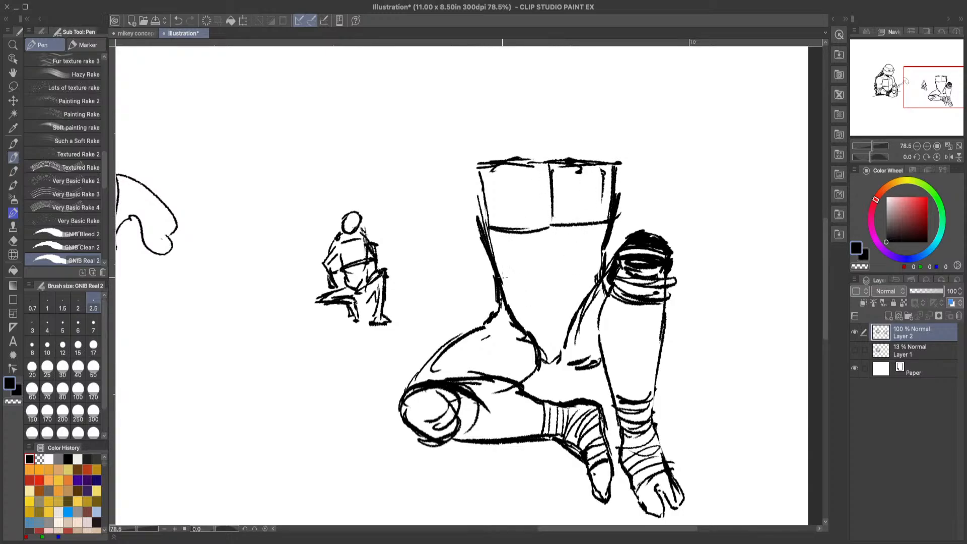
Step: Draw a black-filled belt around the waist and extend the torso's centre line through the belly and below the belt
mouse_move(498, 275)
left_mouse_down()
mouse_move(597, 276)
mouse_move(500, 278)
mouse_move(491, 266)
mouse_move(496, 304)
mouse_move(572, 307)
mouse_move(590, 294)
mouse_move(572, 310)
left_mouse_up()
mouse_move(589, 277)
left_mouse_down()
mouse_move(561, 306)
mouse_move(493, 310)
mouse_move(503, 289)
left_mouse_up()
left_click_drag(553, 310, 548, 357)
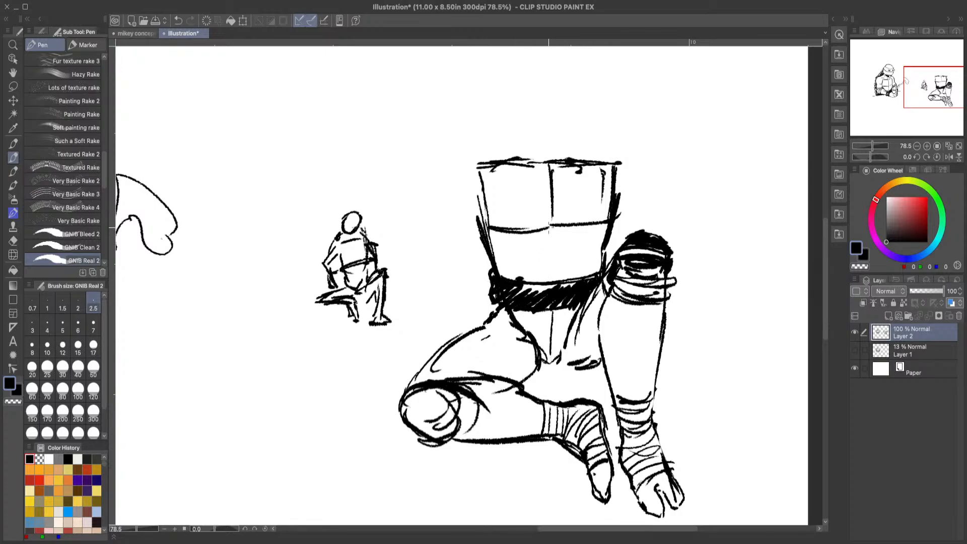
left_click_drag(551, 222, 551, 279)
left_click_drag(505, 302, 452, 343)
Step: Erase the bent leg's round kneecap and redraw the knee outline with curved band lines across the thigh and shin
left_click(14, 246)
mouse_move(439, 386)
left_mouse_down()
mouse_move(417, 396)
mouse_move(450, 360)
mouse_move(455, 411)
mouse_move(441, 396)
mouse_move(482, 413)
mouse_move(451, 427)
mouse_move(516, 428)
left_mouse_up()
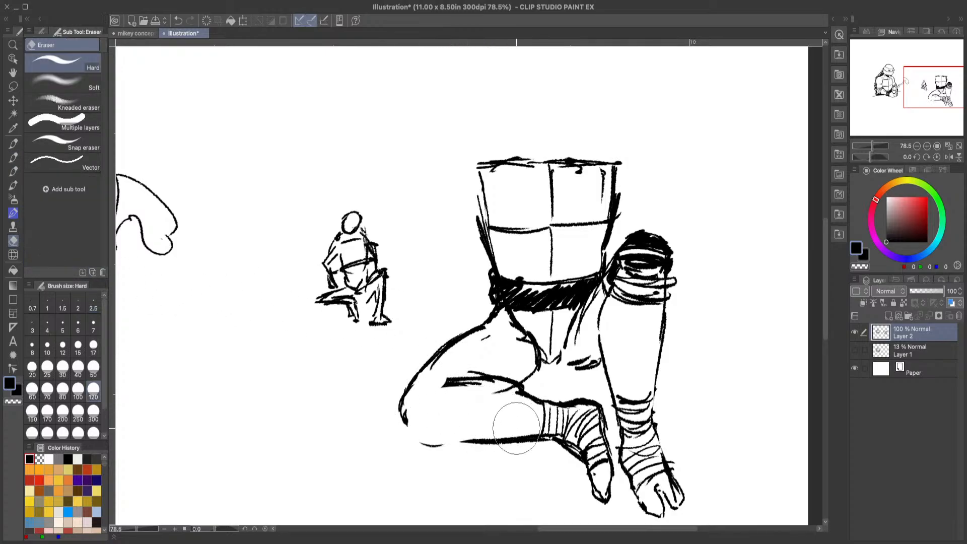
left_click(13, 157)
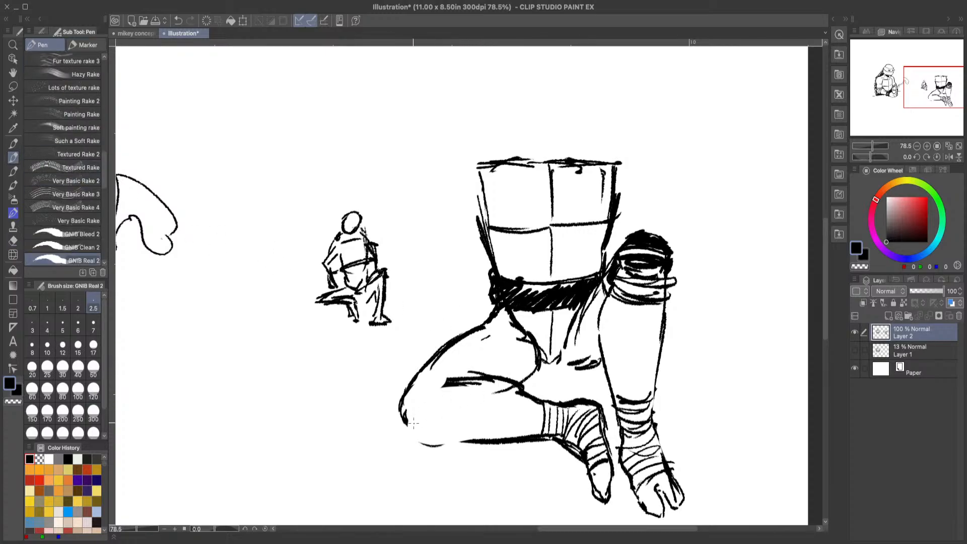
mouse_move(405, 421)
left_mouse_down()
mouse_move(470, 436)
mouse_move(454, 419)
left_mouse_up()
mouse_move(437, 355)
left_mouse_down()
mouse_move(472, 376)
mouse_move(460, 447)
left_mouse_up()
left_click_drag(470, 383, 461, 435)
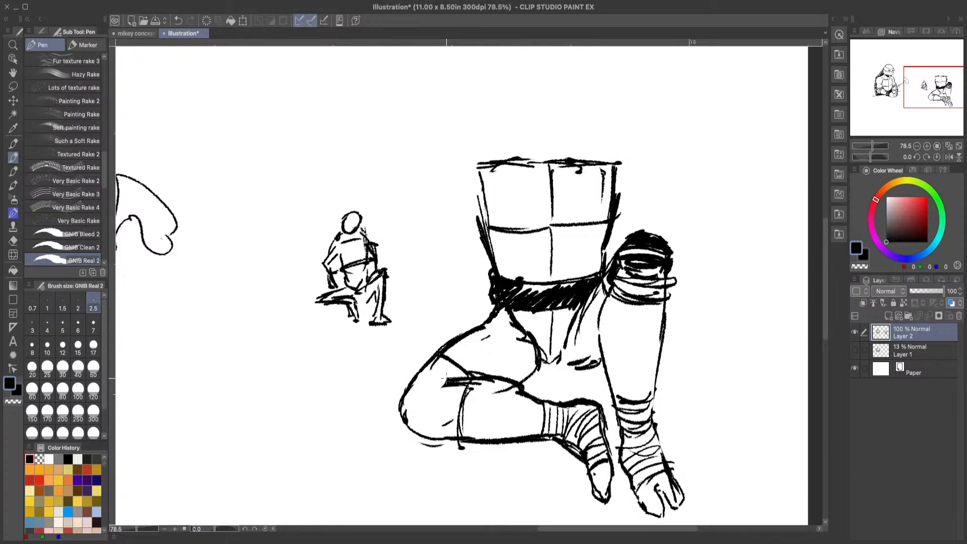
Step: Outline the bent leg's kneepad and fill it with black hatching
mouse_move(462, 381)
left_mouse_down()
mouse_move(429, 375)
mouse_move(437, 385)
mouse_move(454, 377)
mouse_move(403, 391)
mouse_move(393, 417)
mouse_move(429, 419)
mouse_move(423, 436)
mouse_move(393, 418)
mouse_move(398, 393)
mouse_move(400, 426)
left_mouse_up()
mouse_move(402, 388)
left_mouse_down()
mouse_move(436, 381)
mouse_move(428, 421)
left_mouse_up()
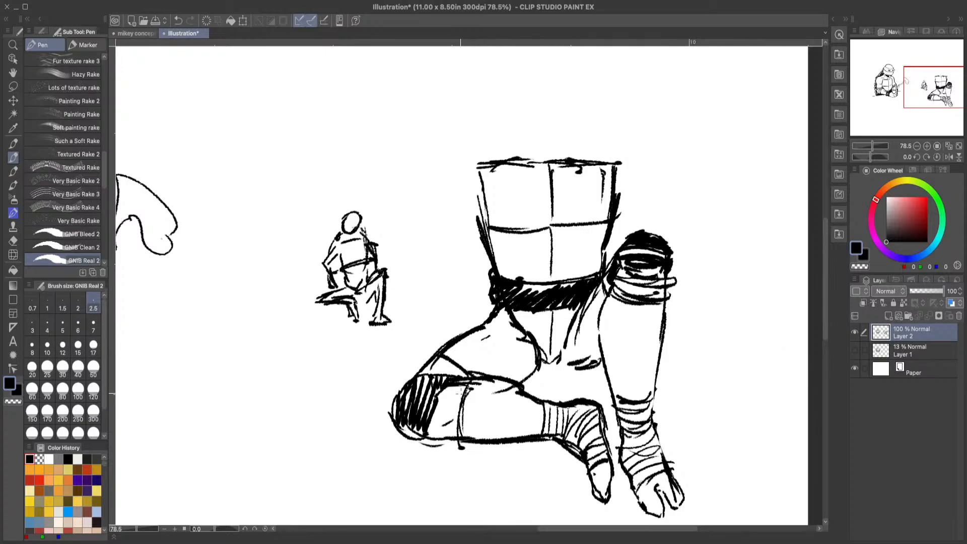
mouse_move(435, 377)
left_mouse_down()
mouse_move(403, 375)
mouse_move(389, 402)
mouse_move(400, 383)
mouse_move(395, 409)
mouse_move(415, 441)
left_mouse_up()
Step: Reinforce both sides of the raised leg's shin outline below the kneepad
left_click_drag(599, 304, 614, 397)
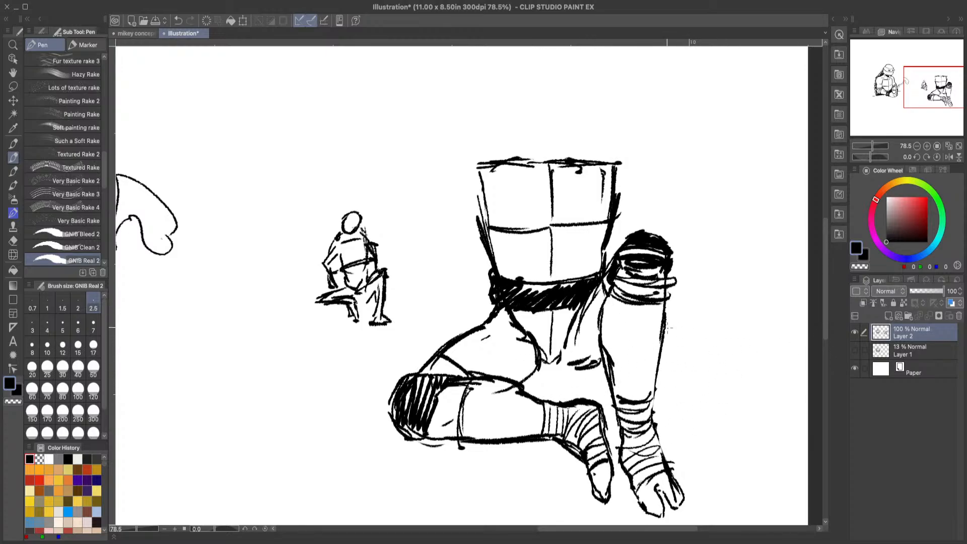
left_click_drag(664, 302, 654, 350)
left_click_drag(621, 296, 618, 321)
left_click_drag(468, 397, 513, 401)
left_click(178, 20)
scroll(824, 293, "up", 1)
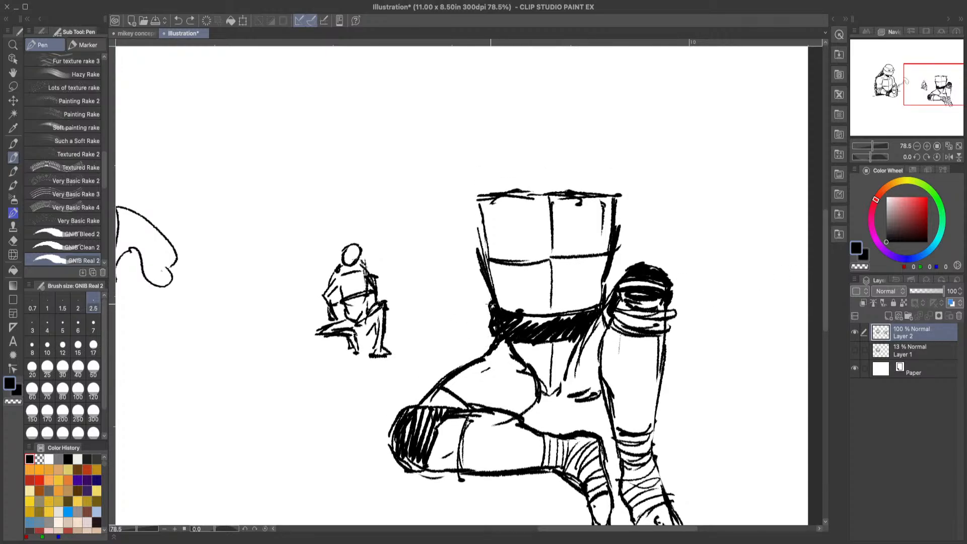
Step: Add a black bulge at the belt's side and two black hanging belt ends from a centre knot, following the mikey concept art
mouse_move(492, 303)
left_mouse_down()
mouse_move(478, 315)
mouse_move(490, 343)
mouse_move(475, 330)
mouse_move(499, 335)
left_mouse_up()
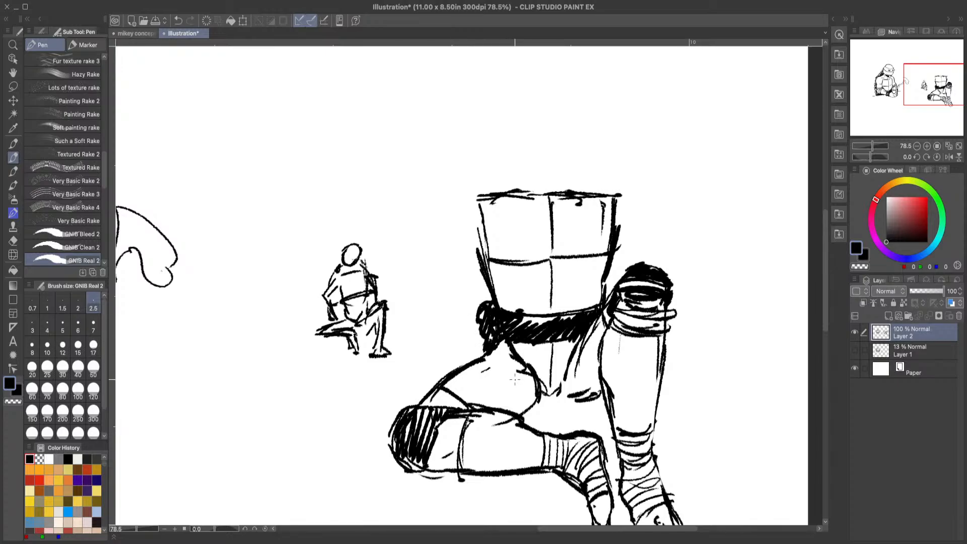
left_click(141, 33)
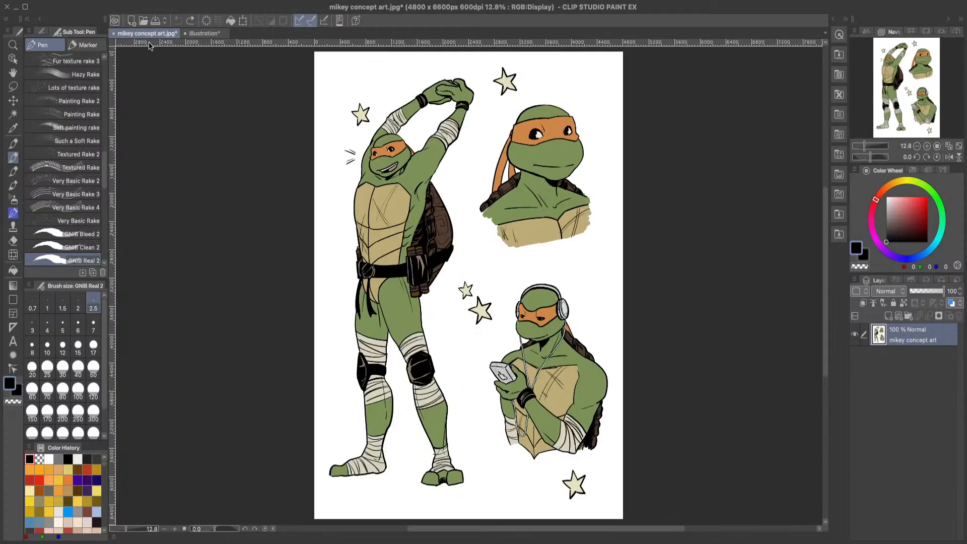
left_click(200, 34)
mouse_move(542, 318)
left_mouse_down()
mouse_move(554, 305)
mouse_move(563, 314)
mouse_move(545, 323)
mouse_move(560, 316)
mouse_move(548, 403)
left_mouse_up()
mouse_move(535, 344)
left_mouse_down()
mouse_move(539, 412)
mouse_move(549, 409)
left_mouse_up()
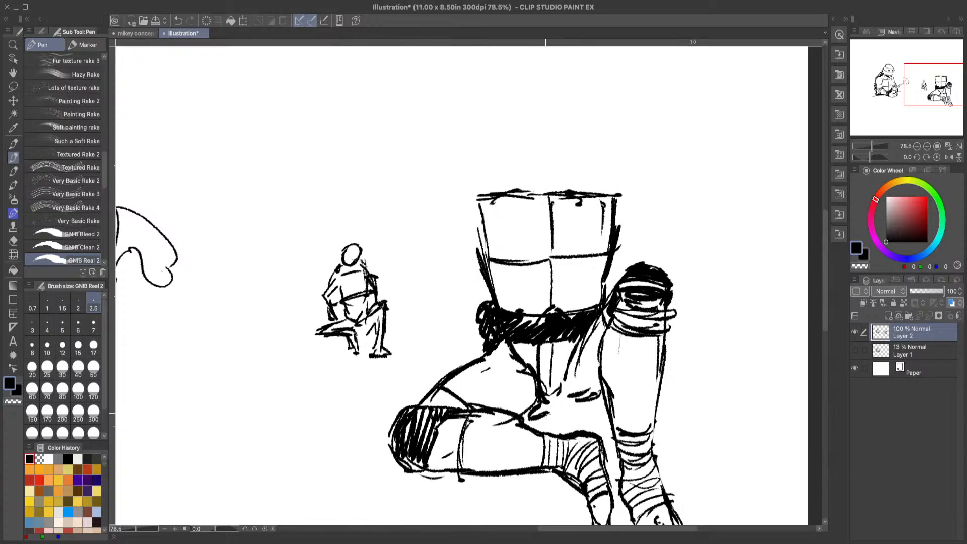
left_click_drag(557, 372, 547, 413)
left_click_drag(553, 339, 541, 420)
mouse_move(556, 335)
left_mouse_down()
mouse_move(566, 397)
mouse_move(582, 413)
mouse_move(586, 398)
mouse_move(567, 336)
mouse_move(573, 414)
mouse_move(591, 409)
left_mouse_up()
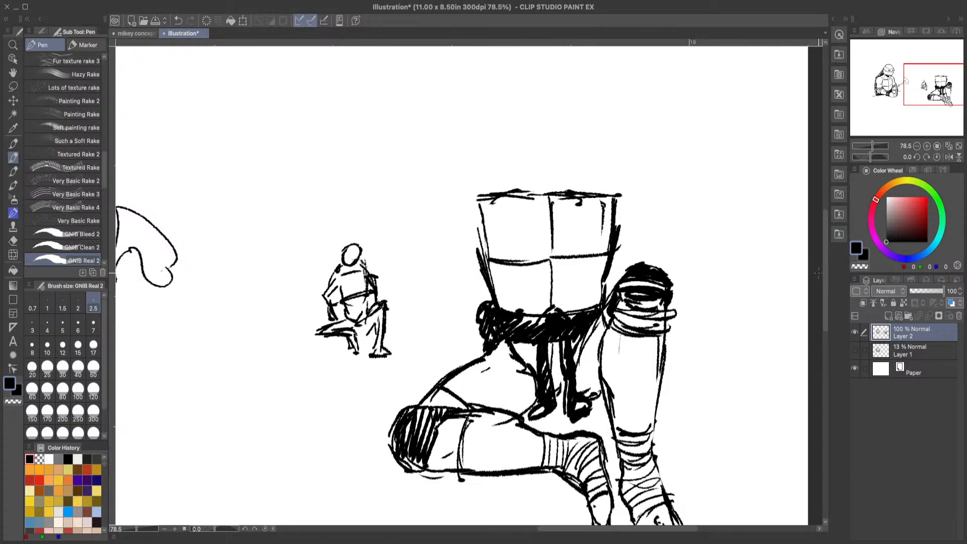
Step: Hatch shadows on the inner thighs of both legs beside the hanging belt ends
mouse_move(825, 258)
left_mouse_down()
mouse_move(825, 282)
mouse_move(824, 249)
left_mouse_up()
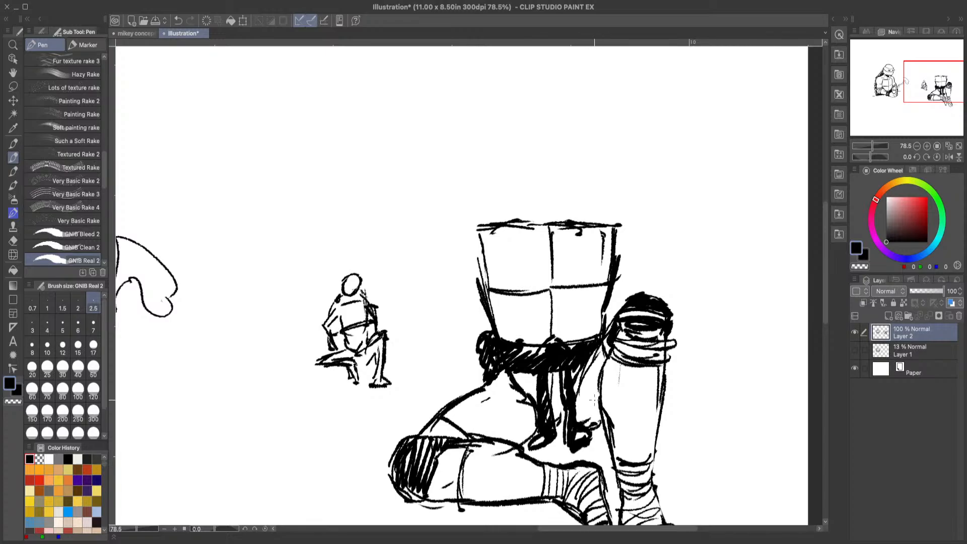
mouse_move(604, 392)
left_mouse_down()
mouse_move(583, 407)
mouse_move(579, 424)
mouse_move(597, 426)
left_mouse_up()
mouse_move(600, 401)
left_mouse_down()
mouse_move(602, 428)
mouse_move(585, 422)
left_mouse_up()
left_click_drag(580, 402, 578, 427)
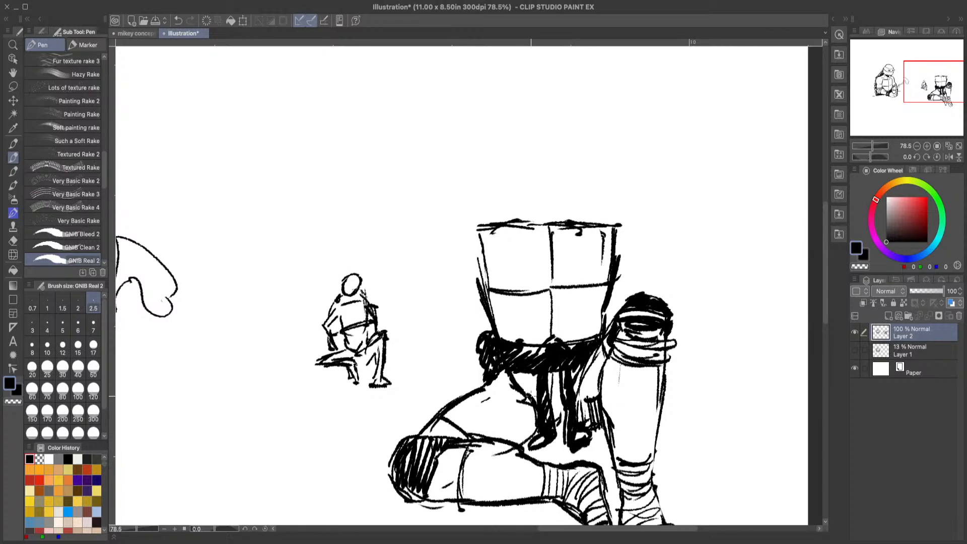
mouse_move(504, 436)
left_mouse_down()
mouse_move(533, 410)
mouse_move(528, 421)
left_mouse_up()
left_click_drag(505, 442, 516, 424)
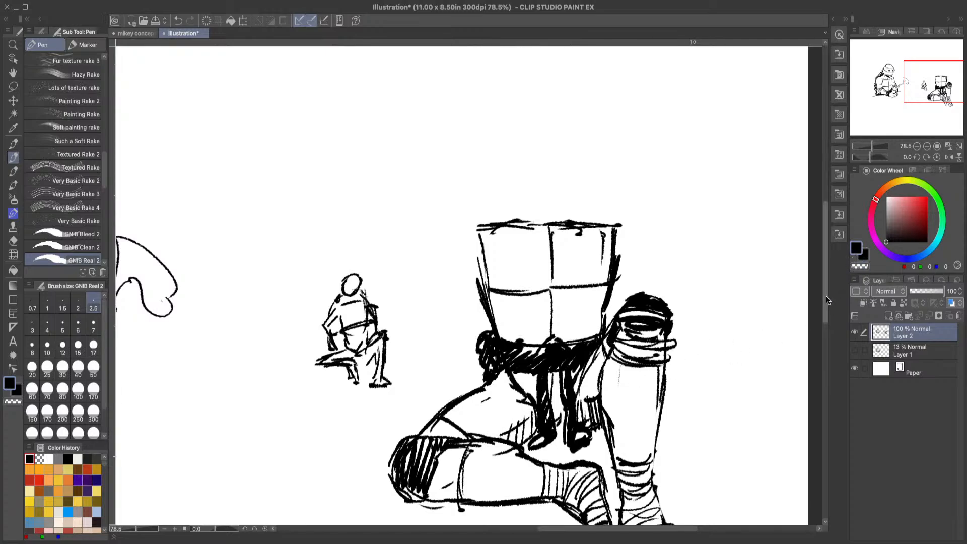
Step: Reshape the chest plate's upper edge into two soft curves and erase the old straight line with a size 50 hard eraser
mouse_move(825, 297)
left_mouse_down()
mouse_move(823, 328)
mouse_move(812, 297)
left_mouse_up()
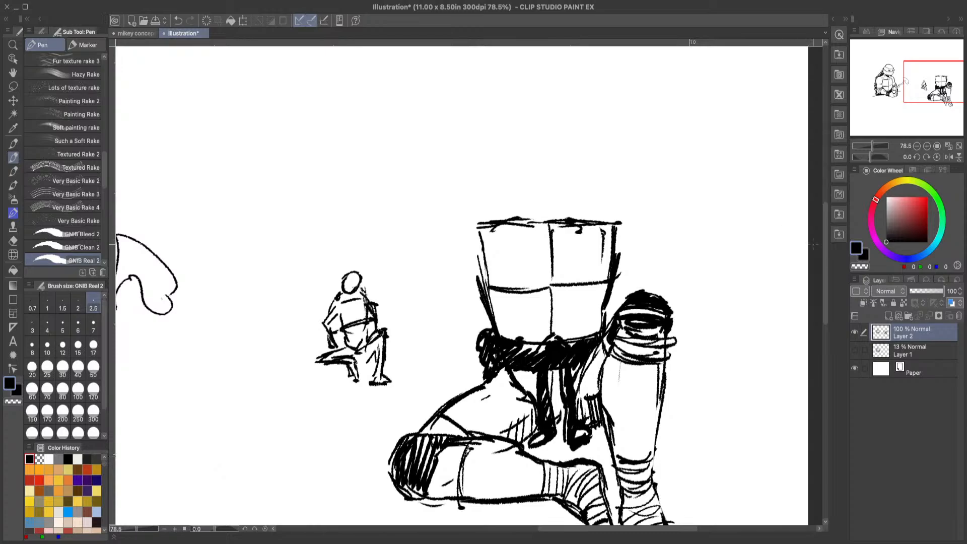
left_click_drag(825, 256, 826, 260)
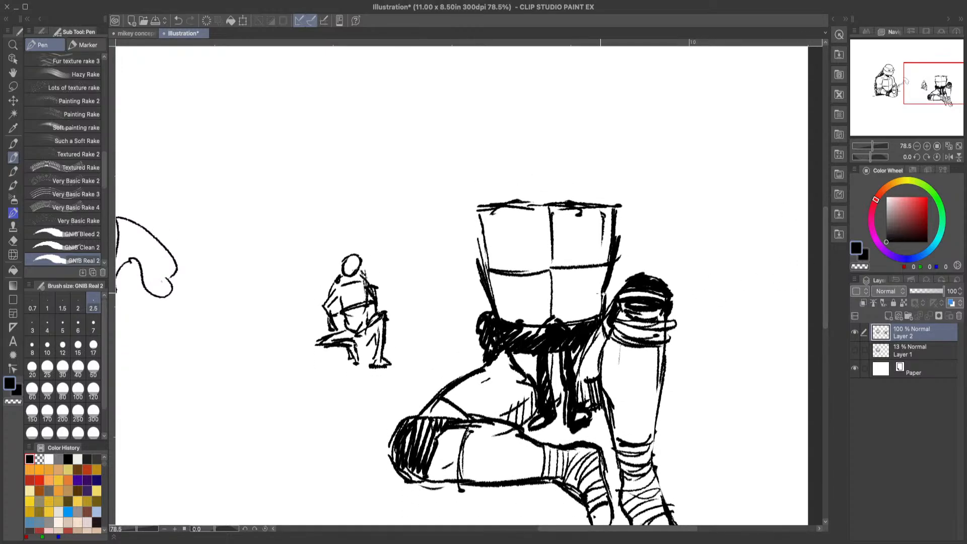
left_click(139, 34)
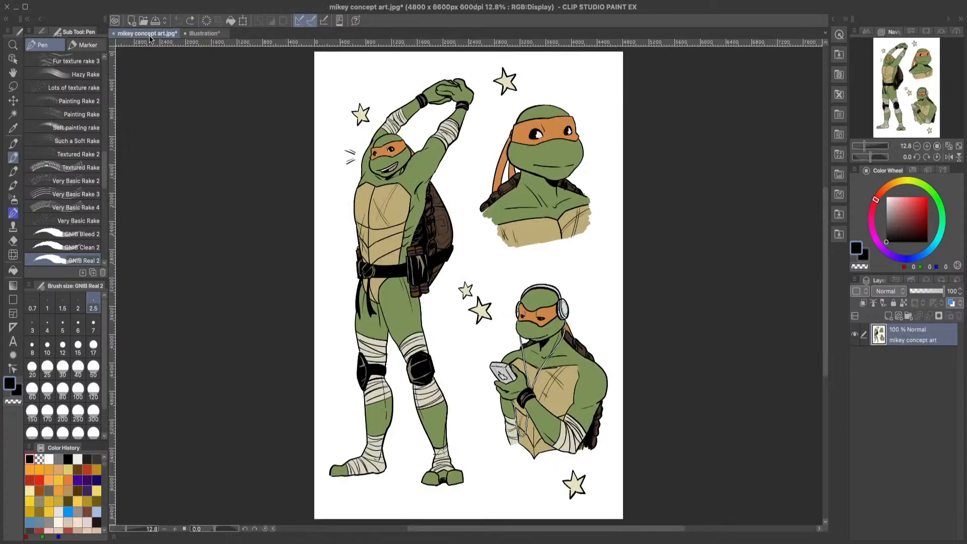
left_click(212, 36)
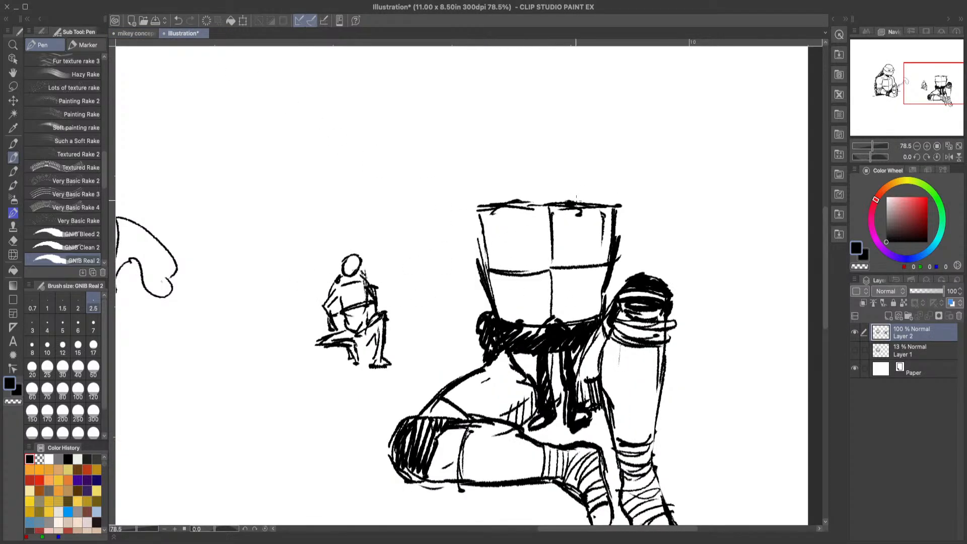
mouse_move(551, 205)
left_mouse_down()
mouse_move(606, 198)
mouse_move(615, 207)
left_mouse_up()
mouse_move(545, 205)
left_mouse_down()
mouse_move(494, 196)
mouse_move(511, 197)
mouse_move(470, 206)
mouse_move(490, 193)
mouse_move(477, 203)
mouse_move(518, 214)
left_mouse_up()
left_click(13, 241)
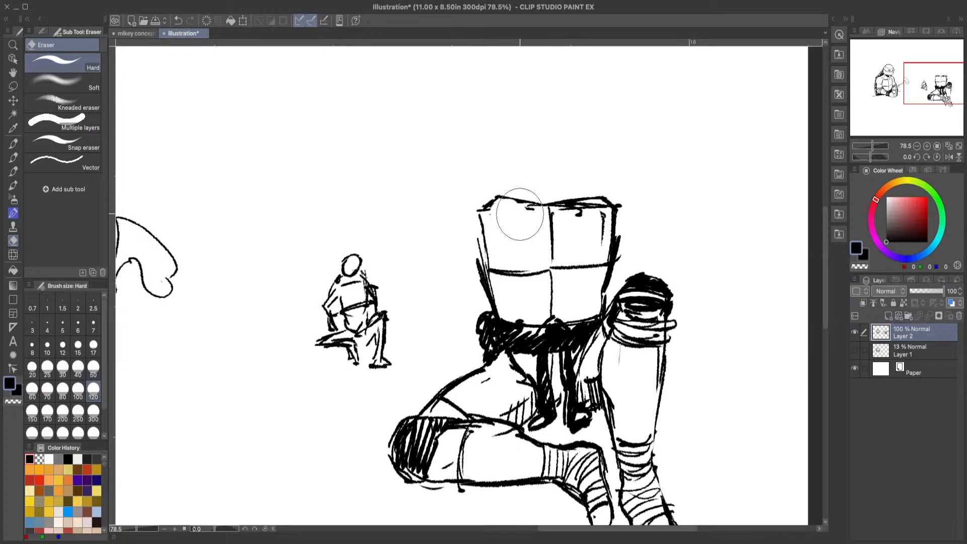
left_click(94, 367)
left_click_drag(578, 217, 602, 206)
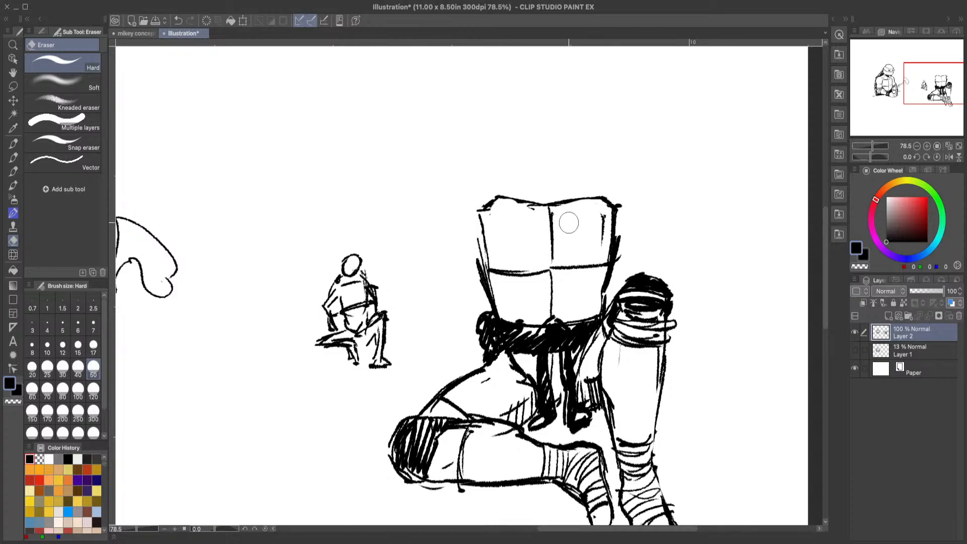
left_click(14, 159)
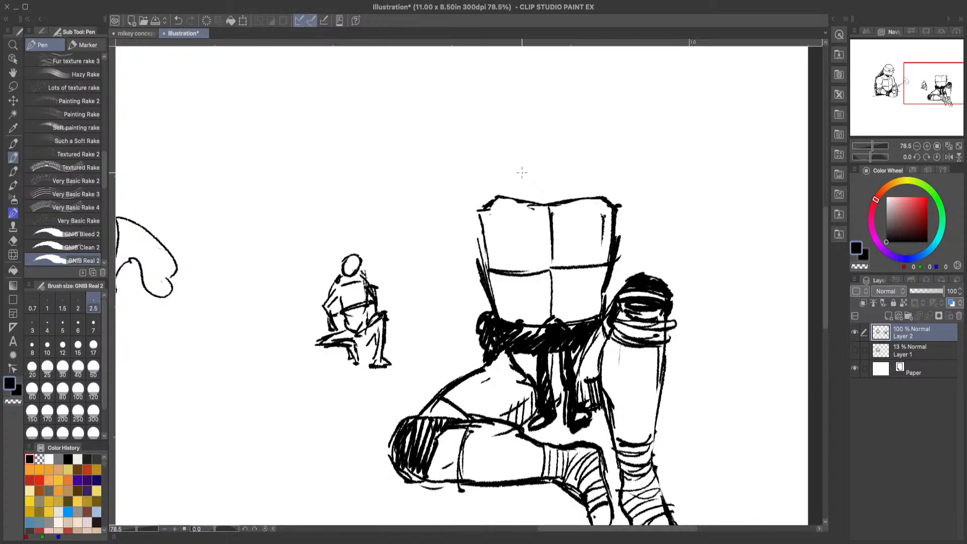
left_click_drag(469, 236, 493, 242)
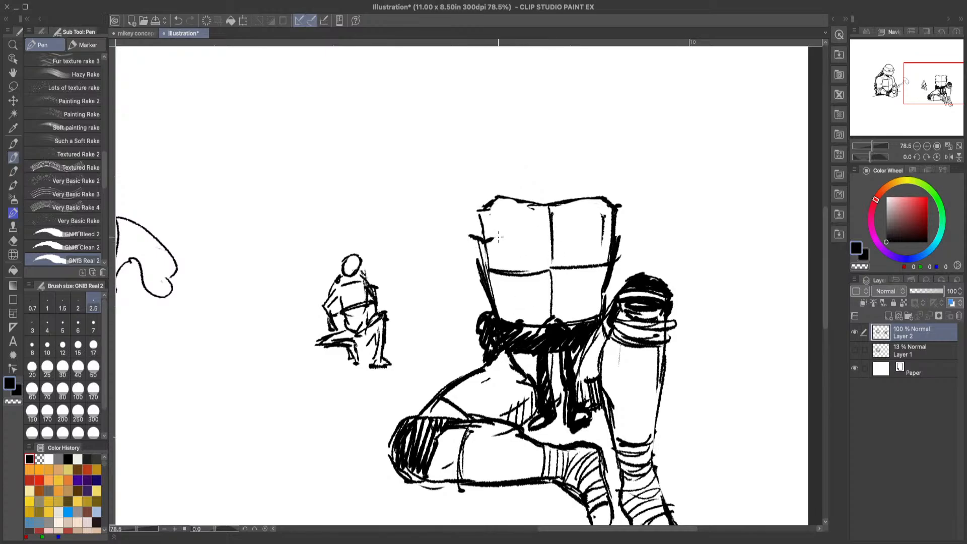
left_click(181, 20)
left_click(145, 34)
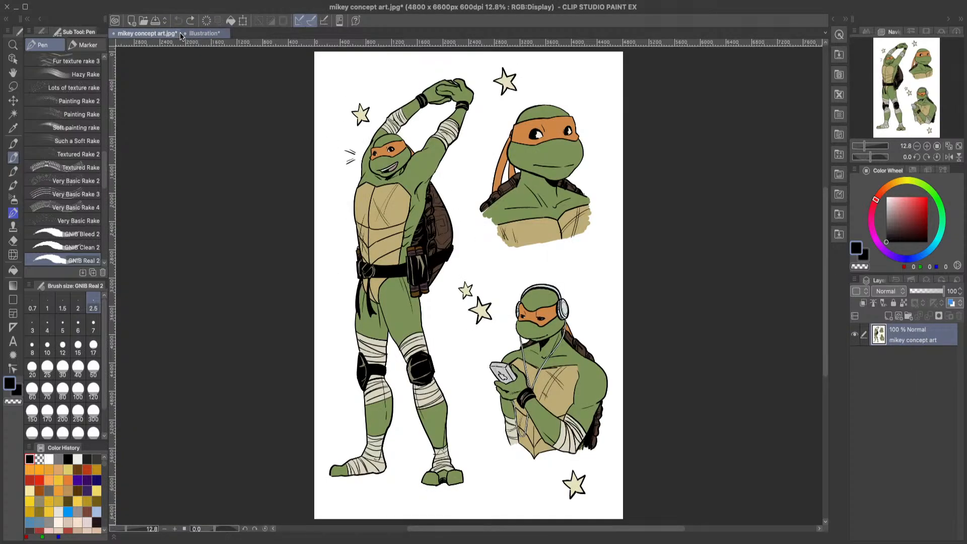
left_click(210, 33)
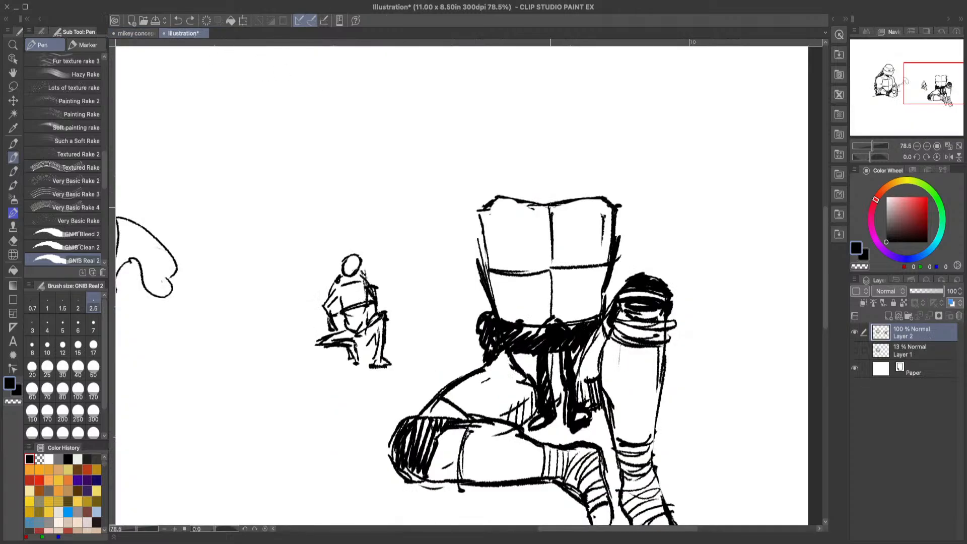
left_click_drag(580, 200, 584, 206)
left_click(177, 21)
left_click(179, 22)
Step: Draw crossed diagonal scratch marks on both halves of the chest plate around the horizontal dividing line
left_click_drag(619, 218, 553, 292)
mouse_move(570, 247)
left_mouse_down()
mouse_move(581, 306)
mouse_move(583, 297)
left_mouse_up()
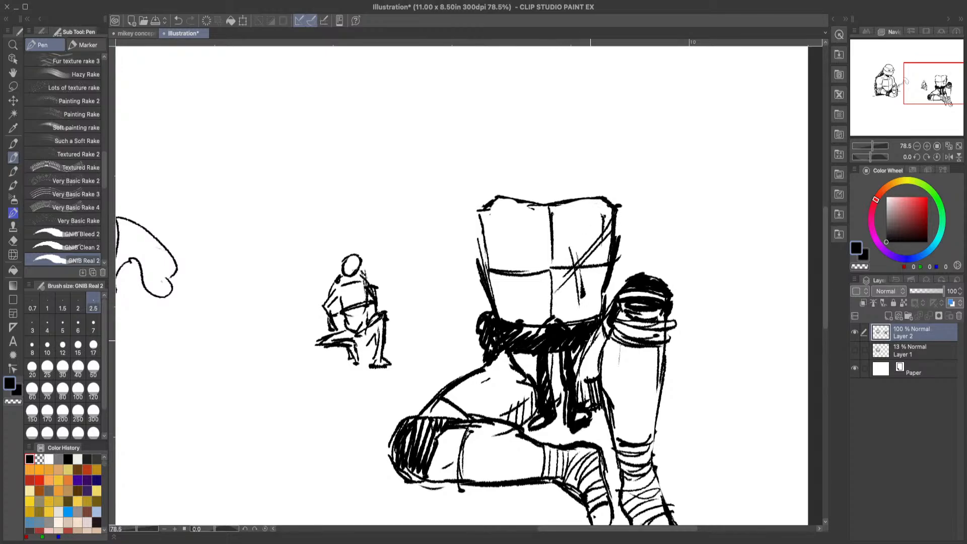
left_click(178, 20)
left_click(572, 225)
left_click_drag(576, 249, 592, 311)
mouse_move(490, 286)
left_mouse_down()
mouse_move(516, 255)
mouse_move(508, 293)
left_mouse_up()
left_click_drag(493, 250, 514, 296)
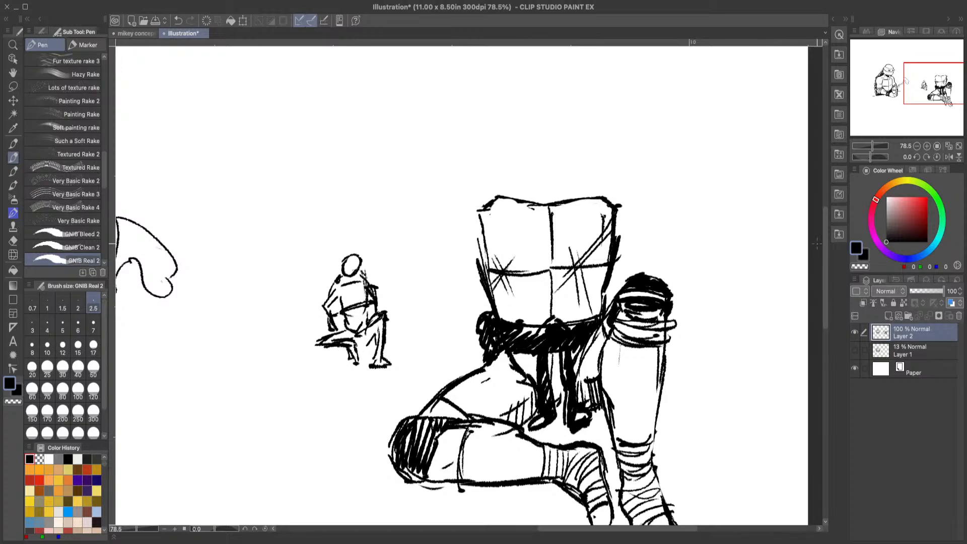
mouse_move(826, 237)
left_mouse_down()
mouse_move(826, 248)
mouse_move(826, 238)
left_mouse_up()
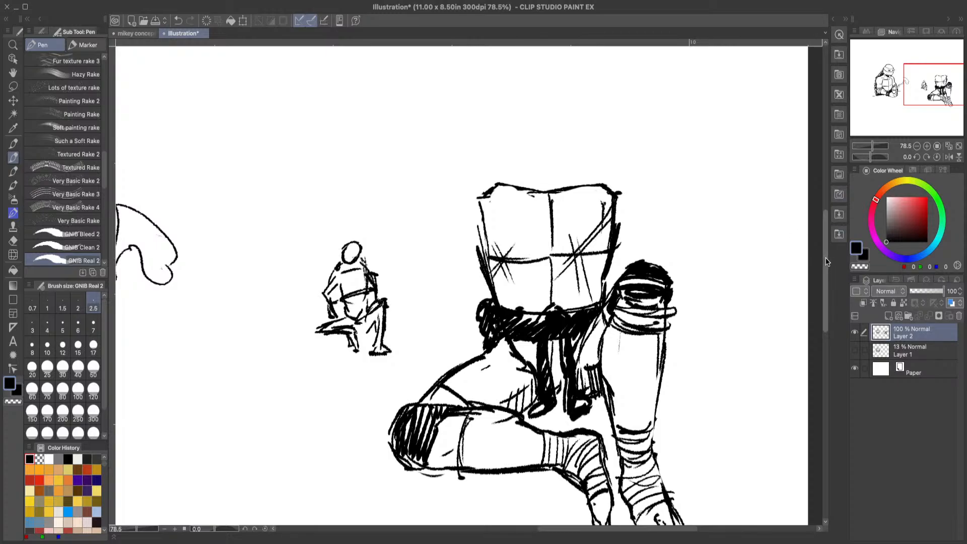
Step: Draw two sloping shoulder lines above the upper corners of the seated turtle's chest plate
scroll(827, 257, "up", 1)
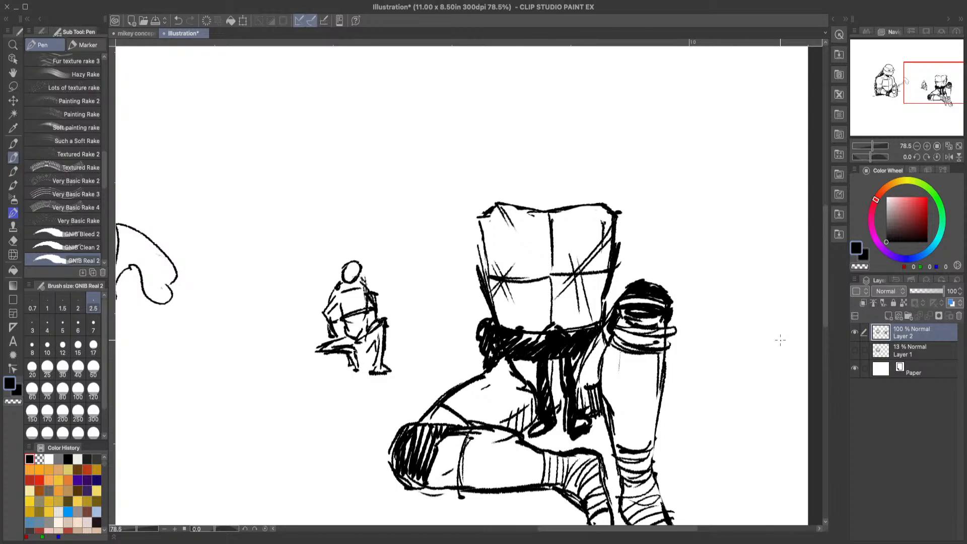
mouse_move(824, 269)
left_mouse_down()
mouse_move(823, 283)
mouse_move(823, 269)
left_mouse_up()
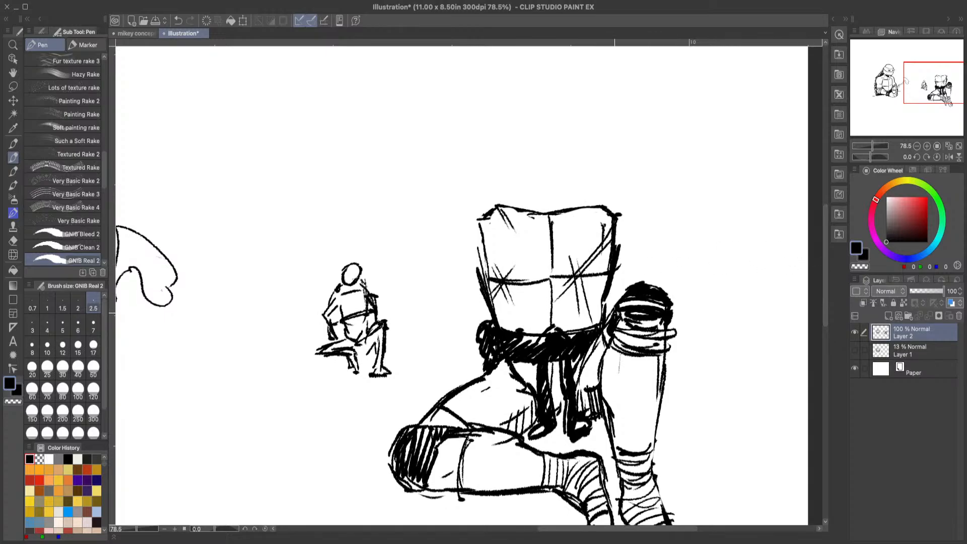
left_click_drag(607, 327, 573, 384)
mouse_move(825, 258)
left_mouse_down()
mouse_move(824, 285)
mouse_move(824, 260)
left_mouse_up()
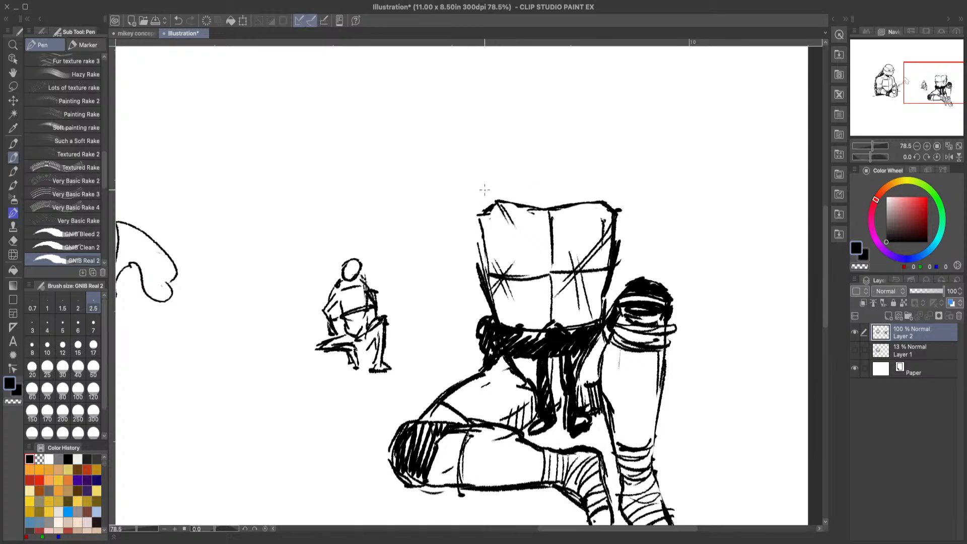
left_click_drag(478, 189, 516, 172)
left_click_drag(579, 175, 610, 191)
left_click_drag(610, 192, 574, 174)
Step: Sketch the rounded upper arm beside the chest plate and the bent elbow shape extending outward below it
mouse_move(465, 192)
left_mouse_down()
mouse_move(443, 248)
mouse_move(481, 230)
mouse_move(461, 257)
mouse_move(449, 239)
mouse_move(473, 189)
left_mouse_up()
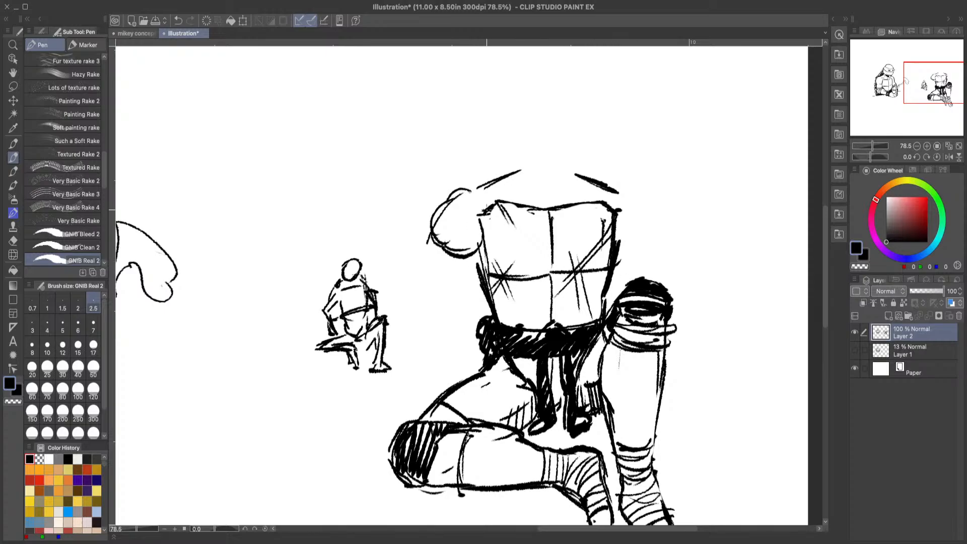
mouse_move(469, 254)
left_mouse_down()
mouse_move(424, 281)
mouse_move(403, 272)
left_mouse_up()
mouse_move(421, 240)
left_mouse_down()
mouse_move(424, 291)
mouse_move(470, 266)
mouse_move(452, 279)
mouse_move(417, 243)
left_mouse_up()
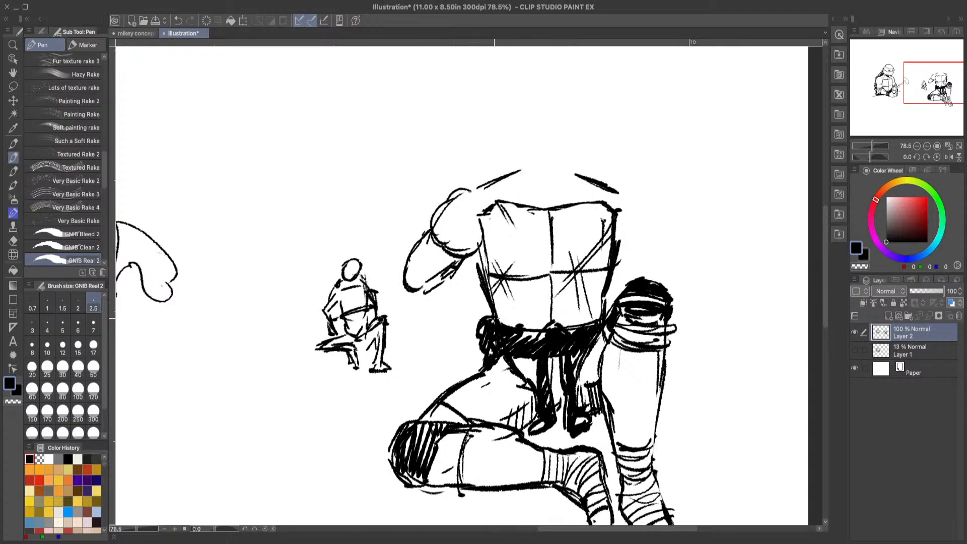
Step: Lasso the newly drawn arm, move it slightly up toward the shoulder line, and clear the selection
left_click(14, 88)
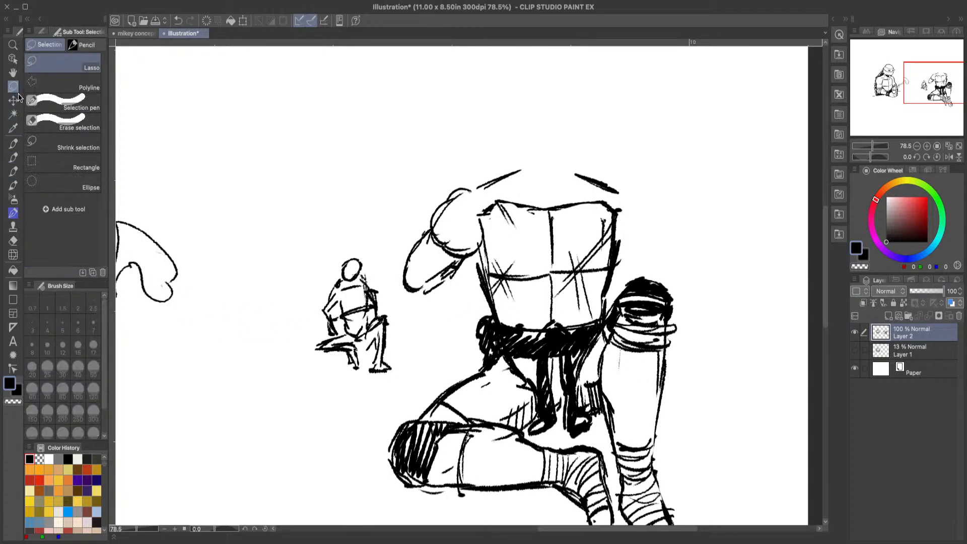
mouse_move(467, 177)
left_mouse_down()
mouse_move(484, 252)
mouse_move(463, 291)
mouse_move(414, 306)
mouse_move(390, 263)
mouse_move(433, 195)
mouse_move(467, 181)
left_mouse_up()
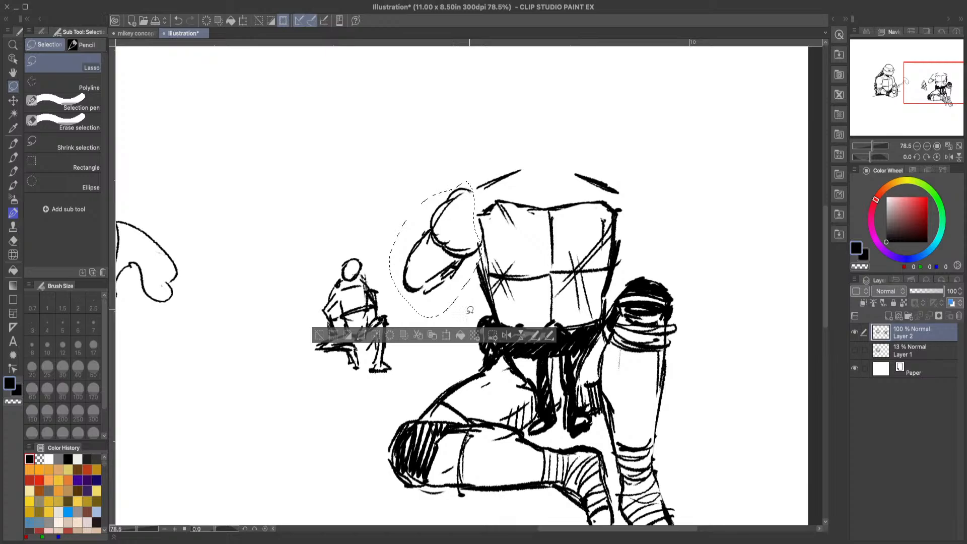
left_click(445, 336)
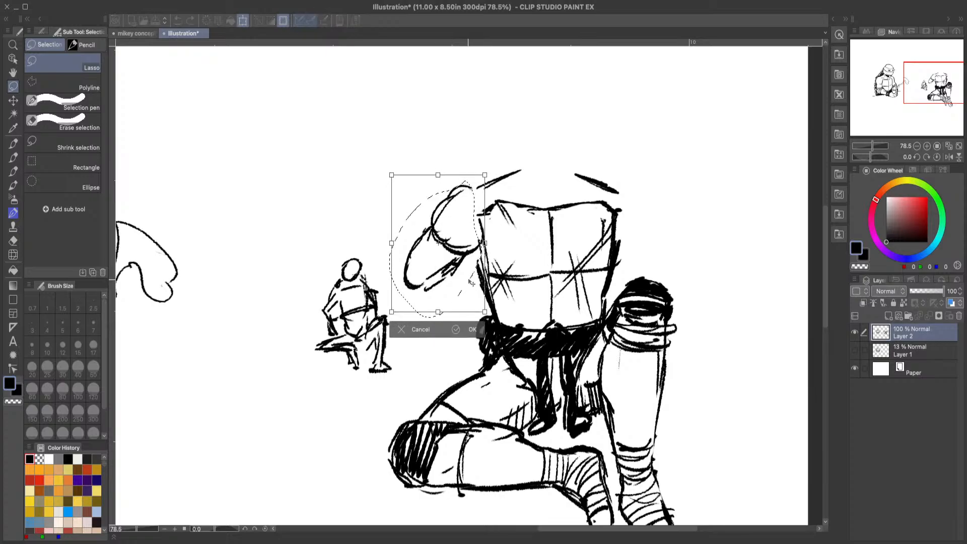
left_click(471, 326)
left_click(333, 323)
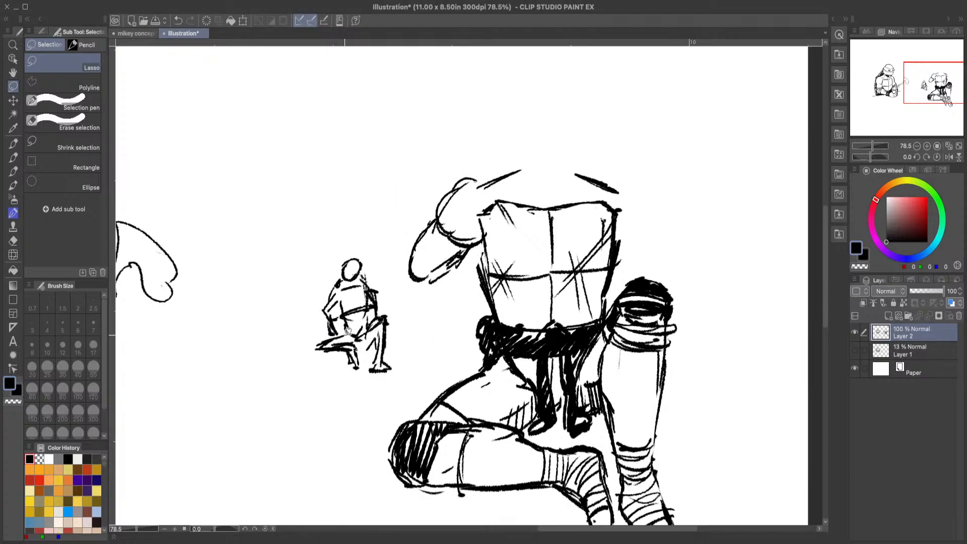
Step: Outline the opposite upper arm overlapping the chest plate's edge, and draw the bent arm's forearm reaching back to the belt
left_click(13, 157)
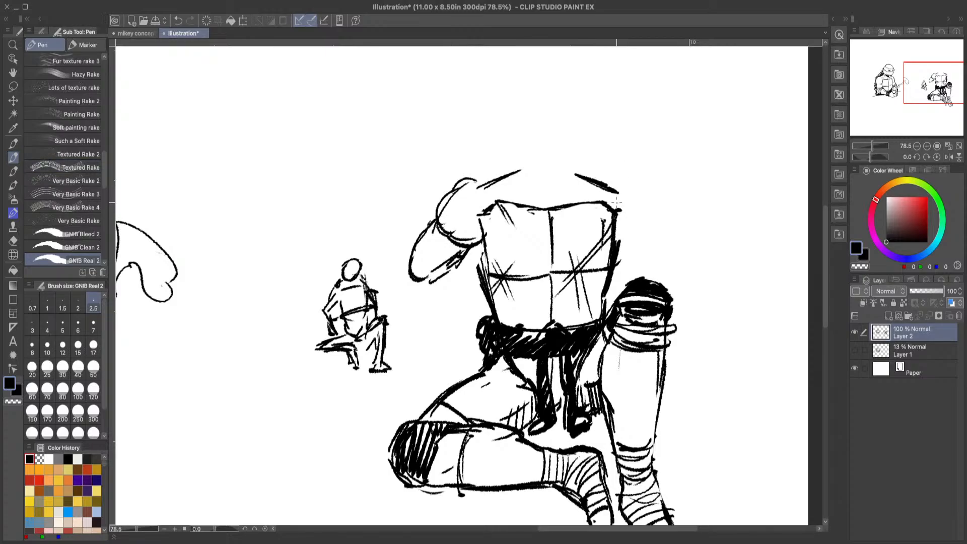
mouse_move(612, 189)
left_mouse_down()
mouse_move(635, 195)
mouse_move(632, 258)
left_mouse_up()
left_click_drag(647, 223, 632, 254)
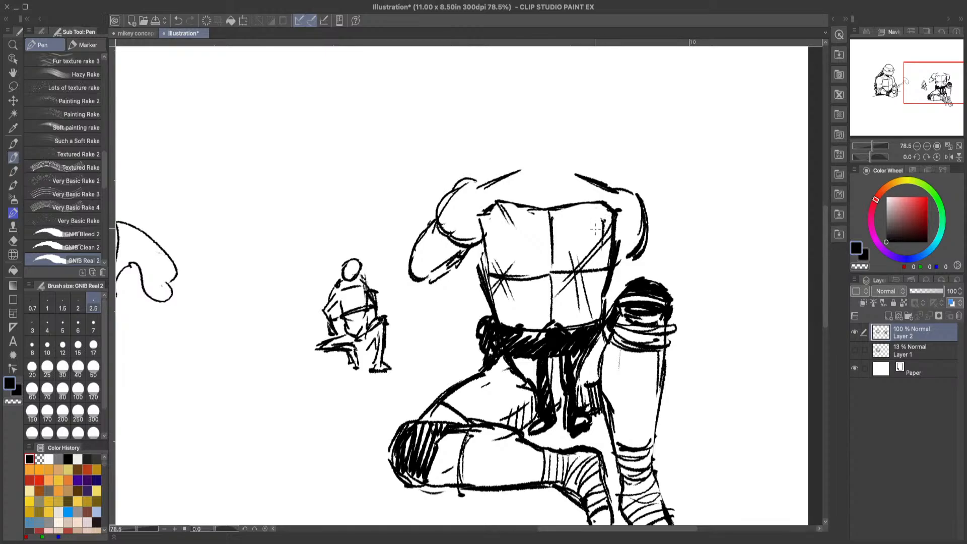
left_click_drag(610, 222, 596, 250)
mouse_move(602, 219)
left_mouse_down()
mouse_move(609, 253)
mouse_move(598, 259)
mouse_move(598, 231)
left_mouse_up()
left_click_drag(601, 209, 606, 254)
mouse_move(411, 282)
left_mouse_down()
mouse_move(405, 291)
mouse_move(441, 257)
mouse_move(489, 317)
mouse_move(445, 319)
mouse_move(474, 322)
left_mouse_up()
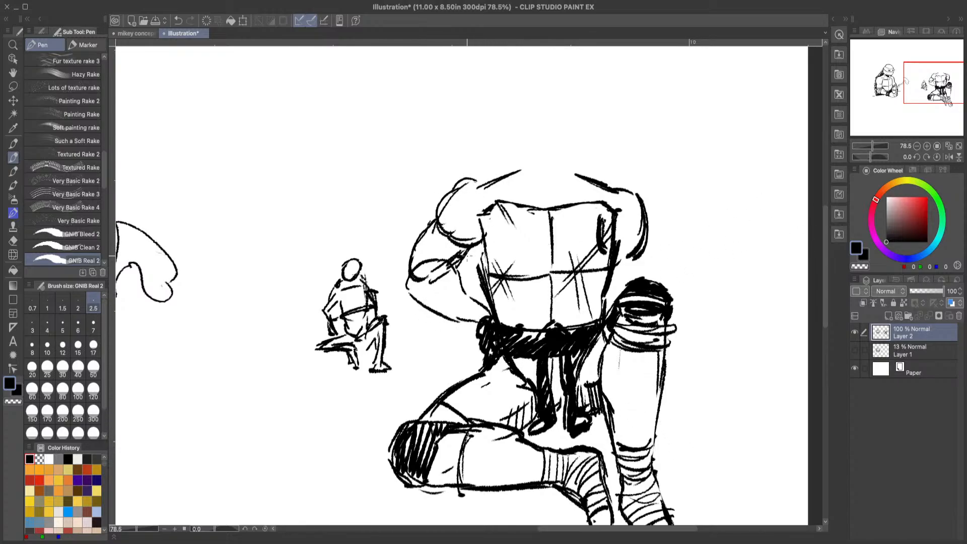
mouse_move(473, 240)
left_mouse_down()
mouse_move(482, 283)
mouse_move(492, 273)
mouse_move(489, 292)
left_mouse_up()
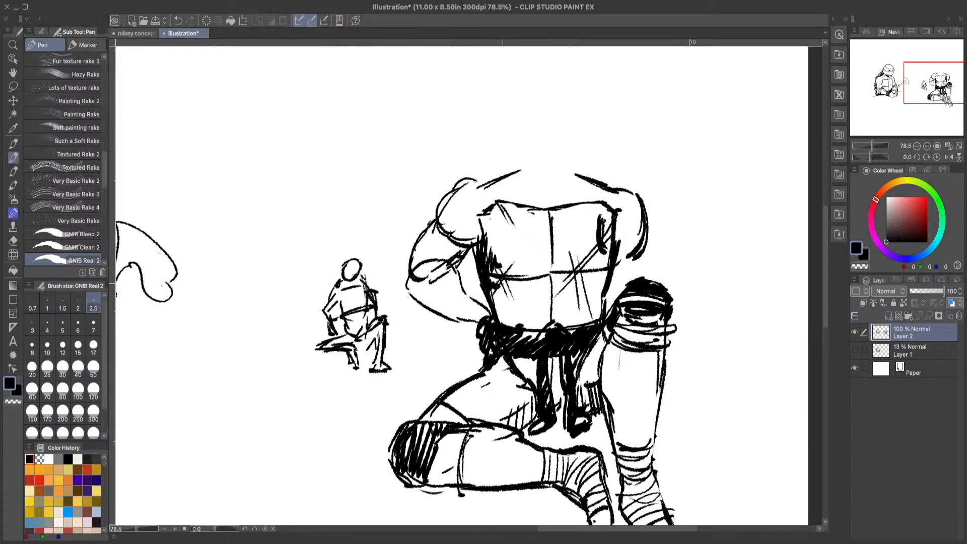
left_click_drag(500, 254, 497, 261)
left_click_drag(509, 256, 502, 264)
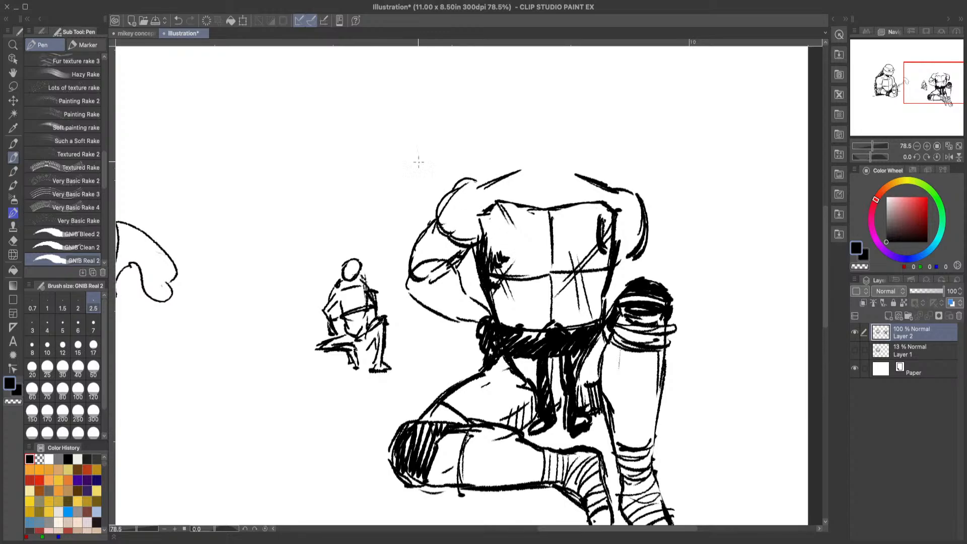
left_click(182, 20)
left_click_drag(493, 250, 487, 273)
left_click_drag(504, 265, 495, 267)
mouse_move(495, 242)
left_mouse_down()
mouse_move(484, 262)
mouse_move(486, 254)
mouse_move(498, 295)
mouse_move(490, 297)
left_mouse_up()
left_click_drag(506, 290, 494, 306)
mouse_move(499, 239)
left_mouse_down()
mouse_move(488, 256)
mouse_move(495, 266)
left_mouse_up()
left_click_drag(508, 254, 500, 267)
left_click(177, 20)
left_click(177, 21)
left_click(177, 20)
left_click(177, 21)
left_click(177, 21)
left_click(178, 21)
left_click(177, 20)
left_click(177, 21)
left_click(178, 21)
left_click(177, 20)
left_click(178, 21)
left_click(178, 20)
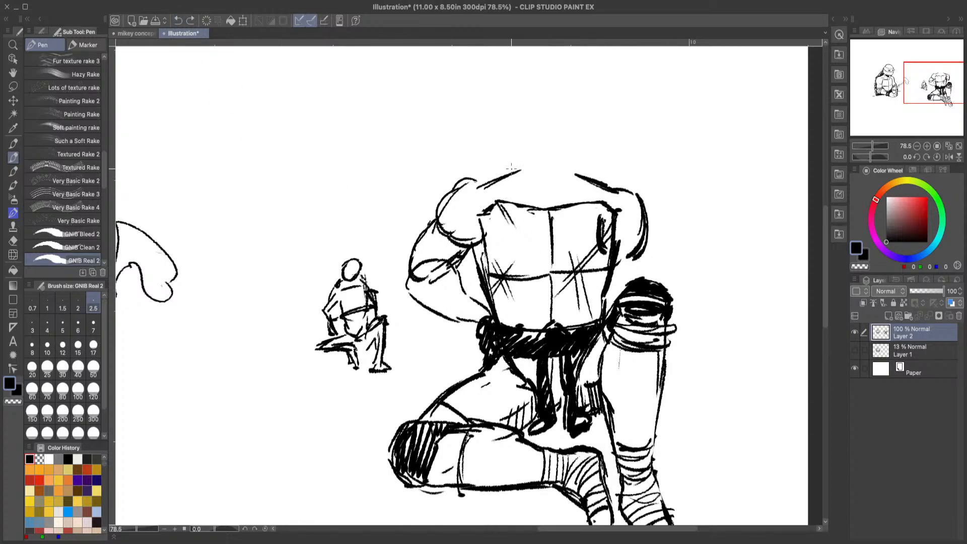
Step: Join the two shoulder lines with a curved line above the chest plate and add an oval neck base beneath it
mouse_move(511, 168)
left_mouse_down()
mouse_move(483, 177)
mouse_move(542, 163)
mouse_move(590, 174)
mouse_move(561, 162)
mouse_move(596, 179)
left_mouse_up()
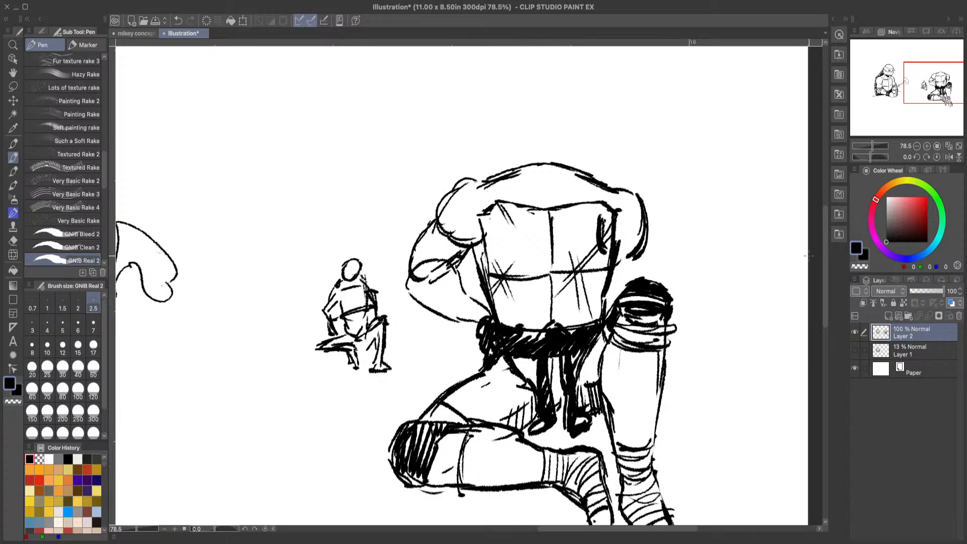
mouse_move(826, 270)
left_mouse_down()
mouse_move(826, 299)
mouse_move(827, 275)
left_mouse_up()
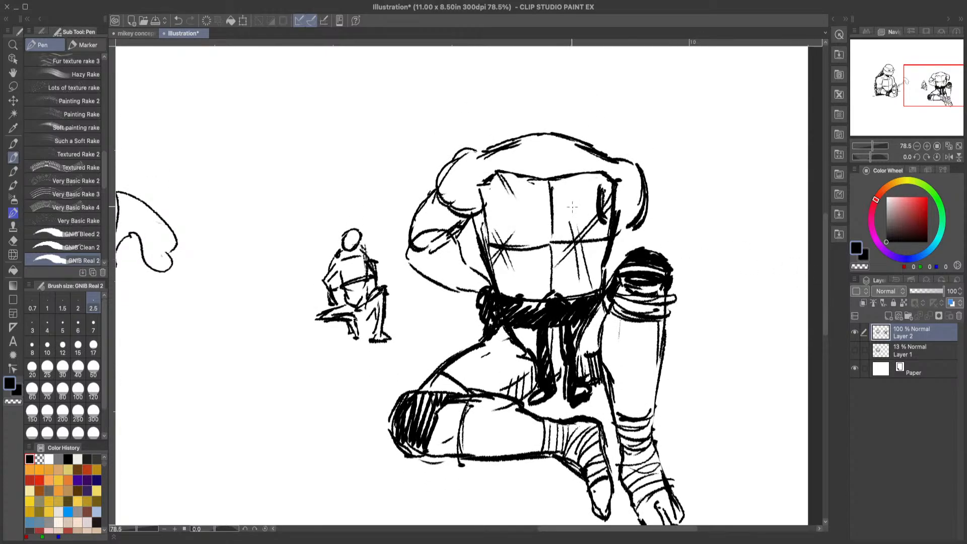
mouse_move(524, 147)
left_mouse_down()
mouse_move(540, 136)
mouse_move(570, 151)
mouse_move(523, 152)
mouse_move(552, 127)
mouse_move(565, 135)
mouse_move(564, 157)
mouse_move(473, 148)
mouse_move(436, 180)
mouse_move(484, 147)
left_mouse_up()
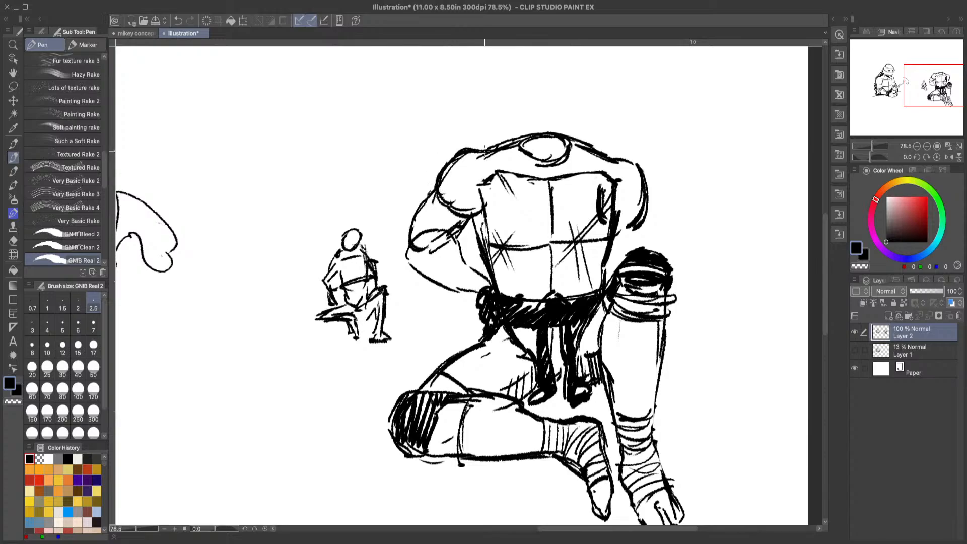
Step: Darken the bent arm's outlines, erase the curve across its upper arm with the hard eraser, and redraw the crease near the armpit
mouse_move(436, 183)
left_mouse_down()
mouse_move(406, 234)
mouse_move(414, 239)
left_mouse_up()
left_click_drag(479, 214, 456, 245)
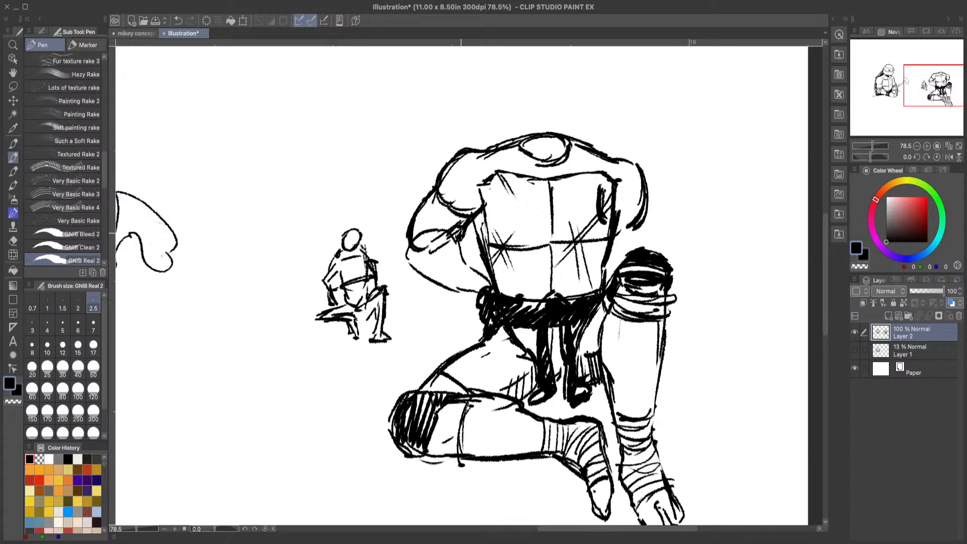
key("e")
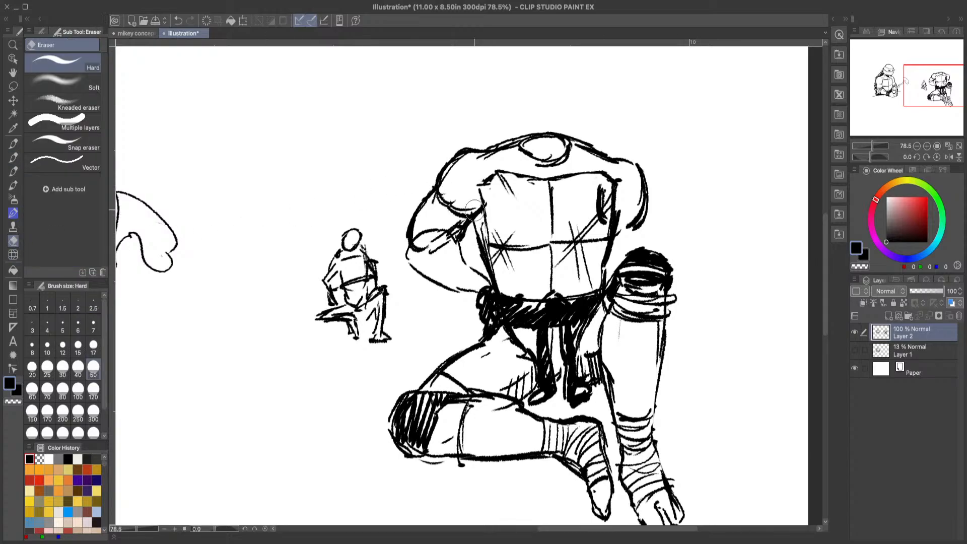
mouse_move(445, 204)
left_mouse_down()
mouse_move(455, 195)
mouse_move(467, 205)
left_mouse_up()
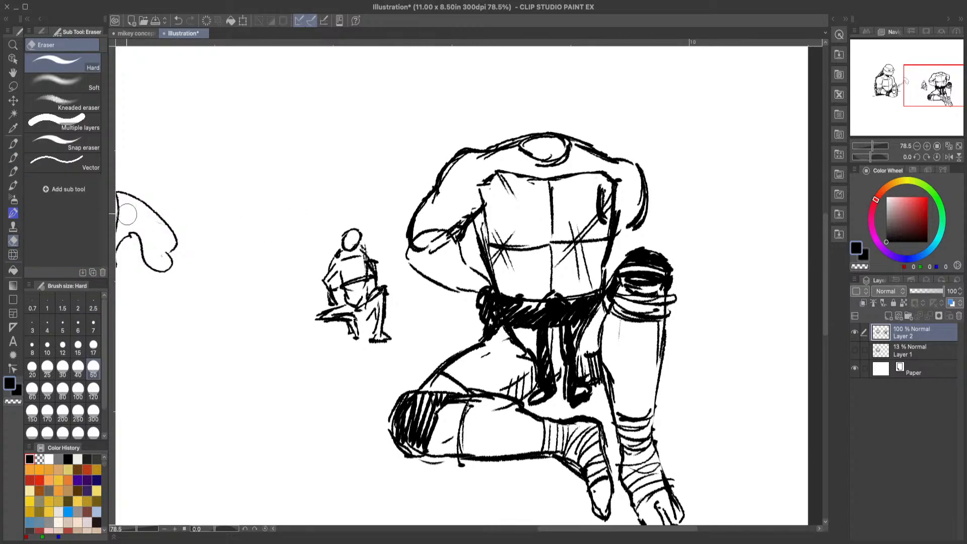
left_click(13, 158)
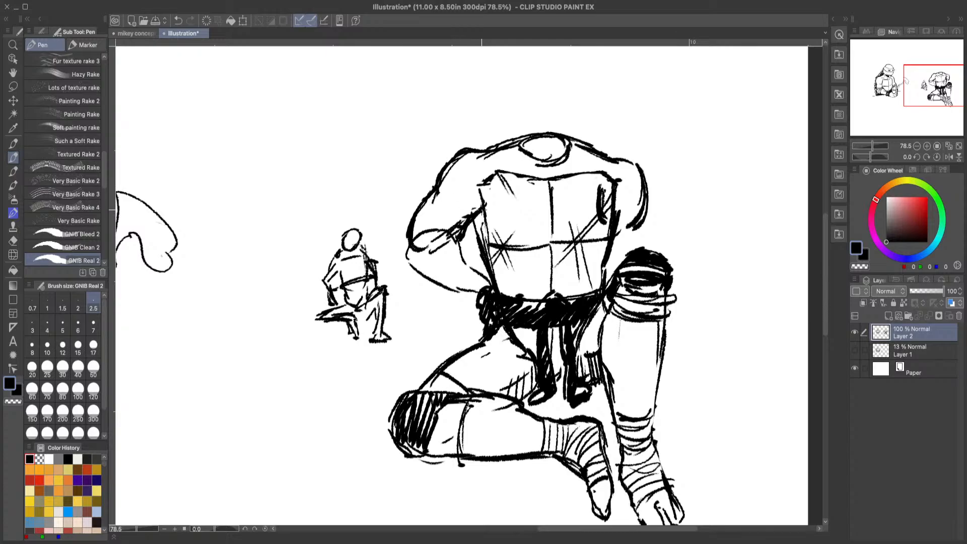
left_click_drag(485, 204, 449, 216)
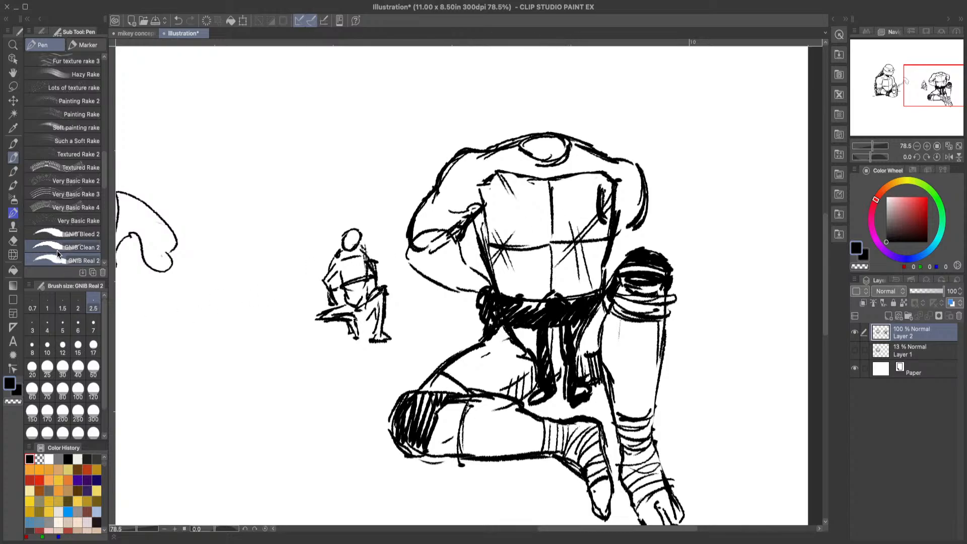
Step: Erase the chest plate corner overlapping the opposite arm and redraw the plate's edge along the arm's inner line
left_click(14, 241)
mouse_move(620, 184)
left_mouse_down()
mouse_move(608, 202)
mouse_move(613, 181)
mouse_move(629, 205)
mouse_move(606, 192)
mouse_move(609, 180)
mouse_move(608, 203)
left_mouse_up()
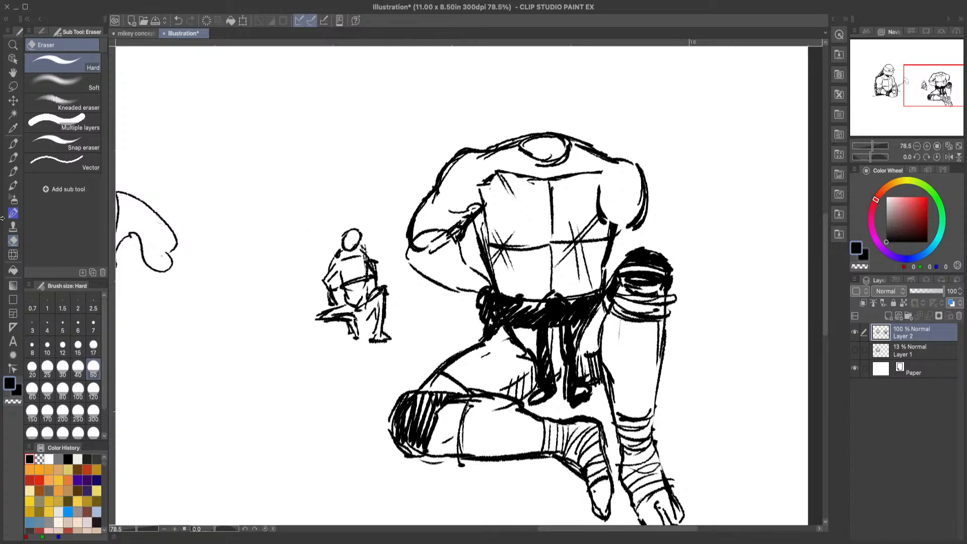
left_click(13, 157)
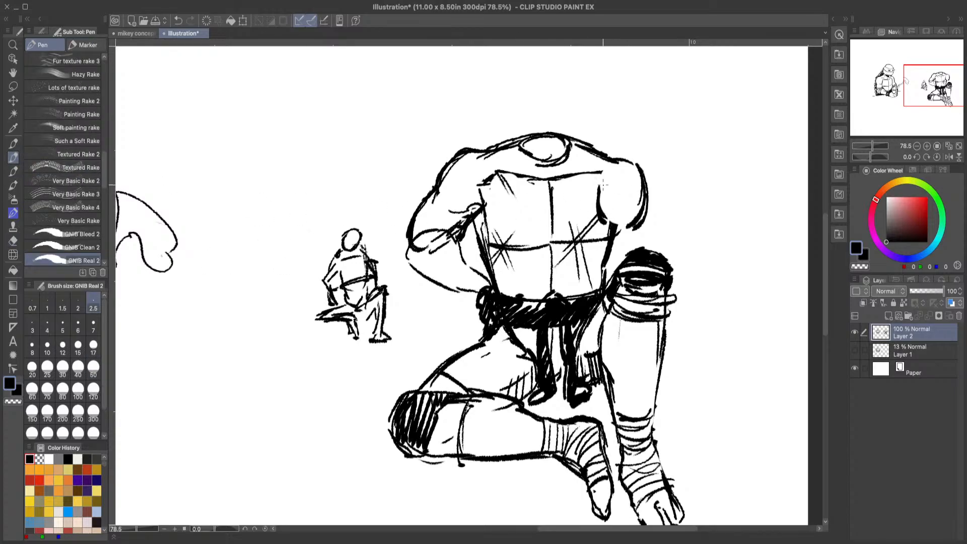
mouse_move(598, 187)
left_mouse_down()
mouse_move(627, 235)
mouse_move(603, 147)
mouse_move(625, 165)
left_mouse_up()
mouse_move(624, 229)
left_mouse_down()
mouse_move(621, 259)
mouse_move(624, 242)
mouse_move(621, 249)
left_mouse_up()
left_click(181, 20)
left_click(182, 21)
left_click(184, 21)
left_click(186, 23)
left_click(186, 23)
left_click(182, 20)
left_click(182, 20)
left_click(184, 22)
Step: Make Layer 1 the active layer and set its opacity to 38%
left_click(914, 352)
left_click(921, 290)
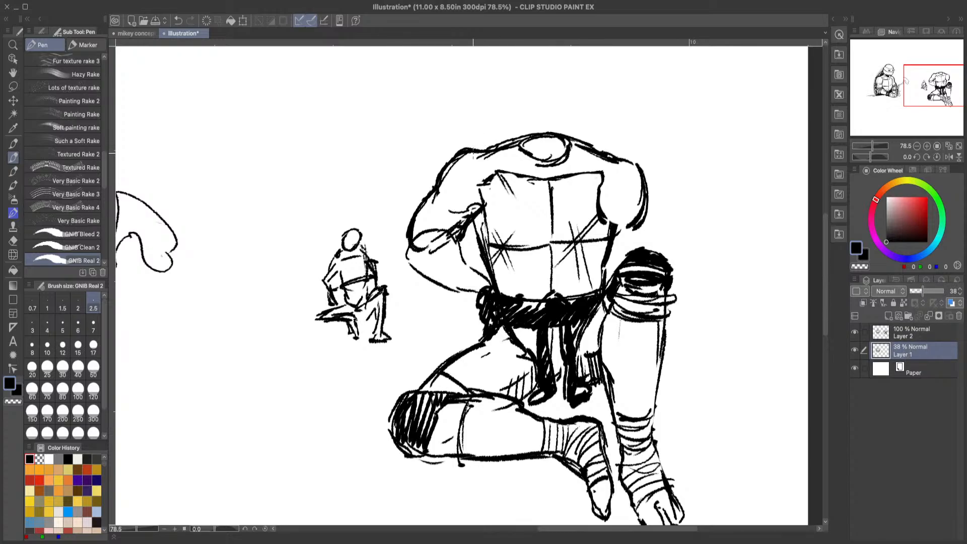
mouse_move(472, 150)
left_mouse_down()
mouse_move(526, 105)
mouse_move(556, 106)
mouse_move(584, 115)
mouse_move(612, 154)
mouse_move(554, 101)
mouse_move(478, 133)
mouse_move(458, 223)
left_mouse_up()
left_click_drag(460, 184, 460, 271)
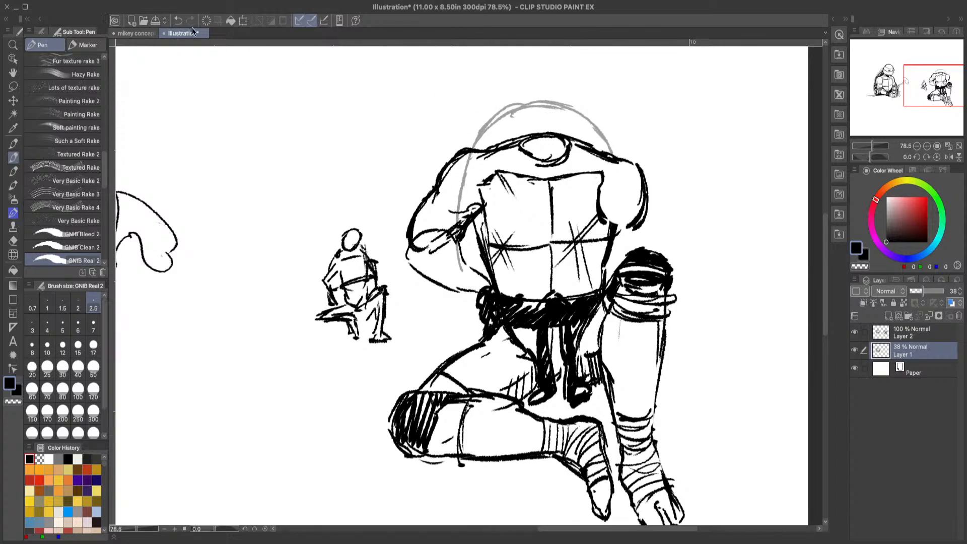
left_click(177, 20)
left_click(177, 20)
left_click(177, 20)
left_click(177, 20)
left_click(178, 20)
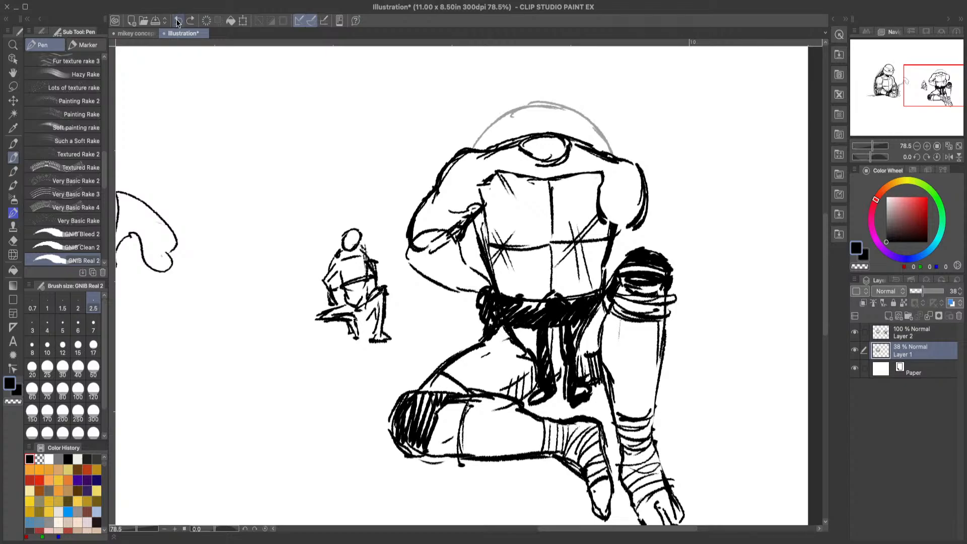
left_click(177, 20)
left_click(177, 20)
left_click(177, 20)
left_click(178, 20)
left_click(177, 20)
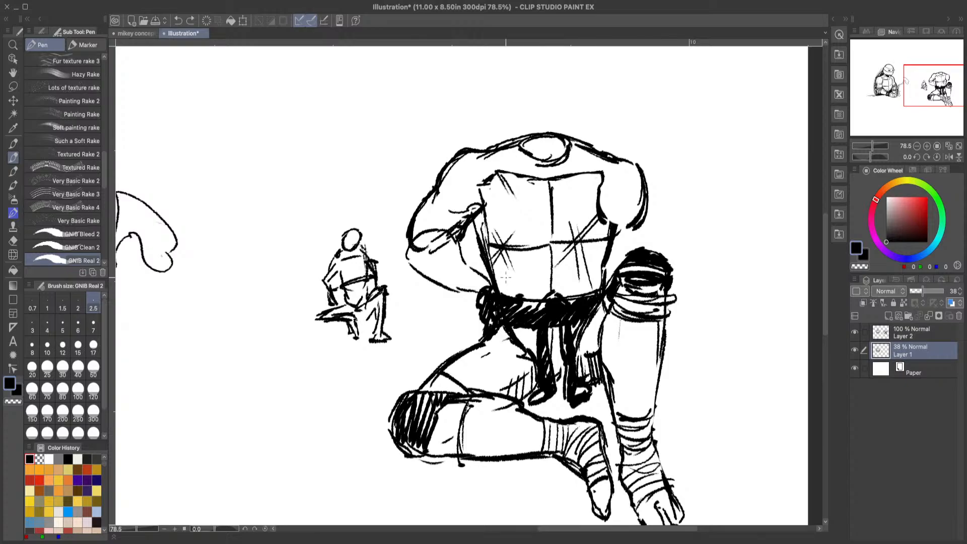
Step: Sketch the shell's domed upper edge above the shoulders and its curved sides behind the torso on Layer 1
mouse_move(476, 135)
left_mouse_down()
mouse_move(534, 101)
mouse_move(581, 110)
left_mouse_up()
left_click_drag(537, 100, 613, 131)
mouse_move(596, 118)
left_mouse_down()
mouse_move(641, 191)
mouse_move(646, 249)
left_mouse_up()
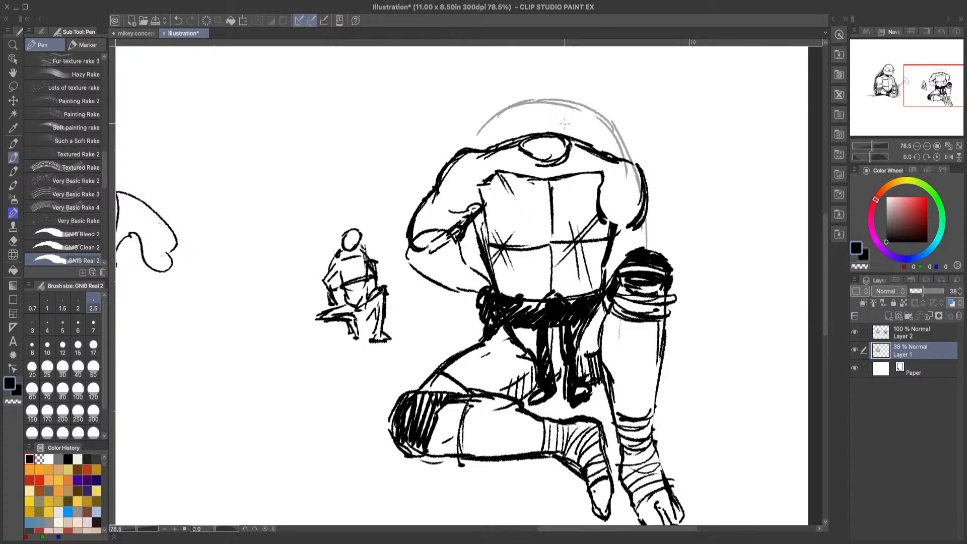
mouse_move(499, 113)
left_mouse_down()
mouse_move(470, 160)
mouse_move(485, 130)
mouse_move(474, 138)
mouse_move(462, 198)
left_mouse_up()
left_click_drag(485, 122, 456, 204)
mouse_move(466, 167)
left_mouse_down()
mouse_move(452, 226)
mouse_move(460, 288)
left_mouse_up()
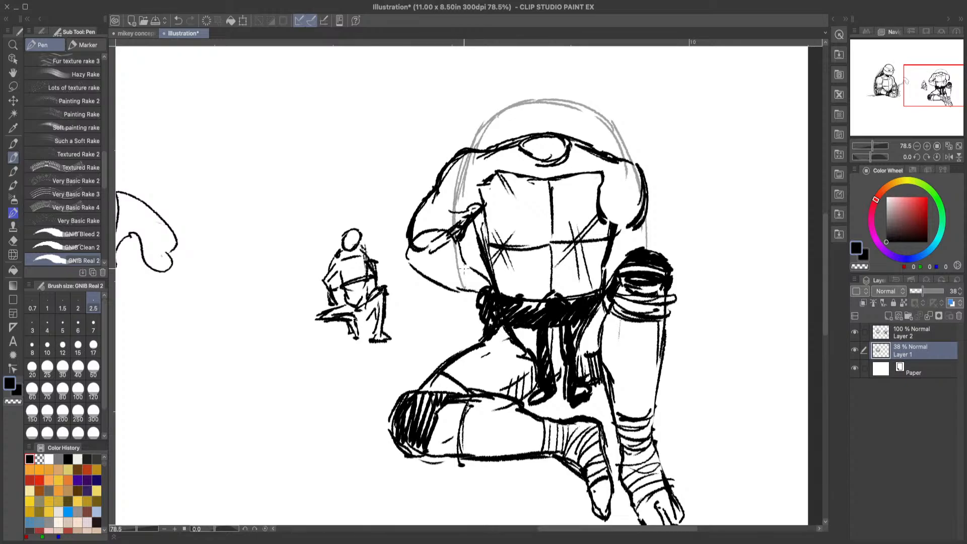
Step: Reinforce the shell's sides and extend its outline into a rounded lower edge below the belt toward the raised leg
left_click_drag(453, 242, 465, 299)
left_click_drag(455, 214, 463, 309)
left_click_drag(460, 163, 456, 269)
left_click_drag(456, 183, 467, 320)
left_click_drag(452, 254, 478, 341)
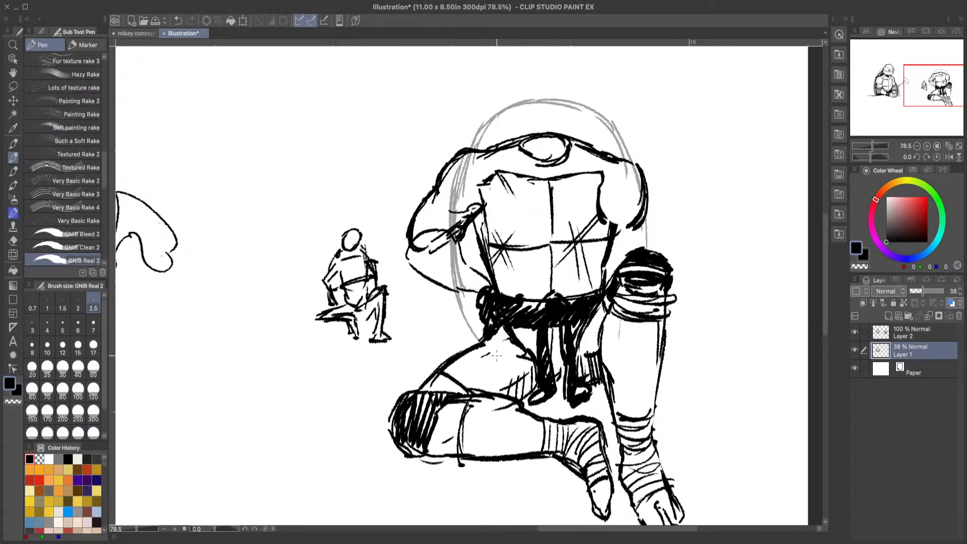
mouse_move(461, 309)
left_mouse_down()
mouse_move(498, 360)
mouse_move(521, 372)
left_mouse_up()
left_click_drag(478, 121, 469, 146)
mouse_move(638, 173)
left_mouse_down()
mouse_move(653, 246)
mouse_move(647, 291)
left_mouse_up()
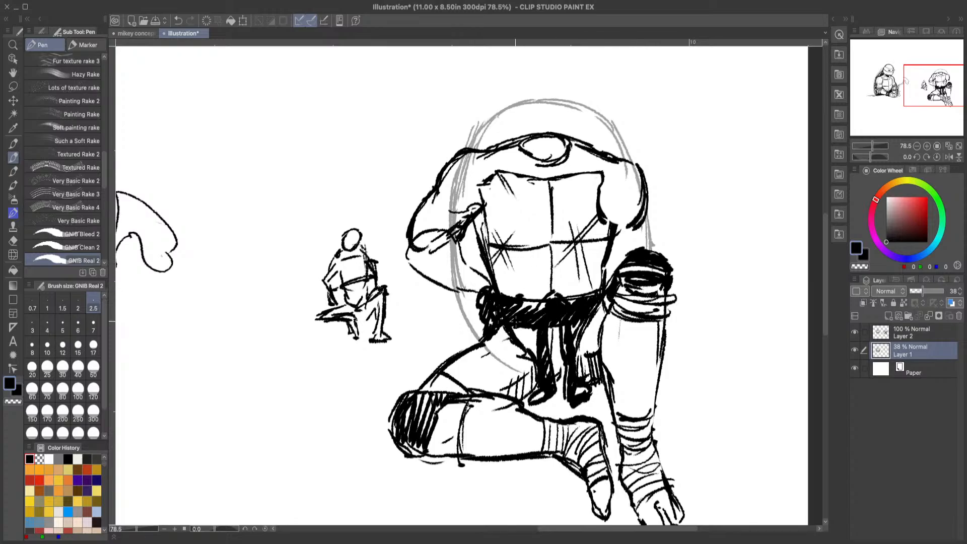
mouse_move(459, 309)
left_mouse_down()
mouse_move(496, 371)
mouse_move(534, 387)
left_mouse_up()
left_click_drag(607, 367, 621, 336)
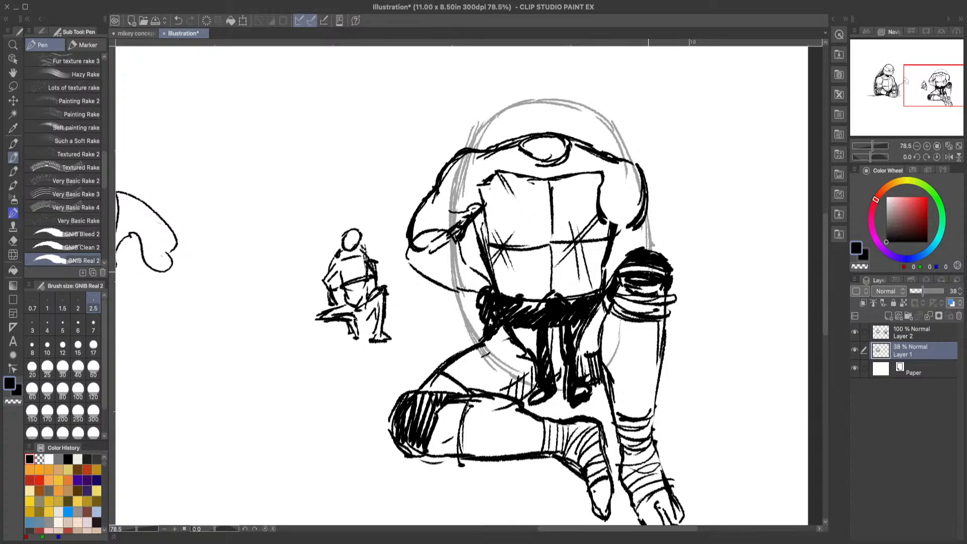
Step: Reinforce the shell's side and lower edge beside the raised leg, and redraw its domed upper edge higher and rounder
mouse_move(650, 244)
left_mouse_down()
mouse_move(651, 294)
mouse_move(624, 371)
left_mouse_up()
mouse_move(637, 340)
left_mouse_down()
mouse_move(615, 376)
mouse_move(581, 393)
left_mouse_up()
left_click_drag(652, 201, 657, 249)
mouse_move(641, 184)
left_mouse_down()
mouse_move(617, 134)
mouse_move(584, 106)
mouse_move(534, 92)
mouse_move(463, 142)
mouse_move(538, 90)
mouse_move(622, 122)
left_mouse_up()
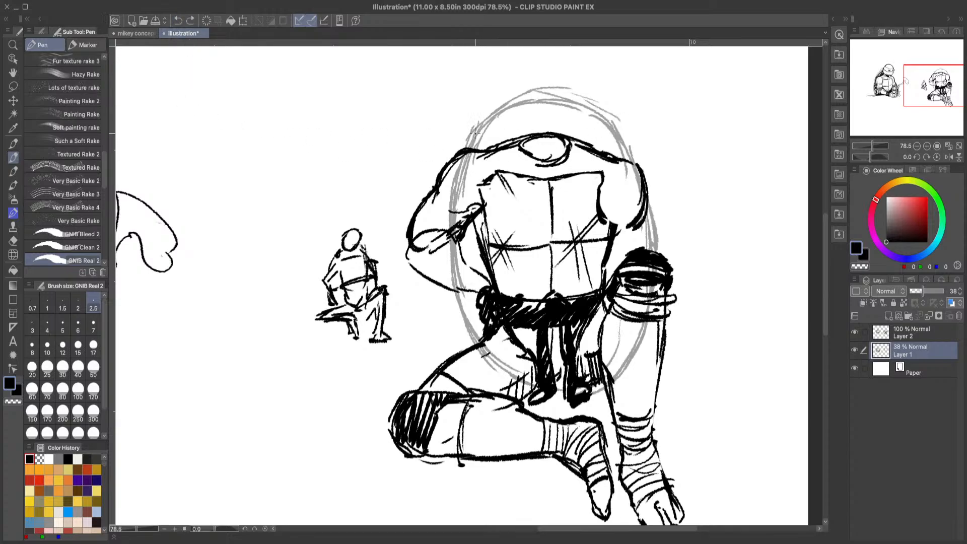
mouse_move(476, 130)
left_mouse_down()
mouse_move(516, 93)
mouse_move(515, 104)
mouse_move(588, 113)
mouse_move(559, 94)
mouse_move(622, 140)
left_mouse_up()
left_click_drag(593, 104, 628, 176)
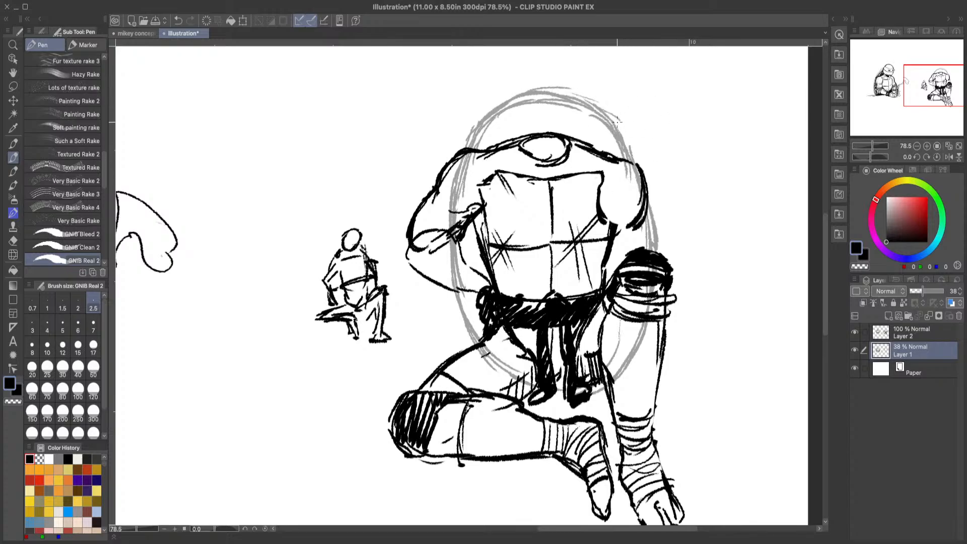
mouse_move(612, 116)
left_mouse_down()
mouse_move(640, 156)
mouse_move(615, 115)
mouse_move(643, 187)
mouse_move(612, 112)
mouse_move(544, 86)
left_mouse_up()
Step: Erase the surplus inner lines of the shell around the shoulders and redraw its edge behind the shoulder on the raised-knee side
key("e")
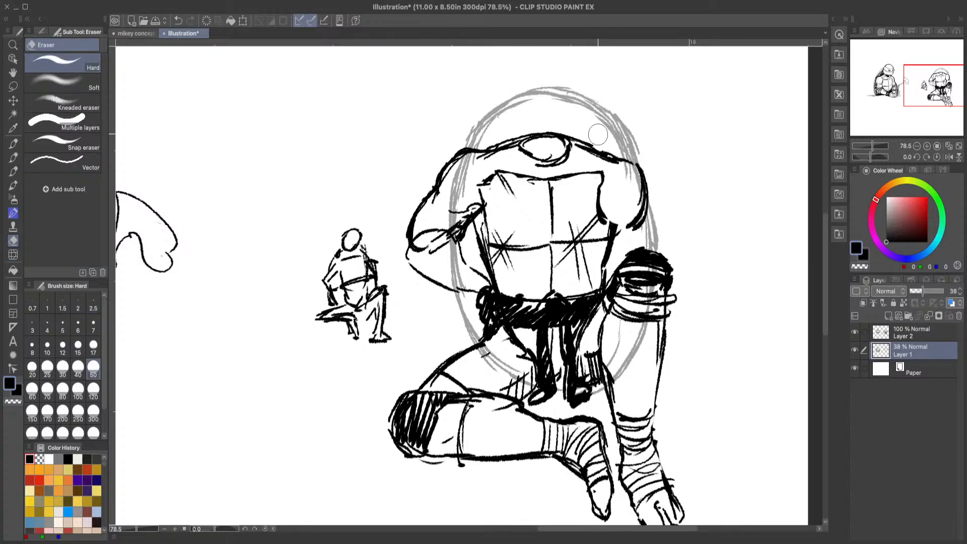
mouse_move(598, 134)
left_mouse_down()
mouse_move(630, 151)
mouse_move(636, 123)
mouse_move(624, 126)
left_mouse_up()
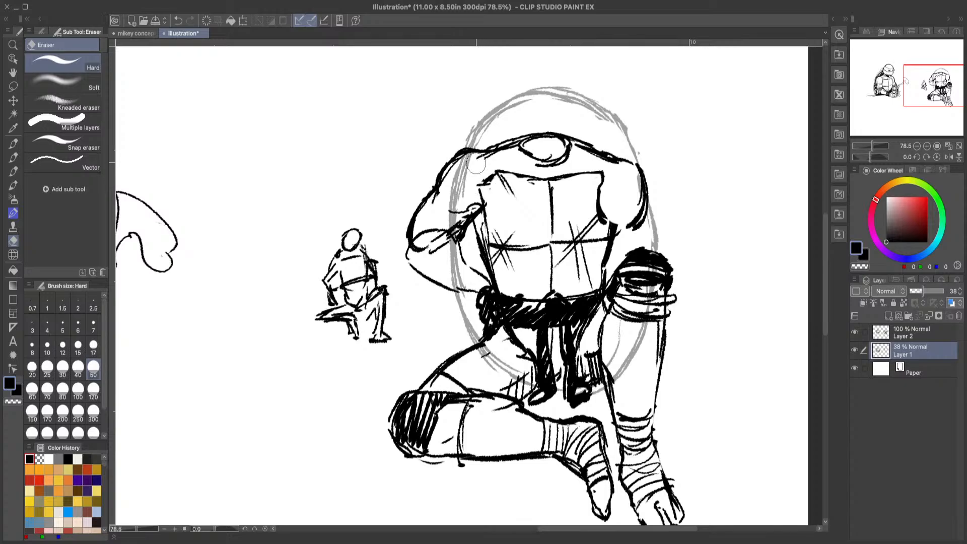
mouse_move(475, 164)
left_mouse_down()
mouse_move(465, 188)
mouse_move(467, 178)
mouse_move(475, 274)
left_mouse_up()
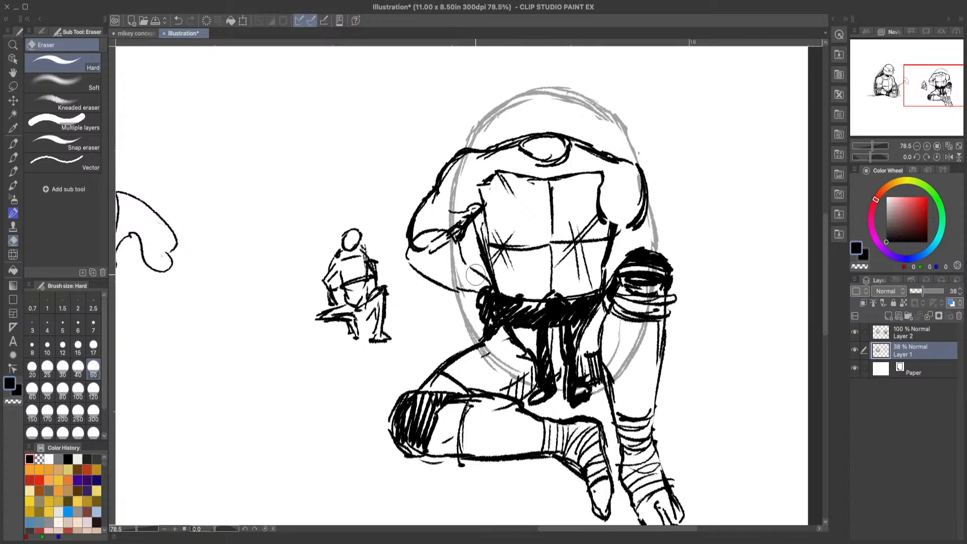
left_click(12, 160)
mouse_move(627, 124)
left_mouse_down()
mouse_move(650, 222)
mouse_move(651, 202)
left_mouse_up()
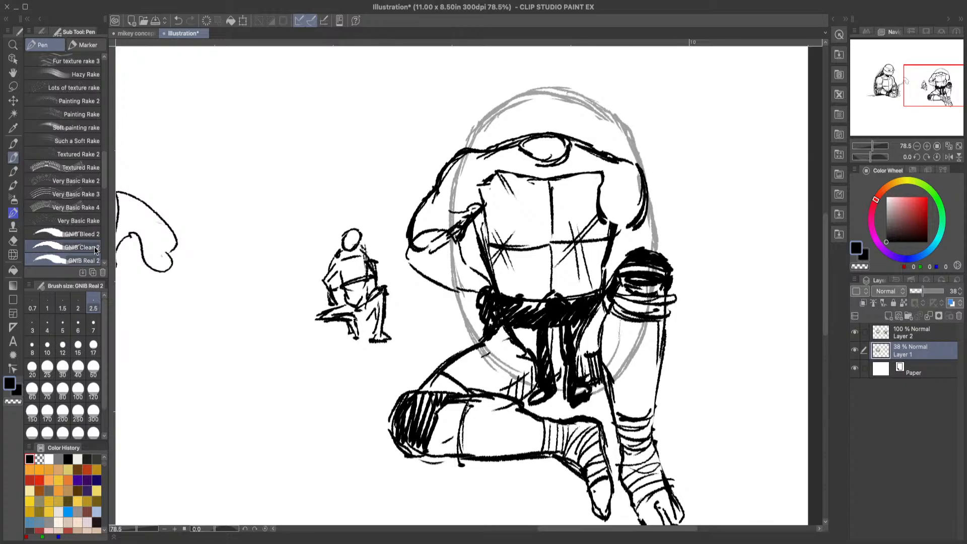
Step: Erase the shell lines that cross the bent arm, thigh and raised leg
key("e")
mouse_move(462, 204)
left_mouse_down()
mouse_move(465, 167)
mouse_move(449, 250)
mouse_move(456, 287)
mouse_move(481, 272)
left_mouse_up()
mouse_move(500, 350)
left_mouse_down()
mouse_move(498, 368)
mouse_move(526, 385)
mouse_move(544, 373)
mouse_move(618, 382)
mouse_move(650, 302)
mouse_move(652, 272)
mouse_move(647, 278)
left_mouse_up()
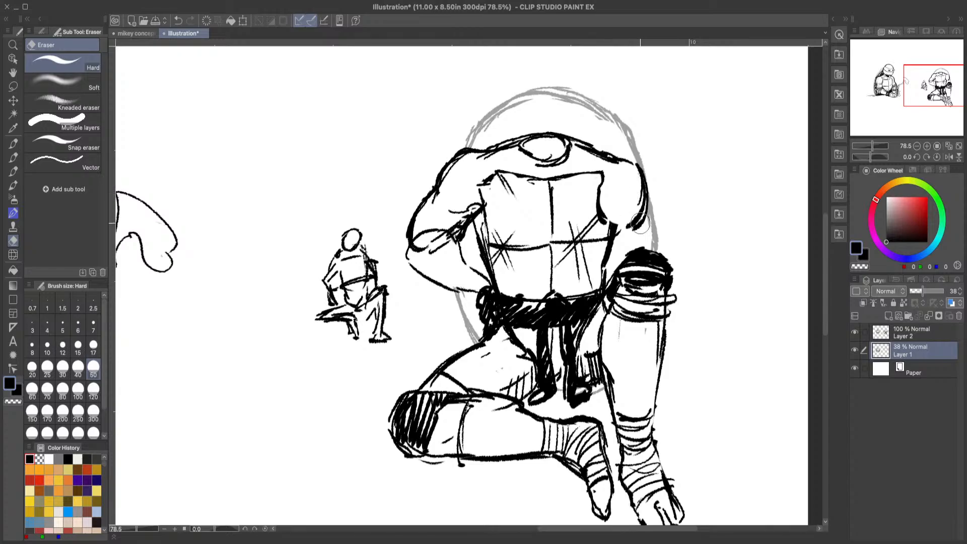
Step: On Layer 2, draw the second arm's forearm angling down behind the raised knee and clean up the lines beneath it with transparent colour
left_click(919, 333)
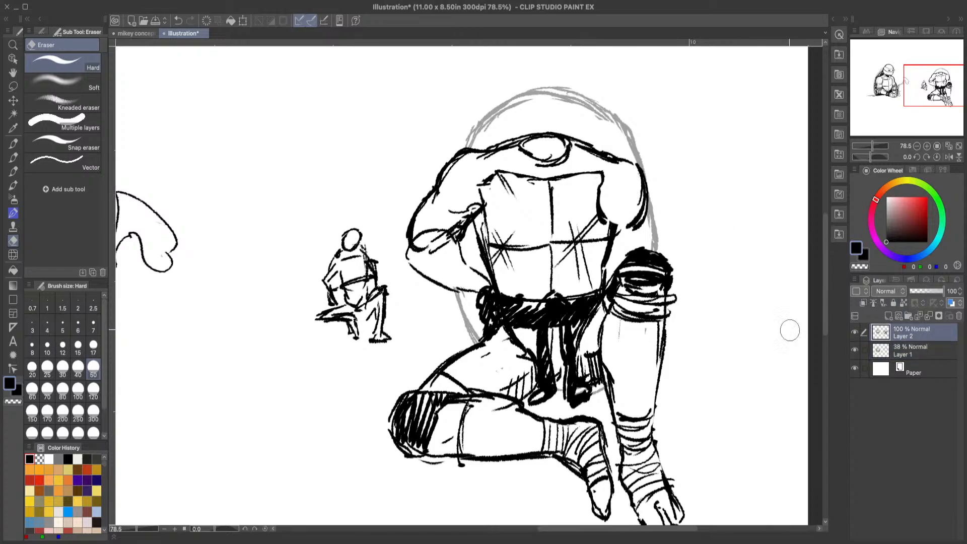
left_click(13, 157)
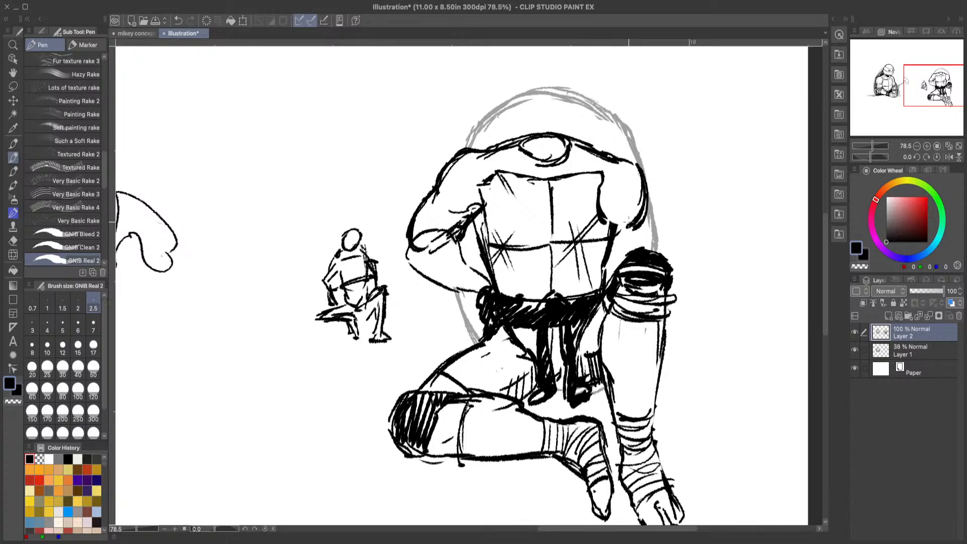
left_click_drag(638, 227, 627, 254)
mouse_move(639, 228)
left_mouse_down()
mouse_move(632, 248)
mouse_move(601, 268)
left_mouse_up()
mouse_move(599, 221)
left_mouse_down()
mouse_move(584, 280)
mouse_move(614, 272)
left_mouse_up()
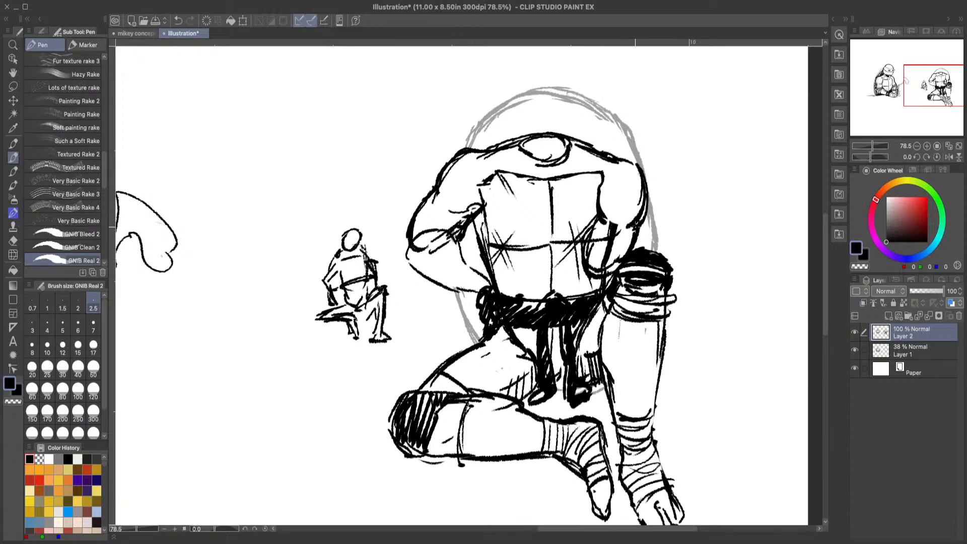
left_click_drag(642, 222, 607, 282)
left_click_drag(596, 215, 588, 271)
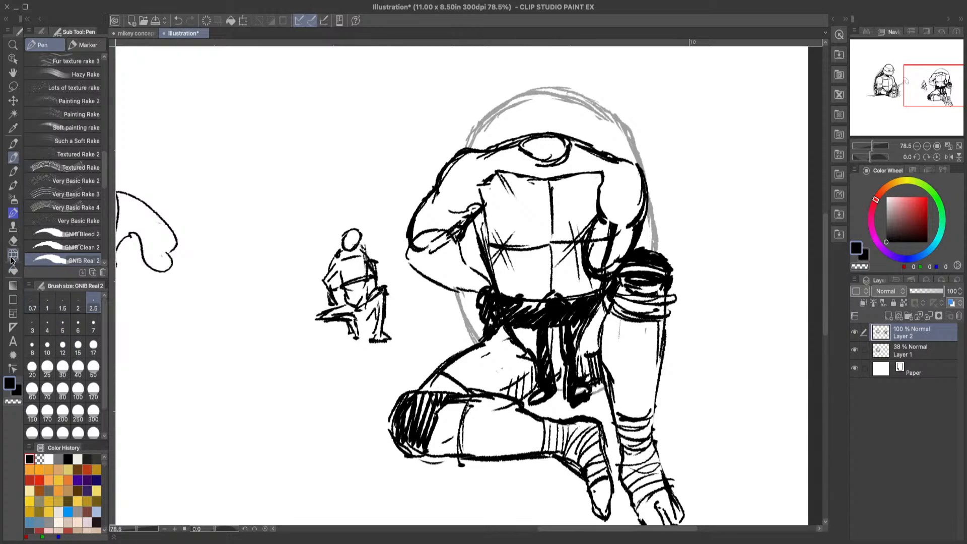
left_click(14, 241)
left_click(13, 158)
left_click(18, 402)
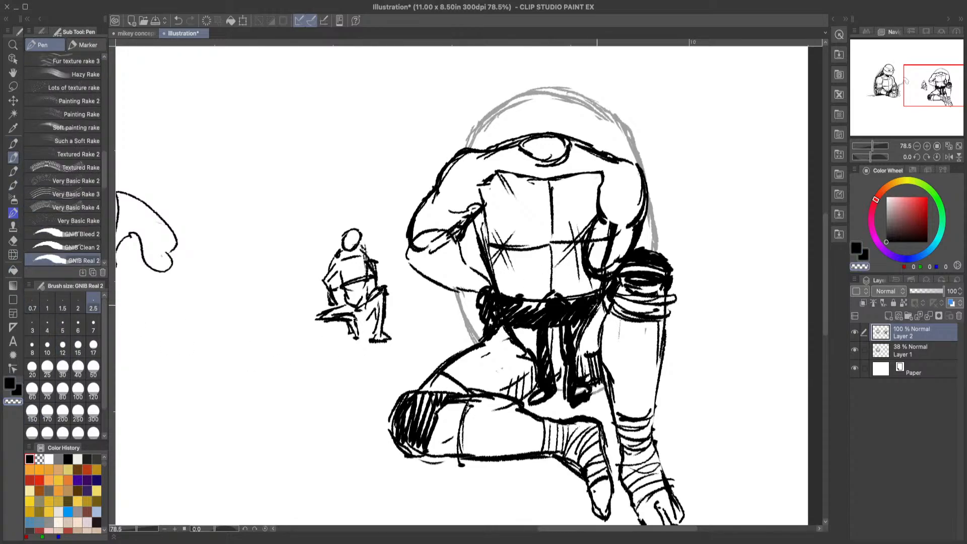
mouse_move(602, 302)
left_mouse_down()
mouse_move(585, 328)
mouse_move(596, 312)
left_mouse_up()
Step: Fade Layer 2 to 53% opacity and, on a new layer above, sketch a thick hexagonal shape and short line where the bent arm meets the belt
left_click(927, 290)
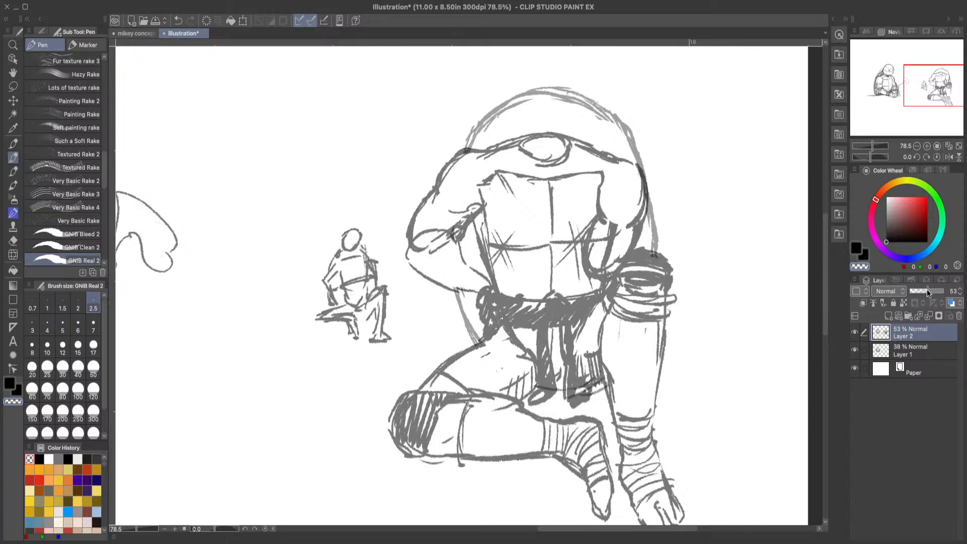
left_click(889, 317)
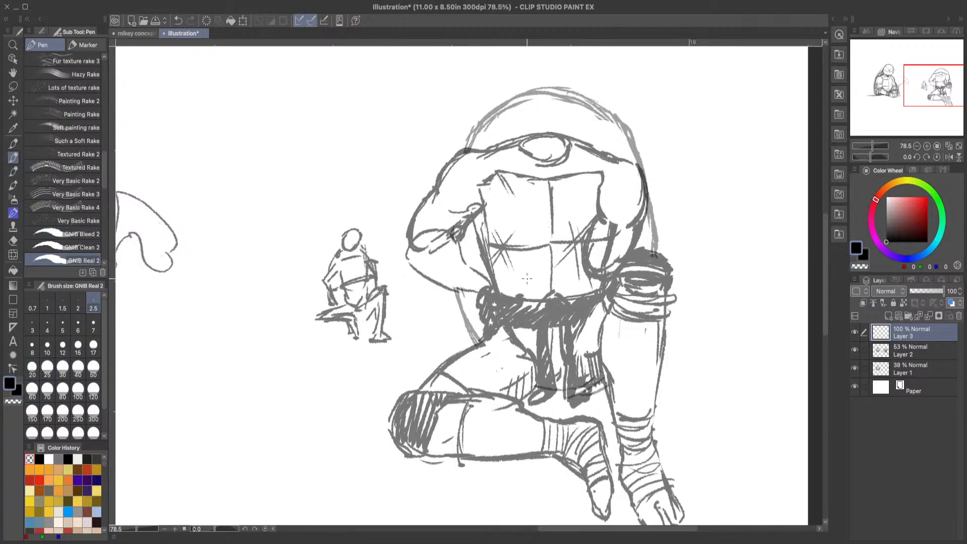
mouse_move(491, 308)
left_mouse_down()
mouse_move(493, 291)
mouse_move(522, 282)
mouse_move(541, 311)
mouse_move(516, 324)
mouse_move(492, 318)
mouse_move(488, 288)
mouse_move(522, 278)
mouse_move(546, 298)
mouse_move(543, 315)
mouse_move(514, 330)
mouse_move(529, 324)
mouse_move(491, 313)
left_mouse_up()
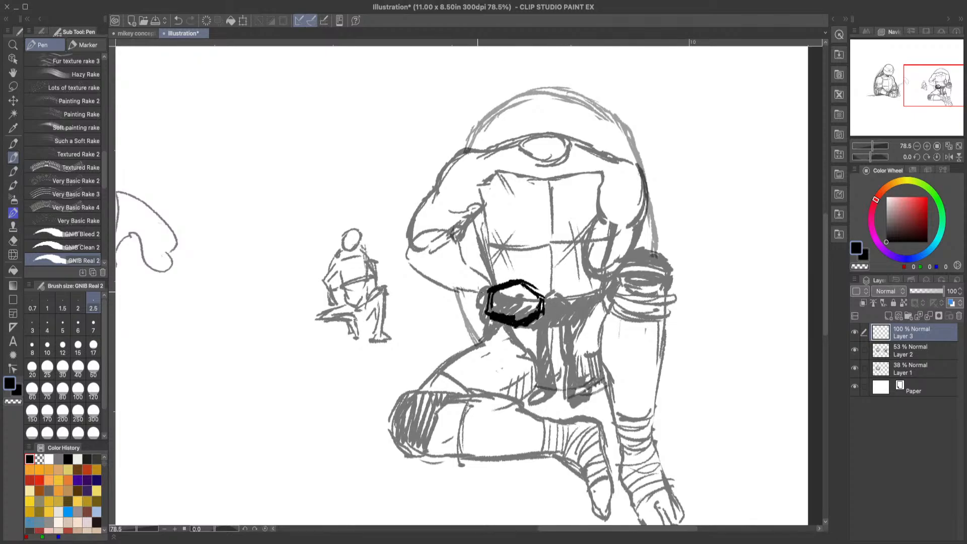
left_click_drag(441, 291, 479, 302)
Step: Try to sketch a rounded head dome rising above the shell's upper edge, and erase it
scroll(825, 262, "up", 2)
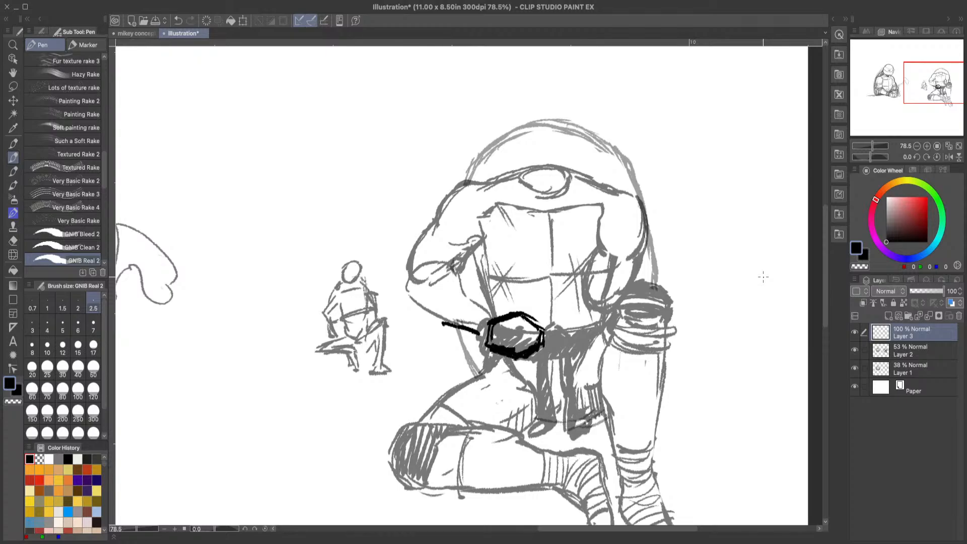
scroll(813, 242, "up", 2)
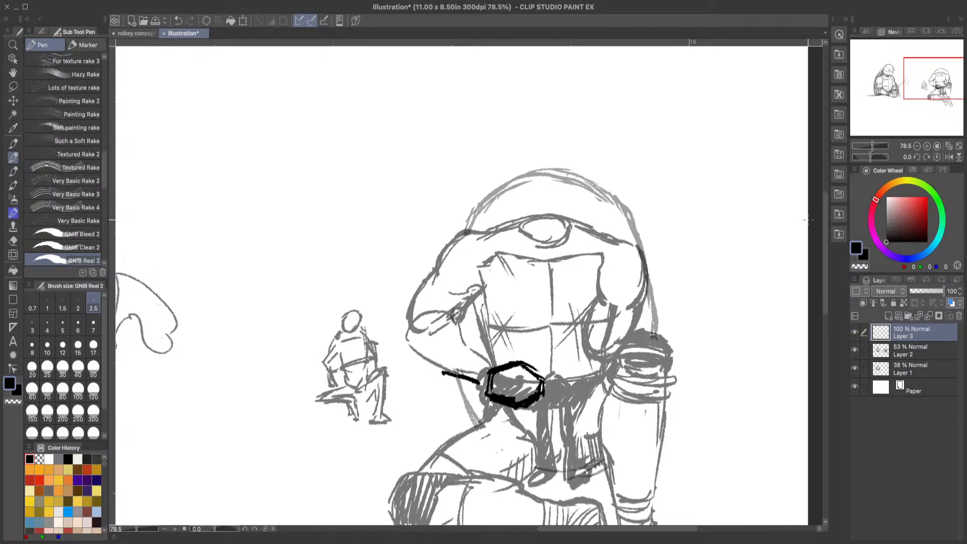
scroll(826, 208, "up", 1)
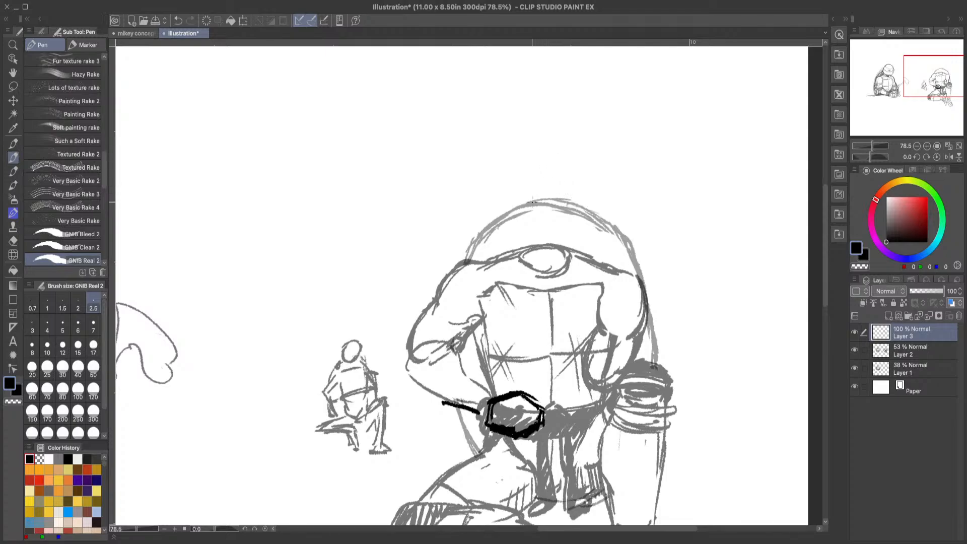
mouse_move(516, 200)
left_mouse_down()
mouse_move(551, 165)
mouse_move(591, 185)
mouse_move(590, 214)
left_mouse_up()
mouse_move(571, 167)
left_mouse_down()
mouse_move(524, 163)
mouse_move(507, 205)
left_mouse_up()
left_click_drag(538, 164, 558, 160)
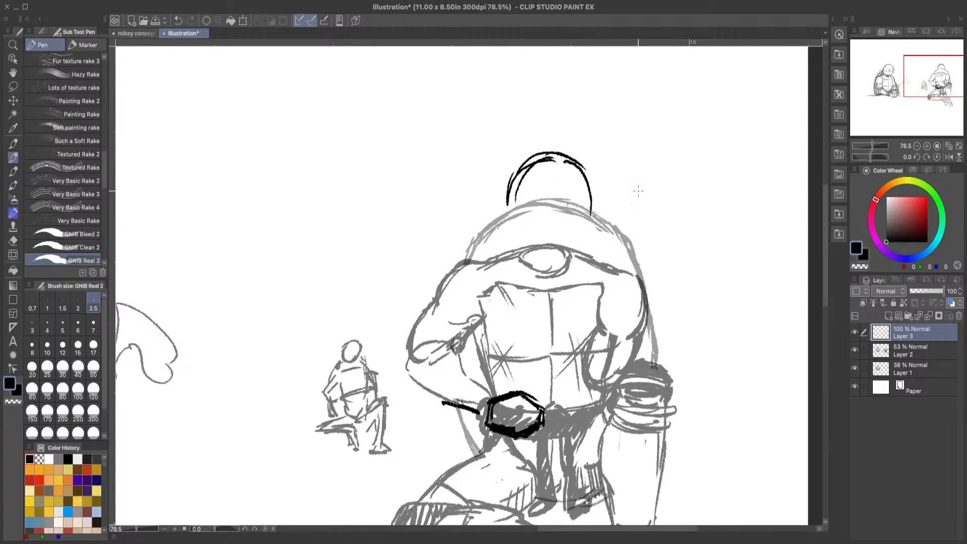
scroll(806, 196, "down", 4)
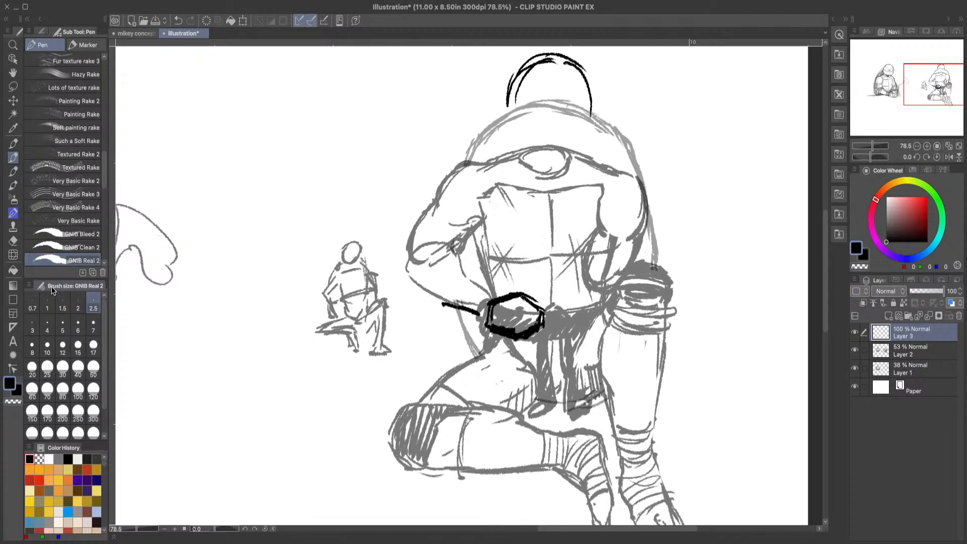
left_click(13, 240)
mouse_move(548, 67)
left_mouse_down()
mouse_move(508, 98)
mouse_move(528, 64)
mouse_move(550, 62)
mouse_move(588, 120)
left_mouse_up()
left_click(14, 157)
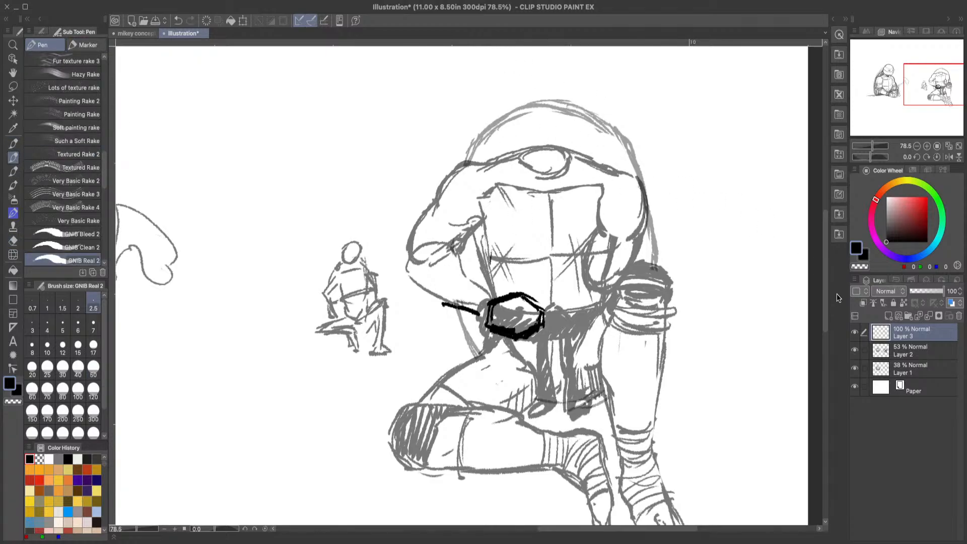
Step: Try a lower, flatter head dome at the shell's peak, and undo its strokes
left_click_drag(824, 268, 823, 248)
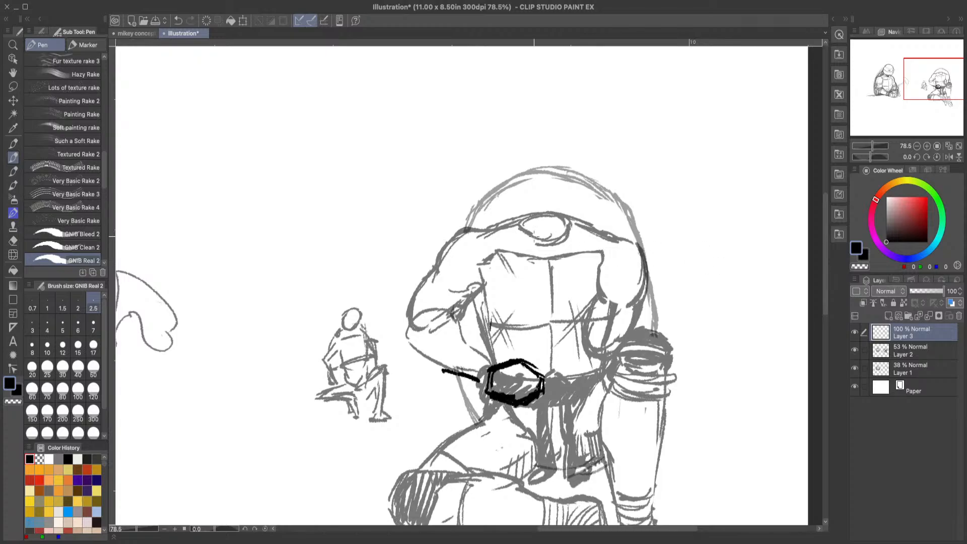
mouse_move(519, 174)
left_mouse_down()
mouse_move(556, 142)
mouse_move(594, 174)
mouse_move(531, 167)
mouse_move(550, 149)
left_mouse_up()
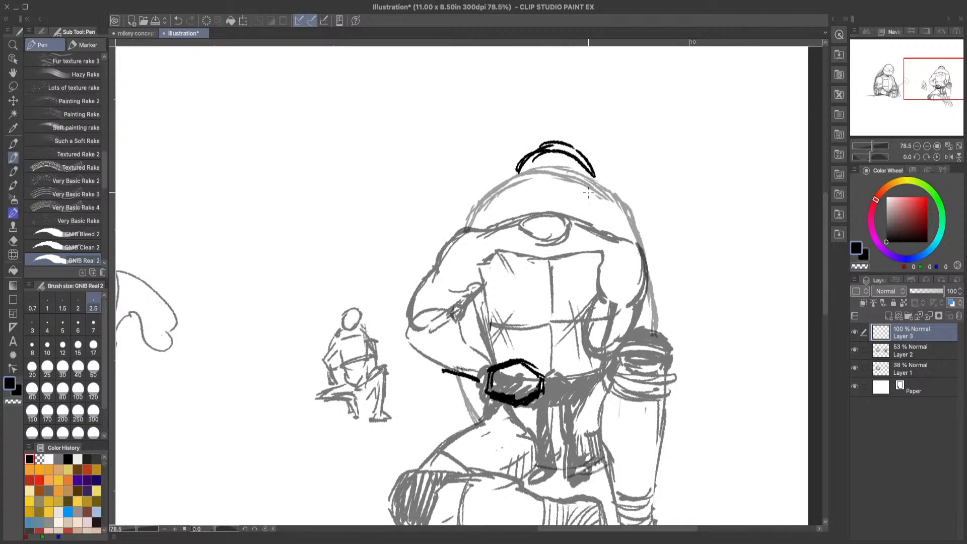
left_click(179, 20)
left_click(179, 21)
left_click(179, 20)
left_click(178, 21)
left_click(178, 22)
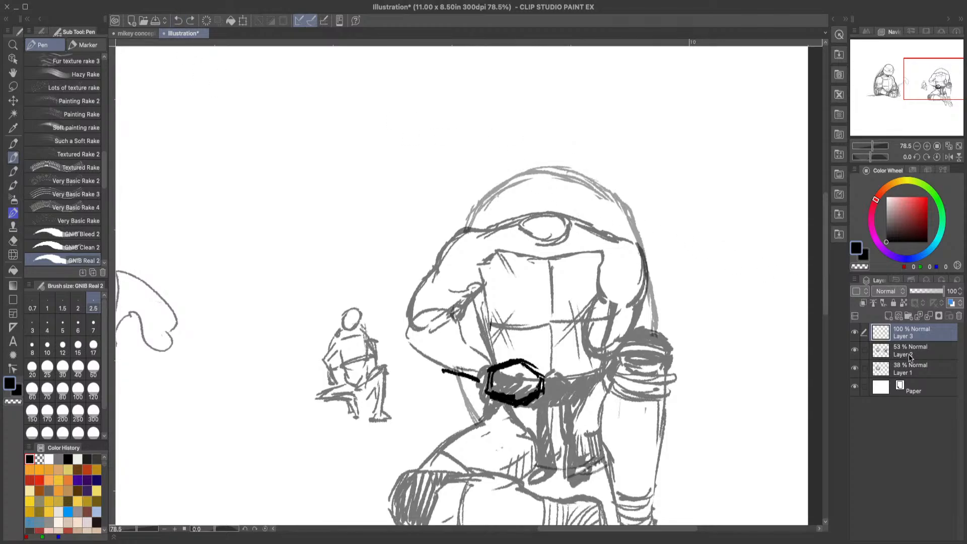
Step: Erase the neck oval and the middle of the shoulder line on Layer 2 to clear room for the head
left_click(928, 359)
left_click(13, 241)
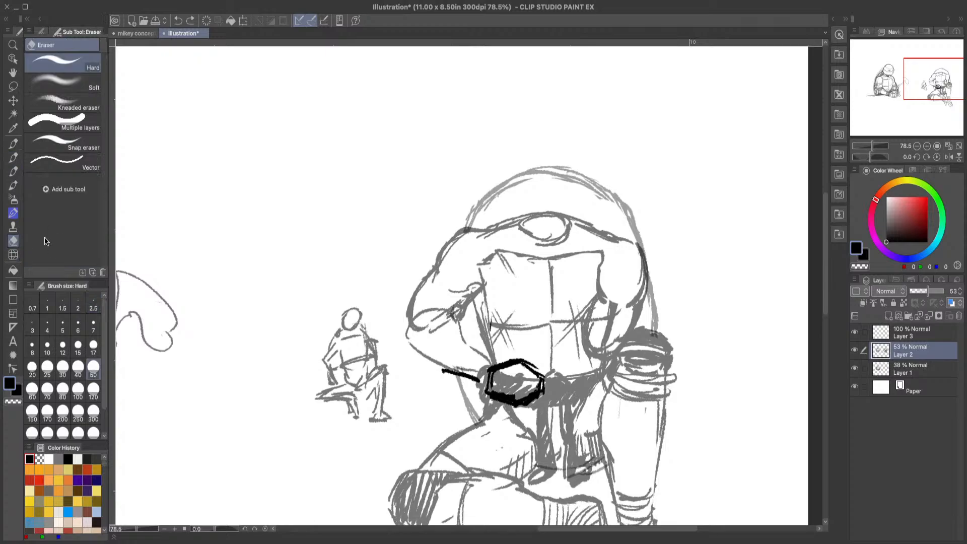
left_click_drag(513, 214, 577, 223)
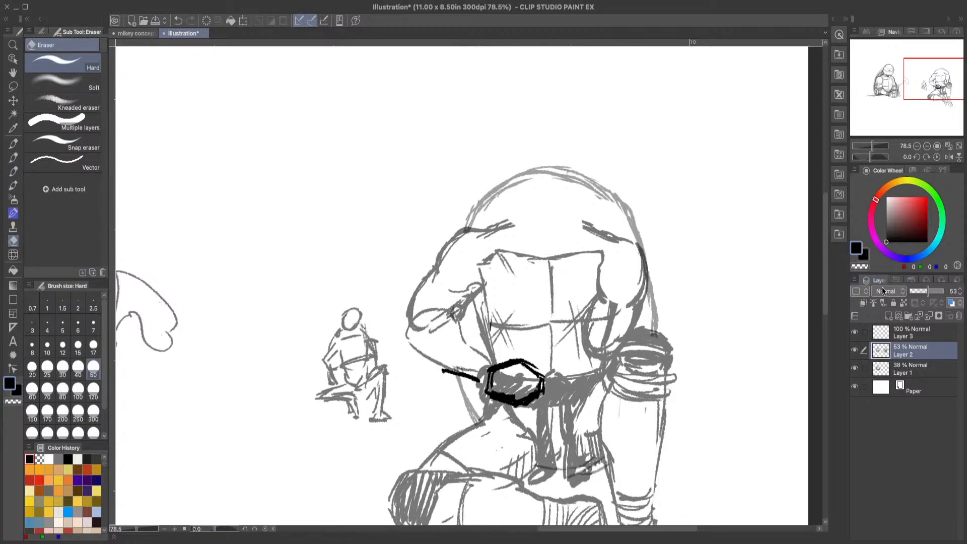
Step: On Layer 3, draw a thick rounded head outline overlapping the shell's peak and erase the stray strokes along its sides
left_click(925, 332)
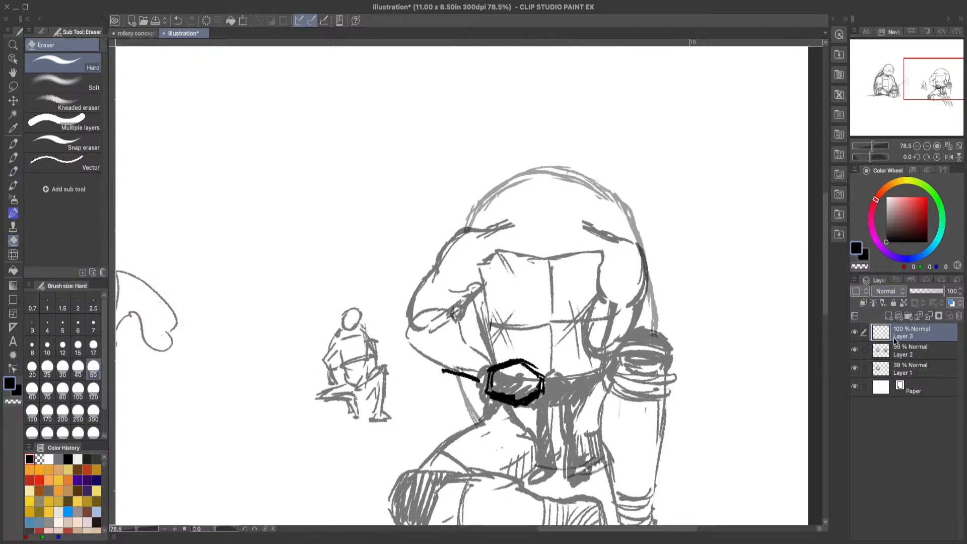
left_click(13, 157)
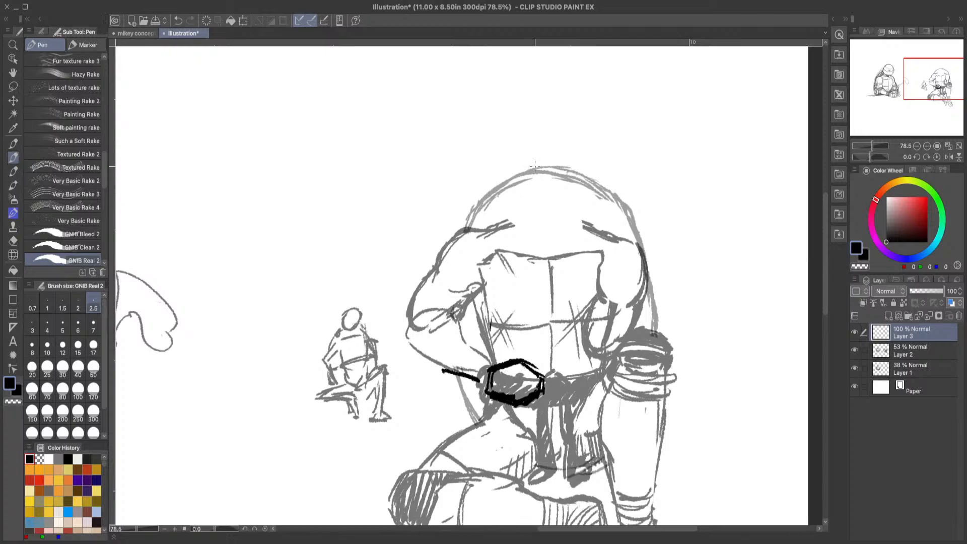
mouse_move(529, 185)
left_mouse_down()
mouse_move(513, 151)
mouse_move(560, 132)
mouse_move(579, 150)
mouse_move(584, 187)
left_mouse_up()
mouse_move(579, 150)
left_mouse_down()
mouse_move(582, 198)
mouse_move(536, 210)
mouse_move(514, 193)
mouse_move(509, 173)
mouse_move(522, 136)
mouse_move(510, 189)
mouse_move(511, 151)
mouse_move(555, 139)
mouse_move(545, 130)
mouse_move(576, 143)
mouse_move(582, 165)
mouse_move(582, 201)
mouse_move(551, 219)
mouse_move(571, 213)
mouse_move(528, 215)
left_mouse_up()
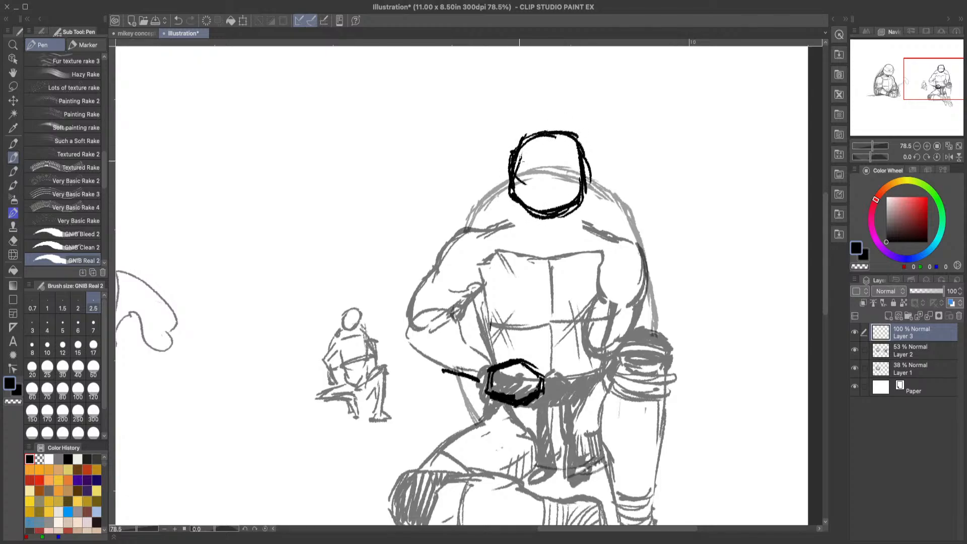
left_click_drag(551, 126, 561, 123)
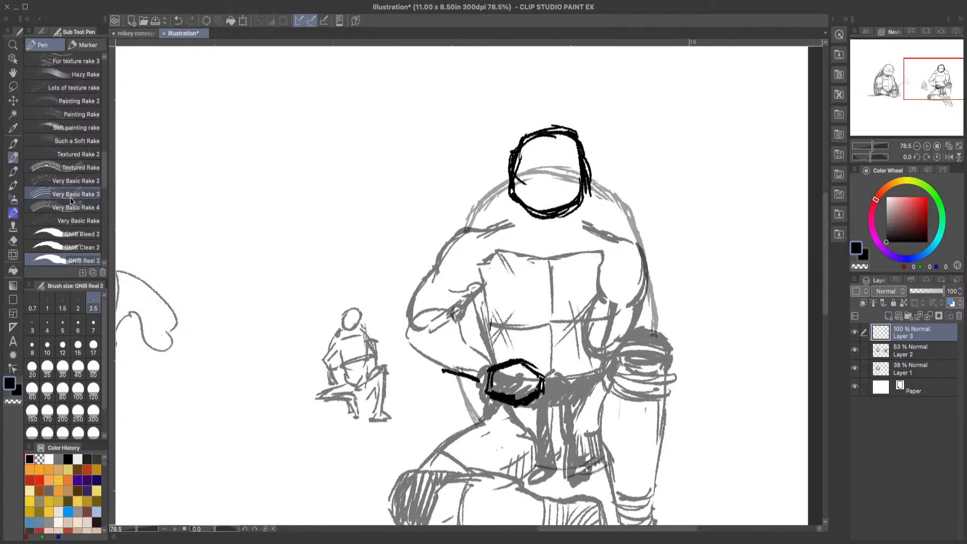
left_click(13, 240)
mouse_move(509, 143)
left_mouse_down()
mouse_move(503, 176)
mouse_move(509, 146)
mouse_move(523, 162)
mouse_move(550, 144)
mouse_move(535, 145)
mouse_move(593, 183)
mouse_move(594, 202)
left_mouse_up()
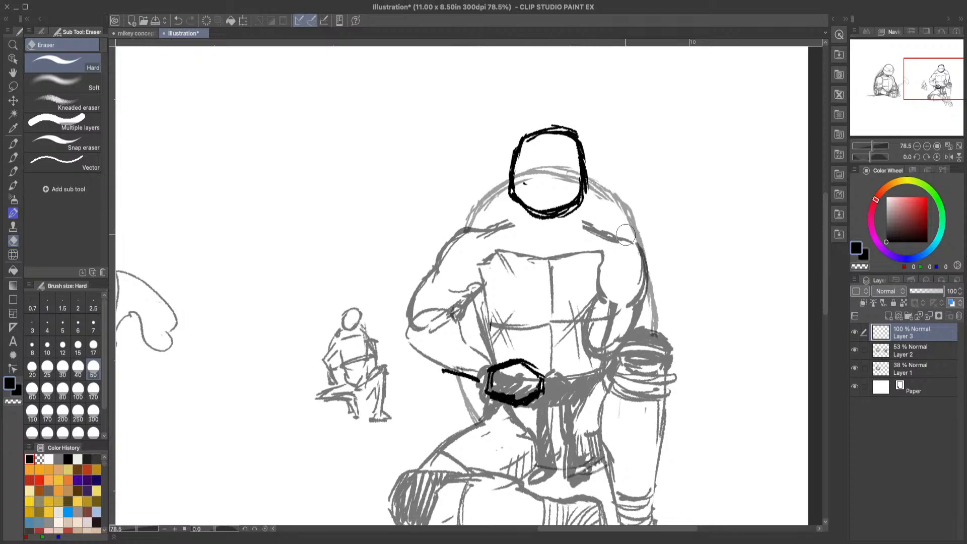
Step: Check the turtle's head and face in the mikey concept art and return to the illustration
mouse_move(824, 220)
left_mouse_down()
mouse_move(824, 253)
mouse_move(823, 237)
left_mouse_up()
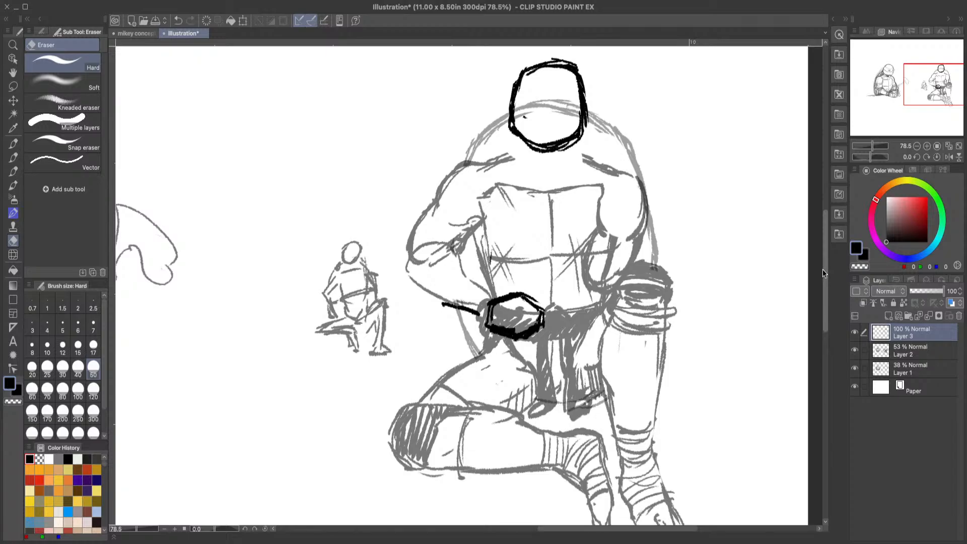
left_click(10, 155)
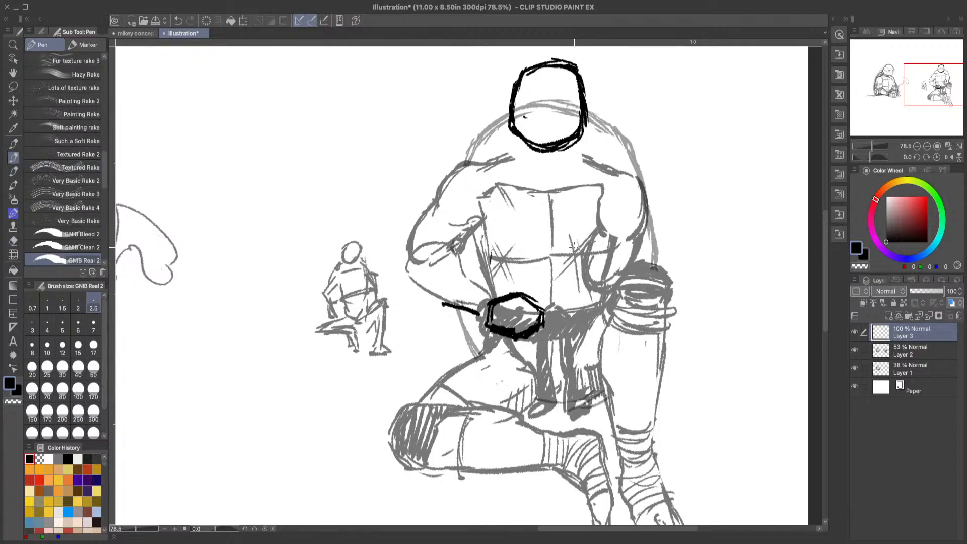
left_click(137, 33)
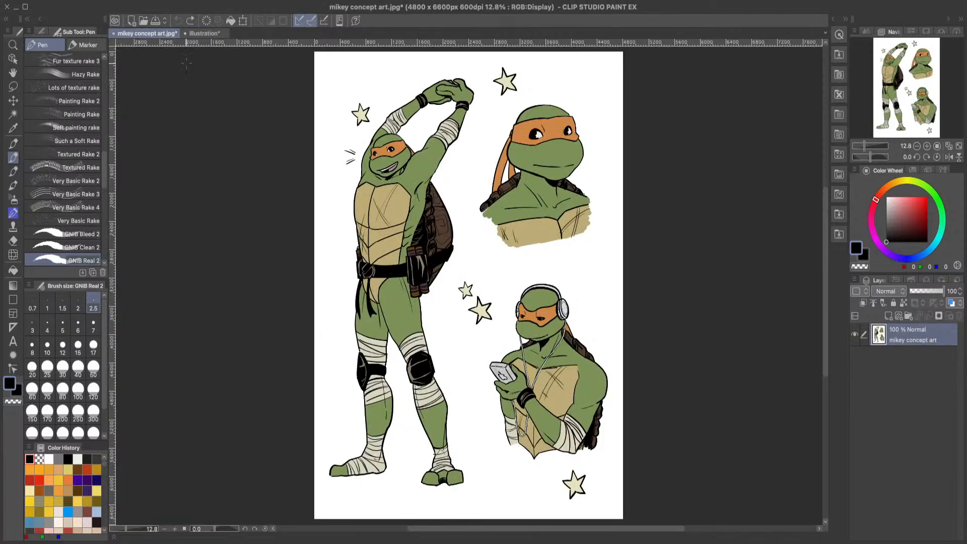
left_click(202, 33)
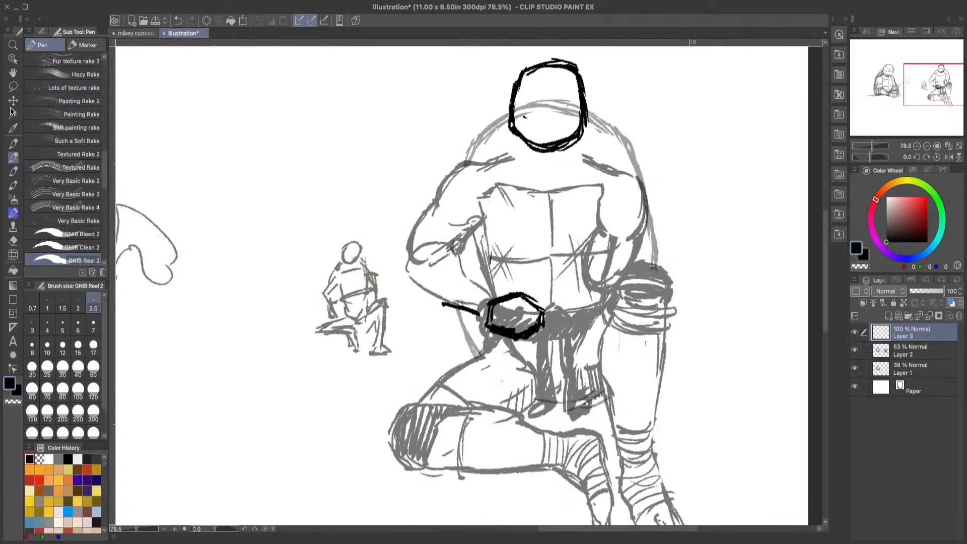
Step: Draw the mask's upper brow line and curved lower edge across the seated turtle's head on Layer 3
left_click(13, 46)
left_click(560, 76)
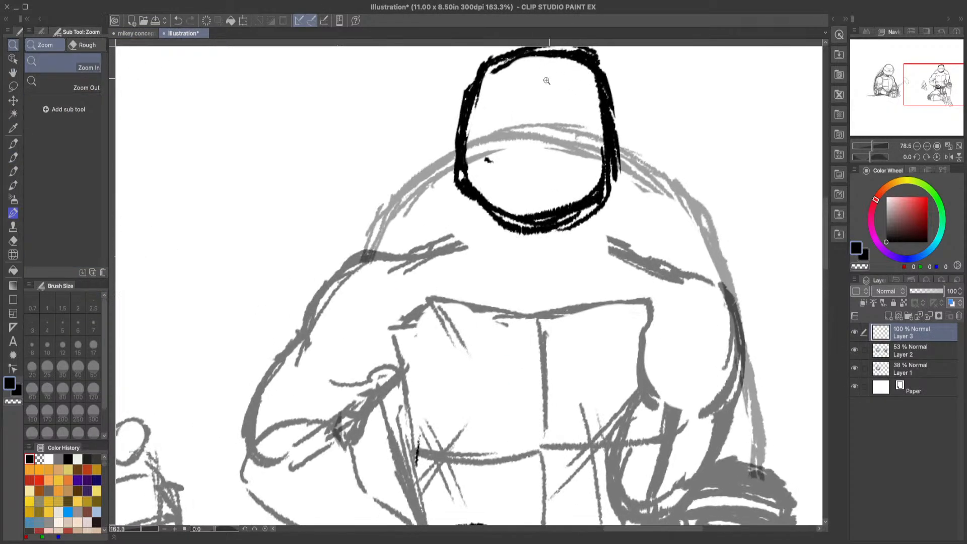
key("p")
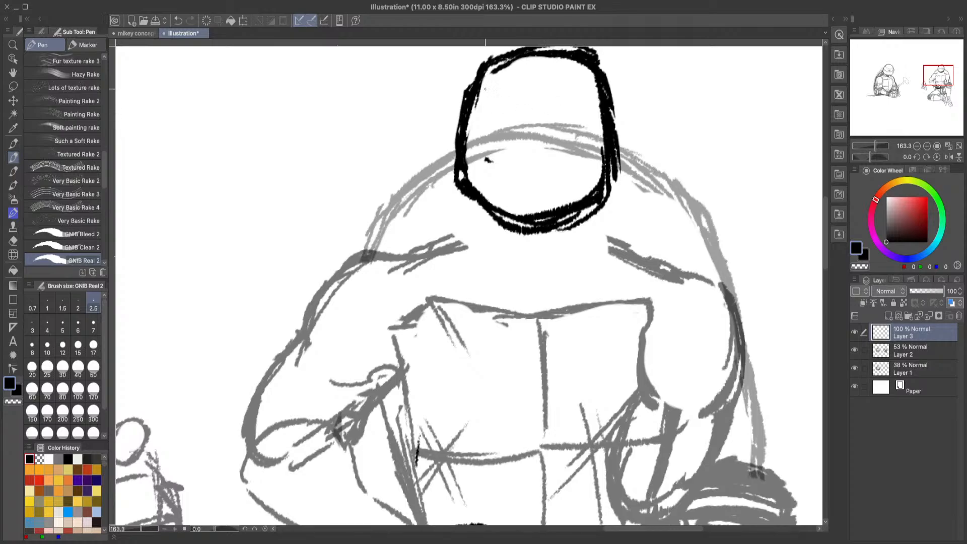
left_click_drag(482, 87, 594, 83)
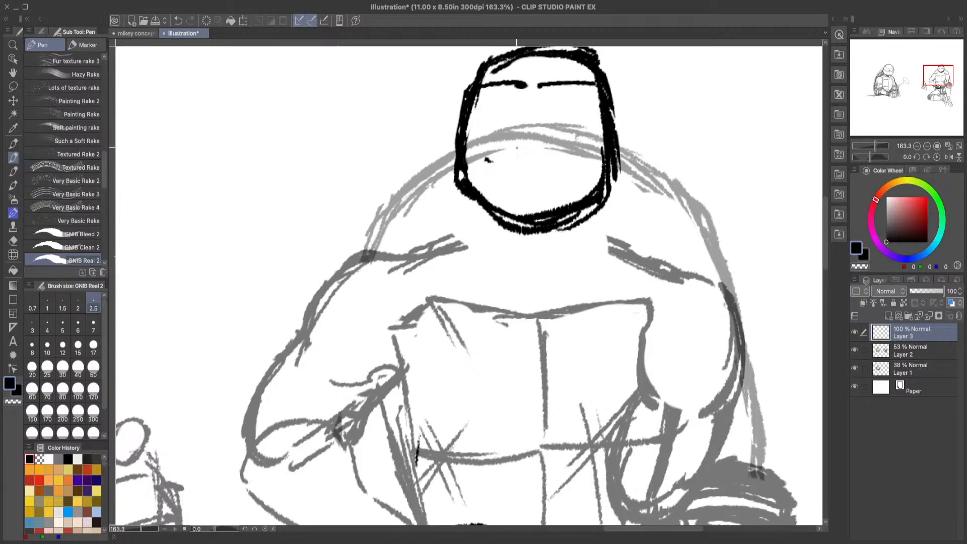
mouse_move(491, 144)
left_mouse_down()
mouse_move(583, 146)
mouse_move(485, 146)
left_mouse_up()
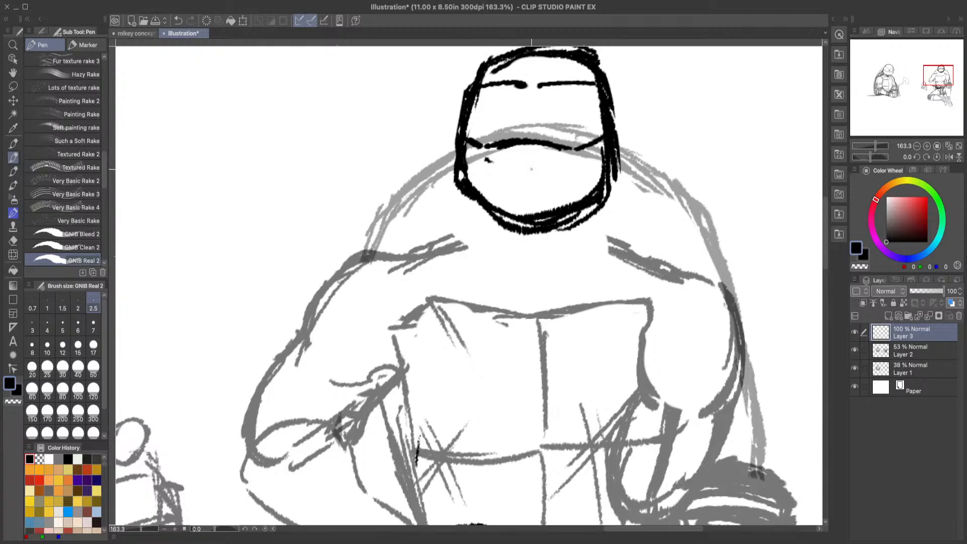
Step: Draw two short neck lines below the jaw and slanted lines joining the neck to both shoulders
left_click_drag(482, 208, 494, 255)
mouse_move(584, 210)
left_mouse_down()
mouse_move(575, 247)
mouse_move(579, 240)
left_mouse_up()
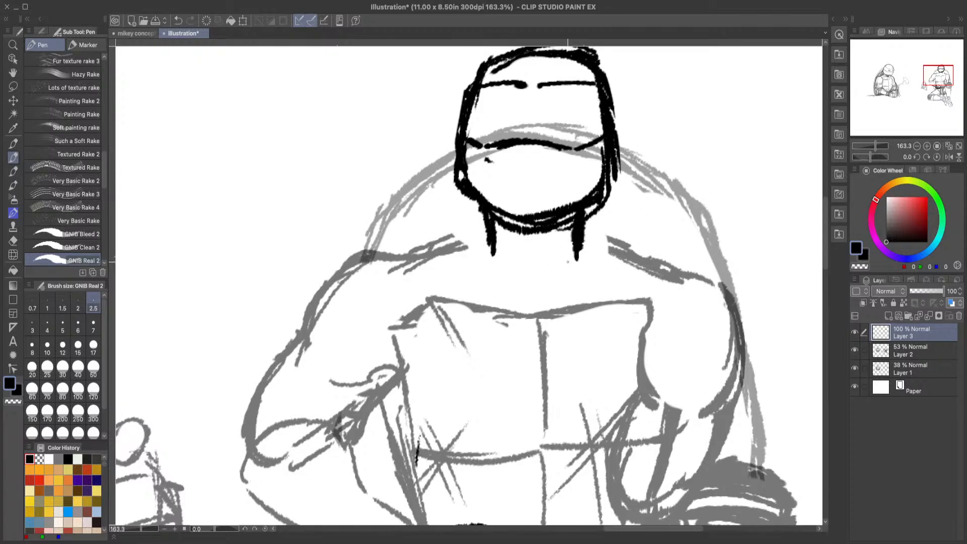
left_click_drag(482, 228, 444, 248)
left_click_drag(585, 218, 664, 274)
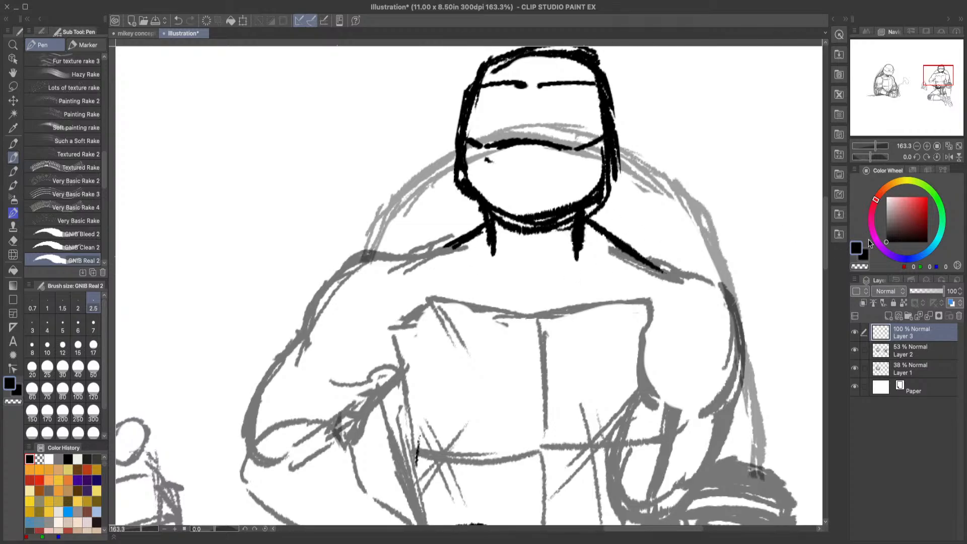
Step: Lasso the seated turtle's viewer's-left arm on Layer 2, shift it slightly inward toward the torso, and deselect it
left_click(948, 146)
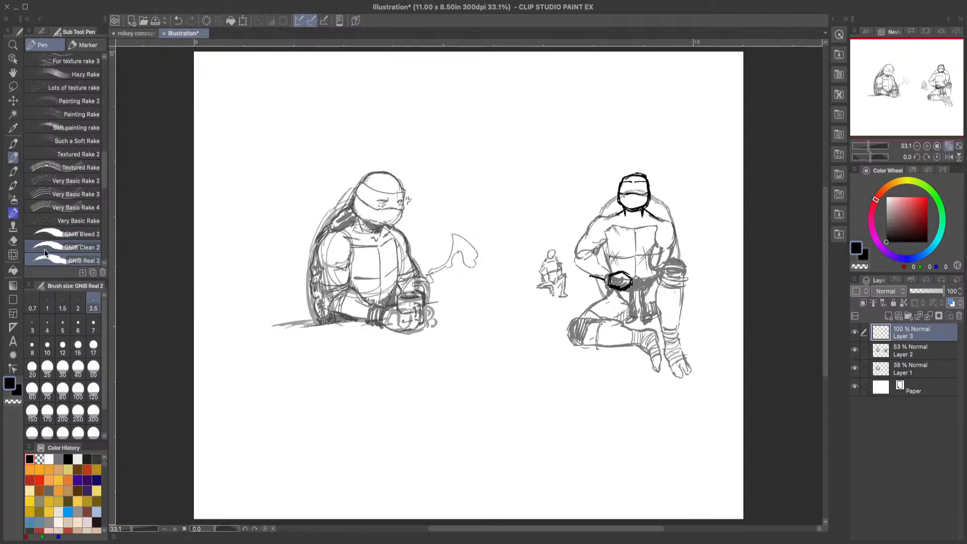
left_click(13, 45)
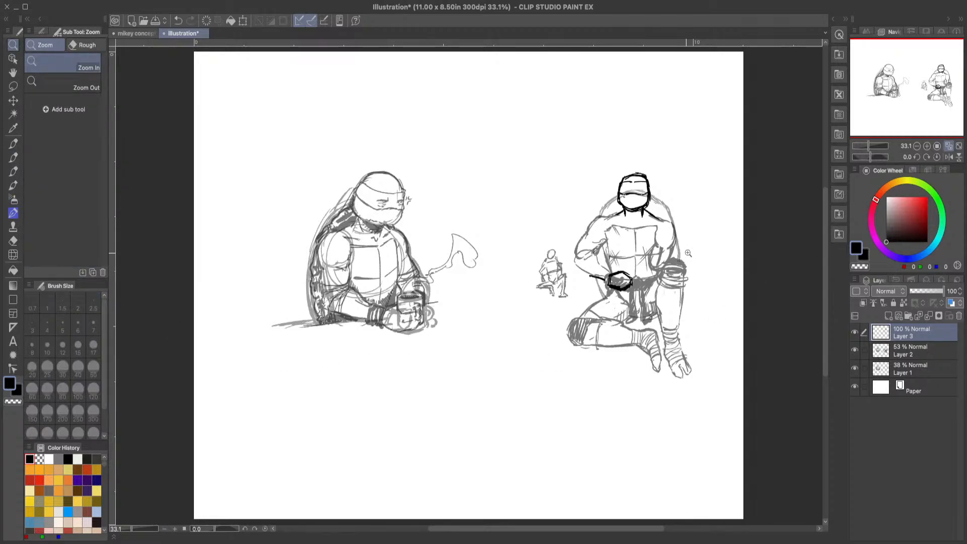
left_click_drag(688, 254, 676, 204)
left_click_drag(616, 204, 614, 127)
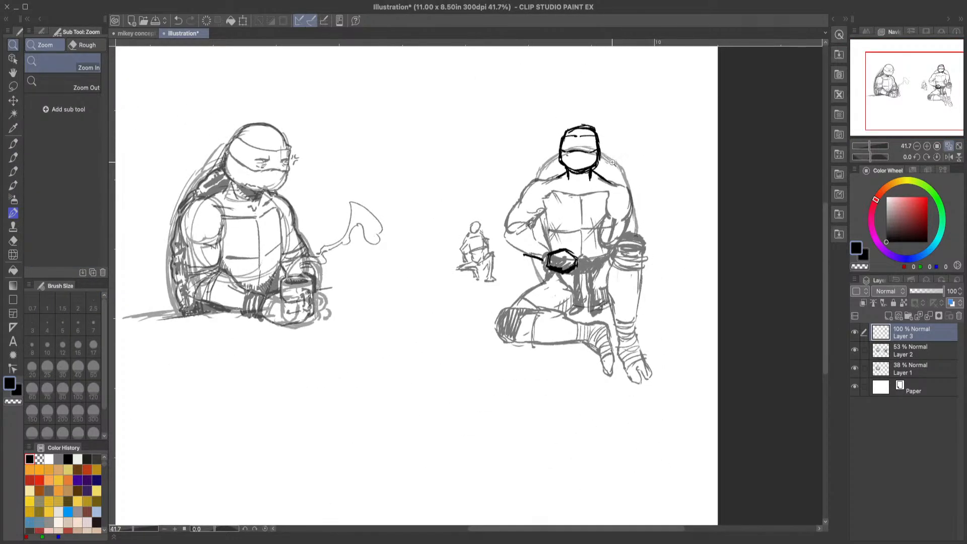
left_click_drag(612, 162, 617, 188)
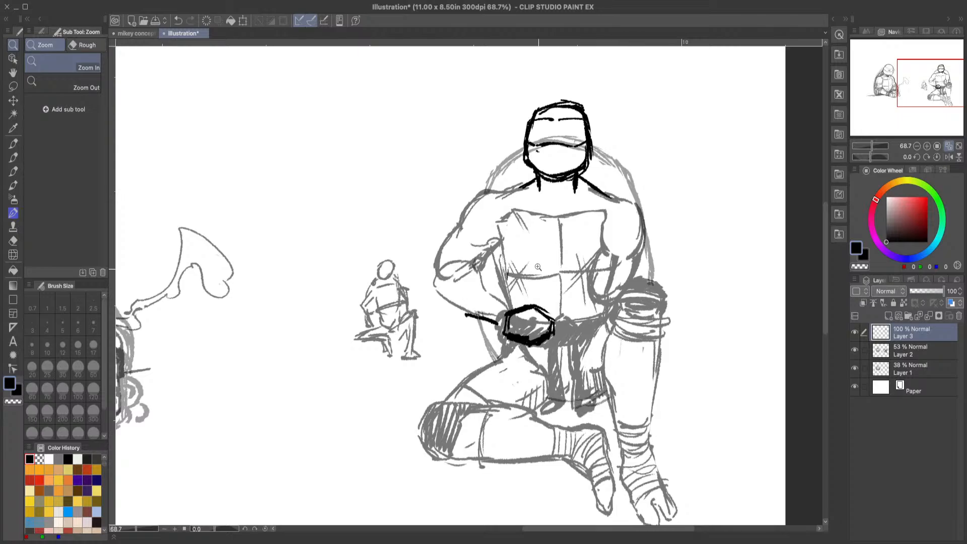
left_click_drag(527, 236, 541, 245)
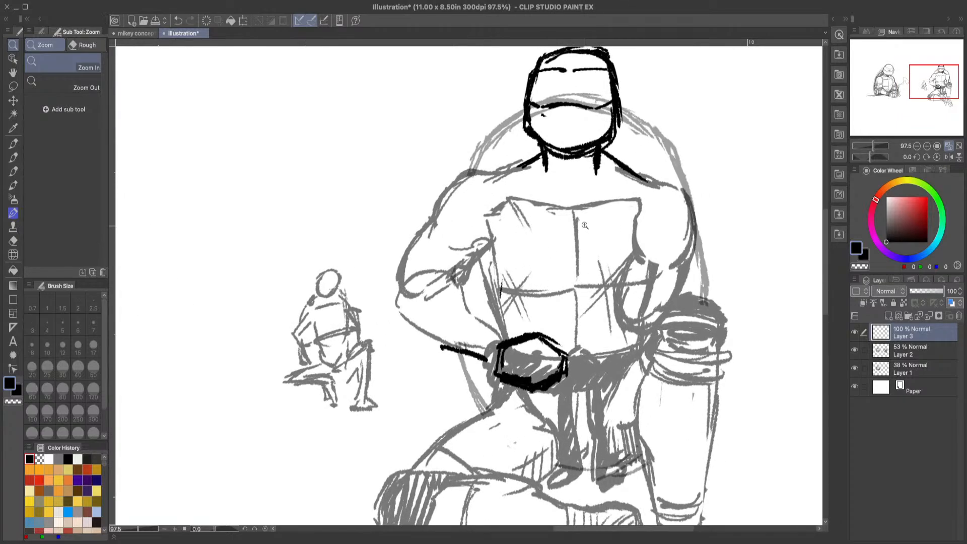
left_click(930, 352)
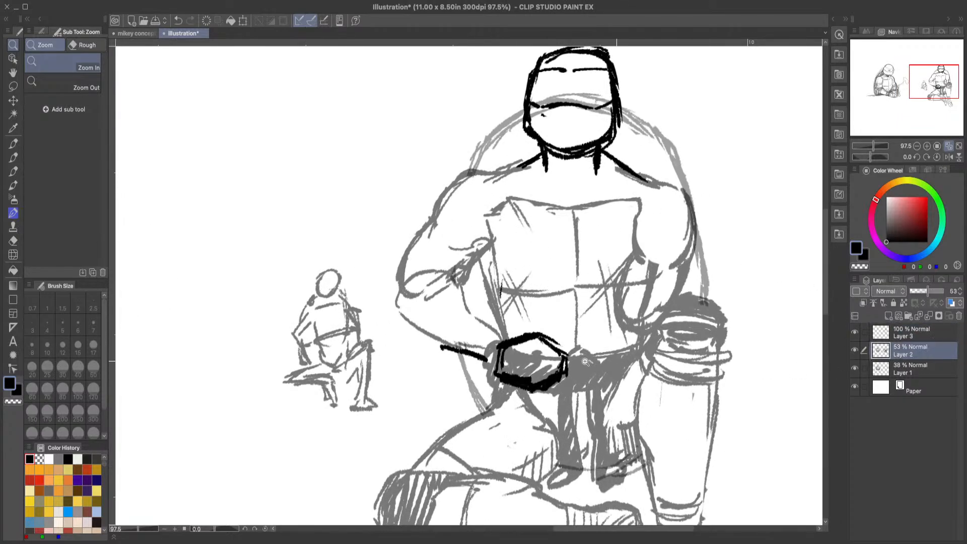
left_click(13, 86)
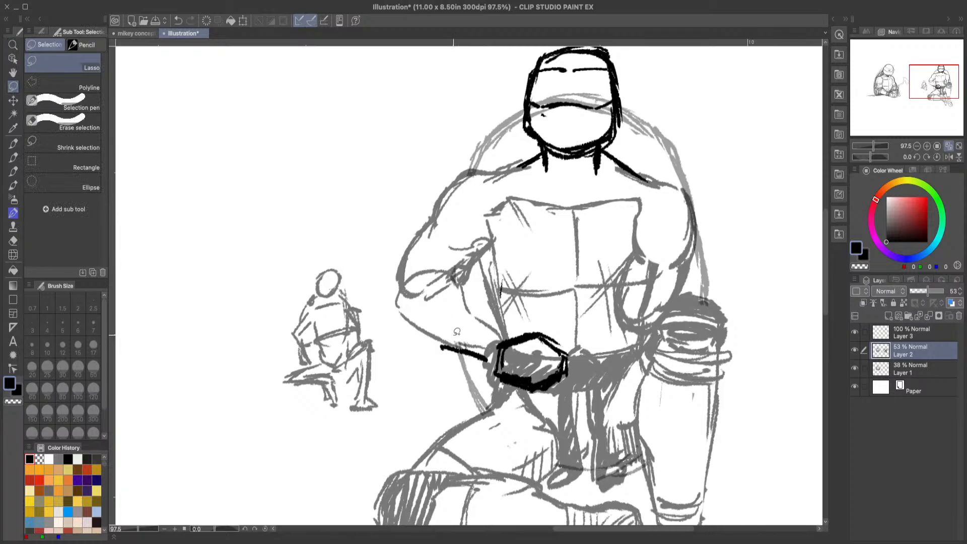
mouse_move(497, 323)
left_mouse_down()
mouse_move(503, 345)
mouse_move(451, 376)
mouse_move(386, 308)
mouse_move(399, 226)
mouse_move(453, 172)
mouse_move(513, 171)
mouse_move(485, 221)
left_mouse_up()
left_click_drag(489, 254, 492, 351)
left_click(455, 401)
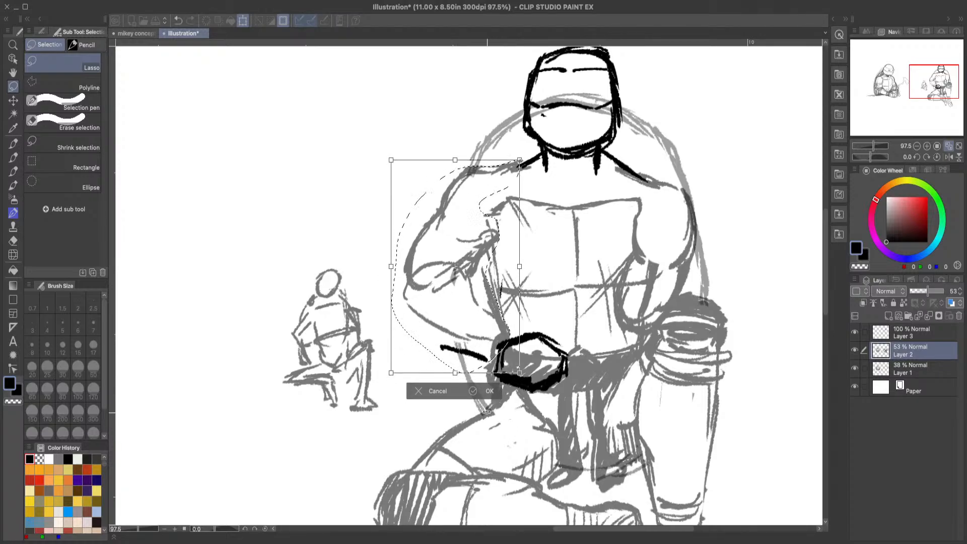
left_click(486, 392)
left_click(339, 391)
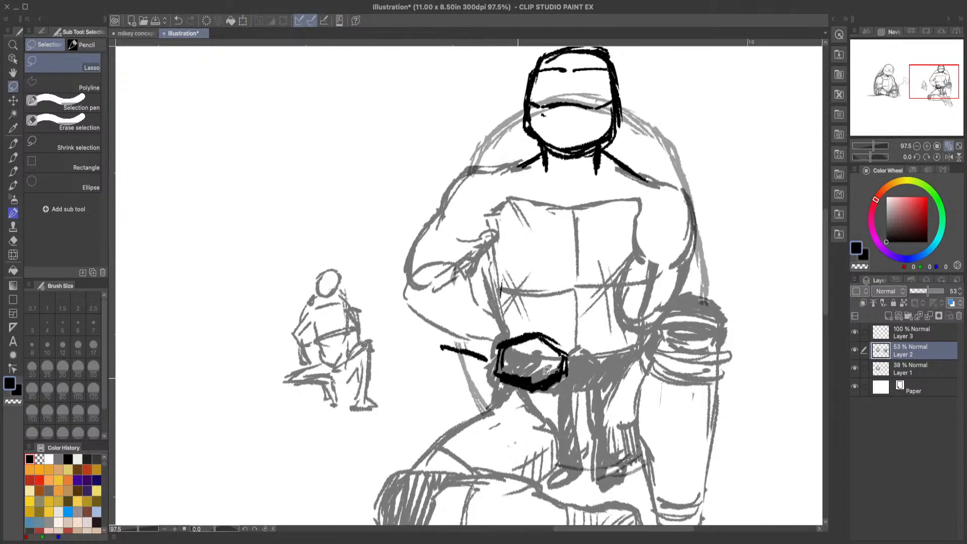
Step: Lasso the thick black hexagon and belt stroke on Layer 3, shift them slightly up toward the torso's centre, and deselect
left_click(901, 336)
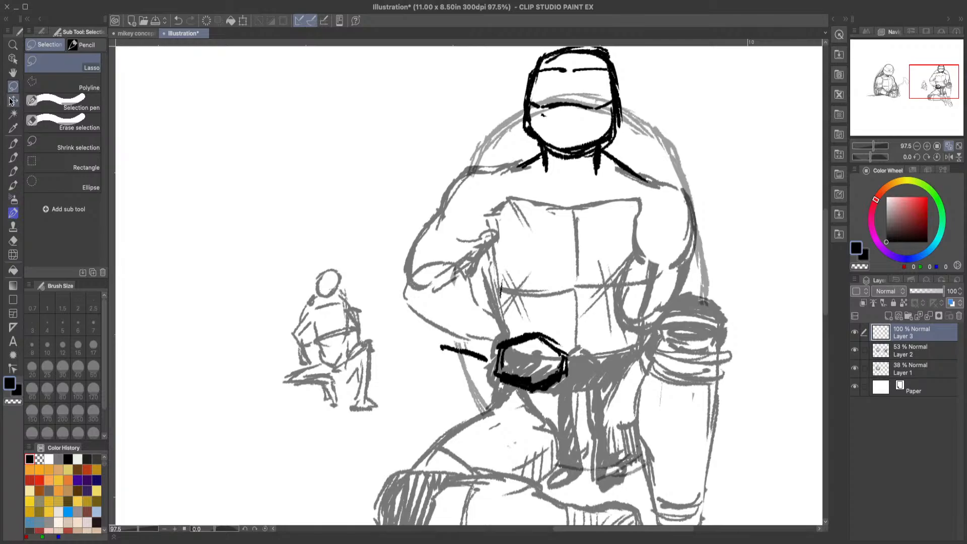
mouse_move(421, 324)
left_mouse_down()
mouse_move(574, 372)
mouse_move(433, 410)
left_mouse_up()
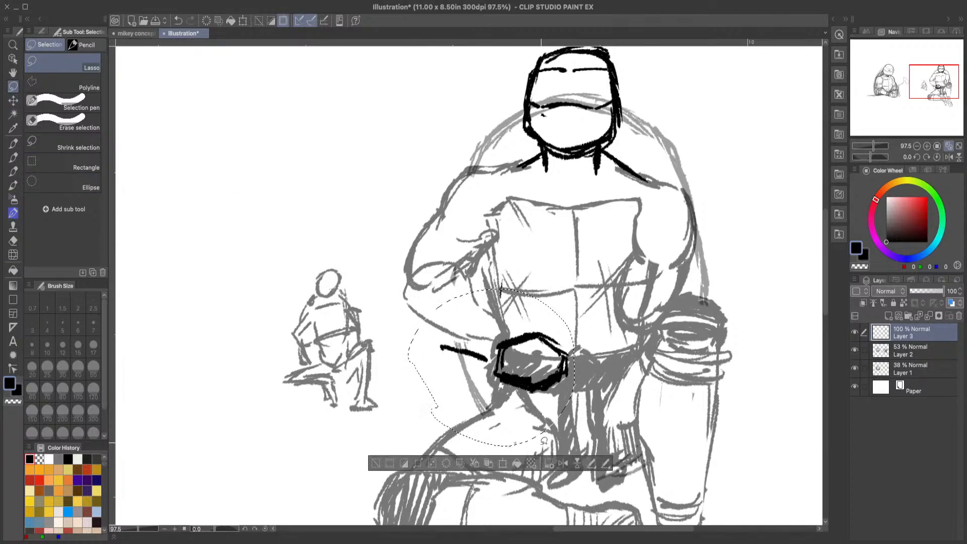
left_click(502, 464)
left_click_drag(531, 441, 542, 431)
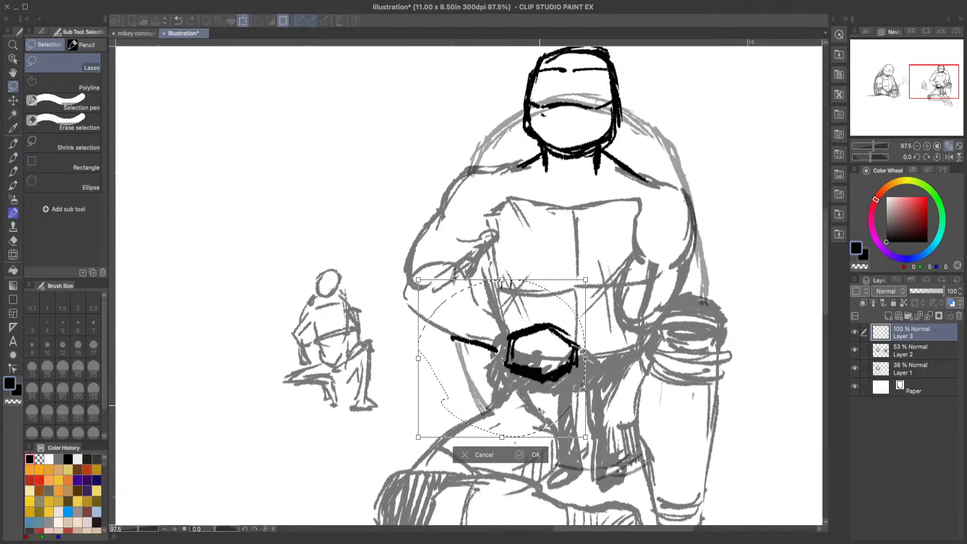
left_click(531, 453)
left_click(384, 452)
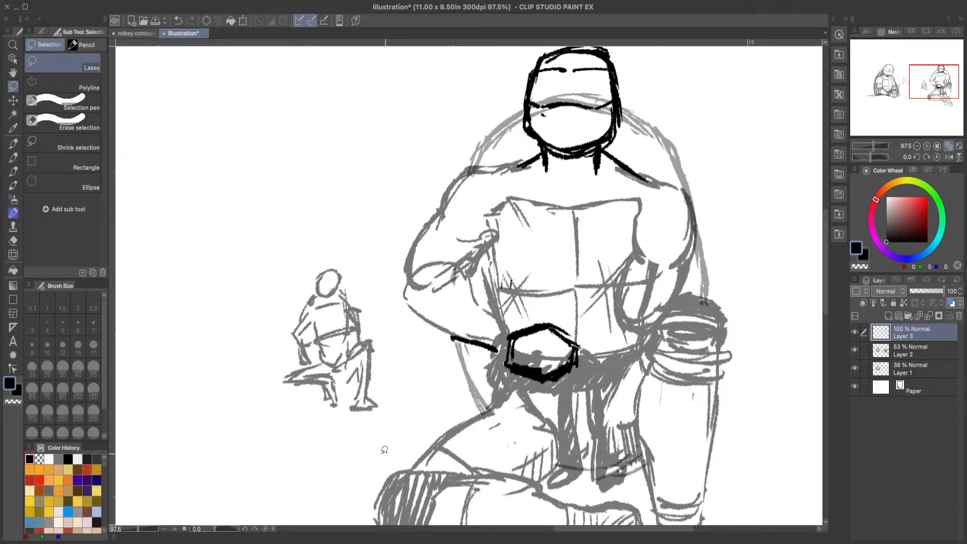
Step: Redraw the top of the head as a rounder dome and erase the stray outer strokes around it
left_click(13, 44)
left_click_drag(638, 307, 619, 308)
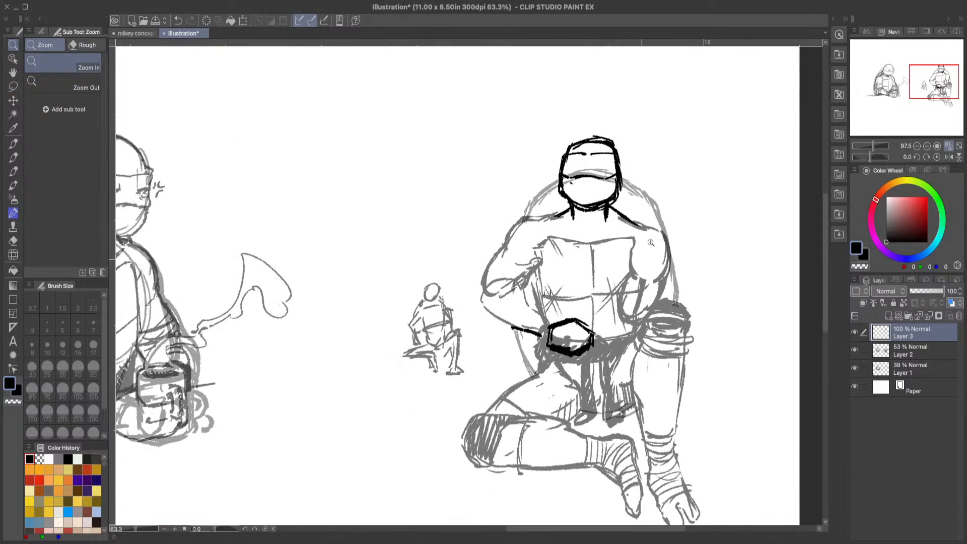
left_click_drag(690, 176, 725, 164)
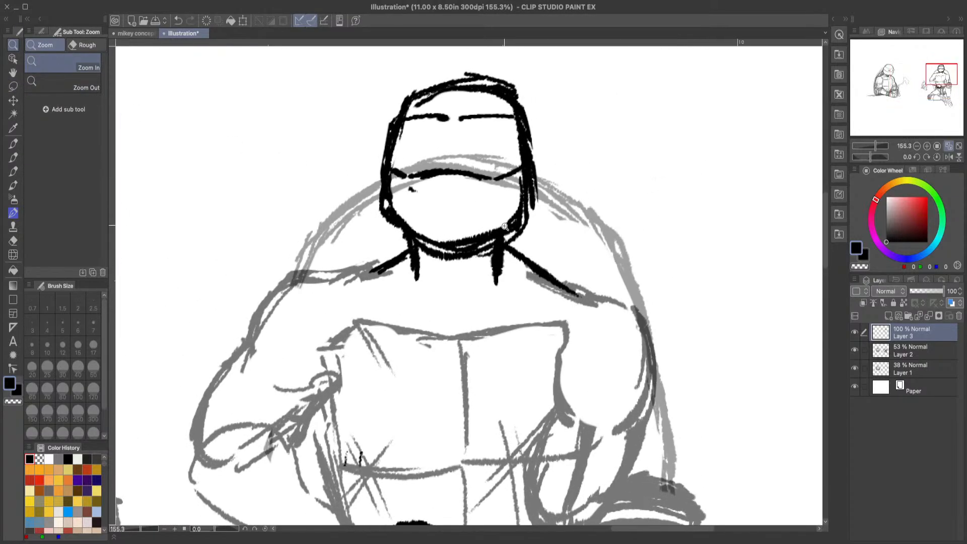
left_click(14, 158)
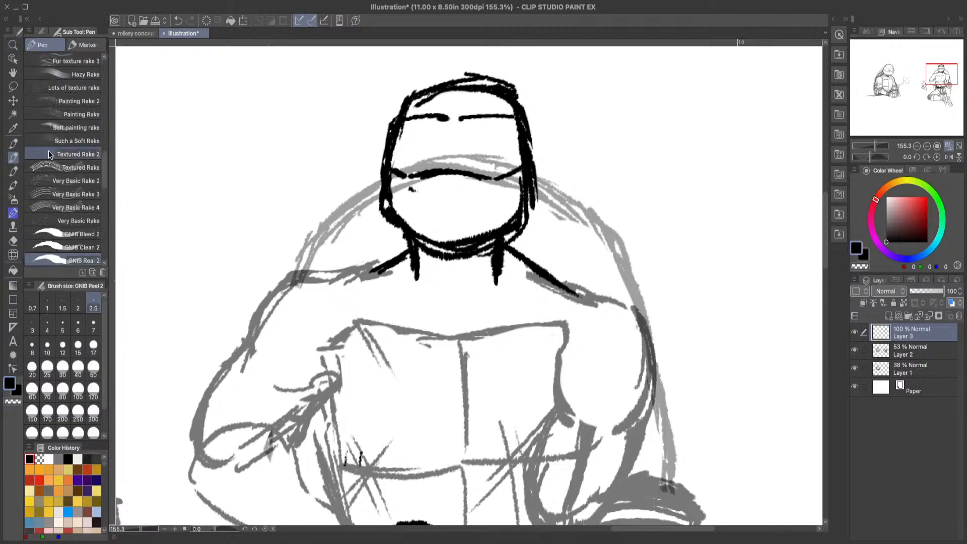
mouse_move(404, 116)
left_mouse_down()
mouse_move(464, 81)
mouse_move(508, 91)
left_mouse_up()
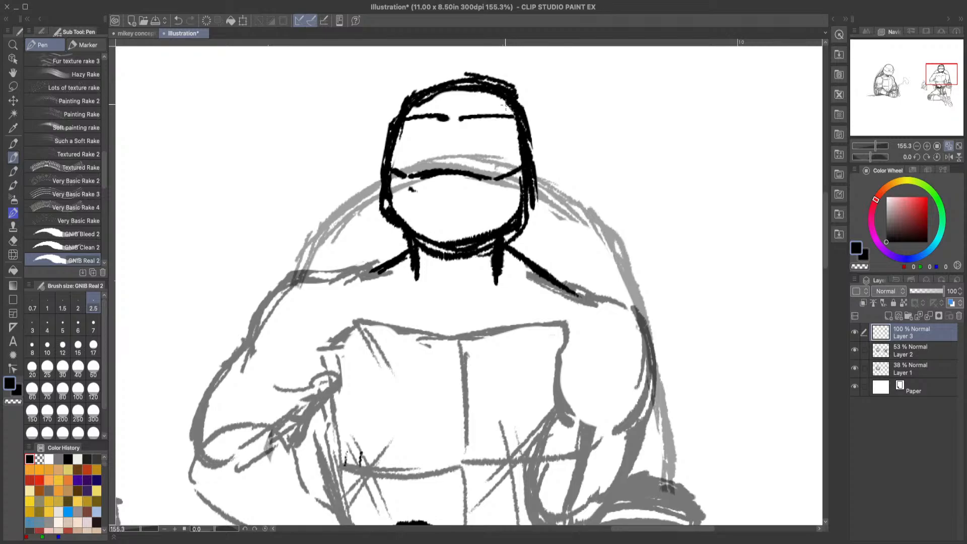
left_click(13, 240)
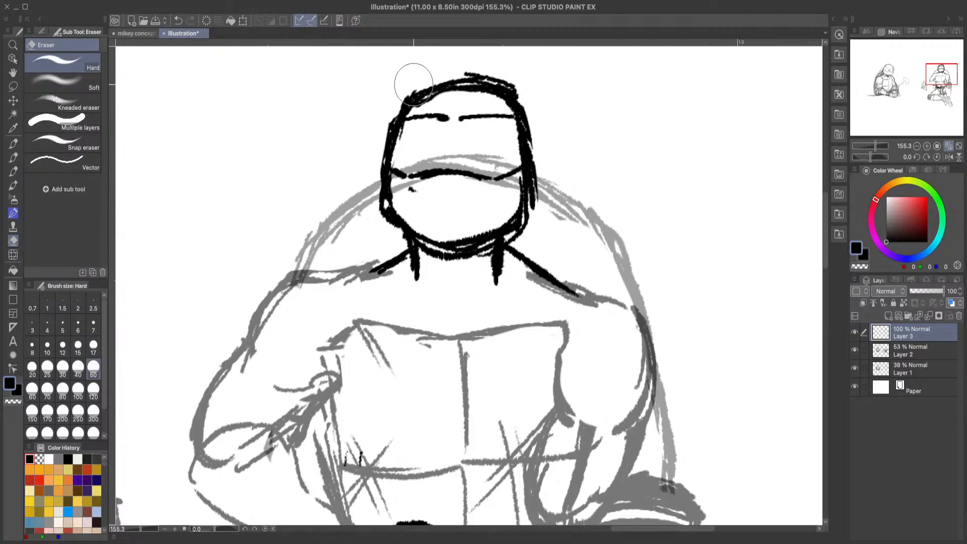
mouse_move(413, 83)
left_mouse_down()
mouse_move(399, 102)
mouse_move(449, 65)
mouse_move(498, 66)
mouse_move(417, 86)
mouse_move(497, 74)
mouse_move(541, 113)
mouse_move(524, 86)
left_mouse_up()
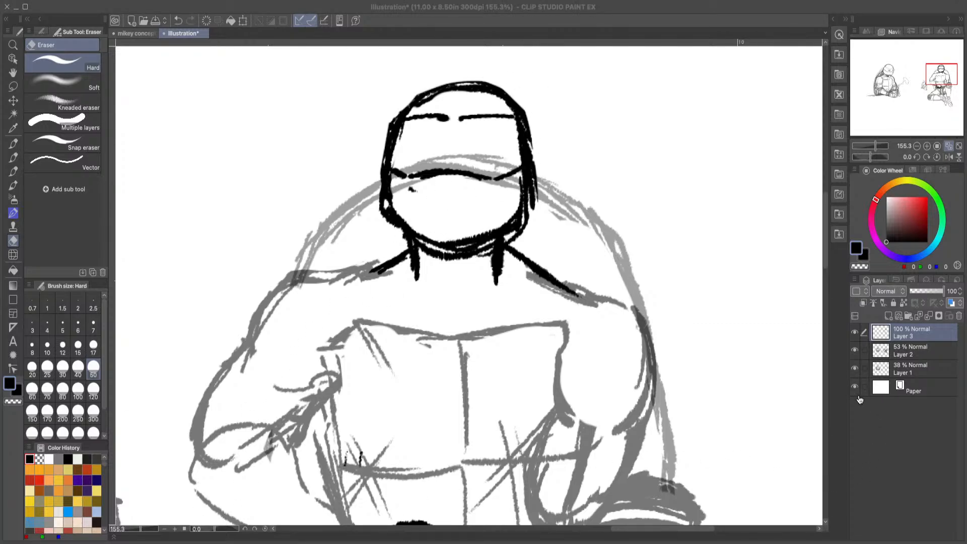
left_click(939, 457)
left_click(948, 418)
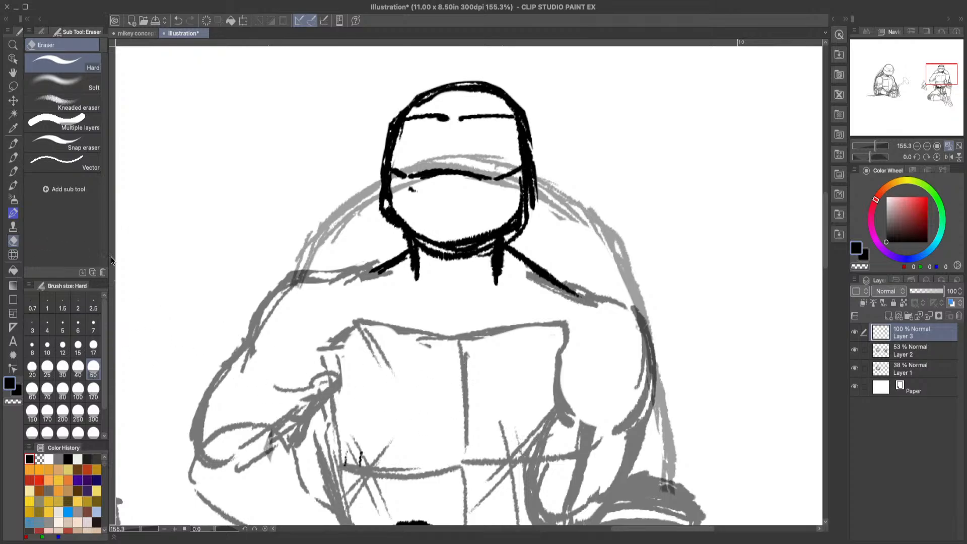
Step: Thin the head outline by erasing excess strokes inside the jaw and chin and along the sides of the head
mouse_move(415, 200)
left_mouse_down()
mouse_move(396, 188)
mouse_move(396, 202)
mouse_move(395, 182)
mouse_move(402, 213)
mouse_move(428, 236)
mouse_move(411, 221)
mouse_move(481, 233)
mouse_move(466, 237)
mouse_move(512, 201)
mouse_move(502, 223)
mouse_move(515, 187)
mouse_move(499, 234)
mouse_move(479, 229)
left_mouse_up()
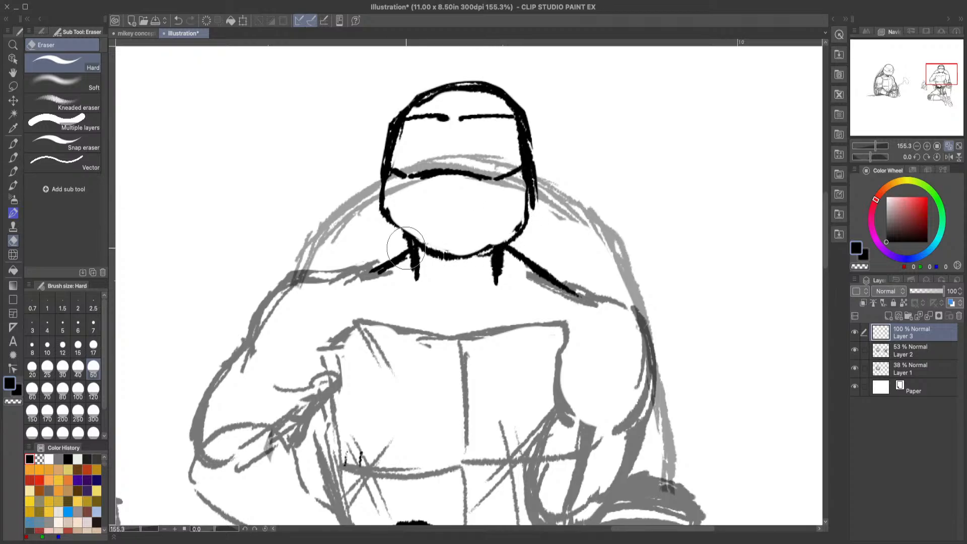
left_click(13, 171)
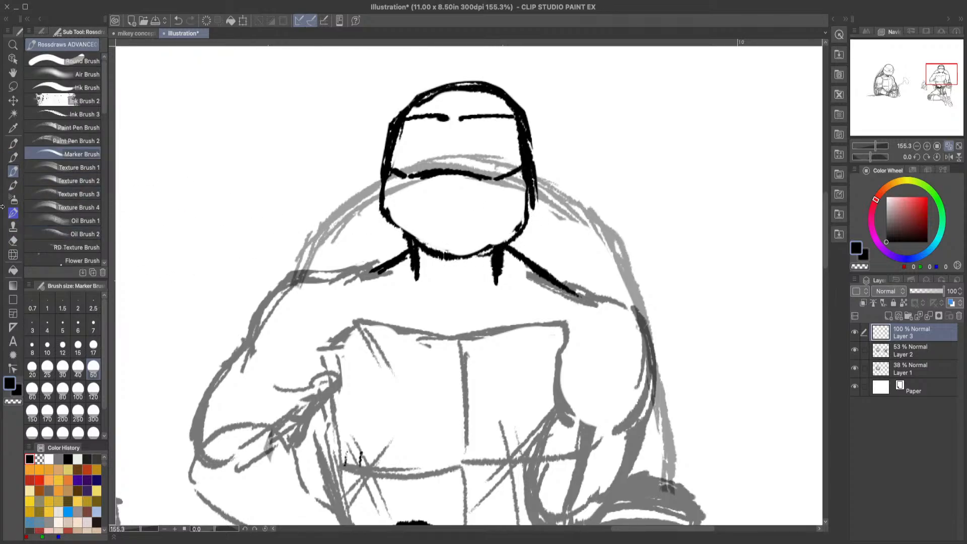
left_click(13, 157)
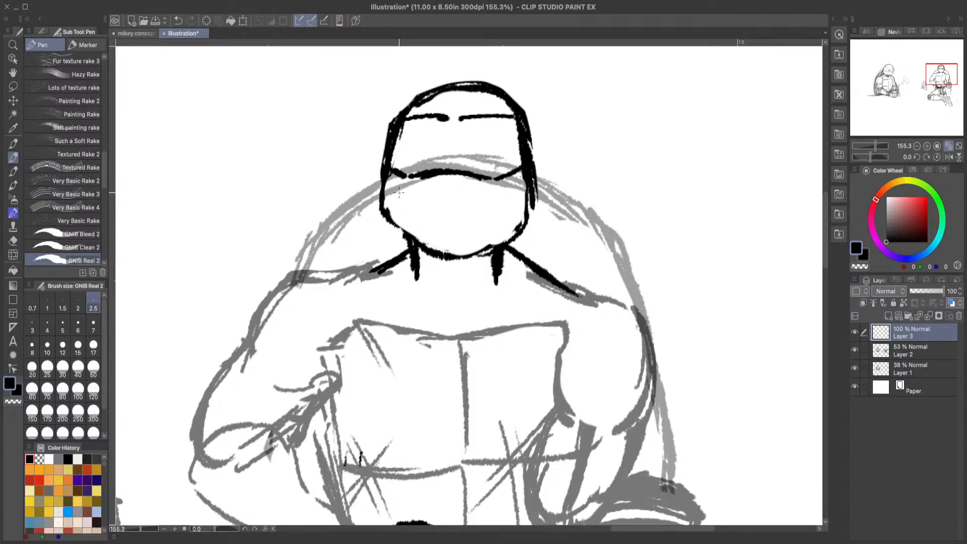
left_click(13, 241)
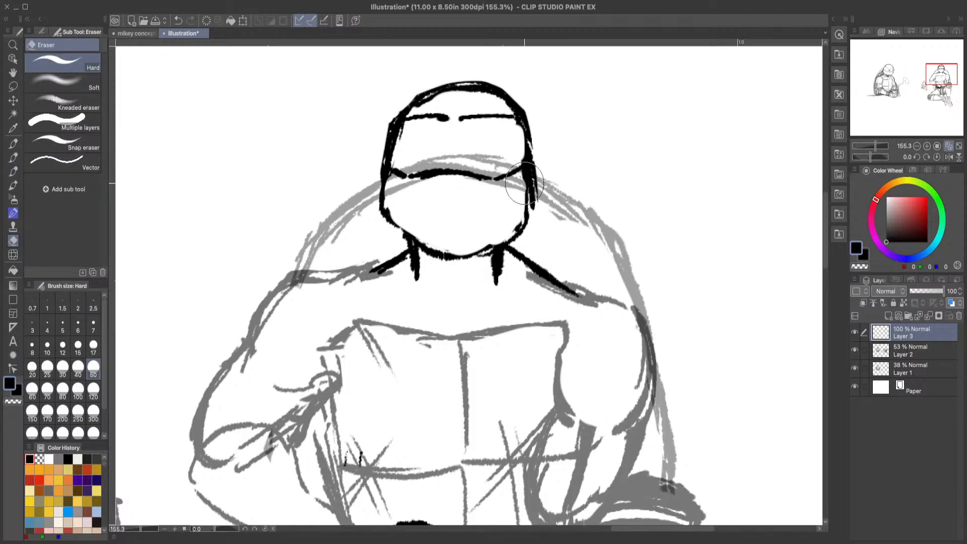
mouse_move(358, 162)
left_mouse_down()
mouse_move(402, 136)
mouse_move(397, 159)
mouse_move(403, 130)
mouse_move(390, 163)
left_mouse_up()
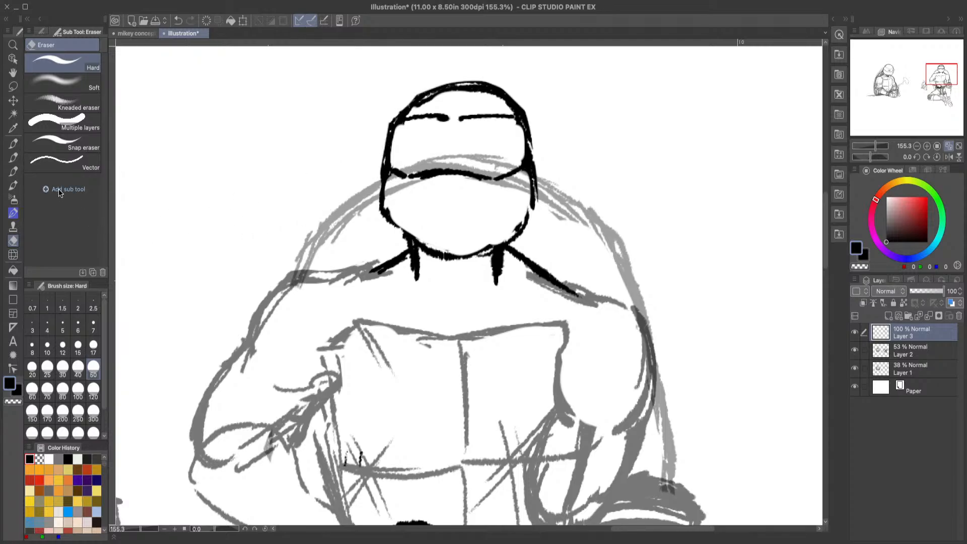
Step: Redraw both cheeks and the chin with the GNIB Real 2 pen, bulging the cheeks slightly outward below the mask
left_click(13, 157)
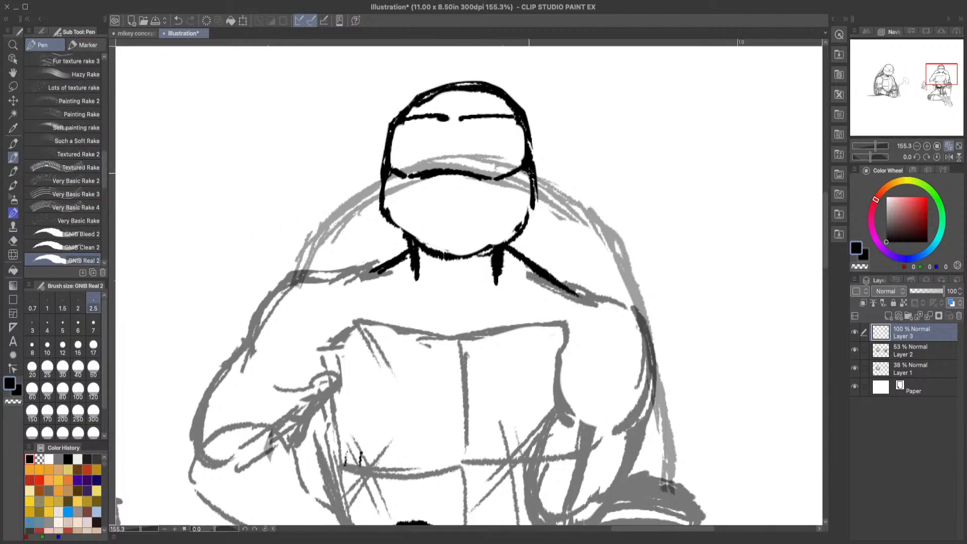
left_click_drag(529, 172, 536, 213)
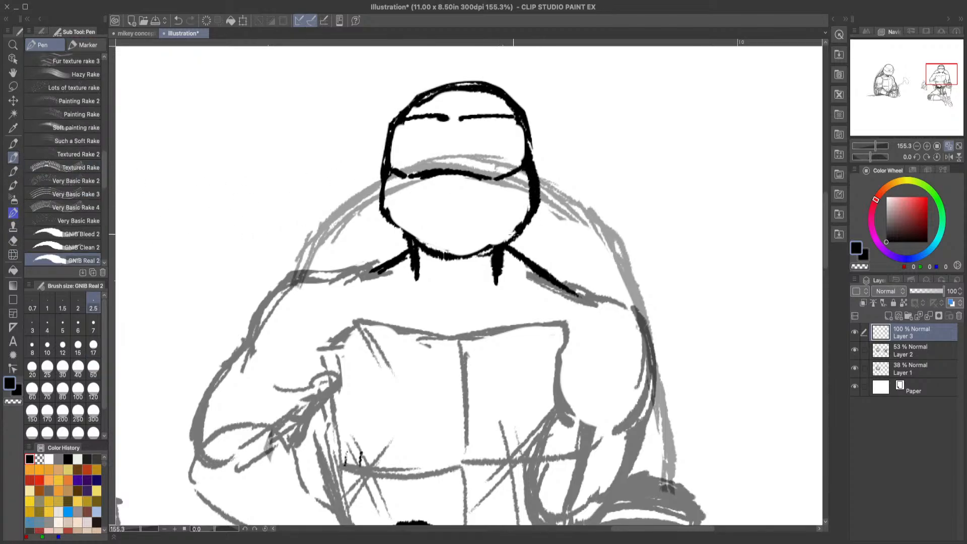
mouse_move(493, 246)
left_mouse_down()
mouse_move(446, 266)
mouse_move(457, 265)
mouse_move(430, 256)
left_mouse_up()
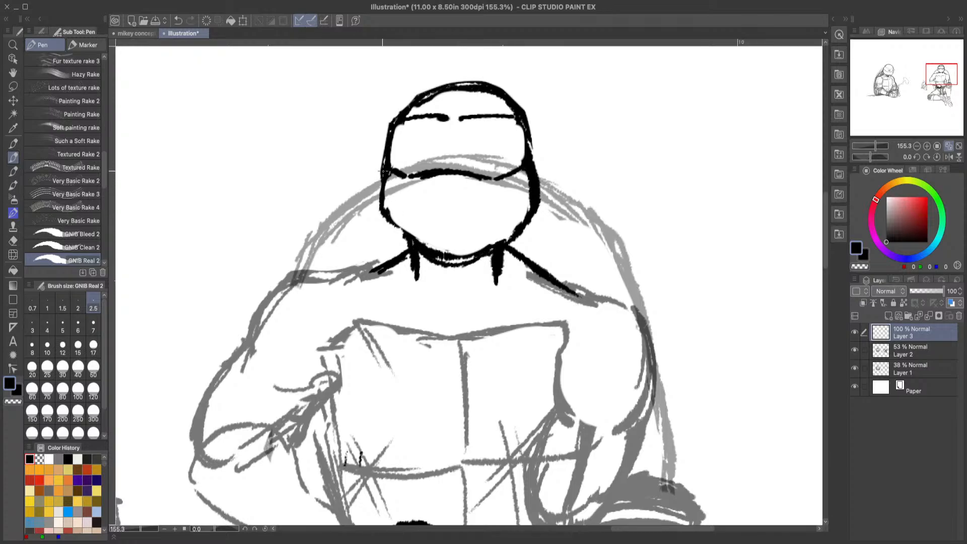
mouse_move(382, 171)
left_mouse_down()
mouse_move(381, 218)
mouse_move(379, 186)
mouse_move(397, 231)
left_mouse_up()
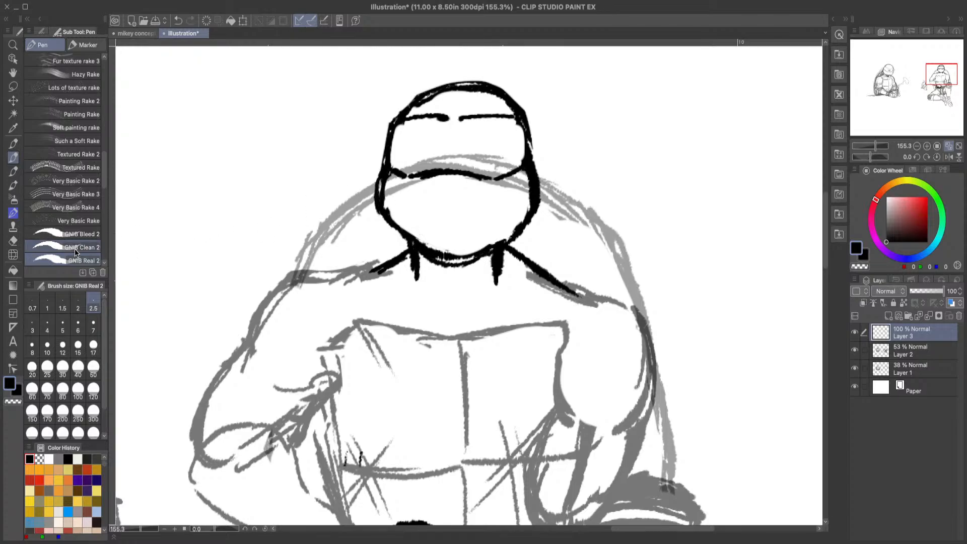
Step: Erase the excess black strokes around the chin, lower jaw and right side of the head with the Hard eraser
key("e")
left_click_drag(393, 187, 395, 176)
mouse_move(521, 184)
left_mouse_down()
mouse_move(525, 209)
mouse_move(510, 222)
mouse_move(514, 208)
mouse_move(451, 246)
mouse_move(427, 236)
mouse_move(452, 249)
mouse_move(427, 237)
mouse_move(442, 251)
mouse_move(484, 247)
left_mouse_up()
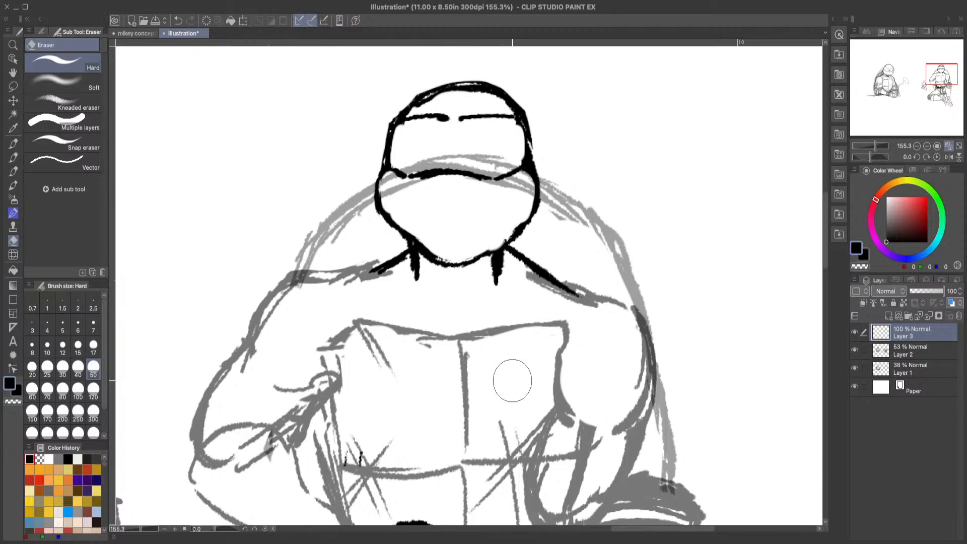
mouse_move(520, 103)
left_mouse_down()
mouse_move(545, 146)
mouse_move(527, 179)
mouse_move(514, 164)
mouse_move(522, 151)
mouse_move(513, 126)
mouse_move(504, 155)
left_mouse_up()
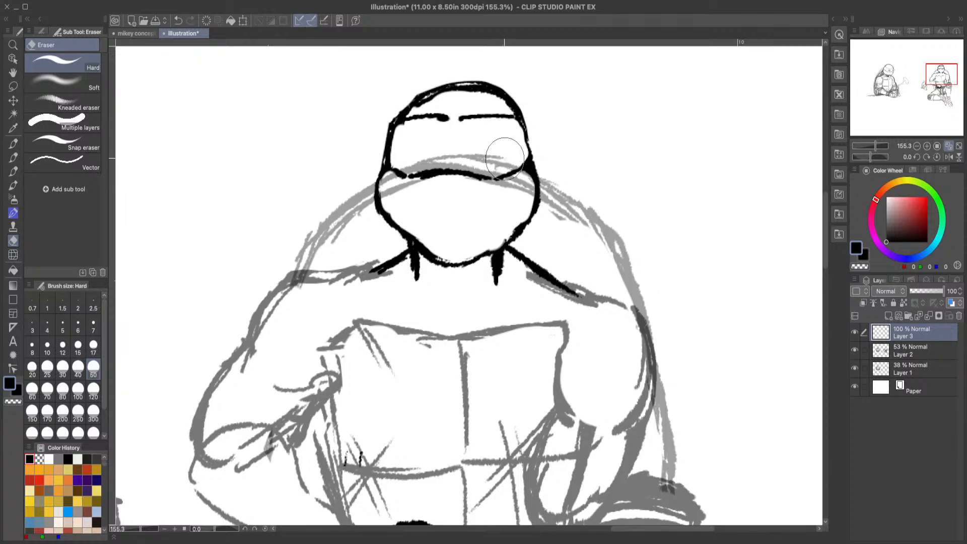
Step: Erase the thick vertical neck stroke below the right side of the jaw
left_click(19, 157)
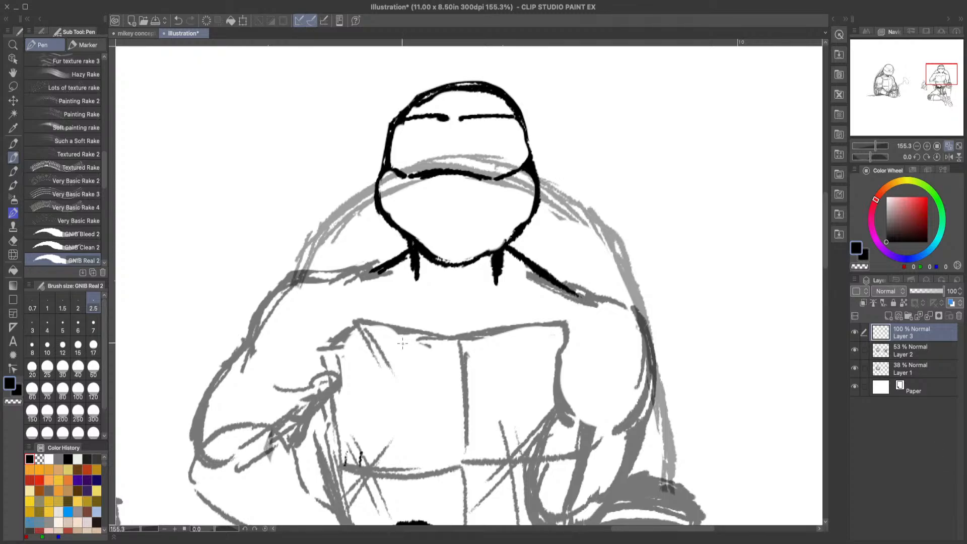
left_click(13, 241)
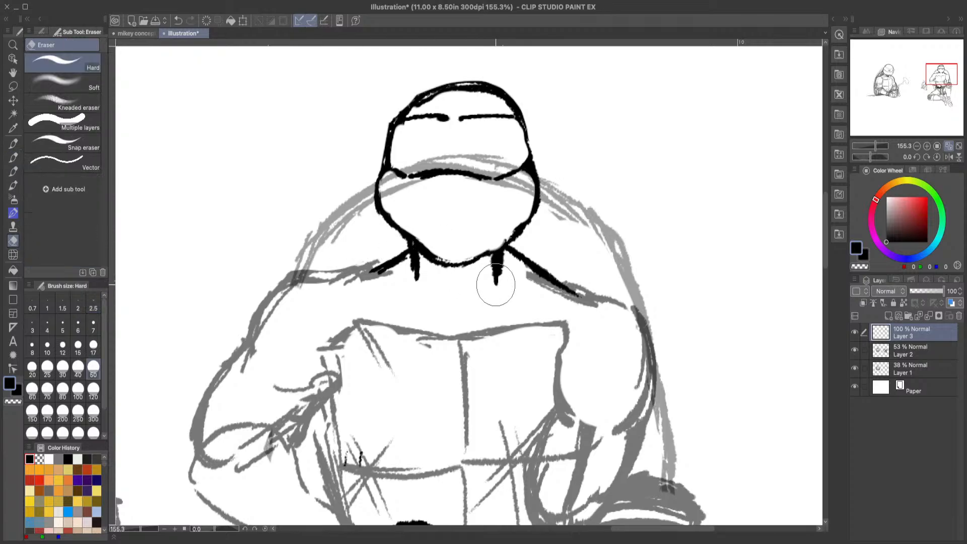
mouse_move(496, 285)
left_mouse_down()
mouse_move(506, 272)
mouse_move(479, 281)
left_mouse_up()
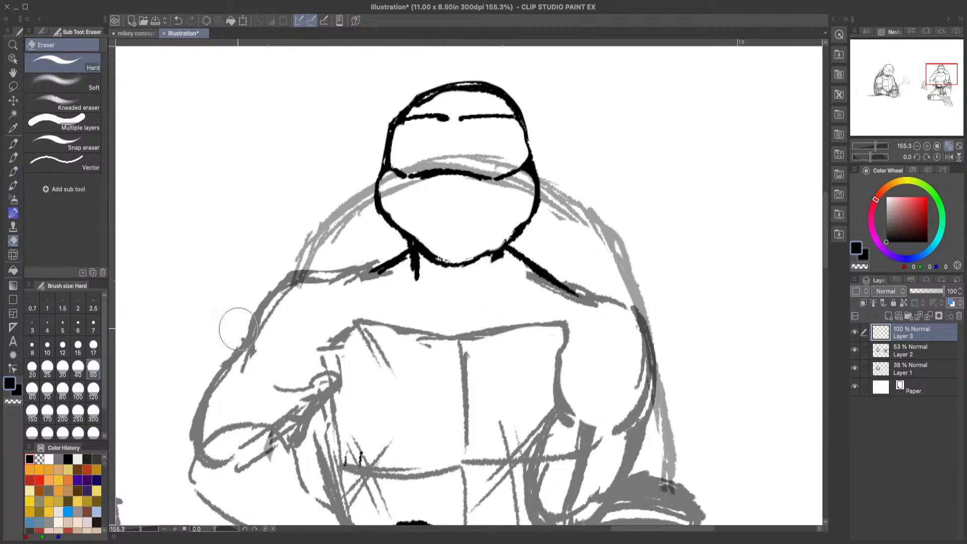
Step: Lasso the whole head with the left neck stroke on Layer 3, move it slightly up, and deselect
left_click(13, 86)
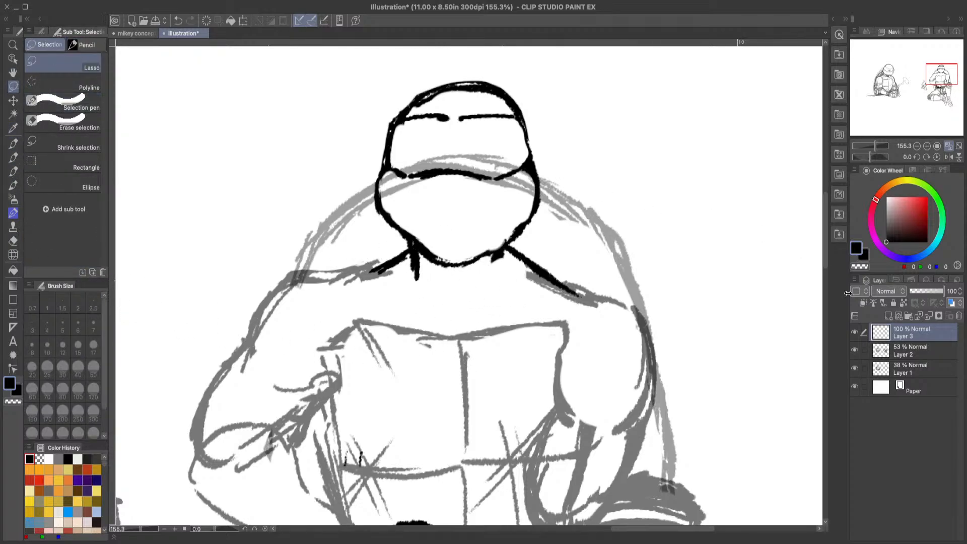
scroll(828, 261, "up", 3)
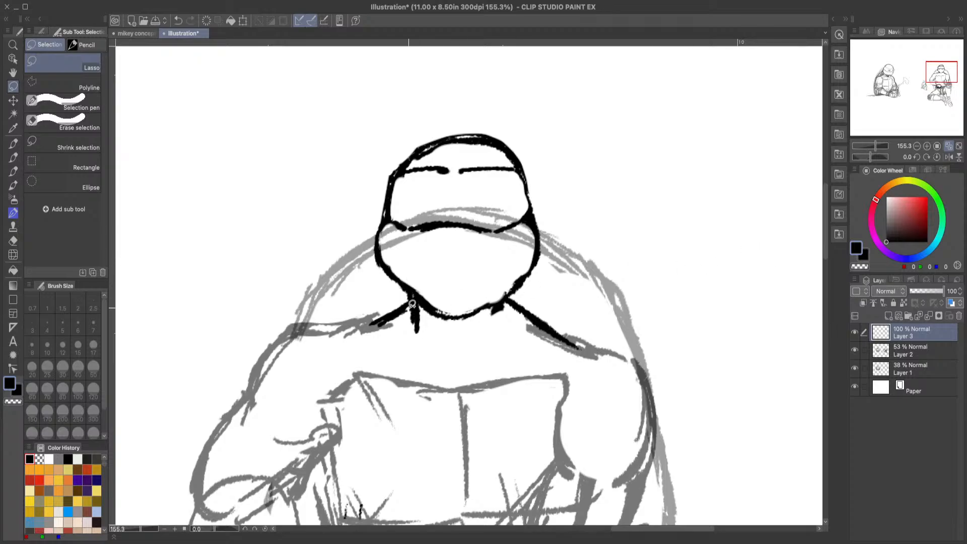
mouse_move(411, 307)
left_mouse_down()
mouse_move(494, 347)
mouse_move(511, 298)
mouse_move(557, 260)
mouse_move(549, 154)
mouse_move(379, 108)
mouse_move(327, 218)
mouse_move(374, 276)
mouse_move(409, 303)
left_mouse_up()
key("ctrl+t")
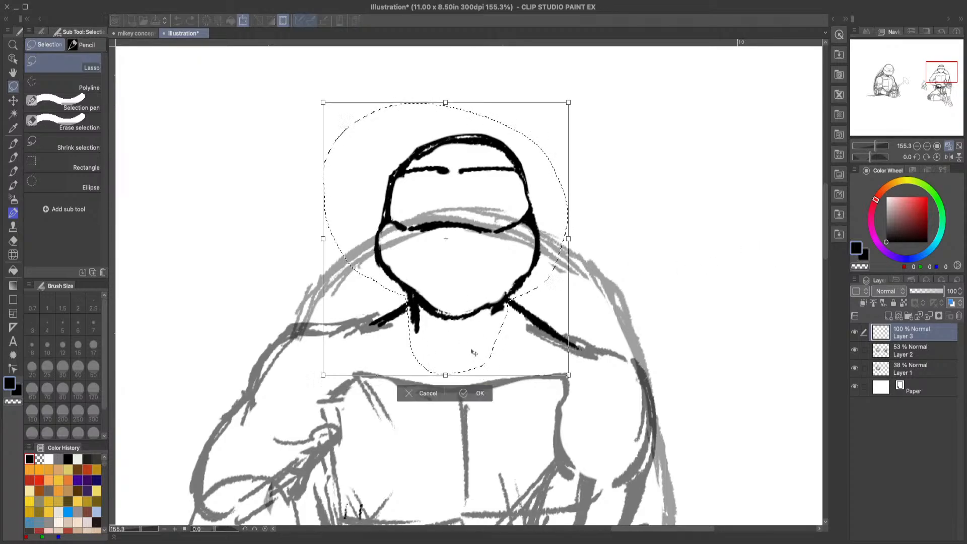
left_click_drag(478, 318, 478, 308)
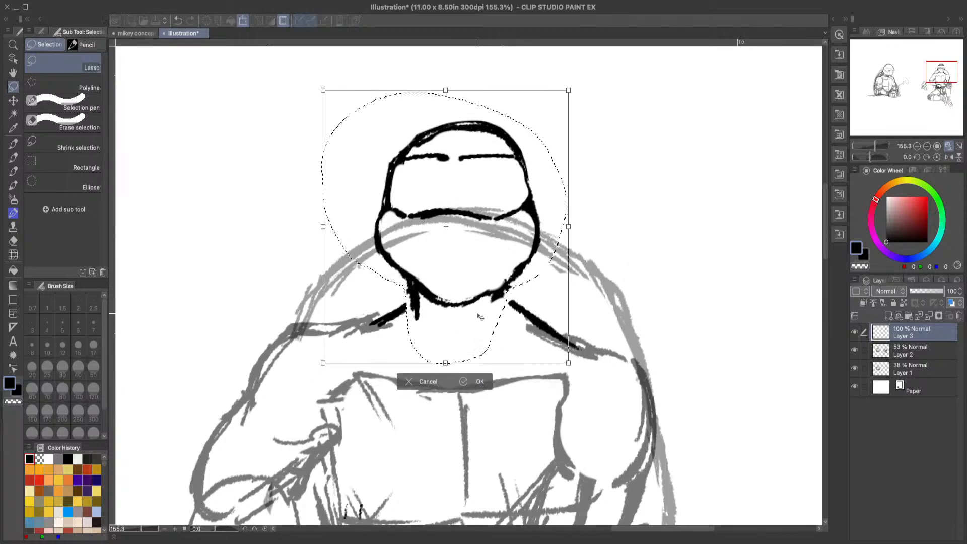
left_click(478, 384)
left_click(328, 382)
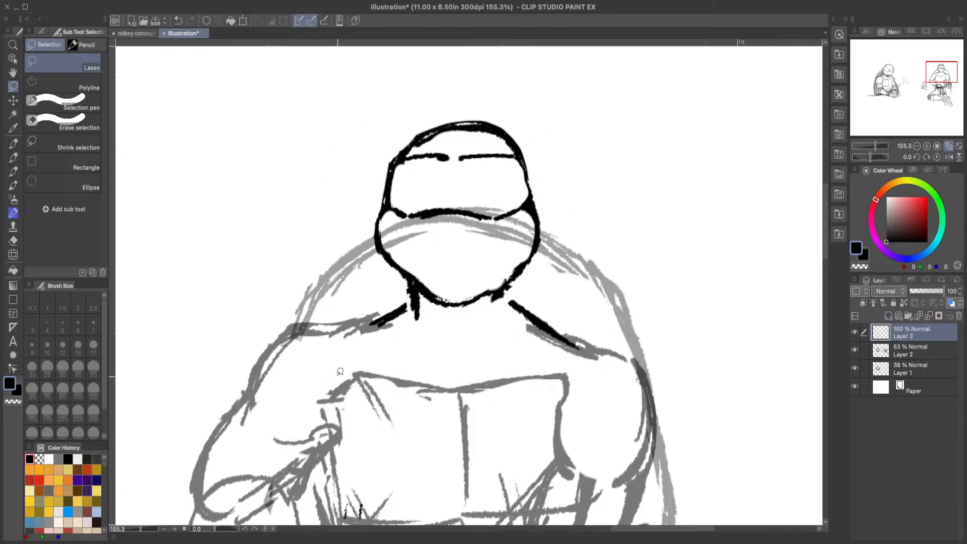
Step: Fill in a thick black shadow under the chin with GNIB Real 2, linking both sides of the neck to the shoulder lines
left_click(13, 157)
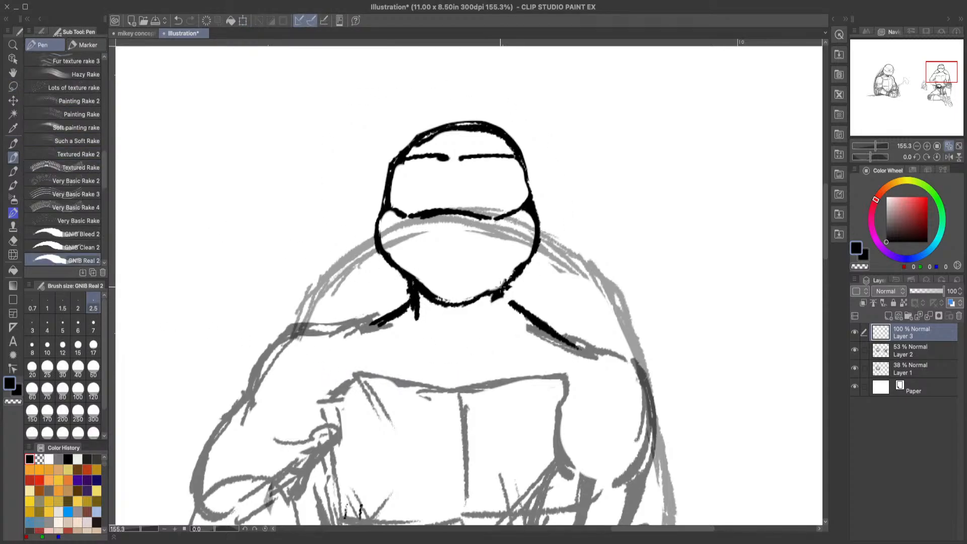
mouse_move(499, 298)
left_mouse_down()
mouse_move(525, 319)
mouse_move(495, 308)
mouse_move(497, 295)
mouse_move(496, 317)
left_mouse_up()
mouse_move(422, 301)
left_mouse_down()
mouse_move(487, 305)
mouse_move(500, 291)
mouse_move(474, 309)
mouse_move(436, 311)
left_mouse_up()
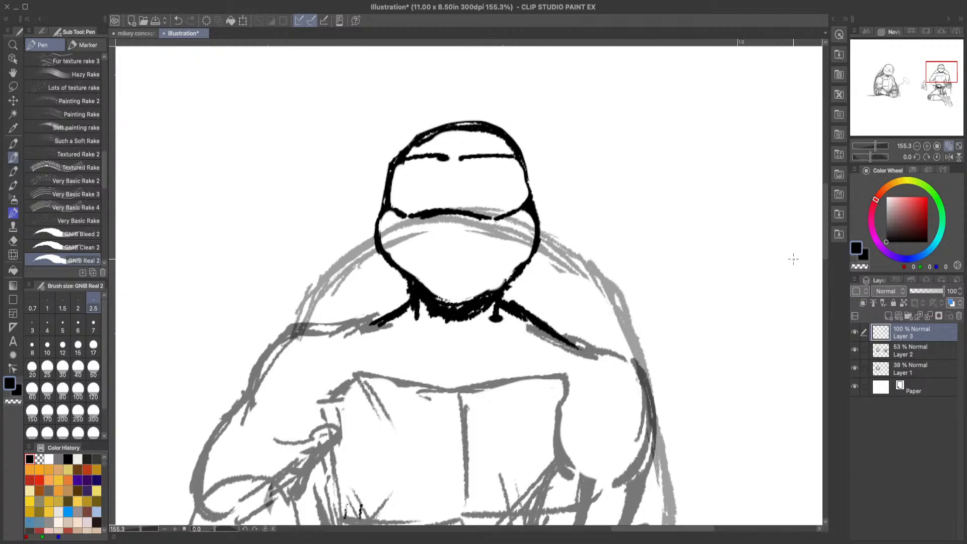
scroll(827, 255, "down", 1)
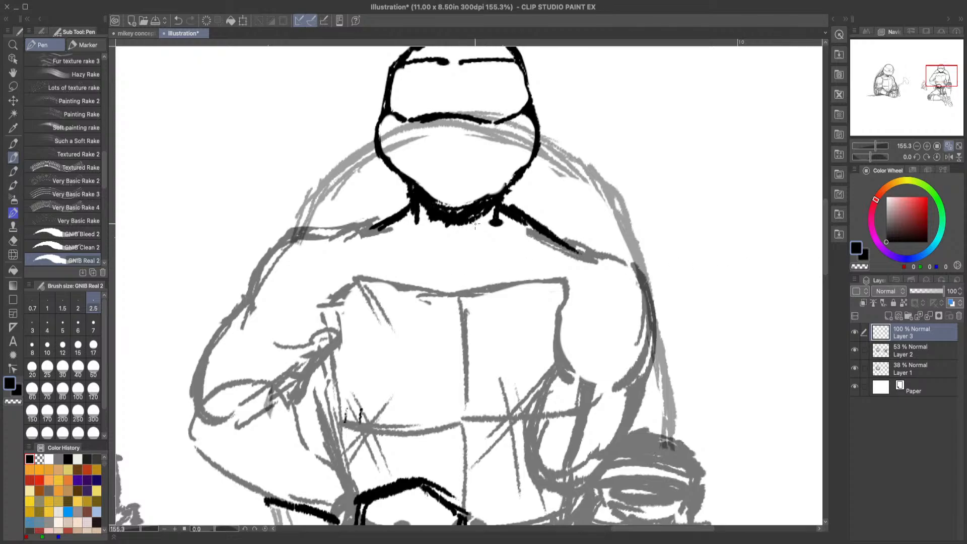
left_click_drag(444, 210, 483, 215)
left_click_drag(514, 179, 493, 196)
left_click_drag(451, 260, 545, 243)
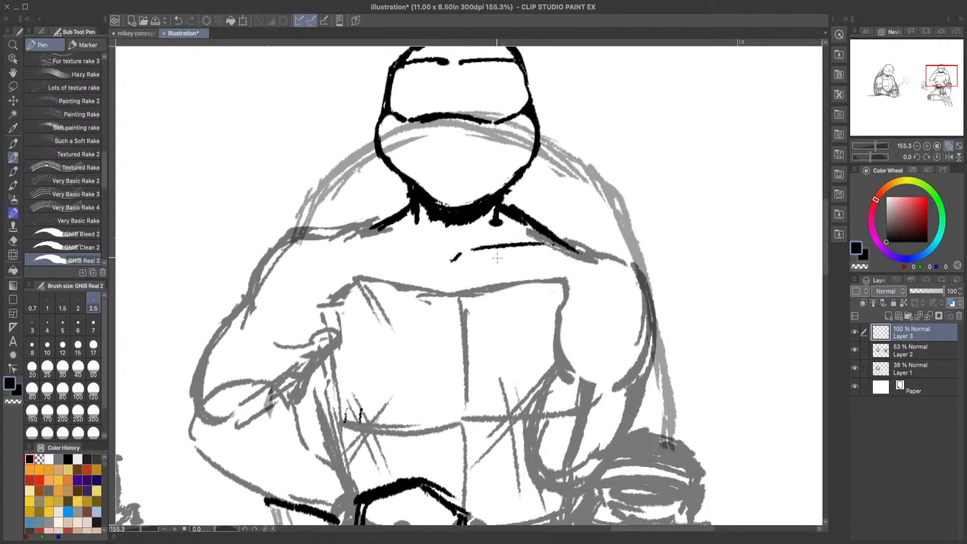
left_click(179, 21)
left_click(179, 20)
Step: Extend the left shoulder line outward from the neck in black and erase its underside to thin it
mouse_move(825, 252)
left_mouse_down()
mouse_move(823, 311)
mouse_move(824, 237)
mouse_move(822, 247)
left_mouse_up()
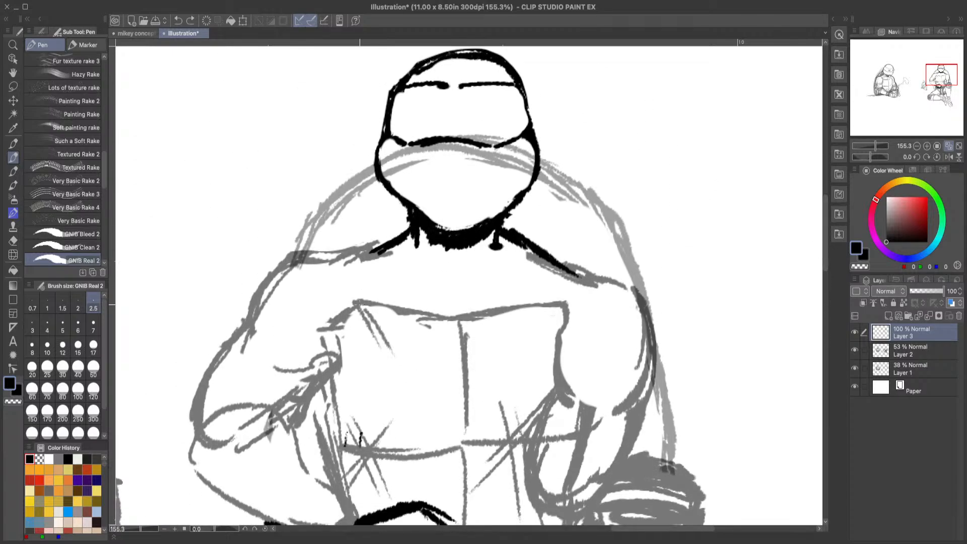
mouse_move(383, 249)
left_mouse_down()
mouse_move(347, 259)
mouse_move(402, 235)
left_mouse_up()
left_click(13, 240)
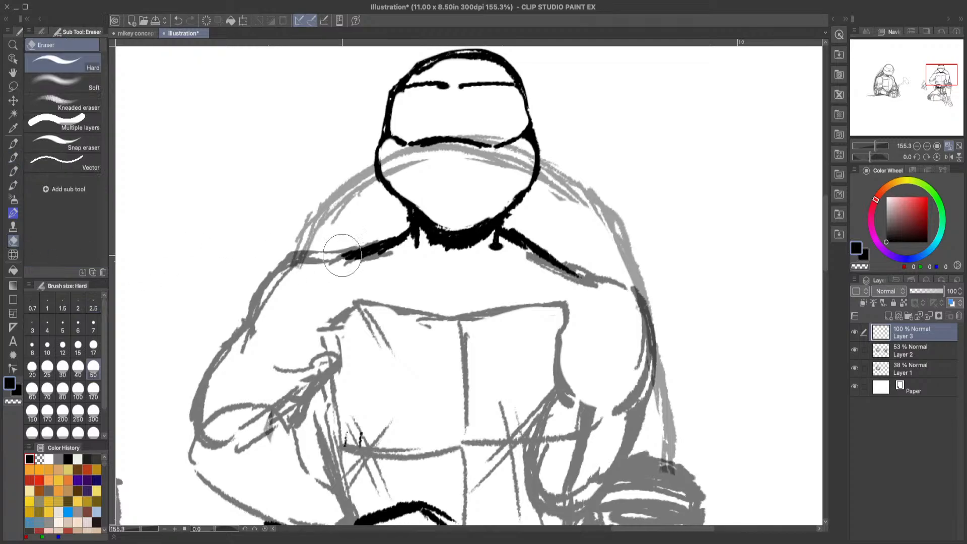
left_click_drag(396, 253, 363, 255)
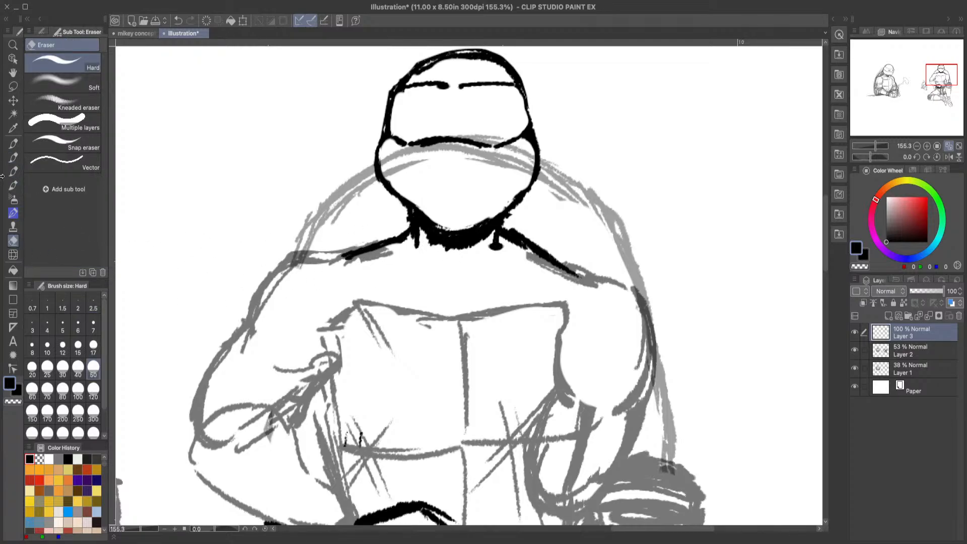
Step: Draw the shell rim segments behind the left shoulder and fill the gap toward the neck with black shading
left_click(13, 159)
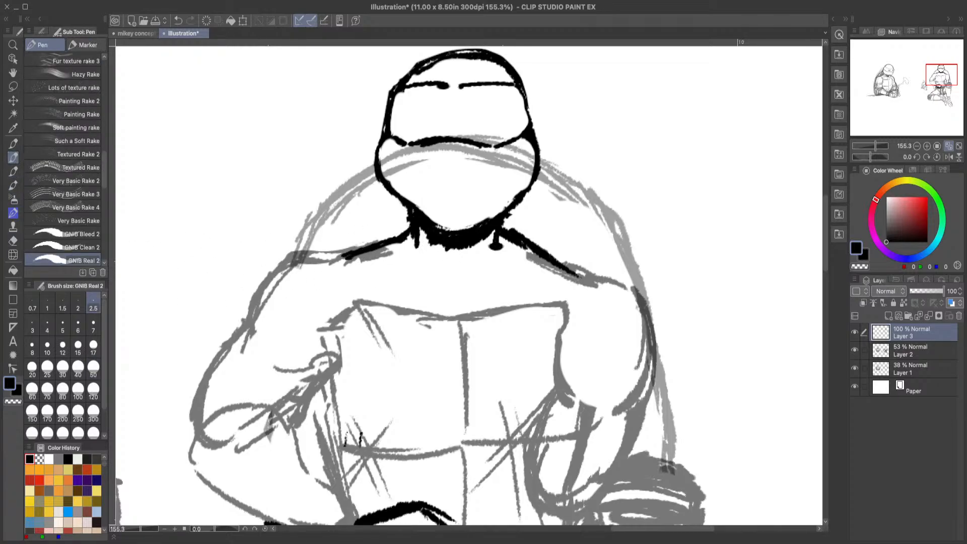
mouse_move(385, 181)
left_mouse_down()
mouse_move(333, 232)
mouse_move(408, 203)
mouse_move(404, 228)
mouse_move(393, 202)
mouse_move(386, 224)
mouse_move(392, 194)
mouse_move(350, 225)
mouse_move(397, 225)
left_mouse_up()
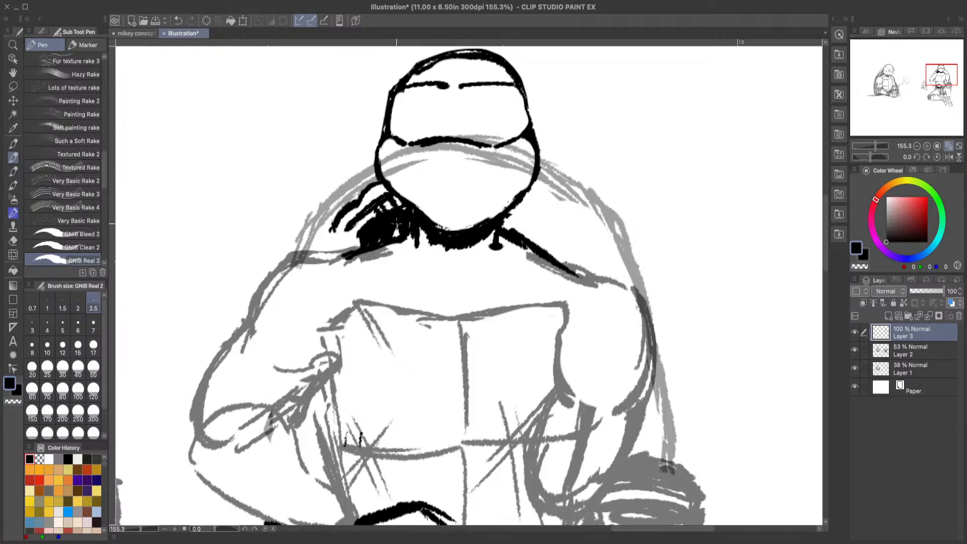
left_click_drag(387, 186, 371, 194)
left_click_drag(333, 229, 355, 236)
mouse_move(344, 219)
left_mouse_down()
mouse_move(391, 249)
mouse_move(329, 227)
mouse_move(313, 257)
left_mouse_up()
mouse_move(344, 243)
left_mouse_down()
mouse_move(335, 260)
mouse_move(360, 239)
mouse_move(355, 252)
mouse_move(335, 244)
mouse_move(326, 254)
left_mouse_up()
mouse_move(338, 244)
left_mouse_down()
mouse_move(331, 255)
mouse_move(331, 246)
left_mouse_up()
left_click_drag(329, 245, 325, 253)
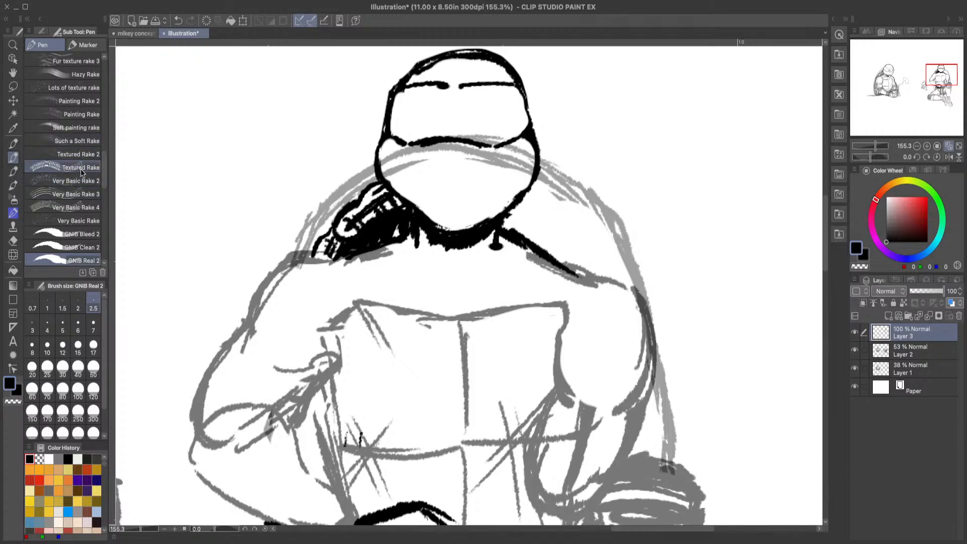
Step: Lasso and delete the outermost shell rim segment above the left shoulder, and redraw it reaching farther out to the shoulder
left_click(13, 86)
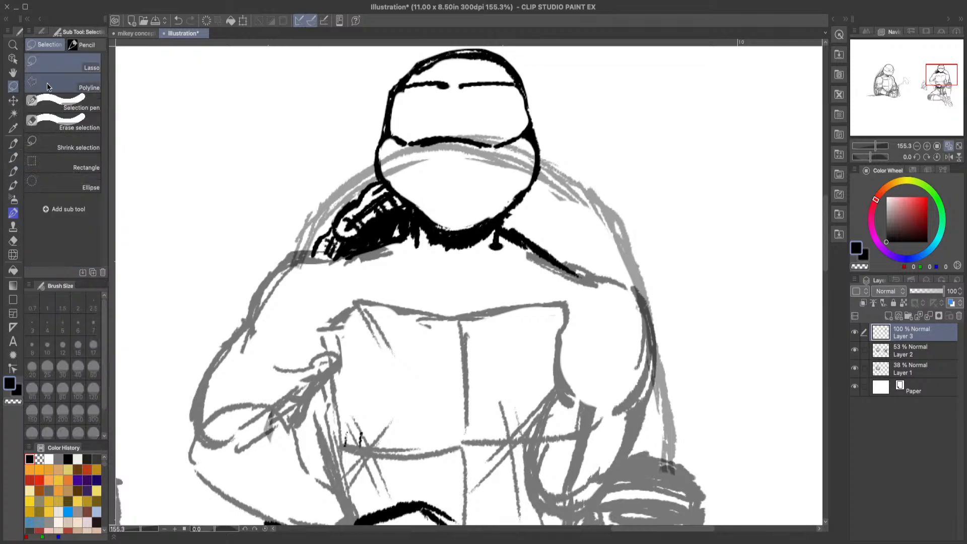
mouse_move(332, 225)
left_mouse_down()
mouse_move(355, 269)
mouse_move(331, 292)
mouse_move(304, 229)
left_mouse_up()
left_click(291, 311)
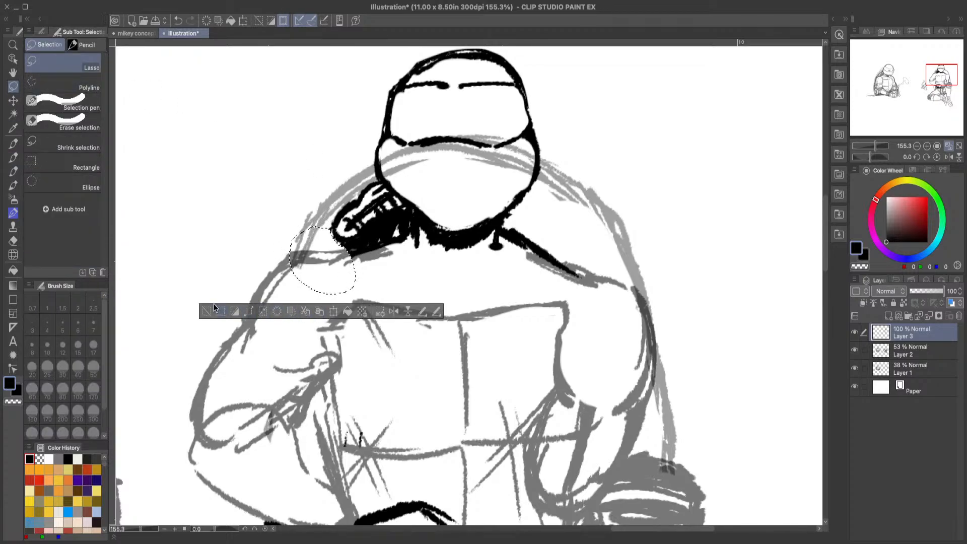
left_click(206, 311)
key("p")
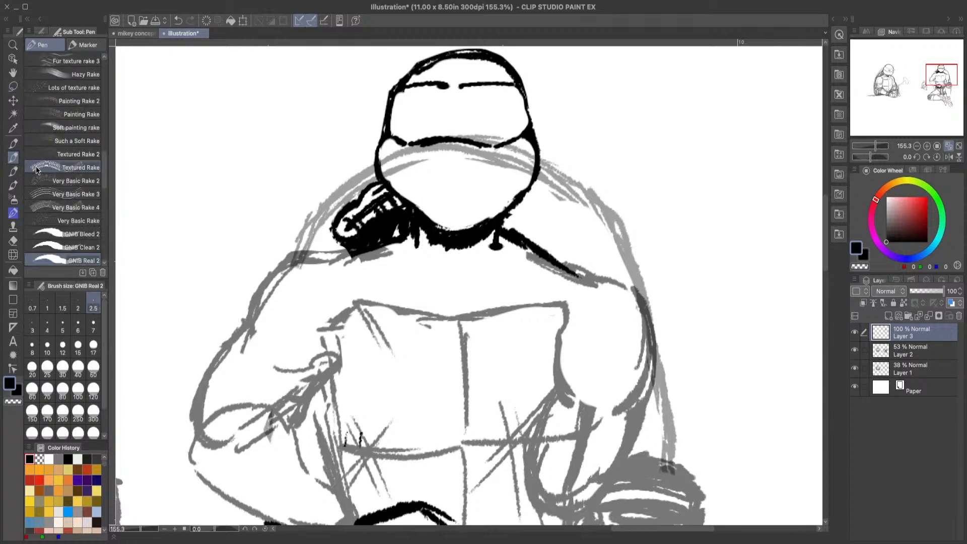
mouse_move(329, 229)
left_mouse_down()
mouse_move(301, 255)
mouse_move(345, 246)
mouse_move(336, 236)
mouse_move(320, 247)
mouse_move(335, 233)
mouse_move(310, 257)
left_mouse_up()
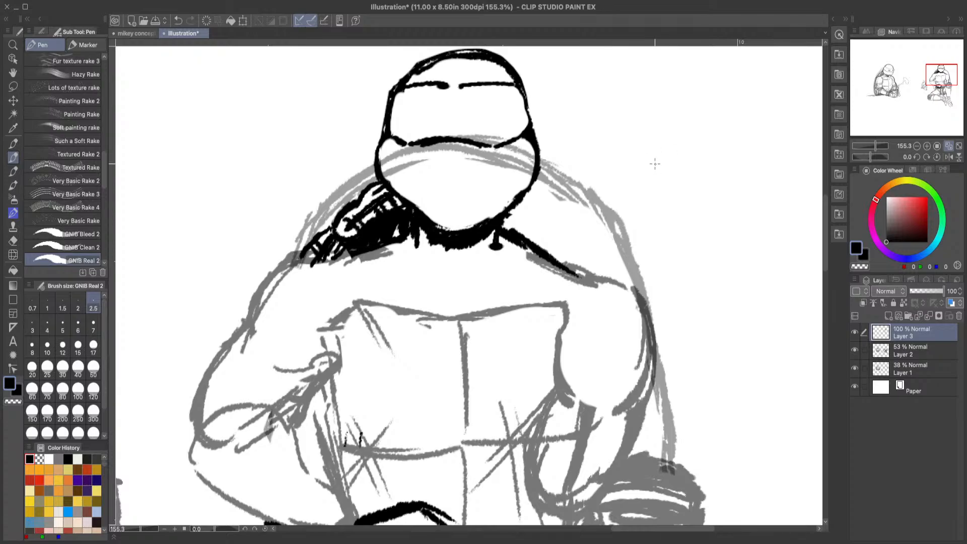
Step: Draw the first shell rim segment behind the right shoulder and shade the area between it and the neck black
mouse_move(534, 183)
left_mouse_down()
mouse_move(551, 187)
mouse_move(586, 227)
left_mouse_up()
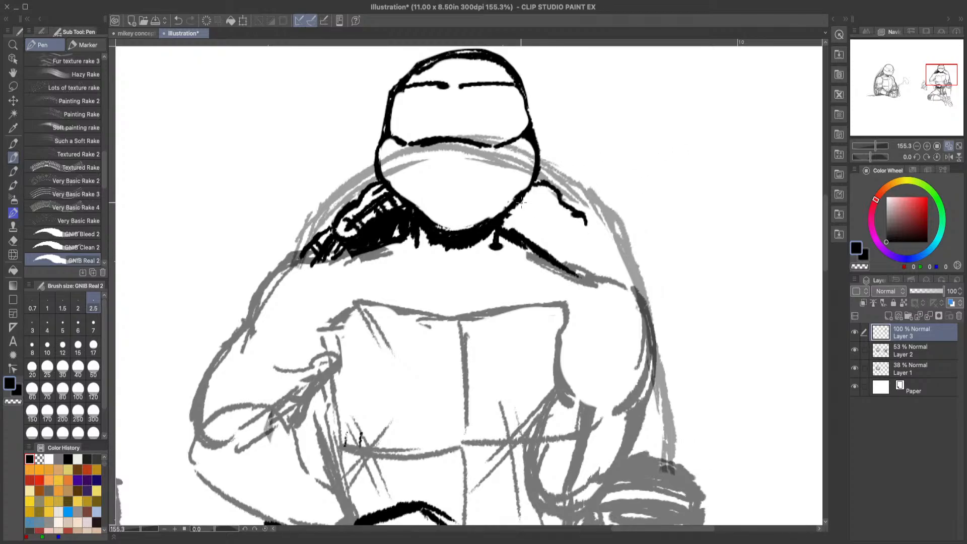
mouse_move(519, 201)
left_mouse_down()
mouse_move(584, 229)
mouse_move(586, 219)
mouse_move(568, 229)
mouse_move(573, 214)
mouse_move(541, 200)
mouse_move(567, 209)
left_mouse_up()
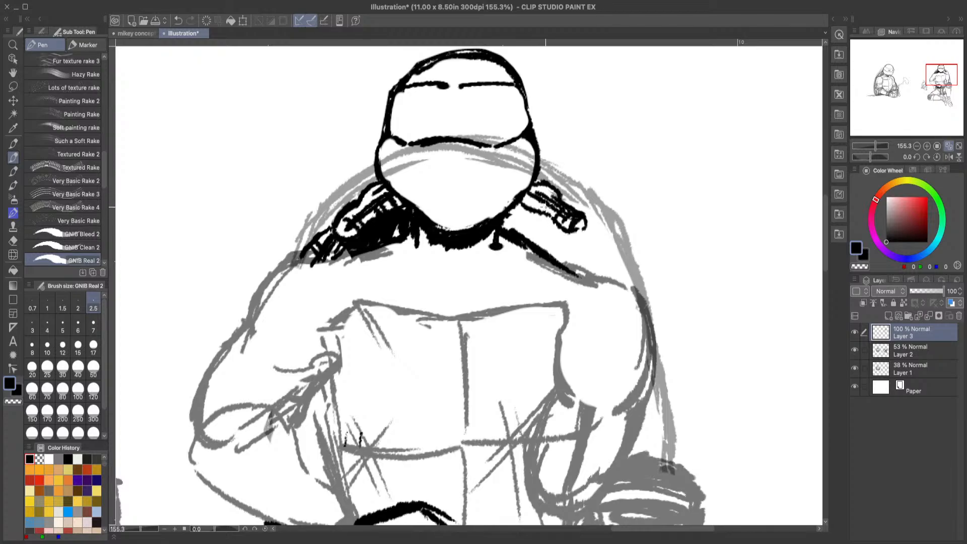
mouse_move(501, 216)
left_mouse_down()
mouse_move(516, 240)
mouse_move(519, 204)
mouse_move(532, 247)
mouse_move(572, 259)
left_mouse_up()
left_click_drag(538, 176, 546, 185)
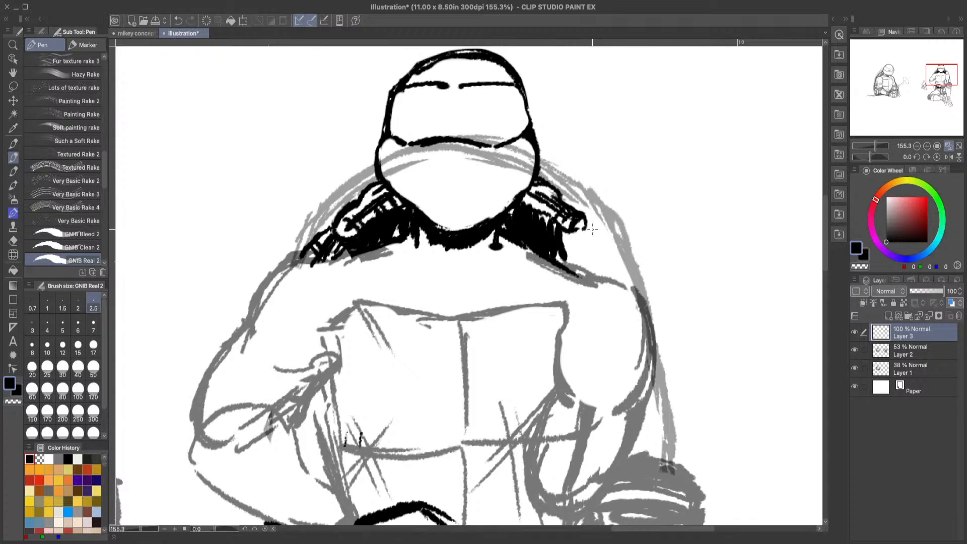
Step: Add the outer shell rim segment above the right shoulder and extend the black shading beneath it
left_click_drag(588, 223, 625, 268)
mouse_move(574, 233)
left_mouse_down()
mouse_move(616, 273)
mouse_move(622, 266)
mouse_move(586, 230)
mouse_move(586, 243)
mouse_move(622, 272)
left_mouse_up()
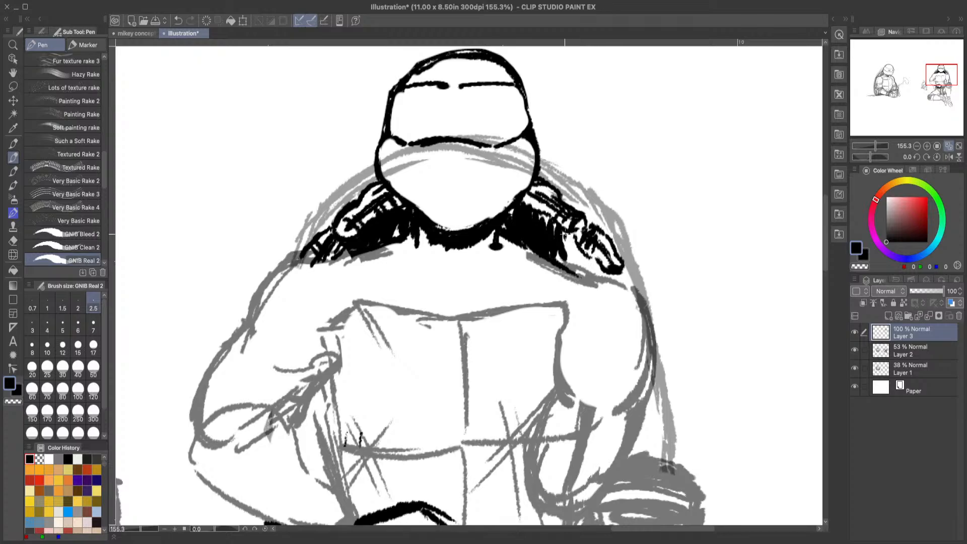
mouse_move(561, 230)
left_mouse_down()
mouse_move(583, 272)
mouse_move(606, 283)
left_mouse_up()
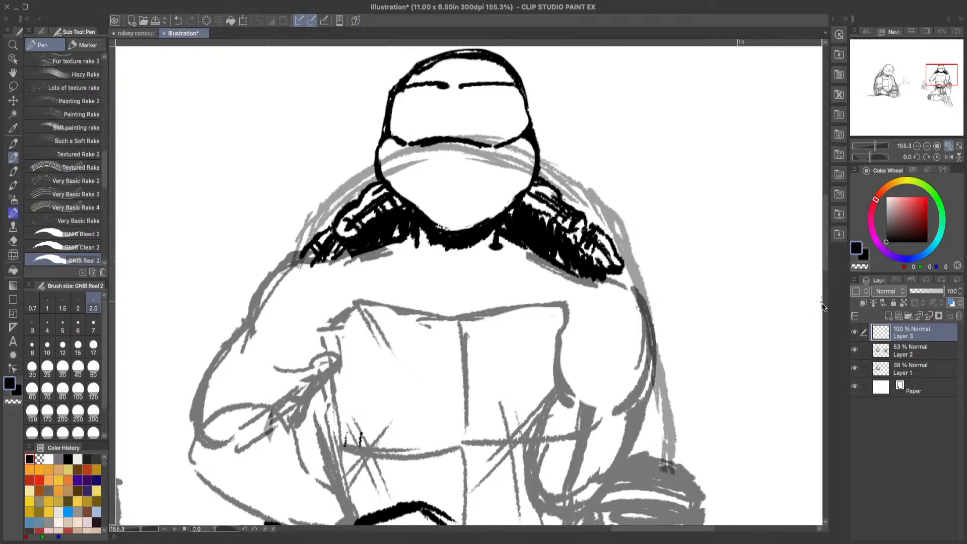
Step: Ink the rounded outer contour of the left shoulder and erase the excess stroke where it meets the shell
mouse_move(826, 258)
left_mouse_down()
mouse_move(825, 286)
mouse_move(826, 271)
mouse_move(819, 281)
left_mouse_up()
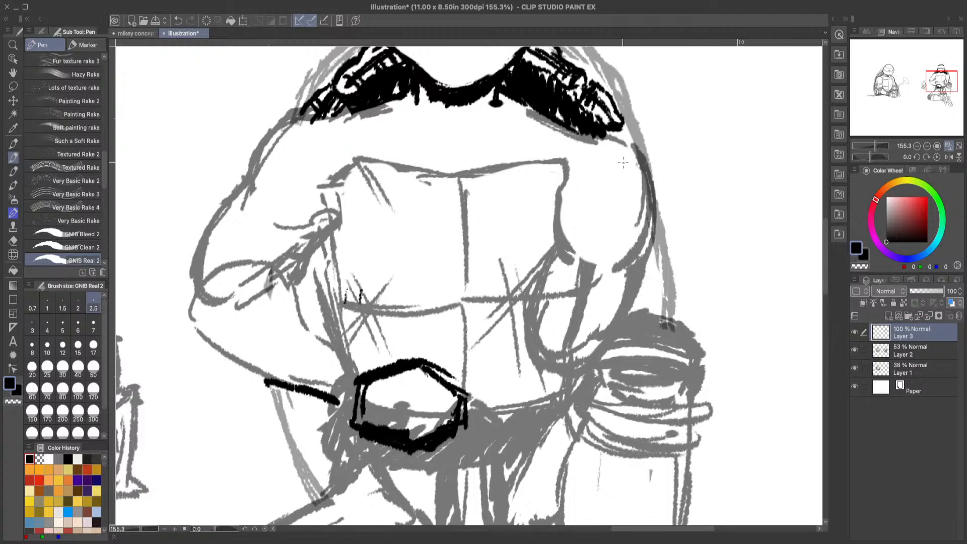
mouse_move(358, 115)
left_mouse_down()
mouse_move(309, 115)
mouse_move(266, 149)
mouse_move(254, 185)
left_mouse_up()
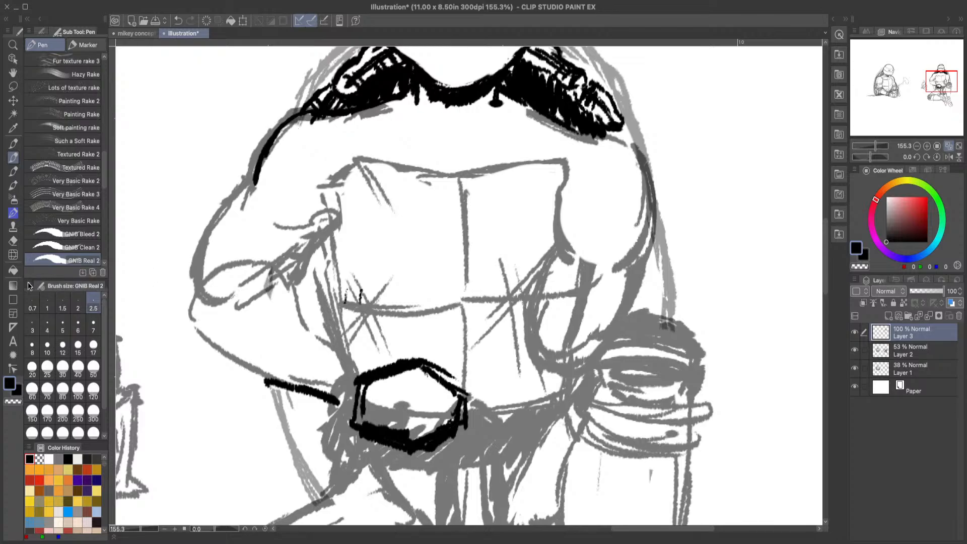
left_click(13, 241)
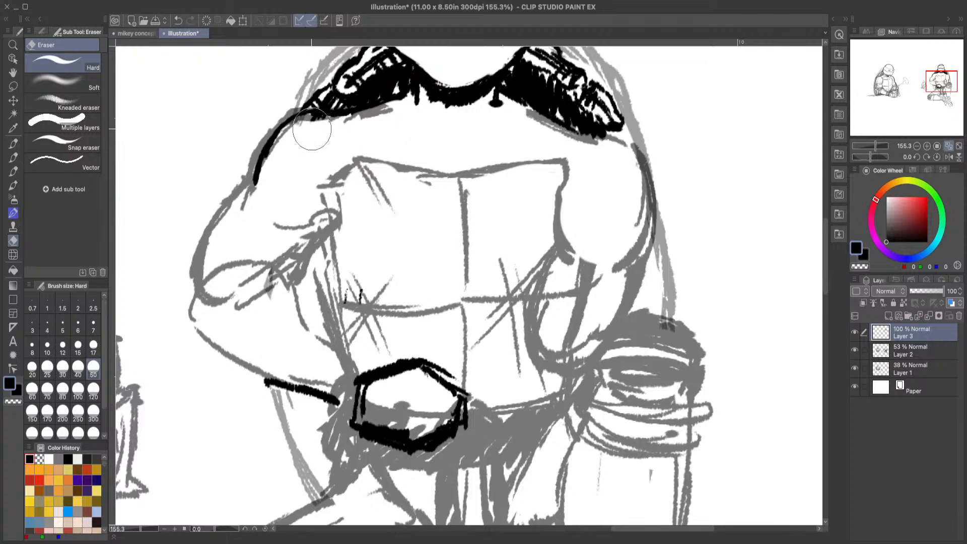
left_click_drag(313, 135, 335, 132)
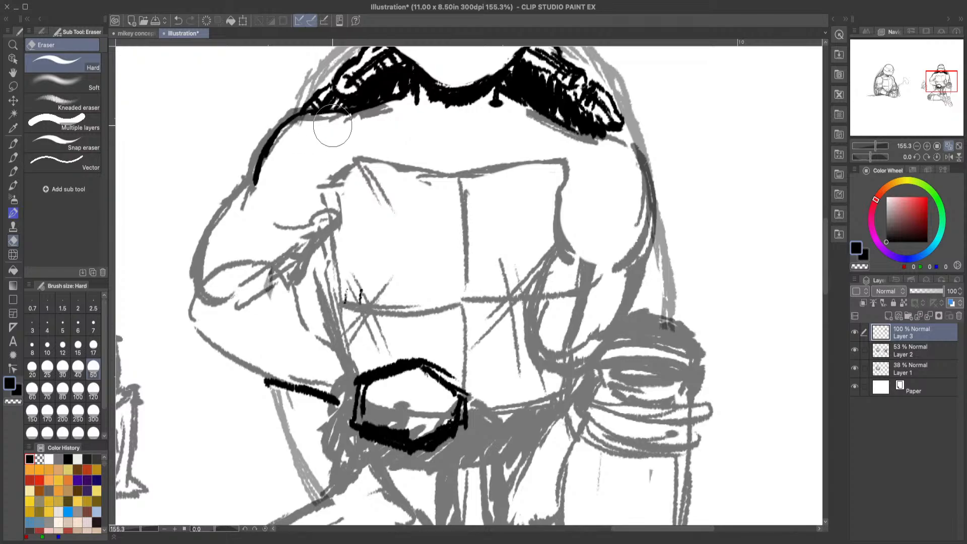
Step: Ink the curved left armpit fold beside the chest and a short stroke where the right shoulder meets the shell
left_click(14, 157)
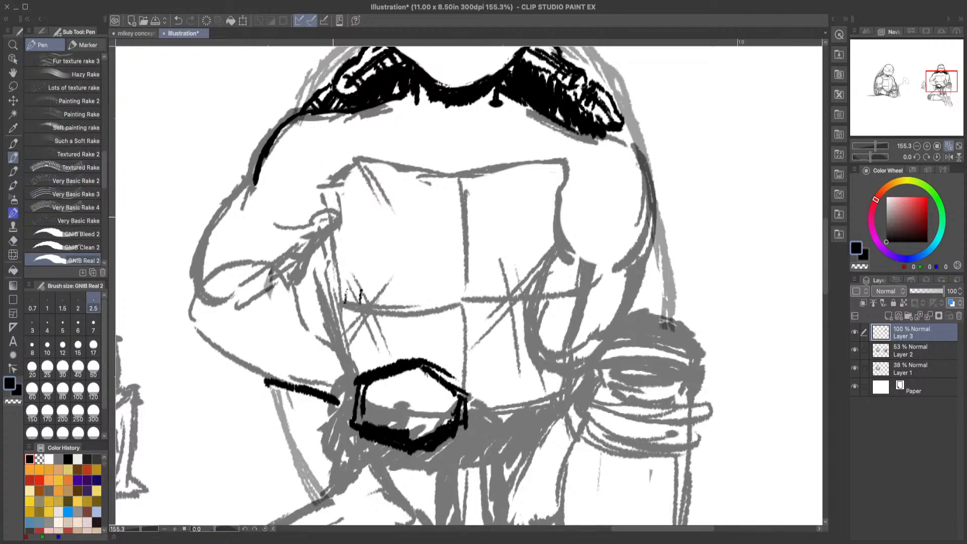
mouse_move(331, 216)
left_mouse_down()
mouse_move(326, 208)
mouse_move(271, 232)
left_mouse_up()
scroll(824, 214, "up", 2)
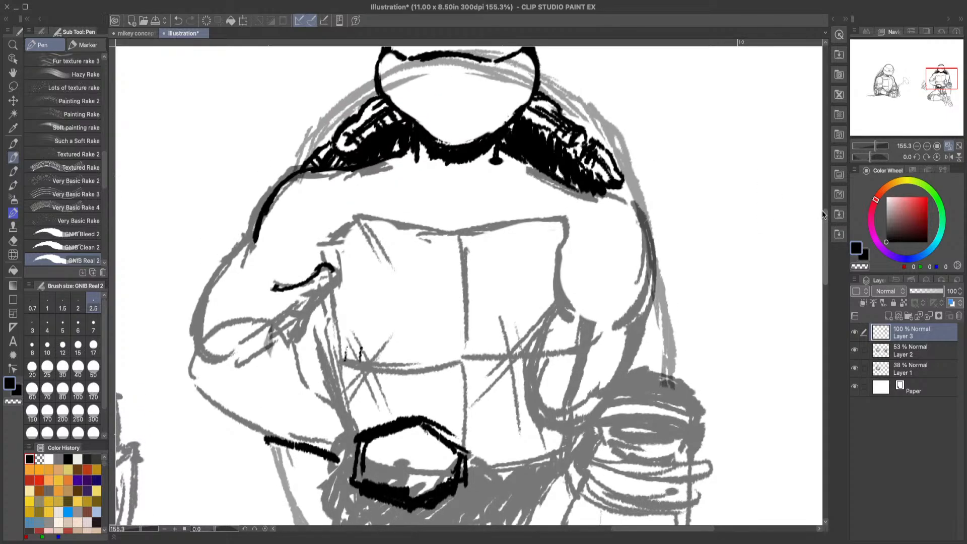
left_click_drag(624, 185, 634, 197)
mouse_move(827, 236)
left_mouse_down()
mouse_move(827, 245)
mouse_move(827, 221)
left_mouse_up()
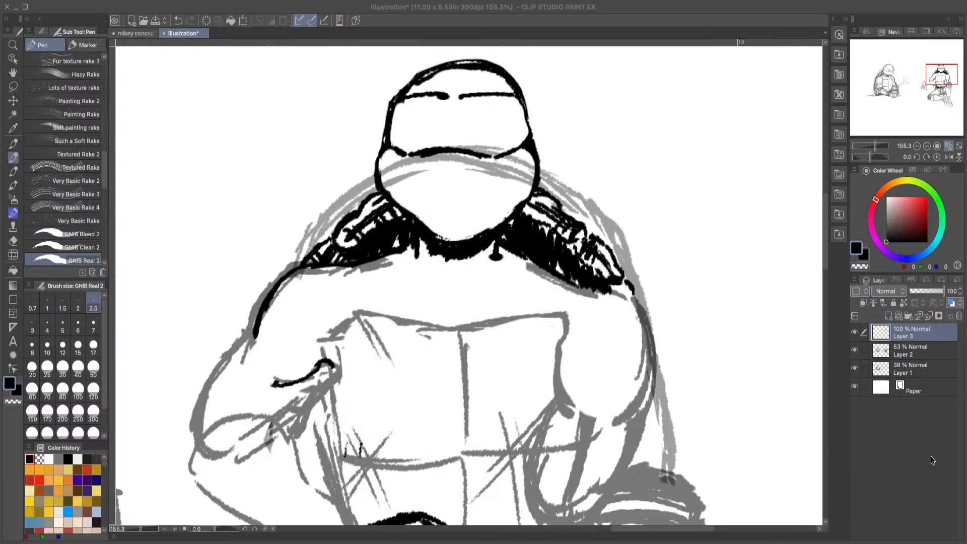
Step: Ink the outer contour of the left upper arm and the short underside line running down from the armpit
left_click_drag(825, 265, 826, 292)
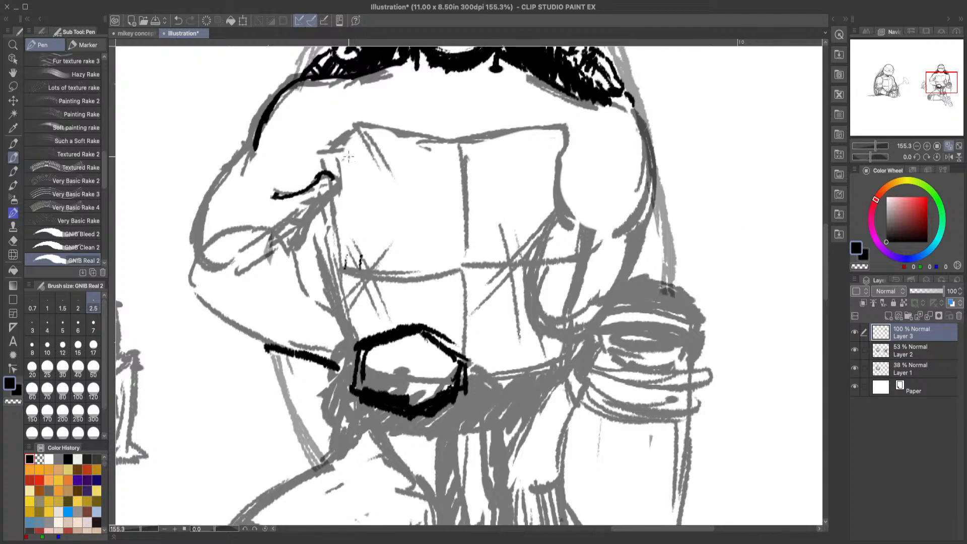
left_click_drag(331, 157, 378, 125)
left_click(180, 20)
left_click_drag(824, 252, 823, 242)
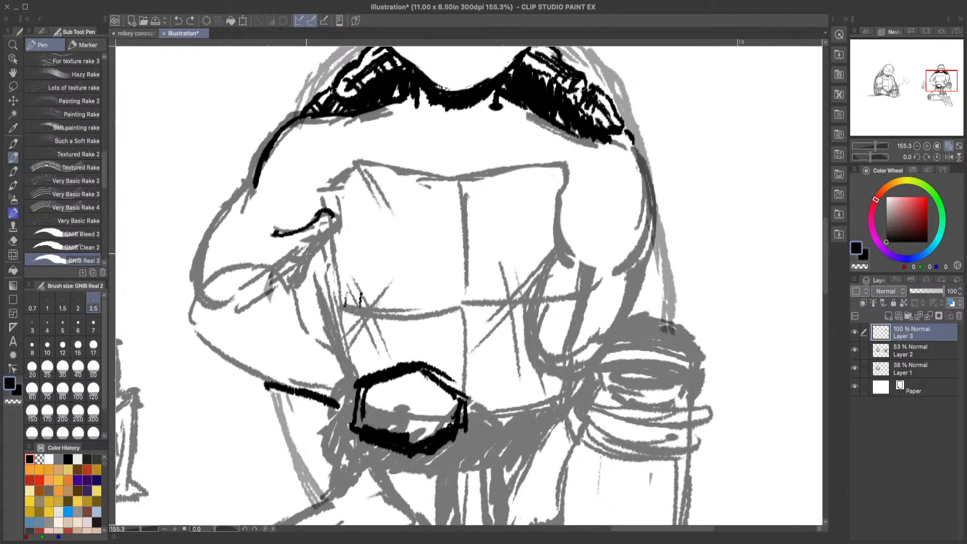
left_click_drag(332, 231, 295, 286)
mouse_move(250, 186)
left_mouse_down()
mouse_move(207, 247)
mouse_move(201, 274)
left_mouse_up()
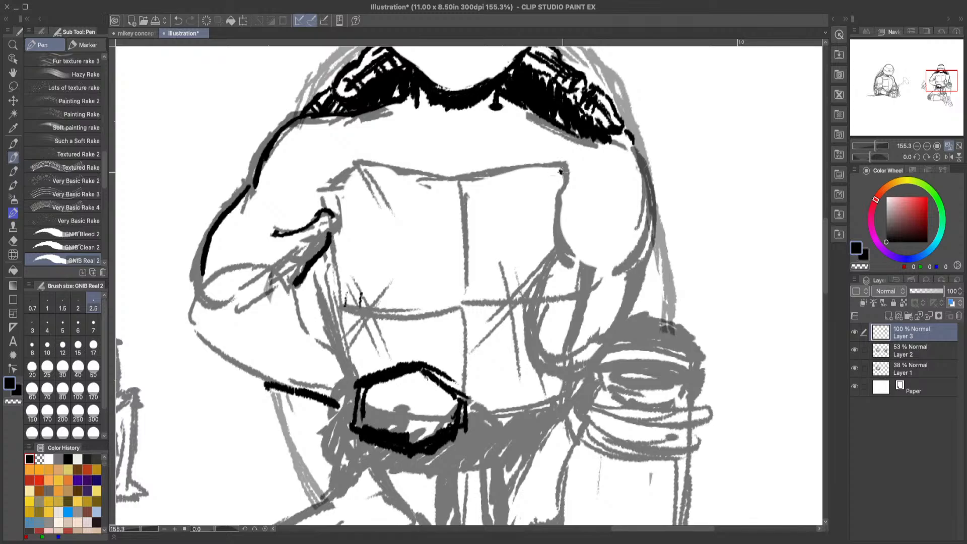
Step: Ink the top edge of the chest plate across both halves, with a rounded right corner
left_click_drag(565, 175, 552, 164)
left_click_drag(463, 178, 559, 162)
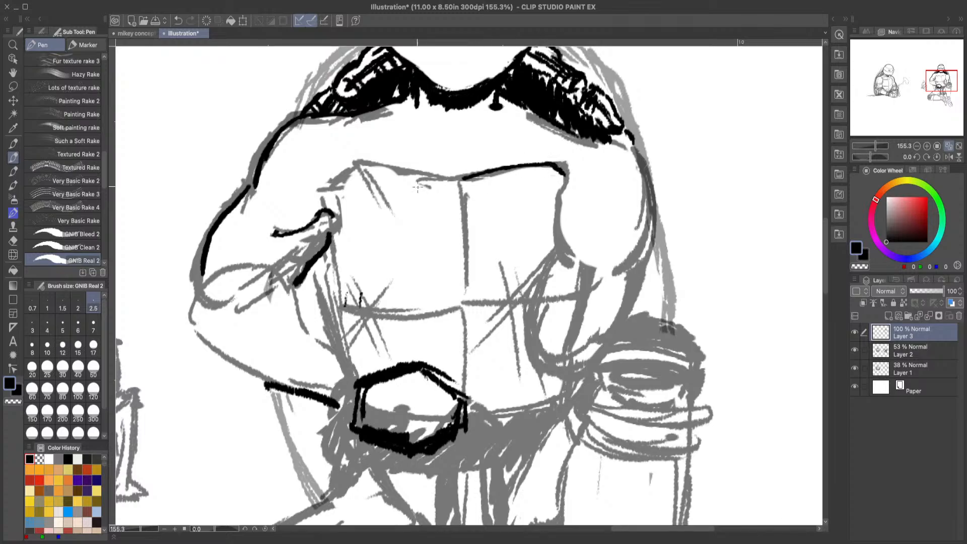
left_click_drag(463, 180, 360, 162)
left_click(180, 21)
left_click_drag(356, 163, 463, 179)
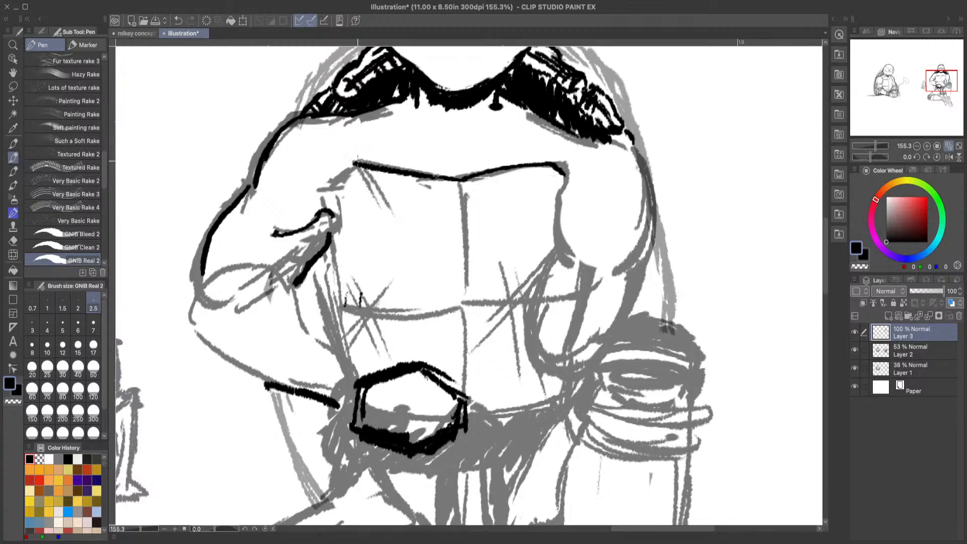
Step: Ink the left edge of the chest plate and fill the gap between it and the left arm with black
mouse_move(355, 162)
left_mouse_down()
mouse_move(327, 206)
mouse_move(344, 301)
left_mouse_up()
left_click_drag(331, 244, 347, 338)
mouse_move(332, 282)
left_mouse_down()
mouse_move(344, 346)
mouse_move(338, 306)
mouse_move(317, 328)
mouse_move(304, 322)
mouse_move(326, 278)
mouse_move(304, 284)
mouse_move(325, 227)
left_mouse_up()
left_click(179, 21)
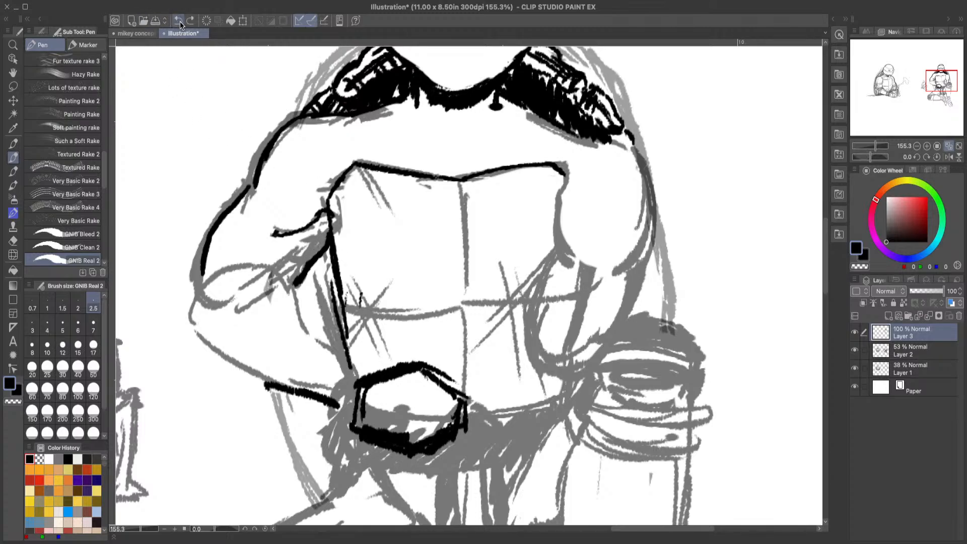
left_click_drag(311, 263, 347, 343)
left_click(177, 23)
mouse_move(321, 279)
left_mouse_down()
mouse_move(329, 339)
mouse_move(321, 344)
mouse_move(313, 305)
mouse_move(299, 316)
mouse_move(306, 268)
mouse_move(325, 264)
mouse_move(321, 336)
mouse_move(344, 330)
mouse_move(346, 359)
left_mouse_up()
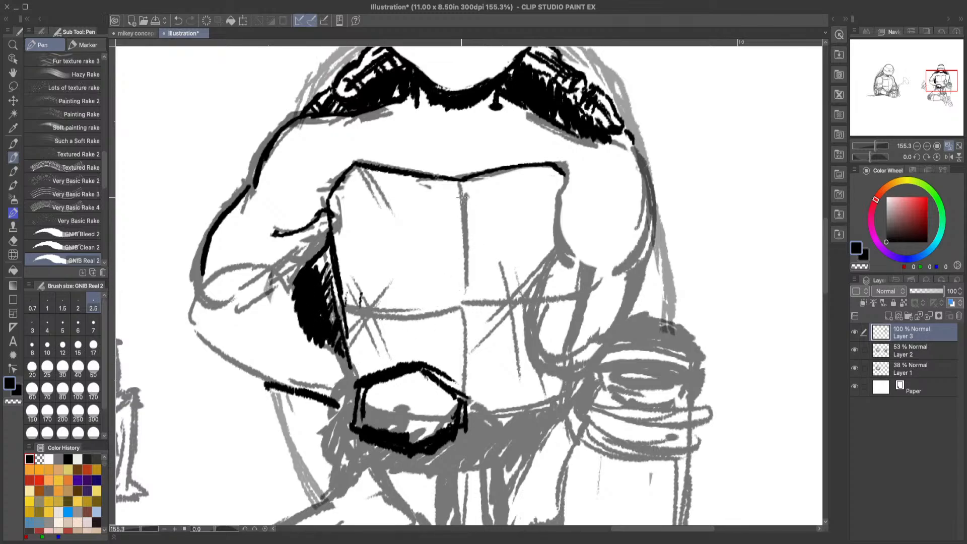
Step: Ink the chest plate's vertical centre line and right edge, plus the outer contour of the right shoulder
left_click_drag(461, 181, 464, 288)
mouse_move(576, 136)
left_mouse_down()
mouse_move(613, 138)
mouse_move(645, 189)
left_mouse_up()
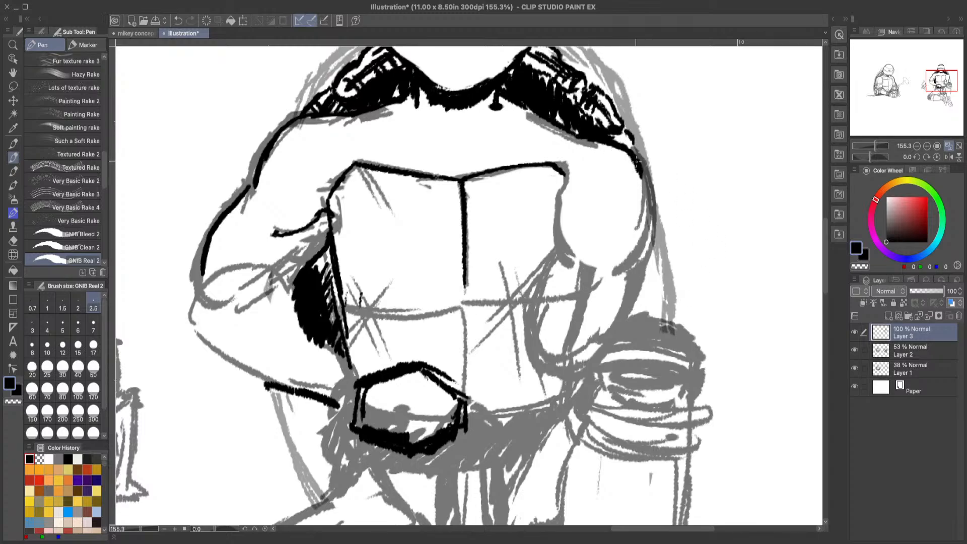
left_click_drag(647, 225, 641, 171)
left_click_drag(567, 190, 561, 259)
left_click_drag(649, 178, 634, 278)
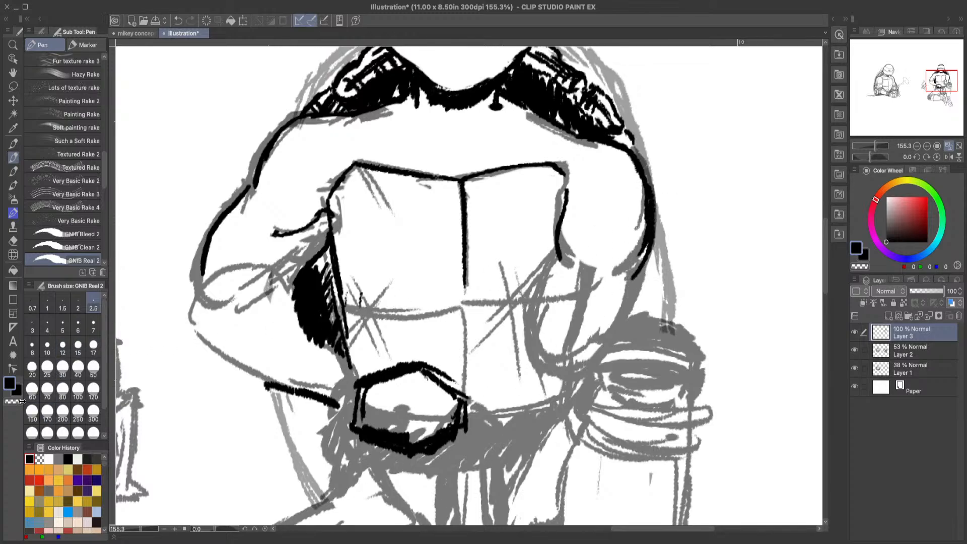
Step: Thin the right shoulder's contour with transparent colour and ink a short black crease at the base of the shoulder
key("c")
mouse_move(641, 184)
left_mouse_down()
mouse_move(638, 257)
mouse_move(645, 203)
left_mouse_up()
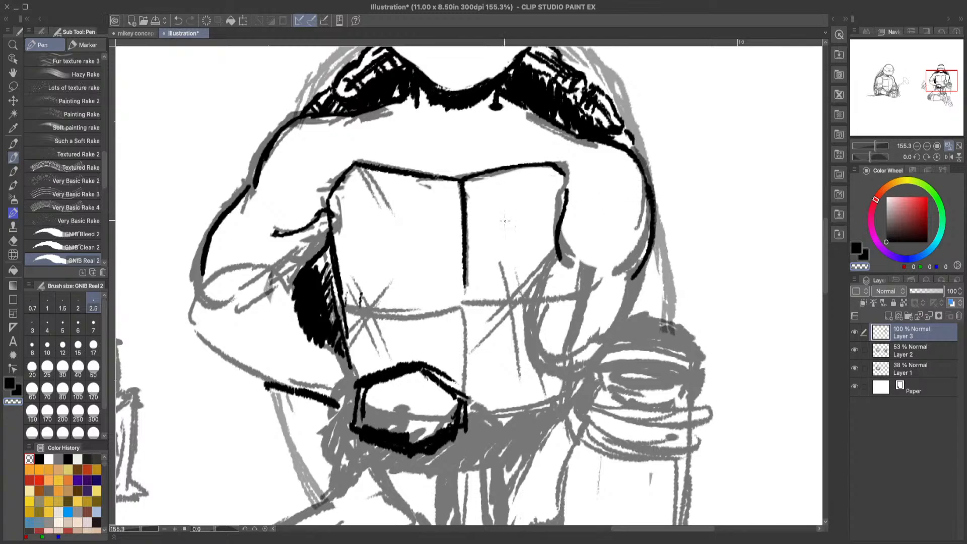
left_click(12, 385)
left_click(570, 261)
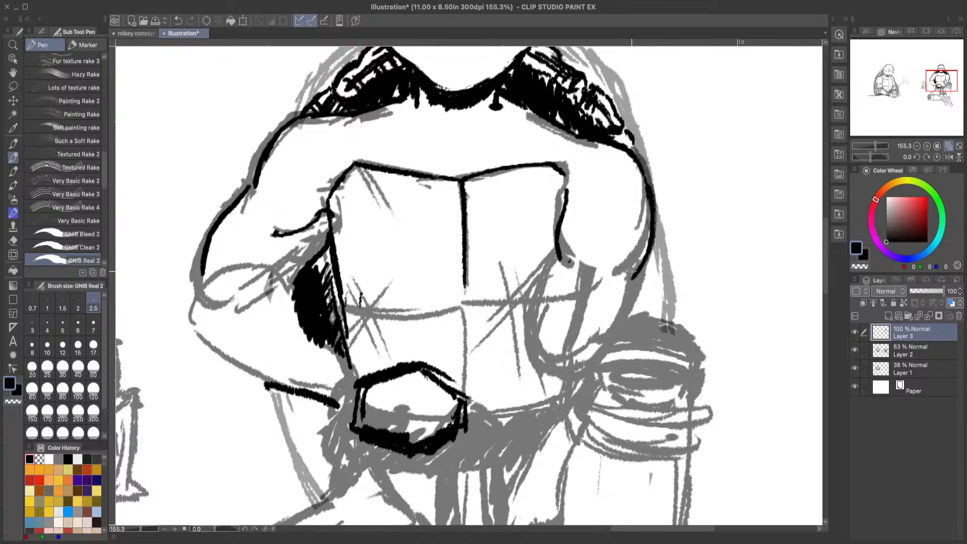
mouse_move(642, 261)
left_mouse_down()
mouse_move(599, 275)
mouse_move(610, 276)
left_mouse_up()
left_click(179, 19)
Step: Ink the left elbow and both forearm contours, with a short crease inside the elbow
mouse_move(201, 275)
left_mouse_down()
mouse_move(197, 308)
mouse_move(215, 342)
mouse_move(264, 383)
left_mouse_up()
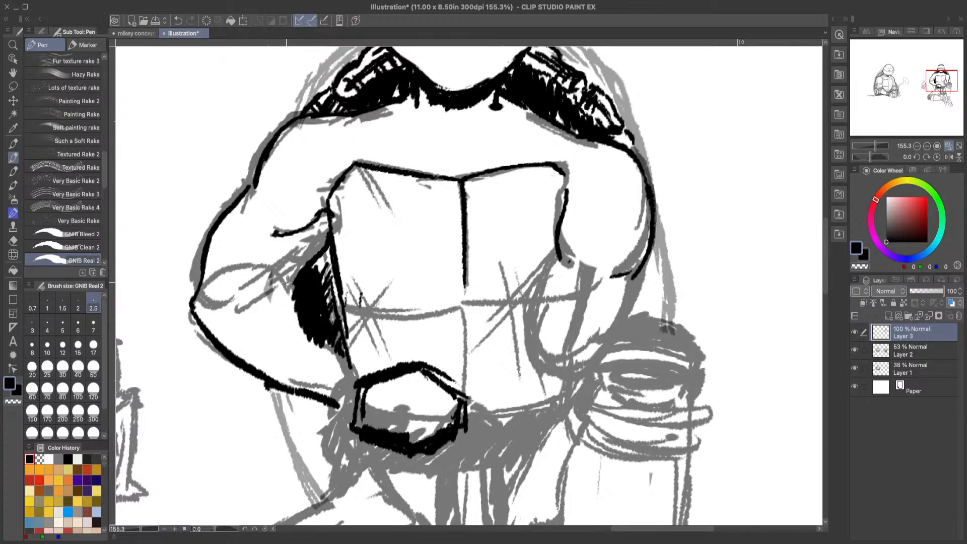
left_click_drag(265, 274, 296, 288)
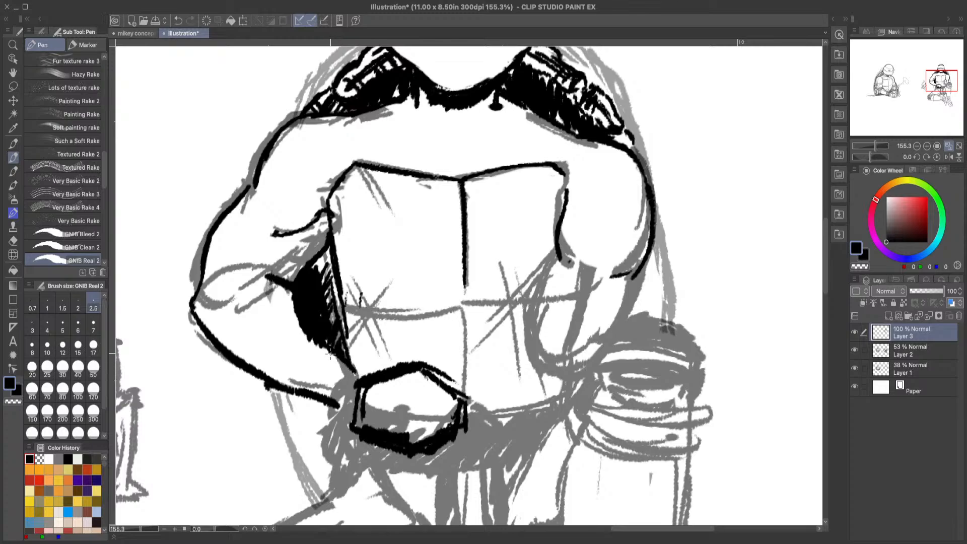
left_click_drag(330, 354, 360, 376)
Step: Ink the two collarbone lines above the chest plate and extend the left forearm's lower contour to the hexagonal shape at the waist
mouse_move(364, 129)
left_mouse_down()
mouse_move(445, 145)
mouse_move(542, 131)
left_mouse_up()
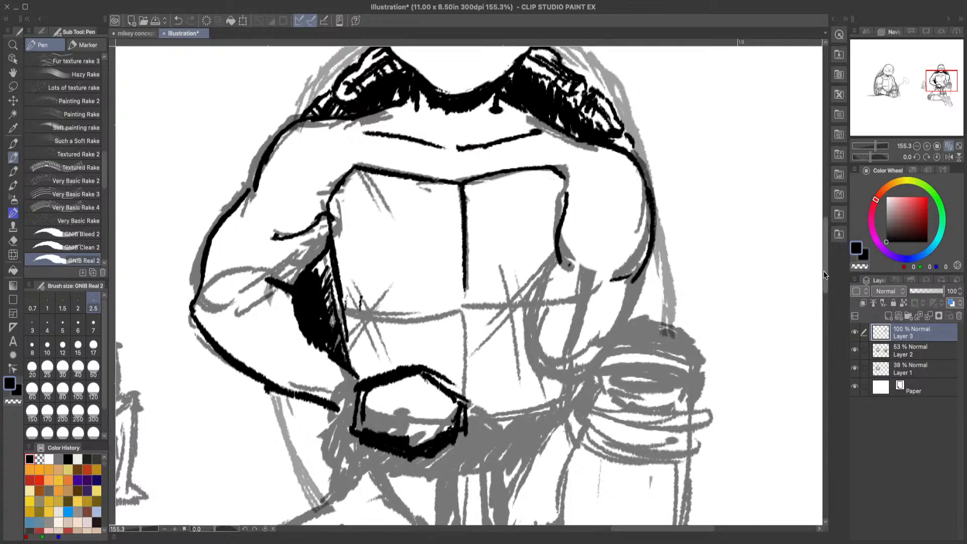
left_click_drag(824, 275, 809, 317)
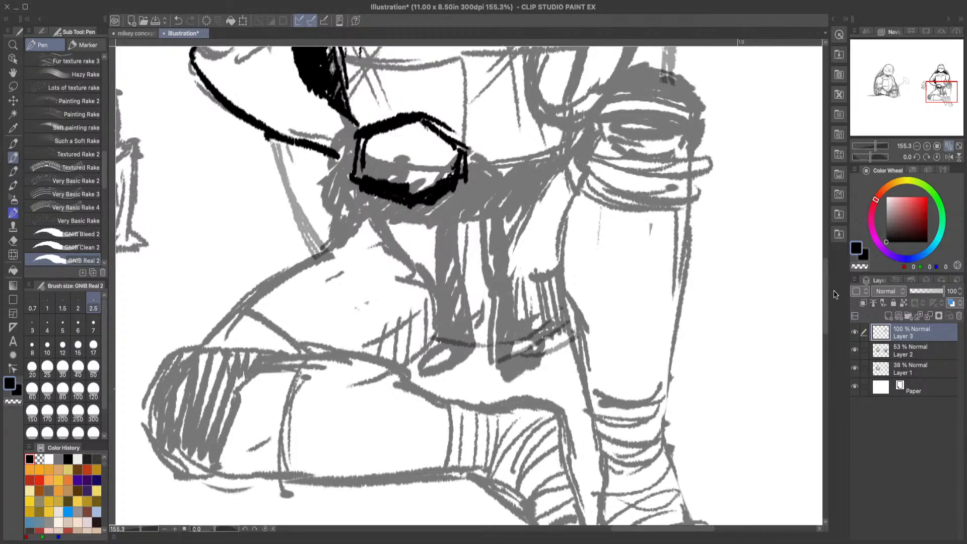
left_click_drag(823, 285, 821, 265)
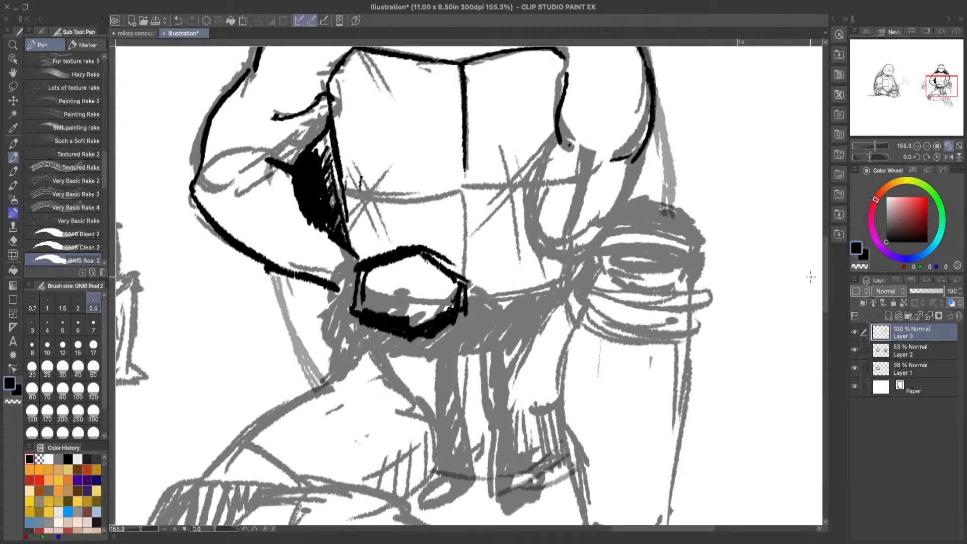
mouse_move(823, 258)
left_mouse_down()
mouse_move(822, 230)
mouse_move(824, 272)
mouse_move(830, 265)
left_mouse_up()
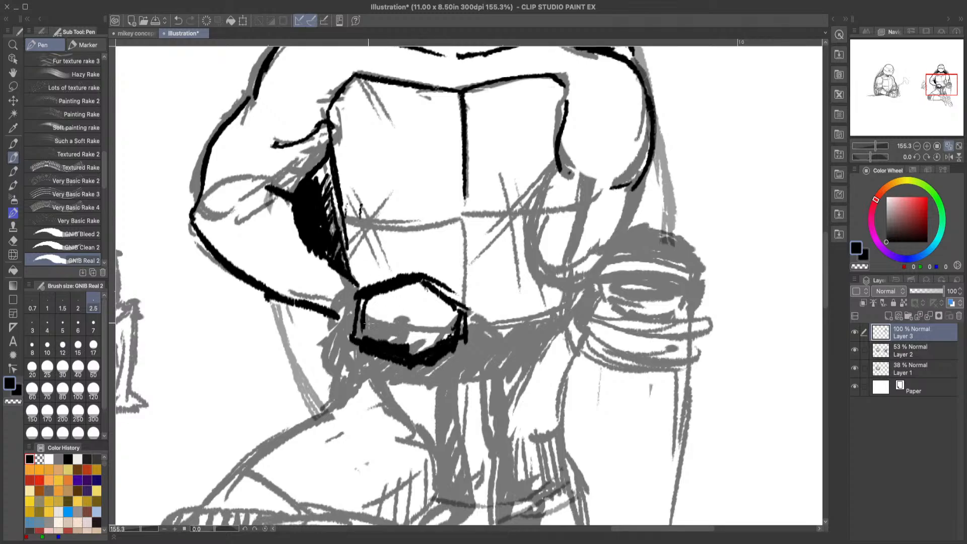
left_click_drag(327, 310, 354, 331)
Step: Ink the horizontal seam across the chest plate in two curved halves and erase its overshoots at the centre line and right arm
mouse_move(342, 214)
left_mouse_down()
mouse_move(430, 219)
mouse_move(449, 211)
left_mouse_up()
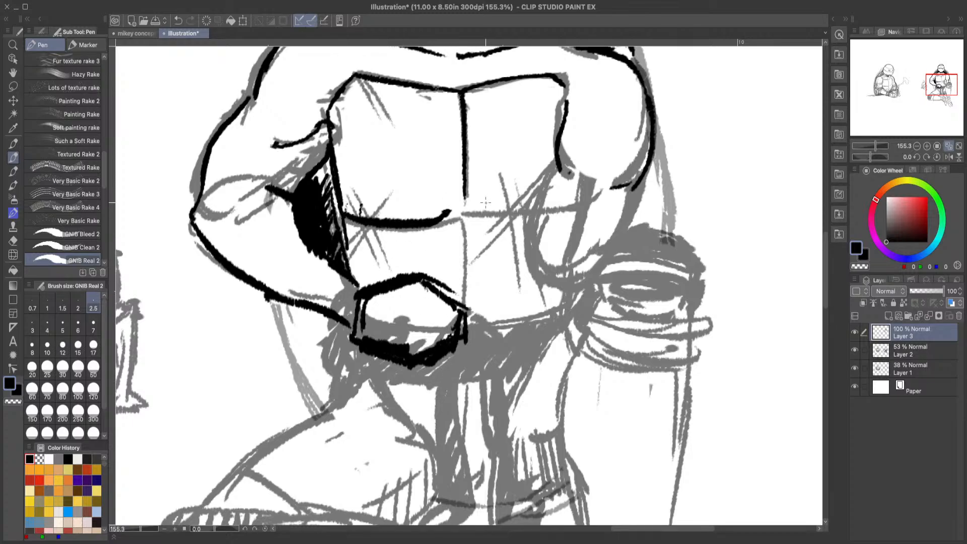
left_click(178, 20)
left_click_drag(343, 215, 449, 211)
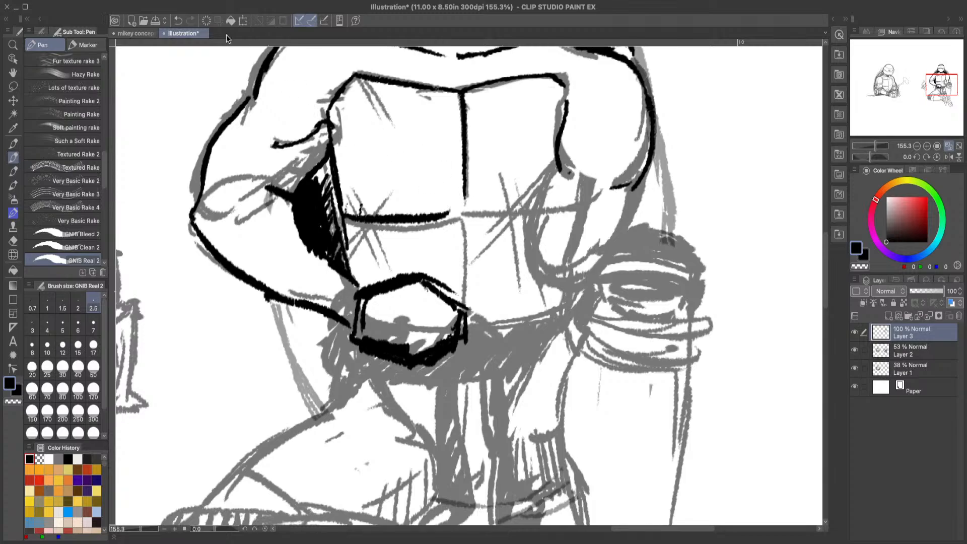
left_click(178, 21)
mouse_move(342, 214)
left_mouse_down()
mouse_move(408, 221)
mouse_move(479, 193)
mouse_move(467, 211)
mouse_move(564, 212)
left_mouse_up()
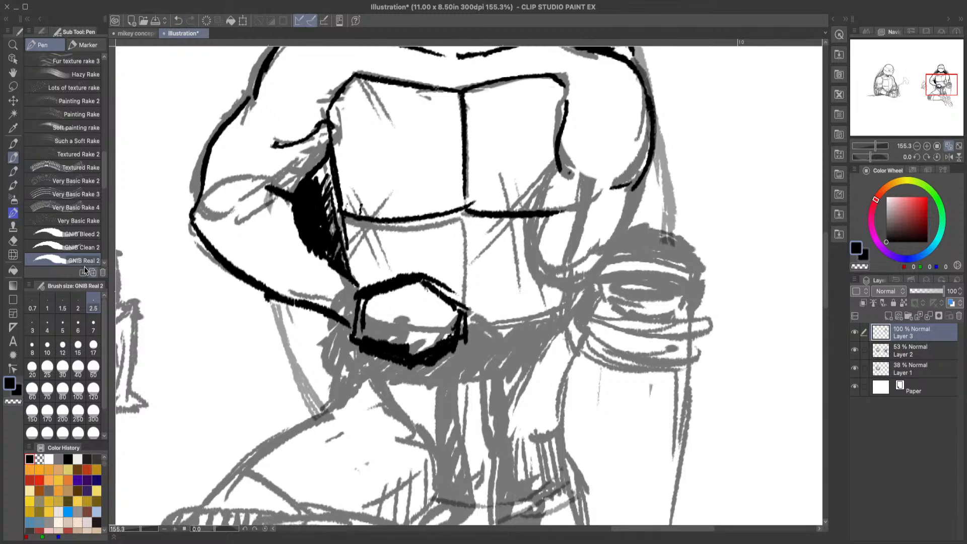
left_click(13, 240)
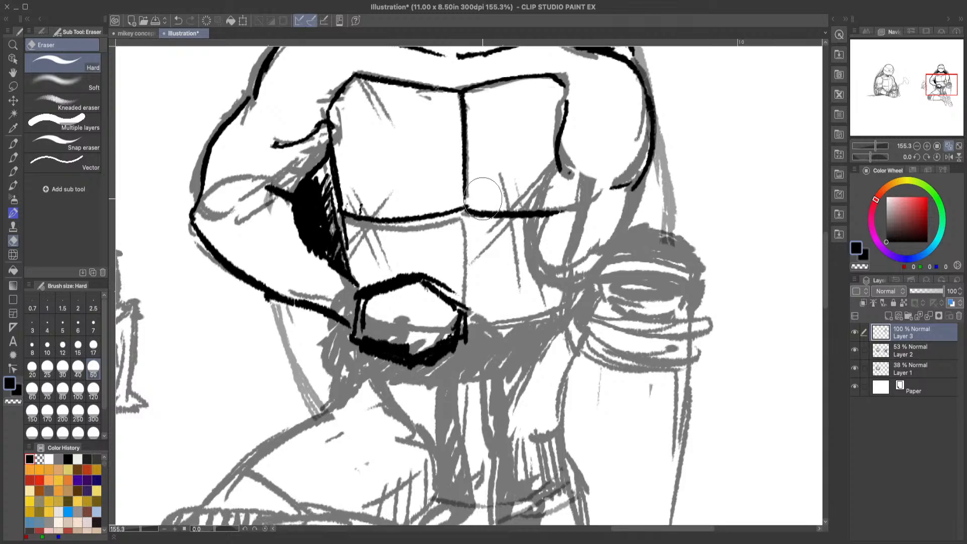
left_click_drag(573, 201, 550, 213)
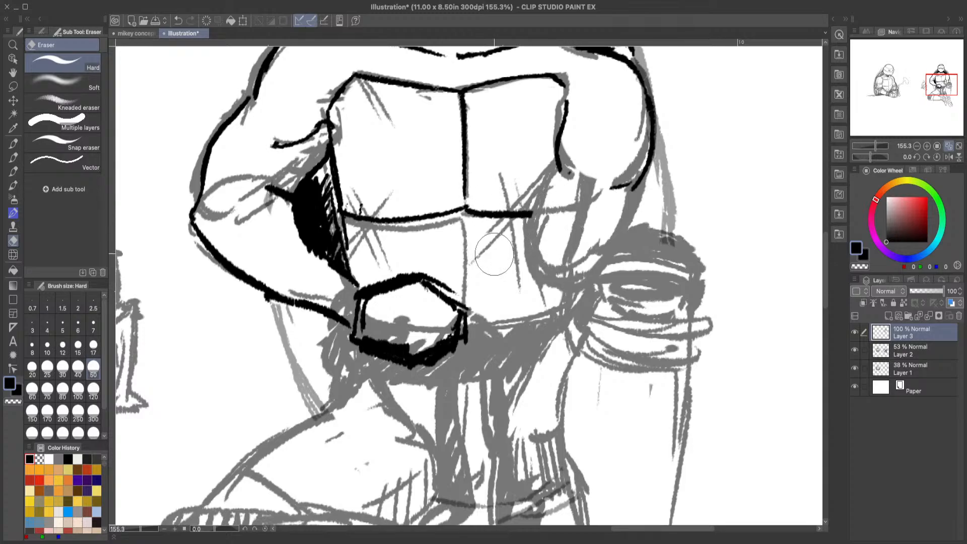
left_click(14, 158)
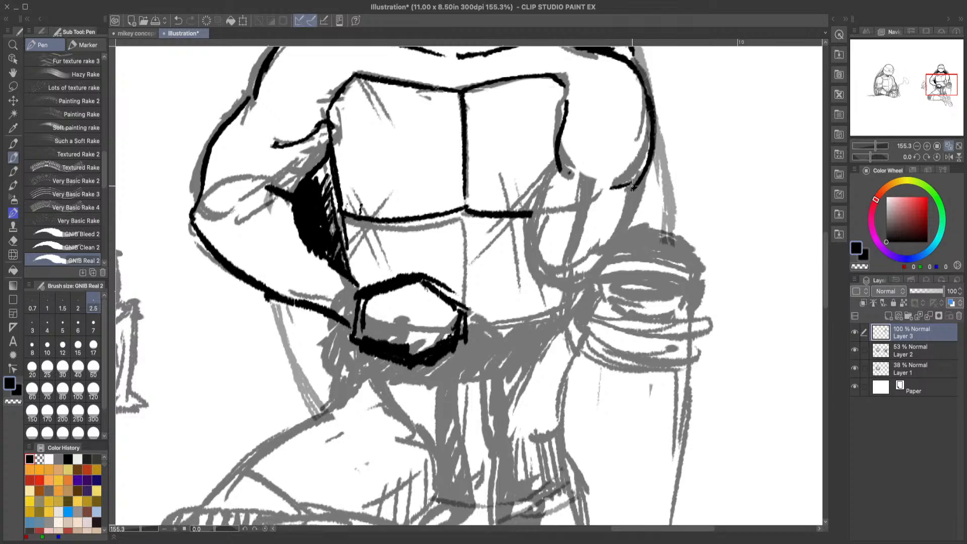
Step: Ink the outer and inner contours of the right arm below the shoulder, with a small crease at the armpit
left_click_drag(631, 187, 585, 275)
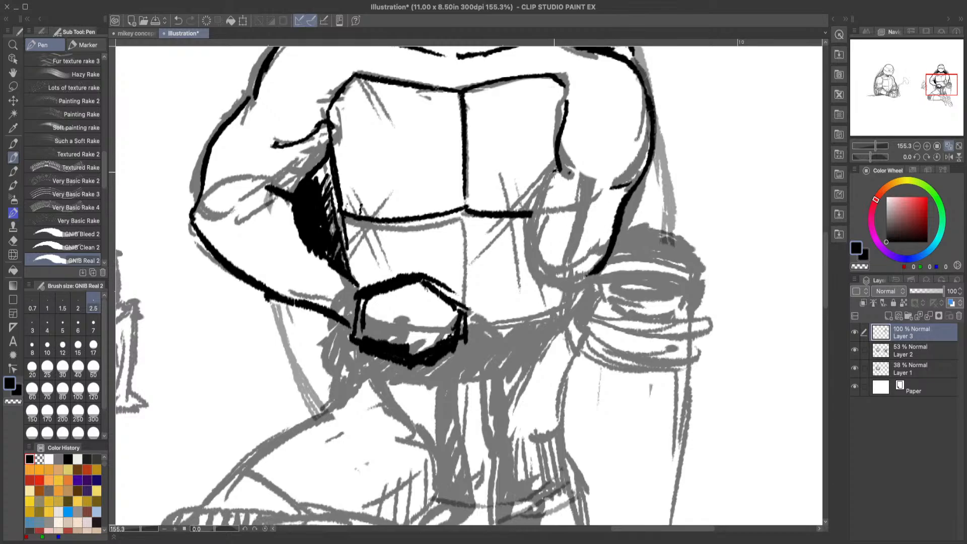
left_click_drag(553, 172, 547, 260)
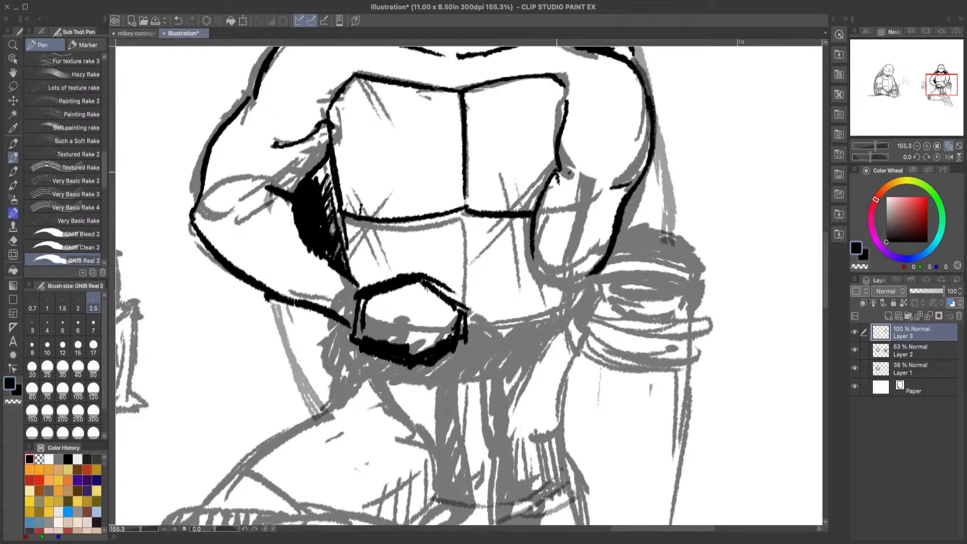
mouse_move(556, 173)
left_mouse_down()
mouse_move(561, 198)
mouse_move(553, 179)
left_mouse_up()
Step: Draw tapered scratch lines from the chest plate's upper left corner and crossed scratches over the left end of the horizontal seam
scroll(823, 283, "up", 3)
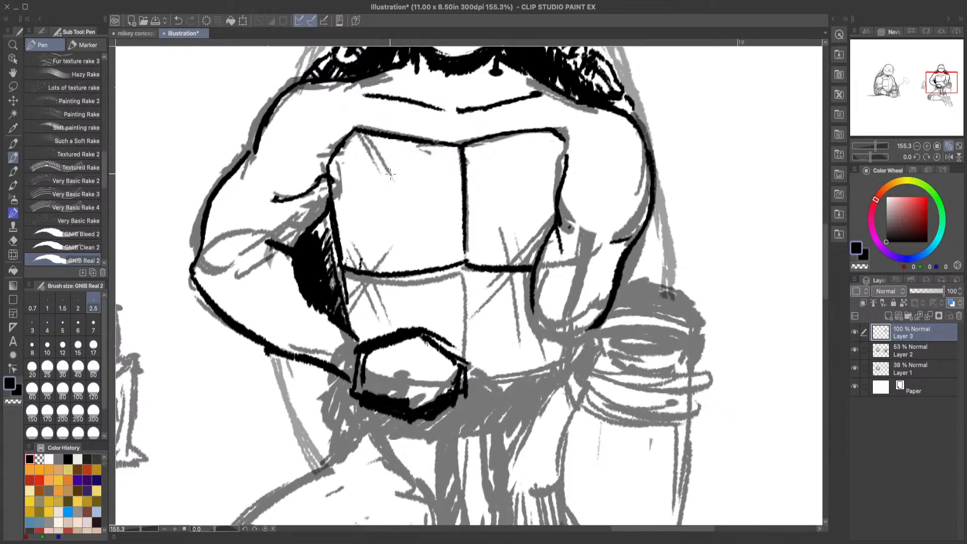
left_click_drag(357, 130, 385, 173)
left_click_drag(360, 131, 405, 196)
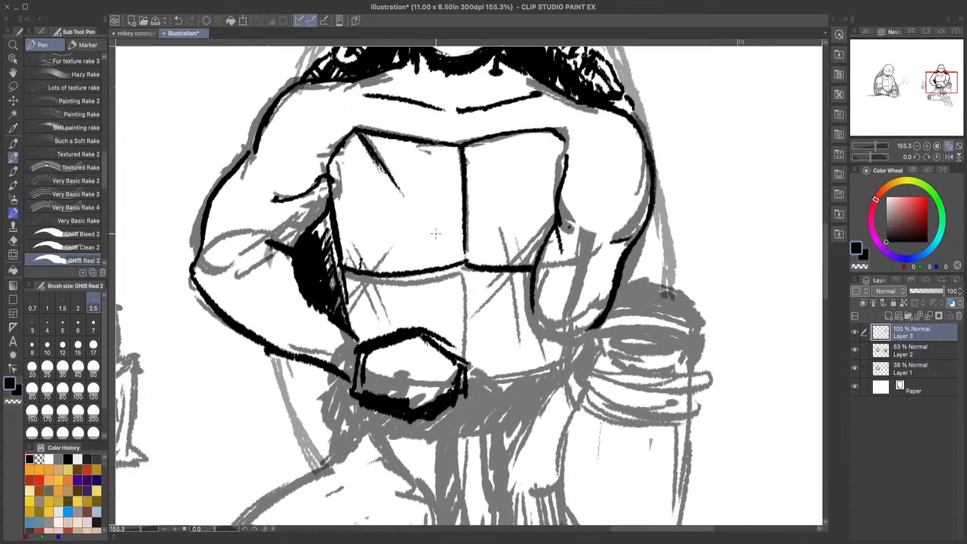
left_click_drag(398, 244, 350, 308)
mouse_move(350, 247)
left_mouse_down()
mouse_move(389, 316)
mouse_move(375, 309)
mouse_move(381, 321)
left_mouse_up()
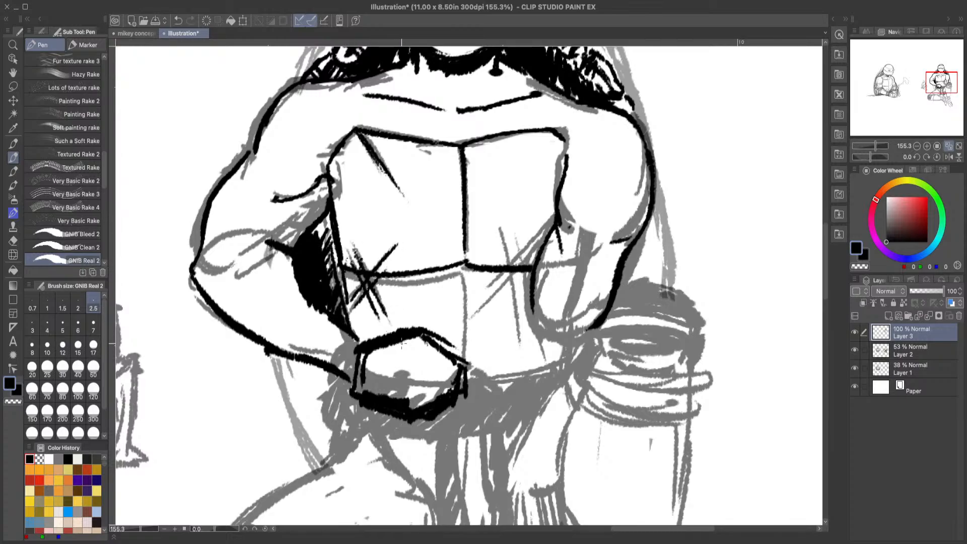
Step: Add crossed scratch marks to the upper right chest plate, plus short diagonal ones beside the centre line and the right arm
left_click_drag(548, 233, 509, 264)
left_click_drag(543, 138, 533, 149)
left_click_drag(460, 215, 437, 238)
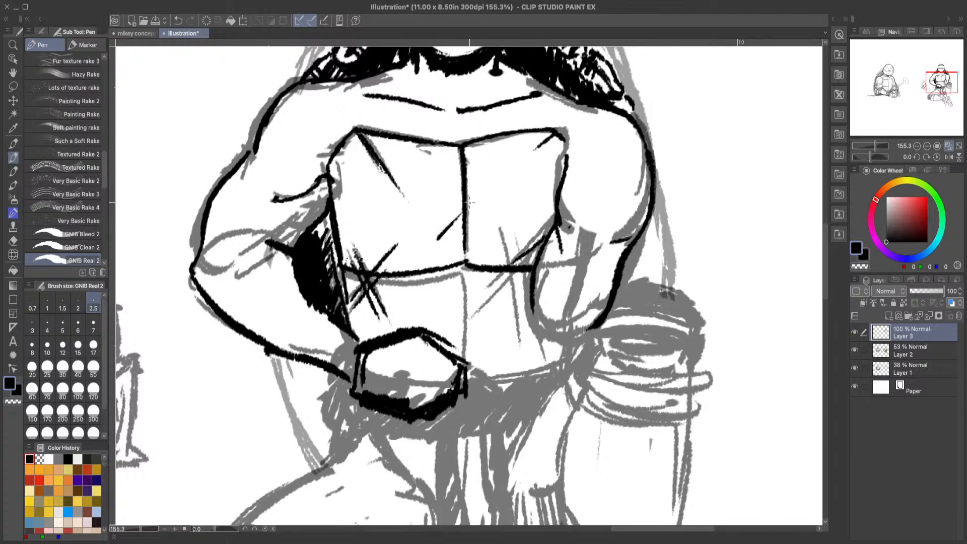
left_click_drag(498, 179, 482, 191)
left_click_drag(508, 139, 531, 208)
left_click_drag(553, 142, 485, 206)
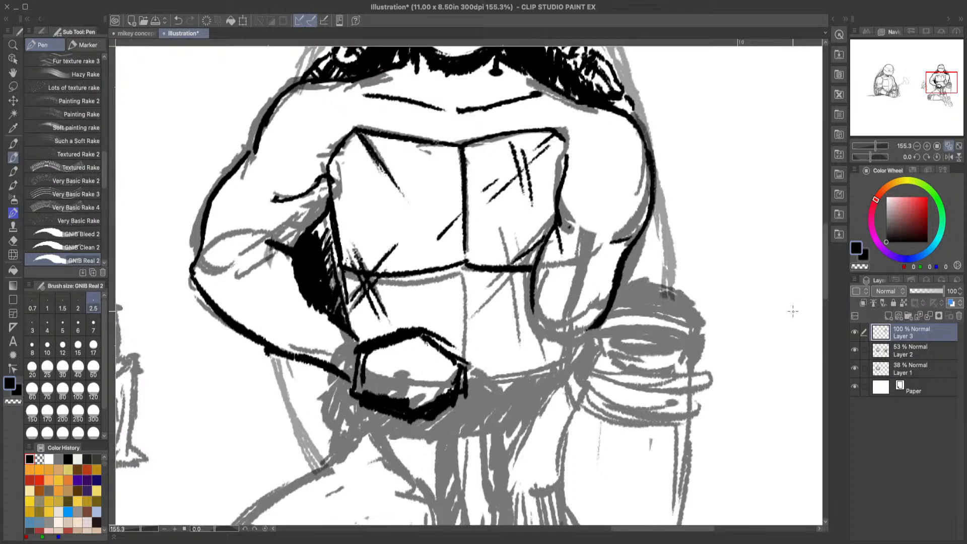
Step: Consult the mikey concept art and ink the neck muscle line running down to the collarbones in the illustration
left_click_drag(826, 271, 825, 250)
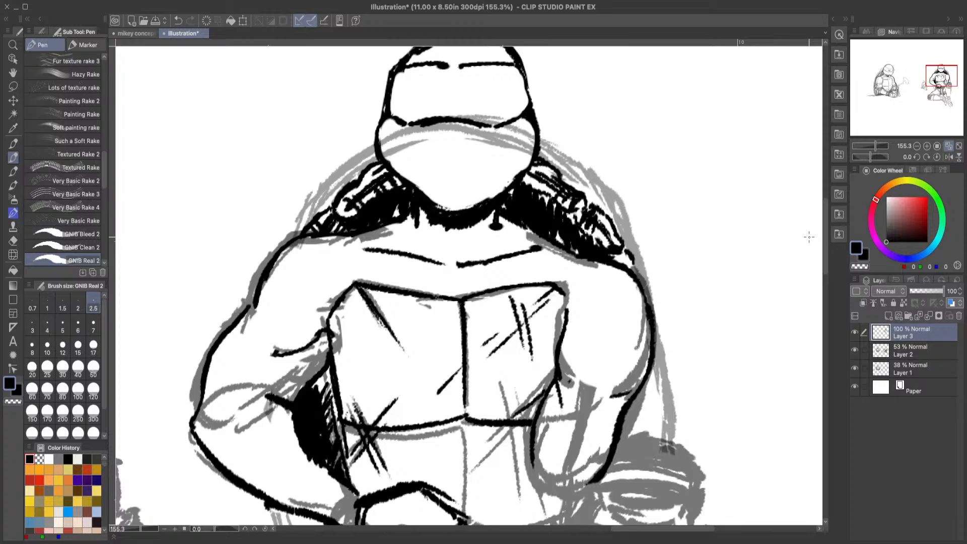
left_click(135, 34)
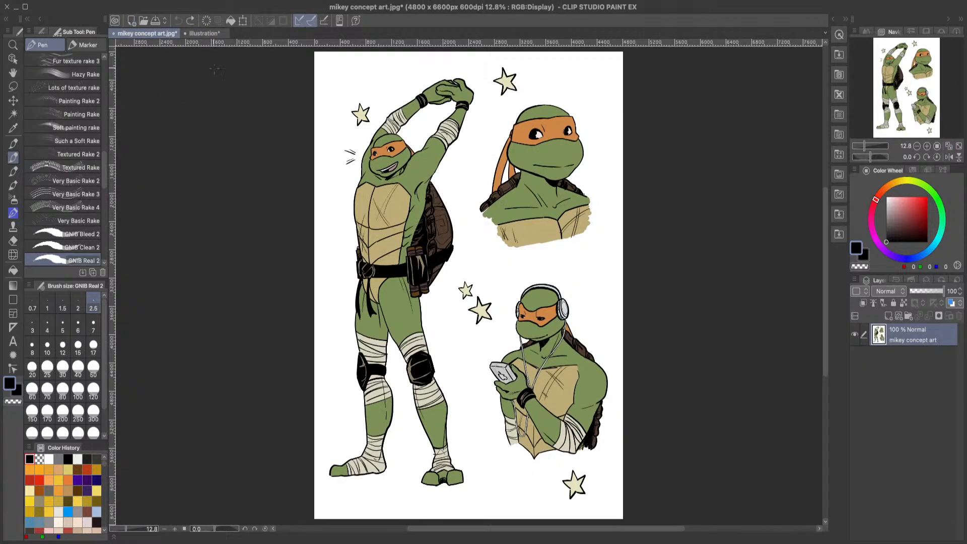
left_click(203, 33)
left_click_drag(417, 225, 439, 258)
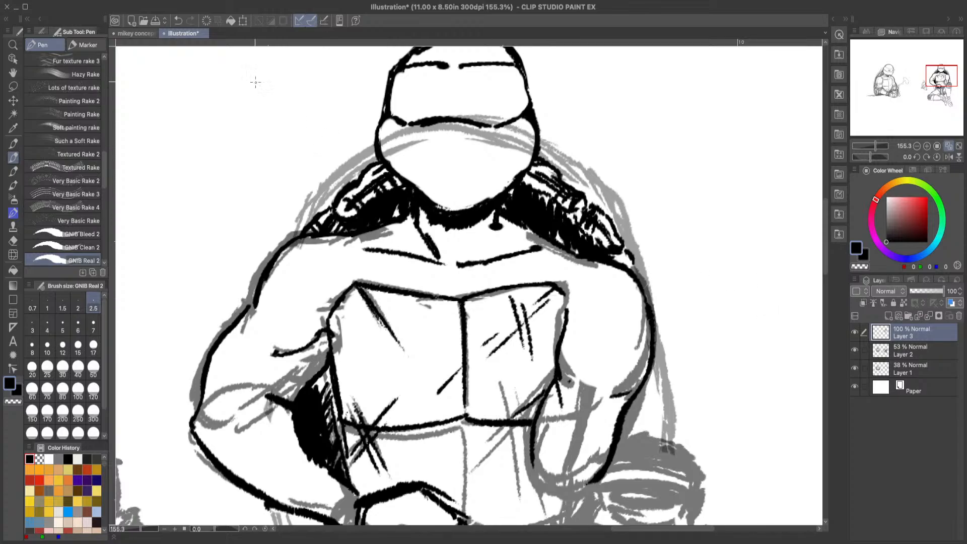
left_click(175, 23)
mouse_move(420, 215)
left_mouse_down()
mouse_move(444, 261)
mouse_move(469, 267)
left_mouse_up()
scroll(827, 268, "down", 6)
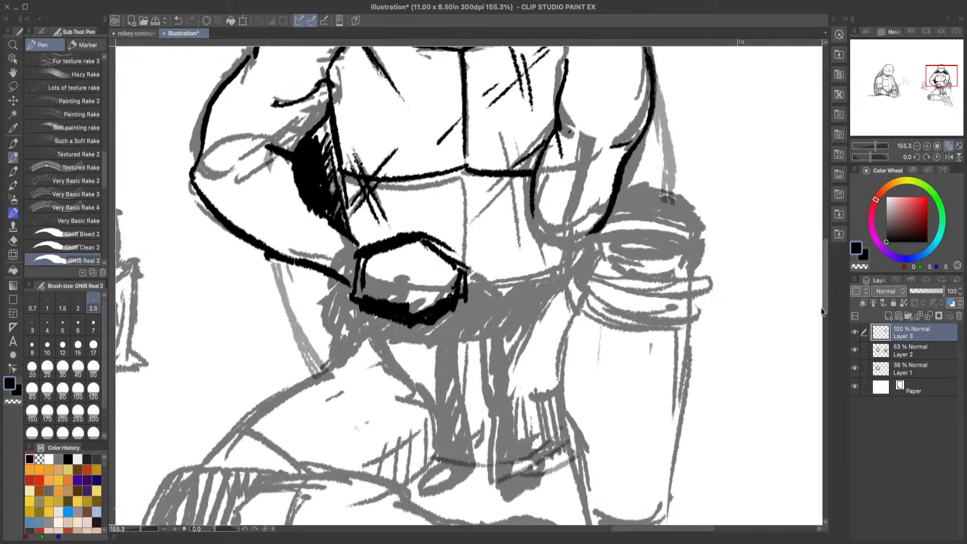
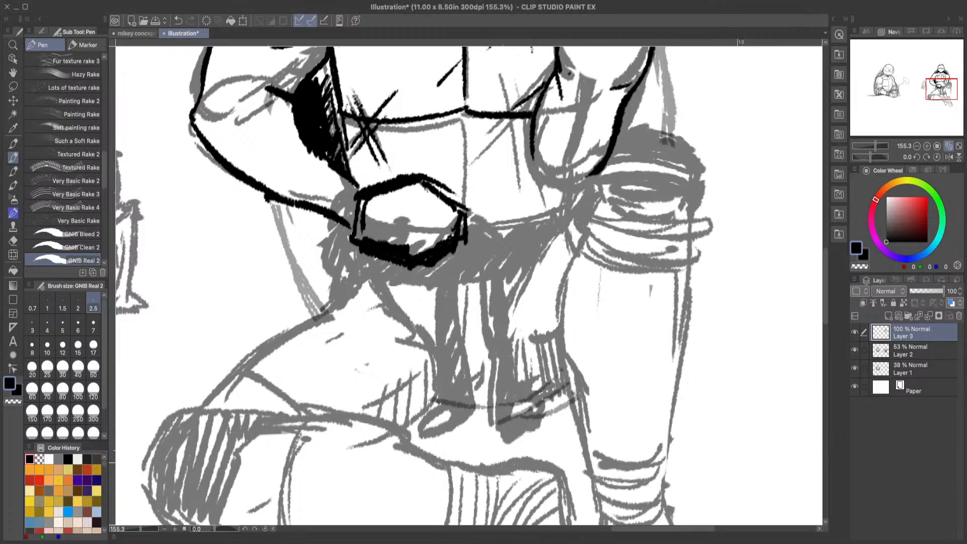
Step: Erase the outer bulge of the black shadow between the left arm and chest plate, plus the contour at the hand's wrist end
mouse_move(826, 296)
left_mouse_down()
mouse_move(821, 249)
mouse_move(817, 291)
mouse_move(814, 277)
left_mouse_up()
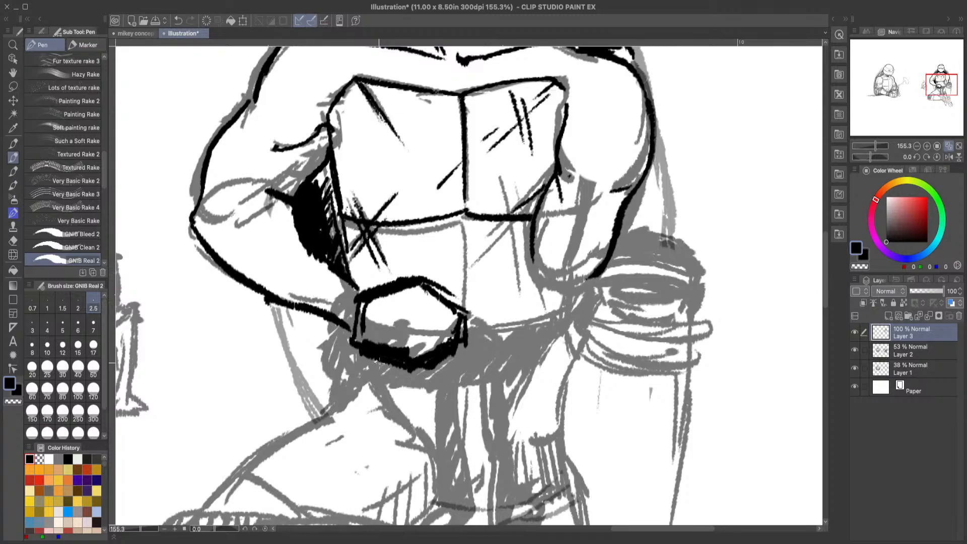
left_click(13, 240)
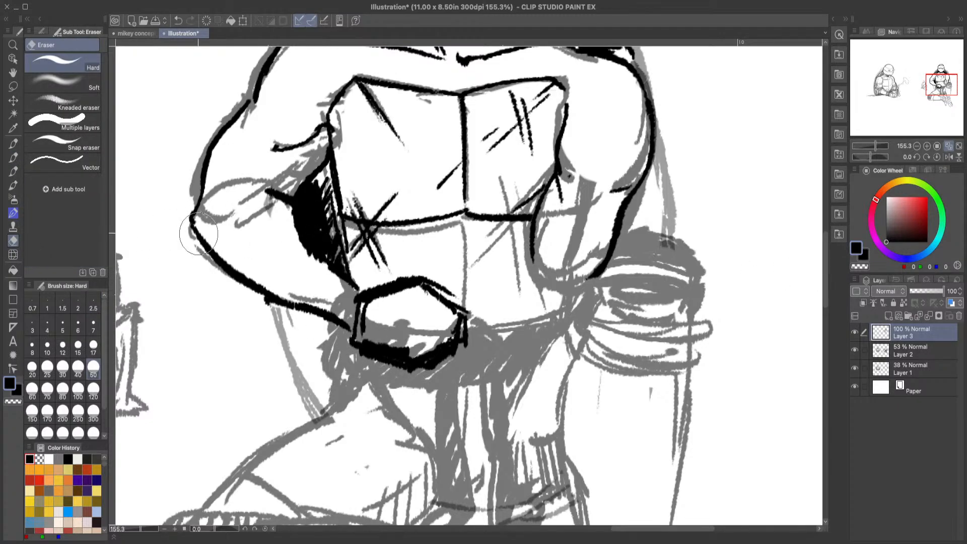
mouse_move(307, 261)
left_mouse_down()
mouse_move(282, 224)
mouse_move(326, 287)
left_mouse_up()
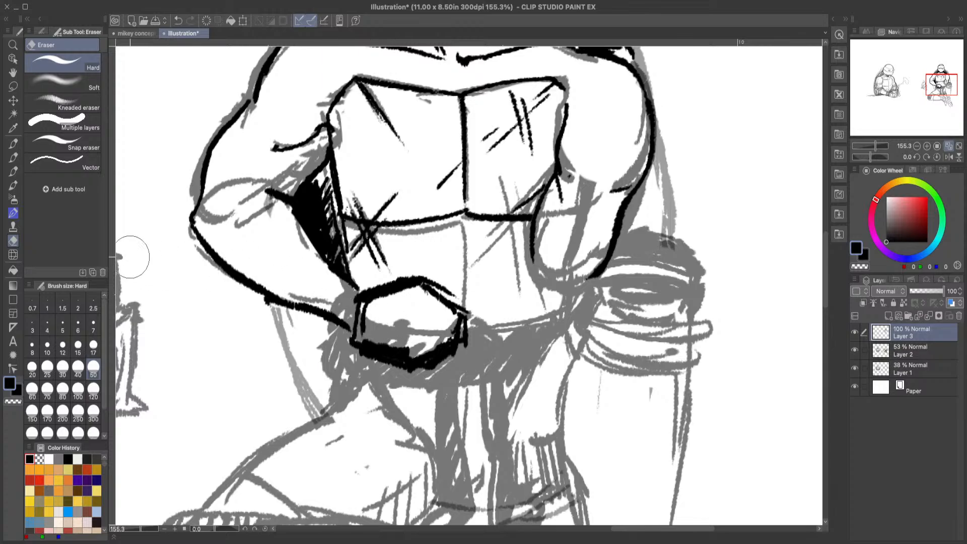
mouse_move(388, 315)
left_mouse_down()
mouse_move(356, 304)
mouse_move(377, 320)
mouse_move(368, 337)
left_mouse_up()
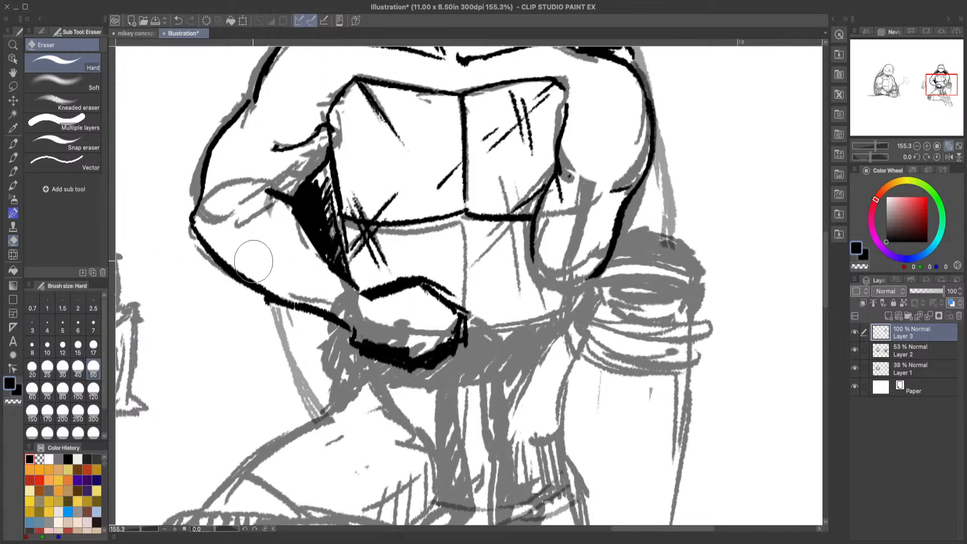
Step: Ink the shell edge below the left forearm down toward the thigh, shading its inner segments with heavy black strokes
left_click(17, 159)
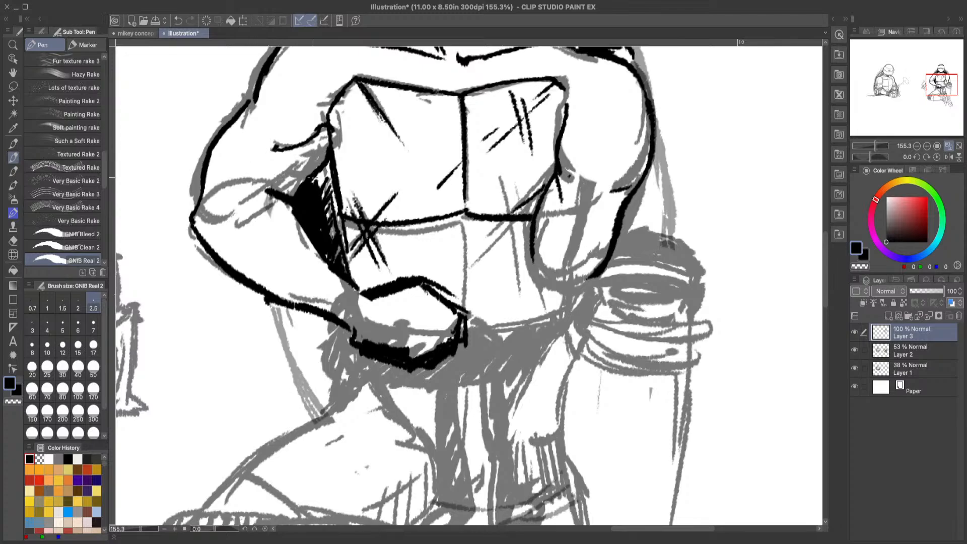
left_click_drag(824, 294, 817, 301)
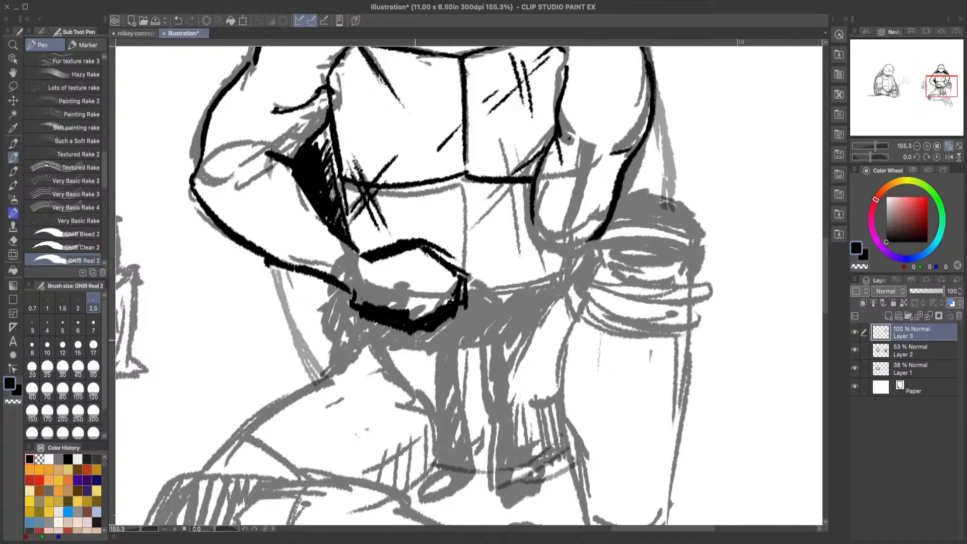
left_click_drag(271, 265, 308, 328)
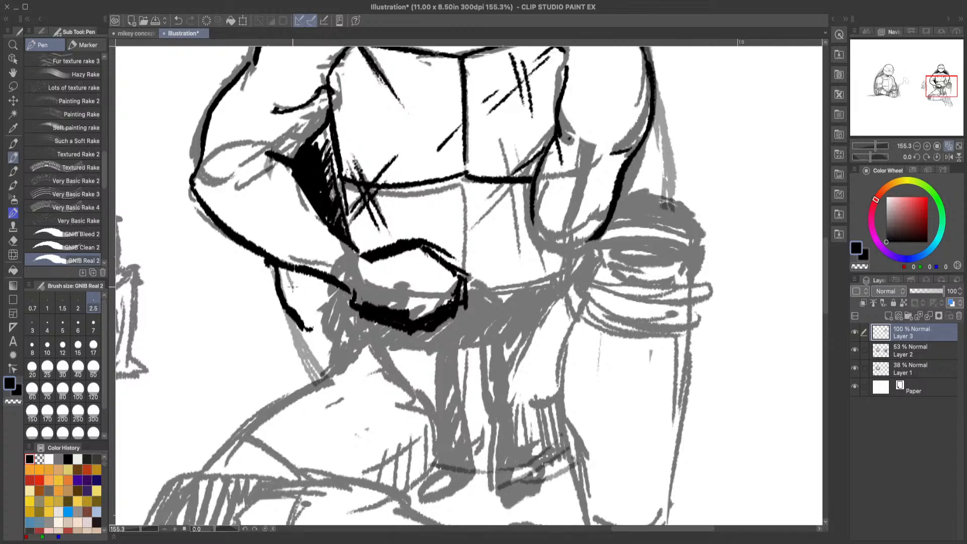
mouse_move(286, 274)
left_mouse_down()
mouse_move(315, 321)
mouse_move(295, 270)
mouse_move(284, 284)
mouse_move(292, 274)
mouse_move(308, 301)
left_mouse_up()
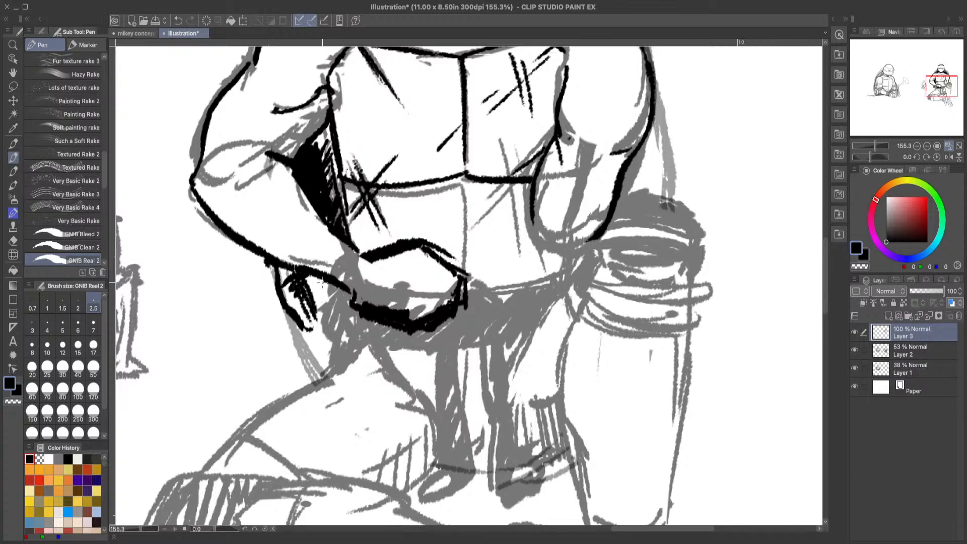
mouse_move(315, 281)
left_mouse_down()
mouse_move(325, 308)
mouse_move(342, 294)
mouse_move(314, 281)
mouse_move(318, 291)
left_mouse_up()
left_click_drag(306, 332, 327, 371)
left_click_drag(315, 328, 337, 372)
mouse_move(347, 290)
left_mouse_down()
mouse_move(319, 320)
mouse_move(341, 366)
mouse_move(330, 320)
mouse_move(343, 361)
left_mouse_up()
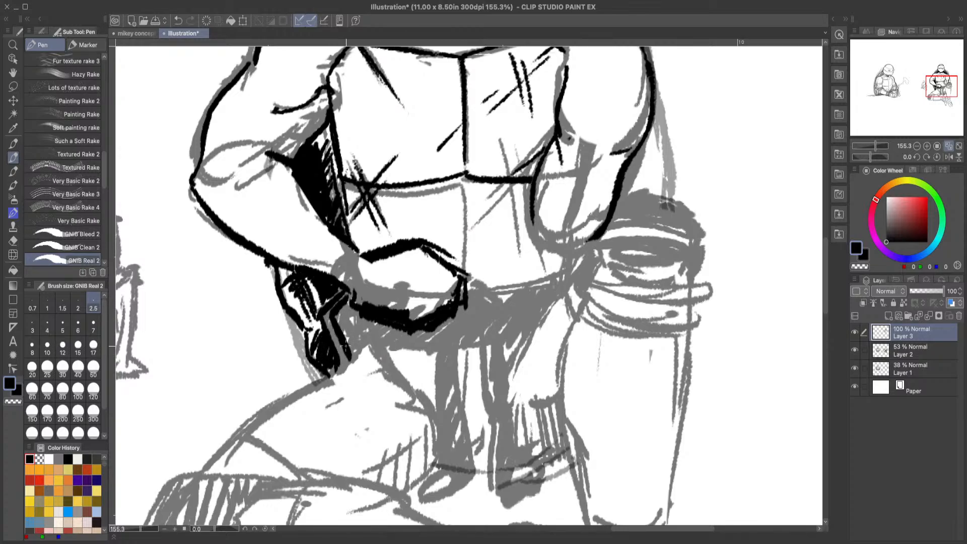
Step: Fill the shell area beside the waist with solid black and ink its slanted lower edge, redoing the first edge stroke
mouse_move(338, 315)
left_mouse_down()
mouse_move(350, 362)
mouse_move(364, 352)
left_mouse_up()
left_click_drag(354, 298, 362, 333)
left_click_drag(347, 294, 360, 319)
mouse_move(359, 317)
left_mouse_down()
mouse_move(365, 339)
mouse_move(375, 315)
mouse_move(429, 330)
mouse_move(439, 350)
mouse_move(399, 354)
mouse_move(366, 348)
left_mouse_up()
left_click_drag(353, 359, 330, 393)
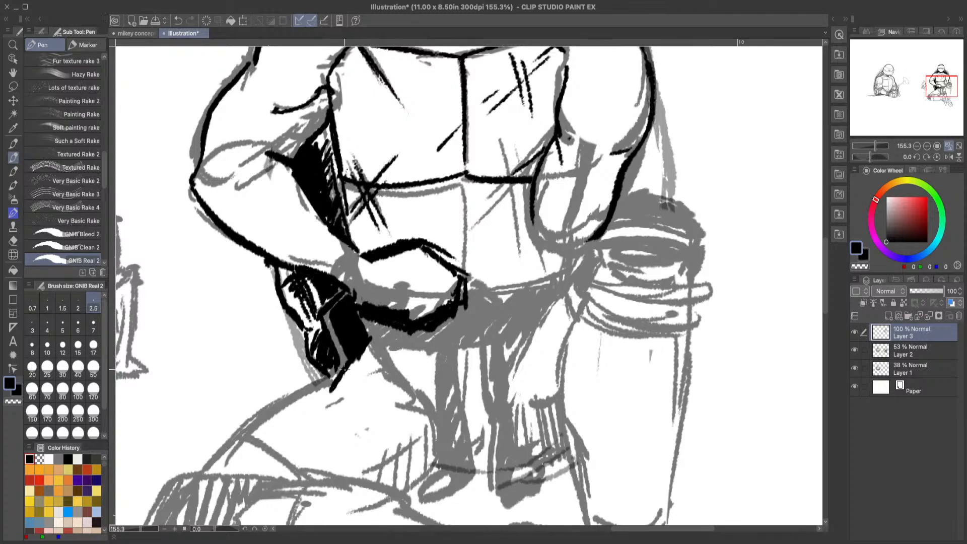
left_click(178, 21)
left_click(178, 20)
left_click_drag(371, 348, 322, 389)
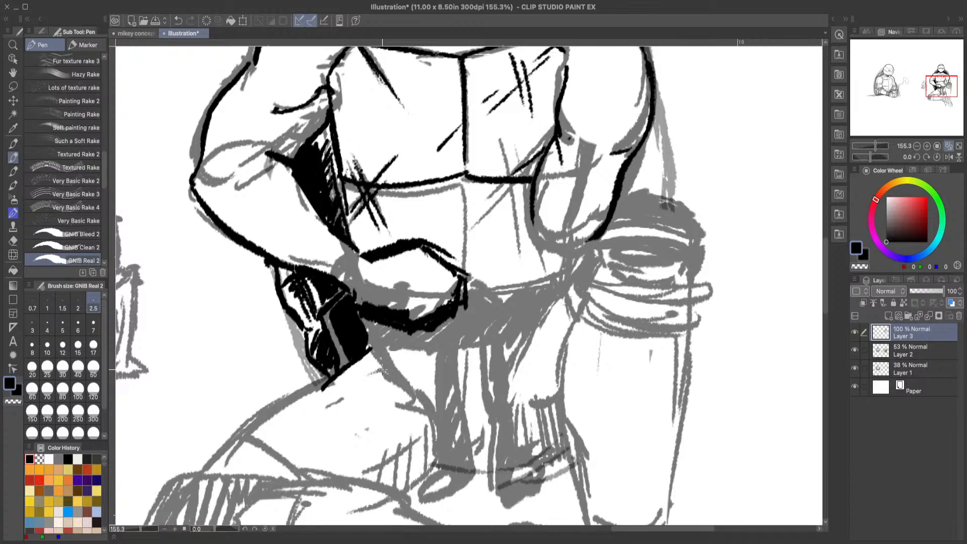
Step: Try joining the forearm shadow to the top of the left hand and inking its knuckle line and curled finger
left_click_drag(828, 265, 827, 237)
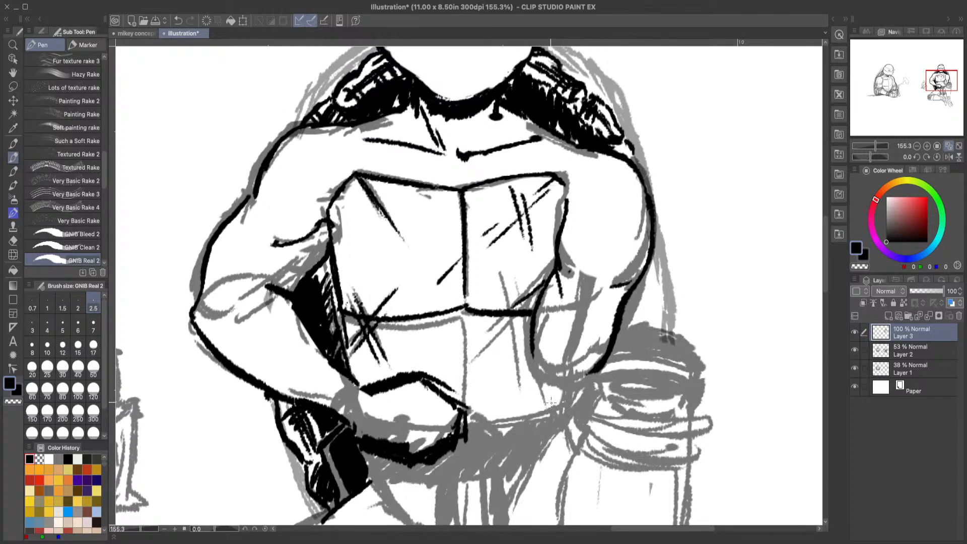
left_click_drag(352, 379, 371, 389)
left_click_drag(824, 267, 825, 297)
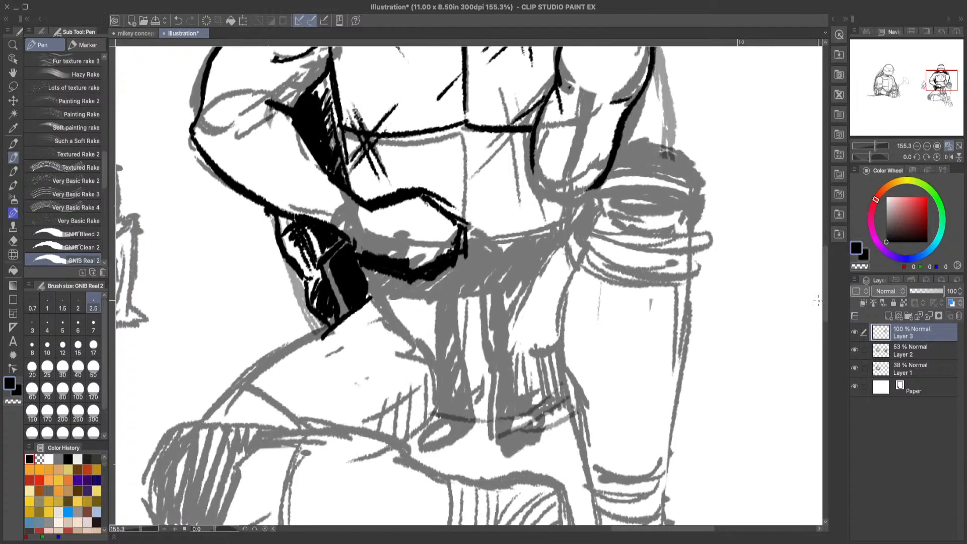
mouse_move(420, 219)
left_mouse_down()
mouse_move(446, 234)
mouse_move(452, 249)
mouse_move(442, 267)
left_mouse_up()
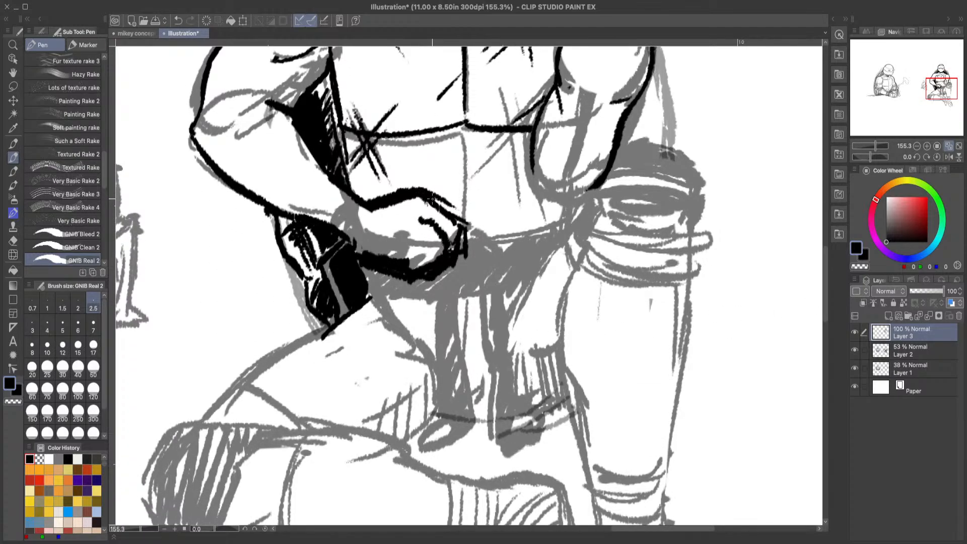
mouse_move(454, 219)
left_mouse_down()
mouse_move(474, 242)
mouse_move(470, 262)
mouse_move(475, 242)
mouse_move(449, 244)
mouse_move(451, 278)
mouse_move(427, 279)
left_mouse_up()
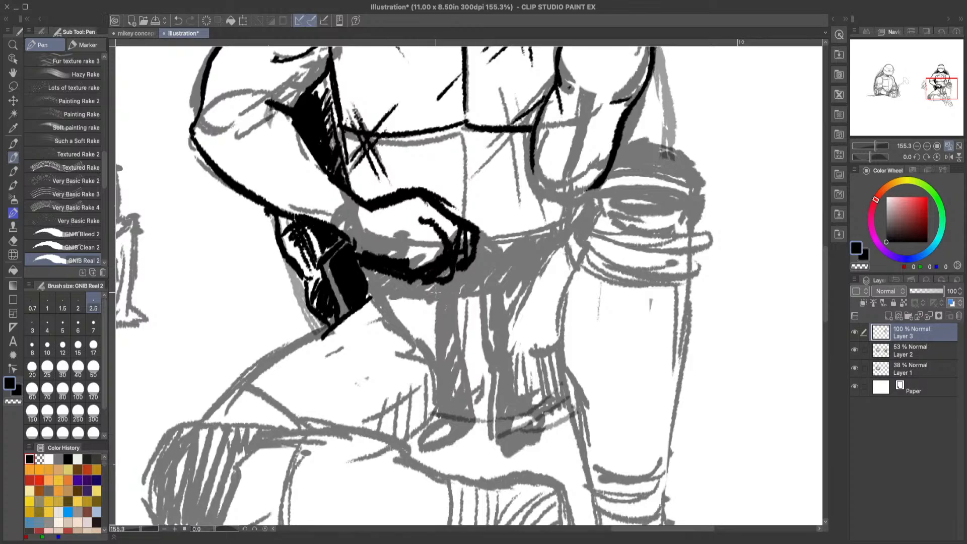
Step: Try cleaning up the finger by erasing its inner strokes, thinning the hand's top contour and redrawing the finger line
left_click(13, 241)
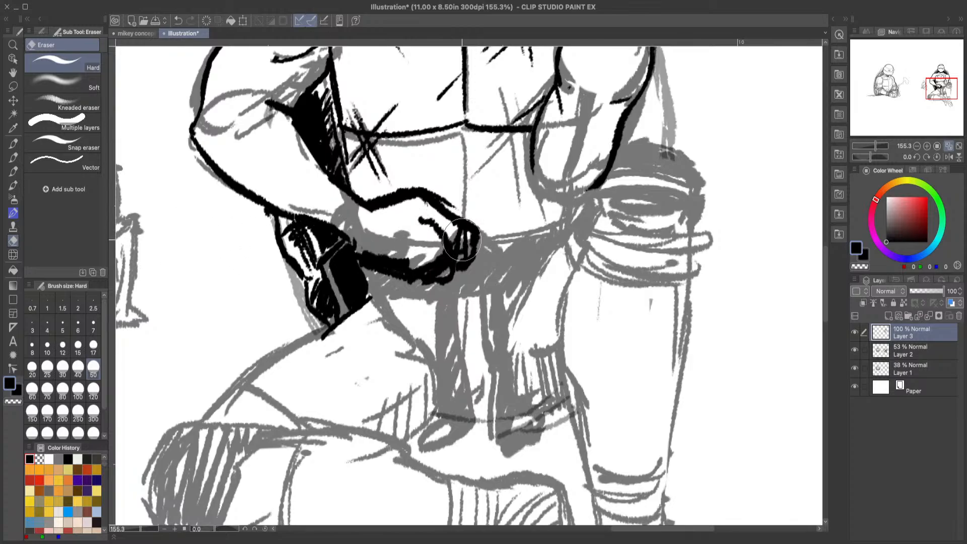
mouse_move(462, 240)
left_mouse_down()
mouse_move(430, 213)
mouse_move(476, 253)
mouse_move(446, 219)
mouse_move(460, 231)
mouse_move(414, 222)
left_mouse_up()
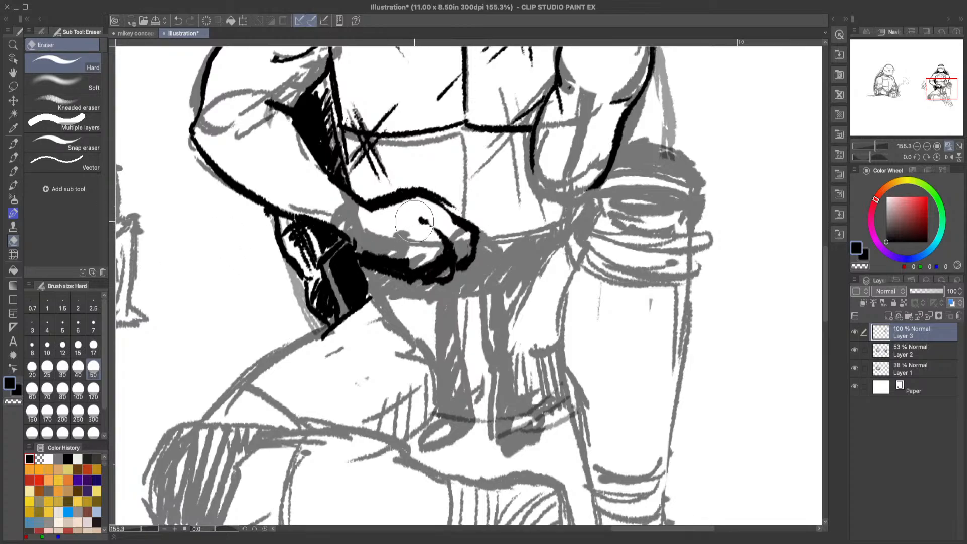
mouse_move(357, 214)
left_mouse_down()
mouse_move(408, 205)
mouse_move(390, 221)
mouse_move(358, 213)
mouse_move(414, 210)
left_mouse_up()
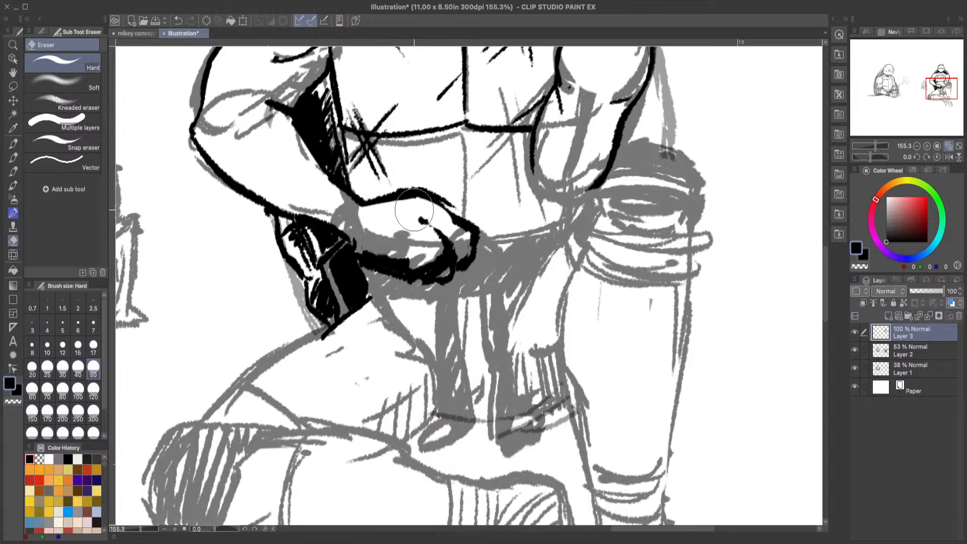
left_click(20, 157)
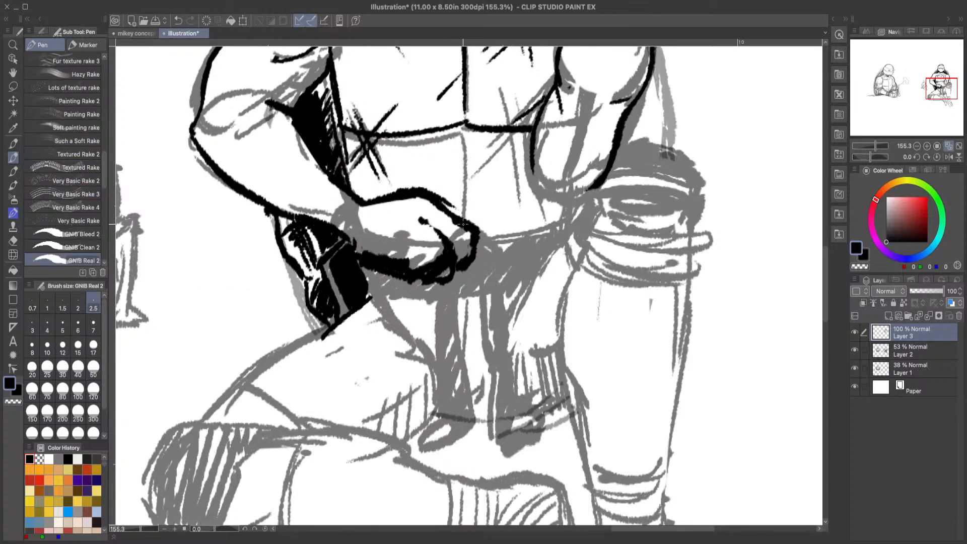
mouse_move(421, 218)
left_mouse_down()
mouse_move(455, 252)
mouse_move(437, 247)
mouse_move(439, 257)
mouse_move(420, 263)
mouse_move(366, 251)
mouse_move(355, 236)
mouse_move(429, 275)
mouse_move(460, 278)
left_mouse_up()
Step: Re-ink the left forearm's lower line and the hand's underside with a thinner contour, adding a small curl for the thumb
key("e")
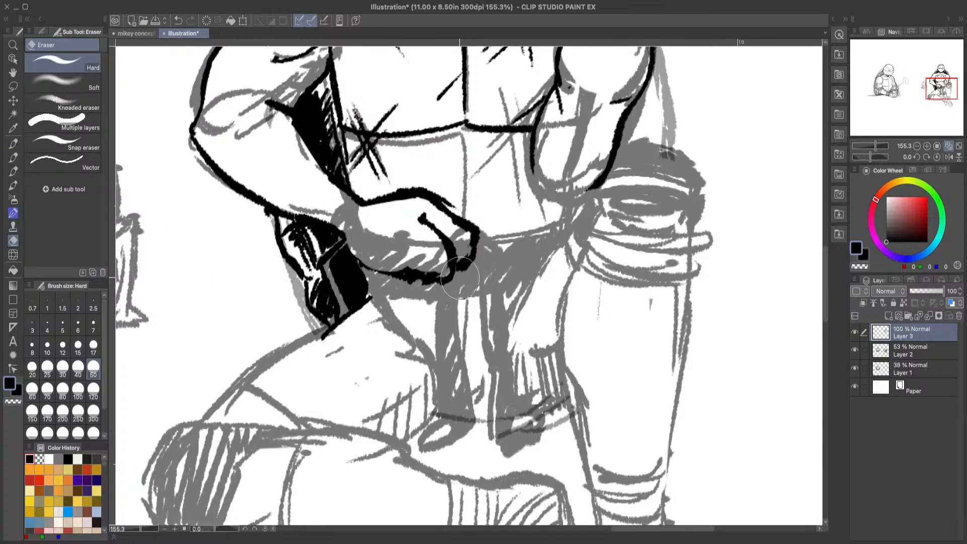
left_click(13, 157)
mouse_move(344, 236)
left_mouse_down()
mouse_move(375, 267)
mouse_move(360, 264)
mouse_move(406, 269)
mouse_move(396, 259)
mouse_move(424, 272)
left_mouse_up()
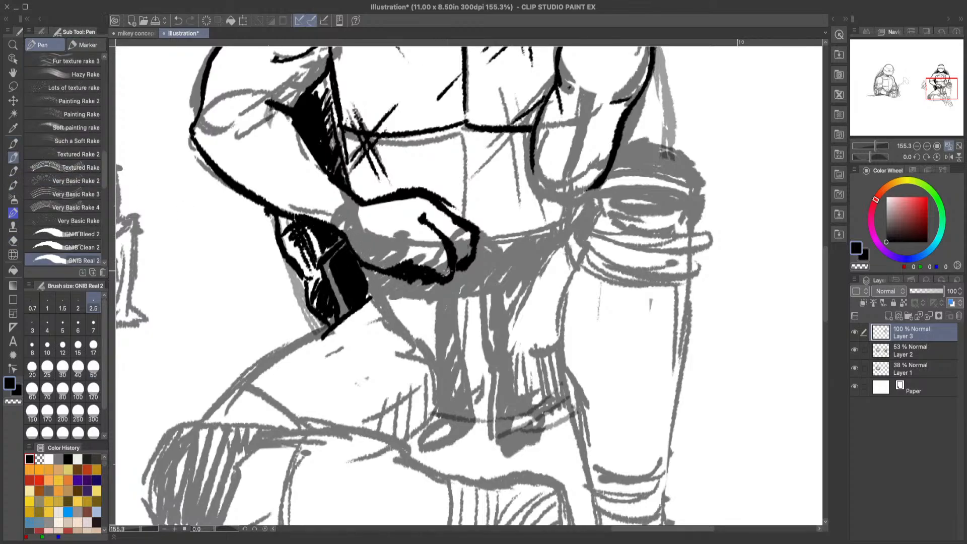
left_click(13, 241)
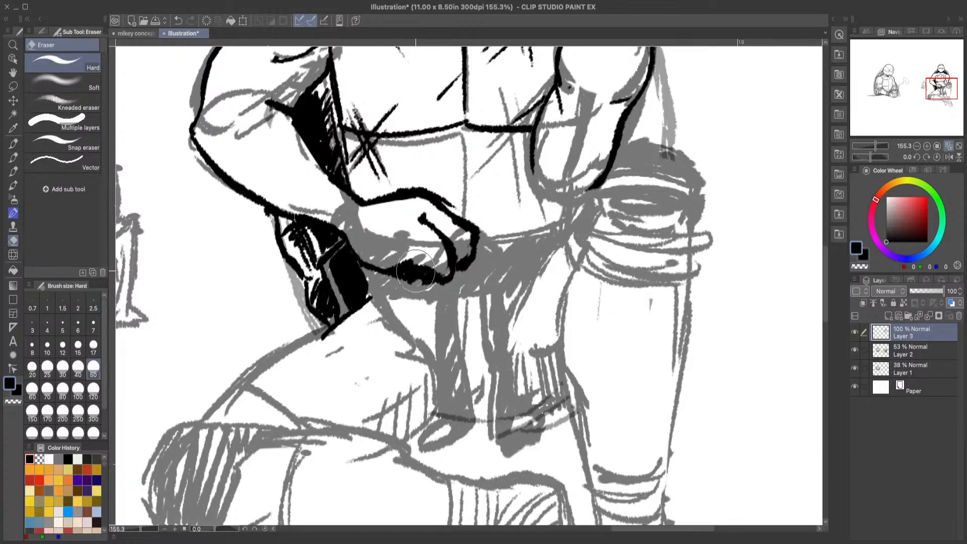
left_click_drag(399, 284, 438, 300)
mouse_move(397, 256)
left_mouse_down()
mouse_move(460, 284)
mouse_move(444, 253)
left_mouse_up()
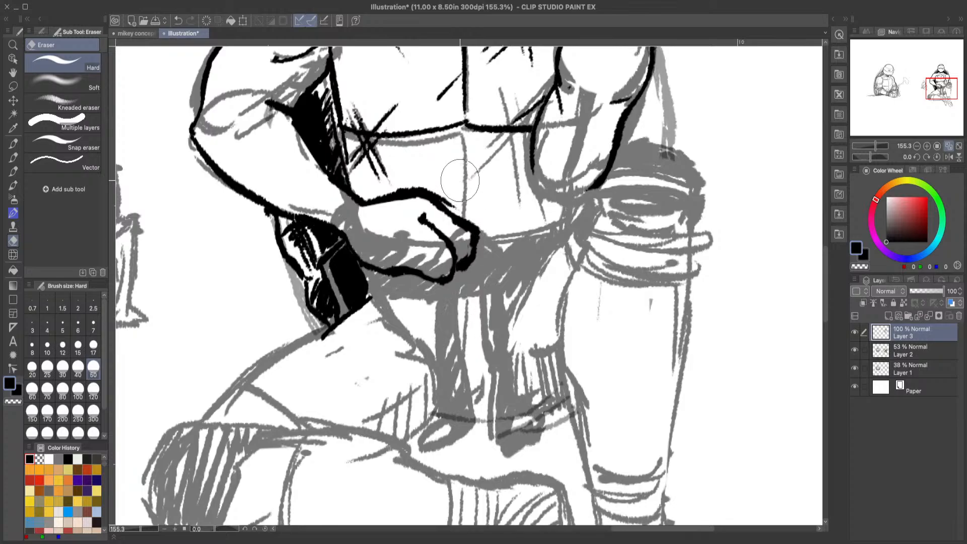
mouse_move(454, 203)
left_mouse_down()
mouse_move(434, 181)
mouse_move(443, 193)
left_mouse_up()
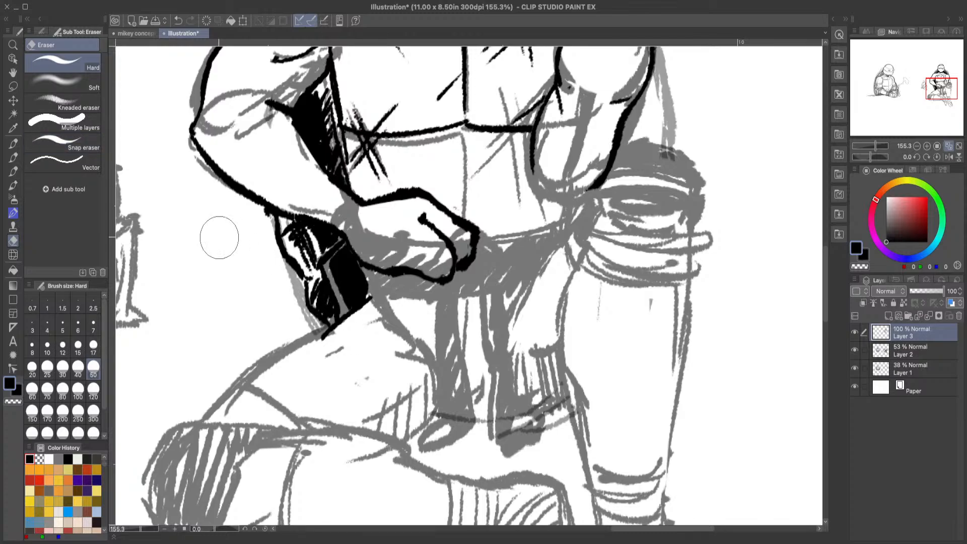
left_click(15, 159)
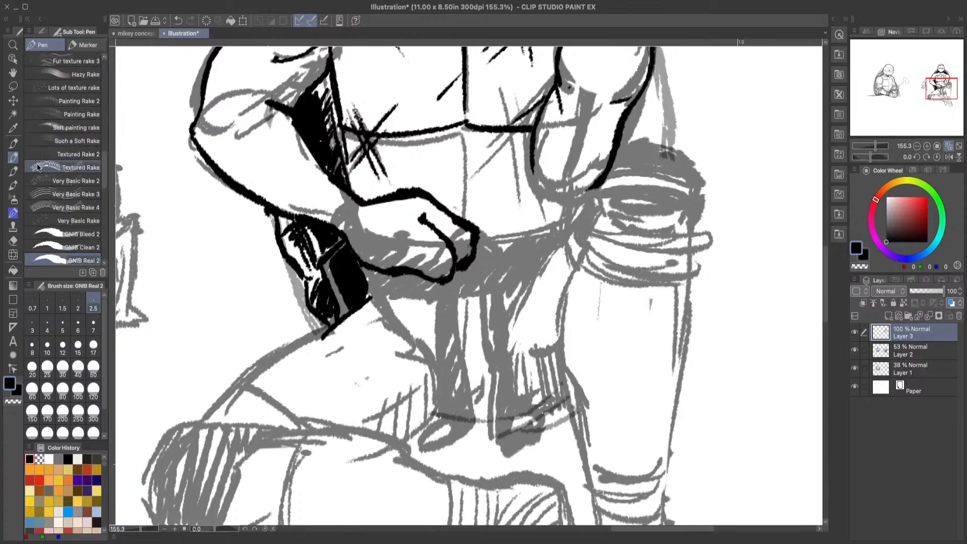
left_click_drag(416, 270, 392, 253)
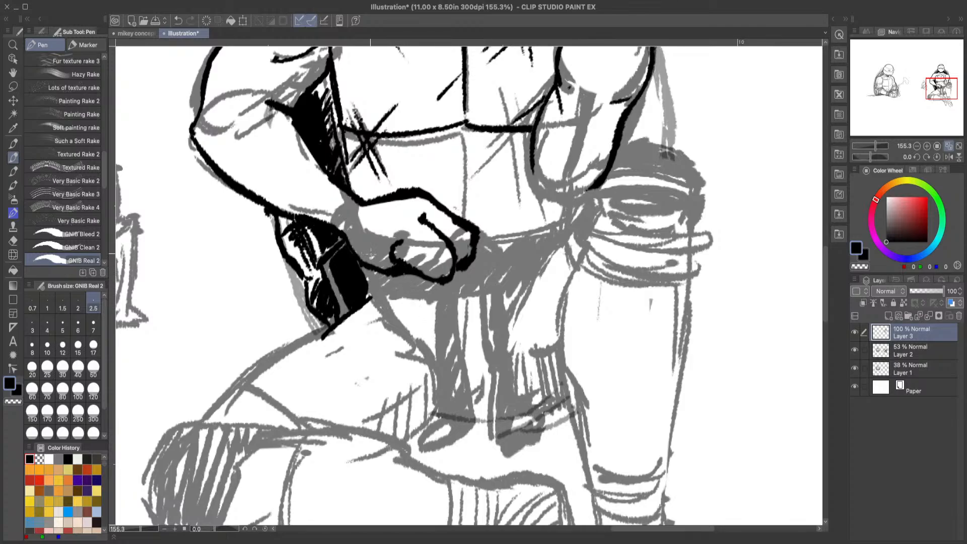
Step: Erase the inked left hand and draw a new forearm top line from the black shadow across the lower chest plate
left_click(13, 240)
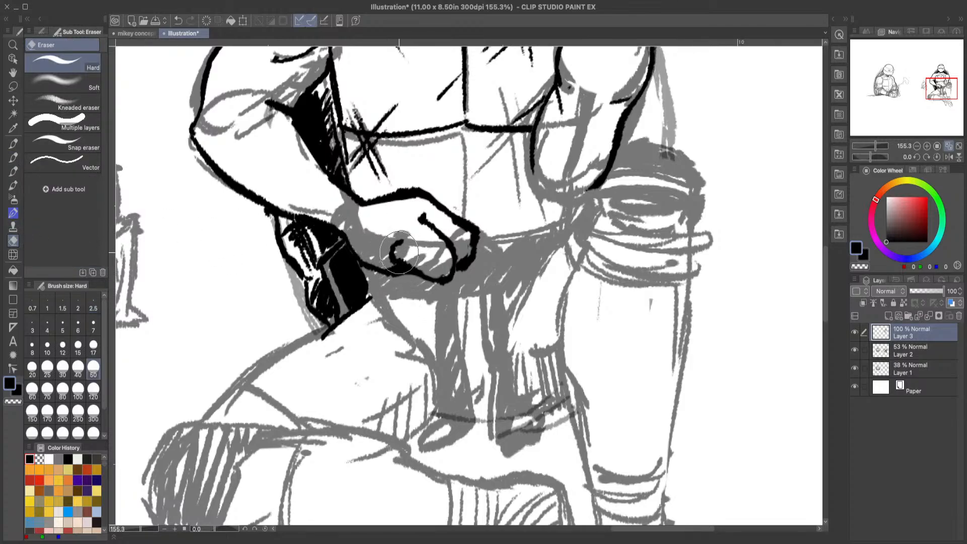
mouse_move(398, 252)
left_mouse_down()
mouse_move(413, 282)
mouse_move(443, 226)
mouse_move(479, 222)
mouse_move(407, 210)
mouse_move(403, 201)
mouse_move(347, 202)
left_mouse_up()
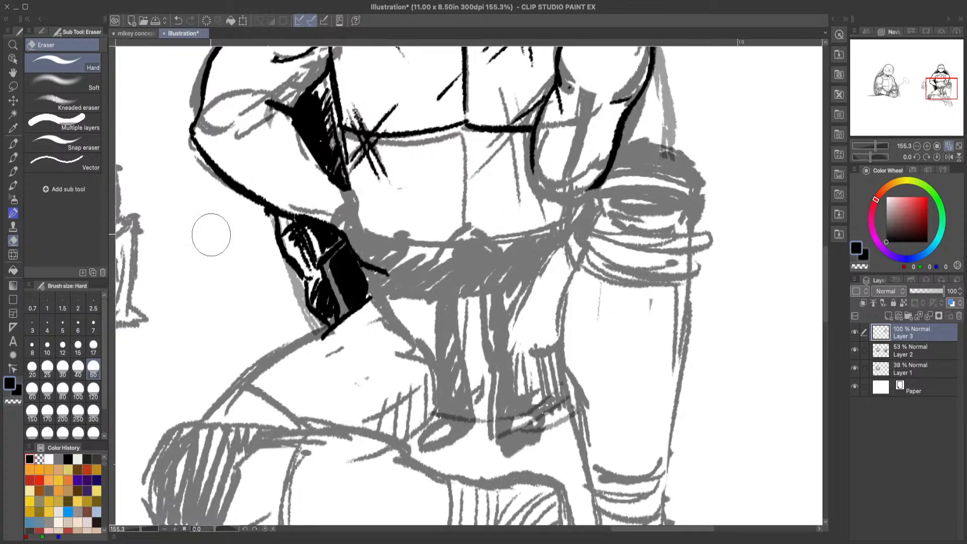
left_click(13, 157)
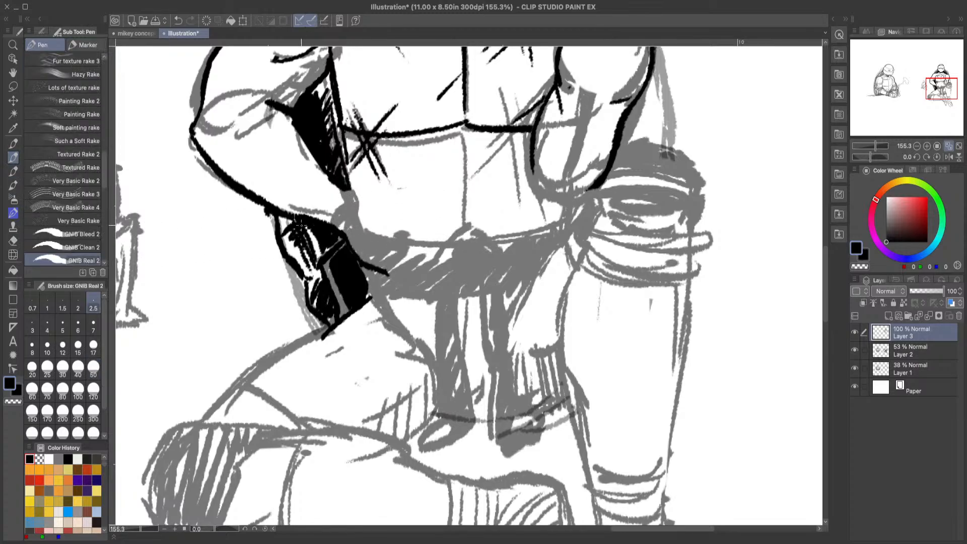
left_click_drag(347, 190, 416, 214)
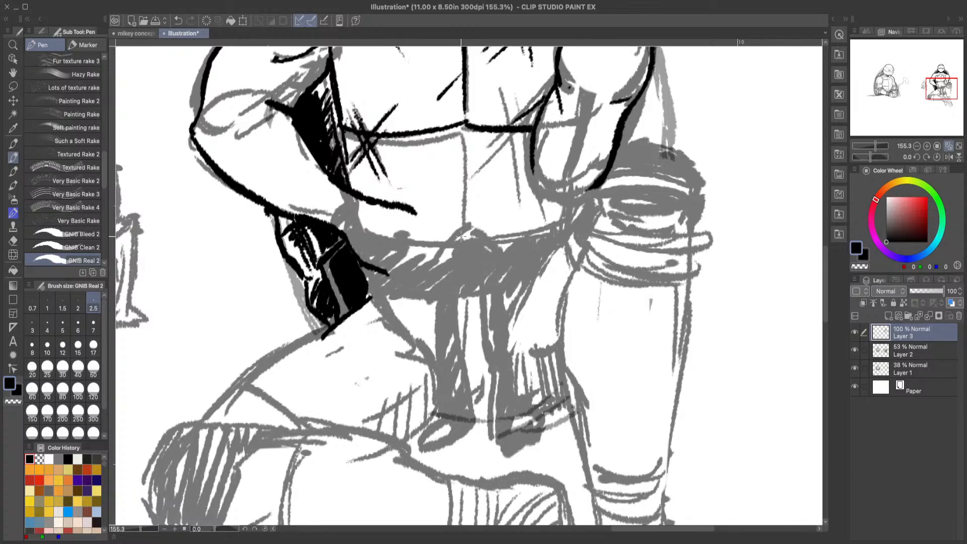
Step: Check the whole drawing with Layer 2 briefly hidden, and hide the rough sketch on Layer 1
left_click_drag(825, 281, 834, 219)
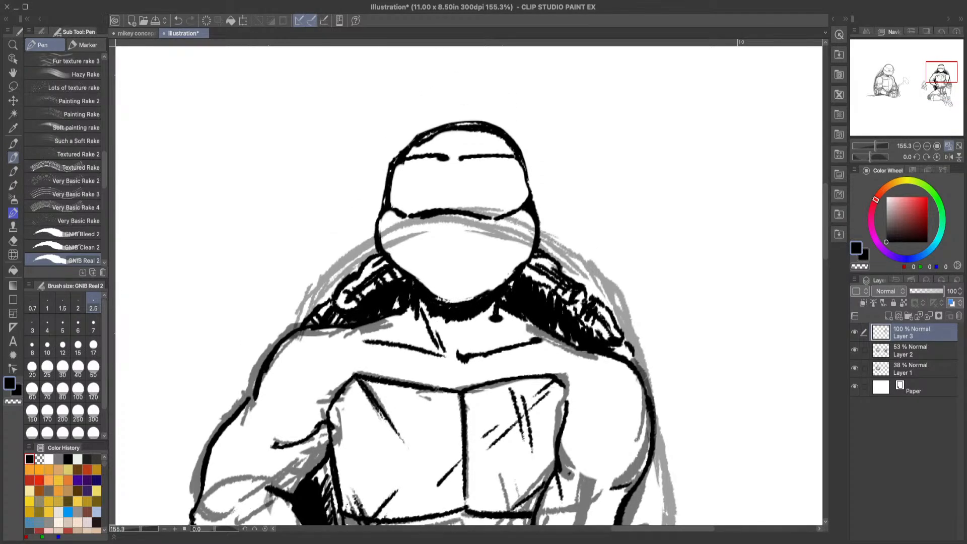
left_click(929, 504)
left_click(949, 146)
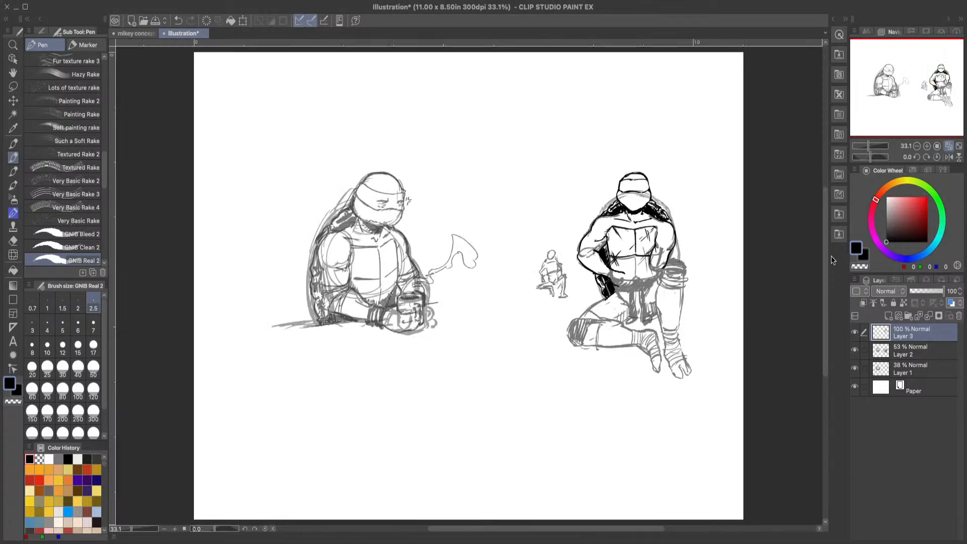
left_click(854, 351)
left_click(855, 351)
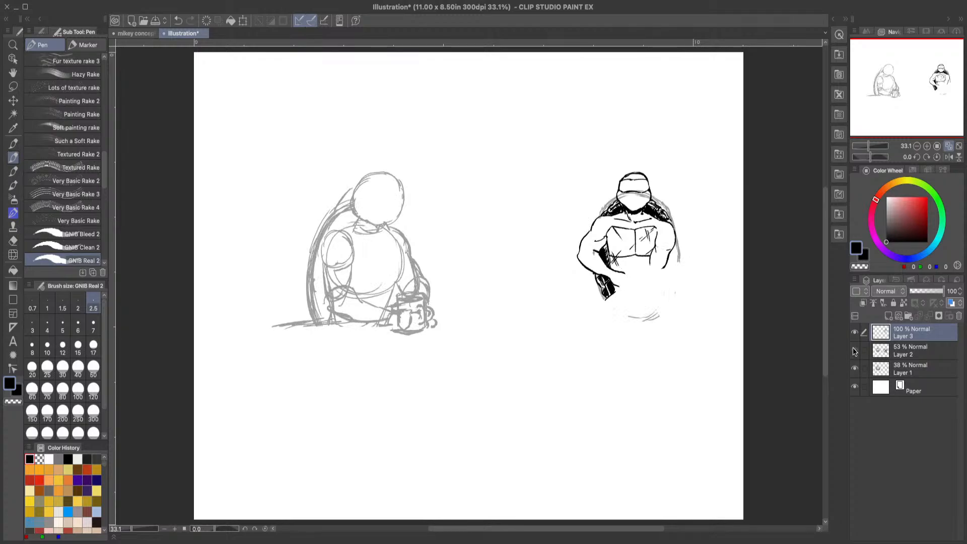
left_click(855, 370)
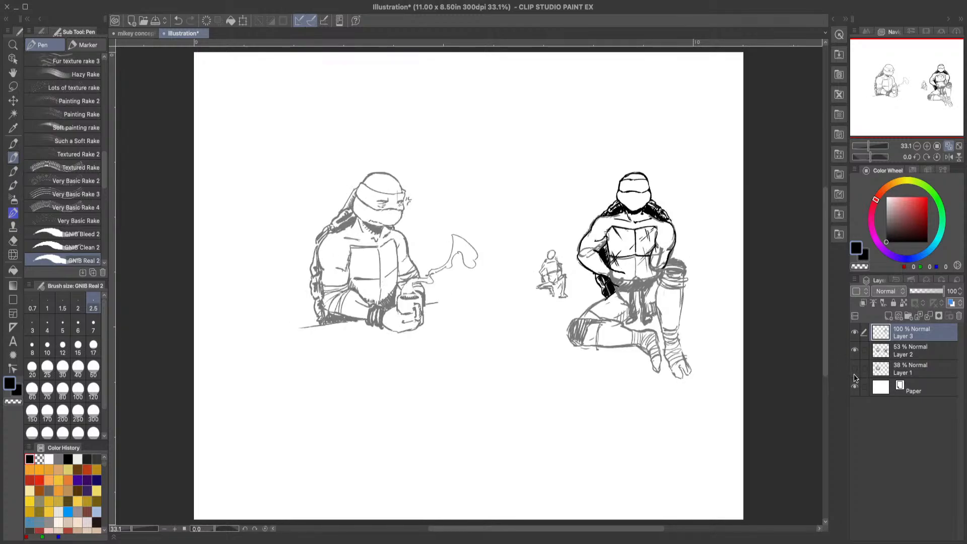
left_click(13, 45)
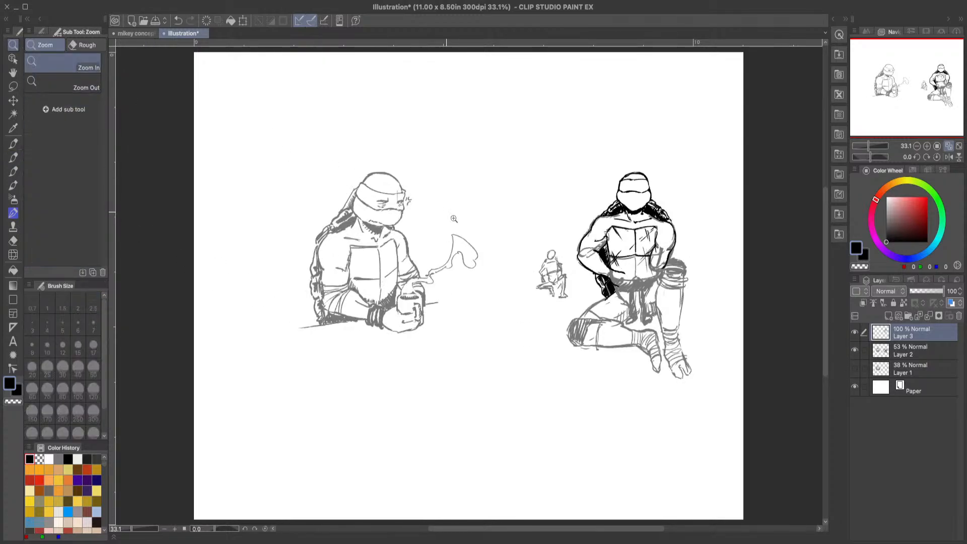
Step: Examine the arm wraps and belt gear on the turtles in mikey concept art, and return to the illustration
left_click(135, 33)
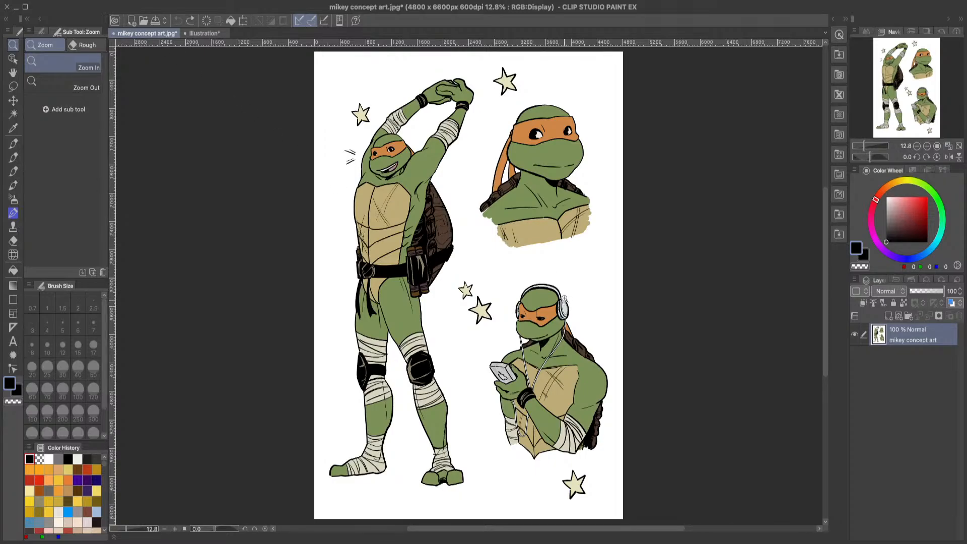
left_click_drag(463, 234, 492, 278)
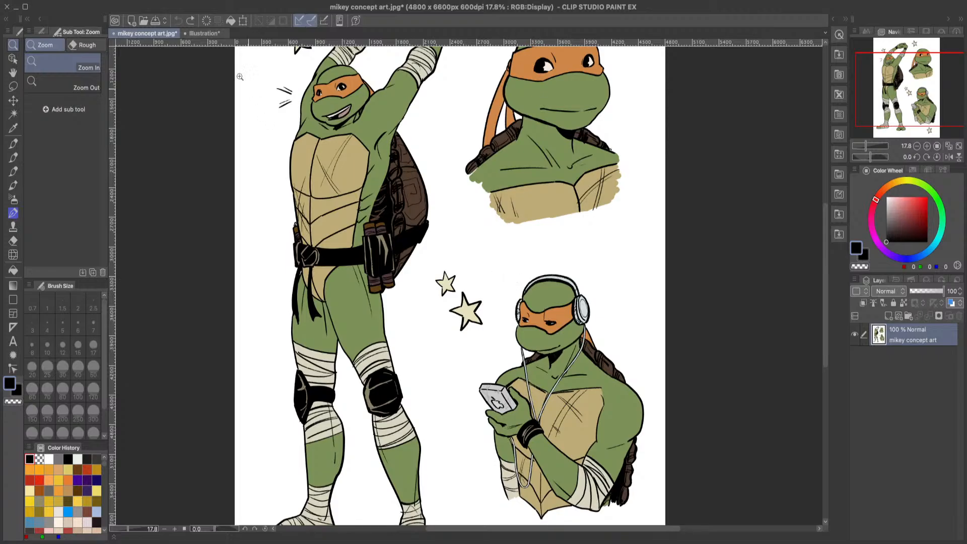
left_click(217, 33)
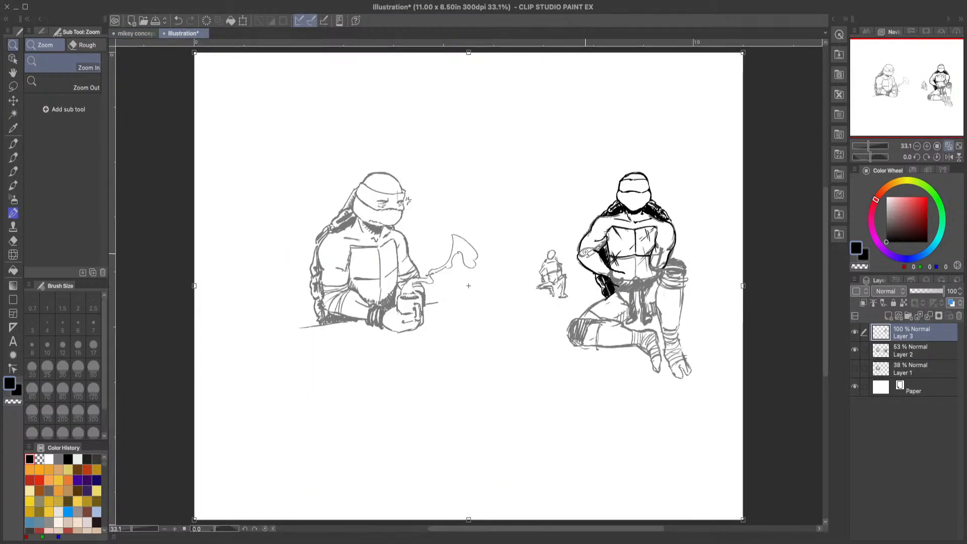
Step: Ink the wrapped bandage bands around the seated turtle's left elbow with the GNIB Real 2 pen
left_click_drag(675, 263, 723, 274)
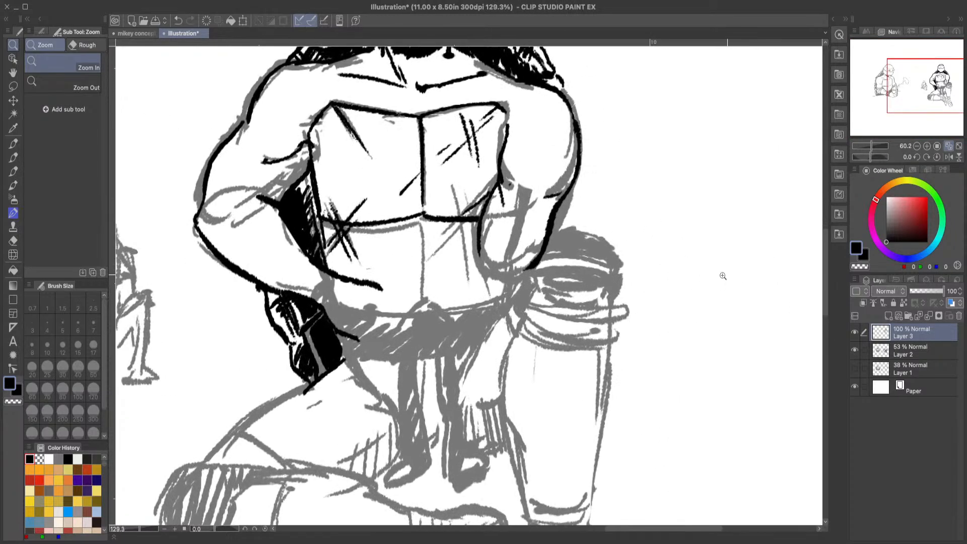
left_click(13, 158)
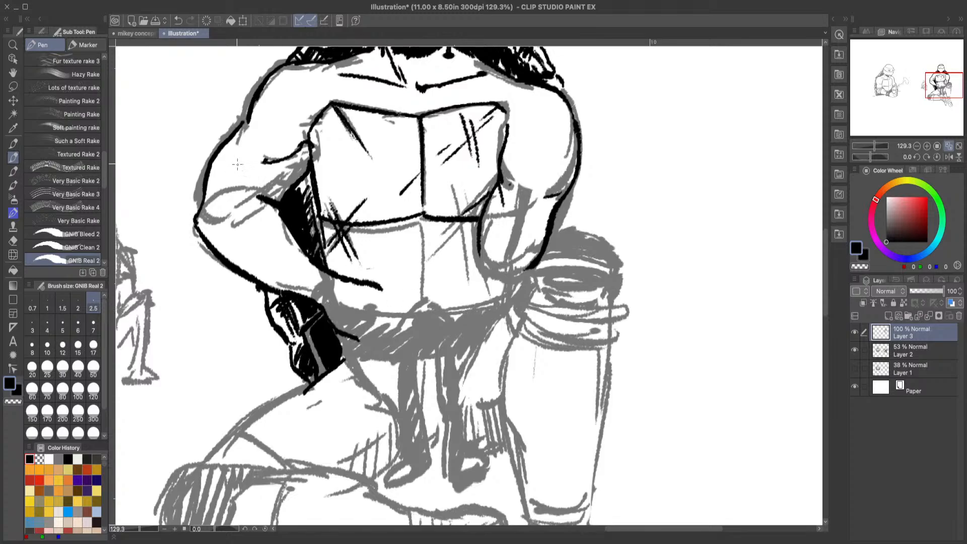
left_click_drag(213, 153, 290, 184)
mouse_move(217, 258)
left_mouse_down()
mouse_move(279, 212)
mouse_move(207, 239)
left_mouse_up()
mouse_move(272, 192)
left_mouse_down()
mouse_move(212, 208)
mouse_move(281, 178)
mouse_move(212, 181)
mouse_move(261, 190)
mouse_move(231, 175)
mouse_move(273, 185)
mouse_move(203, 201)
left_mouse_up()
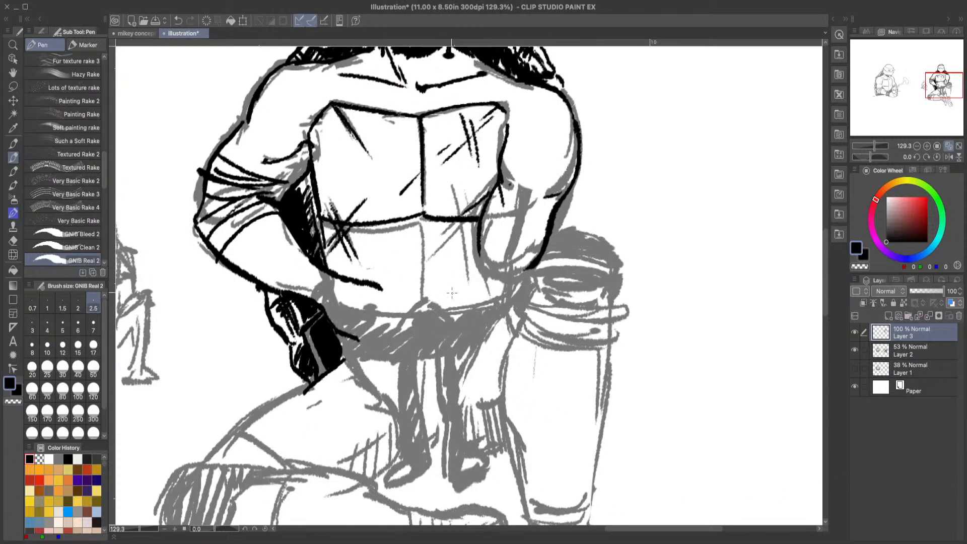
Step: Try inking the hand at the waist with finger, knuckle and thumb lines, and erase it back to the forearm line
mouse_move(372, 288)
left_mouse_down()
mouse_move(410, 305)
mouse_move(411, 319)
mouse_move(390, 304)
mouse_move(403, 341)
left_mouse_up()
left_click_drag(393, 283, 413, 331)
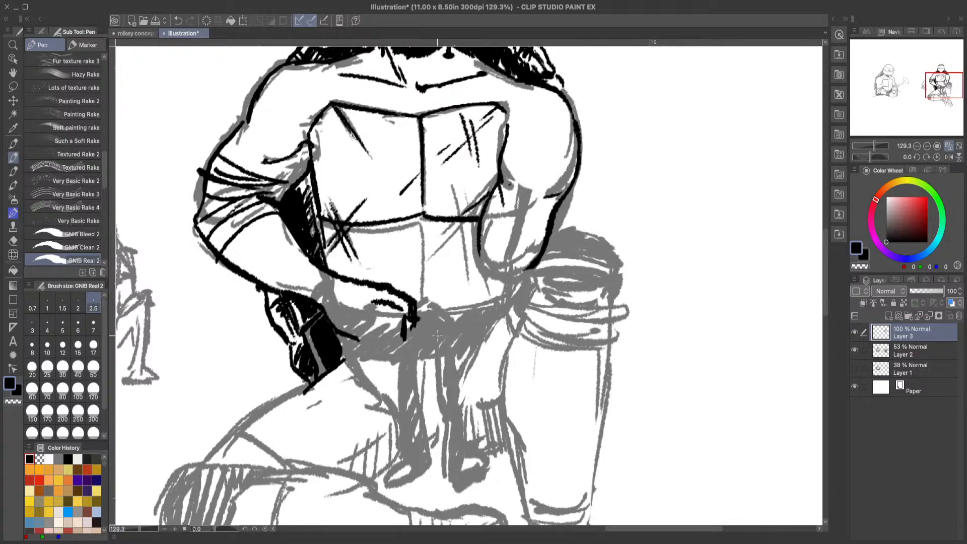
key("c")
mouse_move(404, 297)
left_mouse_down()
mouse_move(409, 332)
mouse_move(395, 299)
left_mouse_up()
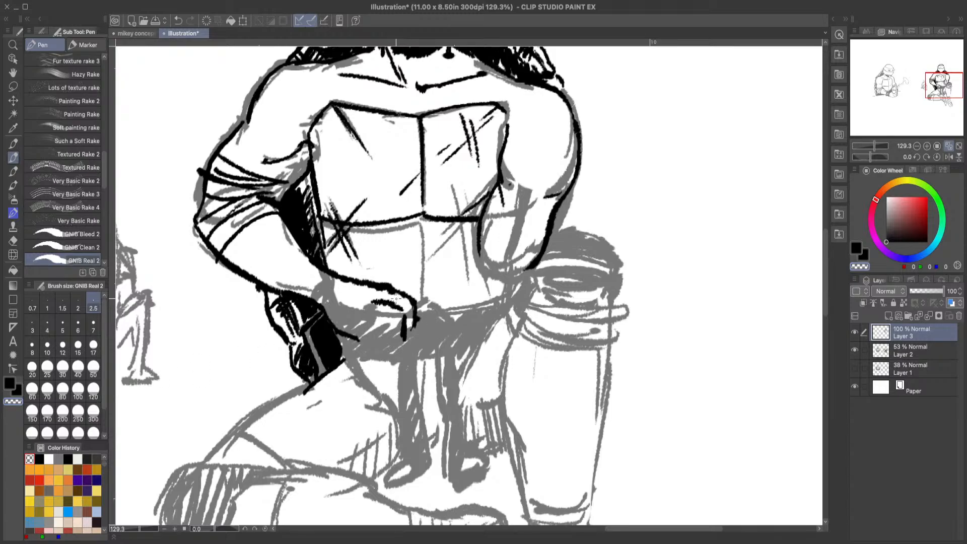
key("c")
mouse_move(359, 331)
left_mouse_down()
mouse_move(405, 343)
mouse_move(383, 318)
mouse_move(388, 330)
mouse_move(412, 330)
mouse_move(409, 337)
left_mouse_up()
mouse_move(372, 278)
left_mouse_down()
mouse_move(410, 290)
mouse_move(403, 283)
left_mouse_up()
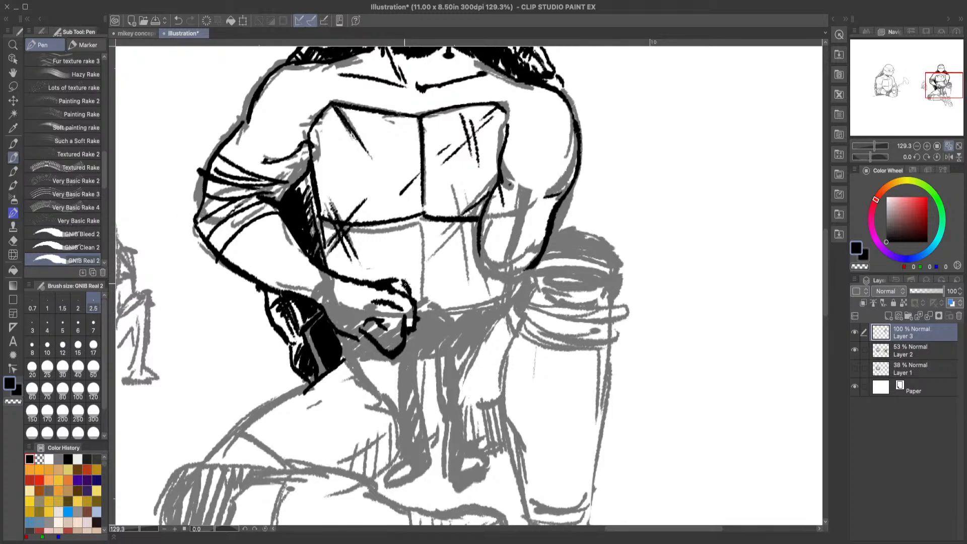
left_click(14, 242)
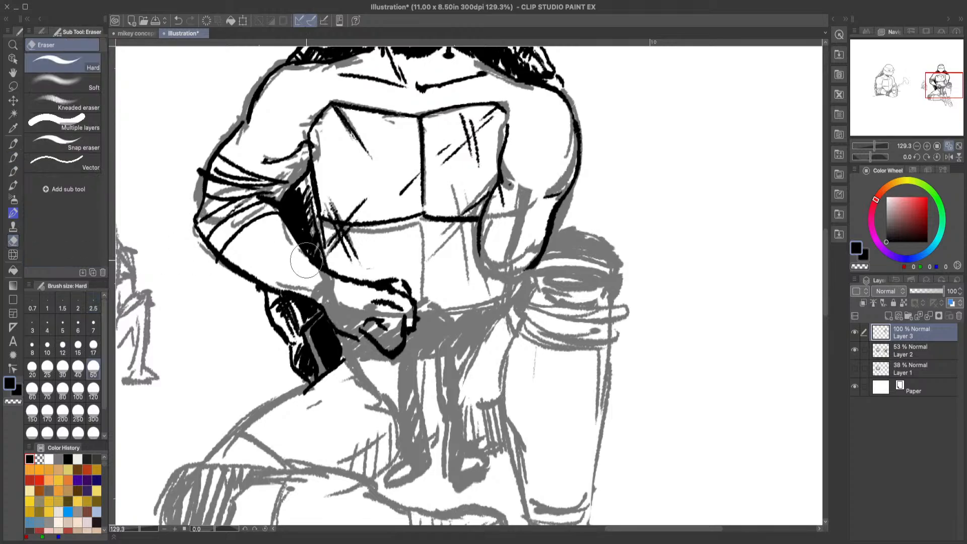
left_click_drag(390, 272, 403, 307)
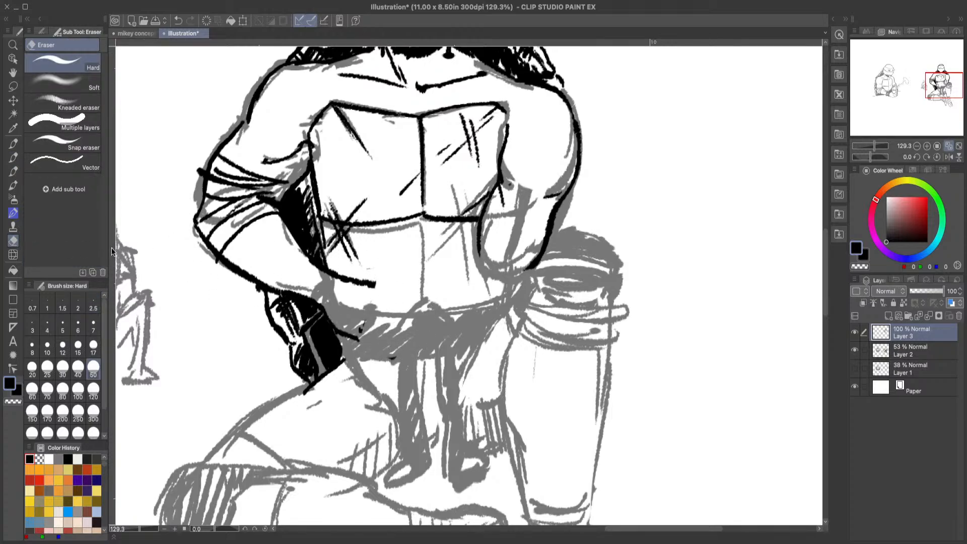
Step: Redraw the left hand as a rounded fist over the belt with short knuckle lines, and trim the ink near the knuckles
left_click(14, 157)
mouse_move(360, 276)
left_mouse_down()
mouse_move(391, 289)
mouse_move(414, 314)
mouse_move(383, 347)
mouse_move(353, 338)
mouse_move(351, 317)
mouse_move(359, 326)
mouse_move(404, 306)
mouse_move(411, 325)
mouse_move(391, 305)
mouse_move(411, 340)
left_mouse_up()
left_click_drag(401, 307, 410, 313)
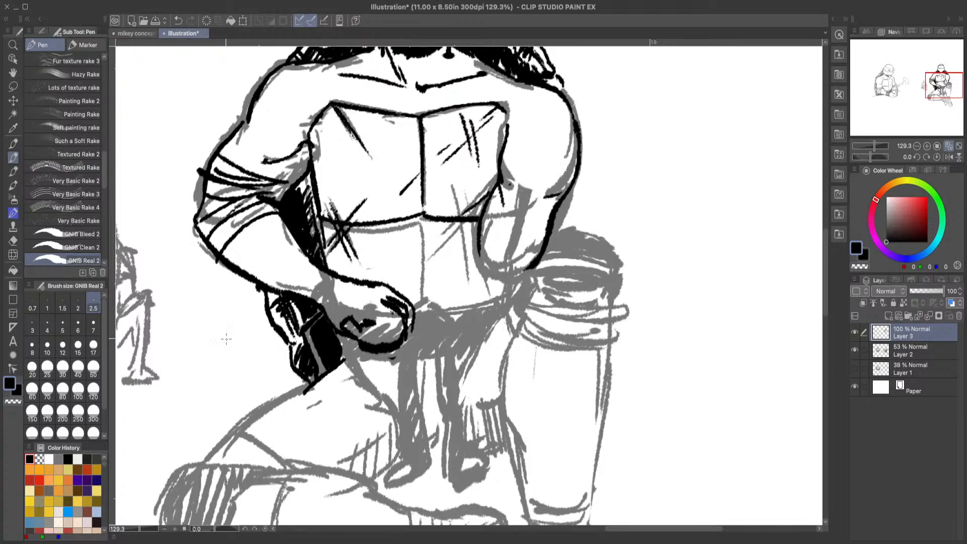
left_click(13, 401)
left_click_drag(392, 301, 403, 308)
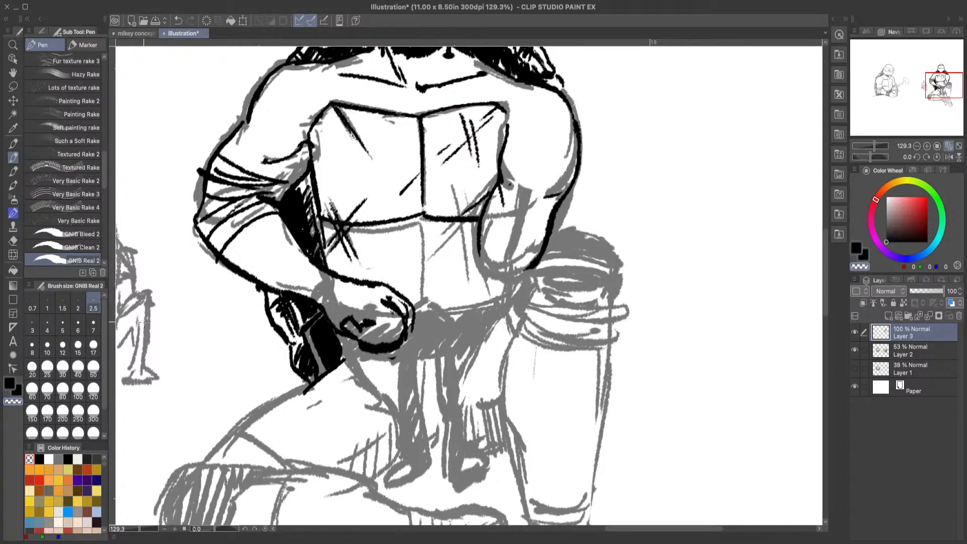
Step: Reinforce the outer curve of the fist's thumb in black and thin its lines with transparent ink
left_click(9, 383)
left_click_drag(355, 319, 341, 330)
left_click_drag(343, 337, 358, 349)
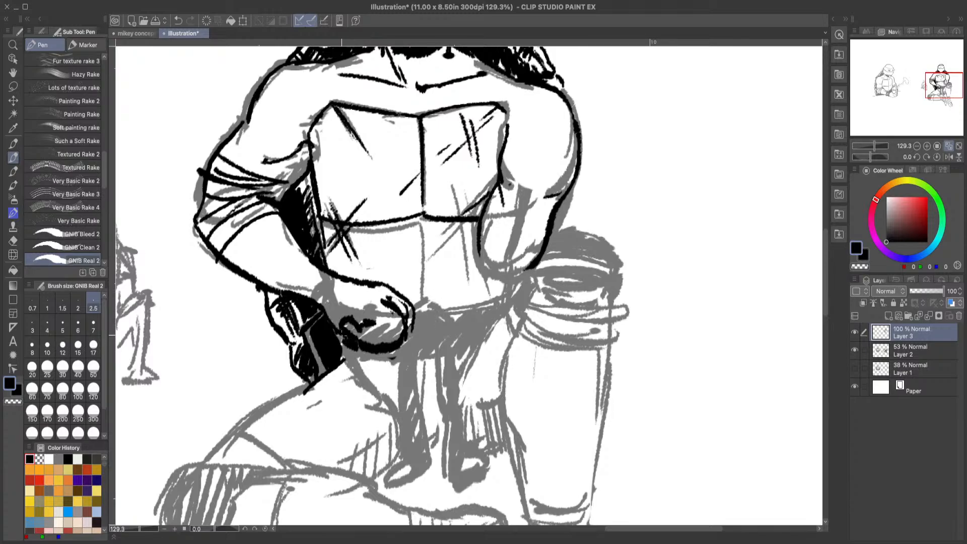
left_click(13, 401)
mouse_move(345, 330)
left_mouse_down()
mouse_move(363, 347)
mouse_move(400, 344)
left_mouse_up()
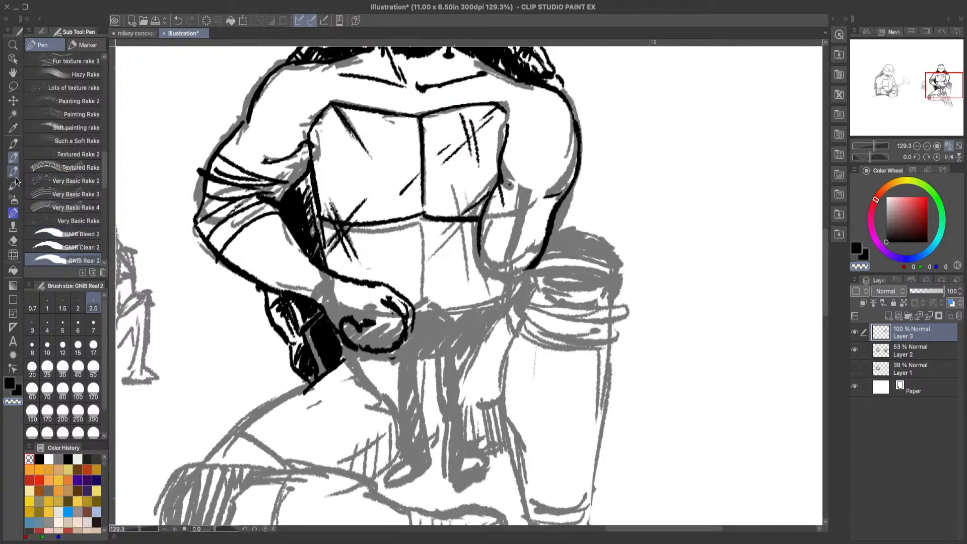
Step: Ink an angular belt buckle in black beside the fist at the waist
left_click(10, 384)
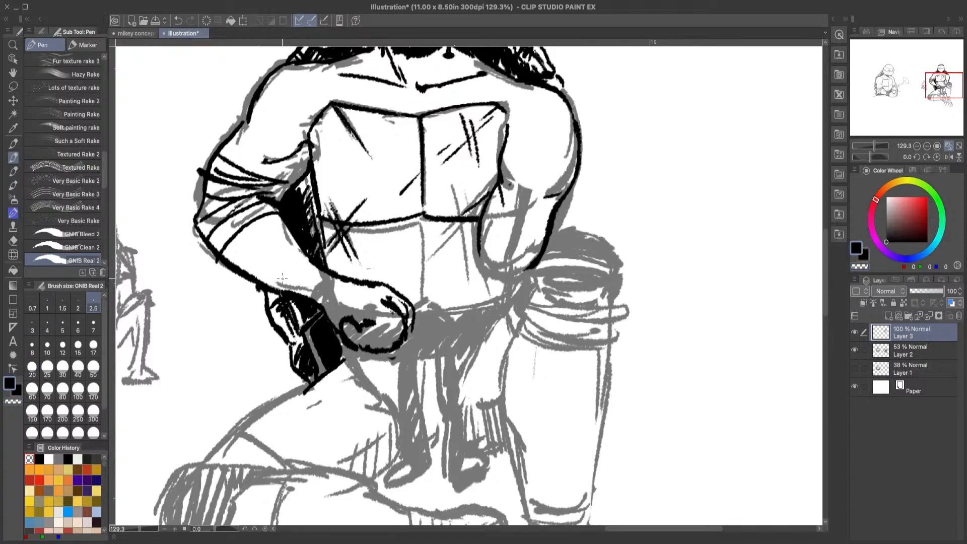
left_click_drag(296, 234, 307, 243)
mouse_move(612, 530)
left_mouse_down()
mouse_move(593, 532)
mouse_move(625, 531)
left_mouse_up()
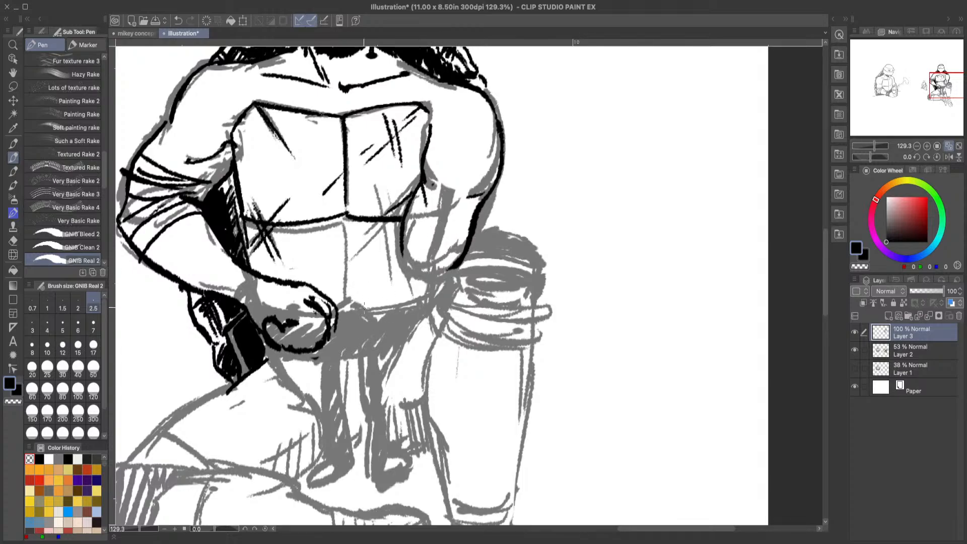
mouse_move(334, 311)
left_mouse_down()
mouse_move(352, 298)
mouse_move(376, 321)
mouse_move(350, 348)
mouse_move(358, 341)
mouse_move(335, 331)
mouse_move(336, 317)
left_mouse_up()
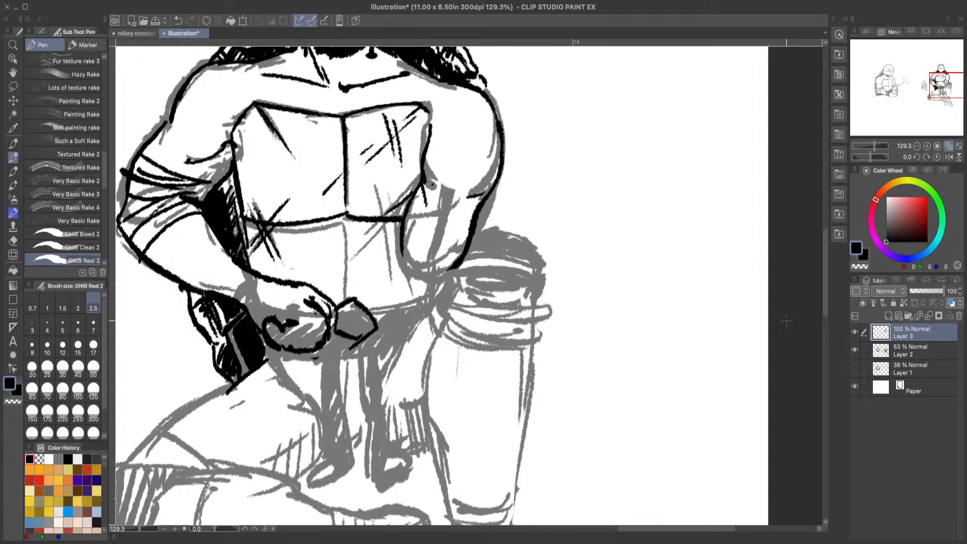
Step: Ink the chest plate's vertical centre line from the horizontal seam down toward the belt
mouse_move(825, 272)
left_mouse_down()
mouse_move(824, 240)
mouse_move(827, 261)
left_mouse_up()
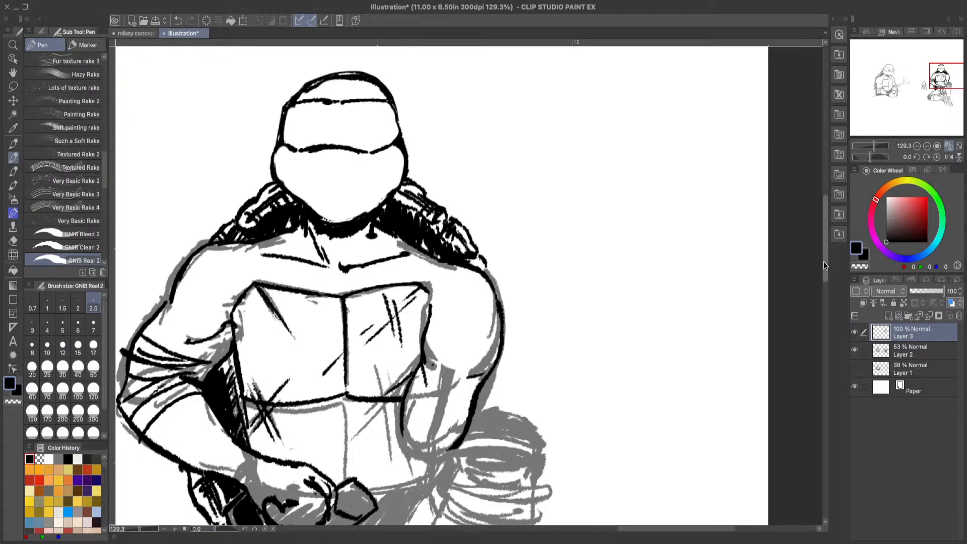
left_click_drag(826, 267, 829, 286)
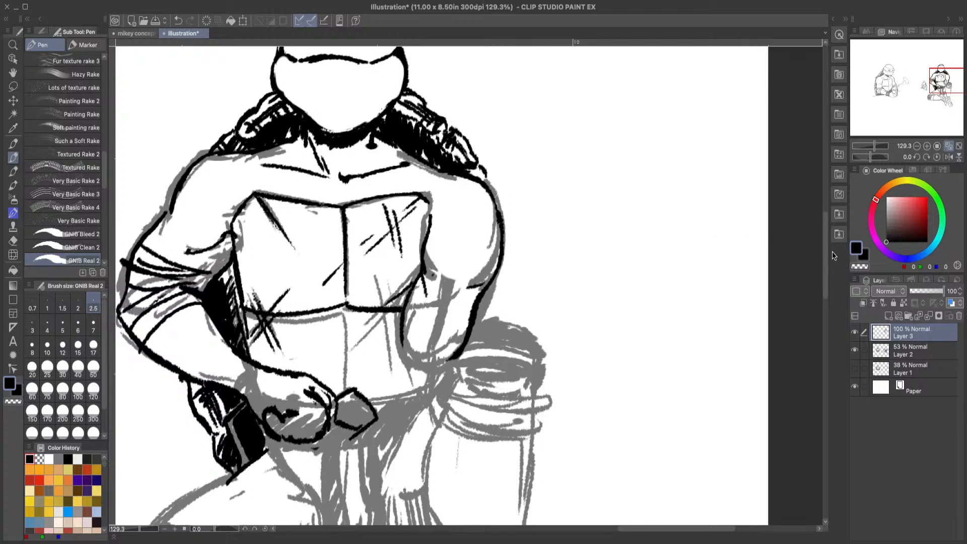
left_click_drag(826, 248, 825, 261)
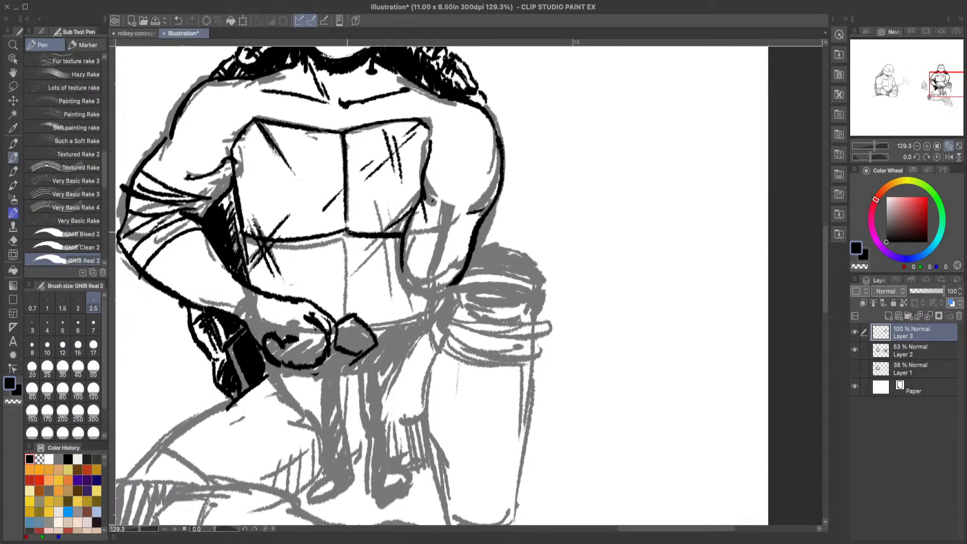
left_click_drag(347, 234, 348, 298)
scroll(826, 233, "up", 5)
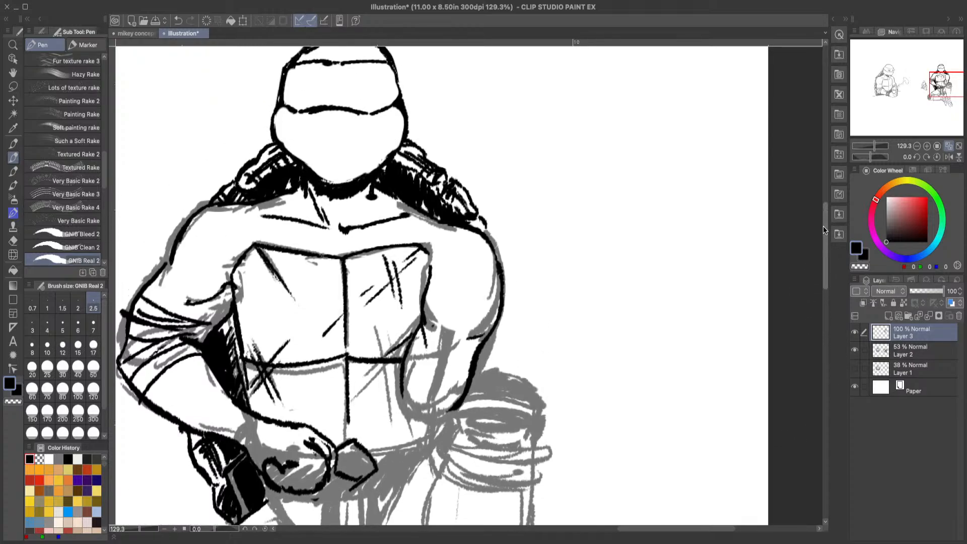
scroll(826, 232, "up", 2)
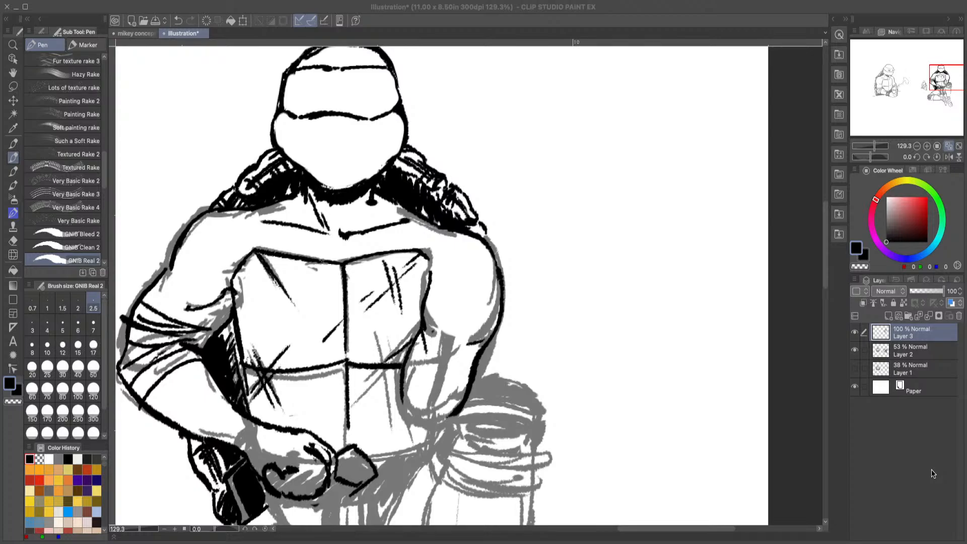
left_click(940, 459)
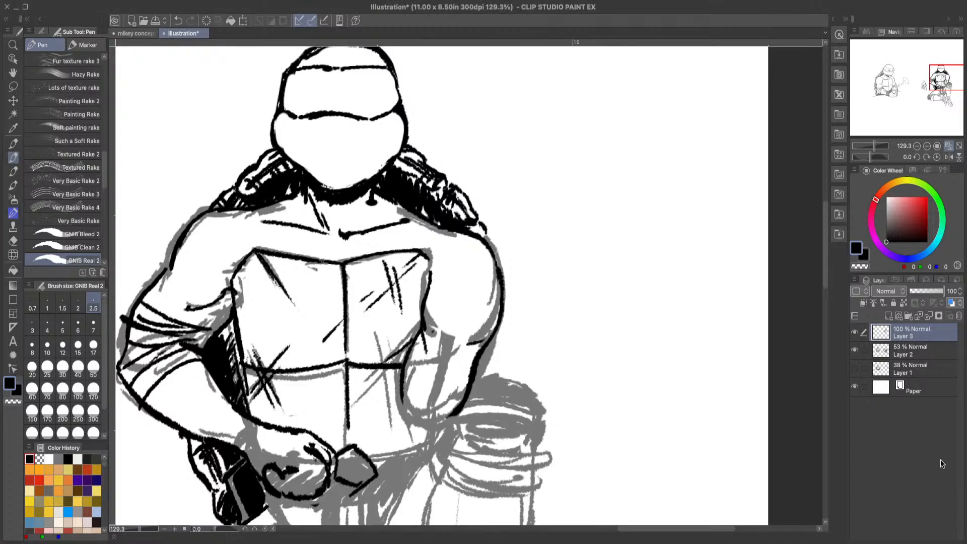
scroll(823, 302, "down", 5)
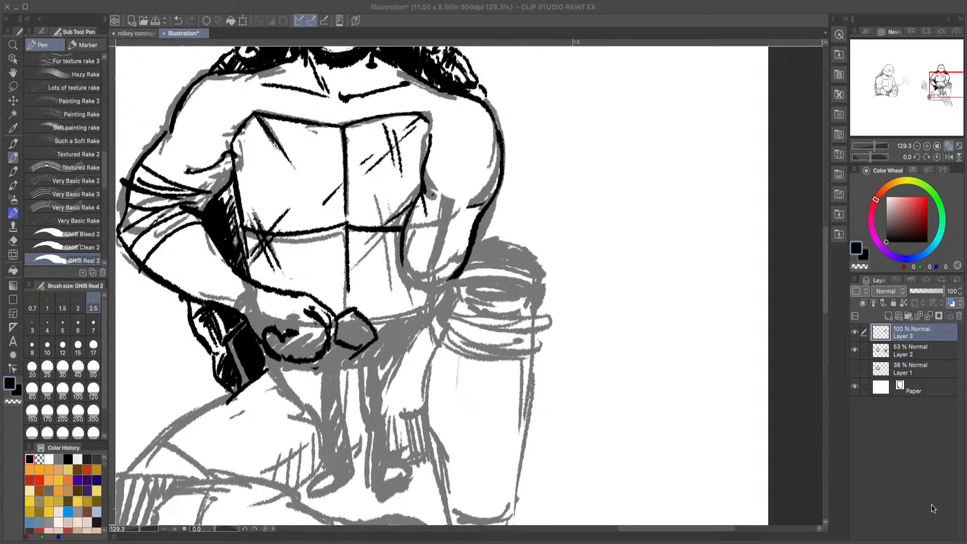
Step: Doodle a small round tomato with a leafy top and short stem in the empty area beside the turtle
left_click(931, 487)
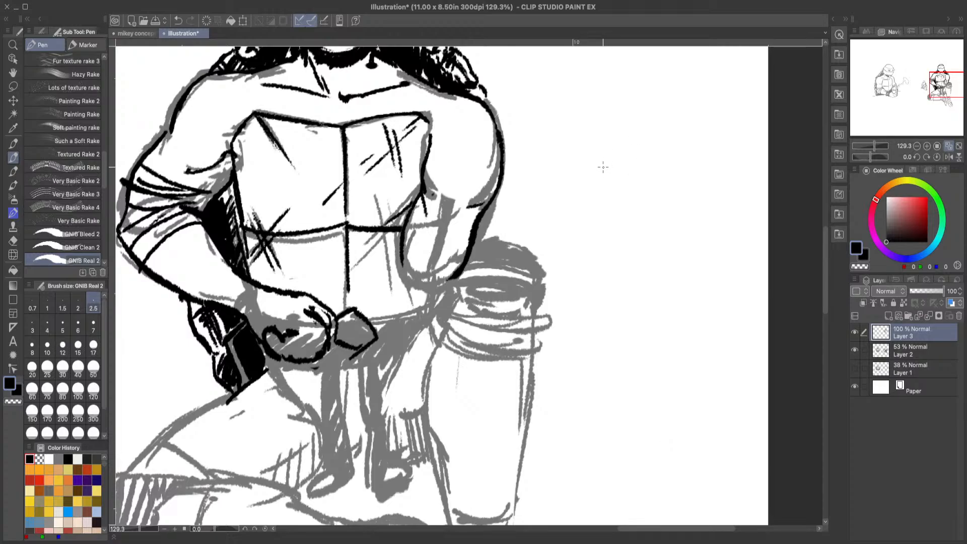
mouse_move(602, 162)
left_mouse_down()
mouse_move(649, 166)
mouse_move(594, 180)
mouse_move(604, 162)
mouse_move(646, 172)
mouse_move(628, 160)
mouse_move(613, 169)
mouse_move(630, 144)
mouse_move(632, 155)
left_mouse_up()
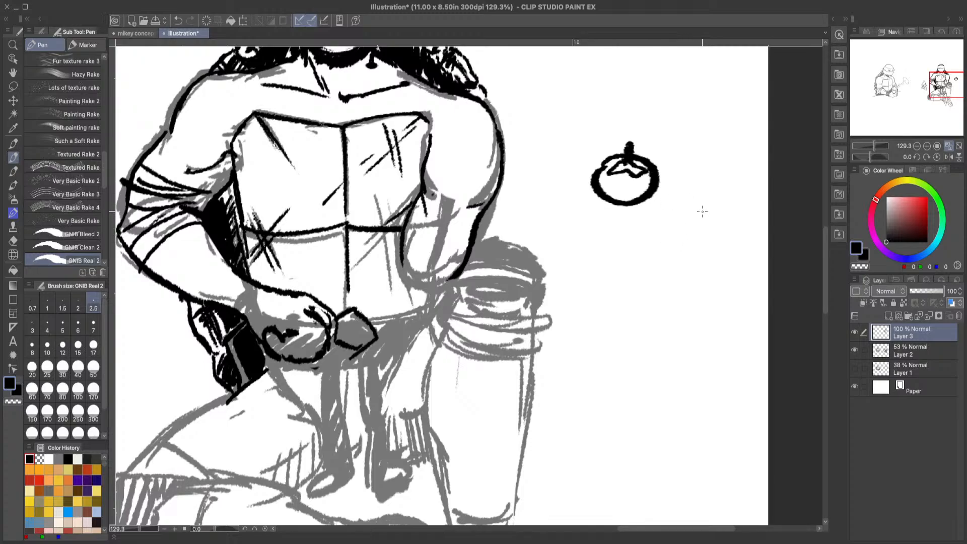
Step: Doodle a slanted corn cob above the tomato, filling its rounded outline with rows of small curved kernels
scroll(812, 262, "up", 3)
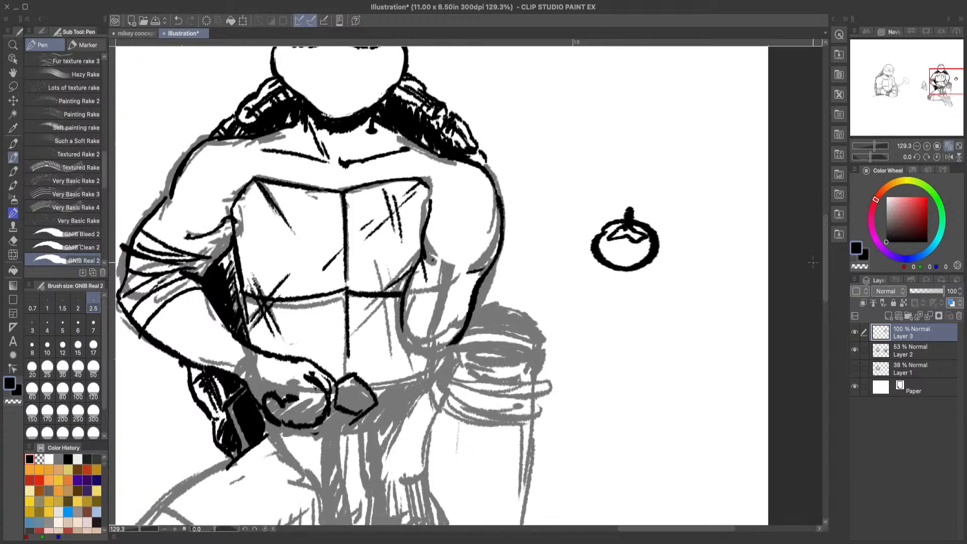
scroll(814, 263, "up", 1)
scroll(815, 263, "down", 1)
scroll(800, 261, "up", 5)
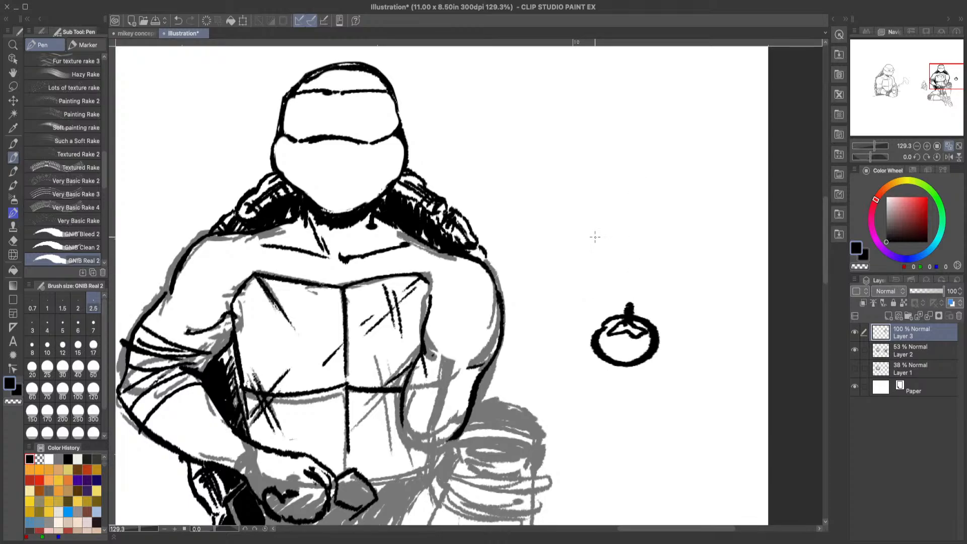
mouse_move(592, 236)
left_mouse_down()
mouse_move(602, 251)
mouse_move(613, 191)
mouse_move(649, 151)
mouse_move(681, 136)
mouse_move(699, 176)
mouse_move(692, 193)
mouse_move(614, 257)
mouse_move(639, 241)
mouse_move(607, 221)
left_mouse_up()
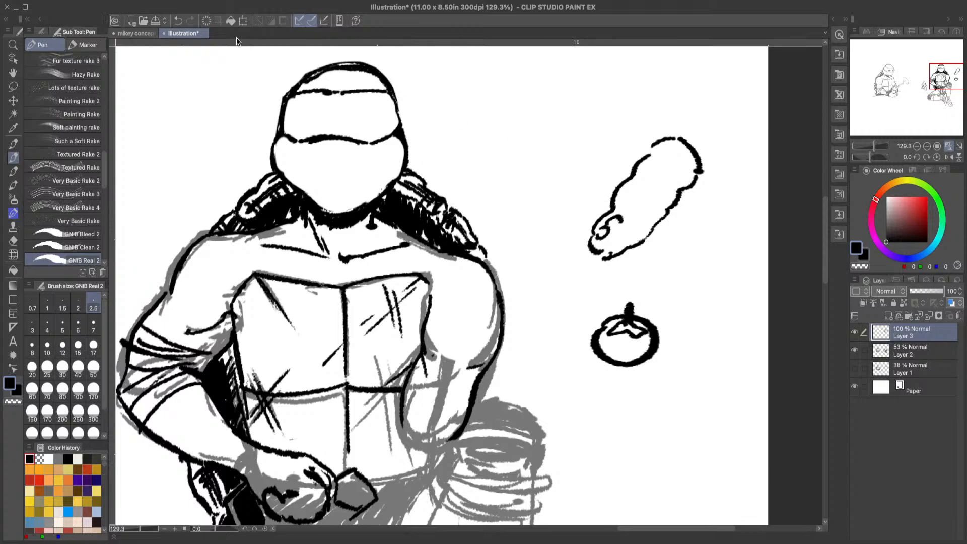
left_click(178, 20)
mouse_move(609, 216)
left_mouse_down()
mouse_move(599, 251)
mouse_move(609, 216)
mouse_move(623, 228)
mouse_move(605, 246)
mouse_move(643, 232)
mouse_move(626, 233)
mouse_move(632, 238)
mouse_move(627, 227)
mouse_move(638, 222)
mouse_move(619, 218)
mouse_move(626, 197)
mouse_move(612, 190)
mouse_move(625, 201)
mouse_move(634, 184)
mouse_move(635, 202)
mouse_move(634, 191)
mouse_move(599, 213)
mouse_move(655, 215)
mouse_move(633, 237)
mouse_move(643, 238)
mouse_move(636, 212)
mouse_move(645, 216)
mouse_move(630, 205)
mouse_move(643, 194)
mouse_move(651, 217)
mouse_move(674, 206)
mouse_move(656, 207)
mouse_move(667, 206)
mouse_move(659, 231)
mouse_move(675, 194)
mouse_move(665, 192)
mouse_move(693, 170)
mouse_move(689, 151)
mouse_move(664, 136)
mouse_move(617, 179)
mouse_move(642, 174)
mouse_move(659, 202)
mouse_move(667, 194)
mouse_move(655, 163)
mouse_move(668, 151)
mouse_move(664, 181)
left_mouse_up()
left_click_drag(661, 135, 678, 136)
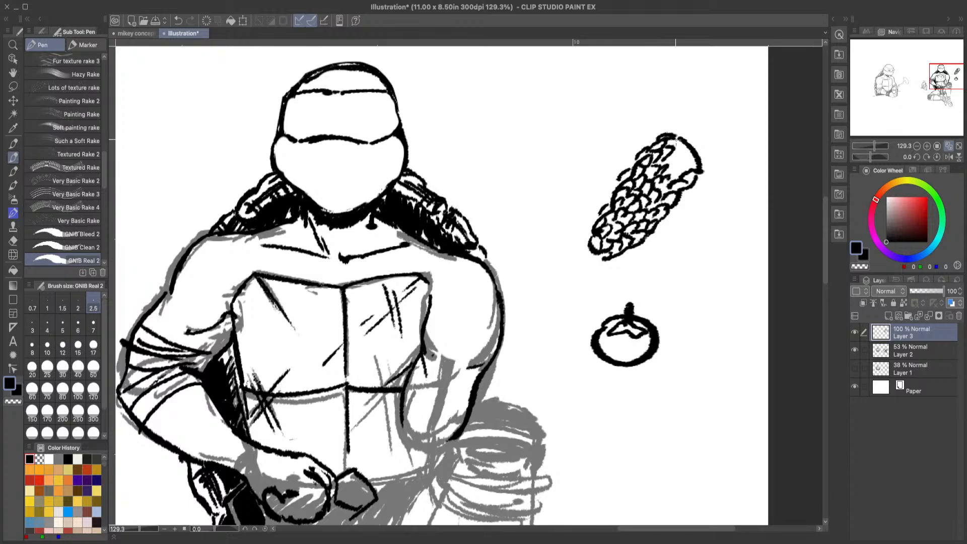
mouse_move(700, 172)
left_mouse_down()
mouse_move(682, 203)
mouse_move(692, 200)
left_mouse_up()
mouse_move(665, 158)
left_mouse_down()
mouse_move(684, 177)
mouse_move(697, 164)
mouse_move(690, 150)
mouse_move(694, 160)
mouse_move(673, 151)
mouse_move(685, 146)
mouse_move(691, 159)
left_mouse_up()
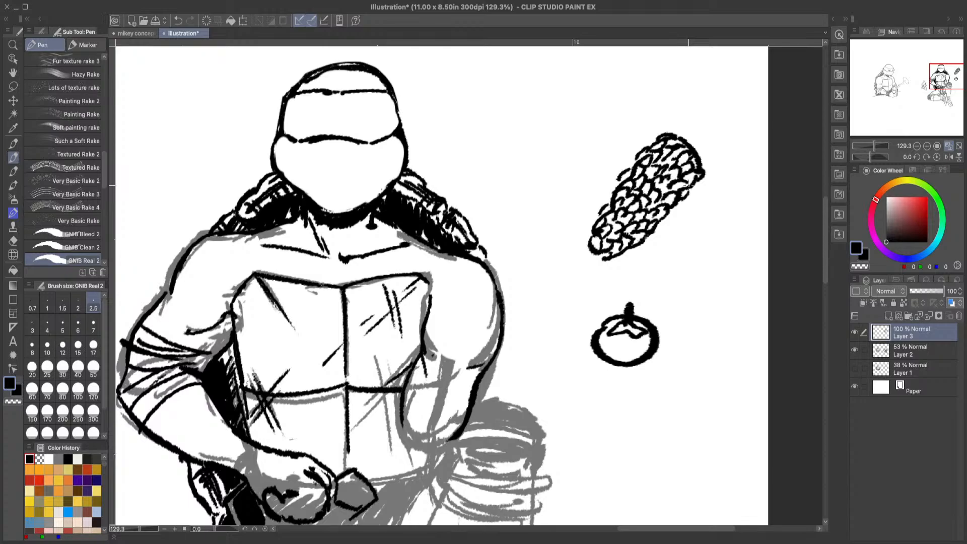
Step: Doodle a long, thin bent stalk between the turtle's head and the corn cob
mouse_move(509, 181)
left_mouse_down()
mouse_move(548, 125)
mouse_move(627, 79)
mouse_move(625, 91)
mouse_move(563, 122)
mouse_move(512, 186)
mouse_move(555, 131)
left_mouse_up()
mouse_move(633, 87)
left_mouse_down()
mouse_move(556, 135)
mouse_move(513, 184)
left_mouse_up()
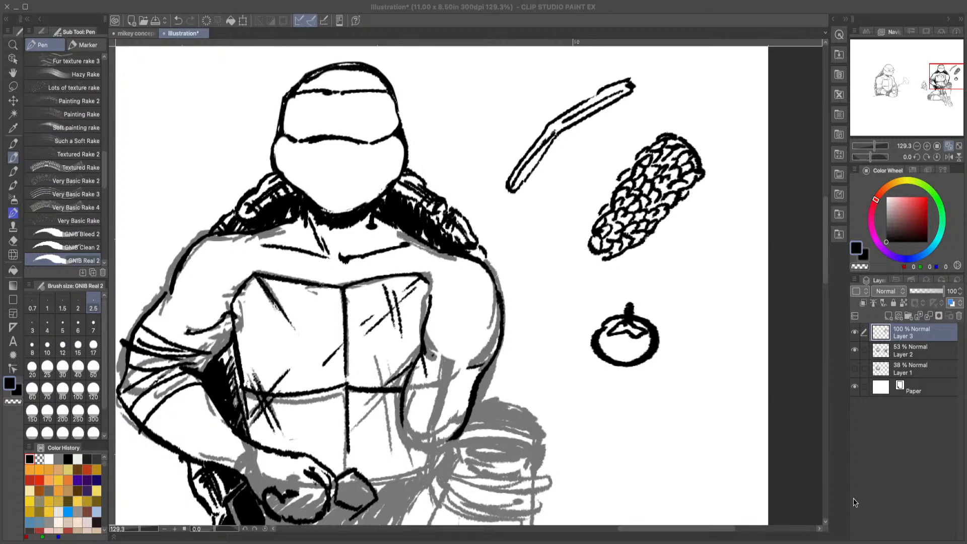
Step: Doodle a small pumpkin with side lobes and a stem between the corn cob and the tomato
left_click(934, 467)
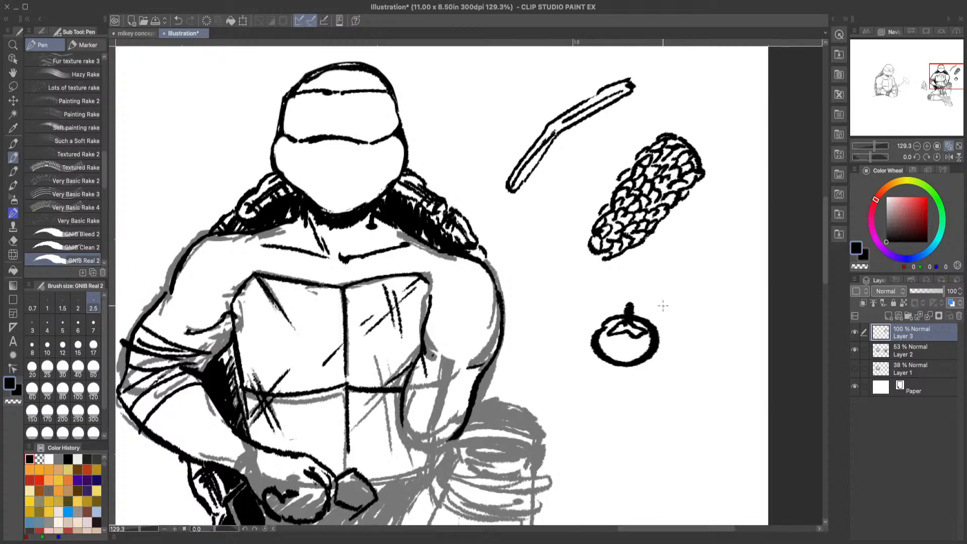
mouse_move(670, 293)
left_mouse_down()
mouse_move(657, 269)
mouse_move(685, 250)
mouse_move(683, 293)
mouse_move(716, 265)
mouse_move(687, 250)
mouse_move(720, 288)
left_mouse_up()
left_click_drag(693, 246, 706, 219)
left_click_drag(664, 289, 683, 299)
mouse_move(724, 274)
left_mouse_down()
mouse_move(728, 290)
mouse_move(706, 297)
left_mouse_up()
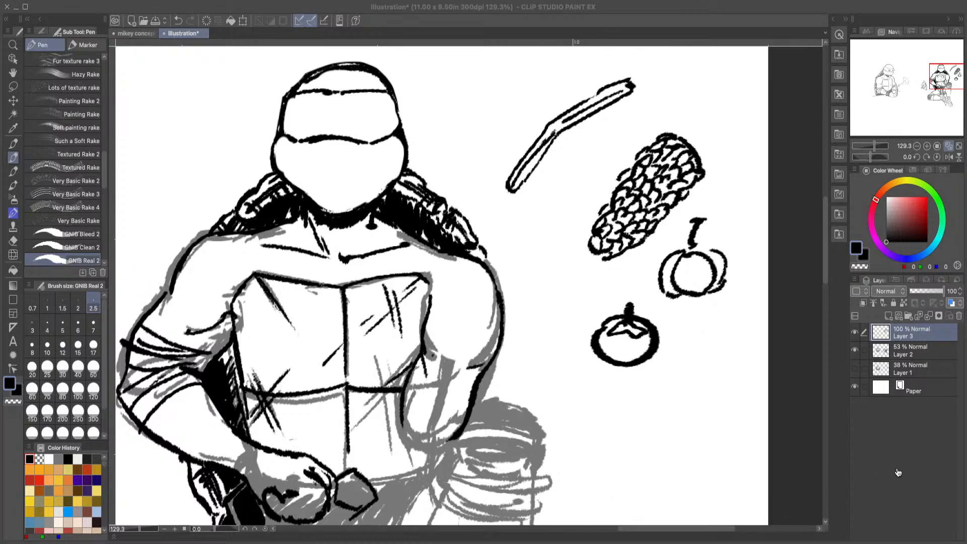
Step: Doodle a long knobbly carrot with a tapered root tip and spiky top beside the turtle's shoulder
left_click(933, 487)
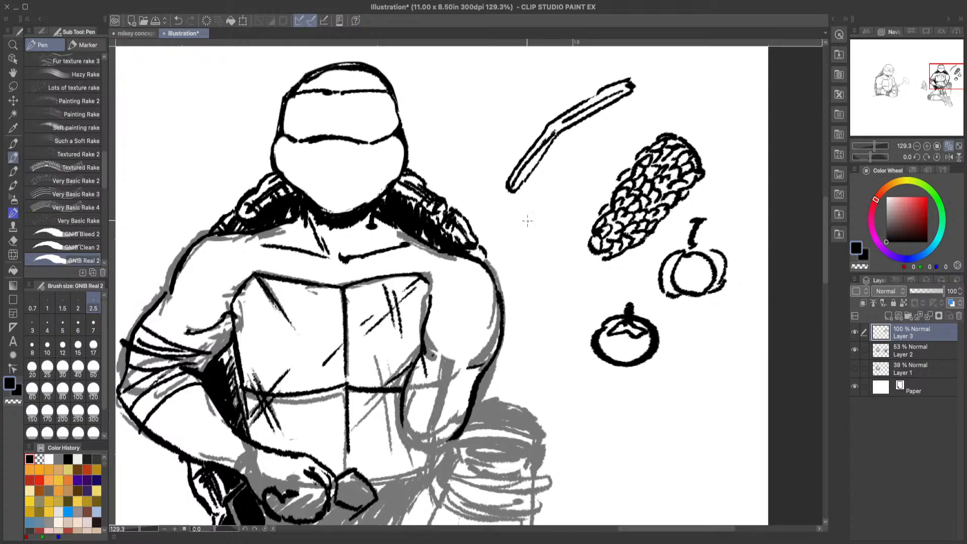
mouse_move(512, 243)
left_mouse_down()
mouse_move(516, 235)
mouse_move(531, 245)
mouse_move(561, 365)
left_mouse_up()
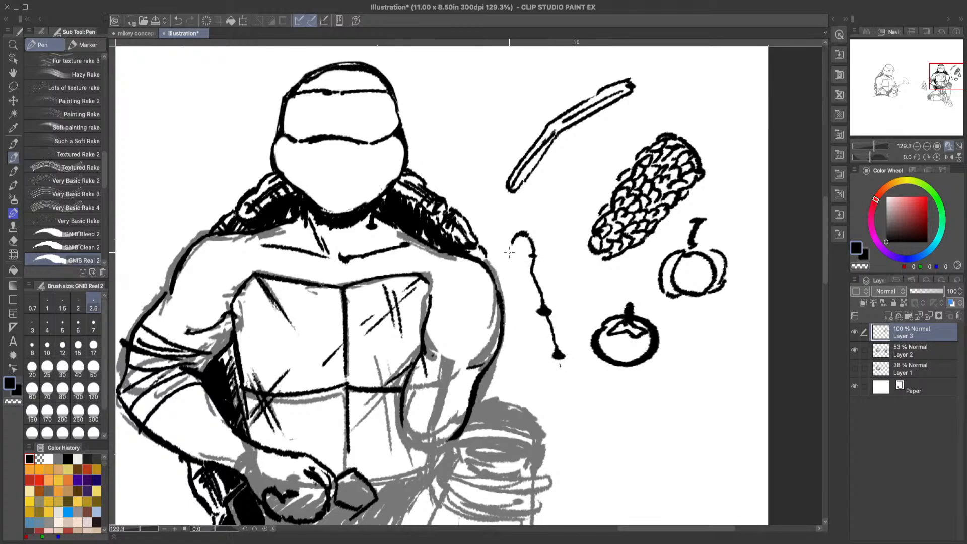
left_click_drag(508, 261, 542, 351)
mouse_move(551, 363)
left_mouse_down()
mouse_move(575, 403)
mouse_move(561, 356)
left_mouse_up()
left_click_drag(514, 231, 476, 176)
mouse_move(475, 176)
left_mouse_down()
mouse_move(512, 230)
mouse_move(499, 180)
mouse_move(522, 236)
left_mouse_up()
left_click_drag(565, 389, 584, 482)
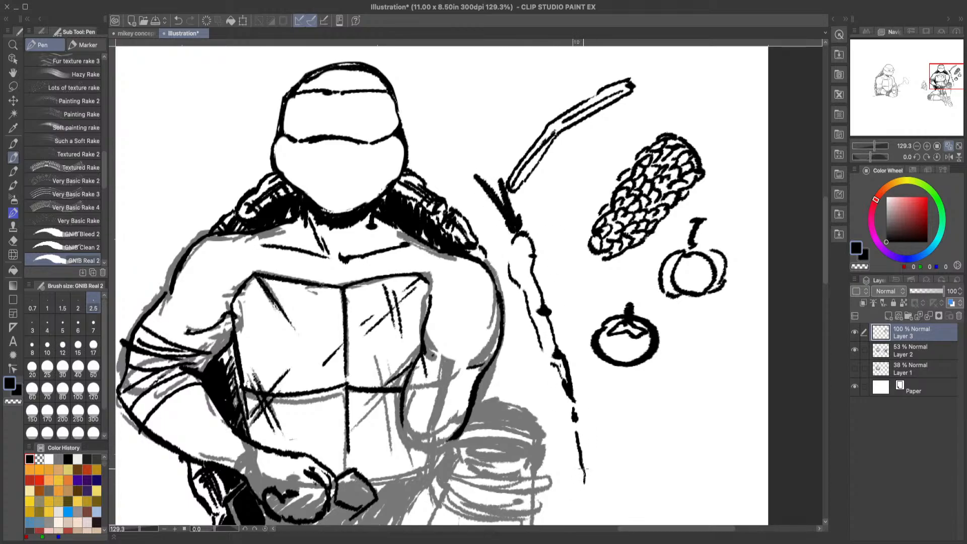
left_click(177, 21)
left_click(177, 21)
left_click_drag(516, 238, 505, 260)
left_click_drag(542, 348, 556, 370)
left_click_drag(484, 162, 512, 237)
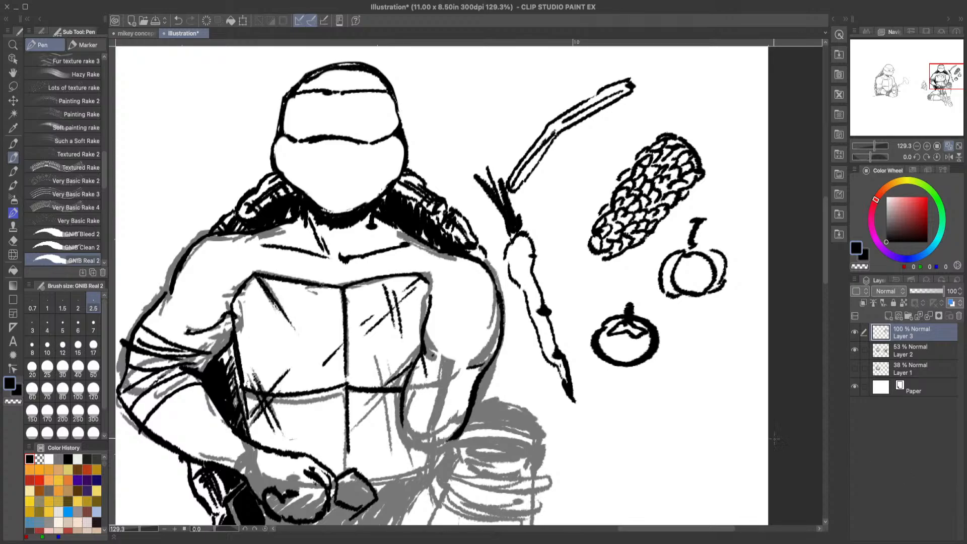
Step: Lasso the carrot, rotate and move it so it lies slanted between the thin stalk and the corn cob, and deselect it
left_click(13, 86)
mouse_move(505, 170)
left_mouse_down()
mouse_move(587, 382)
mouse_move(575, 422)
mouse_move(527, 350)
mouse_move(480, 190)
mouse_move(476, 148)
mouse_move(500, 160)
left_mouse_up()
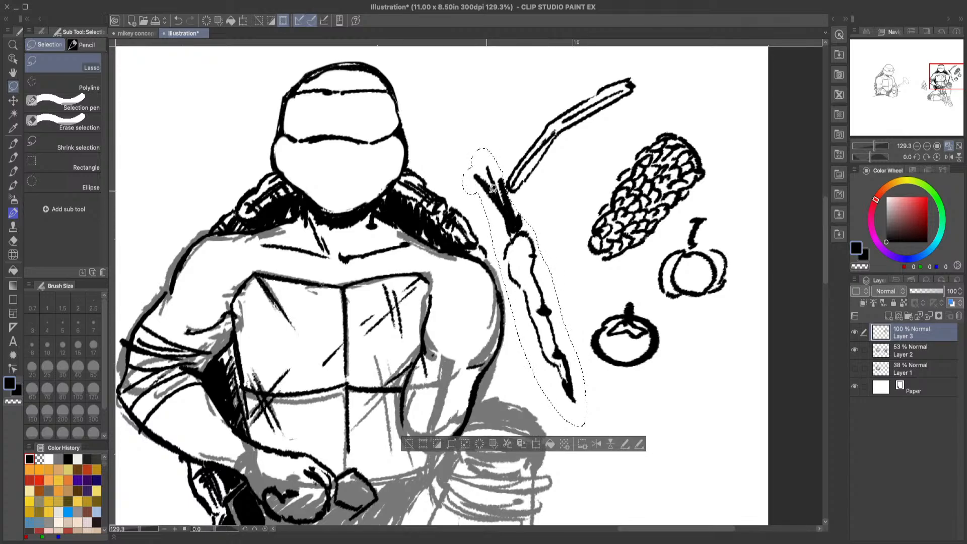
left_click(535, 443)
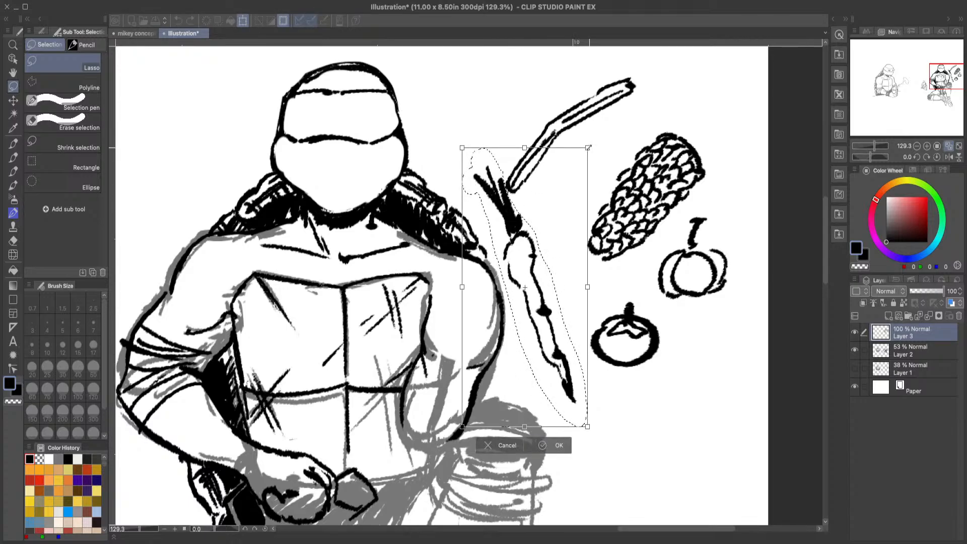
left_click_drag(584, 123, 629, 191)
left_click_drag(555, 252, 621, 155)
left_click_drag(684, 112, 680, 221)
left_click_drag(577, 188, 601, 127)
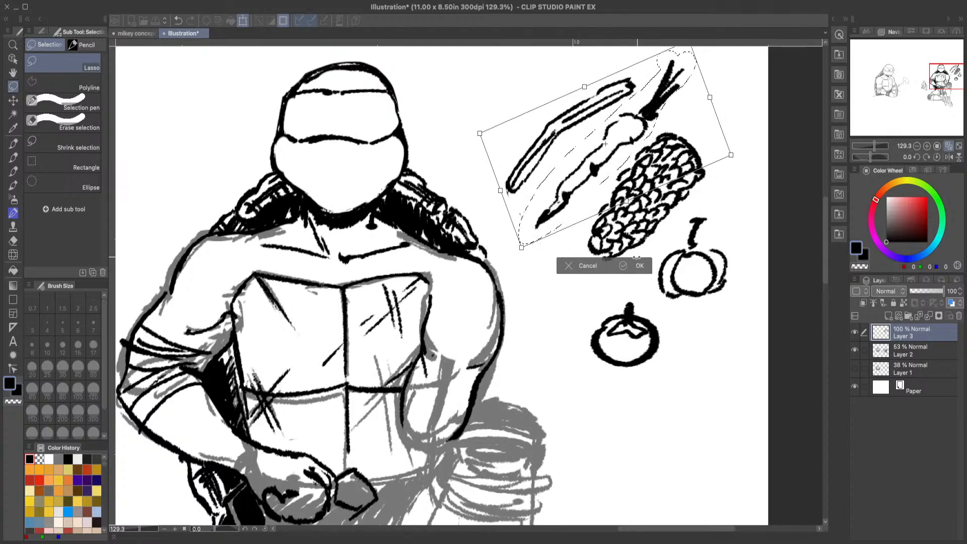
left_click(637, 267)
left_click(493, 261)
Step: Doodle a teardrop-shaped sweet potato with small spots below the carrot's tip
key("p")
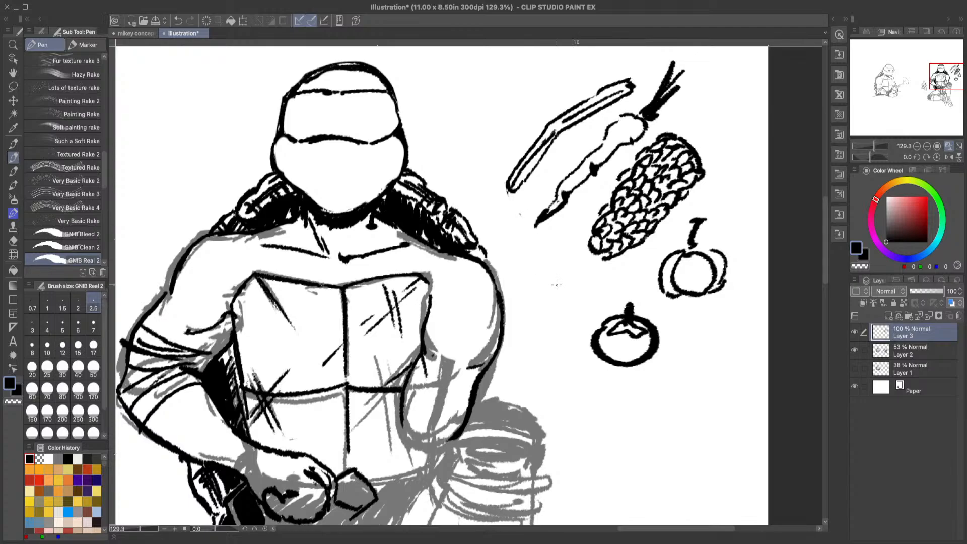
mouse_move(554, 288)
left_mouse_down()
mouse_move(531, 237)
mouse_move(573, 268)
mouse_move(585, 308)
mouse_move(566, 312)
mouse_move(546, 280)
left_mouse_up()
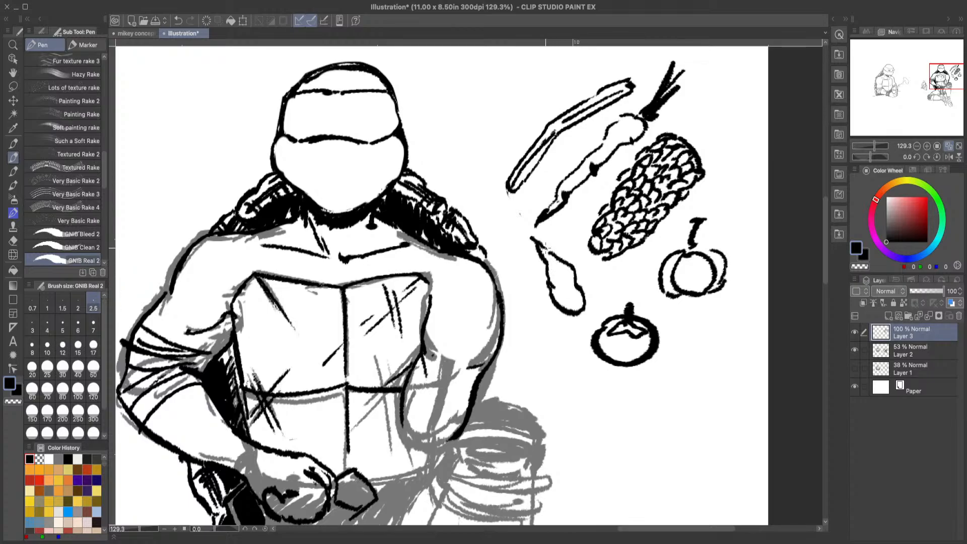
left_click_drag(560, 267, 558, 265)
left_click(562, 281)
left_click(565, 291)
Step: Doodle a small oval potato with a few dots beside the tomato
mouse_move(537, 344)
left_mouse_down()
mouse_move(540, 321)
mouse_move(566, 346)
mouse_move(566, 364)
mouse_move(536, 340)
left_mouse_up()
left_click(547, 344)
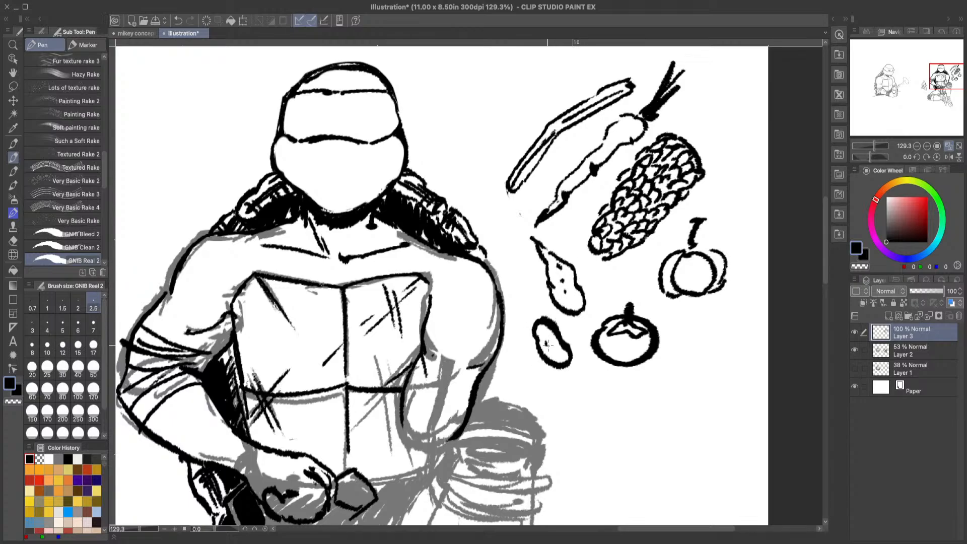
left_click(557, 352)
Step: Doodle two small beans above the corn cob and a broccoli floret between the turtle's head and the stalk
mouse_move(826, 271)
left_mouse_down()
mouse_move(829, 254)
mouse_move(836, 261)
left_mouse_up()
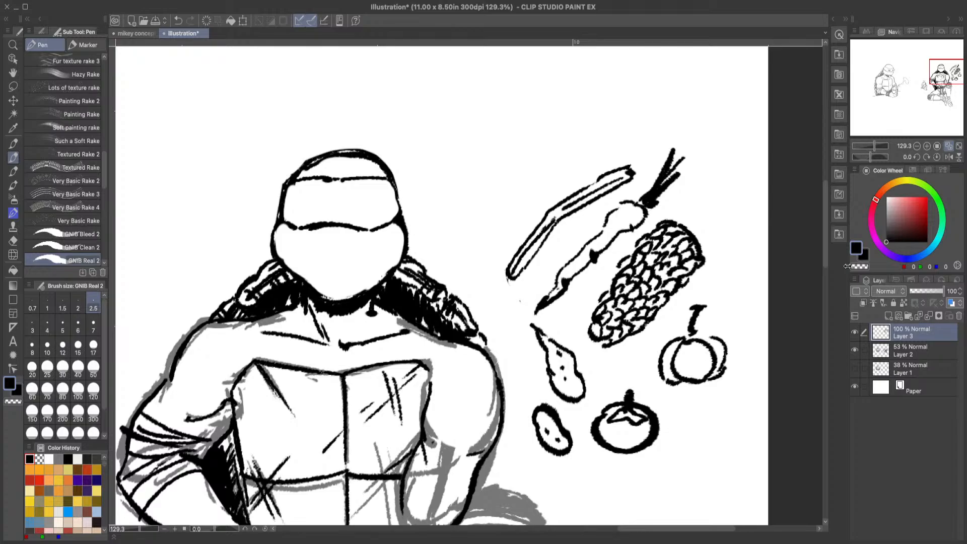
left_click(231, 542)
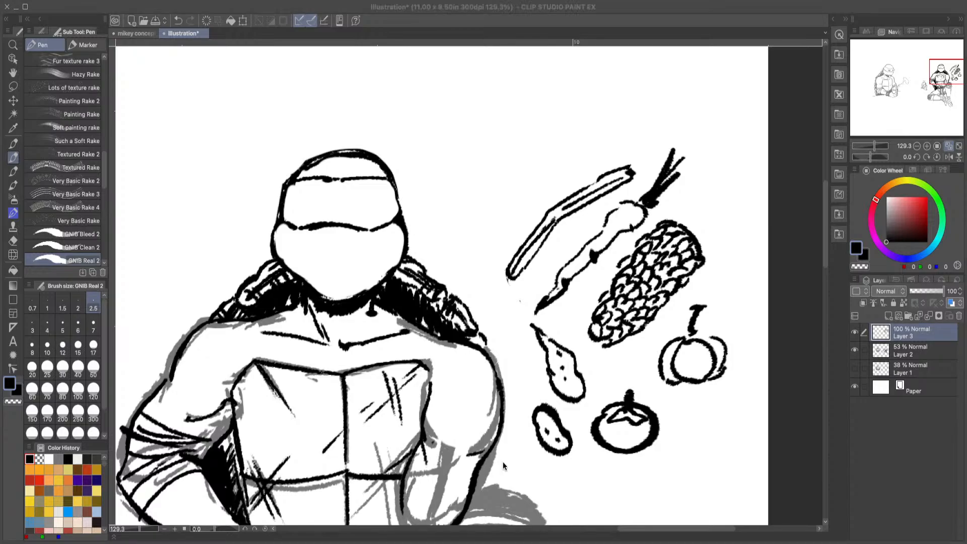
left_click(943, 511)
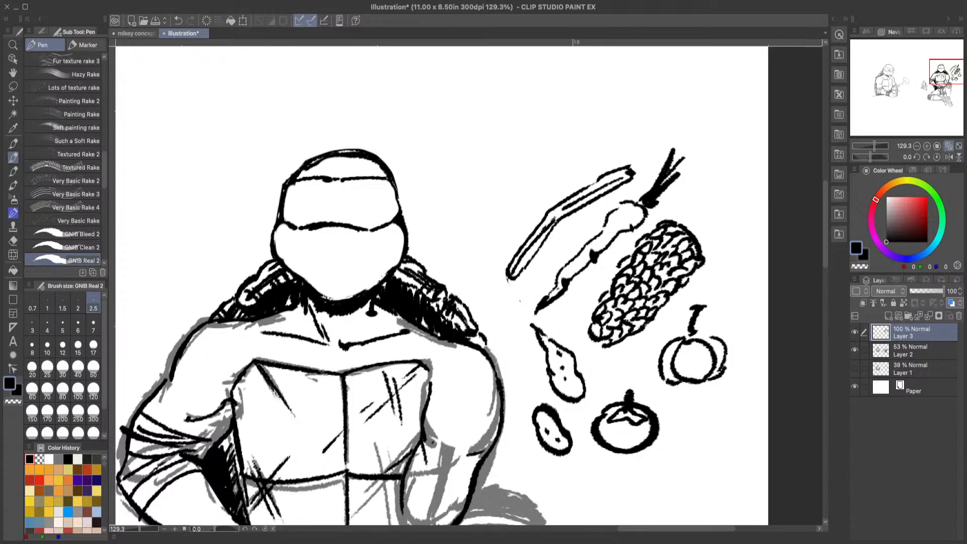
left_click(218, 535)
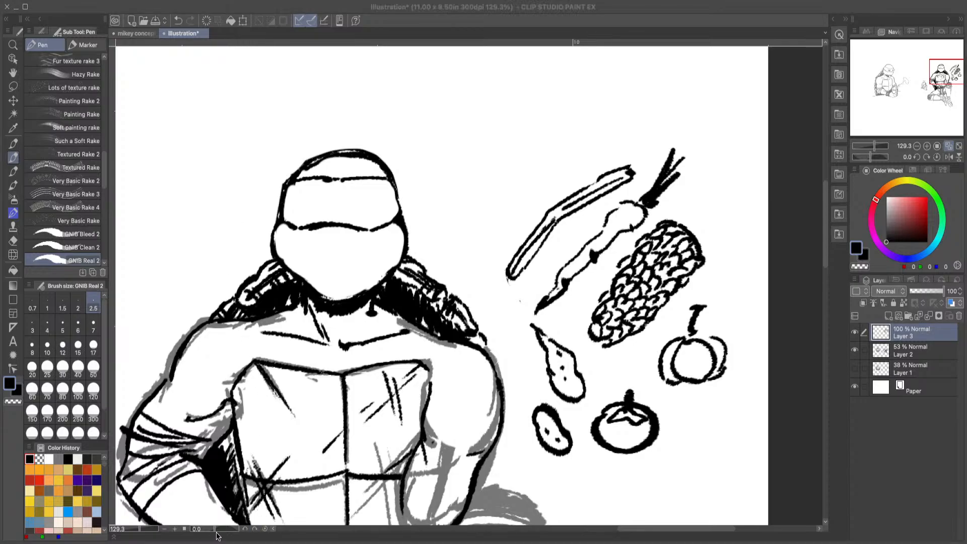
left_click(941, 467)
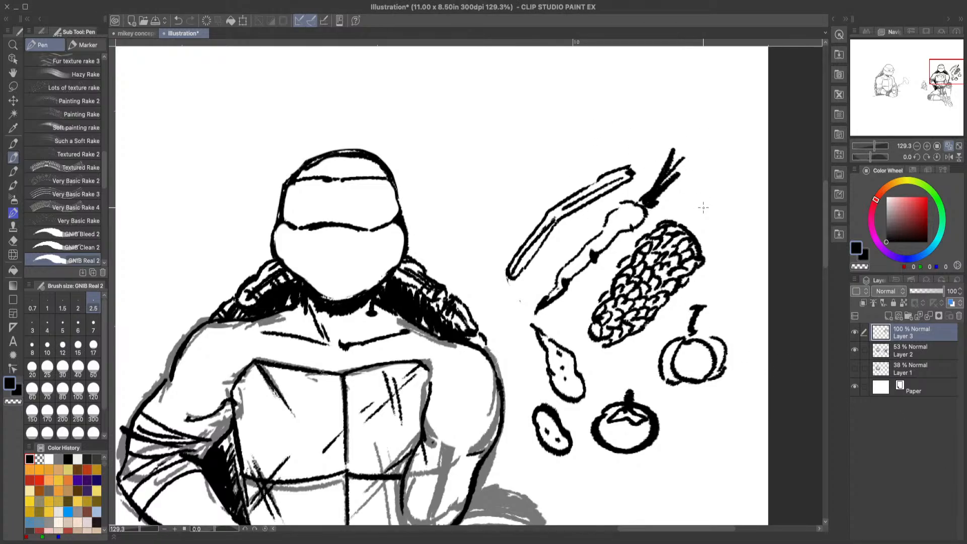
mouse_move(701, 206)
left_mouse_down()
mouse_move(706, 198)
mouse_move(713, 220)
mouse_move(701, 204)
mouse_move(728, 186)
mouse_move(734, 204)
mouse_move(718, 208)
mouse_move(717, 186)
mouse_move(726, 199)
mouse_move(708, 211)
left_mouse_up()
mouse_move(474, 184)
left_mouse_down()
mouse_move(472, 230)
mouse_move(481, 235)
mouse_move(509, 203)
mouse_move(462, 174)
mouse_move(467, 163)
mouse_move(492, 152)
mouse_move(519, 166)
mouse_move(528, 192)
mouse_move(517, 202)
mouse_move(494, 199)
mouse_move(479, 182)
mouse_move(485, 200)
mouse_move(505, 205)
mouse_move(498, 197)
mouse_move(486, 212)
mouse_move(490, 202)
mouse_move(477, 208)
mouse_move(471, 236)
left_mouse_up()
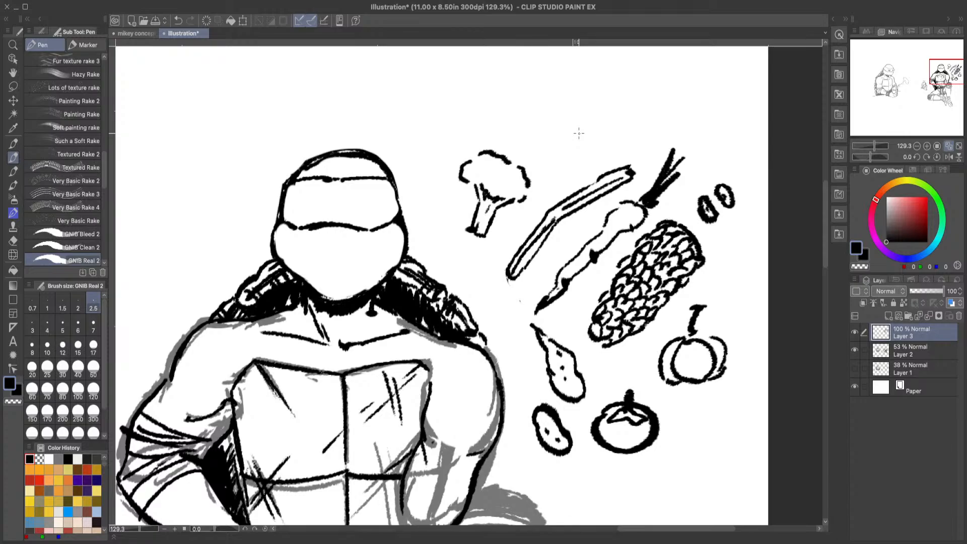
Step: Clean up the edge of the broccoli stem with the transparent colour and return to black
left_click(11, 402)
left_click_drag(468, 221, 466, 235)
left_click(12, 386)
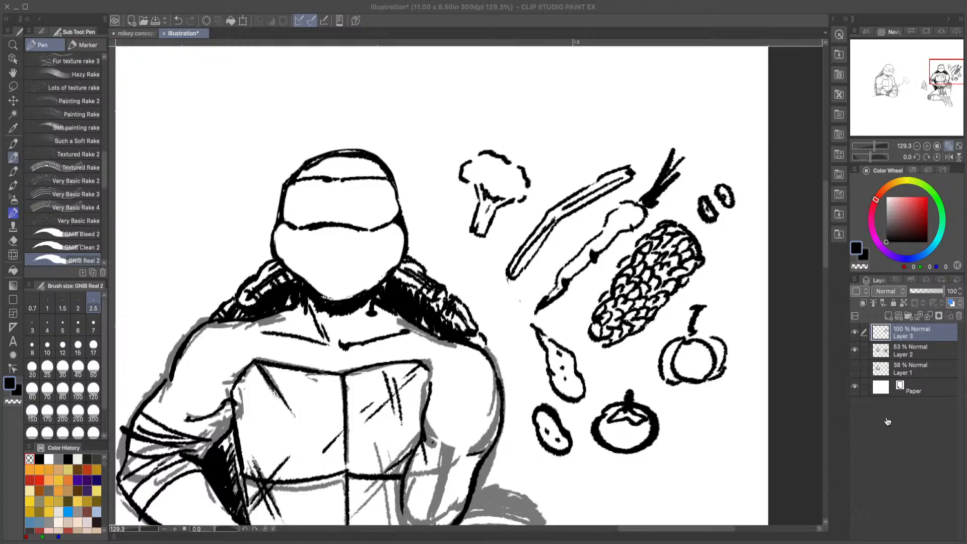
Step: Doodle an artichoke with pointed overlapping leaves and a short stem above the thin stalk
left_click(947, 477)
left_click(949, 7)
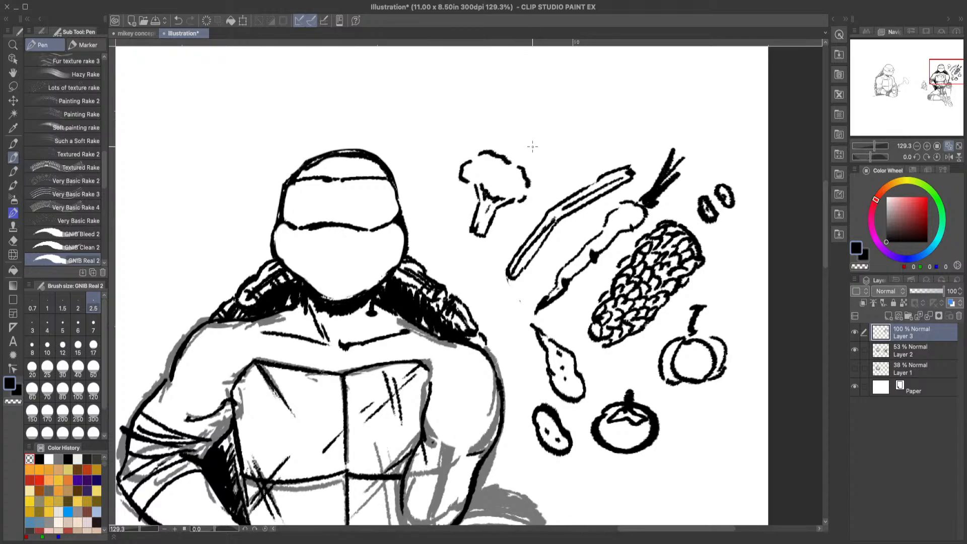
mouse_move(536, 136)
left_mouse_down()
mouse_move(545, 157)
mouse_move(540, 128)
mouse_move(557, 107)
mouse_move(580, 98)
mouse_move(563, 136)
mouse_move(591, 112)
mouse_move(588, 128)
mouse_move(567, 146)
mouse_move(534, 125)
mouse_move(550, 95)
mouse_move(586, 85)
mouse_move(584, 110)
mouse_move(605, 86)
left_mouse_up()
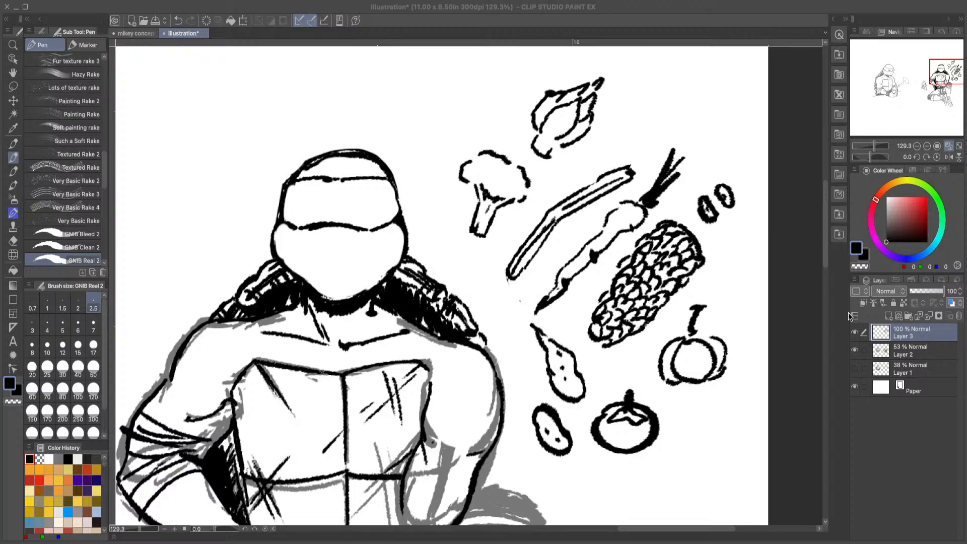
Step: Doodle a ribbed bell pepper with a stem beside the artichoke and a small sliced mushroom next to it
left_click(937, 6)
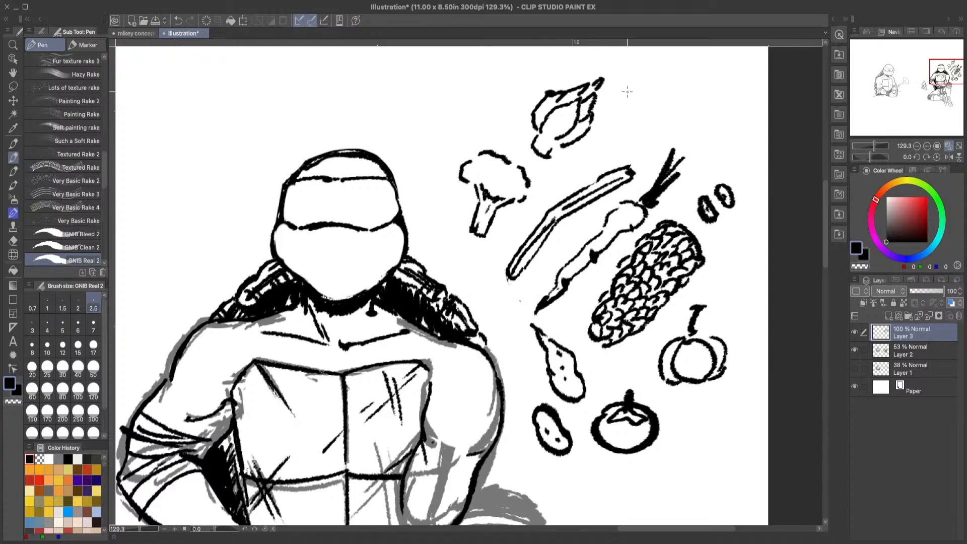
mouse_move(621, 123)
left_mouse_down()
mouse_move(635, 86)
mouse_move(653, 98)
mouse_move(679, 91)
mouse_move(677, 134)
mouse_move(663, 146)
mouse_move(623, 130)
left_mouse_up()
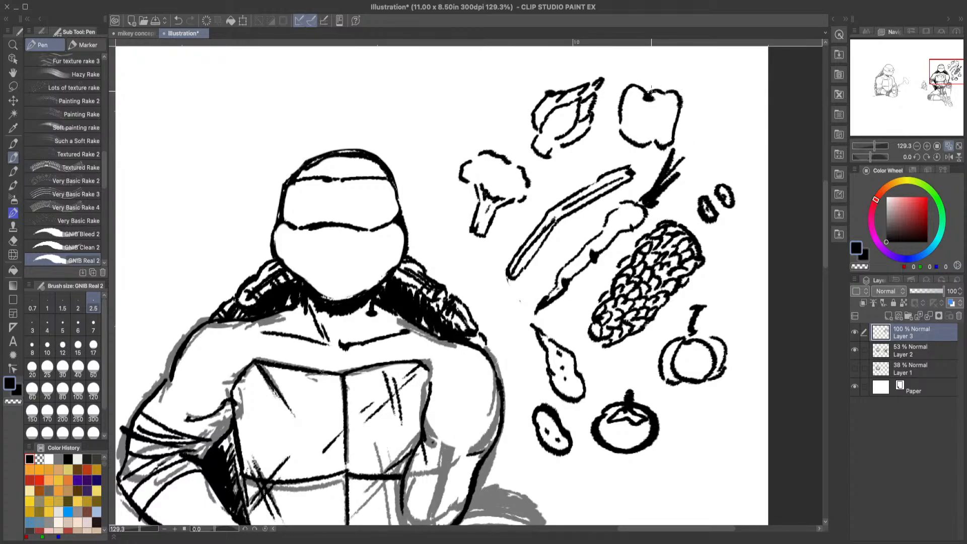
mouse_move(652, 94)
left_mouse_down()
mouse_move(647, 71)
mouse_move(659, 86)
mouse_move(665, 134)
mouse_move(647, 106)
mouse_move(645, 146)
mouse_move(668, 109)
mouse_move(667, 142)
left_mouse_up()
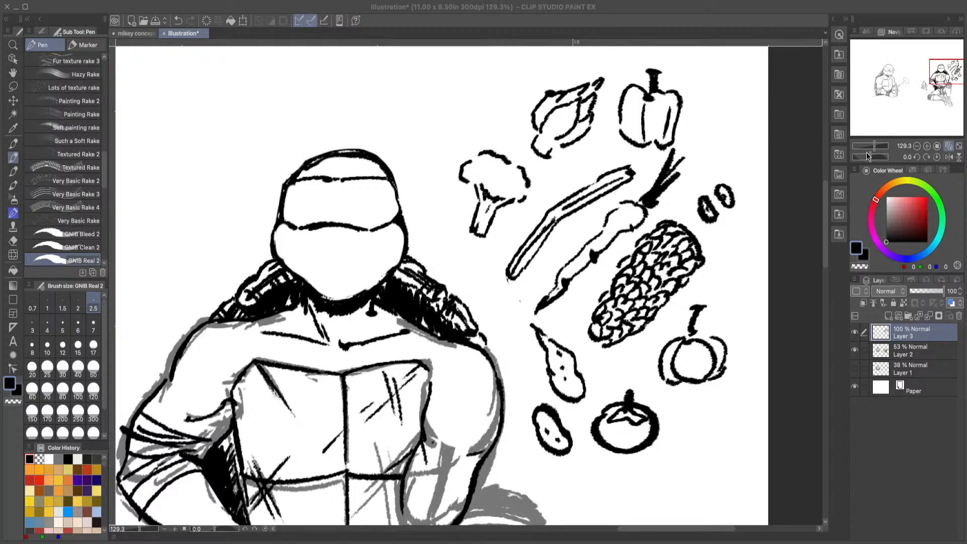
left_click(939, 18)
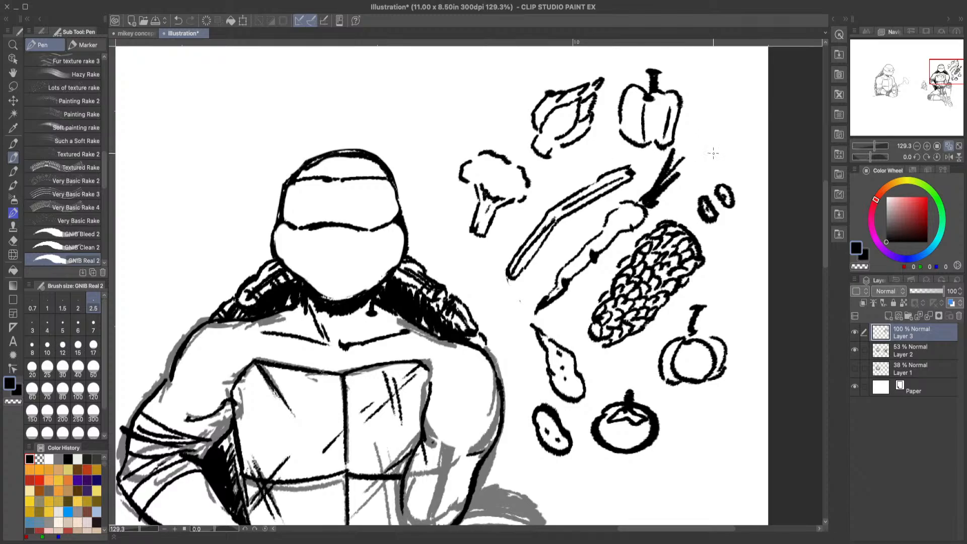
mouse_move(702, 146)
left_mouse_down()
mouse_move(718, 126)
mouse_move(700, 131)
mouse_move(712, 120)
mouse_move(698, 138)
mouse_move(689, 130)
mouse_move(720, 111)
mouse_move(722, 142)
left_mouse_up()
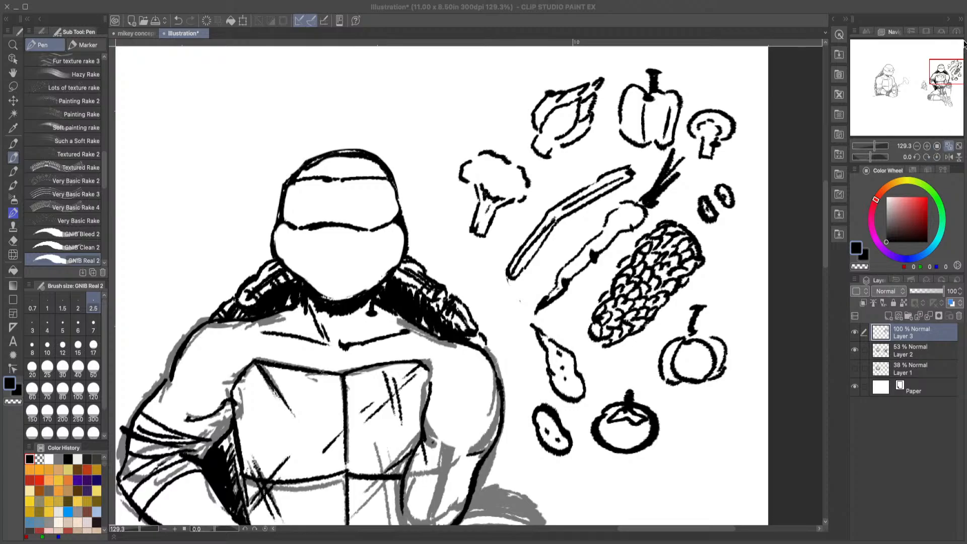
left_click(931, 10)
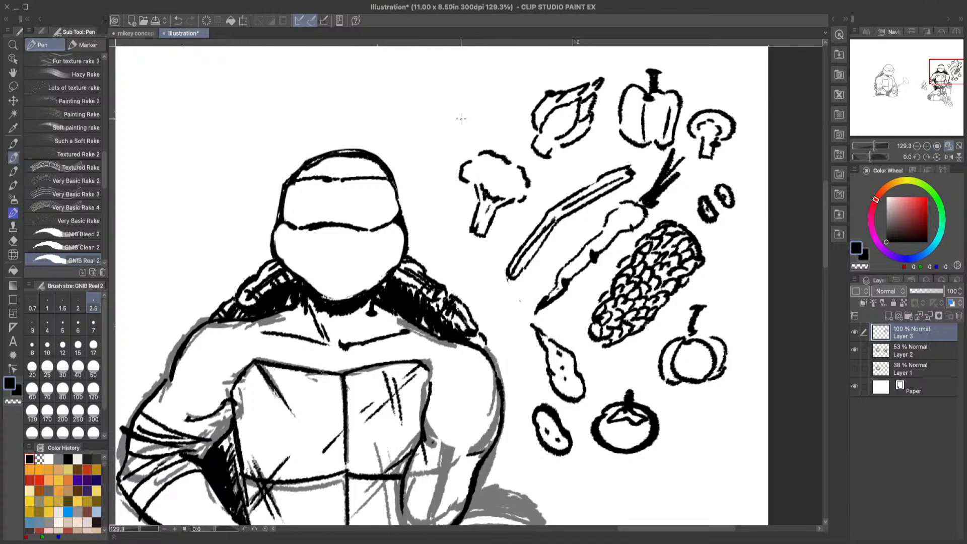
mouse_move(456, 137)
left_mouse_down()
mouse_move(499, 103)
mouse_move(515, 69)
left_mouse_up()
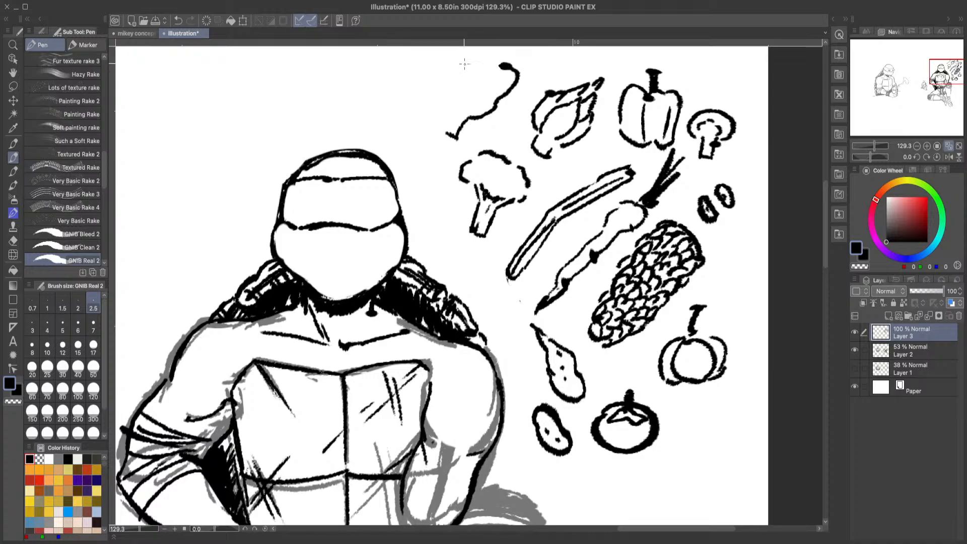
left_click(179, 20)
left_click(179, 20)
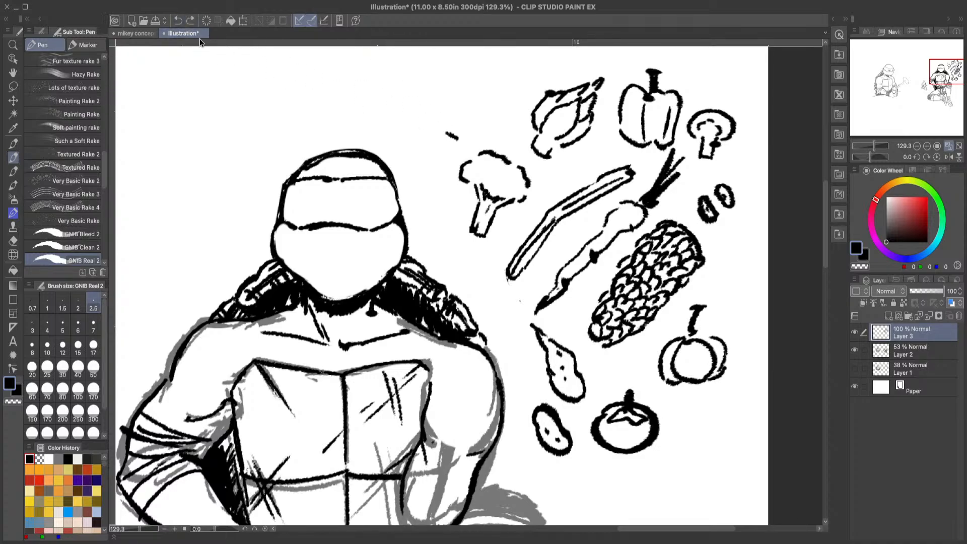
left_click(179, 21)
Step: Doodle a leafy cabbage above the broccoli and a small round slice with seed marks beside the corn cob
mouse_move(435, 111)
left_mouse_down()
mouse_move(464, 84)
mouse_move(491, 98)
mouse_move(465, 101)
mouse_move(499, 102)
mouse_move(476, 140)
mouse_move(437, 110)
mouse_move(484, 132)
mouse_move(476, 125)
mouse_move(492, 116)
mouse_move(471, 107)
left_mouse_up()
mouse_move(493, 111)
left_mouse_down()
mouse_move(437, 127)
mouse_move(420, 103)
mouse_move(429, 81)
mouse_move(441, 102)
mouse_move(448, 85)
mouse_move(513, 127)
mouse_move(486, 138)
left_mouse_up()
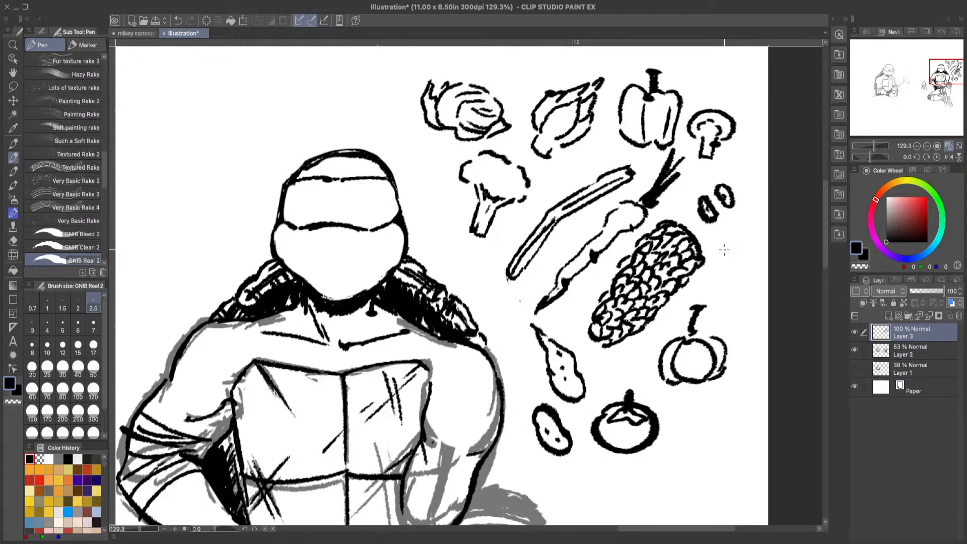
mouse_move(721, 242)
left_mouse_down()
mouse_move(720, 268)
mouse_move(743, 267)
mouse_move(744, 242)
mouse_move(722, 241)
left_mouse_up()
left_click(726, 252)
left_click(735, 250)
left_click_drag(727, 259, 736, 258)
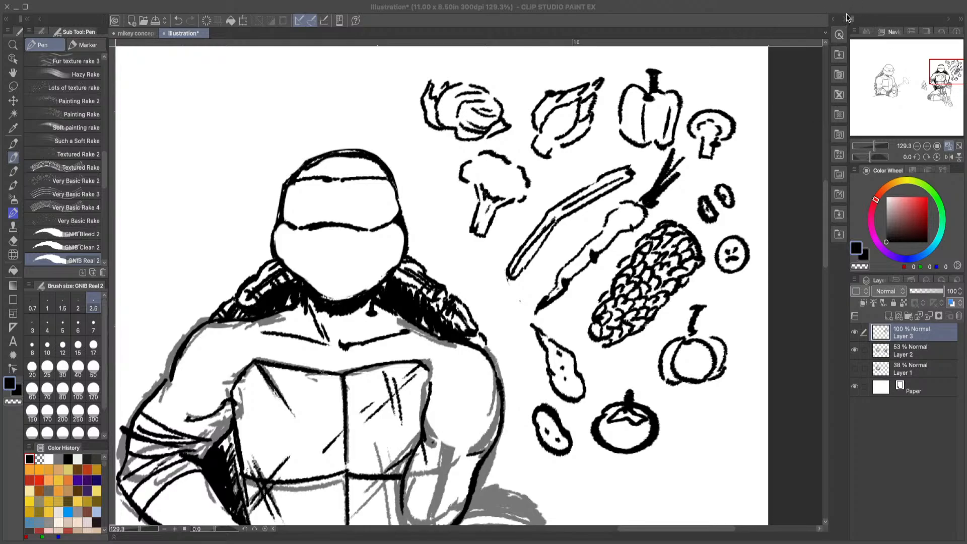
Step: Erase the tomato doodle with the hard eraser
left_click(931, 16)
left_click(940, 9)
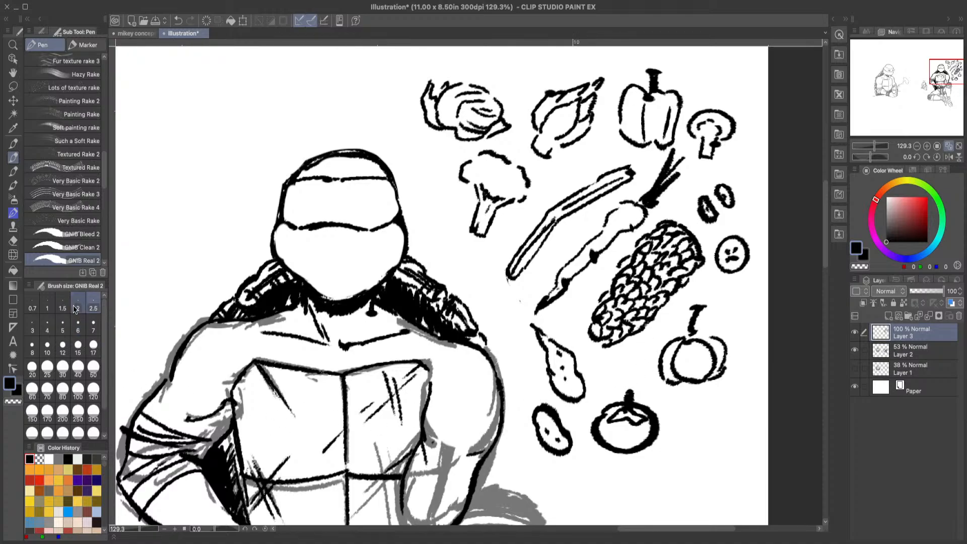
left_click(13, 240)
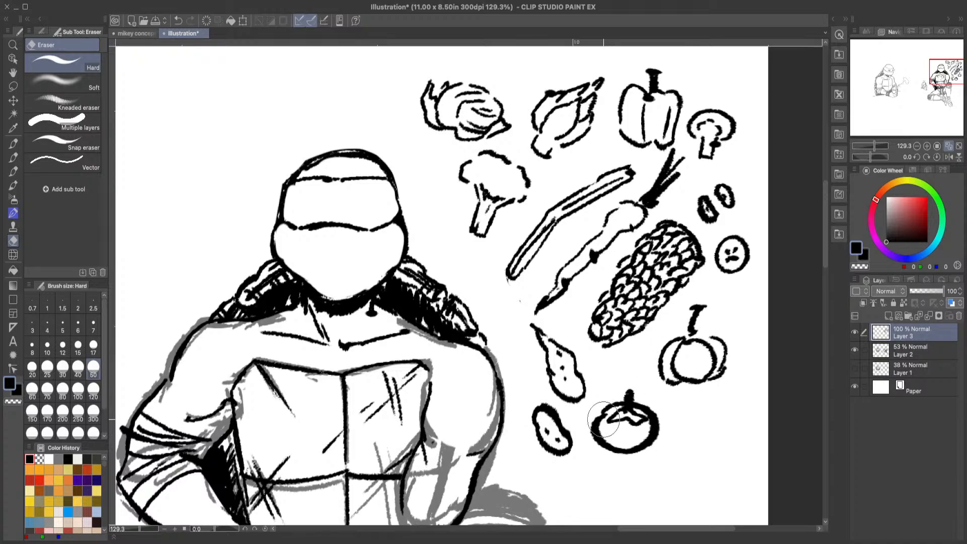
mouse_move(609, 398)
left_mouse_down()
mouse_move(636, 431)
mouse_move(620, 466)
left_mouse_up()
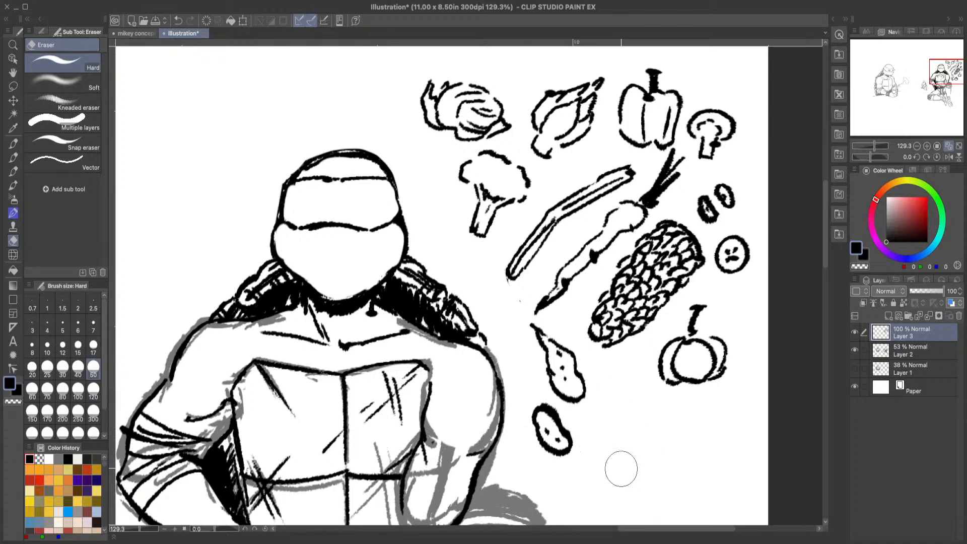
left_click(13, 160)
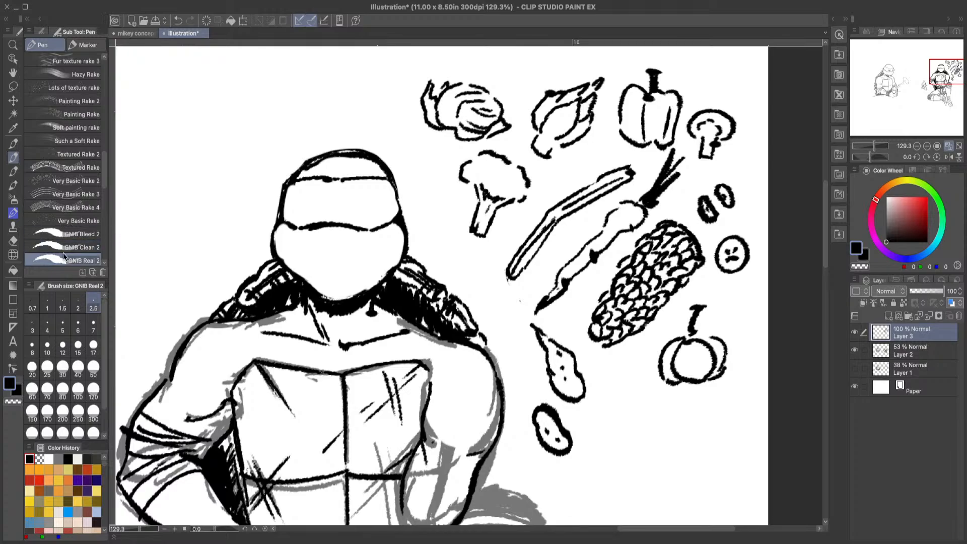
left_click(13, 241)
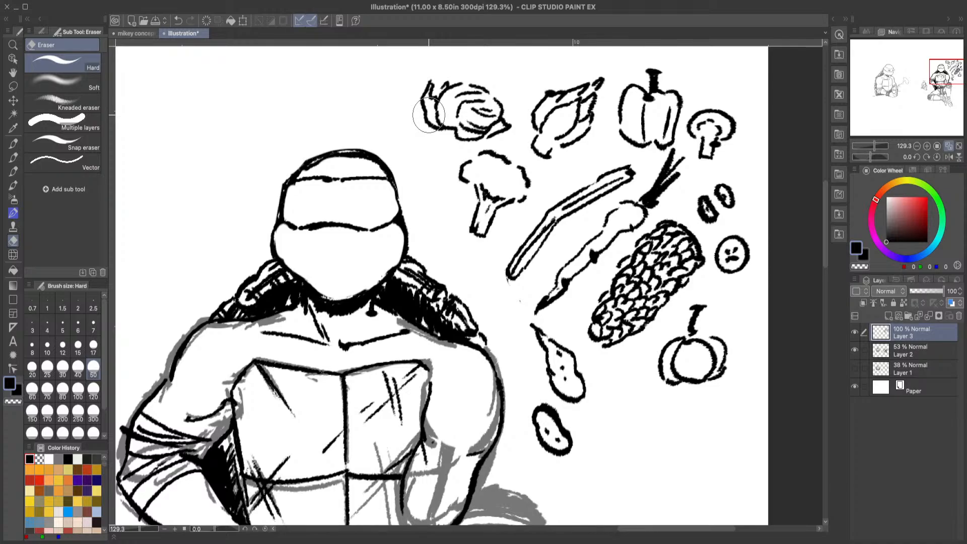
left_click(14, 158)
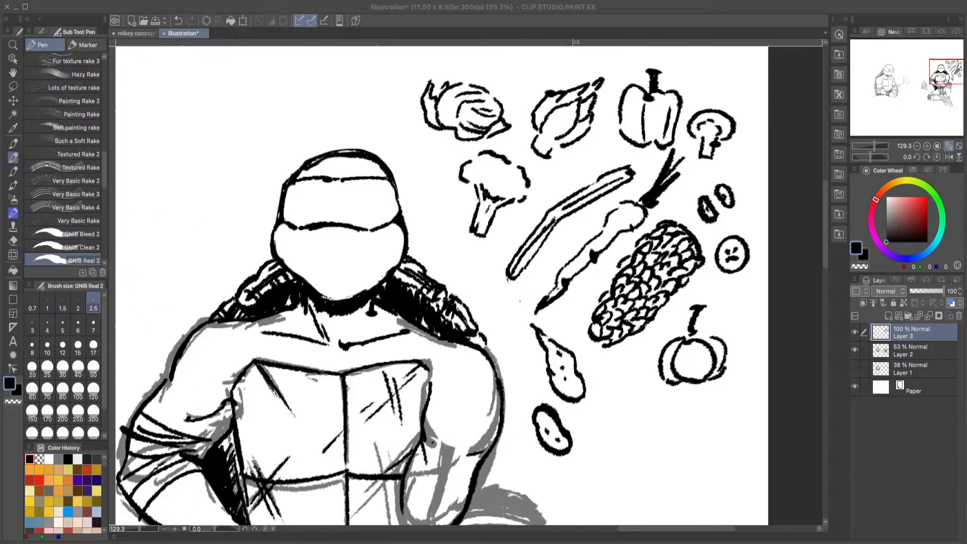
left_click(946, 507)
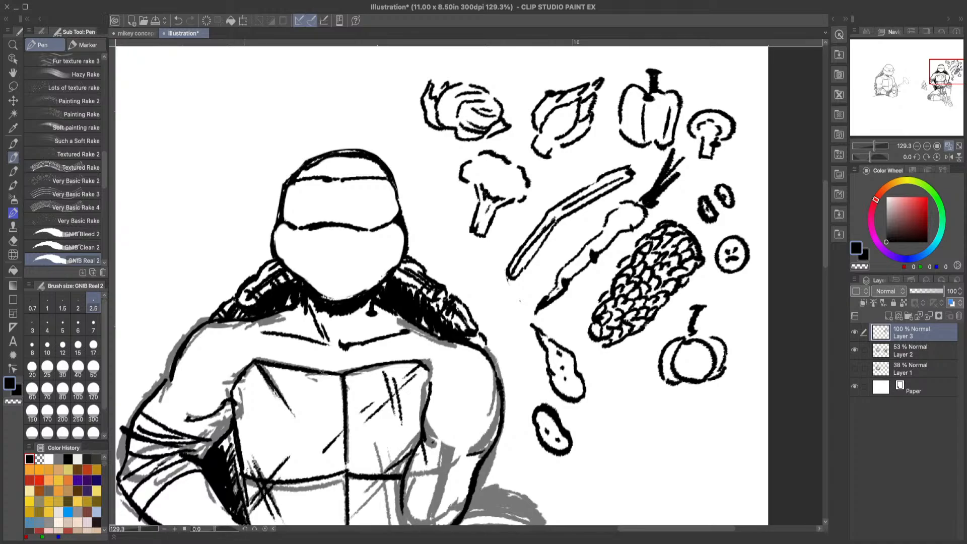
Step: Erase the cabbage doodle above the broccoli with the hard eraser
left_click(13, 241)
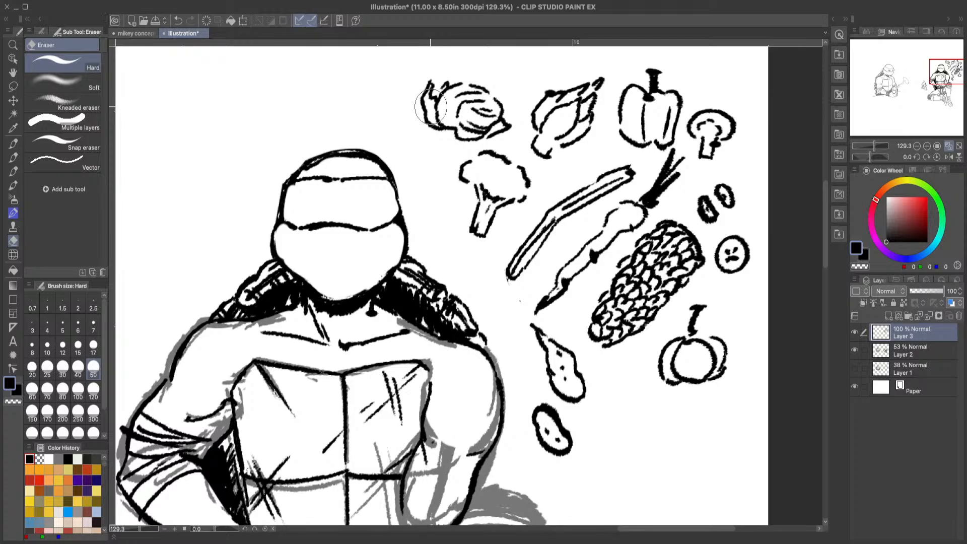
mouse_move(431, 107)
left_mouse_down()
mouse_move(453, 122)
mouse_move(423, 110)
mouse_move(438, 74)
mouse_move(433, 88)
mouse_move(422, 86)
mouse_move(421, 109)
mouse_move(484, 102)
mouse_move(497, 119)
mouse_move(456, 122)
left_mouse_up()
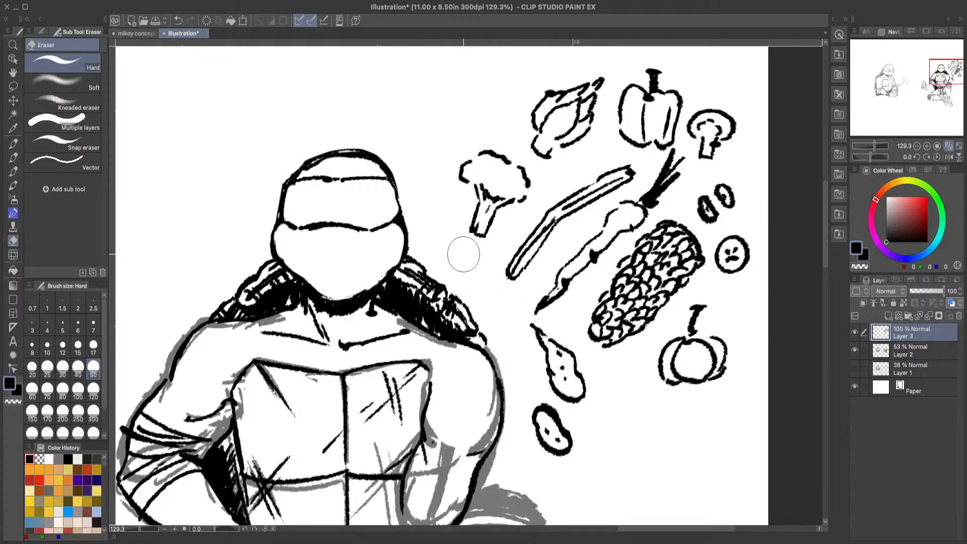
Step: Erase the long celery stalk doodle between the broccoli and the carrot with the hard eraser
mouse_move(511, 275)
left_mouse_down()
mouse_move(569, 203)
mouse_move(630, 168)
mouse_move(586, 219)
left_mouse_up()
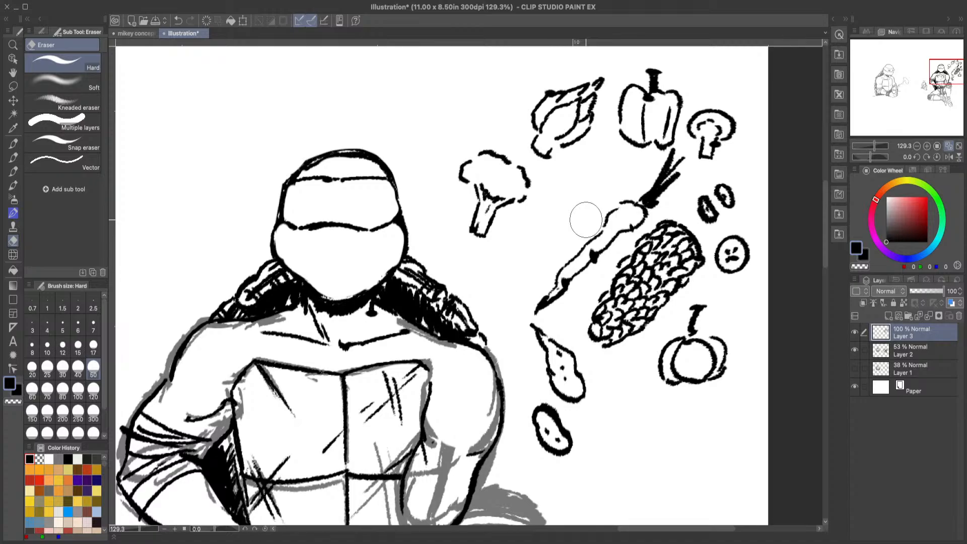
left_click(936, 501)
Step: Lasso the pointed, spotted vegetable doodle, rotate it to lie sideways and place it between the artichoke and the carrot
left_click(13, 87)
mouse_move(530, 326)
left_mouse_down()
mouse_move(532, 315)
mouse_move(593, 356)
mouse_move(589, 454)
mouse_move(563, 401)
mouse_move(520, 358)
left_mouse_up()
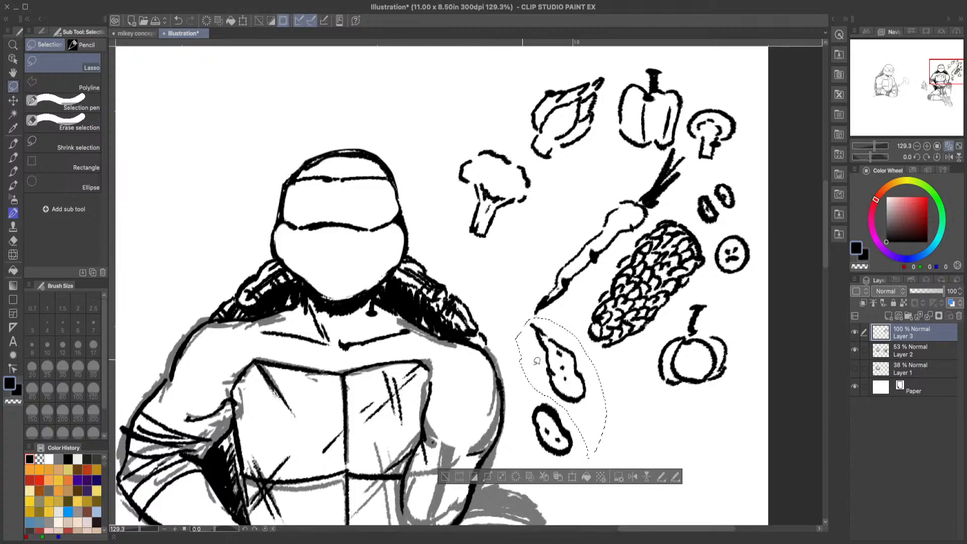
left_click(575, 476)
mouse_move(583, 408)
left_mouse_down()
mouse_move(582, 239)
mouse_move(605, 223)
mouse_move(599, 230)
mouse_move(612, 188)
mouse_move(639, 174)
left_mouse_up()
key("Return")
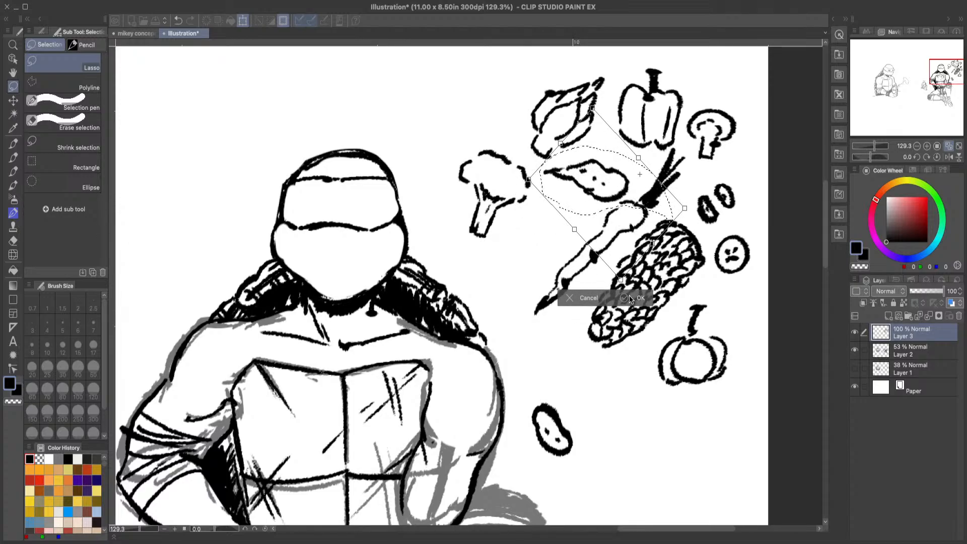
key("Return")
key("ctrl+d")
Step: Lasso the spotted oval potato doodle and move it up between the broccoli stem and the carrot tip
mouse_move(547, 393)
left_mouse_down()
mouse_move(587, 482)
mouse_move(532, 460)
mouse_move(531, 377)
left_mouse_up()
left_click(561, 510)
left_click_drag(560, 452, 546, 273)
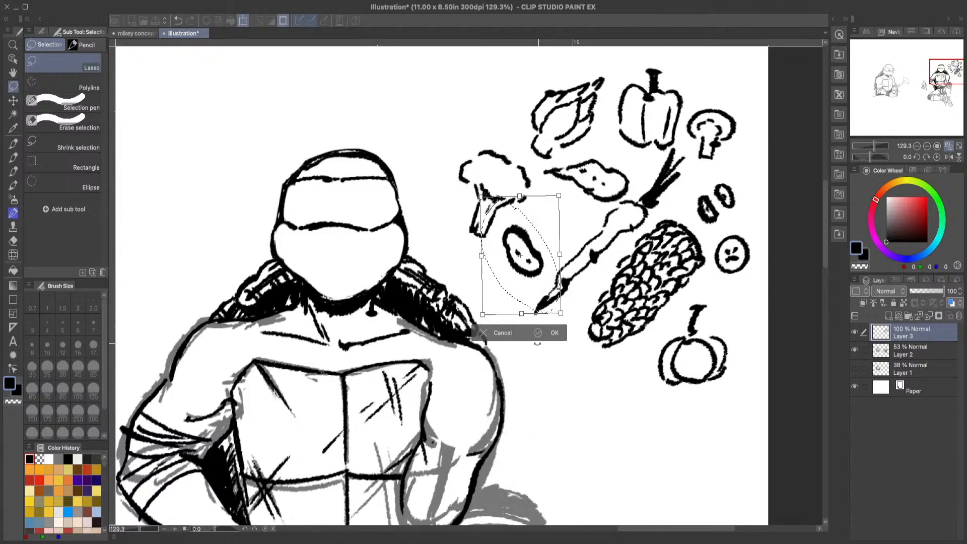
left_click(553, 332)
left_click(412, 328)
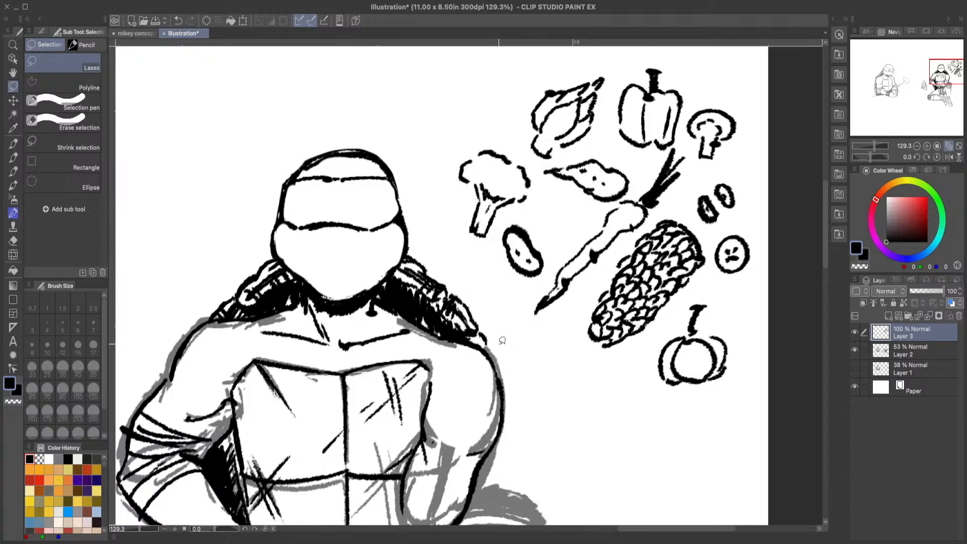
Step: Lasso the pointed, spotted vegetable below the artichoke and rotate it slightly counterclockwise
mouse_move(538, 180)
left_mouse_down()
mouse_move(551, 162)
mouse_move(581, 156)
mouse_move(623, 158)
mouse_move(637, 175)
mouse_move(637, 189)
mouse_move(609, 204)
mouse_move(575, 205)
mouse_move(539, 181)
left_mouse_up()
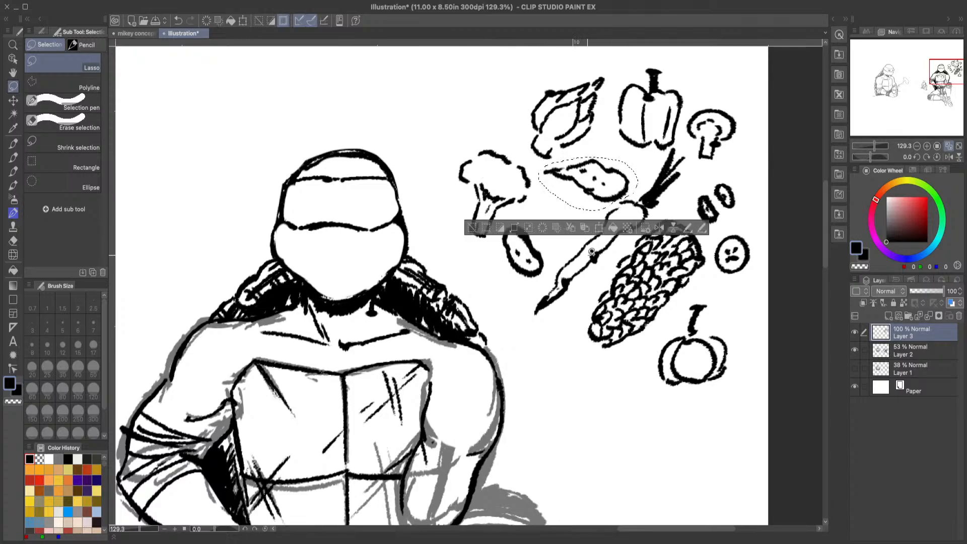
left_click(599, 228)
left_click_drag(661, 154, 659, 147)
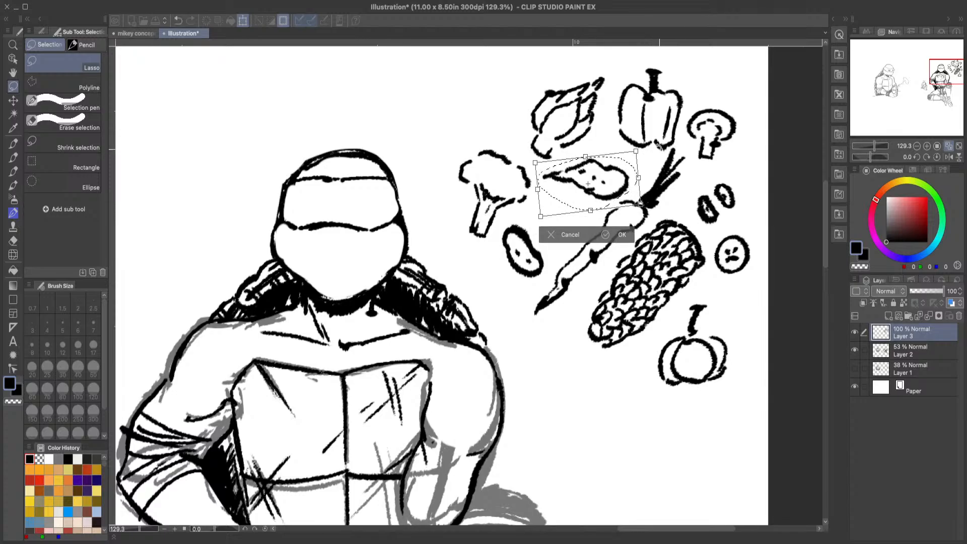
left_click(616, 234)
left_click(478, 233)
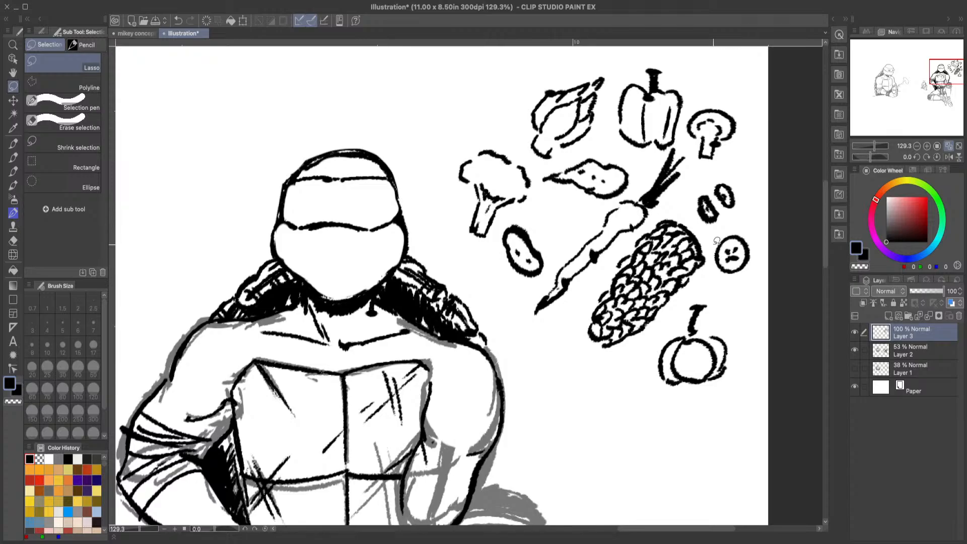
Step: Lasso the round slice doodle beside the corn cob and delete it
mouse_move(712, 240)
left_mouse_down()
mouse_move(758, 224)
mouse_move(760, 280)
mouse_move(720, 280)
mouse_move(710, 258)
left_mouse_up()
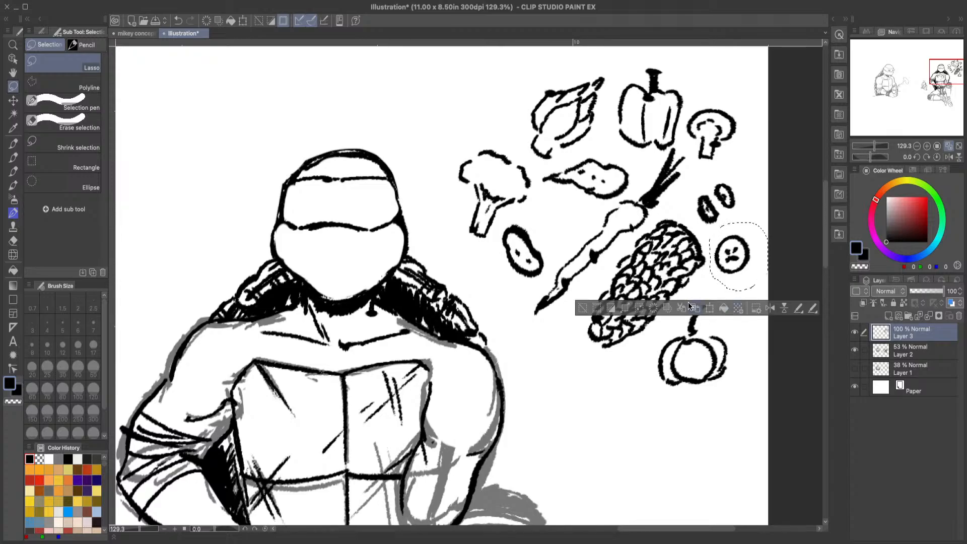
key("Delete")
left_click(583, 309)
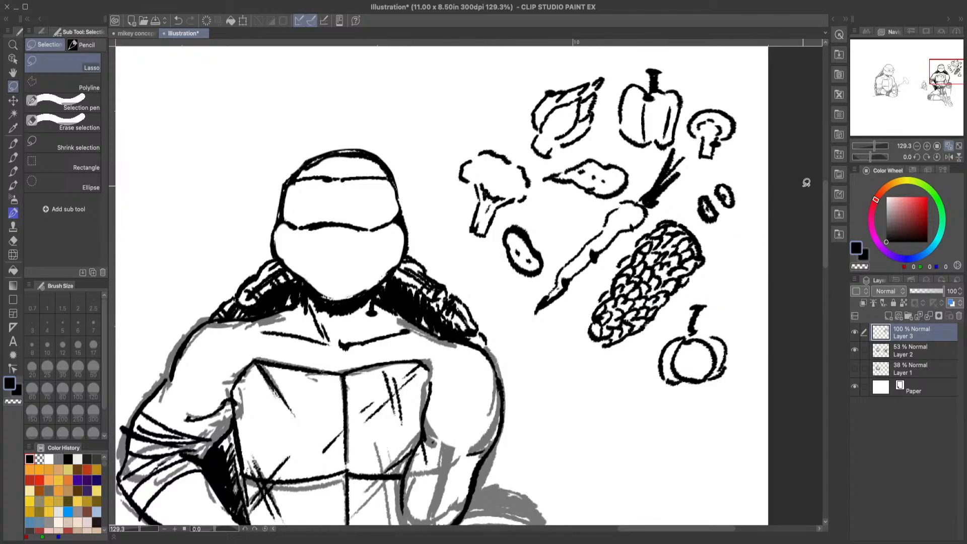
Step: Handwrite the numbers 1) to 5) in a column above the turtle with the GNIB Real 2 pen
left_click(13, 46)
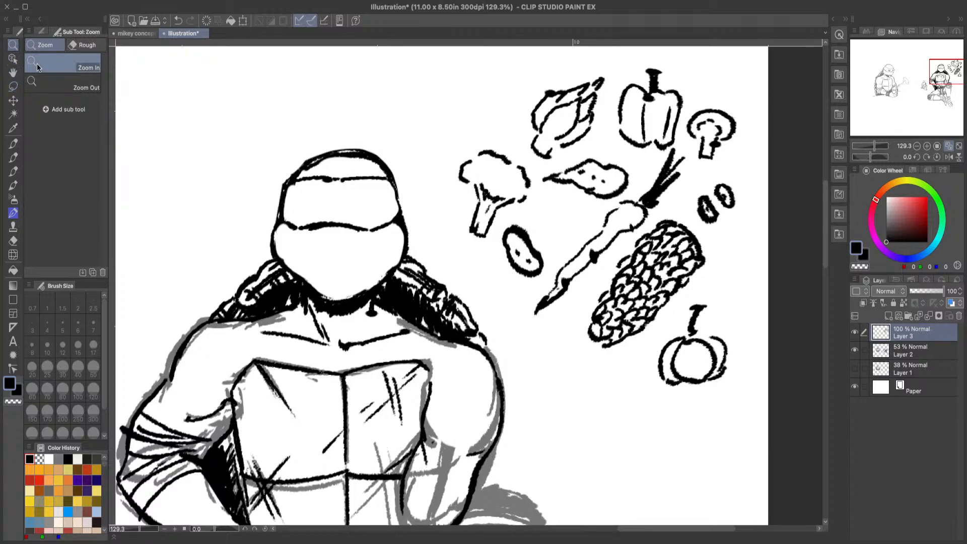
left_click_drag(546, 293, 504, 308)
left_click_drag(553, 198, 580, 224)
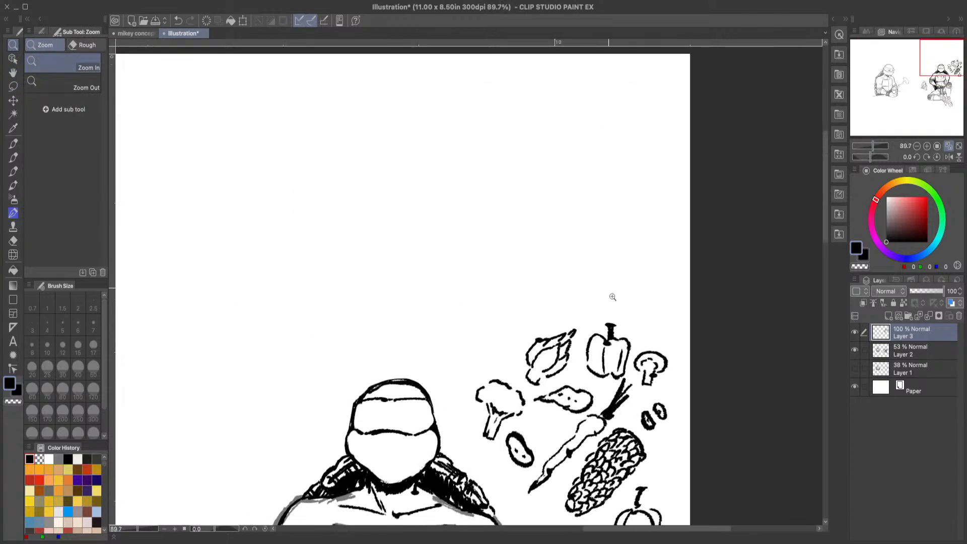
left_click_drag(627, 310, 605, 327)
left_click_drag(651, 367, 705, 363)
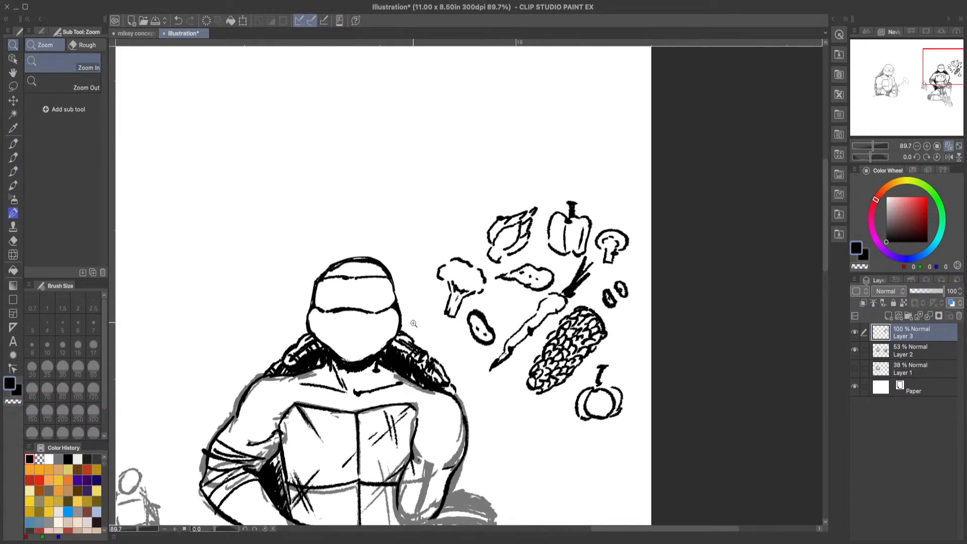
left_click(13, 144)
key("p")
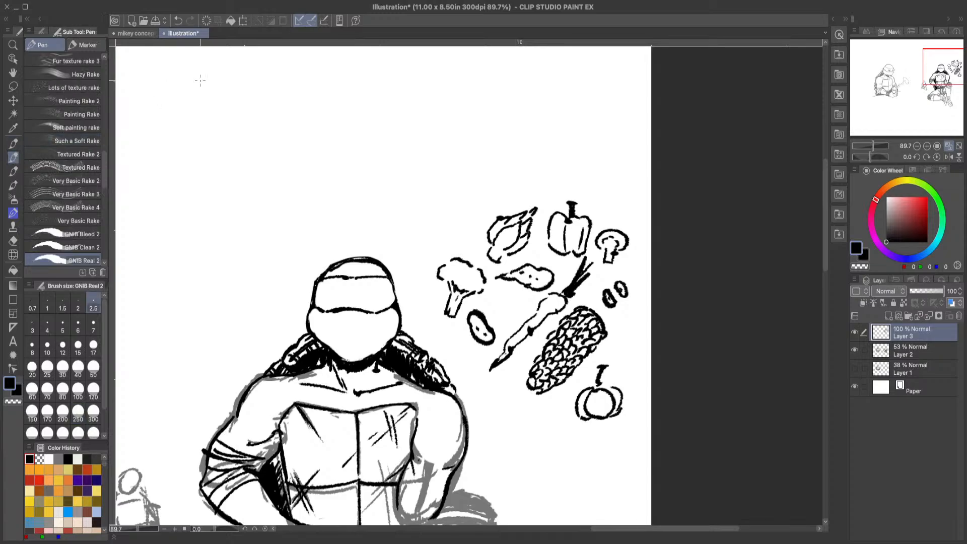
mouse_move(165, 56)
left_mouse_down()
mouse_move(165, 84)
mouse_move(179, 85)
mouse_move(174, 115)
mouse_move(184, 119)
mouse_move(164, 155)
mouse_move(185, 154)
mouse_move(172, 178)
mouse_move(187, 194)
mouse_move(171, 218)
mouse_move(186, 233)
left_mouse_up()
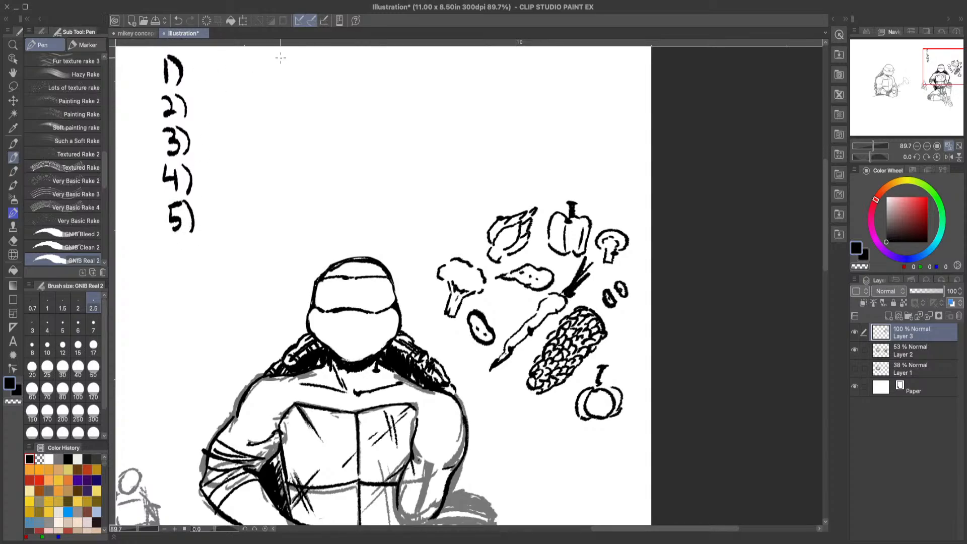
Step: Handwrite the numbers 6) to 10) in a second column beside the first
mouse_move(303, 41)
left_mouse_down()
mouse_move(293, 57)
mouse_move(316, 75)
mouse_move(305, 106)
mouse_move(320, 105)
mouse_move(308, 125)
mouse_move(323, 141)
mouse_move(308, 162)
mouse_move(320, 182)
mouse_move(305, 214)
left_mouse_up()
left_click(301, 85)
mouse_move(317, 187)
left_mouse_down()
mouse_move(309, 207)
mouse_move(317, 187)
mouse_move(328, 213)
left_mouse_up()
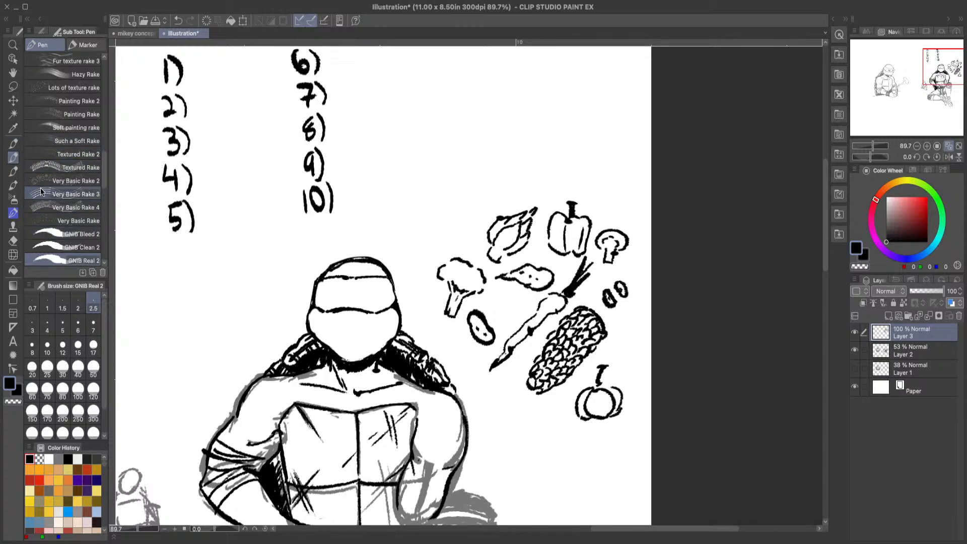
Step: Lasso the carrot doodle, rotate it horizontal and place it beside number 10
left_click(13, 86)
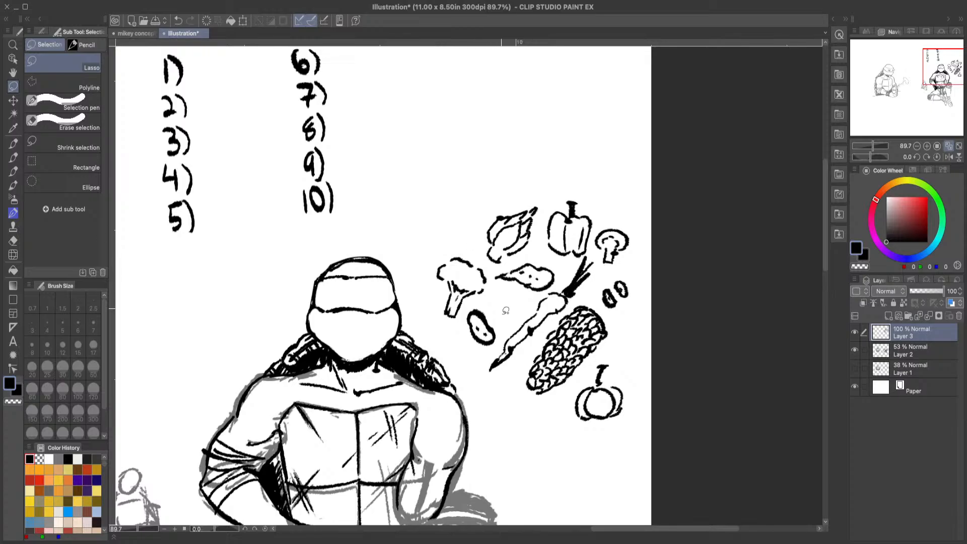
mouse_move(483, 360)
left_mouse_down()
mouse_move(546, 287)
mouse_move(589, 254)
mouse_move(604, 262)
mouse_move(590, 299)
mouse_move(496, 353)
mouse_move(516, 316)
mouse_move(584, 254)
mouse_move(603, 262)
mouse_move(585, 297)
mouse_move(498, 370)
mouse_move(487, 362)
mouse_move(495, 357)
left_mouse_up()
left_click(527, 398)
left_click_drag(556, 324, 409, 168)
left_click_drag(471, 107, 483, 181)
left_click_drag(413, 175, 433, 224)
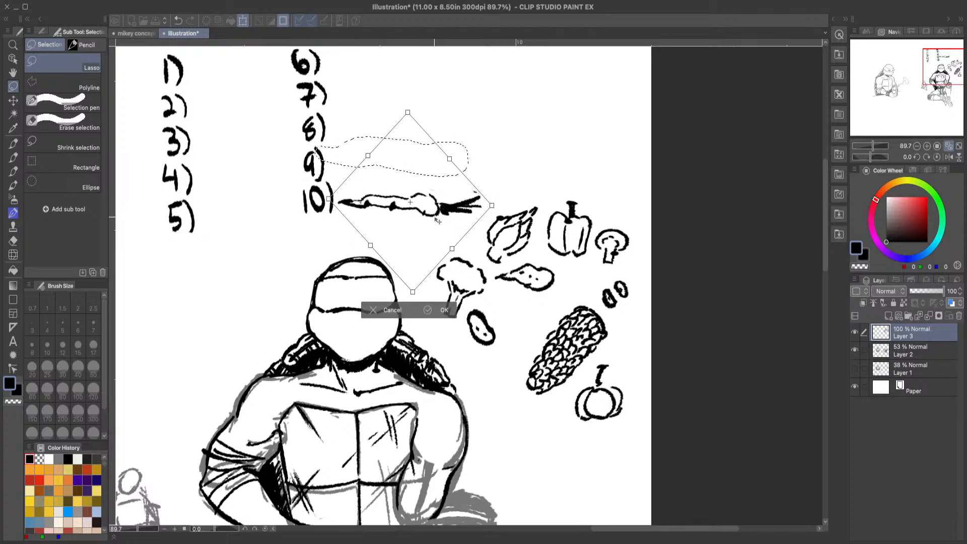
left_click(442, 313)
left_click(295, 250)
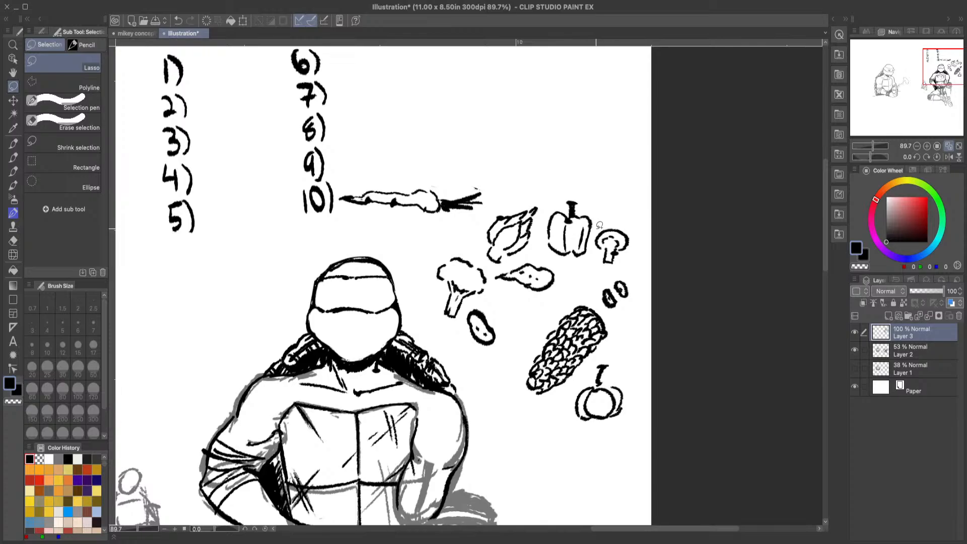
Step: Lasso the bell pepper doodle and move it beside number 9
mouse_move(596, 226)
left_mouse_down()
mouse_move(585, 268)
mouse_move(545, 249)
mouse_move(543, 228)
mouse_move(556, 194)
mouse_move(583, 193)
mouse_move(597, 211)
mouse_move(558, 225)
mouse_move(416, 202)
mouse_move(370, 184)
mouse_move(385, 134)
left_mouse_up()
left_click(583, 283)
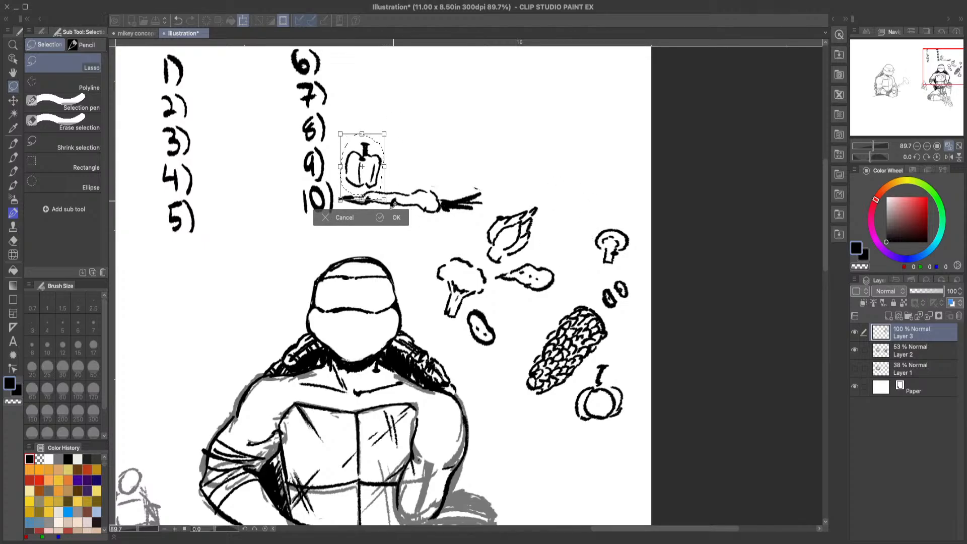
left_click(397, 217)
left_click(242, 220)
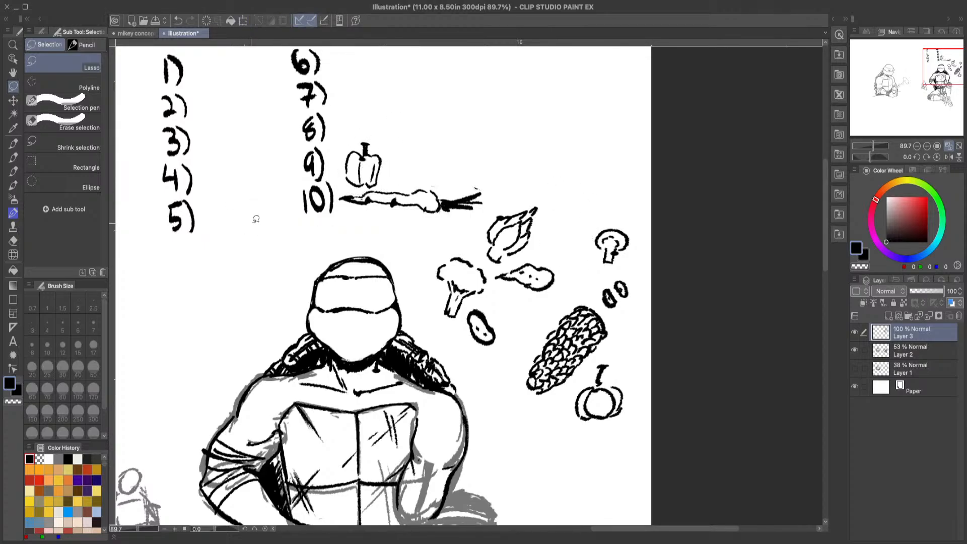
Step: Lasso the artichoke doodle and move it beside number 8
left_click_drag(826, 275, 822, 237)
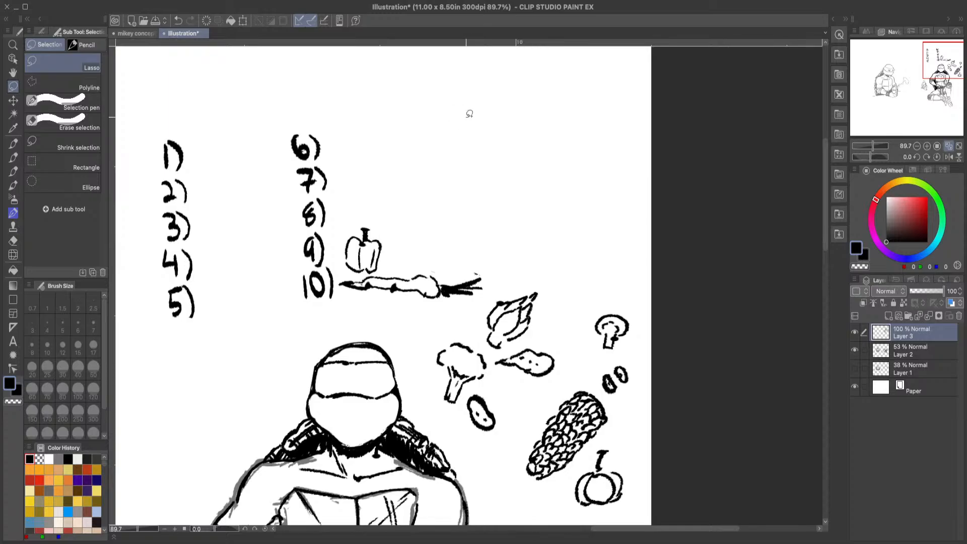
mouse_move(474, 318)
left_mouse_down()
mouse_move(499, 291)
mouse_move(541, 273)
mouse_move(557, 293)
mouse_move(533, 335)
mouse_move(500, 357)
mouse_move(474, 330)
mouse_move(555, 275)
mouse_move(527, 327)
mouse_move(474, 298)
mouse_move(404, 221)
mouse_move(375, 212)
left_mouse_up()
left_click(526, 374)
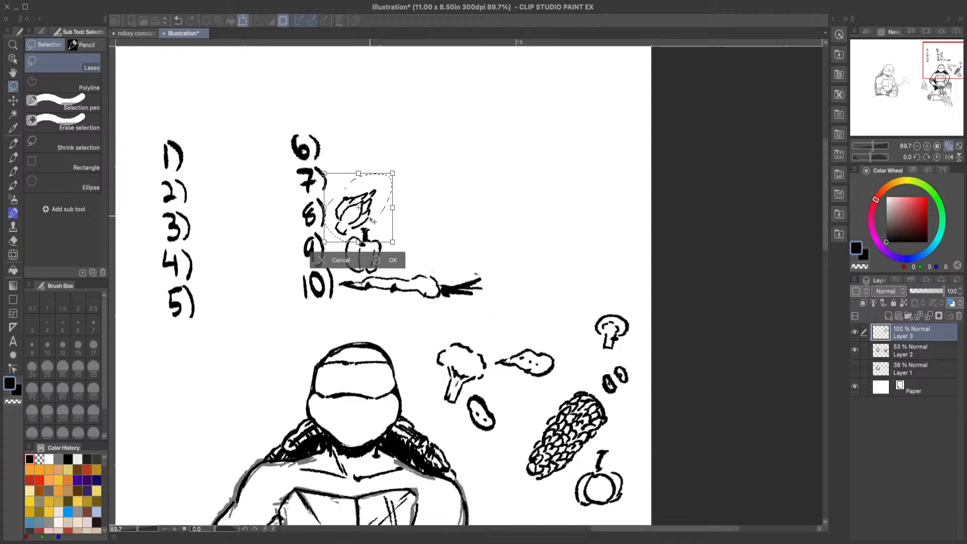
left_click(394, 256)
left_click(243, 256)
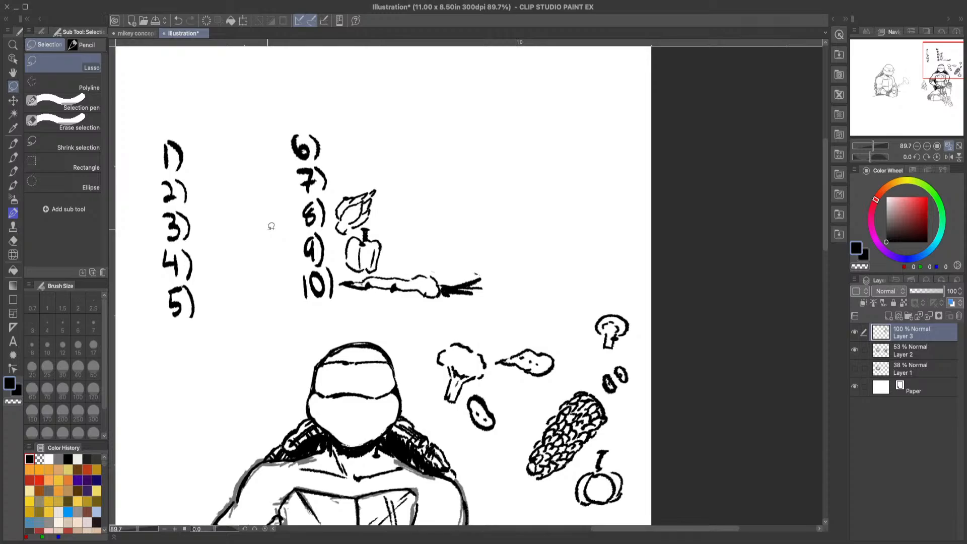
Step: Lasso the pumpkin doodle, scale it down and place it beside number 7
mouse_move(585, 465)
left_mouse_down()
mouse_move(609, 438)
mouse_move(632, 461)
mouse_move(639, 483)
mouse_move(616, 514)
mouse_move(575, 513)
mouse_move(558, 484)
mouse_move(578, 465)
mouse_move(609, 481)
mouse_move(485, 307)
mouse_move(429, 185)
left_mouse_up()
left_click(606, 515)
left_click_drag(445, 151, 424, 172)
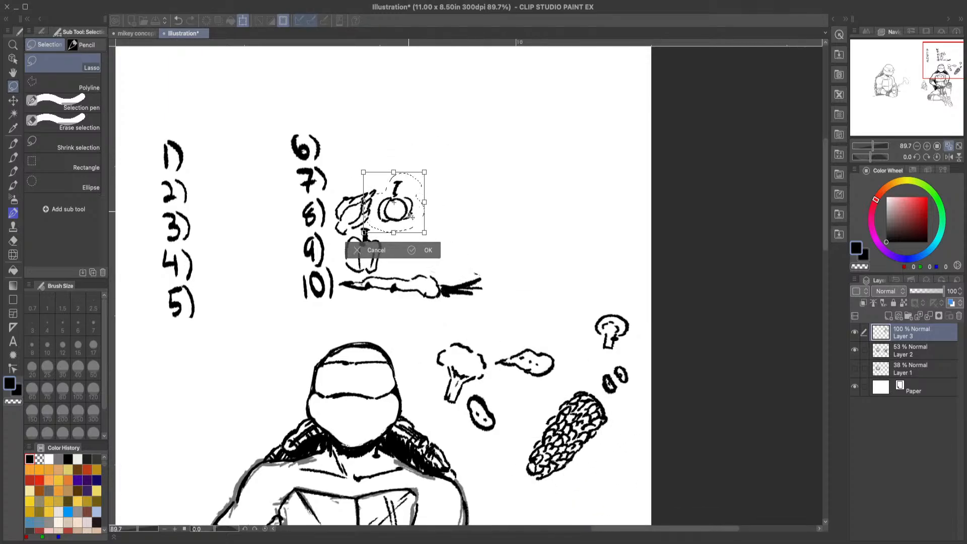
left_click_drag(408, 214, 366, 186)
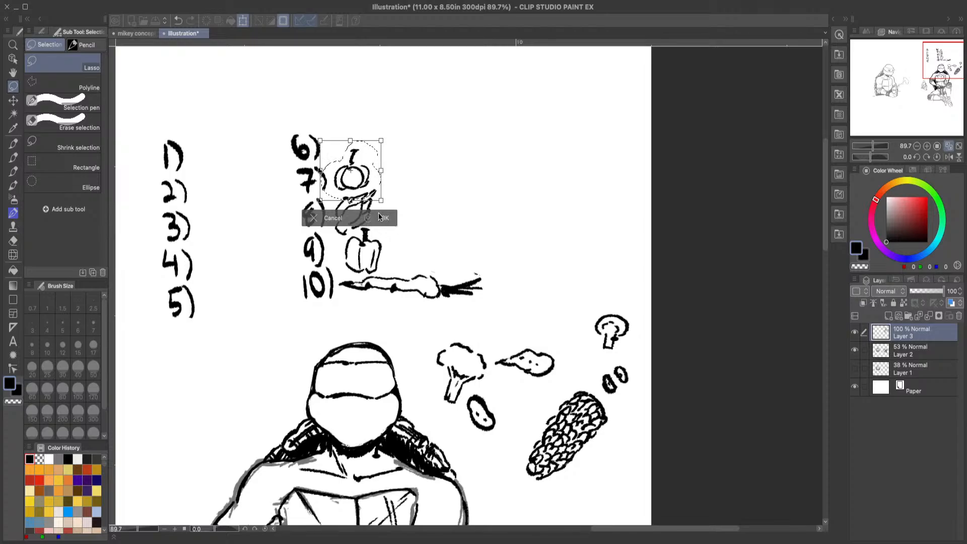
left_click(382, 218)
left_click(235, 217)
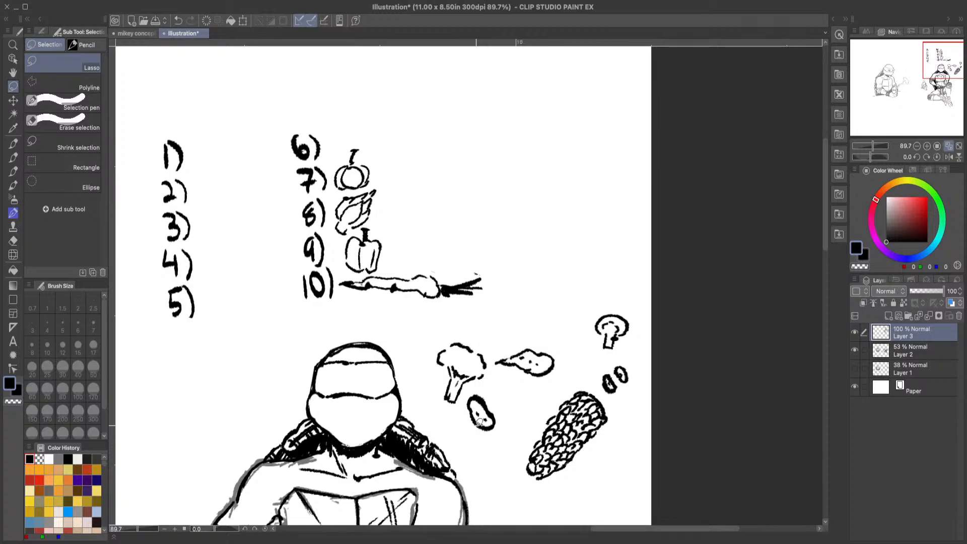
Step: Lasso the broccoli doodle and move it beside number 6
mouse_move(458, 412)
left_mouse_down()
mouse_move(492, 378)
mouse_move(481, 344)
mouse_move(432, 337)
mouse_move(423, 362)
mouse_move(438, 377)
mouse_move(437, 407)
mouse_move(457, 411)
left_mouse_up()
left_click(469, 433)
mouse_move(476, 375)
left_mouse_down()
mouse_move(349, 131)
mouse_move(350, 142)
left_mouse_up()
left_click(369, 196)
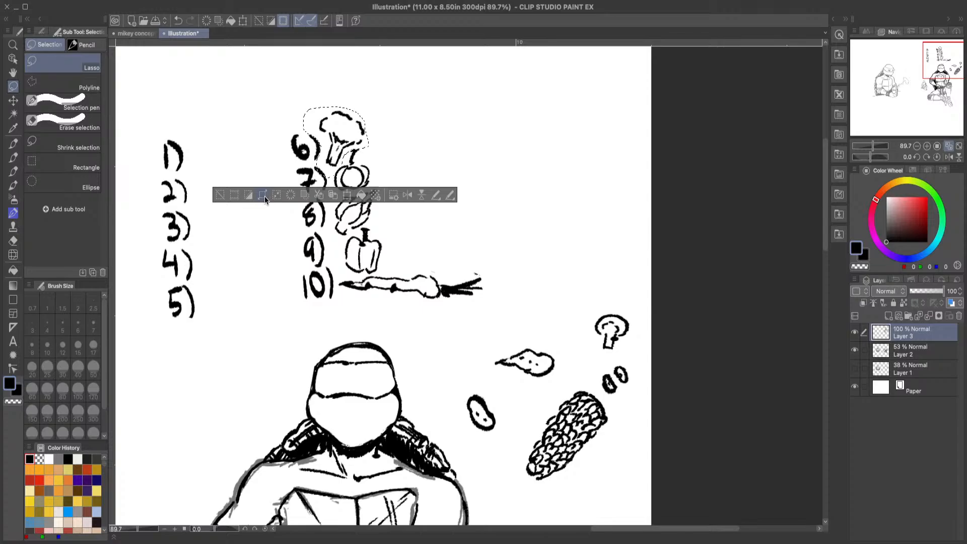
left_click(217, 198)
Step: Lasso the corn cob doodle, rotate it horizontal and place it beside number 5
mouse_move(529, 407)
left_mouse_down()
mouse_move(571, 383)
mouse_move(603, 388)
mouse_move(624, 423)
mouse_move(621, 471)
mouse_move(559, 504)
mouse_move(522, 449)
mouse_move(526, 416)
left_mouse_up()
left_click(583, 516)
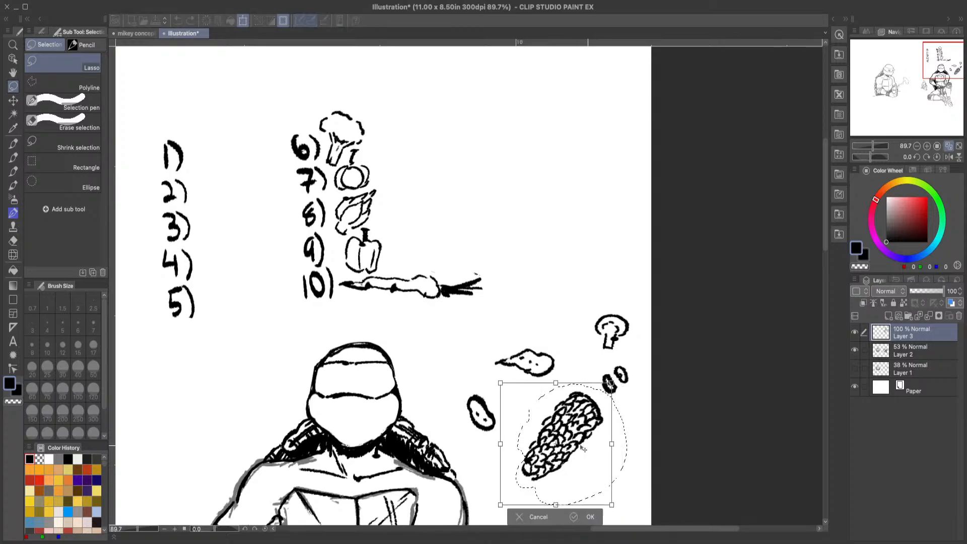
left_click_drag(578, 444, 270, 337)
left_click_drag(325, 275, 291, 322)
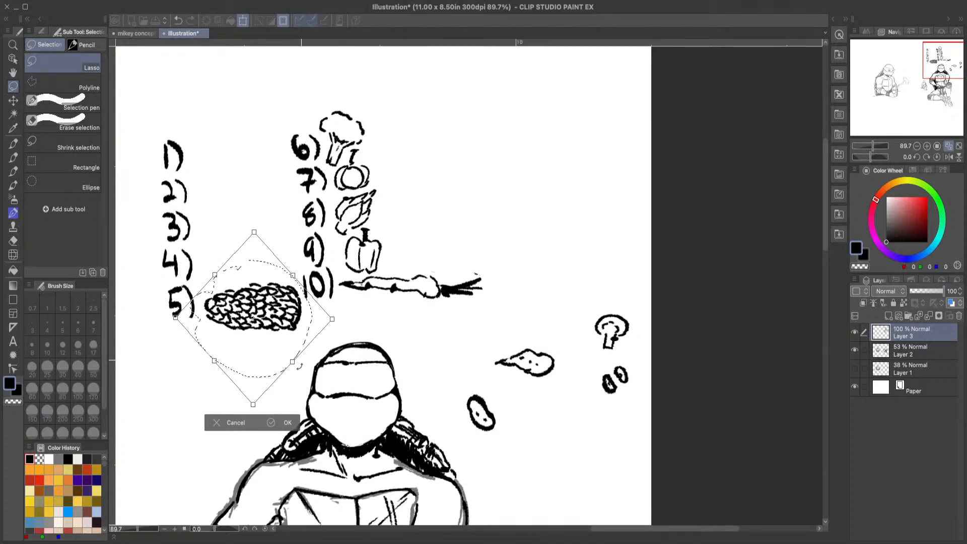
left_click(290, 424)
left_click(170, 395)
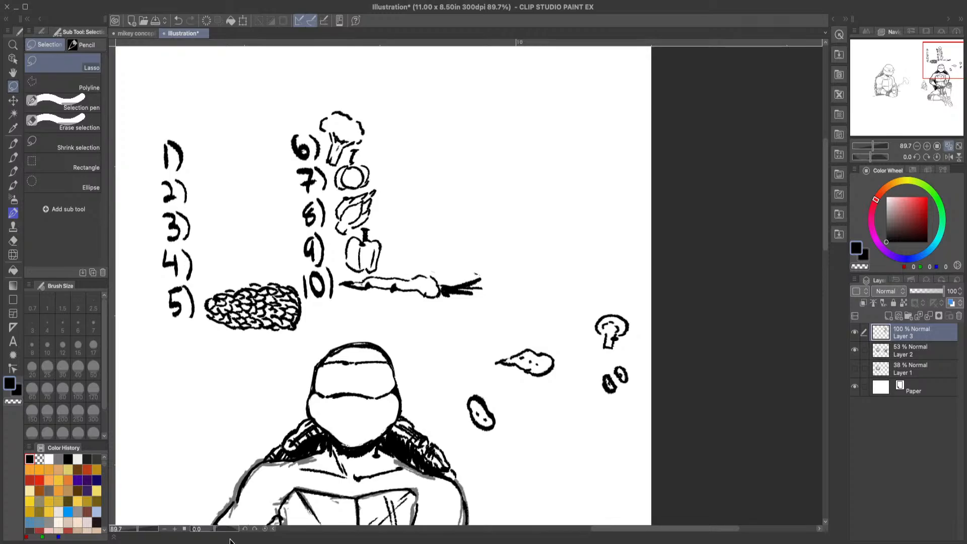
left_click(190, 542)
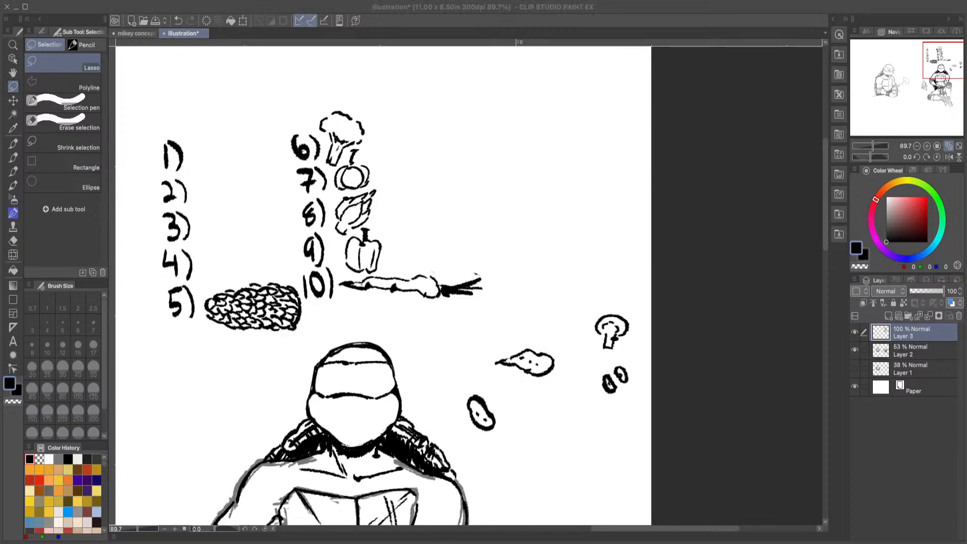
left_click(947, 511)
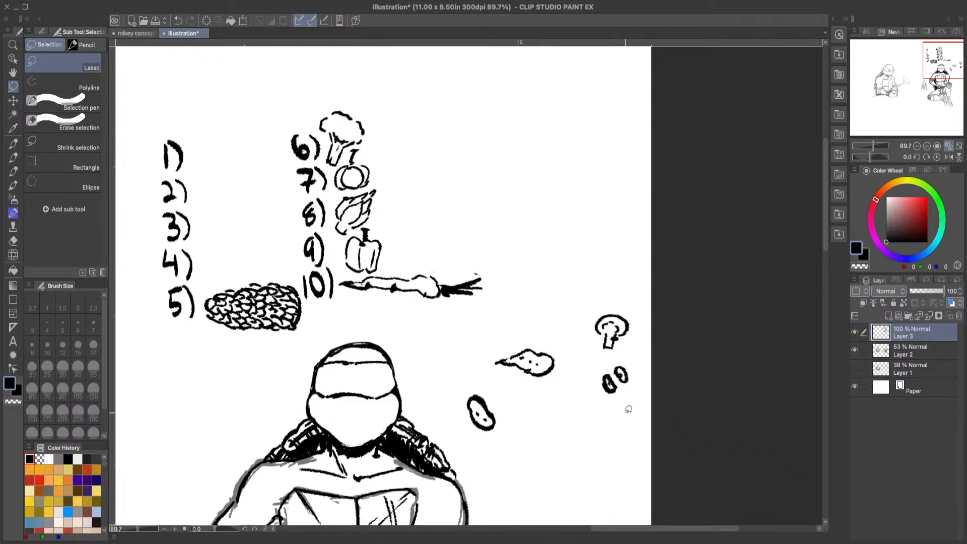
left_click(17, 158)
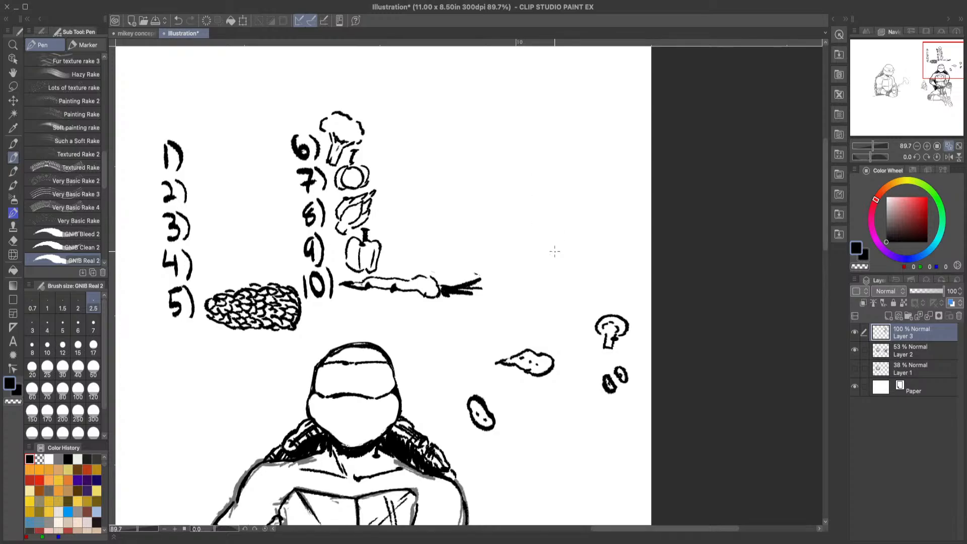
left_click(13, 86)
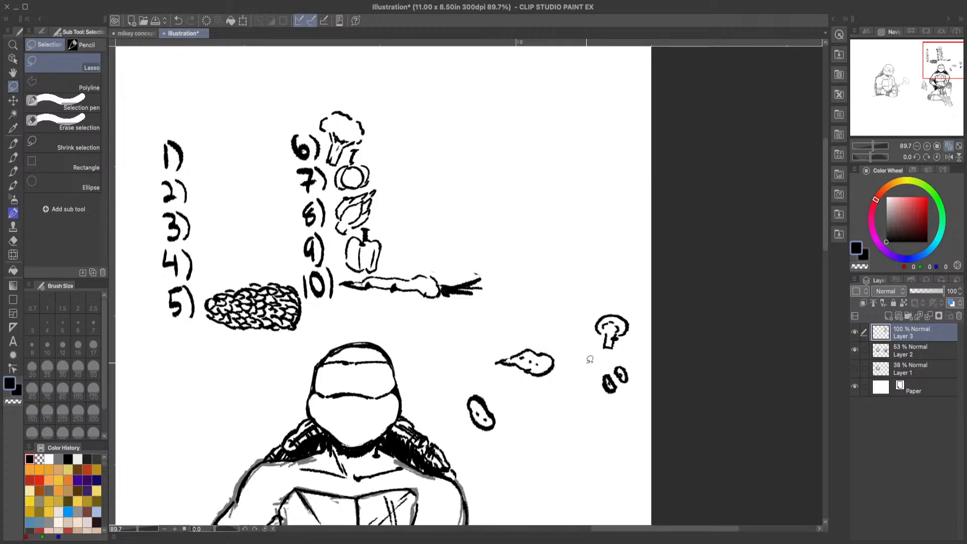
Step: Lasso the oval potato doodle and move it beside number 4 in the list
mouse_move(461, 377)
left_mouse_down()
mouse_move(509, 423)
mouse_move(476, 373)
left_mouse_up()
left_click(491, 477)
mouse_move(496, 434)
left_mouse_down()
mouse_move(264, 324)
mouse_move(235, 284)
left_mouse_up()
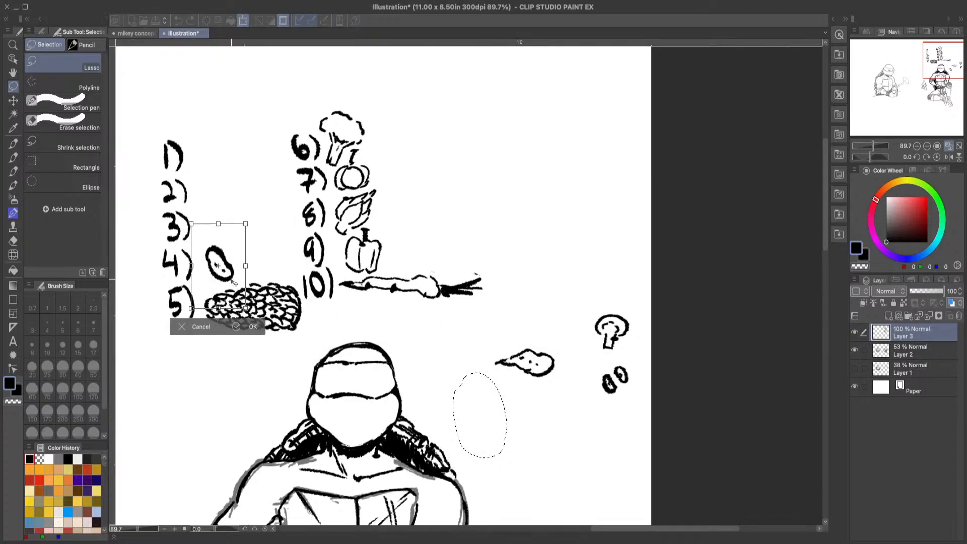
left_click(253, 327)
left_click(122, 327)
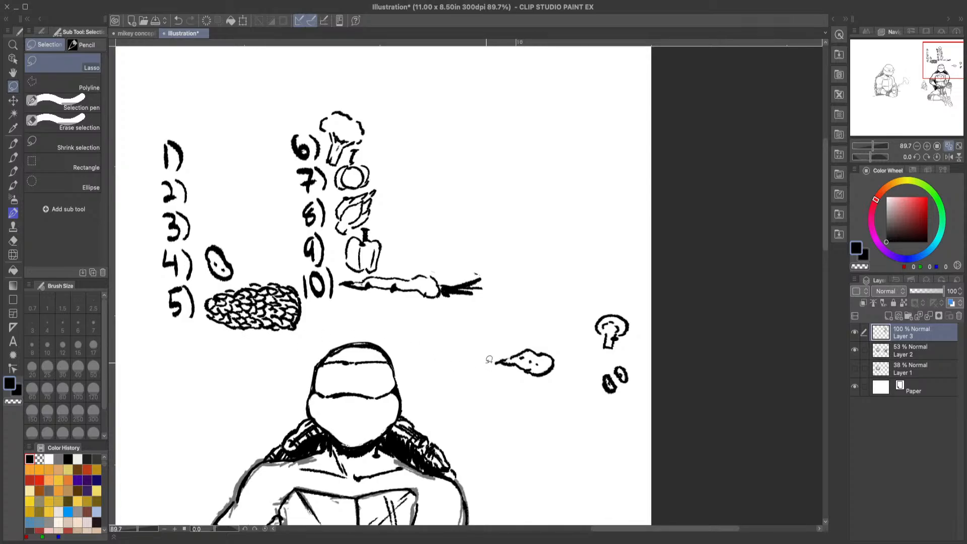
Step: Lasso the pointed sweet potato doodle and move it beside number 3 in the list
mouse_move(486, 361)
left_mouse_down()
mouse_move(539, 338)
mouse_move(565, 347)
mouse_move(565, 374)
mouse_move(486, 363)
left_mouse_up()
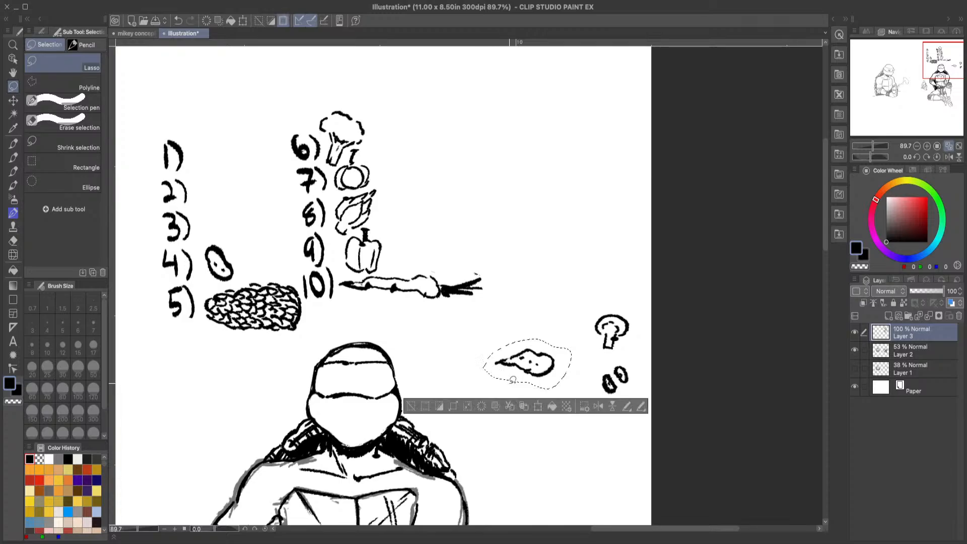
left_click(539, 405)
mouse_move(552, 369)
left_mouse_down()
mouse_move(318, 231)
mouse_move(260, 220)
mouse_move(259, 231)
left_mouse_up()
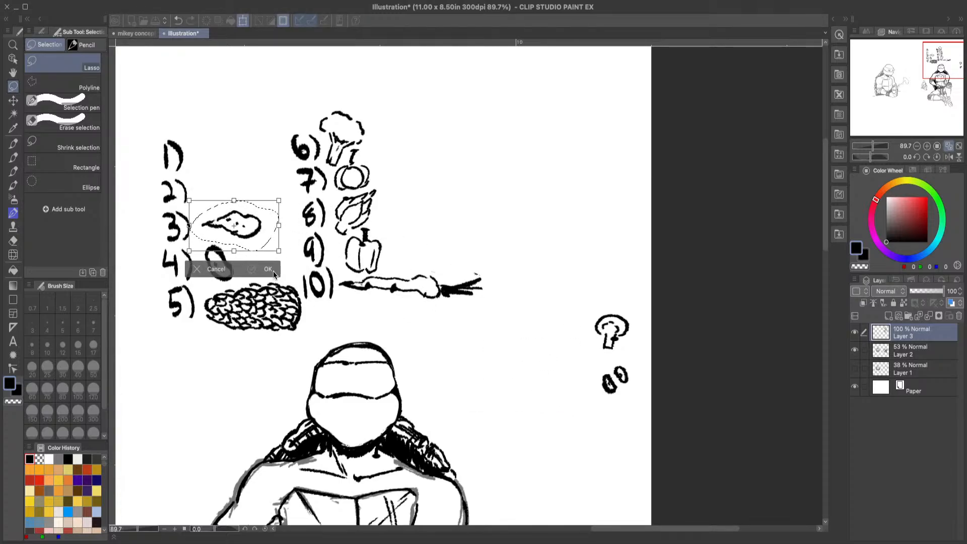
left_click(260, 264)
left_click(123, 267)
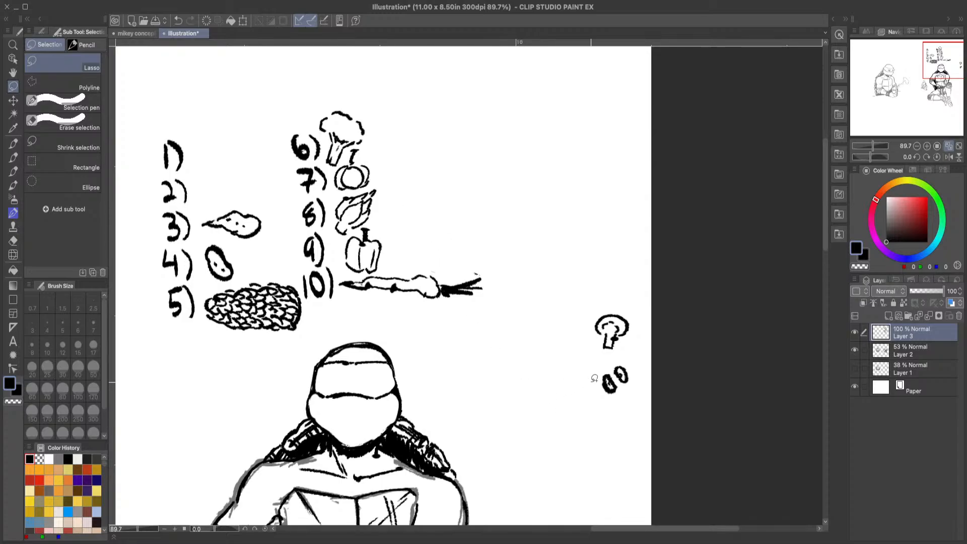
Step: Lasso the pair of small bean-shaped doodles and move it beside number 1 in the list
mouse_move(590, 383)
left_mouse_down()
mouse_move(624, 356)
mouse_move(618, 409)
mouse_move(605, 409)
mouse_move(450, 304)
mouse_move(191, 172)
mouse_move(184, 156)
left_mouse_up()
left_click(616, 427)
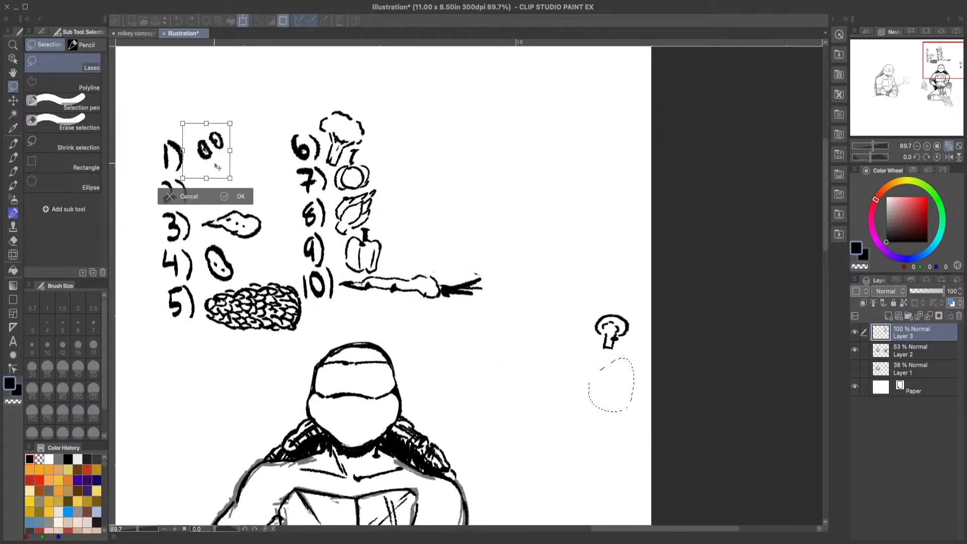
left_click(239, 202)
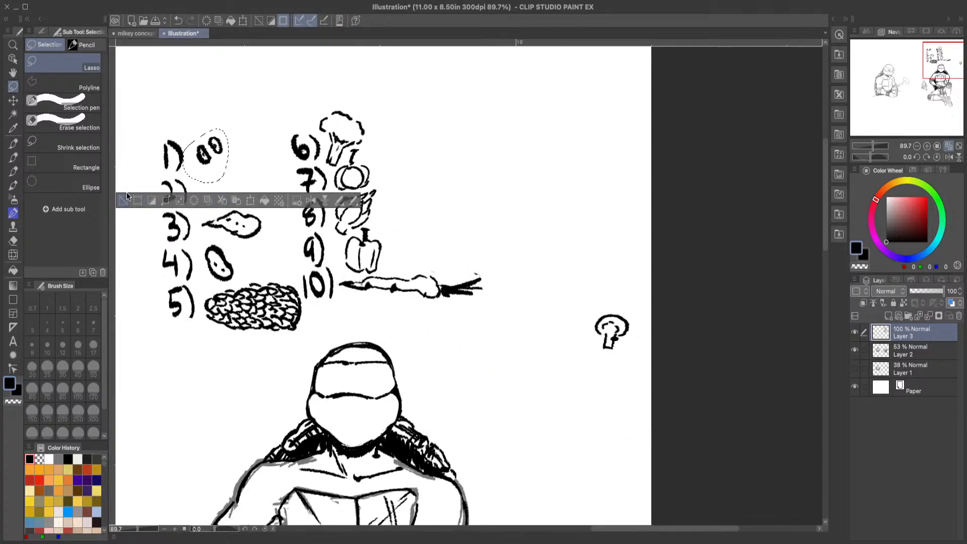
left_click(137, 192)
Step: Lasso the mushroom doodle and move it beside number 2 in the list
mouse_move(583, 319)
left_mouse_down()
mouse_move(632, 304)
mouse_move(622, 365)
mouse_move(586, 329)
left_mouse_up()
left_click(621, 385)
left_click_drag(632, 352, 234, 216)
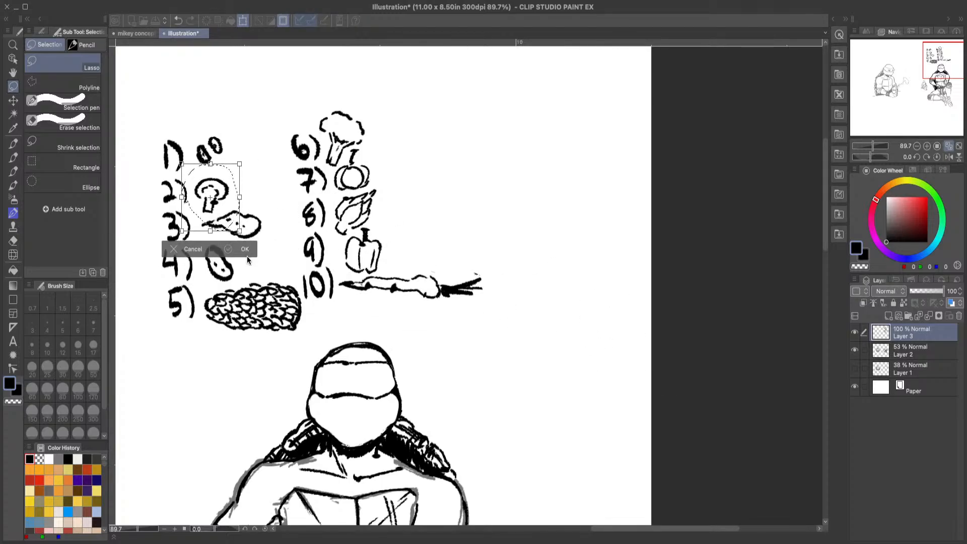
left_click(245, 247)
left_click(124, 249)
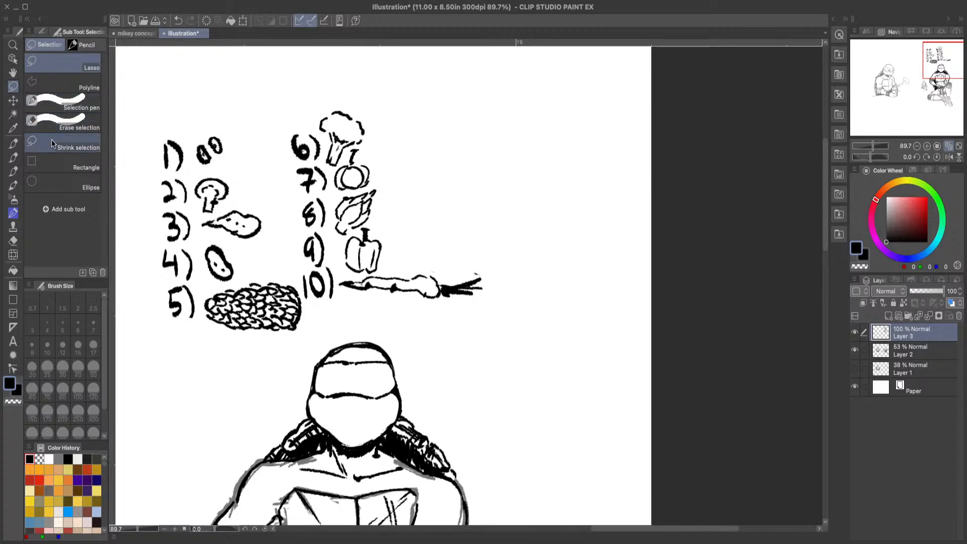
Step: Handwrite the word VEGGIE above the numbered list with the GNIB Real 2 pen
left_click(13, 157)
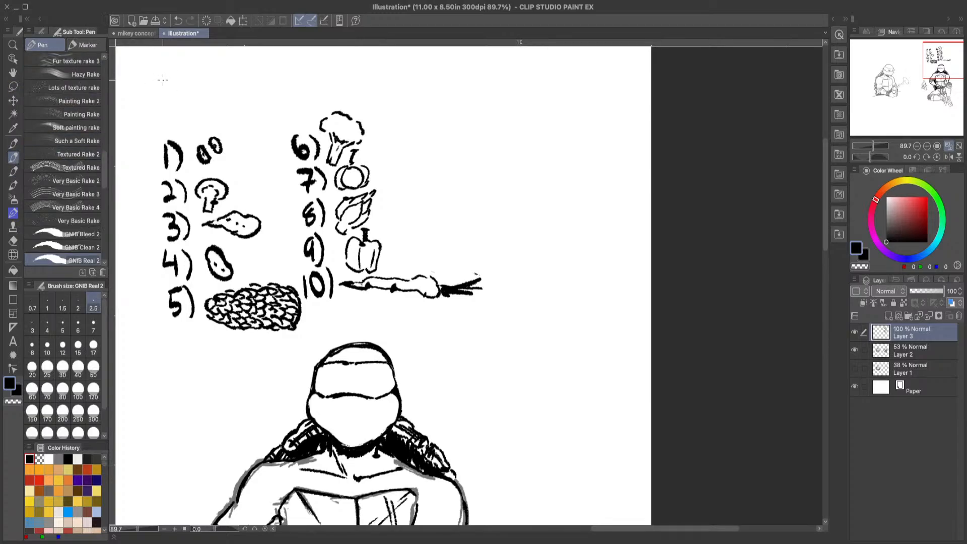
mouse_move(160, 72)
left_mouse_down()
mouse_move(162, 82)
mouse_move(183, 70)
mouse_move(190, 98)
mouse_move(205, 67)
mouse_move(203, 82)
left_mouse_up()
mouse_move(192, 99)
left_mouse_down()
mouse_move(210, 78)
mouse_move(228, 92)
mouse_move(240, 75)
mouse_move(255, 96)
left_mouse_up()
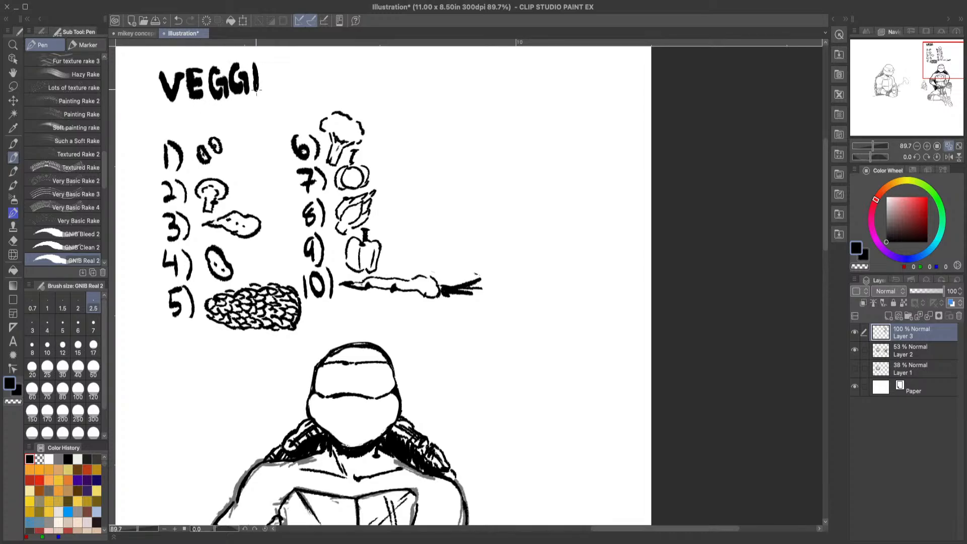
mouse_move(265, 62)
left_mouse_down()
mouse_move(263, 94)
mouse_move(275, 57)
mouse_move(276, 75)
left_mouse_up()
left_click_drag(266, 94, 276, 91)
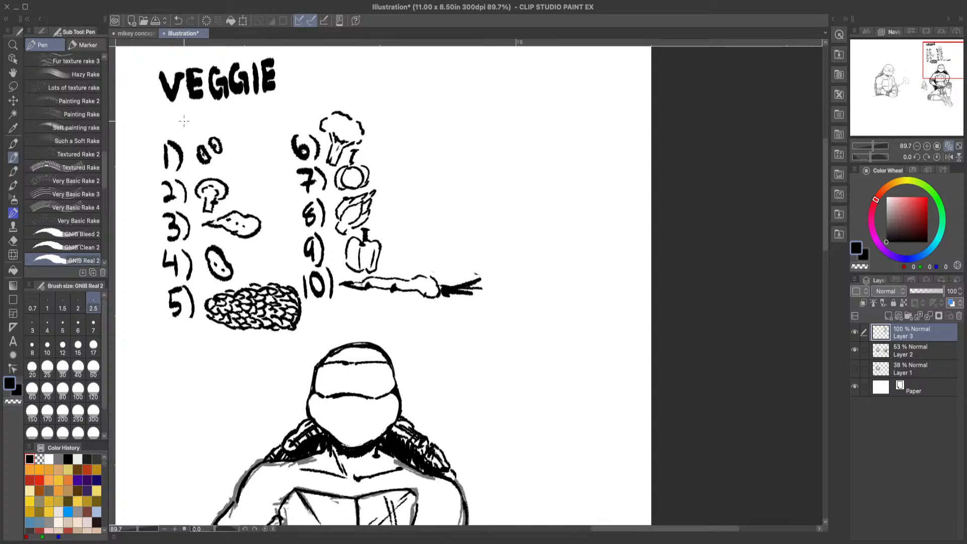
Step: Handwrite TIERLIST under VEGGIE to complete the list's title
mouse_move(168, 110)
left_mouse_down()
mouse_move(169, 134)
mouse_move(186, 108)
mouse_move(181, 132)
left_mouse_up()
left_click_drag(192, 108, 191, 132)
left_click_drag(192, 108, 201, 120)
mouse_move(192, 132)
left_mouse_down()
mouse_move(217, 114)
mouse_move(253, 126)
mouse_move(262, 112)
mouse_move(266, 123)
mouse_move(292, 97)
left_mouse_up()
left_click_drag(285, 99, 286, 125)
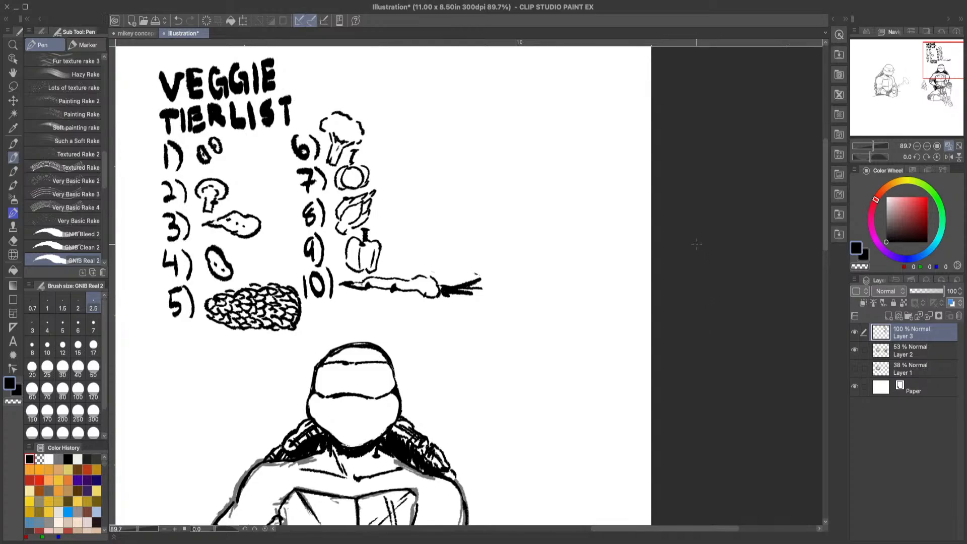
left_click(13, 45)
left_click_drag(445, 284, 403, 338)
left_click_drag(336, 408, 354, 393)
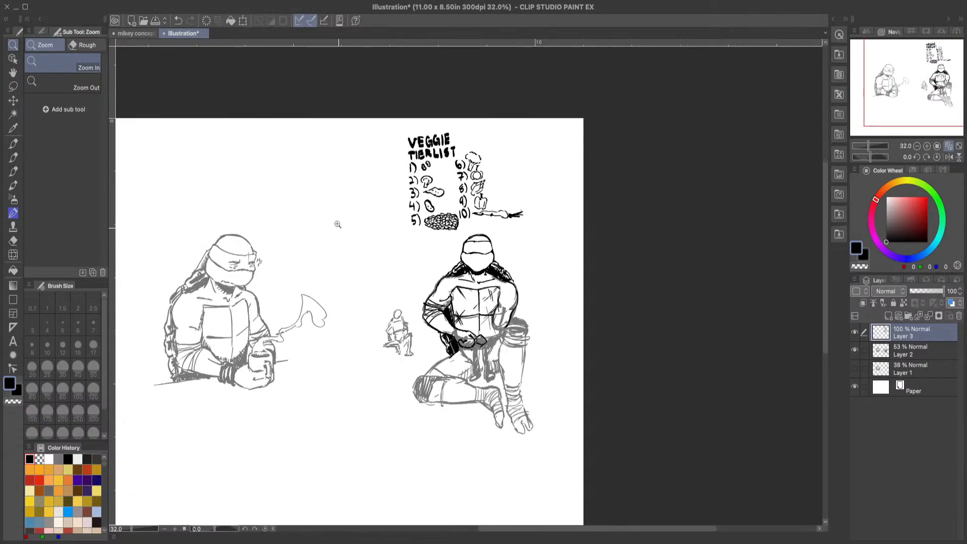
left_click_drag(249, 132, 295, 205)
left_click(276, 295)
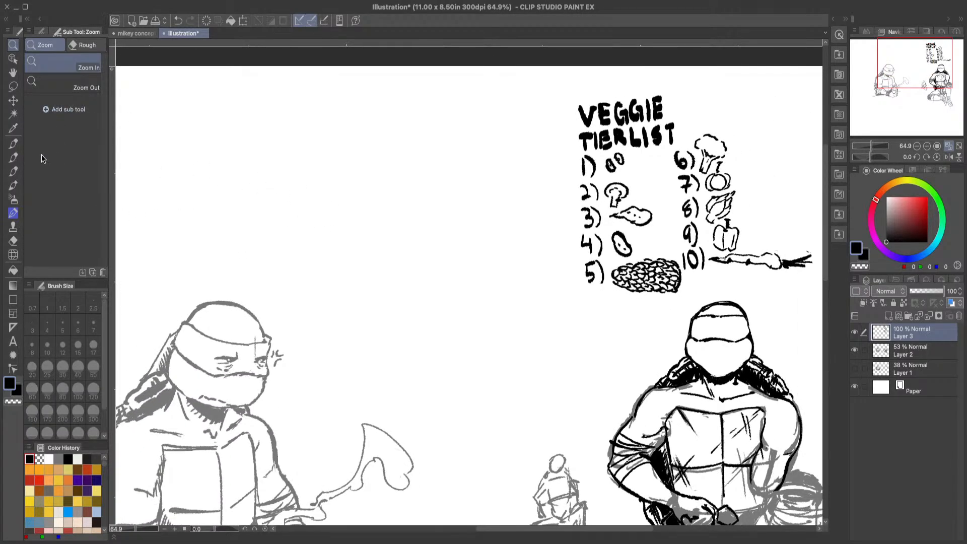
left_click(13, 157)
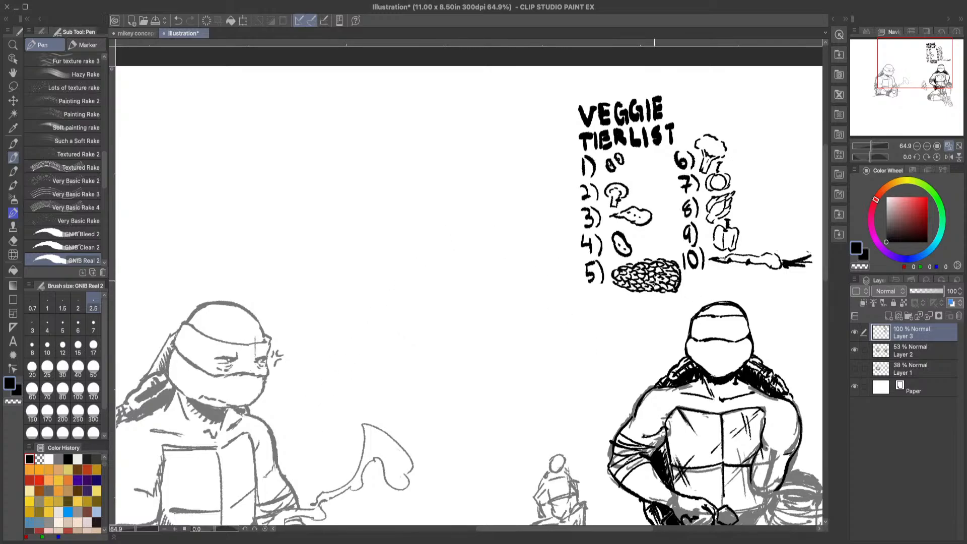
Step: Draw two wide sideways-glancing eyes in the mask and a small smiling mouth on the turtle below the list
left_click(13, 45)
left_click_drag(747, 367, 568, 144)
left_click(13, 160)
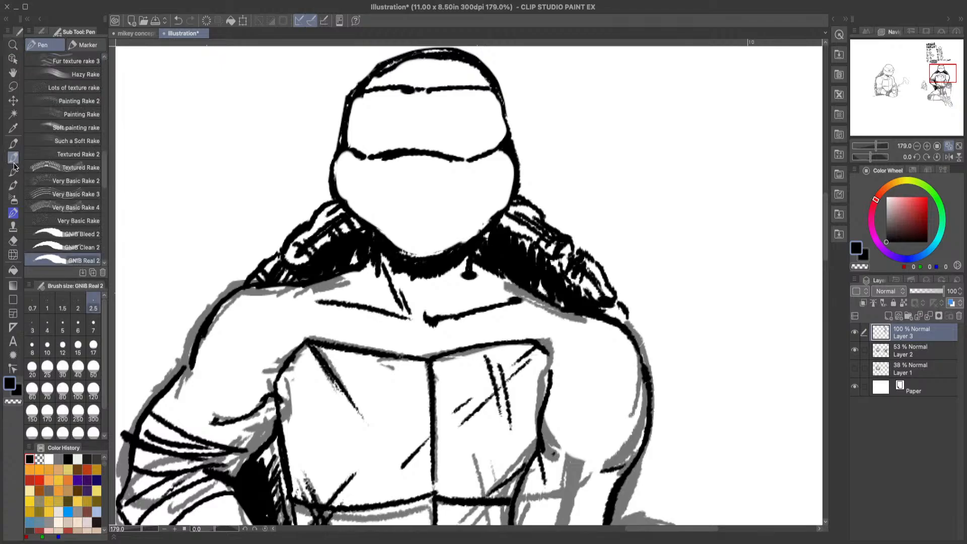
mouse_move(443, 129)
left_mouse_down()
mouse_move(469, 109)
mouse_move(482, 125)
mouse_move(450, 111)
mouse_move(464, 119)
mouse_move(451, 128)
mouse_move(458, 121)
mouse_move(474, 134)
left_mouse_up()
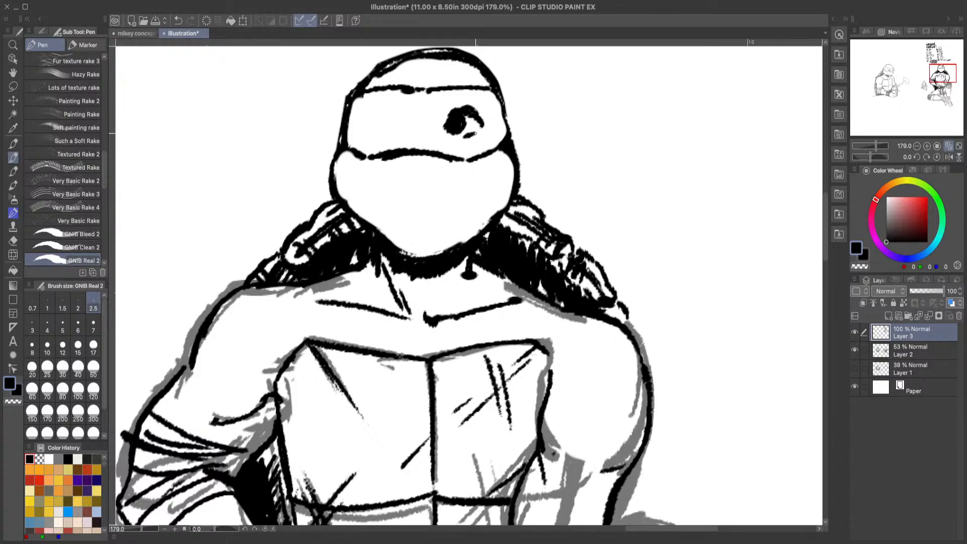
mouse_move(389, 119)
left_mouse_down()
mouse_move(400, 116)
mouse_move(370, 125)
mouse_move(391, 111)
mouse_move(375, 132)
mouse_move(391, 138)
left_mouse_up()
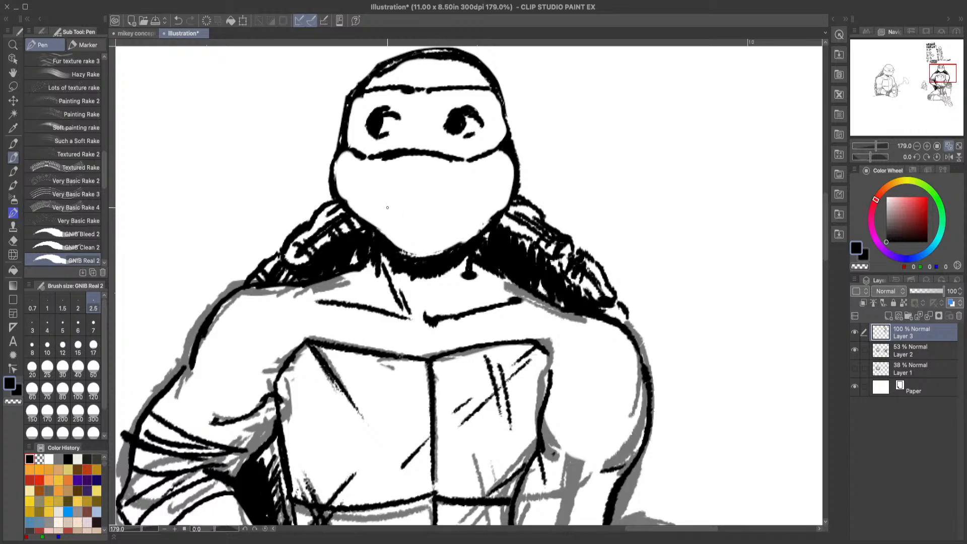
mouse_move(393, 204)
left_mouse_down()
mouse_move(425, 227)
mouse_move(436, 205)
mouse_move(402, 209)
mouse_move(436, 211)
left_mouse_up()
left_click(179, 22)
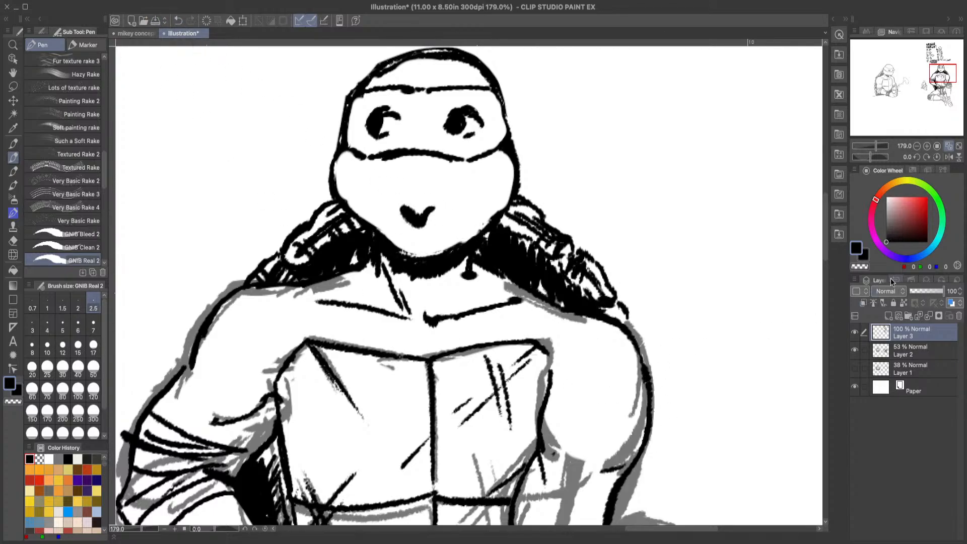
Step: Erase the stray Layer 2 sketch lines around the kneeling turtle's hands and set that layer's opacity to 100%
left_click(948, 146)
left_click(13, 44)
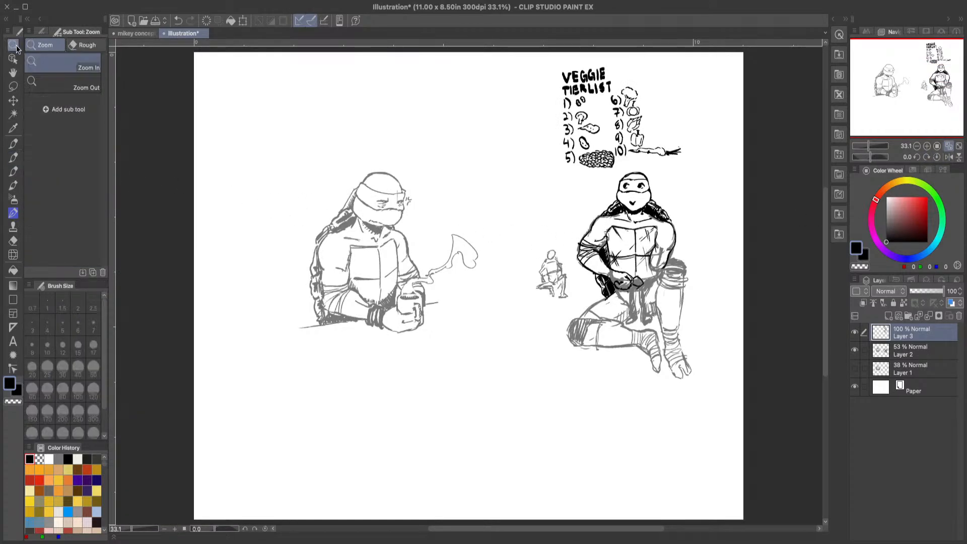
mouse_move(649, 304)
left_mouse_down()
mouse_move(694, 289)
mouse_move(657, 302)
left_mouse_up()
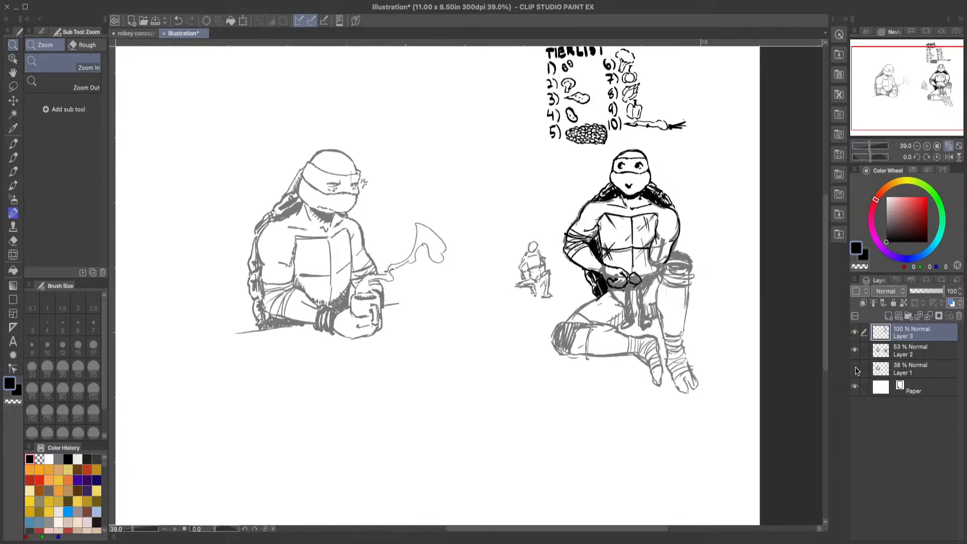
left_click(916, 359)
key("e")
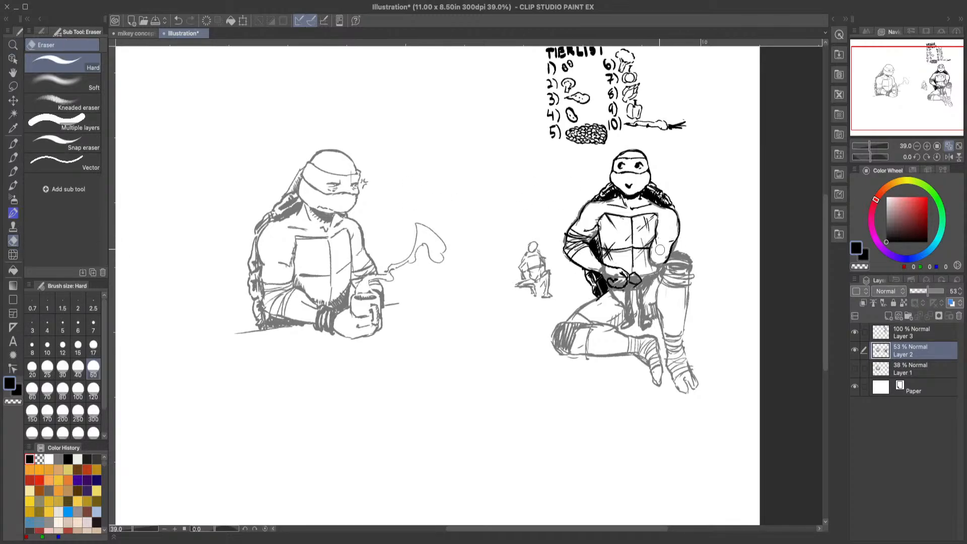
mouse_move(606, 267)
left_mouse_down()
mouse_move(617, 283)
mouse_move(637, 278)
left_mouse_up()
left_click_drag(935, 290, 958, 291)
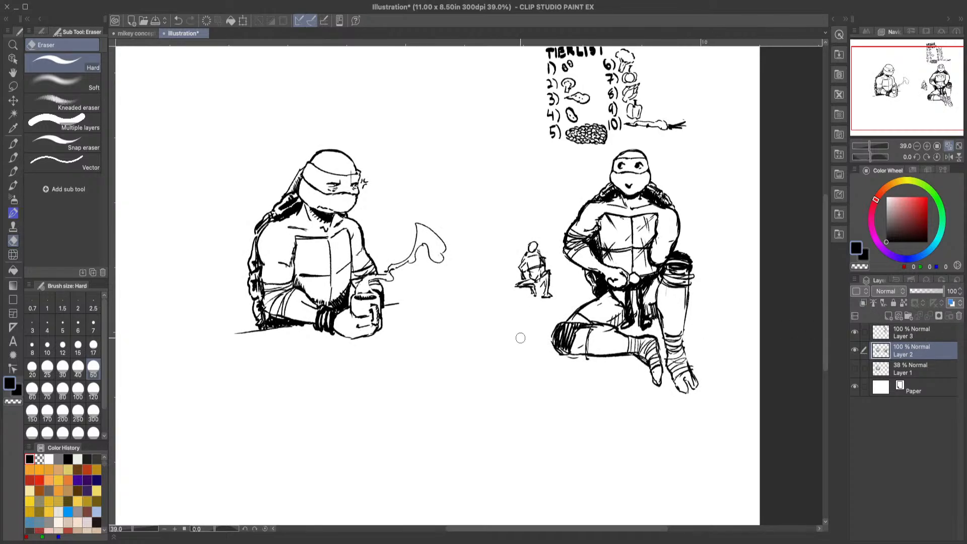
Step: Make Layer 1 active and visible, with the pen ready for sketching in the empty area below the turtles
left_click(13, 45)
left_click_drag(628, 232, 563, 141)
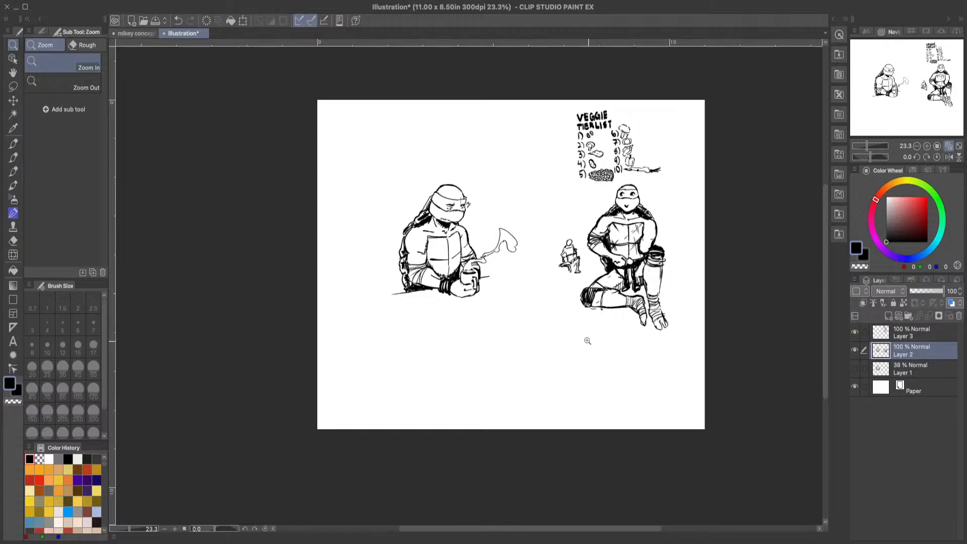
left_click_drag(600, 280, 610, 307)
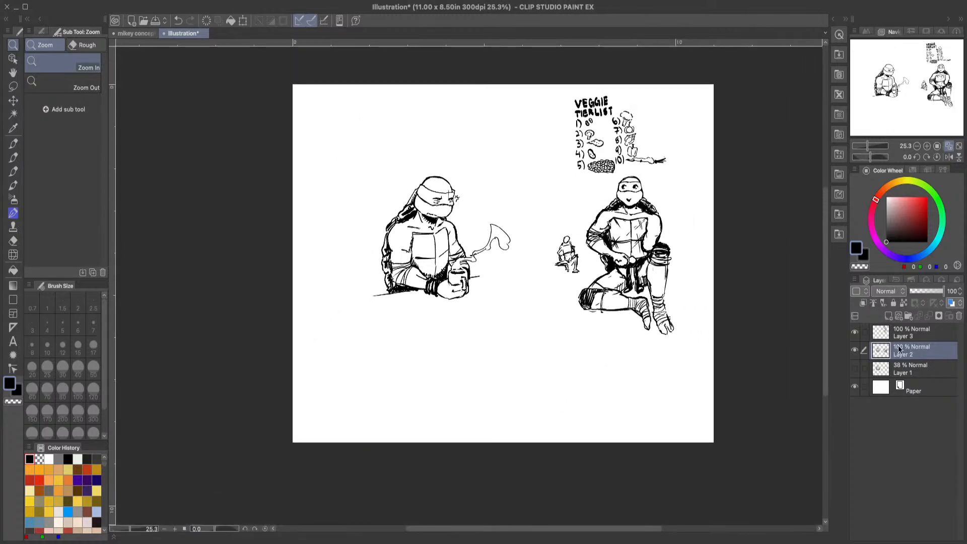
left_click(911, 371)
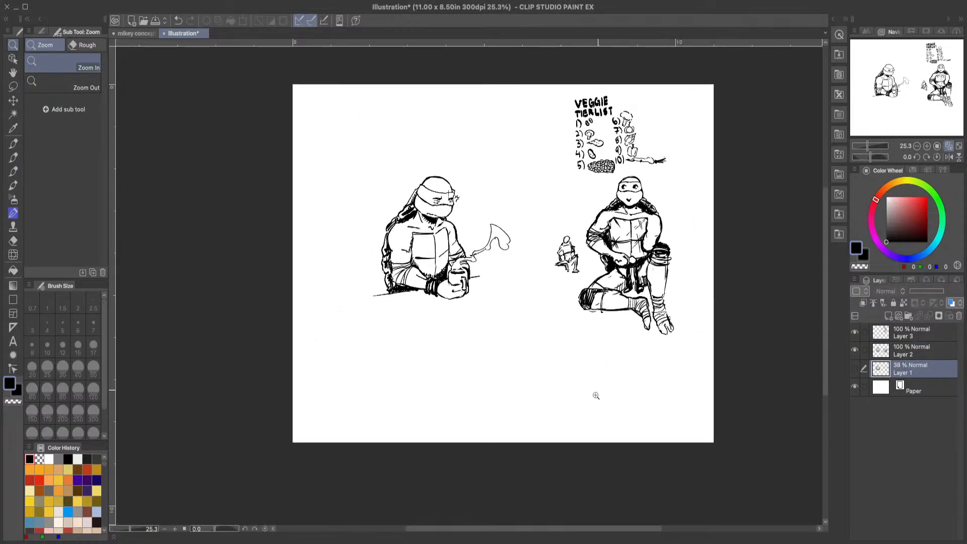
left_click_drag(574, 441, 588, 421)
left_click_drag(484, 190, 489, 178)
left_click(13, 158)
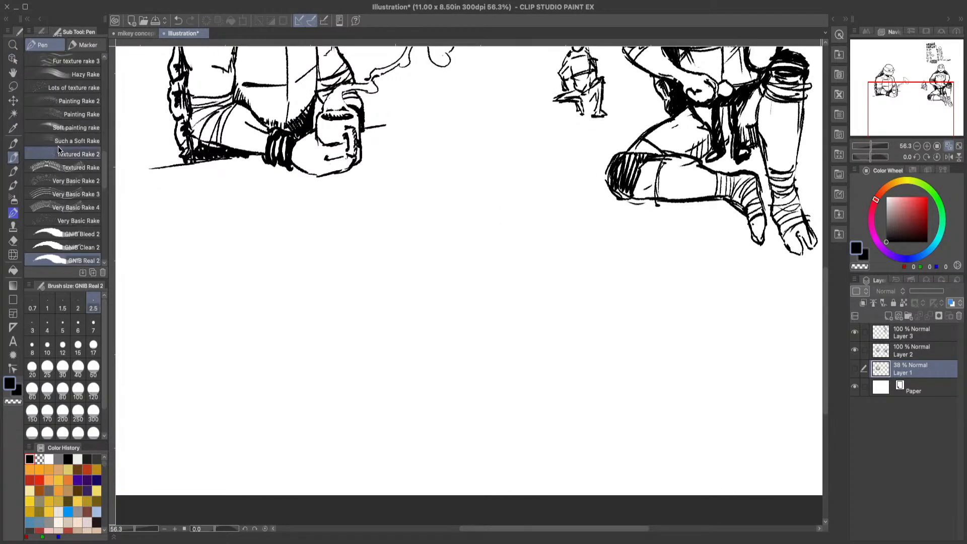
left_click(907, 355)
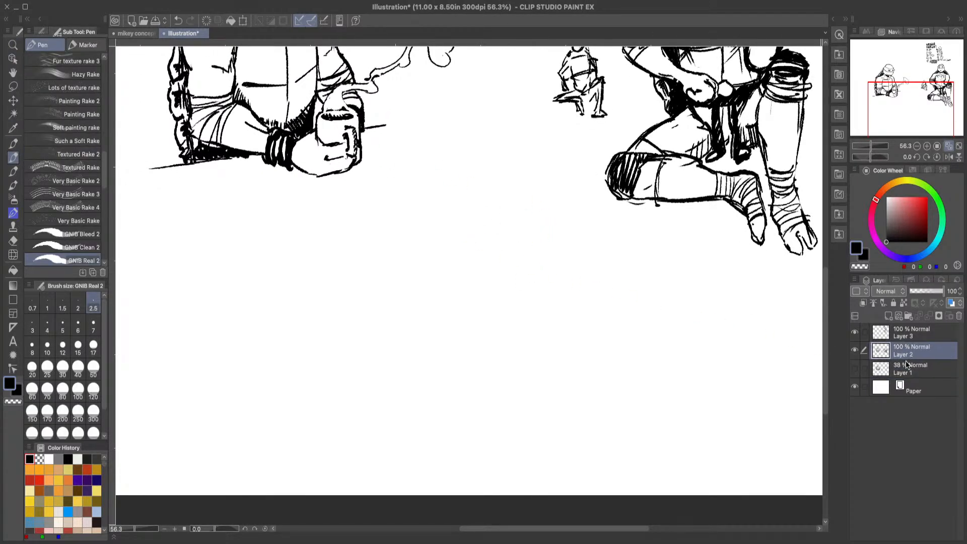
left_click(906, 369)
left_click(855, 369)
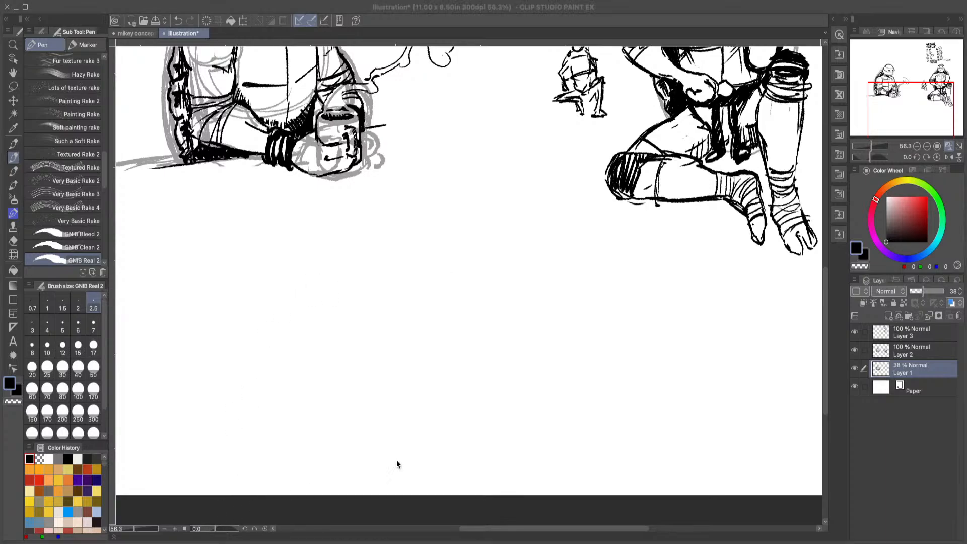
left_click(947, 472)
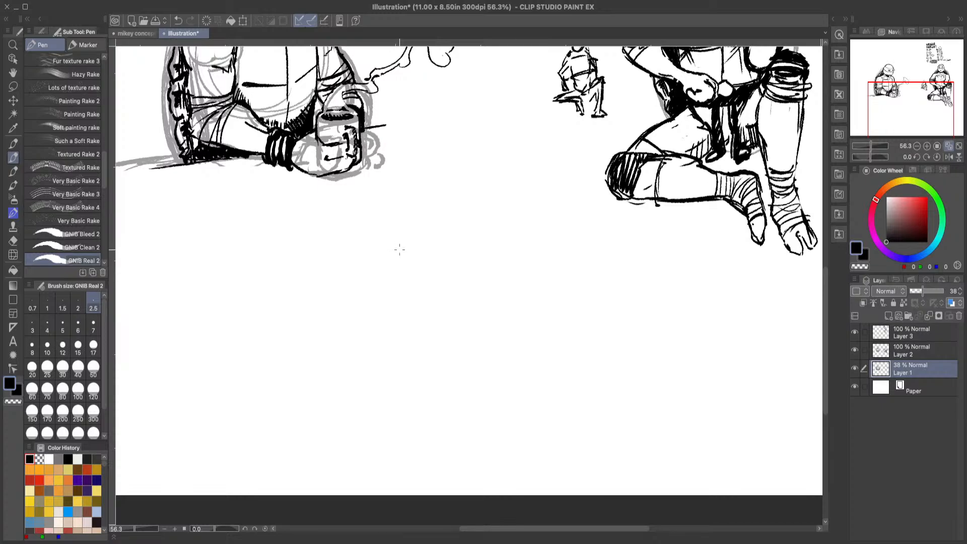
mouse_move(411, 321)
left_mouse_down()
mouse_move(493, 307)
mouse_move(478, 342)
mouse_move(422, 334)
mouse_move(431, 342)
mouse_move(488, 328)
left_mouse_up()
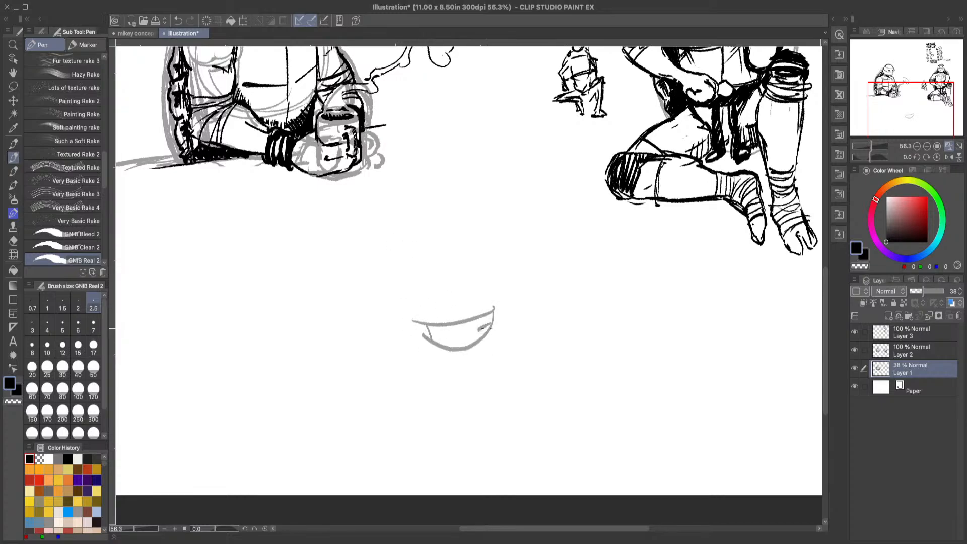
left_click(179, 20)
left_click(178, 20)
left_click(179, 21)
left_click(179, 20)
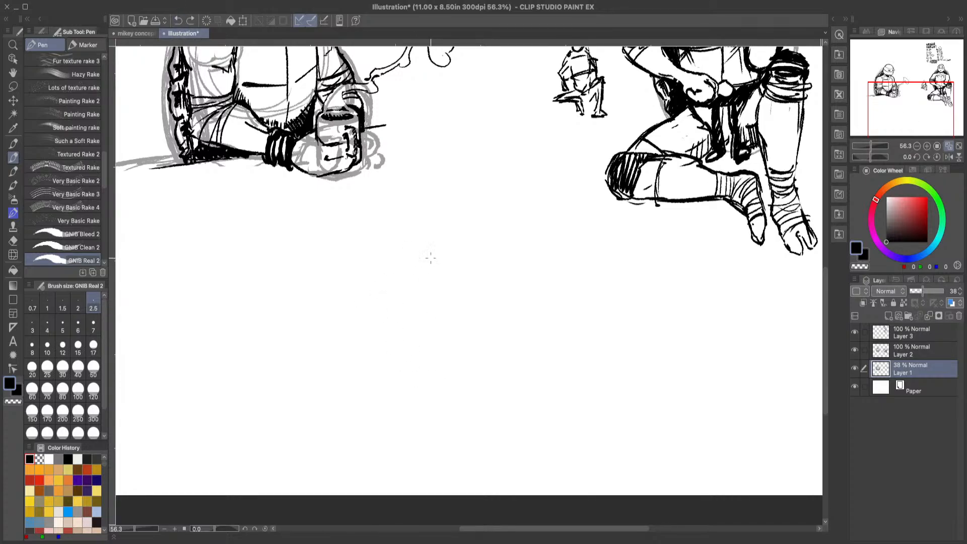
mouse_move(455, 200)
left_mouse_down()
mouse_move(542, 223)
mouse_move(551, 281)
mouse_move(522, 213)
mouse_move(499, 200)
mouse_move(446, 202)
left_mouse_up()
left_click(178, 20)
left_click(179, 20)
left_click(178, 20)
Step: Sketch a rounded cranium and the front contour of a face below the turtles, erasing the lower end of the jawline
mouse_move(402, 216)
left_mouse_down()
mouse_move(501, 193)
mouse_move(519, 222)
mouse_move(522, 201)
mouse_move(527, 275)
left_mouse_up()
mouse_move(467, 176)
left_mouse_down()
mouse_move(423, 187)
mouse_move(396, 229)
mouse_move(416, 320)
mouse_move(451, 361)
left_mouse_up()
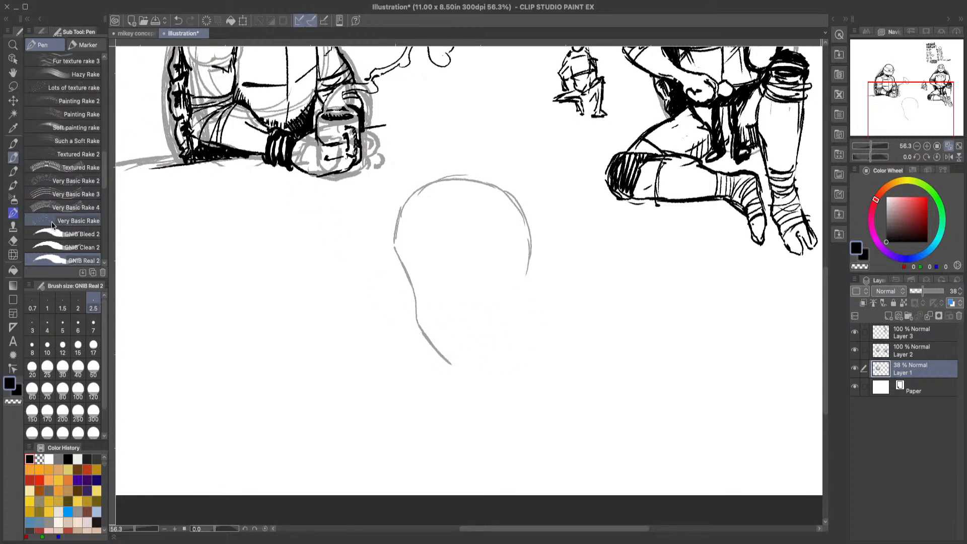
left_click(13, 240)
left_click_drag(428, 334, 453, 367)
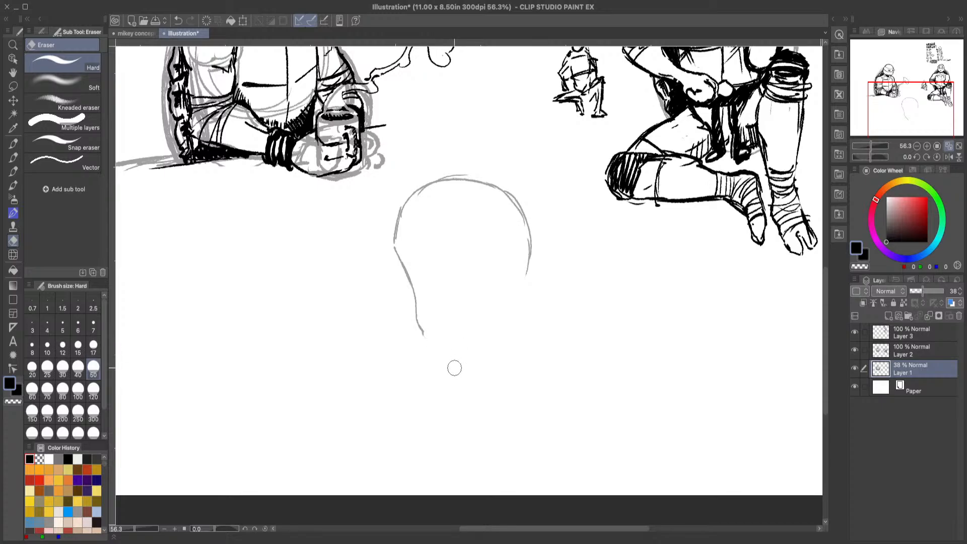
Step: Redraw the jaw down to a pointed chin and up to the back corner, and refine the forehead contour
left_click(19, 159)
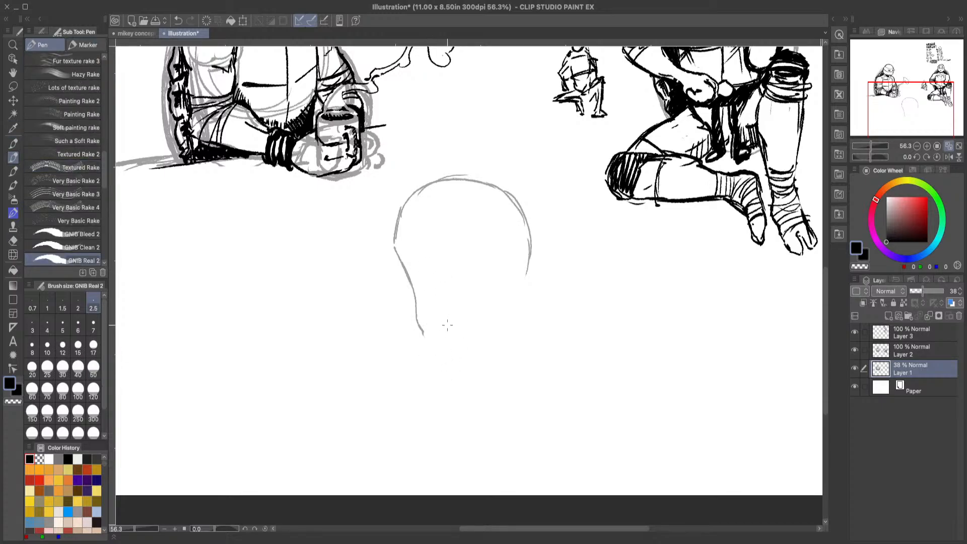
left_click_drag(418, 325, 439, 356)
left_click(180, 20)
left_click(180, 20)
mouse_move(416, 321)
left_mouse_down()
mouse_move(444, 356)
mouse_move(508, 328)
left_mouse_up()
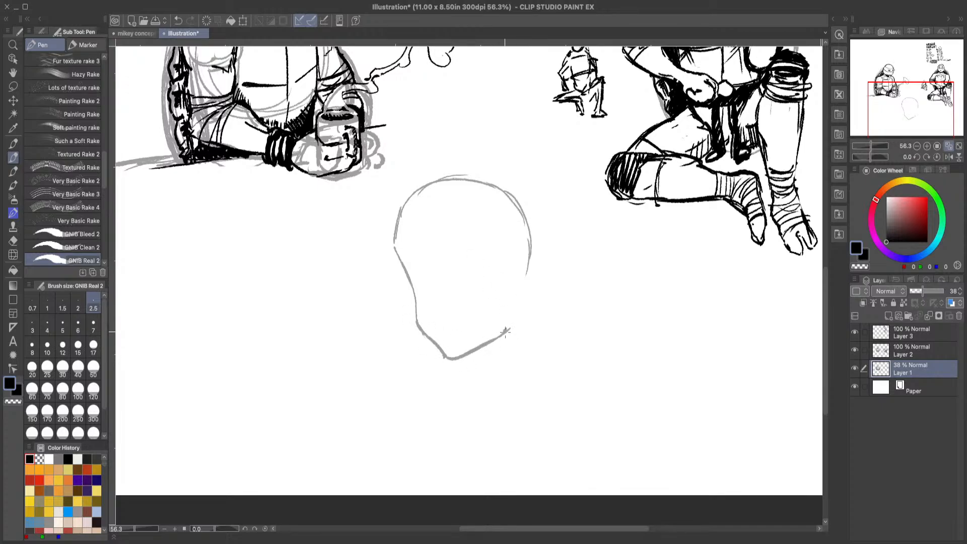
left_click_drag(511, 321, 510, 329)
mouse_move(400, 259)
left_mouse_down()
mouse_move(400, 203)
mouse_move(397, 272)
left_mouse_up()
left_click(13, 241)
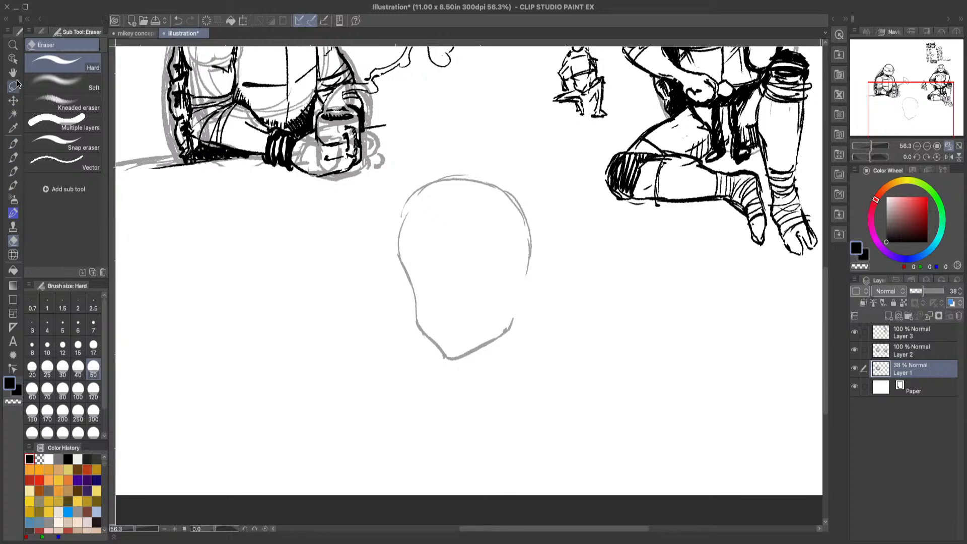
Step: Draw an ear with inner folds at the back of the head and erase the upper forehead curve
left_click(14, 47)
left_click_drag(524, 351, 545, 339)
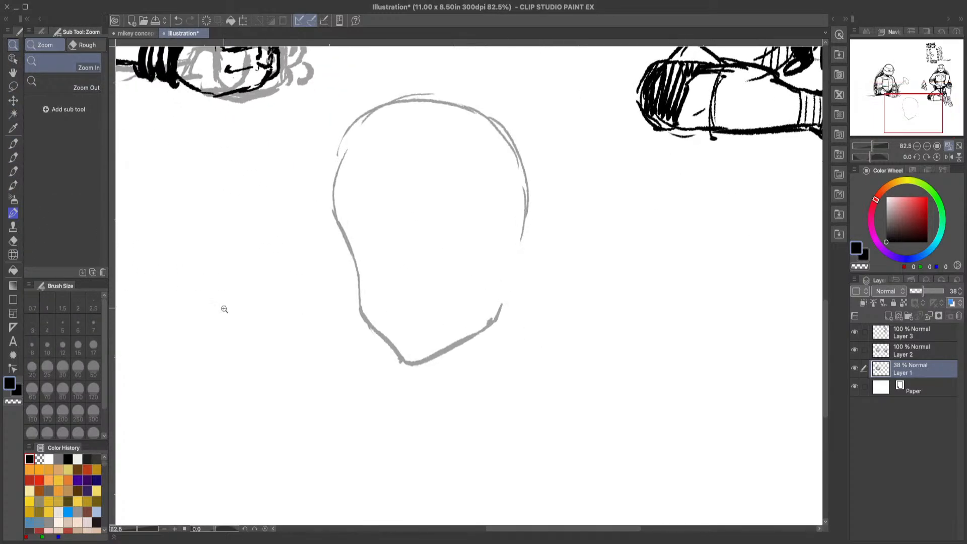
left_click(13, 158)
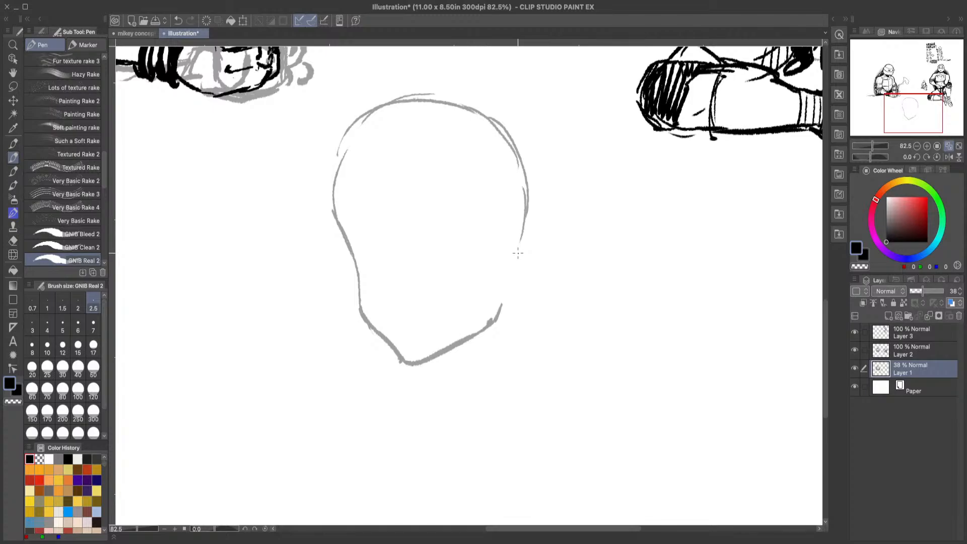
mouse_move(512, 243)
left_mouse_down()
mouse_move(533, 226)
mouse_move(546, 262)
mouse_move(506, 301)
left_mouse_up()
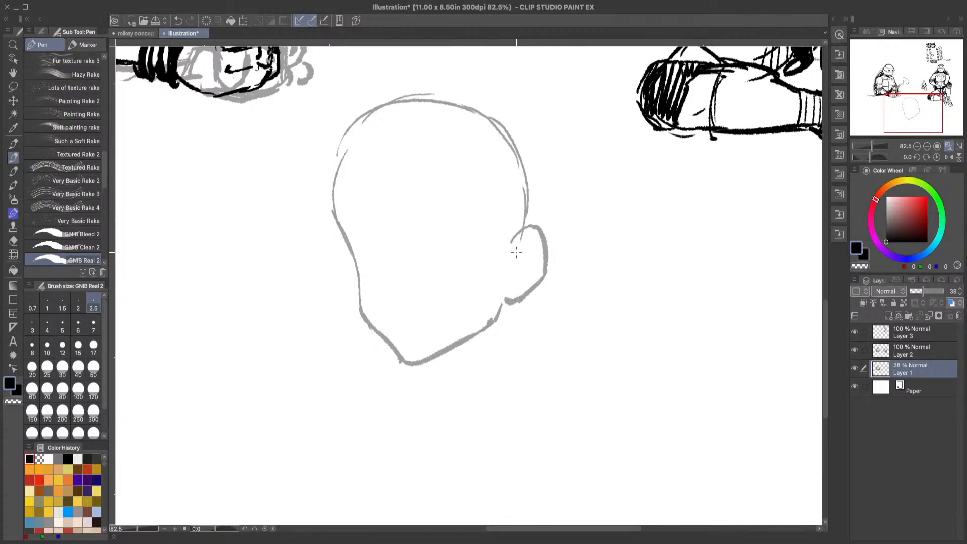
mouse_move(515, 254)
left_mouse_down()
mouse_move(527, 240)
mouse_move(512, 285)
mouse_move(536, 267)
mouse_move(530, 250)
left_mouse_up()
key("e")
left_click_drag(350, 124, 406, 96)
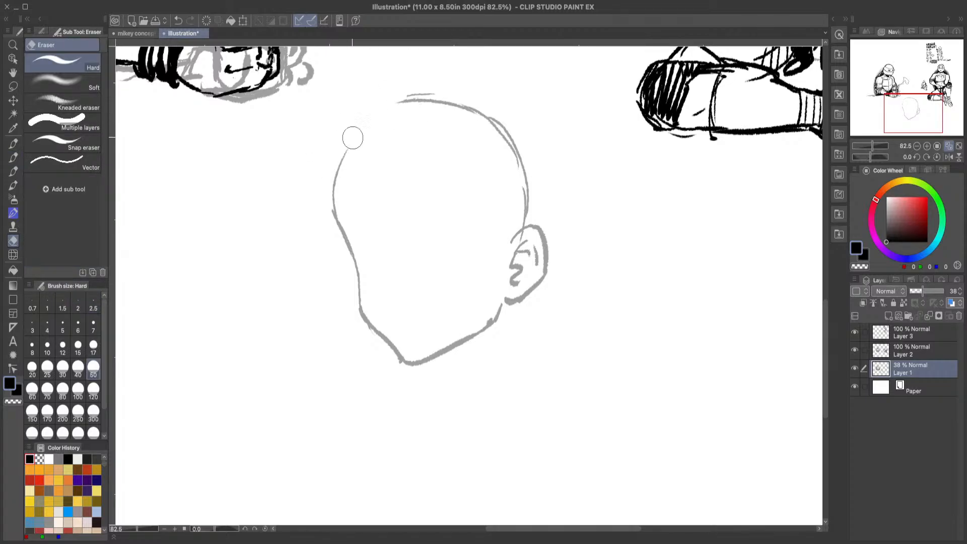
Step: Draw the two neck lines below the jaw and hatch the shadow under the chin
left_click(13, 158)
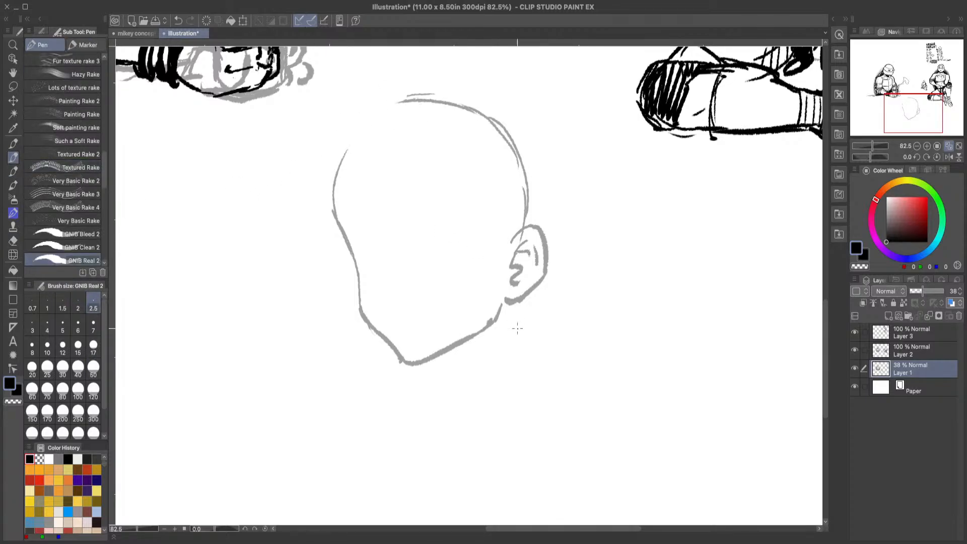
left_click_drag(502, 304, 515, 387)
left_click_drag(426, 360, 445, 404)
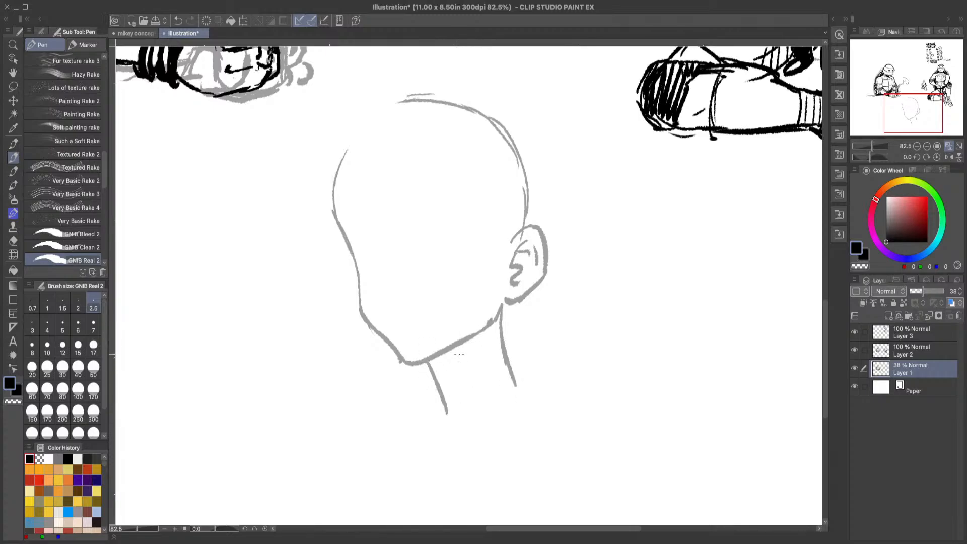
mouse_move(467, 343)
left_mouse_down()
mouse_move(440, 388)
mouse_move(447, 381)
left_mouse_up()
left_click_drag(439, 356, 450, 377)
left_click_drag(450, 350, 459, 372)
left_click_drag(461, 346, 463, 360)
Step: Sketch two narrow angled eyebrows on the face, undoing the last strokes of the far one
mouse_move(424, 212)
left_mouse_down()
mouse_move(485, 194)
mouse_move(451, 210)
mouse_move(478, 201)
left_mouse_up()
left_click_drag(383, 223, 346, 221)
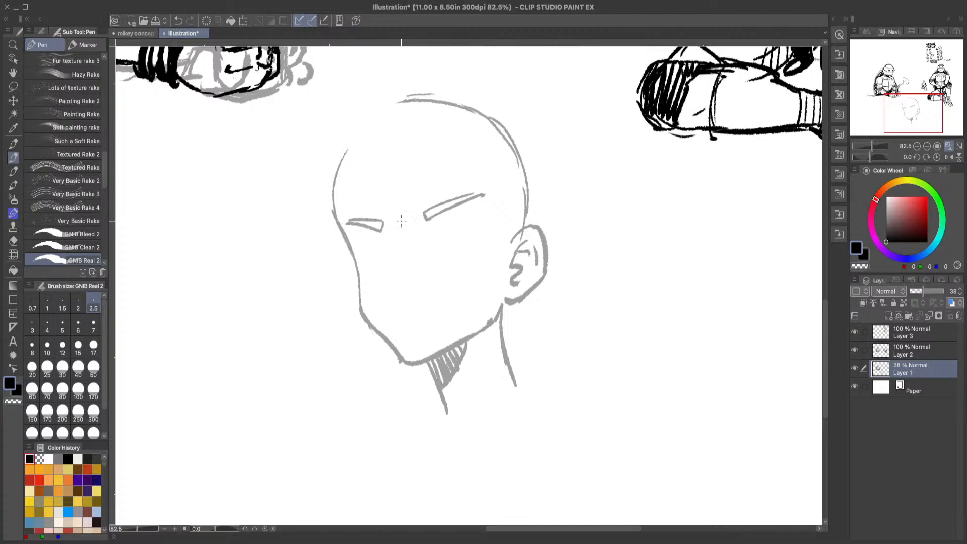
left_click(178, 20)
left_click(179, 20)
left_click(180, 20)
Step: Sketch the nose from the far brow down to the nostril and an open, toothy grin beneath it
mouse_move(378, 222)
left_mouse_down()
mouse_move(352, 214)
mouse_move(379, 219)
left_mouse_up()
left_click_drag(378, 221, 386, 262)
left_click(178, 22)
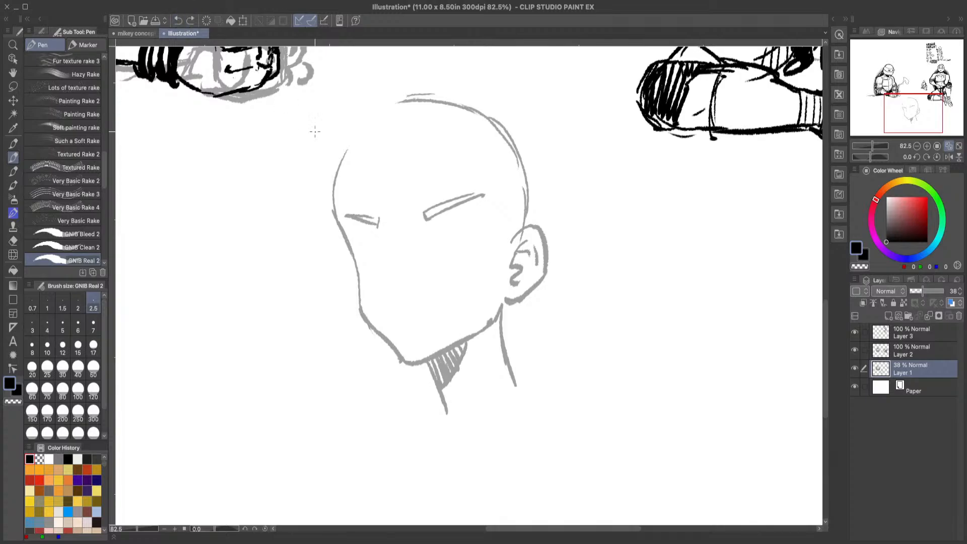
left_click_drag(379, 222, 381, 266)
left_click(179, 22)
mouse_move(378, 220)
left_mouse_down()
mouse_move(387, 268)
mouse_move(406, 285)
mouse_move(422, 277)
left_mouse_up()
left_click(377, 304)
mouse_move(383, 306)
left_mouse_down()
mouse_move(455, 295)
mouse_move(395, 323)
left_mouse_up()
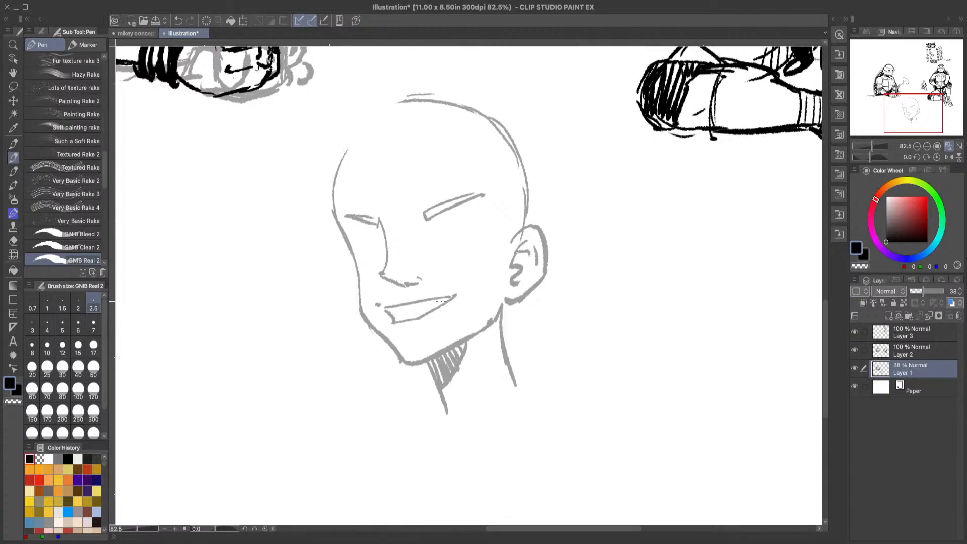
mouse_move(443, 302)
left_mouse_down()
mouse_move(415, 315)
mouse_move(437, 298)
left_mouse_up()
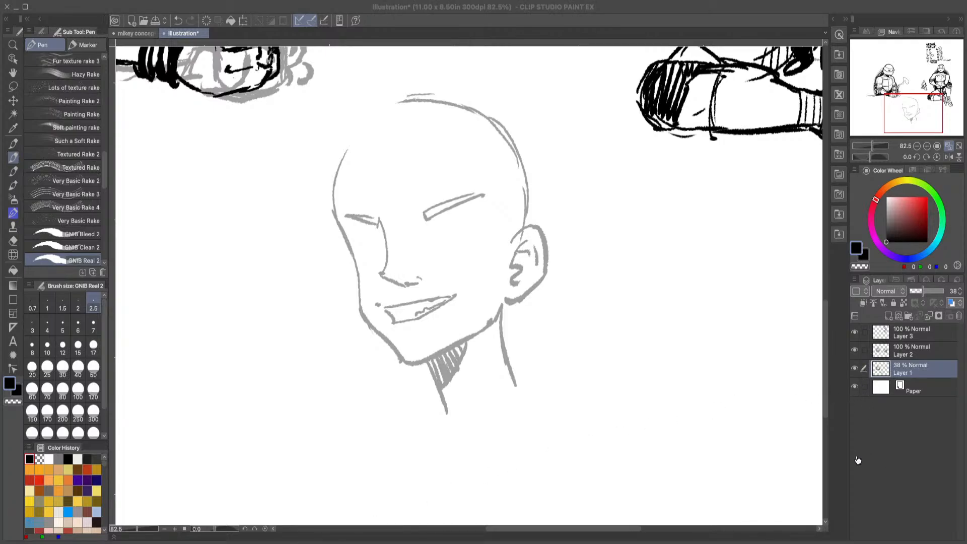
Step: Erase the mouth, nose and eyebrows, leaving the face blank inside the head outline
left_click(935, 467)
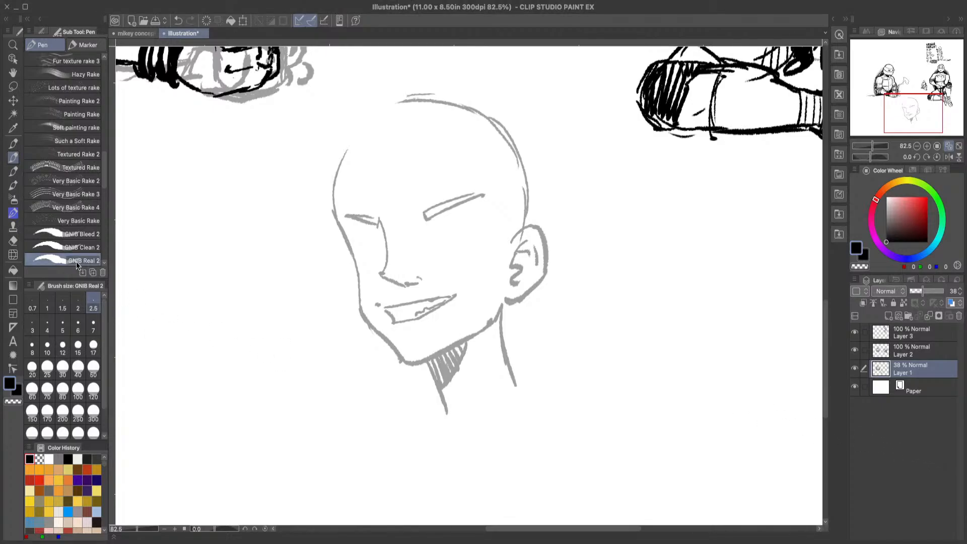
left_click(14, 227)
left_click(13, 240)
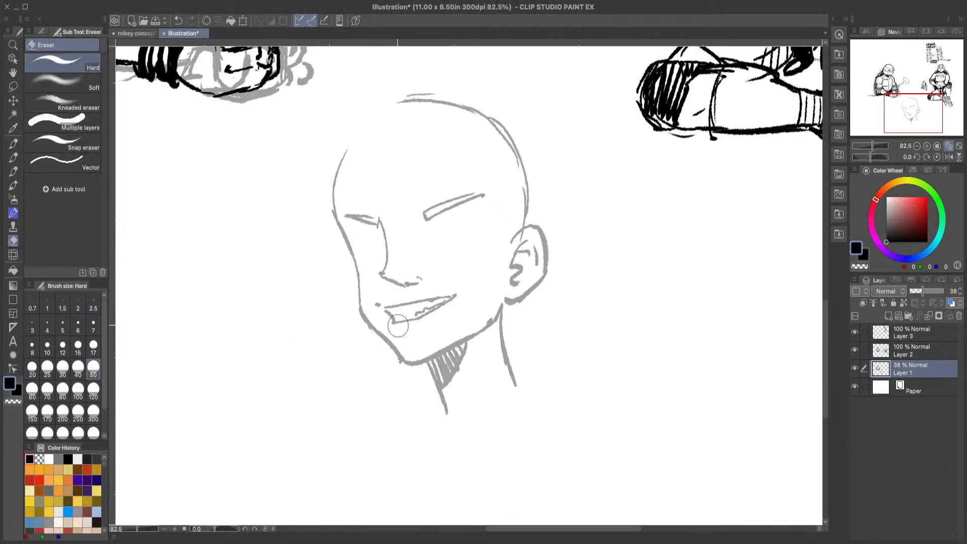
mouse_move(375, 302)
left_mouse_down()
mouse_move(397, 323)
mouse_move(395, 309)
mouse_move(452, 307)
mouse_move(405, 275)
mouse_move(389, 231)
mouse_move(393, 274)
mouse_move(417, 286)
left_mouse_up()
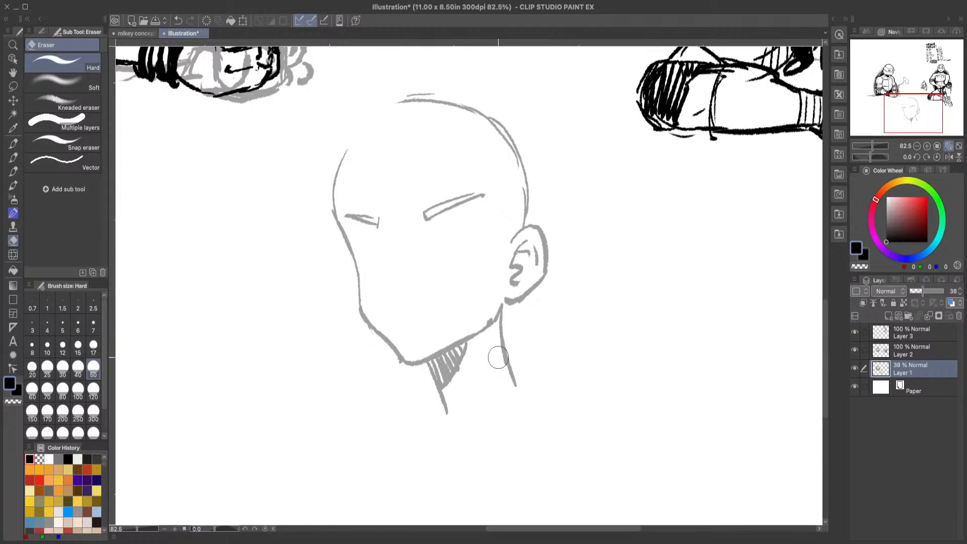
left_click(13, 157)
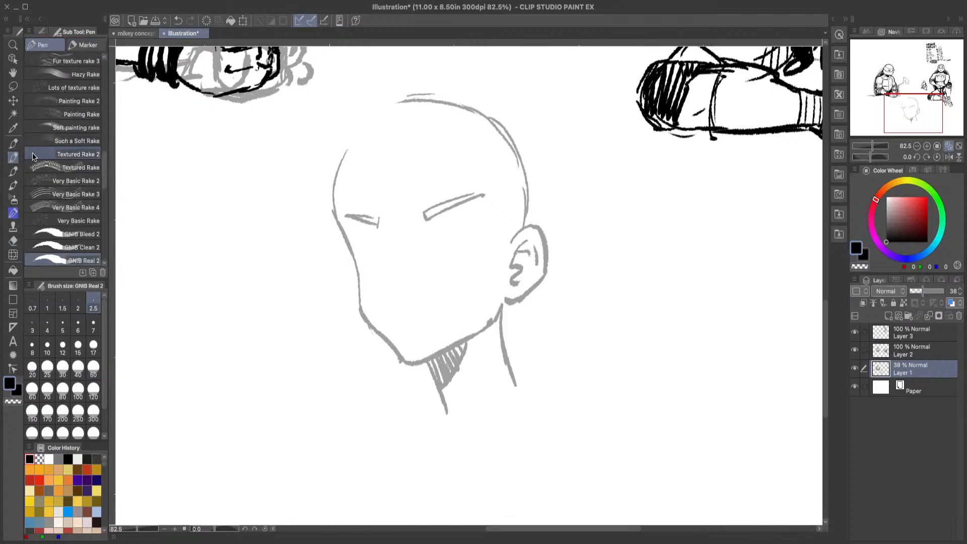
left_click(13, 241)
mouse_move(351, 202)
left_mouse_down()
mouse_move(361, 224)
mouse_move(366, 217)
mouse_move(387, 229)
mouse_move(402, 248)
mouse_move(406, 217)
mouse_move(444, 212)
left_mouse_up()
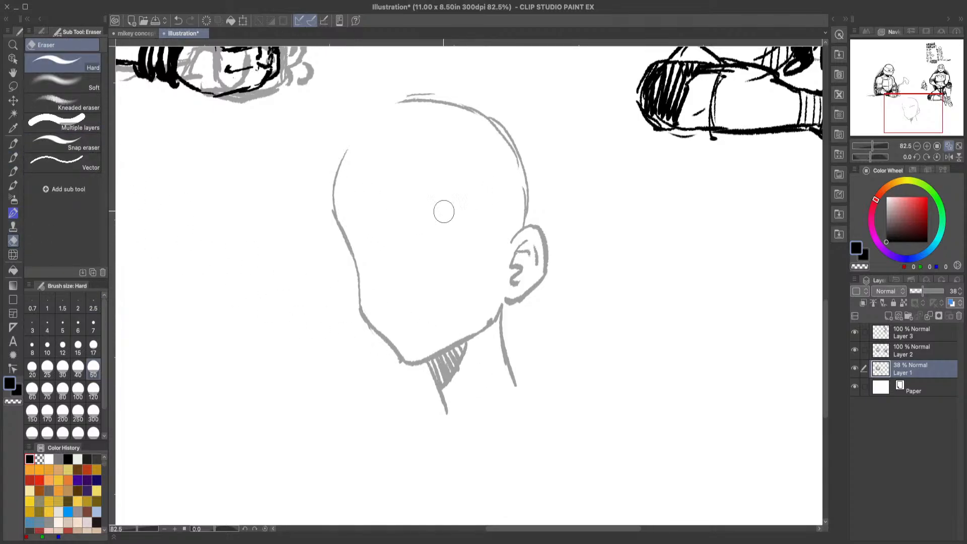
Step: Switch to the GNIB Bleed 2 pen, scribble a test stroke beside the head and undo it
left_click(13, 158)
left_click(81, 233)
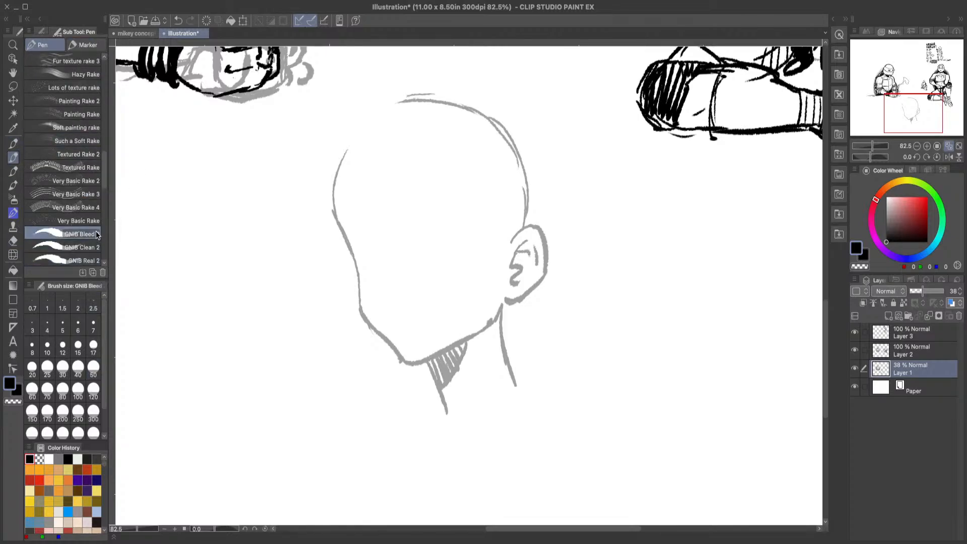
left_click_drag(253, 199, 261, 267)
mouse_move(239, 330)
left_mouse_down()
mouse_move(272, 247)
mouse_move(304, 298)
left_mouse_up()
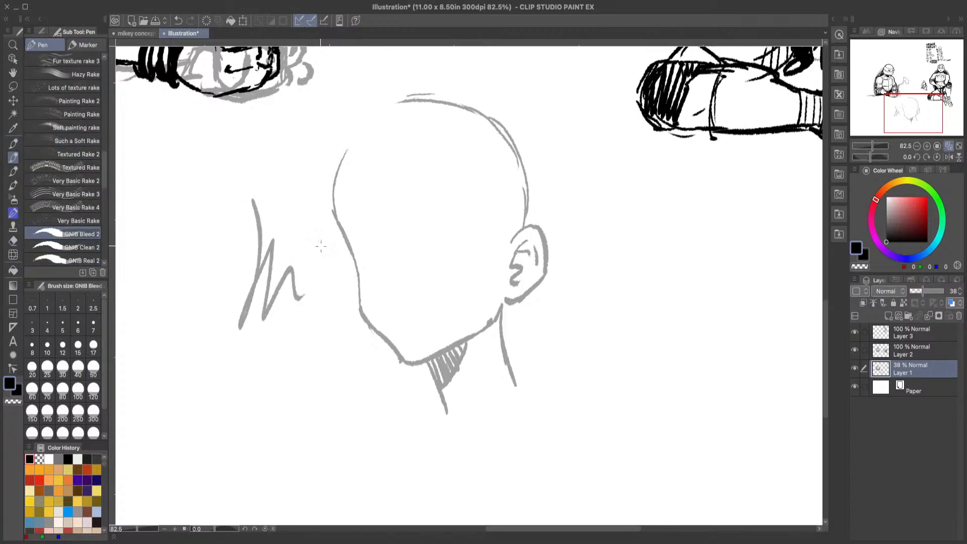
left_click(178, 20)
left_click(178, 21)
left_click(178, 21)
Step: Try GNIB Bleed 2 at sizes 17, 6 and 4 with test strokes beside the head, undoing each one
left_click(93, 346)
left_click_drag(298, 166, 297, 236)
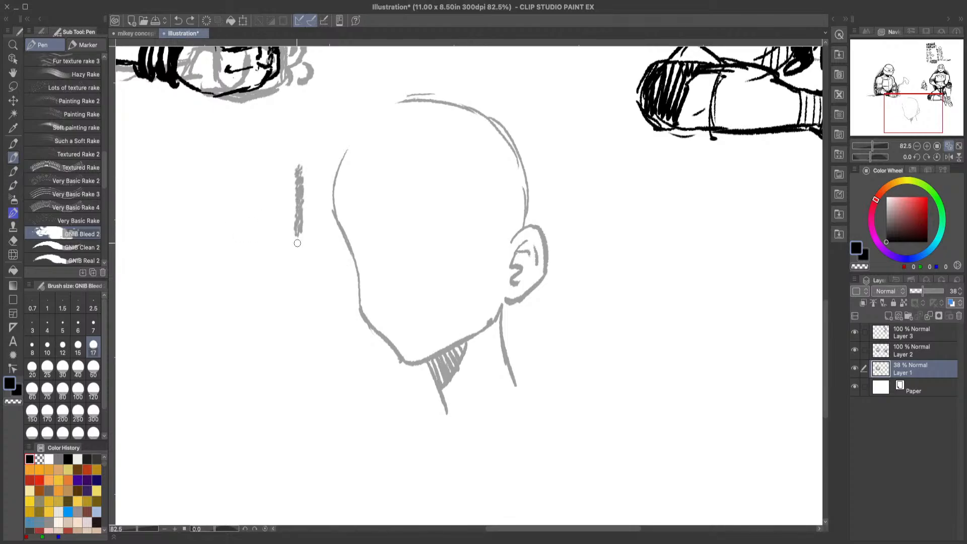
left_click(178, 20)
left_click(77, 325)
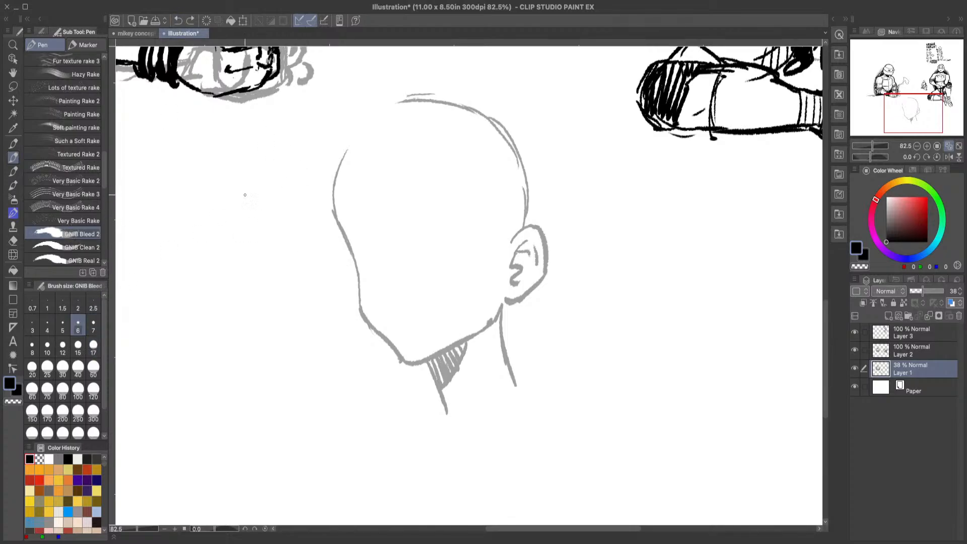
mouse_move(260, 156)
left_mouse_down()
mouse_move(262, 252)
mouse_move(286, 248)
left_mouse_up()
left_click(178, 21)
left_click(47, 325)
mouse_move(222, 176)
left_mouse_down()
mouse_move(240, 289)
mouse_move(285, 286)
left_mouse_up()
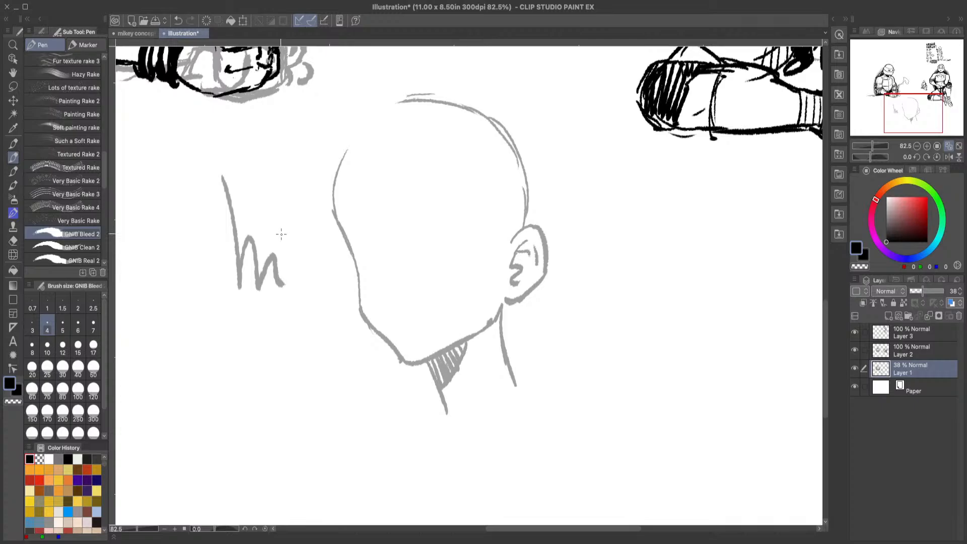
left_click(178, 20)
Step: Set the GNIB Bleed 2 brush size to 2.5, test it with strokes beside the head and undo them
left_click(93, 304)
mouse_move(232, 184)
left_mouse_down()
mouse_move(240, 310)
mouse_move(292, 306)
left_mouse_up()
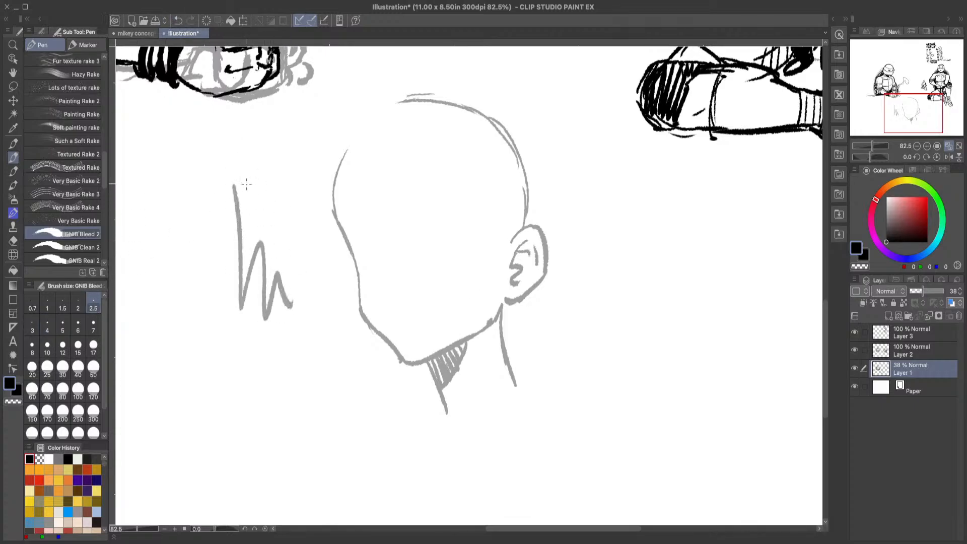
left_click_drag(160, 219, 221, 147)
left_click_drag(162, 225, 237, 146)
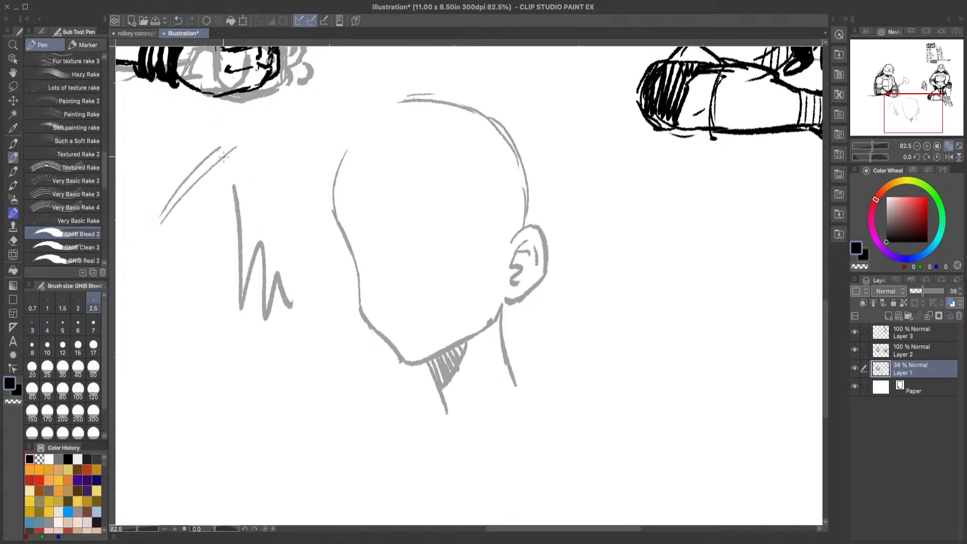
left_click(178, 21)
left_click(178, 21)
left_click(177, 21)
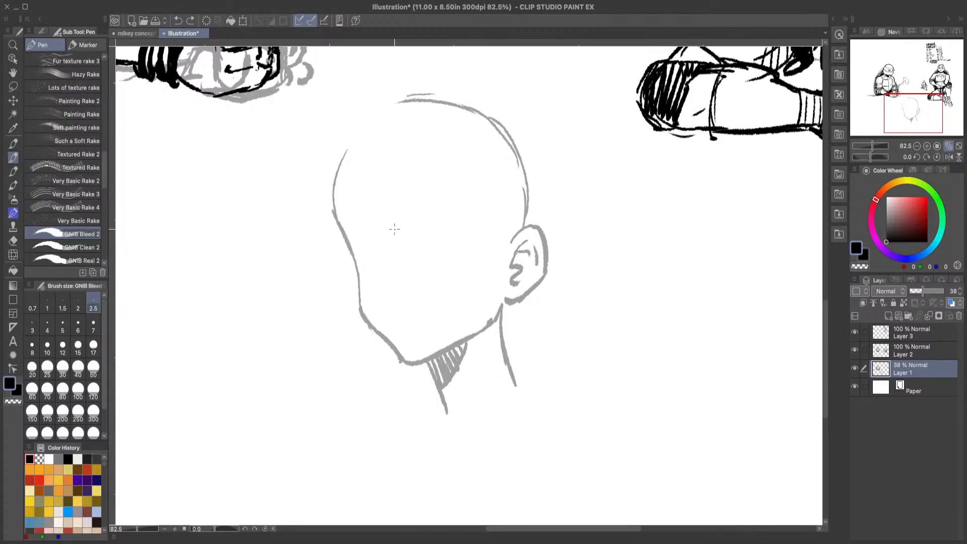
Step: Try nose and brow lines inside the blank face and undo them
mouse_move(388, 220)
left_mouse_down()
mouse_move(389, 273)
mouse_move(403, 290)
left_mouse_up()
left_click(177, 20)
left_click(175, 21)
left_click(177, 21)
left_click_drag(377, 211, 395, 230)
left_click(179, 20)
Step: Draw sloping shoulder lines on both sides of the neck and erase the back neck line's overlapping end
left_click_drag(429, 381, 380, 403)
left_click_drag(510, 351, 570, 394)
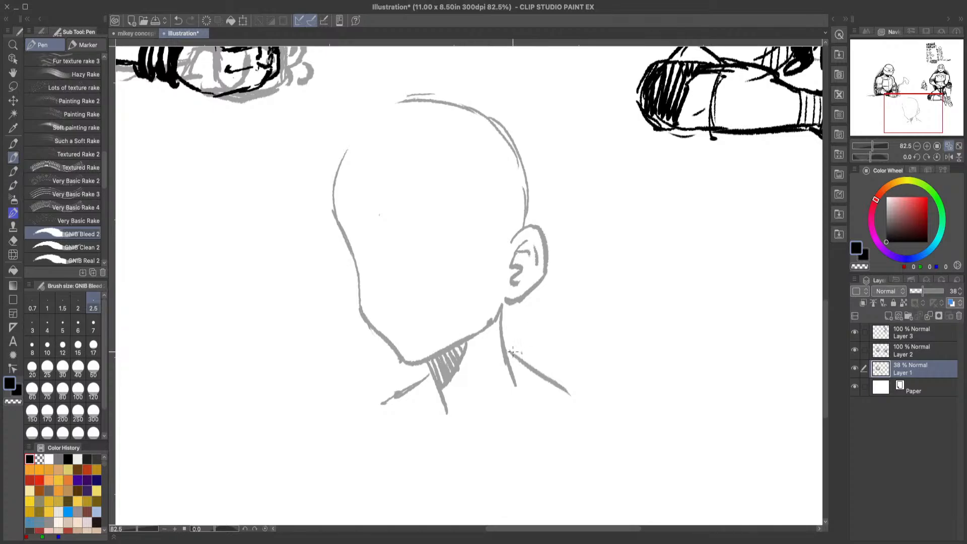
left_click(13, 241)
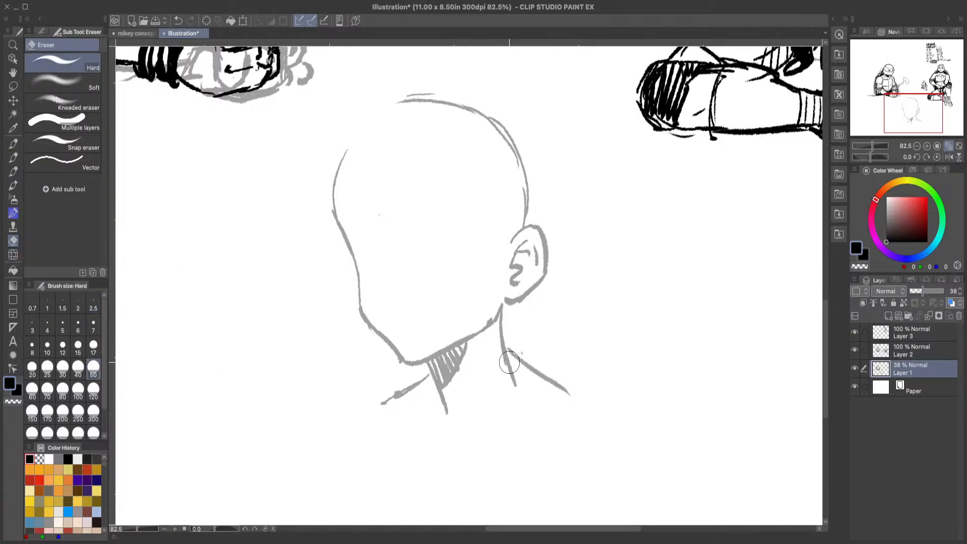
left_click_drag(509, 363, 514, 380)
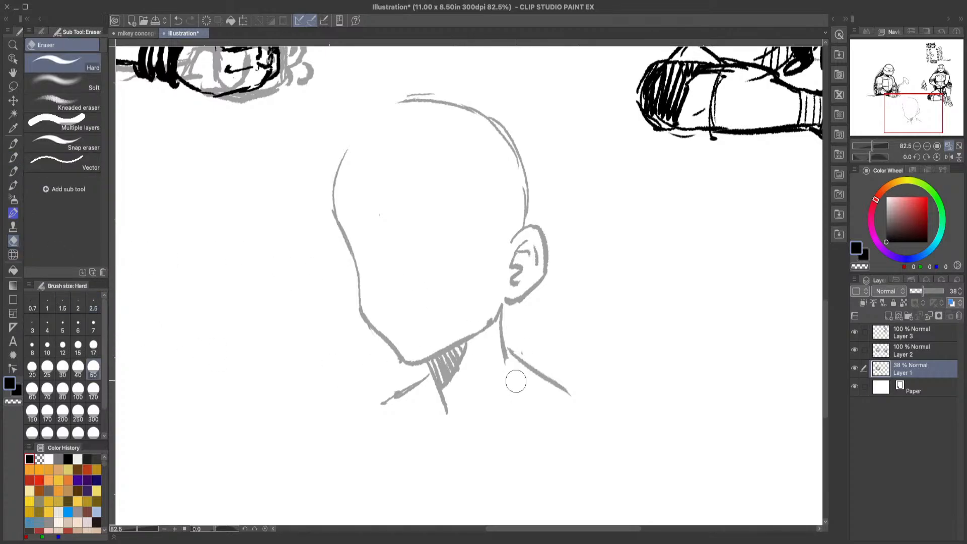
Step: Sketch a wide open grin above the chin with the pen, undoing the teeth details and redrawing them along the upper edge
left_click(14, 157)
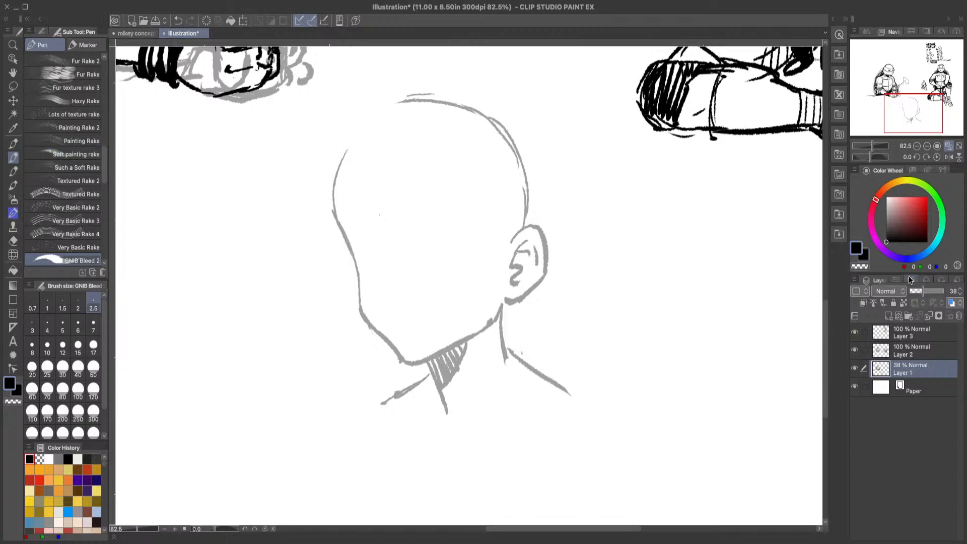
left_click_drag(826, 311, 830, 293)
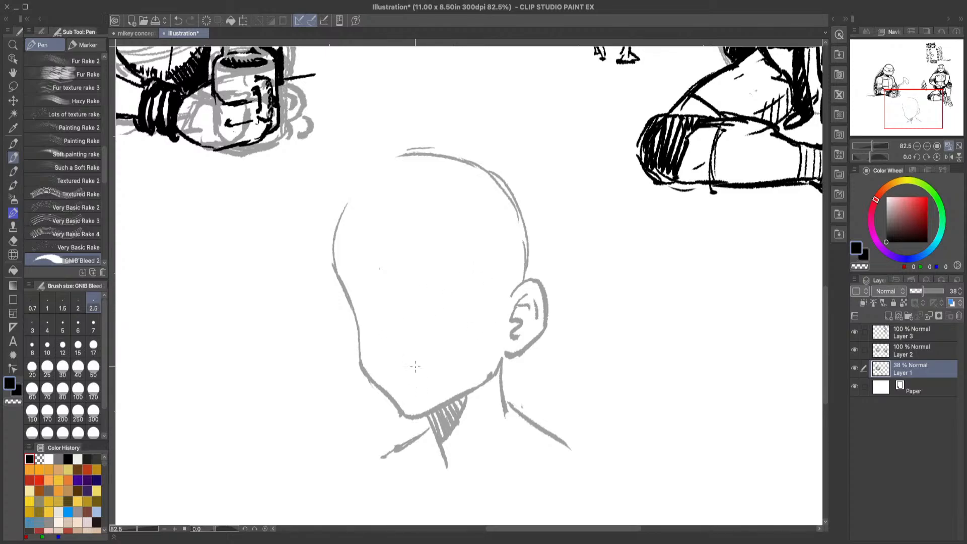
mouse_move(380, 360)
left_mouse_down()
mouse_move(460, 350)
mouse_move(413, 377)
mouse_move(392, 372)
mouse_move(405, 380)
left_mouse_up()
mouse_move(458, 353)
left_mouse_down()
mouse_move(424, 359)
mouse_move(436, 355)
left_mouse_up()
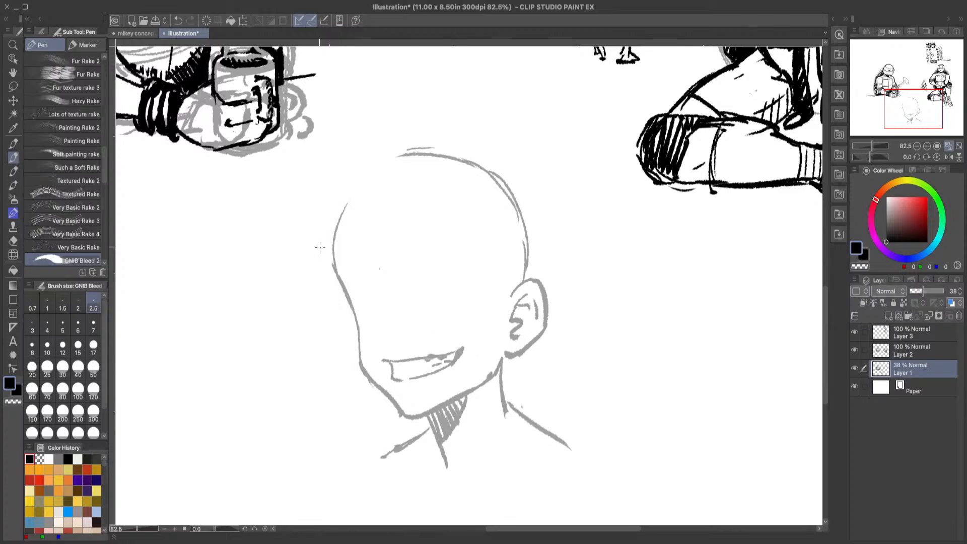
left_click(180, 20)
left_click(177, 20)
left_click_drag(394, 367, 408, 367)
Step: Draw the swept-back hair outline from the crown to a pointed tip behind the head, cleaning up its overlap with the eraser
left_click_drag(451, 146, 613, 262)
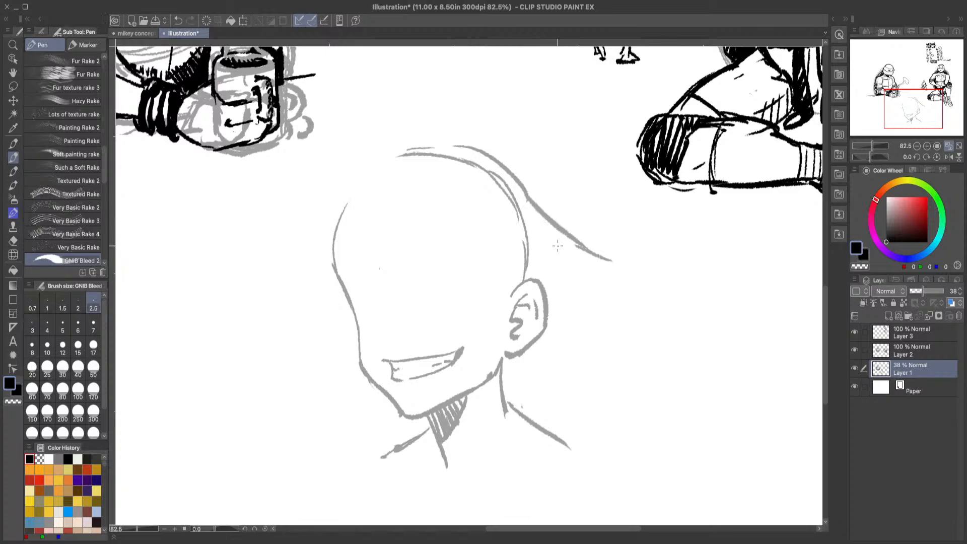
left_click_drag(554, 250, 645, 260)
mouse_move(645, 260)
left_mouse_down()
mouse_move(584, 240)
mouse_move(610, 247)
mouse_move(589, 247)
left_mouse_up()
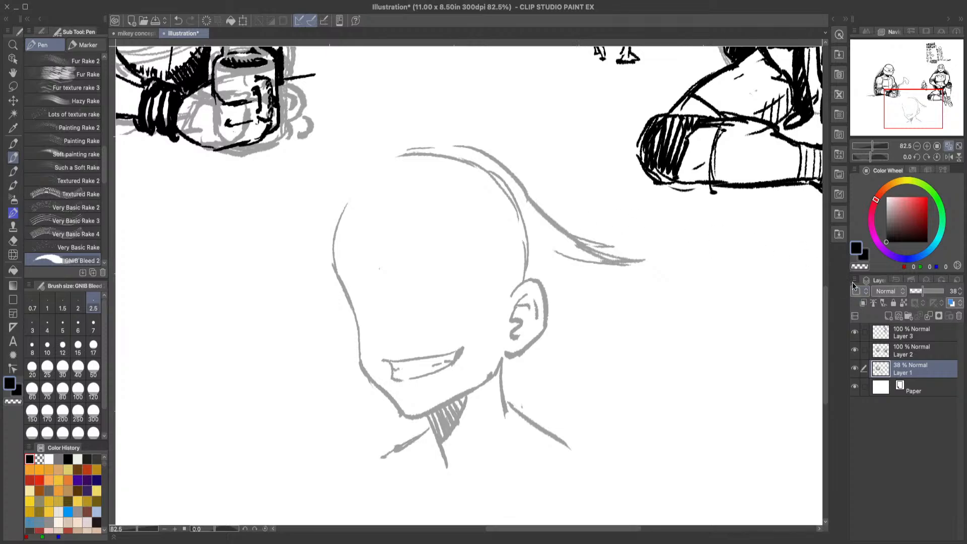
left_click_drag(826, 301, 823, 291)
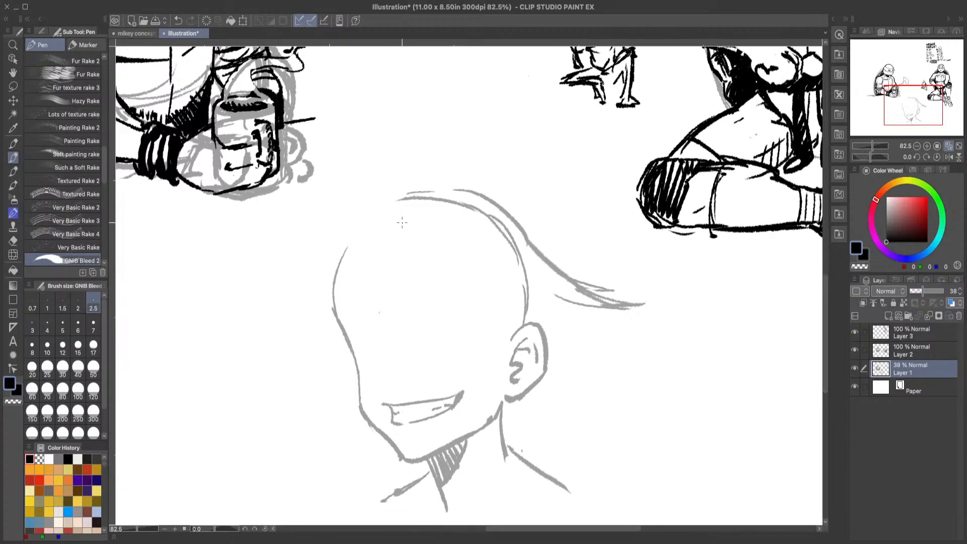
left_click_drag(417, 188, 471, 189)
key("e")
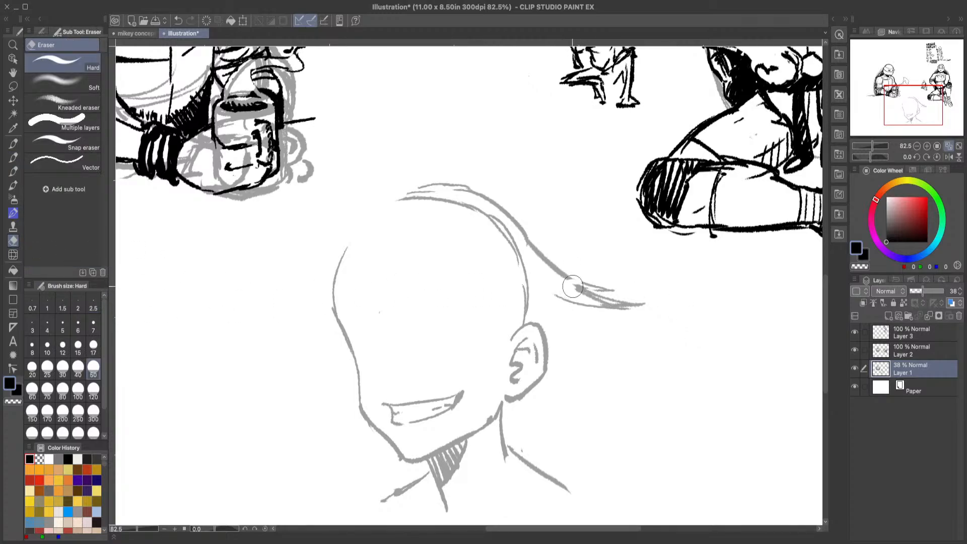
left_click_drag(572, 287, 578, 289)
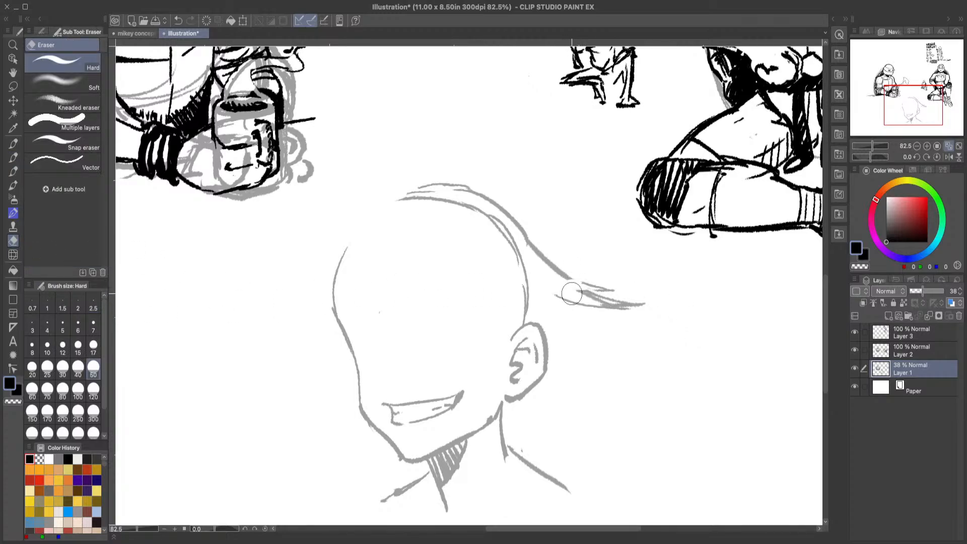
left_click(17, 157)
left_click_drag(568, 276, 620, 305)
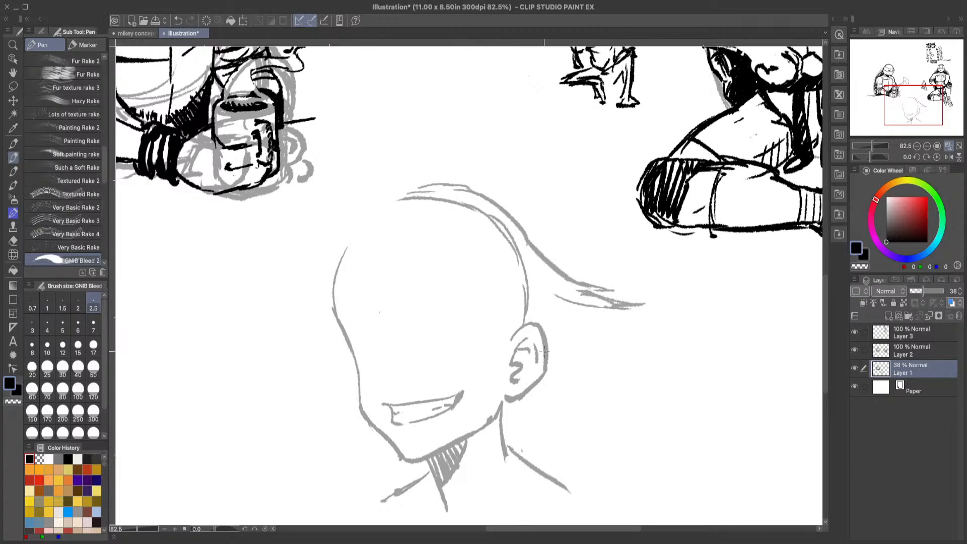
Step: Sketch short spiky hair strands behind the head and fanning out below the ear over the neck
left_click_drag(585, 316, 624, 332)
left_click_drag(524, 400, 517, 452)
left_click_drag(522, 403, 504, 447)
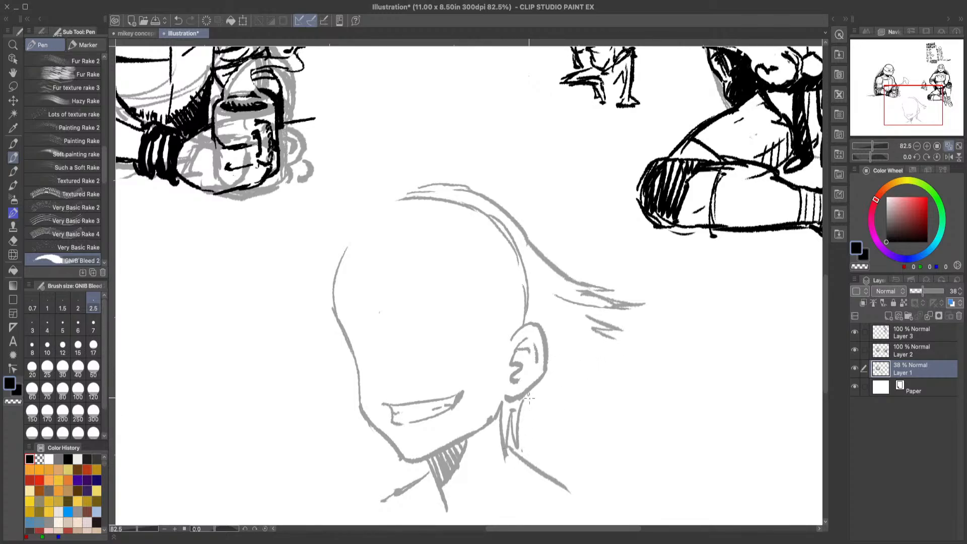
left_click_drag(529, 398, 547, 446)
mouse_move(536, 401)
left_mouse_down()
mouse_move(543, 429)
mouse_move(563, 439)
left_mouse_up()
mouse_move(548, 382)
left_mouse_down()
mouse_move(604, 410)
mouse_move(611, 396)
left_mouse_up()
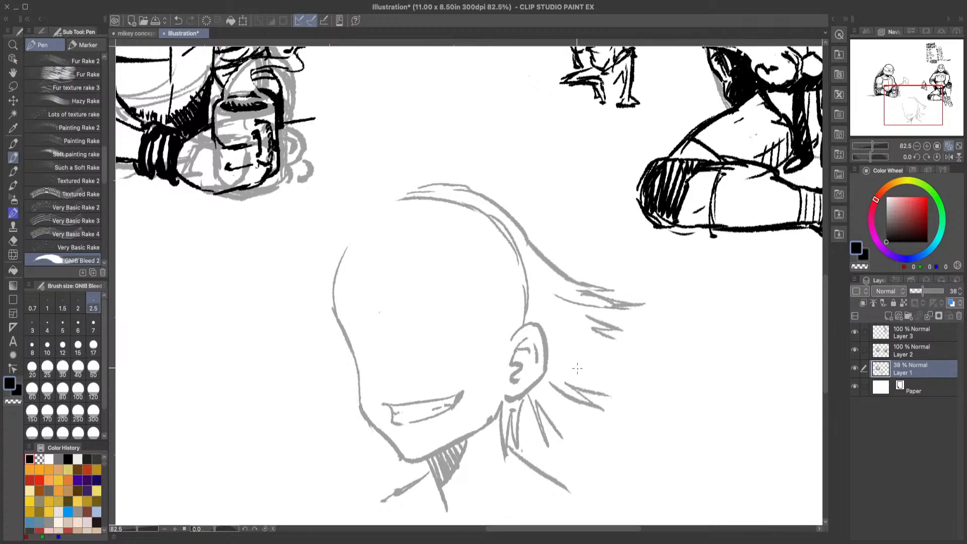
mouse_move(577, 369)
left_mouse_down()
mouse_move(629, 372)
mouse_move(639, 362)
left_mouse_up()
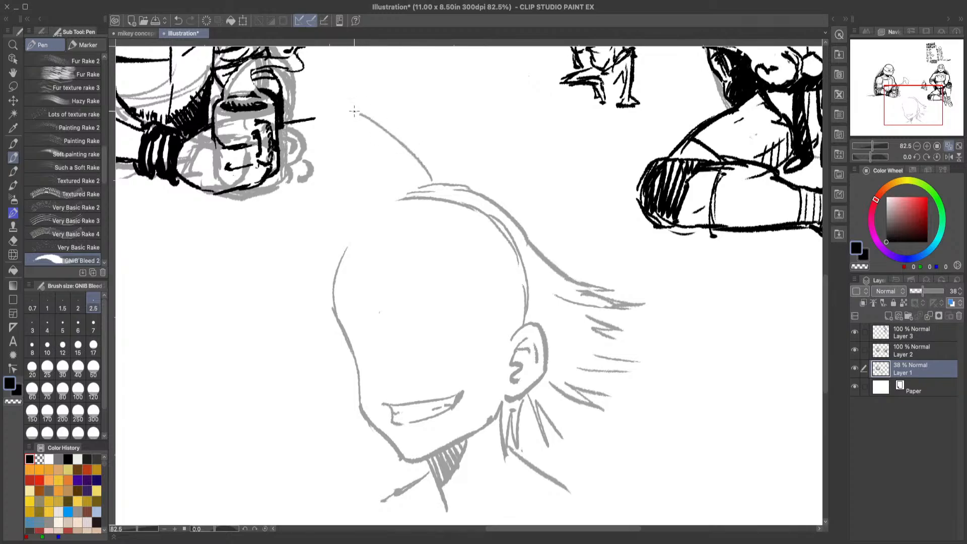
Step: Try a pointed hair tuft rising from the crown and undo its strokes
left_click_drag(354, 109, 426, 185)
scroll(825, 333, "up", 3)
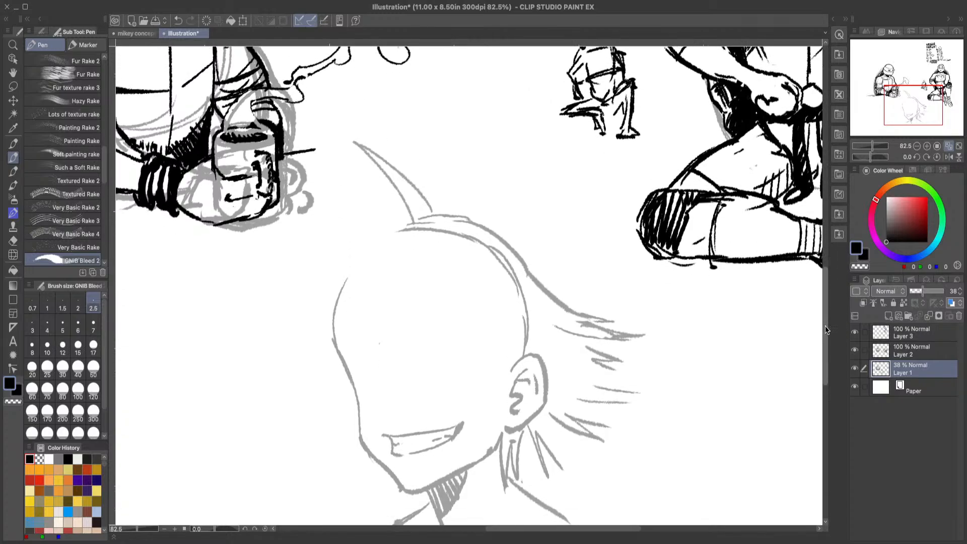
scroll(825, 332, "down", 2)
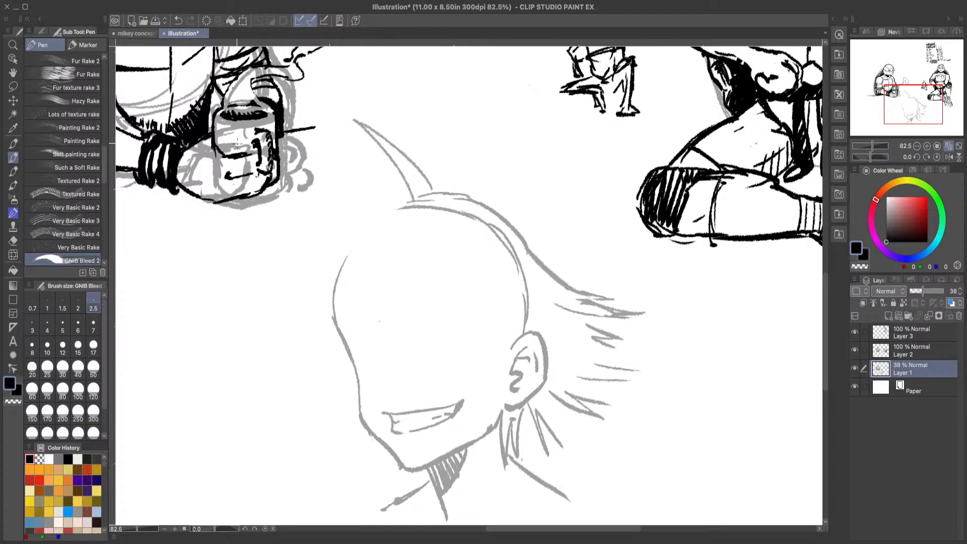
left_click(178, 21)
left_click(178, 20)
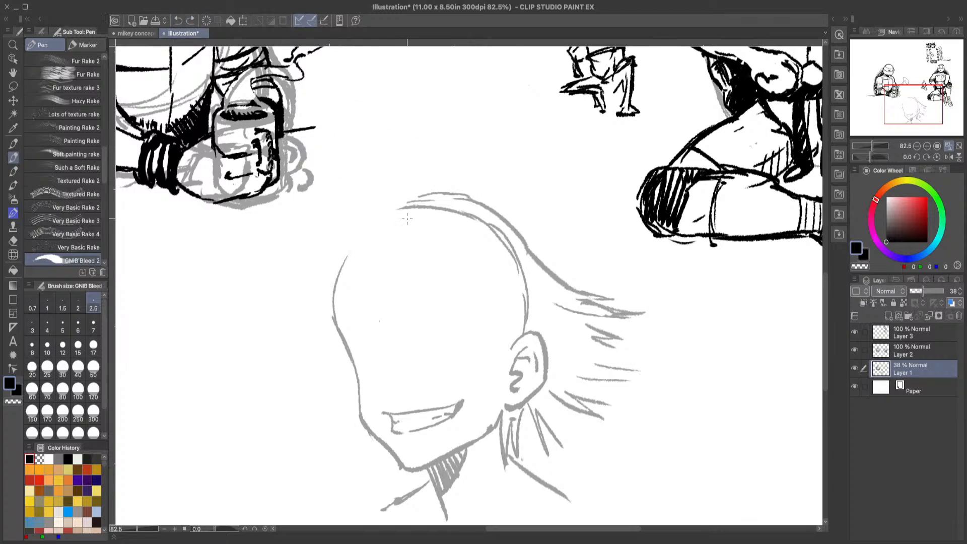
Step: Draw two large pointed hair spikes jutting forward from the crown, undoing and redrawing the lower spike's underside
mouse_move(422, 191)
left_mouse_down()
mouse_move(328, 109)
mouse_move(392, 199)
left_mouse_up()
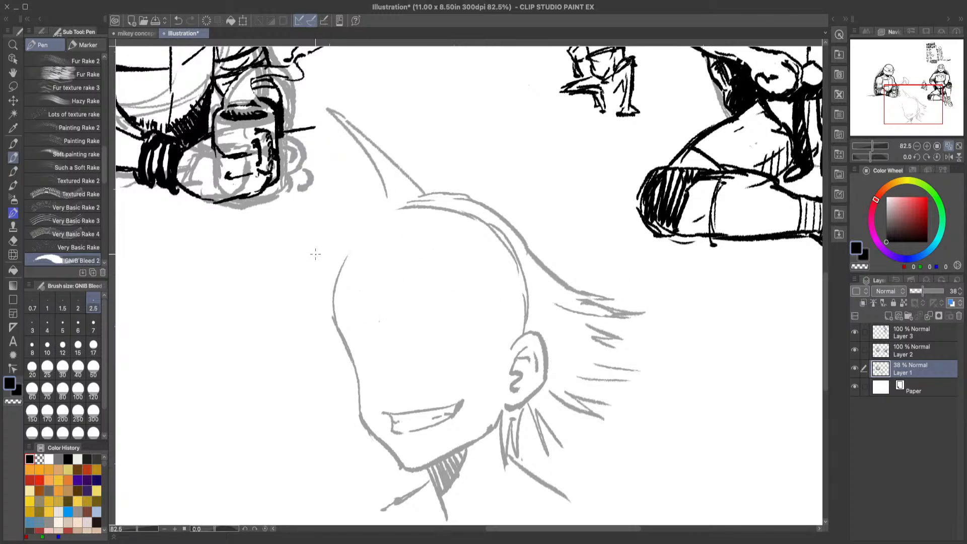
mouse_move(397, 198)
left_mouse_down()
mouse_move(294, 156)
mouse_move(339, 247)
left_mouse_up()
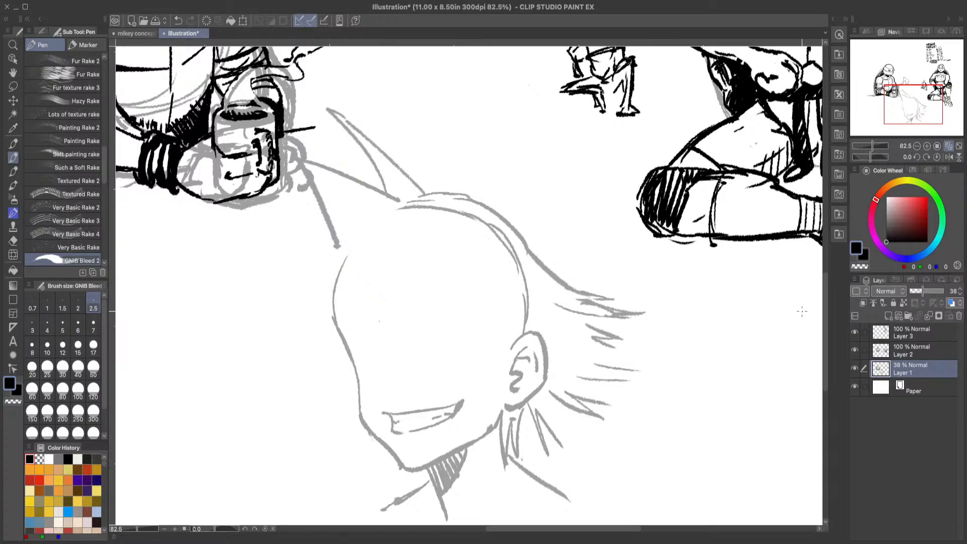
left_click(178, 20)
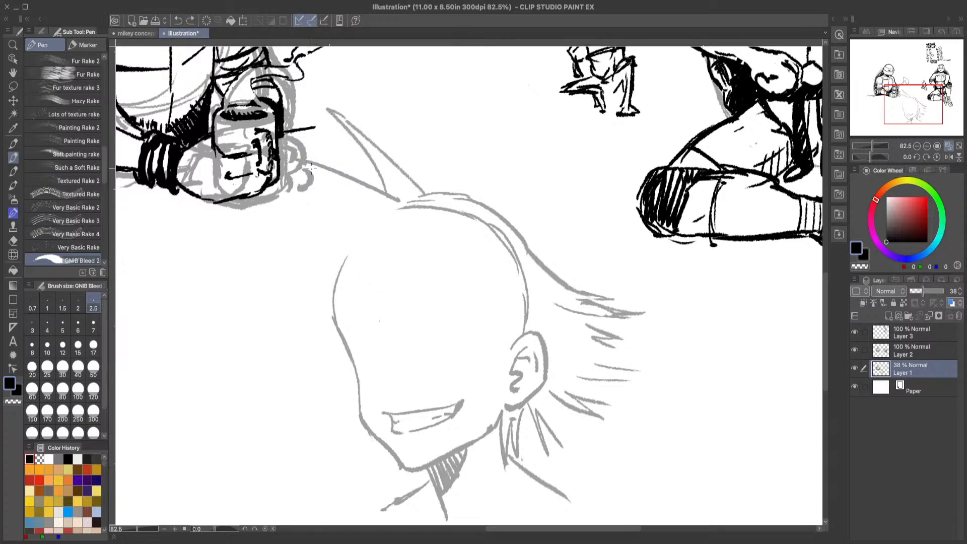
left_click_drag(306, 164, 367, 240)
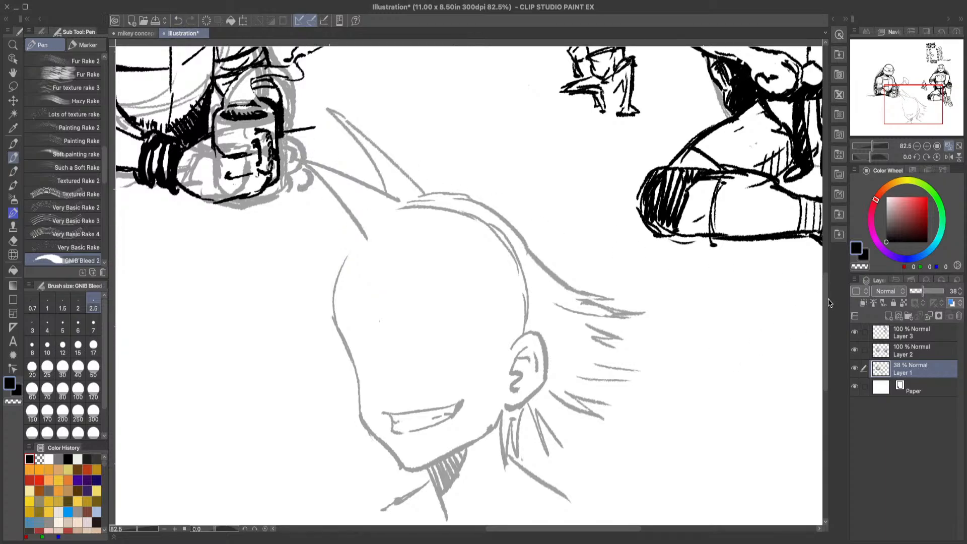
Step: Draw the hairline running down the temple, with jagged strands falling over the top of the ear
scroll(823, 302, "down", 2)
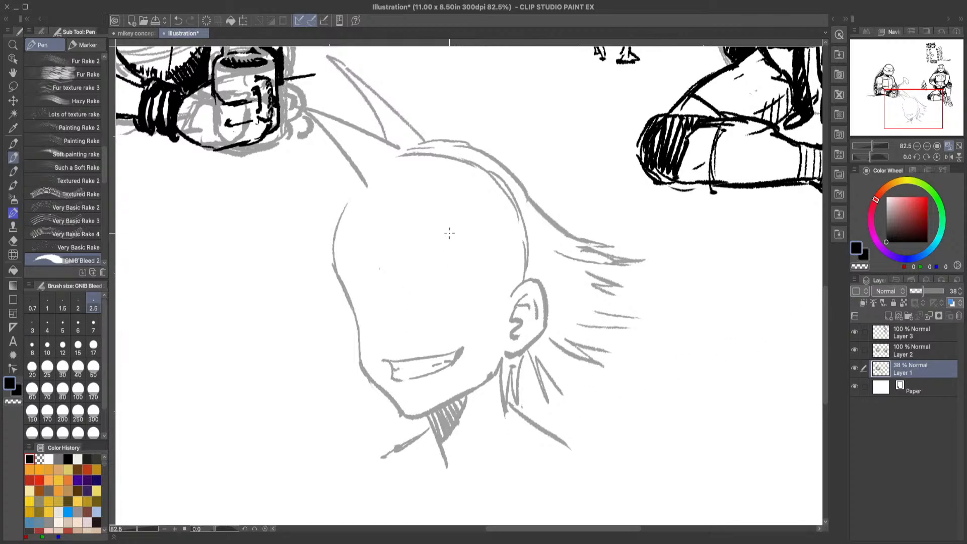
mouse_move(449, 207)
left_mouse_down()
mouse_move(497, 307)
mouse_move(523, 295)
mouse_move(539, 322)
mouse_move(511, 266)
left_mouse_up()
left_click_drag(511, 266, 548, 310)
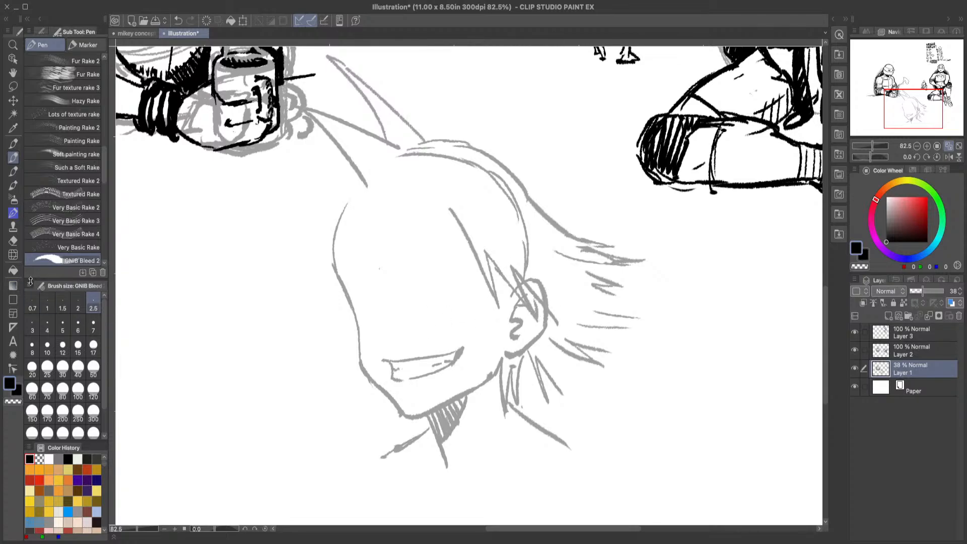
left_click(13, 240)
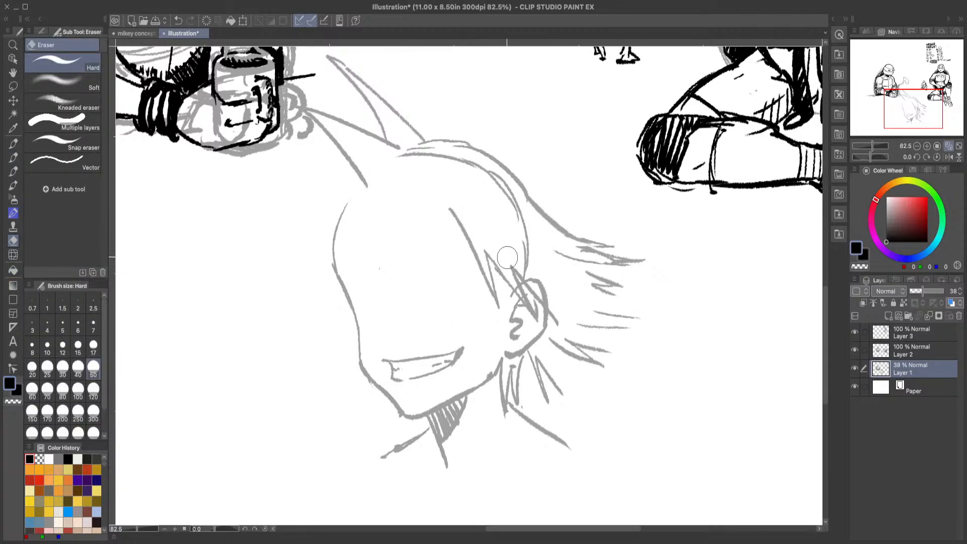
left_click(13, 157)
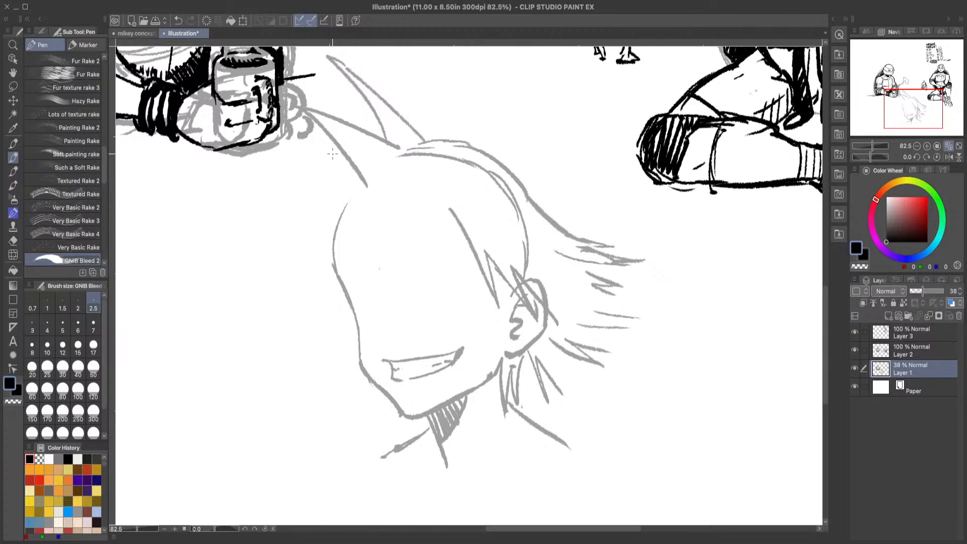
Step: Try nearly horizontal strokes for another hair spike in front of the forehead and undo them
mouse_move(343, 151)
left_mouse_down()
mouse_move(251, 161)
mouse_move(318, 168)
left_mouse_up()
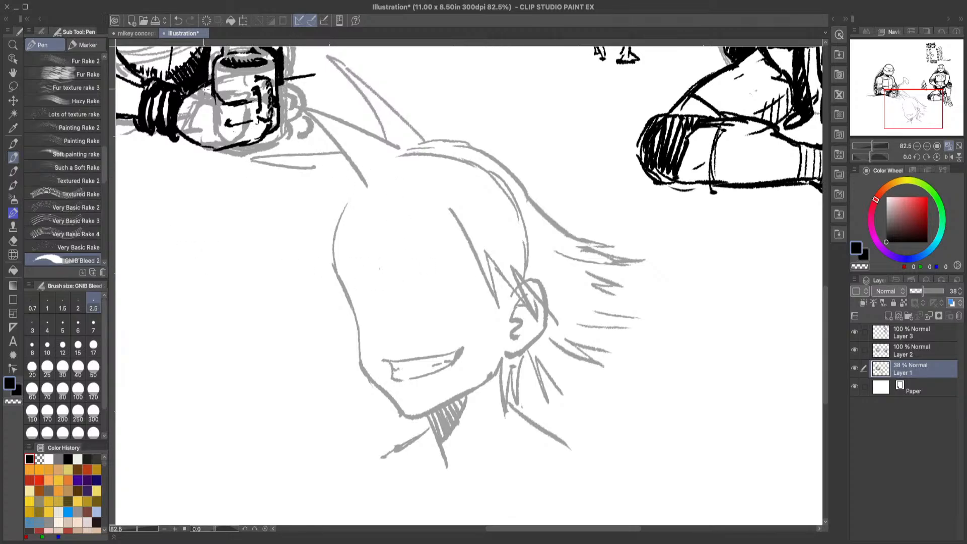
left_click(176, 19)
left_click(176, 20)
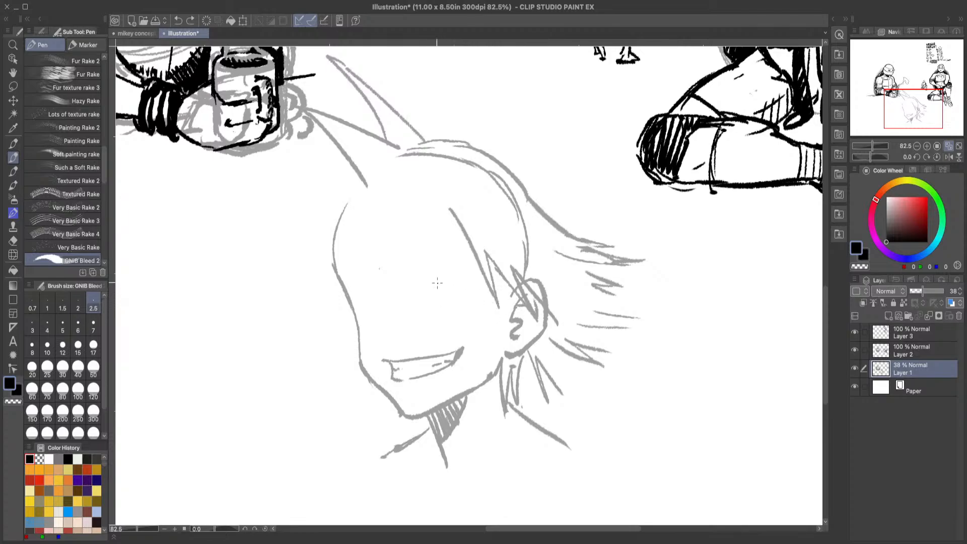
Step: Erase the original skull curve inside the hair outline with the Hard eraser
key("e")
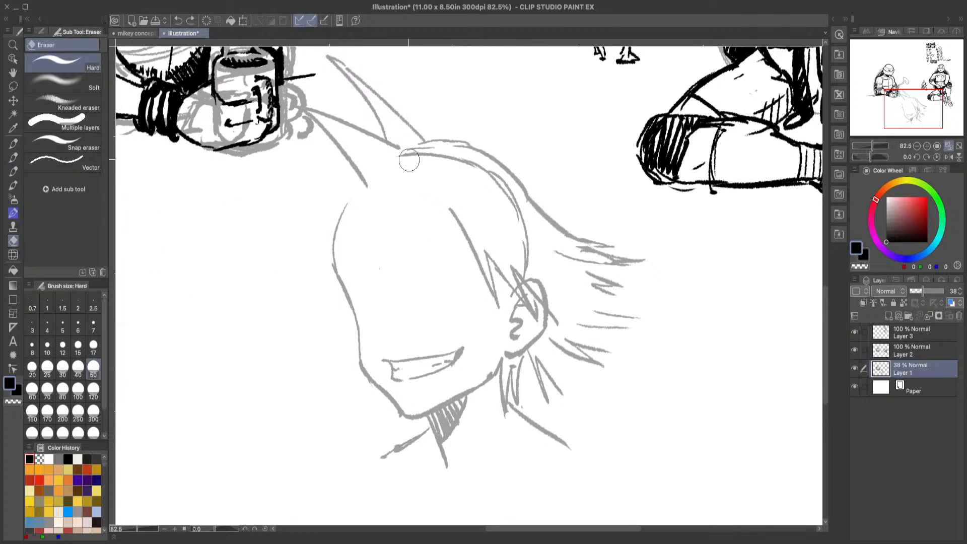
mouse_move(405, 160)
left_mouse_down()
mouse_move(461, 161)
mouse_move(505, 198)
mouse_move(525, 253)
mouse_move(490, 185)
mouse_move(531, 246)
mouse_move(523, 258)
mouse_move(490, 173)
left_mouse_up()
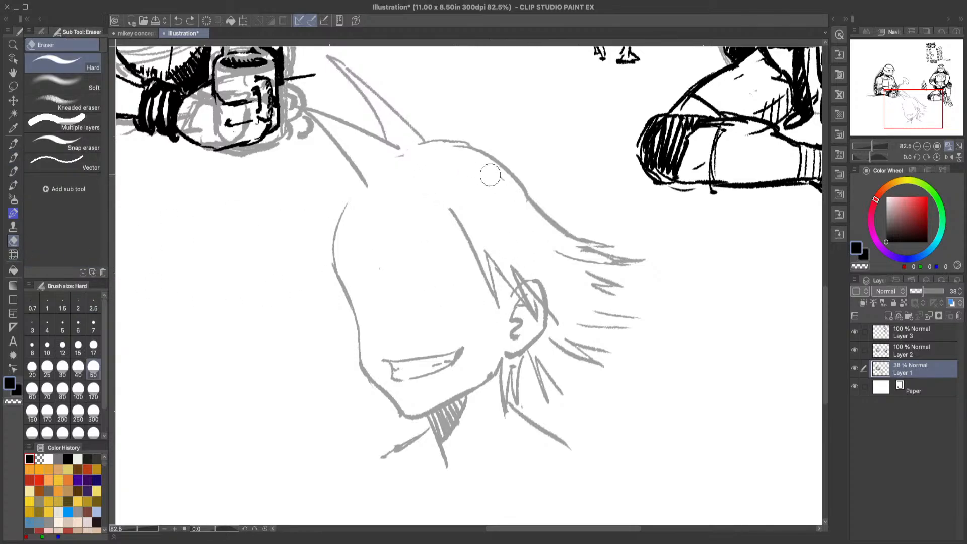
left_click(13, 158)
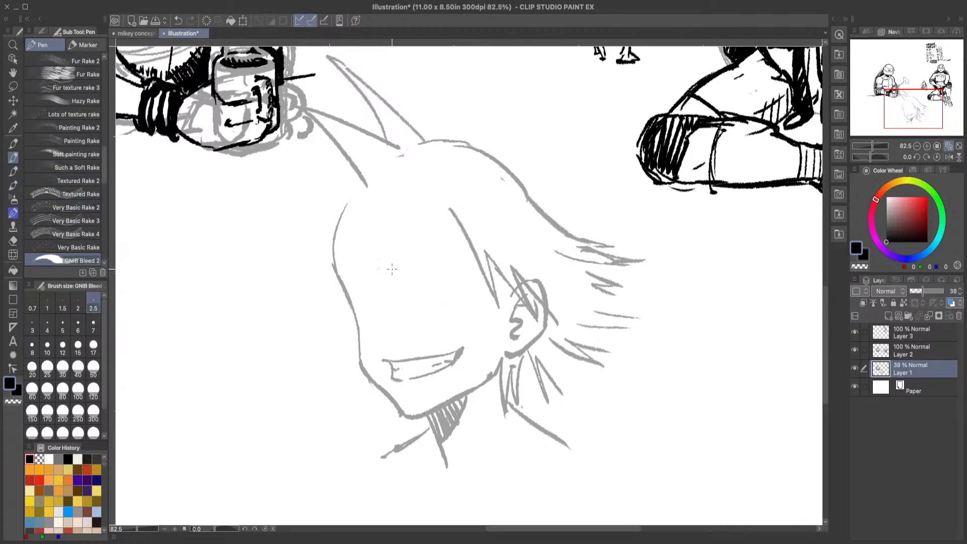
Step: Draw the nose line above the grin, lasso it, rotate and shift it slightly toward the face's front edge, and deselect it
mouse_move(379, 250)
left_mouse_down()
mouse_move(397, 323)
mouse_move(426, 333)
left_mouse_up()
key("m")
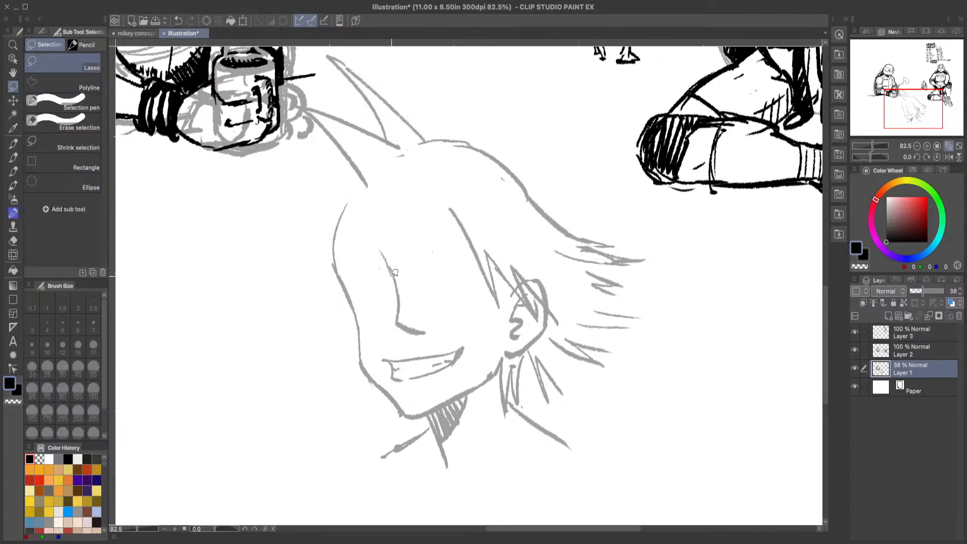
mouse_move(370, 283)
left_mouse_down()
mouse_move(418, 248)
mouse_move(442, 316)
mouse_move(423, 340)
mouse_move(370, 304)
left_mouse_up()
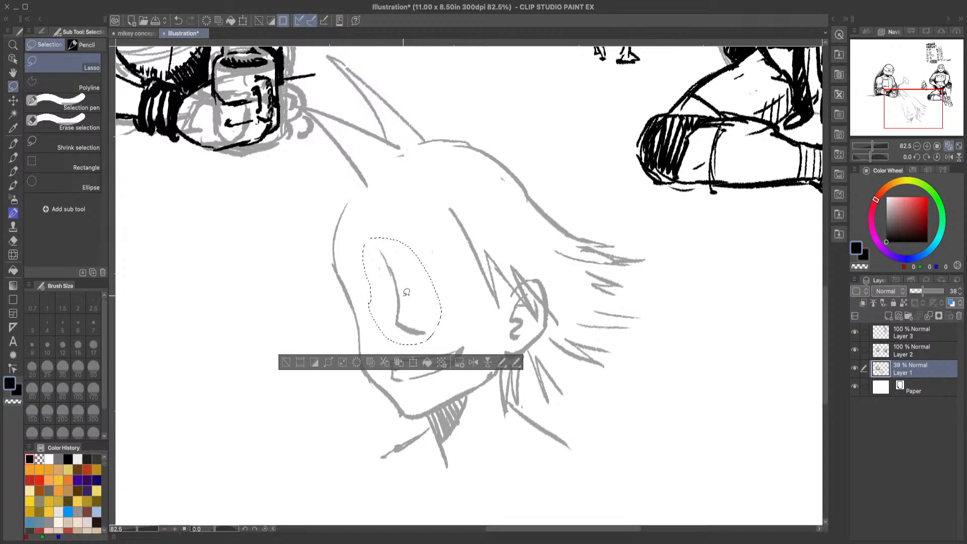
left_click(415, 363)
left_click_drag(447, 313, 415, 341)
left_click(428, 372)
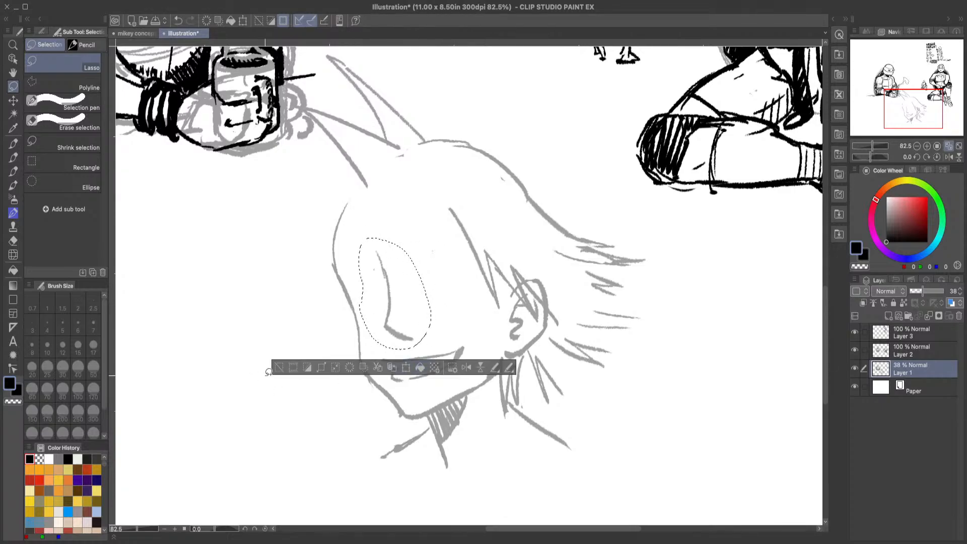
left_click(277, 371)
Step: Try a short pen stroke at the base of the nose and undo it
left_click(13, 157)
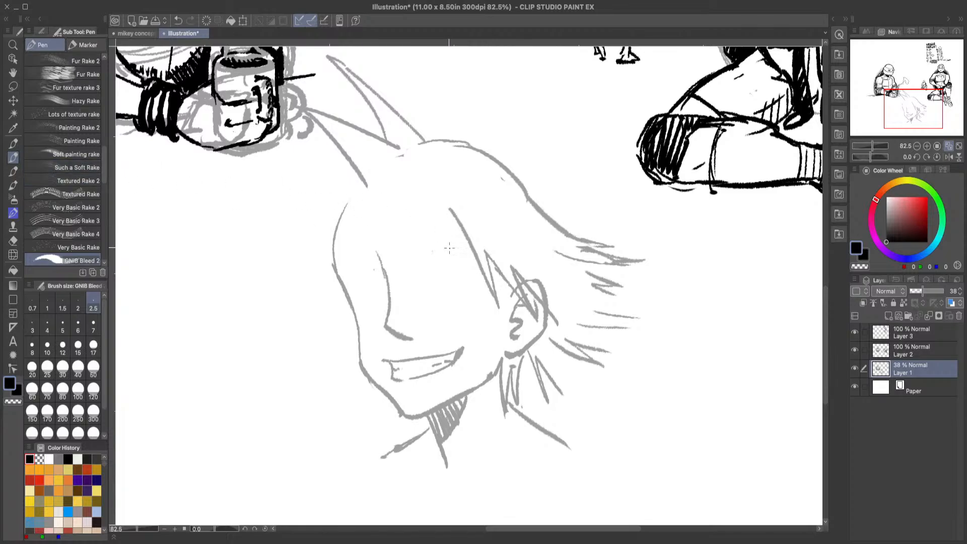
left_click_drag(410, 333, 428, 331)
left_click(178, 20)
key("ctrl+y")
key("ctrl+z")
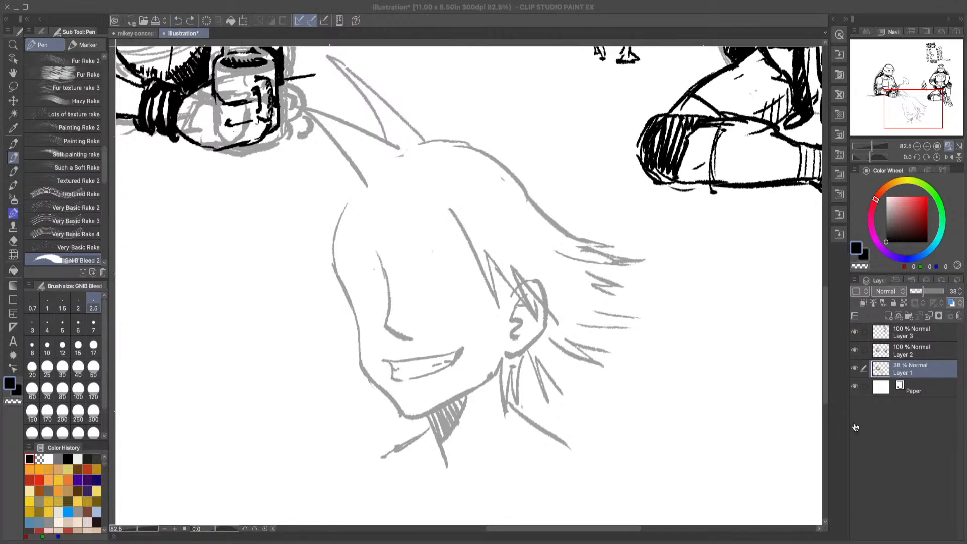
left_click(935, 460)
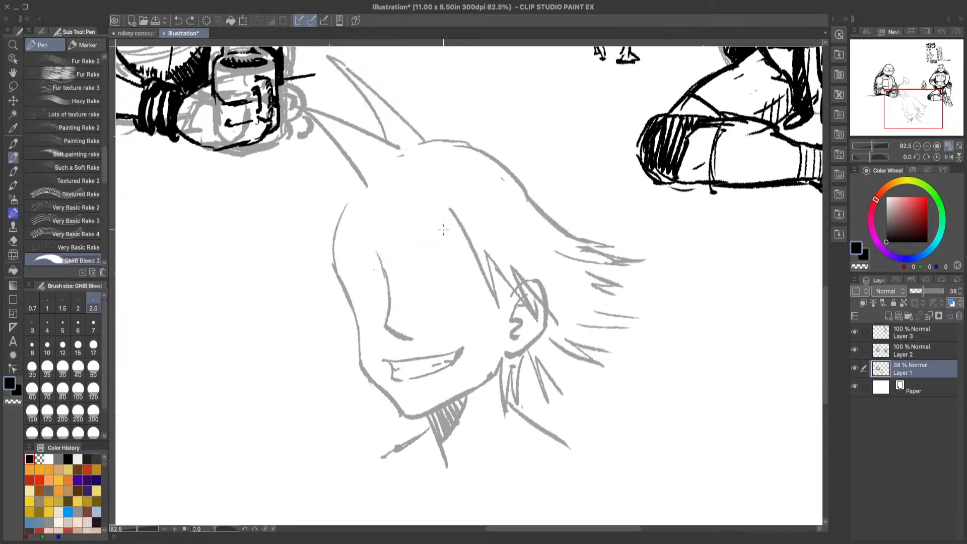
Step: Draw a pointed hair strand falling onto the forehead from the hairline peak, undoing the first attempt and redrawing it
mouse_move(442, 208)
left_mouse_down()
mouse_move(425, 254)
mouse_move(429, 213)
left_mouse_up()
left_click(177, 21)
mouse_move(446, 212)
left_mouse_down()
mouse_move(423, 242)
mouse_move(431, 213)
left_mouse_up()
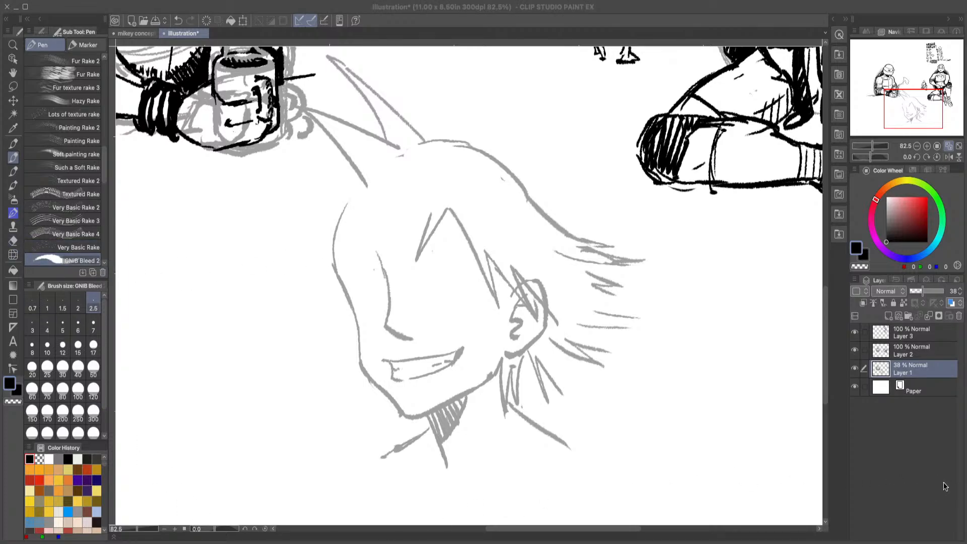
left_click(945, 487)
Step: Erase the outer hair outline from the crown to the swept-back tip
left_click(13, 241)
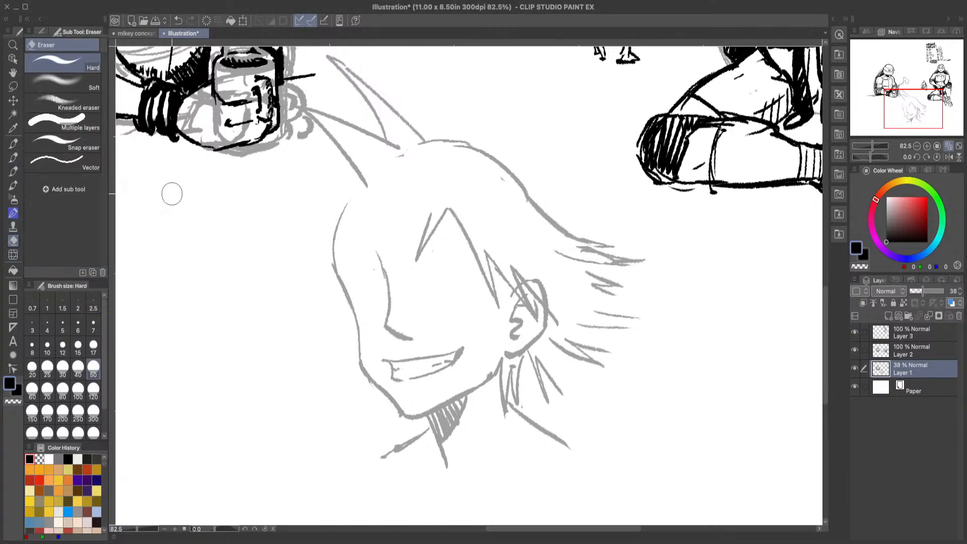
mouse_move(422, 144)
left_mouse_down()
mouse_move(438, 138)
mouse_move(513, 188)
mouse_move(518, 177)
mouse_move(533, 205)
mouse_move(602, 253)
mouse_move(650, 259)
left_mouse_up()
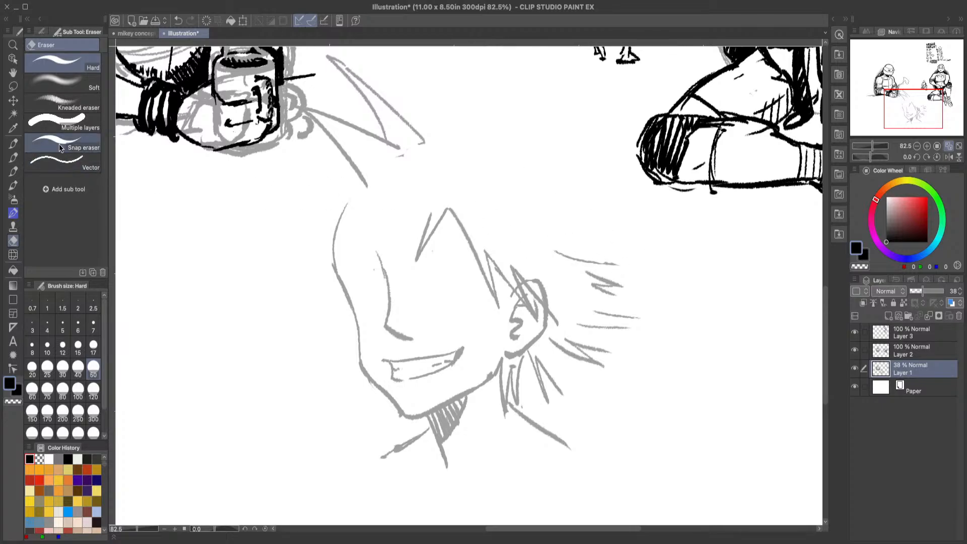
left_click(13, 157)
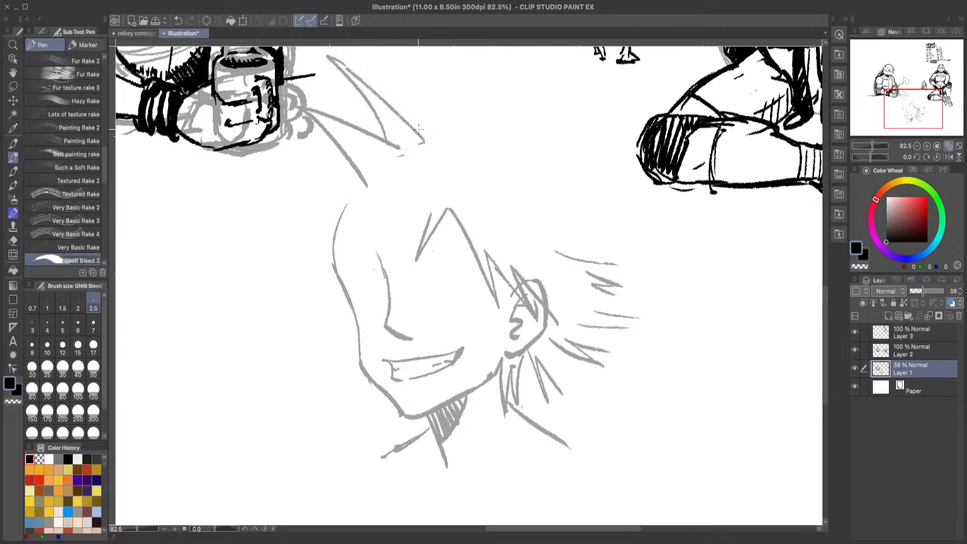
Step: Redraw the back hair outline higher and rounder, curving down from the front tuft into a pointed strand behind the head
left_click_drag(418, 129, 517, 179)
left_click(177, 20)
mouse_move(413, 126)
left_mouse_down()
mouse_move(499, 148)
mouse_move(531, 201)
mouse_move(535, 187)
mouse_move(548, 222)
mouse_move(632, 247)
left_mouse_up()
left_click_drag(548, 237, 629, 248)
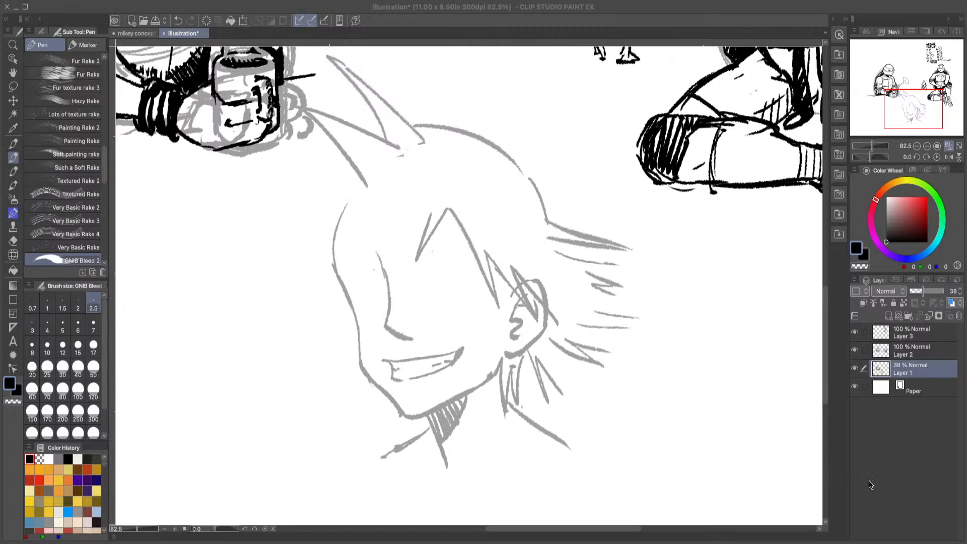
Step: Try sketching an eye with a curved upper lid and iris beneath the pointed forehead strand
left_click(934, 492)
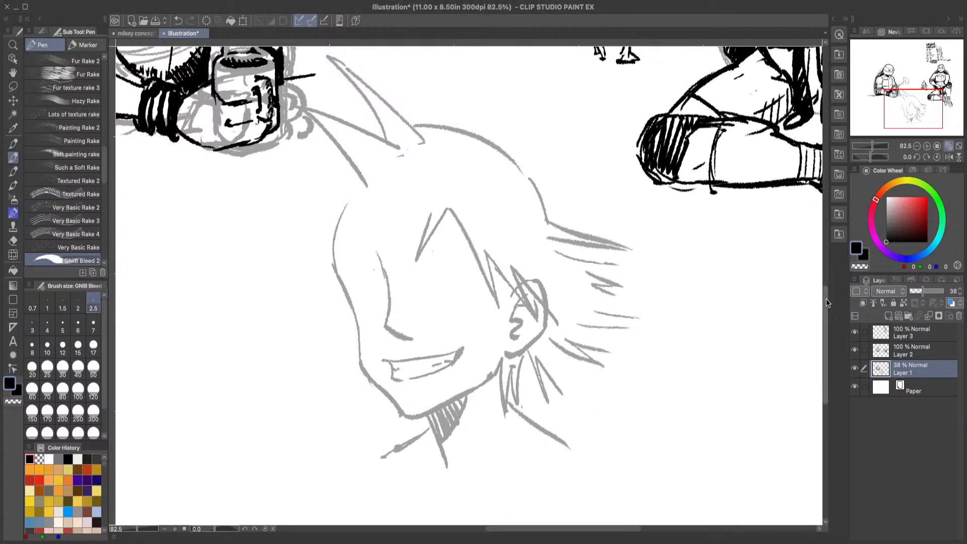
mouse_move(826, 302)
left_mouse_down()
mouse_move(822, 234)
mouse_move(821, 319)
mouse_move(823, 290)
left_mouse_up()
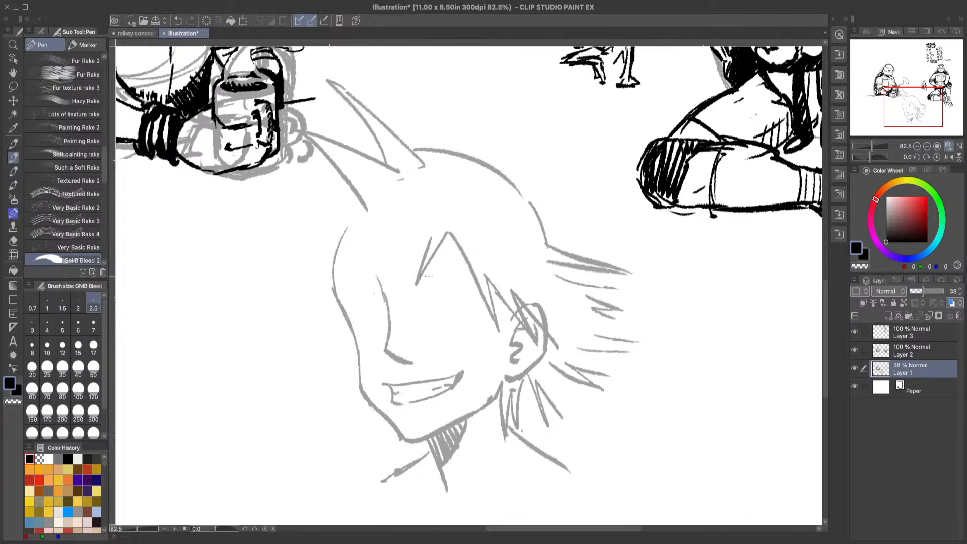
mouse_move(416, 306)
left_mouse_down()
mouse_move(435, 289)
mouse_move(462, 304)
mouse_move(432, 293)
left_mouse_up()
left_click_drag(424, 291, 420, 297)
left_click(180, 24)
left_click(181, 22)
mouse_move(435, 297)
left_mouse_down()
mouse_move(443, 310)
mouse_move(459, 311)
mouse_move(452, 304)
left_mouse_up()
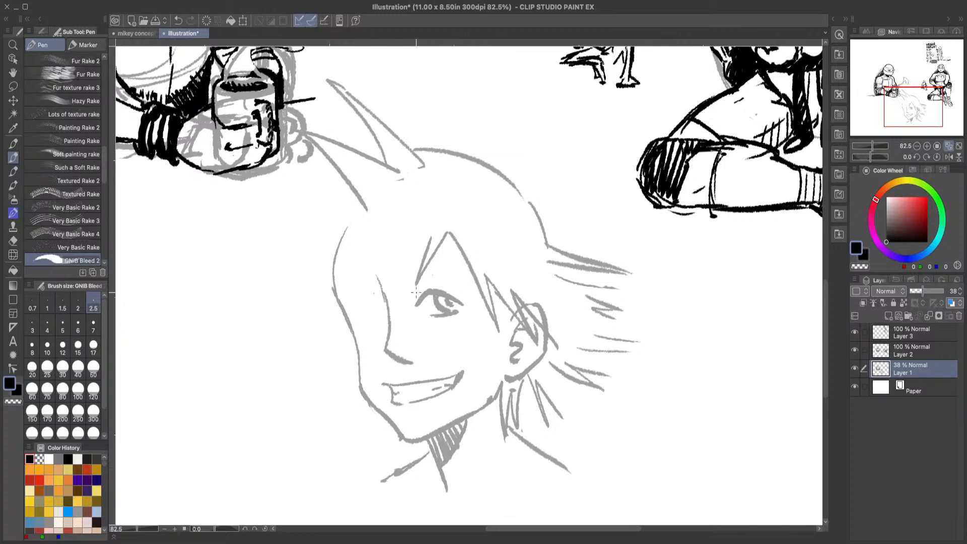
mouse_move(415, 292)
left_mouse_down()
mouse_move(409, 304)
mouse_move(447, 285)
left_mouse_up()
left_click(176, 22)
Step: Erase the trial eye and the curved nose line, and redraw the nose with an angular bridge
key("e")
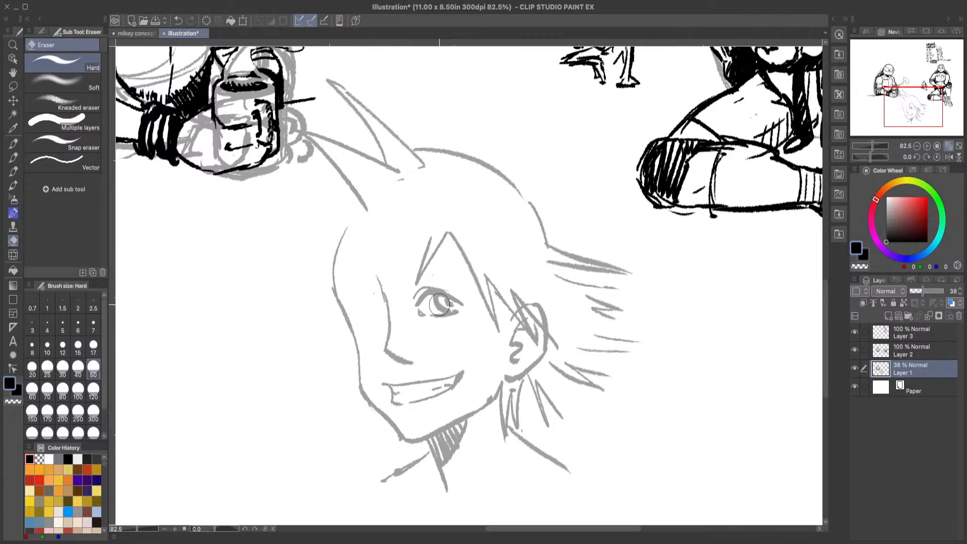
mouse_move(439, 306)
left_mouse_down()
mouse_move(423, 313)
mouse_move(438, 312)
mouse_move(378, 270)
mouse_move(401, 352)
mouse_move(391, 344)
left_mouse_up()
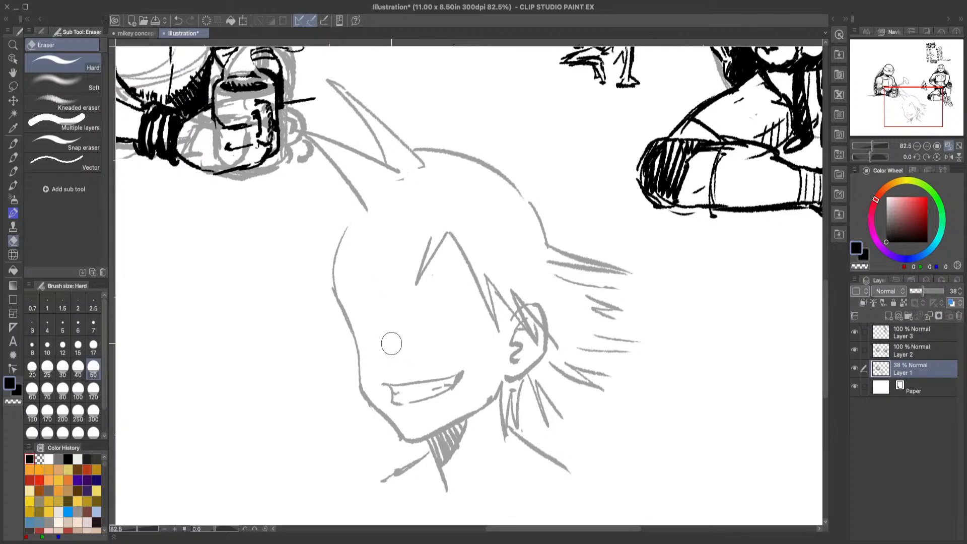
left_click(13, 157)
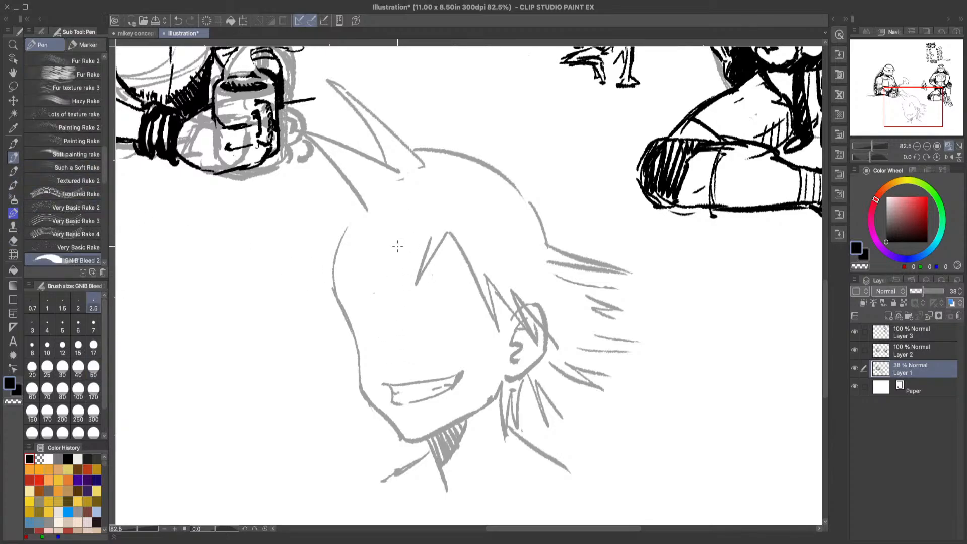
mouse_move(379, 294)
left_mouse_down()
mouse_move(399, 323)
mouse_move(393, 345)
mouse_move(404, 358)
mouse_move(421, 352)
left_mouse_up()
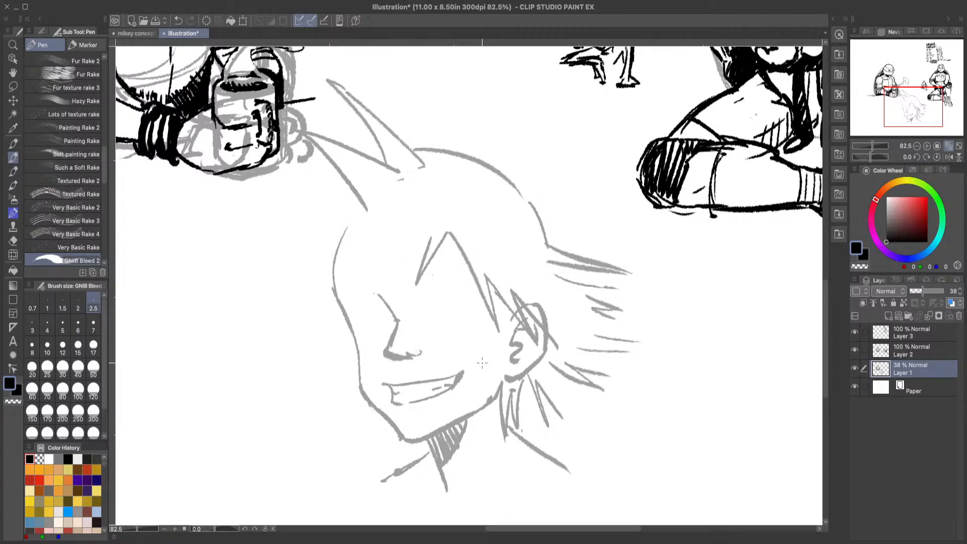
Step: Clean up the underside of the nose with the eraser and add a short nostril mark, undoing unsuccessful strokes
left_click(182, 20)
key("e")
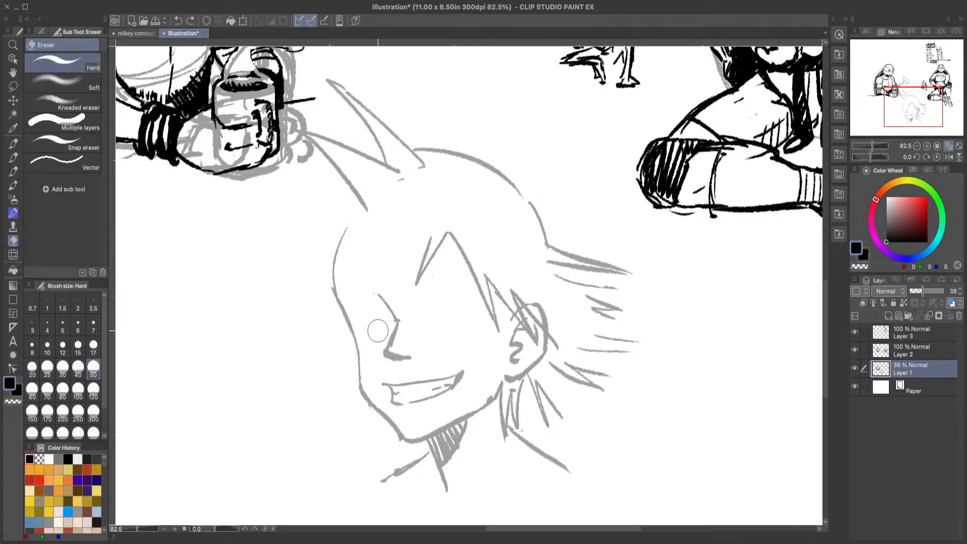
mouse_move(399, 340)
left_mouse_down()
mouse_move(404, 325)
mouse_move(396, 350)
mouse_move(419, 356)
left_mouse_up()
left_click(13, 157)
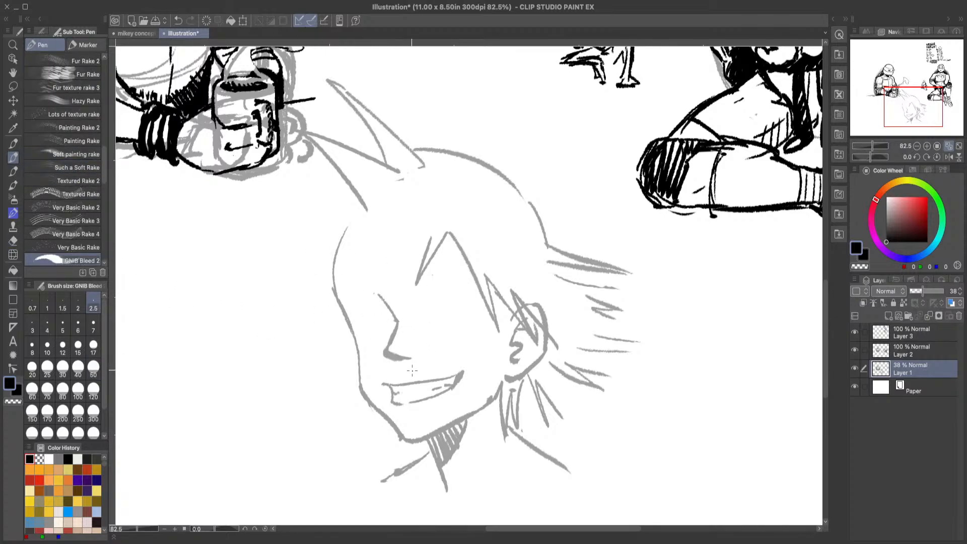
left_click_drag(409, 354, 426, 352)
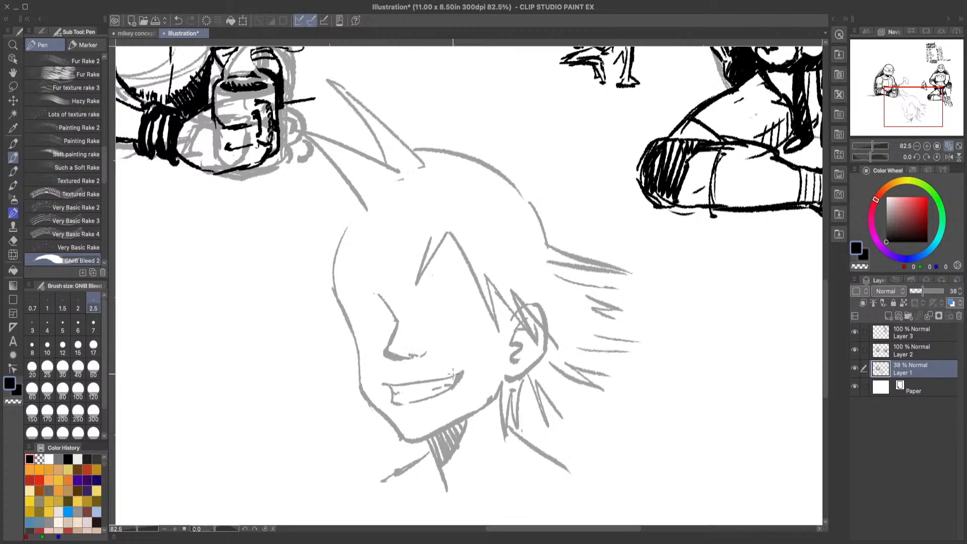
left_click(179, 20)
left_click(179, 20)
left_click_drag(408, 355, 421, 352)
Step: Erase the overshooting line ends at the base of the front hair tufts and the top of the forehead outline
left_click_drag(826, 316, 831, 331)
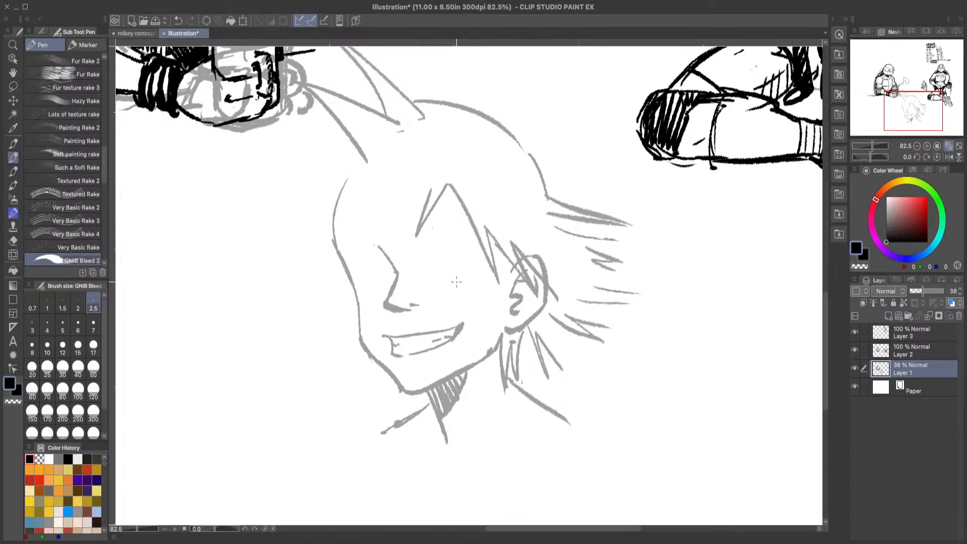
key("e")
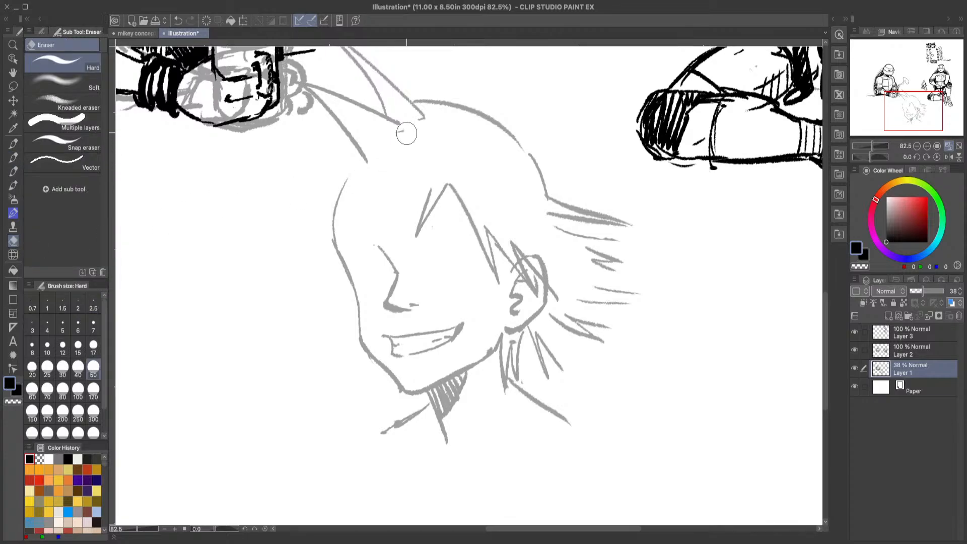
left_click_drag(423, 117, 430, 130)
left_click_drag(372, 162, 352, 170)
key("p")
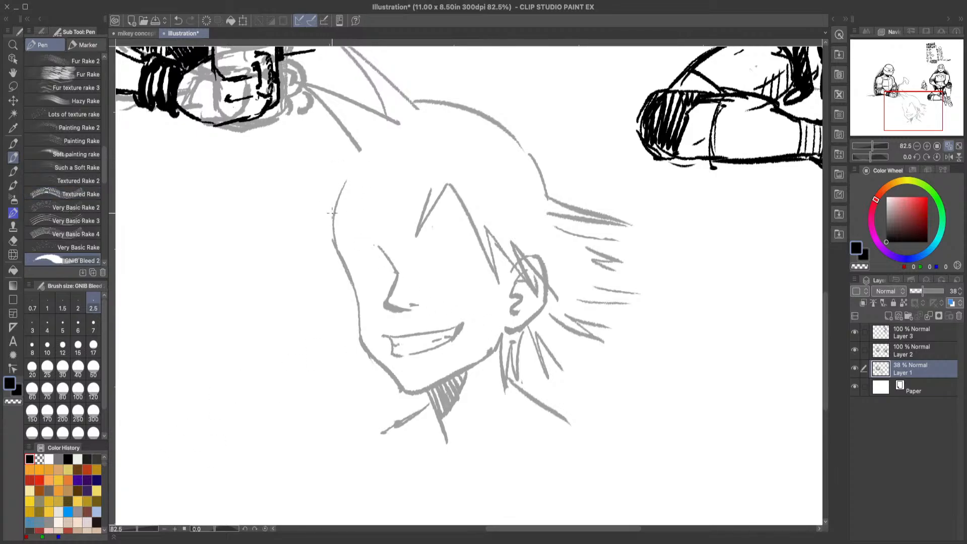
Step: Draw pointed hair spikes jutting forward from the forehead below the front tuft, erasing the forehead line that crosses them
mouse_move(324, 189)
left_mouse_down()
mouse_move(262, 273)
mouse_move(321, 233)
left_mouse_up()
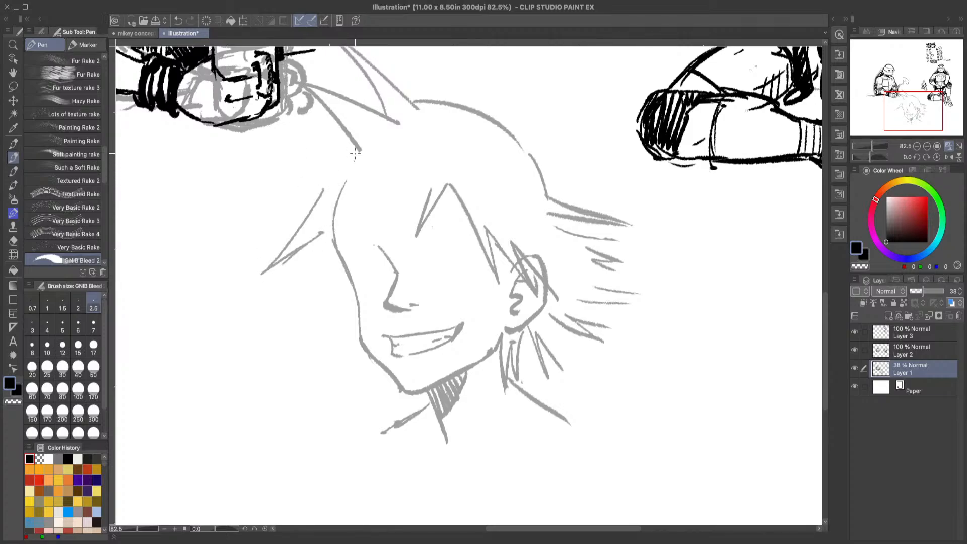
mouse_move(359, 151)
left_mouse_down()
mouse_move(256, 178)
mouse_move(352, 189)
left_mouse_up()
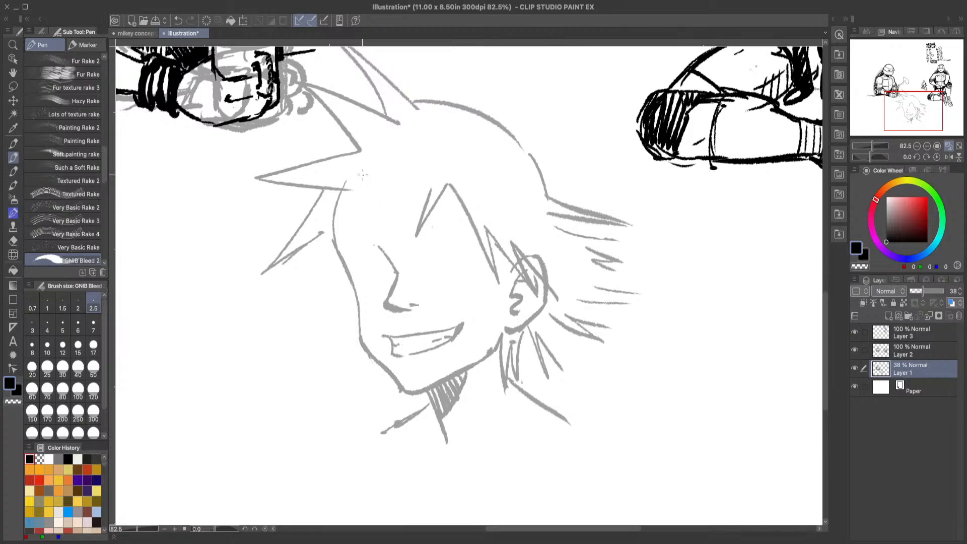
left_click_drag(363, 173, 318, 227)
left_click_drag(361, 199, 316, 225)
key("e")
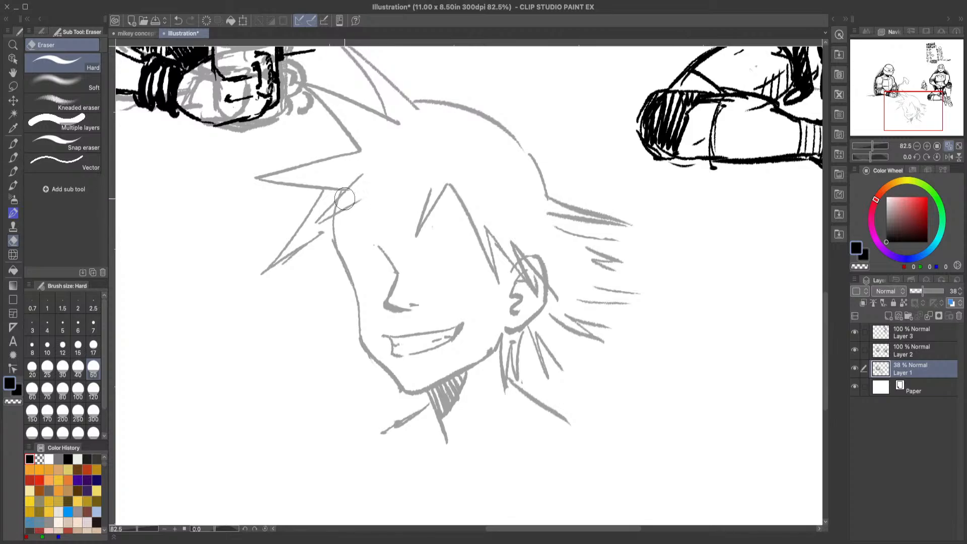
key("p")
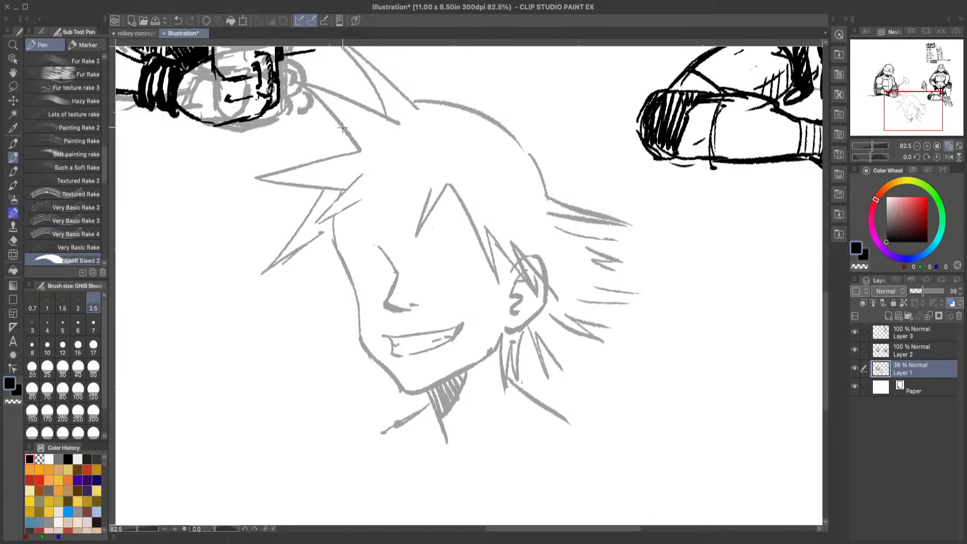
mouse_move(347, 123)
left_mouse_down()
mouse_move(253, 133)
mouse_move(340, 153)
left_mouse_up()
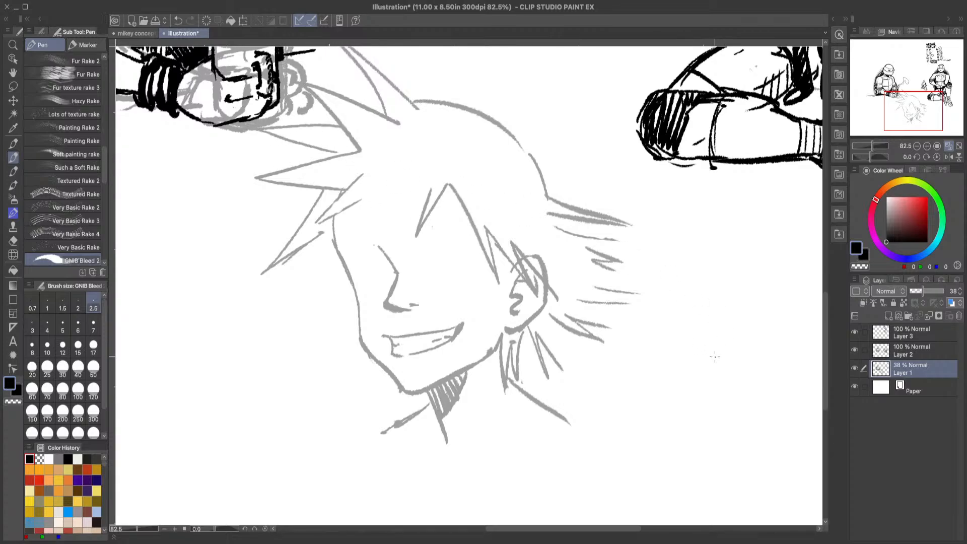
Step: Try a loose double oval beside the cheek and undo it
mouse_move(323, 272)
left_mouse_down()
mouse_move(338, 374)
mouse_move(342, 340)
left_mouse_up()
left_click(177, 19)
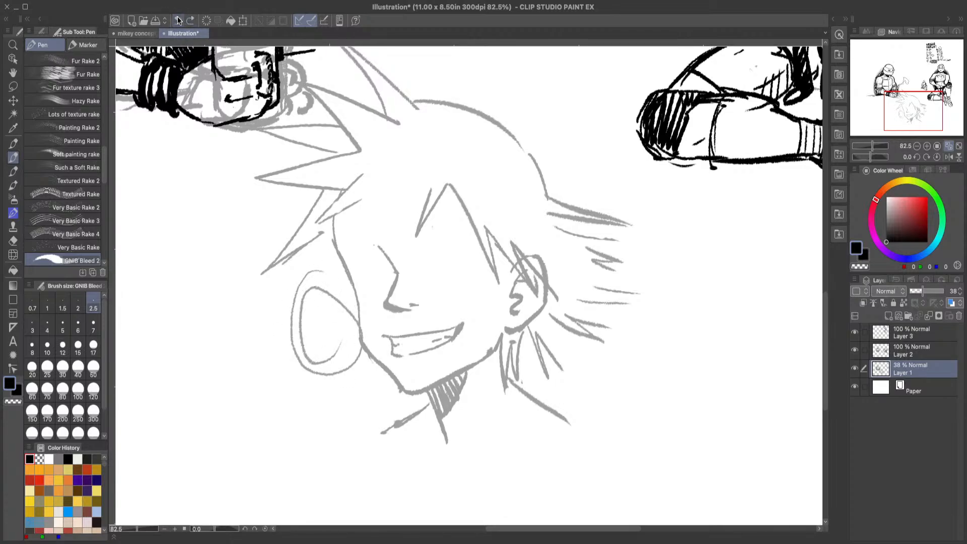
left_click(177, 19)
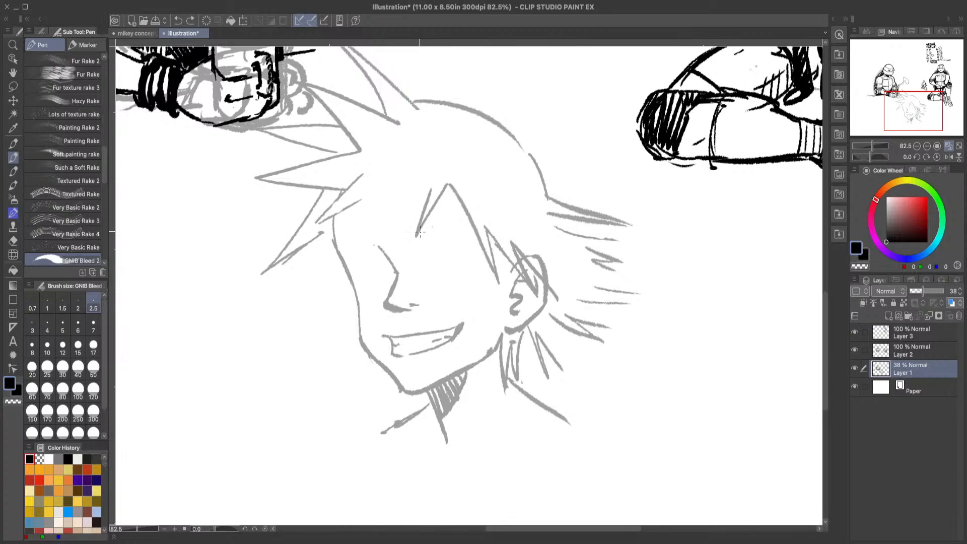
Step: Sketch both eyes on either side of the nose bridge, each with an upper lid, iris and lower lid line
mouse_move(388, 259)
left_mouse_down()
mouse_move(369, 255)
mouse_move(361, 269)
mouse_move(386, 259)
mouse_move(373, 256)
mouse_move(386, 259)
mouse_move(387, 277)
mouse_move(395, 260)
mouse_move(374, 259)
mouse_move(396, 267)
mouse_move(385, 277)
mouse_move(397, 271)
left_mouse_up()
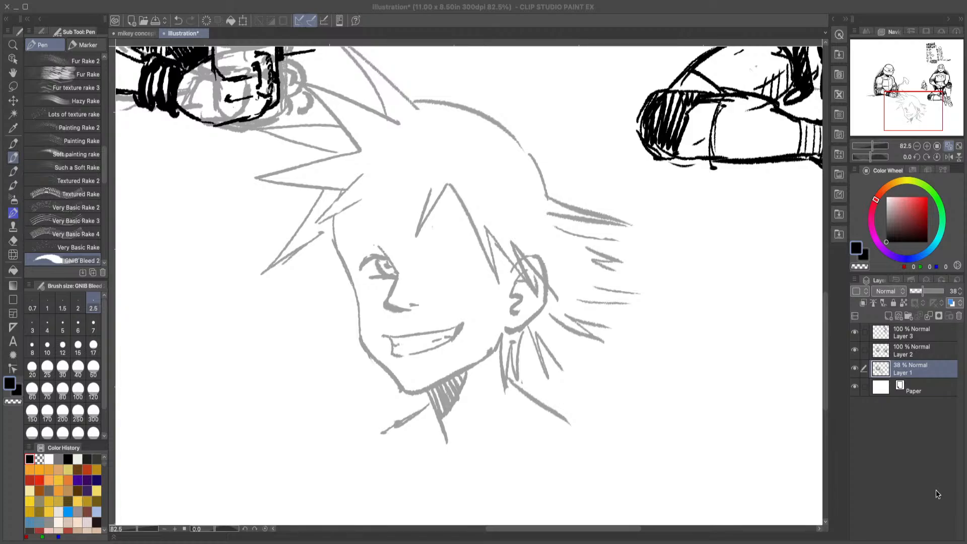
left_click(938, 493)
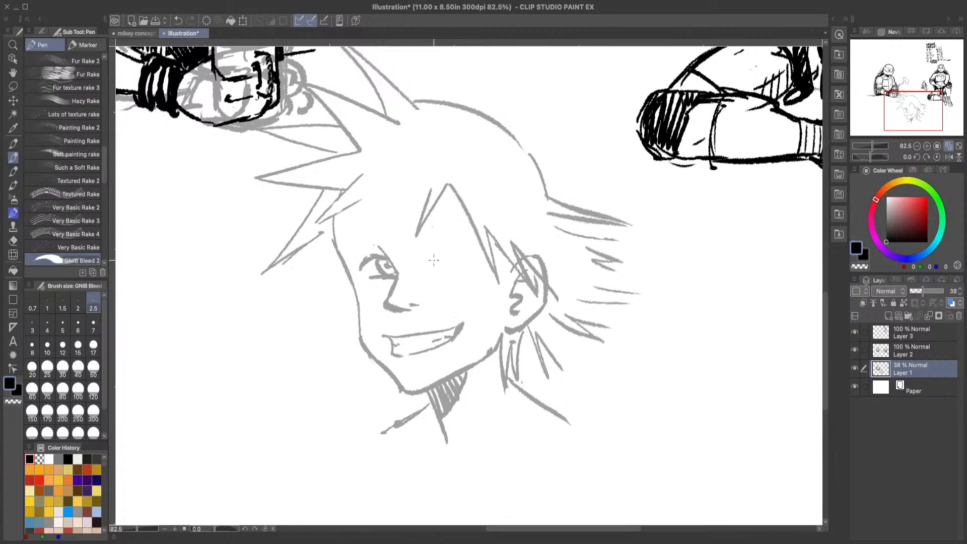
mouse_move(424, 258)
left_mouse_down()
mouse_move(451, 250)
mouse_move(464, 270)
mouse_move(439, 261)
mouse_move(455, 261)
mouse_move(437, 249)
left_mouse_up()
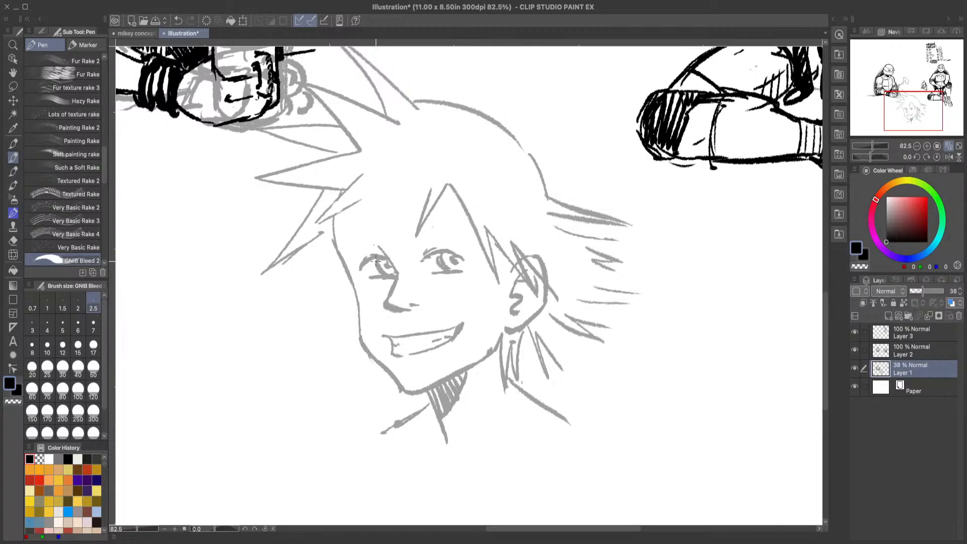
Step: Undo the latest lid strokes and redraw the upper eyelid lines of both eyes
mouse_move(373, 253)
left_mouse_down()
mouse_move(386, 249)
mouse_move(371, 252)
left_mouse_up()
left_click(178, 20)
left_click(178, 21)
left_click(178, 21)
left_click(179, 20)
left_click_drag(423, 254, 445, 247)
left_click_drag(387, 249, 360, 261)
left_click_drag(449, 250, 466, 260)
Step: Lasso both eyes, move them slightly upward, and clear the selection
left_click(13, 86)
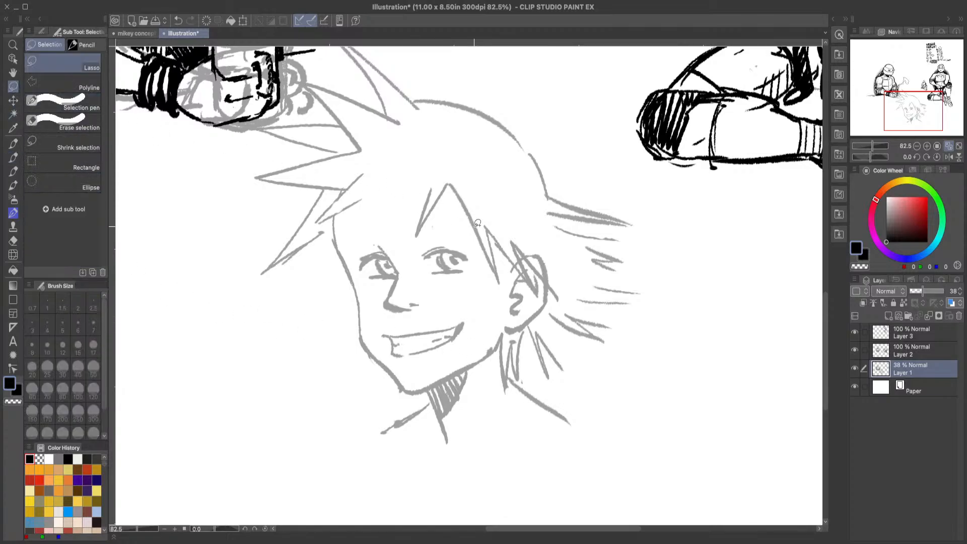
mouse_move(374, 246)
left_mouse_down()
mouse_move(402, 275)
mouse_move(355, 270)
mouse_move(454, 237)
mouse_move(427, 243)
left_mouse_up()
left_click(267, 311)
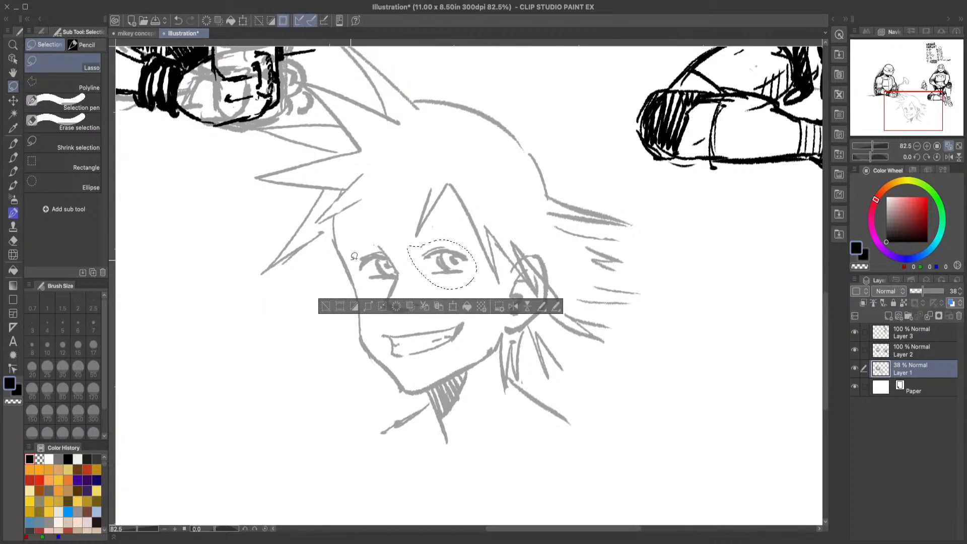
mouse_move(353, 258)
left_mouse_down()
mouse_move(371, 285)
mouse_move(394, 277)
mouse_move(376, 248)
mouse_move(355, 248)
left_mouse_up()
left_click(426, 306)
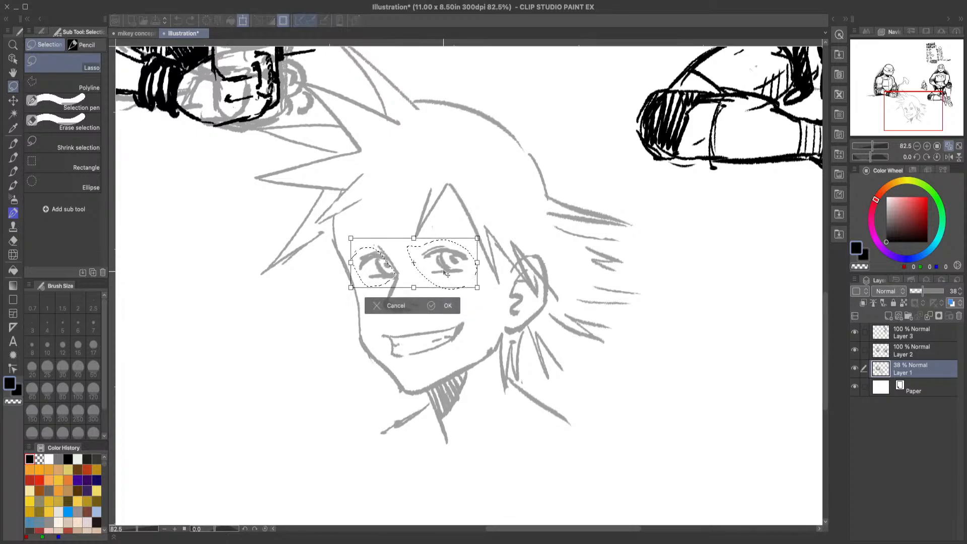
left_click_drag(444, 272, 443, 268)
left_click(446, 301)
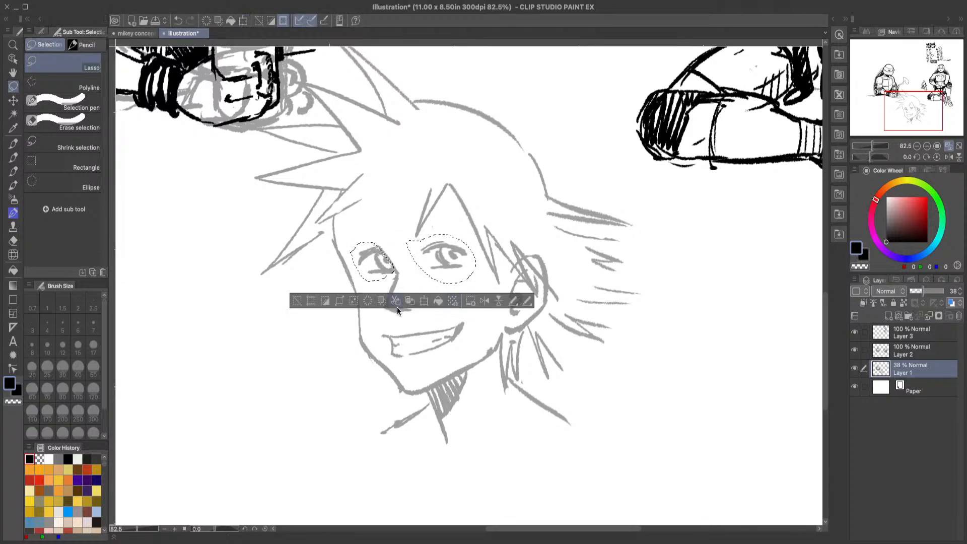
left_click(300, 300)
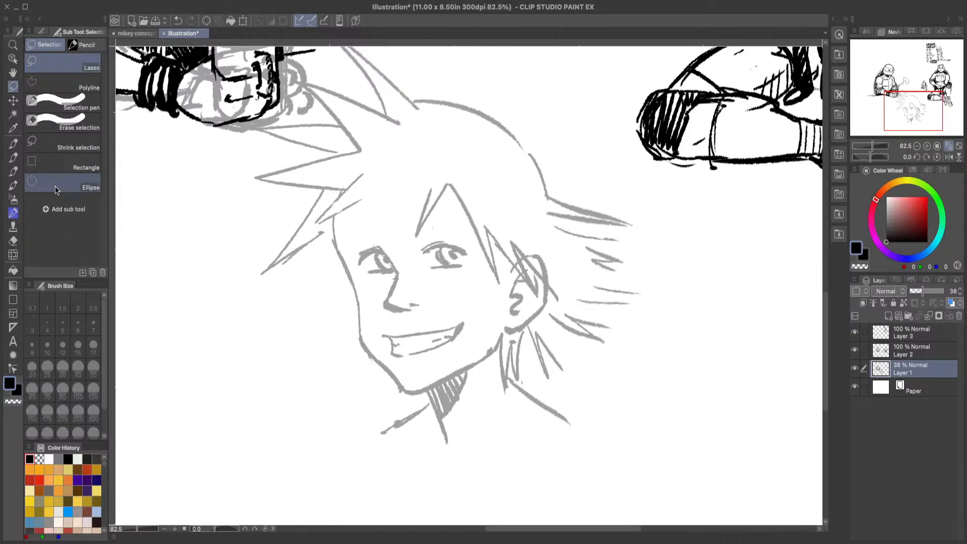
Step: Erase the lower lid lines of both eyes
left_click(13, 157)
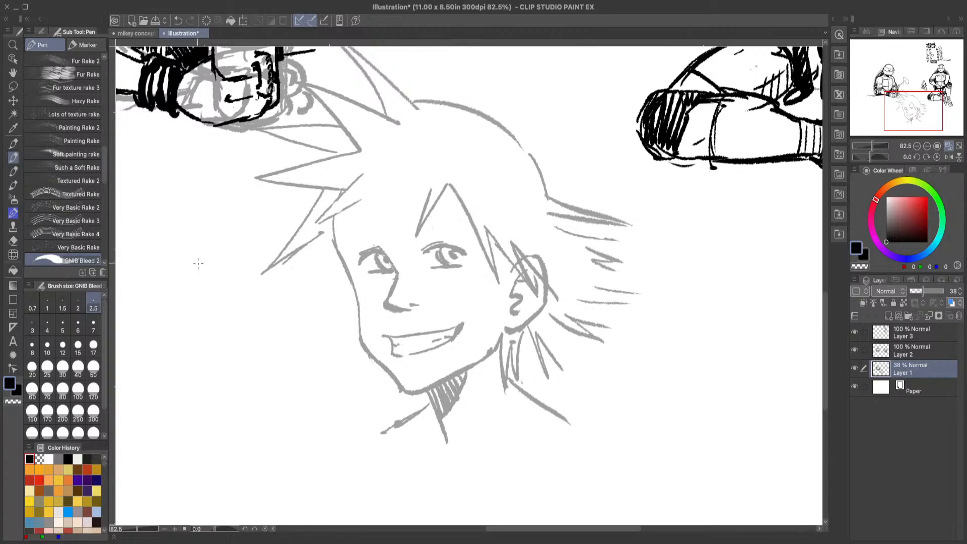
key("e")
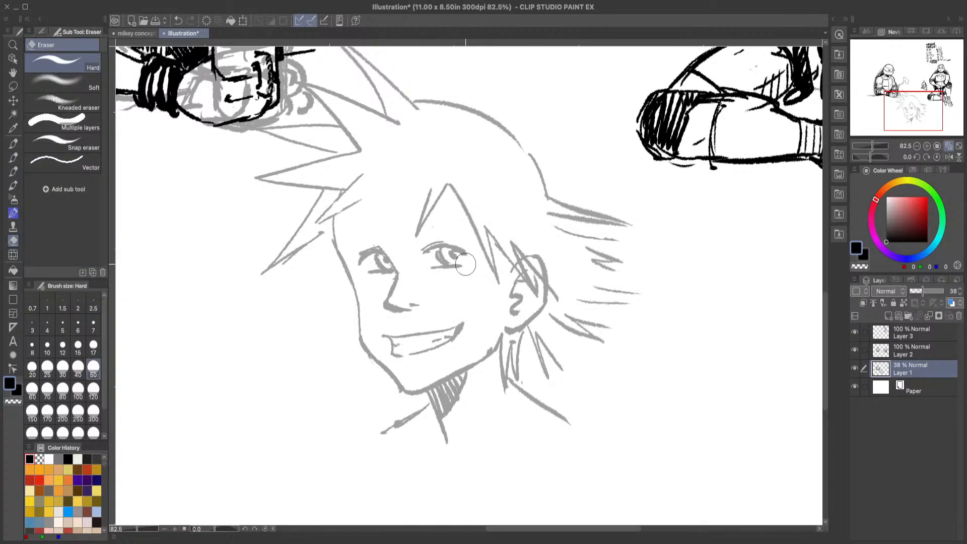
left_click_drag(465, 265, 388, 272)
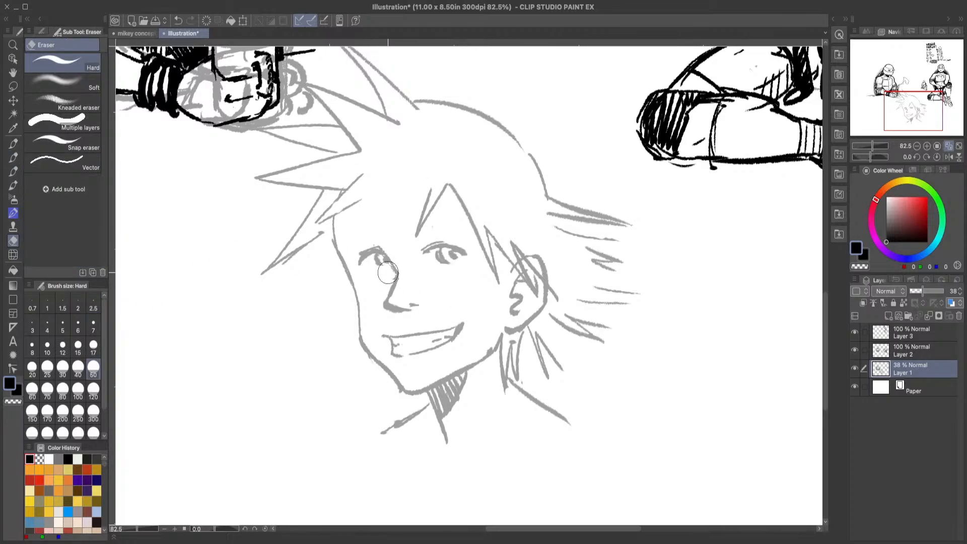
Step: Redraw the lower lids and irises of both eyes and add a slanted eyebrow beneath the pointed forehead strand
left_click(13, 157)
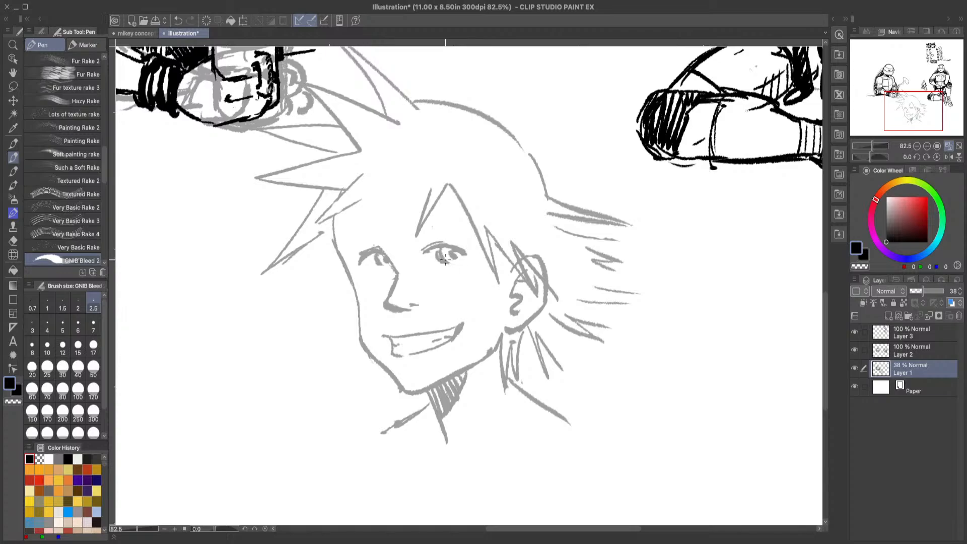
mouse_move(445, 260)
left_mouse_down()
mouse_move(463, 281)
mouse_move(393, 280)
mouse_move(369, 267)
mouse_move(379, 263)
mouse_move(393, 271)
mouse_move(364, 273)
mouse_move(392, 272)
left_mouse_up()
left_click(179, 20)
left_click(181, 20)
left_click_drag(366, 271, 386, 274)
left_click(179, 21)
left_click_drag(447, 249, 446, 257)
mouse_move(382, 254)
left_mouse_down()
mouse_move(394, 274)
mouse_move(379, 288)
mouse_move(382, 274)
left_mouse_up()
mouse_move(416, 236)
left_mouse_down()
mouse_move(466, 214)
mouse_move(415, 247)
mouse_move(419, 232)
left_mouse_up()
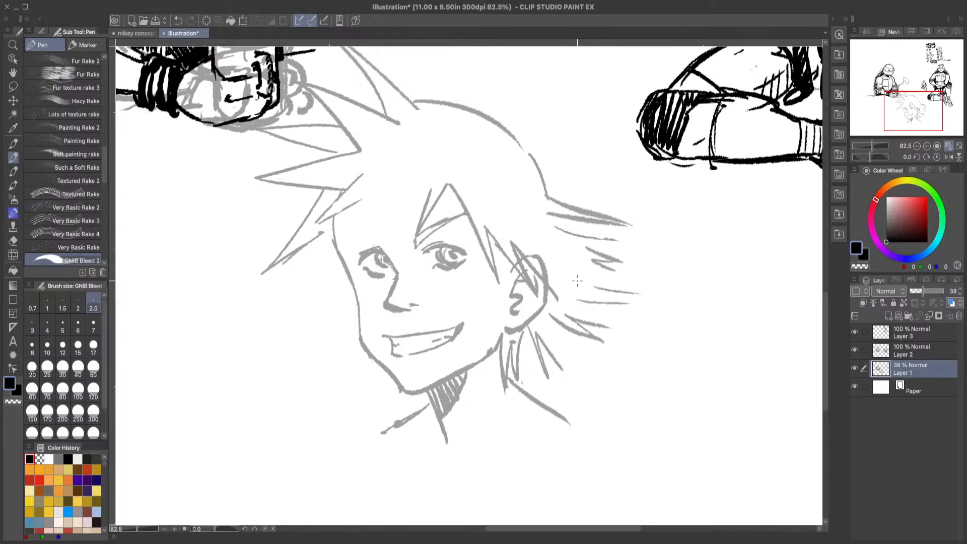
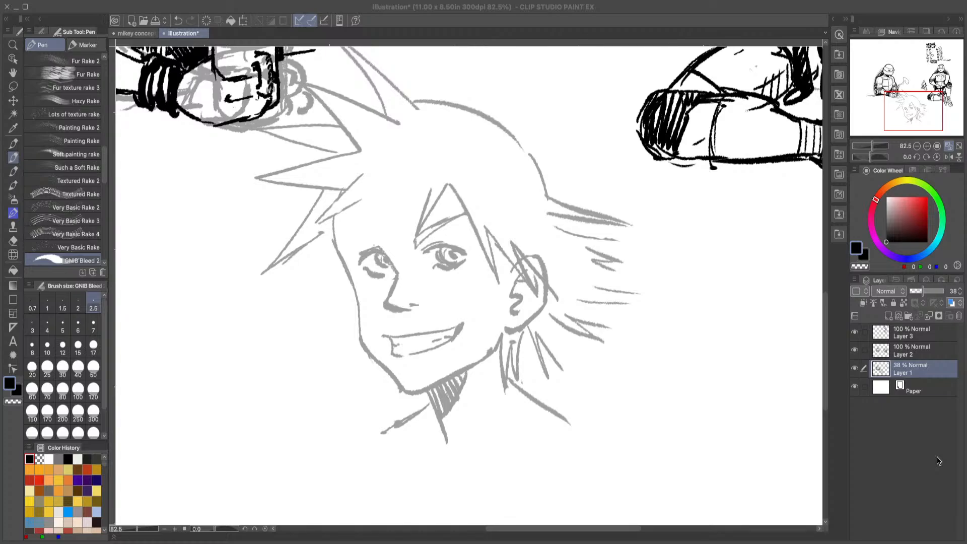
Step: Sketch the eyebrow above the left eye and add pointed bang strands over the forehead and in front of the ear
left_click(935, 444)
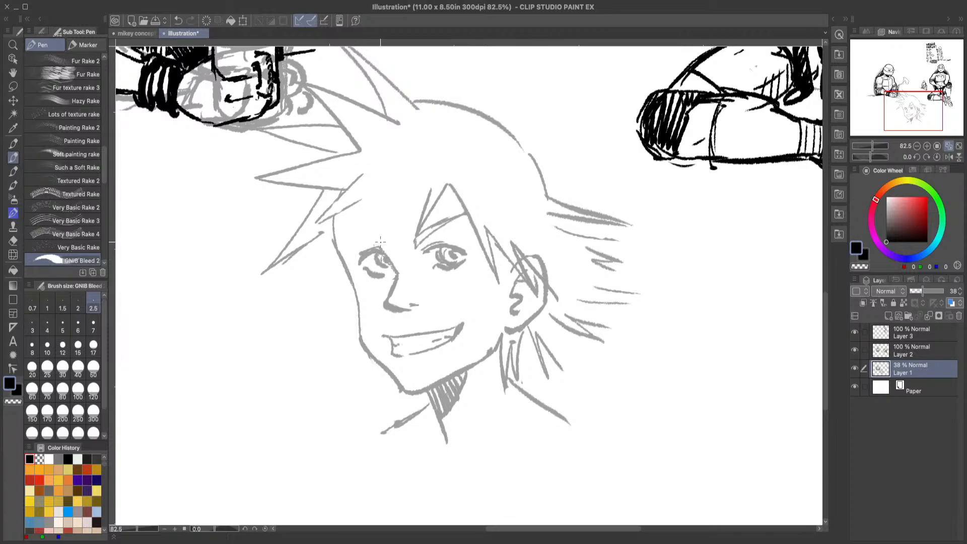
mouse_move(379, 236)
left_mouse_down()
mouse_move(345, 226)
mouse_move(379, 238)
left_mouse_up()
mouse_move(511, 263)
left_mouse_down()
mouse_move(499, 302)
mouse_move(495, 277)
left_mouse_up()
left_click(178, 21)
left_click(178, 21)
left_click_drag(487, 266, 499, 313)
left_click_drag(511, 261, 499, 307)
left_click_drag(429, 189, 415, 238)
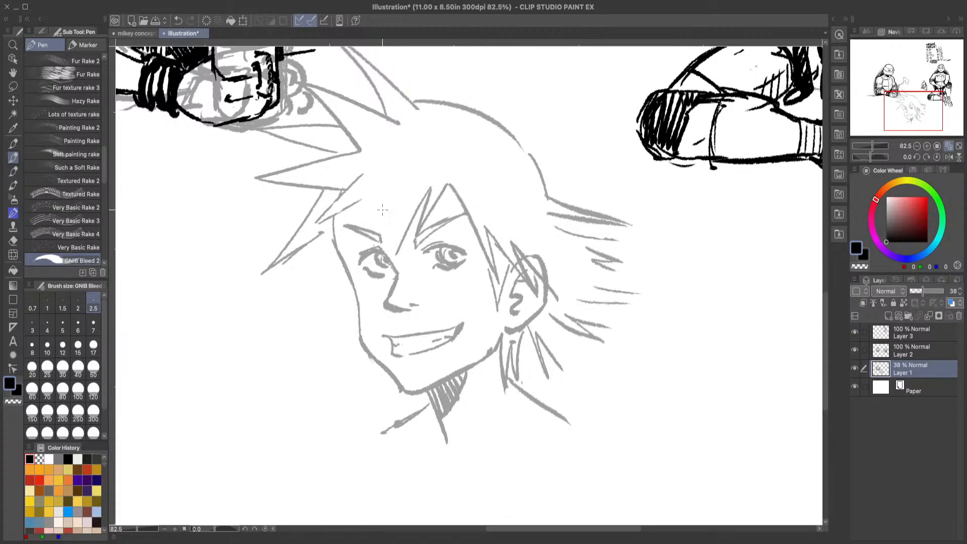
left_click_drag(396, 188, 396, 253)
Step: Draw spiky hair strands along the left side of the face, from the temple down past the jaw
mouse_move(363, 197)
left_mouse_down()
mouse_move(335, 211)
mouse_move(345, 195)
left_mouse_up()
mouse_move(287, 262)
left_mouse_down()
mouse_move(253, 288)
mouse_move(295, 276)
left_mouse_up()
left_click(178, 21)
left_click(178, 20)
left_click_drag(262, 275, 341, 269)
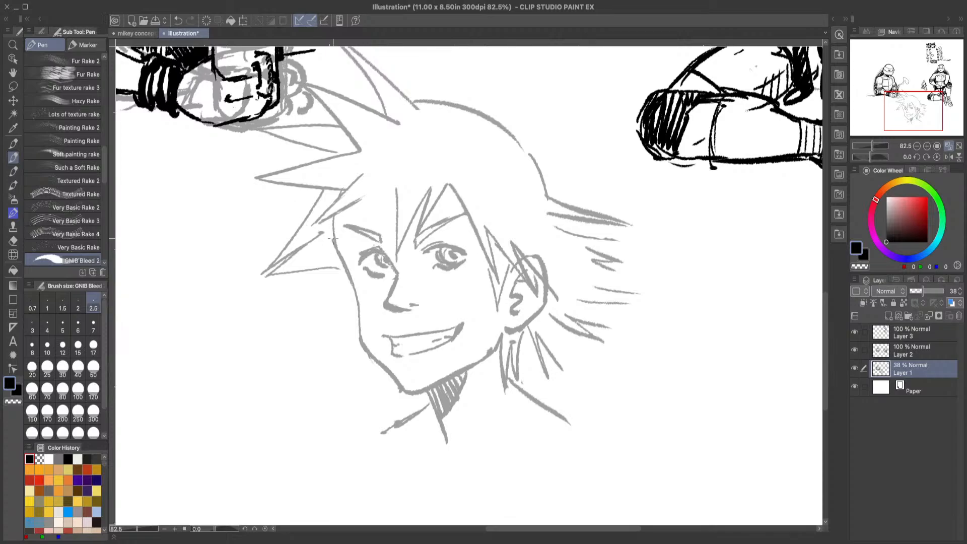
mouse_move(343, 269)
left_mouse_down()
mouse_move(307, 311)
mouse_move(339, 285)
left_mouse_up()
mouse_move(342, 326)
left_mouse_down()
mouse_move(352, 304)
mouse_move(370, 399)
left_mouse_up()
left_click_drag(377, 360, 371, 398)
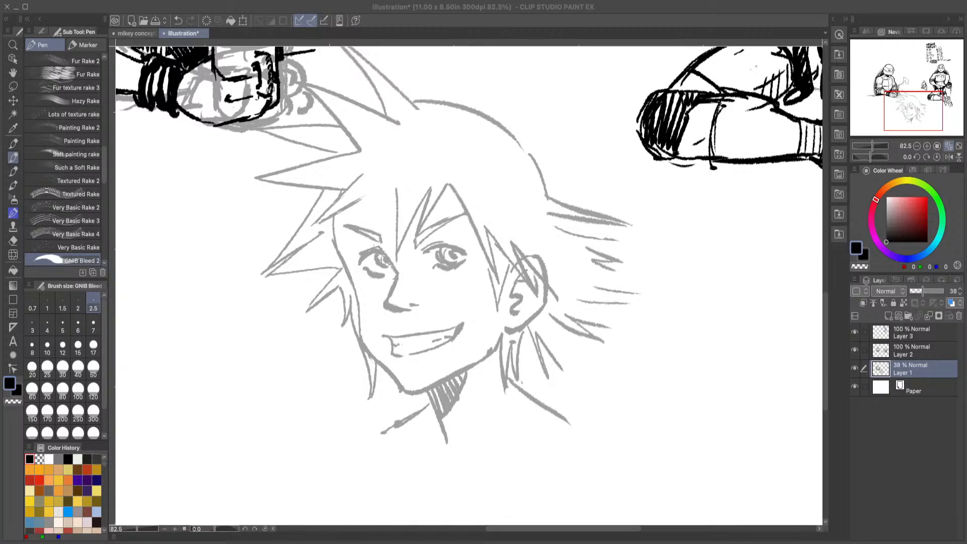
Step: Add another small hair strand beneath the left jaw and a short neck line below the chin
left_click(939, 449)
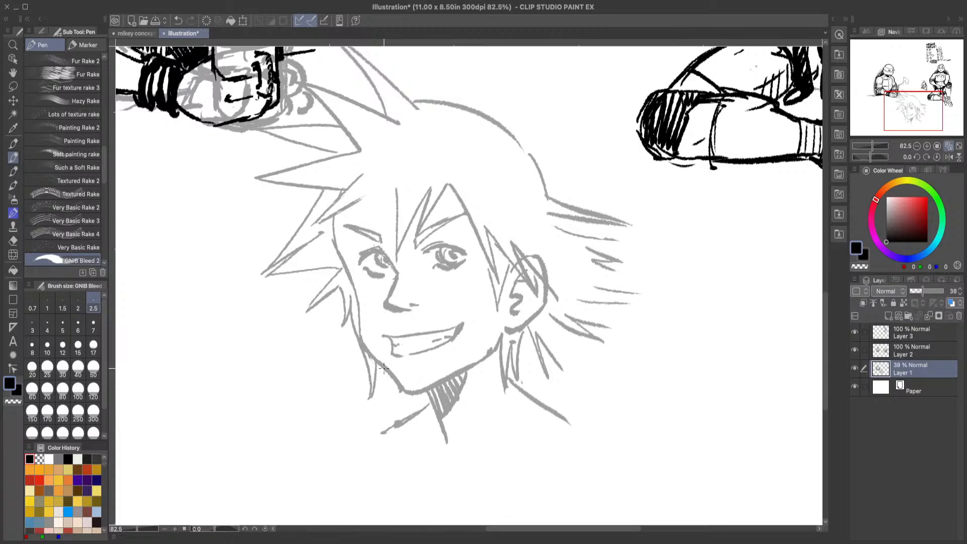
mouse_move(384, 368)
left_mouse_down()
mouse_move(392, 392)
mouse_move(392, 382)
mouse_move(429, 412)
left_mouse_up()
left_click(178, 20)
left_click_drag(415, 392, 427, 404)
Step: Erase the smooth outline of the crown and redraw it with small jagged hair tufts down to the back spikes
mouse_move(522, 149)
left_mouse_down()
mouse_move(539, 132)
mouse_move(527, 146)
mouse_move(552, 148)
left_mouse_up()
left_click(13, 241)
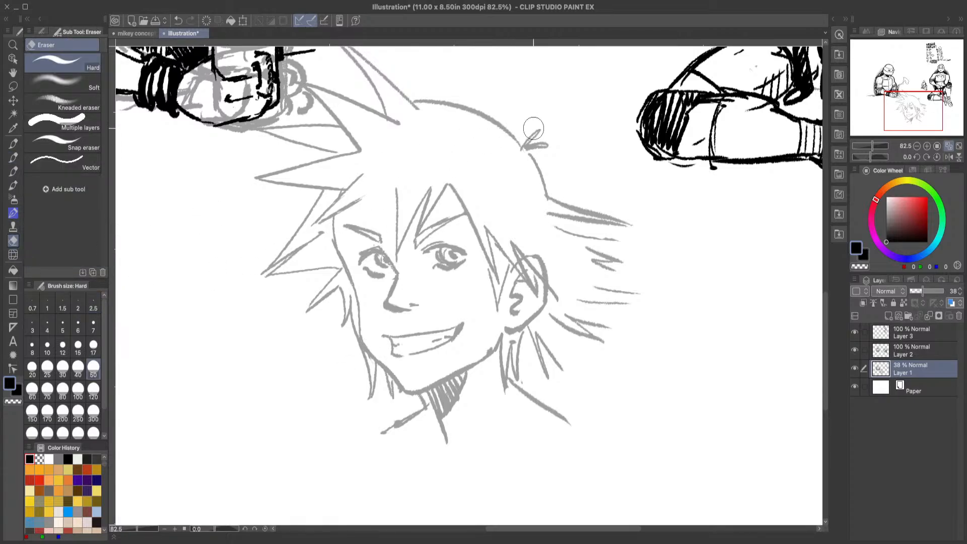
mouse_move(533, 128)
left_mouse_down()
mouse_move(554, 139)
mouse_move(429, 96)
mouse_move(491, 115)
mouse_move(534, 160)
mouse_move(503, 146)
left_mouse_up()
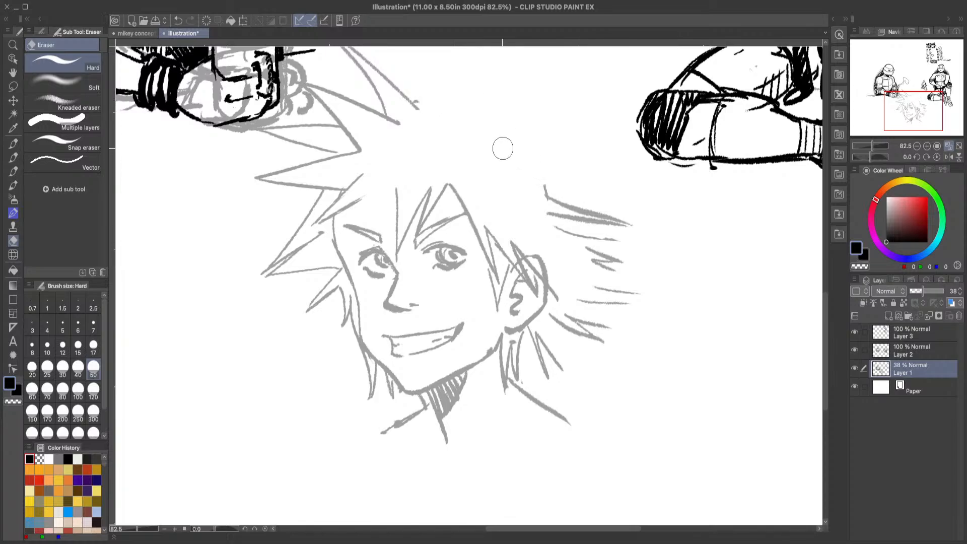
left_click(14, 158)
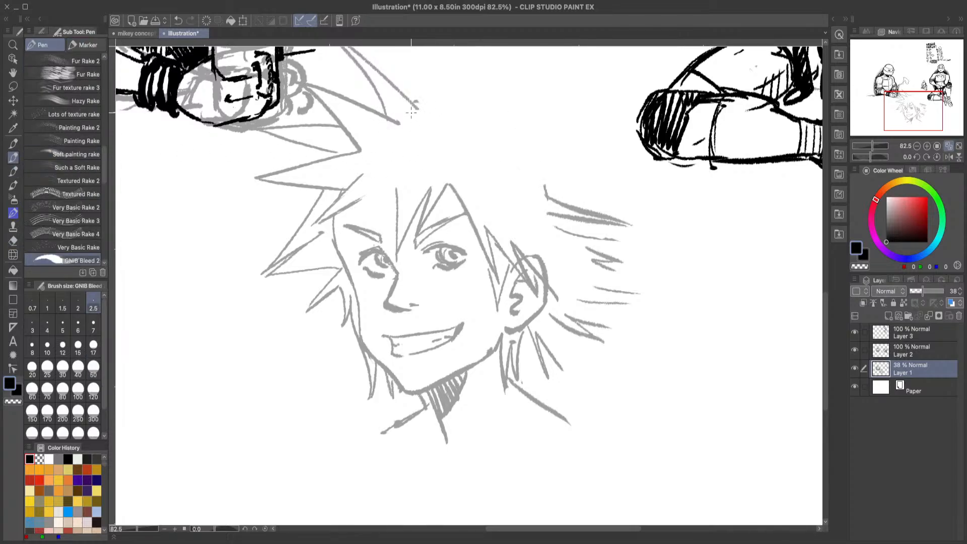
mouse_move(412, 108)
left_mouse_down()
mouse_move(498, 121)
mouse_move(561, 201)
left_mouse_up()
key("e")
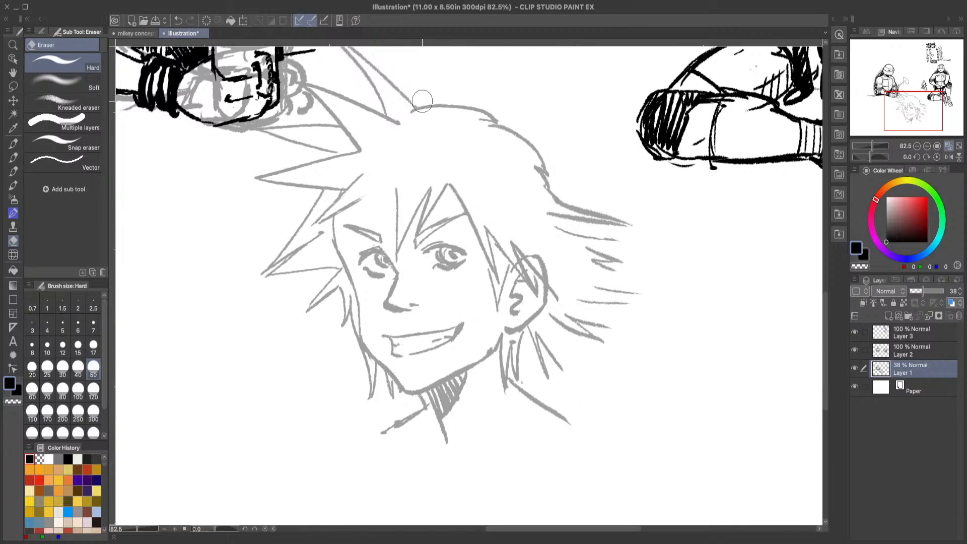
left_click(13, 157)
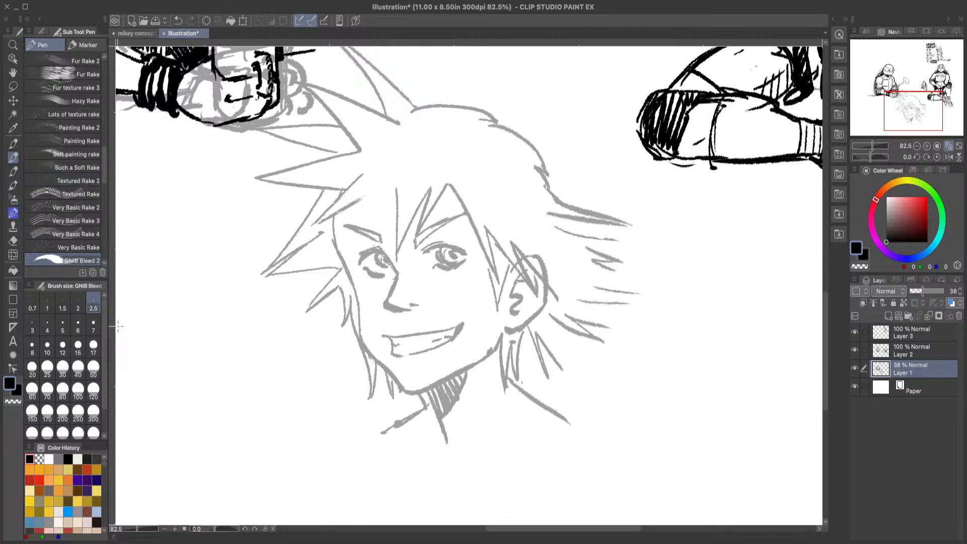
left_click(13, 241)
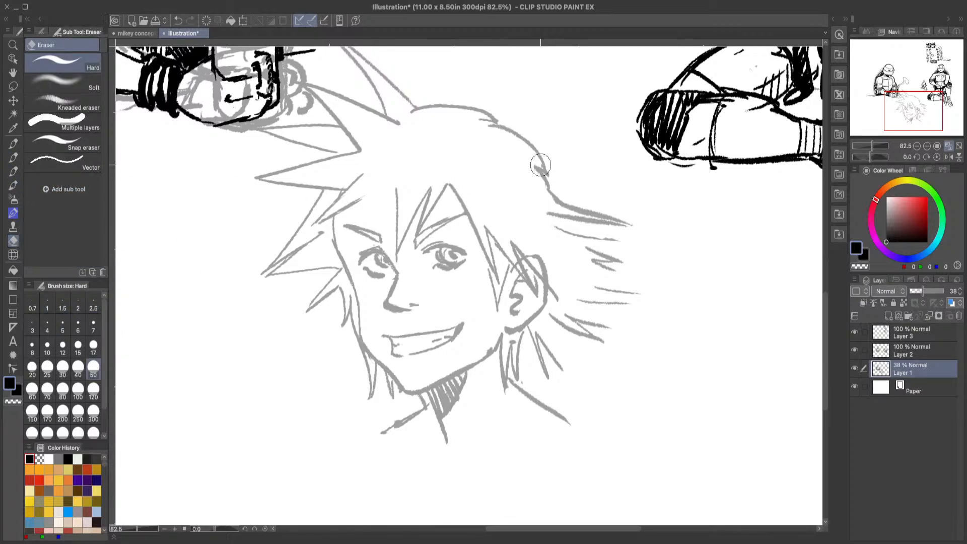
Step: Close the upper back hair strands into spikes and add pointed bangs over the left side of the forehead
left_click(13, 157)
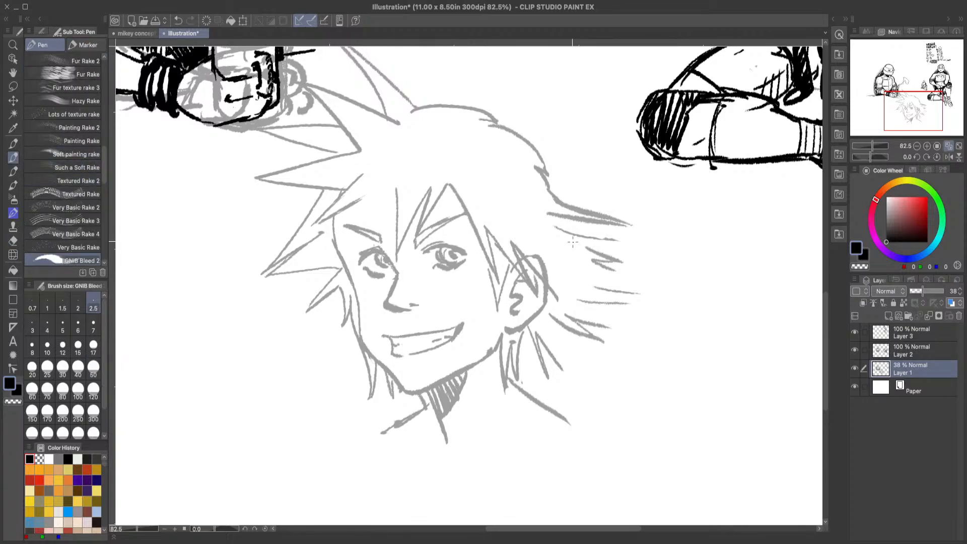
mouse_move(557, 216)
left_mouse_down()
mouse_move(611, 243)
mouse_move(589, 247)
left_mouse_up()
mouse_move(394, 192)
left_mouse_down()
mouse_move(372, 234)
mouse_move(380, 190)
mouse_move(346, 210)
left_mouse_up()
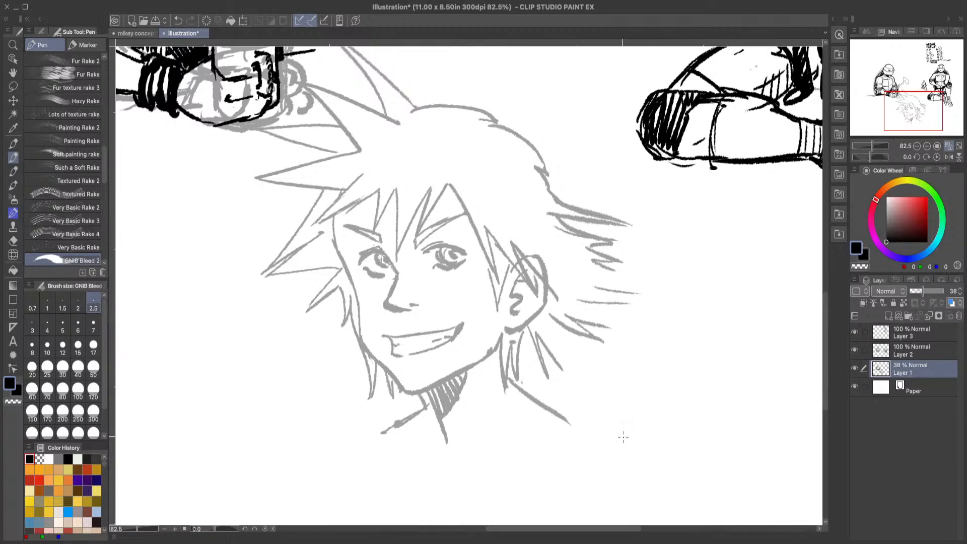
Step: Redraw the face outline at the left temple and erase the overlapping old line and the ear's outer upper edge
left_click_drag(341, 247, 338, 220)
left_click(13, 241)
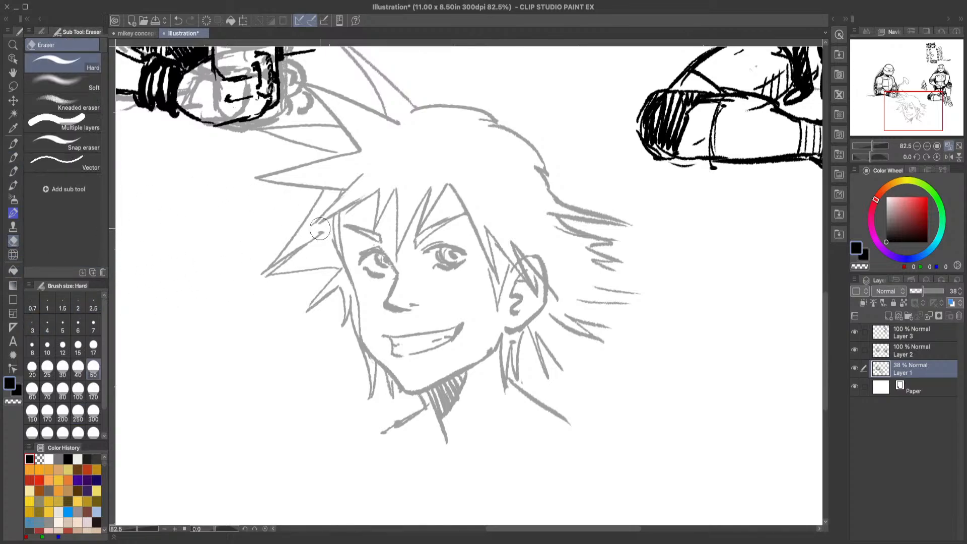
mouse_move(331, 223)
left_mouse_down()
mouse_move(334, 256)
mouse_move(332, 239)
left_mouse_up()
left_click_drag(536, 251, 554, 276)
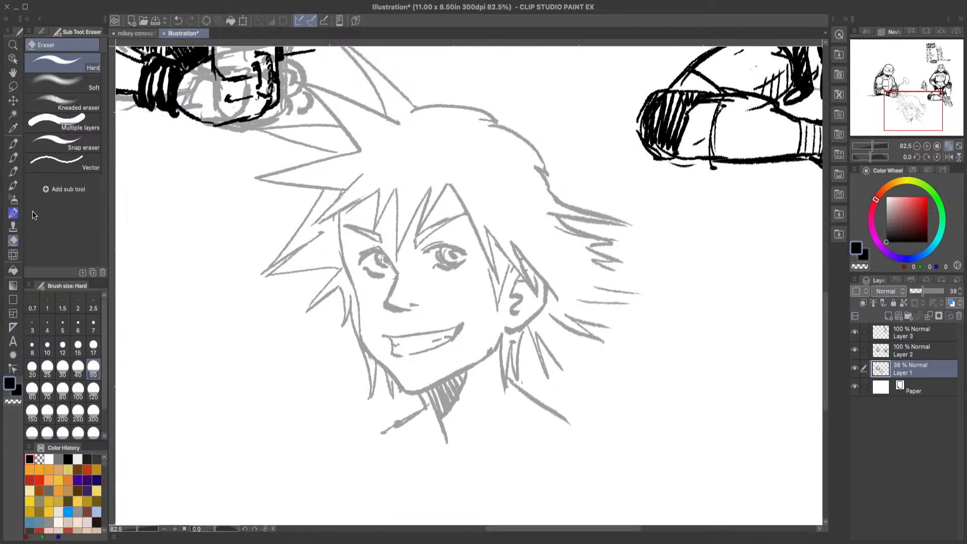
Step: Erase the neck's dark hatching and redraw it as a narrow shadow band following the underside of the jaw
left_click(13, 158)
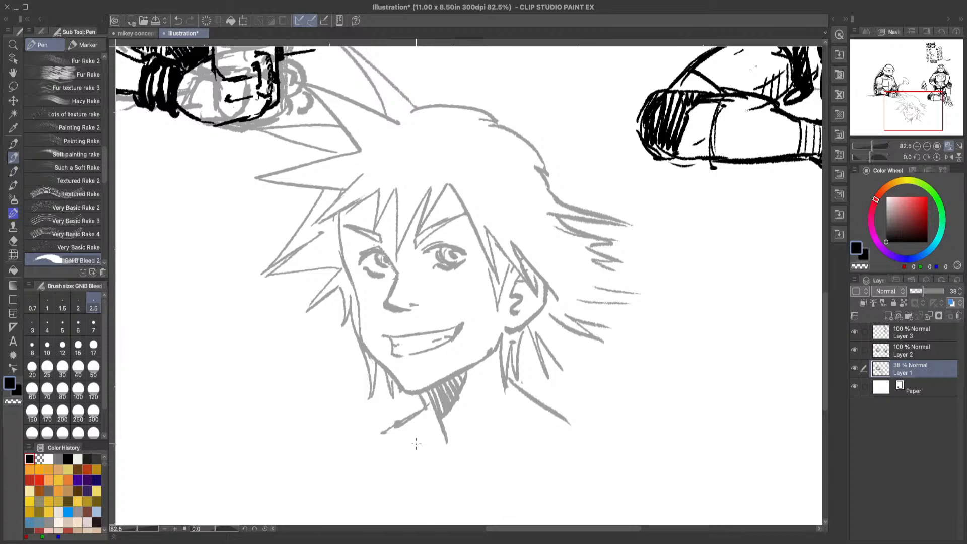
left_click_drag(825, 296, 825, 330)
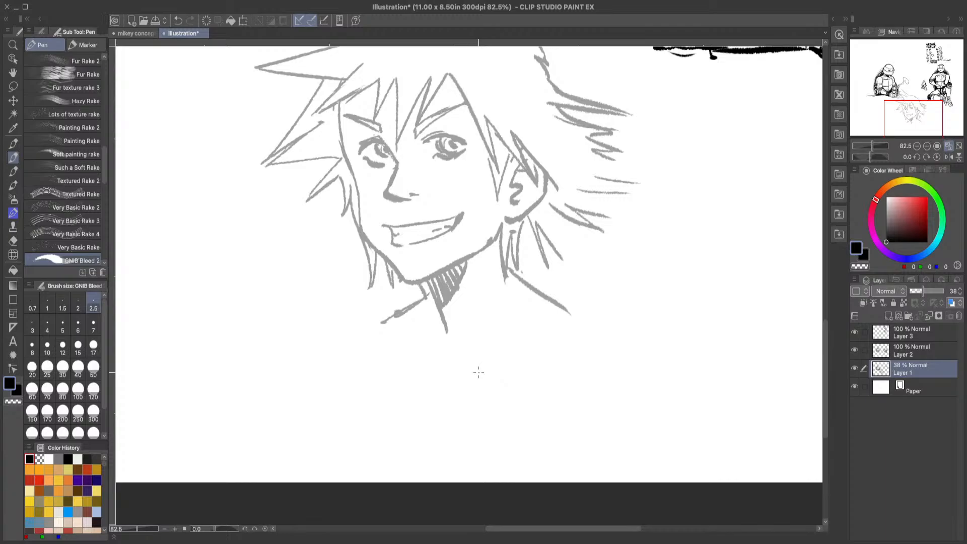
left_click(13, 241)
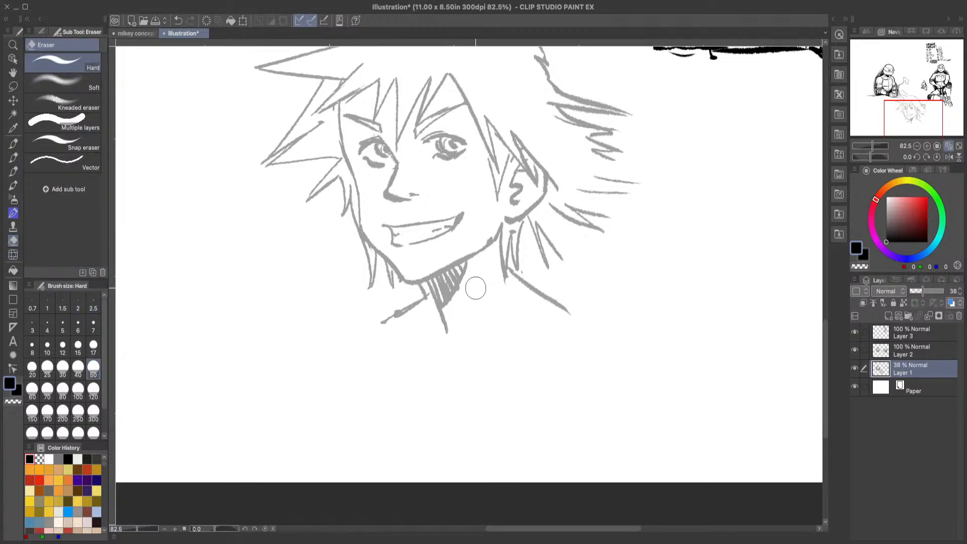
mouse_move(474, 280)
left_mouse_down()
mouse_move(465, 272)
mouse_move(439, 286)
mouse_move(456, 270)
mouse_move(437, 284)
mouse_move(446, 300)
mouse_move(453, 287)
mouse_move(456, 295)
left_mouse_up()
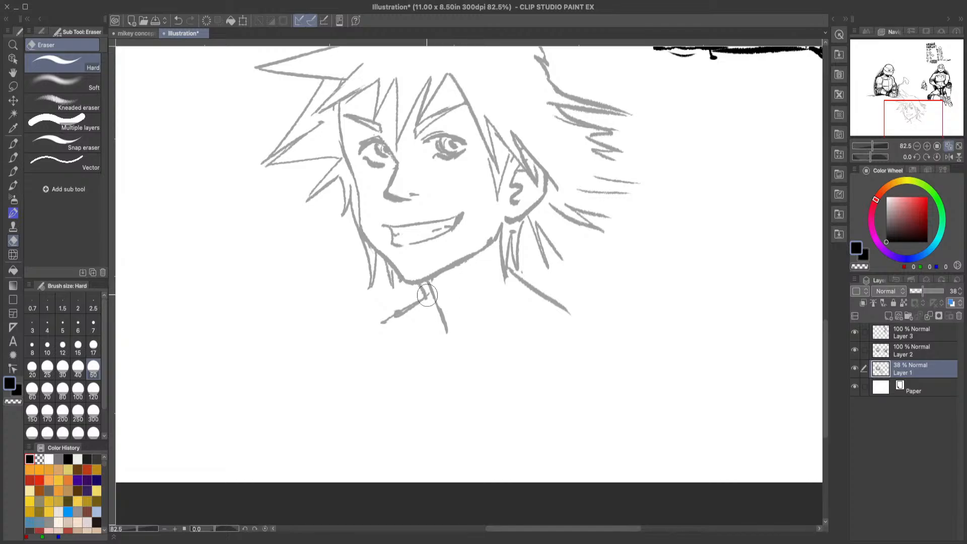
left_click(13, 157)
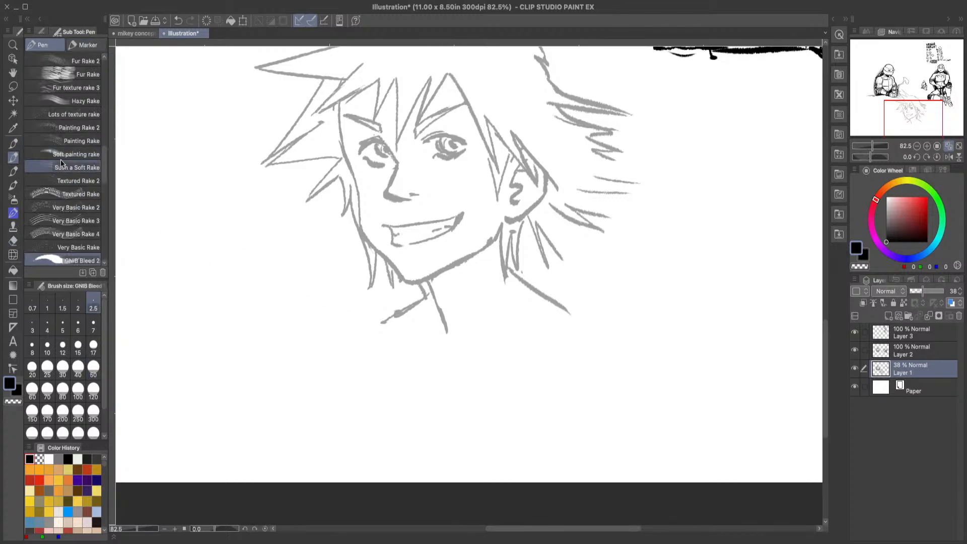
mouse_move(437, 277)
left_mouse_down()
mouse_move(434, 291)
mouse_move(450, 265)
mouse_move(471, 264)
mouse_move(431, 289)
left_mouse_up()
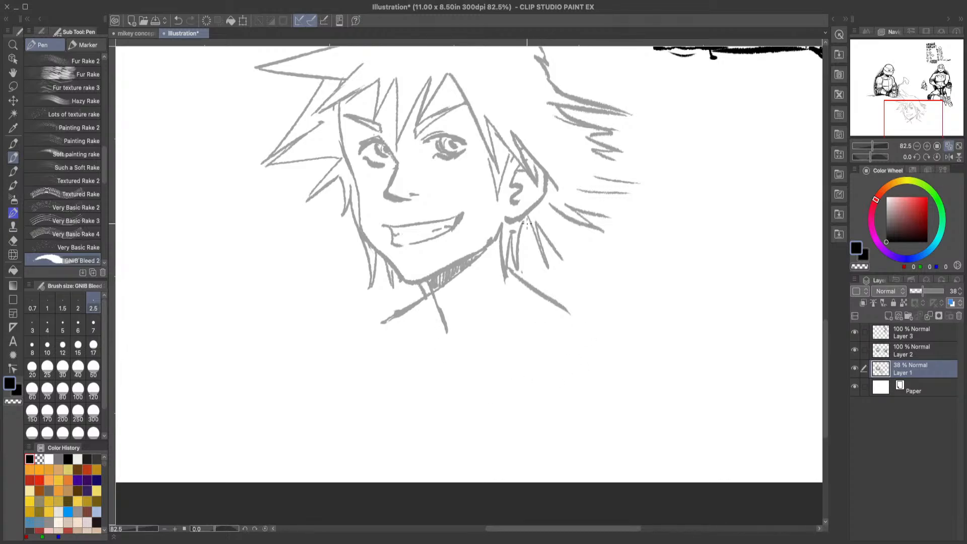
Step: Connect the loose hair strands behind and below the ear into a continuous zigzag of spikes
left_click_drag(550, 204, 566, 257)
mouse_move(603, 217)
left_mouse_down()
mouse_move(581, 193)
mouse_move(639, 194)
mouse_move(618, 190)
mouse_move(610, 181)
mouse_move(639, 181)
mouse_move(606, 162)
left_mouse_up()
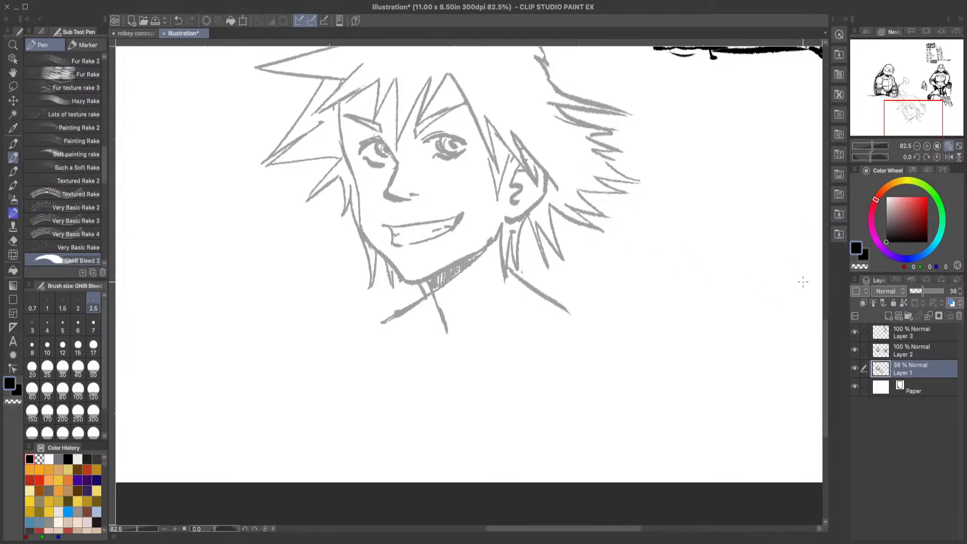
Step: Reshape the left cheek contour with Liquify at brush size 50 and redraw the cheek line with the pen
mouse_move(826, 325)
left_mouse_down()
mouse_move(826, 297)
mouse_move(826, 324)
left_mouse_up()
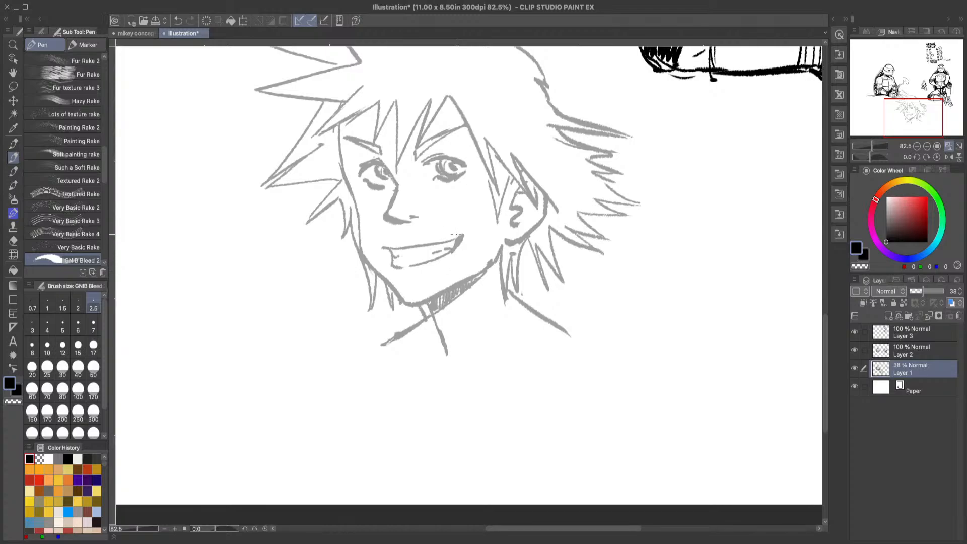
left_click(13, 254)
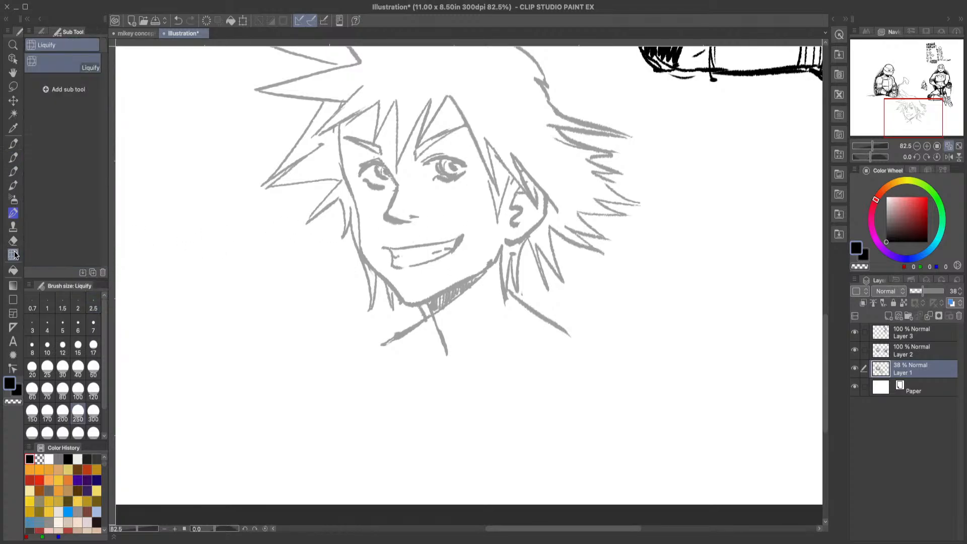
left_click(80, 353)
left_click(94, 367)
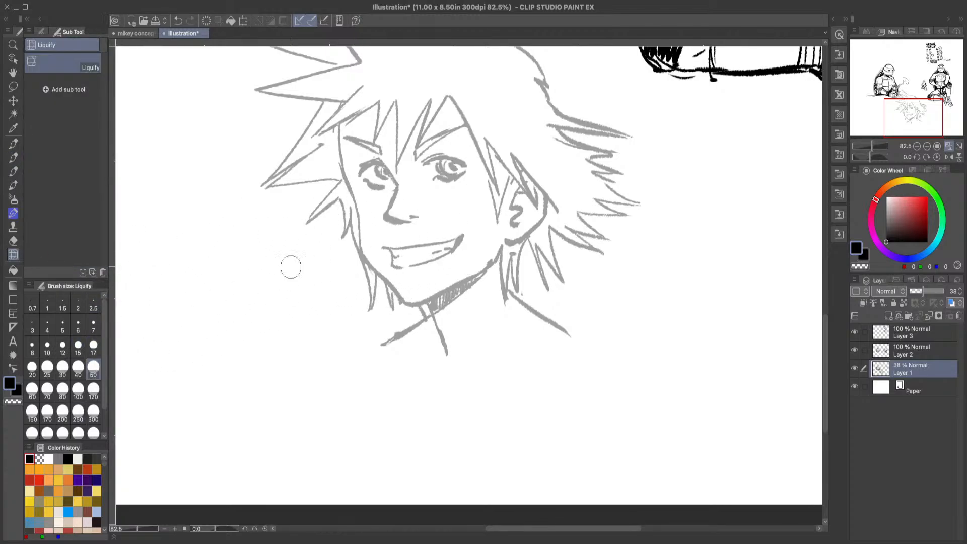
left_click_drag(366, 246, 358, 211)
left_click(13, 157)
left_click_drag(355, 194, 356, 247)
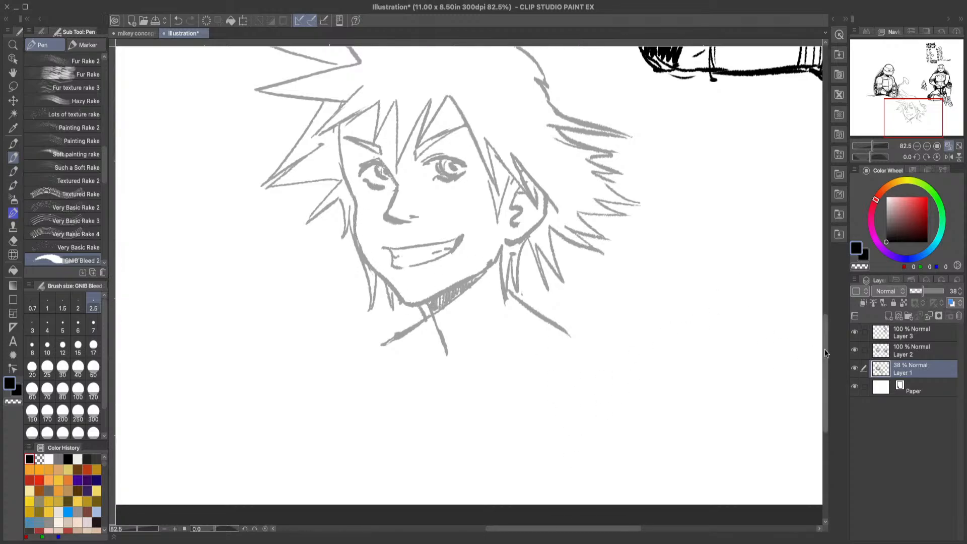
Step: Erase the untidy marks along the jawline at the right end of the neck shadow
left_click_drag(826, 328, 826, 317)
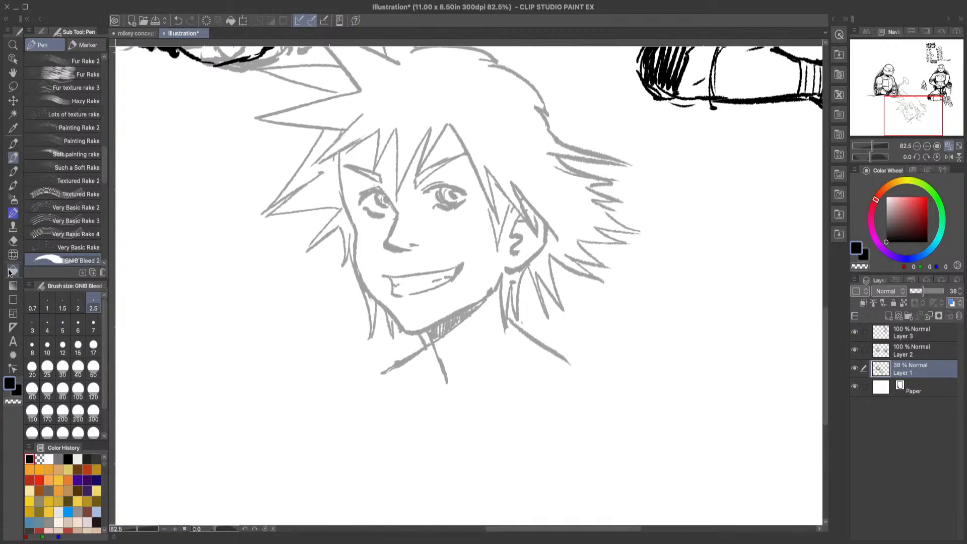
left_click(13, 241)
mouse_move(485, 291)
left_mouse_down()
mouse_move(492, 283)
mouse_move(480, 296)
left_mouse_up()
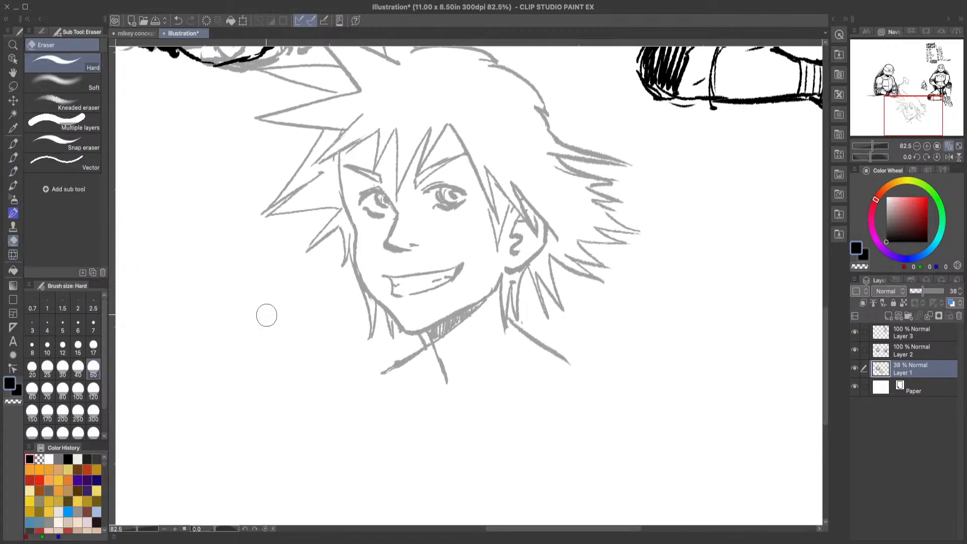
Step: Sketch a faceted bead ornament hanging from the hair strand below the ear, undoing the surplus strokes
left_click(13, 143)
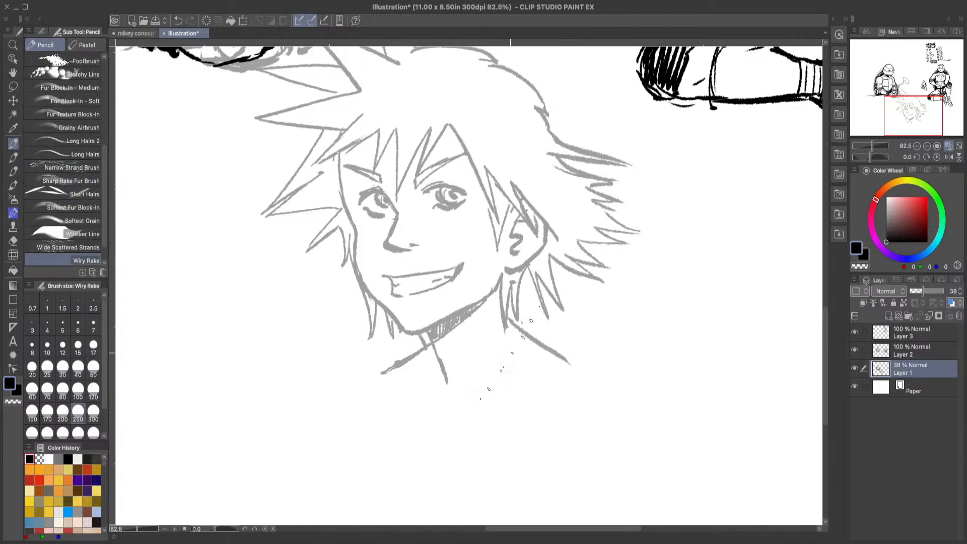
left_click(13, 157)
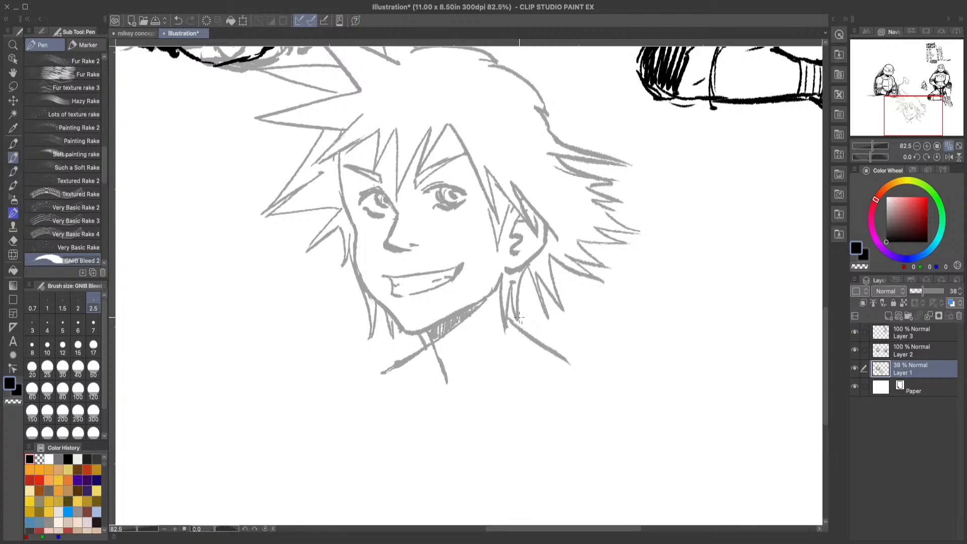
mouse_move(509, 316)
left_mouse_down()
mouse_move(520, 346)
mouse_move(507, 321)
mouse_move(502, 344)
mouse_move(516, 328)
mouse_move(503, 366)
left_mouse_up()
mouse_move(521, 335)
left_mouse_down()
mouse_move(507, 367)
mouse_move(518, 360)
mouse_move(505, 355)
left_mouse_up()
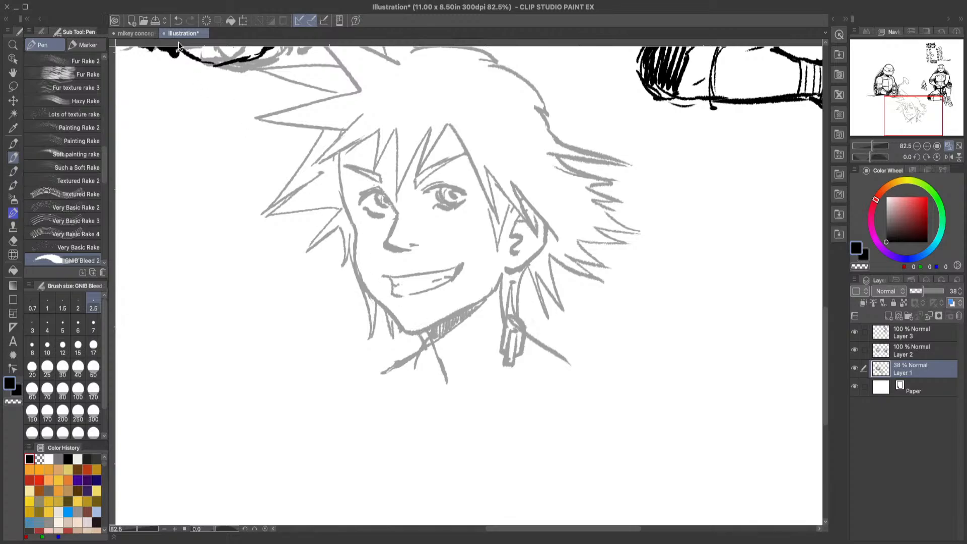
left_click(177, 22)
left_click_drag(517, 363, 522, 363)
left_click(178, 20)
Step: Erase the hair strands beside the left cheek and redraw them as a longer pointed lock
left_click(13, 240)
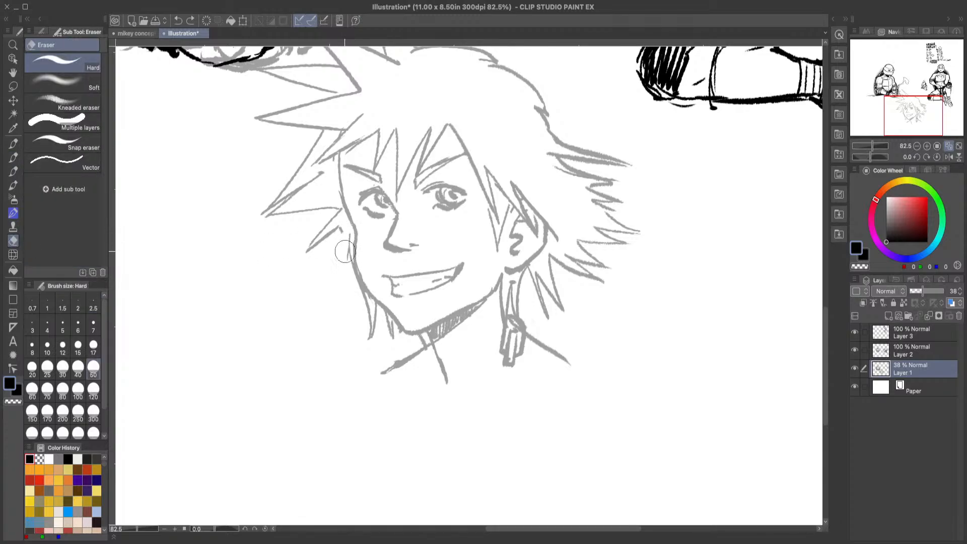
mouse_move(345, 251)
left_mouse_down()
mouse_move(341, 243)
mouse_move(350, 265)
left_mouse_up()
left_click(13, 157)
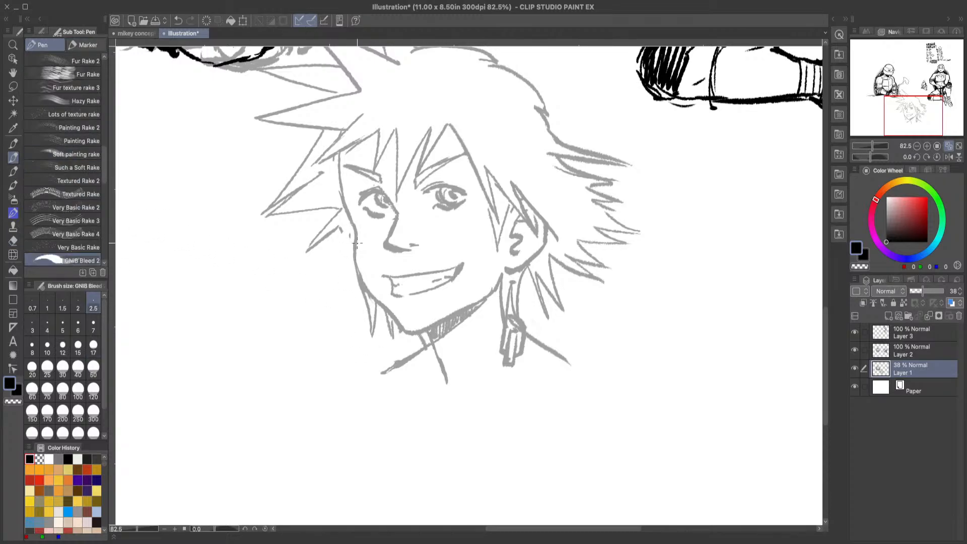
left_click_drag(342, 224, 340, 279)
scroll(826, 327, "up", 2)
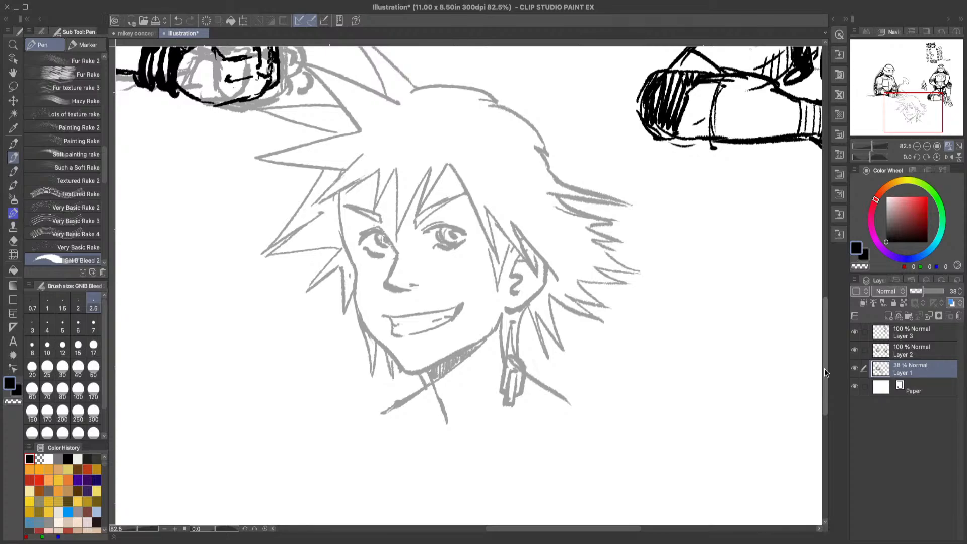
scroll(823, 317, "down", 5)
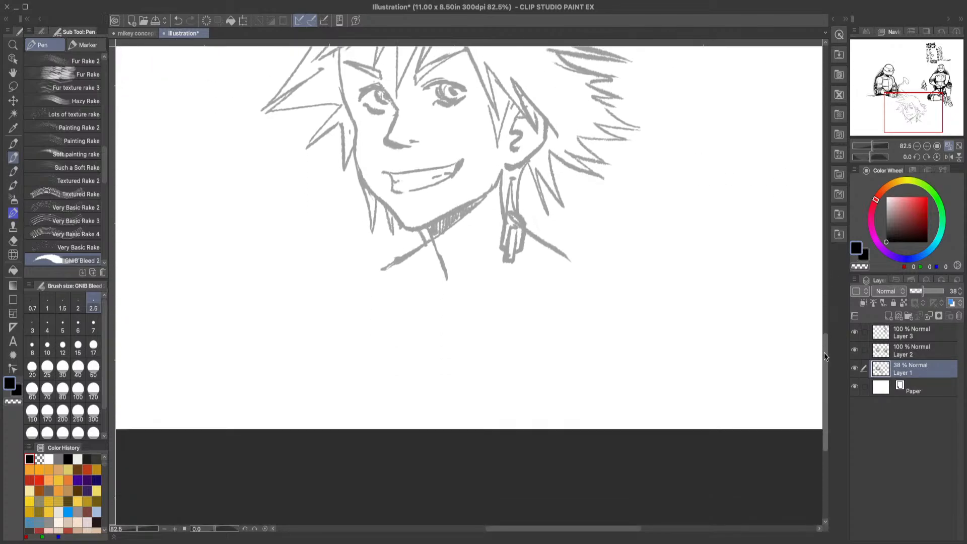
scroll(823, 355, "up", 1)
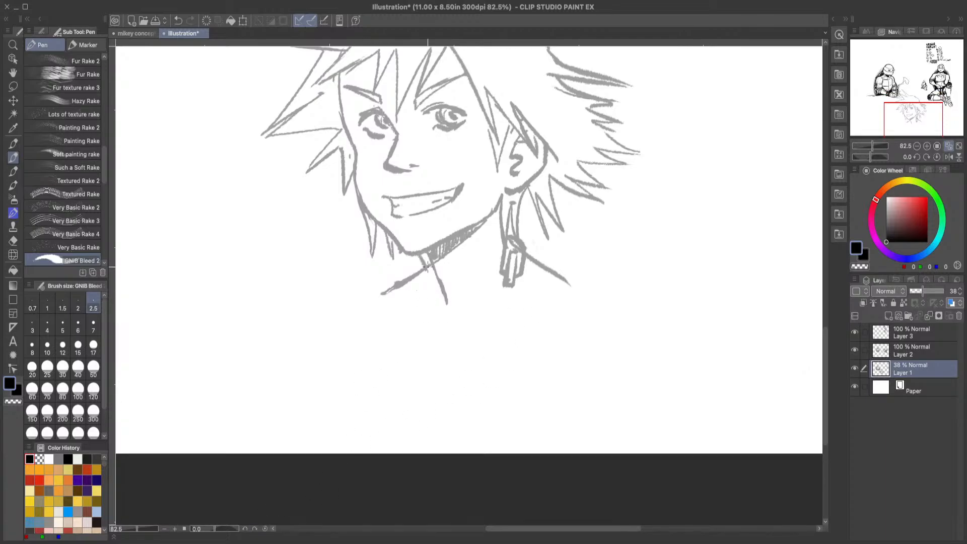
left_click_drag(426, 265, 421, 289)
left_click(177, 20)
left_click(181, 21)
mouse_move(425, 258)
left_mouse_down()
mouse_move(414, 282)
mouse_move(427, 295)
left_mouse_up()
left_click(182, 21)
left_click(182, 23)
Step: Sketch a second rectangular chain link slanting down from the bead ornament below the ear
left_click_drag(516, 285, 509, 311)
mouse_move(501, 276)
left_mouse_down()
mouse_move(486, 310)
mouse_move(498, 320)
mouse_move(505, 302)
mouse_move(485, 331)
left_mouse_up()
left_click_drag(503, 291, 500, 302)
left_click_drag(511, 292, 497, 336)
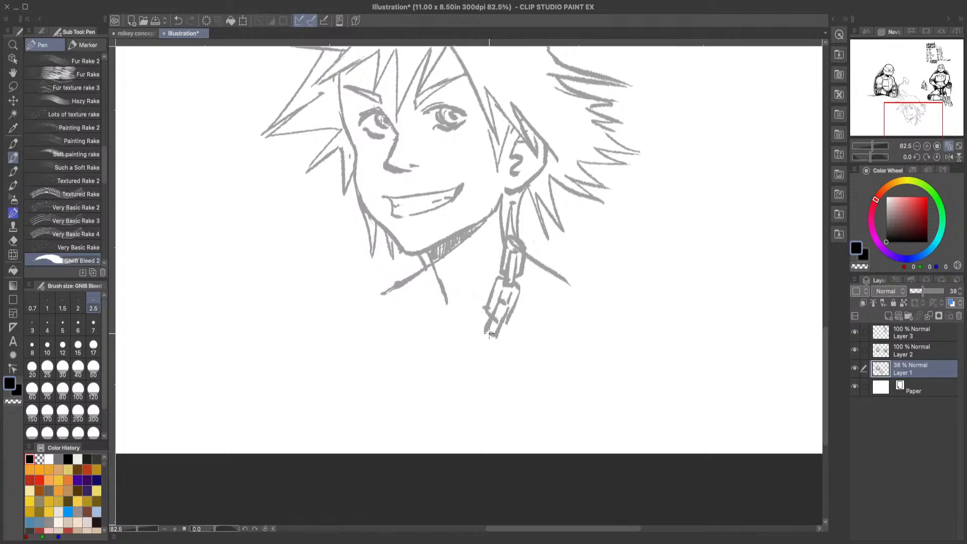
Step: Erase the top of the first chain link and redraw its upper edge with the pen
key("e")
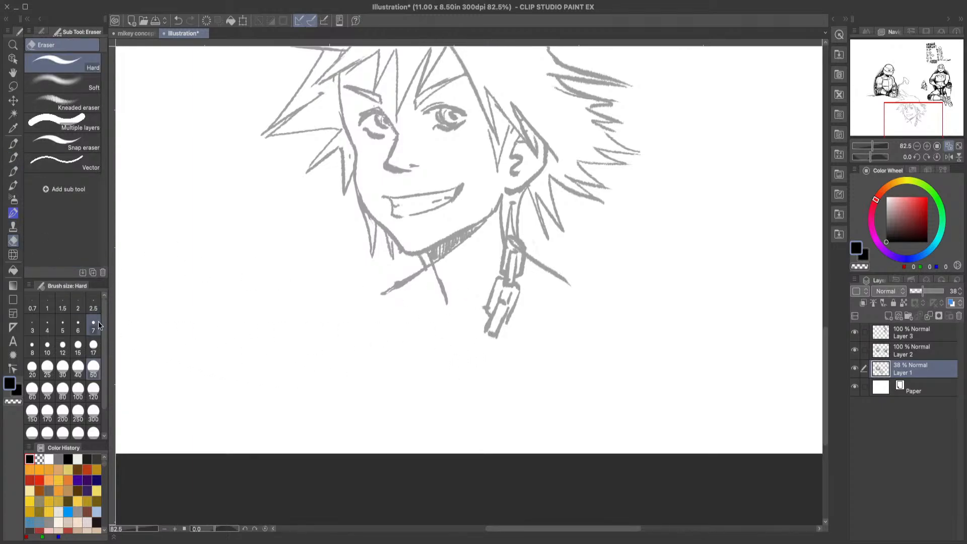
left_click_drag(511, 246, 521, 255)
key("p")
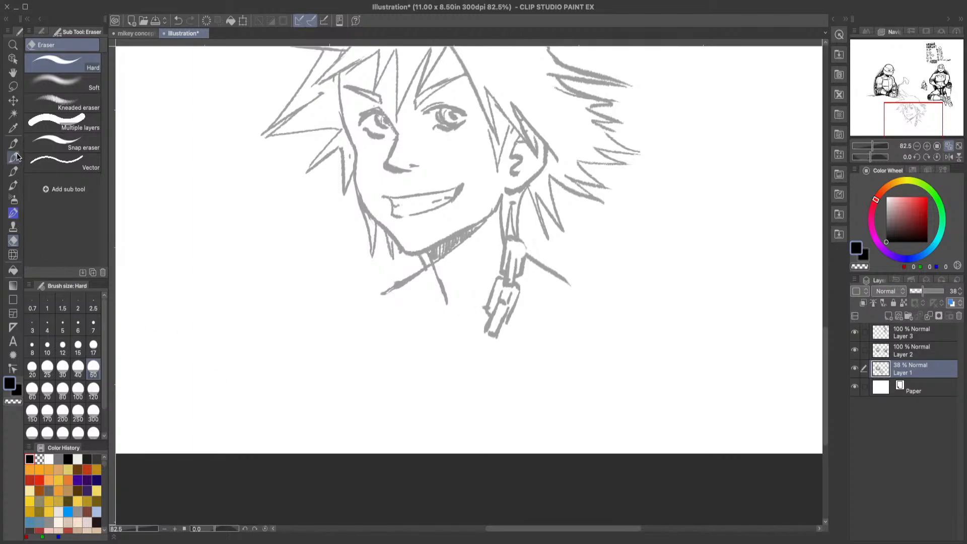
mouse_move(518, 242)
left_mouse_down()
mouse_move(523, 260)
mouse_move(514, 252)
left_mouse_up()
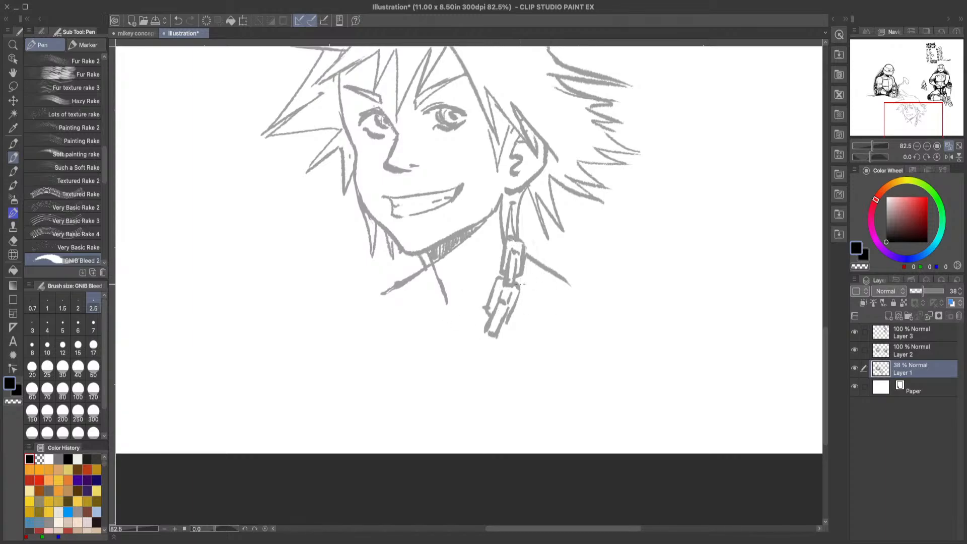
Step: Sketch a third chain link below the second one and erase the stray mark at its lower-left corner
mouse_move(498, 319)
left_mouse_down()
mouse_move(482, 318)
mouse_move(490, 324)
mouse_move(456, 351)
mouse_move(501, 338)
mouse_move(479, 362)
mouse_move(455, 345)
mouse_move(484, 319)
left_mouse_up()
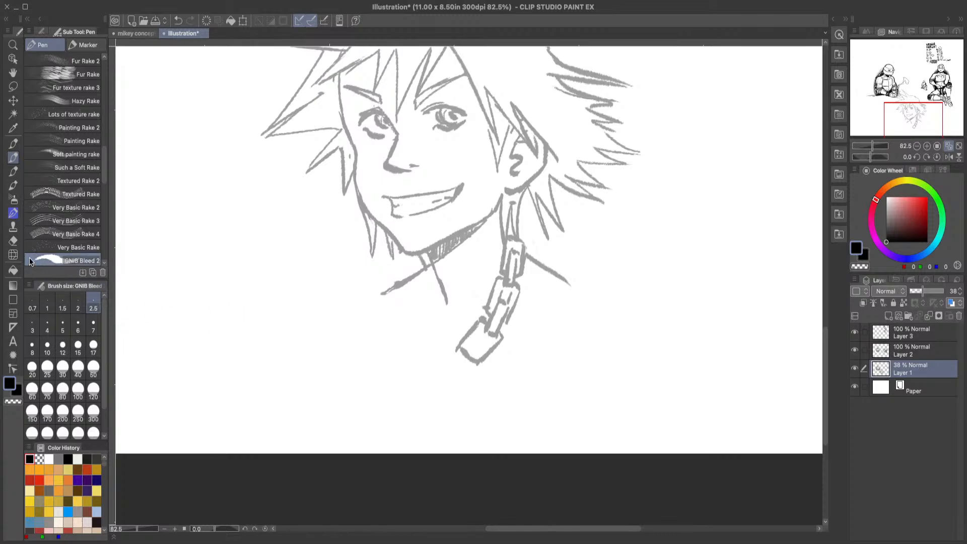
left_click(13, 241)
mouse_move(462, 359)
left_mouse_down()
mouse_move(447, 343)
mouse_move(473, 317)
mouse_move(466, 332)
left_mouse_up()
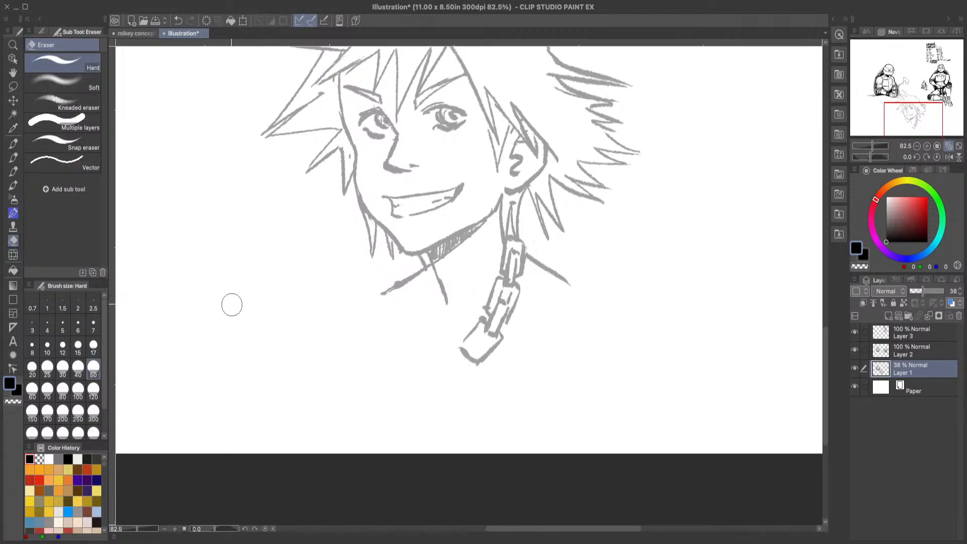
left_click(13, 158)
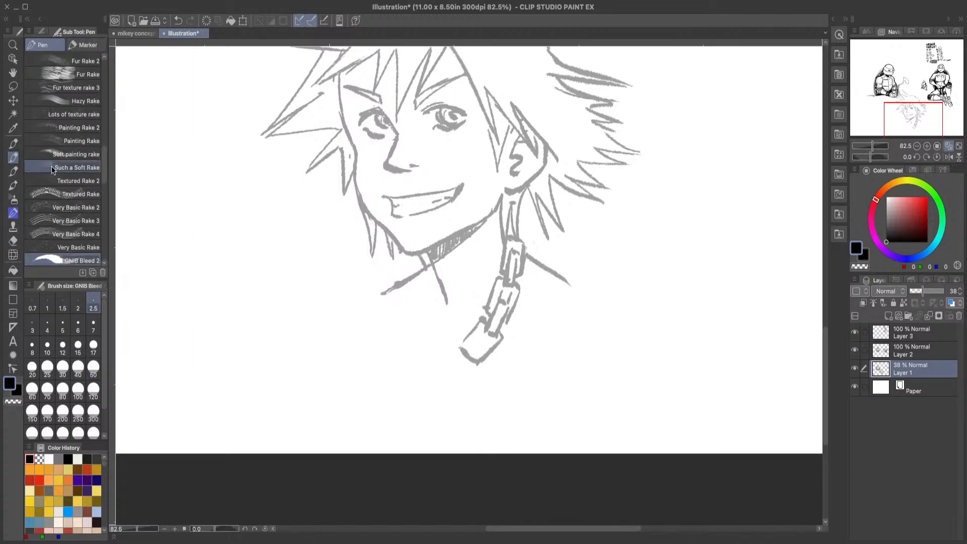
Step: Add inner lines to the third chain link and draw a narrow link hanging from its lower end
mouse_move(489, 337)
left_mouse_down()
mouse_move(456, 363)
mouse_move(482, 356)
mouse_move(482, 365)
mouse_move(478, 354)
mouse_move(451, 374)
left_mouse_up()
key("e")
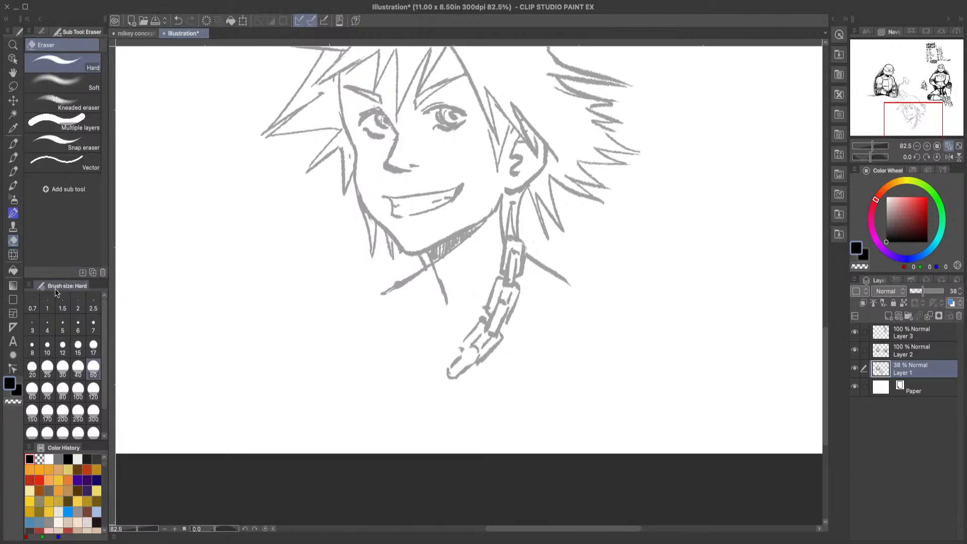
left_click(14, 157)
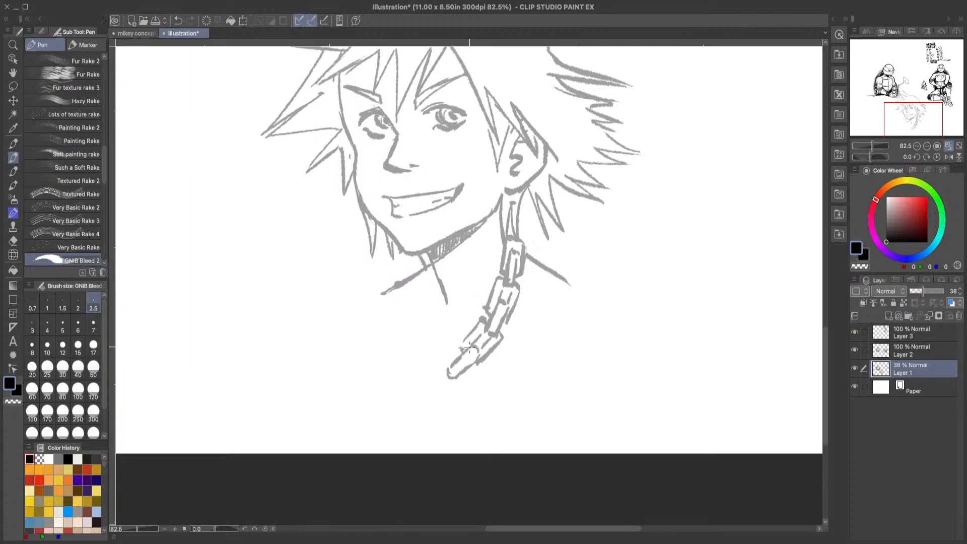
left_click_drag(472, 347, 478, 359)
Step: Reshape the lower tip of the chain with Liquify at brush size 120
key("j")
left_click(93, 390)
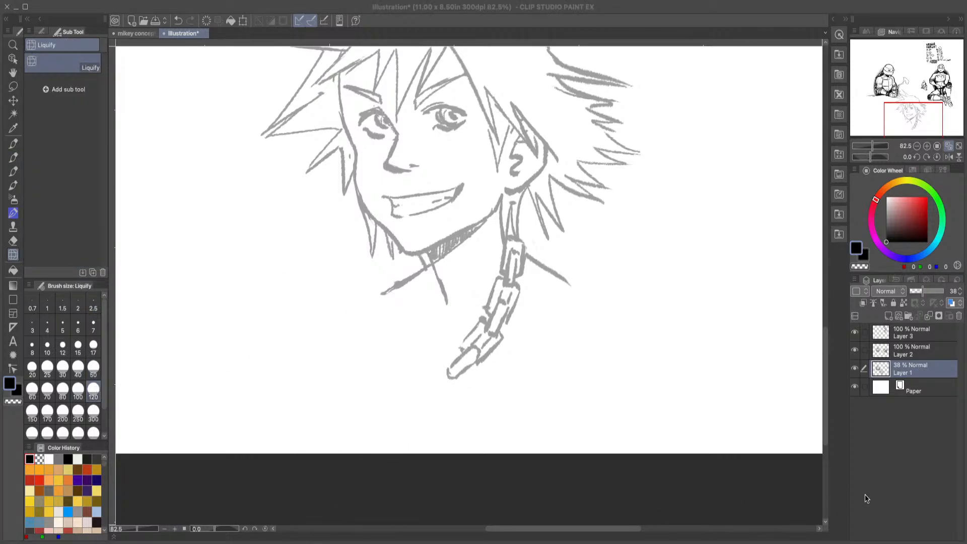
left_click(929, 479)
left_click_drag(459, 371, 464, 374)
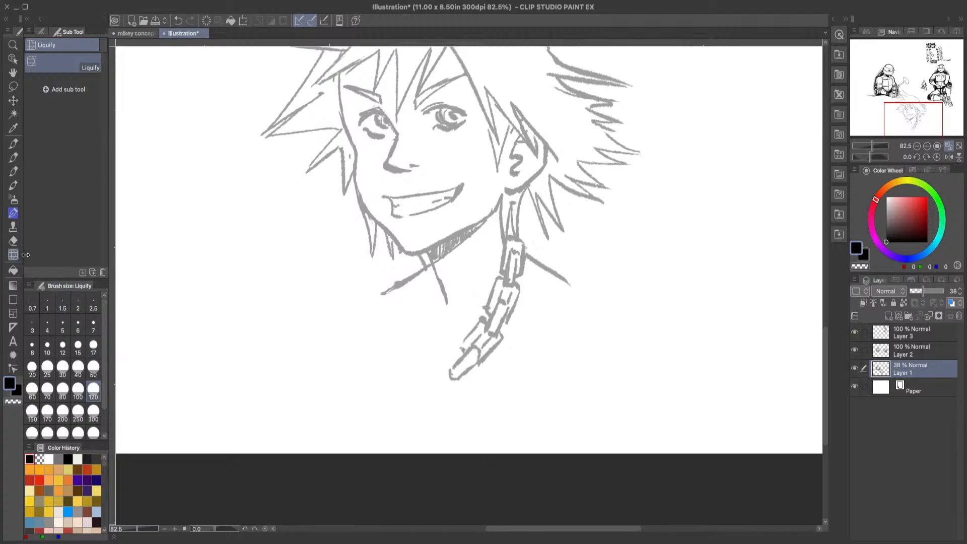
left_click(13, 240)
mouse_move(475, 378)
left_mouse_down()
mouse_move(463, 371)
mouse_move(447, 384)
mouse_move(470, 361)
left_mouse_up()
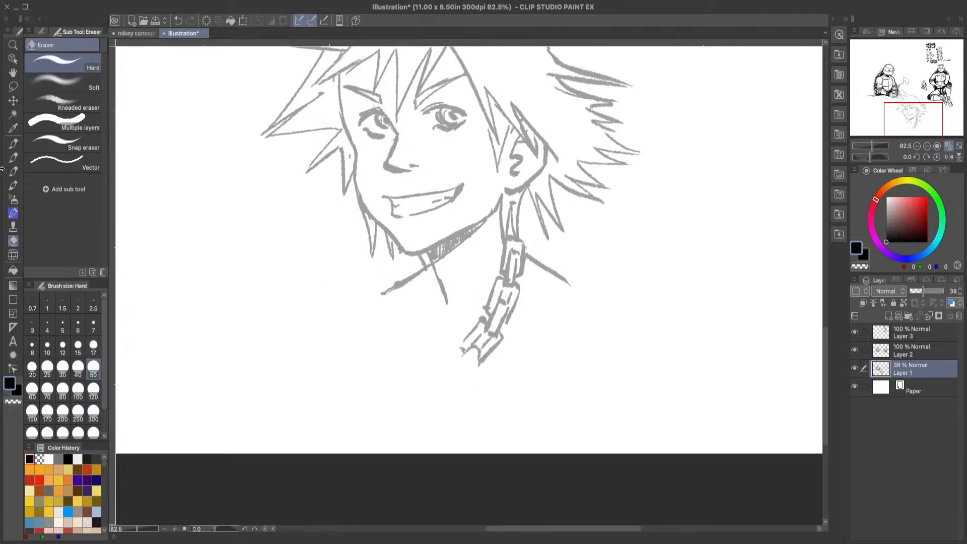
left_click(13, 87)
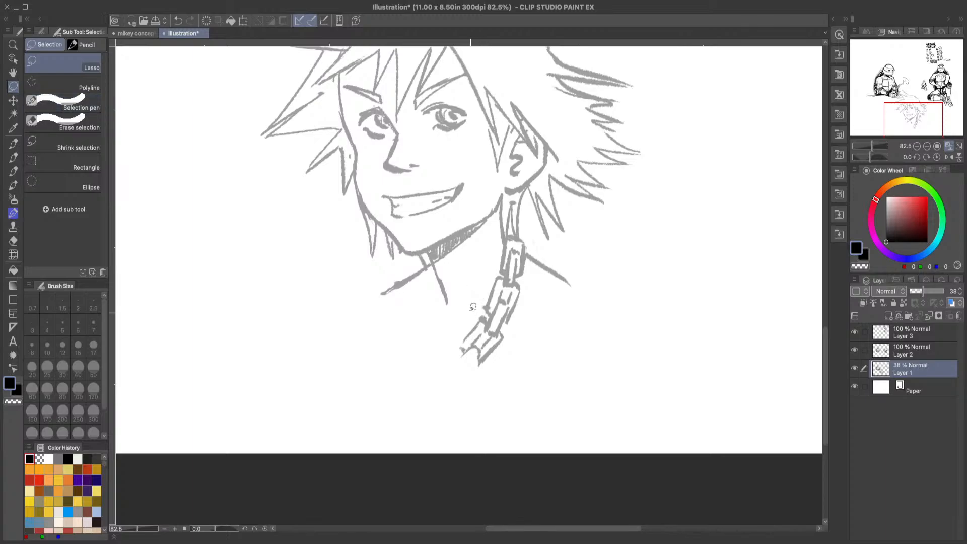
left_click(178, 19)
Step: Lasso the lowest chain links, rotate and shift them slightly so they hang more steeply, and deselect
mouse_move(437, 378)
left_mouse_down()
mouse_move(467, 324)
mouse_move(484, 315)
mouse_move(493, 334)
mouse_move(503, 329)
mouse_move(509, 354)
mouse_move(454, 398)
mouse_move(438, 380)
left_mouse_up()
left_click(483, 418)
left_click_drag(537, 342, 536, 340)
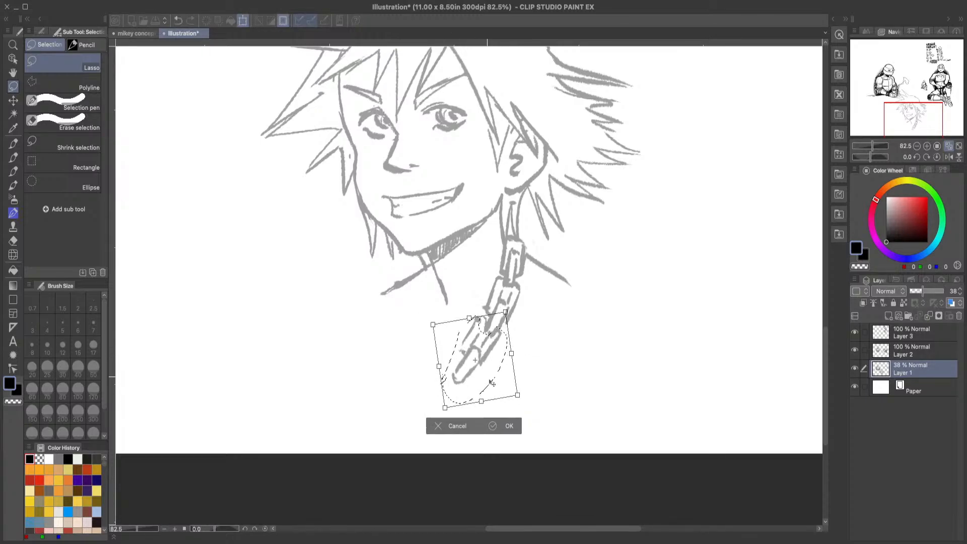
left_click_drag(487, 381, 492, 384)
left_click(495, 428)
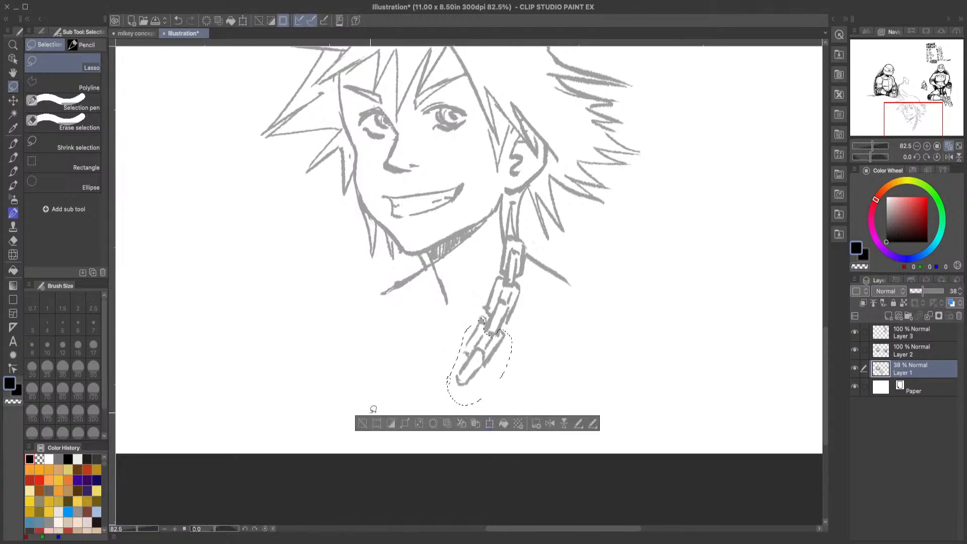
left_click(361, 424)
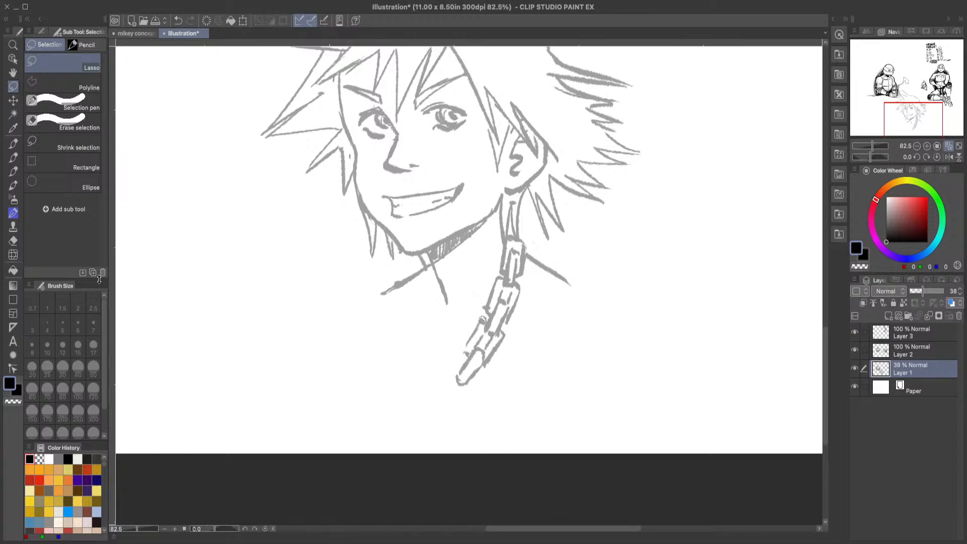
Step: Touch up the joint below the second chain link and draw a small round ring at the top of the chain
left_click(14, 157)
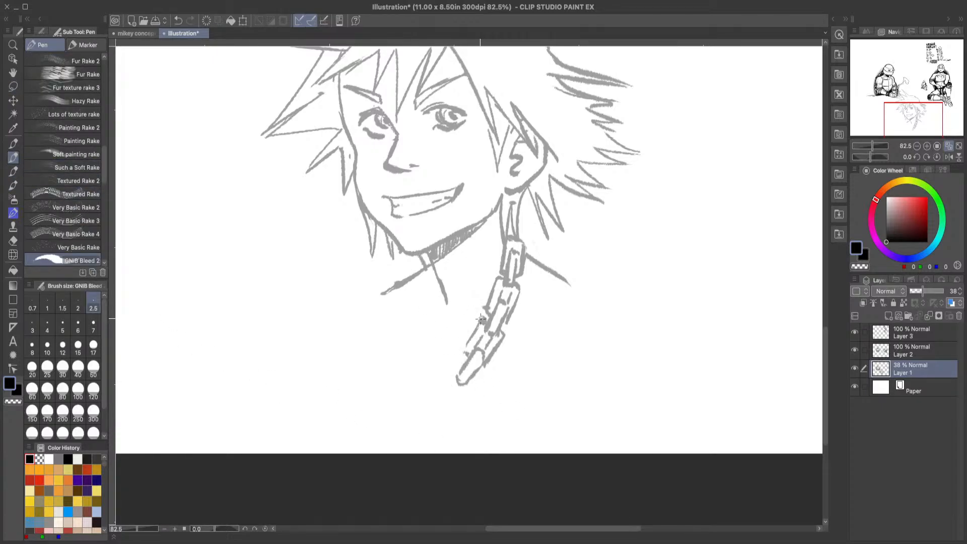
left_click_drag(480, 319, 484, 314)
mouse_move(514, 245)
left_mouse_down()
mouse_move(520, 233)
mouse_move(515, 240)
left_mouse_up()
left_click(13, 241)
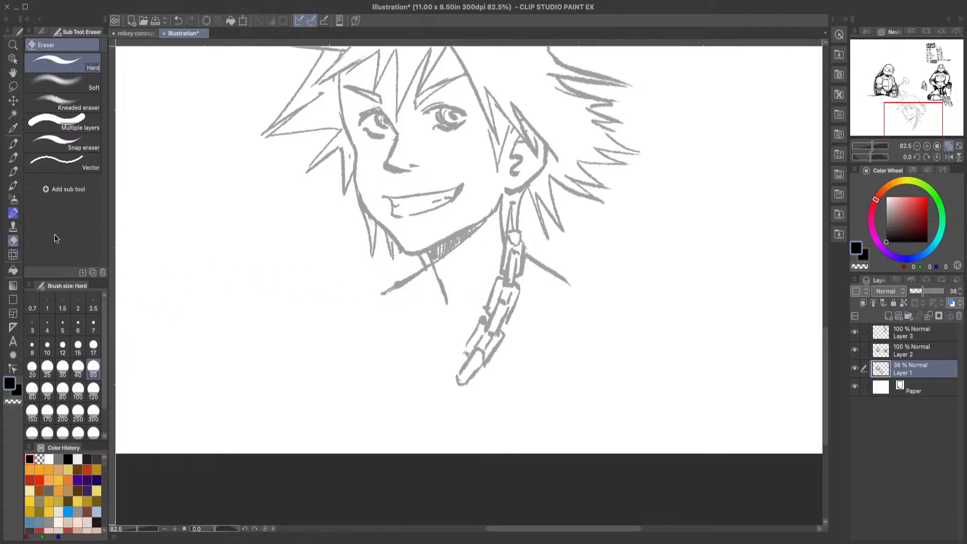
left_click(16, 146)
left_click(15, 156)
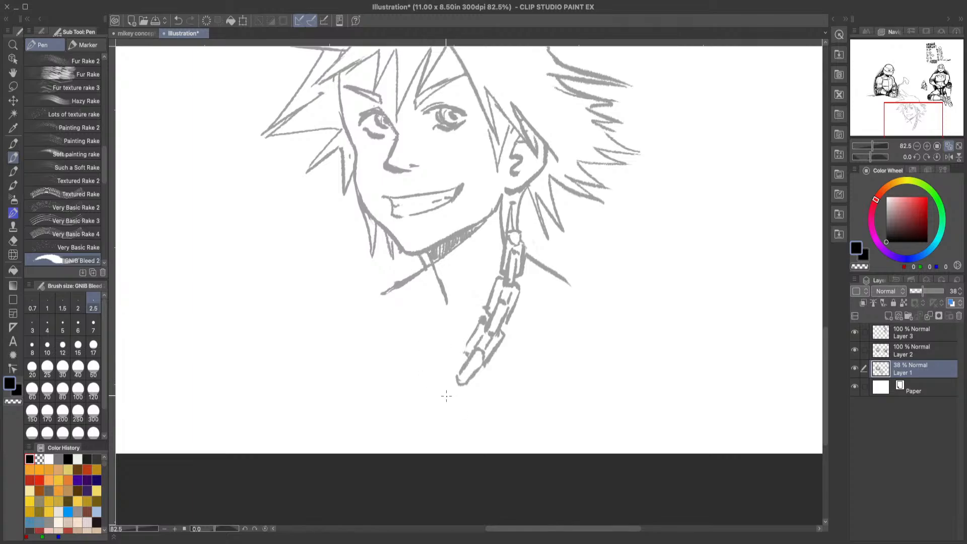
Step: Sketch a three-pointed crown pendant at the lower end of the chain, with round notches between its points
mouse_move(454, 388)
left_mouse_down()
mouse_move(469, 381)
mouse_move(446, 390)
mouse_move(447, 403)
left_mouse_up()
mouse_move(441, 389)
left_mouse_down()
mouse_move(428, 365)
mouse_move(412, 378)
mouse_move(412, 399)
mouse_move(407, 392)
left_mouse_up()
left_click_drag(474, 385, 452, 437)
left_click_drag(474, 387, 455, 441)
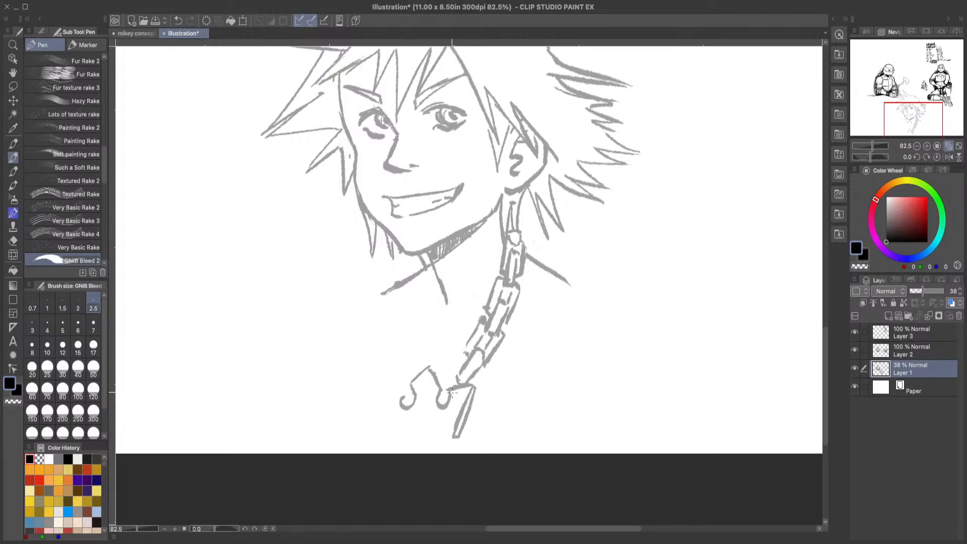
mouse_move(432, 370)
left_mouse_down()
mouse_move(446, 405)
mouse_move(445, 397)
left_mouse_up()
left_click(178, 20)
mouse_move(402, 396)
left_mouse_down()
mouse_move(384, 386)
mouse_move(391, 426)
mouse_move(455, 436)
left_mouse_up()
left_click_drag(408, 396, 417, 404)
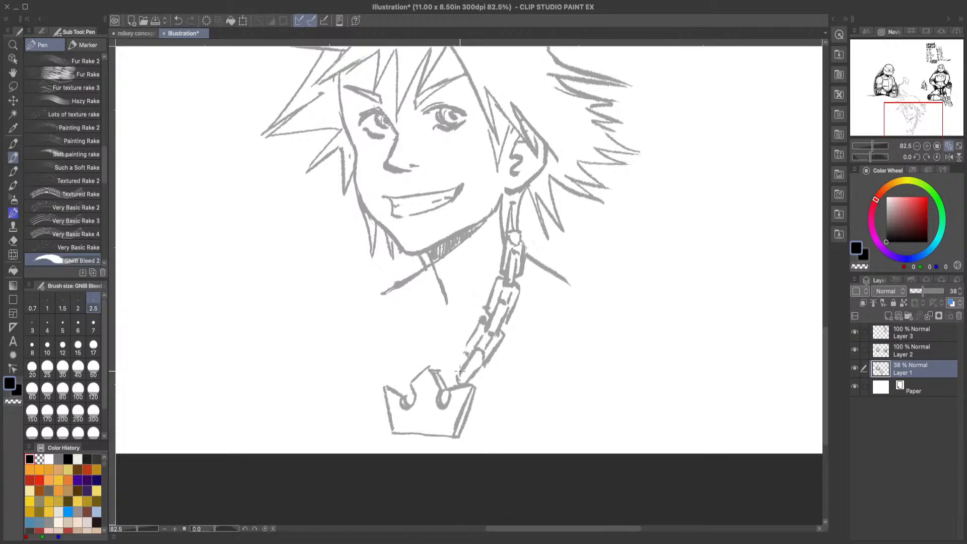
Step: Connect the chain's last link to the crown's right notch and add a thickness line to its left point
mouse_move(458, 371)
left_mouse_down()
mouse_move(446, 387)
mouse_move(473, 386)
left_mouse_up()
left_click_drag(384, 386, 405, 390)
left_click(179, 21)
left_click_drag(393, 386, 402, 388)
left_click_drag(404, 398, 406, 392)
Step: Sketch the upper links of the chain's left side below the chin and clear the overlapping neck lines
mouse_move(421, 255)
left_mouse_down()
mouse_move(431, 283)
mouse_move(411, 303)
mouse_move(422, 279)
mouse_move(431, 294)
mouse_move(438, 283)
mouse_move(418, 288)
mouse_move(436, 282)
mouse_move(430, 267)
mouse_move(453, 355)
mouse_move(434, 351)
mouse_move(404, 308)
mouse_move(417, 300)
mouse_move(408, 295)
mouse_move(426, 308)
mouse_move(412, 338)
left_mouse_up()
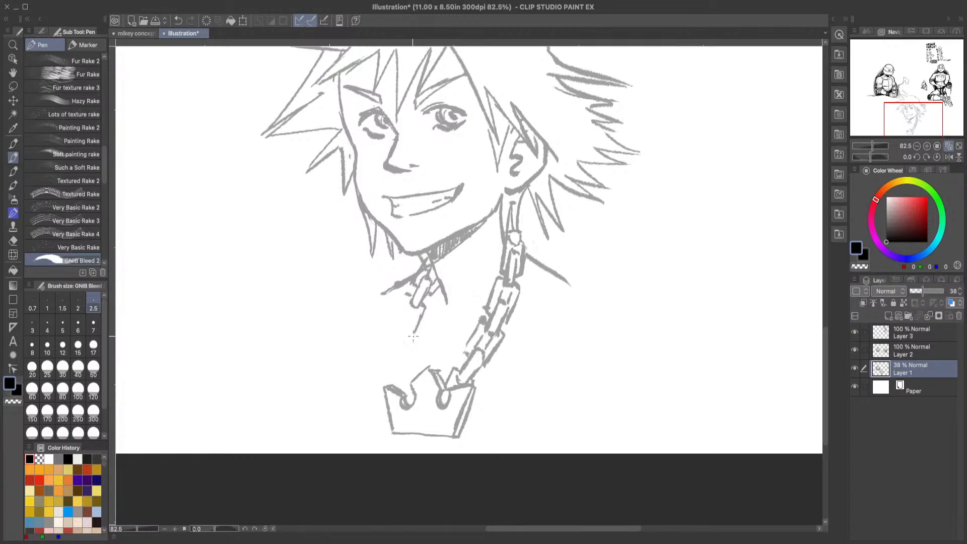
mouse_move(406, 296)
left_mouse_down()
mouse_move(405, 319)
mouse_move(422, 301)
mouse_move(427, 308)
mouse_move(413, 343)
mouse_move(405, 325)
mouse_move(405, 355)
left_mouse_up()
key("e")
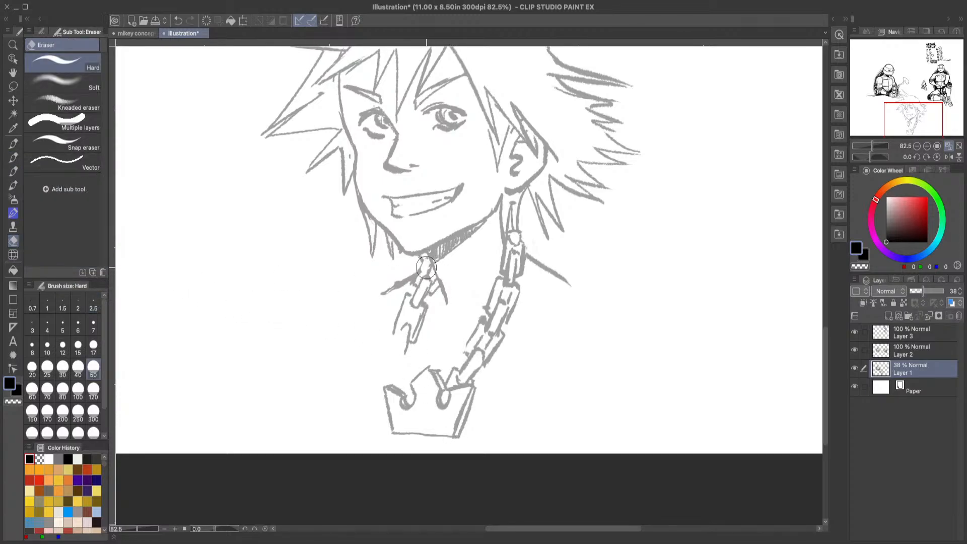
left_click(13, 157)
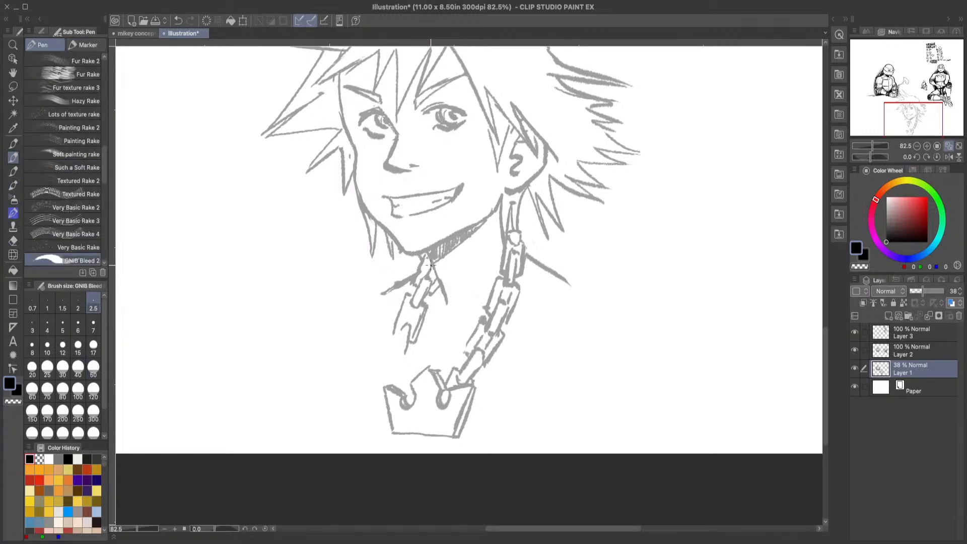
Step: Draw the remaining links of the left chain down to the crown's left notch, undoing the surplus stroke
mouse_move(411, 306)
left_mouse_down()
mouse_move(394, 353)
mouse_move(402, 360)
mouse_move(407, 327)
mouse_move(394, 355)
mouse_move(416, 342)
mouse_move(407, 374)
left_mouse_up()
left_click_drag(388, 342, 388, 376)
left_click(178, 20)
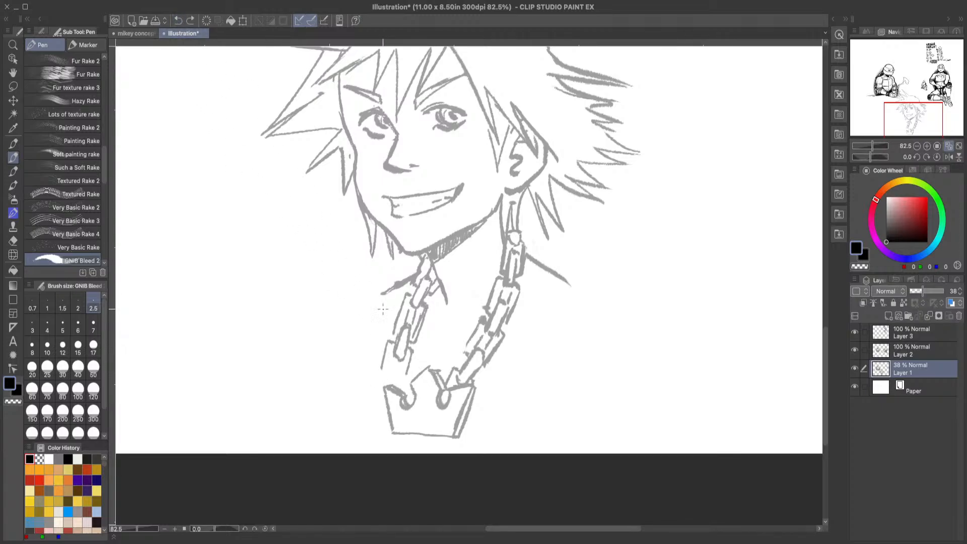
mouse_move(408, 357)
left_mouse_down()
mouse_move(399, 388)
mouse_move(395, 369)
mouse_move(396, 385)
mouse_move(383, 376)
mouse_move(394, 357)
mouse_move(400, 367)
left_mouse_up()
Step: Sketch the curved shirt neckline between the two chain sides, with a second line and small stitch marks below it
mouse_move(830, 361)
left_mouse_down()
mouse_move(826, 319)
mouse_move(834, 347)
left_mouse_up()
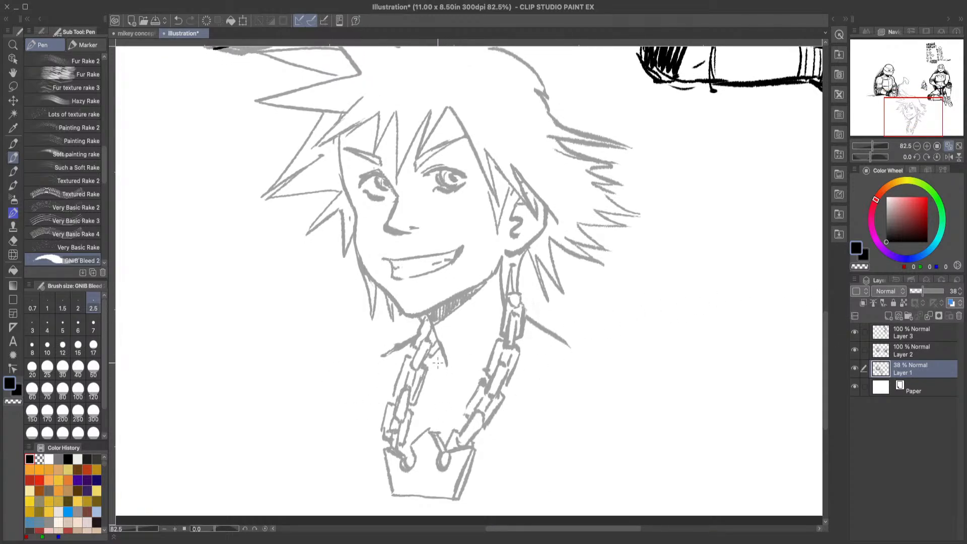
left_click_drag(427, 367, 479, 385)
left_click(179, 21)
mouse_move(429, 360)
left_mouse_down()
mouse_move(480, 357)
mouse_move(456, 375)
mouse_move(494, 355)
left_mouse_up()
mouse_move(427, 382)
left_mouse_down()
mouse_move(458, 386)
mouse_move(518, 373)
mouse_move(525, 397)
mouse_move(482, 389)
mouse_move(495, 405)
mouse_move(462, 389)
left_mouse_up()
Step: Draw the folded collar to the right of the chain, curving from the neck down to the chest
left_click_drag(824, 349, 826, 362)
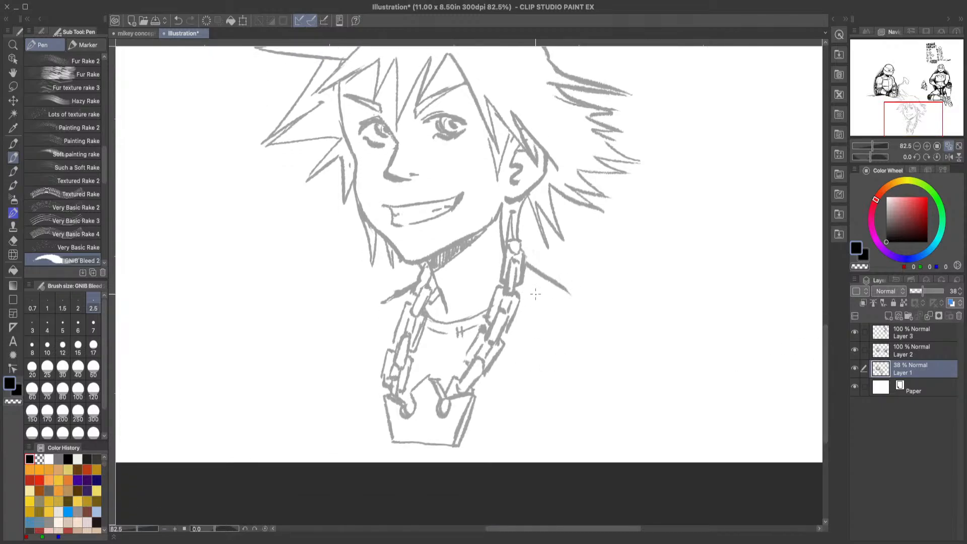
left_click_drag(527, 270, 523, 283)
mouse_move(514, 320)
left_mouse_down()
mouse_move(559, 284)
mouse_move(537, 268)
mouse_move(564, 270)
mouse_move(574, 288)
mouse_move(507, 346)
left_mouse_up()
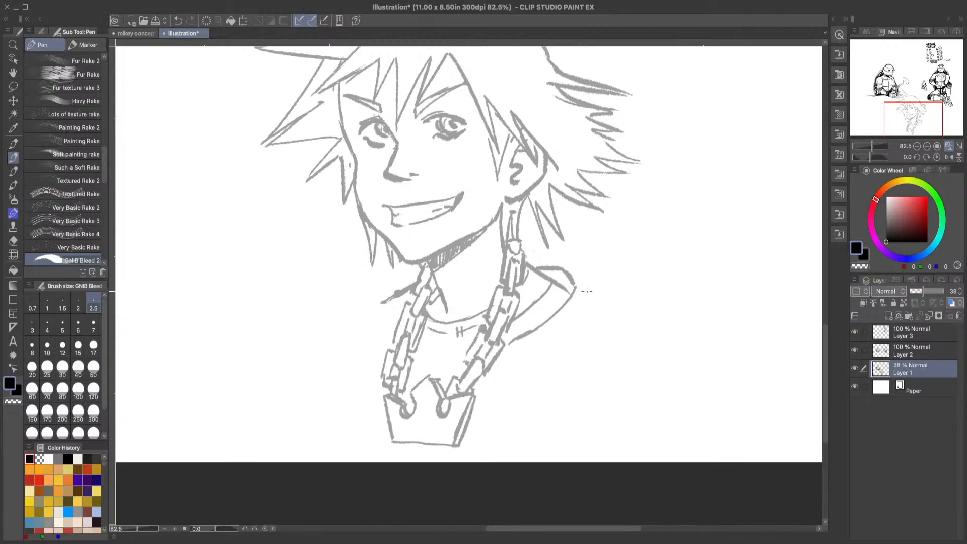
Step: Draw the right shoulder and sleeve outline, redoing the arm curve longer, and add inner sleeve and chest seam lines
left_click_drag(572, 274, 610, 308)
left_click_drag(612, 313, 646, 378)
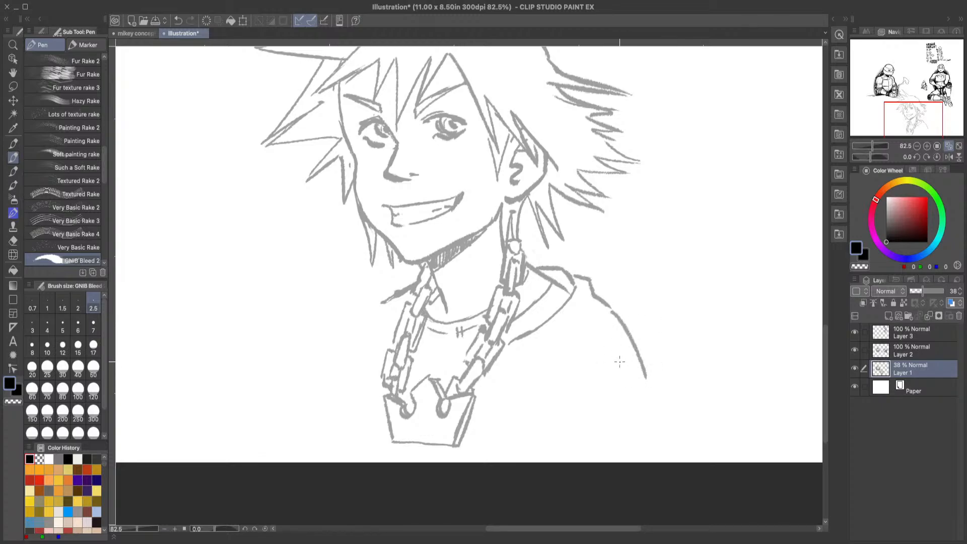
left_click(184, 20)
left_click_drag(608, 308, 663, 387)
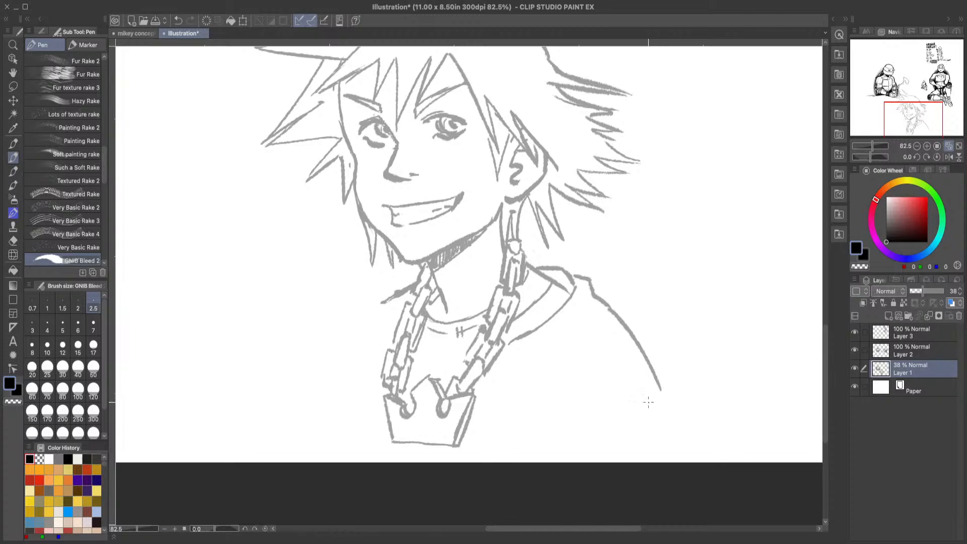
left_click_drag(612, 338, 653, 401)
left_click_drag(610, 335, 519, 359)
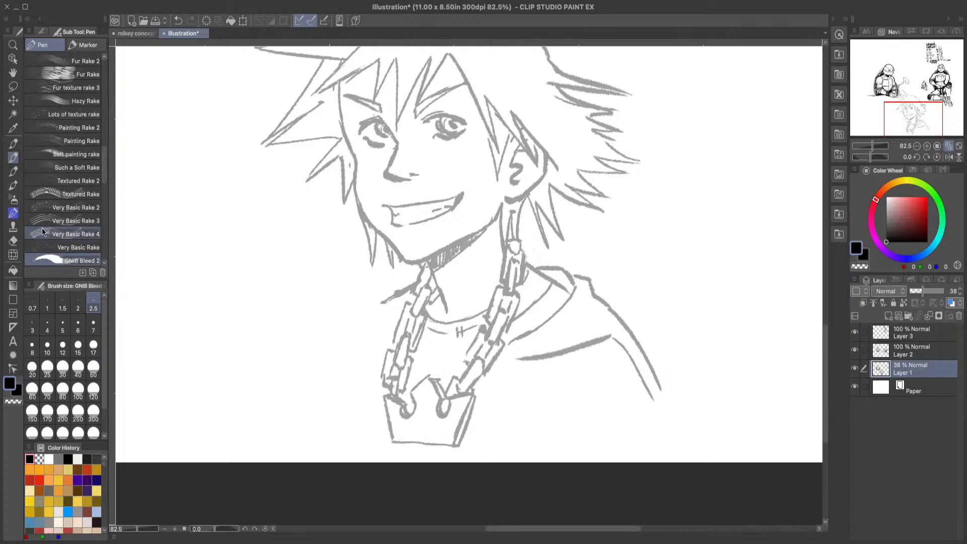
Step: Erase the old shoulder line inside the right collar and switch back to the GNIB Bleed 2 pen
left_click(13, 241)
left_click_drag(552, 285, 569, 288)
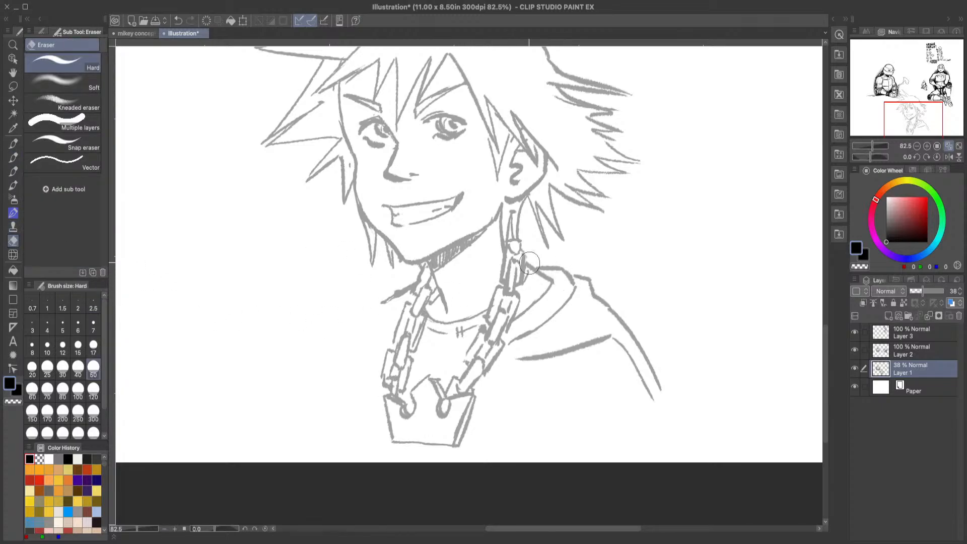
left_click(13, 144)
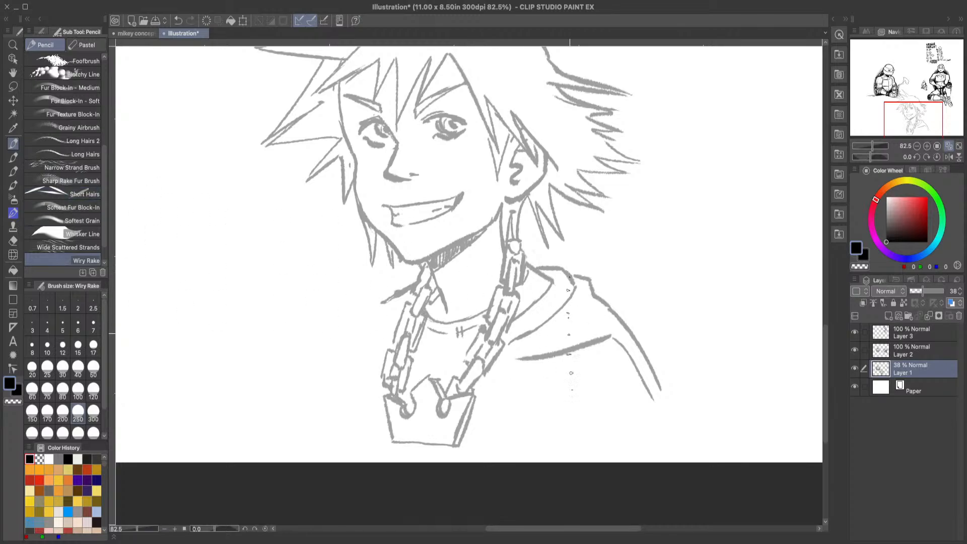
left_click(13, 157)
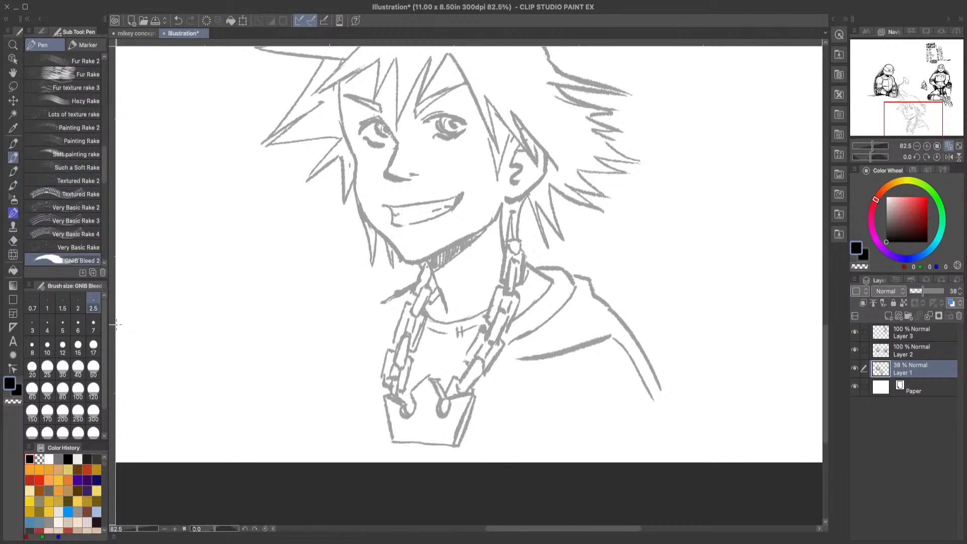
Step: Write 2.5 beside the character as a brush-size note, set the size to 17, and fill the right hood folds and shoulder edge
mouse_move(174, 301)
left_mouse_down()
mouse_move(182, 321)
mouse_move(196, 313)
left_mouse_up()
left_click(204, 309)
mouse_move(211, 282)
left_mouse_down()
mouse_move(222, 279)
mouse_move(218, 308)
left_mouse_up()
left_click(93, 348)
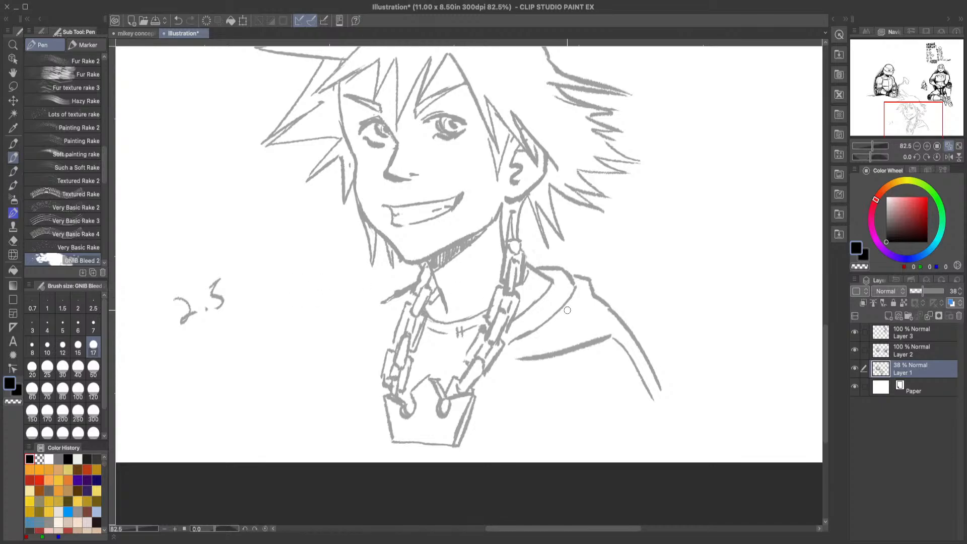
mouse_move(584, 283)
left_mouse_down()
mouse_move(588, 308)
mouse_move(566, 316)
mouse_move(583, 285)
mouse_move(584, 302)
mouse_move(511, 350)
mouse_move(514, 359)
mouse_move(593, 314)
mouse_move(612, 327)
mouse_move(552, 350)
mouse_move(612, 323)
mouse_move(657, 396)
left_mouse_up()
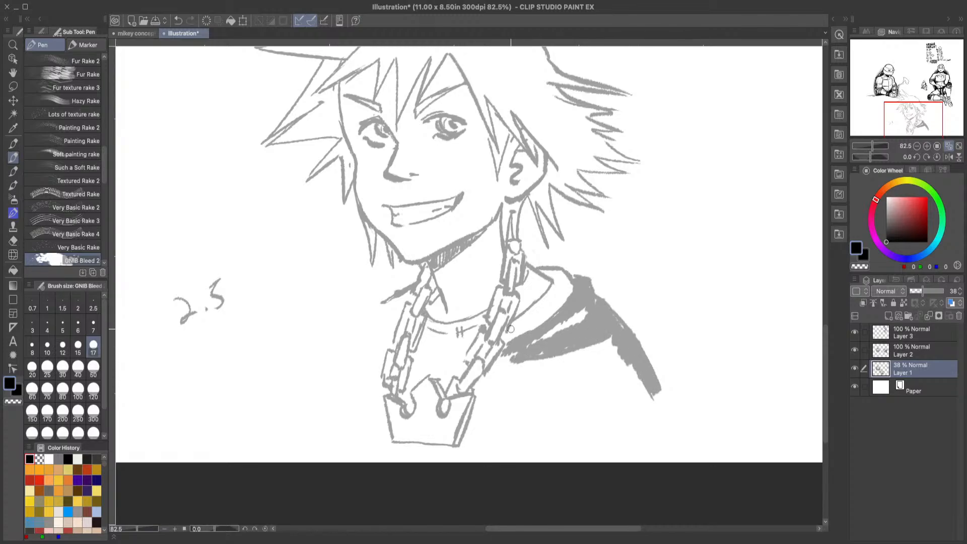
Step: Erase a thin highlight between the filled folds of the right hood with the Hard eraser
left_click(13, 241)
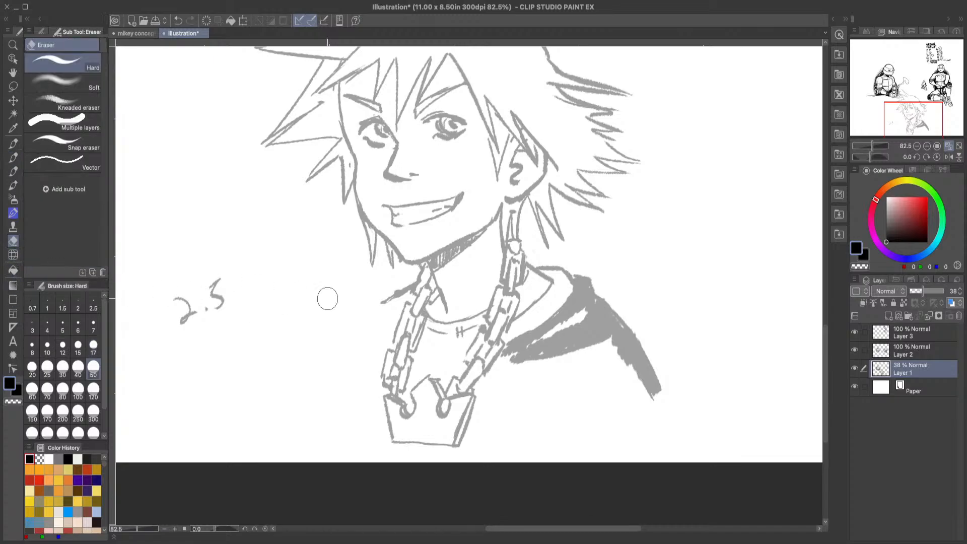
left_click(179, 21)
key("ctrl+y")
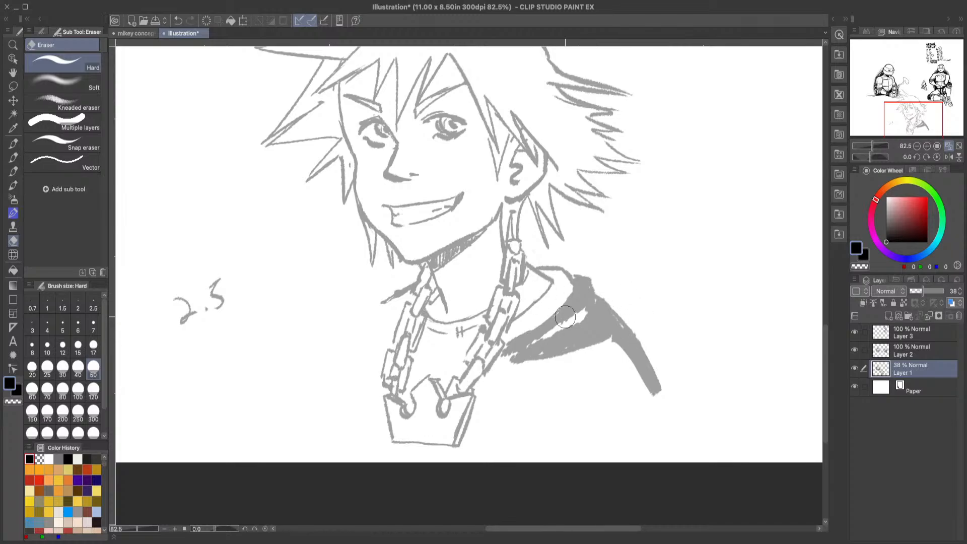
mouse_move(555, 332)
left_mouse_down()
mouse_move(586, 304)
mouse_move(539, 342)
mouse_move(553, 347)
left_mouse_up()
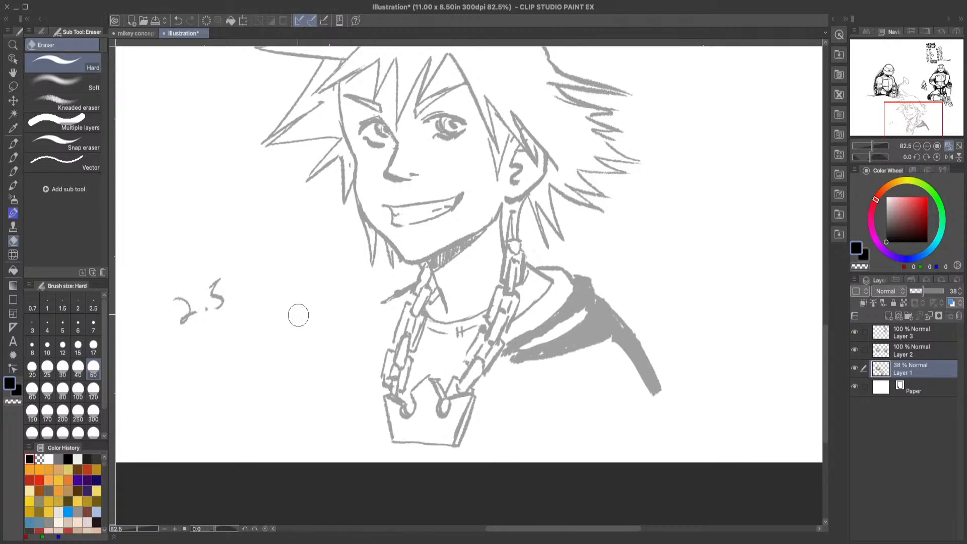
Step: Erase the handwritten 2.5 note and return to the GNIB Bleed 2 pen at size 2.5
left_click(13, 157)
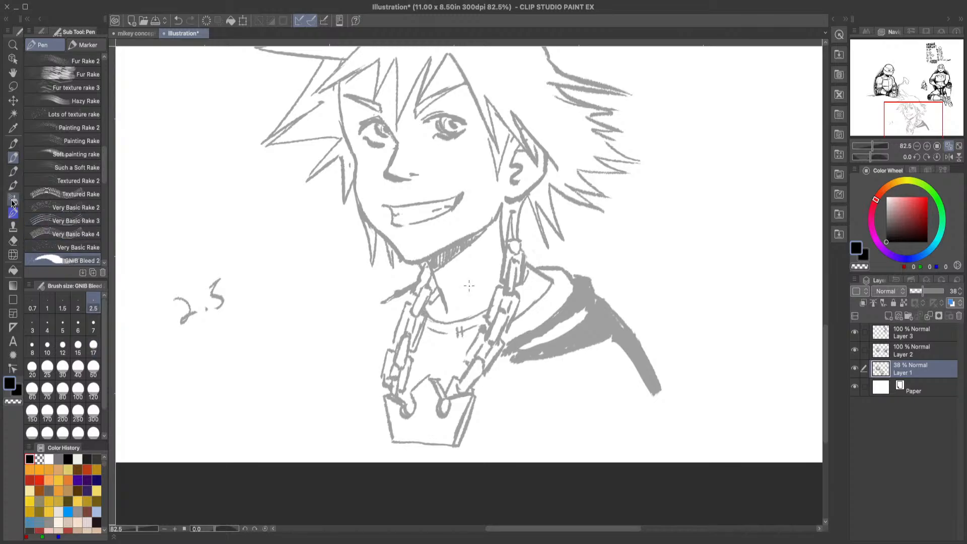
key("e")
left_click_drag(206, 288, 203, 287)
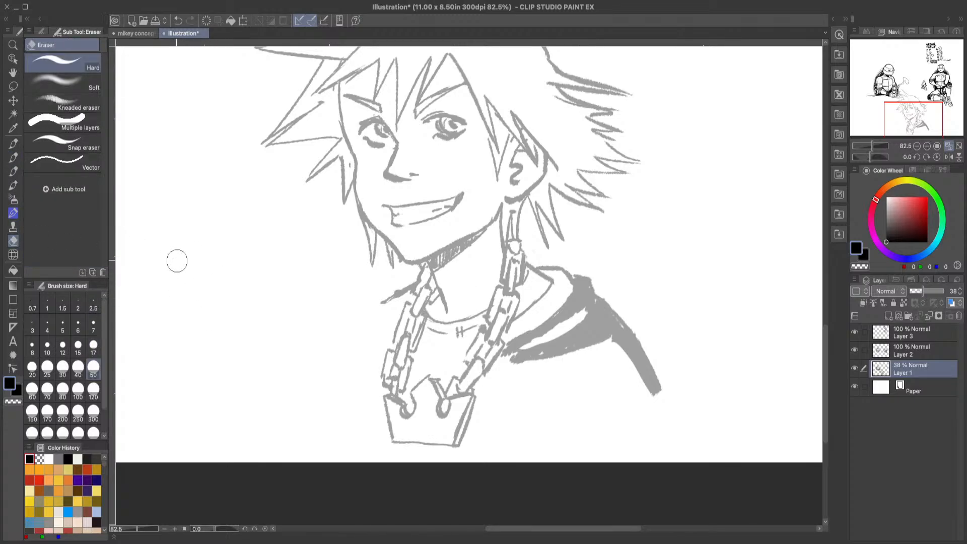
left_click(13, 157)
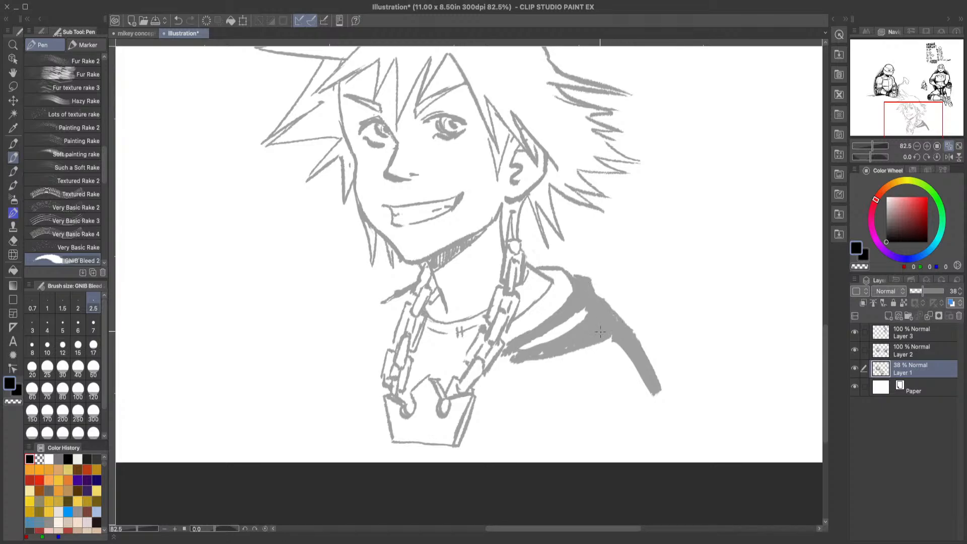
Step: Refine the dark right hood shading, tapering its lower fold to a point at the chain and cleaning the shoulder edge
mouse_move(533, 347)
left_mouse_down()
mouse_move(565, 334)
mouse_move(543, 344)
left_mouse_up()
left_click_drag(519, 359, 500, 354)
left_click_drag(612, 334, 631, 354)
Step: Sketch a forked crease on the jacket's right chest, extend the dark shoulder stripe downward, and draw the sleeve hem
mouse_move(535, 384)
left_mouse_down()
mouse_move(535, 428)
mouse_move(547, 448)
mouse_move(518, 402)
left_mouse_up()
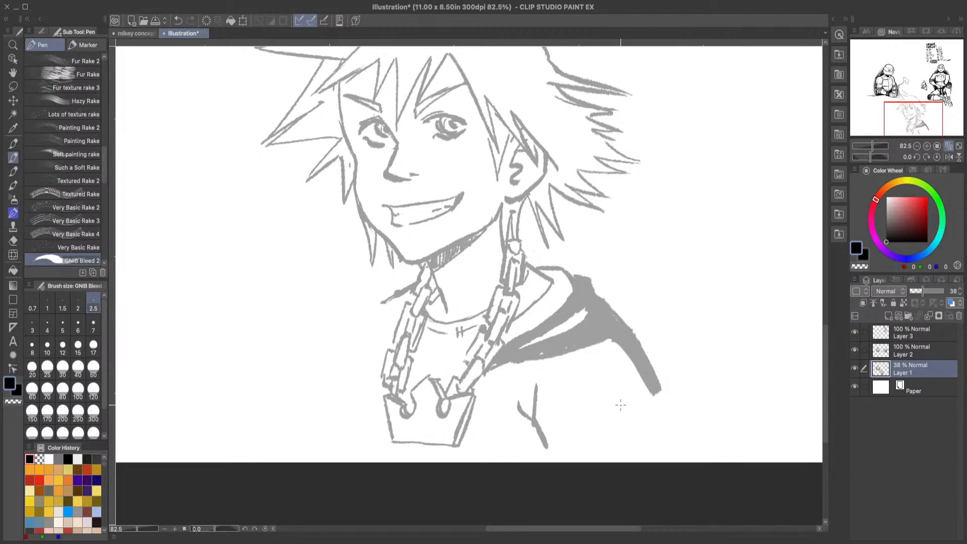
left_click_drag(657, 404, 692, 432)
mouse_move(660, 382)
left_mouse_down()
mouse_move(672, 411)
mouse_move(657, 402)
mouse_move(602, 457)
left_mouse_up()
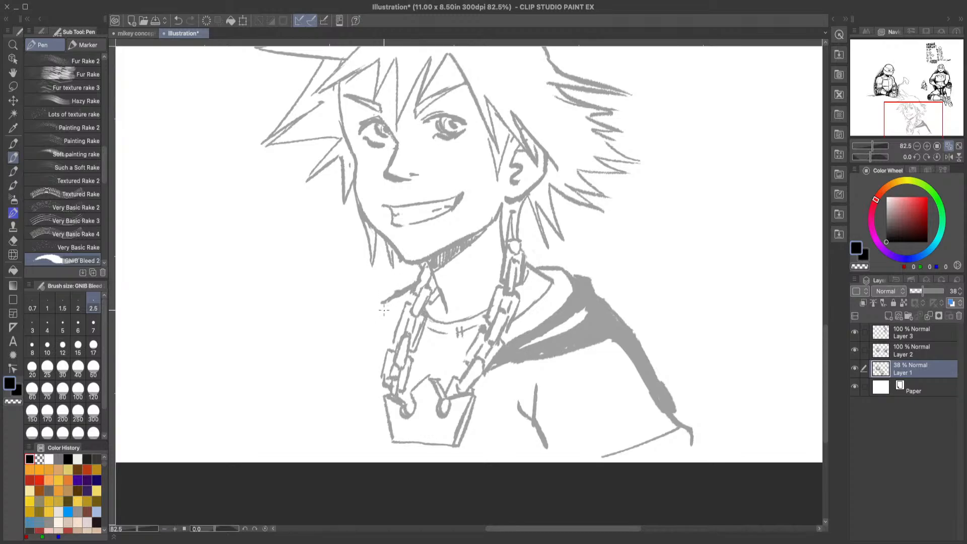
Step: Draw the left jacket edge beside the chain and the zipper edges running down both sides of the crown pendant
left_click_drag(383, 304, 387, 370)
left_click_drag(412, 291, 393, 330)
left_click_drag(396, 328, 389, 351)
mouse_move(476, 387)
left_mouse_down()
mouse_move(471, 459)
mouse_move(463, 446)
mouse_move(459, 461)
mouse_move(471, 460)
left_mouse_up()
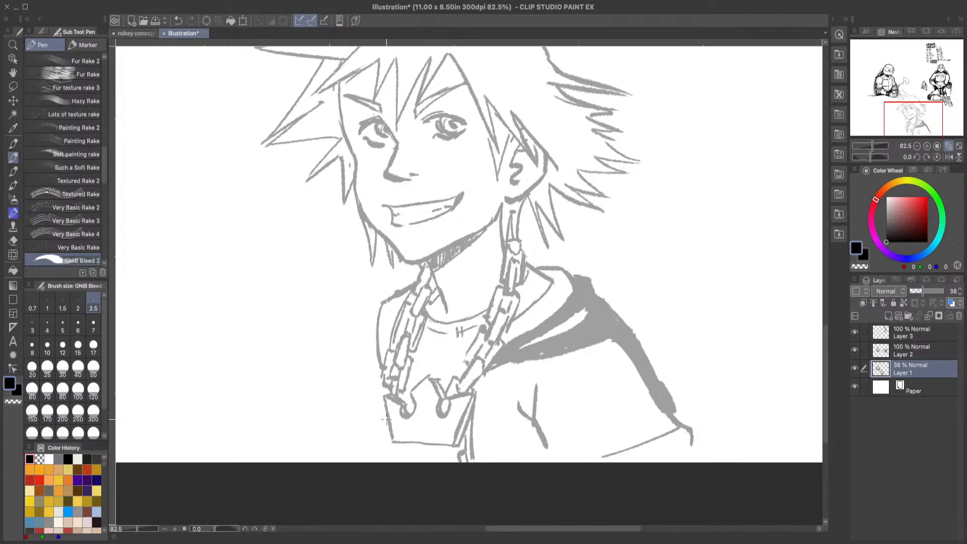
mouse_move(384, 403)
left_mouse_down()
mouse_move(378, 450)
mouse_move(389, 429)
mouse_move(379, 465)
left_mouse_up()
Step: Draw the curved lower jacket edge right of the pendant and fill the area beneath it with dark shading
left_click_drag(481, 393, 532, 432)
left_click_drag(480, 390, 537, 437)
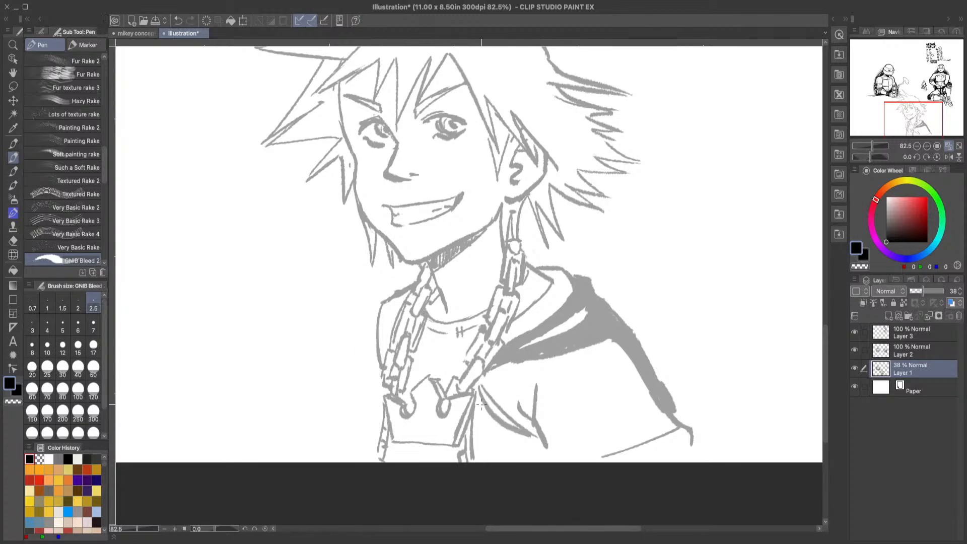
mouse_move(481, 403)
left_mouse_down()
mouse_move(477, 432)
mouse_move(492, 419)
mouse_move(510, 430)
mouse_move(545, 466)
mouse_move(550, 439)
left_mouse_up()
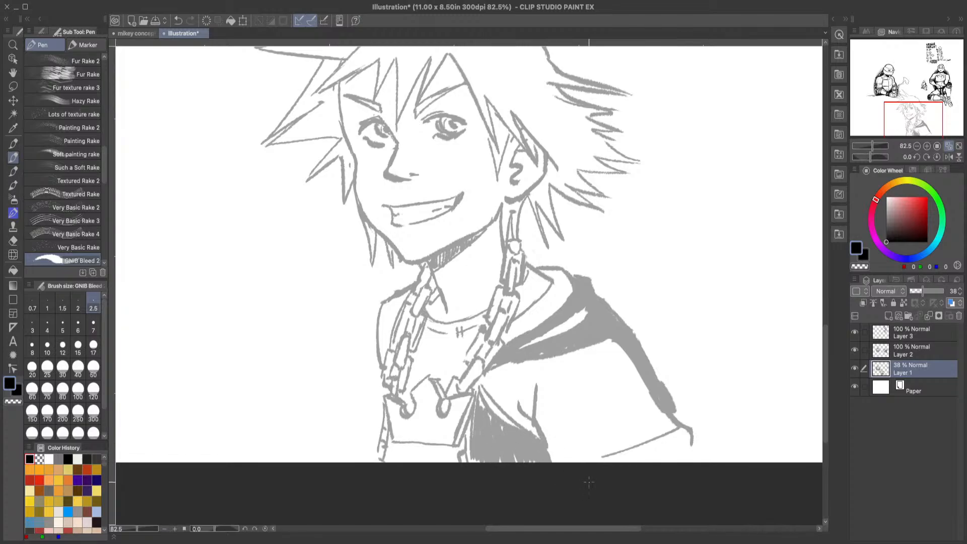
Step: Outline the left side of the hood beside the chain and fill its folds with dark shading
left_click_drag(823, 357, 824, 337)
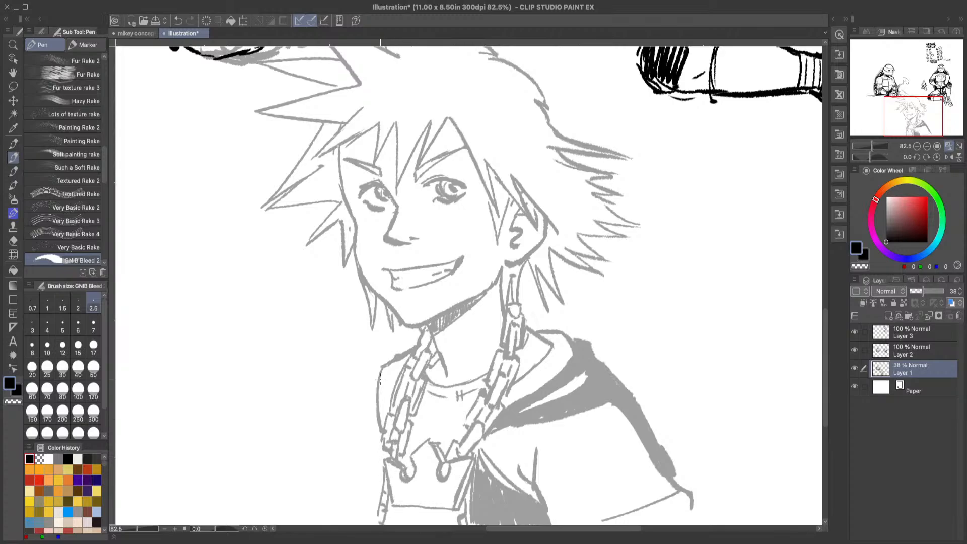
mouse_move(378, 370)
left_mouse_down()
mouse_move(333, 388)
mouse_move(328, 402)
mouse_move(358, 456)
mouse_move(385, 470)
left_mouse_up()
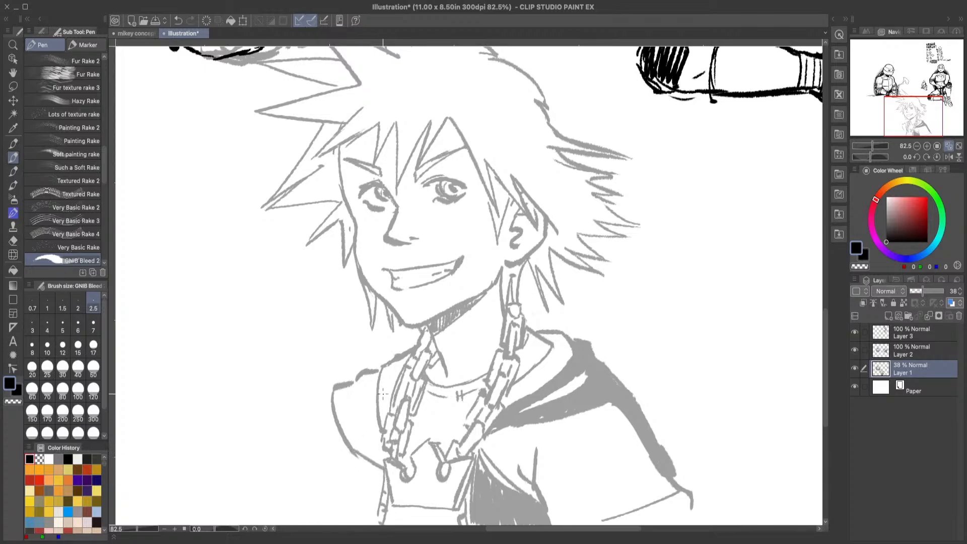
mouse_move(362, 383)
left_mouse_down()
mouse_move(365, 405)
mouse_move(374, 383)
mouse_move(377, 439)
mouse_move(363, 376)
mouse_move(350, 390)
mouse_move(372, 443)
mouse_move(343, 390)
mouse_move(336, 426)
mouse_move(345, 415)
mouse_move(383, 454)
left_mouse_up()
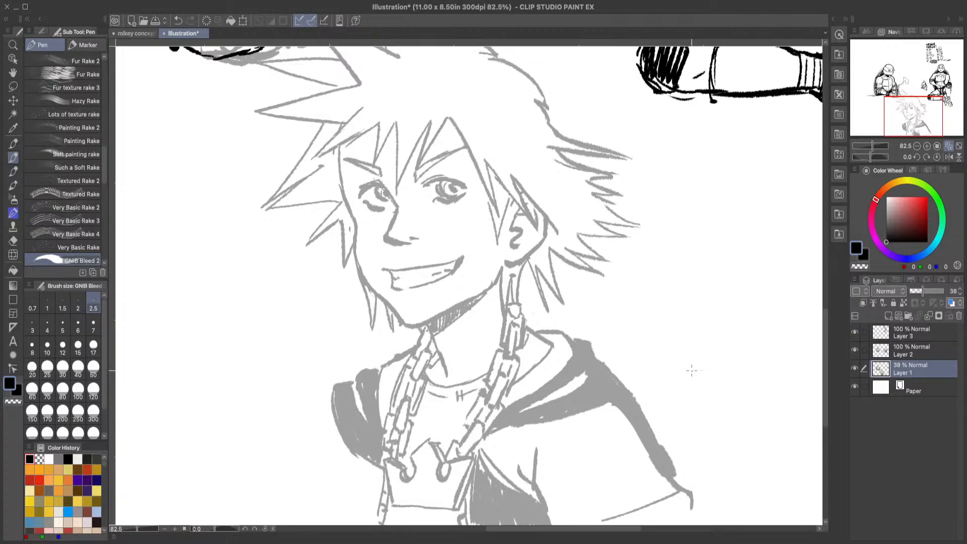
Step: Draw the left shoulder and sleeve outline from the hood to the canvas bottom, redoing the curve until it bends at the elbow
mouse_move(824, 360)
left_mouse_down()
mouse_move(825, 299)
mouse_move(826, 392)
mouse_move(825, 359)
left_mouse_up()
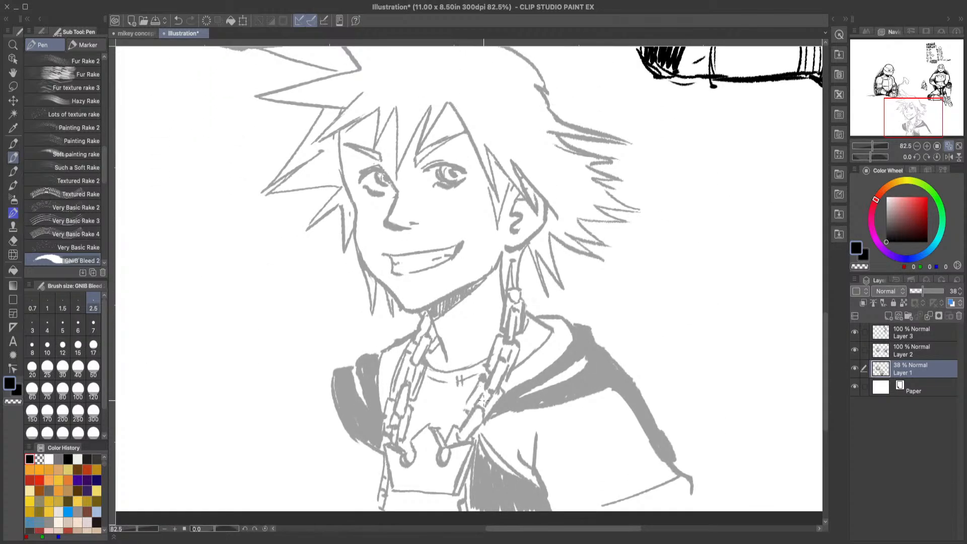
left_click_drag(329, 387, 267, 394)
left_click(177, 20)
left_click_drag(325, 385, 295, 500)
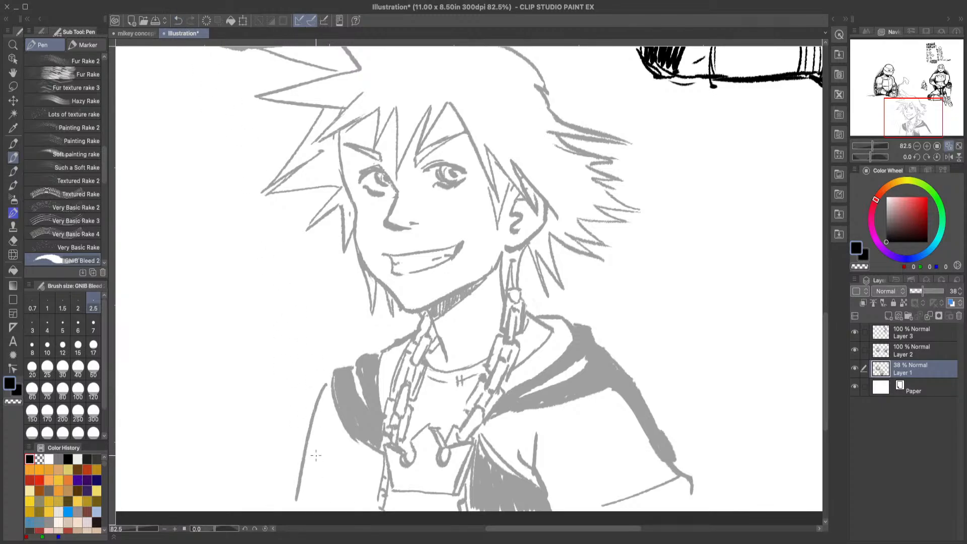
left_click(179, 21)
mouse_move(328, 386)
left_mouse_down()
mouse_move(297, 444)
mouse_move(295, 491)
left_mouse_up()
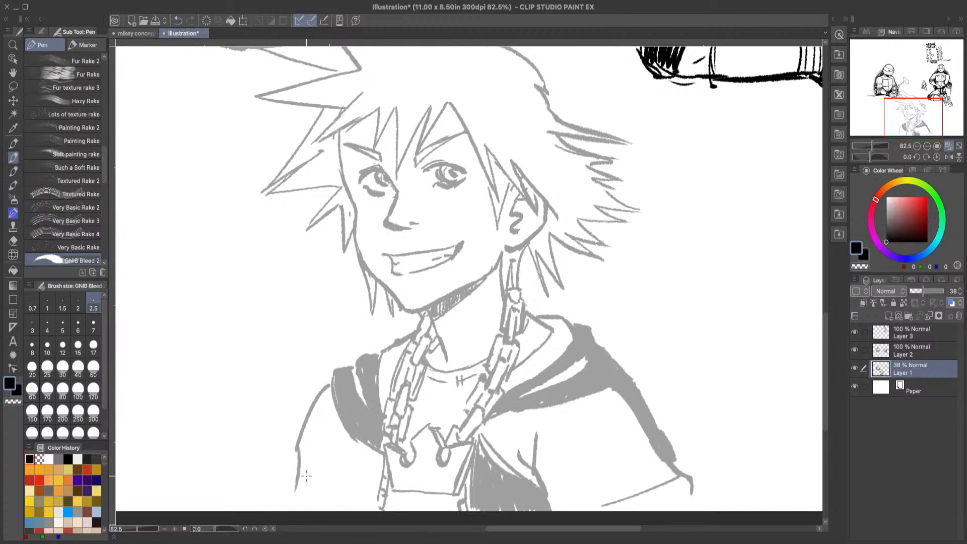
mouse_move(327, 390)
left_mouse_down()
mouse_move(305, 419)
mouse_move(291, 506)
left_mouse_up()
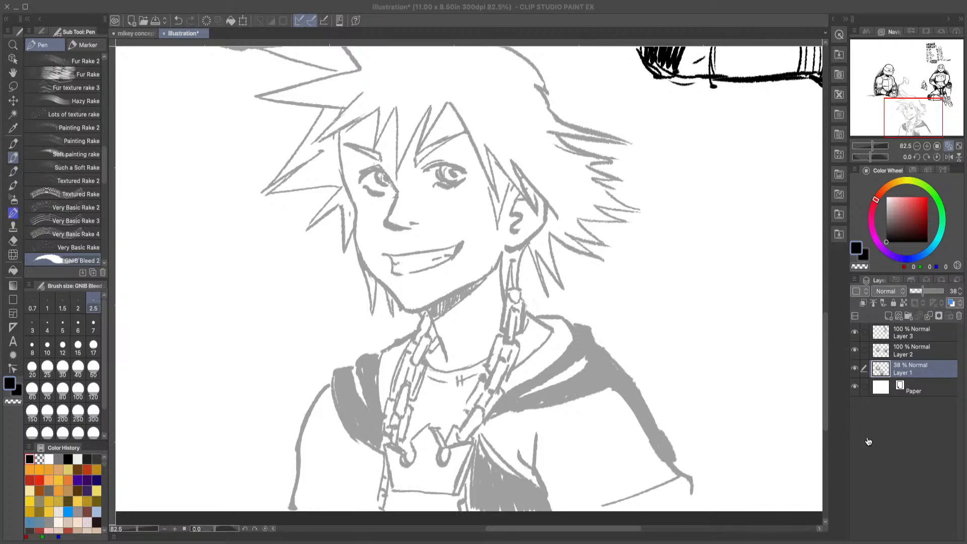
left_click(944, 423)
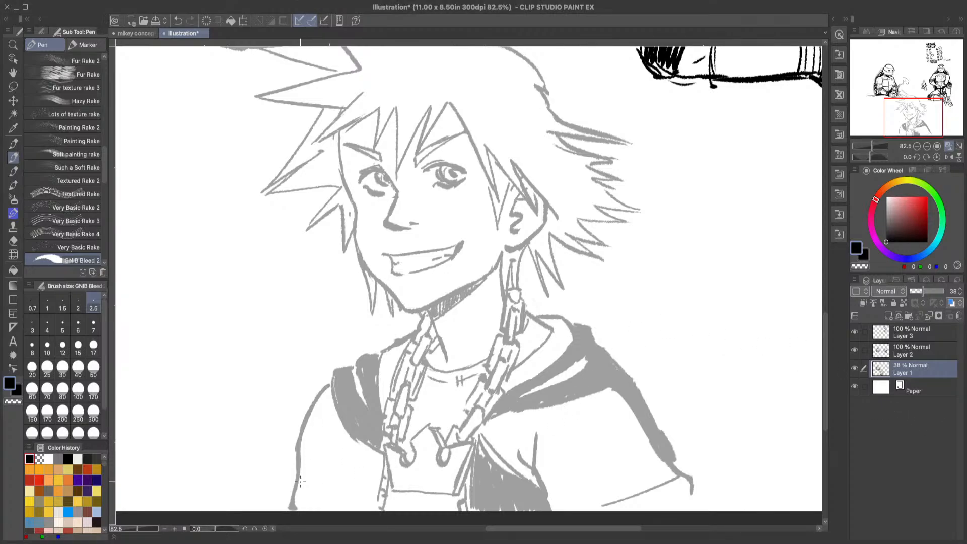
Step: Draw the hem band of the left sleeve and shade the area below it
left_click_drag(300, 481, 369, 509)
mouse_move(288, 504)
left_mouse_down()
mouse_move(331, 507)
mouse_move(348, 486)
mouse_move(362, 504)
left_mouse_up()
left_click_drag(297, 476, 366, 503)
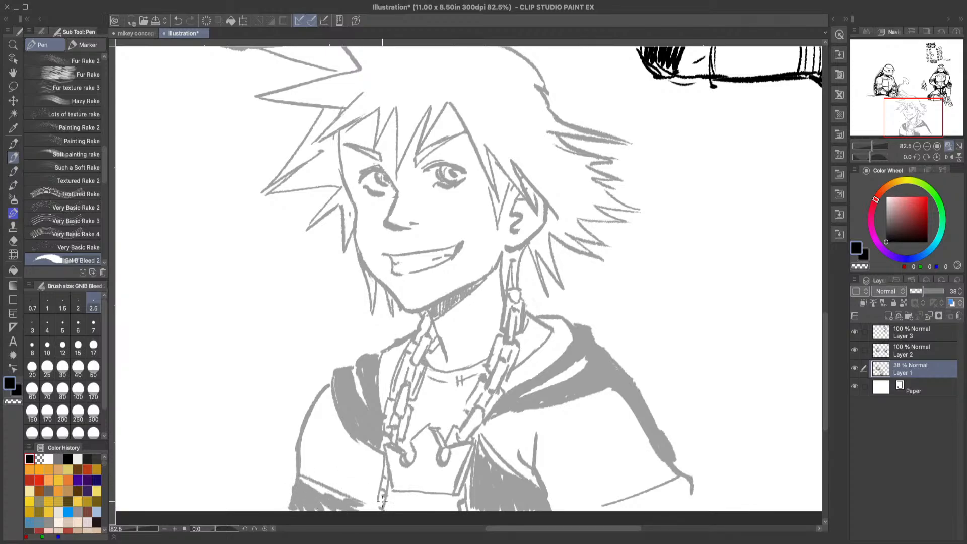
Step: Draw the underside of the right sleeve hem and fill it with dark shading
mouse_move(689, 483)
left_mouse_down()
mouse_move(634, 516)
mouse_move(689, 492)
mouse_move(646, 517)
left_mouse_up()
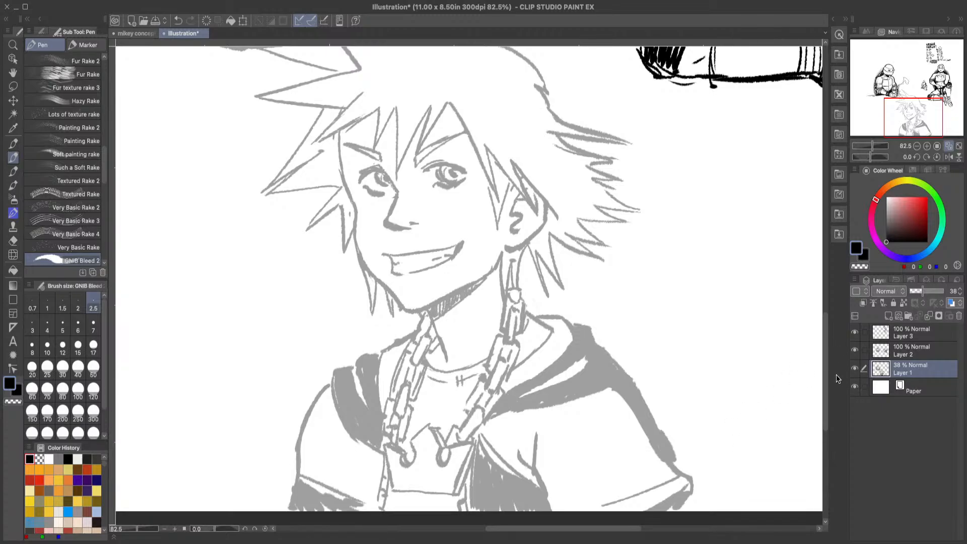
left_click_drag(826, 366, 826, 369)
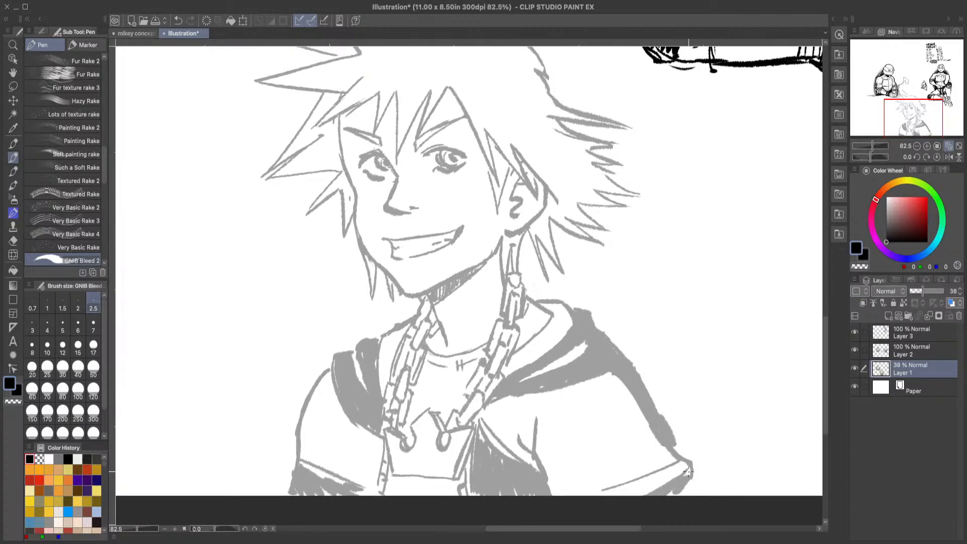
left_click_drag(689, 471, 633, 494)
Step: Erase the rough left sleeve hem and redraw it with a cleaner band and dark shading below
key("e")
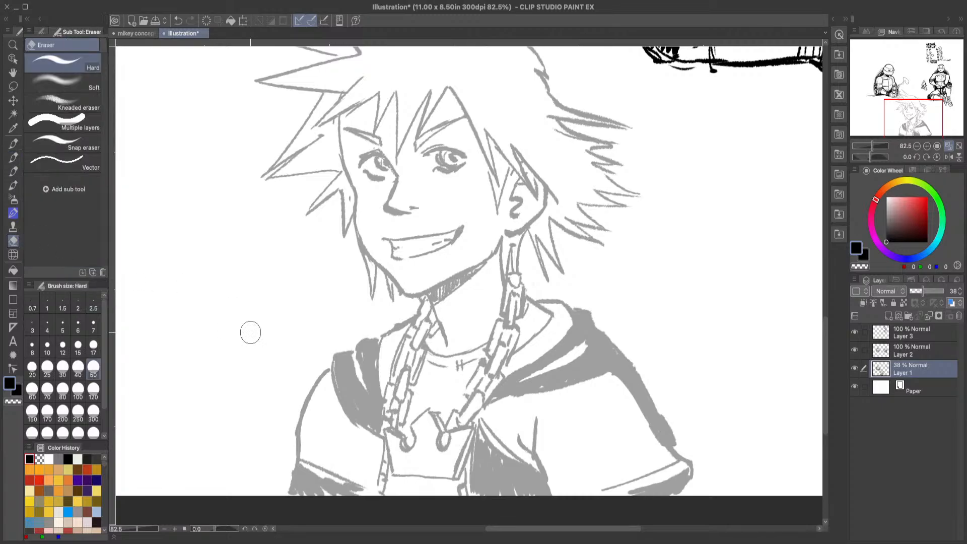
left_click_drag(321, 476, 357, 494)
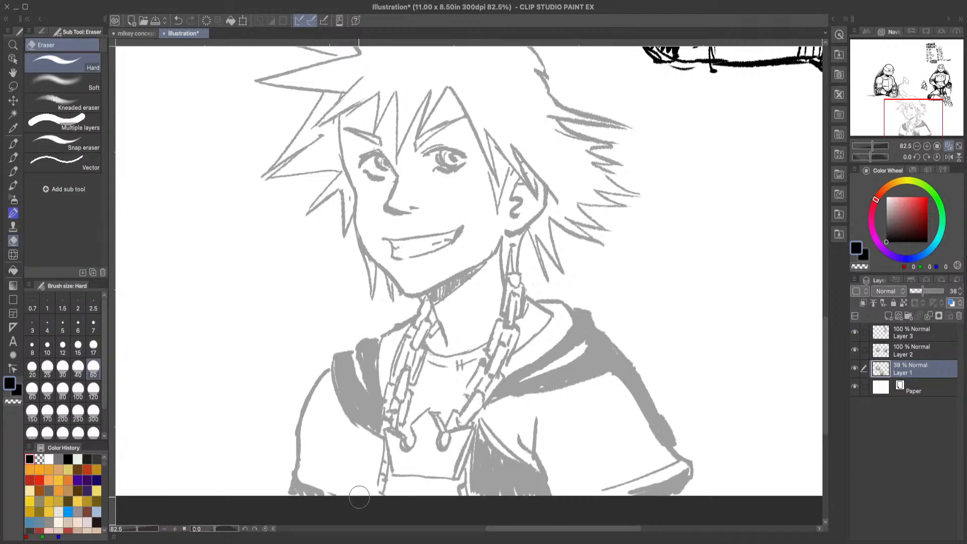
left_click(13, 159)
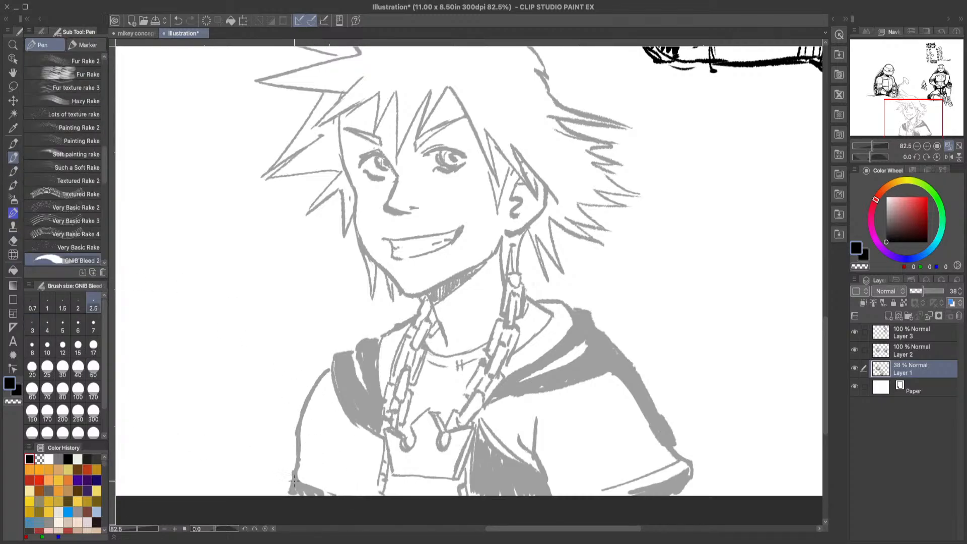
left_click_drag(293, 480, 329, 500)
left_click_drag(300, 471, 360, 493)
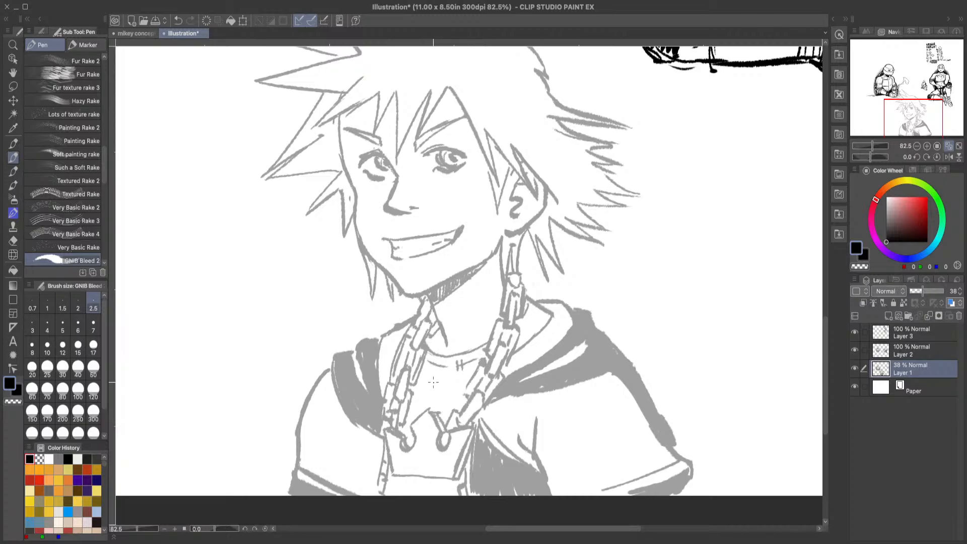
Step: Sketch the small rectangular zipper details on the shirt front between the chains and below the crown pendant
mouse_move(434, 377)
left_mouse_down()
mouse_move(443, 376)
mouse_move(428, 399)
mouse_move(447, 381)
left_mouse_up()
left_click_drag(414, 474, 429, 491)
Step: Redraw the left temple and cheek contour of the face, erase the old line, and return to the pen
mouse_move(828, 335)
left_mouse_down()
mouse_move(828, 305)
mouse_move(831, 317)
left_mouse_up()
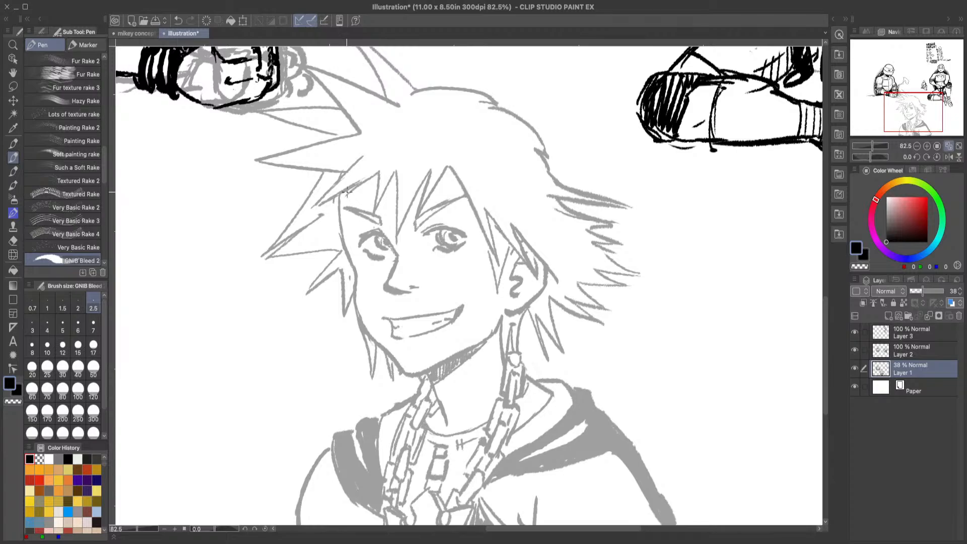
left_click_drag(347, 190, 355, 275)
left_click(13, 240)
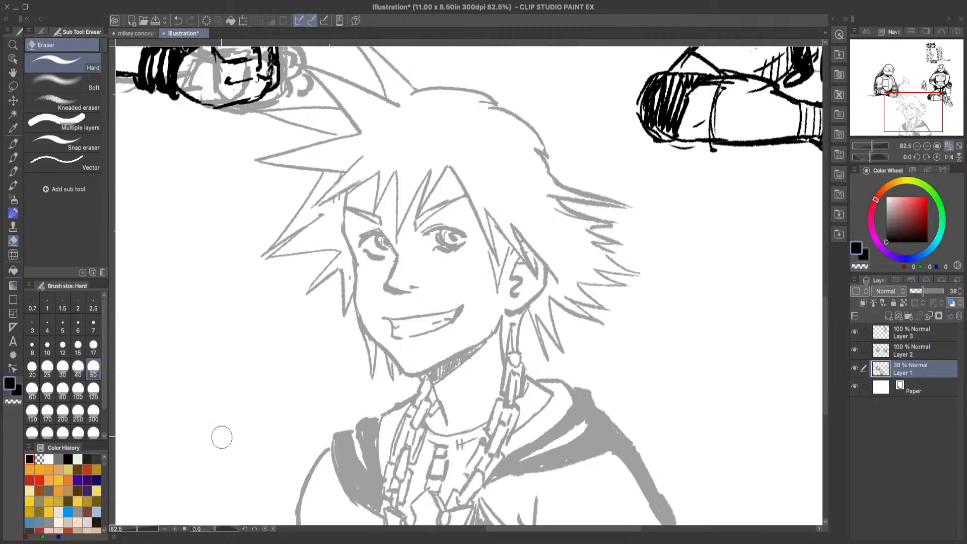
left_click(13, 158)
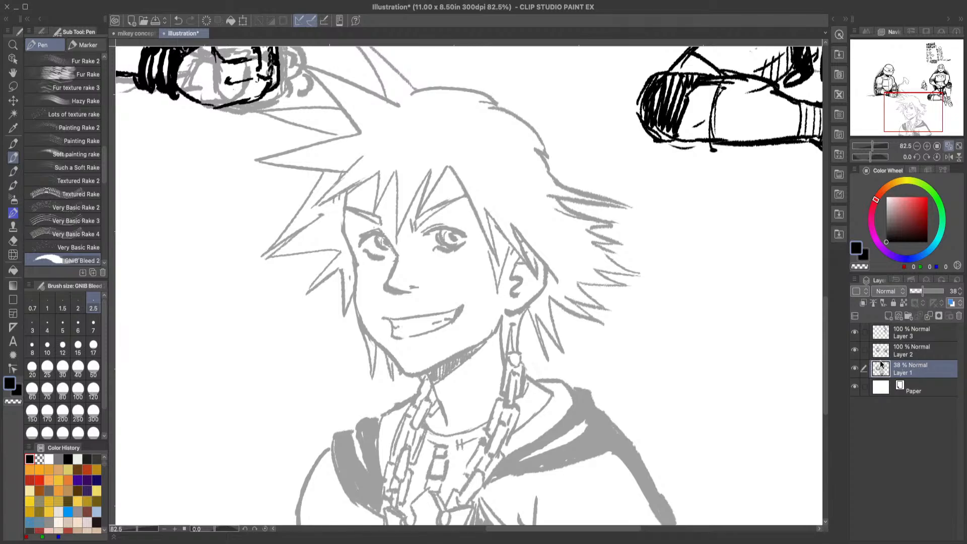
Step: Lasso-select the whole spiky-haired figure on Layer 1, keeping the neighbouring turtle sketch outside the selection
scroll(826, 352, "up", 3)
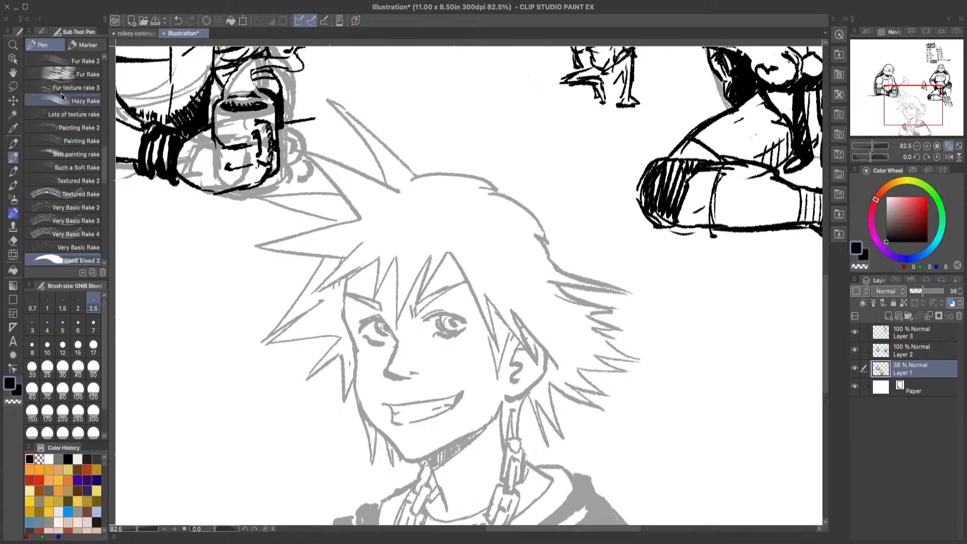
key("m")
mouse_move(340, 129)
left_mouse_down()
mouse_move(326, 79)
mouse_move(498, 146)
mouse_move(622, 262)
mouse_move(626, 444)
mouse_move(556, 464)
mouse_move(623, 485)
left_mouse_up()
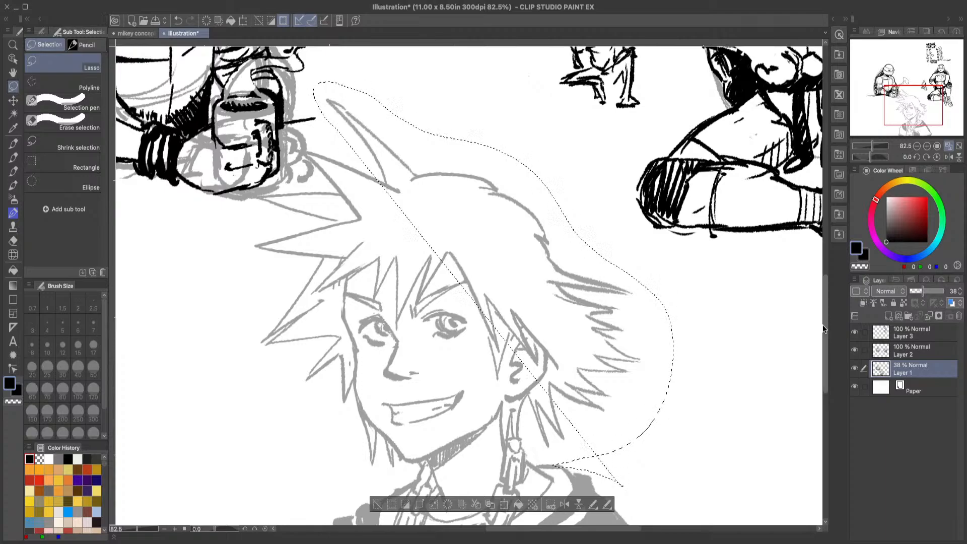
scroll(680, 312, "down", 5)
mouse_move(548, 277)
left_mouse_down()
mouse_move(626, 296)
mouse_move(719, 438)
mouse_move(334, 515)
mouse_move(330, 254)
mouse_move(238, 147)
mouse_move(260, 81)
left_mouse_up()
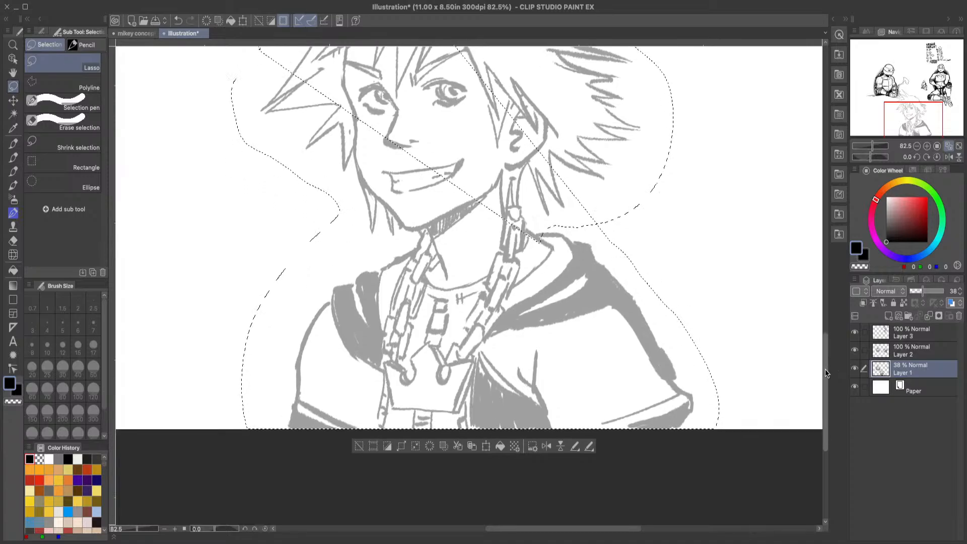
scroll(815, 293, "up", 5)
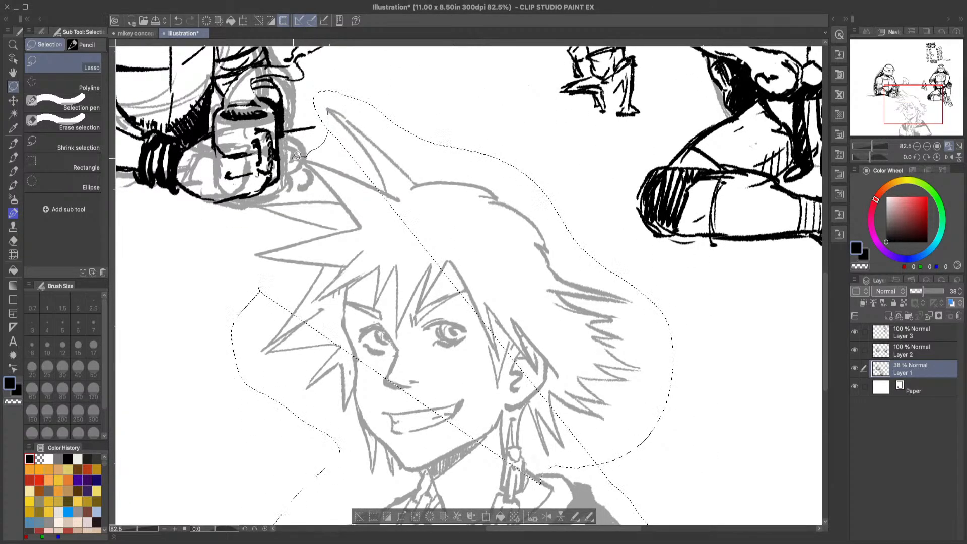
mouse_move(297, 155)
left_mouse_down()
mouse_move(319, 186)
mouse_move(266, 202)
mouse_move(256, 216)
mouse_move(277, 237)
mouse_move(244, 262)
mouse_move(259, 293)
mouse_move(297, 305)
mouse_move(324, 300)
mouse_move(279, 239)
mouse_move(313, 178)
mouse_move(299, 151)
mouse_move(326, 142)
left_mouse_up()
mouse_move(410, 137)
left_mouse_down()
mouse_move(573, 327)
mouse_move(544, 486)
mouse_move(294, 355)
mouse_move(316, 324)
left_mouse_up()
Step: Copy the selected figure onto a new layer above Layer 1 and delete the original from Layer 1
scroll(756, 322, "down", 5)
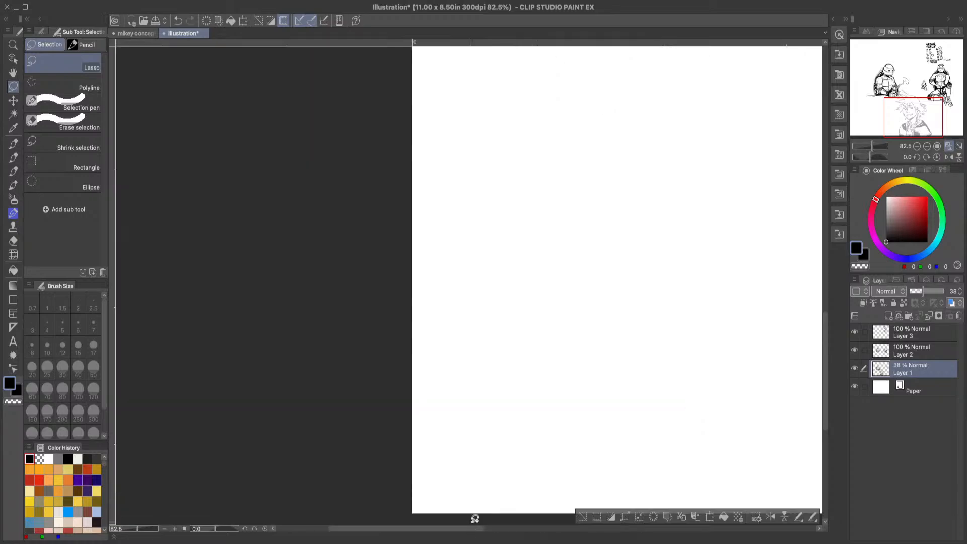
scroll(478, 498, "left", 10)
key("ctrl+c")
key("ctrl+v")
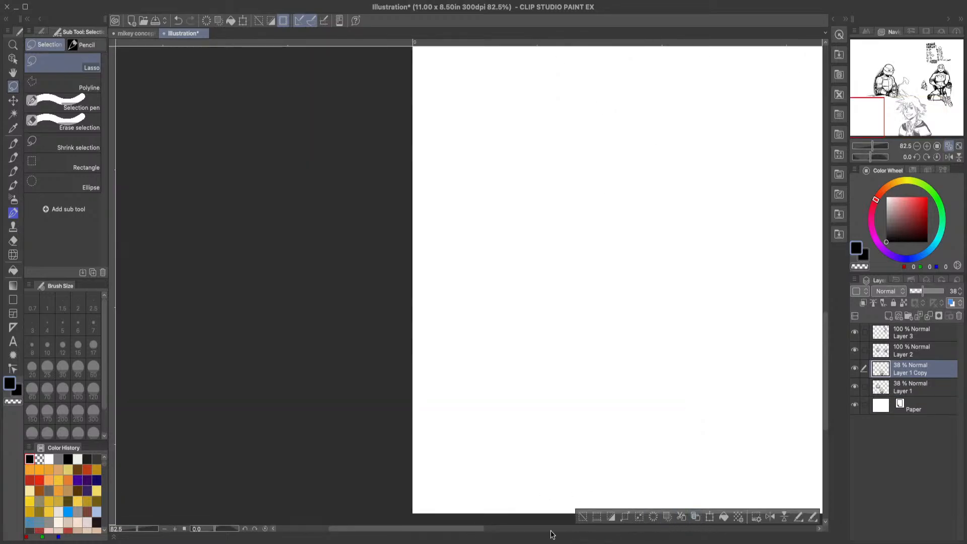
left_click_drag(479, 530, 594, 535)
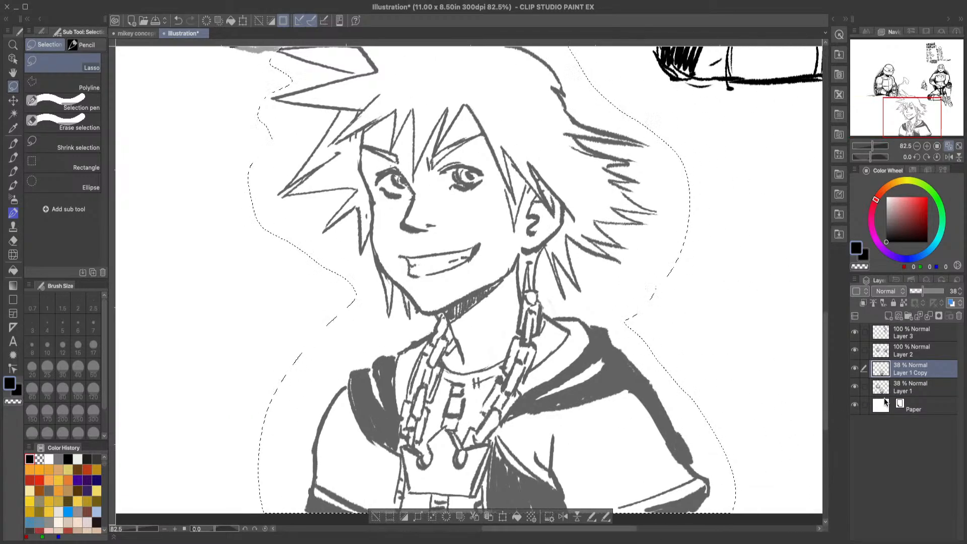
left_click(912, 386)
key("Delete")
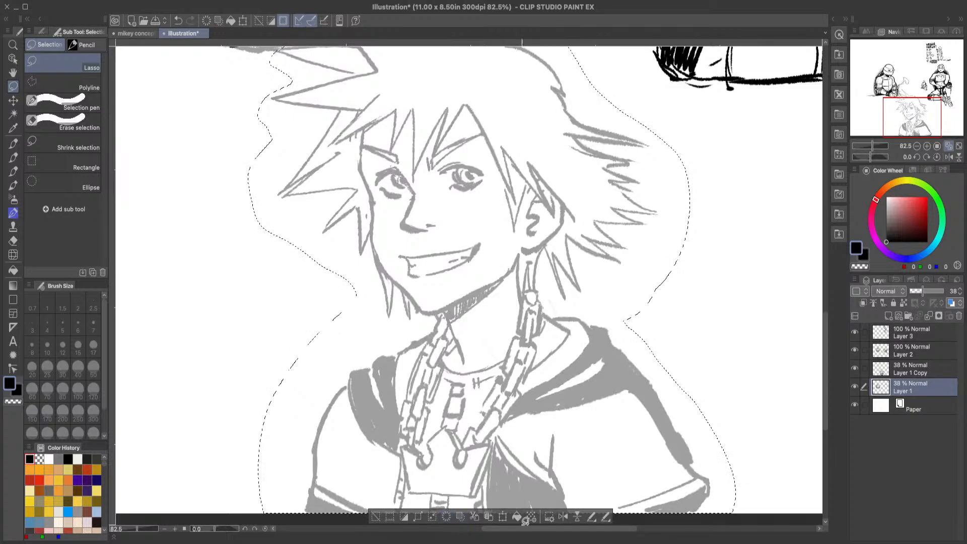
Step: Raise the opacity of Layer 1 Copy to 100% and deselect the figure
left_click(924, 372)
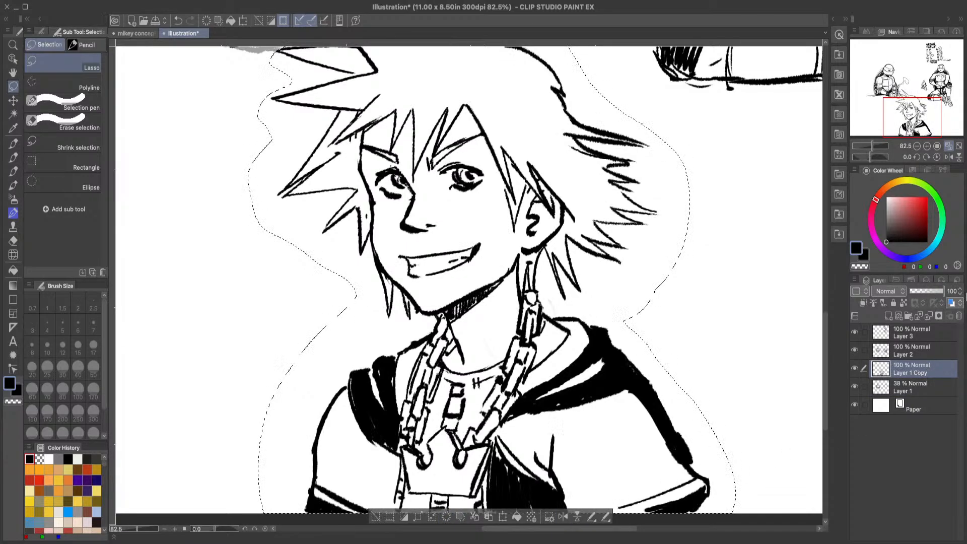
left_click(940, 291)
left_click(376, 517)
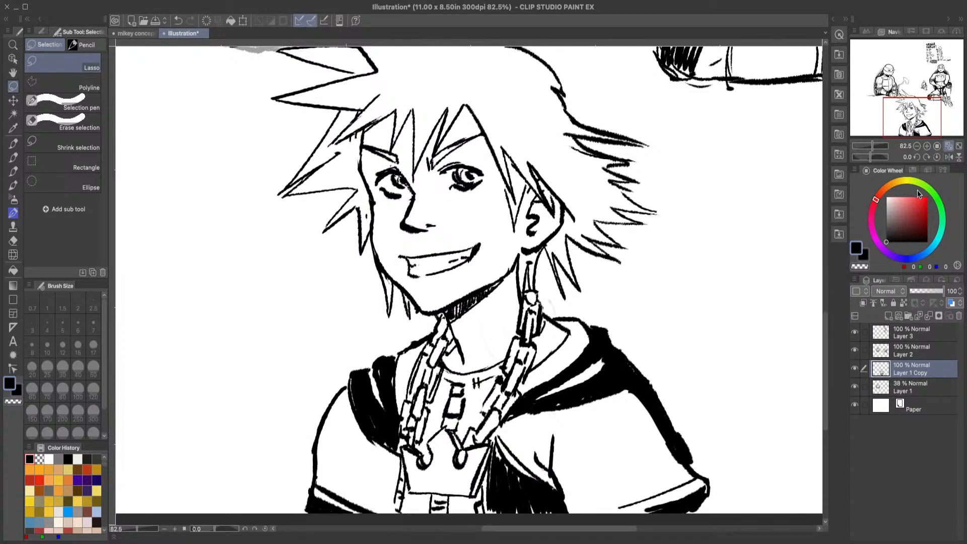
left_click(948, 147)
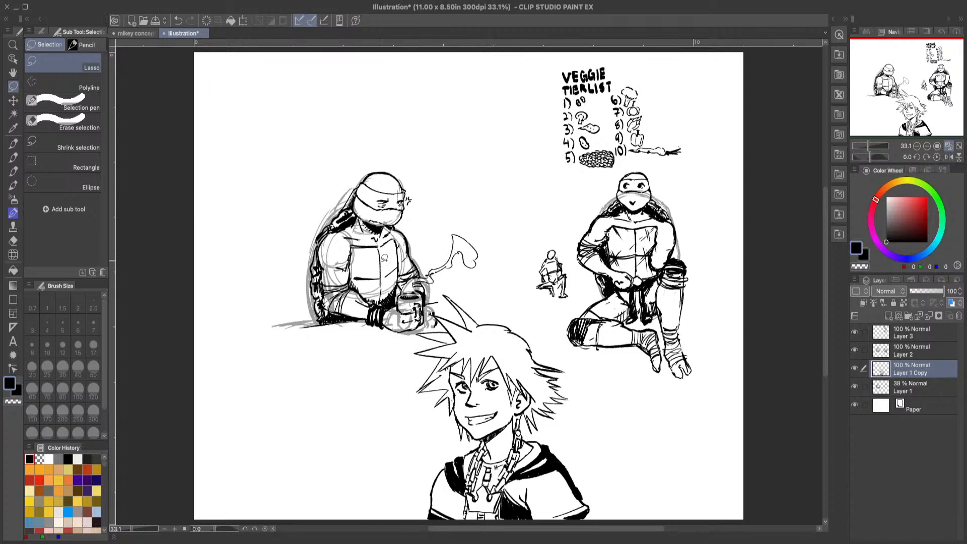
Step: Erase stray marks along the left temple and cheek contour of the spiky-haired character
left_click(14, 45)
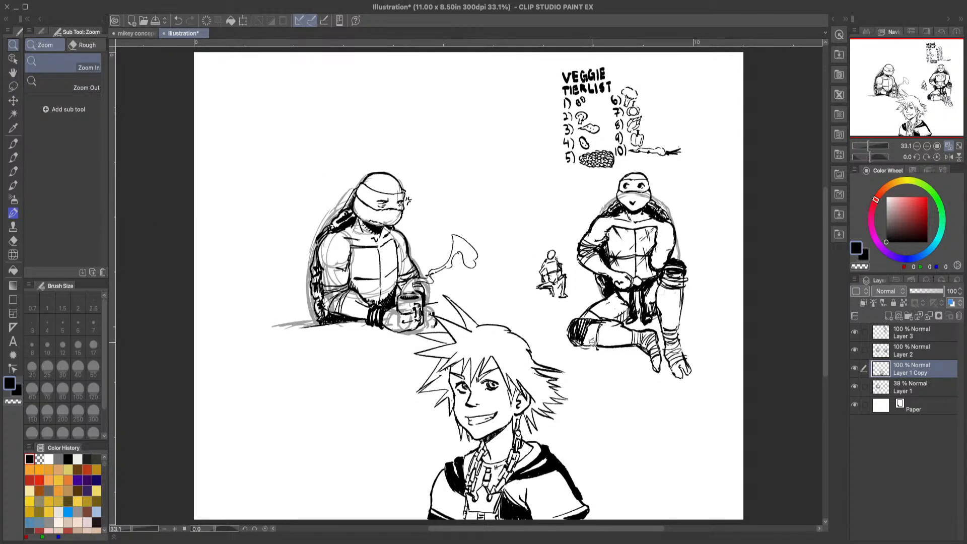
left_click_drag(593, 343, 574, 360)
left_click_drag(536, 415, 585, 381)
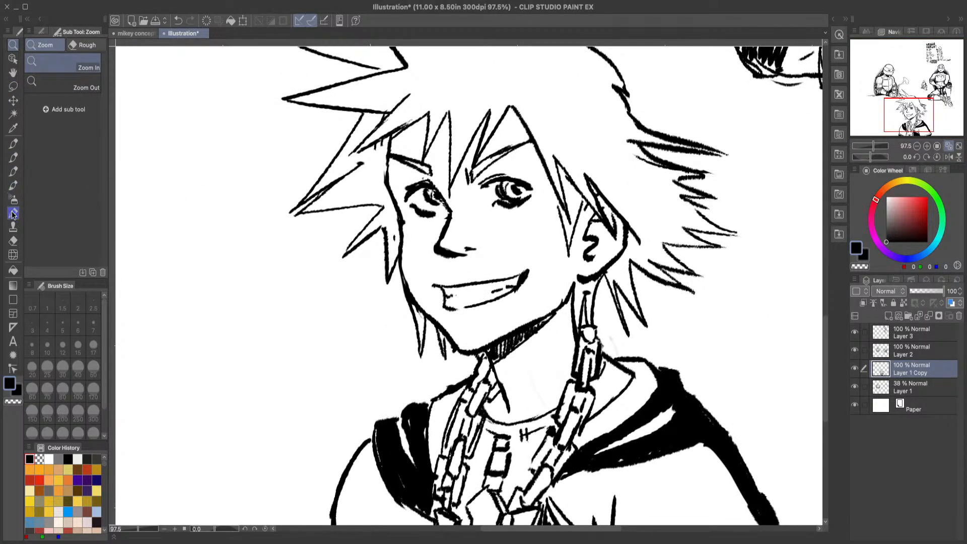
left_click(14, 240)
mouse_move(408, 149)
left_mouse_down()
mouse_move(370, 151)
mouse_move(386, 146)
left_mouse_up()
left_click_drag(394, 236, 410, 222)
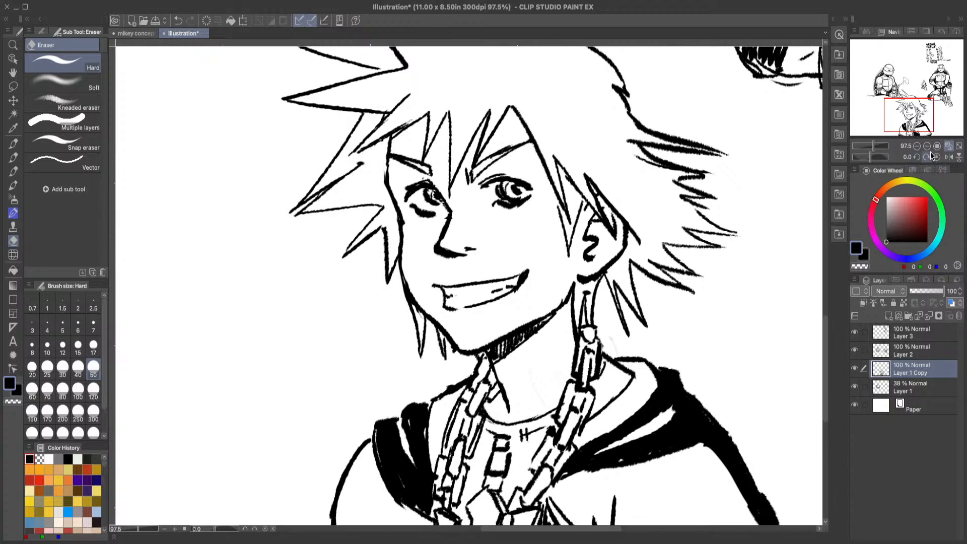
Step: Draw two converging lines as a speech bubble tail pointing at the grinning character's jaw
key("p")
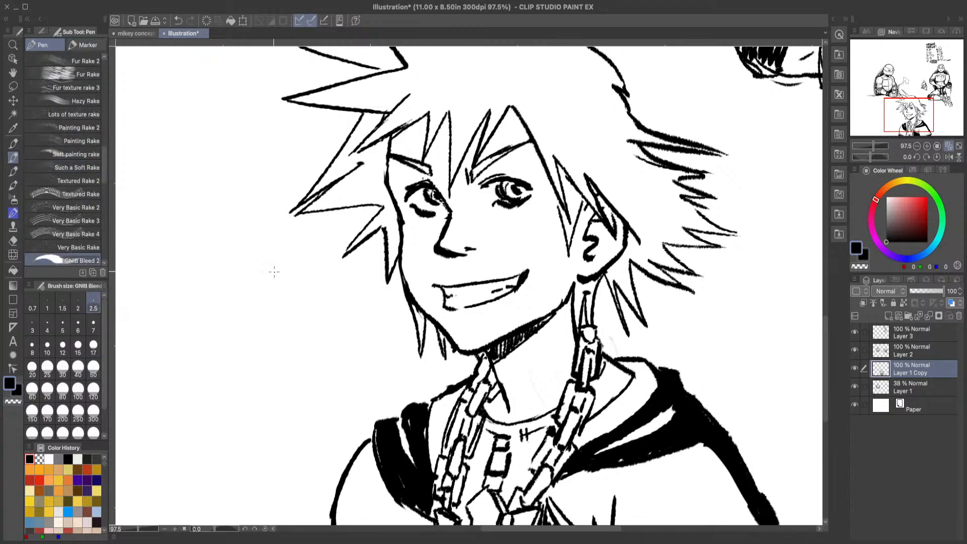
left_click_drag(397, 316, 243, 329)
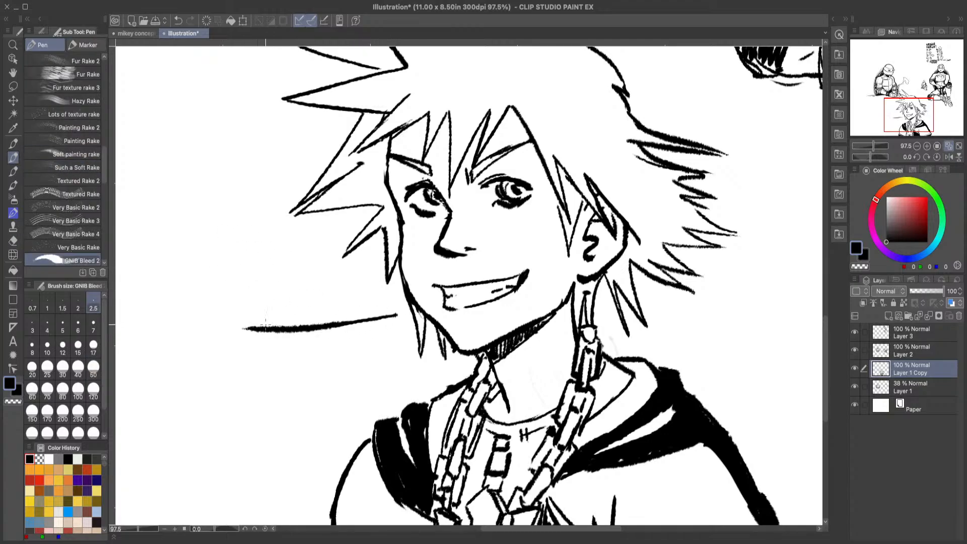
left_click_drag(395, 316, 284, 357)
Step: Hand-letter "MY FRIENDS" on two slanted lines beside the speech bubble tail
left_click_drag(148, 330, 179, 300)
left_click_drag(183, 273, 192, 308)
left_click_drag(129, 360, 141, 383)
mouse_move(128, 359)
left_mouse_down()
mouse_move(137, 351)
mouse_move(143, 359)
left_mouse_up()
mouse_move(144, 352)
left_mouse_down()
mouse_move(159, 373)
mouse_move(157, 357)
mouse_move(169, 362)
left_mouse_up()
mouse_move(158, 338)
left_mouse_down()
mouse_move(174, 360)
mouse_move(182, 355)
left_mouse_up()
left_click_drag(165, 336, 182, 332)
mouse_move(181, 353)
left_mouse_down()
mouse_move(190, 341)
mouse_move(195, 354)
left_mouse_up()
mouse_move(183, 330)
left_mouse_down()
mouse_move(207, 337)
mouse_move(194, 322)
left_mouse_up()
left_click_drag(201, 318, 217, 333)
left_click_drag(233, 292, 228, 320)
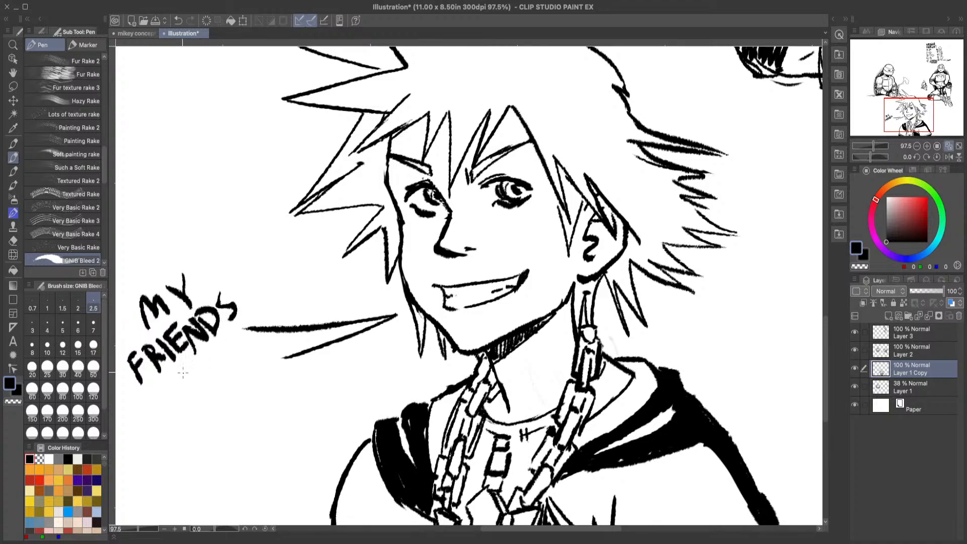
Step: Hand-letter "R MY" and "POWER" on two slanted lines below the word FRIENDS
left_click_drag(154, 385, 162, 405)
mouse_move(153, 383)
left_mouse_down()
mouse_move(183, 400)
mouse_move(199, 358)
mouse_move(223, 365)
mouse_move(229, 357)
left_mouse_up()
left_click_drag(239, 349, 227, 365)
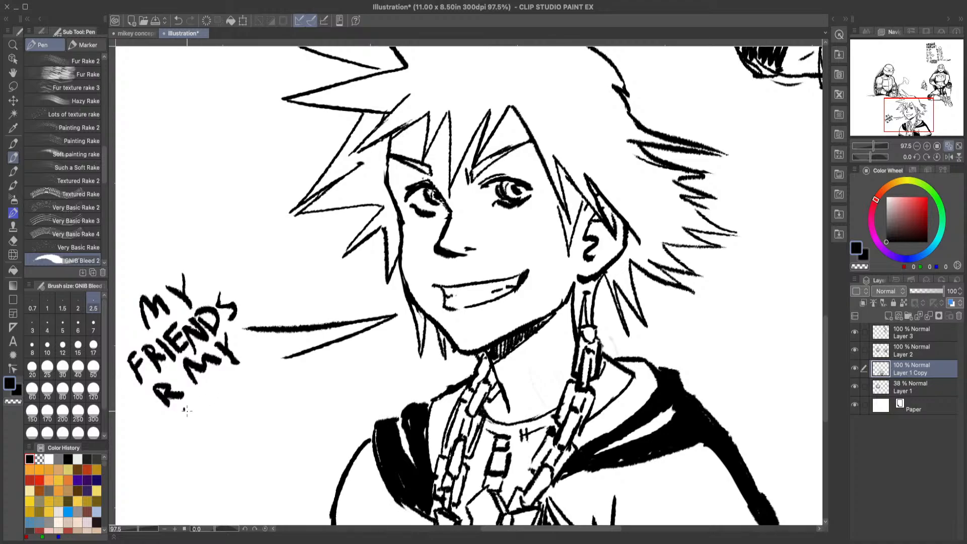
left_click_drag(186, 410, 197, 429)
left_click_drag(185, 406, 203, 417)
mouse_move(203, 398)
left_mouse_down()
mouse_move(214, 414)
mouse_move(212, 395)
mouse_move(236, 396)
mouse_move(227, 374)
mouse_move(235, 380)
mouse_move(236, 368)
mouse_move(244, 391)
left_mouse_up()
left_click_drag(240, 389, 248, 364)
left_click_drag(245, 360, 265, 375)
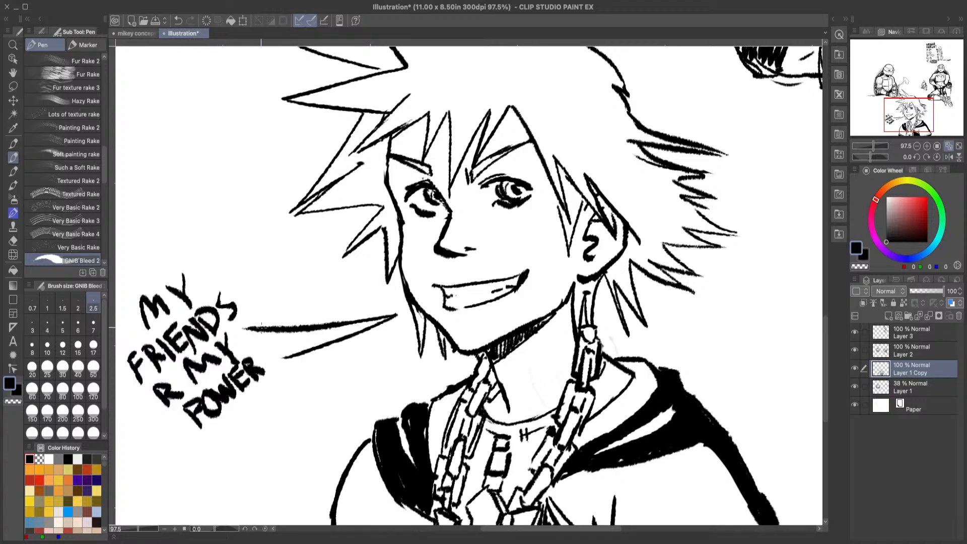
Step: Draw a round speech bubble outline around the lettering and erase the lines overlapping where the tail joins
mouse_move(274, 324)
left_mouse_down()
mouse_move(196, 269)
mouse_move(126, 292)
mouse_move(175, 440)
mouse_move(250, 431)
mouse_move(297, 356)
left_mouse_up()
left_click(14, 241)
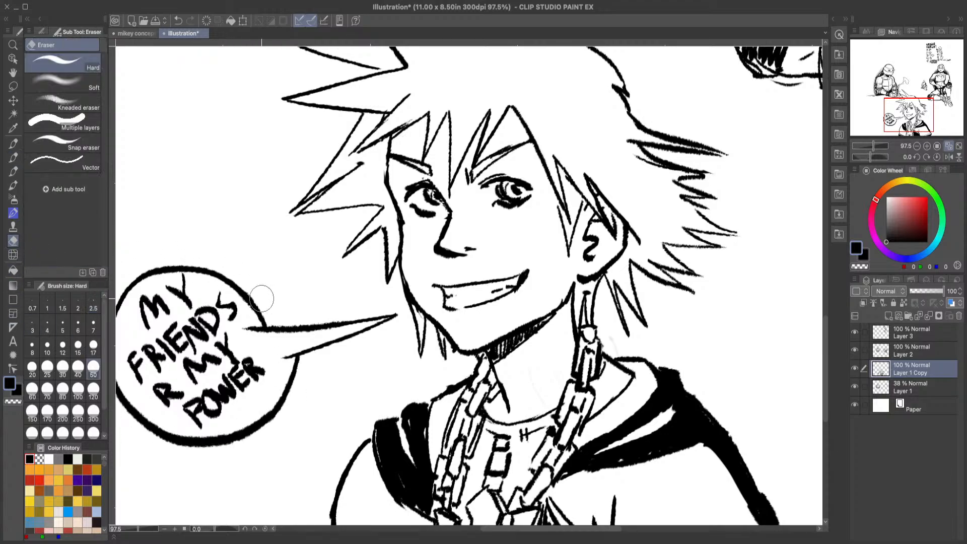
left_click_drag(247, 326, 285, 354)
left_click(949, 146)
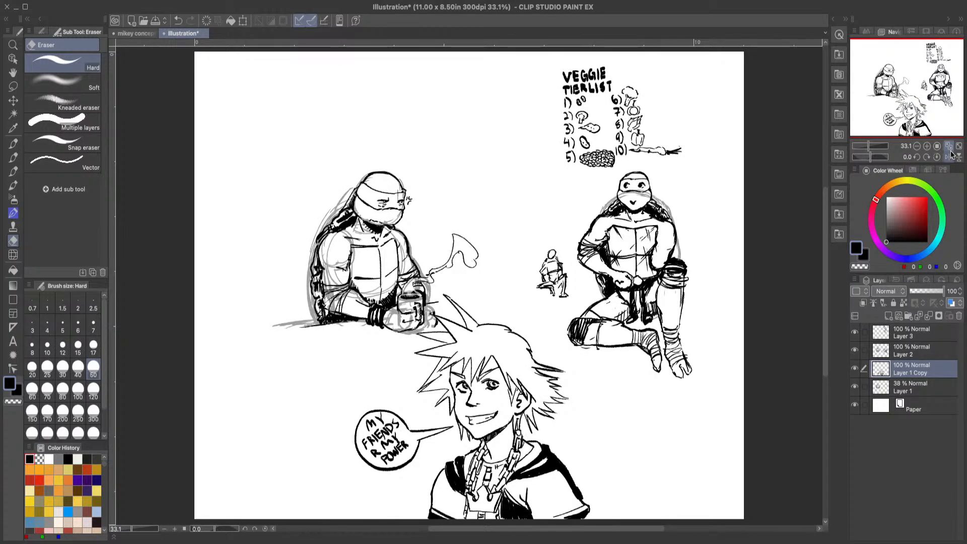
Step: Sketch a bird's head crown and long pointed beak in the blank area above the left turtle
left_click(13, 46)
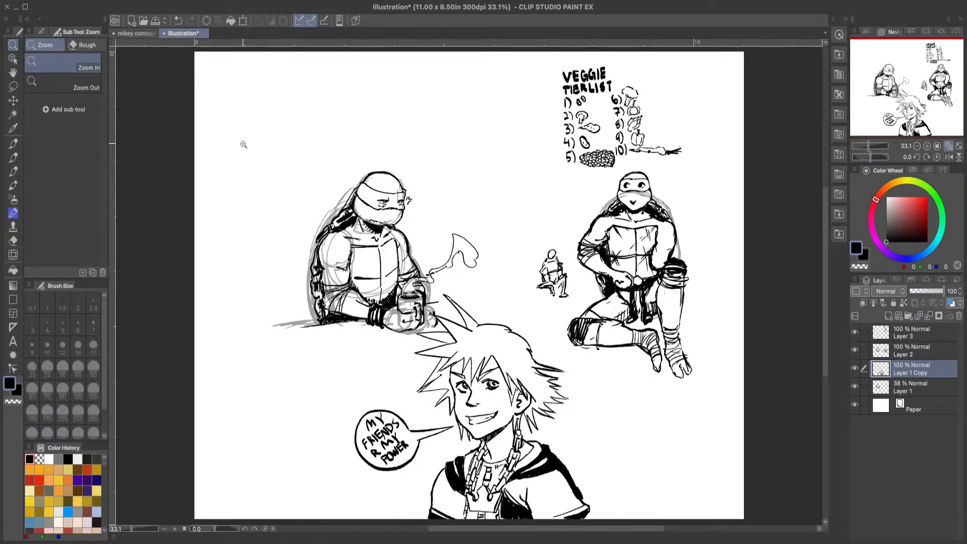
left_click_drag(228, 58, 235, 168)
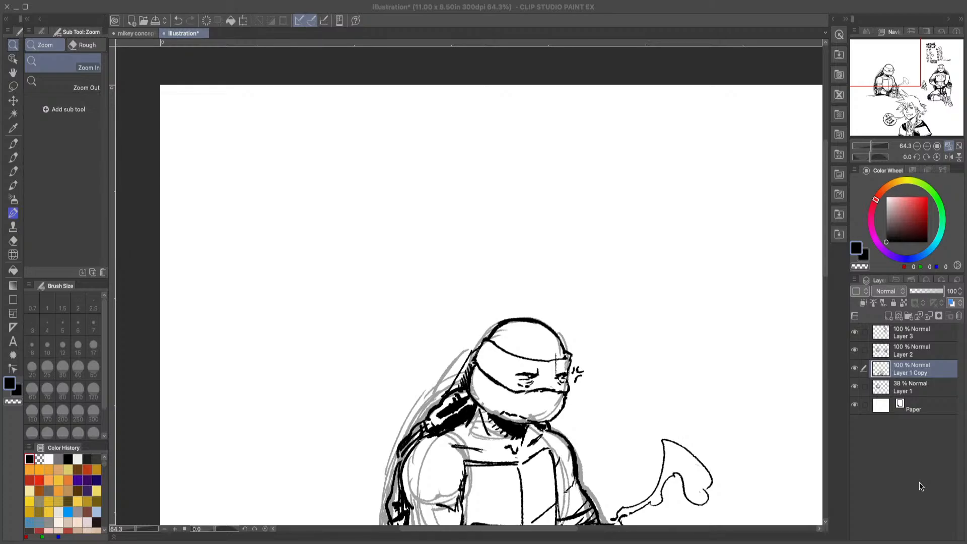
left_click(945, 470)
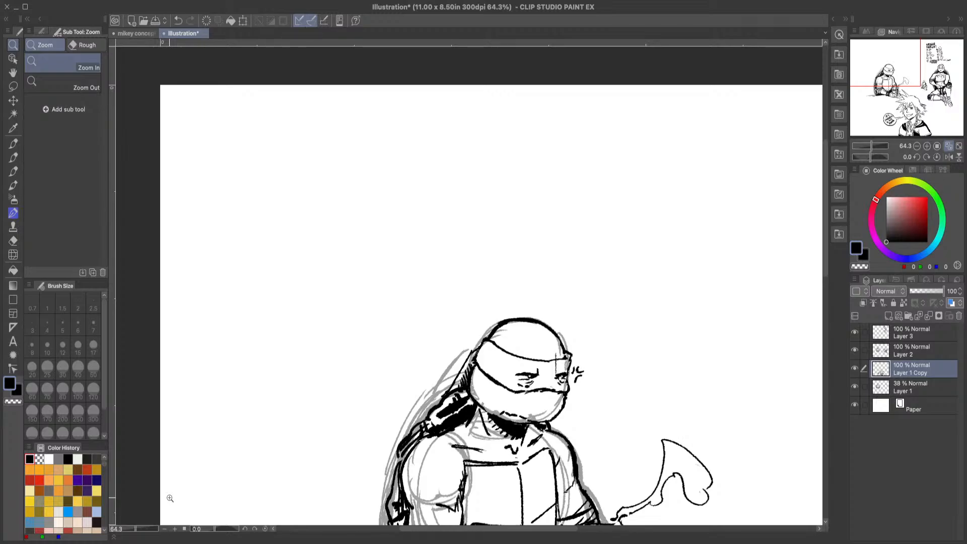
key("p")
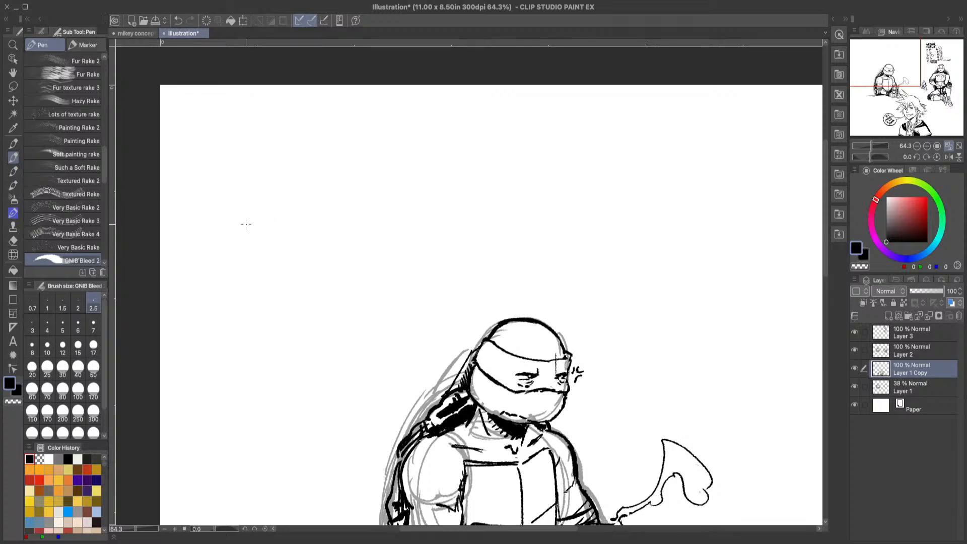
mouse_move(245, 227)
left_mouse_down()
mouse_move(243, 199)
mouse_move(258, 167)
mouse_move(285, 148)
mouse_move(441, 162)
left_mouse_up()
left_click(179, 21)
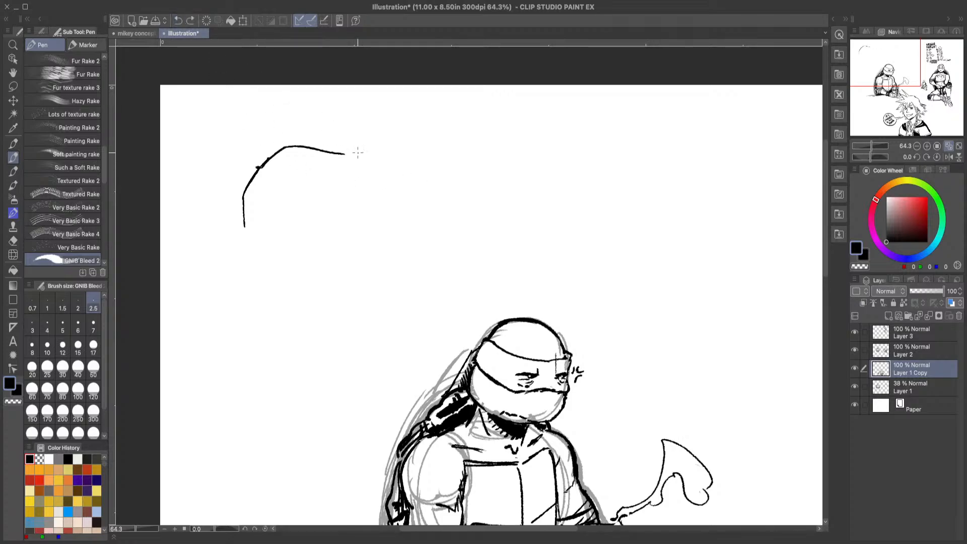
left_click_drag(348, 154, 418, 155)
left_click(178, 21)
mouse_move(346, 154)
left_mouse_down()
mouse_move(423, 170)
mouse_move(380, 172)
mouse_move(331, 212)
left_mouse_up()
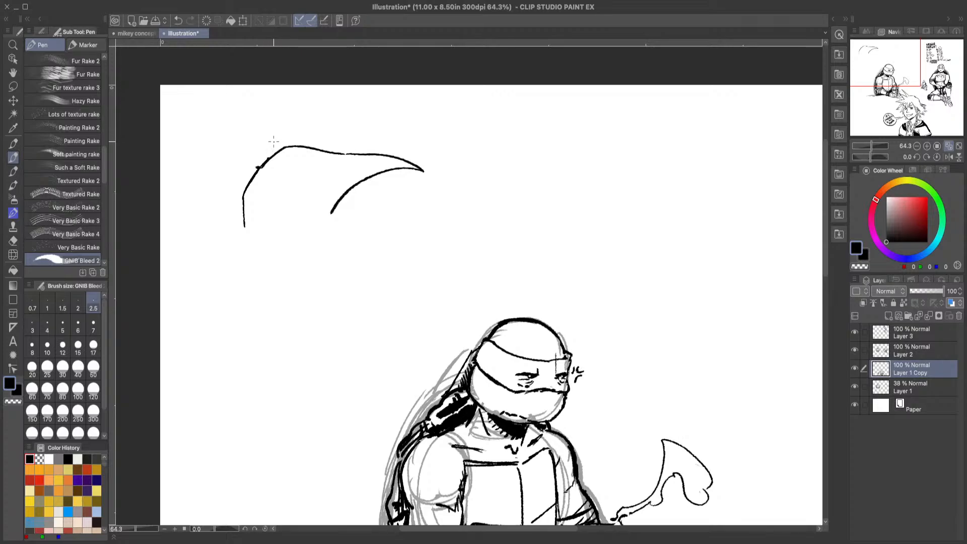
left_click_drag(292, 169, 285, 177)
key("ctrl+z")
key("ctrl+z")
Step: Draw the beak's mouth line, nostril mark and jagged base, erasing and redrawing the edge where it meets the face
left_click_drag(342, 157, 331, 168)
mouse_move(332, 172)
left_mouse_down()
mouse_move(329, 192)
mouse_move(368, 165)
mouse_move(407, 163)
left_mouse_up()
left_click(178, 20)
left_click_drag(401, 170, 339, 184)
left_click_drag(343, 179, 339, 183)
key("e")
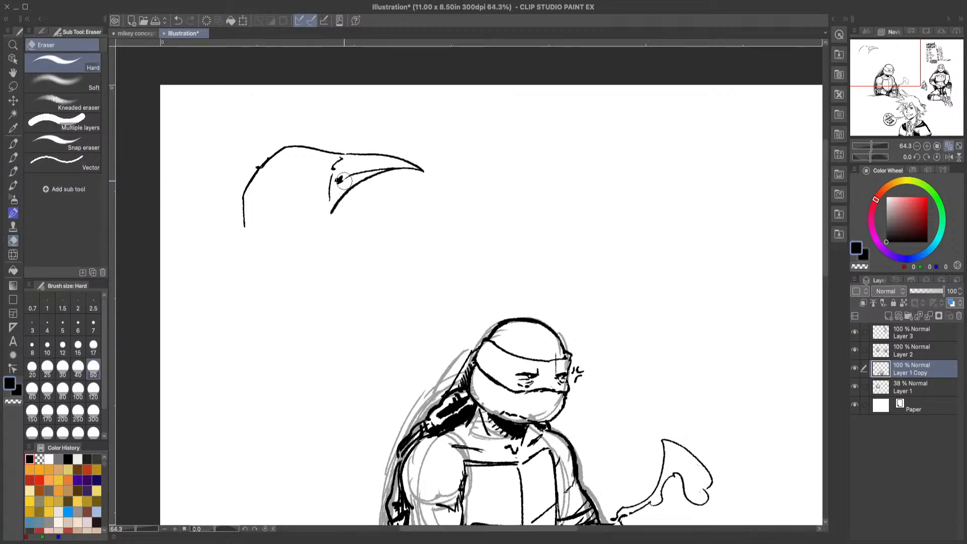
mouse_move(343, 181)
left_mouse_down()
mouse_move(324, 198)
mouse_move(326, 211)
left_mouse_up()
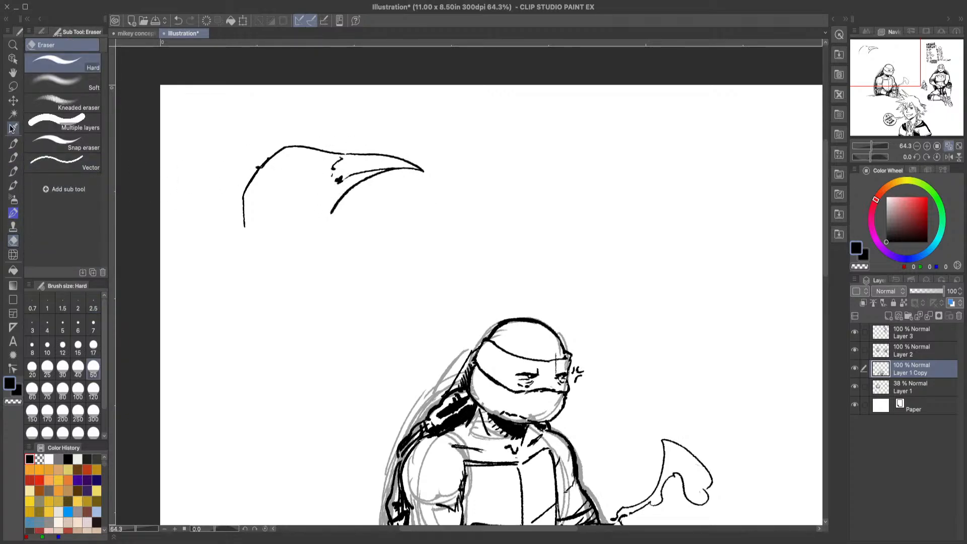
left_click(13, 157)
left_click_drag(329, 172, 330, 197)
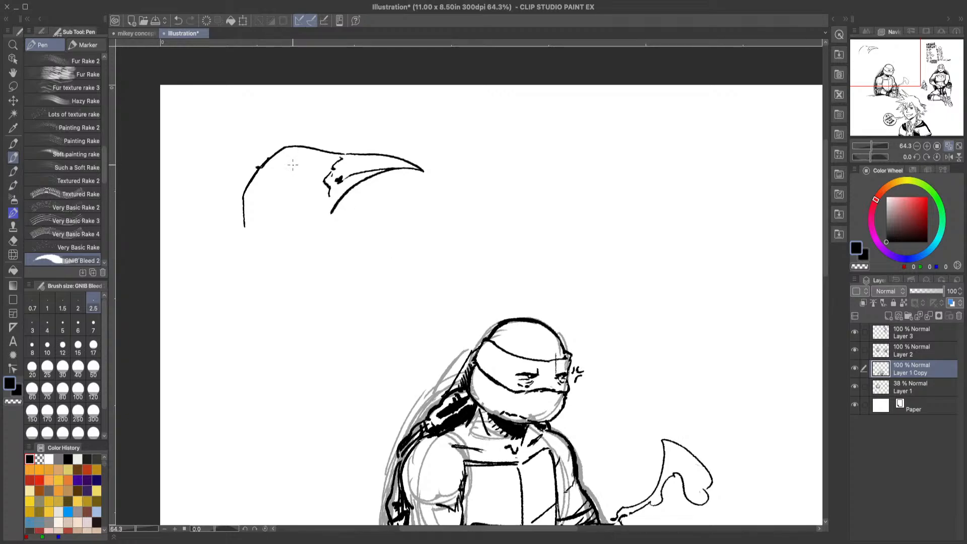
Step: Draw the bird's eye and brow, the front and back of its neck, and the collar line across it
mouse_move(293, 165)
left_mouse_down()
mouse_move(299, 183)
mouse_move(287, 174)
mouse_move(295, 157)
mouse_move(279, 170)
mouse_move(302, 154)
left_mouse_up()
left_click_drag(332, 201, 337, 286)
scroll(504, 277, "down", 3)
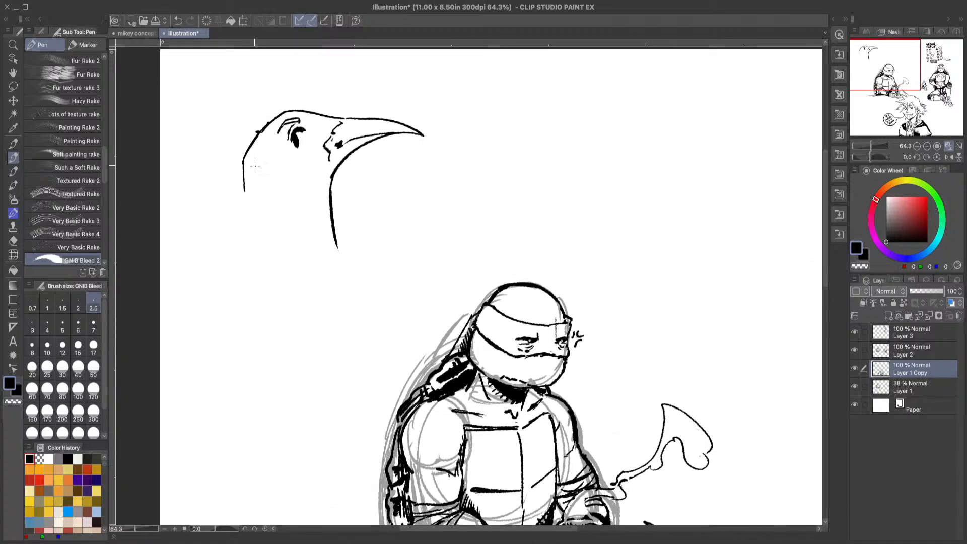
mouse_move(245, 192)
left_mouse_down()
mouse_move(246, 245)
mouse_move(225, 219)
mouse_move(330, 230)
left_mouse_up()
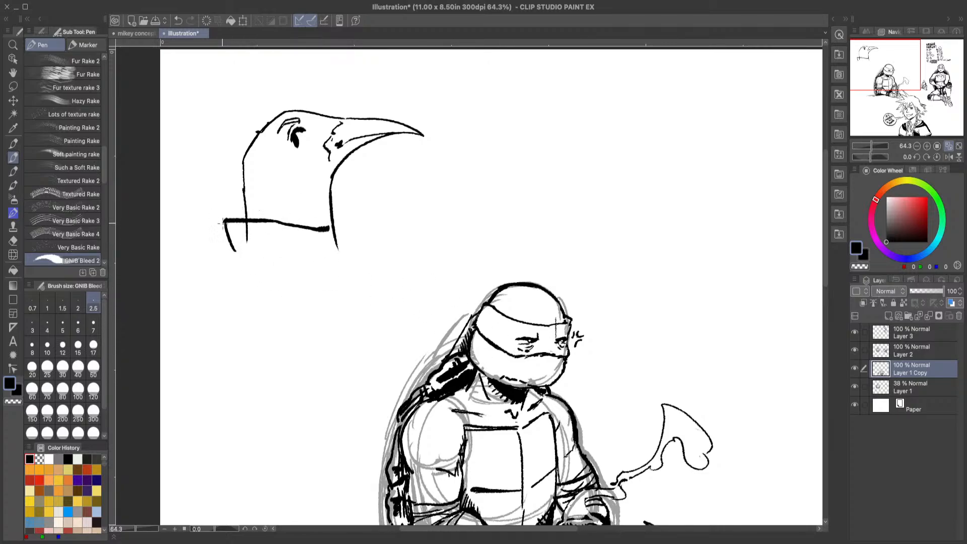
Step: Draw the raised collar flaps on both sides of the bird's neck and erase the excess lines around the left flap
mouse_move(223, 222)
left_mouse_down()
mouse_move(240, 211)
mouse_move(248, 239)
mouse_move(234, 224)
left_mouse_up()
left_click(14, 240)
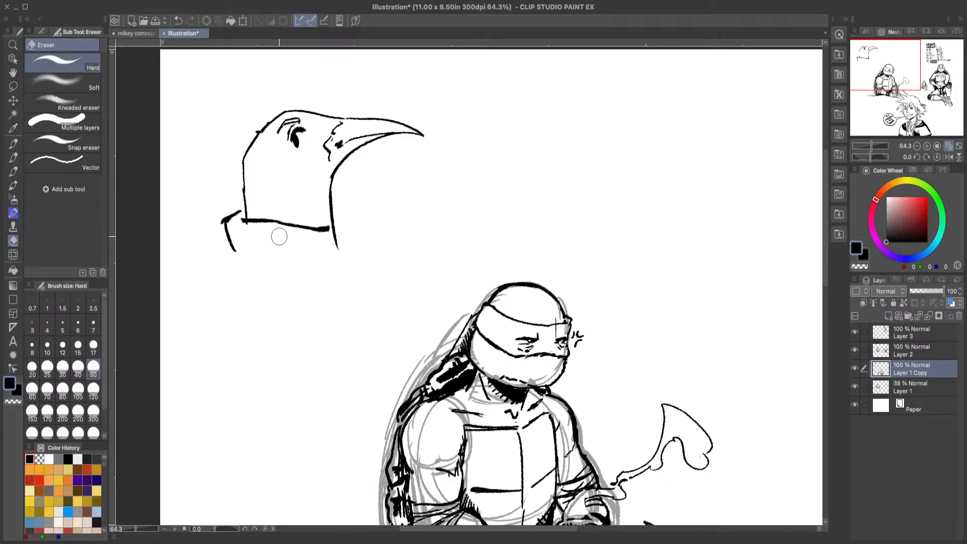
left_click(13, 158)
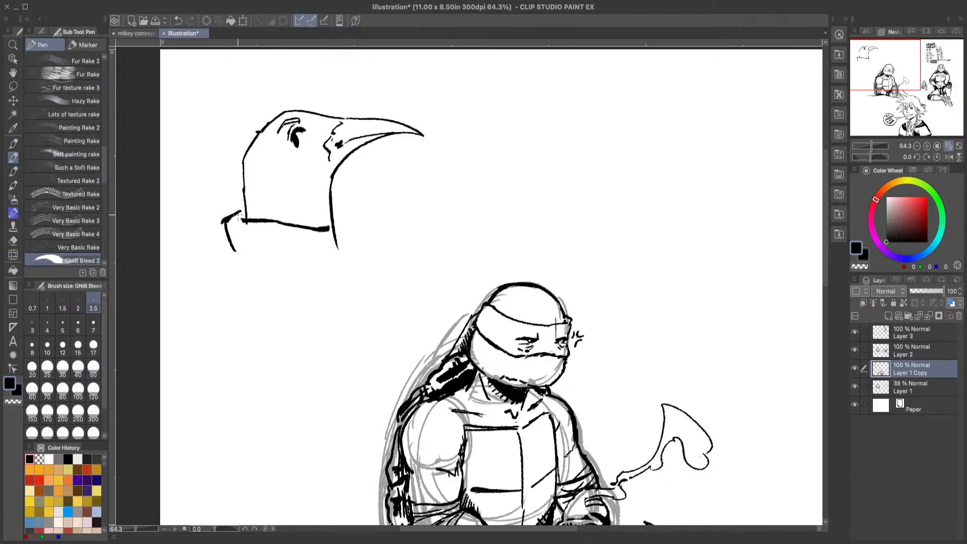
left_click_drag(244, 222, 247, 214)
mouse_move(332, 204)
left_mouse_down()
mouse_move(363, 206)
mouse_move(360, 247)
mouse_move(375, 222)
left_mouse_up()
Step: Draw the bird's jacket back, curved lower hem and waistband outline, with an angled elbow mark inside the torso
mouse_move(271, 335)
left_mouse_down()
mouse_move(295, 309)
mouse_move(311, 330)
left_mouse_up()
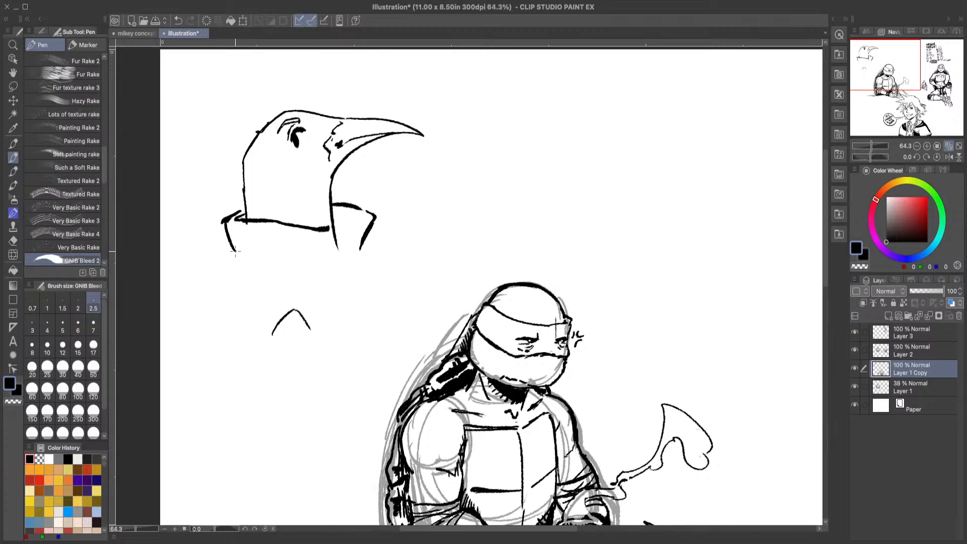
mouse_move(234, 251)
left_mouse_down()
mouse_move(222, 378)
mouse_move(235, 389)
mouse_move(346, 380)
left_mouse_up()
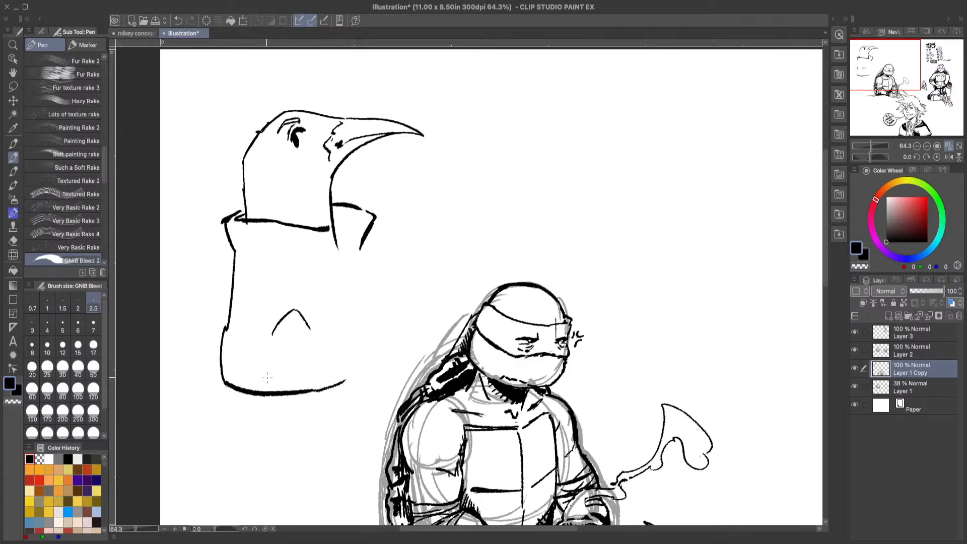
left_click_drag(229, 391, 234, 413)
left_click_drag(237, 413, 359, 396)
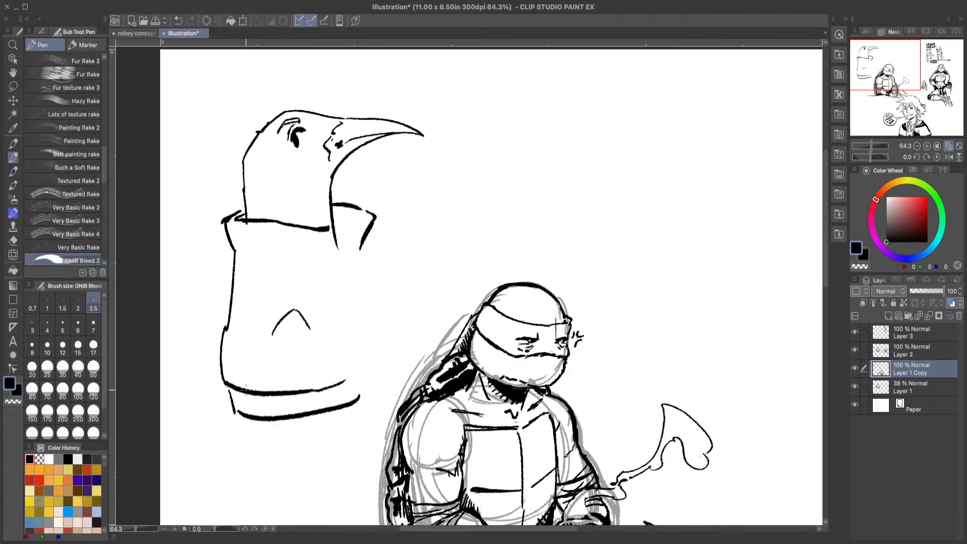
Step: Fill the jacket's waistband with short vertical ribbing lines from the back to the front edge
left_click_drag(240, 392, 255, 415)
mouse_move(255, 393)
left_mouse_down()
mouse_move(262, 415)
mouse_move(277, 414)
left_mouse_up()
mouse_move(277, 395)
left_mouse_down()
mouse_move(295, 376)
mouse_move(300, 413)
left_mouse_up()
left_click_drag(302, 393, 308, 413)
mouse_move(310, 393)
left_mouse_down()
mouse_move(316, 413)
mouse_move(331, 409)
left_mouse_up()
left_click_drag(333, 389, 339, 406)
mouse_move(340, 386)
left_mouse_down()
mouse_move(346, 403)
mouse_move(350, 396)
left_mouse_up()
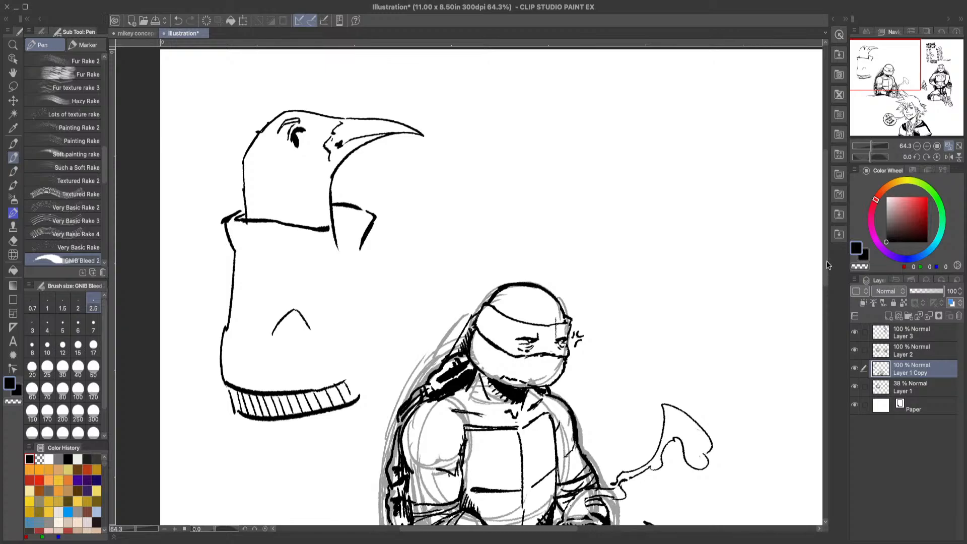
Step: Lasso the whole bird sketch, scale it down slightly, move it higher on the page and deselect it
scroll(826, 278, "down", 2)
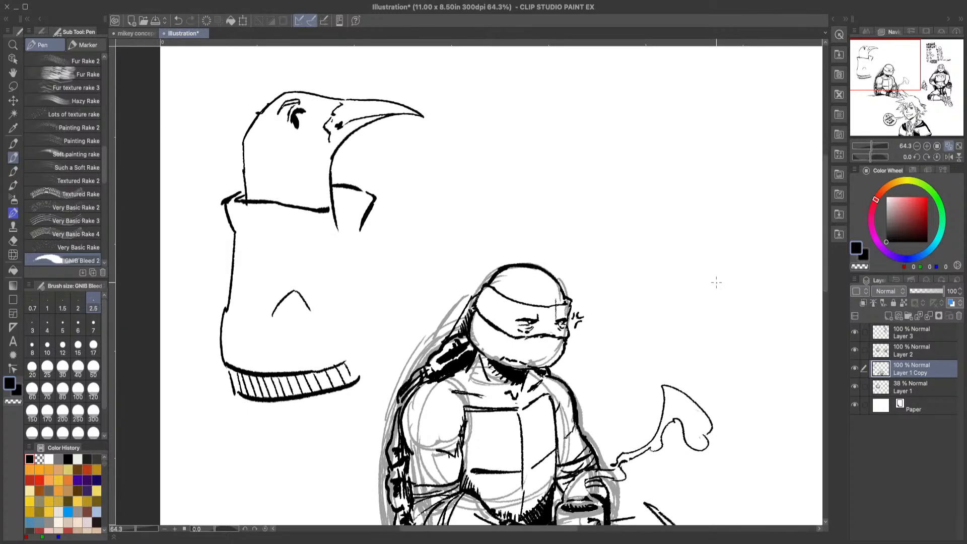
key("m")
mouse_move(202, 128)
left_mouse_down()
mouse_move(260, 81)
mouse_move(391, 76)
mouse_move(503, 148)
mouse_move(396, 249)
mouse_move(370, 383)
mouse_move(291, 439)
mouse_move(185, 382)
mouse_move(200, 255)
left_mouse_up()
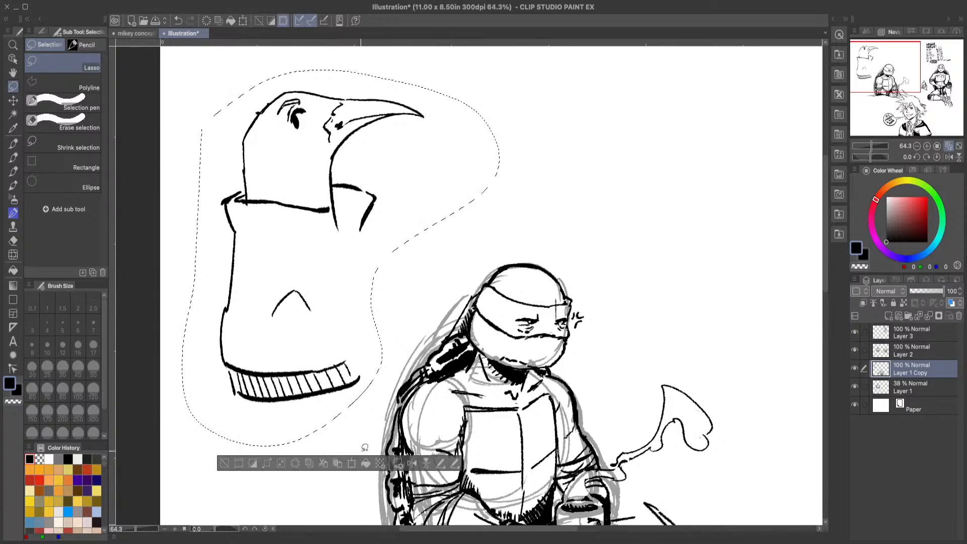
key("ctrl+t")
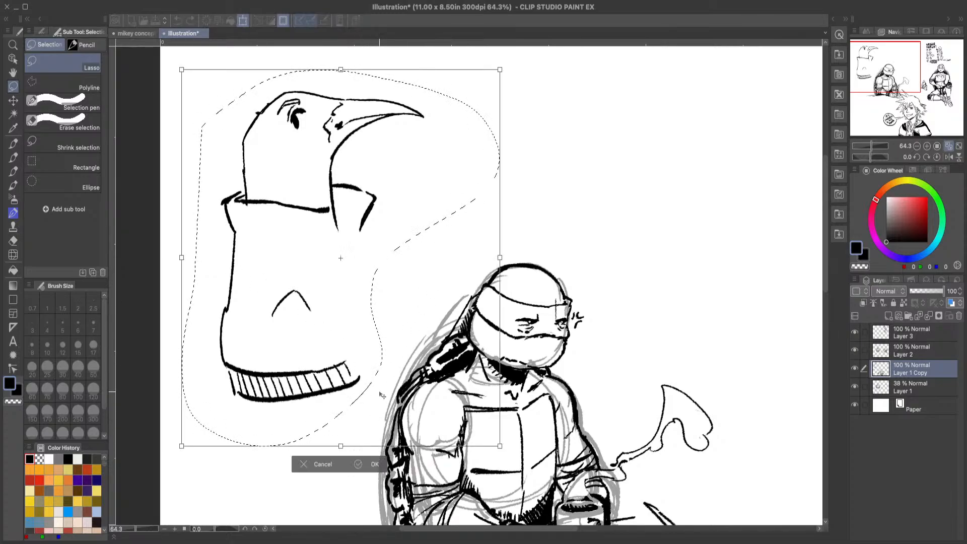
left_click_drag(496, 75, 449, 129)
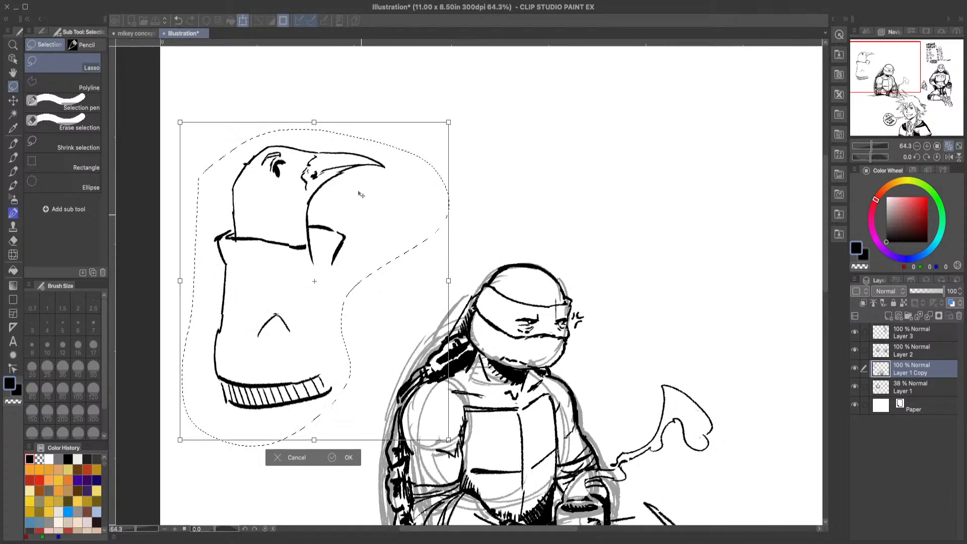
left_click_drag(346, 400, 344, 334)
left_click(347, 398)
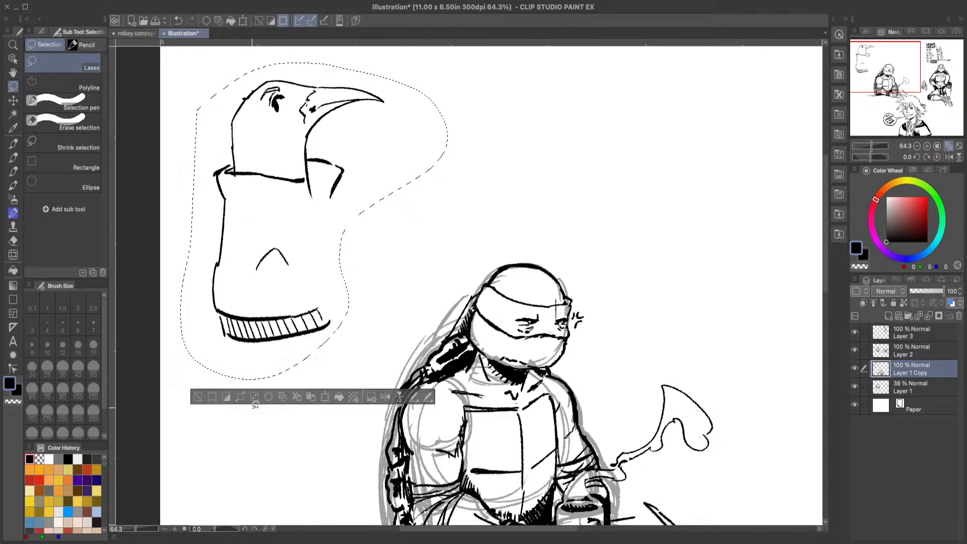
left_click(199, 397)
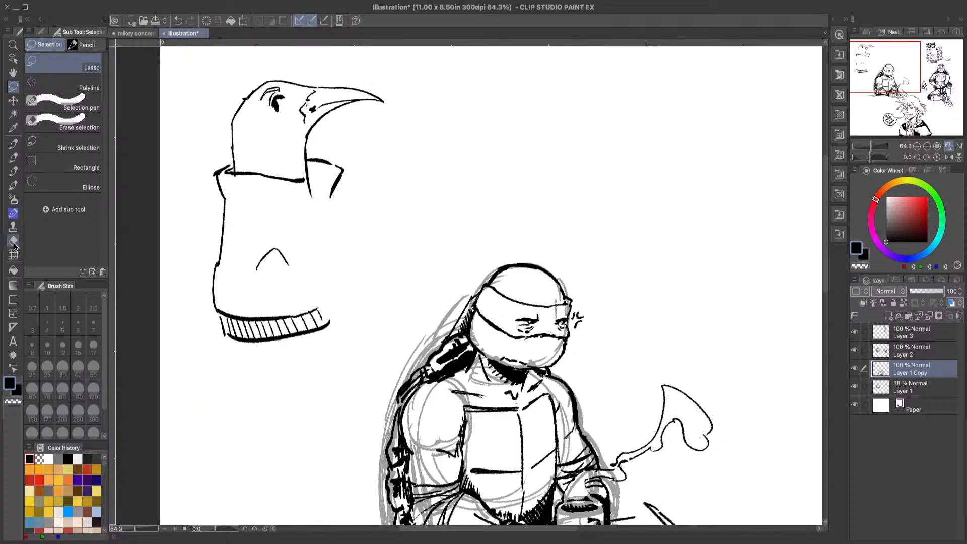
Step: Draw the folded collar's lower edge and front end, trim its overlap, and thicken and crease the far collar flap
left_click(13, 241)
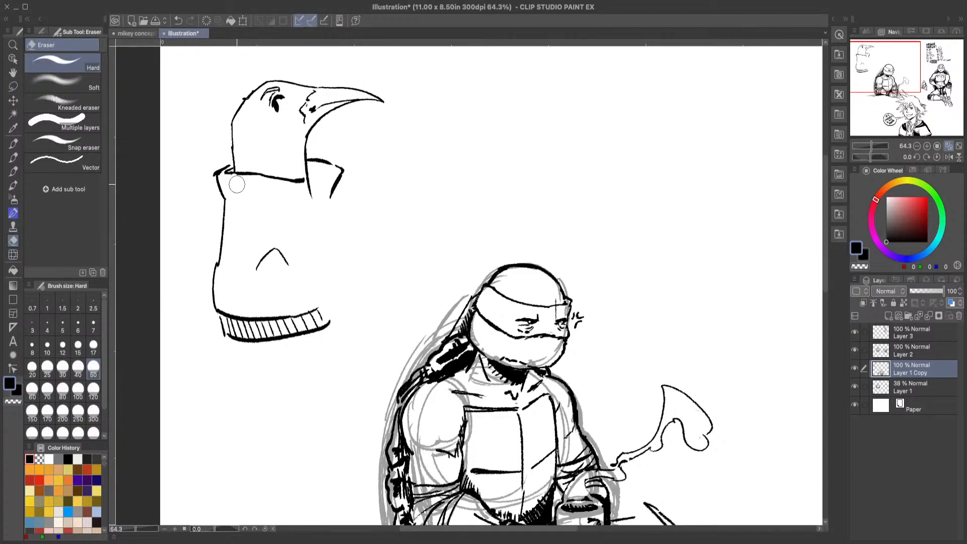
left_click(13, 157)
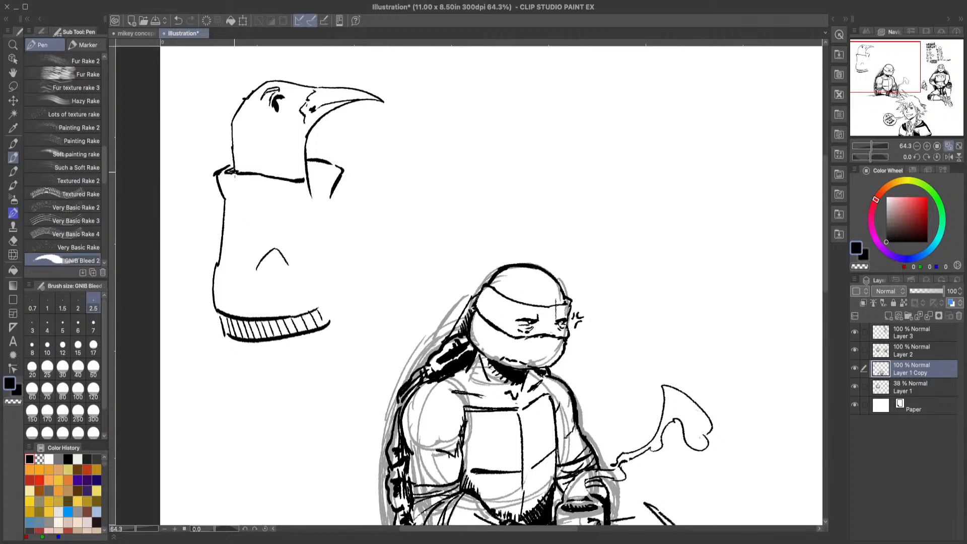
mouse_move(225, 198)
left_mouse_down()
mouse_move(288, 201)
mouse_move(244, 204)
left_mouse_up()
left_click(13, 241)
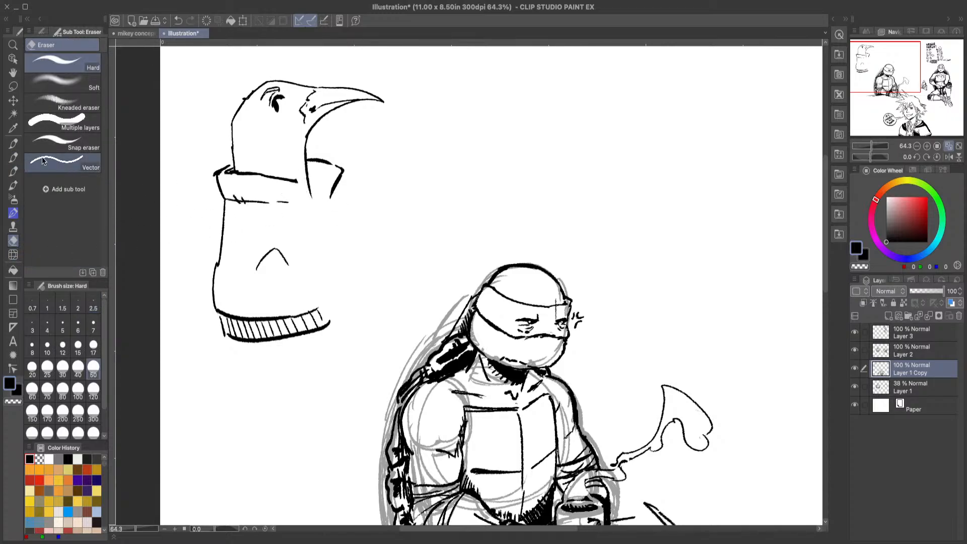
key("p")
left_click_drag(297, 179, 298, 200)
left_click_drag(331, 161, 339, 185)
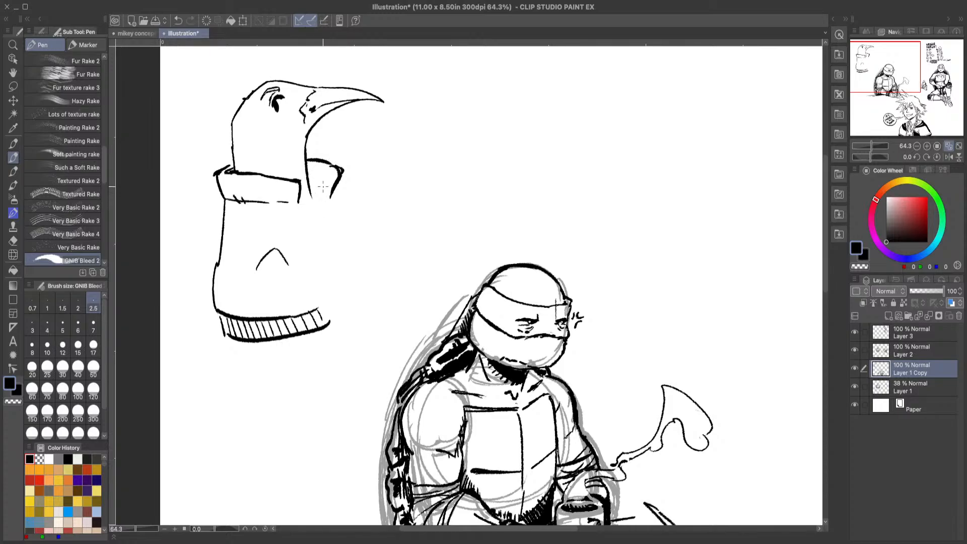
left_click_drag(330, 197, 326, 177)
Step: Erase the angled mark on the torso and draw the bent sleeve with a wrinkled elbow, removing excess crease lines
left_click(13, 240)
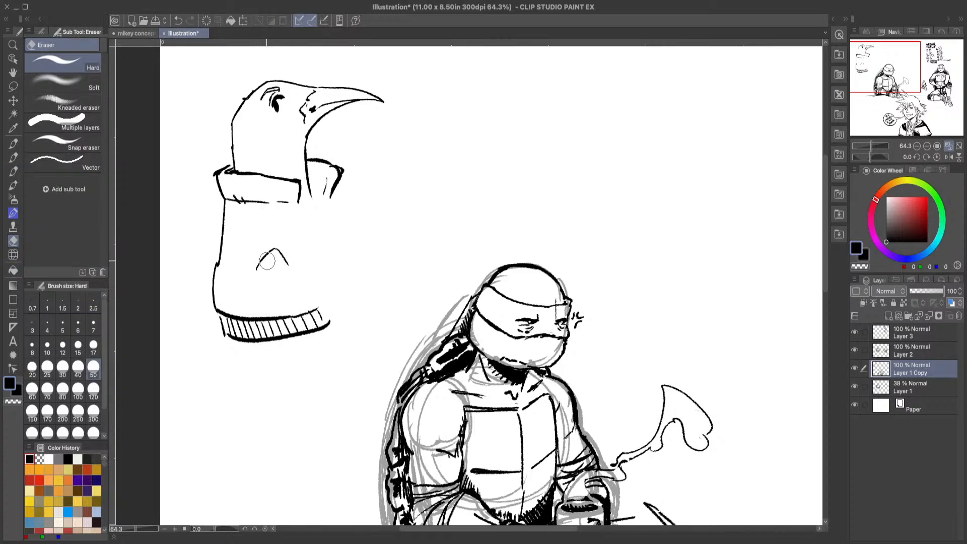
left_click_drag(267, 260, 291, 264)
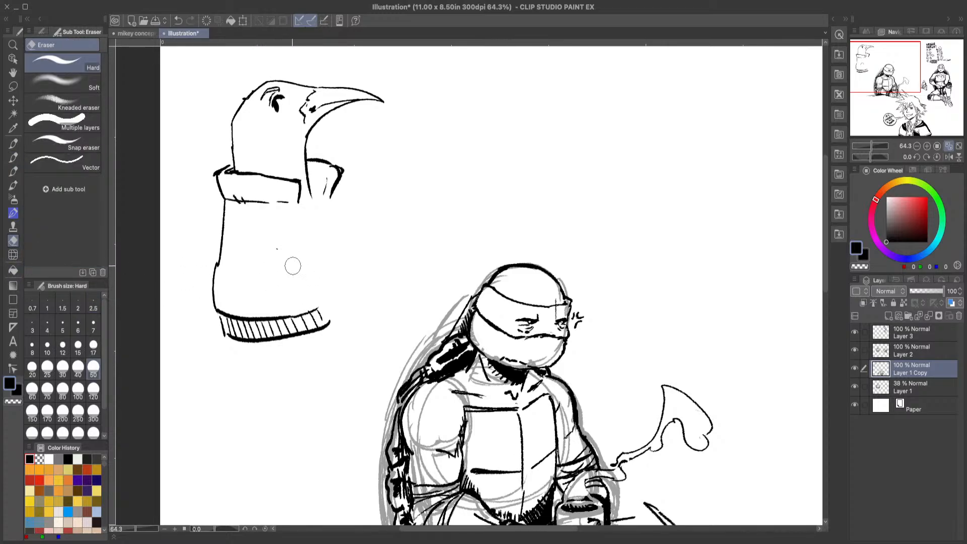
left_click(14, 157)
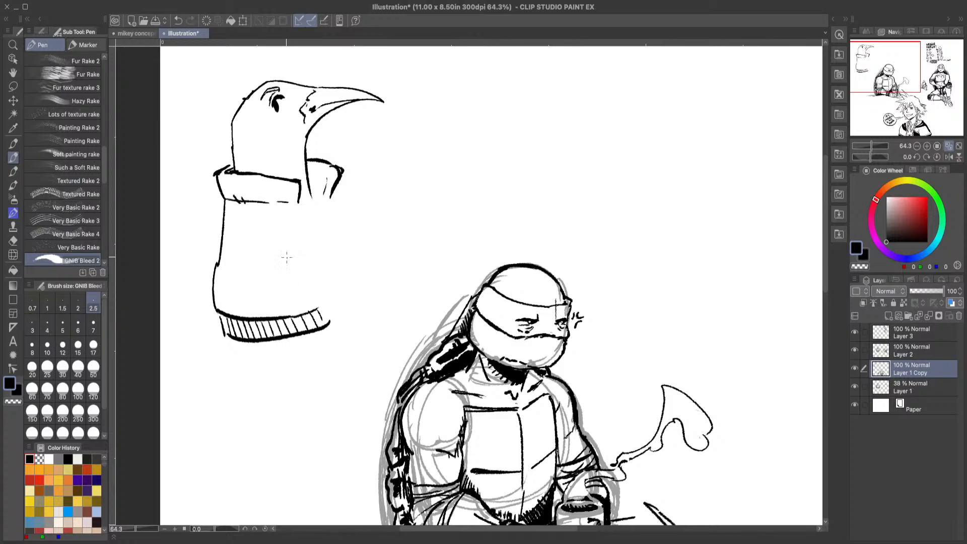
mouse_move(260, 278)
left_mouse_down()
mouse_move(287, 266)
mouse_move(274, 263)
mouse_move(288, 266)
left_mouse_up()
mouse_move(266, 265)
left_mouse_down()
mouse_move(271, 254)
mouse_move(283, 257)
mouse_move(341, 290)
left_mouse_up()
left_click_drag(264, 285, 337, 321)
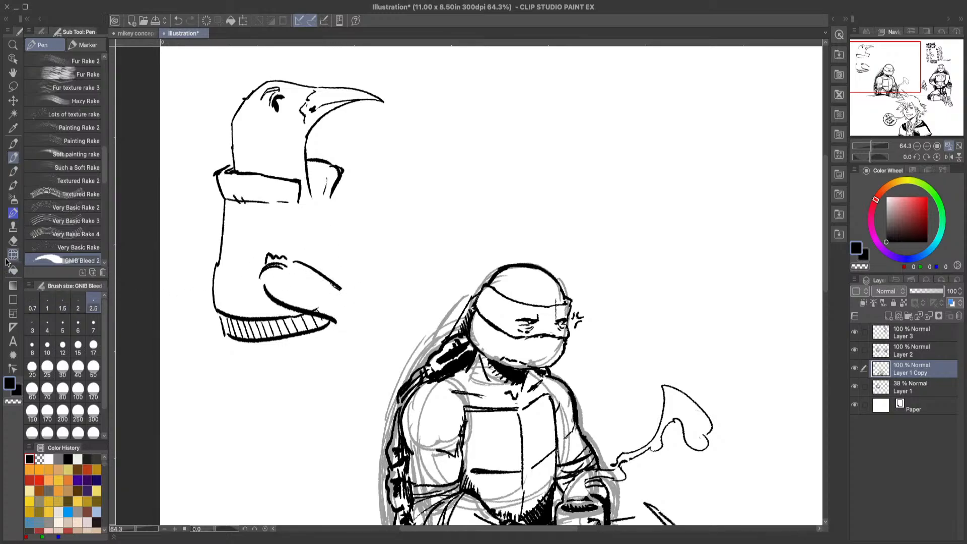
key("e")
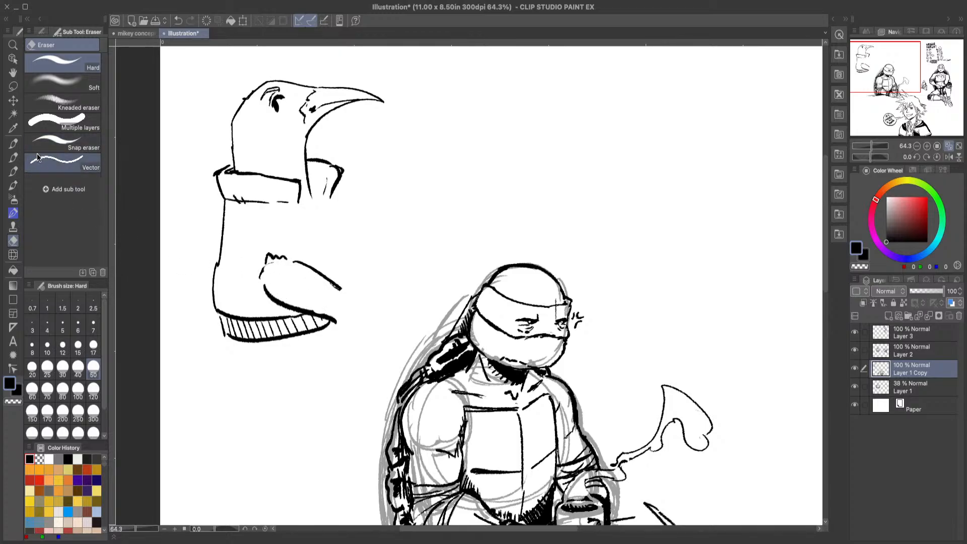
key("p")
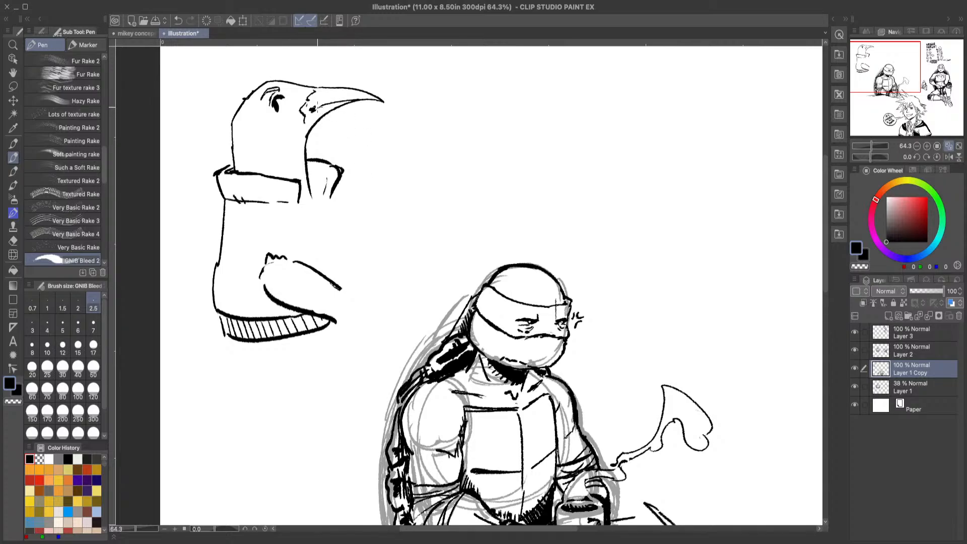
Step: Touch up the beak and draw a pointed marking across the bird's neck, undoing and redrawing its rear curve
mouse_move(313, 111)
left_mouse_down()
mouse_move(329, 95)
mouse_move(361, 100)
left_mouse_up()
mouse_move(302, 159)
left_mouse_down()
mouse_move(271, 121)
mouse_move(245, 157)
left_mouse_up()
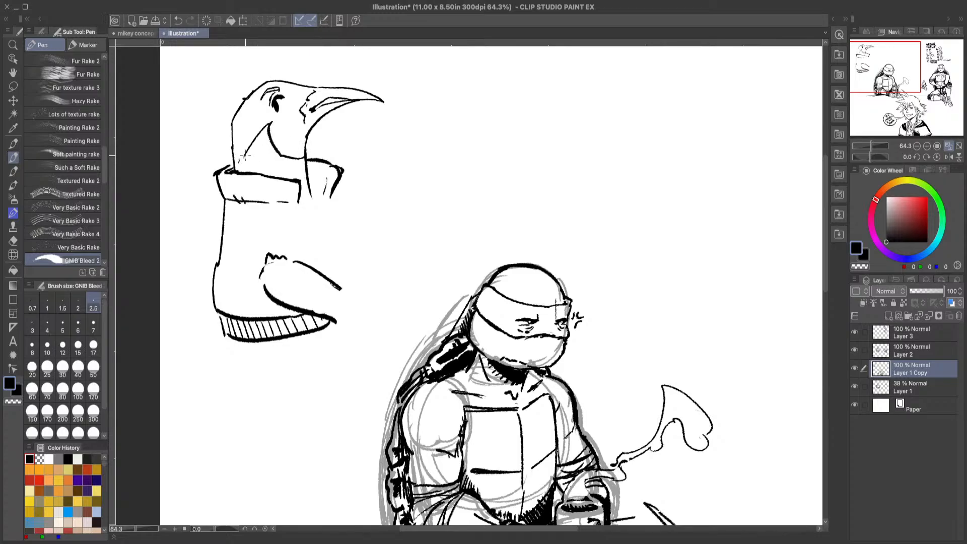
left_click(178, 22)
mouse_move(241, 172)
left_mouse_down()
mouse_move(287, 132)
mouse_move(283, 146)
mouse_move(302, 160)
left_mouse_up()
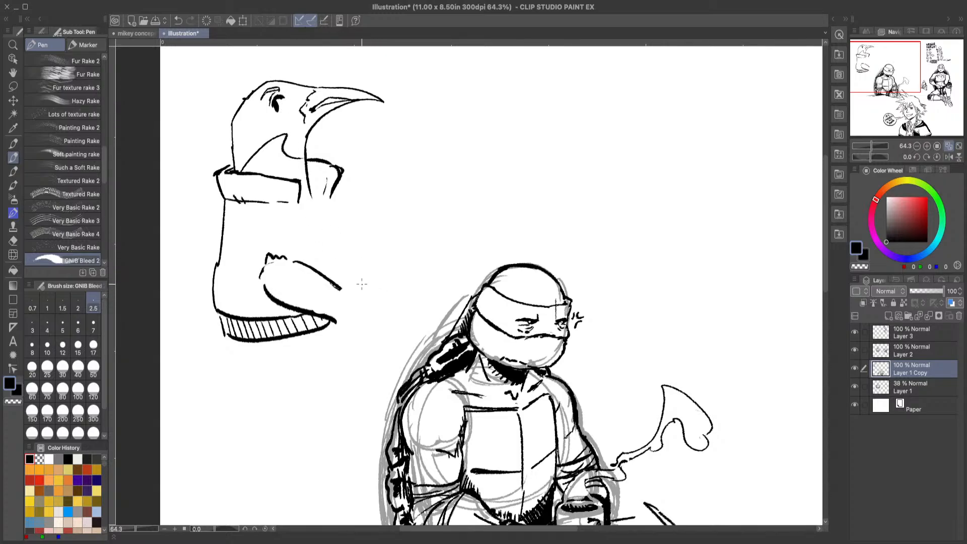
Step: Draw the jacket's open front edges down from the collar and add the folded cuff at the sleeve's end
left_click_drag(314, 189, 340, 256)
left_click_drag(302, 204, 331, 270)
mouse_move(308, 187)
left_mouse_down()
mouse_move(335, 224)
mouse_move(349, 276)
left_mouse_up()
mouse_move(326, 196)
left_mouse_down()
mouse_move(354, 272)
mouse_move(336, 325)
left_mouse_up()
mouse_move(338, 290)
left_mouse_down()
mouse_move(352, 286)
mouse_move(370, 335)
mouse_move(347, 337)
mouse_move(336, 320)
mouse_move(358, 336)
left_mouse_up()
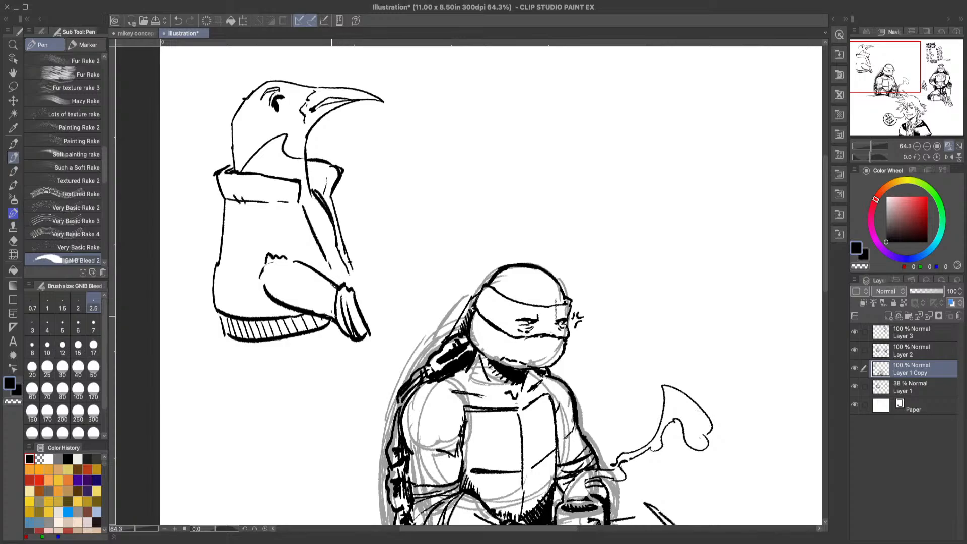
Step: Clean up and redraw the sleeve's elbow, then draw the raised wing tip beyond the cuff with a dark stroke at its end
mouse_move(283, 258)
left_mouse_down()
mouse_move(333, 285)
mouse_move(279, 263)
mouse_move(263, 270)
mouse_move(273, 253)
mouse_move(260, 278)
left_mouse_up()
left_click(13, 240)
left_click(13, 157)
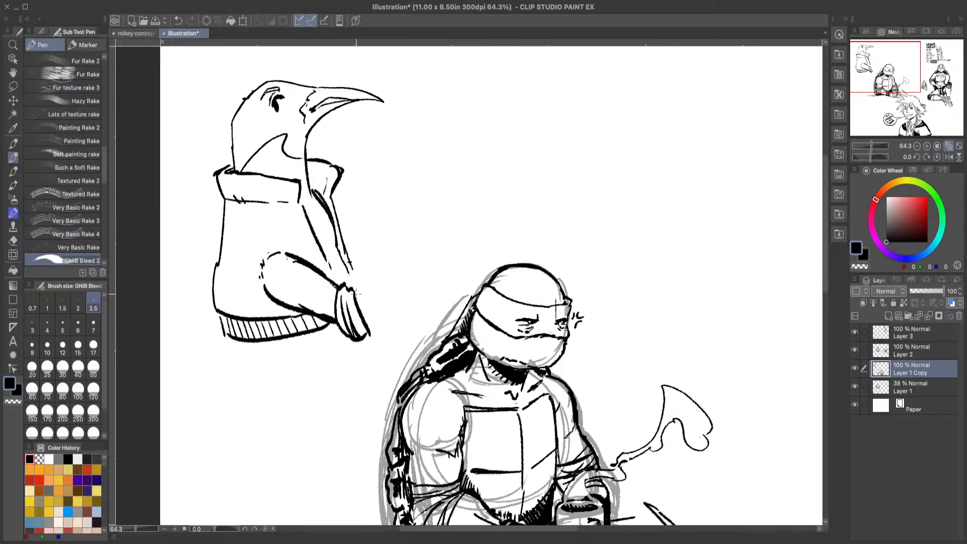
mouse_move(353, 292)
left_mouse_down()
mouse_move(390, 264)
mouse_move(428, 249)
mouse_move(435, 260)
mouse_move(371, 334)
left_mouse_up()
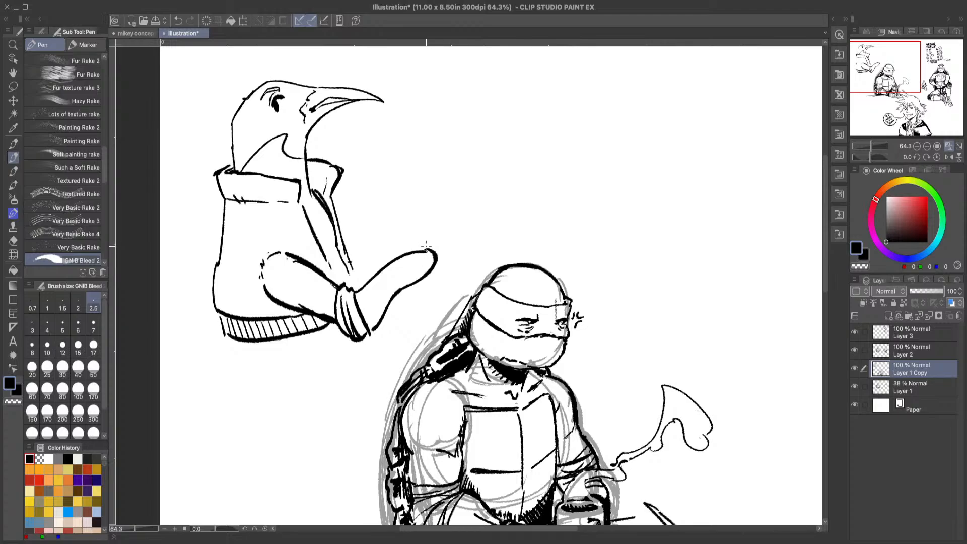
left_click_drag(425, 248, 438, 229)
Step: Draw zipper bands and dark fold lines along the jacket's open front, undoing the extra stroke on the collar
left_click_drag(328, 272, 338, 283)
left_click_drag(304, 203, 338, 283)
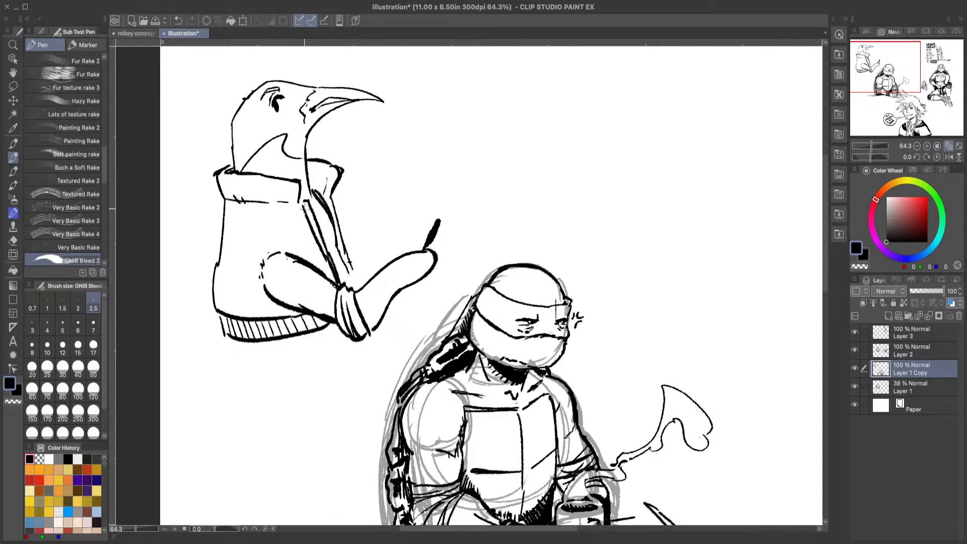
left_click_drag(304, 204, 325, 239)
mouse_move(333, 196)
left_mouse_down()
mouse_move(364, 248)
mouse_move(354, 248)
mouse_move(347, 216)
mouse_move(361, 280)
left_mouse_up()
left_click_drag(328, 233, 355, 285)
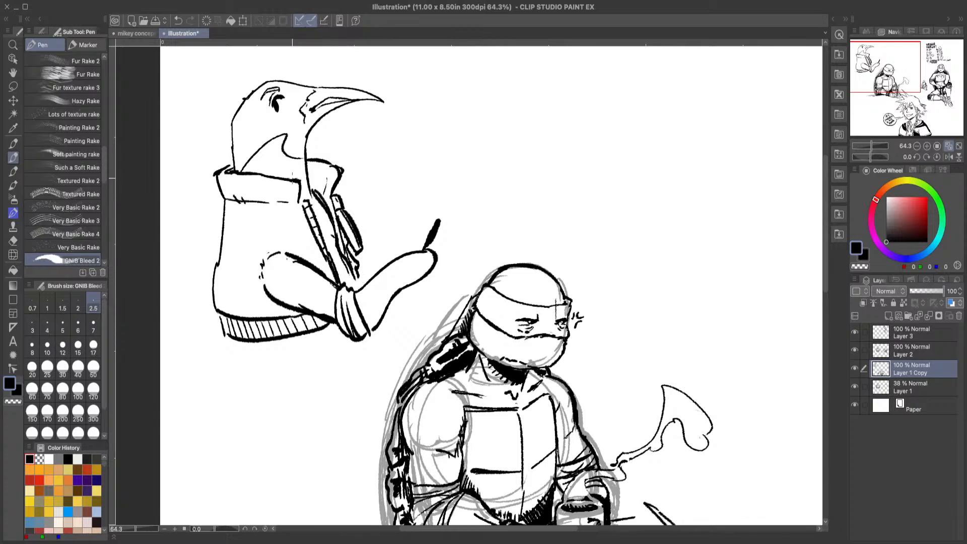
left_click_drag(288, 177, 296, 179)
left_click(178, 20)
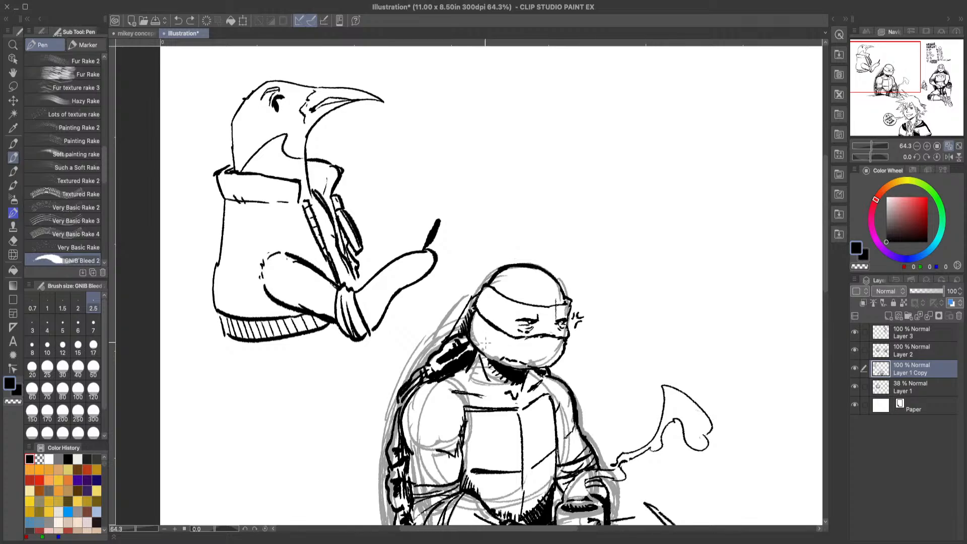
Step: Extend the bird's wing tip into a pointed, dark hatched hand shape above the sleeve and touch up the jacket fold
left_click_drag(423, 250, 439, 222)
mouse_move(437, 213)
left_mouse_down()
mouse_move(408, 227)
mouse_move(439, 214)
mouse_move(433, 218)
mouse_move(445, 225)
mouse_move(427, 235)
mouse_move(441, 221)
mouse_move(449, 229)
mouse_move(443, 218)
mouse_move(426, 242)
mouse_move(414, 229)
mouse_move(419, 235)
mouse_move(387, 254)
left_mouse_up()
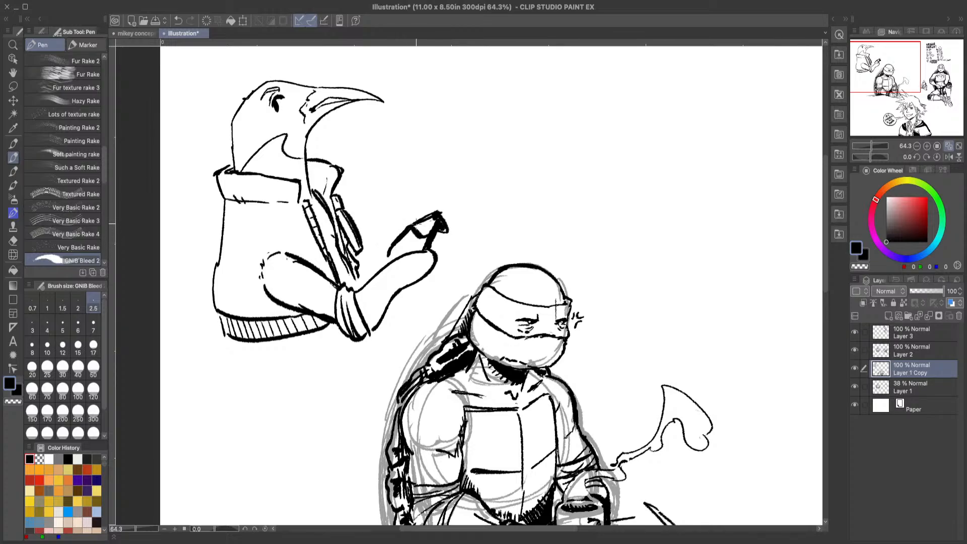
left_click_drag(418, 233, 437, 217)
left_click_drag(346, 262, 354, 281)
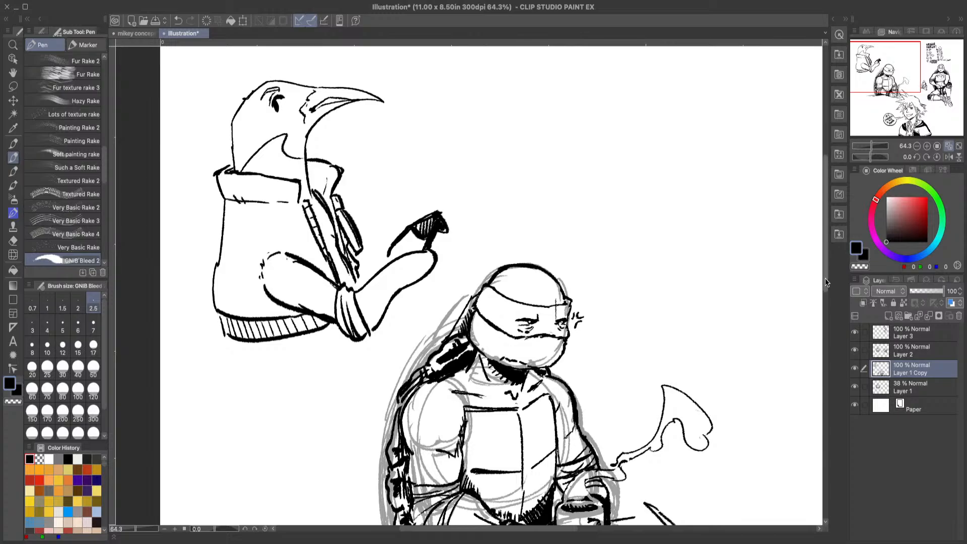
Step: Outline the bird's lower body below the jacket hem with two slanting lines and add a short line under the cuff
scroll(815, 280, "down", 3)
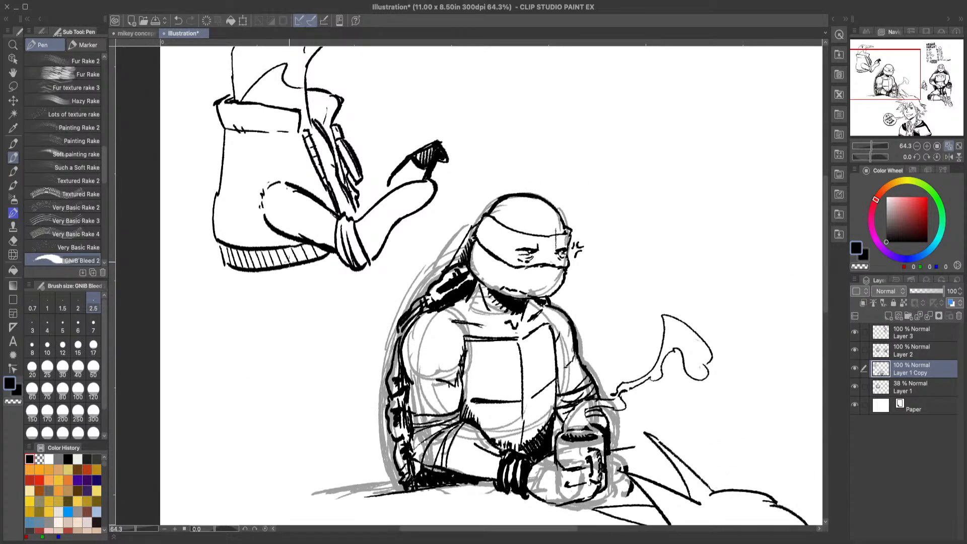
mouse_move(230, 275)
left_mouse_down()
mouse_move(238, 314)
mouse_move(276, 370)
left_mouse_up()
left_click_drag(382, 252, 397, 293)
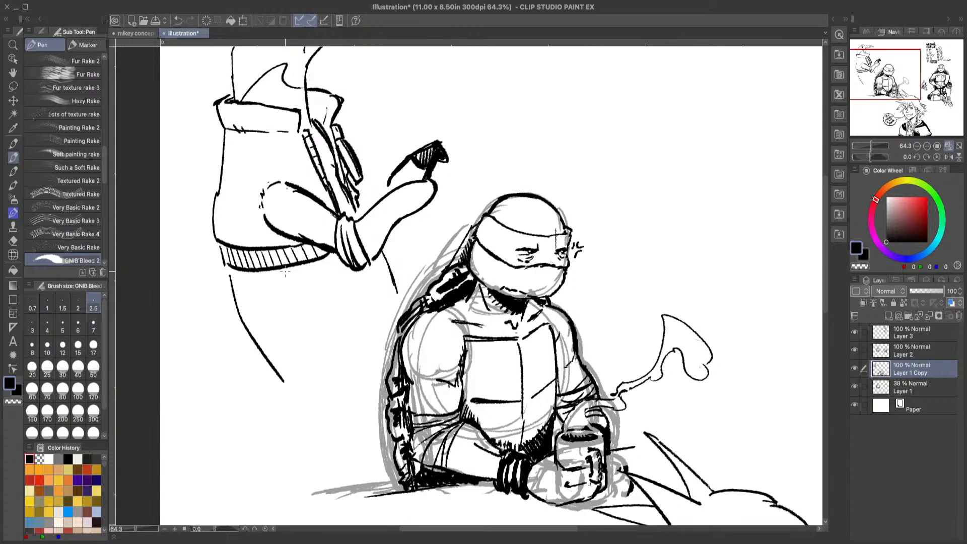
left_click_drag(285, 273, 324, 344)
Step: Fill the bird's lower body below the jacket hem with solid black strokes at brush size 5
mouse_move(233, 279)
left_mouse_down()
mouse_move(256, 332)
mouse_move(276, 302)
mouse_move(274, 352)
left_mouse_up()
left_click(62, 326)
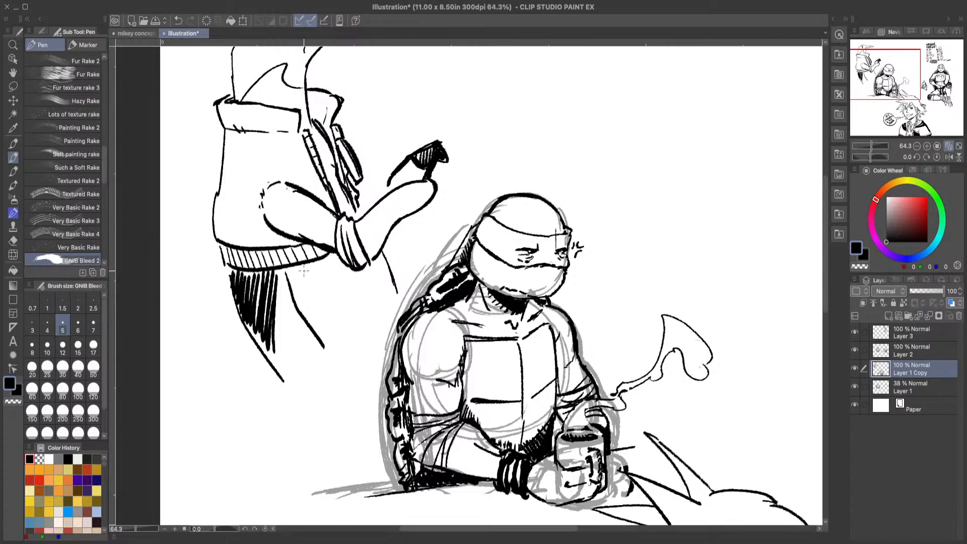
left_click_drag(281, 271, 283, 314)
mouse_move(239, 272)
left_mouse_down()
mouse_move(259, 302)
mouse_move(258, 343)
left_mouse_up()
mouse_move(266, 286)
left_mouse_down()
mouse_move(282, 355)
mouse_move(303, 374)
mouse_move(295, 389)
mouse_move(323, 348)
mouse_move(325, 361)
left_mouse_up()
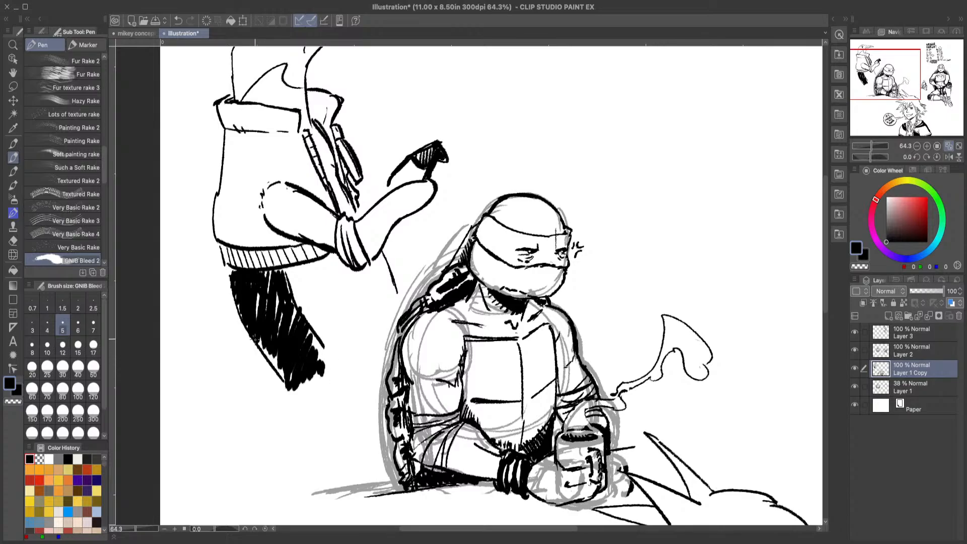
left_click_drag(262, 348, 285, 377)
left_click_drag(277, 304, 327, 357)
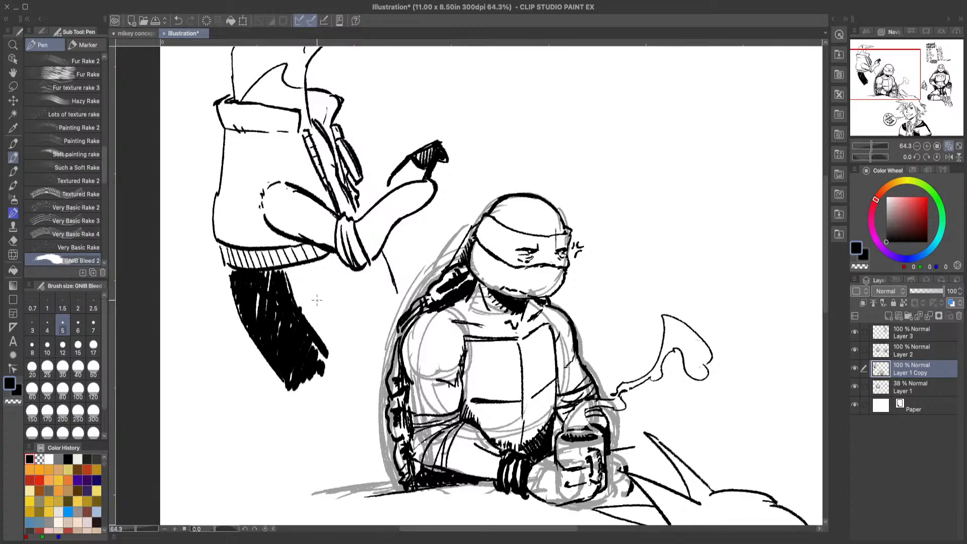
Step: Fill the bird's raised wing and its head in solid black, leaving the beak and neck marking white
left_click_drag(825, 310, 825, 270)
mouse_move(355, 357)
left_mouse_down()
mouse_move(370, 383)
mouse_move(385, 337)
mouse_move(391, 349)
mouse_move(439, 320)
left_mouse_up()
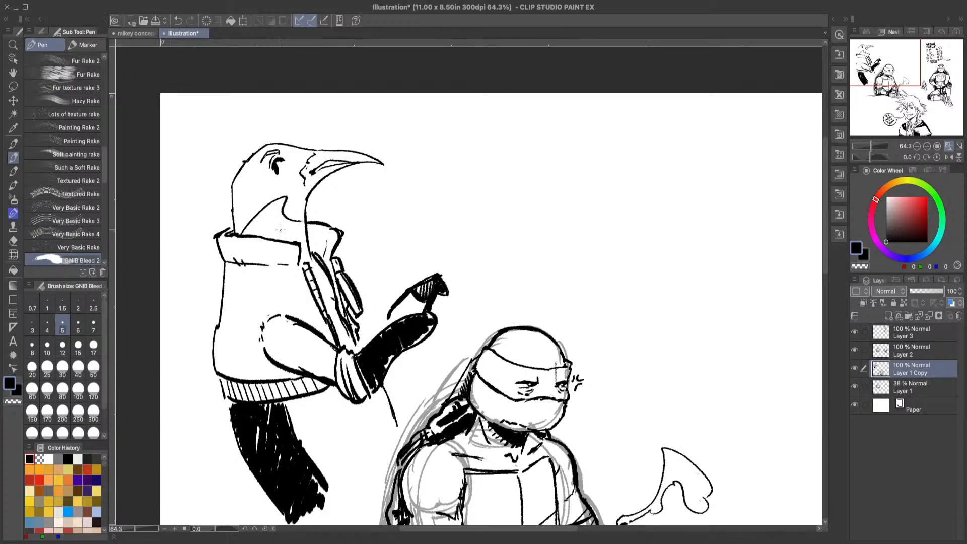
mouse_move(309, 189)
left_mouse_down()
mouse_move(299, 169)
mouse_move(305, 150)
mouse_move(285, 155)
mouse_move(285, 181)
mouse_move(274, 184)
mouse_move(265, 171)
mouse_move(284, 147)
mouse_move(272, 146)
mouse_move(282, 153)
mouse_move(269, 160)
mouse_move(284, 149)
mouse_move(266, 168)
mouse_move(283, 154)
mouse_move(273, 163)
mouse_move(282, 175)
mouse_move(299, 156)
mouse_move(290, 222)
mouse_move(303, 204)
mouse_move(279, 168)
mouse_move(291, 158)
mouse_move(300, 185)
mouse_move(302, 161)
mouse_move(282, 197)
mouse_move(250, 214)
mouse_move(246, 178)
mouse_move(262, 148)
mouse_move(298, 150)
mouse_move(276, 170)
mouse_move(244, 178)
mouse_move(240, 235)
left_mouse_up()
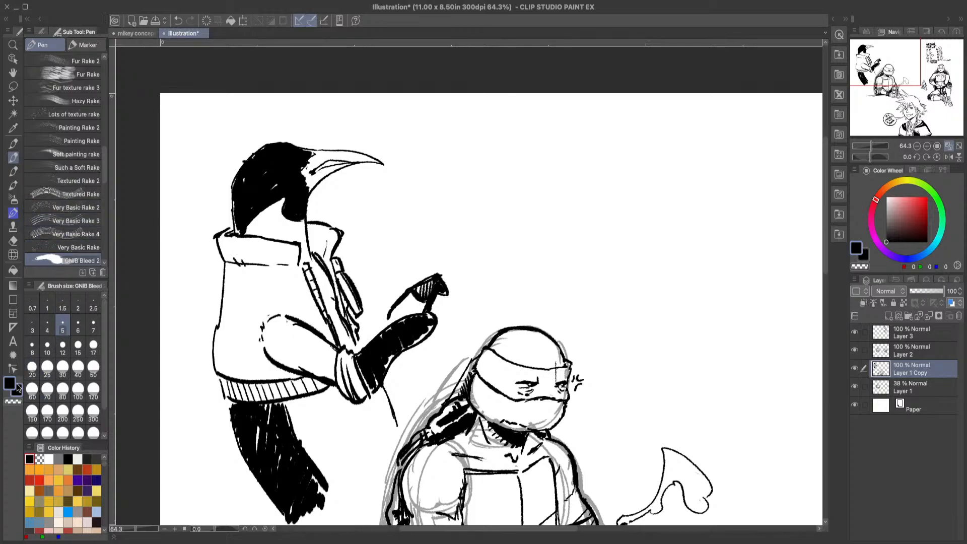
Step: Carve a light ringed eye out of the black head with transparent colour and add its pupil in black
left_click(15, 401)
mouse_move(258, 173)
left_mouse_down()
mouse_move(269, 156)
mouse_move(267, 169)
left_mouse_up()
left_click(9, 384)
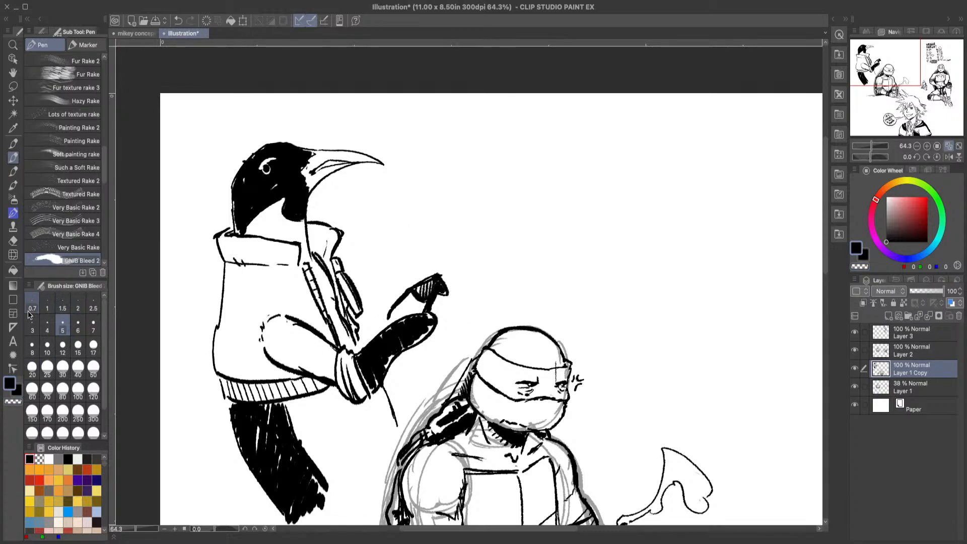
left_click_drag(265, 168, 268, 162)
Step: Add ruffled feathers to the back of the bird's head and even out the black fills on wing, body and head
mouse_move(240, 238)
left_mouse_down()
mouse_move(229, 177)
mouse_move(233, 185)
left_mouse_up()
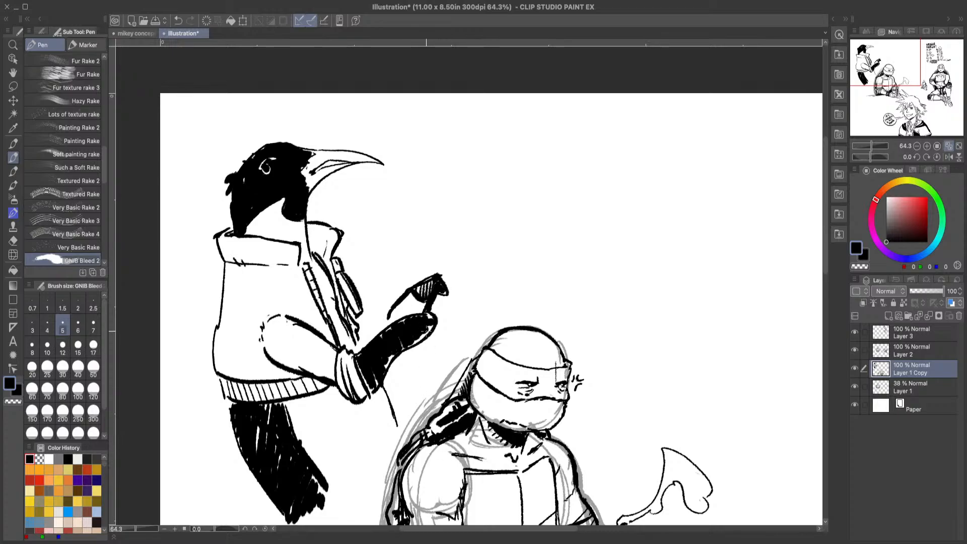
mouse_move(429, 327)
left_mouse_down()
mouse_move(373, 347)
mouse_move(371, 370)
mouse_move(386, 365)
mouse_move(386, 373)
mouse_move(417, 325)
left_mouse_up()
mouse_move(236, 420)
left_mouse_down()
mouse_move(246, 440)
mouse_move(253, 411)
mouse_move(285, 407)
mouse_move(329, 487)
mouse_move(284, 490)
mouse_move(270, 468)
left_mouse_up()
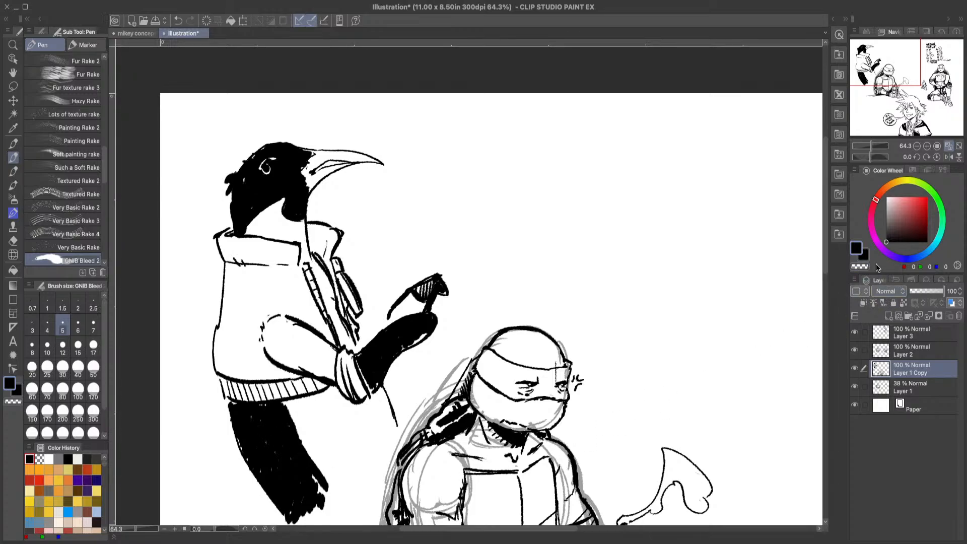
left_click_drag(242, 191, 263, 153)
Step: Draw a tiny helmeted rider on a scooter trailing a puff of exhaust in front of the bird
mouse_move(473, 199)
left_mouse_down()
mouse_move(467, 217)
mouse_move(475, 200)
mouse_move(447, 191)
mouse_move(453, 207)
mouse_move(463, 193)
mouse_move(421, 217)
mouse_move(432, 205)
mouse_move(459, 213)
left_mouse_up()
left_click_drag(466, 180, 469, 182)
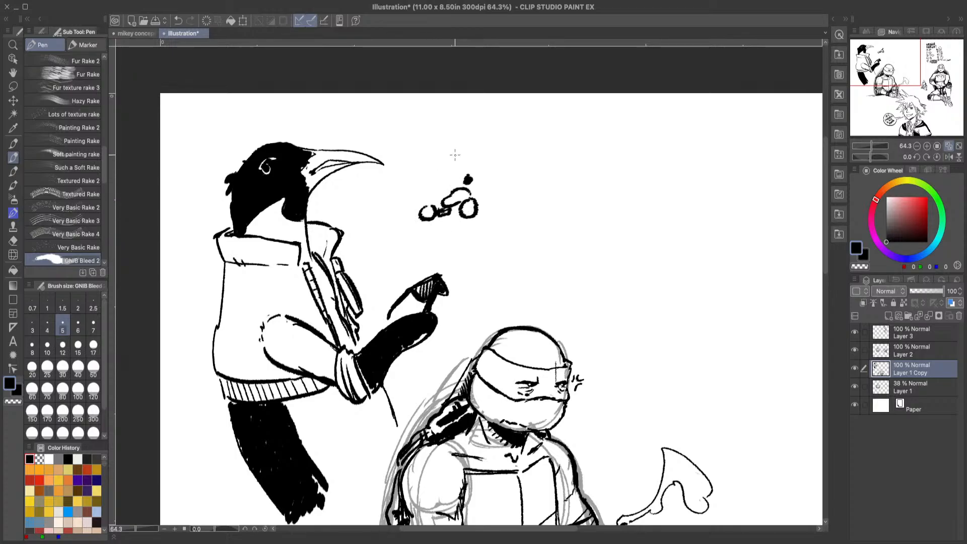
mouse_move(462, 160)
left_mouse_down()
mouse_move(471, 162)
mouse_move(452, 155)
mouse_move(432, 187)
left_mouse_up()
mouse_move(437, 162)
left_mouse_down()
mouse_move(456, 177)
mouse_move(467, 170)
mouse_move(472, 184)
mouse_move(425, 205)
mouse_move(444, 201)
left_mouse_up()
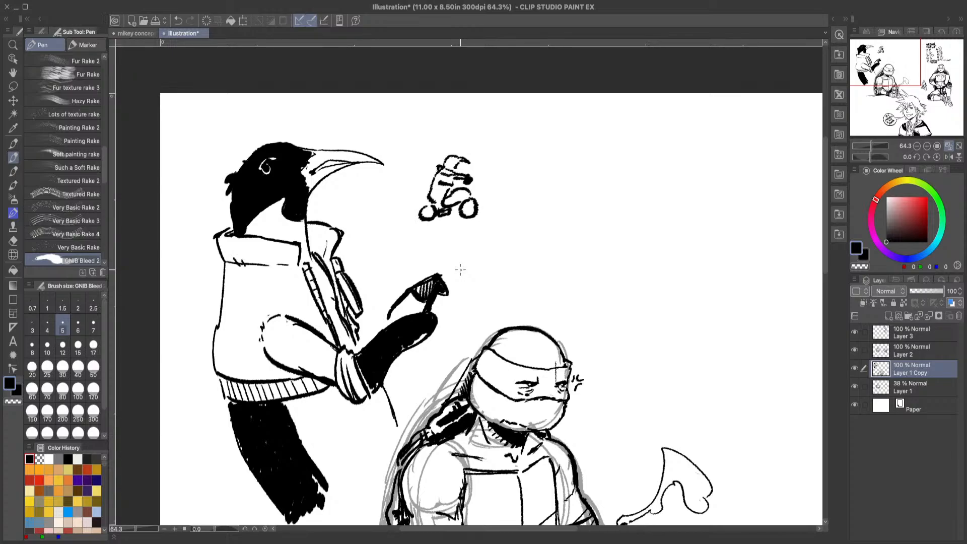
mouse_move(413, 208)
left_mouse_down()
mouse_move(402, 198)
mouse_move(392, 222)
mouse_move(391, 187)
mouse_move(373, 219)
mouse_move(391, 229)
left_mouse_up()
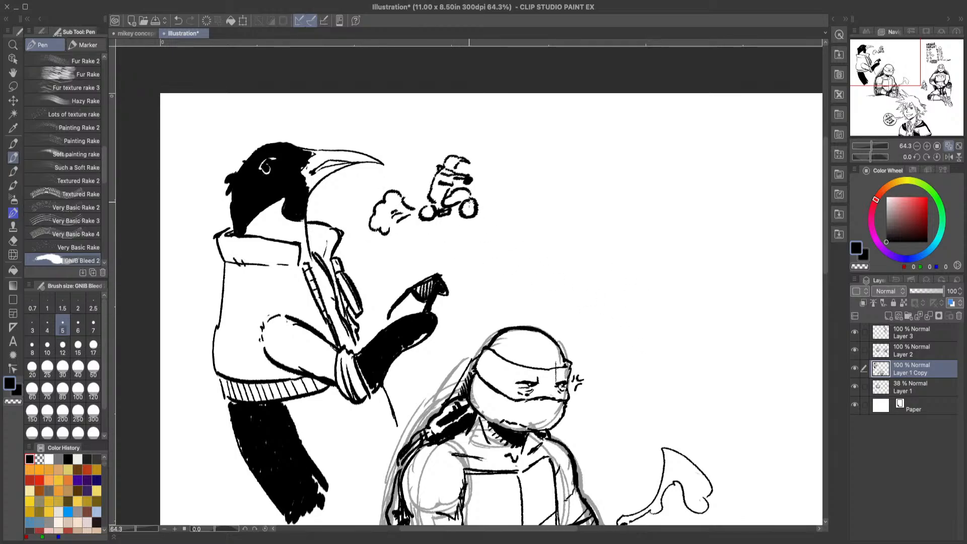
mouse_move(471, 183)
left_mouse_down()
mouse_move(493, 230)
mouse_move(472, 186)
mouse_move(503, 214)
mouse_move(491, 202)
mouse_move(549, 223)
mouse_move(478, 188)
left_mouse_up()
left_click_drag(452, 159, 459, 164)
Step: Draw a cartoon hedgehog head with swept-back spikes, tall eyes, nose and open grin above the left turtle at brush size 5
scroll(320, 230, "right", 5)
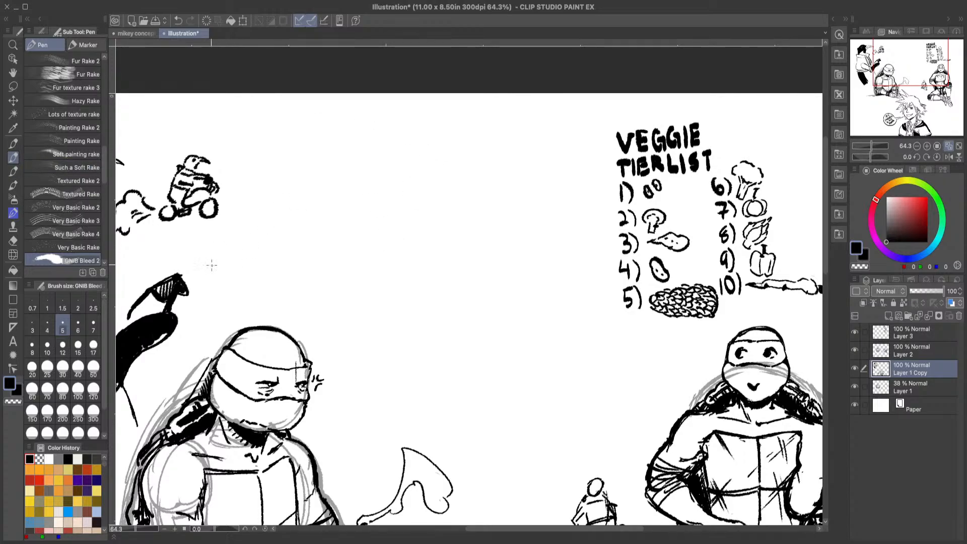
left_click(93, 302)
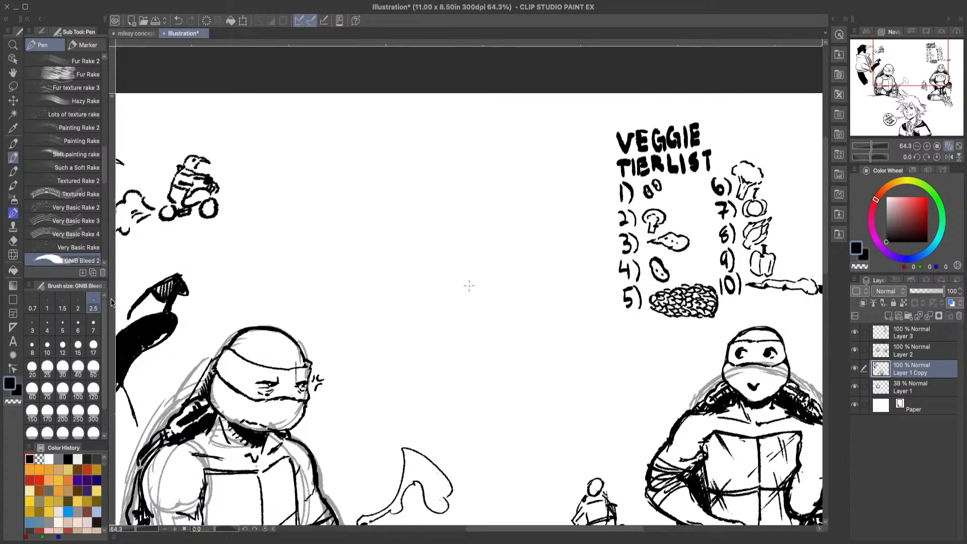
left_click(63, 327)
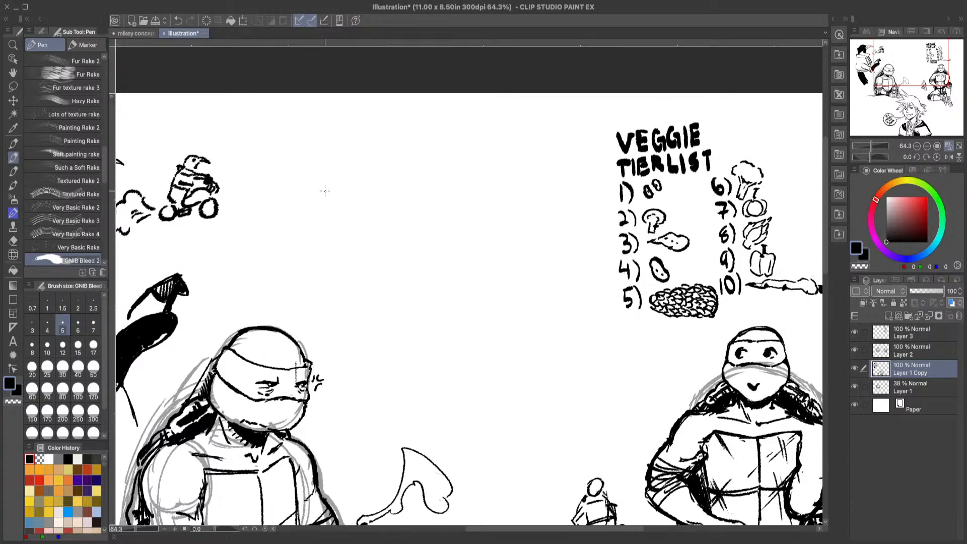
mouse_move(327, 209)
left_mouse_down()
mouse_move(337, 178)
mouse_move(351, 171)
mouse_move(347, 204)
mouse_move(388, 161)
mouse_move(431, 157)
mouse_move(384, 211)
mouse_move(433, 216)
mouse_move(408, 227)
left_mouse_up()
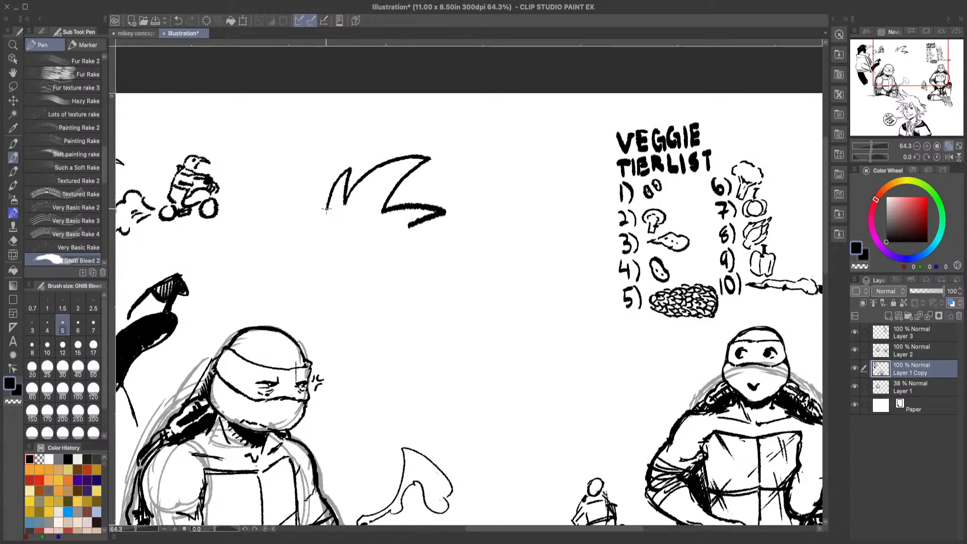
mouse_move(327, 210)
left_mouse_down()
mouse_move(320, 241)
mouse_move(335, 232)
mouse_move(336, 251)
mouse_move(366, 222)
mouse_move(373, 247)
mouse_move(315, 259)
mouse_move(311, 285)
mouse_move(339, 298)
mouse_move(367, 293)
mouse_move(387, 271)
left_mouse_up()
mouse_move(410, 235)
left_mouse_down()
mouse_move(432, 252)
mouse_move(423, 271)
left_mouse_up()
mouse_move(332, 275)
left_mouse_down()
mouse_move(361, 269)
mouse_move(366, 283)
mouse_move(335, 288)
mouse_move(376, 272)
mouse_move(366, 272)
left_mouse_up()
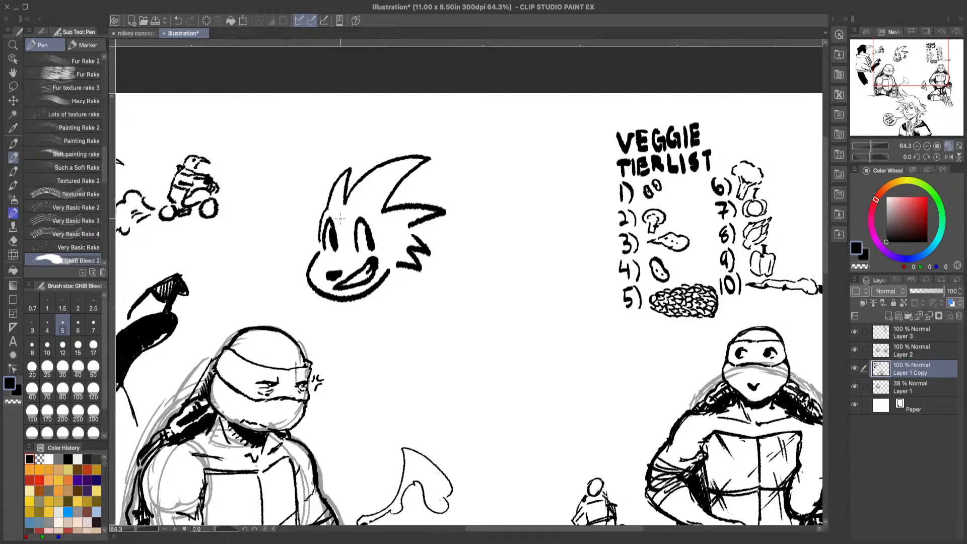
Step: Outline the brow around the hedgehog's eyes and draw its rear arm with a gloved hand, undoing stray strokes
mouse_move(336, 214)
left_mouse_down()
mouse_move(348, 233)
mouse_move(372, 204)
mouse_move(390, 266)
mouse_move(330, 211)
mouse_move(323, 230)
mouse_move(324, 215)
left_mouse_up()
left_click(178, 20)
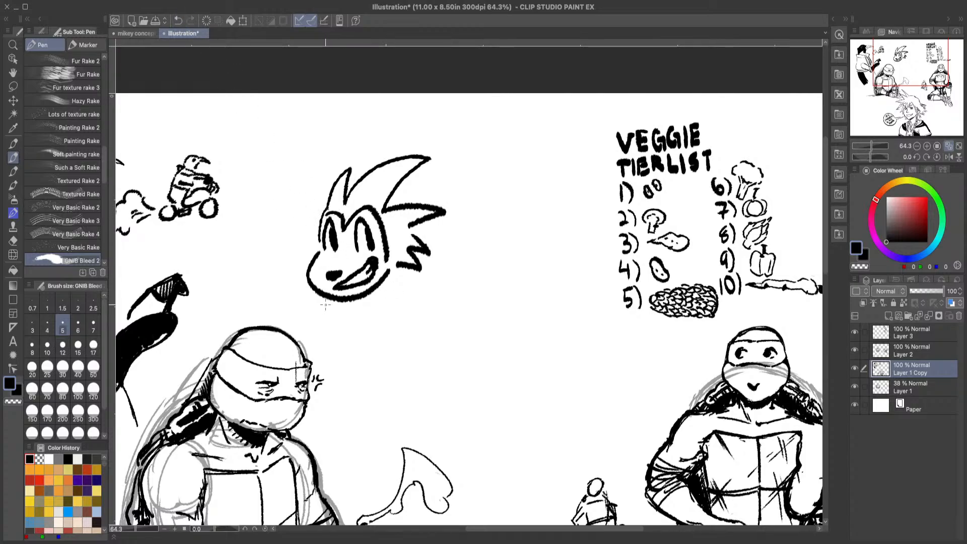
mouse_move(335, 278)
left_mouse_down()
mouse_move(321, 272)
mouse_move(335, 282)
left_mouse_up()
left_click(178, 20)
mouse_move(398, 266)
left_mouse_down()
mouse_move(459, 331)
mouse_move(453, 347)
mouse_move(442, 343)
mouse_move(462, 327)
mouse_move(470, 357)
mouse_move(456, 355)
mouse_move(447, 371)
mouse_move(431, 365)
mouse_move(436, 335)
left_mouse_up()
left_click(178, 20)
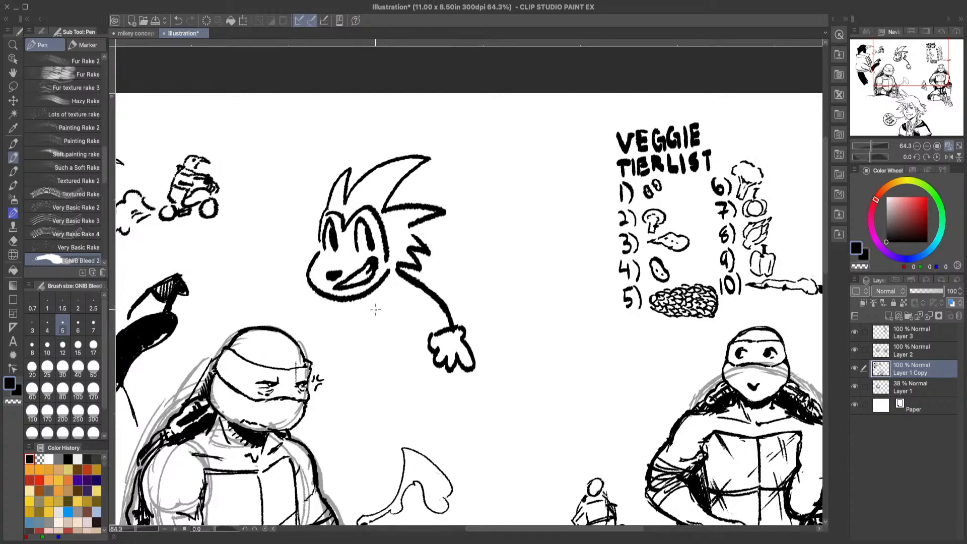
Step: Draw the hedgehog's torso and the arm's inner edge, undoing and redrawing the chest line with a fur tuft
mouse_move(345, 303)
left_mouse_down()
mouse_move(366, 345)
mouse_move(388, 355)
left_mouse_up()
key("ctrl+z")
mouse_move(358, 300)
left_mouse_down()
mouse_move(363, 336)
mouse_move(388, 372)
left_mouse_up()
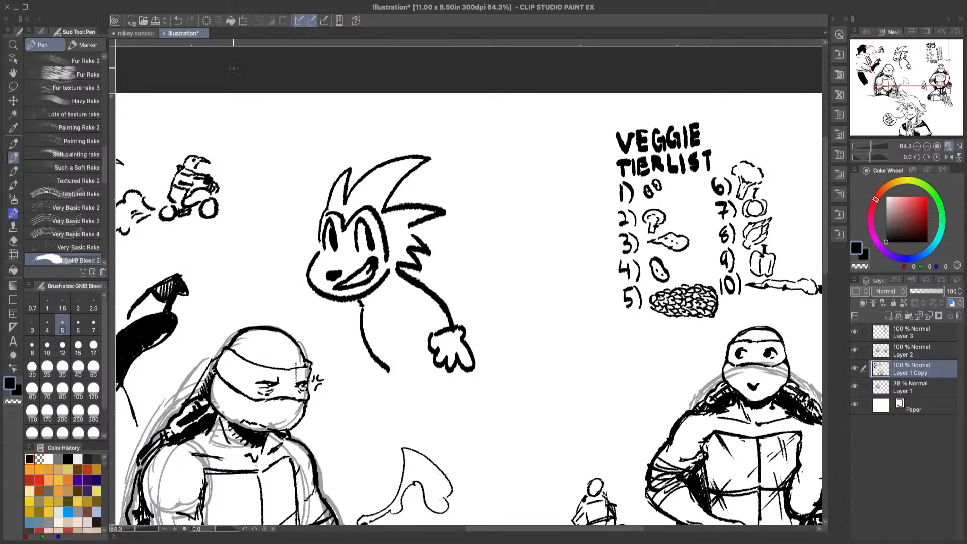
left_click(177, 23)
mouse_move(358, 301)
left_mouse_down()
mouse_move(387, 359)
mouse_move(411, 371)
left_mouse_up()
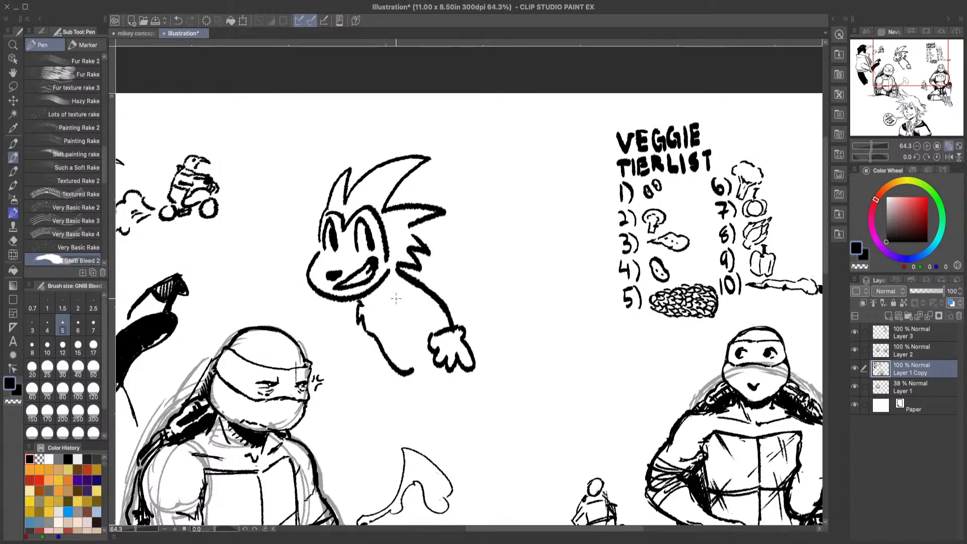
left_click_drag(393, 294, 418, 359)
left_click_drag(401, 294, 443, 322)
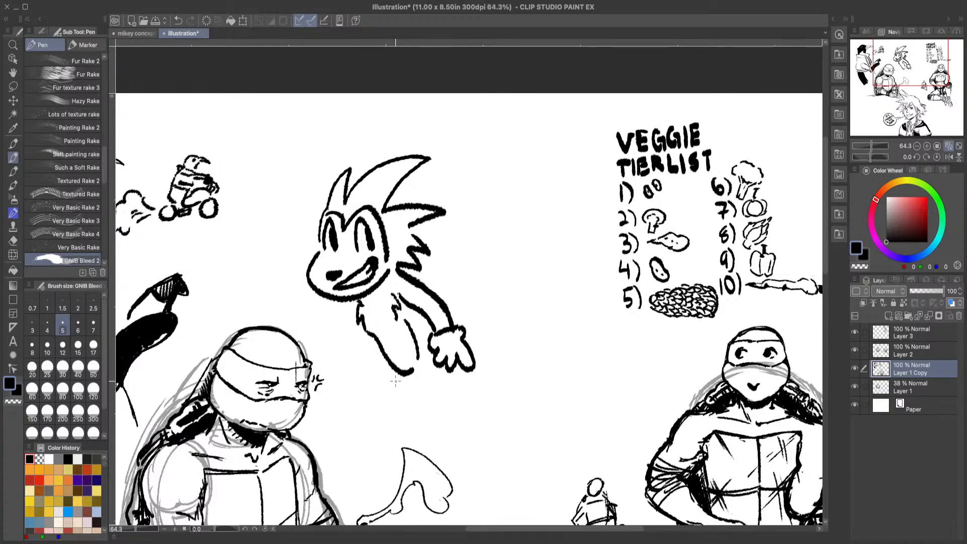
Step: Draw the hedgehog's legs as a circular running swirl, add its other arm with a raised pointing finger and a back spike
mouse_move(395, 381)
left_mouse_down()
mouse_move(389, 402)
mouse_move(428, 438)
mouse_move(482, 431)
mouse_move(503, 365)
mouse_move(488, 350)
mouse_move(466, 418)
mouse_move(491, 395)
left_mouse_up()
mouse_move(418, 386)
left_mouse_down()
mouse_move(425, 393)
mouse_move(486, 380)
mouse_move(437, 370)
left_mouse_up()
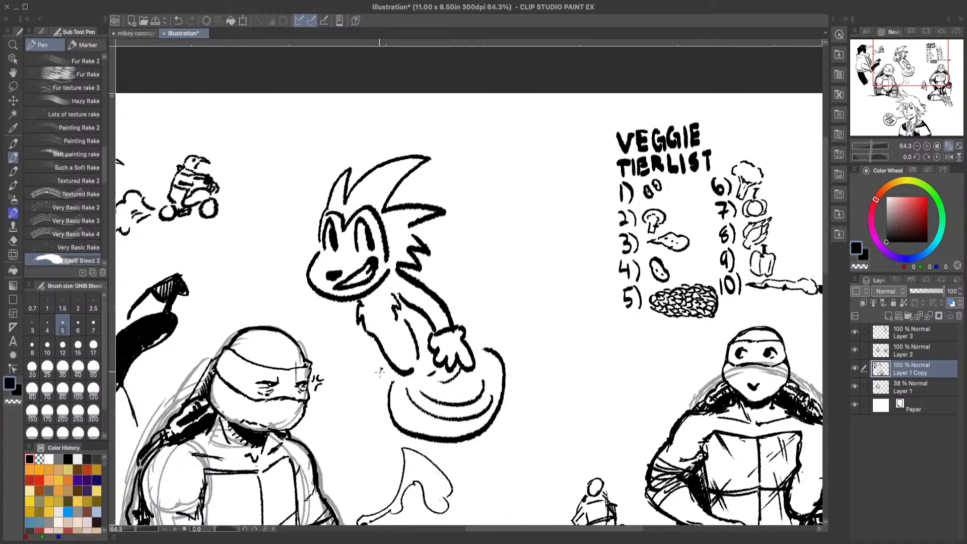
mouse_move(377, 375)
left_mouse_down()
mouse_move(380, 413)
mouse_move(386, 401)
left_mouse_up()
mouse_move(347, 301)
left_mouse_down()
mouse_move(319, 332)
mouse_move(338, 347)
mouse_move(327, 352)
mouse_move(293, 314)
mouse_move(333, 325)
mouse_move(299, 309)
mouse_move(313, 299)
mouse_move(285, 298)
mouse_move(298, 293)
mouse_move(285, 262)
mouse_move(299, 274)
mouse_move(276, 295)
mouse_move(284, 313)
mouse_move(300, 313)
mouse_move(311, 296)
left_mouse_up()
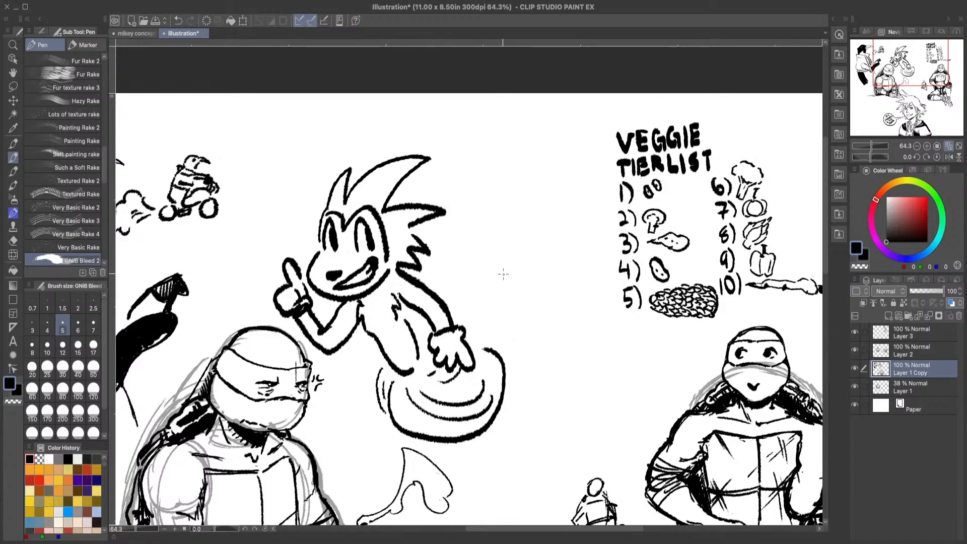
mouse_move(439, 298)
left_mouse_down()
mouse_move(447, 290)
mouse_move(453, 305)
left_mouse_up()
Step: Lasso the whole hedgehog, shift it up and toward the scooter rider, and clear the selection
left_click(17, 86)
mouse_move(296, 193)
left_mouse_down()
mouse_move(372, 131)
mouse_move(499, 180)
mouse_move(540, 329)
mouse_move(513, 435)
mouse_move(470, 456)
mouse_move(402, 437)
mouse_move(273, 310)
mouse_move(267, 256)
mouse_move(296, 193)
left_mouse_up()
key("ctrl+t")
mouse_move(408, 350)
left_mouse_down()
mouse_move(393, 317)
mouse_move(352, 295)
mouse_move(358, 332)
left_mouse_up()
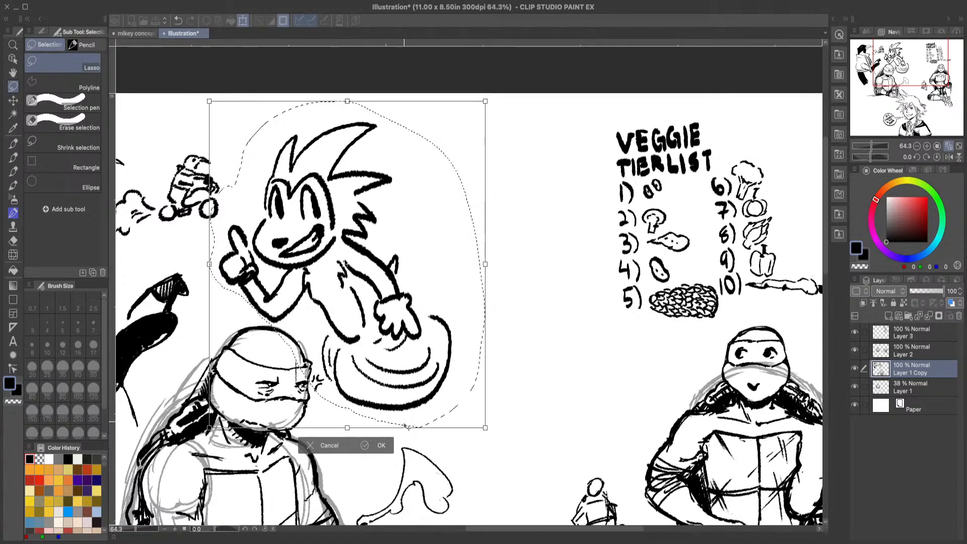
left_click(374, 449)
left_click(230, 446)
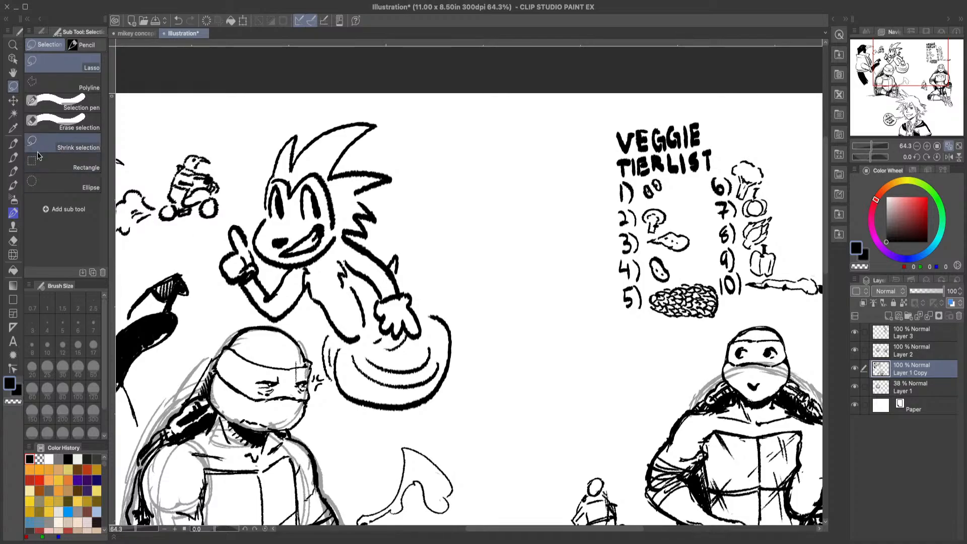
Step: Draw a rounded, large-snouted head with two eyes and small brows between the hedgehog and the veggie tier list
left_click(13, 157)
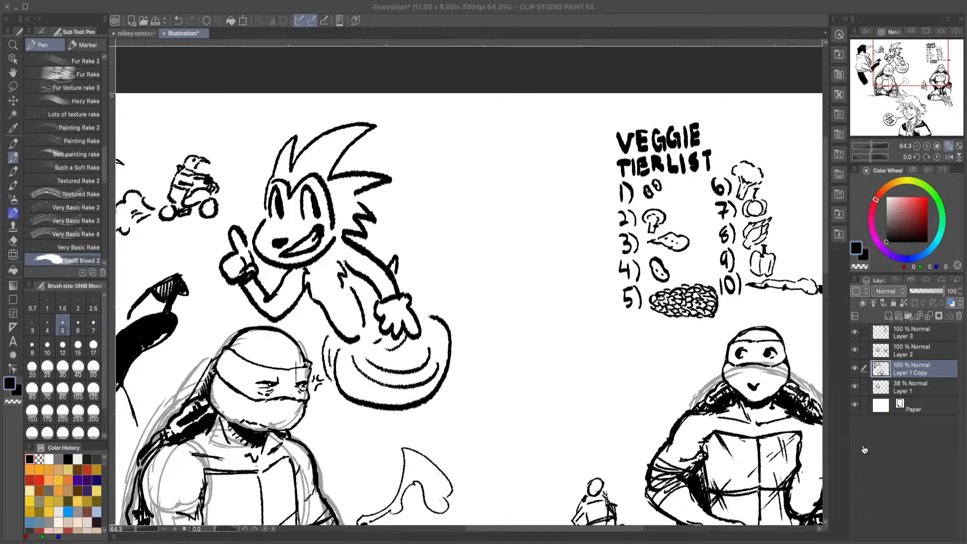
left_click(939, 448)
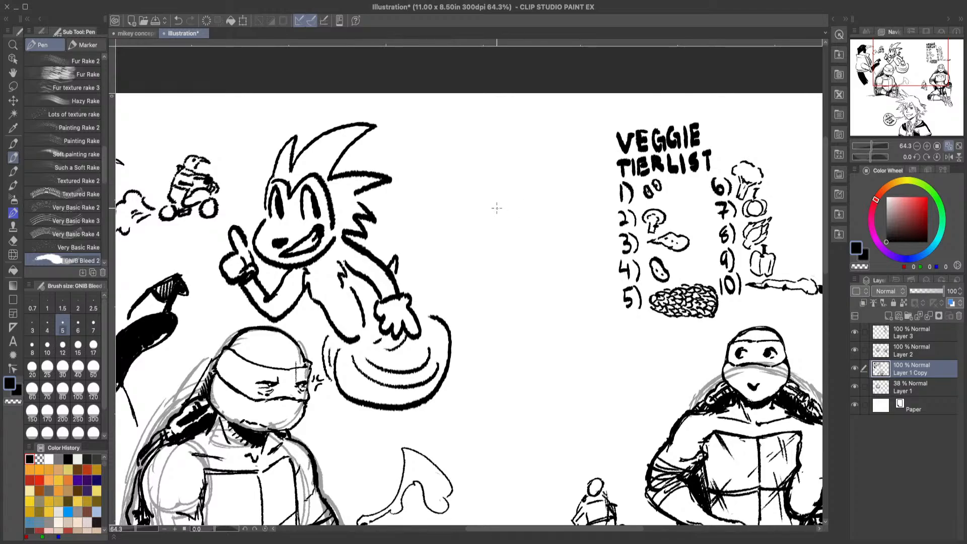
mouse_move(491, 216)
left_mouse_down()
mouse_move(501, 176)
mouse_move(532, 170)
mouse_move(557, 195)
mouse_move(566, 226)
left_mouse_up()
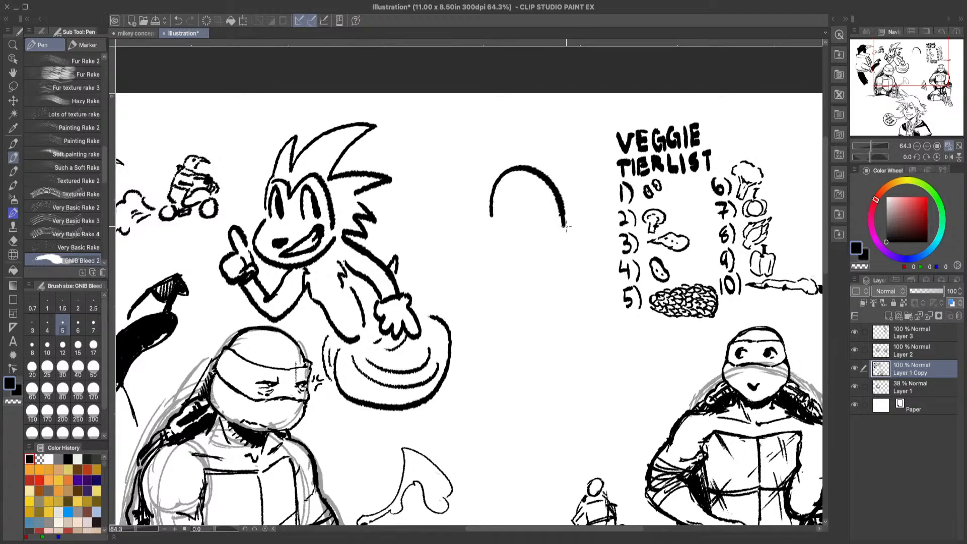
mouse_move(491, 215)
left_mouse_down()
mouse_move(471, 268)
mouse_move(501, 291)
mouse_move(530, 279)
mouse_move(551, 248)
left_mouse_up()
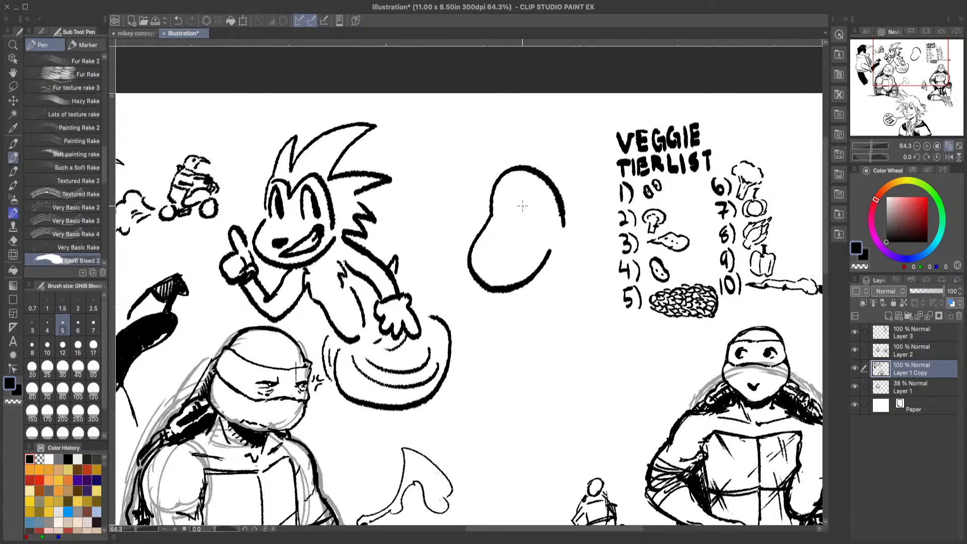
mouse_move(535, 206)
left_mouse_down()
mouse_move(532, 224)
mouse_move(542, 211)
mouse_move(498, 217)
mouse_move(508, 218)
left_mouse_up()
mouse_move(533, 192)
left_mouse_down()
mouse_move(543, 200)
mouse_move(501, 202)
mouse_move(493, 175)
mouse_move(511, 164)
left_mouse_up()
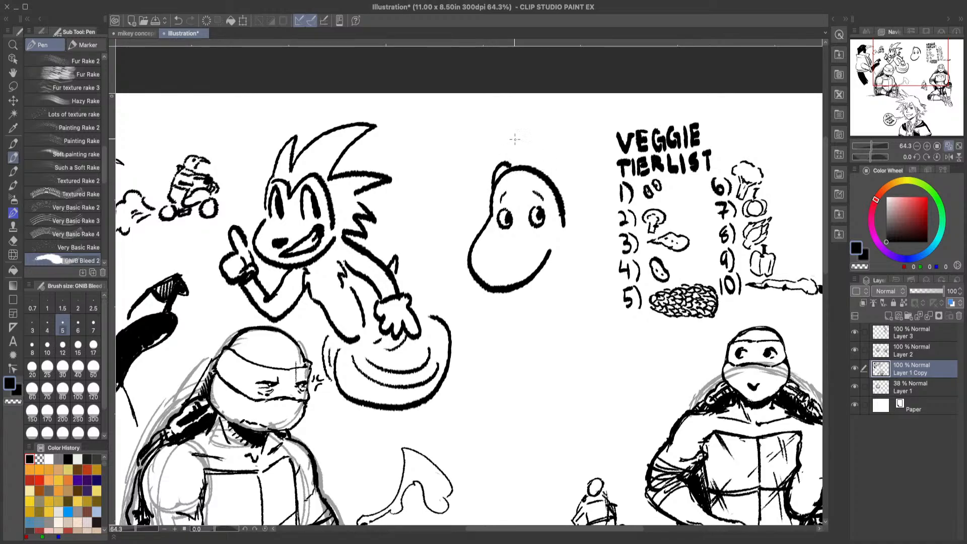
Step: Undo the small bump on the large-snouted head and draw two upright pointed ears on top
left_click(177, 20)
mouse_move(497, 174)
left_mouse_down()
mouse_move(500, 134)
mouse_move(513, 169)
mouse_move(557, 141)
mouse_move(556, 184)
left_mouse_up()
left_click(14, 241)
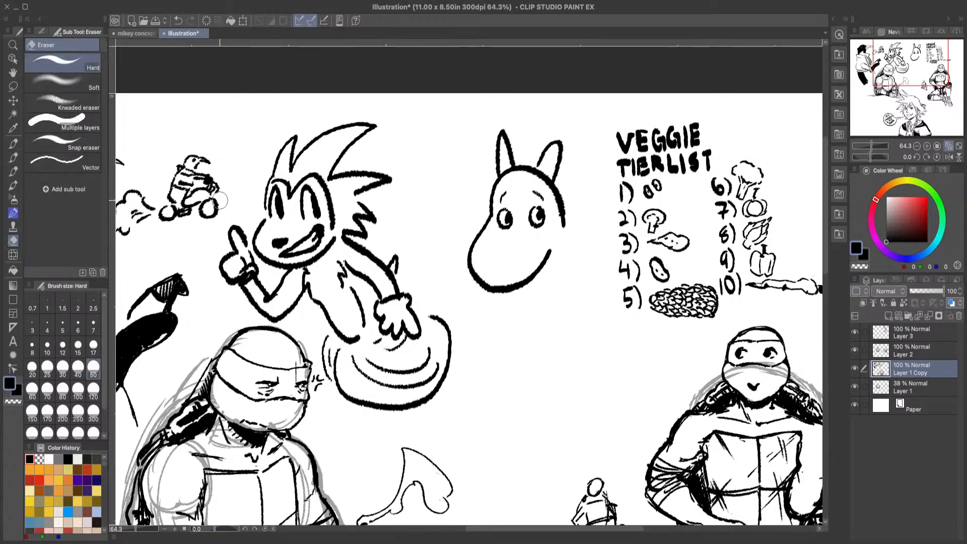
Step: Erase the head outline running through the ear bases and redraw the line at the ear nearest the veggie list
left_click_drag(499, 171, 547, 184)
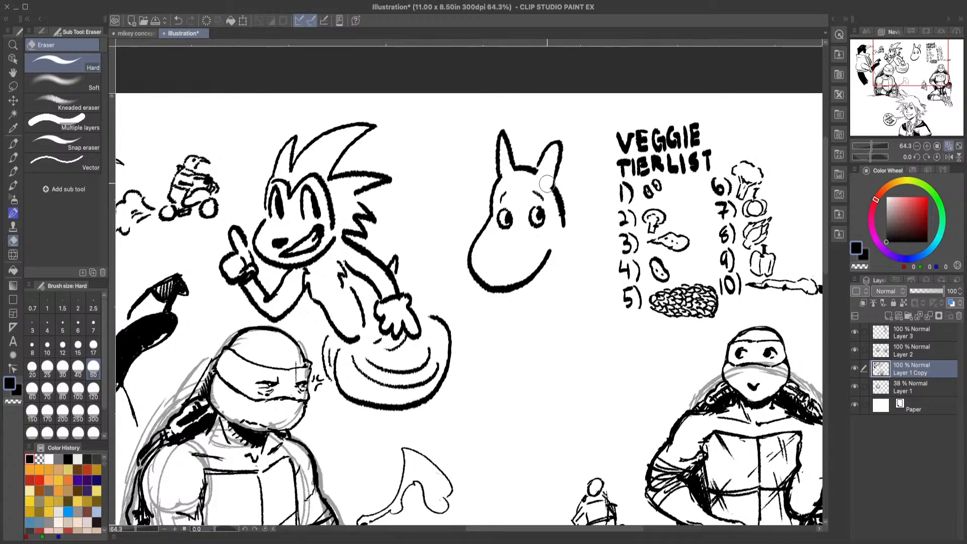
left_click(13, 157)
left_click_drag(542, 168, 562, 145)
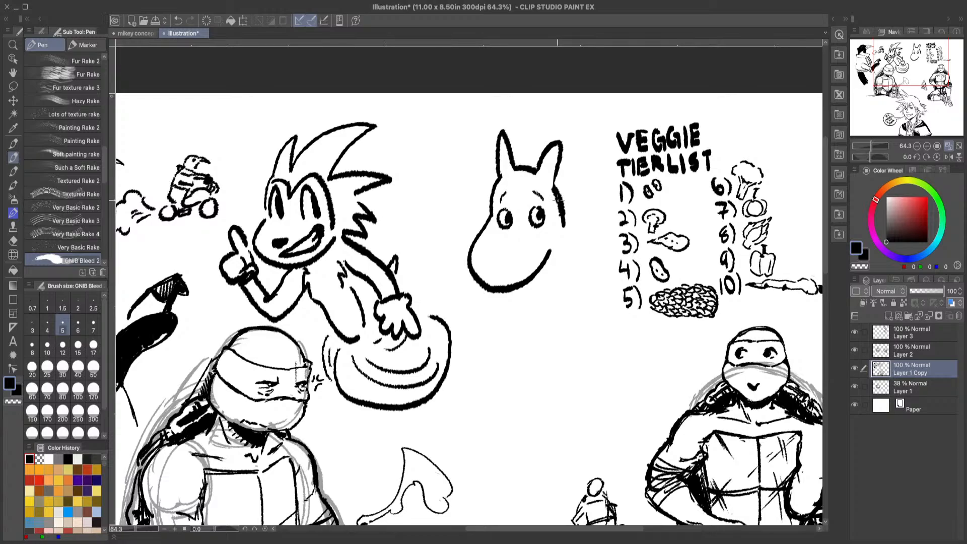
Step: Draw the large-snouted character's sloping body sides and two long, narrow arms hanging in front
left_click_drag(563, 208, 623, 388)
left_click_drag(492, 291, 480, 386)
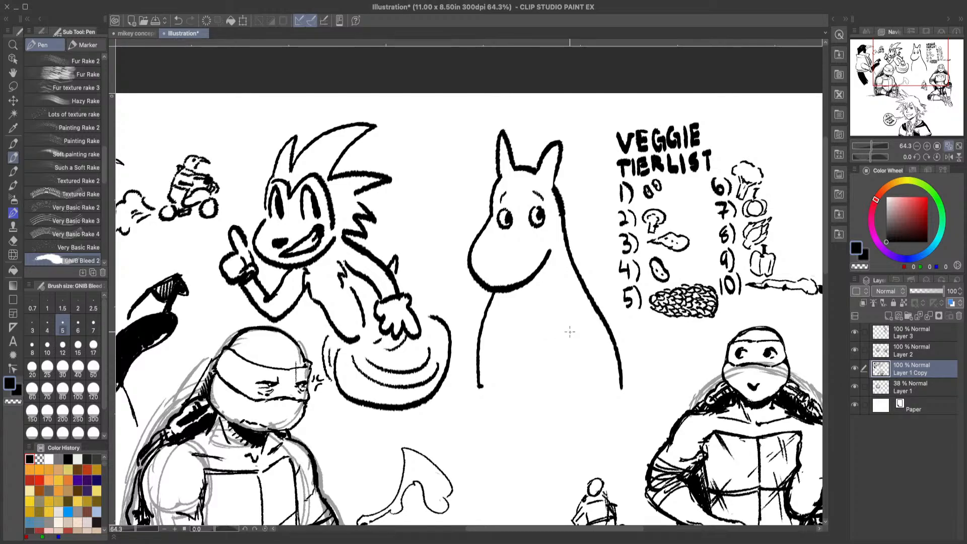
mouse_move(567, 323)
left_mouse_down()
mouse_move(578, 402)
mouse_move(590, 376)
mouse_move(587, 333)
left_mouse_up()
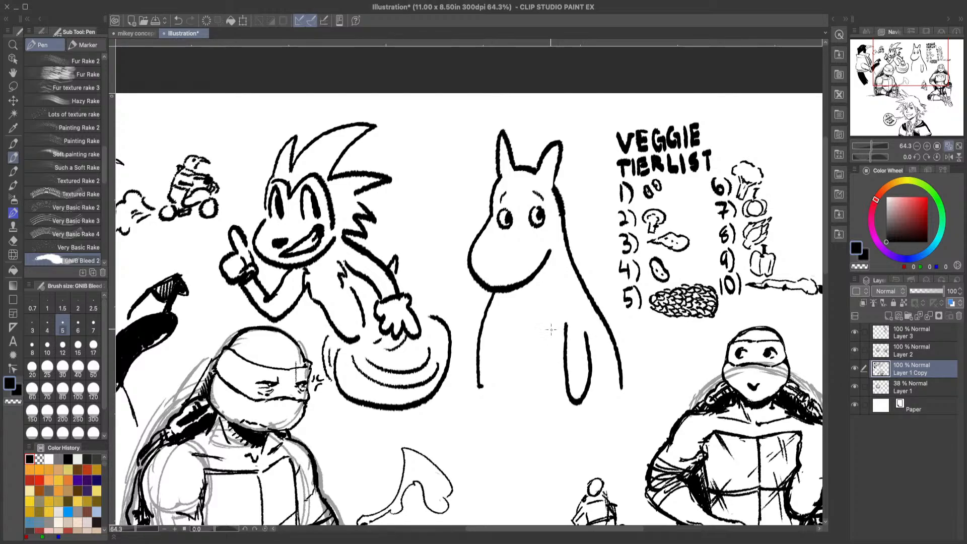
mouse_move(498, 328)
left_mouse_down()
mouse_move(502, 383)
mouse_move(520, 388)
mouse_move(516, 330)
left_mouse_up()
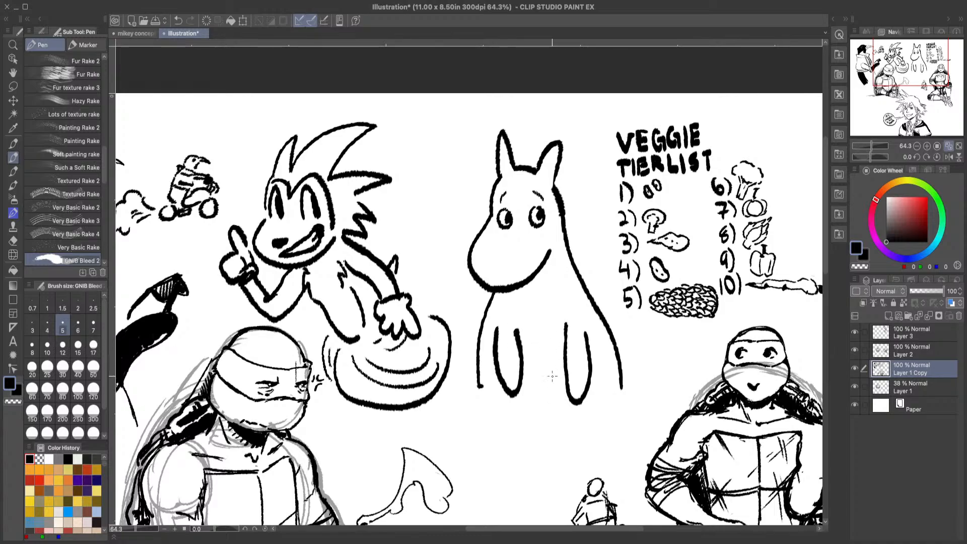
Step: Add pointed fingers to both arms, undo and redraw the faulty hand stroke, and erase the lines crossing the wrists
mouse_move(569, 397)
left_mouse_down()
mouse_move(578, 430)
mouse_move(579, 412)
mouse_move(591, 420)
mouse_move(591, 393)
left_mouse_up()
mouse_move(511, 379)
left_mouse_down()
mouse_move(523, 387)
mouse_move(520, 417)
mouse_move(503, 406)
mouse_move(499, 378)
left_mouse_up()
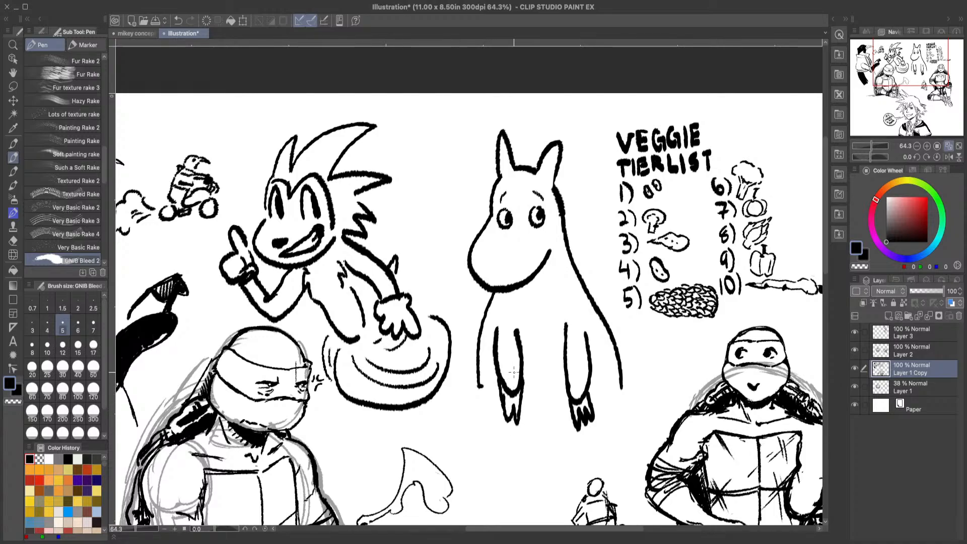
left_click(177, 20)
mouse_move(524, 375)
left_mouse_down()
mouse_move(524, 421)
mouse_move(497, 381)
mouse_move(509, 397)
mouse_move(515, 387)
left_mouse_up()
key("e")
left_click_drag(574, 392, 584, 391)
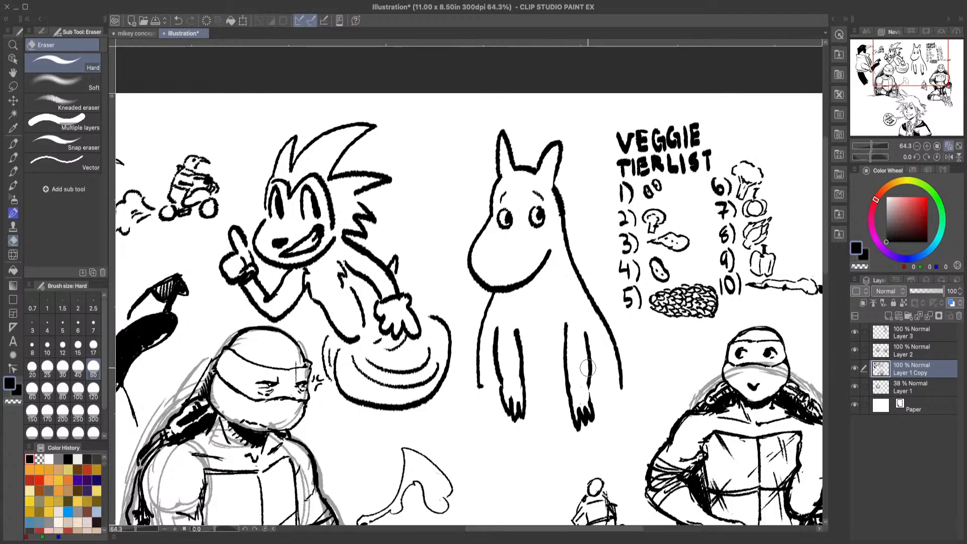
Step: Draw inner-ear lines inside both of the large-snouted character's ears with the pen
left_click(13, 157)
left_click_drag(552, 160, 548, 182)
left_click_drag(502, 151, 507, 169)
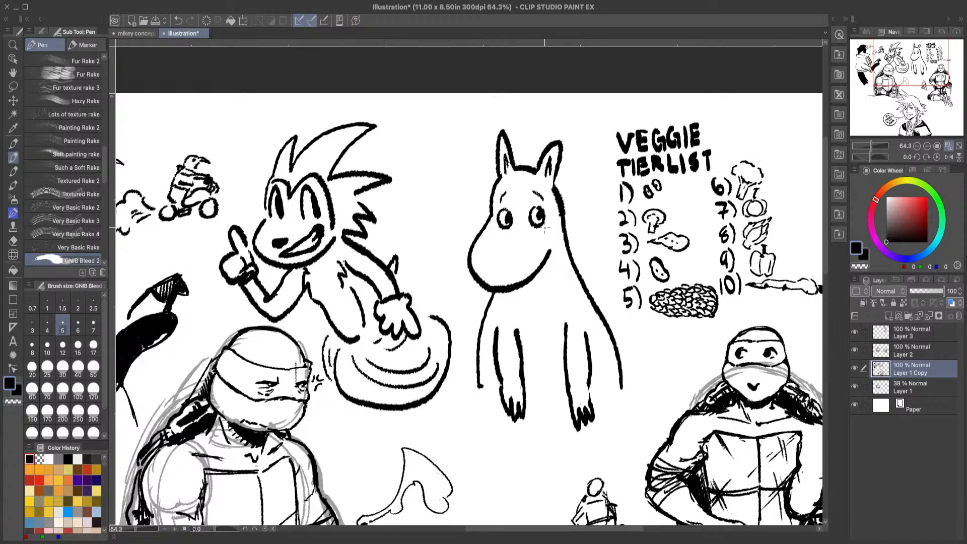
Step: Fit the whole page in view, check what Layer 2 holds, and hide the 38% rough sketch on Layer 1
mouse_move(824, 244)
left_mouse_down()
mouse_move(829, 295)
mouse_move(828, 257)
mouse_move(828, 268)
left_mouse_up()
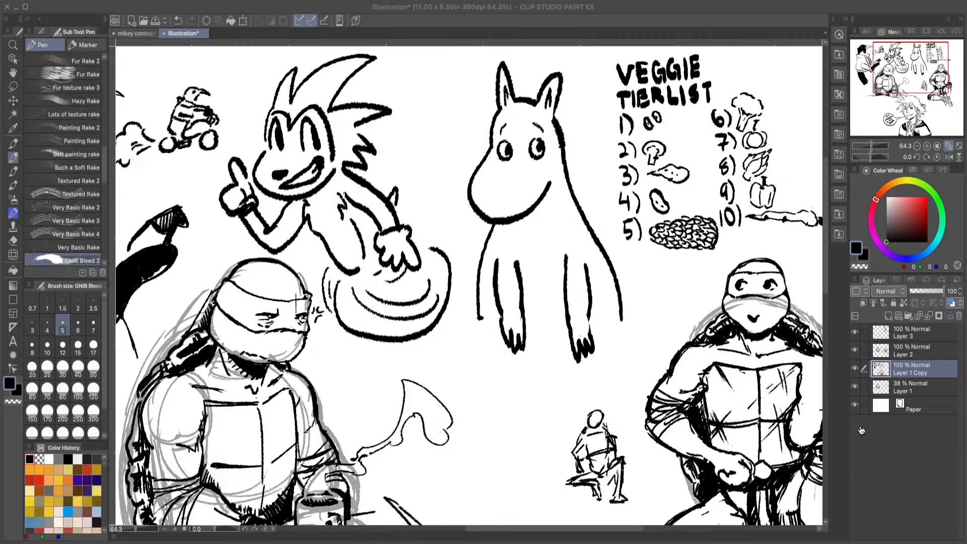
left_click(950, 504)
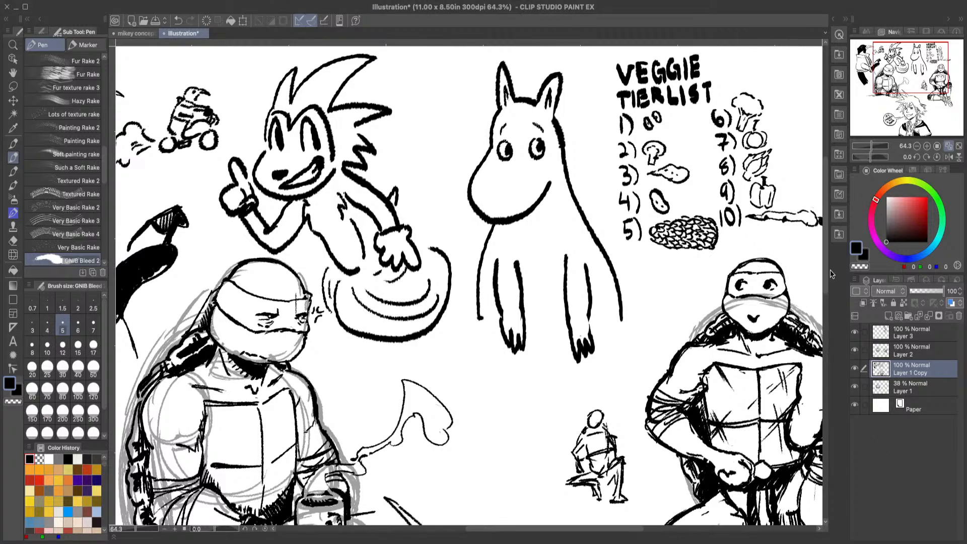
mouse_move(825, 263)
left_mouse_down()
mouse_move(825, 244)
mouse_move(825, 262)
left_mouse_up()
left_click(949, 147)
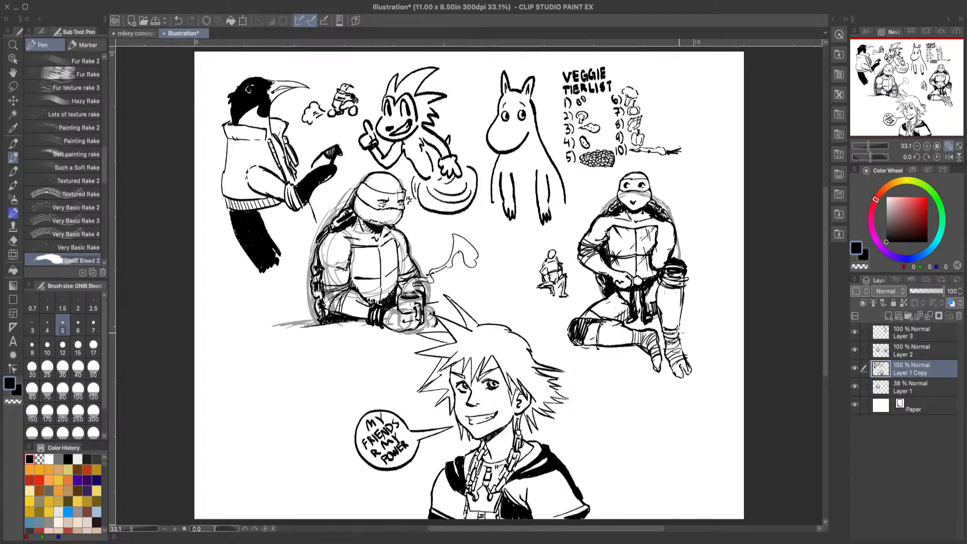
left_click(854, 351)
left_click(855, 351)
left_click(854, 387)
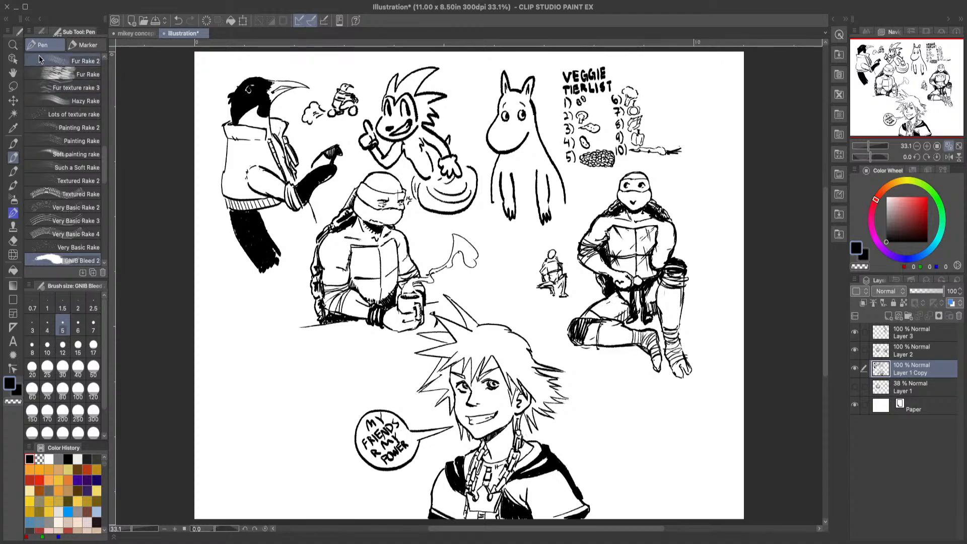
Step: Check what Layer 3 holds, and merge Layer 3 and Layer 2 down into Layer 1 Copy
left_click(12, 46)
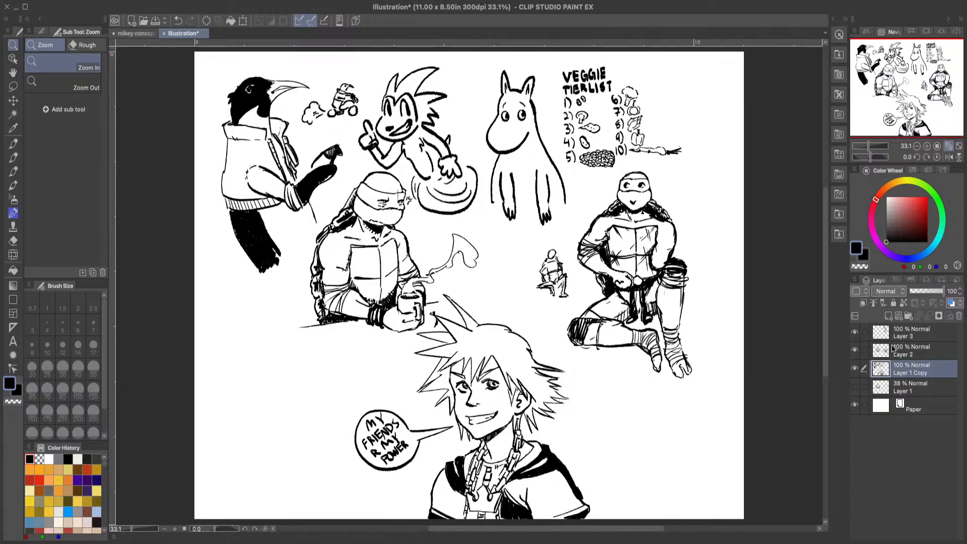
left_click(855, 333)
left_click(854, 334)
left_click(910, 332)
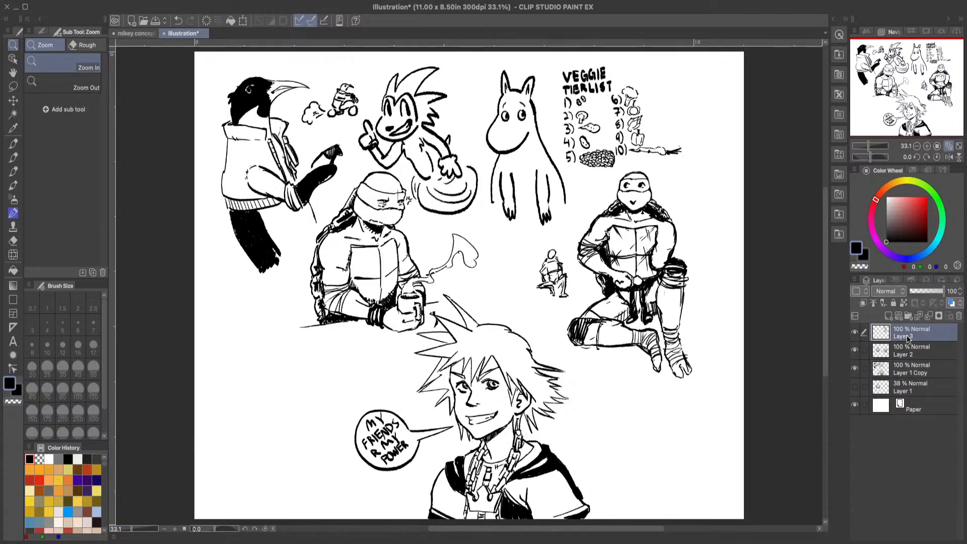
key("ctrl+e")
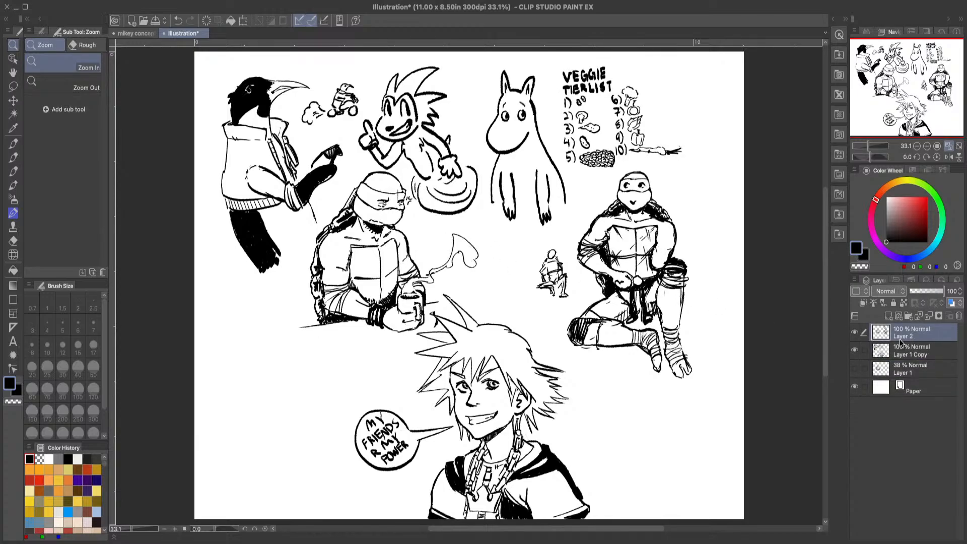
key("ctrl+e")
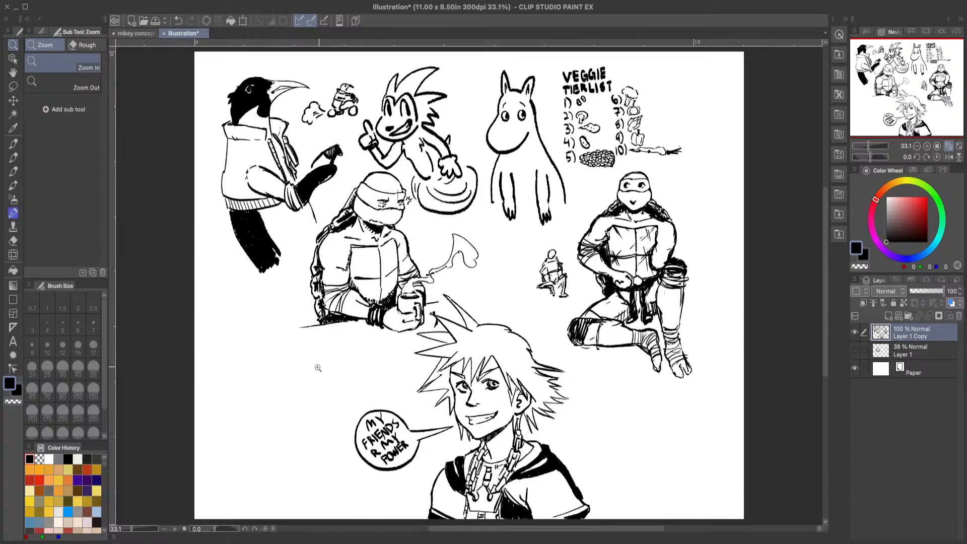
left_click_drag(318, 364, 277, 366)
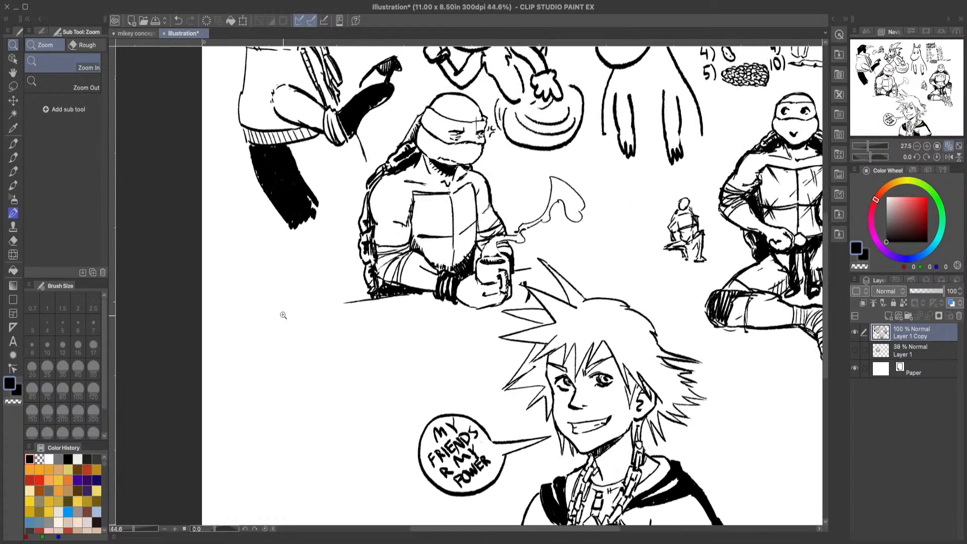
left_click_drag(283, 295, 288, 294)
left_click(13, 157)
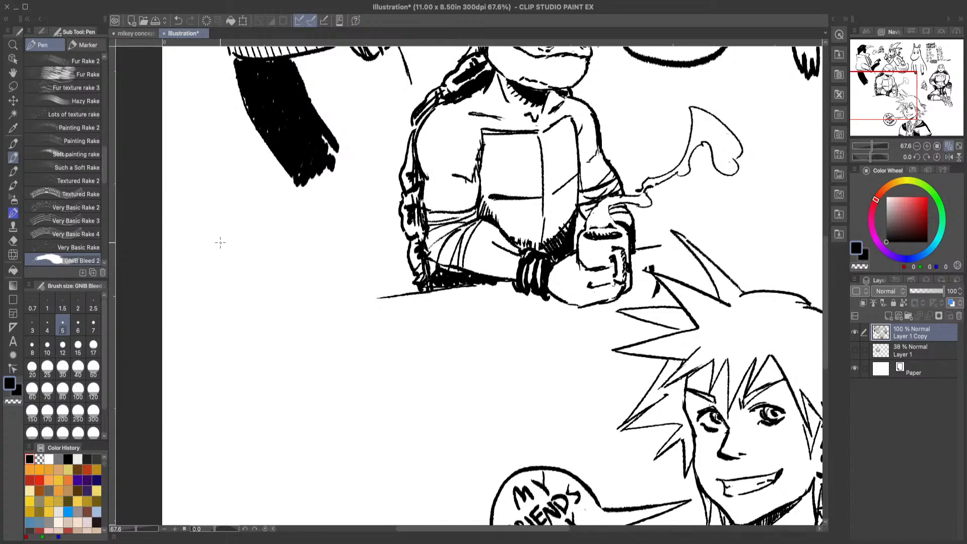
mouse_move(219, 240)
left_mouse_down()
mouse_move(218, 306)
mouse_move(220, 249)
mouse_move(241, 354)
left_mouse_up()
left_click_drag(217, 237, 288, 235)
left_click(177, 21)
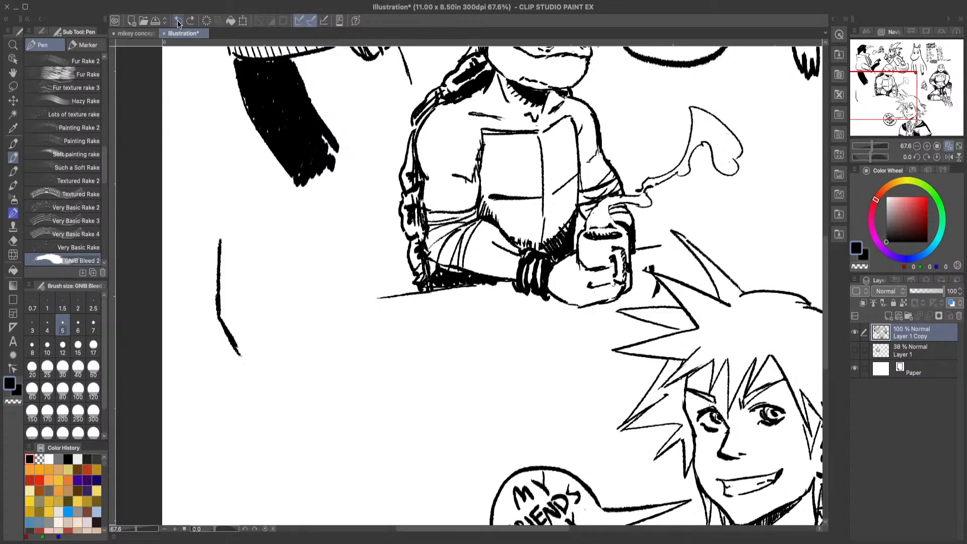
left_click(178, 21)
left_click(179, 20)
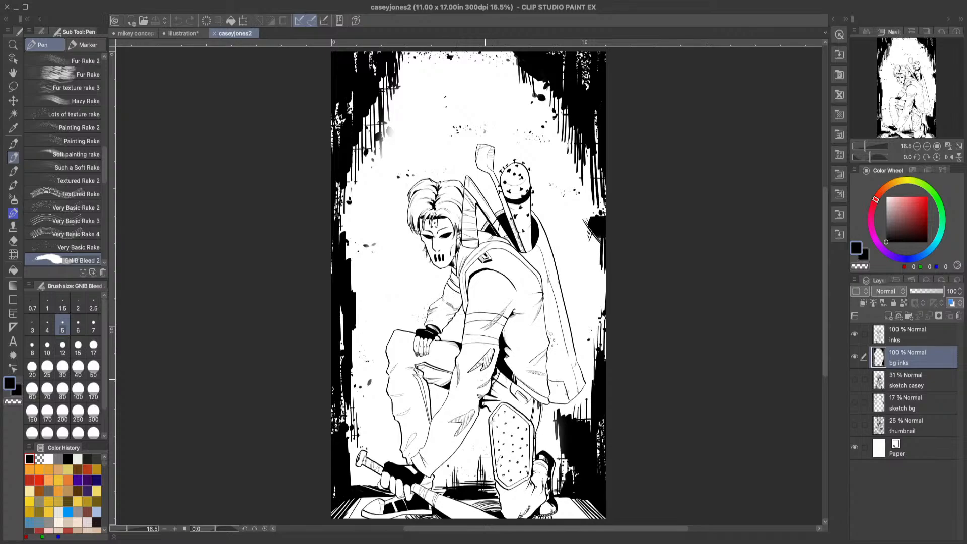
Step: Examine the masked face, gloved hand, jacket and overall composition of the caseyjones2 drawing, and close that document
left_click(13, 45)
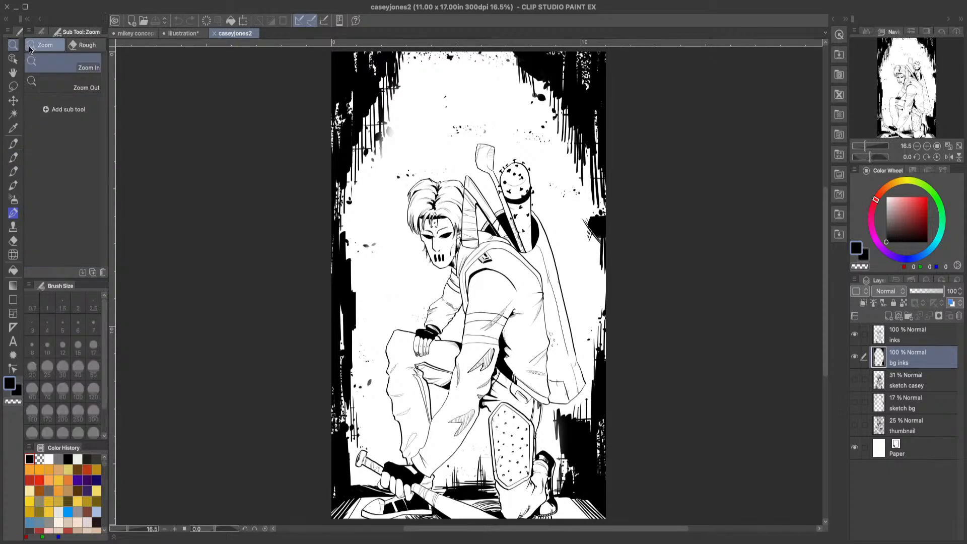
left_click_drag(450, 234, 509, 252)
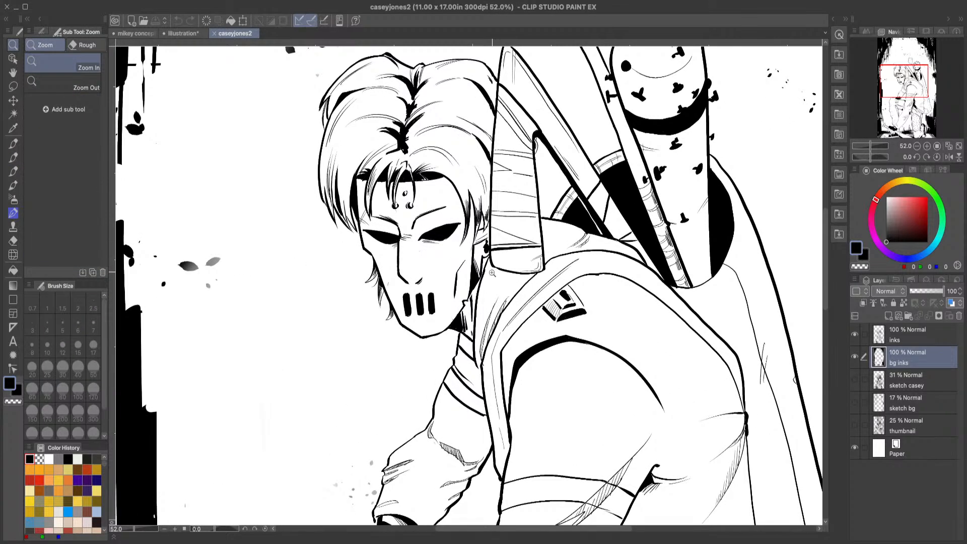
left_click_drag(527, 300, 481, 315)
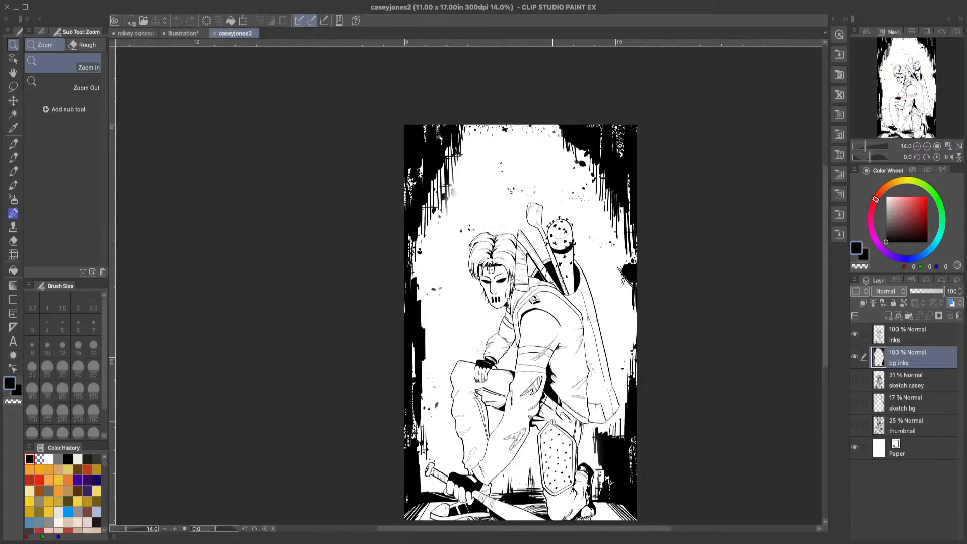
left_click_drag(553, 422, 578, 436)
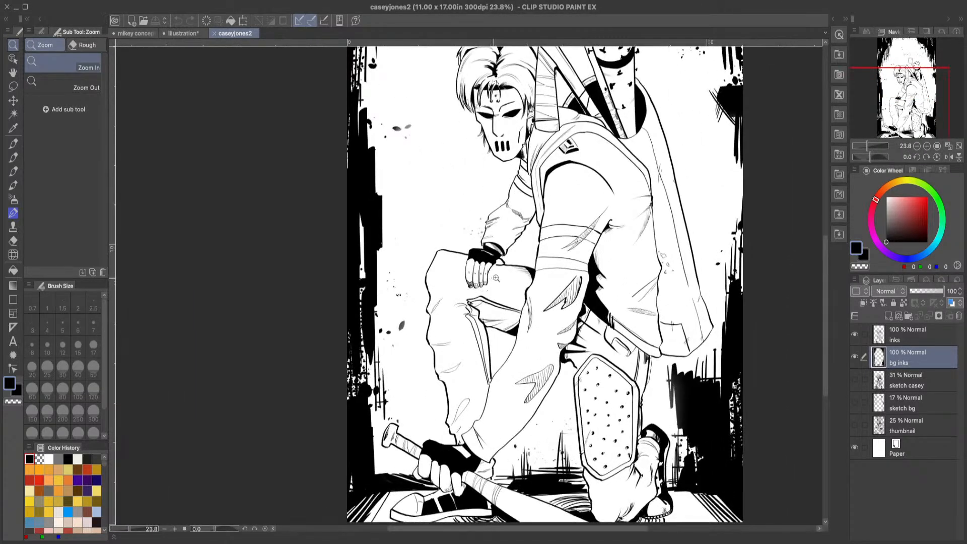
left_click_drag(490, 282, 488, 310)
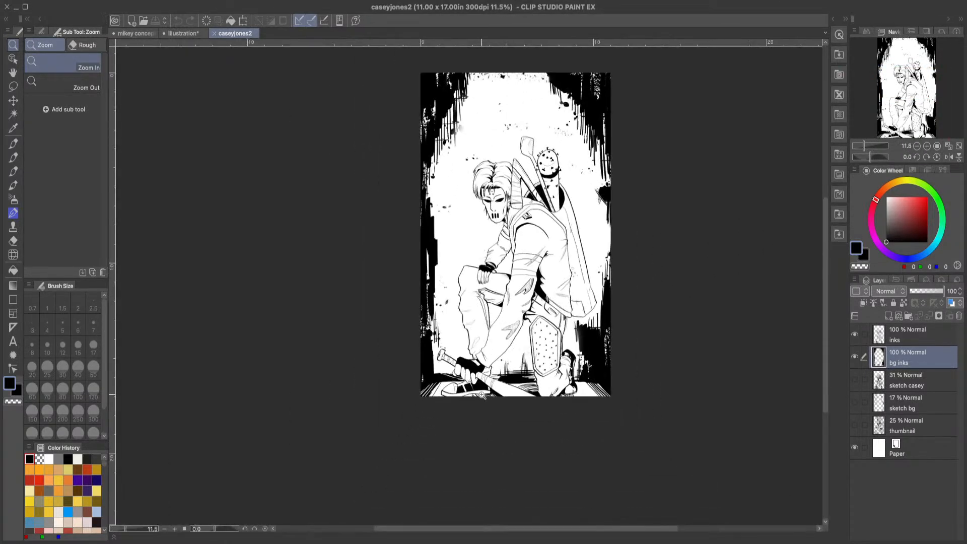
mouse_move(518, 258)
left_mouse_down()
mouse_move(546, 255)
mouse_move(500, 257)
mouse_move(517, 266)
left_mouse_up()
left_click(517, 267)
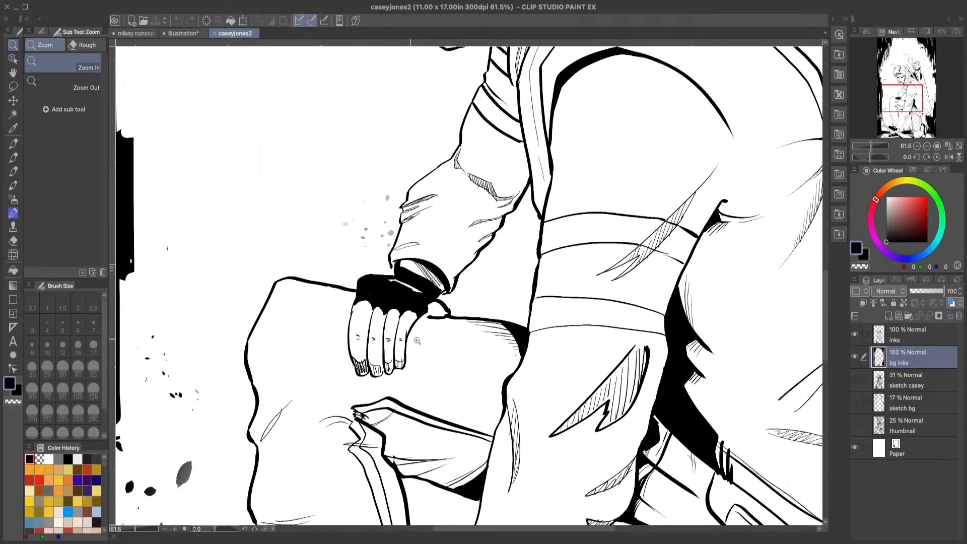
left_click_drag(647, 255, 624, 253)
left_click_drag(755, 180, 775, 184)
left_click_drag(714, 235, 697, 236)
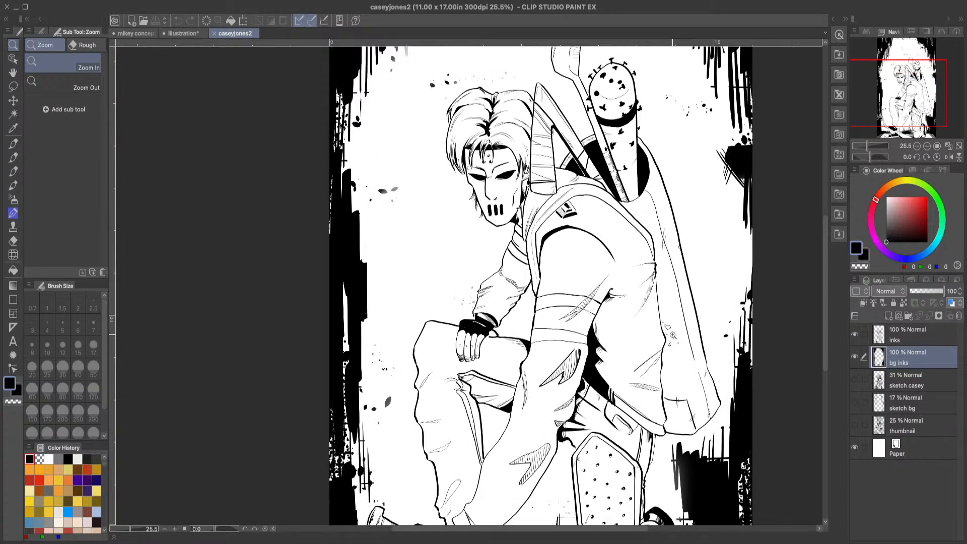
left_click_drag(658, 384, 575, 441)
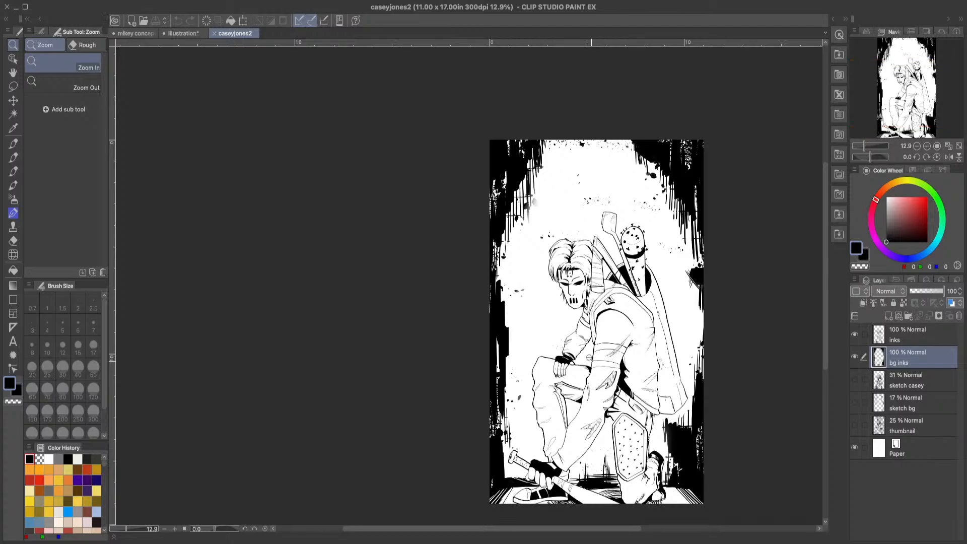
left_click_drag(585, 297, 613, 286)
left_click_drag(568, 244, 591, 223)
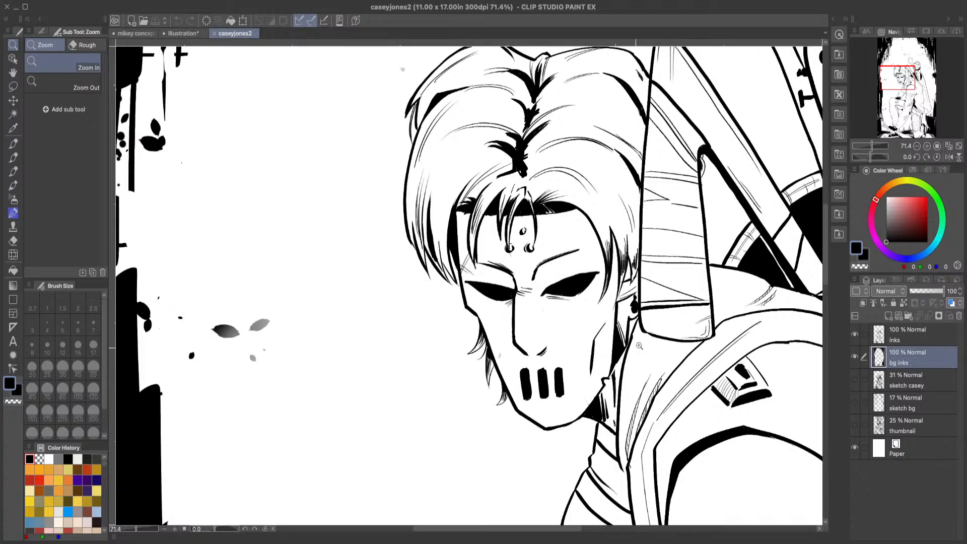
left_click(214, 33)
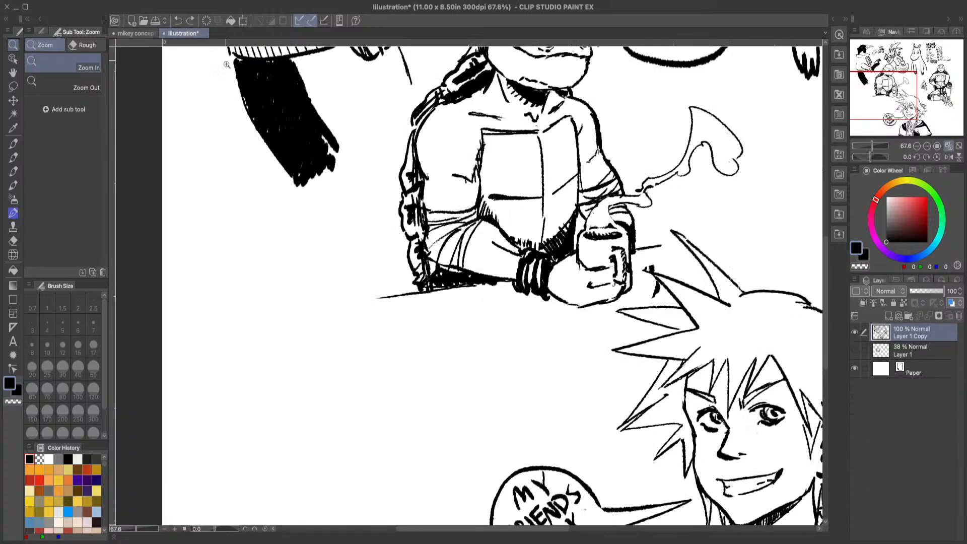
Step: Draw a hockey-style mask below the bird's black leg, with a flat top edge, cheek, pointed chin and three mouth slits
left_click(13, 157)
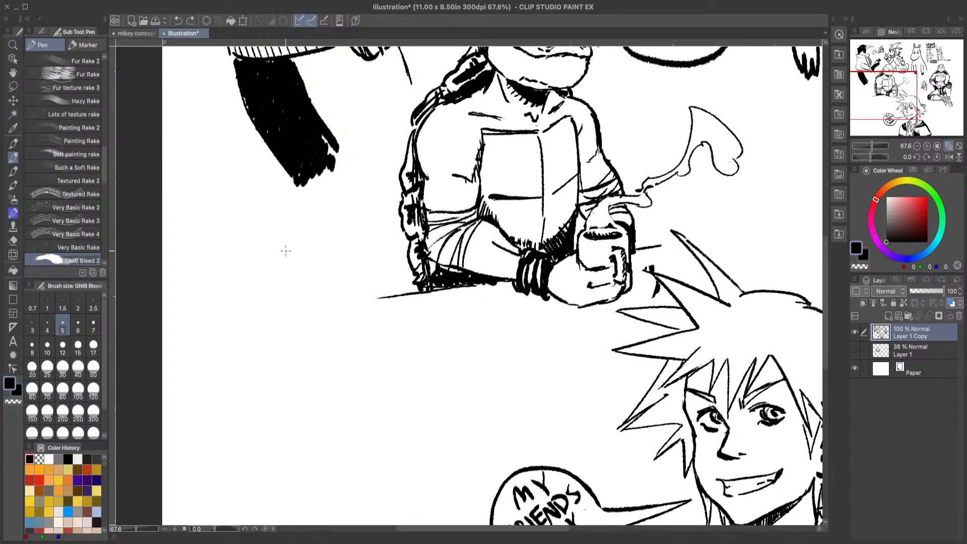
mouse_move(282, 250)
left_mouse_down()
mouse_move(357, 249)
mouse_move(360, 306)
left_mouse_up()
mouse_move(360, 257)
left_mouse_down()
mouse_move(364, 321)
mouse_move(368, 302)
mouse_move(351, 384)
left_mouse_up()
mouse_move(357, 342)
left_mouse_down()
mouse_move(352, 392)
mouse_move(334, 398)
mouse_move(299, 385)
left_mouse_up()
mouse_move(339, 360)
left_mouse_down()
mouse_move(339, 381)
mouse_move(326, 385)
left_mouse_up()
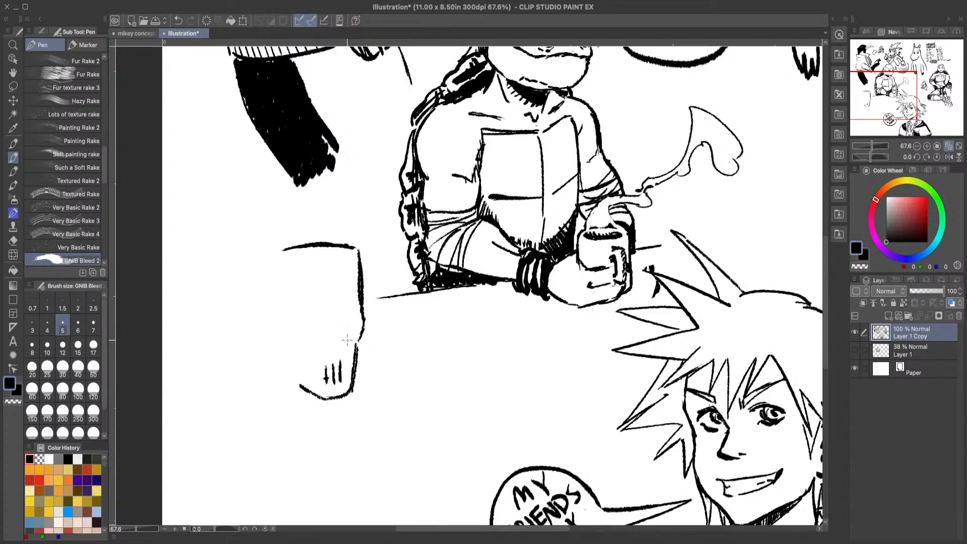
Step: Add three forehead holes, brow lines, narrow eyes and a nose to the mask, undoing the faulty strokes
mouse_move(330, 256)
left_mouse_down()
mouse_move(336, 268)
mouse_move(323, 271)
mouse_move(352, 282)
mouse_move(319, 295)
left_mouse_up()
key("ctrl+z")
key("ctrl+z")
mouse_move(337, 292)
left_mouse_down()
mouse_move(352, 279)
mouse_move(303, 284)
mouse_move(354, 305)
mouse_move(298, 308)
mouse_move(327, 306)
mouse_move(344, 322)
mouse_move(338, 340)
left_mouse_up()
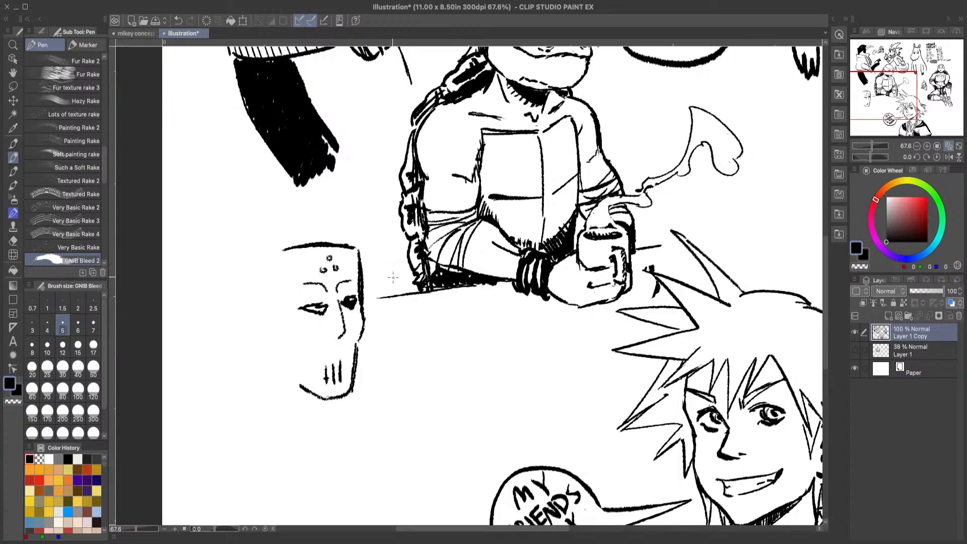
Step: Fill the mask's open eye solid black and trim the eye shapes with the eraser
mouse_move(317, 304)
left_mouse_down()
mouse_move(308, 310)
mouse_move(325, 307)
left_mouse_up()
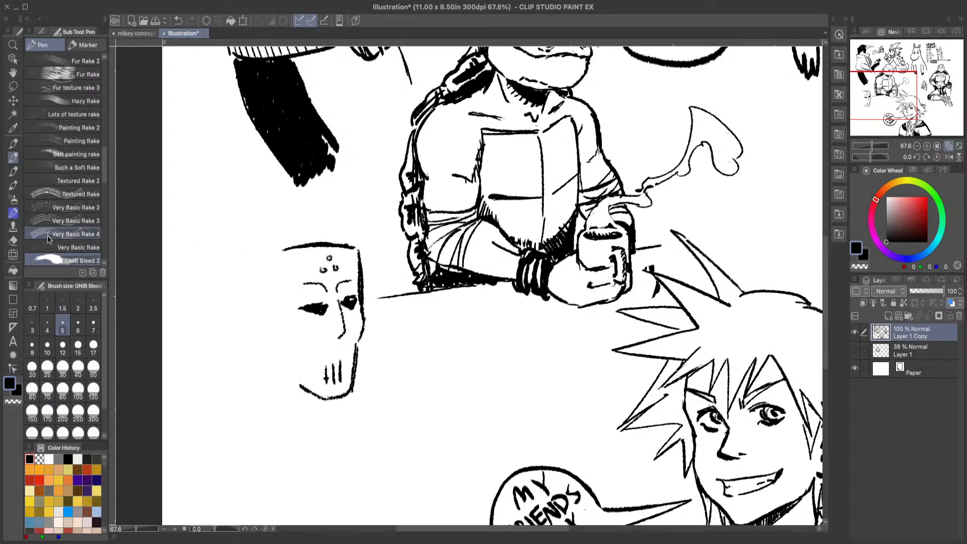
left_click(13, 240)
mouse_move(304, 310)
left_mouse_down()
mouse_move(323, 316)
mouse_move(313, 304)
mouse_move(304, 316)
mouse_move(315, 315)
mouse_move(298, 307)
mouse_move(326, 303)
mouse_move(315, 313)
mouse_move(306, 313)
mouse_move(347, 305)
left_mouse_up()
left_click(13, 157)
key("e")
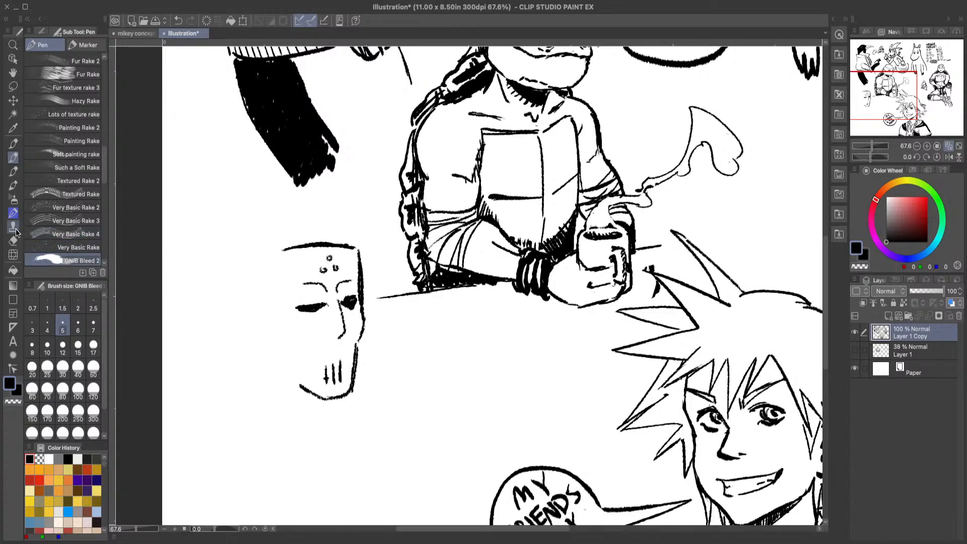
Step: Trim the excess black around the mask's eye nearest the turtle with the eraser, and return to the GNIB Bleed 2 pen
left_click_drag(358, 307, 355, 308)
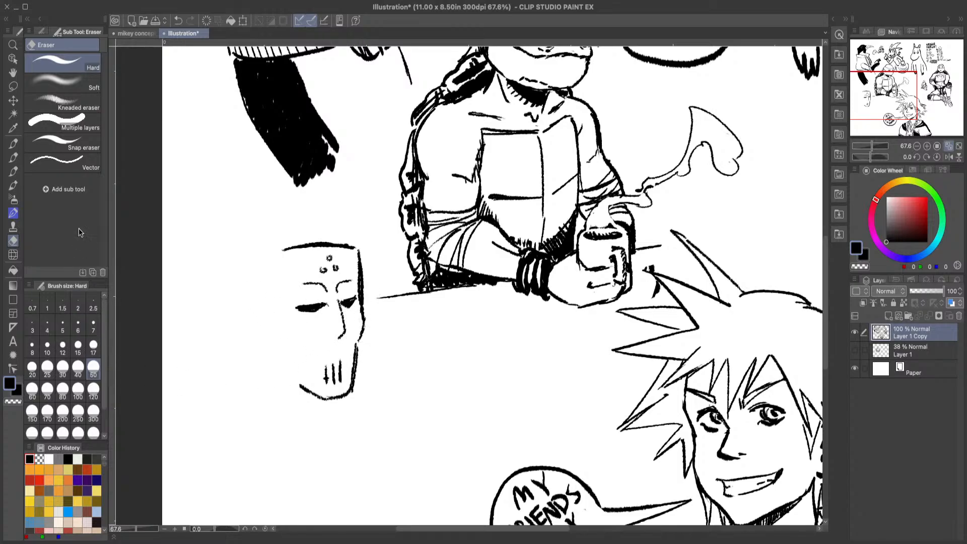
left_click(14, 158)
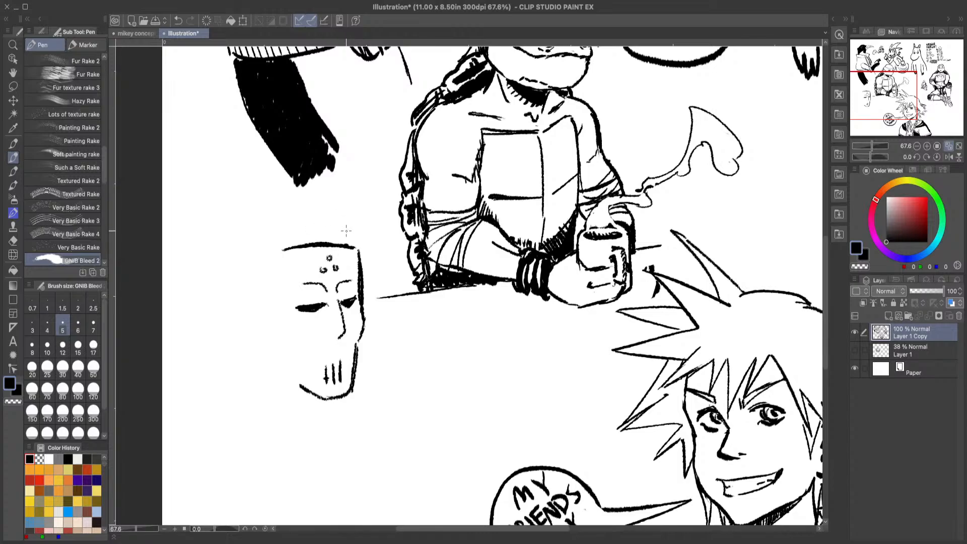
mouse_move(322, 237)
left_mouse_down()
mouse_move(336, 226)
mouse_move(344, 245)
left_mouse_up()
left_click_drag(341, 223, 359, 275)
left_click_drag(348, 234, 361, 291)
left_click_drag(343, 256, 356, 296)
left_click(179, 21)
left_click(179, 20)
left_click(180, 20)
left_click(181, 21)
left_click(178, 21)
mouse_move(329, 243)
left_mouse_down()
mouse_move(338, 228)
mouse_move(375, 314)
left_mouse_up()
mouse_move(328, 246)
left_mouse_down()
mouse_move(338, 221)
mouse_move(378, 304)
mouse_move(377, 331)
left_mouse_up()
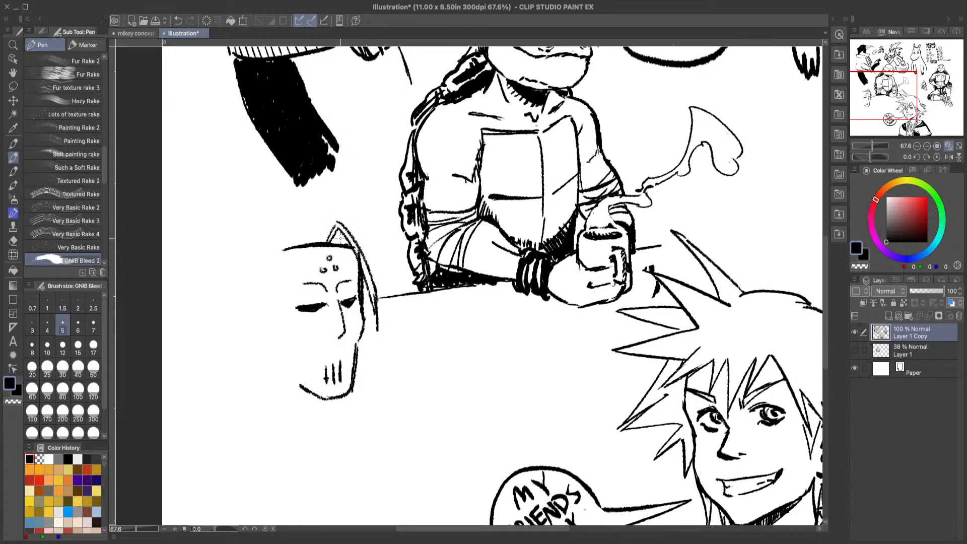
mouse_move(326, 246)
left_mouse_down()
mouse_move(339, 230)
mouse_move(350, 237)
mouse_move(328, 244)
mouse_move(336, 235)
left_mouse_up()
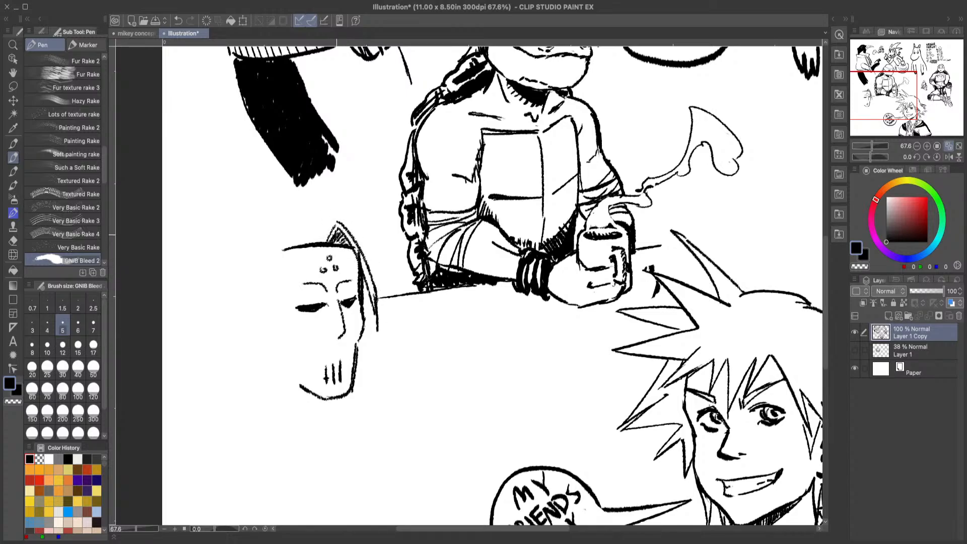
left_click(177, 17)
left_click(177, 20)
left_click(177, 19)
left_click(178, 20)
left_click(178, 20)
left_click(178, 20)
left_click(177, 21)
left_click(177, 21)
left_click(179, 20)
left_click(180, 21)
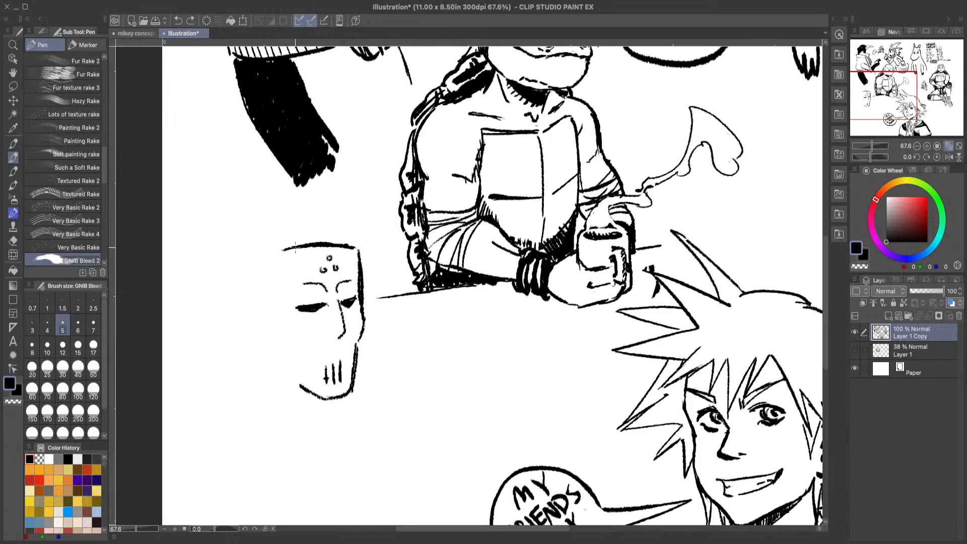
Step: Draw a swept hair strand from above the mask's flat top edge down its left side, redoing the faulty strokes
mouse_move(323, 237)
left_mouse_down()
mouse_move(303, 226)
mouse_move(262, 288)
left_mouse_up()
left_click_drag(294, 237, 250, 290)
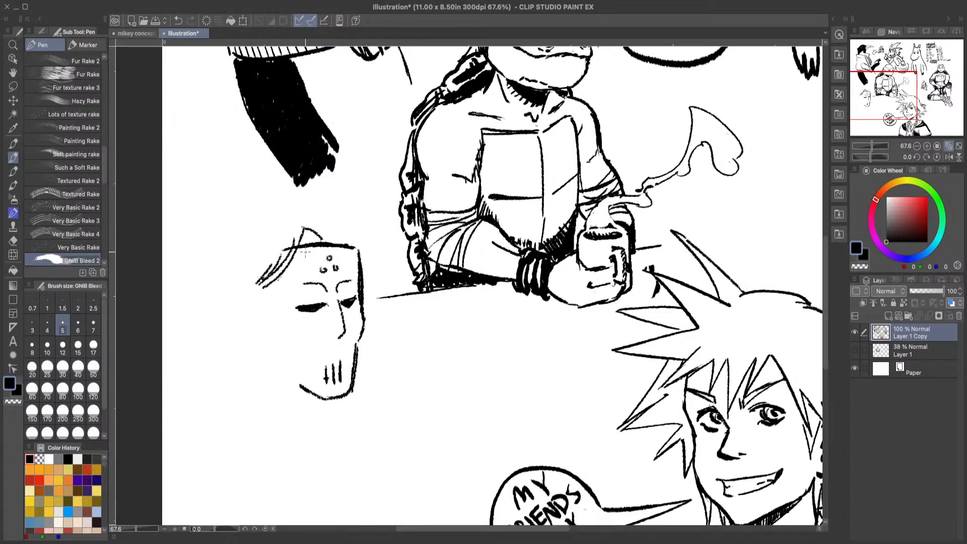
left_click(177, 20)
left_click(178, 20)
left_click(178, 21)
mouse_move(293, 248)
left_mouse_down()
mouse_move(266, 287)
mouse_move(284, 253)
mouse_move(252, 289)
left_mouse_up()
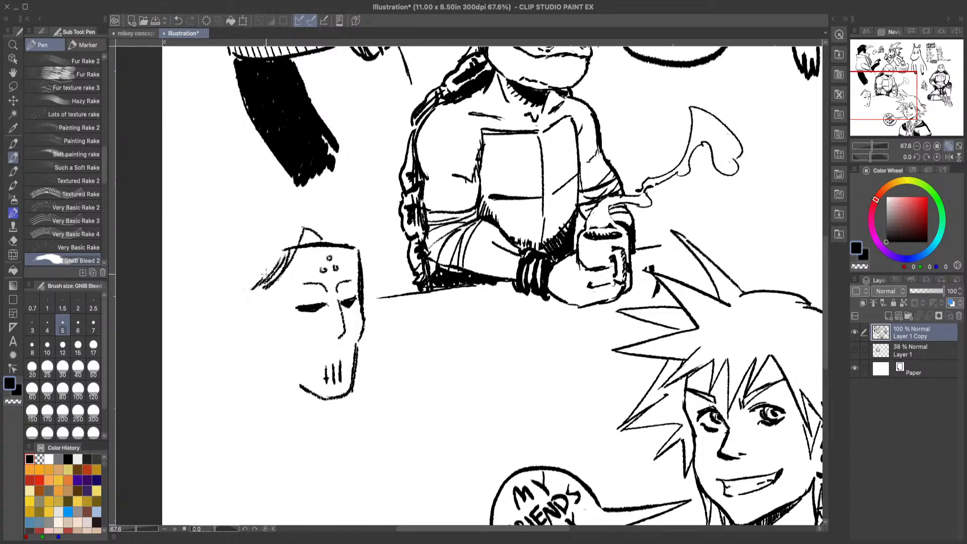
Step: Draw parted hair over the mask's forehead with long strands curling down its right side, undoing the faulty strokes
mouse_move(317, 237)
left_mouse_down()
mouse_move(303, 241)
mouse_move(336, 221)
mouse_move(358, 308)
left_mouse_up()
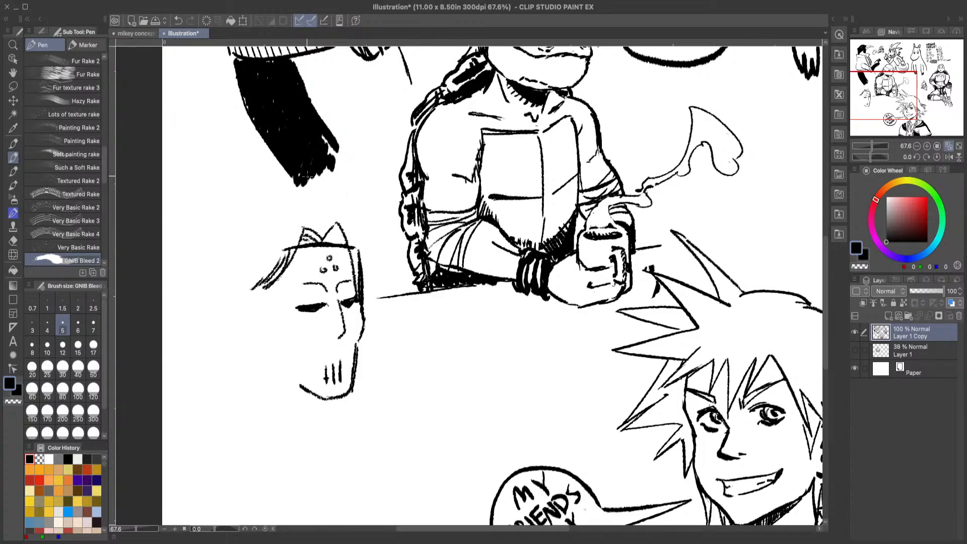
left_click(178, 22)
left_click(177, 21)
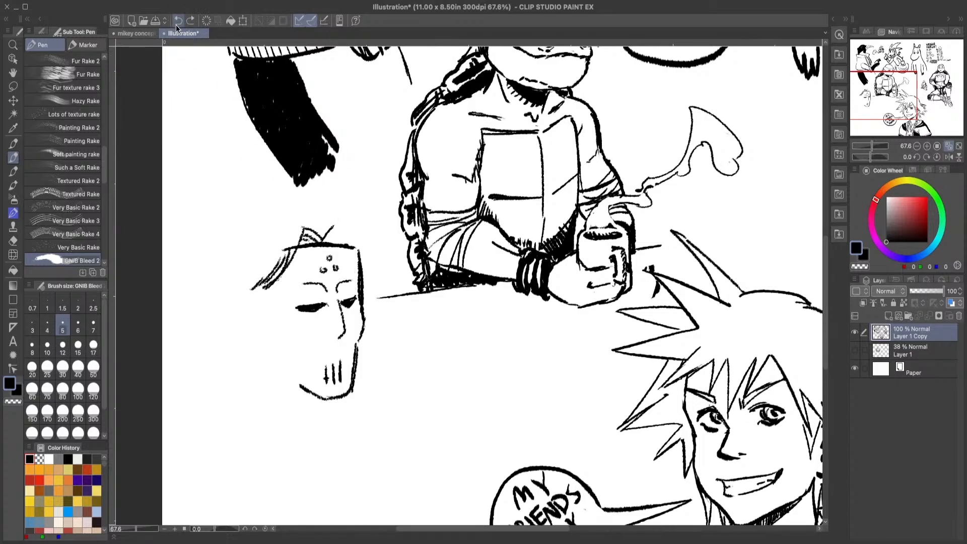
mouse_move(305, 227)
left_mouse_down()
mouse_move(332, 249)
mouse_move(350, 242)
mouse_move(333, 240)
mouse_move(350, 226)
mouse_move(370, 280)
mouse_move(359, 301)
left_mouse_up()
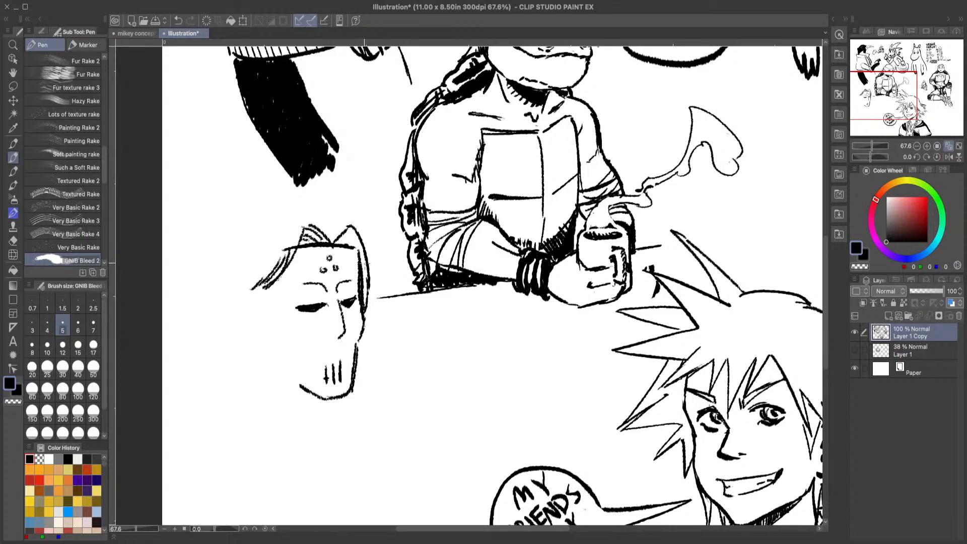
mouse_move(330, 237)
left_mouse_down()
mouse_move(353, 214)
mouse_move(381, 287)
mouse_move(361, 326)
left_mouse_up()
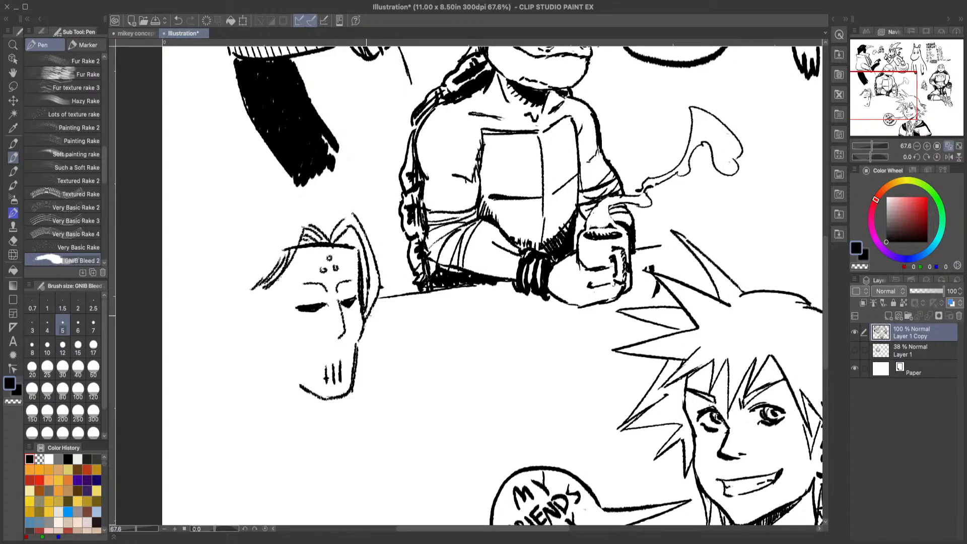
left_click(178, 21)
left_click(178, 21)
left_click(179, 21)
left_click(178, 20)
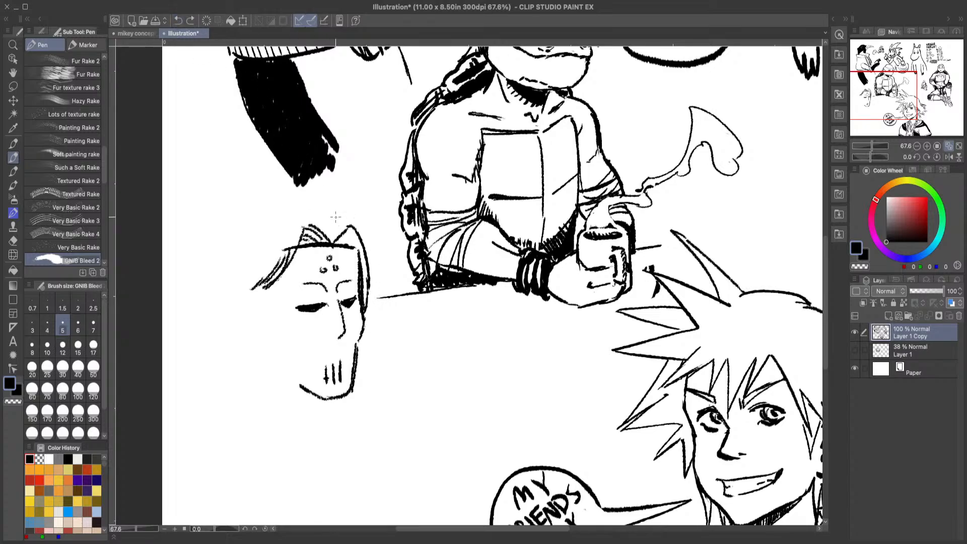
mouse_move(337, 241)
left_mouse_down()
mouse_move(351, 223)
mouse_move(346, 247)
mouse_move(360, 223)
mouse_move(373, 274)
mouse_move(365, 313)
left_mouse_up()
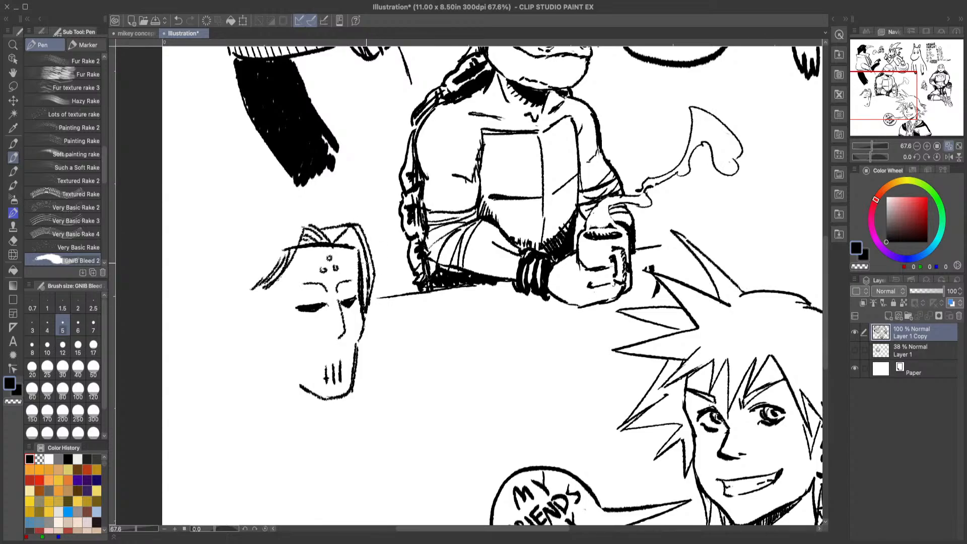
mouse_move(341, 238)
left_mouse_down()
mouse_move(368, 272)
mouse_move(366, 288)
mouse_move(348, 249)
mouse_move(327, 239)
left_mouse_up()
mouse_move(374, 275)
left_mouse_down()
mouse_move(366, 317)
mouse_move(380, 324)
mouse_move(331, 337)
left_mouse_up()
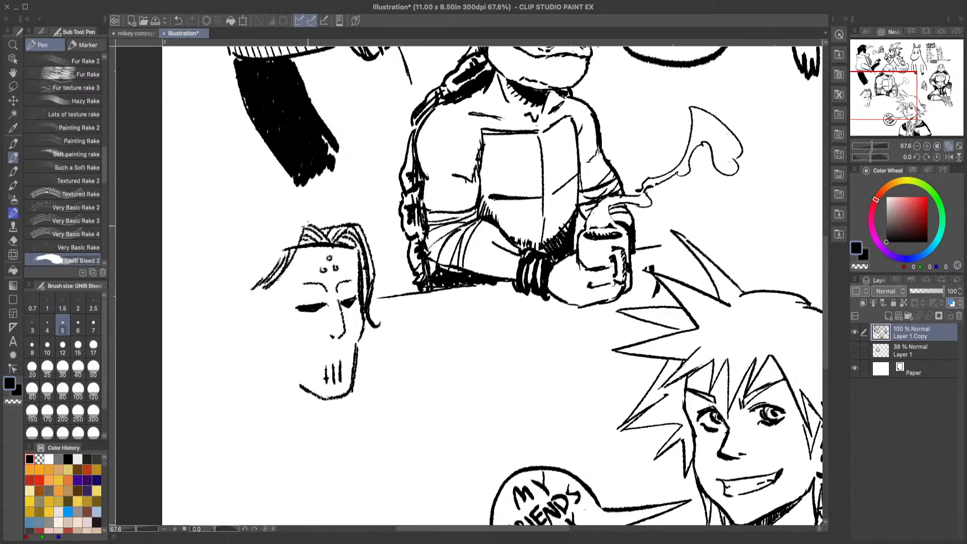
Step: Outline the crown and back of the head with long hair falling toward the neck, undoing the wavy first attempt
mouse_move(308, 220)
left_mouse_down()
mouse_move(236, 247)
mouse_move(230, 303)
left_mouse_up()
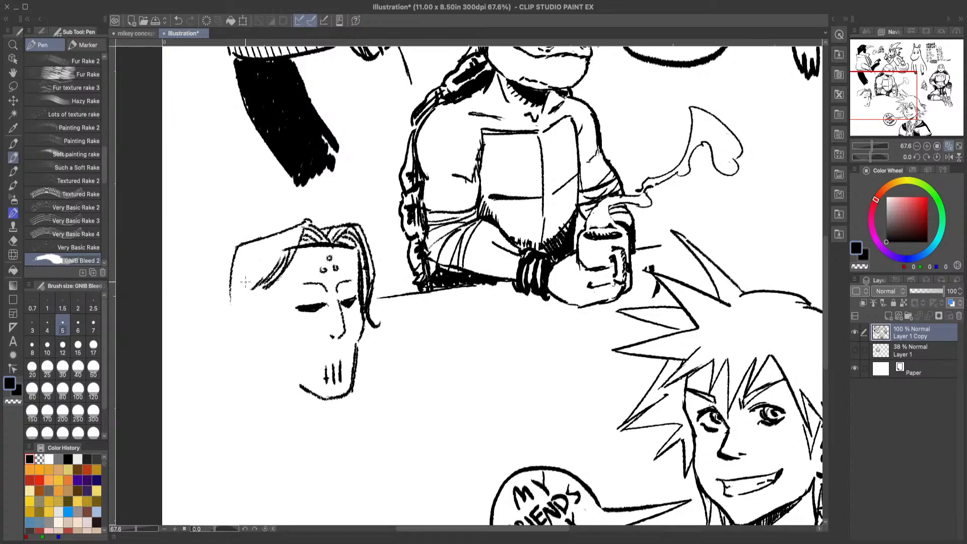
mouse_move(235, 248)
left_mouse_down()
mouse_move(250, 344)
mouse_move(232, 388)
mouse_move(235, 444)
mouse_move(234, 409)
mouse_move(233, 444)
left_mouse_up()
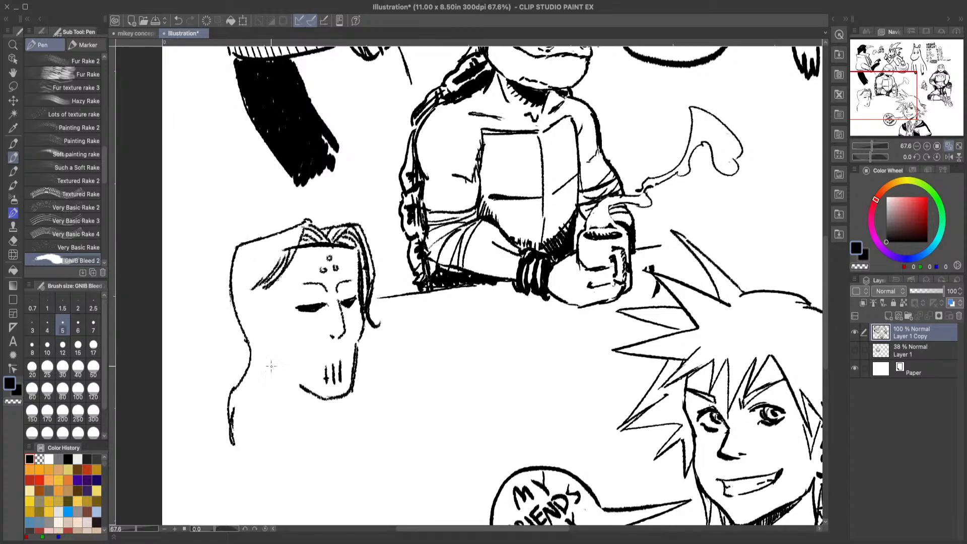
left_click(179, 20)
left_click(179, 20)
left_click(179, 20)
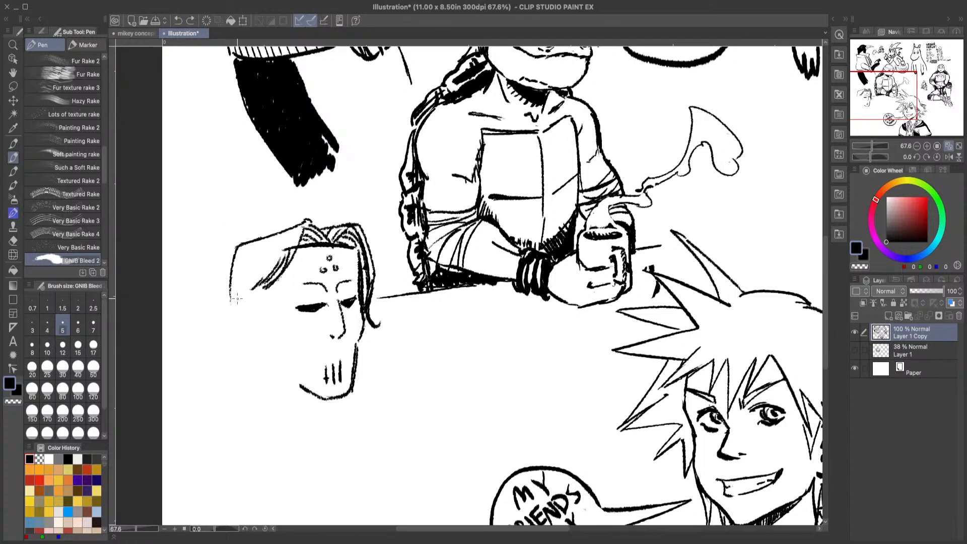
left_click_drag(231, 257, 245, 370)
left_click_drag(236, 275, 265, 405)
left_click_drag(243, 333, 272, 408)
left_click_drag(260, 360, 288, 416)
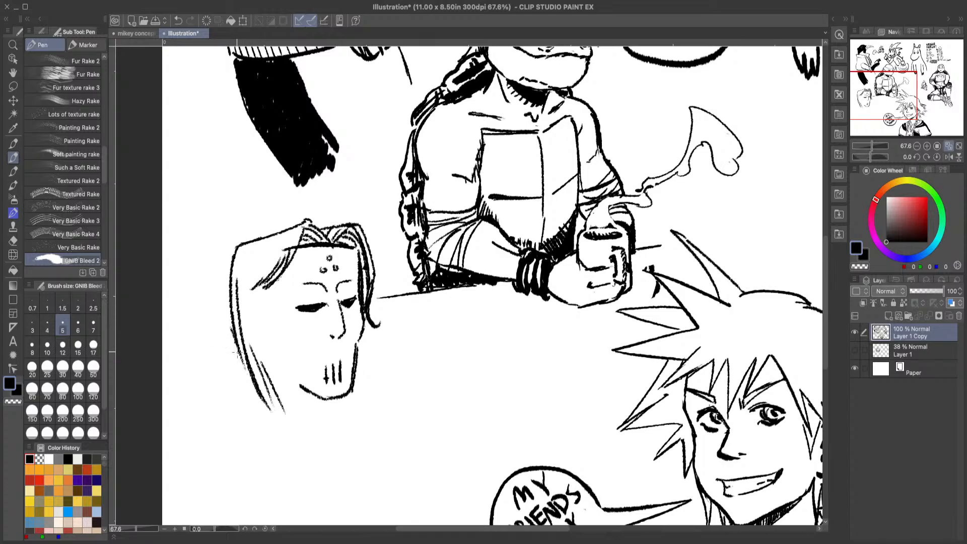
Step: Add long hair strands sweeping down and outward from the back of the head
left_click_drag(240, 342, 209, 456)
mouse_move(248, 375)
left_mouse_down()
mouse_move(236, 425)
mouse_move(208, 470)
left_mouse_up()
left_click_drag(243, 412, 214, 470)
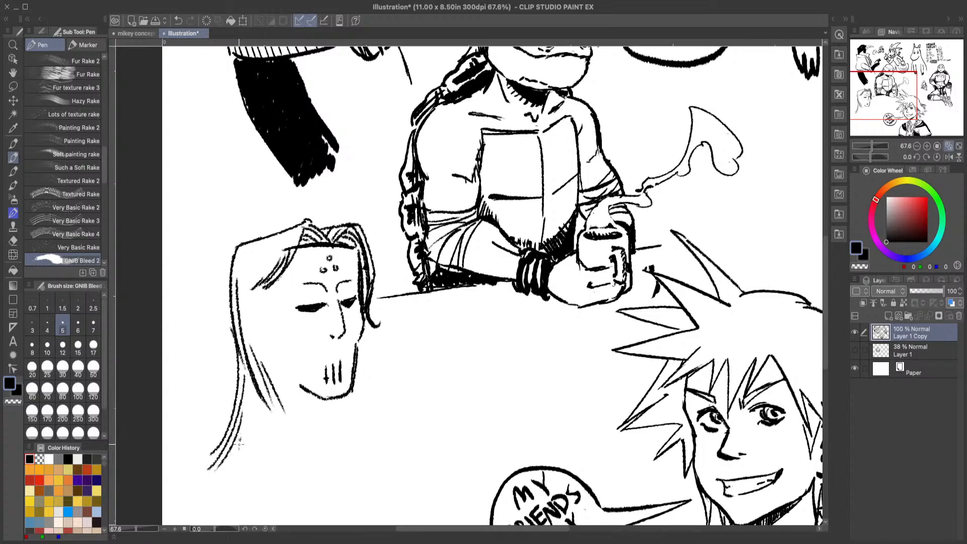
left_click_drag(241, 439, 223, 473)
left_click_drag(247, 447, 231, 473)
Step: Draw hair strands beside the mask's temple and outline the angular cheek edge down to its chin
left_click_drag(305, 231, 267, 327)
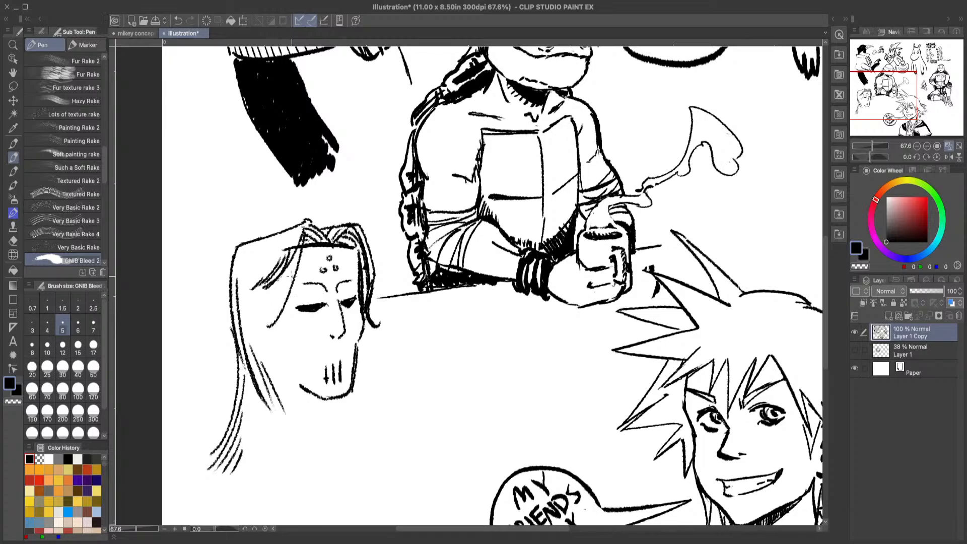
left_click_drag(297, 263, 272, 322)
mouse_move(288, 279)
left_mouse_down()
mouse_move(270, 310)
mouse_move(276, 295)
mouse_move(258, 309)
mouse_move(275, 288)
mouse_move(288, 368)
mouse_move(316, 392)
left_mouse_up()
left_click_drag(285, 338, 304, 352)
left_click_drag(303, 351, 308, 379)
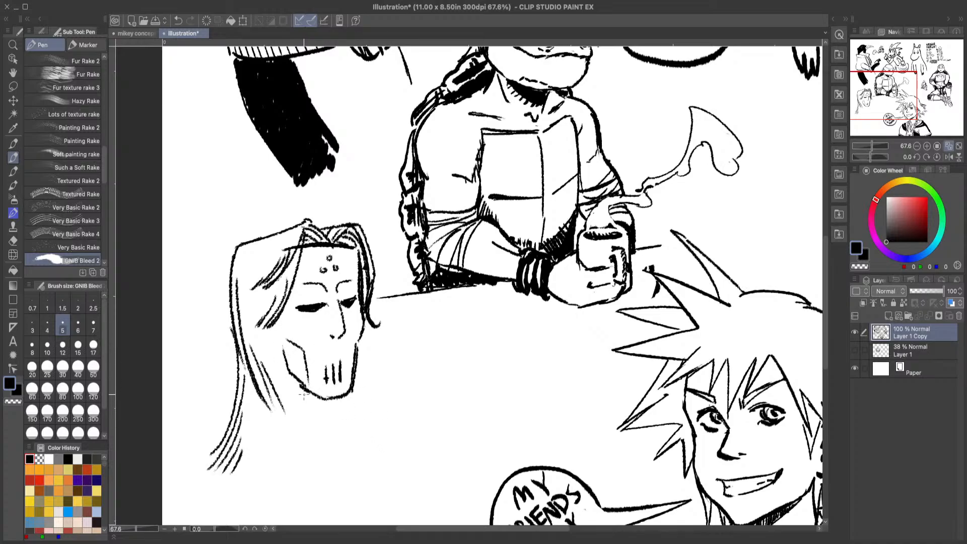
Step: Add flicked strands at the back of the hair, and erase the mask corner overlapping the hair and the stray crown flick
left_click_drag(235, 341, 203, 398)
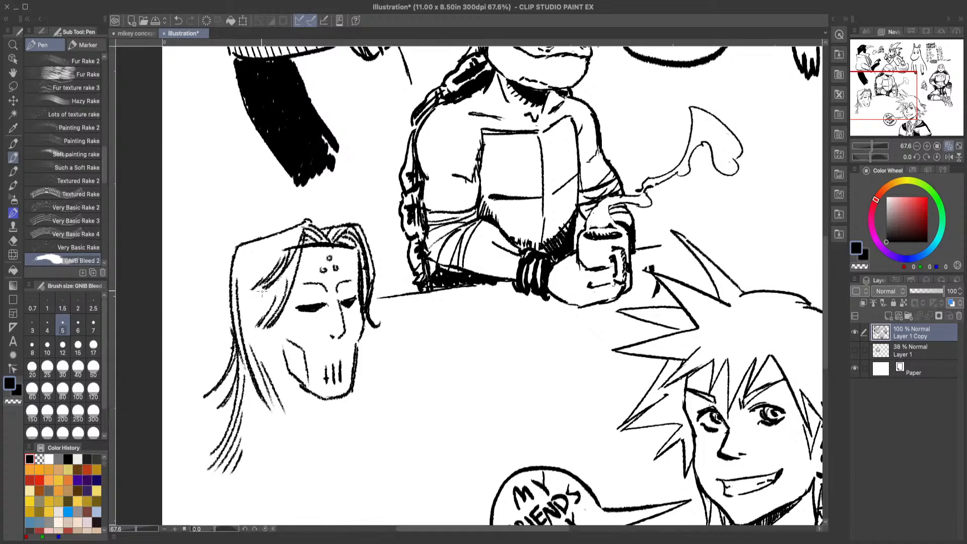
left_click_drag(235, 257, 217, 277)
key("e")
left_click_drag(282, 247, 298, 248)
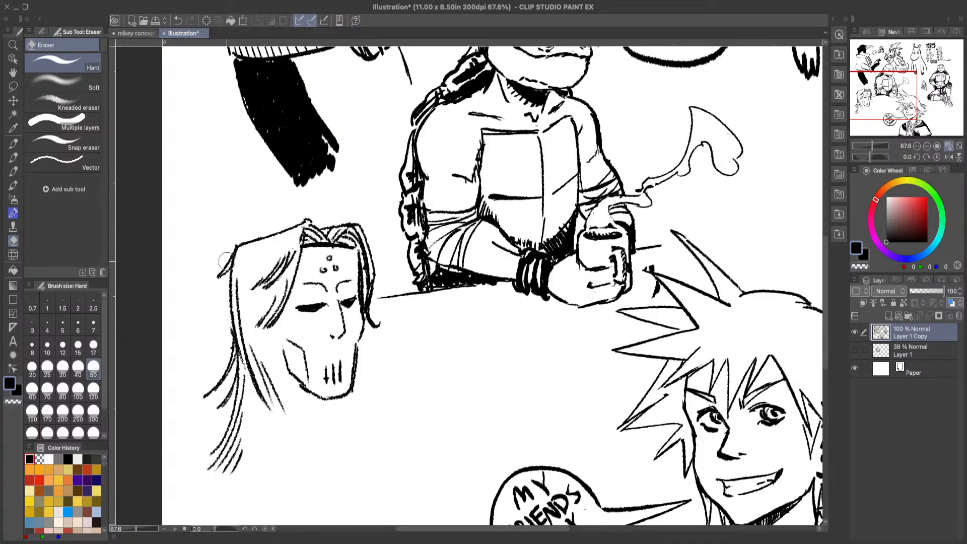
left_click_drag(226, 246, 223, 283)
left_click(13, 158)
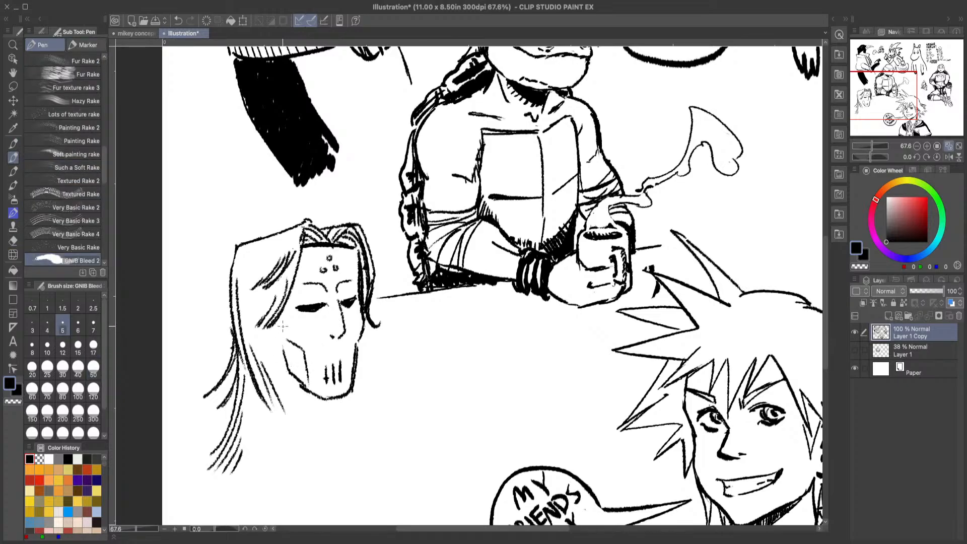
Step: Draw the side of the face behind the mask, and darken the chin edge and mouth slits
left_click_drag(290, 306, 275, 374)
left_click_drag(349, 382, 342, 394)
left_click_drag(326, 362, 333, 381)
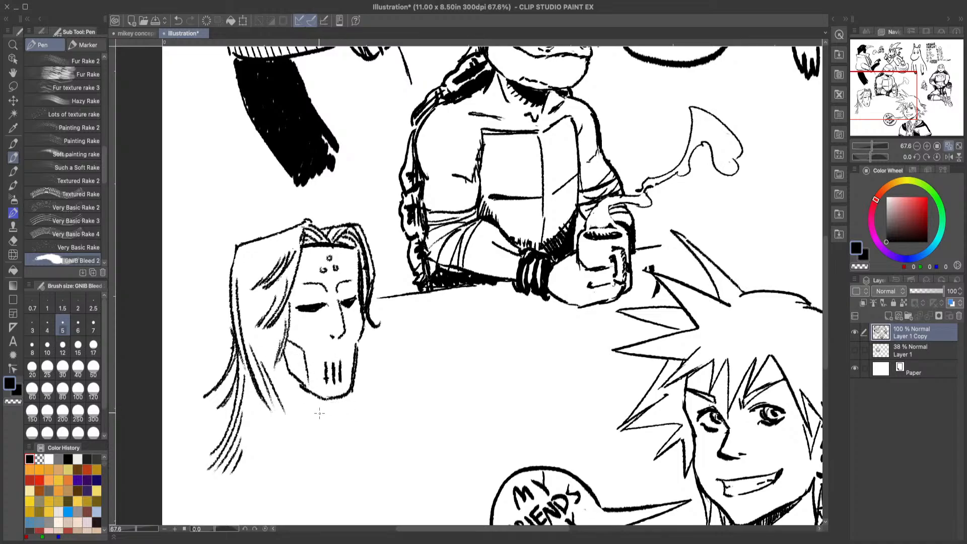
Step: Draw the jawline and neck beneath the mask's chin with dark shading strokes
left_click_drag(315, 397, 309, 432)
mouse_move(281, 368)
left_mouse_down()
mouse_move(308, 408)
mouse_move(316, 402)
left_mouse_up()
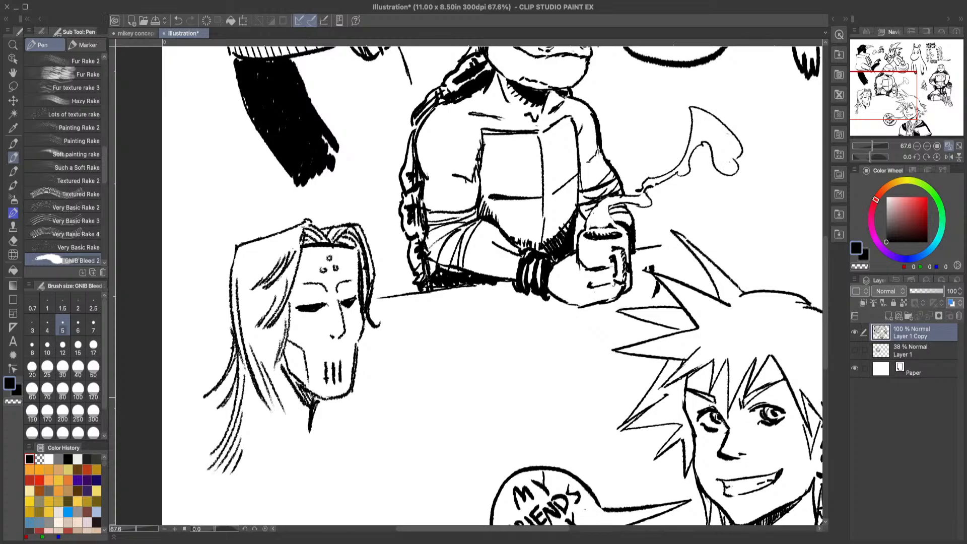
left_click_drag(280, 371, 309, 417)
Step: Draw a strand running down from the neck and pointed hair flicks to the right of the chin
mouse_move(313, 422)
left_mouse_down()
mouse_move(322, 448)
mouse_move(346, 458)
left_mouse_up()
left_click_drag(346, 405, 404, 388)
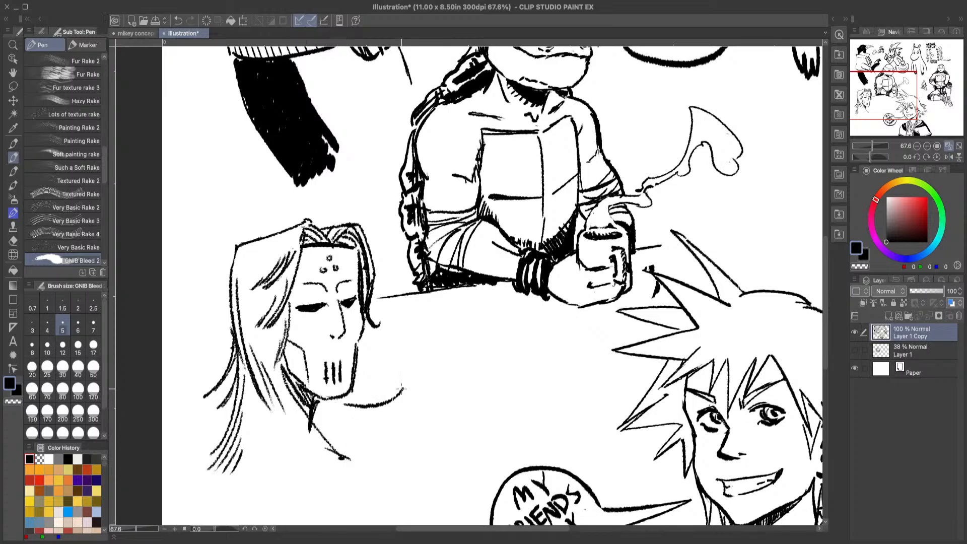
mouse_move(367, 417)
left_mouse_down()
mouse_move(405, 411)
mouse_move(380, 375)
mouse_move(393, 362)
left_mouse_up()
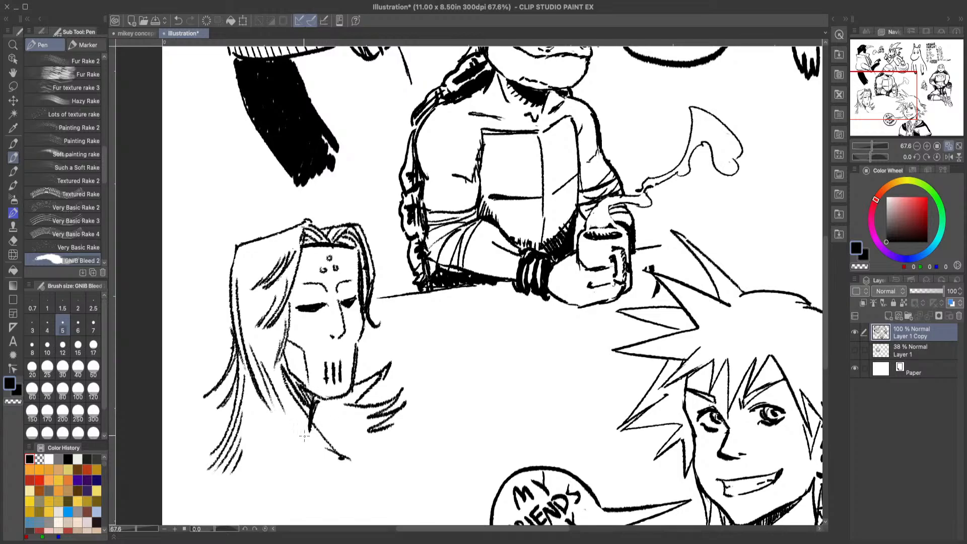
Step: Draw a fringe of hair tips along the bottom of the hair, and fill out the ends beside the neck and back
left_click_drag(295, 426, 355, 476)
left_click_drag(301, 452, 346, 481)
mouse_move(309, 455)
left_mouse_down()
mouse_move(319, 488)
mouse_move(299, 487)
left_mouse_up()
mouse_move(289, 459)
left_mouse_down()
mouse_move(284, 493)
mouse_move(265, 494)
left_mouse_up()
mouse_move(261, 457)
left_mouse_down()
mouse_move(246, 488)
mouse_move(234, 482)
left_mouse_up()
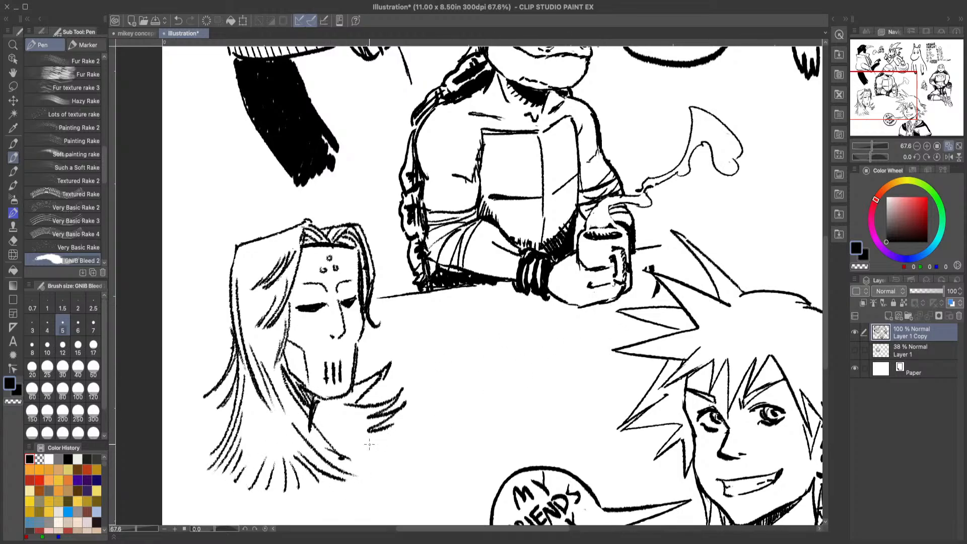
left_click_drag(363, 421, 341, 428)
left_click_drag(336, 436, 367, 429)
left_click_drag(237, 387, 205, 432)
mouse_move(205, 431)
left_mouse_down()
mouse_move(225, 420)
mouse_move(221, 429)
left_mouse_up()
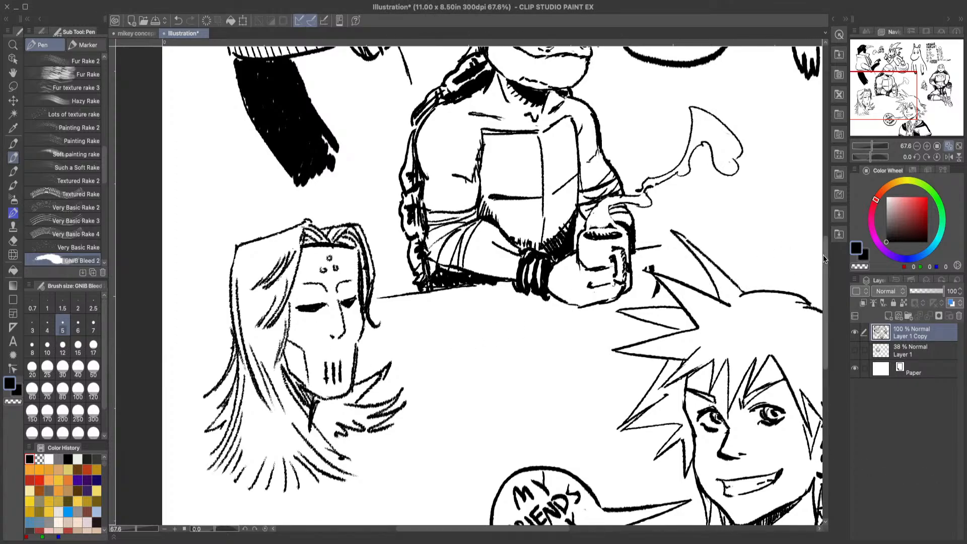
Step: Erase the middle of the hair's bottom fringe to clear space for the shoulder, and return to the pen
scroll(823, 255, "down", 3)
left_click(13, 240)
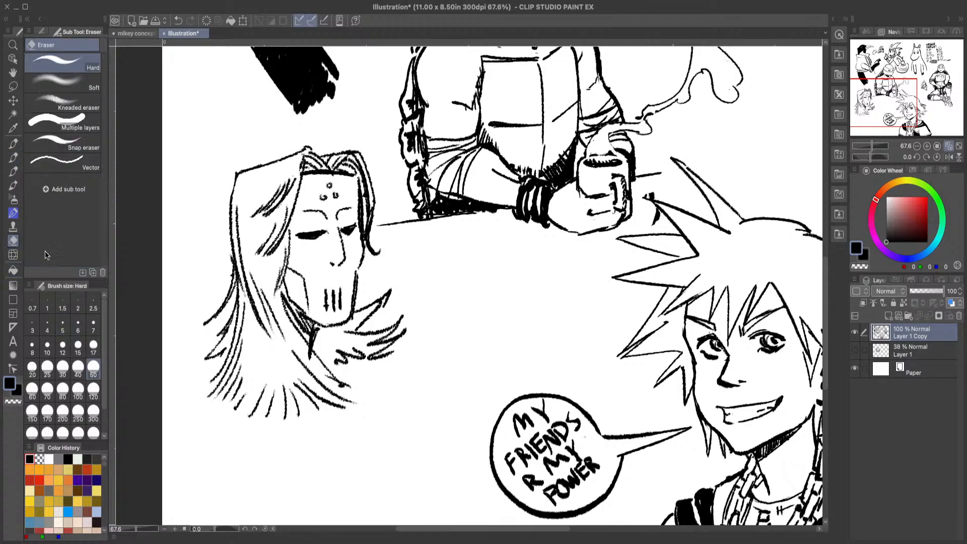
mouse_move(255, 377)
left_mouse_down()
mouse_move(233, 423)
mouse_move(300, 410)
mouse_move(322, 390)
mouse_move(314, 403)
left_mouse_up()
left_click(13, 157)
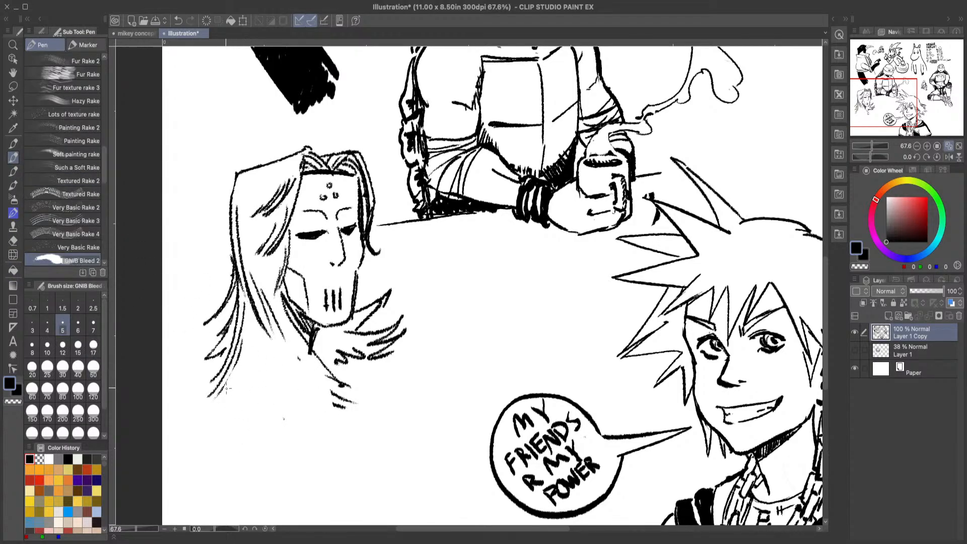
Step: Draw a rounded shoulder arch beneath the hair, and redraw the hair edges and ends framing it
mouse_move(218, 439)
left_mouse_down()
mouse_move(279, 378)
mouse_move(319, 457)
left_mouse_up()
left_click_drag(259, 356, 220, 398)
mouse_move(258, 360)
left_mouse_down()
mouse_move(290, 368)
mouse_move(338, 405)
left_mouse_up()
mouse_move(308, 375)
left_mouse_down()
mouse_move(346, 412)
mouse_move(315, 376)
mouse_move(352, 386)
left_mouse_up()
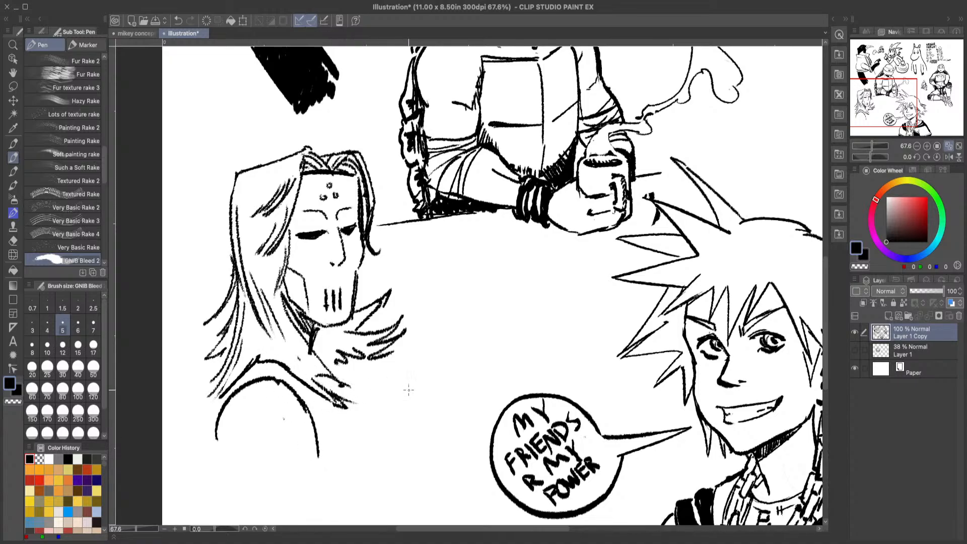
Step: Draw an inner chest line beside the hair ends and a curved outer chest contour, undoing and redrawing the outer curve
scroll(826, 312, "down", 5)
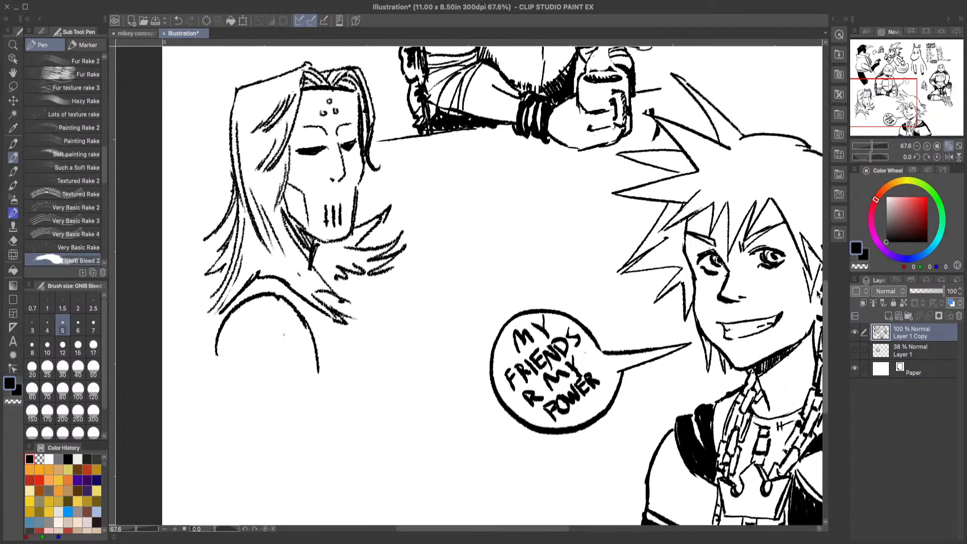
left_click_drag(365, 300, 368, 361)
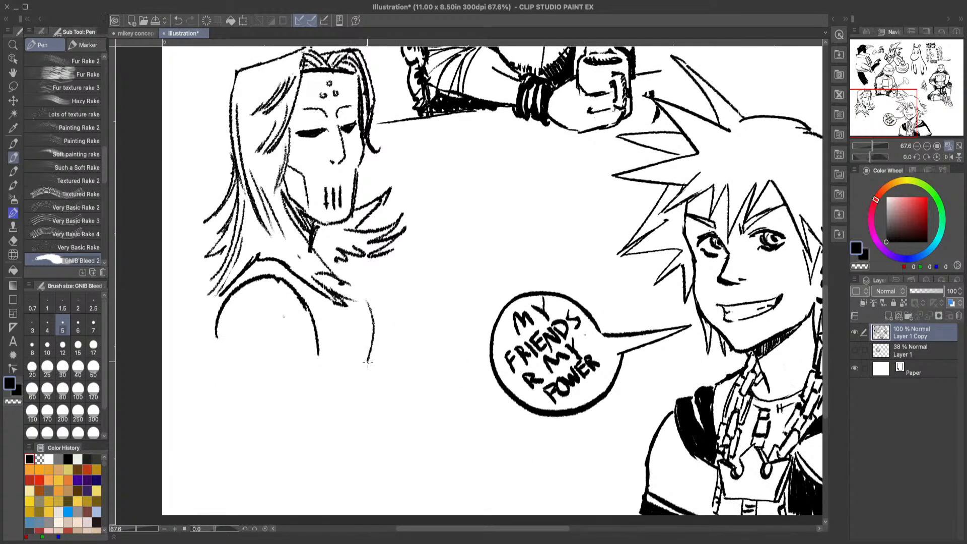
mouse_move(368, 268)
left_mouse_down()
mouse_move(423, 350)
mouse_move(404, 378)
left_mouse_up()
left_click_drag(386, 270, 416, 388)
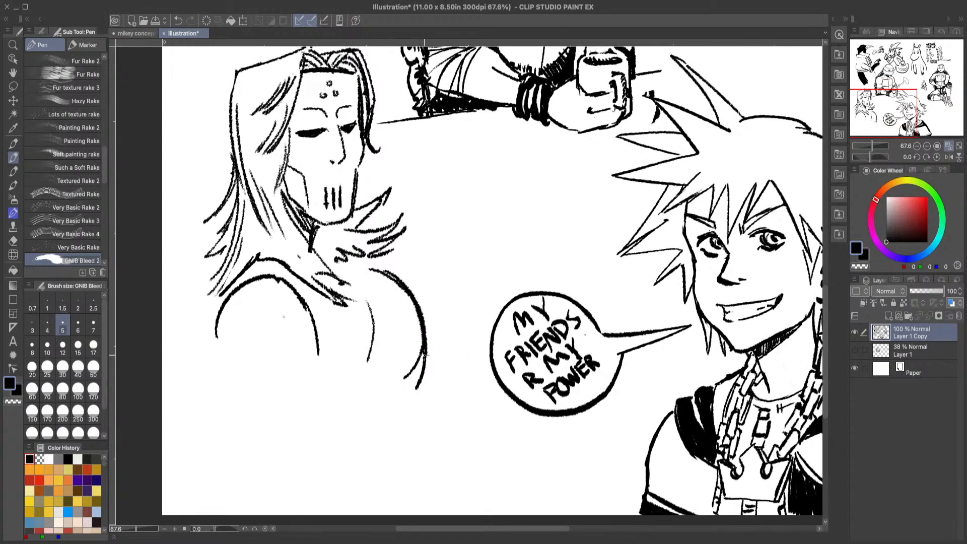
left_click(178, 20)
left_click(180, 20)
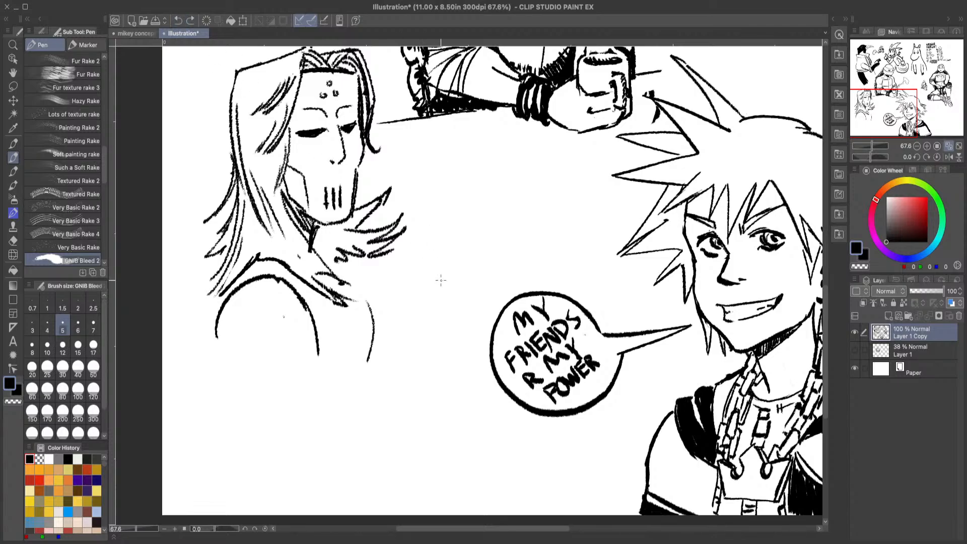
mouse_move(388, 263)
left_mouse_down()
mouse_move(415, 293)
mouse_move(407, 361)
left_mouse_up()
left_click_drag(405, 287, 417, 357)
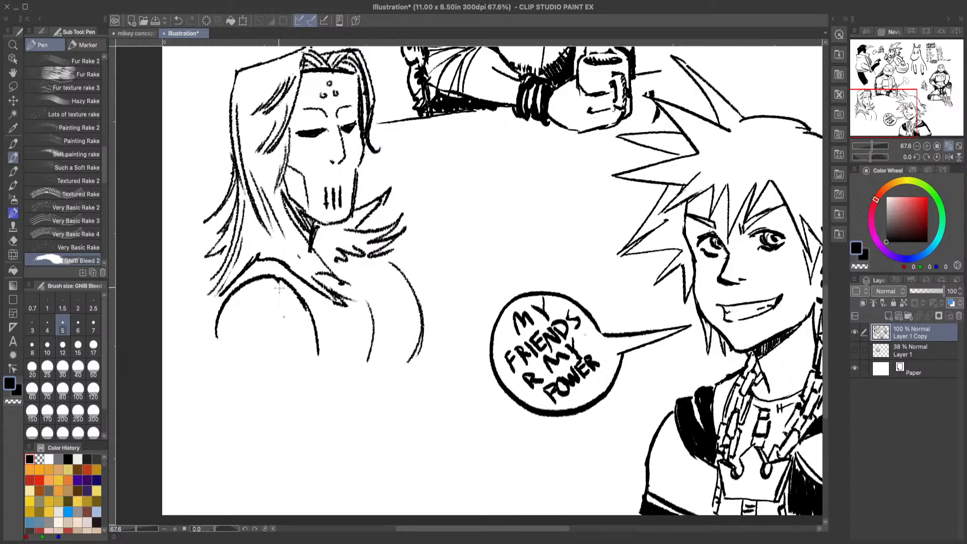
Step: Erase the inner chest line beside the shoulder arch, and return to the pen
left_click(13, 241)
left_click_drag(374, 300, 351, 379)
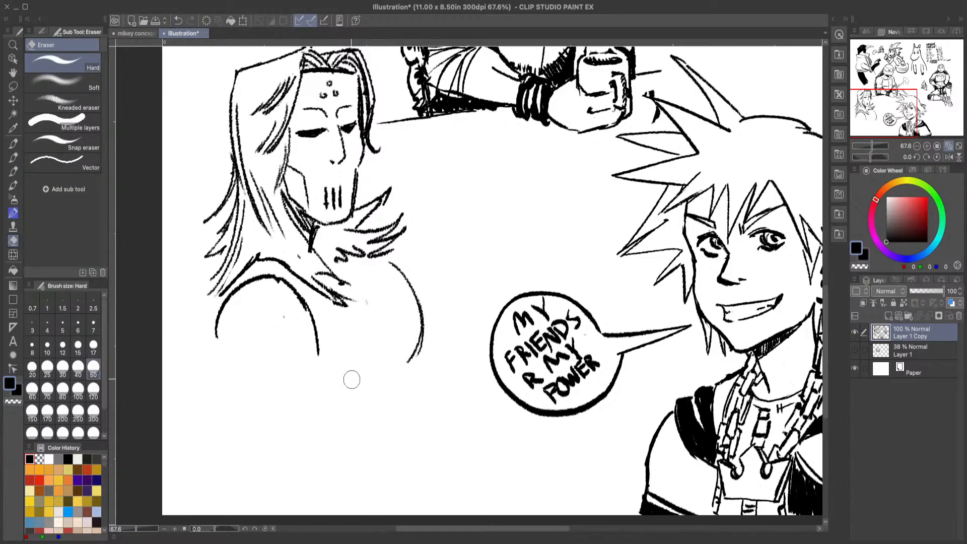
left_click(13, 157)
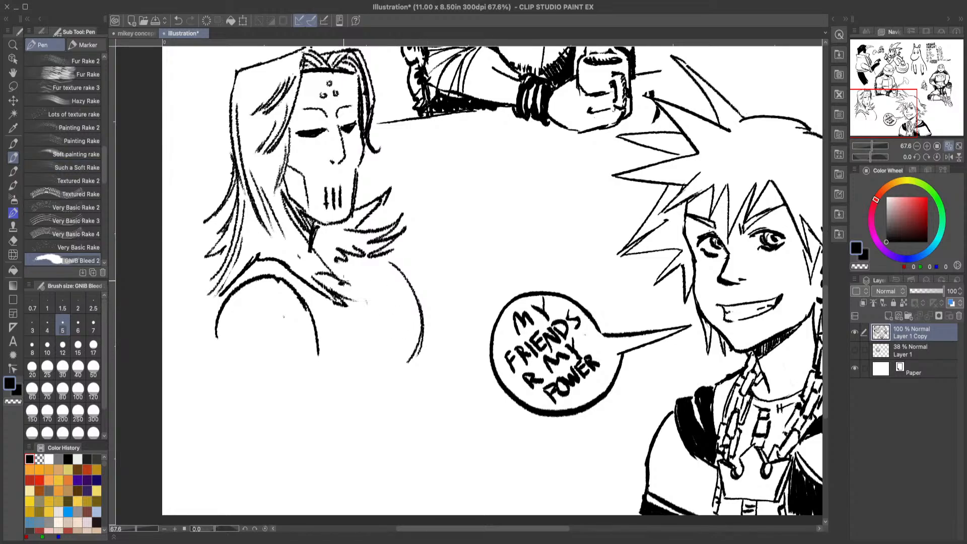
Step: Draw short collar and upper chest strokes under the hair ends, and extend the shoulder's outer contour downward
mouse_move(343, 262)
left_mouse_down()
mouse_move(344, 270)
mouse_move(317, 246)
left_mouse_up()
mouse_move(366, 292)
left_mouse_down()
mouse_move(350, 278)
mouse_move(382, 321)
left_mouse_up()
left_click_drag(217, 341, 235, 406)
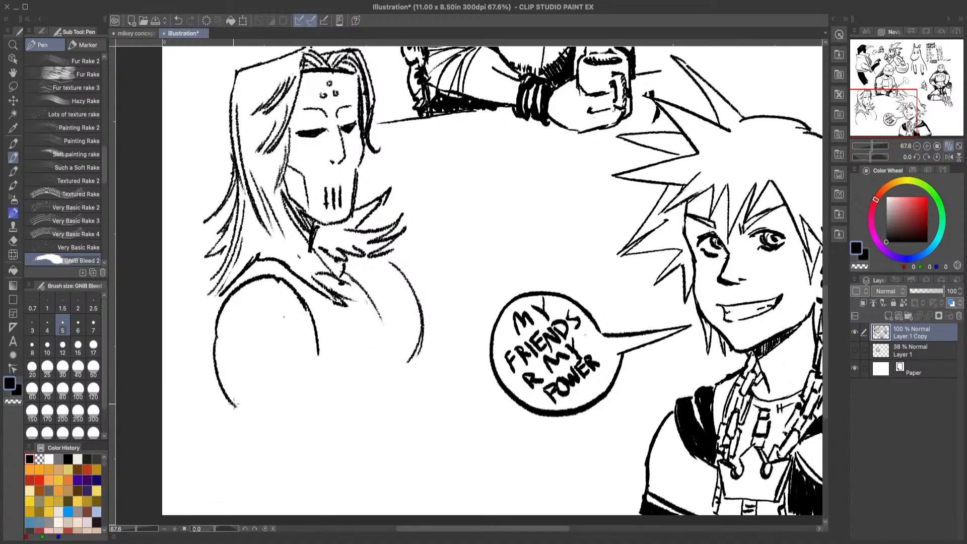
left_click_drag(292, 399, 296, 335)
left_click_drag(297, 367, 286, 400)
left_click(177, 21)
left_click(177, 21)
left_click(178, 21)
Step: Draw muscle lines inside the shoulder, close its lower inner edge, and darken its upper outer contour
left_click_drag(267, 313, 271, 392)
left_click_drag(259, 287, 252, 347)
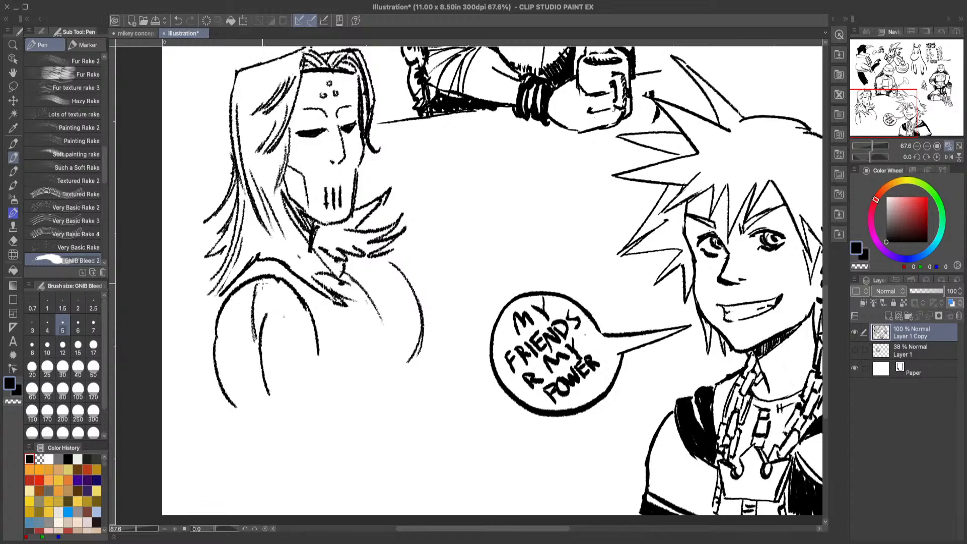
left_click_drag(316, 370, 308, 400)
left_click_drag(304, 401, 315, 384)
left_click_drag(220, 301, 216, 322)
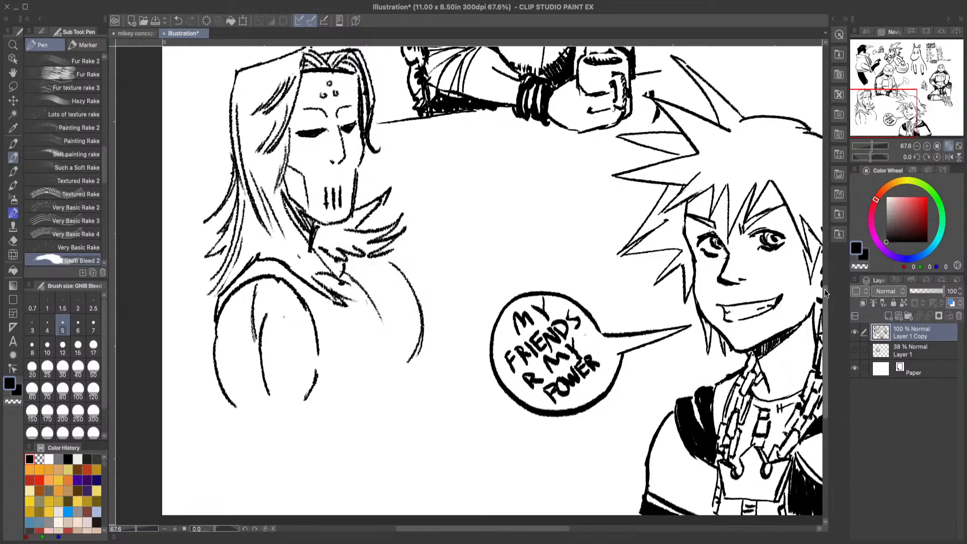
Step: Draw the fold lines beneath the chest and a vertical line for the front of the torso
scroll(395, 249, "down", 3)
mouse_move(414, 255)
left_mouse_down()
mouse_move(414, 289)
mouse_move(376, 296)
mouse_move(385, 285)
mouse_move(418, 313)
mouse_move(417, 360)
left_mouse_up()
left_click_drag(420, 316, 419, 338)
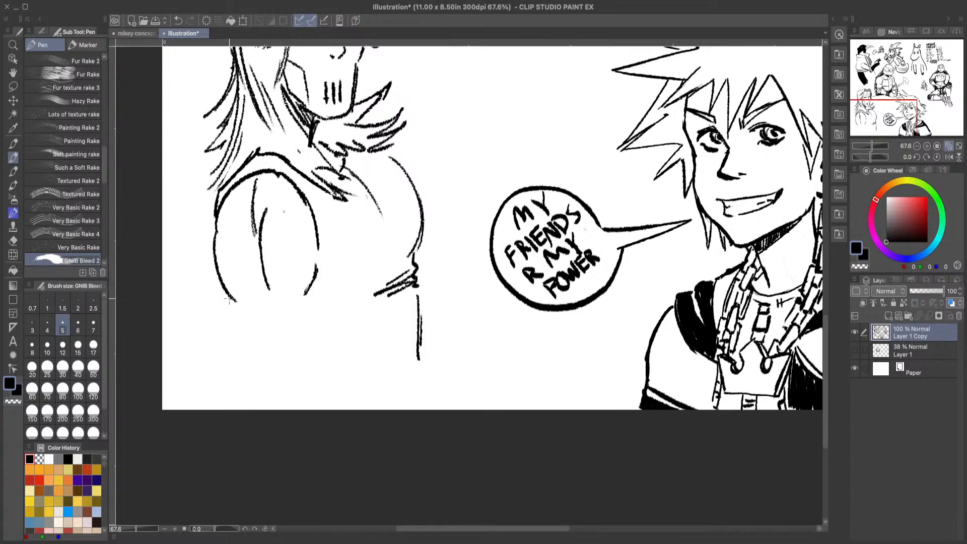
Step: Draw both sides of the upper arm below the shoulder, the shoulder's lower edge, and muscle lines inside the arm
left_click_drag(228, 298, 248, 385)
left_click_drag(318, 283, 318, 368)
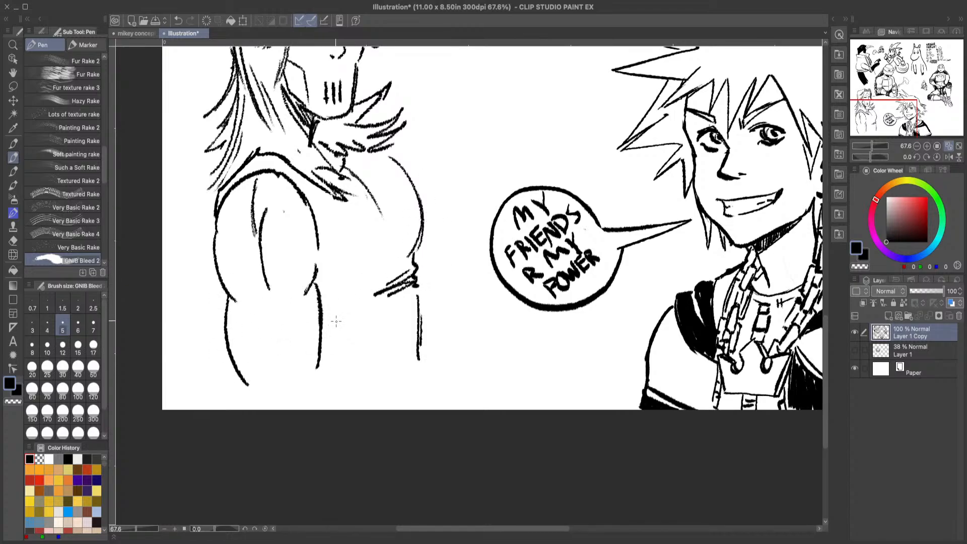
mouse_move(246, 299)
left_mouse_down()
mouse_move(281, 299)
mouse_move(277, 372)
left_mouse_up()
left_click_drag(273, 309, 277, 358)
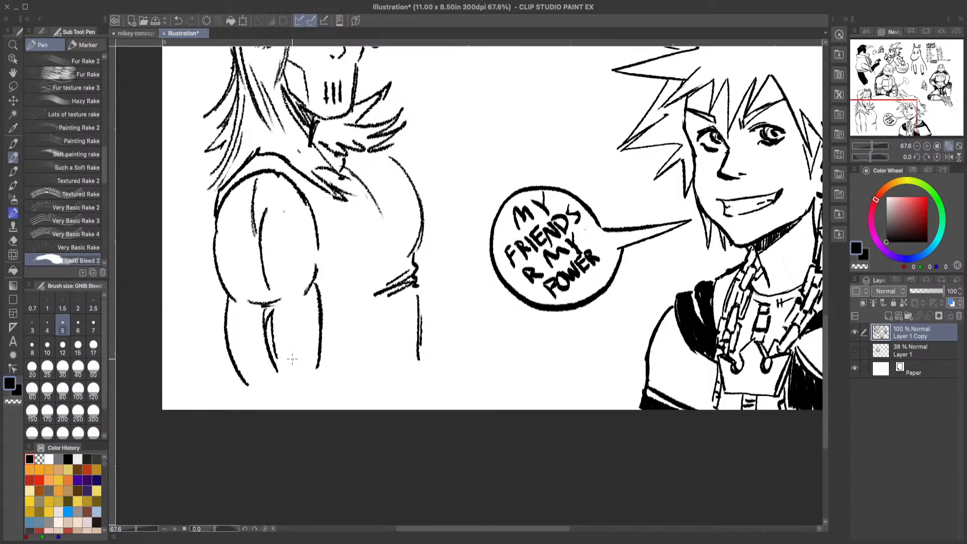
Step: Erase the vertical muscle lines inside the shoulder, and return to the pen
left_click(13, 240)
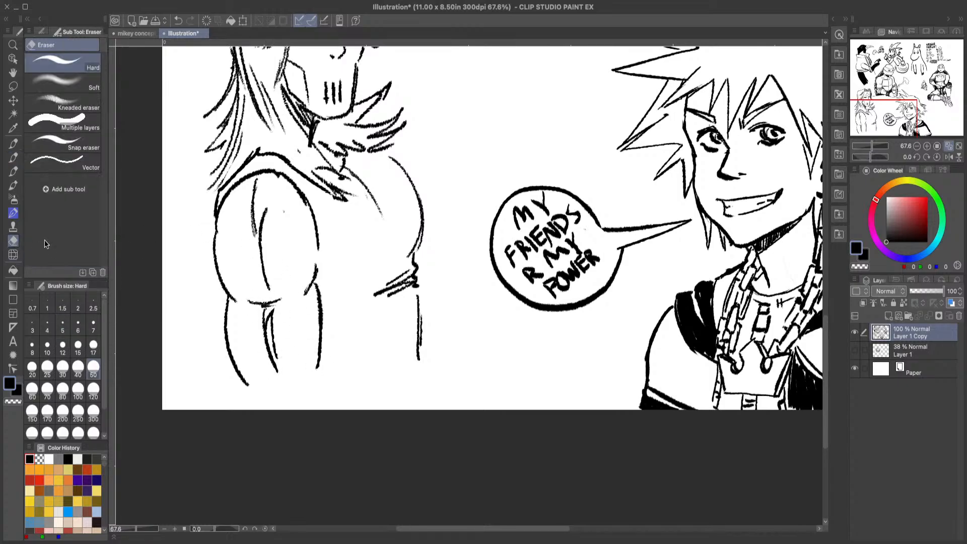
left_click_drag(270, 189, 254, 249)
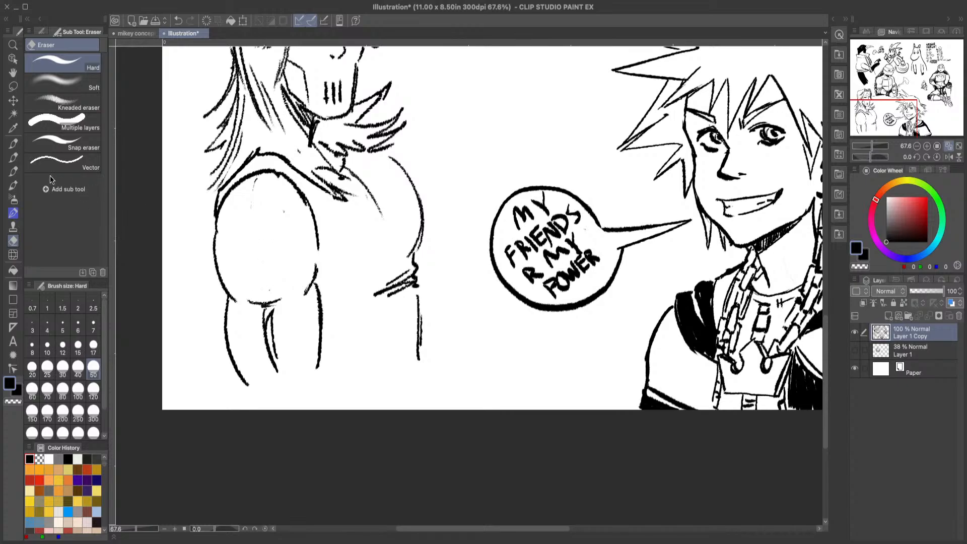
left_click(14, 157)
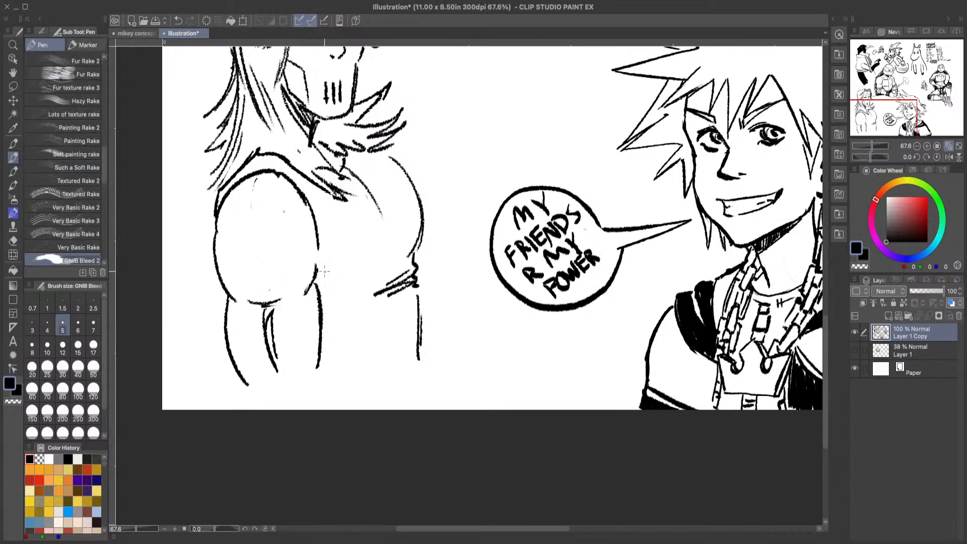
Step: Draw the bent forearm reaching across the torso, clean up its lower edge with the eraser, and return to the pen
mouse_move(302, 358)
left_mouse_down()
mouse_move(341, 336)
mouse_move(438, 333)
left_mouse_up()
mouse_move(243, 380)
left_mouse_down()
mouse_move(248, 404)
mouse_move(264, 409)
mouse_move(328, 408)
mouse_move(446, 354)
left_mouse_up()
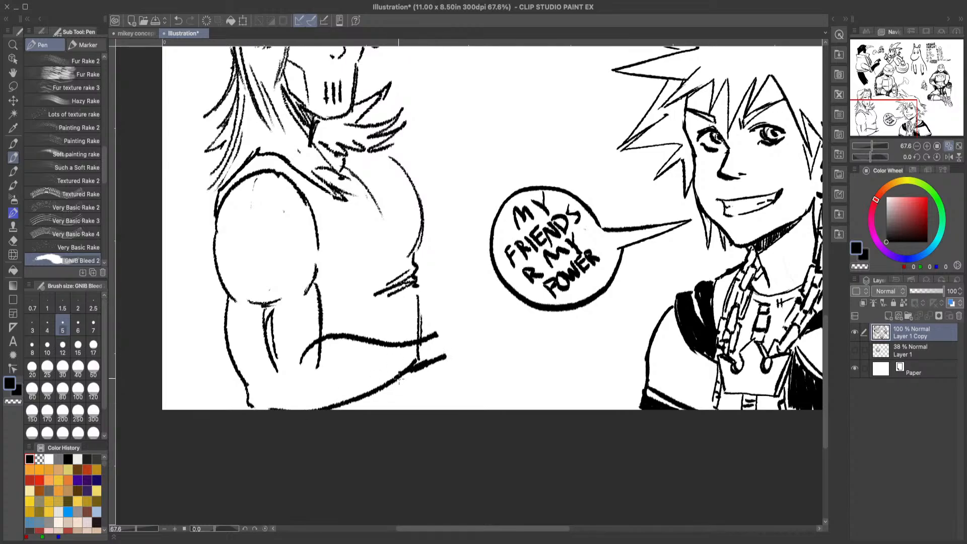
mouse_move(370, 400)
left_mouse_down()
mouse_move(448, 362)
mouse_move(457, 346)
mouse_move(380, 371)
mouse_move(398, 360)
left_mouse_up()
left_click(13, 241)
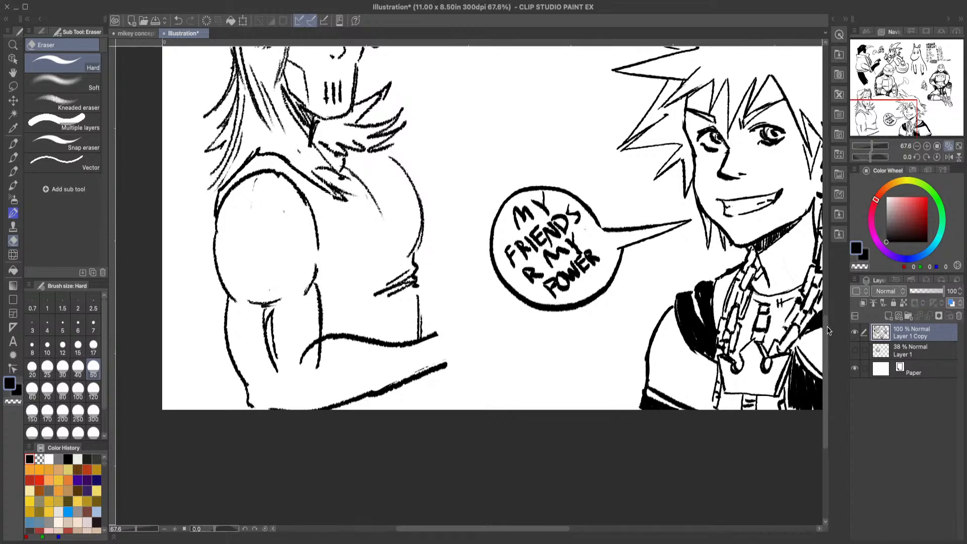
scroll(496, 277, "up", 3)
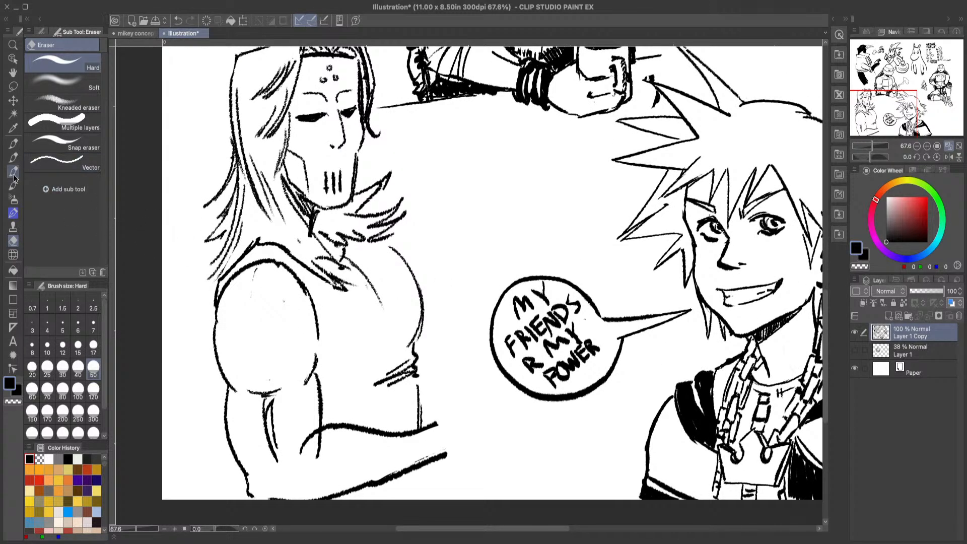
left_click(13, 157)
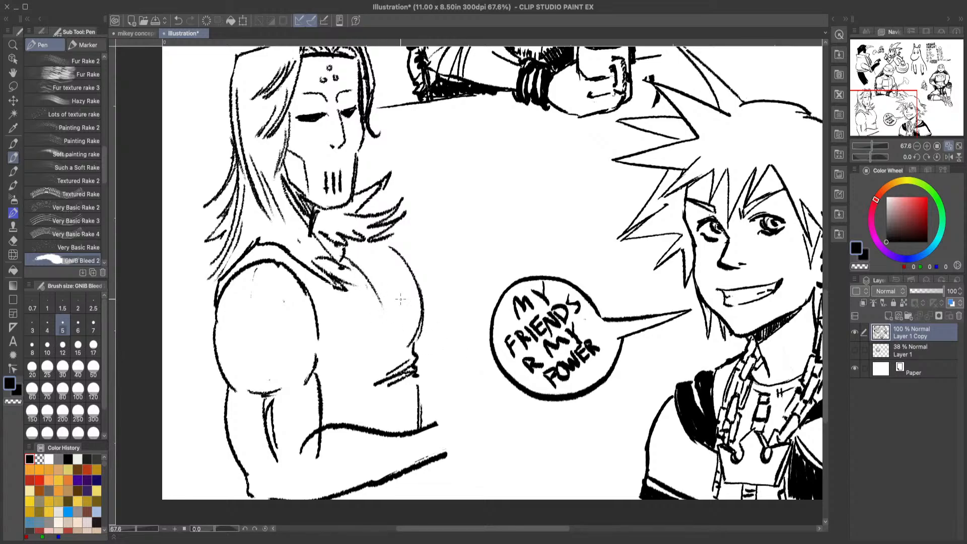
Step: Draw a clenched fist with thumb and knuckles at the forearm's end, and erase the overlapping line inside the knuckles
mouse_move(436, 422)
left_mouse_down()
mouse_move(434, 403)
mouse_move(480, 363)
mouse_move(484, 380)
mouse_move(470, 395)
mouse_move(505, 438)
mouse_move(452, 459)
left_mouse_up()
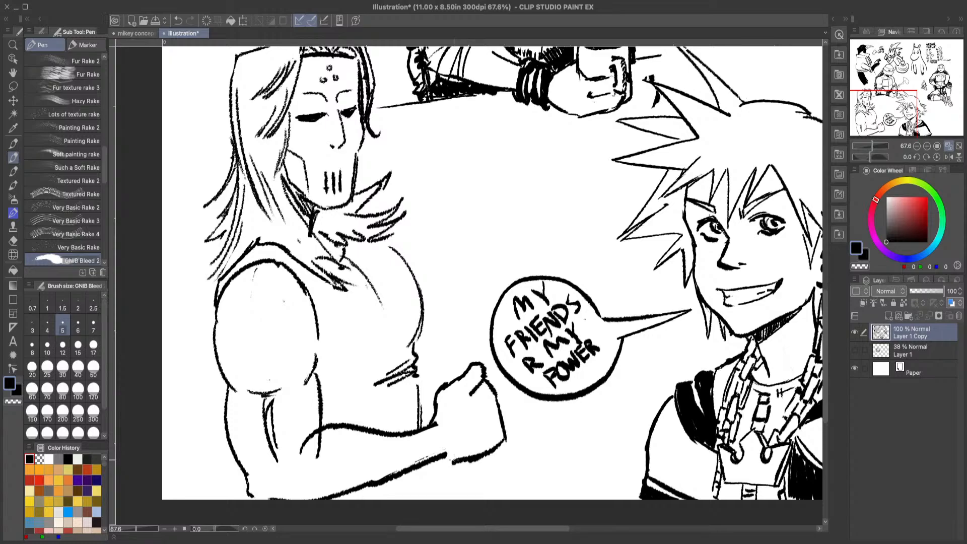
mouse_move(471, 395)
left_mouse_down()
mouse_move(463, 403)
mouse_move(478, 364)
mouse_move(456, 393)
mouse_move(505, 411)
mouse_move(514, 445)
left_mouse_up()
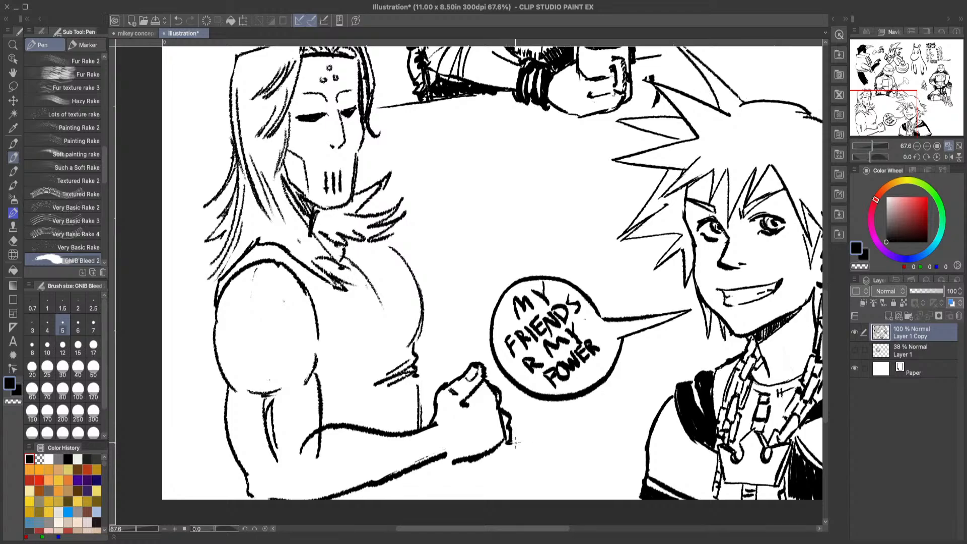
left_click(13, 240)
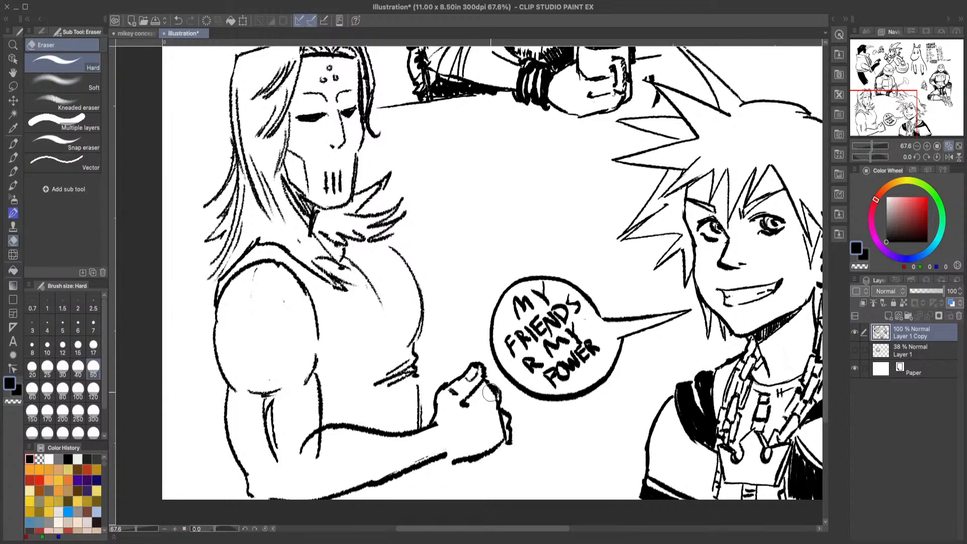
mouse_move(494, 413)
left_mouse_down()
mouse_move(501, 428)
mouse_move(494, 398)
mouse_move(498, 418)
left_mouse_up()
left_click(13, 157)
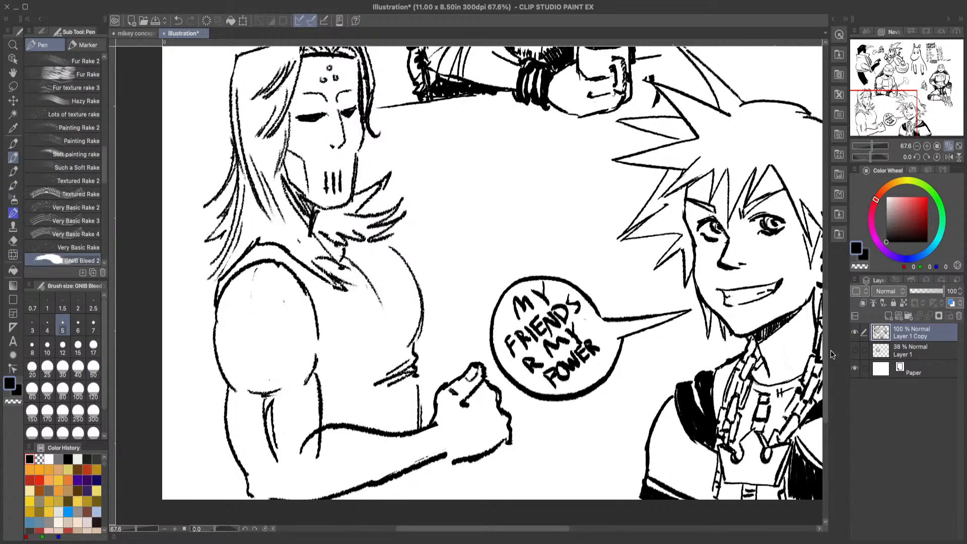
Step: Draw the two edges and capped end of a stick rising diagonally from the fist across the chest
scroll(824, 356, "down", 3)
scroll(824, 356, "down", 5)
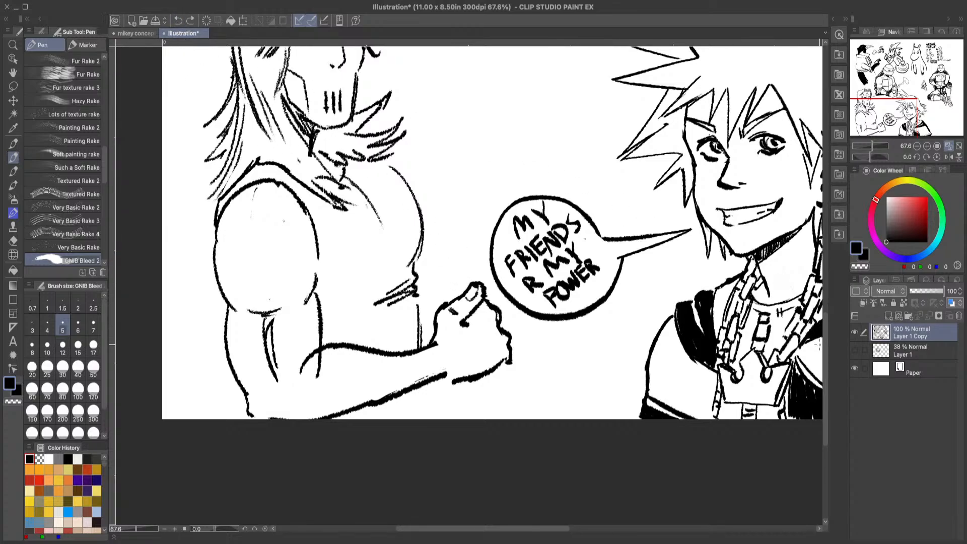
scroll(819, 345, "up", 2)
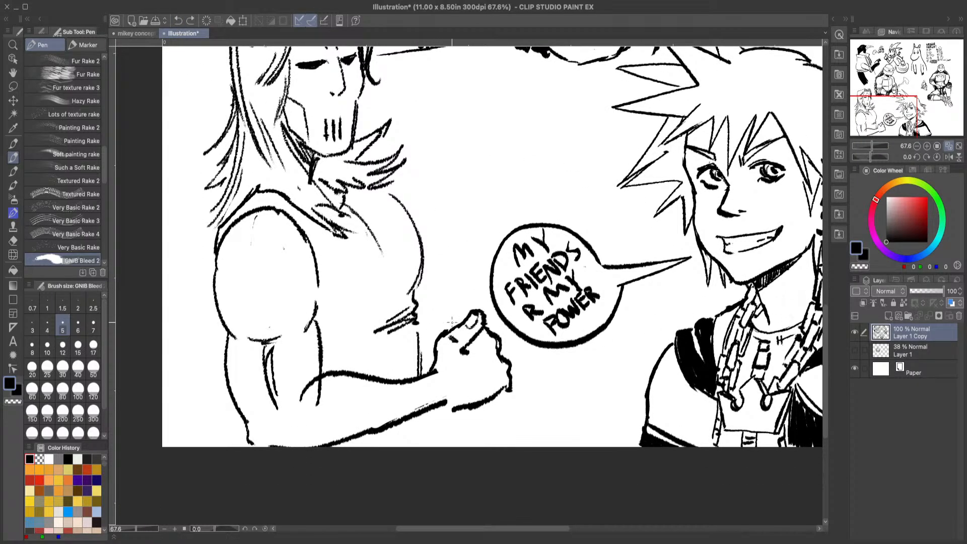
mouse_move(421, 275)
left_mouse_down()
mouse_move(456, 340)
mouse_move(451, 323)
left_mouse_up()
left_click_drag(397, 224, 437, 300)
mouse_move(399, 230)
left_mouse_down()
mouse_move(439, 310)
mouse_move(439, 270)
mouse_move(411, 192)
mouse_move(388, 209)
mouse_move(449, 325)
left_mouse_up()
left_click_drag(409, 197, 447, 277)
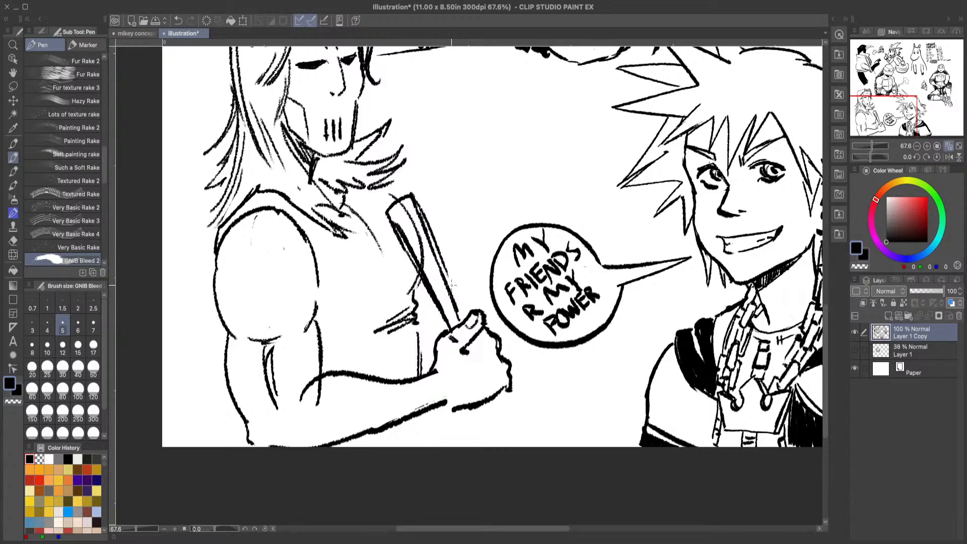
Step: Undo the last strokes on the stick's outer edge and redraw that edge down to the fist
left_click_drag(424, 222, 453, 278)
left_click(178, 20)
left_click(177, 20)
left_click_drag(419, 211, 450, 278)
left_click_drag(429, 244, 460, 304)
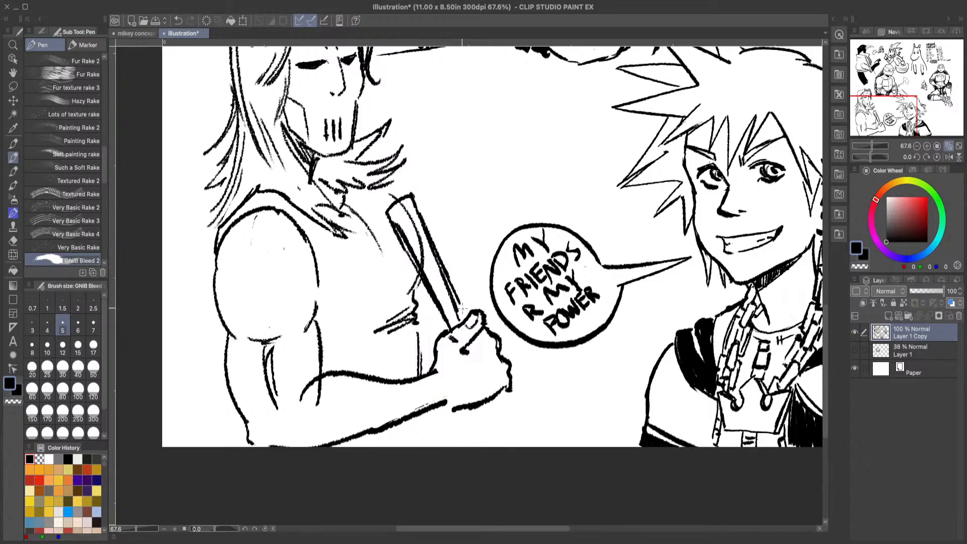
left_click_drag(440, 265, 466, 314)
Step: Draw the stick's lower part from beneath the fist to the page edge, redoing the first attempt
left_click_drag(478, 408, 502, 453)
key("ctrl+z")
key("ctrl+z")
left_click_drag(475, 407, 496, 446)
left_click_drag(499, 396, 523, 445)
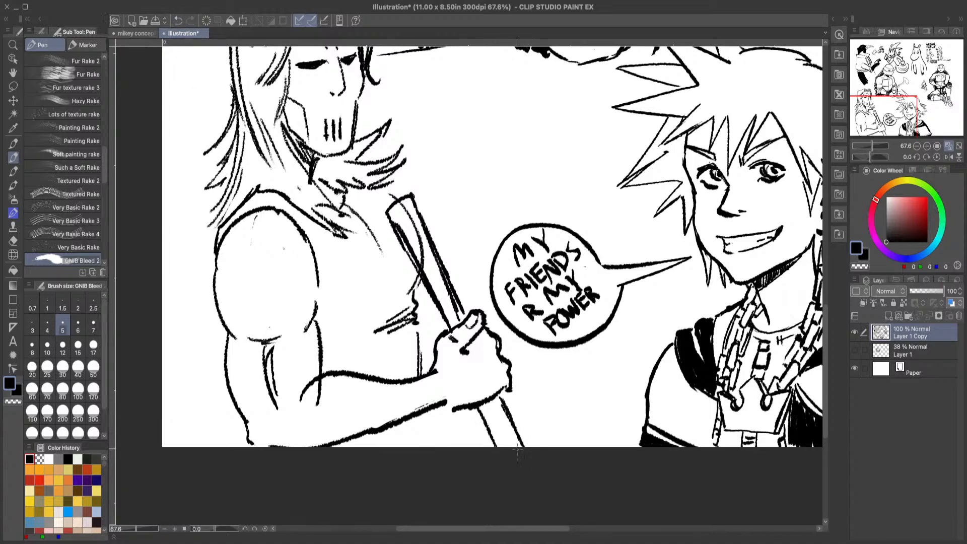
Step: Erase the chest line crossing the stick, and redraw the stick's outer edge with the pen
left_click(14, 241)
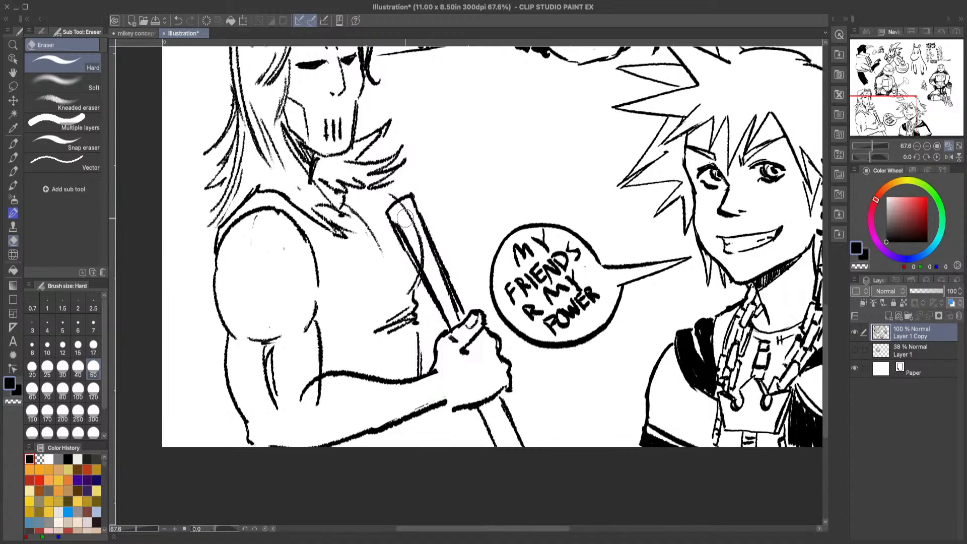
mouse_move(404, 218)
left_mouse_down()
mouse_move(456, 315)
mouse_move(426, 276)
left_mouse_up()
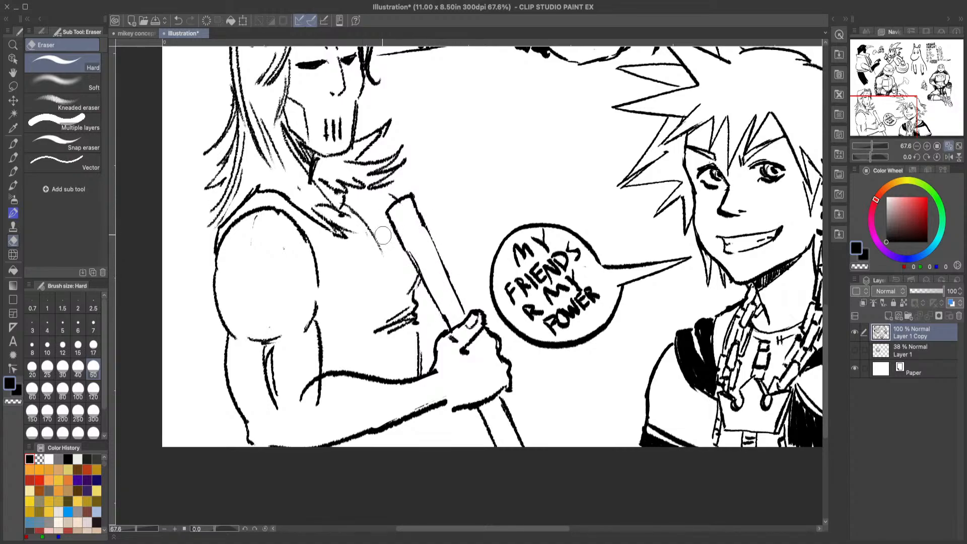
left_click(13, 157)
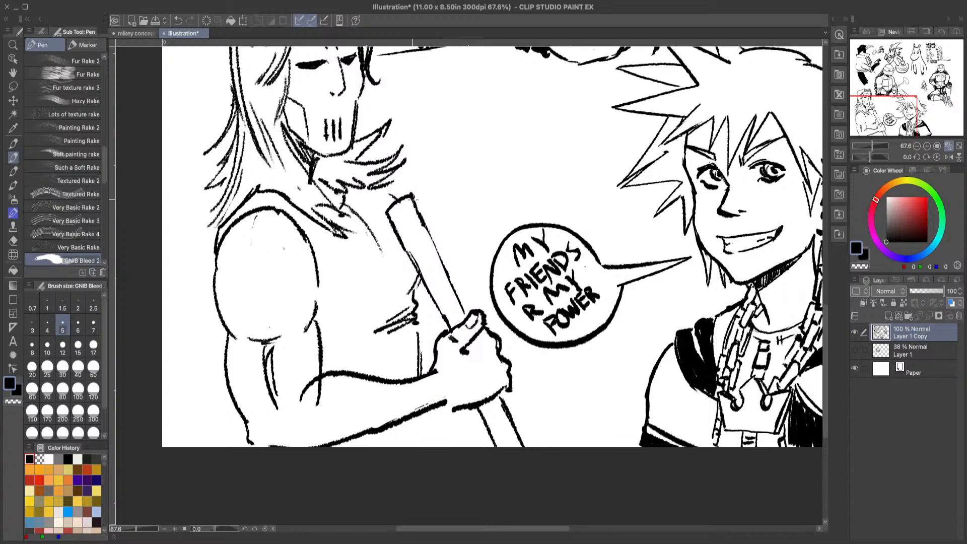
left_click_drag(413, 197, 446, 266)
left_click_drag(419, 214, 462, 302)
left_click_drag(439, 260, 461, 308)
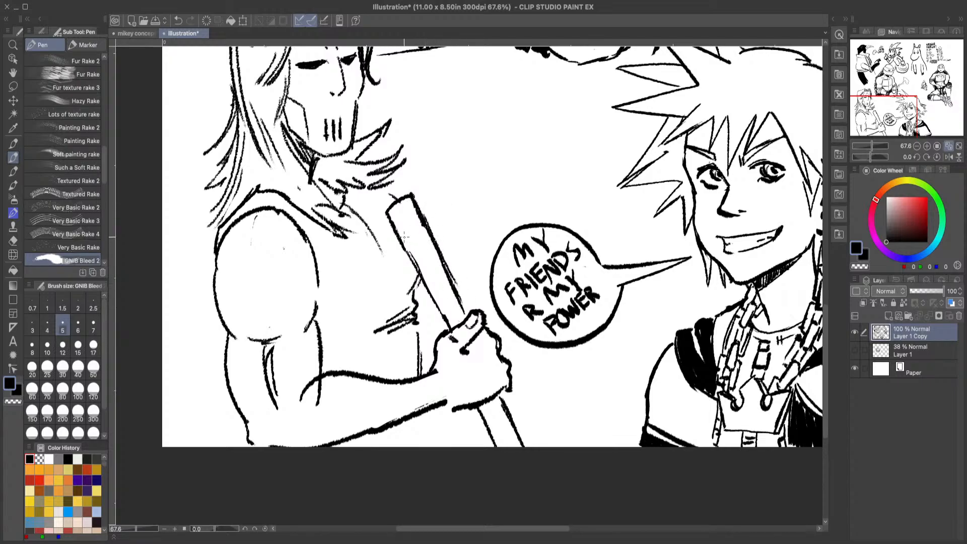
Step: Draw wrapped tape bands across the stick above and below the fist
mouse_move(404, 237)
left_mouse_down()
mouse_move(421, 284)
mouse_move(447, 314)
left_mouse_up()
left_click_drag(390, 214, 408, 205)
mouse_move(411, 252)
left_mouse_down()
mouse_move(435, 243)
mouse_move(452, 293)
left_mouse_up()
left_click_drag(438, 315, 461, 302)
left_click_drag(449, 323, 475, 303)
left_click_drag(483, 417, 511, 408)
mouse_move(499, 443)
left_mouse_down()
mouse_move(519, 426)
mouse_move(517, 434)
left_mouse_up()
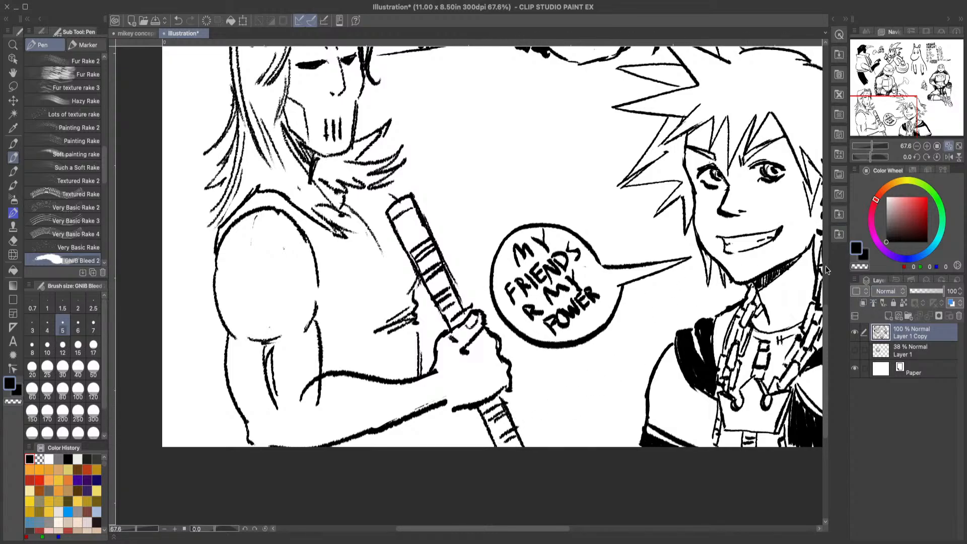
scroll(818, 276, "up", 3)
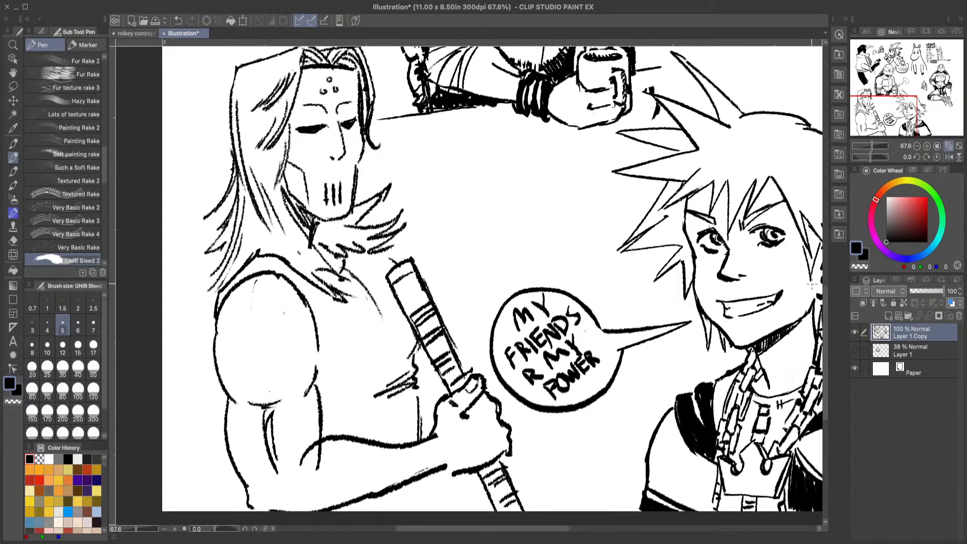
left_click(13, 240)
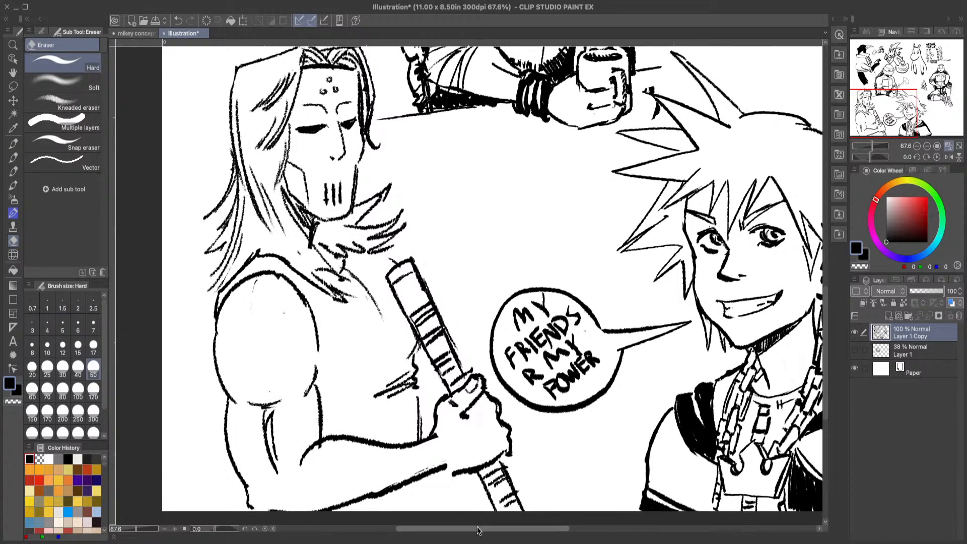
left_click_drag(478, 530, 517, 530)
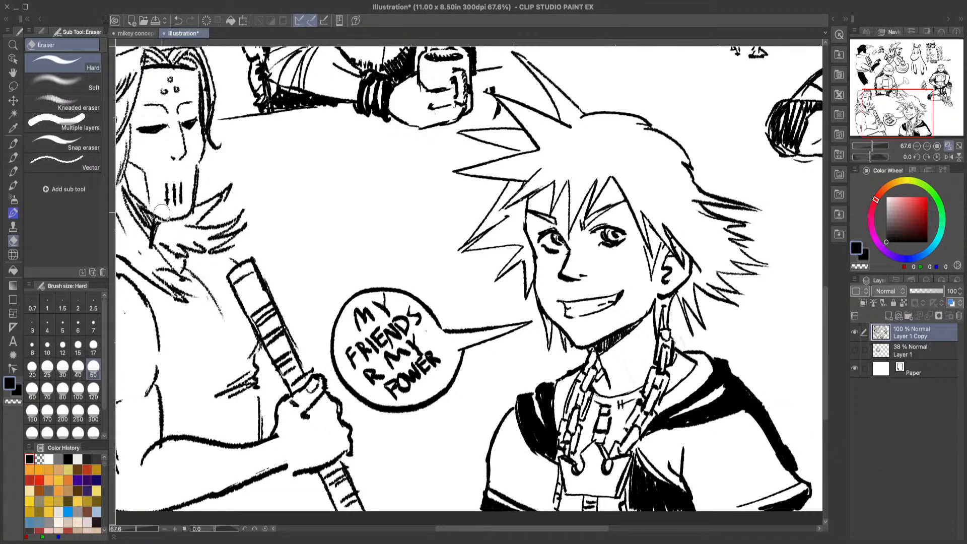
left_click(13, 44)
left_click_drag(583, 335, 541, 335)
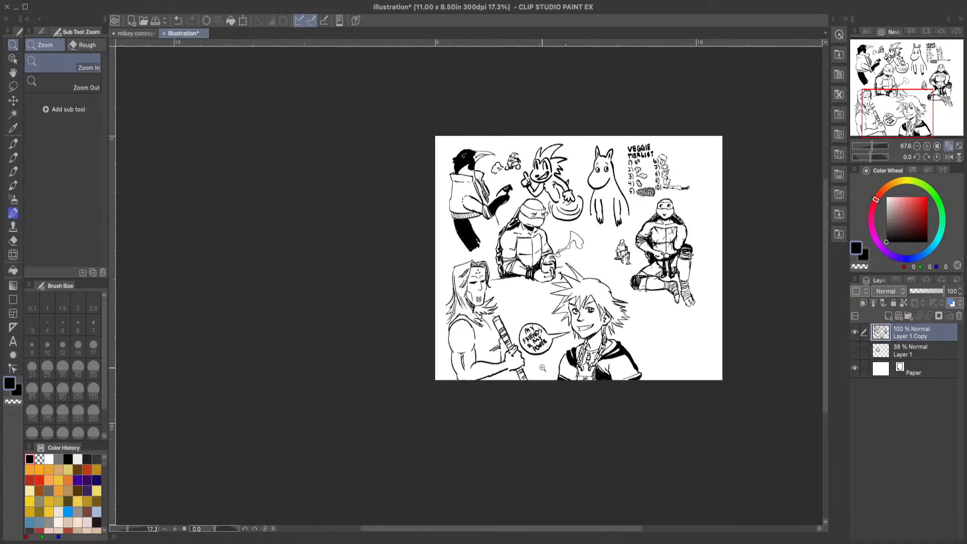
left_click_drag(774, 305, 798, 299)
left_click_drag(758, 386, 731, 398)
left_click_drag(806, 425, 836, 409)
mouse_move(764, 378)
left_mouse_down()
mouse_move(790, 377)
mouse_move(777, 391)
left_mouse_up()
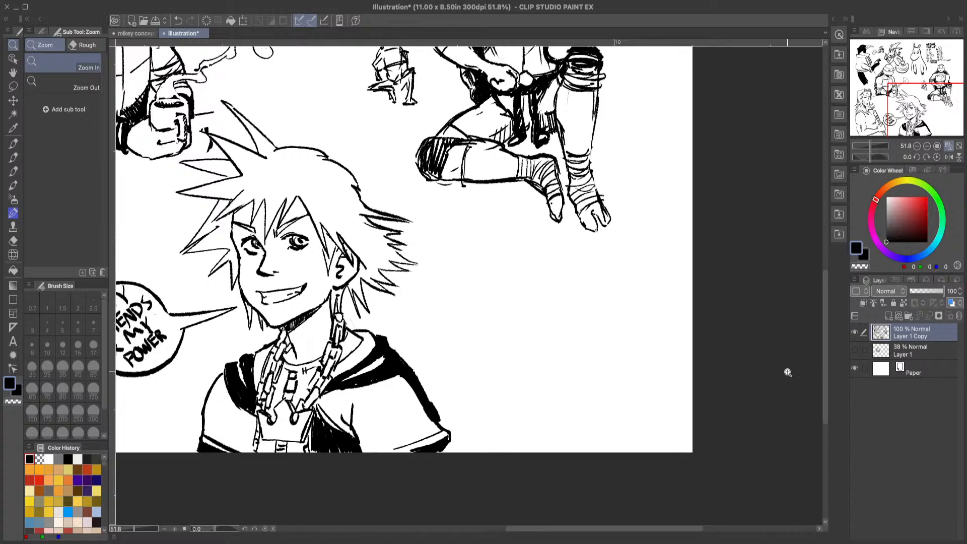
Step: Draw a blocky head outline with a protruding jaw in the empty lower-right corner of the page, using the pen
left_click(13, 171)
left_click(14, 44)
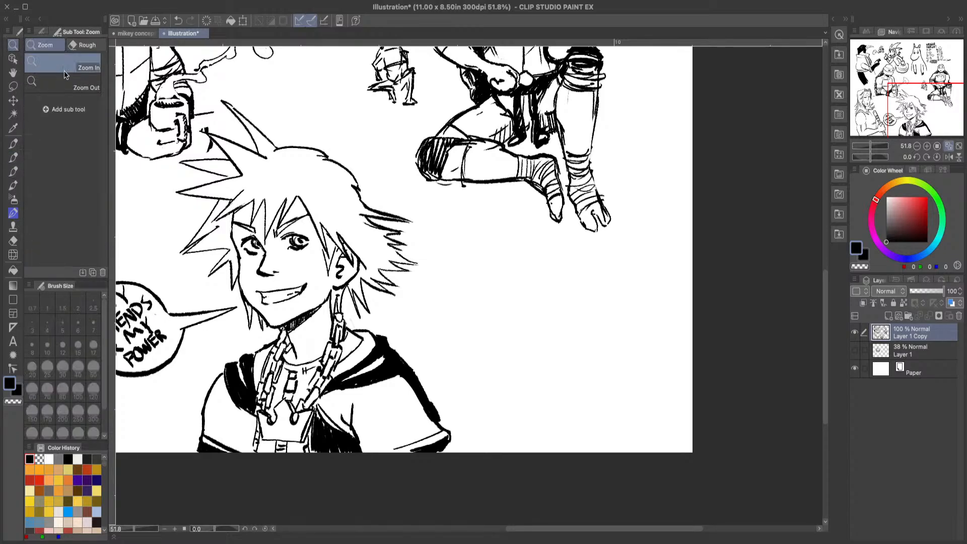
left_click_drag(338, 276, 219, 283)
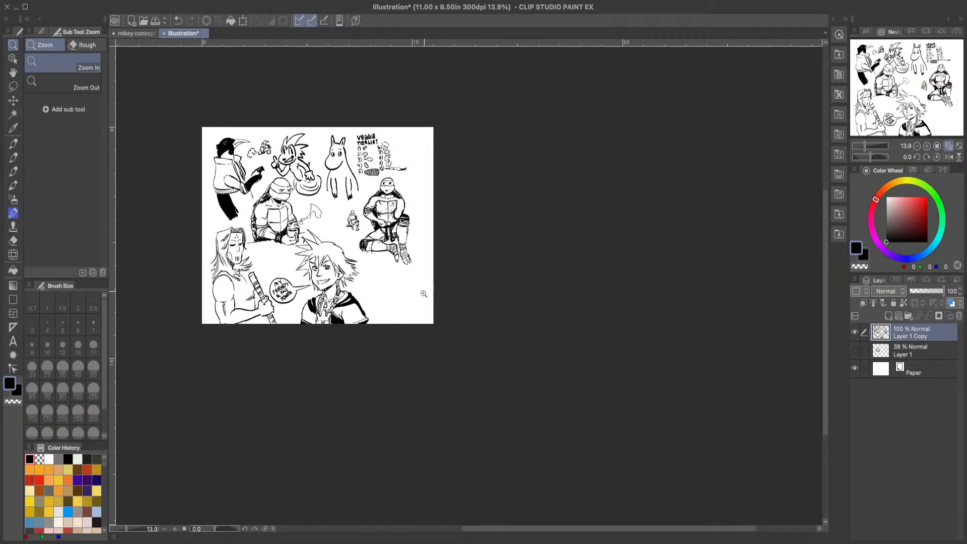
left_click_drag(400, 312, 436, 319)
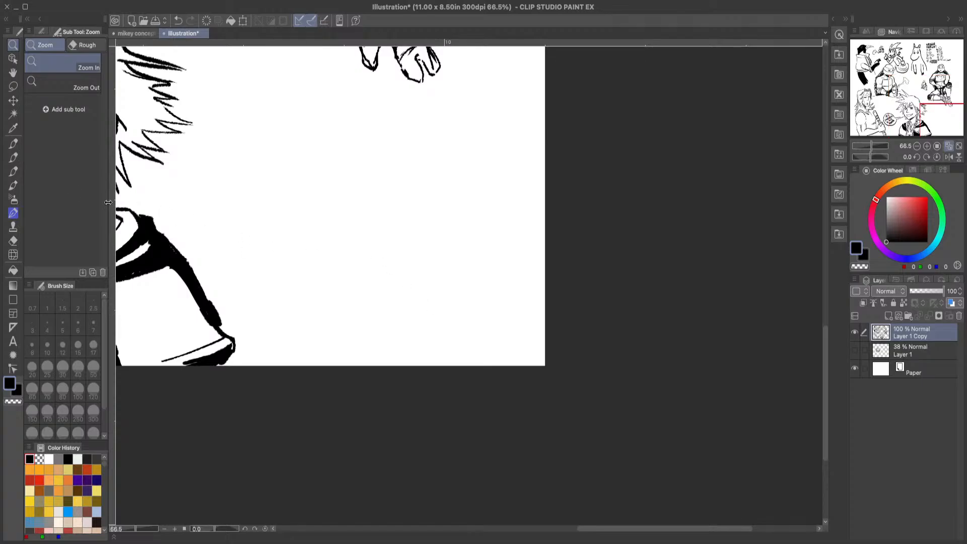
left_click(13, 72)
left_click_drag(237, 173, 250, 199)
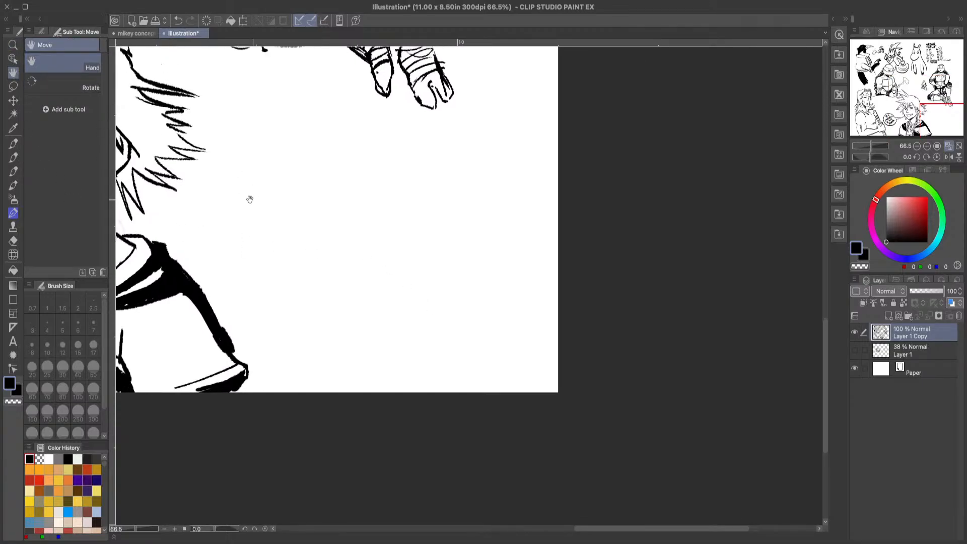
left_click(13, 157)
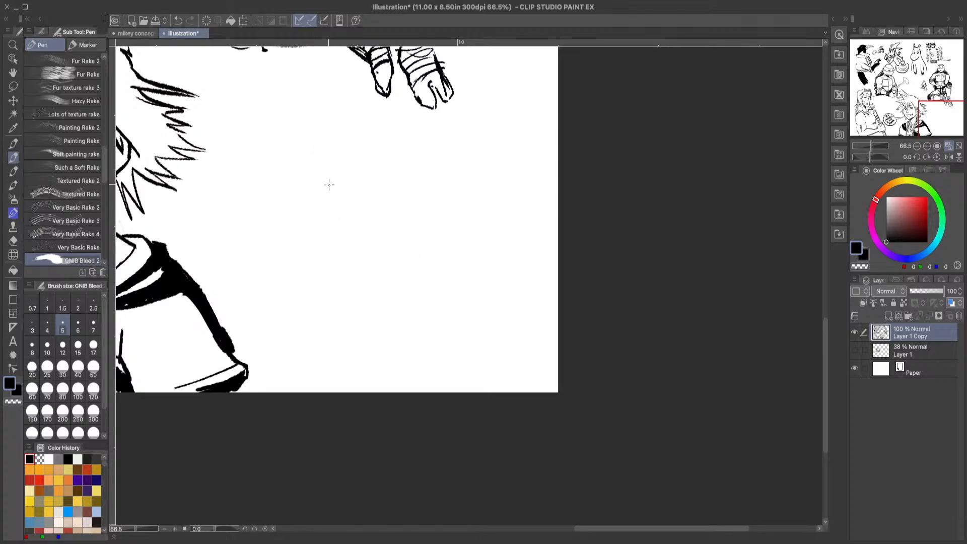
mouse_move(305, 202)
left_mouse_down()
mouse_move(302, 166)
mouse_move(352, 153)
mouse_move(365, 160)
mouse_move(378, 255)
left_mouse_up()
mouse_move(302, 209)
left_mouse_down()
mouse_move(288, 235)
mouse_move(307, 272)
mouse_move(378, 263)
left_mouse_up()
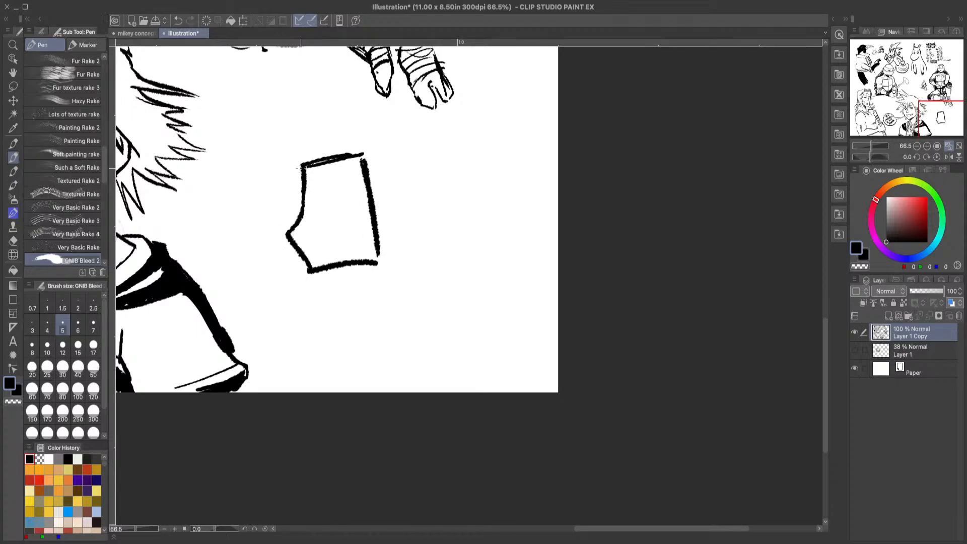
Step: Draw goggles with two round lenses joined by a bridge on top of the blocky head, and clean up the overlapping head line
mouse_move(291, 133)
left_mouse_down()
mouse_move(297, 151)
mouse_move(280, 149)
mouse_move(304, 133)
mouse_move(322, 145)
mouse_move(289, 172)
mouse_move(281, 154)
left_mouse_up()
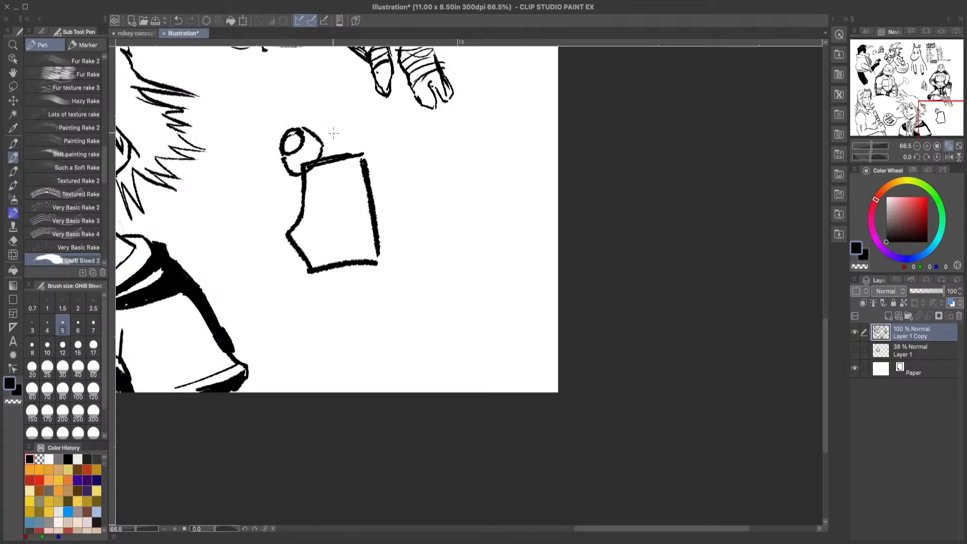
mouse_move(330, 129)
left_mouse_down()
mouse_move(311, 143)
mouse_move(352, 115)
mouse_move(335, 132)
mouse_move(357, 121)
mouse_move(335, 115)
mouse_move(367, 123)
mouse_move(372, 147)
mouse_move(309, 158)
mouse_move(355, 150)
left_mouse_up()
left_click(13, 241)
left_click(43, 132)
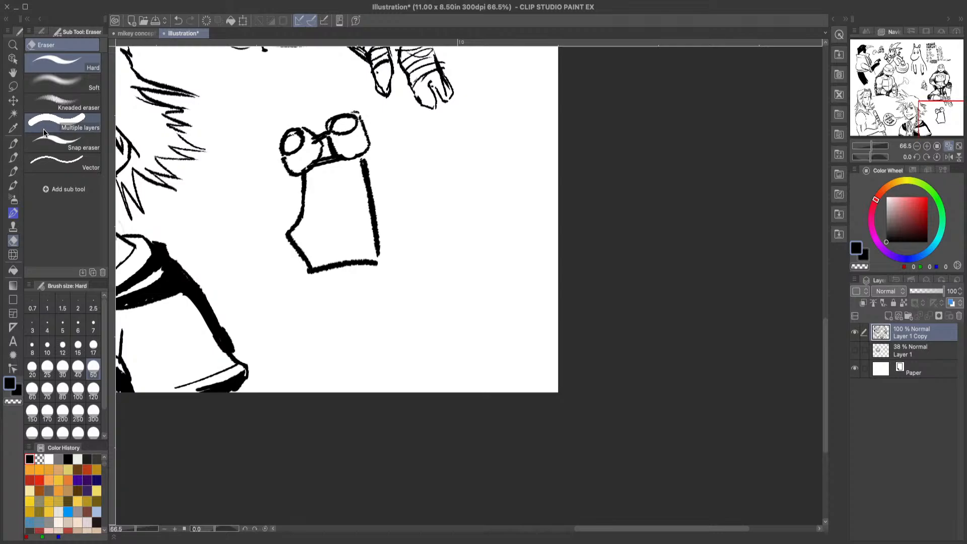
Step: Draw the blocky head's face with thick angry brows, oval eyes, a line across the muzzle and a short mouth line
left_click(13, 157)
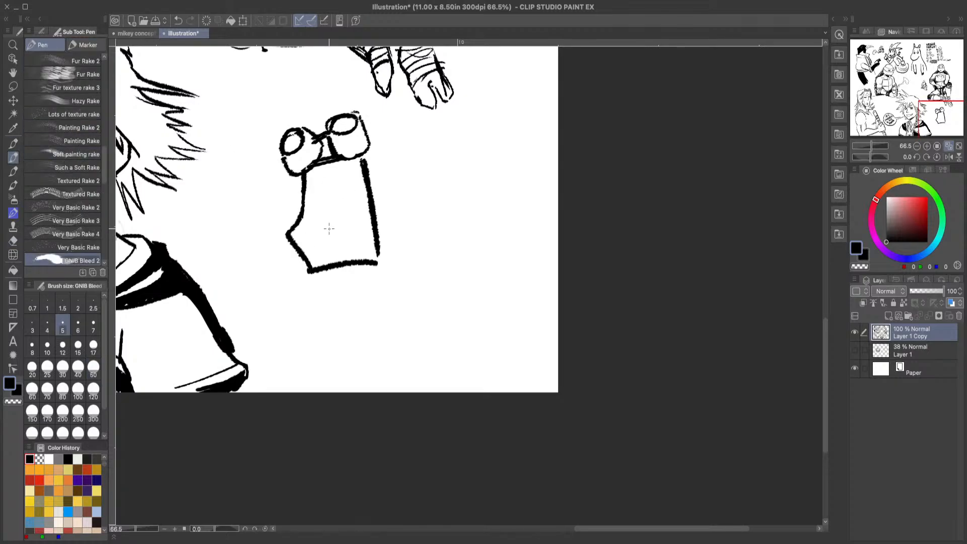
mouse_move(289, 233)
left_mouse_down()
mouse_move(365, 213)
mouse_move(371, 220)
left_mouse_up()
mouse_move(334, 172)
left_mouse_down()
mouse_move(361, 165)
mouse_move(315, 188)
mouse_move(304, 177)
mouse_move(345, 197)
mouse_move(321, 201)
left_mouse_up()
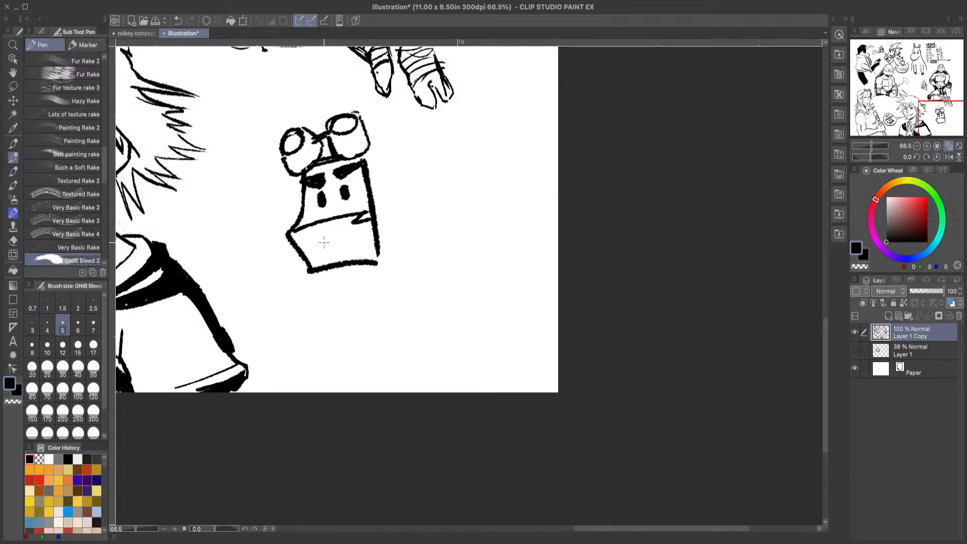
left_click_drag(318, 245, 360, 233)
Step: Draw the goggled figure's neck and angular shoulder pieces on both sides, and fill in the shadow under the chin
left_click_drag(336, 270, 344, 298)
mouse_move(376, 263)
left_mouse_down()
mouse_move(385, 291)
mouse_move(436, 289)
left_mouse_up()
left_click_drag(338, 283, 290, 331)
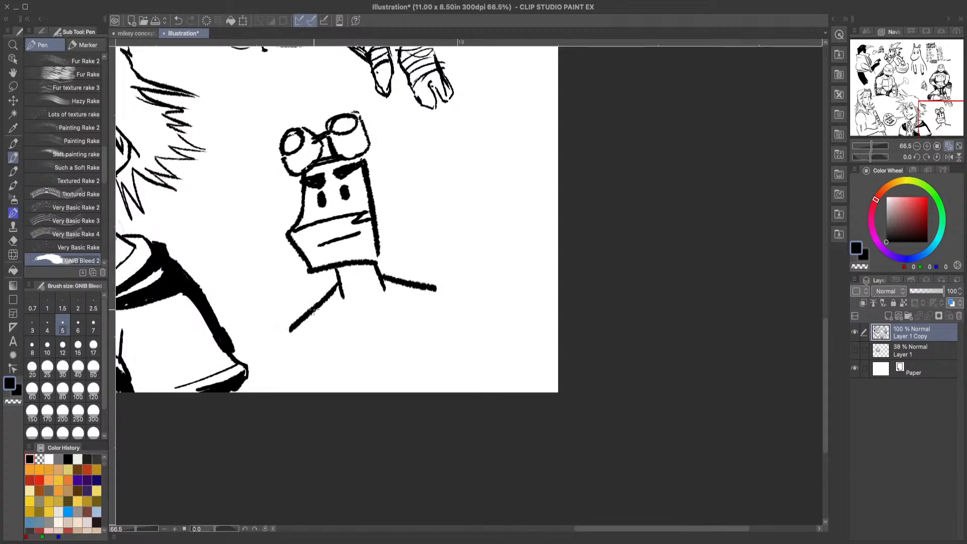
mouse_move(367, 266)
left_mouse_down()
mouse_move(347, 276)
mouse_move(372, 265)
left_mouse_up()
left_click_drag(383, 211, 422, 213)
left_click_drag(426, 215, 466, 280)
mouse_move(294, 250)
left_mouse_down()
mouse_move(266, 267)
mouse_move(289, 320)
left_mouse_up()
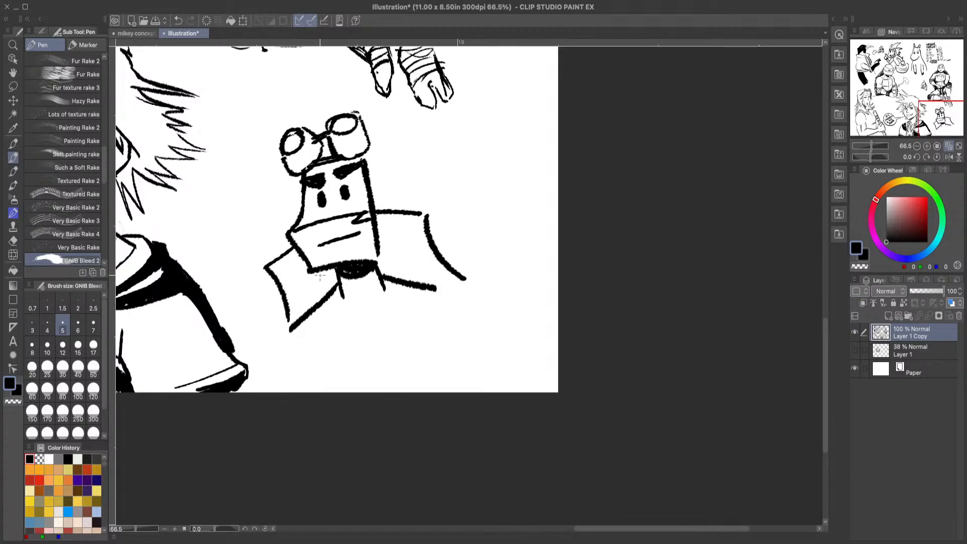
Step: Draw rounded ears with inner lines and curved pointed strands on both sides of the goggled head
mouse_move(369, 178)
left_mouse_down()
mouse_move(388, 164)
mouse_move(381, 206)
left_mouse_up()
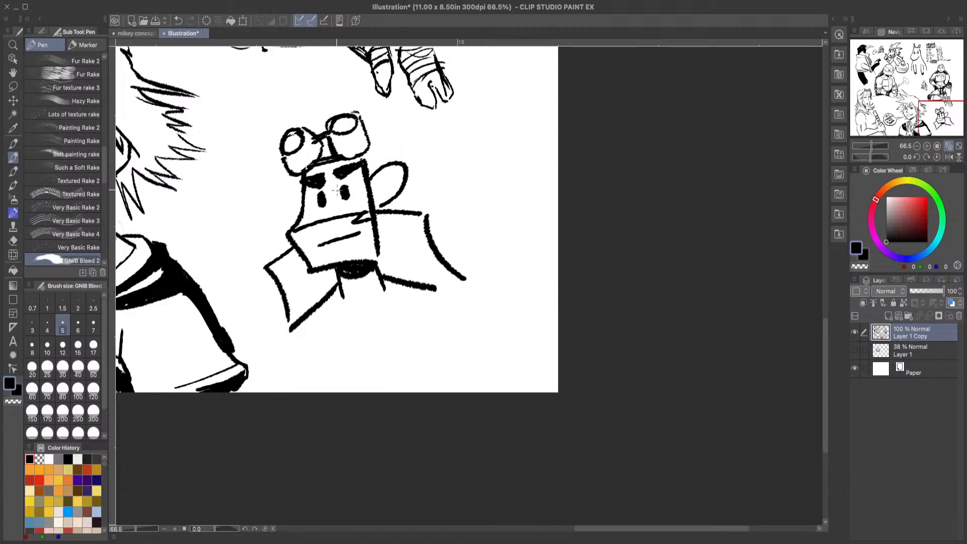
left_click_drag(303, 187, 306, 215)
mouse_move(389, 201)
left_mouse_down()
mouse_move(436, 183)
mouse_move(385, 206)
left_mouse_up()
left_click_drag(388, 173, 377, 192)
mouse_move(310, 206)
left_mouse_down()
mouse_move(275, 224)
mouse_move(285, 235)
left_mouse_up()
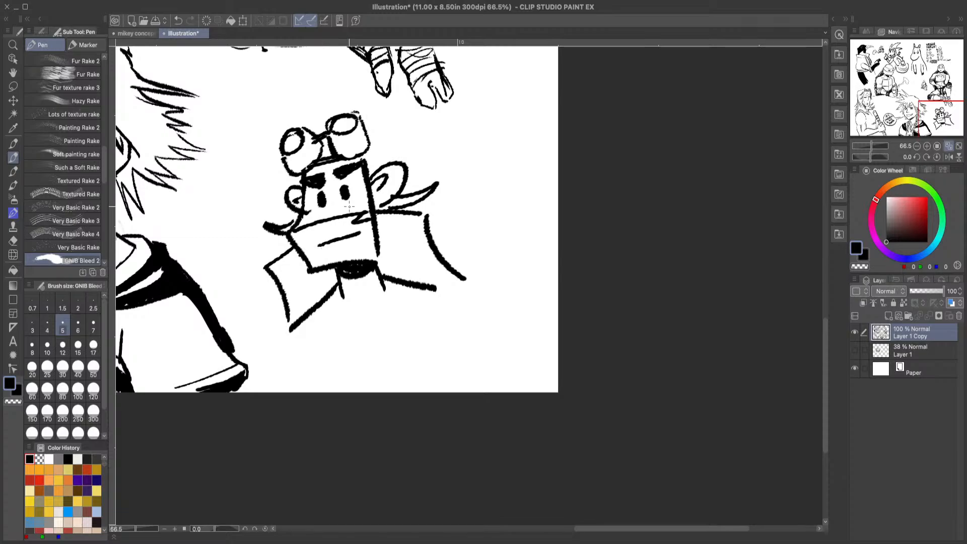
Step: Hatch dark shading inside the shoulder areas on both sides of the figure's neck
mouse_move(384, 230)
left_mouse_down()
mouse_move(408, 241)
mouse_move(421, 282)
mouse_move(398, 289)
mouse_move(391, 240)
mouse_move(375, 272)
left_mouse_up()
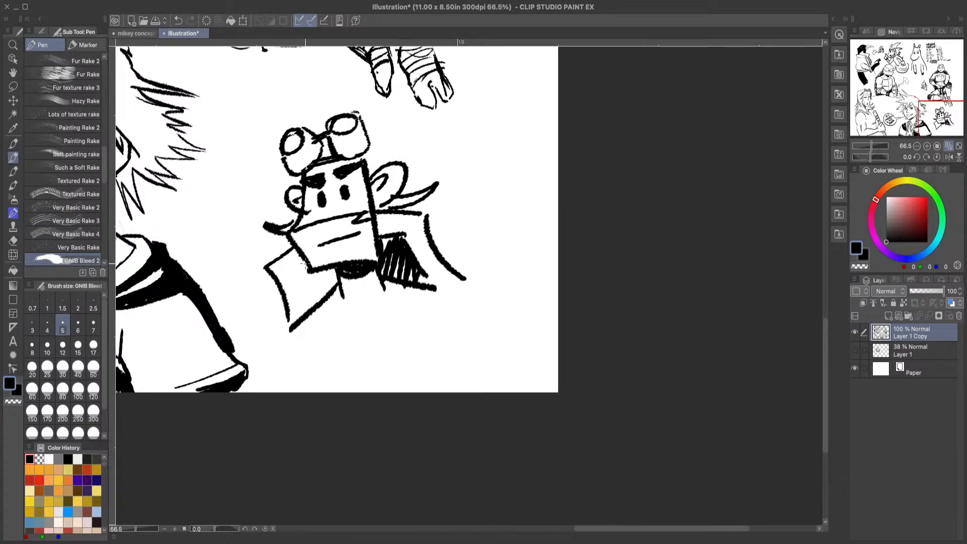
left_click_drag(306, 259, 316, 319)
mouse_move(331, 272)
left_mouse_down()
mouse_move(319, 310)
mouse_move(302, 297)
left_mouse_up()
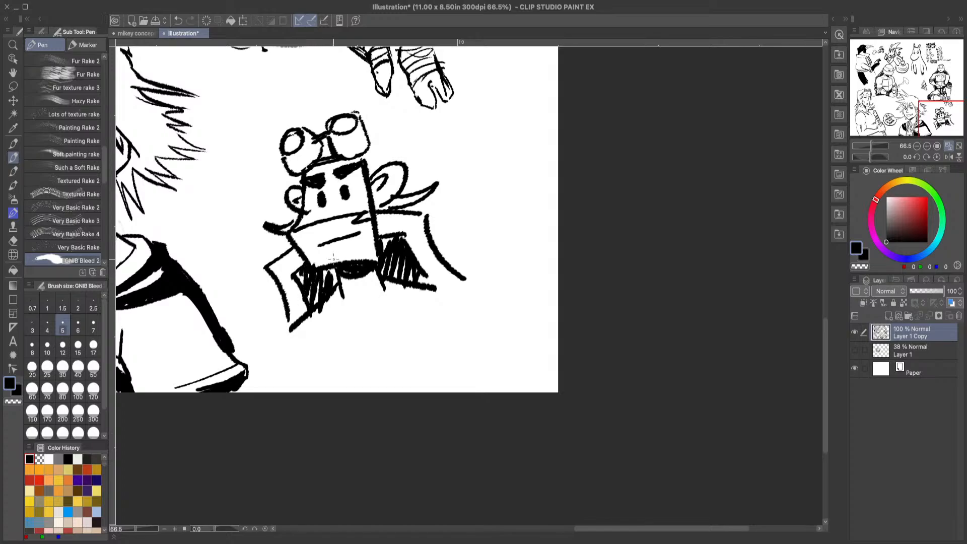
Step: Add short detail ticks along the outer edges of both angular shoulder pieces
mouse_move(395, 216)
left_mouse_down()
mouse_move(416, 221)
mouse_move(401, 235)
left_mouse_up()
mouse_move(427, 239)
left_mouse_down()
mouse_move(421, 253)
mouse_move(430, 277)
left_mouse_up()
left_click_drag(447, 269, 439, 280)
left_click_drag(296, 255, 288, 268)
left_click_drag(286, 259, 280, 275)
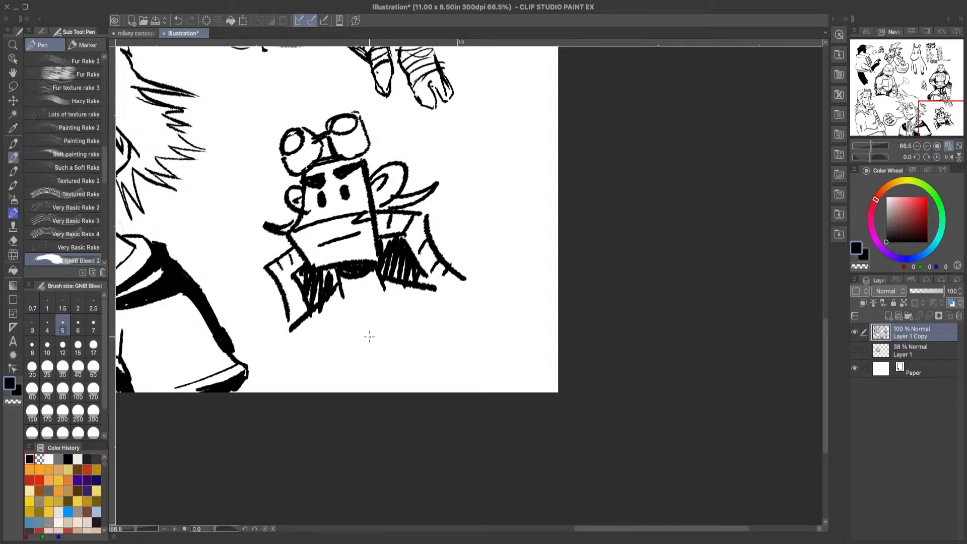
Step: Draw the figure's spread, bent legs below the torso, with a centre line, waist lines and a small navel mark
mouse_move(367, 346)
left_mouse_down()
mouse_move(360, 328)
mouse_move(294, 332)
mouse_move(281, 345)
mouse_move(313, 372)
mouse_move(457, 285)
mouse_move(433, 347)
left_mouse_up()
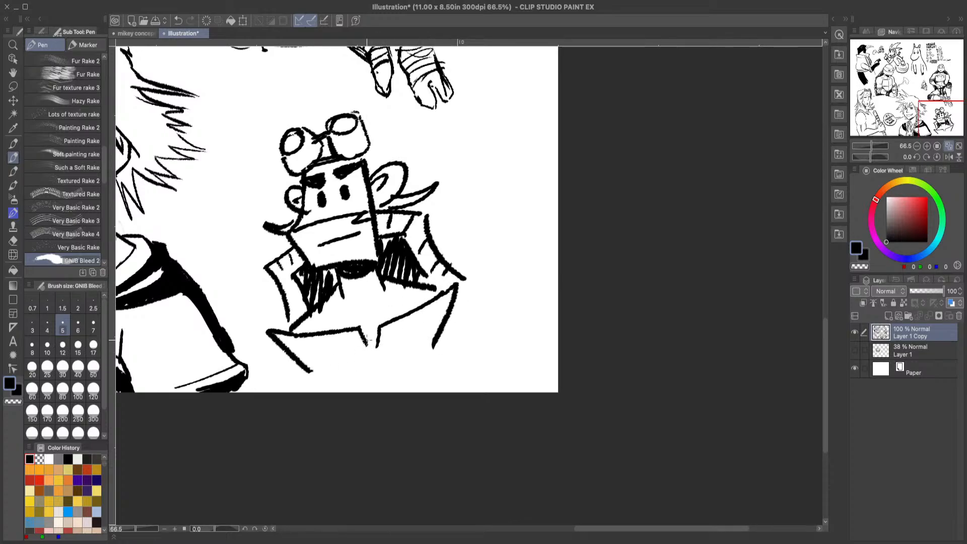
left_click_drag(367, 335, 377, 373)
left_click_drag(361, 308, 409, 294)
left_click_drag(346, 310, 318, 317)
mouse_move(393, 334)
left_mouse_down()
mouse_move(428, 316)
mouse_move(416, 351)
left_mouse_up()
mouse_move(333, 346)
left_mouse_down()
mouse_move(328, 375)
mouse_move(337, 387)
left_mouse_up()
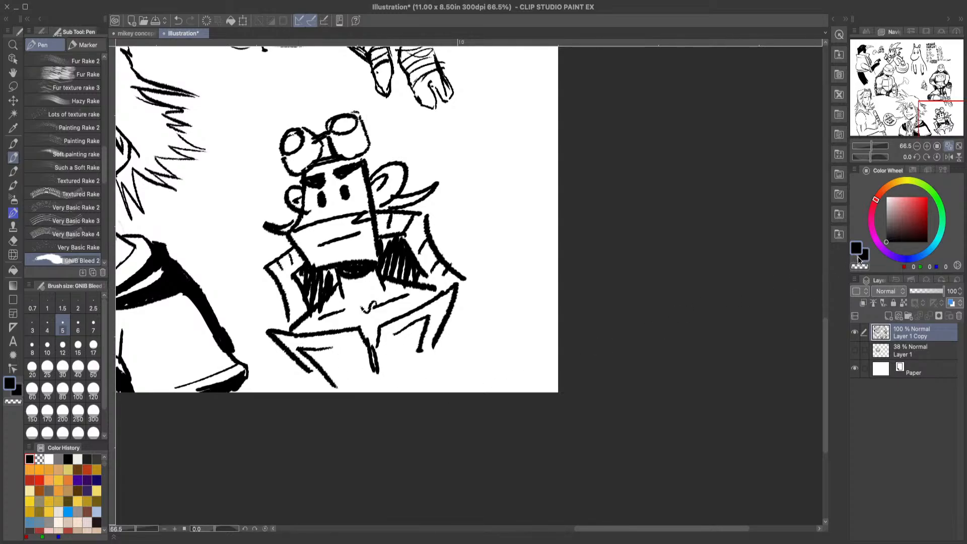
mouse_move(825, 340)
left_mouse_down()
mouse_move(821, 189)
mouse_move(829, 315)
mouse_move(833, 287)
left_mouse_up()
left_click_drag(584, 528, 529, 521)
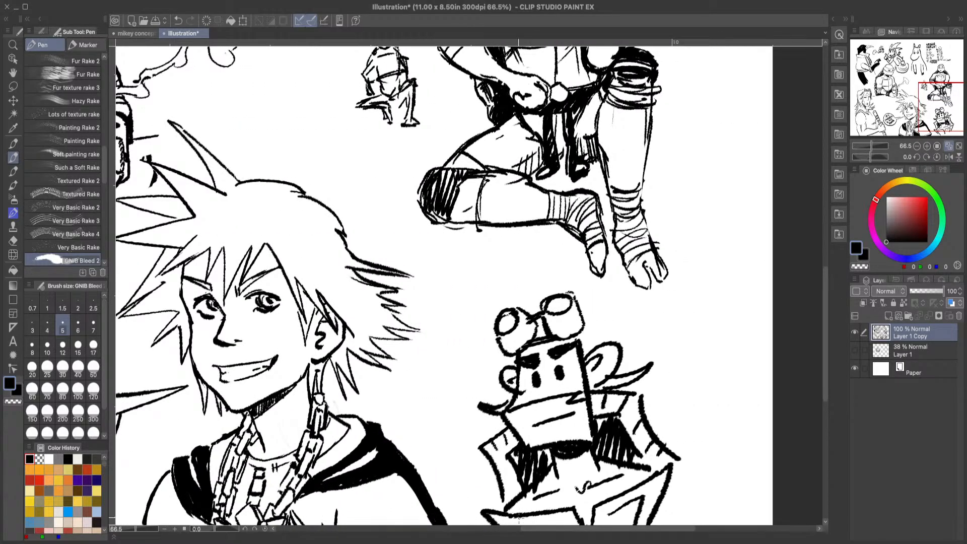
left_click(179, 542)
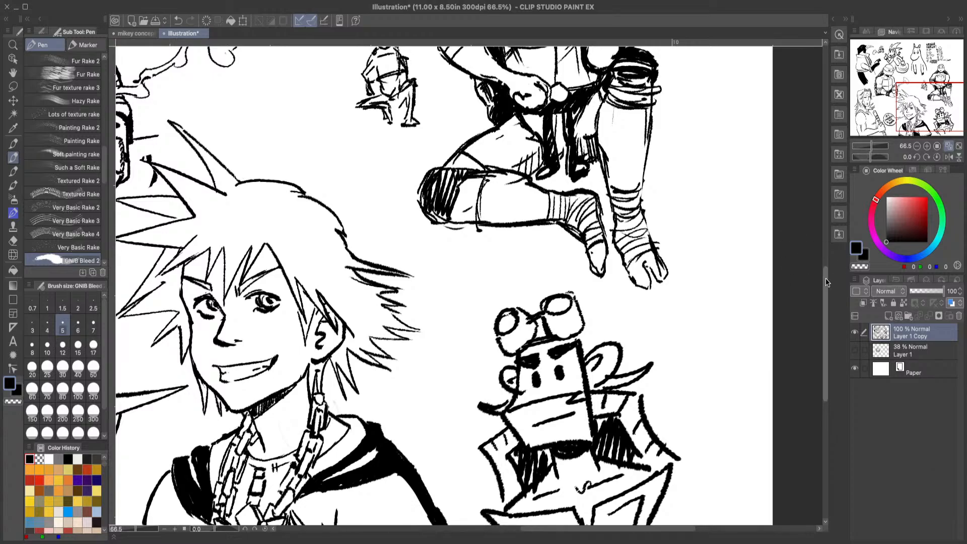
mouse_move(827, 280)
left_mouse_down()
mouse_move(820, 314)
mouse_move(824, 230)
left_mouse_up()
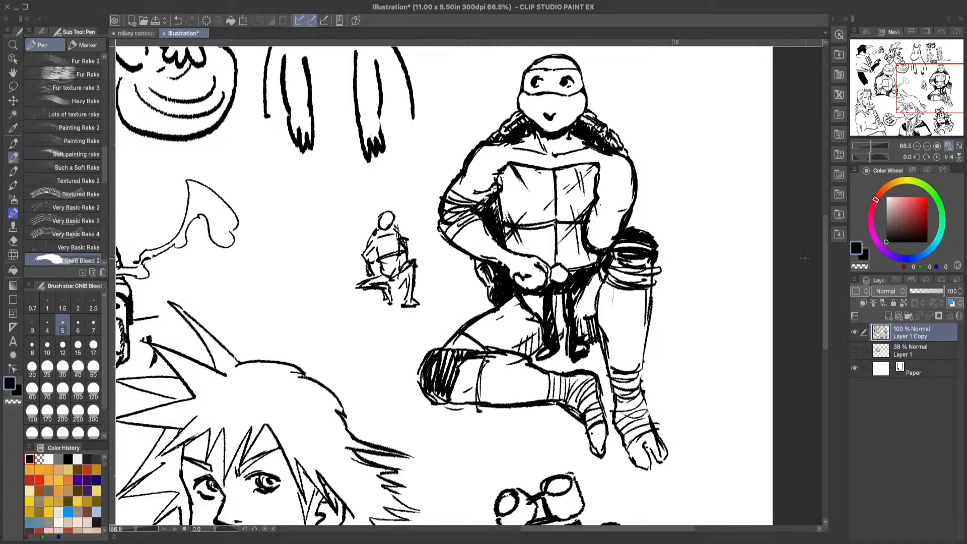
mouse_move(825, 235)
left_mouse_down()
mouse_move(822, 252)
mouse_move(807, 211)
left_mouse_up()
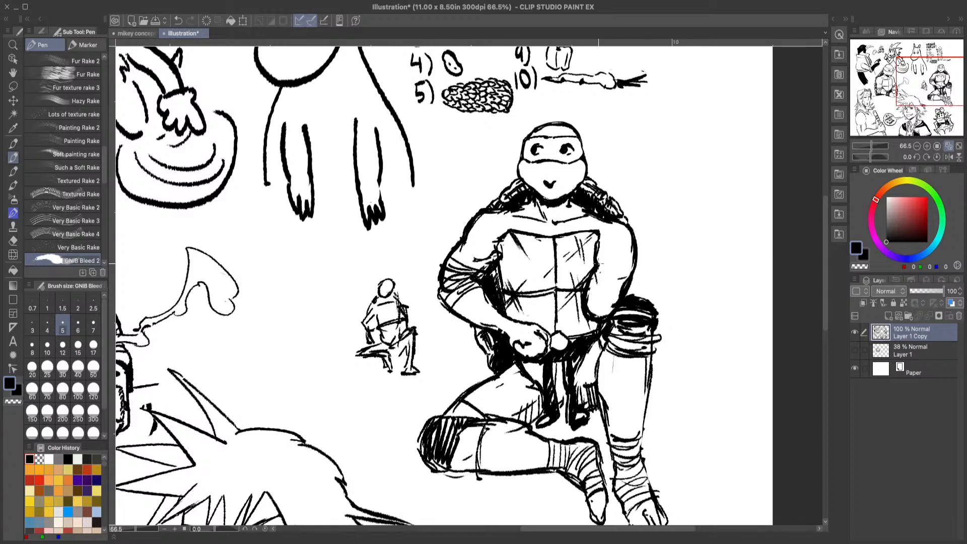
mouse_move(824, 251)
left_mouse_down()
mouse_move(823, 181)
mouse_move(810, 361)
left_mouse_up()
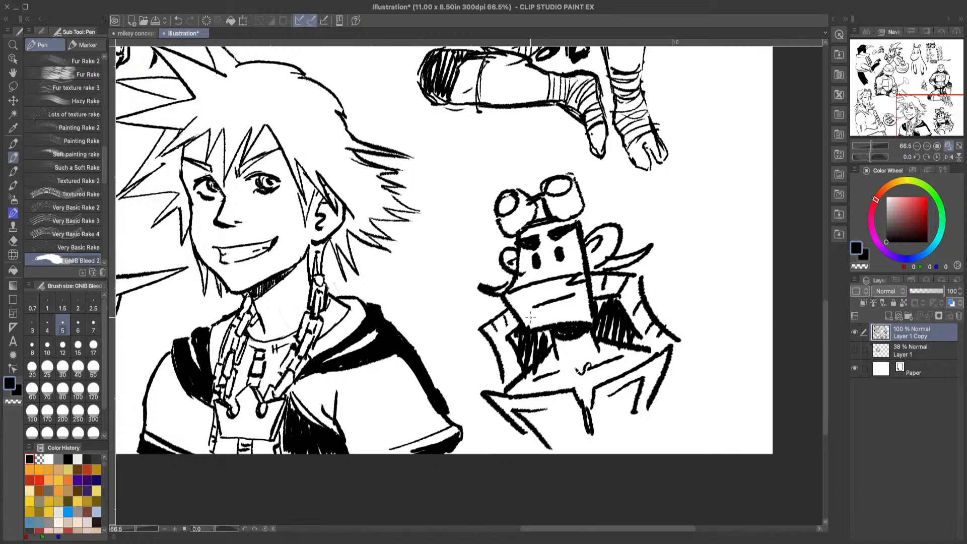
Step: Extend the goggled figure's mouth into a stepped grimace, and erase the rounded ears and side strands
mouse_move(534, 302)
left_mouse_down()
mouse_move(526, 308)
mouse_move(585, 282)
left_mouse_up()
key("e")
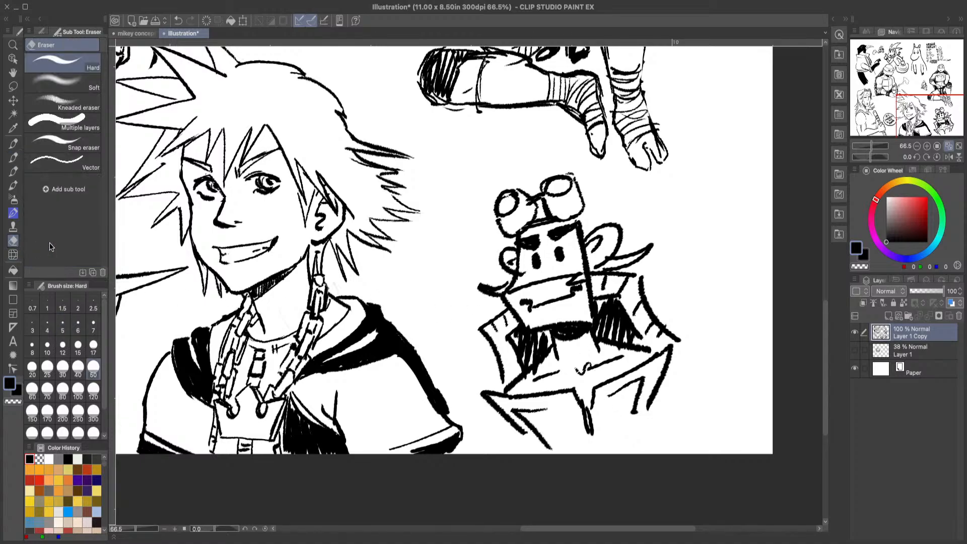
mouse_move(493, 260)
left_mouse_down()
mouse_move(503, 257)
mouse_move(473, 283)
left_mouse_up()
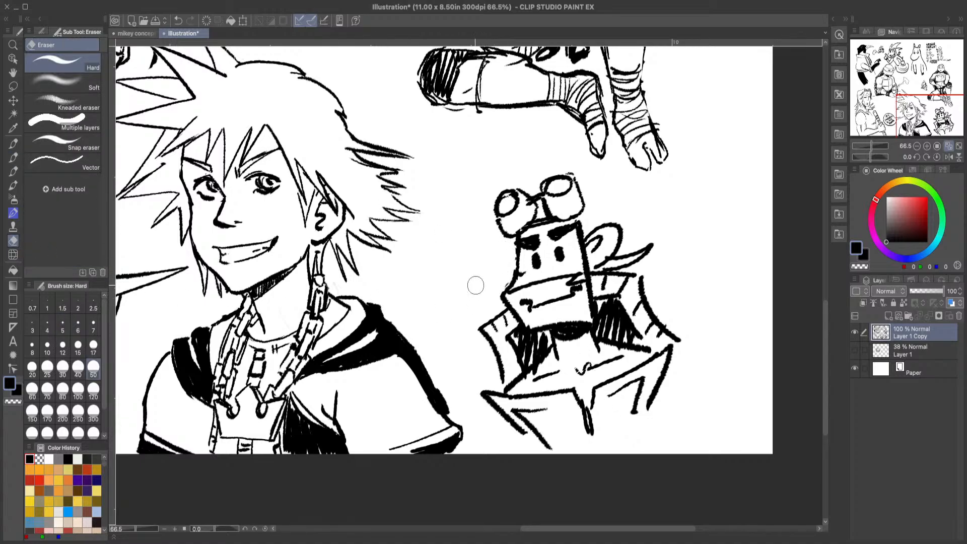
mouse_move(614, 223)
left_mouse_down()
mouse_move(601, 242)
mouse_move(625, 227)
mouse_move(632, 248)
left_mouse_up()
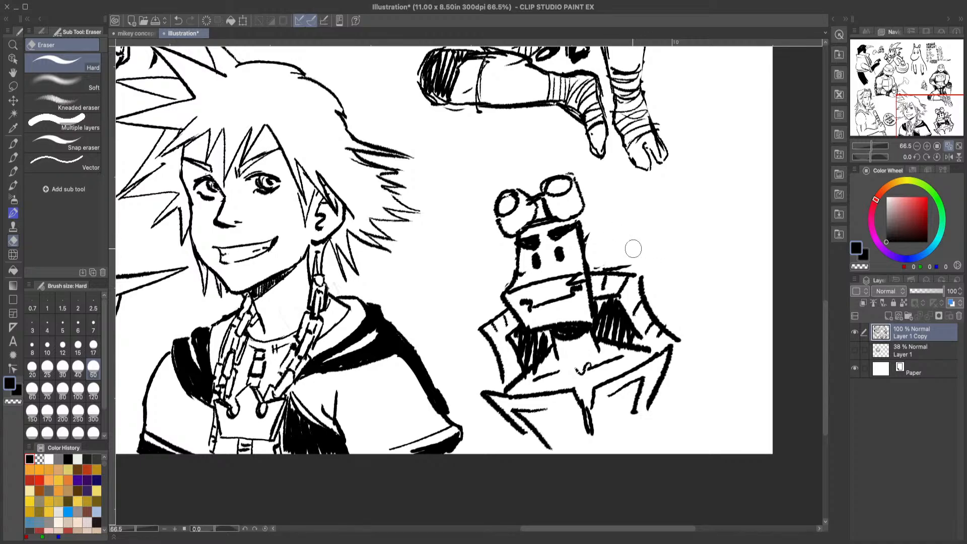
Step: Draw small squared ears on the goggled head and two pointed bandana tails behind it with the pen
left_click(13, 157)
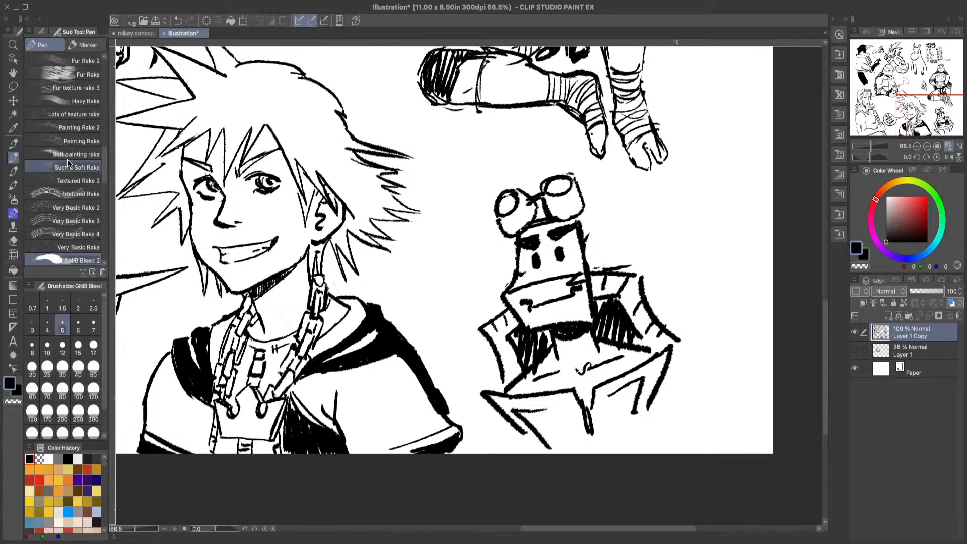
mouse_move(586, 243)
left_mouse_down()
mouse_move(598, 252)
mouse_move(590, 267)
left_mouse_up()
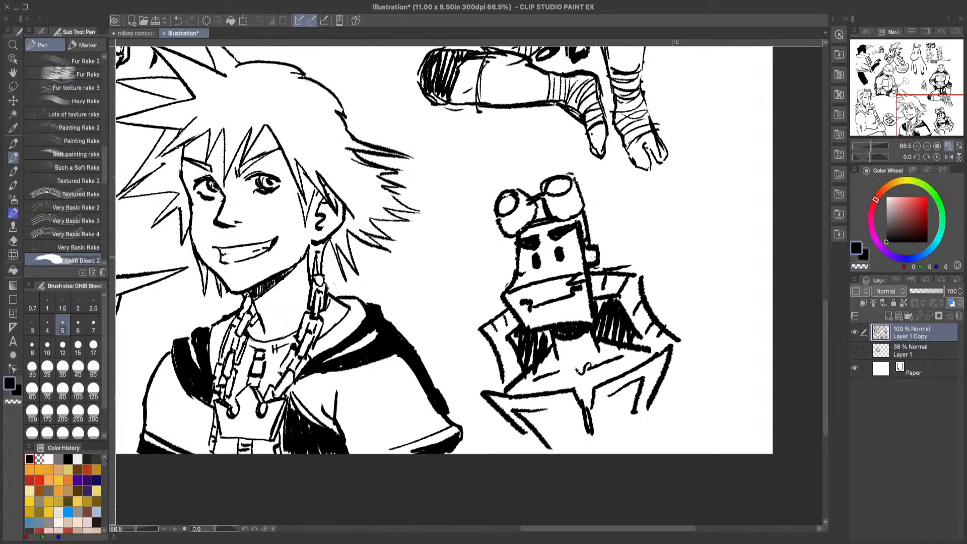
mouse_move(507, 261)
left_mouse_down()
mouse_move(507, 277)
mouse_move(513, 237)
left_mouse_up()
mouse_move(596, 236)
left_mouse_down()
mouse_move(607, 218)
mouse_move(601, 241)
mouse_move(636, 248)
left_mouse_up()
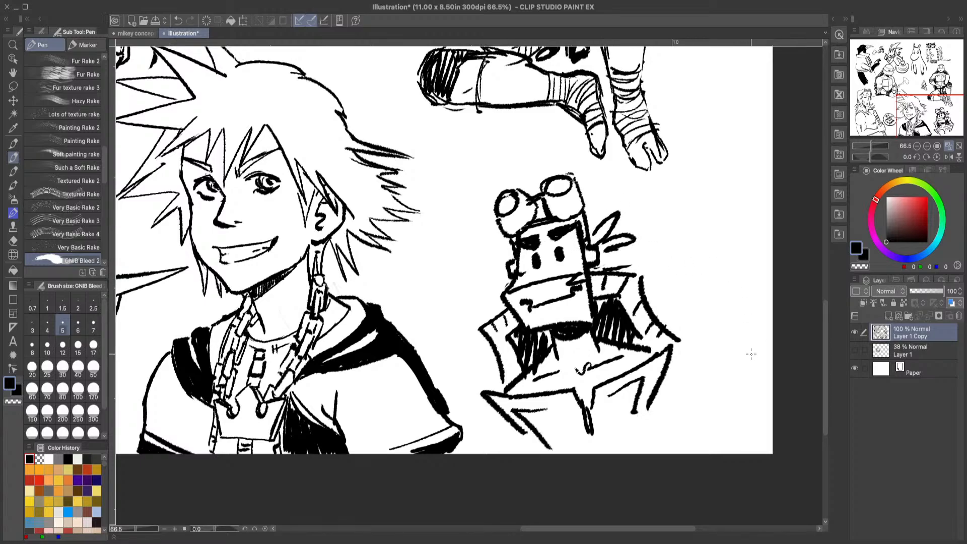
Step: Draw the goggled figure's arm nearest the page edge, running straight down from the shoulder to the bent leg
left_click_drag(615, 294, 610, 305)
left_click_drag(622, 265, 609, 295)
left_click_drag(614, 342, 618, 375)
left_click_drag(642, 276, 633, 330)
left_click_drag(632, 337, 647, 398)
left_click_drag(640, 387, 621, 400)
left_click_drag(620, 365, 628, 396)
Step: Draw the figure's other arm down to the opposite leg, and erase stray lines around the arm nearest the page edge
mouse_move(508, 305)
left_mouse_down()
mouse_move(497, 361)
mouse_move(509, 387)
left_mouse_up()
mouse_move(509, 398)
left_mouse_down()
mouse_move(518, 417)
mouse_move(537, 421)
left_mouse_up()
left_click_drag(527, 375, 533, 404)
mouse_move(535, 327)
left_mouse_down()
mouse_move(513, 373)
mouse_move(518, 333)
mouse_move(521, 402)
mouse_move(541, 386)
left_mouse_up()
left_click(13, 241)
mouse_move(629, 310)
left_mouse_down()
mouse_move(620, 282)
mouse_move(633, 378)
left_mouse_up()
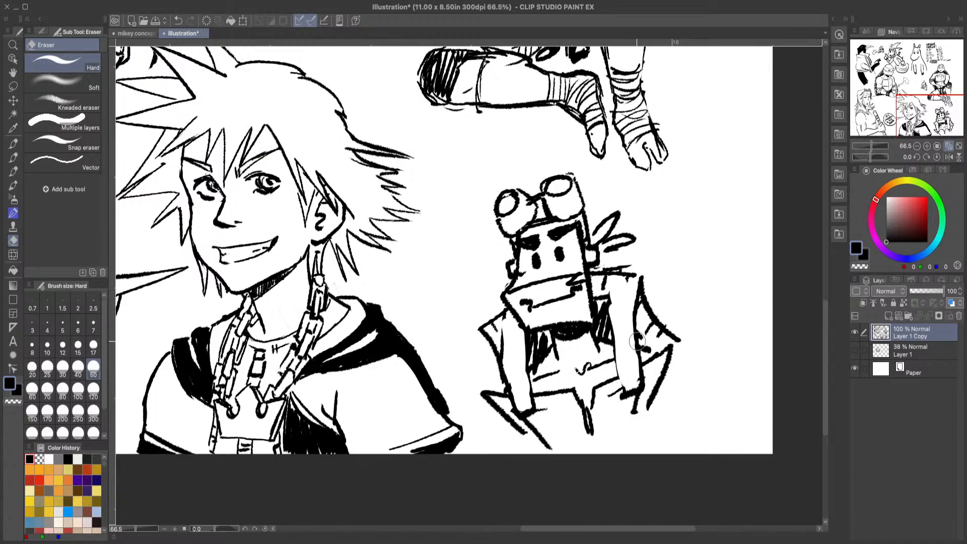
left_click(15, 158)
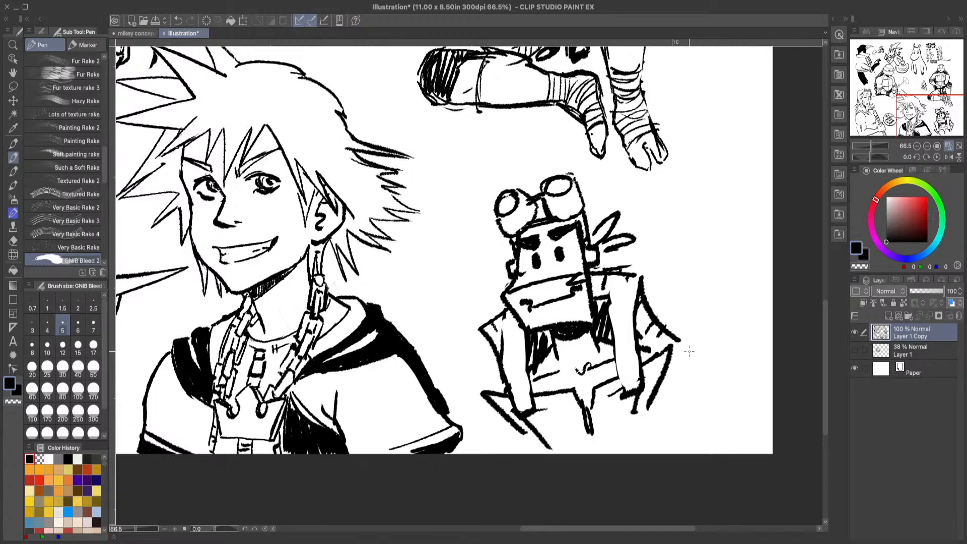
Step: Draw the rounded outer curves beside the goggled figure's legs, a stepped patch outline near the page edge, and leg lines running down
left_click_drag(688, 350, 731, 402)
left_click_drag(480, 390, 467, 439)
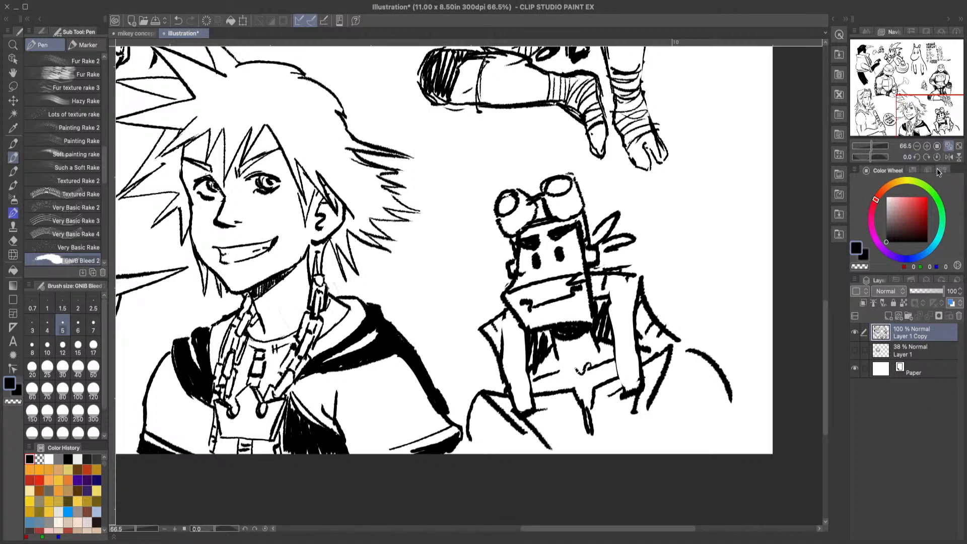
mouse_move(690, 395)
left_mouse_down()
mouse_move(691, 384)
mouse_move(724, 397)
mouse_move(704, 429)
left_mouse_up()
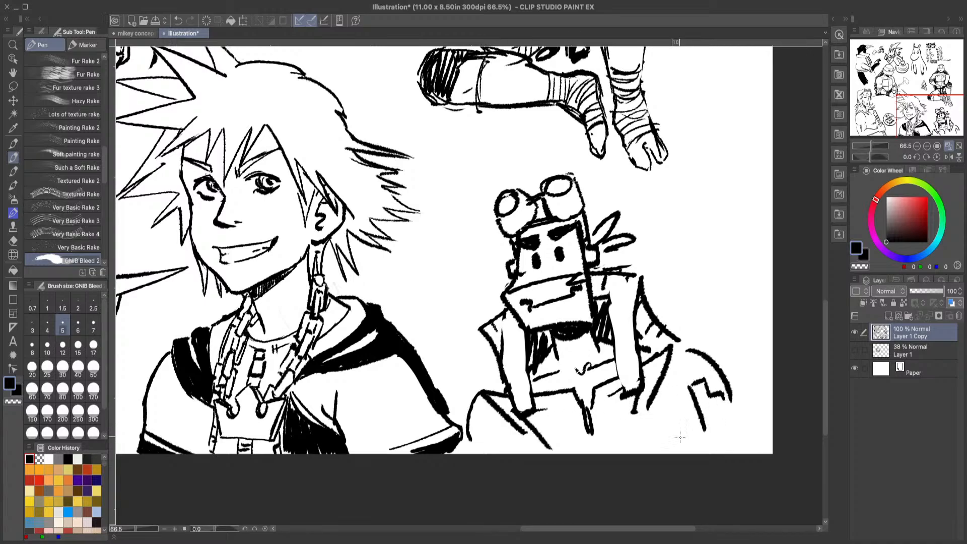
left_click_drag(663, 375, 677, 452)
left_click_drag(499, 418, 518, 453)
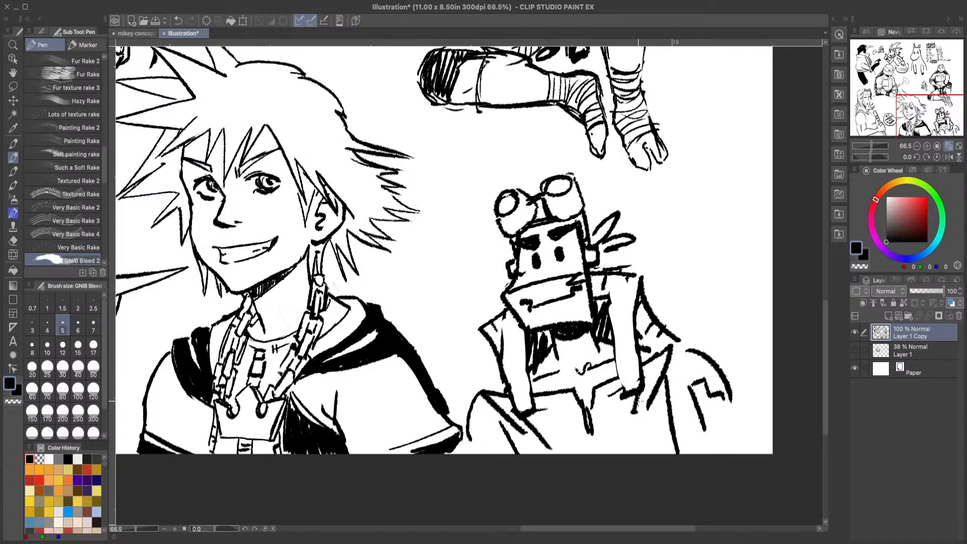
Step: Draw the inner edges and fold lines of the goggled figure's legs down to the page's lower edge
left_click_drag(656, 386, 659, 452)
left_click_drag(585, 418, 592, 453)
left_click_drag(618, 452, 650, 445)
left_click_drag(514, 419, 537, 453)
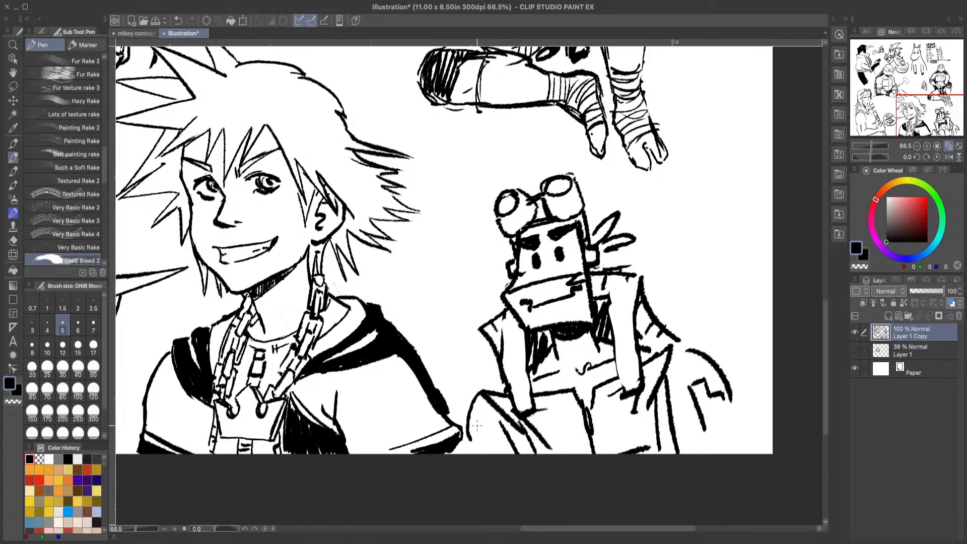
left_click_drag(477, 425, 493, 453)
Step: Erase the pointed sleeve on the goggled figure's arm nearest the spiky-haired portrait, and redraw that arm's outer contour with the pen
left_click_drag(828, 329, 827, 290)
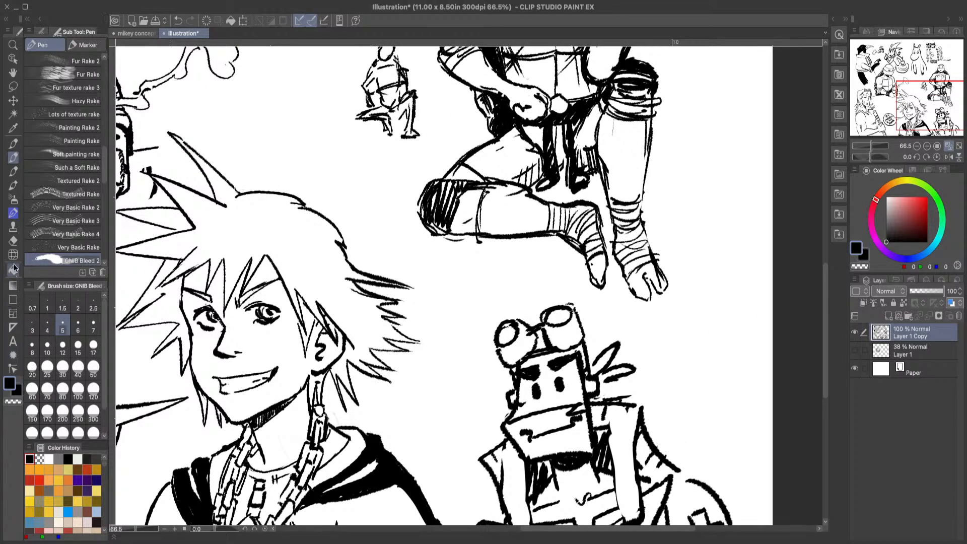
left_click(14, 240)
mouse_move(475, 441)
left_mouse_down()
mouse_move(490, 480)
mouse_move(521, 454)
left_mouse_up()
left_click(14, 158)
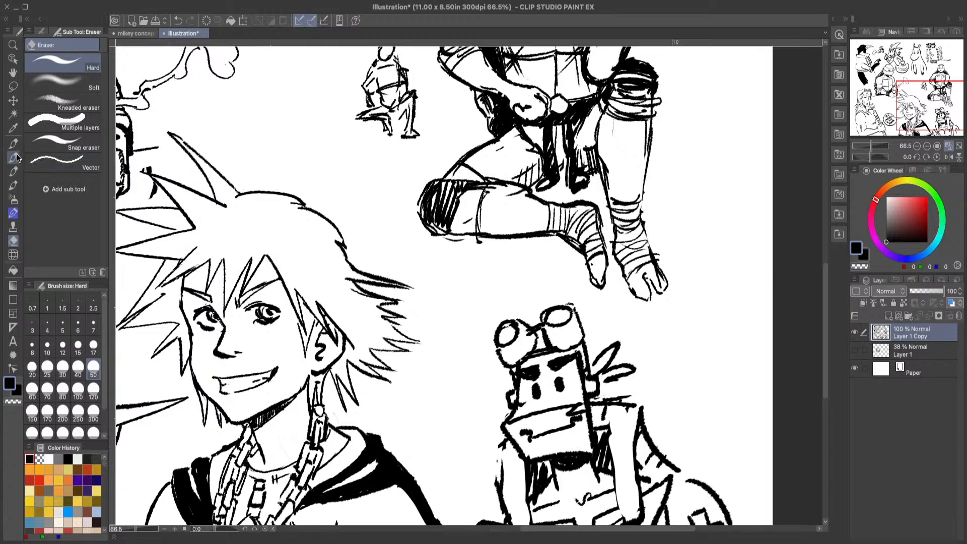
left_click_drag(498, 442, 498, 491)
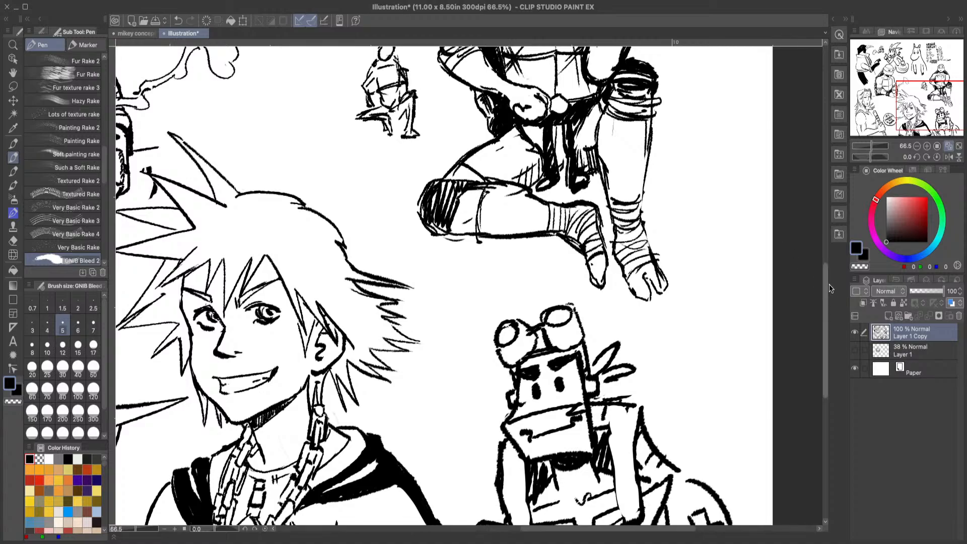
Step: Fill the stepped patches on both outer sides of the goggled figure's lower body with solid black
mouse_move(825, 318)
left_mouse_down()
mouse_move(829, 378)
mouse_move(820, 359)
left_mouse_up()
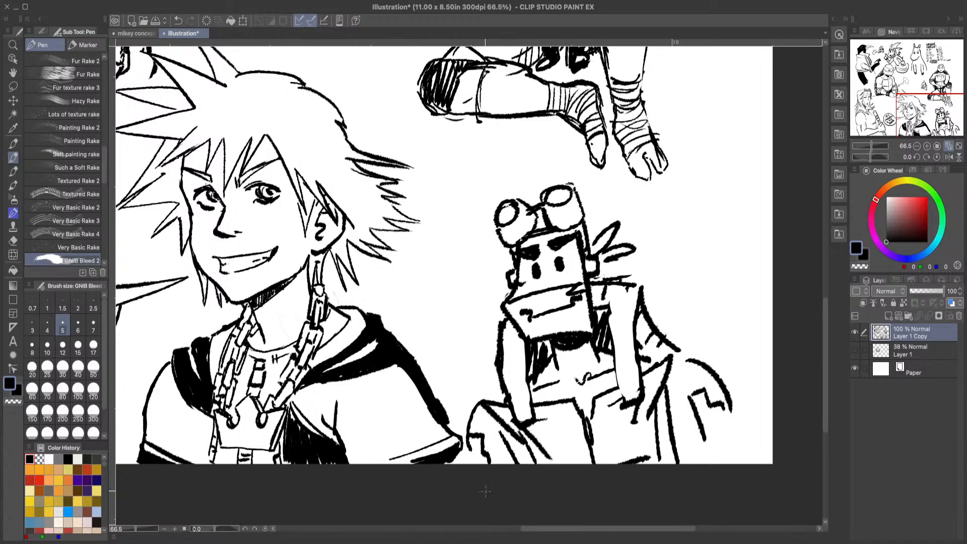
mouse_move(466, 449)
left_mouse_down()
mouse_move(481, 465)
mouse_move(488, 456)
left_mouse_up()
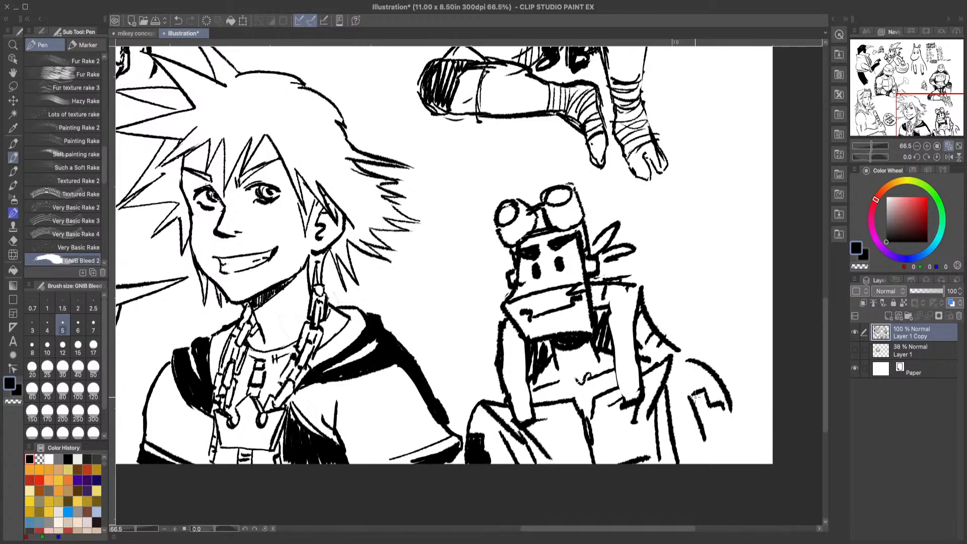
mouse_move(704, 443)
left_mouse_down()
mouse_move(727, 449)
mouse_move(726, 410)
mouse_move(728, 423)
mouse_move(717, 399)
mouse_move(700, 420)
mouse_move(694, 389)
left_mouse_up()
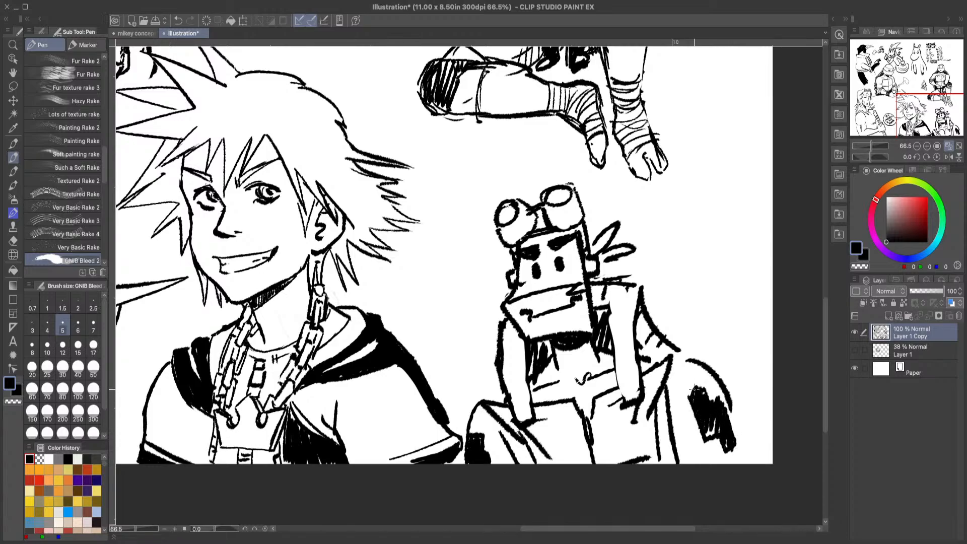
Step: Erase stray lines around the goggled figure's hands and legs, and redraw the diagonal fold on the leg nearest the spiky-haired portrait
left_click(13, 241)
mouse_move(651, 417)
left_mouse_down()
mouse_move(654, 386)
mouse_move(658, 417)
left_mouse_up()
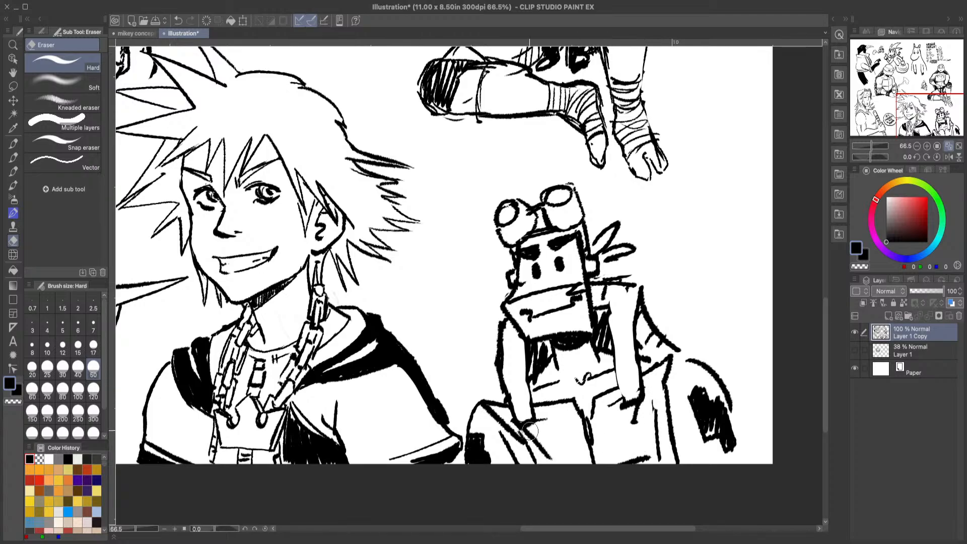
left_click_drag(506, 424, 517, 436)
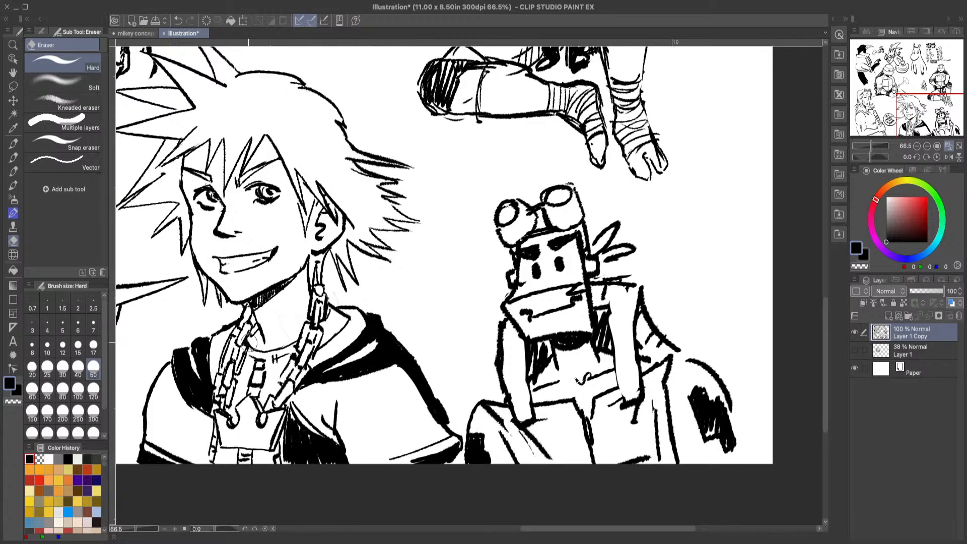
left_click(13, 157)
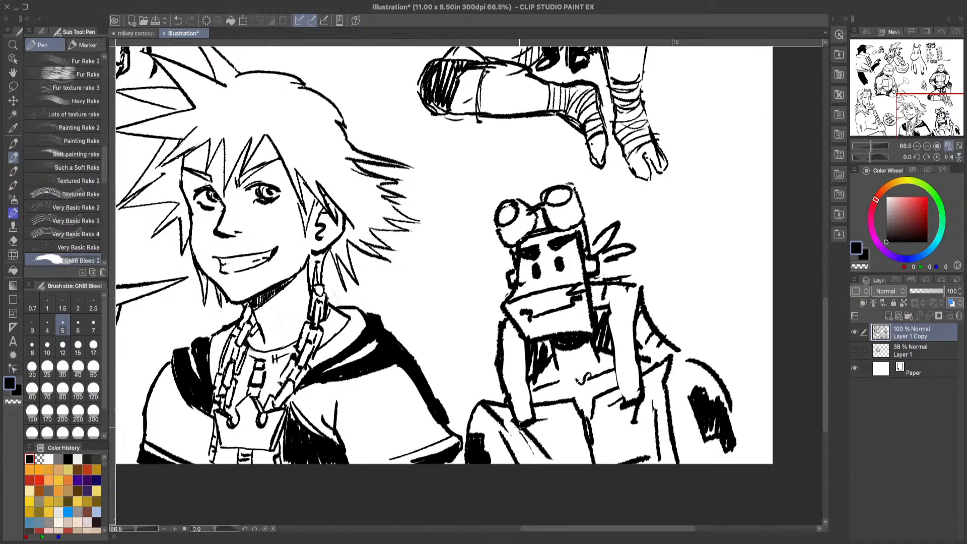
left_click_drag(512, 424, 544, 460)
Step: Erase the small rough seated figure beside the kneeling turtle with the hard eraser
left_click(13, 241)
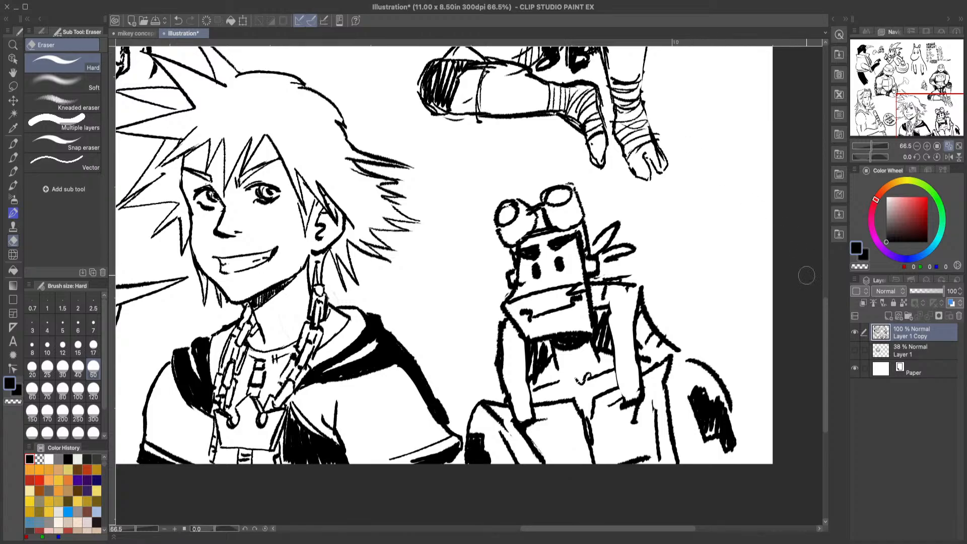
left_click_drag(533, 531, 511, 529)
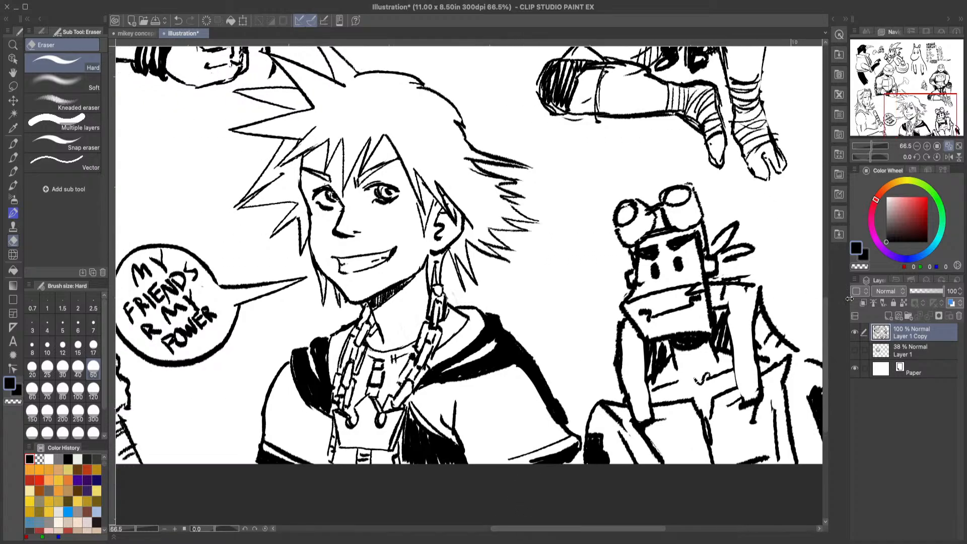
left_click_drag(826, 369, 831, 257)
left_click(12, 244)
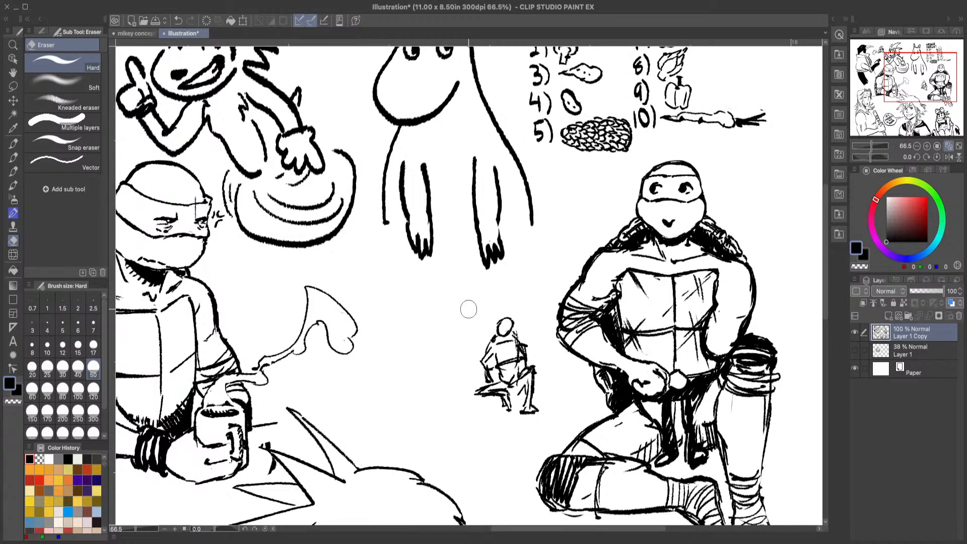
mouse_move(478, 360)
left_mouse_down()
mouse_move(476, 405)
mouse_move(512, 358)
mouse_move(514, 311)
mouse_move(512, 350)
mouse_move(532, 401)
mouse_move(541, 395)
mouse_move(492, 339)
left_mouse_up()
Step: Examine the whole sketch page with the full canvas fitted in view
left_click(15, 45)
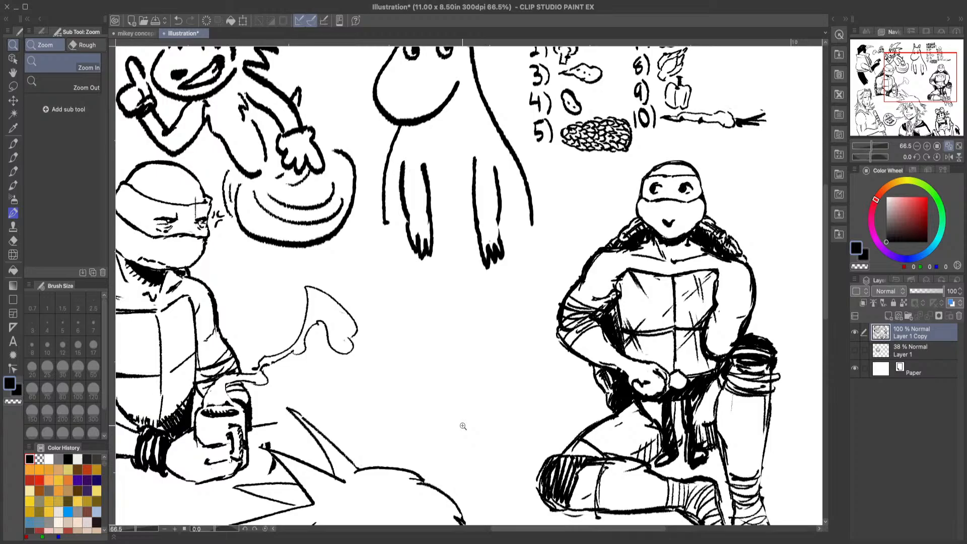
scroll(501, 460, "down", 8)
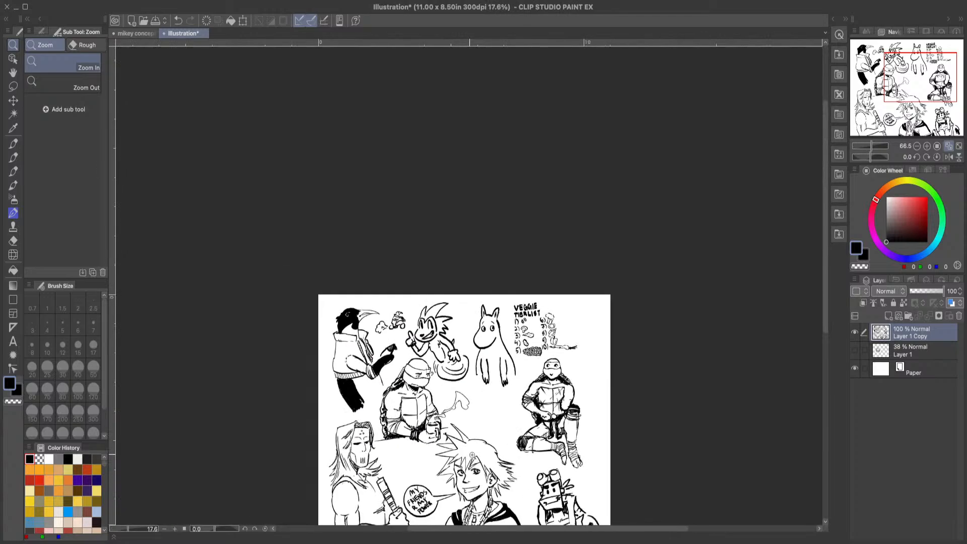
scroll(549, 461, "up", 5)
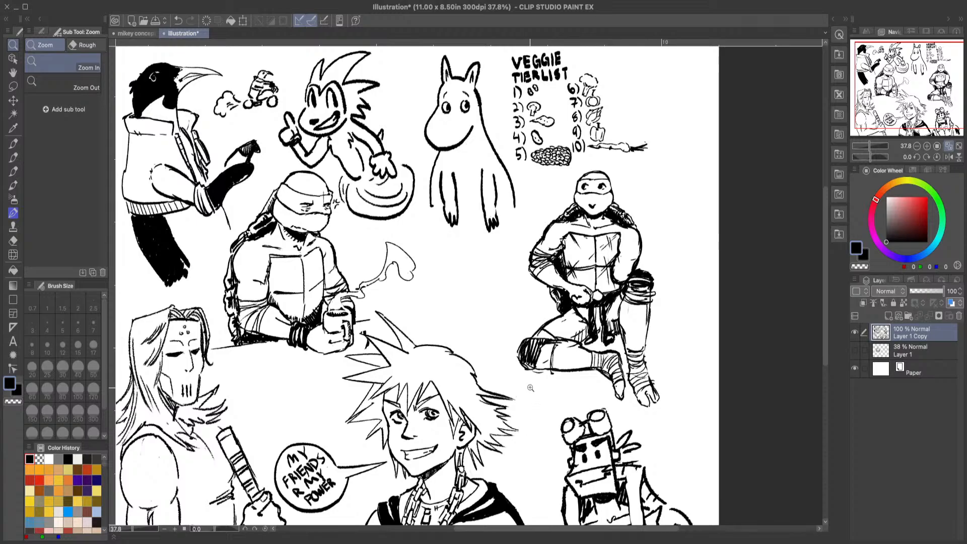
scroll(526, 399, "down", 1)
scroll(526, 418, "up", 1)
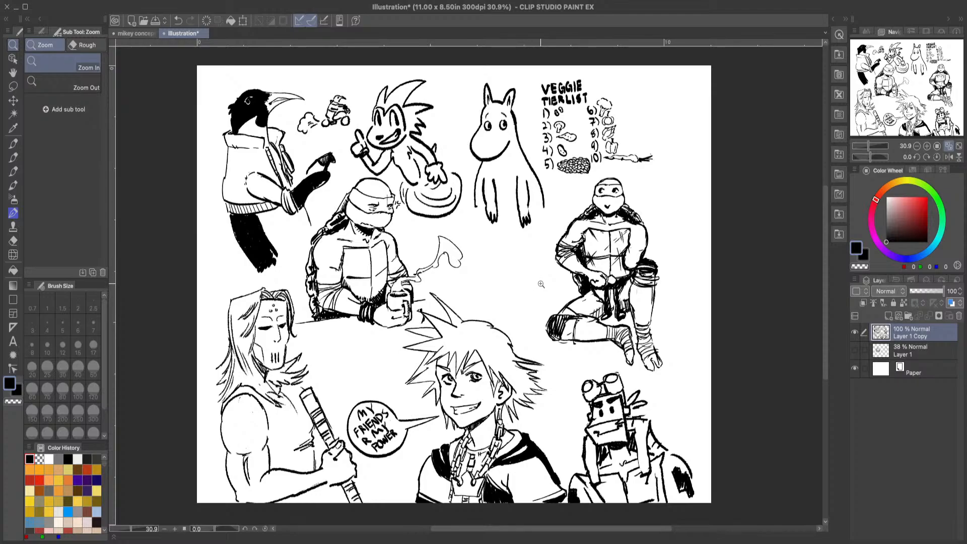
left_click_drag(514, 300, 535, 300)
key("ctrl+0")
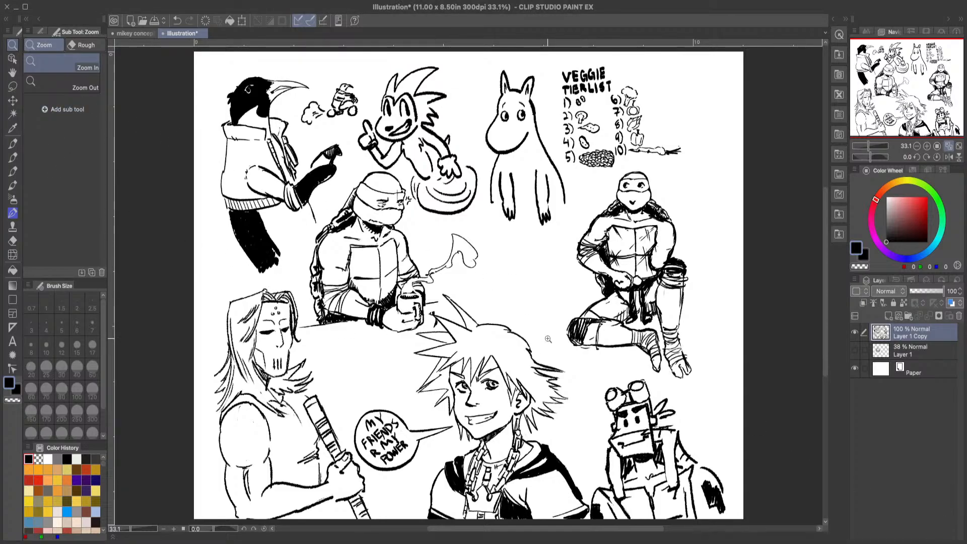
left_click_drag(391, 204, 465, 204)
left_click(13, 158)
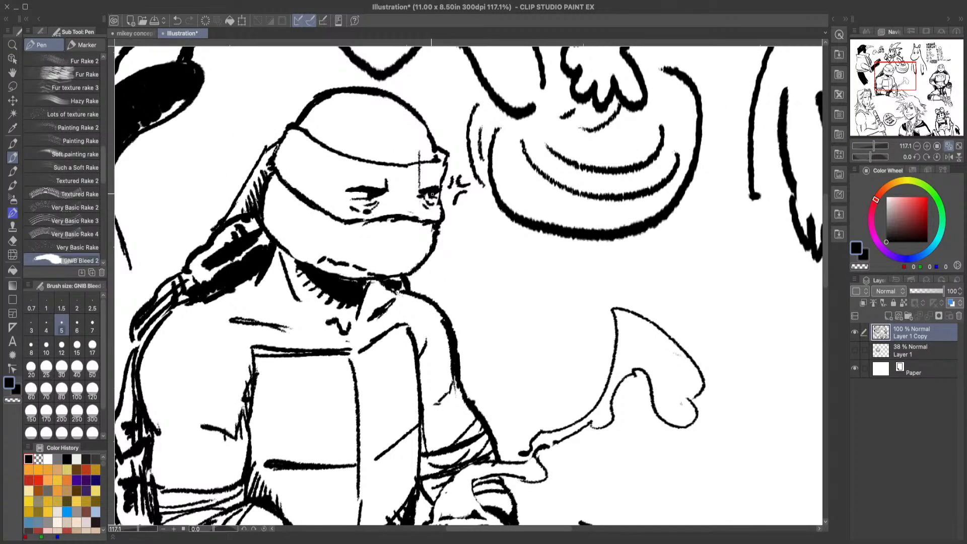
left_click(13, 44)
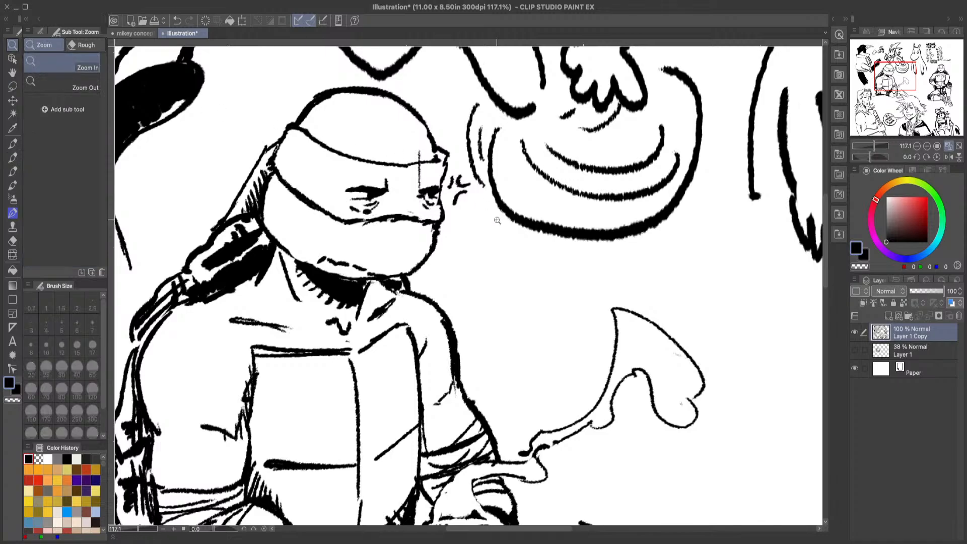
left_click_drag(482, 249, 411, 288)
left_click_drag(553, 278, 582, 291)
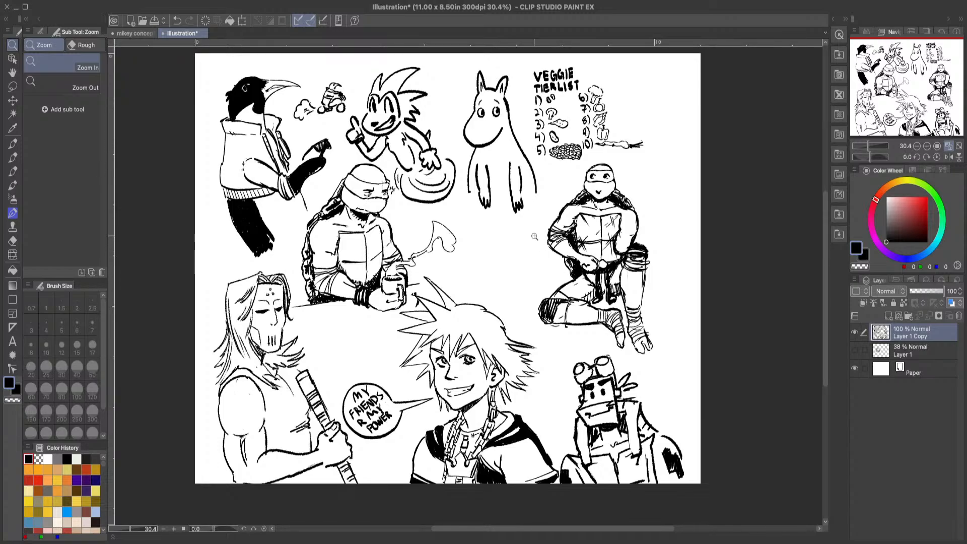
Step: Draw a short-sleeved open jacket with a pointed collar in the gap between the mug-holding turtle and the kneeling turtle
left_click(531, 282)
left_click(538, 280)
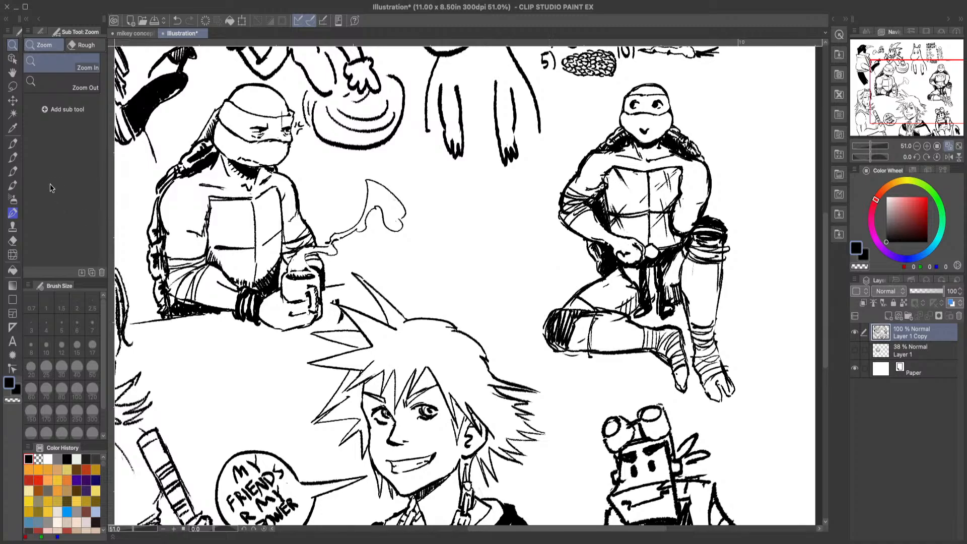
left_click(13, 157)
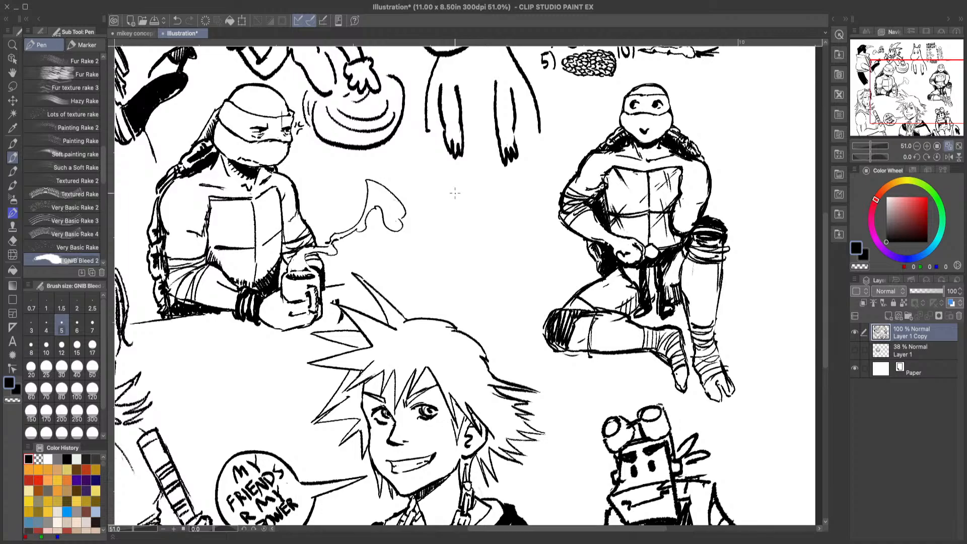
mouse_move(431, 174)
left_mouse_down()
mouse_move(443, 205)
mouse_move(443, 189)
mouse_move(458, 203)
mouse_move(450, 198)
mouse_move(454, 263)
left_mouse_up()
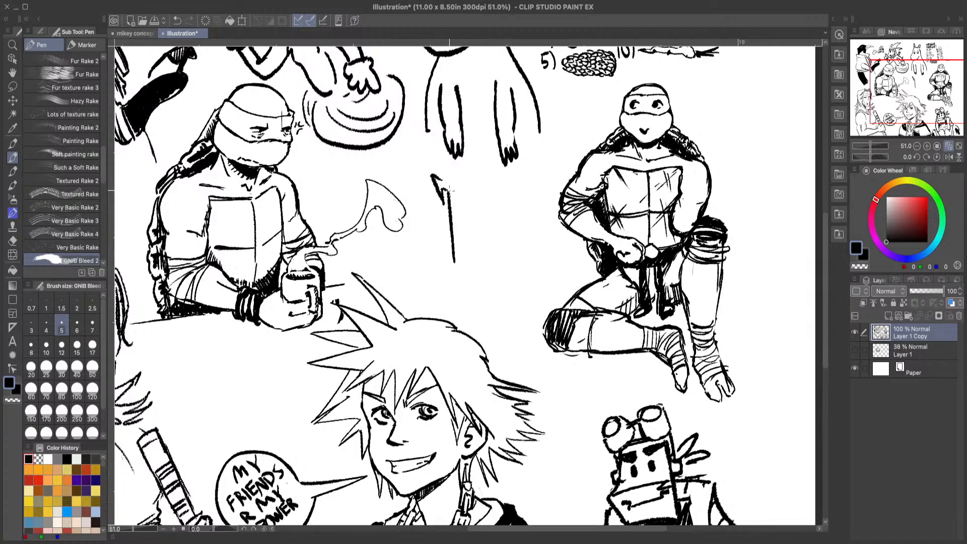
mouse_move(448, 191)
left_mouse_down()
mouse_move(463, 179)
mouse_move(453, 201)
mouse_move(458, 182)
left_mouse_up()
left_click(178, 20)
mouse_move(438, 189)
left_mouse_down()
mouse_move(461, 176)
mouse_move(449, 204)
left_mouse_up()
mouse_move(451, 238)
left_mouse_down()
mouse_move(472, 200)
mouse_move(482, 253)
mouse_move(462, 262)
mouse_move(424, 206)
mouse_move(428, 231)
mouse_move(417, 218)
mouse_move(421, 262)
mouse_move(451, 263)
left_mouse_up()
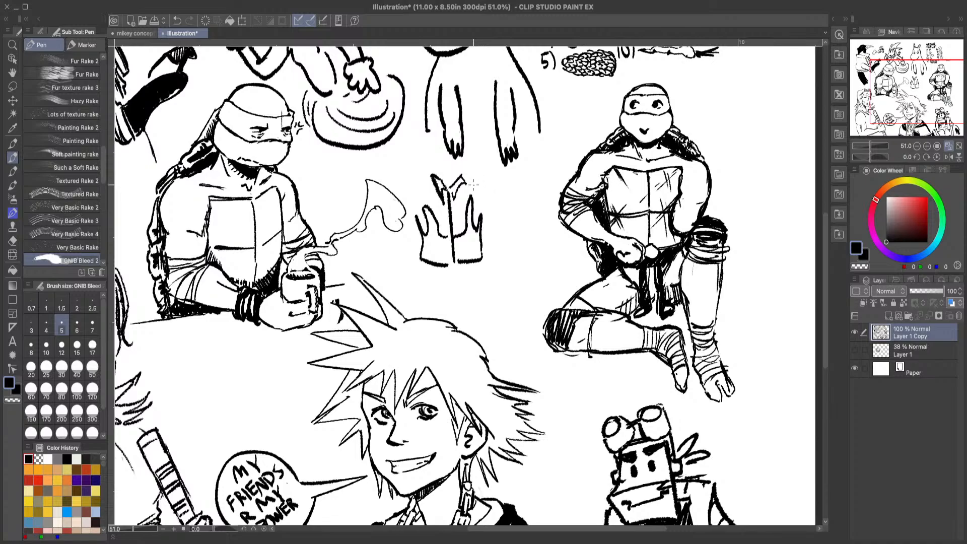
mouse_move(474, 179)
left_mouse_down()
mouse_move(494, 199)
mouse_move(497, 217)
mouse_move(486, 224)
mouse_move(490, 204)
left_mouse_up()
mouse_move(429, 182)
left_mouse_down()
mouse_move(406, 221)
mouse_move(419, 236)
mouse_move(424, 203)
mouse_move(412, 220)
left_mouse_up()
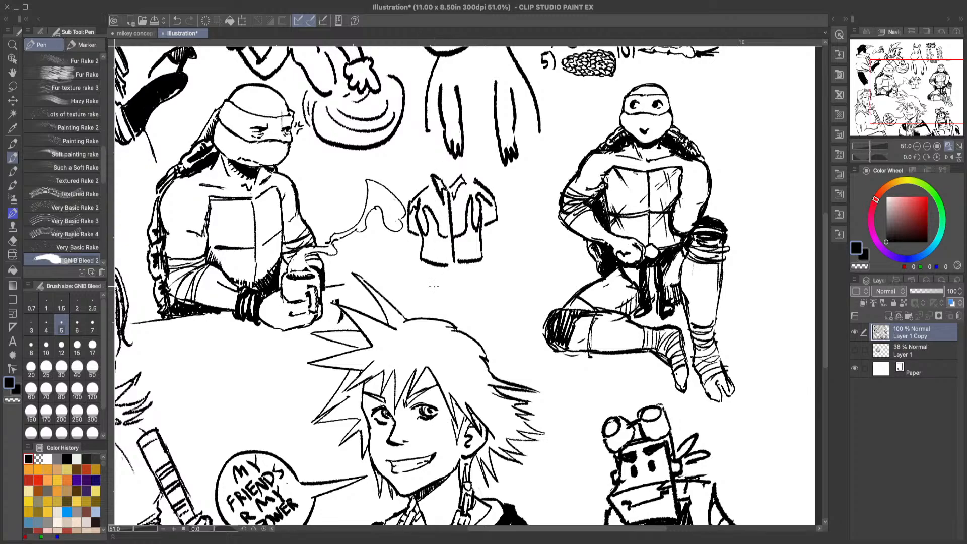
Step: Add the rounded lower shell, two outstretched forearms with shrugging hands and the upper legs to the jacketed figure
mouse_move(426, 265)
left_mouse_down()
mouse_move(431, 280)
mouse_move(461, 286)
mouse_move(481, 264)
mouse_move(452, 289)
left_mouse_up()
mouse_move(495, 225)
left_mouse_down()
mouse_move(487, 257)
mouse_move(531, 234)
mouse_move(548, 247)
mouse_move(485, 258)
left_mouse_up()
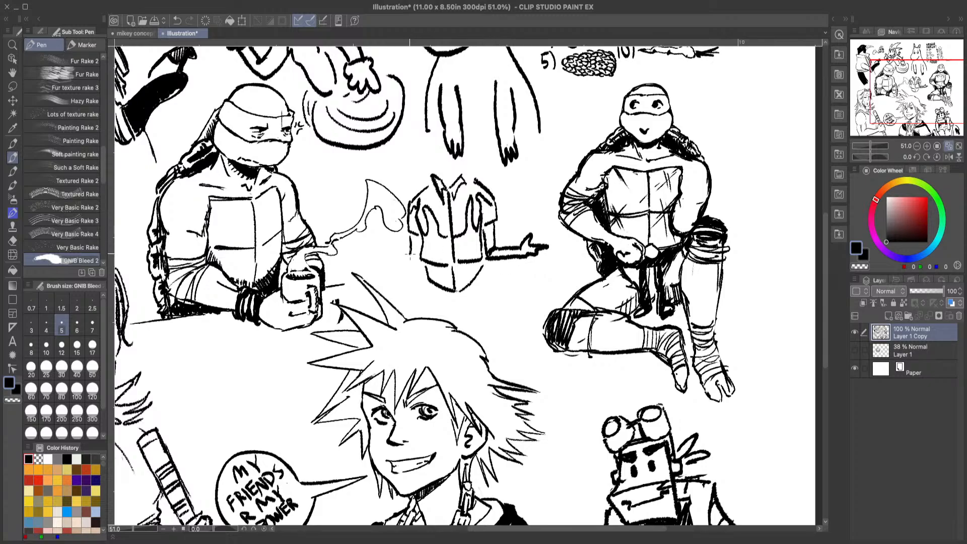
mouse_move(412, 254)
left_mouse_down()
mouse_move(378, 254)
mouse_move(413, 241)
mouse_move(397, 262)
mouse_move(373, 263)
mouse_move(368, 247)
mouse_move(379, 260)
mouse_move(354, 258)
mouse_move(379, 264)
left_mouse_up()
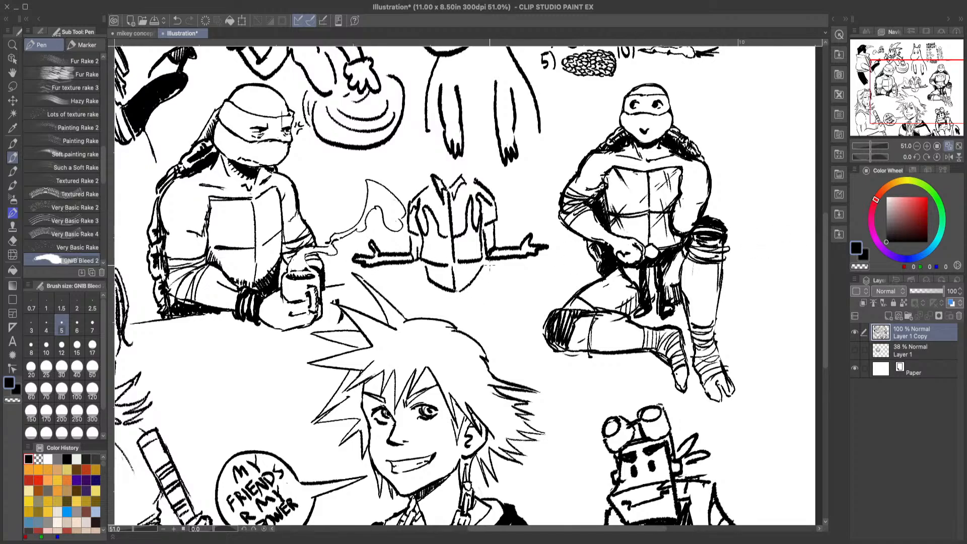
left_click_drag(491, 257, 486, 280)
mouse_move(421, 263)
left_mouse_down()
mouse_move(423, 292)
mouse_move(431, 291)
left_mouse_up()
left_click_drag(482, 272, 486, 312)
mouse_move(426, 280)
left_mouse_down()
mouse_move(423, 312)
mouse_move(468, 313)
left_mouse_up()
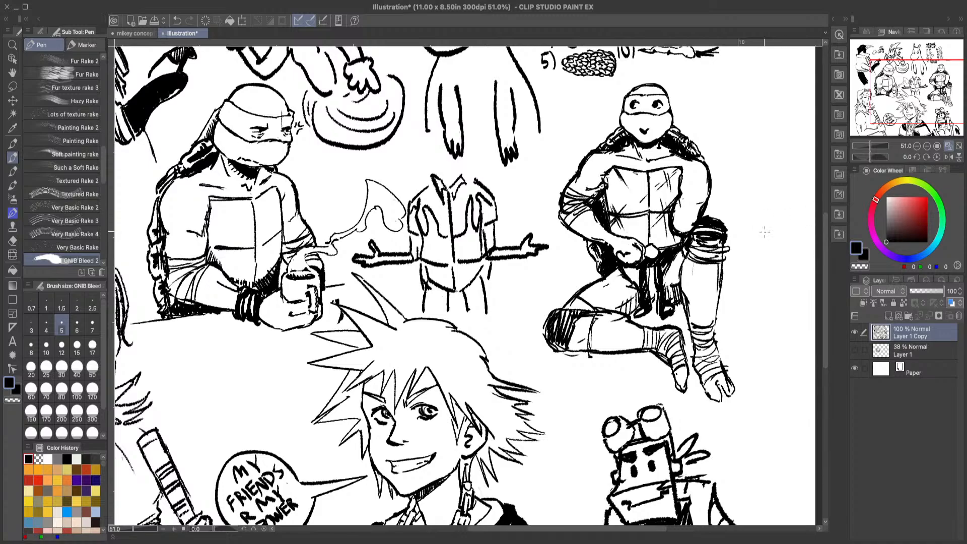
Step: Lasso the jacketed figure, scale it down slightly and shift it lower, closer to the kneeling turtle
left_click(12, 45)
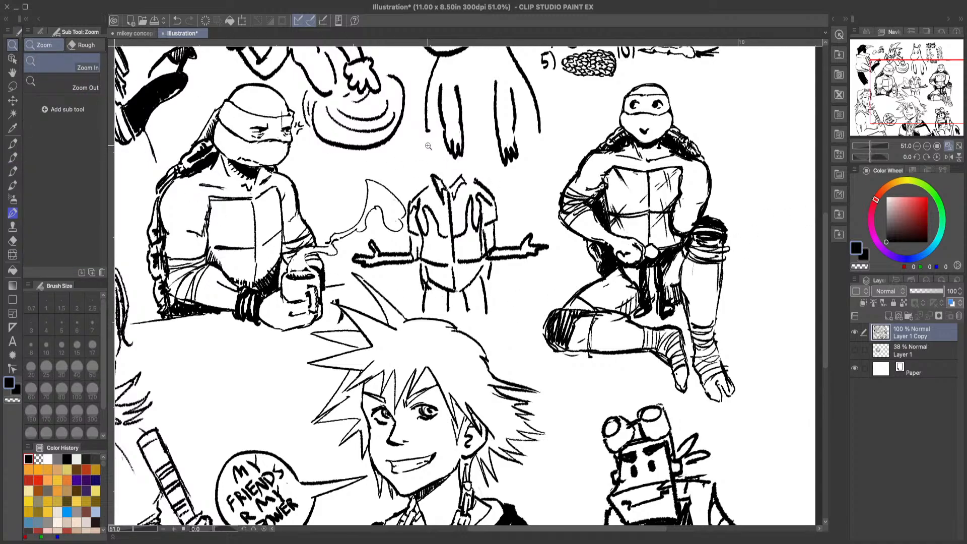
left_click(458, 138)
left_click(462, 144)
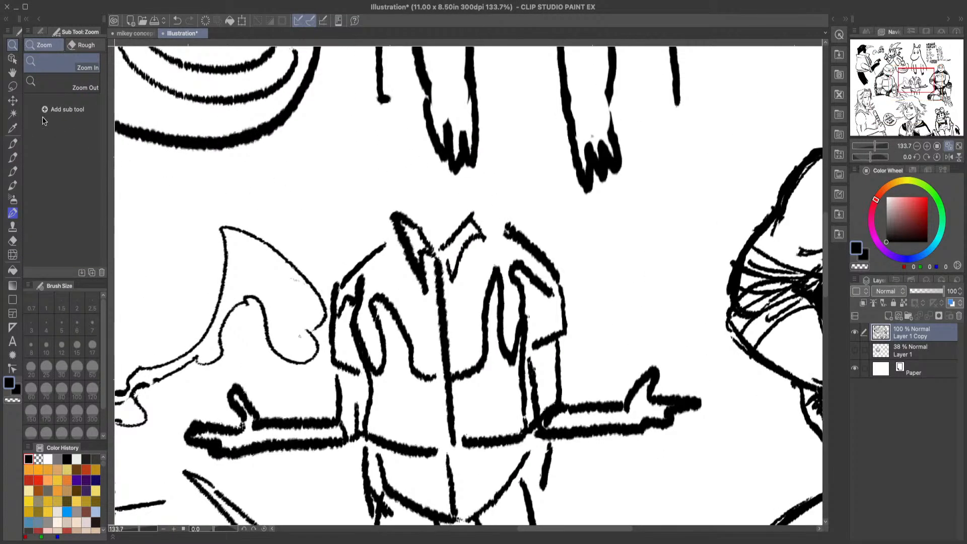
left_click_drag(469, 208, 408, 252)
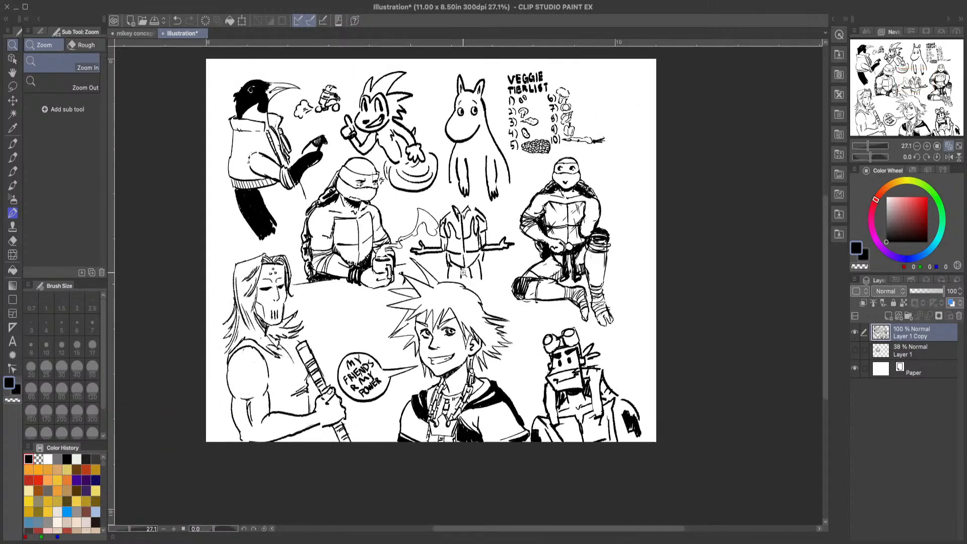
left_click_drag(464, 278, 499, 242)
left_click(13, 86)
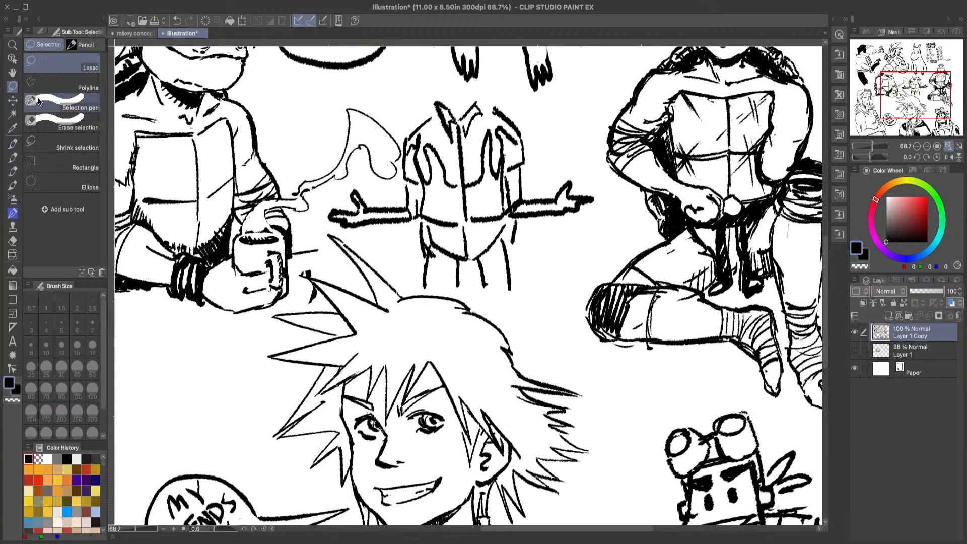
mouse_move(400, 120)
left_mouse_down()
mouse_move(396, 189)
mouse_move(346, 185)
mouse_move(328, 206)
mouse_move(342, 232)
mouse_move(375, 231)
mouse_move(425, 276)
mouse_move(489, 300)
mouse_move(581, 239)
mouse_move(596, 194)
mouse_move(527, 106)
mouse_move(486, 84)
mouse_move(442, 101)
left_mouse_up()
left_click(468, 320)
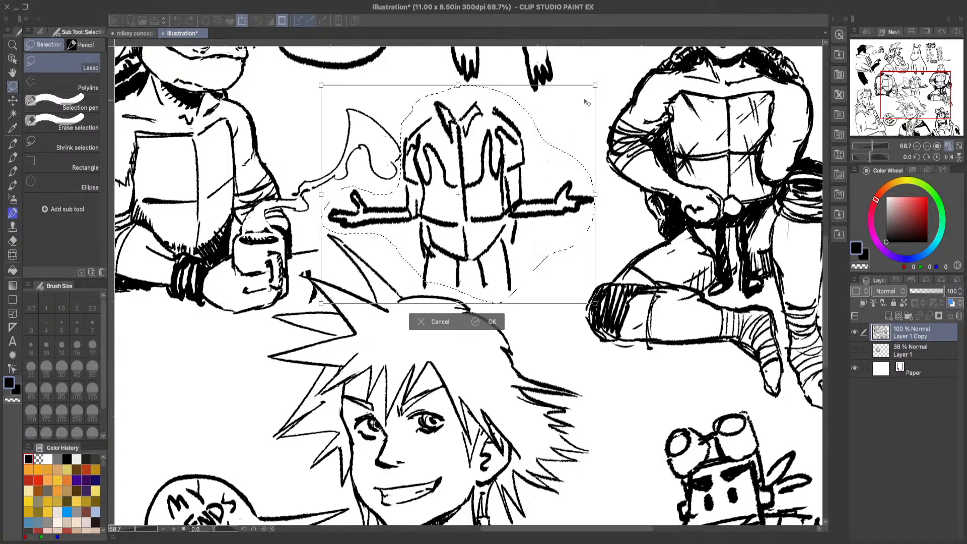
left_click_drag(596, 85, 559, 114)
left_click_drag(513, 198, 542, 204)
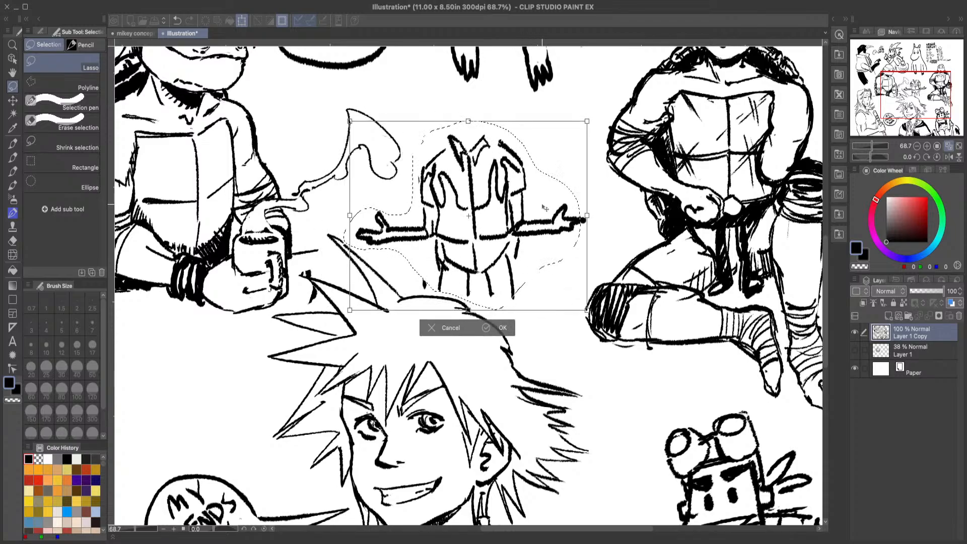
left_click(501, 327)
left_click(352, 329)
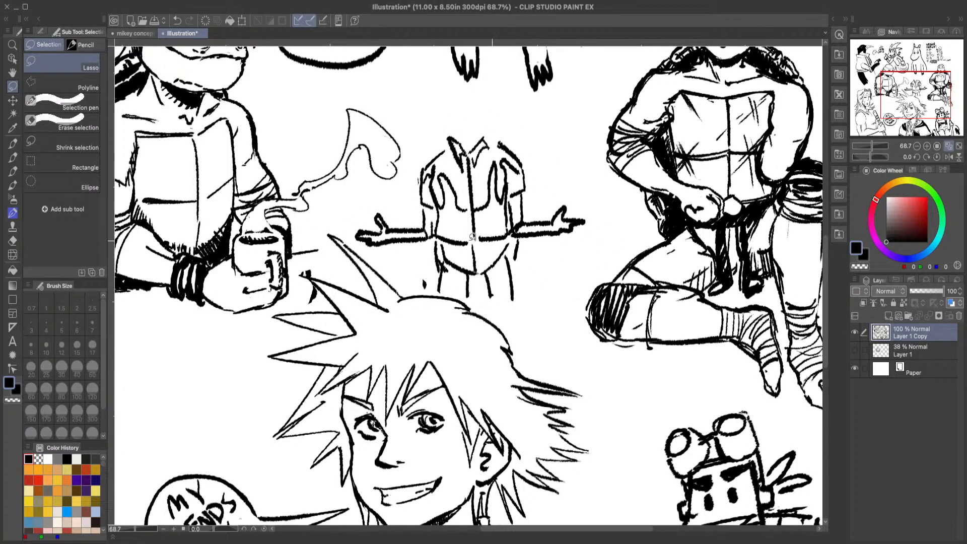
Step: Draw a rounded head above the jacket collar, with a mask band across it and two small eyes
left_click(13, 44)
left_click_drag(451, 273, 402, 231)
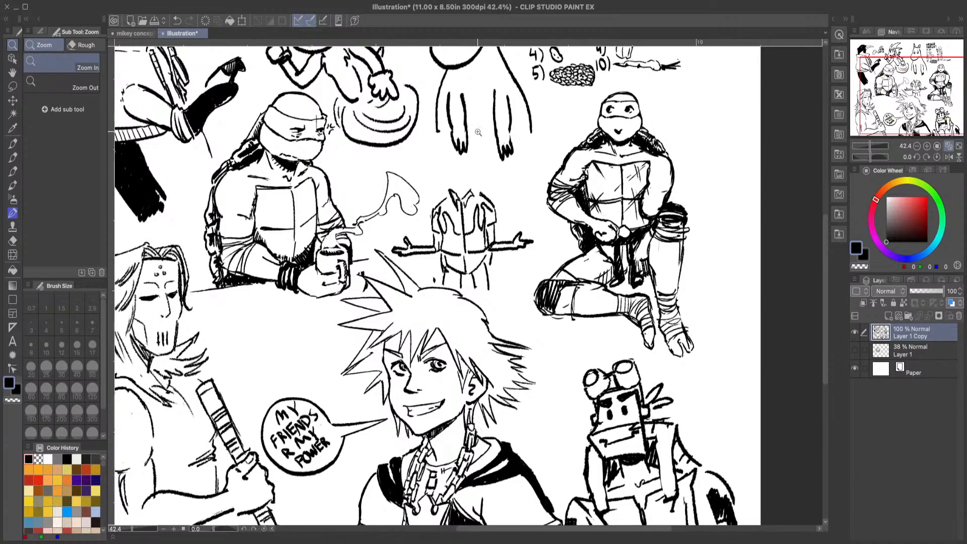
left_click_drag(496, 123, 544, 126)
left_click_drag(481, 242, 503, 242)
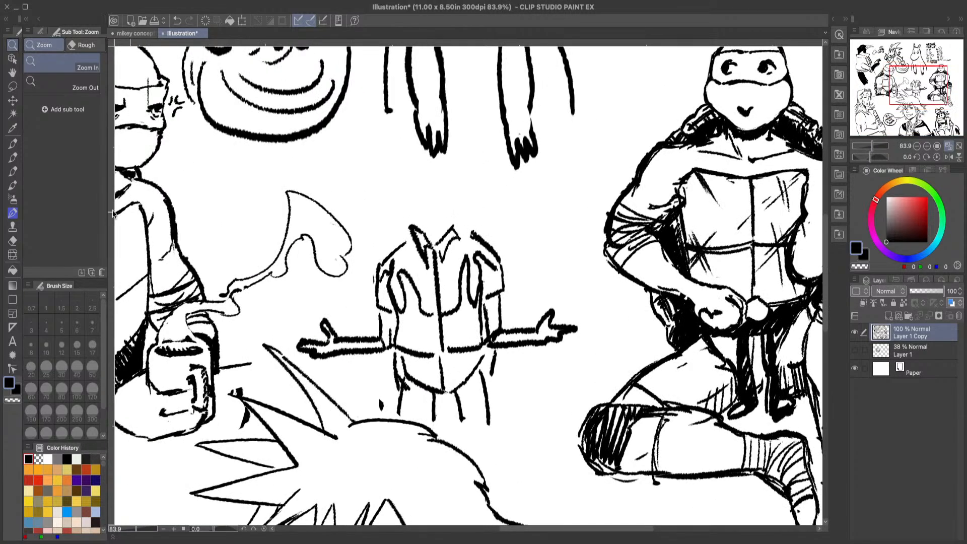
left_click(14, 157)
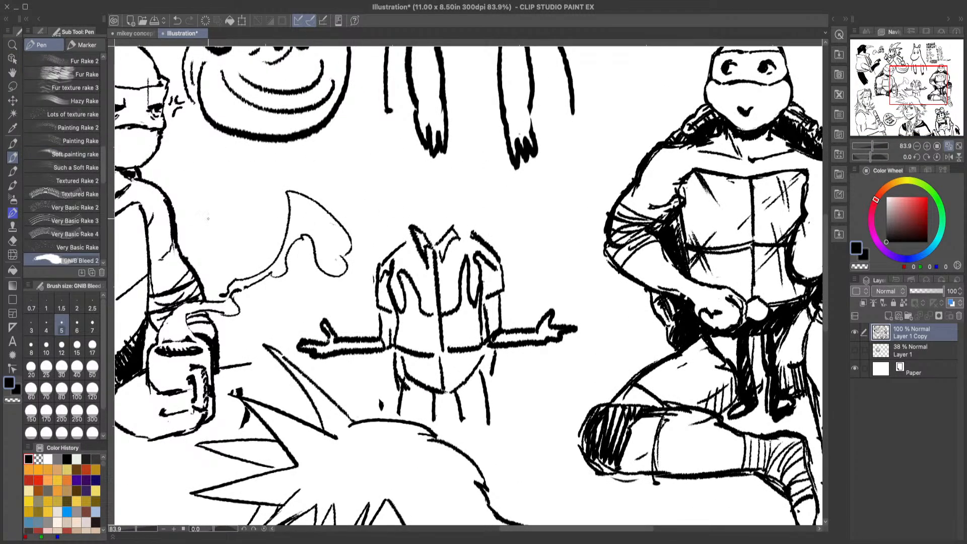
left_click_drag(441, 215, 443, 234)
mouse_move(399, 189)
left_mouse_down()
mouse_move(425, 168)
mouse_move(453, 175)
mouse_move(469, 194)
mouse_move(462, 218)
mouse_move(401, 219)
mouse_move(395, 187)
left_mouse_up()
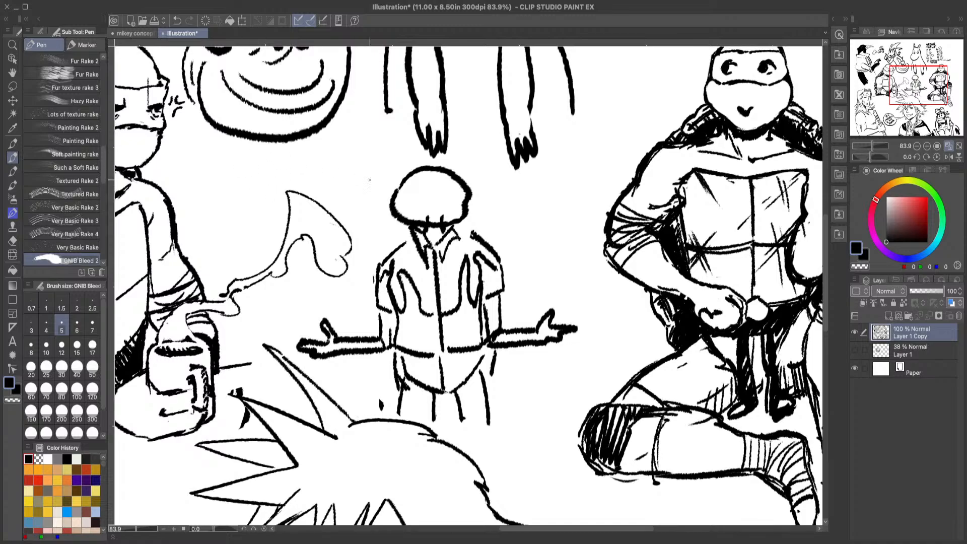
mouse_move(406, 187)
left_mouse_down()
mouse_move(428, 179)
mouse_move(465, 195)
left_mouse_up()
mouse_move(396, 199)
left_mouse_down()
mouse_move(466, 201)
mouse_move(417, 195)
mouse_move(446, 195)
left_mouse_up()
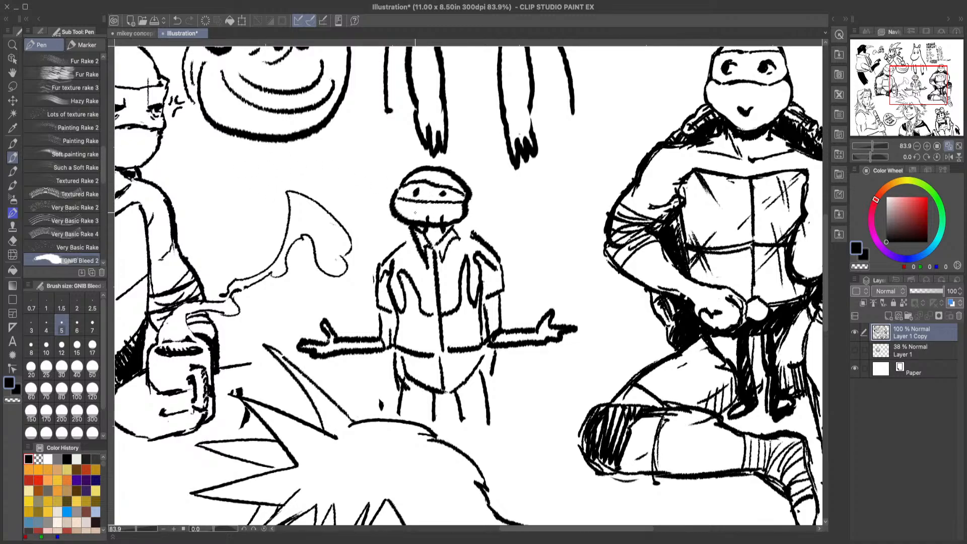
Step: Add a small pointed mouth, mask tails hanging beside the head and extra leg lines to the shrugging turtle
left_click(12, 241)
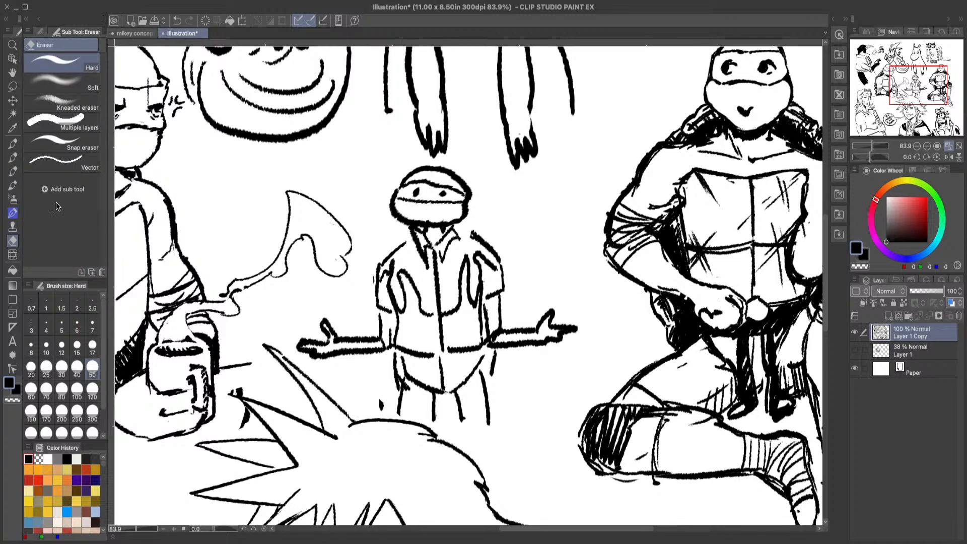
left_click(12, 157)
left_click_drag(417, 208, 494, 234)
left_click_drag(470, 203, 484, 236)
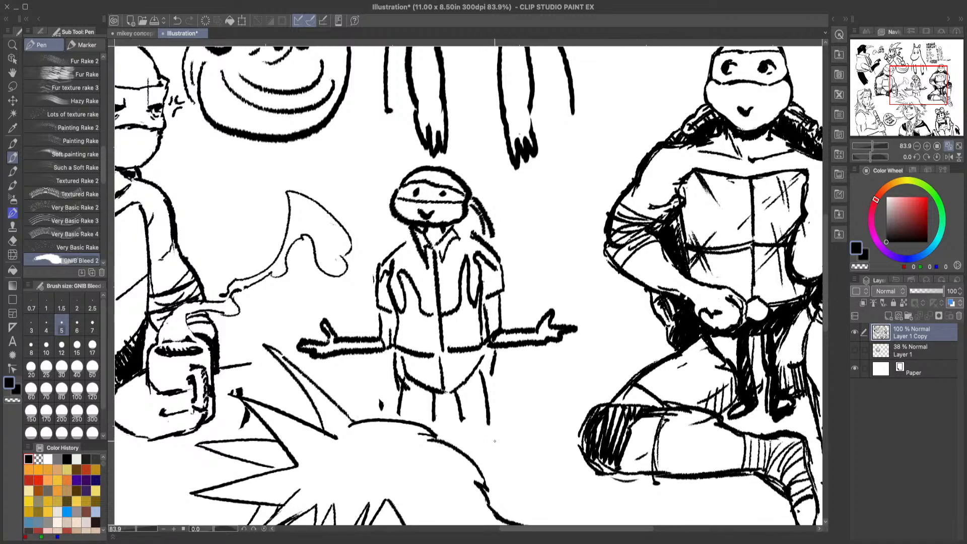
mouse_move(462, 385)
left_mouse_down()
mouse_move(482, 433)
mouse_move(462, 432)
left_mouse_up()
left_click(948, 146)
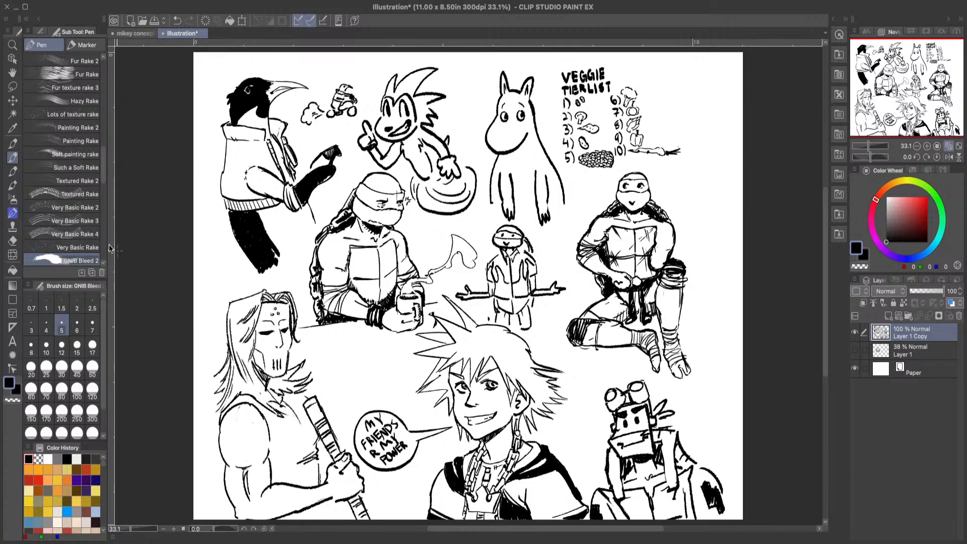
left_click(13, 44)
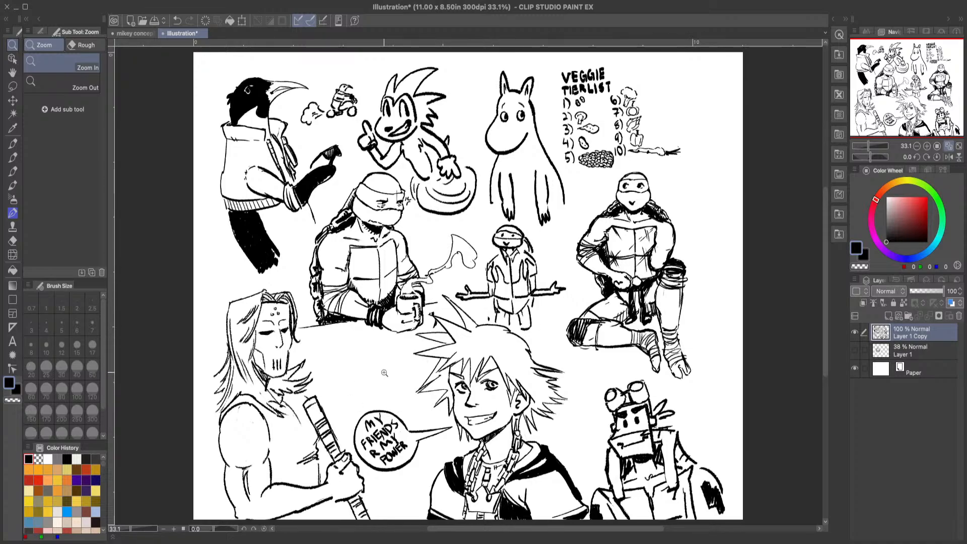
left_click(12, 157)
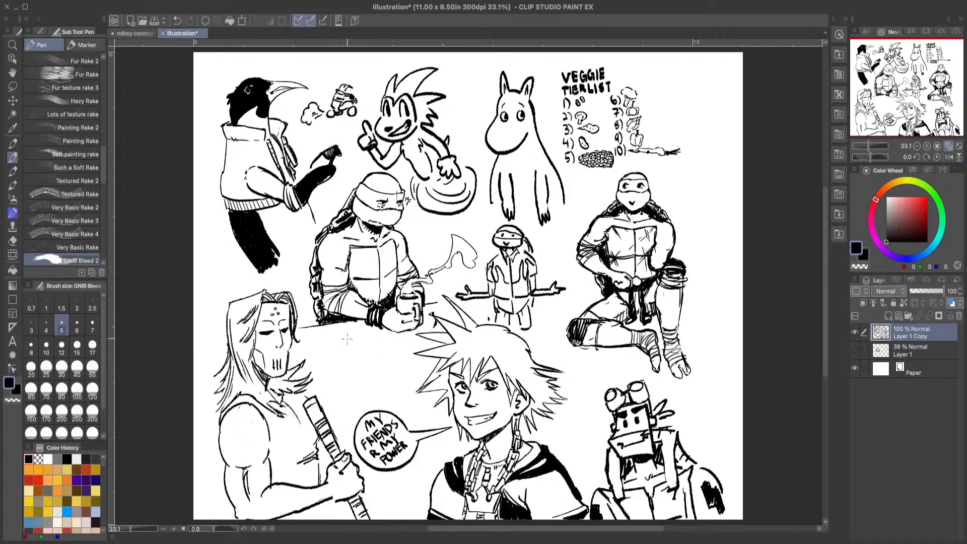
mouse_move(347, 339)
left_mouse_down()
mouse_move(373, 333)
mouse_move(345, 337)
left_mouse_up()
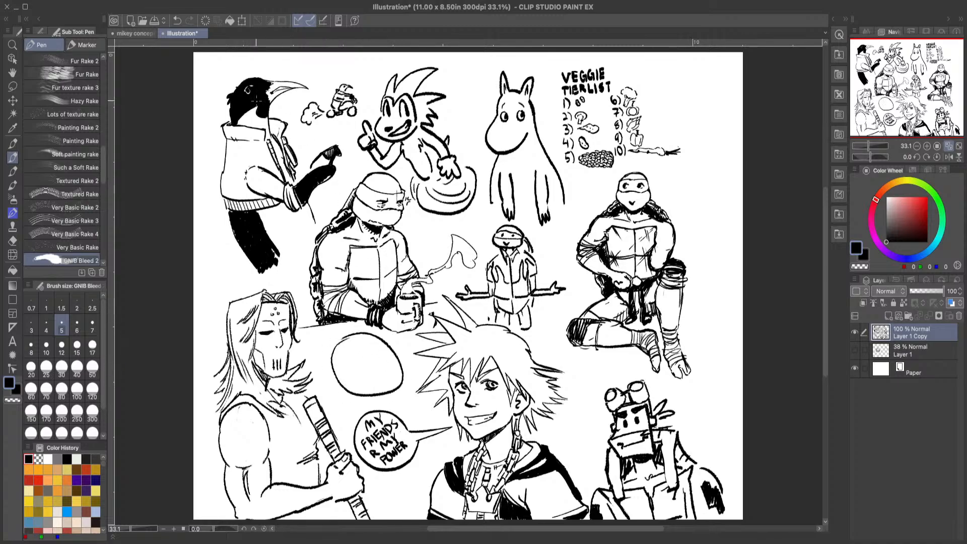
left_click(178, 20)
mouse_move(700, 64)
left_mouse_down()
mouse_move(686, 124)
mouse_move(705, 66)
left_mouse_up()
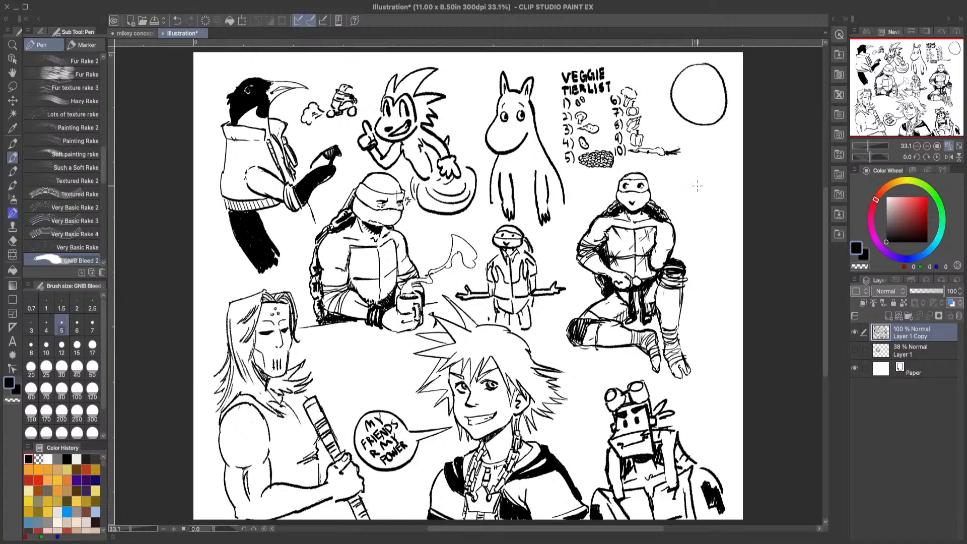
mouse_move(708, 168)
left_mouse_down()
mouse_move(730, 196)
mouse_move(706, 167)
left_mouse_up()
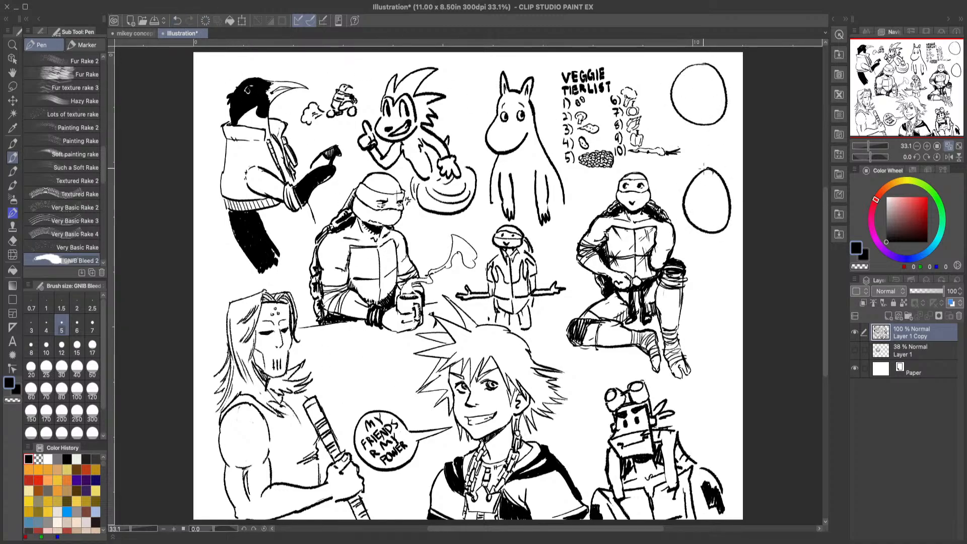
left_click(177, 20)
left_click(176, 20)
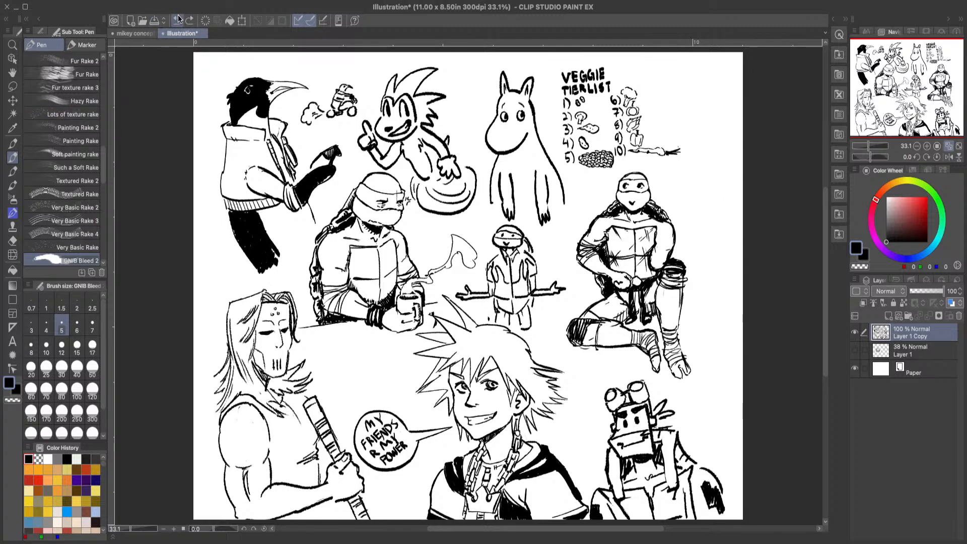
Step: Review the overall composition of the sketch page from a zoomed-out view
left_click(13, 45)
left_click_drag(653, 266, 635, 276)
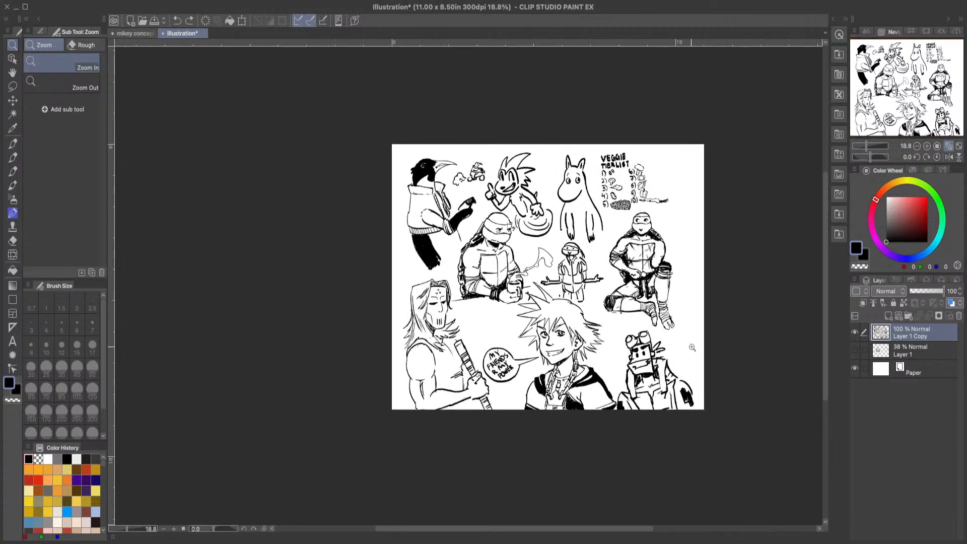
left_click_drag(691, 348, 729, 362)
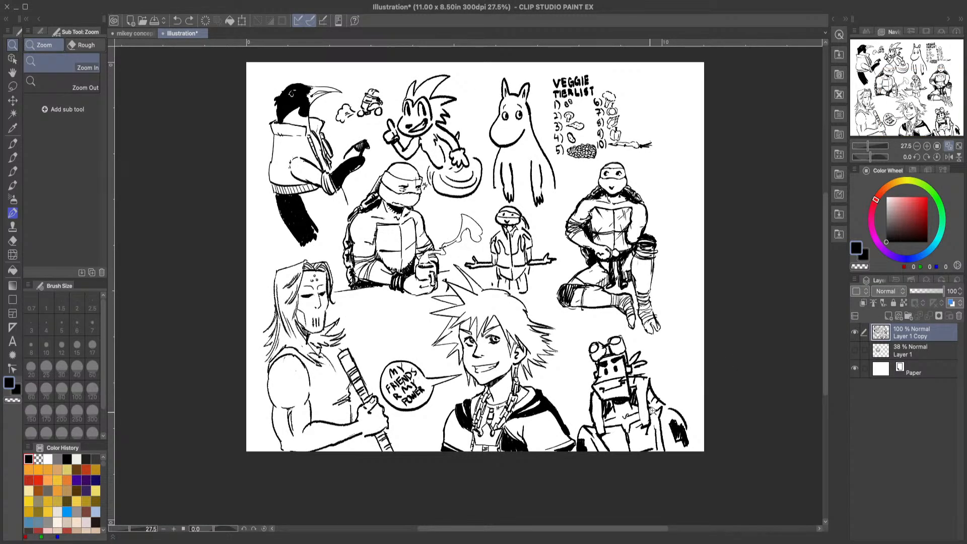
mouse_move(652, 411)
left_mouse_down()
mouse_move(700, 406)
mouse_move(657, 399)
mouse_move(651, 387)
left_mouse_up()
left_click_drag(481, 266, 524, 290)
left_click_drag(765, 320, 745, 330)
left_click_drag(570, 528, 617, 532)
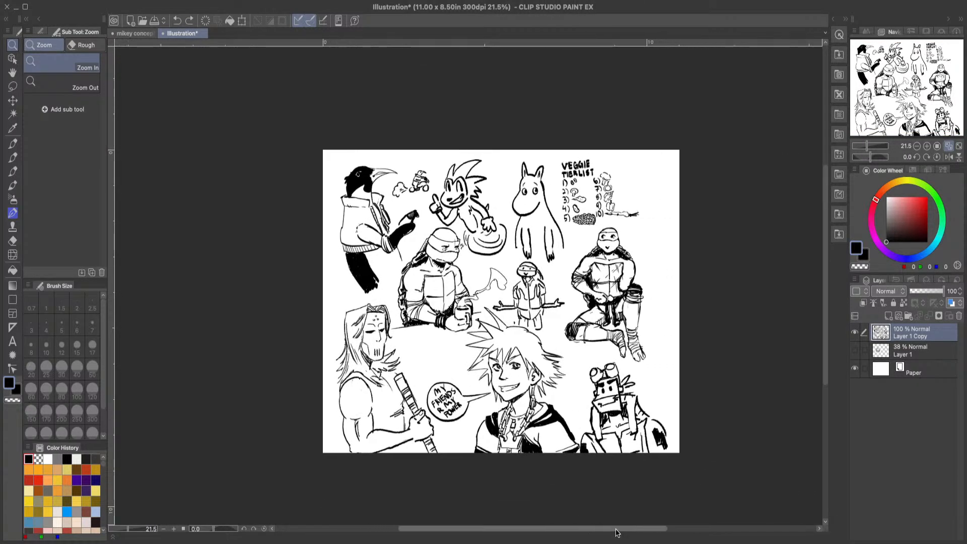
Step: Examine the doodles across the sketch page and the gaps between them at several zoom levels
left_click_drag(607, 452, 705, 438)
left_click_drag(586, 431, 500, 402)
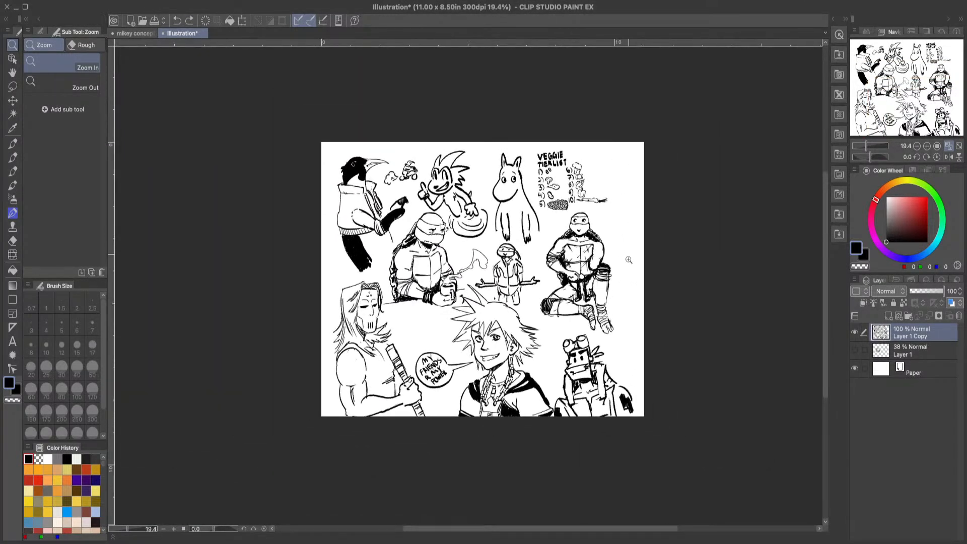
left_click_drag(568, 332, 627, 298)
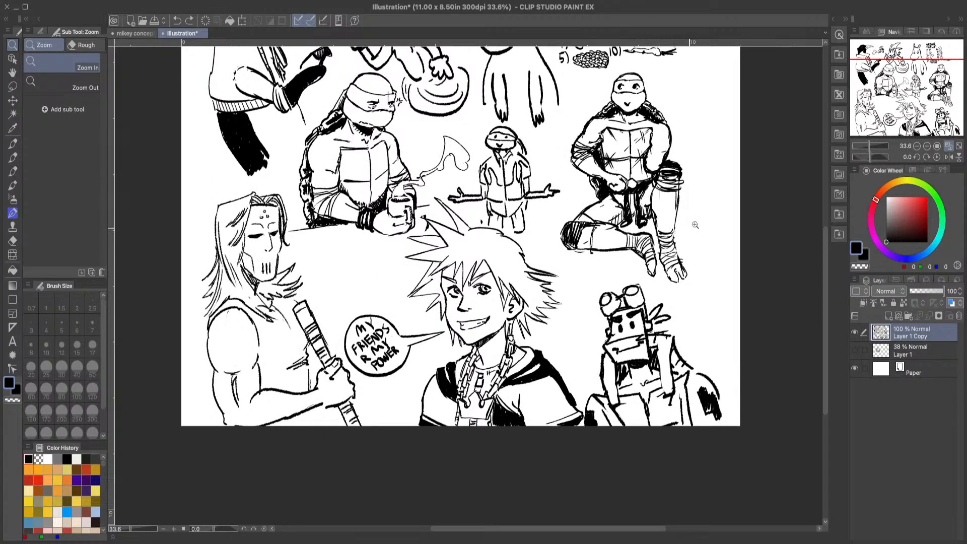
scroll(706, 164, "down", 2)
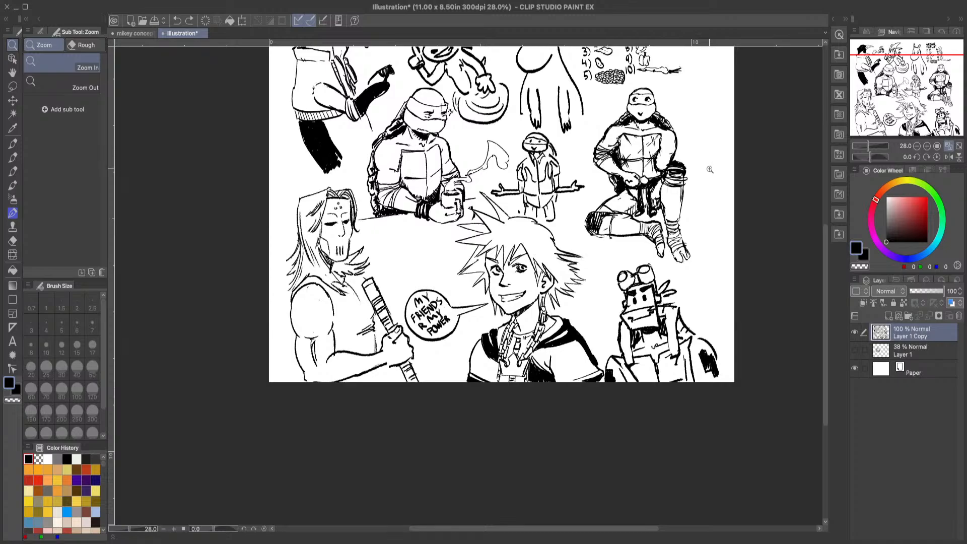
scroll(710, 169, "down", 1)
scroll(715, 181, "up", 3)
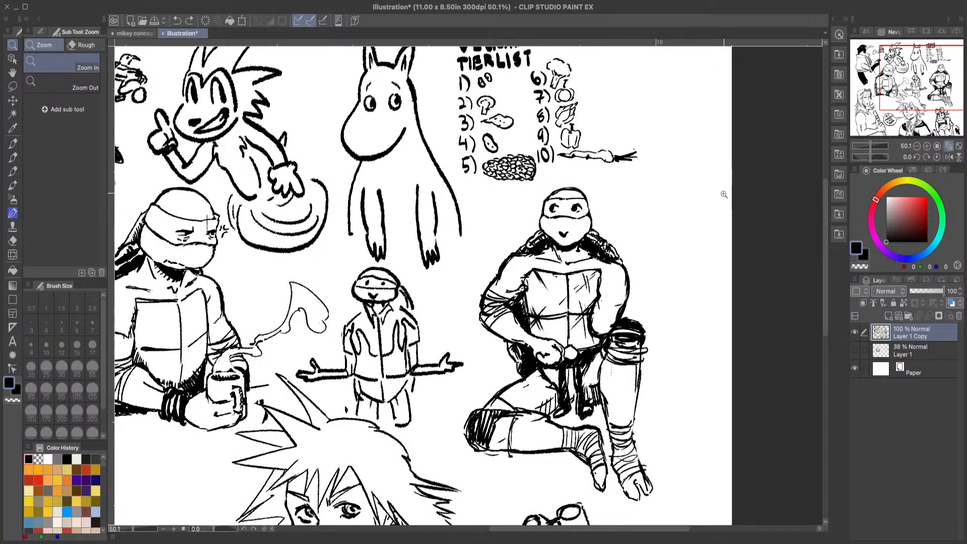
scroll(720, 202, "down", 3)
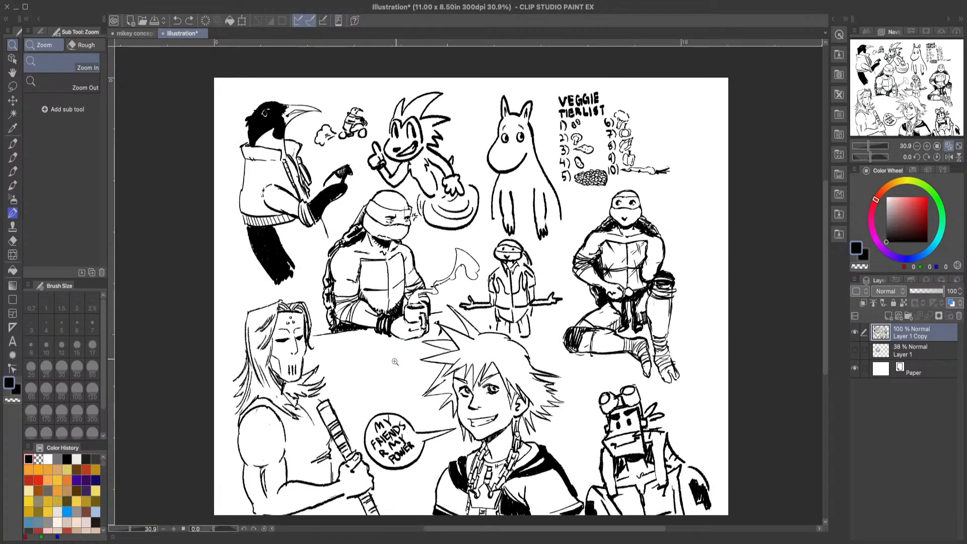
scroll(400, 440, "up", 4)
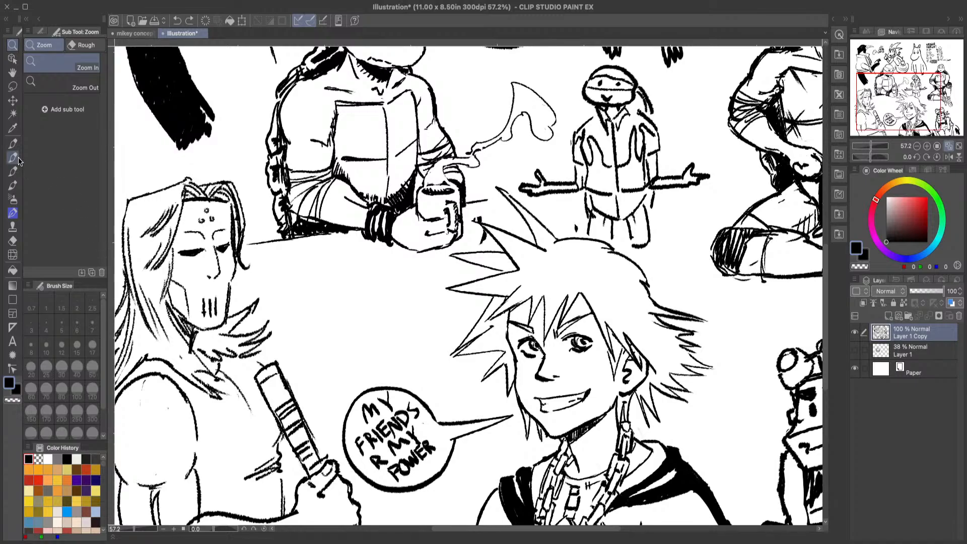
left_click(17, 159)
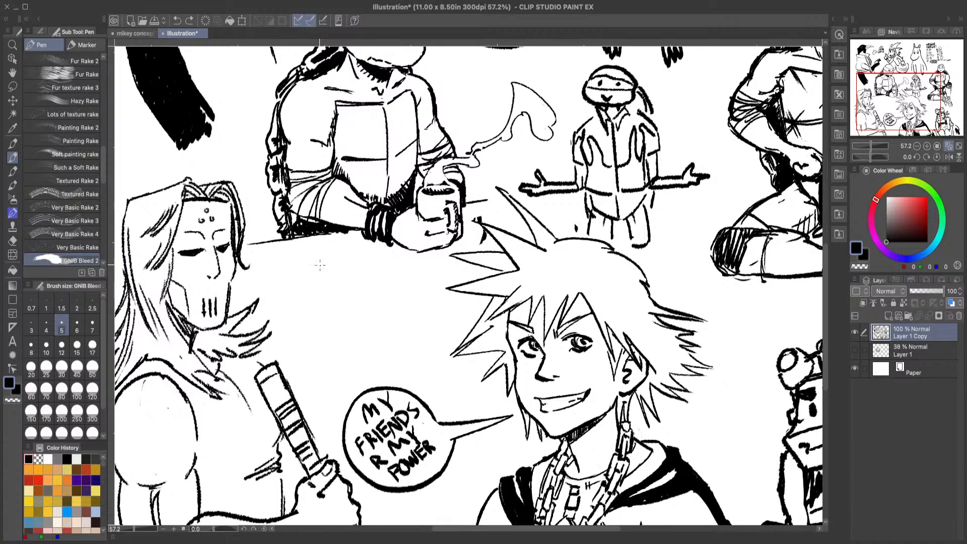
left_click(13, 45)
left_click_drag(351, 166, 317, 183)
left_click_drag(452, 76, 319, 256)
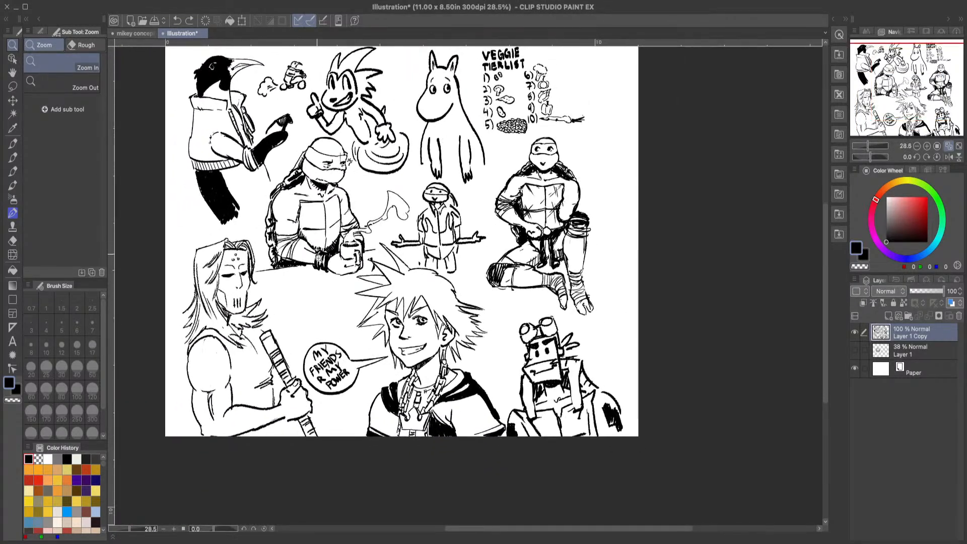
left_click(315, 373)
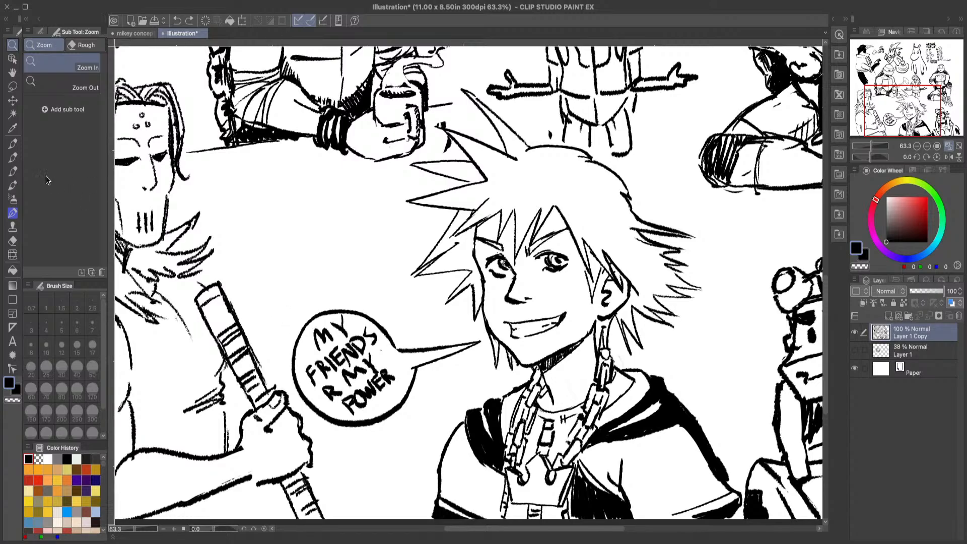
Step: Touch up the lines at the upper end of the chain beside the spiky-haired boy's neck
key("p")
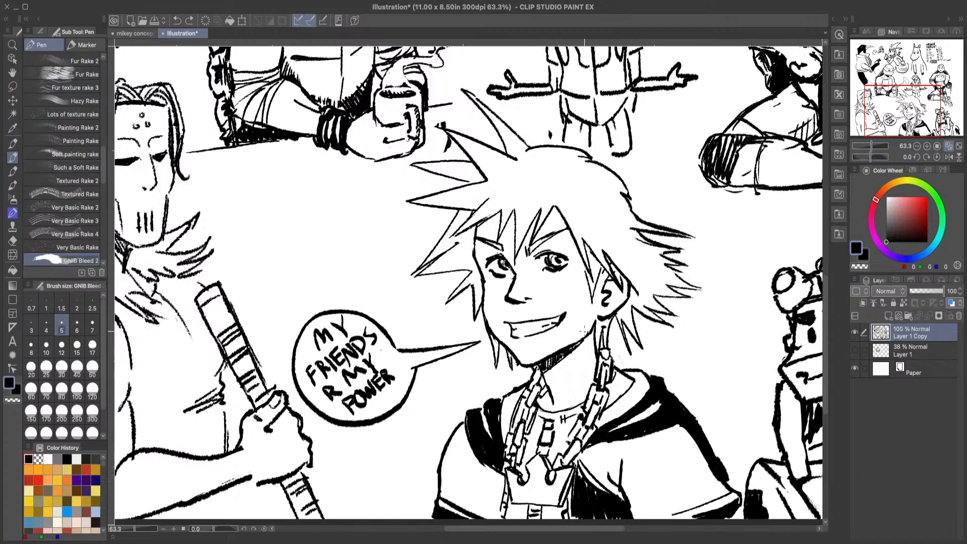
left_click_drag(603, 358, 600, 370)
left_click_drag(611, 357, 611, 369)
left_click(177, 21)
left_click_drag(611, 360, 601, 401)
Step: Fill the hatched shadow beneath the mug-holding turtle's arm with solid black
left_click(13, 44)
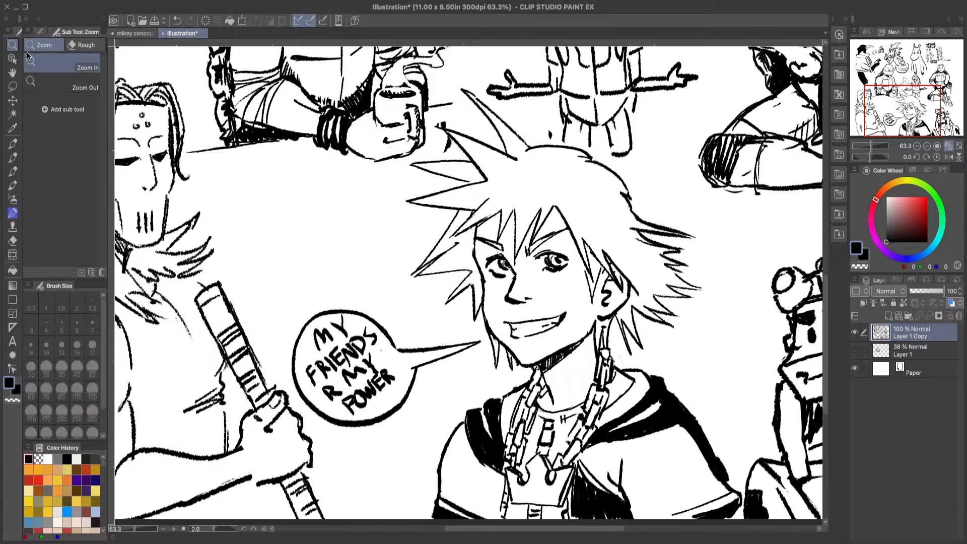
left_click_drag(450, 256, 409, 263)
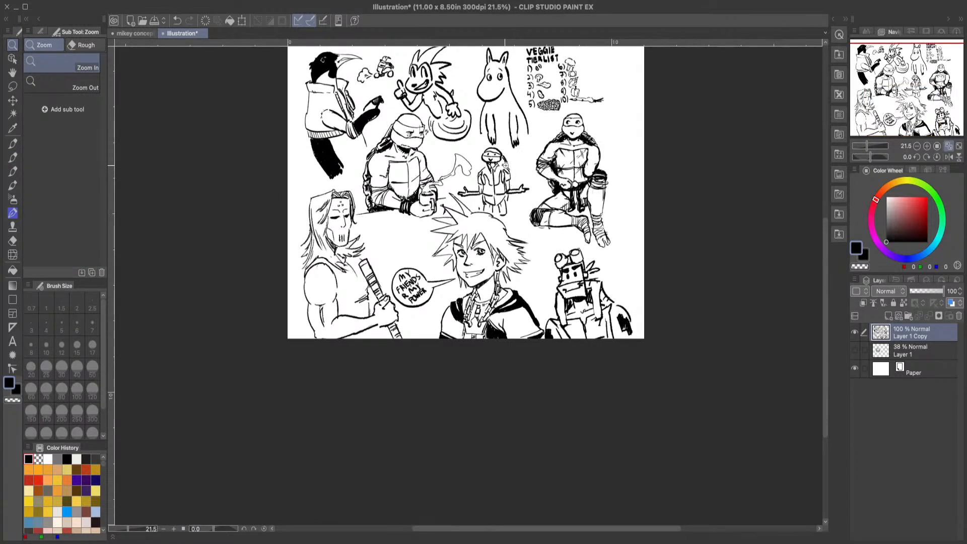
left_click(539, 250)
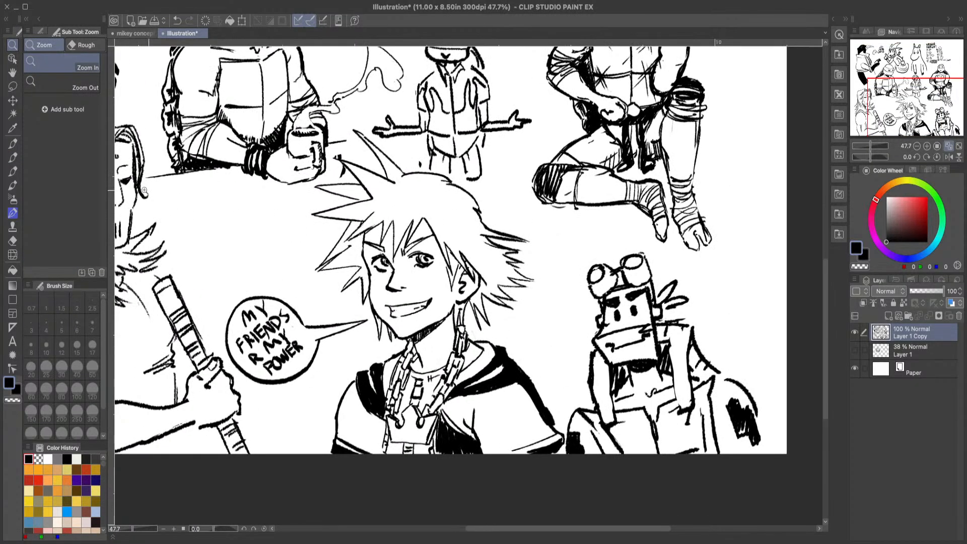
left_click(163, 197)
left_click_drag(164, 197, 174, 194)
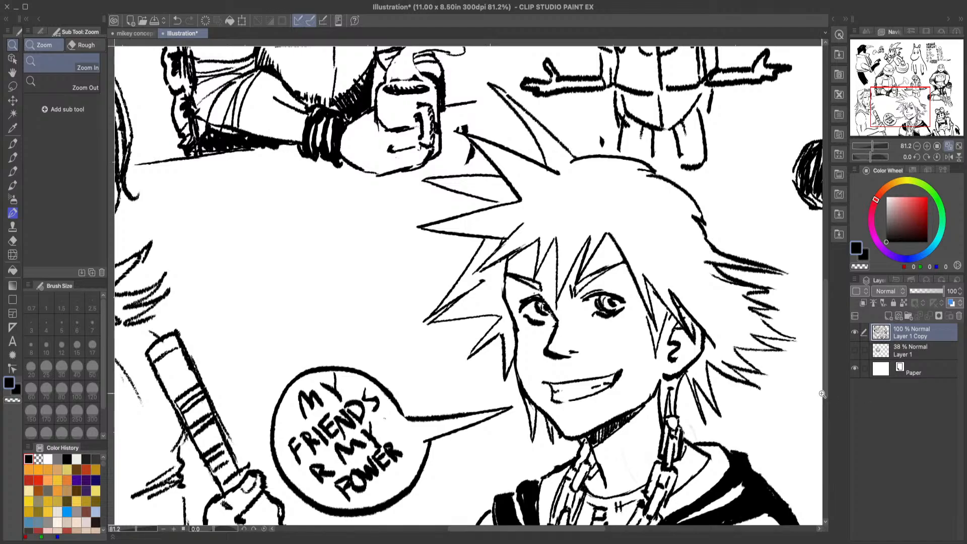
left_click(13, 157)
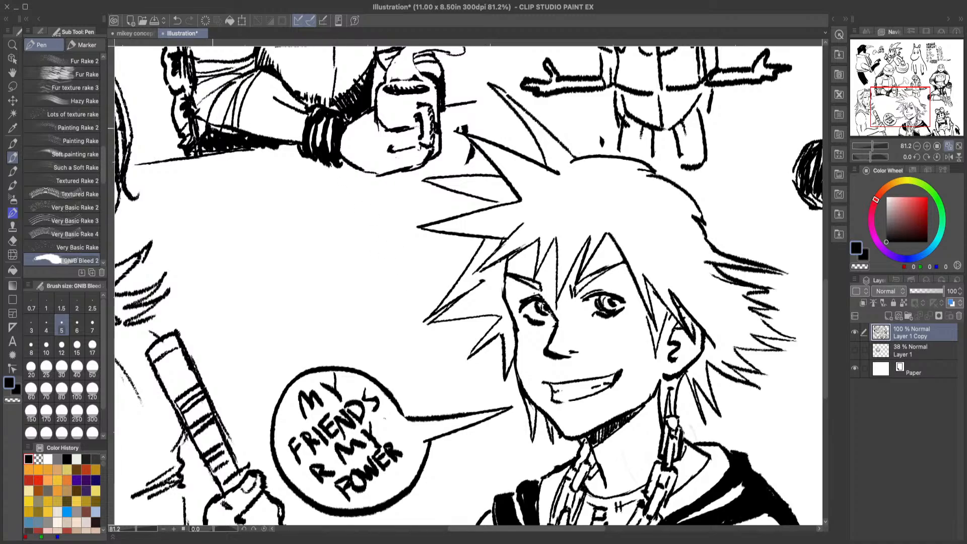
mouse_move(239, 132)
left_mouse_down()
mouse_move(199, 127)
mouse_move(205, 143)
mouse_move(227, 143)
mouse_move(199, 151)
left_mouse_up()
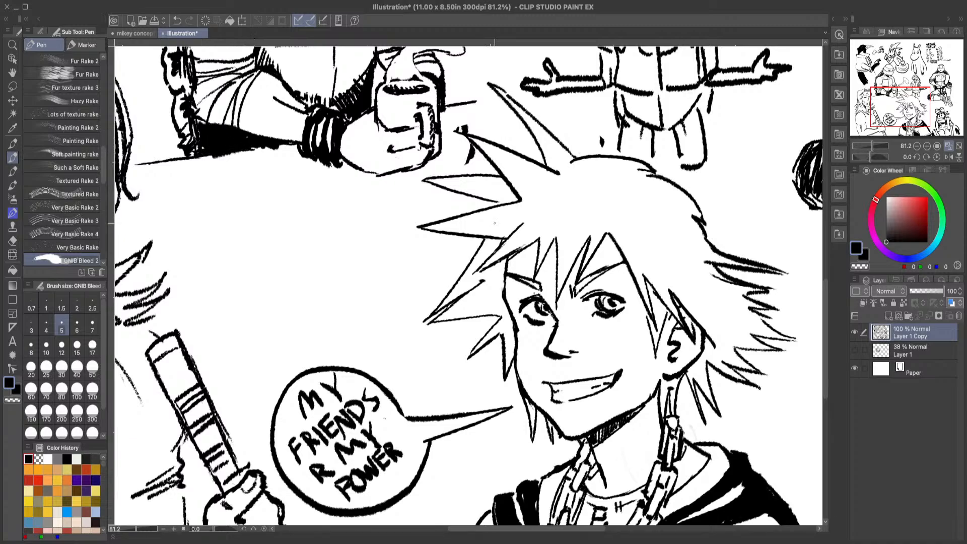
Step: Draw the outline of a turtle head with a wide jaw in the empty space above the speech bubble
mouse_move(826, 299)
left_mouse_down()
mouse_move(827, 267)
mouse_move(827, 307)
left_mouse_up()
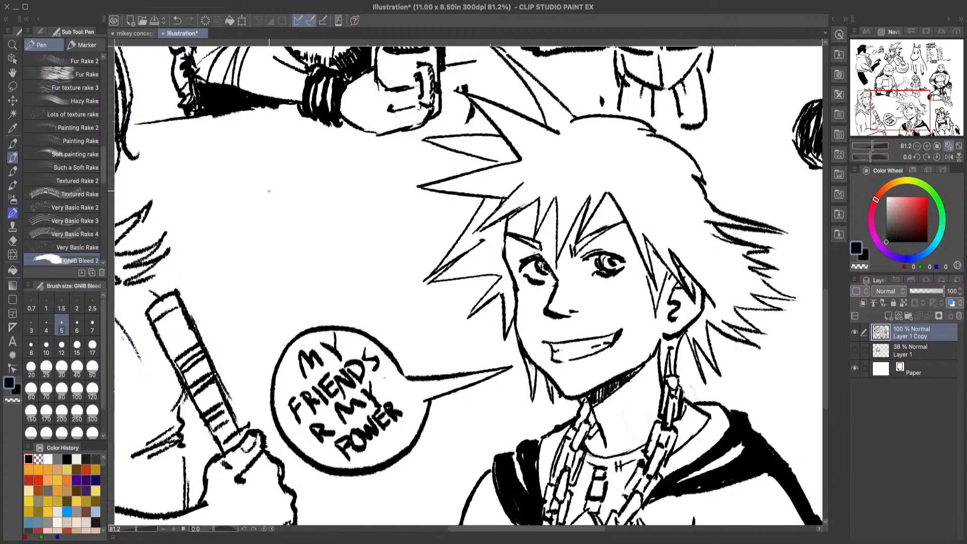
left_click(13, 240)
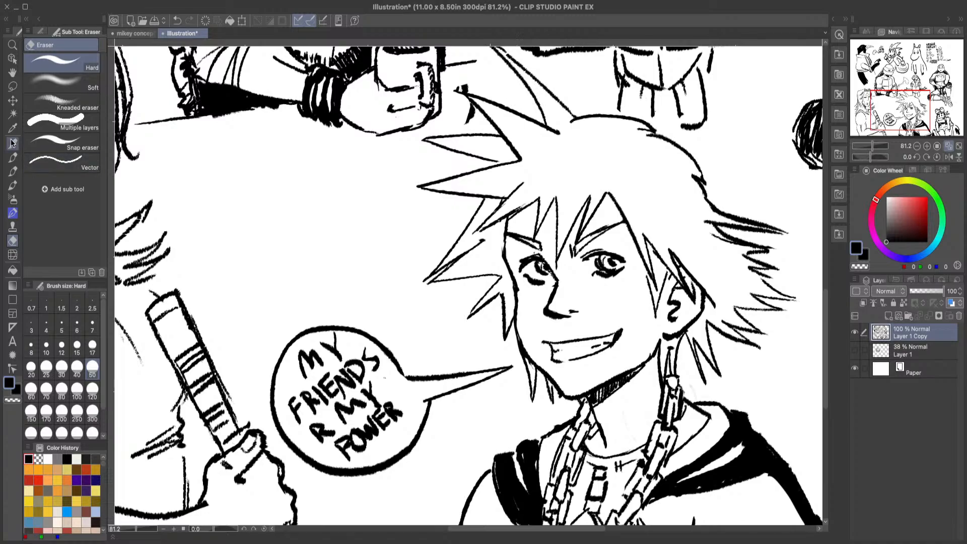
left_click(12, 158)
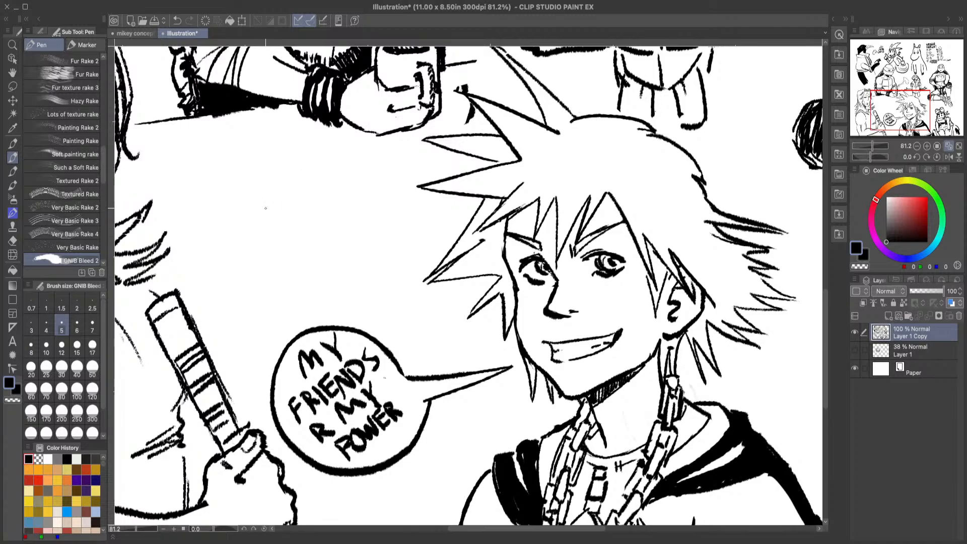
mouse_move(242, 240)
left_mouse_down()
mouse_move(249, 207)
mouse_move(290, 191)
mouse_move(261, 198)
mouse_move(326, 192)
mouse_move(342, 237)
left_mouse_up()
left_click_drag(326, 198, 351, 249)
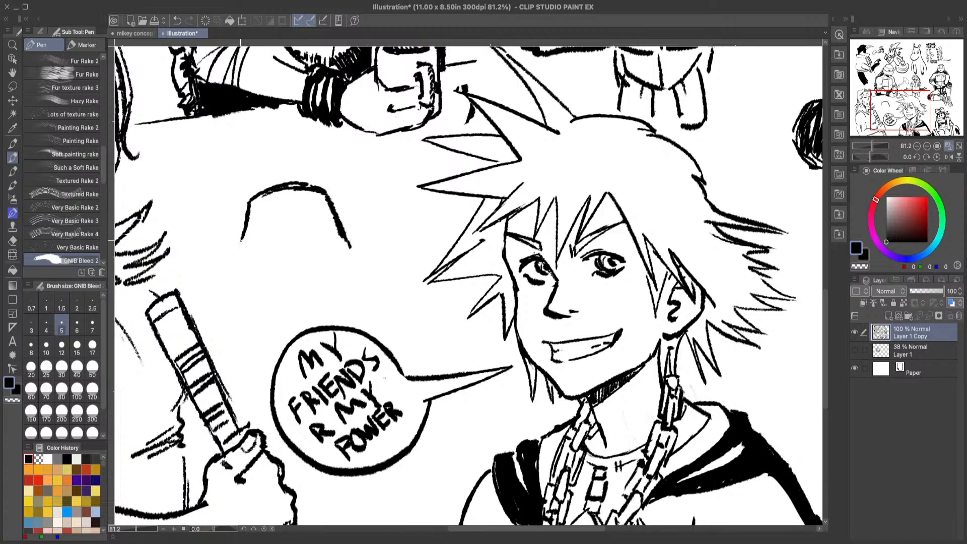
mouse_move(242, 238)
left_mouse_down()
mouse_move(233, 261)
mouse_move(294, 288)
mouse_move(350, 248)
left_mouse_up()
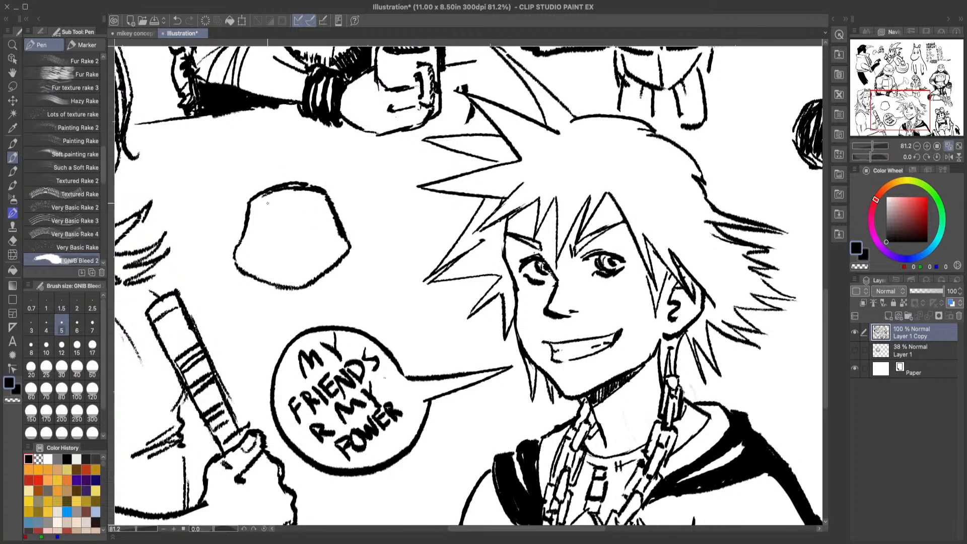
Step: Draw a mask band with narrowed eyes across the new turtle head and thin the band's lower edge with transparent colour
mouse_move(248, 214)
left_mouse_down()
mouse_move(289, 212)
mouse_move(323, 199)
mouse_move(286, 219)
mouse_move(305, 242)
mouse_move(336, 224)
left_mouse_up()
mouse_move(250, 242)
left_mouse_down()
mouse_move(312, 216)
mouse_move(270, 230)
left_mouse_up()
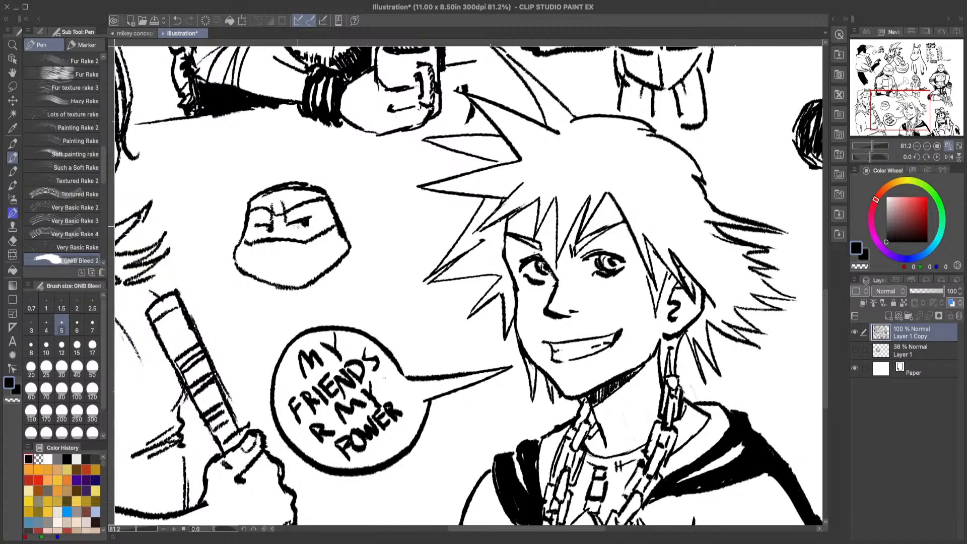
left_click_drag(252, 241, 308, 236)
left_click(12, 400)
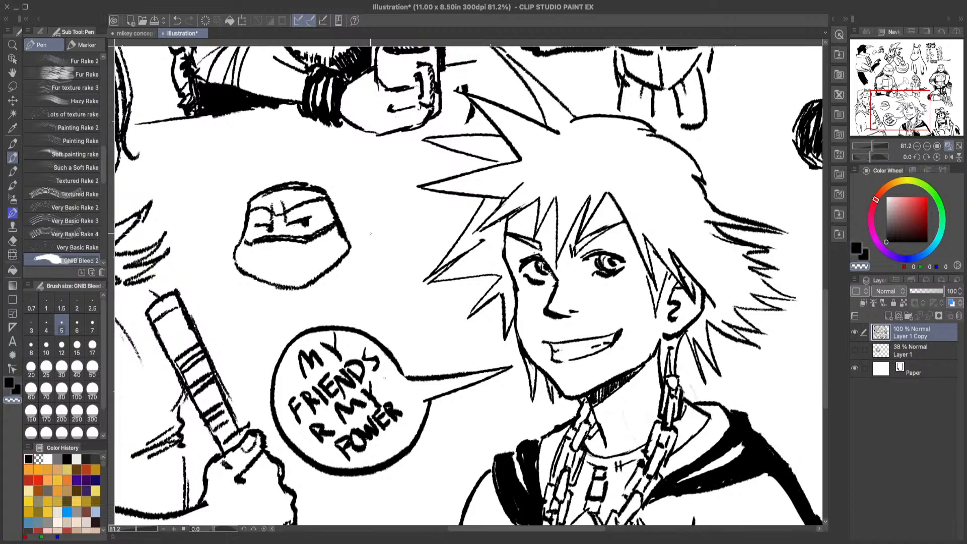
mouse_move(332, 230)
left_mouse_down()
mouse_move(296, 252)
mouse_move(261, 253)
mouse_move(287, 241)
mouse_move(255, 249)
left_mouse_up()
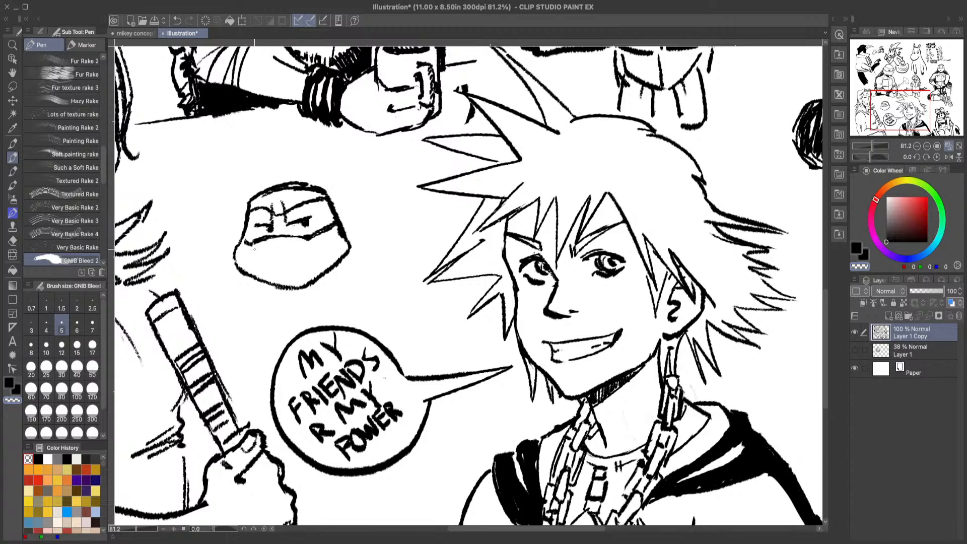
Step: Draw a long pointed mask tail in black, hanging from a knot at the back of the turtle head
key("c")
mouse_move(335, 205)
left_mouse_down()
mouse_move(332, 196)
mouse_move(365, 193)
mouse_move(397, 293)
left_mouse_up()
left_click(350, 202)
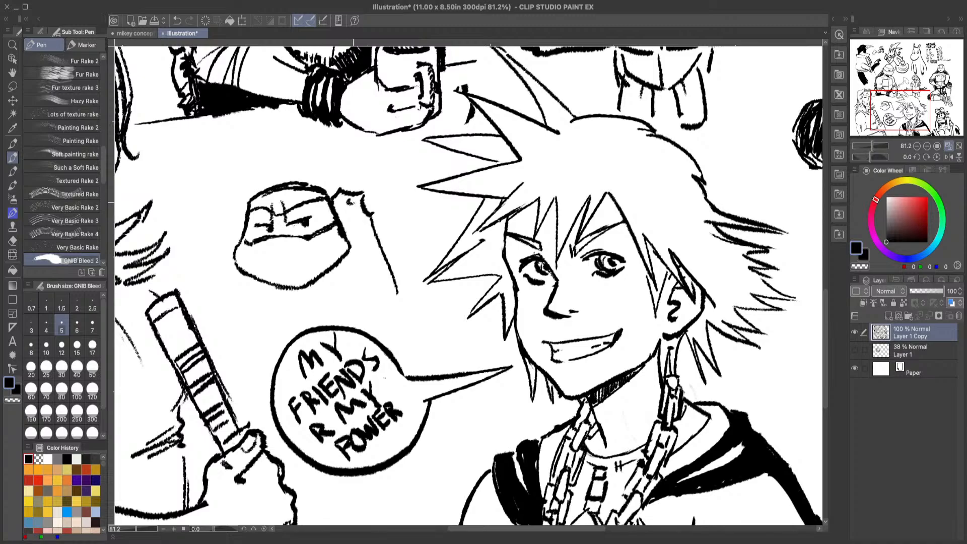
mouse_move(335, 204)
left_mouse_down()
mouse_move(361, 225)
mouse_move(411, 337)
left_mouse_up()
left_click_drag(387, 278, 411, 335)
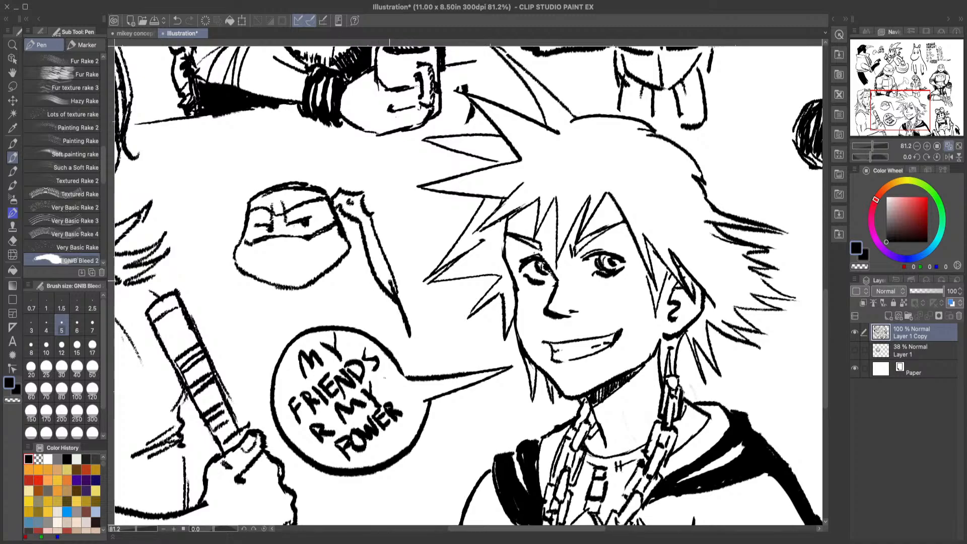
Step: Add a second knot end, a shorter curved tail and small spot details to the turtle's mask ties
left_click_drag(371, 264, 380, 277)
left_click_drag(372, 244, 376, 254)
mouse_move(323, 182)
left_mouse_down()
mouse_move(331, 172)
mouse_move(353, 182)
mouse_move(354, 195)
left_mouse_up()
mouse_move(349, 258)
left_mouse_down()
mouse_move(330, 320)
mouse_move(369, 268)
mouse_move(365, 285)
left_mouse_up()
left_click_drag(352, 231, 355, 232)
left_click_drag(357, 239, 358, 240)
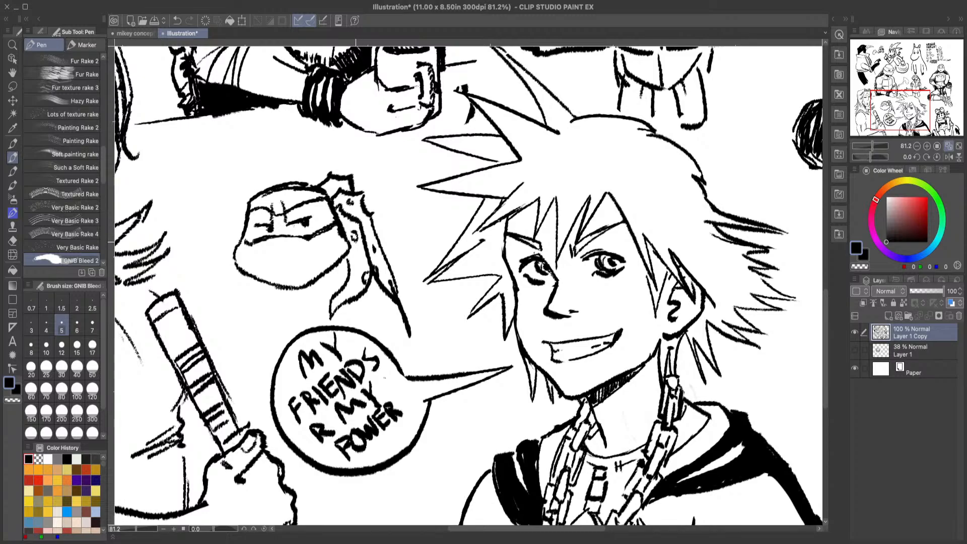
left_click_drag(337, 177, 344, 184)
left_click_drag(274, 285, 283, 311)
left_click_drag(327, 272, 336, 288)
left_click_drag(278, 295, 323, 289)
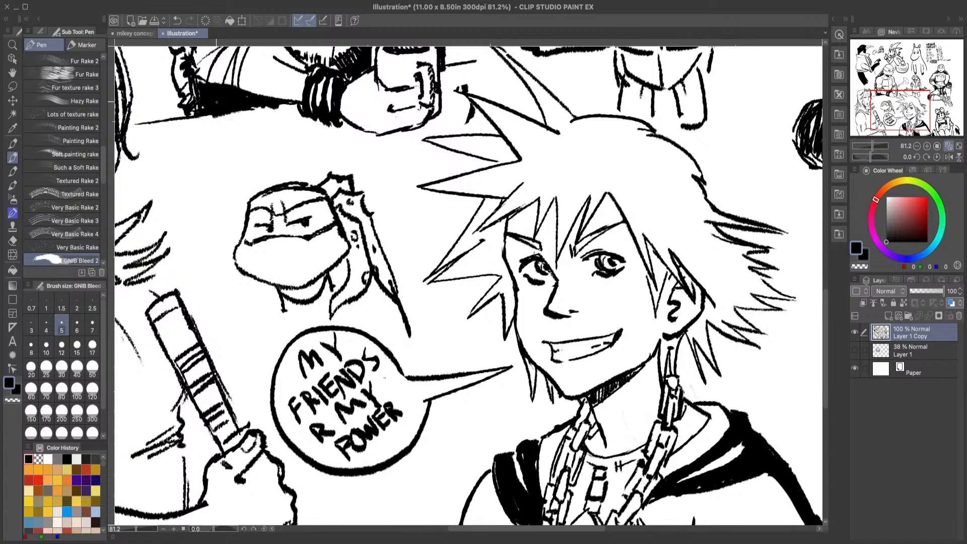
left_click(175, 24)
left_click(177, 23)
left_click(179, 23)
left_click(177, 23)
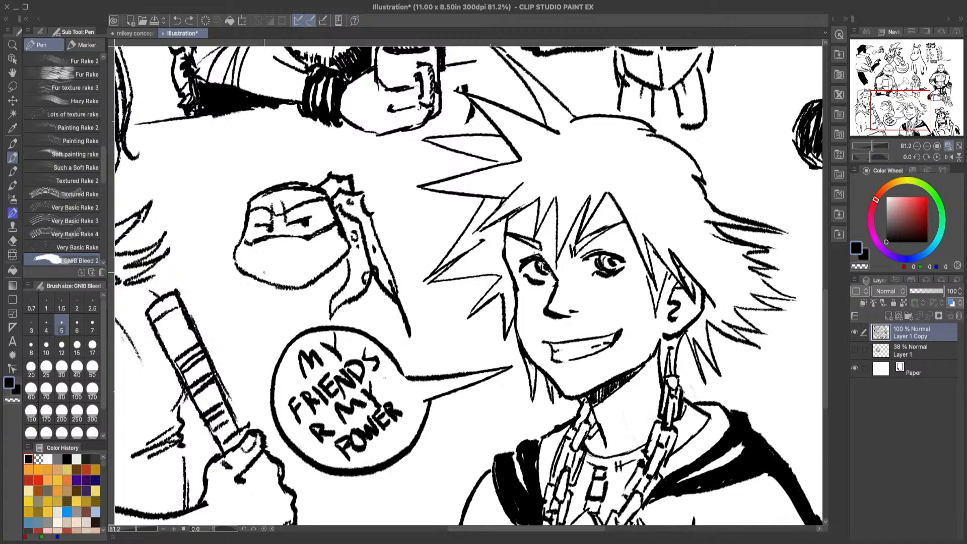
Step: Draw a slanted, closed mouth line across the turtle head's muzzle
left_click_drag(261, 273, 267, 276)
left_click_drag(267, 274, 326, 257)
left_click(12, 241)
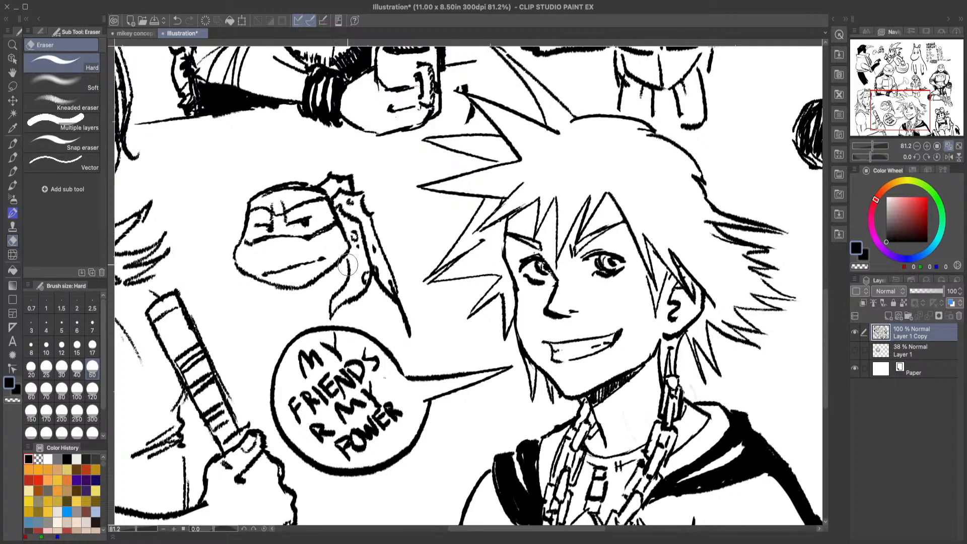
Step: Lasso the scowling turtle head above the speech bubble, move it up and to the left, enlarge it slightly, and deselect
left_click(12, 45)
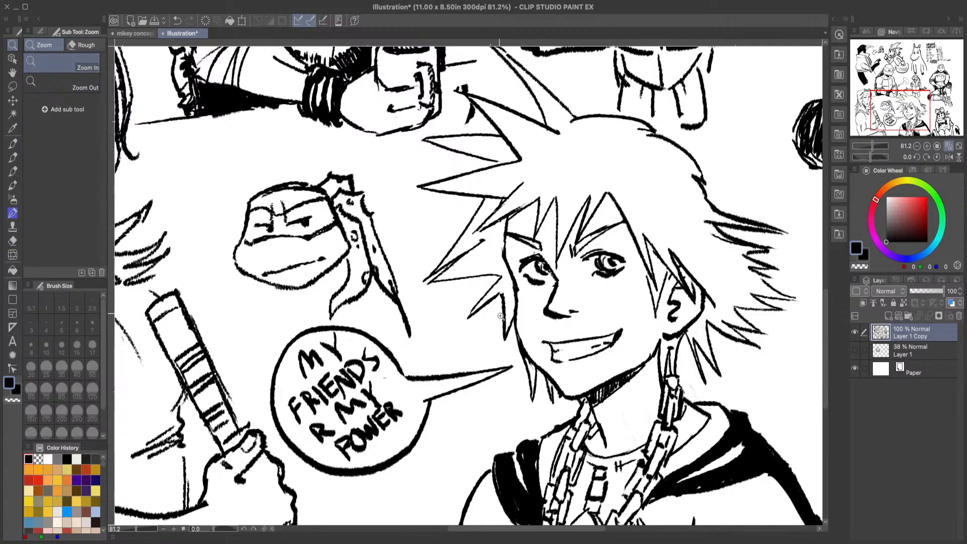
left_click(485, 329, "alt")
left_click_drag(484, 329, 459, 331)
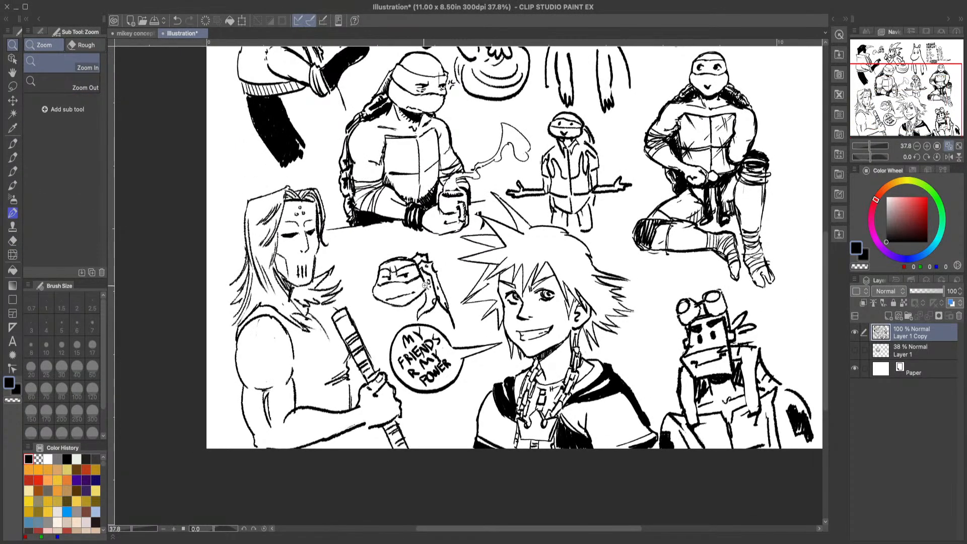
left_click_drag(428, 286, 469, 238)
left_click(12, 86)
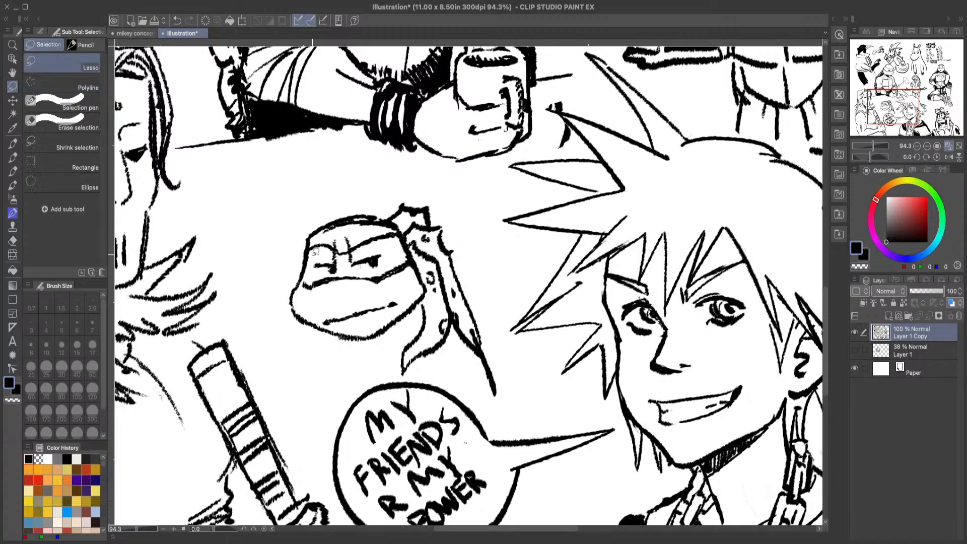
mouse_move(275, 248)
left_mouse_down()
mouse_move(321, 190)
mouse_move(477, 211)
mouse_move(514, 367)
mouse_move(499, 404)
mouse_move(225, 316)
mouse_move(257, 281)
left_mouse_up()
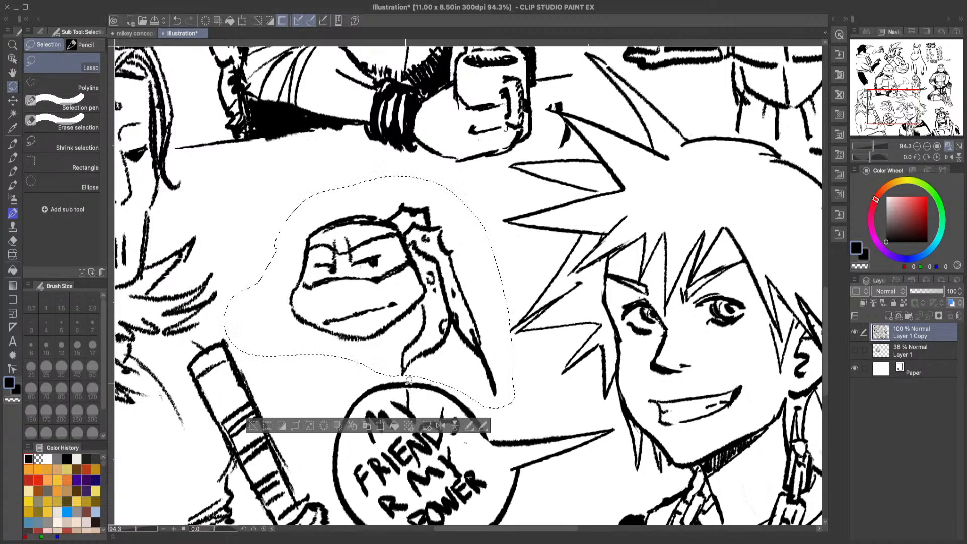
left_click(381, 427)
left_click_drag(445, 367, 394, 322)
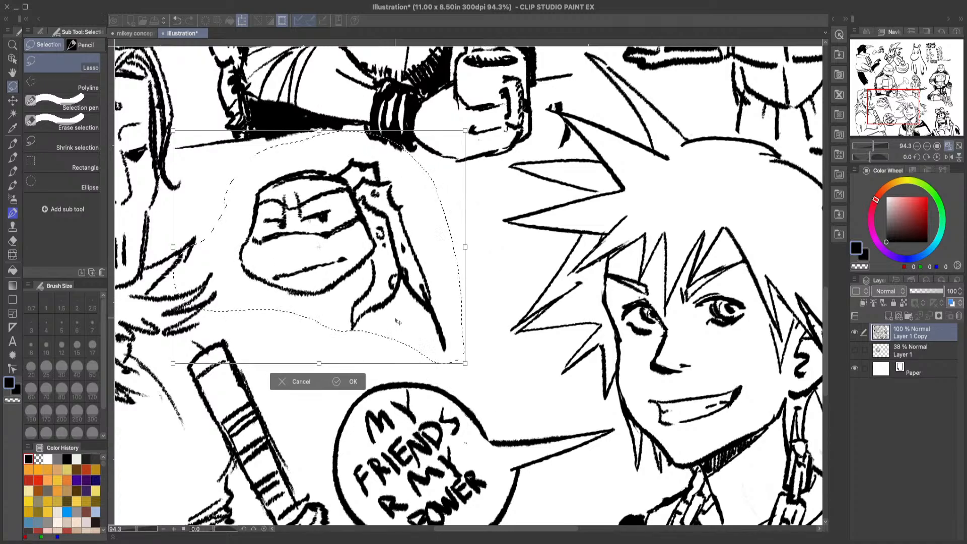
left_click_drag(465, 363, 497, 389)
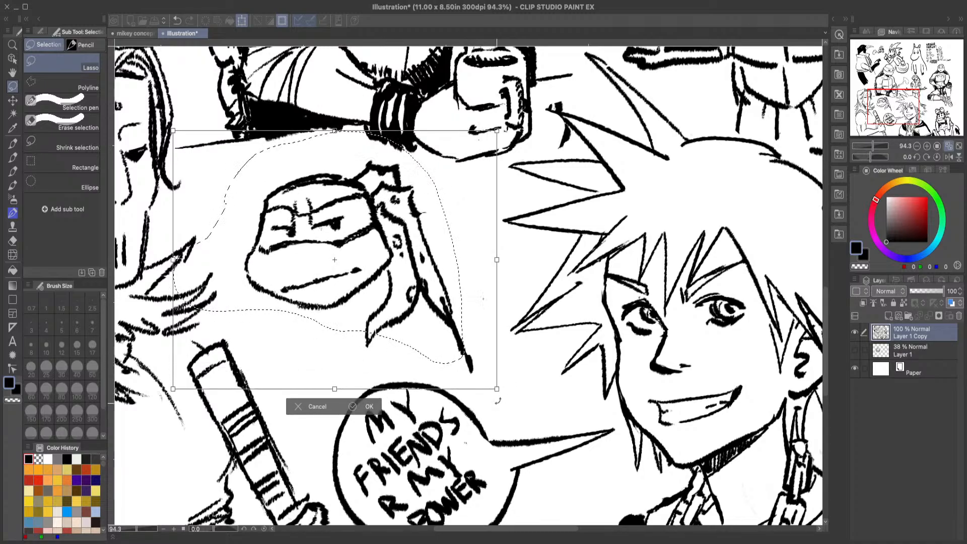
left_click(370, 407)
left_click(219, 407)
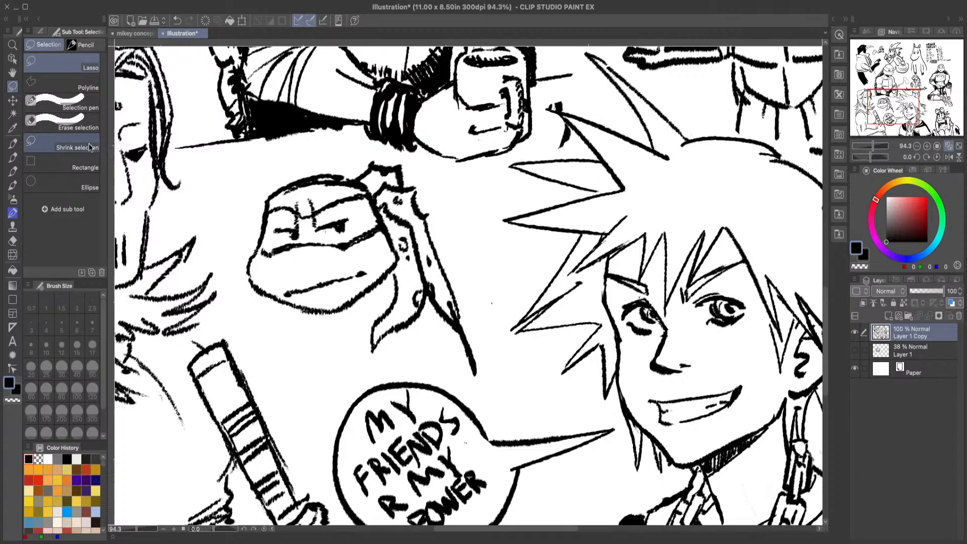
Step: Review the whole doodle page for empty space, including the blank corner beside the veggie tier list
left_click(12, 45)
left_click_drag(548, 355, 530, 371)
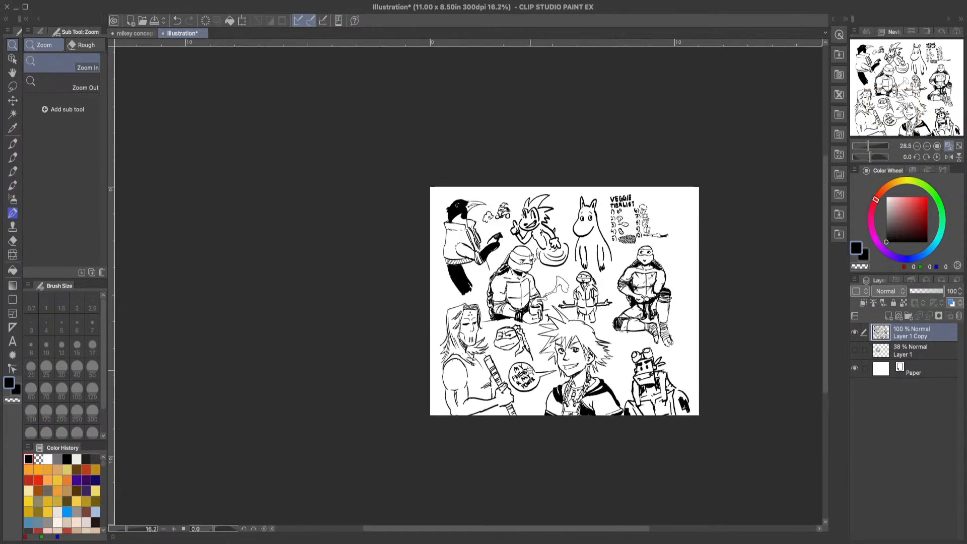
left_click_drag(736, 249, 727, 334)
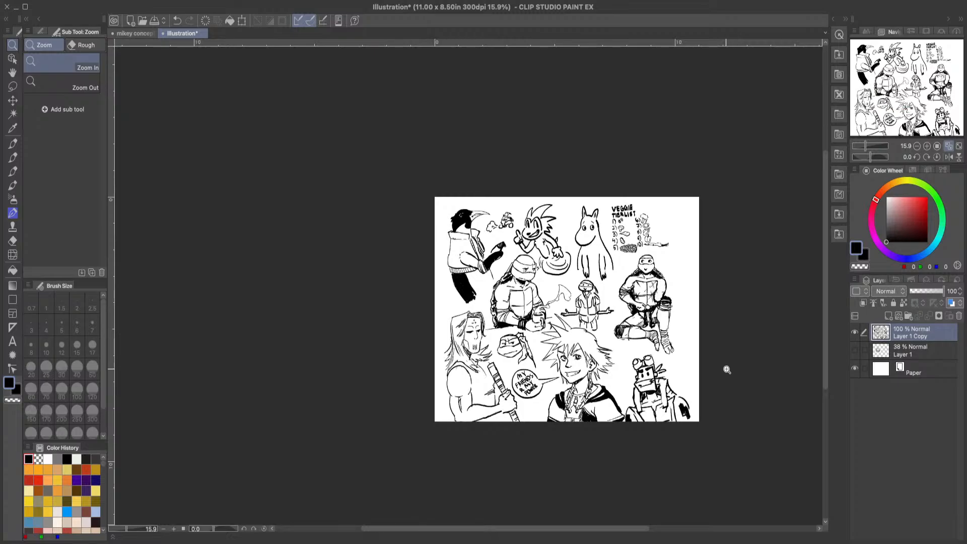
left_click(750, 396)
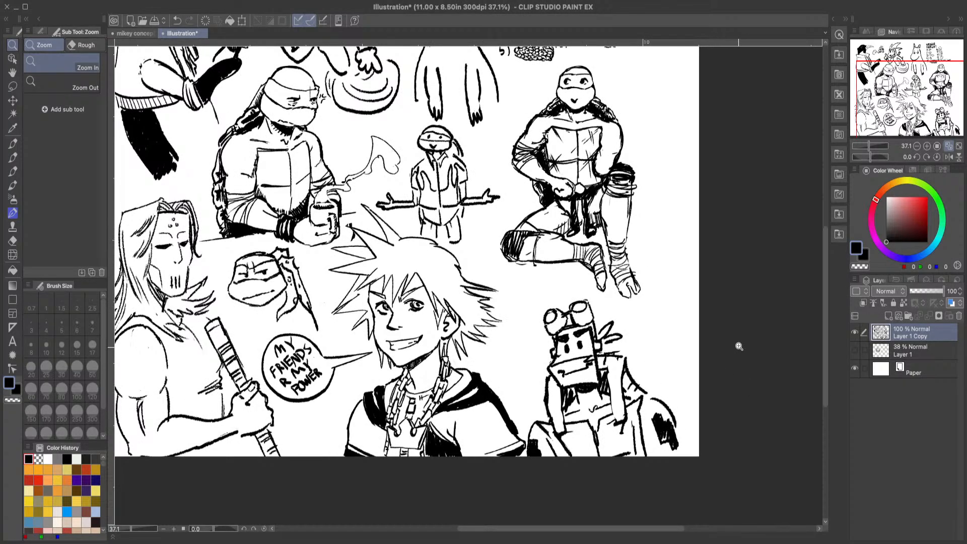
left_click_drag(725, 315, 719, 315)
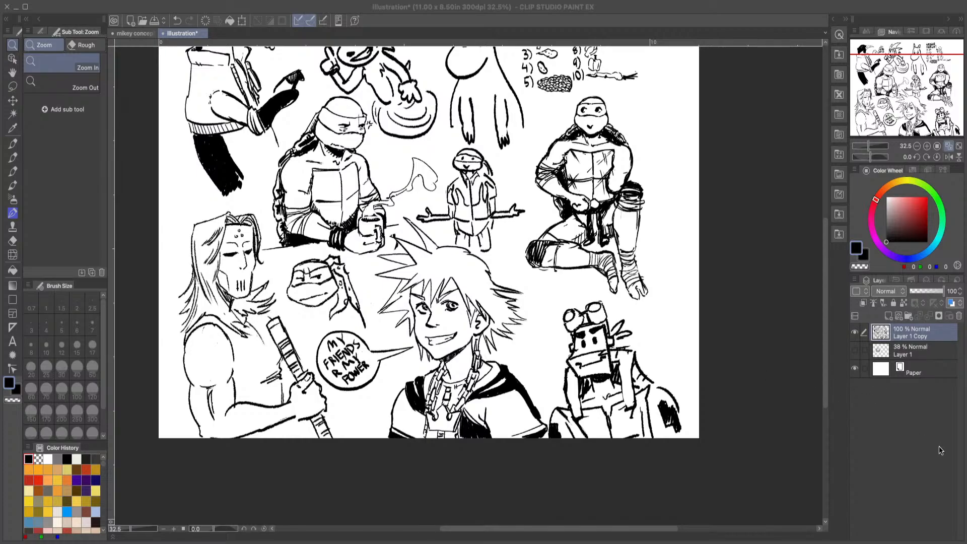
left_click(927, 416)
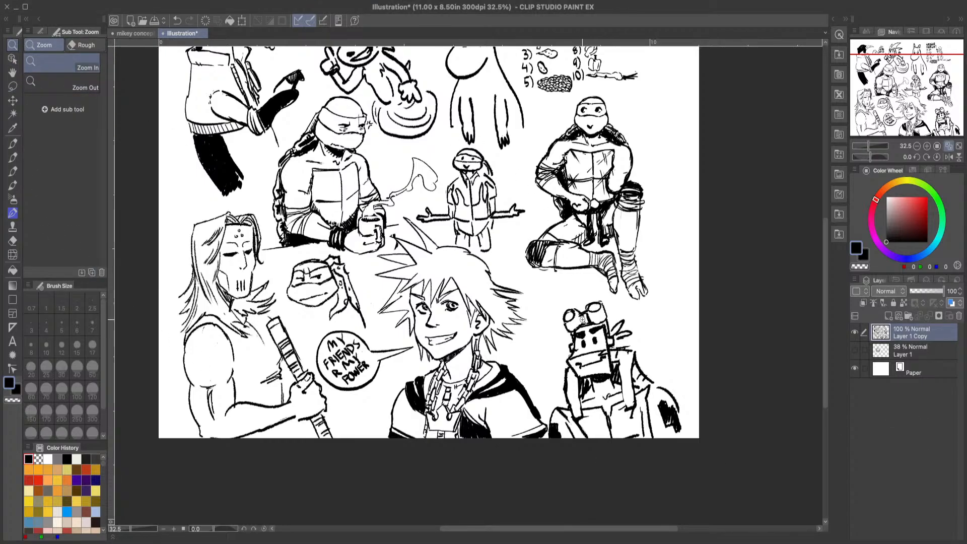
scroll(583, 320, "down", 1)
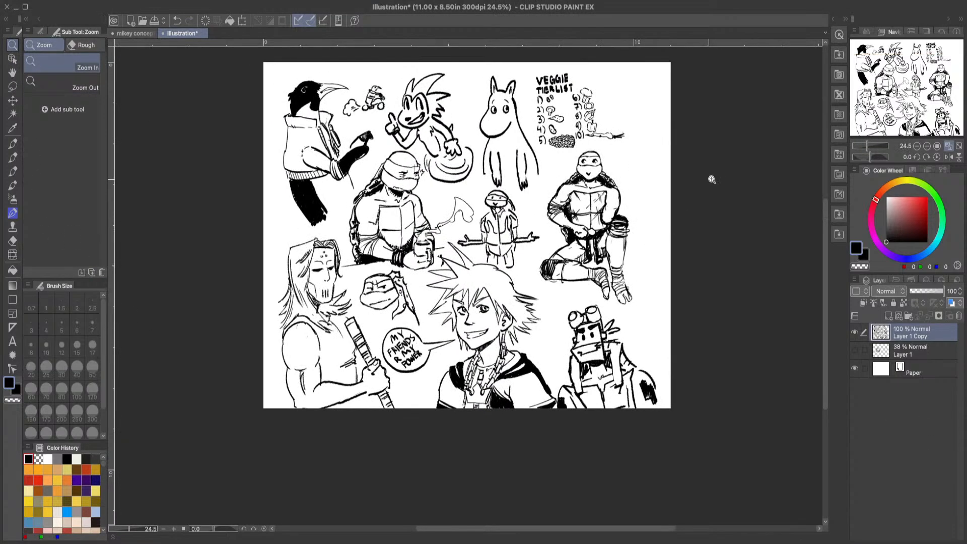
left_click(698, 118)
scroll(711, 93, "down", 4)
scroll(726, 51, "up", 6)
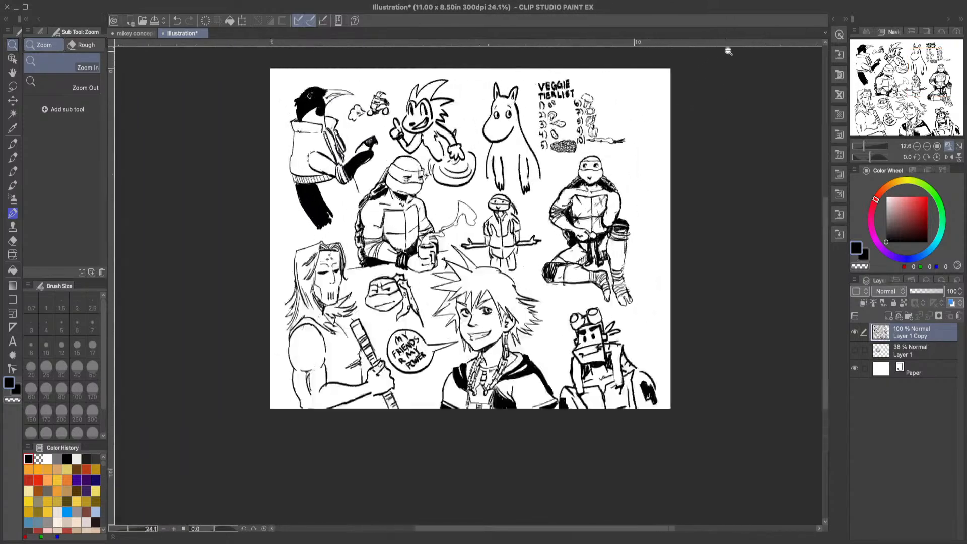
Step: Draw a tall turtle head outline with a wide jaw to the right of the veggie tier list, and clean its right edge
left_click(13, 157)
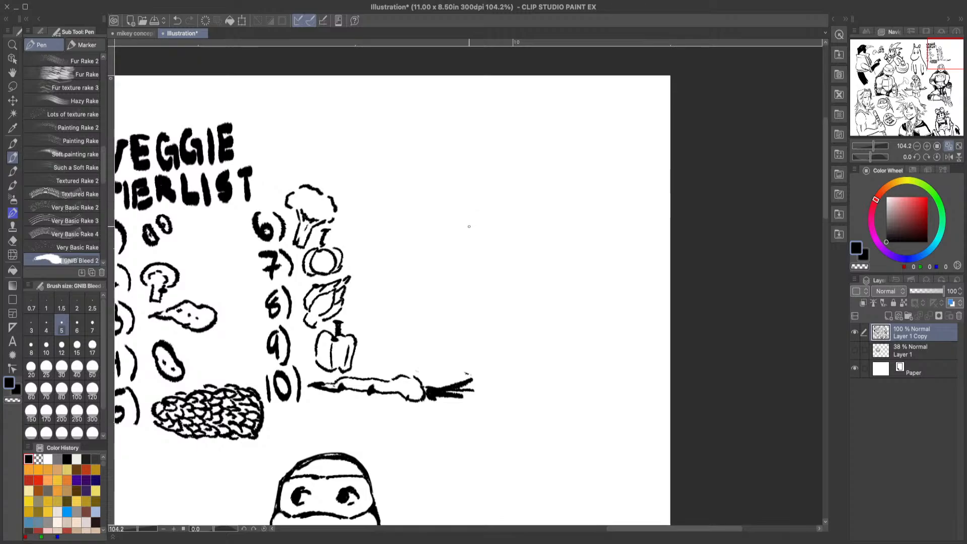
mouse_move(453, 244)
left_mouse_down()
mouse_move(485, 156)
mouse_move(553, 162)
mouse_move(569, 249)
left_mouse_up()
mouse_move(556, 169)
left_mouse_down()
mouse_move(579, 271)
mouse_move(517, 322)
mouse_move(453, 249)
mouse_move(458, 276)
left_mouse_up()
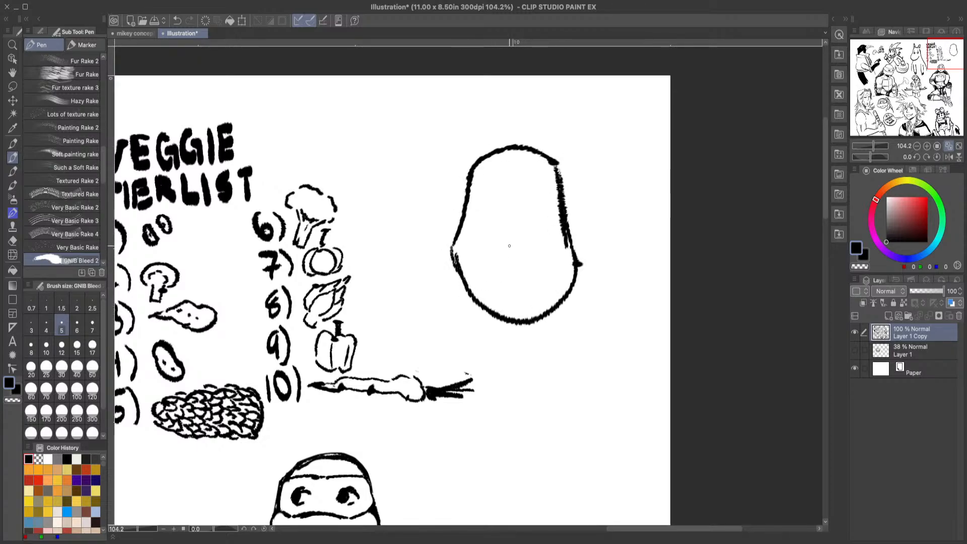
left_click(13, 240)
mouse_move(559, 220)
left_mouse_down()
mouse_move(549, 196)
mouse_move(560, 171)
mouse_move(576, 262)
left_mouse_up()
Step: Draw jagged brow lines, round eyes with small pupils, and the curved lower edge of the mask on the new head
left_click(13, 158)
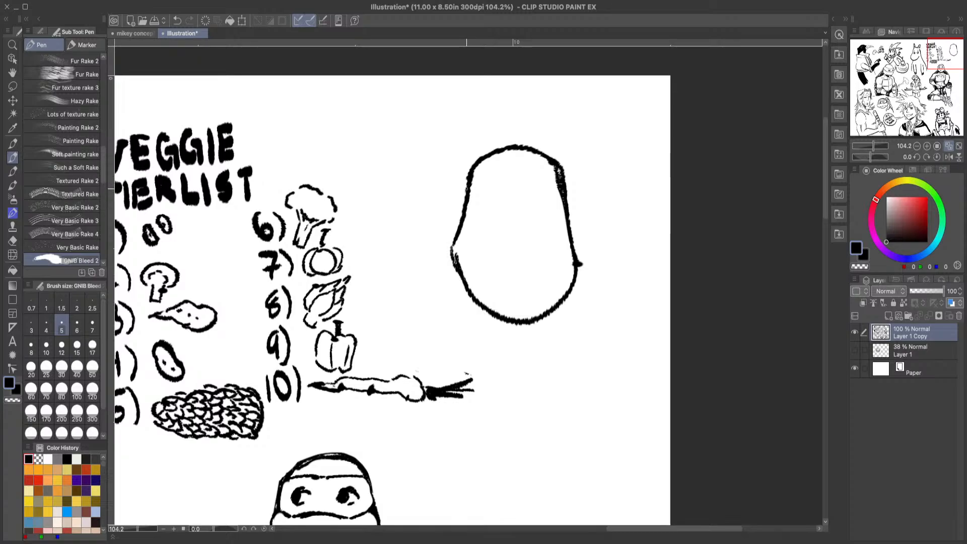
mouse_move(467, 189)
left_mouse_down()
mouse_move(491, 158)
mouse_move(505, 161)
mouse_move(517, 194)
mouse_move(526, 157)
mouse_move(555, 197)
mouse_move(509, 176)
left_mouse_up()
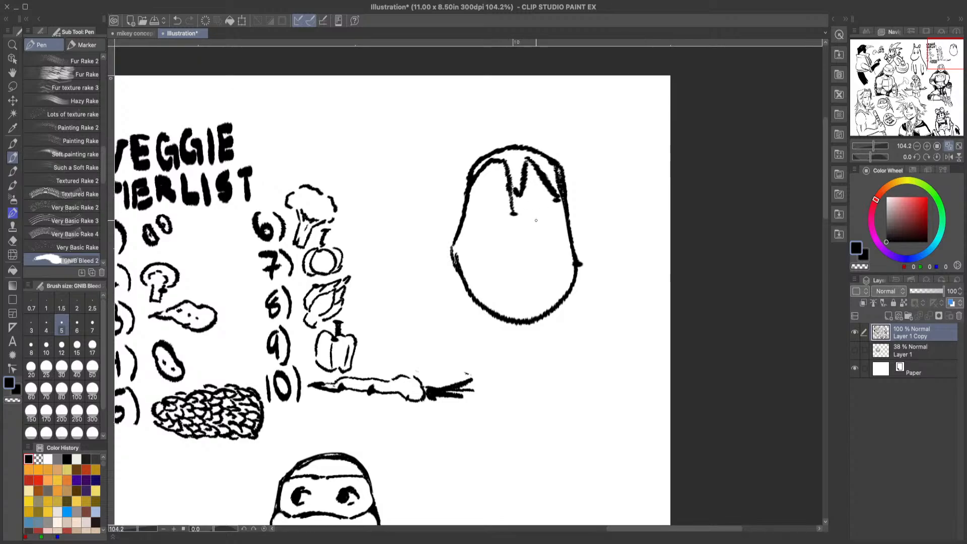
mouse_move(532, 215)
left_mouse_down()
mouse_move(538, 191)
mouse_move(557, 228)
left_mouse_up()
mouse_move(479, 221)
left_mouse_down()
mouse_move(496, 189)
mouse_move(492, 247)
mouse_move(480, 237)
mouse_move(524, 237)
mouse_move(566, 261)
left_mouse_up()
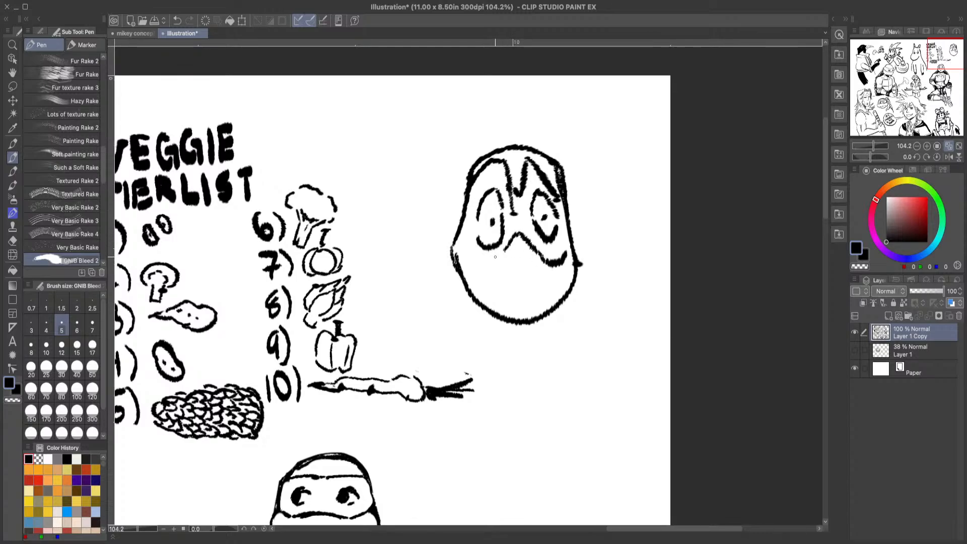
mouse_move(503, 253)
left_mouse_down()
mouse_move(475, 262)
mouse_move(453, 247)
left_mouse_up()
mouse_move(492, 293)
left_mouse_down()
mouse_move(502, 275)
mouse_move(523, 270)
mouse_move(548, 266)
mouse_move(561, 288)
left_mouse_up()
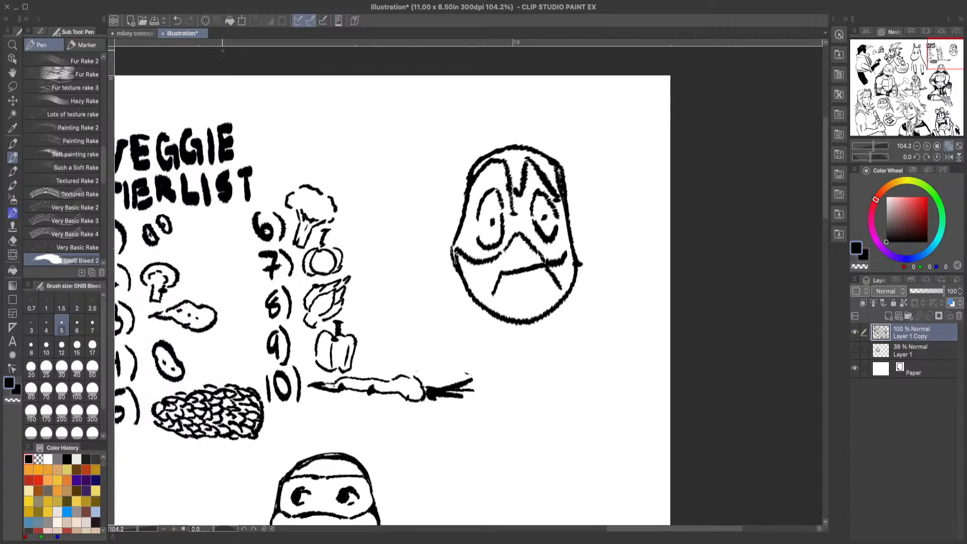
left_click(177, 20)
left_click(177, 21)
left_click(177, 20)
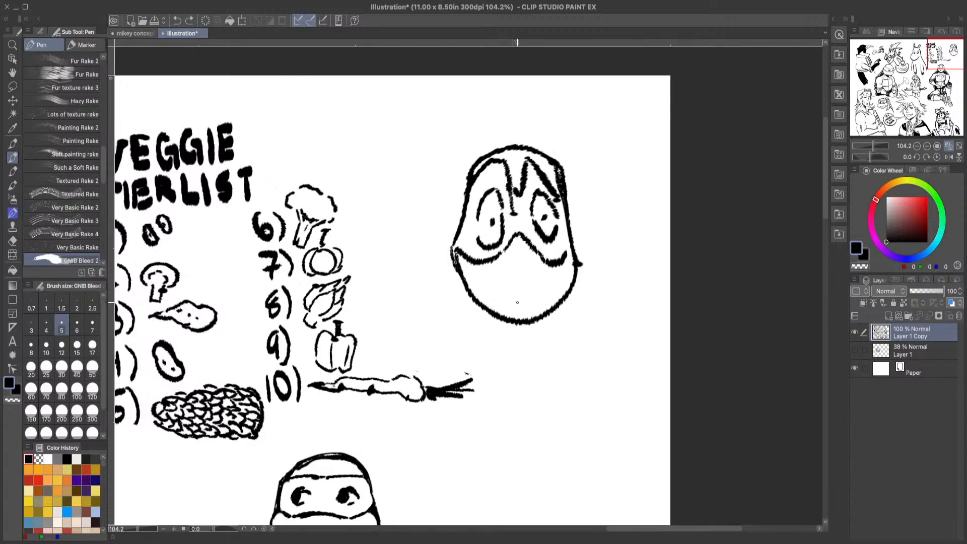
mouse_move(492, 296)
left_mouse_down()
mouse_move(499, 276)
mouse_move(529, 270)
mouse_move(544, 290)
left_mouse_up()
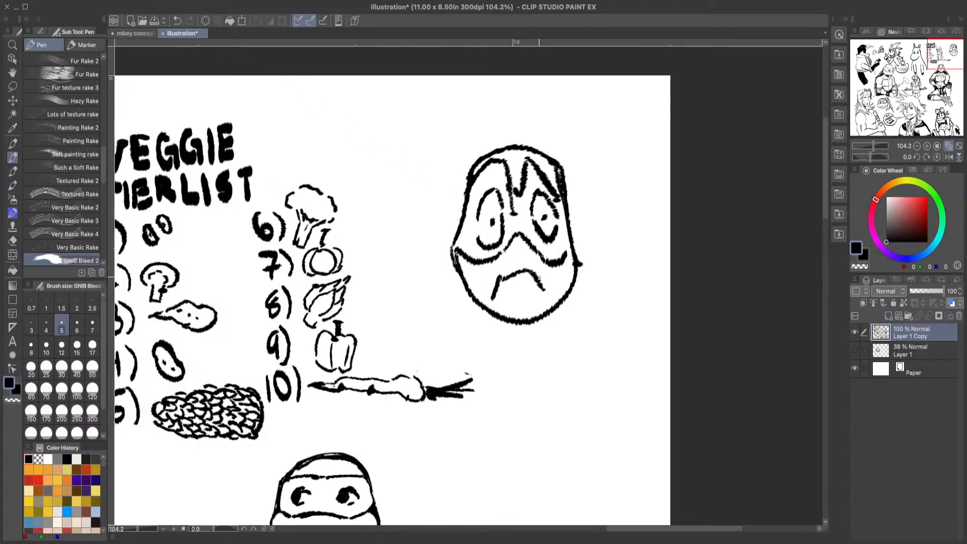
left_click(176, 20)
left_click(177, 23)
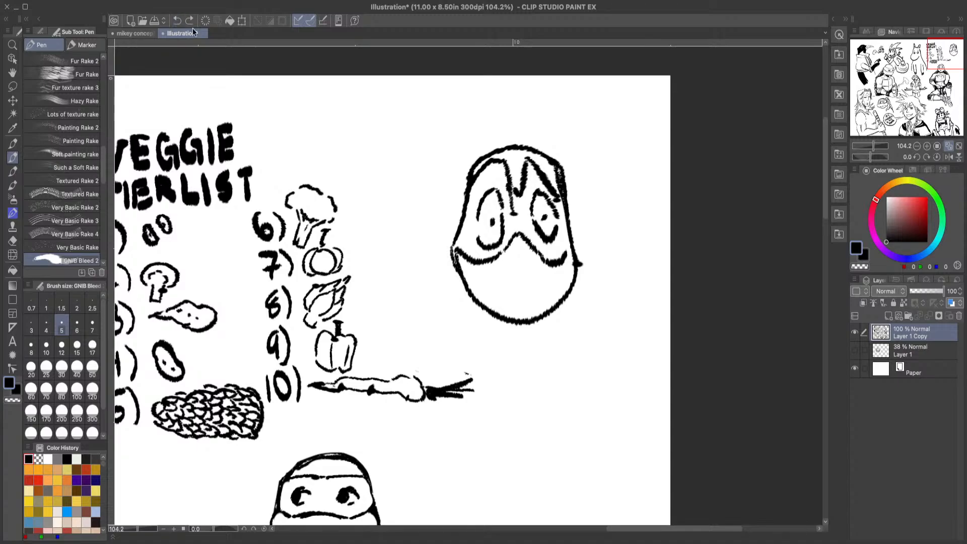
Step: Draw a narrow rectangular clenched mouth and thin the head's right outline and cheek with transparent colour
mouse_move(486, 291)
left_mouse_down()
mouse_move(547, 273)
mouse_move(554, 290)
mouse_move(485, 295)
left_mouse_up()
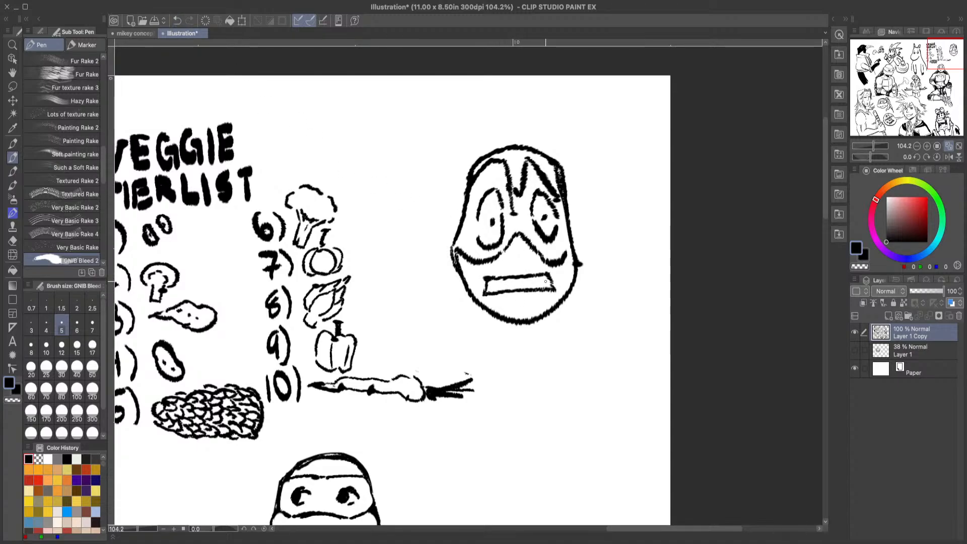
left_click_drag(547, 287, 553, 290)
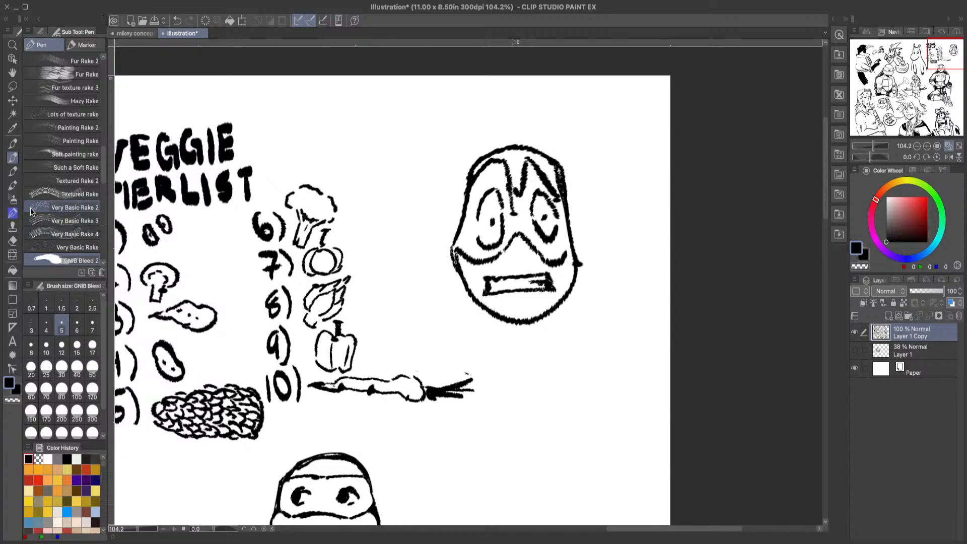
left_click(13, 401)
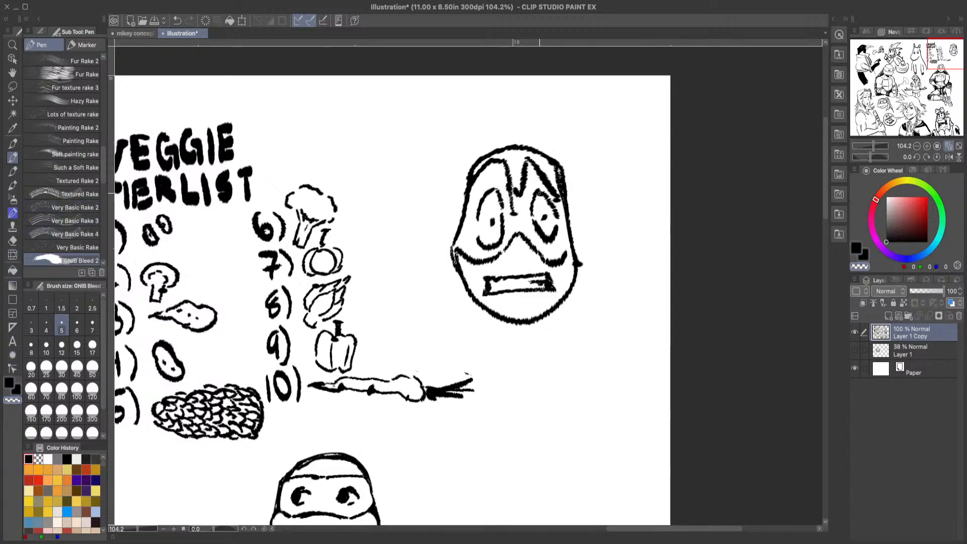
left_click_drag(537, 174, 559, 204)
left_click_drag(555, 169, 561, 194)
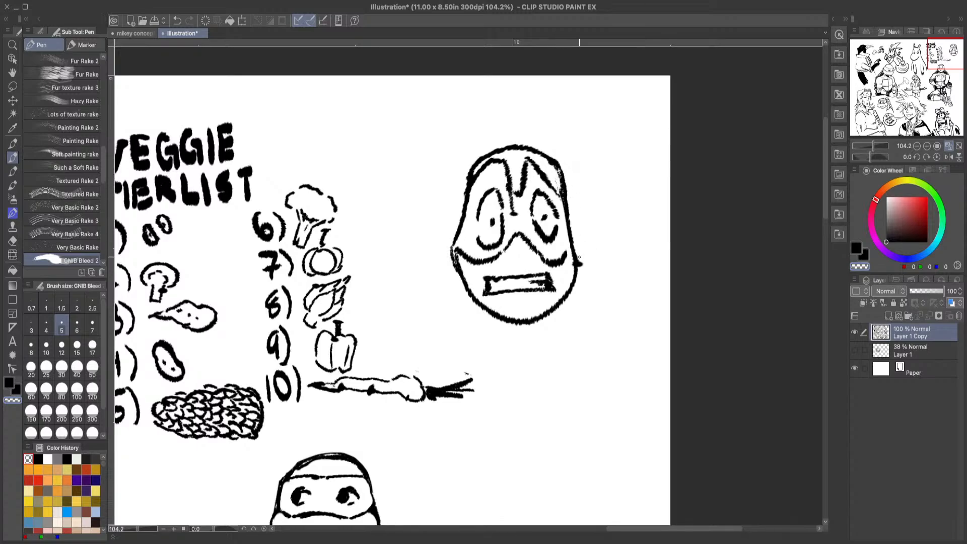
left_click_drag(578, 252, 581, 267)
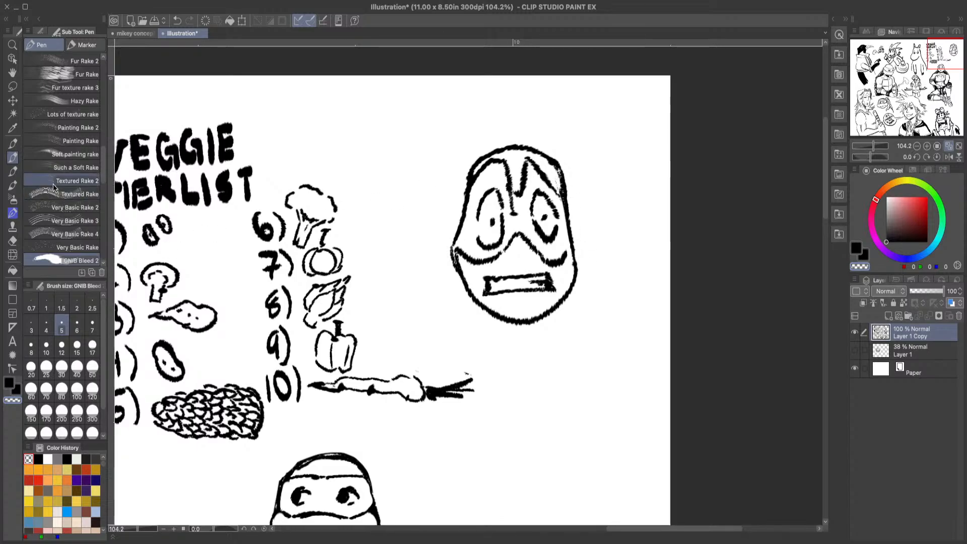
Step: Add black wrinkle lines between the brows and around both eyes of the new turtle head
left_click(9, 383)
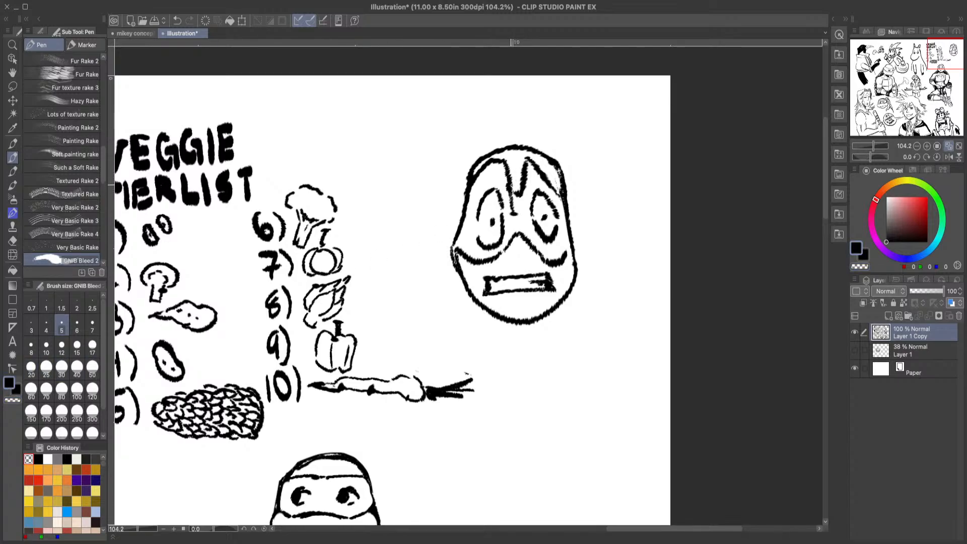
left_click_drag(512, 155, 523, 227)
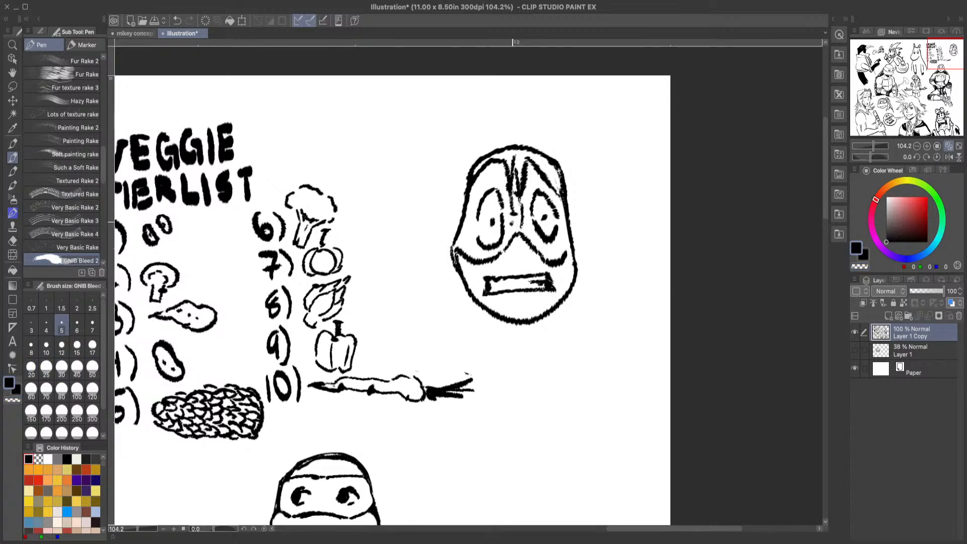
mouse_move(535, 191)
left_mouse_down()
mouse_move(530, 208)
mouse_move(471, 221)
mouse_move(501, 183)
left_mouse_up()
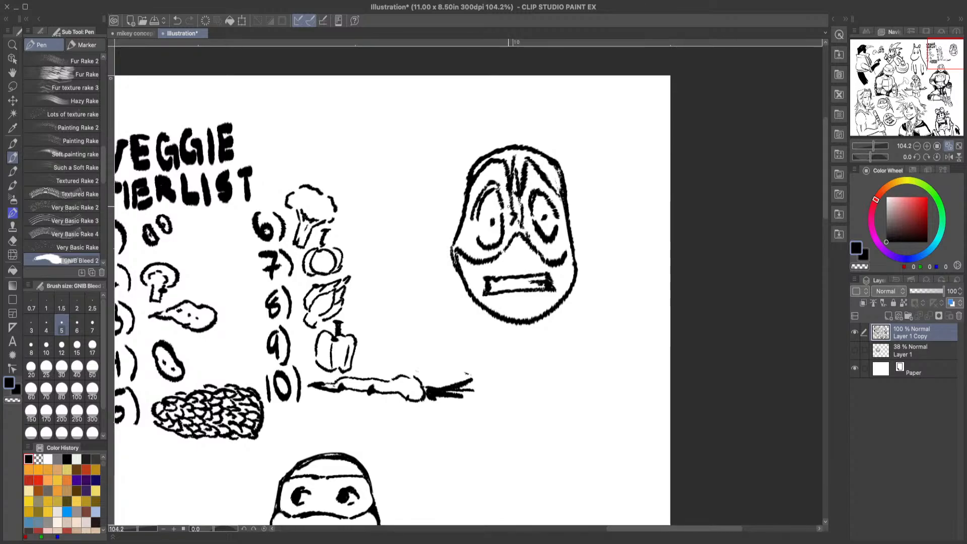
left_click_drag(534, 232, 544, 246)
Step: Draw two pointed mask tails flaring out from the right side of the head, discarding a first single upright tail
mouse_move(572, 216)
left_mouse_down()
mouse_move(608, 147)
mouse_move(641, 137)
mouse_move(584, 229)
left_mouse_up()
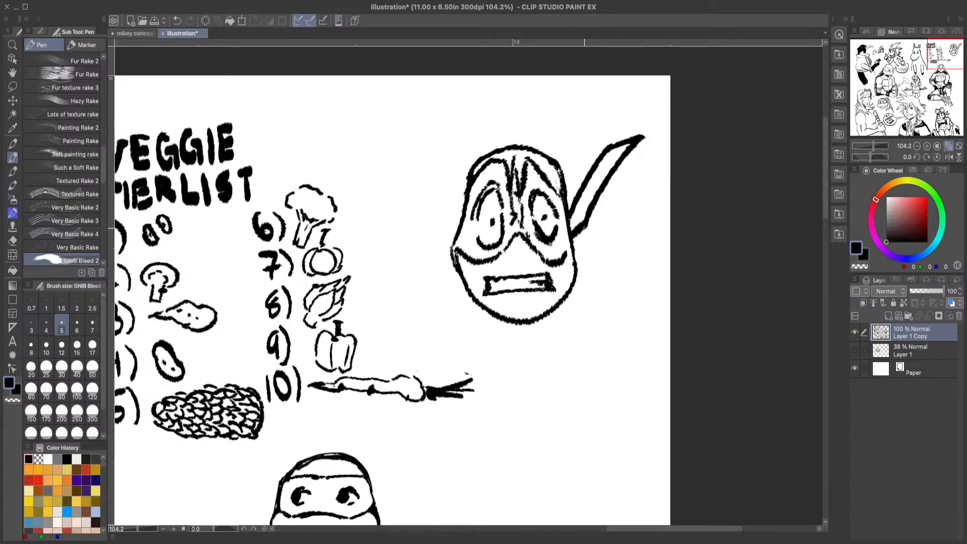
key("ctrl+z")
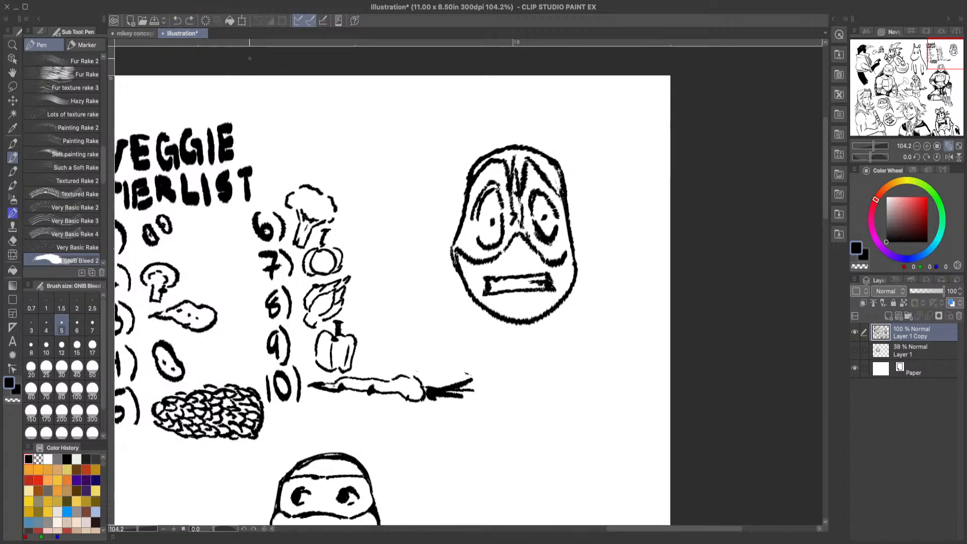
mouse_move(568, 206)
left_mouse_down()
mouse_move(655, 153)
mouse_move(570, 211)
mouse_move(663, 198)
mouse_move(632, 215)
mouse_move(570, 219)
left_mouse_up()
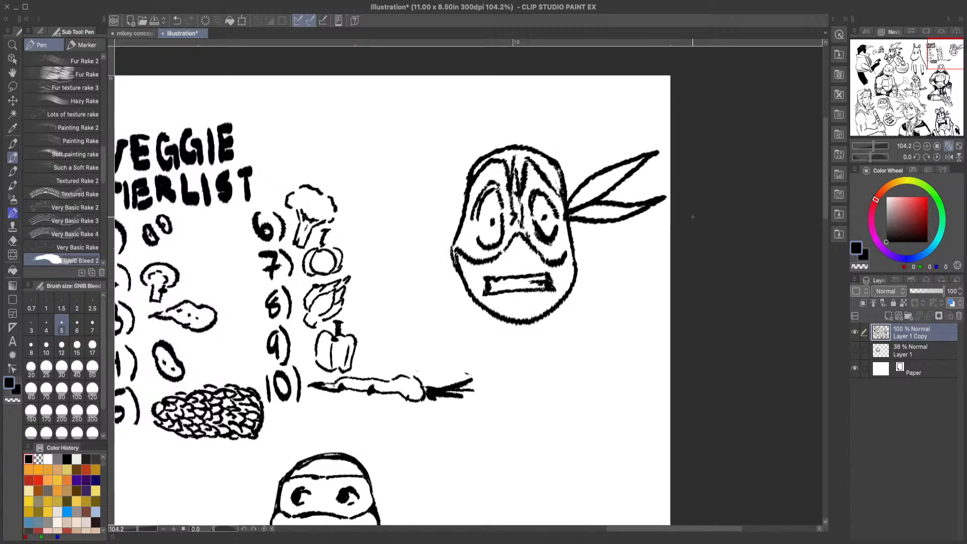
Step: Lasso the masked turtle head with its mask tails, enlarge it slightly, move it closer to the veggie tier list, and deselect it
left_click(13, 86)
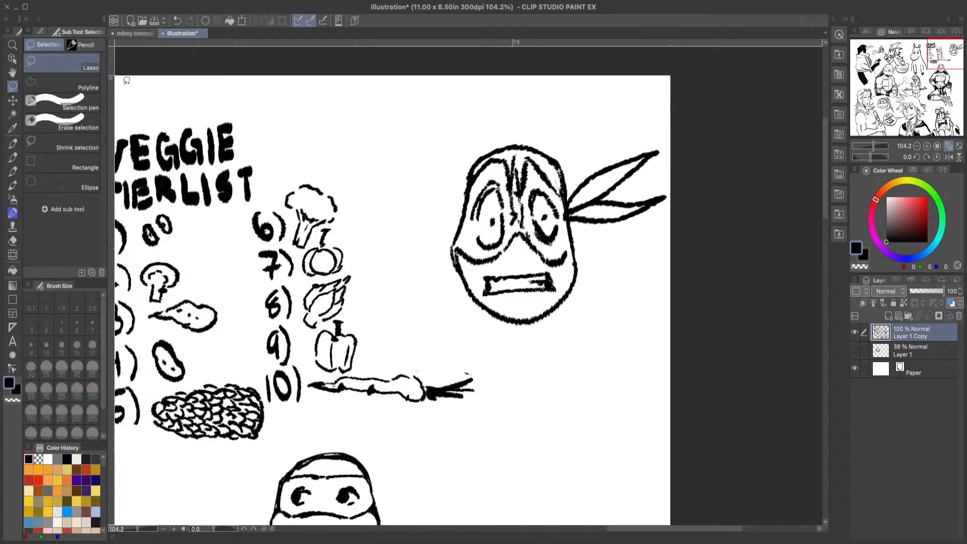
mouse_move(399, 184)
left_mouse_down()
mouse_move(567, 120)
mouse_move(727, 189)
mouse_move(577, 338)
mouse_move(432, 233)
mouse_move(401, 182)
left_mouse_up()
left_click(545, 369)
mouse_move(658, 345)
left_mouse_down()
mouse_move(590, 314)
mouse_move(622, 342)
left_mouse_up()
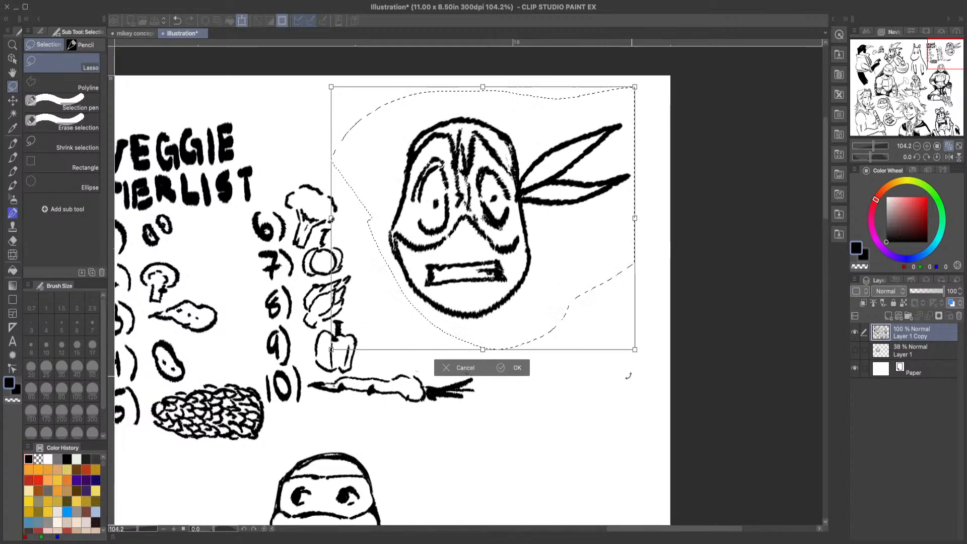
left_click(514, 367)
left_click(366, 368)
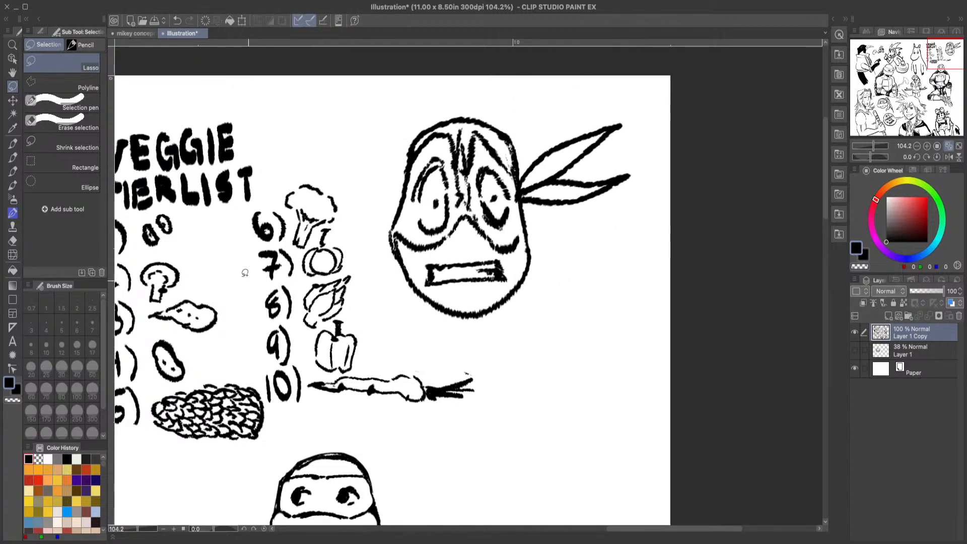
Step: Draw a large thumbs-up hand beside the kneeling turtle, with a raised rounded thumb, curled fingers and an outer palm edge
left_click(13, 45)
left_click_drag(453, 327, 388, 378)
left_click_drag(420, 384, 370, 425)
left_click_drag(416, 449, 460, 301)
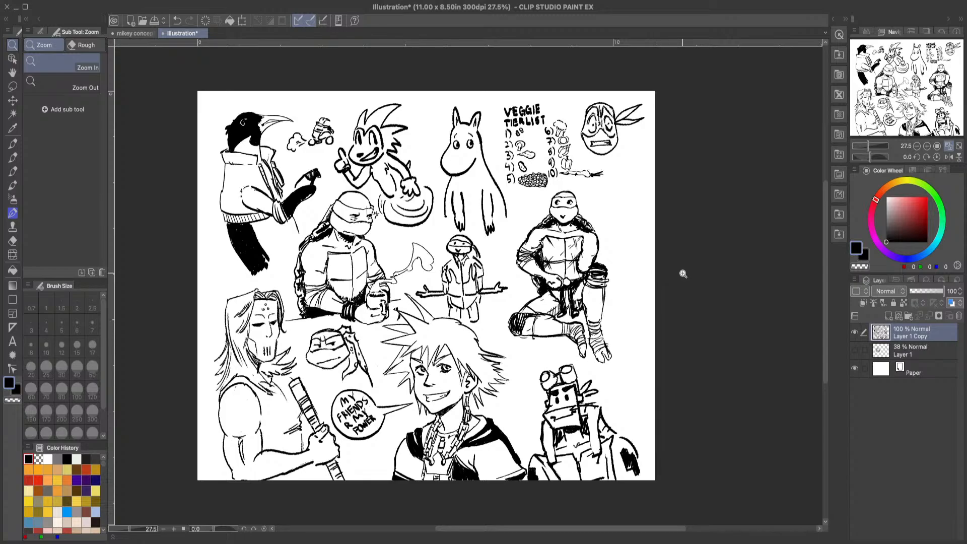
left_click(703, 226)
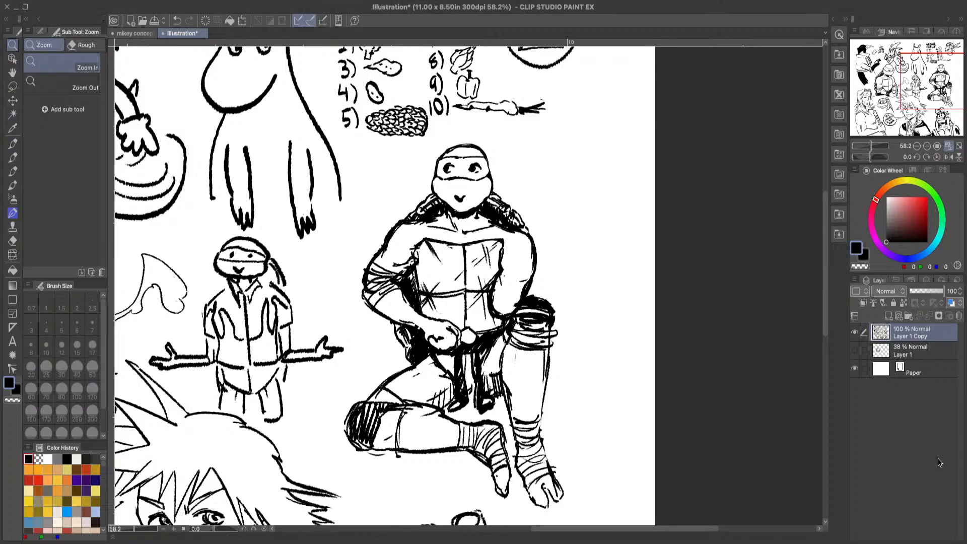
left_click(658, 133)
left_click(14, 159)
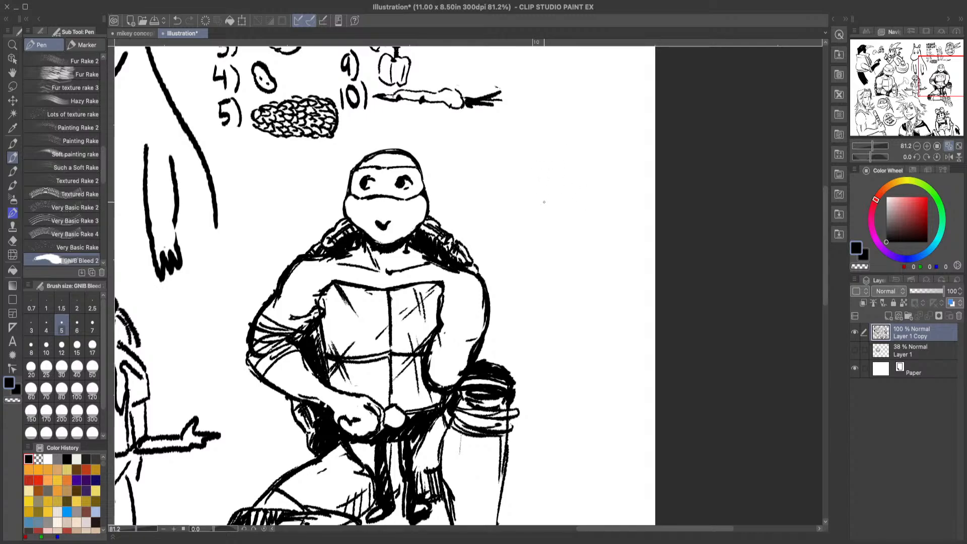
mouse_move(519, 243)
left_mouse_down()
mouse_move(553, 136)
mouse_move(574, 223)
mouse_move(624, 227)
mouse_move(635, 247)
mouse_move(626, 285)
mouse_move(635, 327)
mouse_move(619, 343)
left_mouse_up()
mouse_move(562, 240)
left_mouse_down()
mouse_move(557, 263)
mouse_move(597, 293)
mouse_move(576, 316)
mouse_move(607, 343)
left_mouse_up()
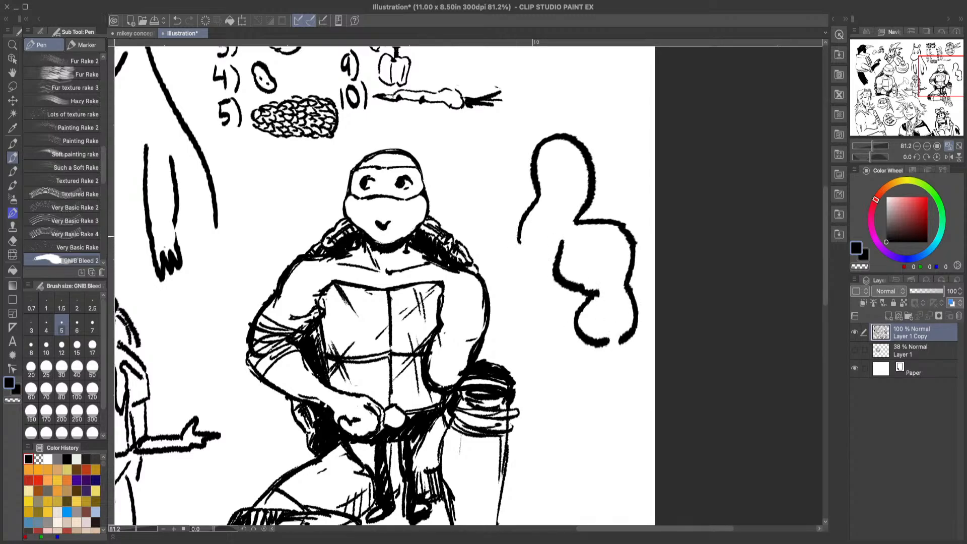
mouse_move(517, 236)
left_mouse_down()
mouse_move(524, 344)
mouse_move(563, 387)
mouse_move(606, 398)
mouse_move(625, 388)
left_mouse_up()
left_click(177, 21)
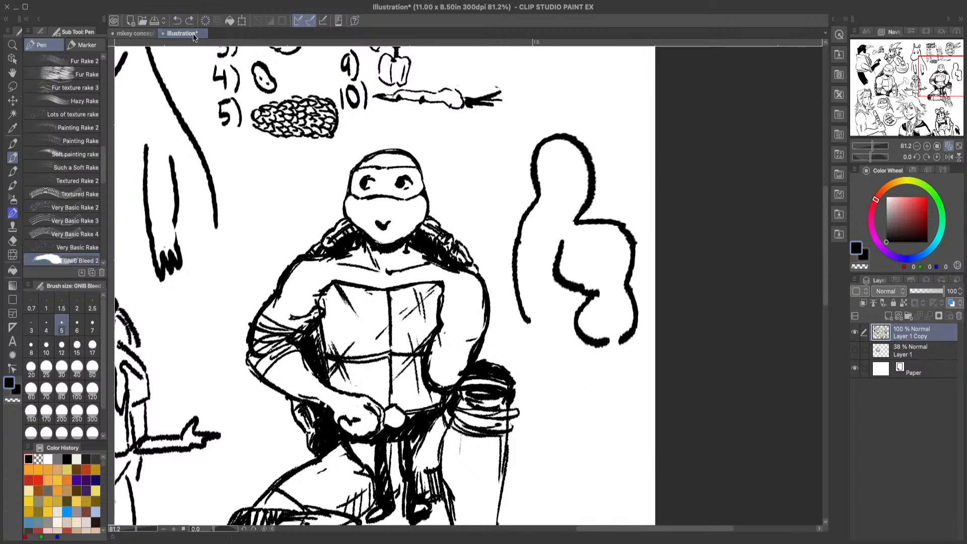
Step: Finish the thumbs-up hand's wrist with a curved wristband filled solid black and a rounded lower cuff shaded with thick black strokes
mouse_move(527, 320)
left_mouse_down()
mouse_move(554, 367)
mouse_move(627, 351)
mouse_move(639, 400)
mouse_move(586, 465)
mouse_move(530, 395)
mouse_move(527, 355)
mouse_move(552, 390)
mouse_move(629, 407)
mouse_move(628, 394)
left_mouse_up()
mouse_move(635, 352)
left_mouse_down()
mouse_move(618, 382)
mouse_move(600, 387)
mouse_move(548, 378)
mouse_move(554, 367)
left_mouse_up()
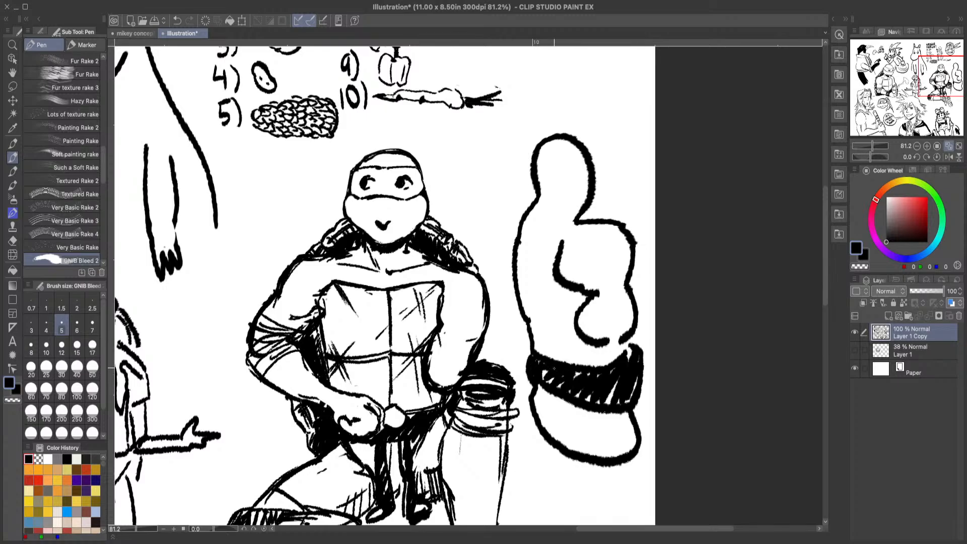
left_click_drag(630, 352, 610, 397)
mouse_move(537, 385)
left_mouse_down()
mouse_move(598, 432)
mouse_move(637, 409)
mouse_move(629, 452)
left_mouse_up()
mouse_move(626, 426)
left_mouse_down()
mouse_move(622, 454)
mouse_move(610, 454)
left_mouse_up()
left_click_drag(610, 431, 600, 454)
left_click_drag(602, 434, 587, 452)
left_click_drag(593, 435, 564, 450)
mouse_move(577, 421)
left_mouse_down()
mouse_move(555, 443)
mouse_move(545, 437)
left_mouse_up()
mouse_move(551, 400)
left_mouse_down()
mouse_move(535, 425)
mouse_move(534, 407)
left_mouse_up()
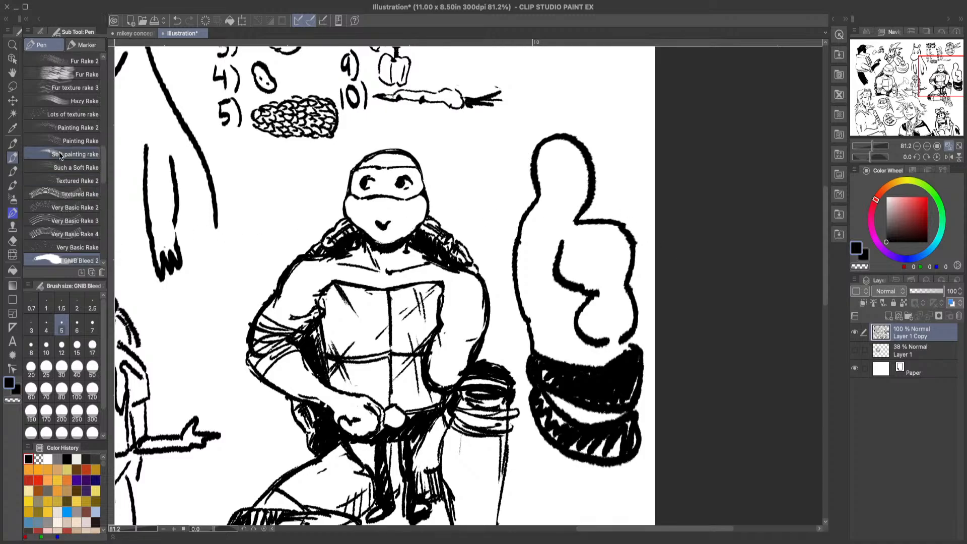
left_click(14, 46)
mouse_move(615, 272)
left_mouse_down()
mouse_move(614, 377)
mouse_move(633, 332)
left_mouse_up()
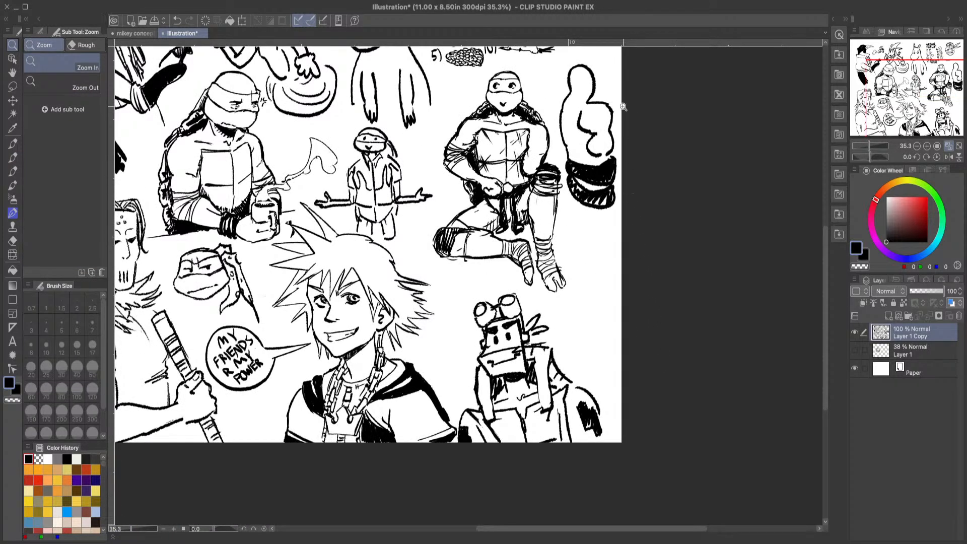
left_click_drag(623, 107, 631, 97)
left_click_drag(634, 337, 651, 414)
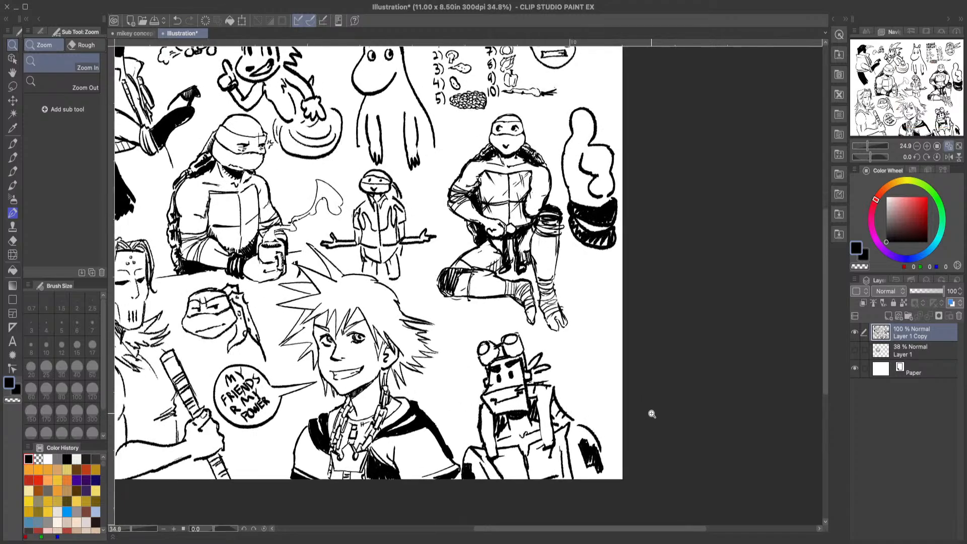